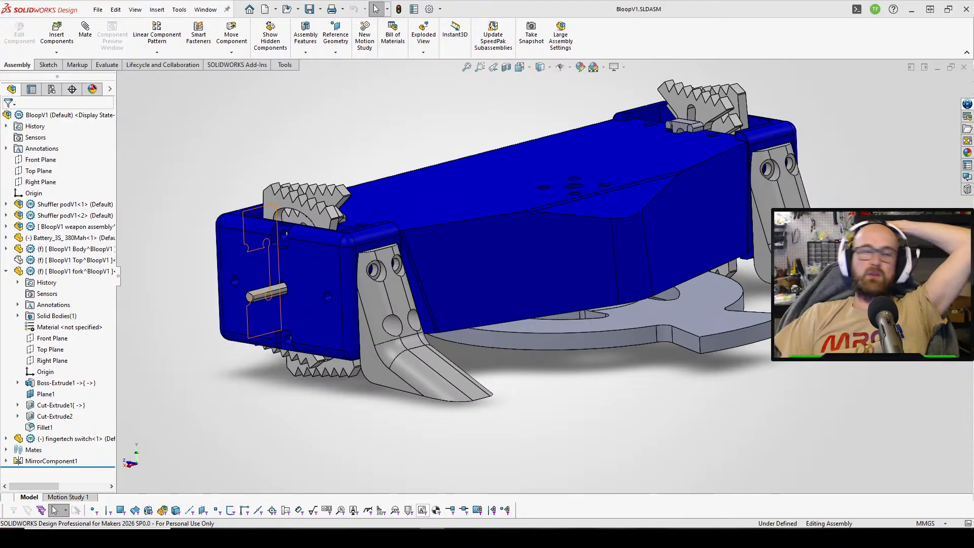
pyautogui.hotkey('ctrl', '6')
pyautogui.hotkey('ctrl', '7')
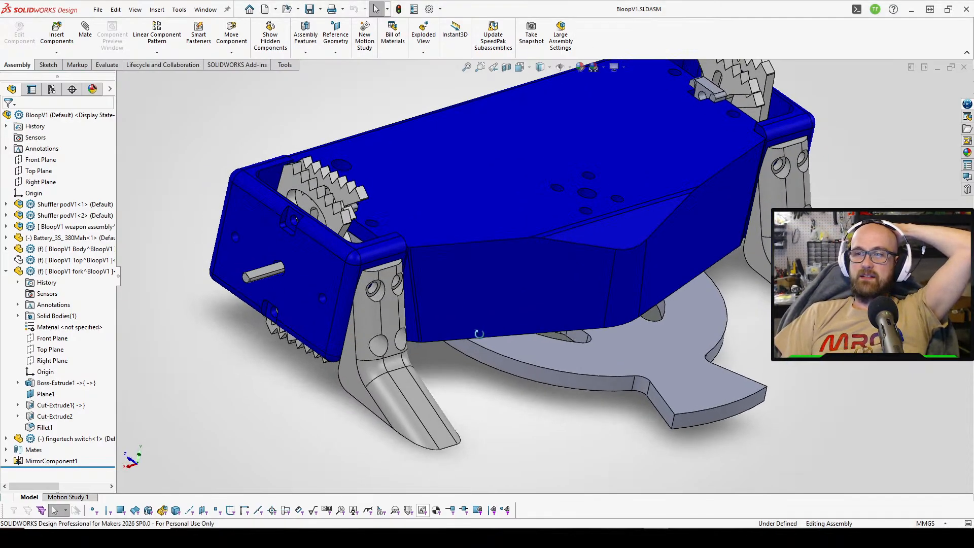
pyautogui.scroll(2, 443, 294)
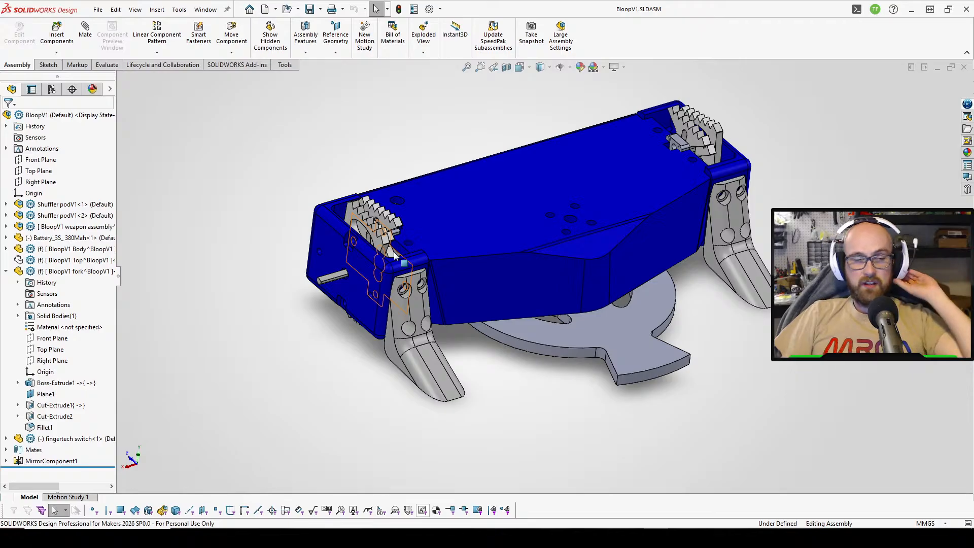
pyautogui.press('XF86AudioLowerVolume')
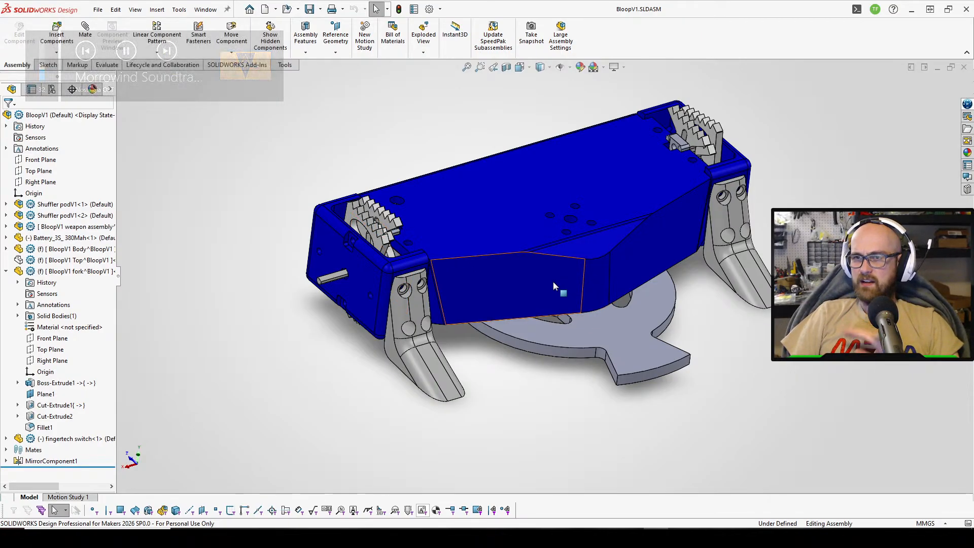
pyautogui.click(591, 277)
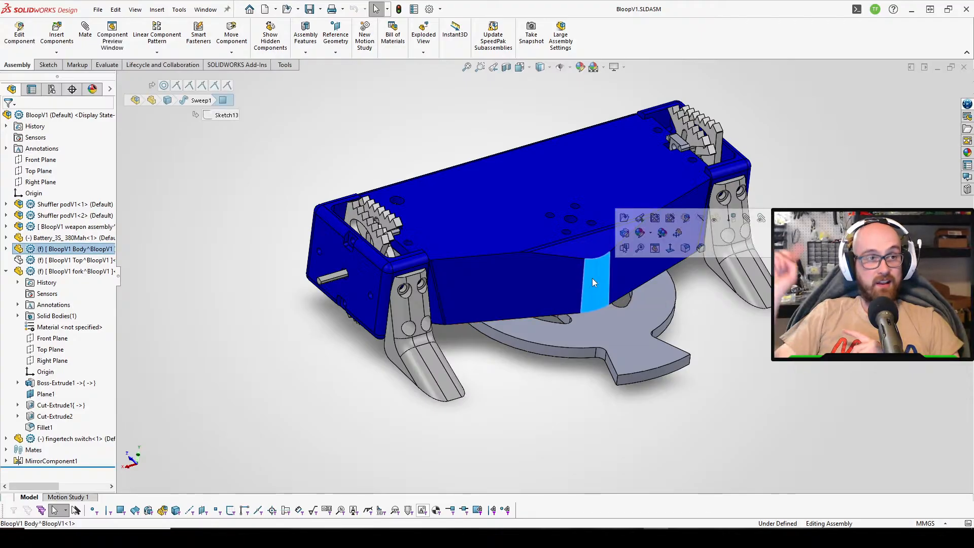
pyautogui.press('Escape')
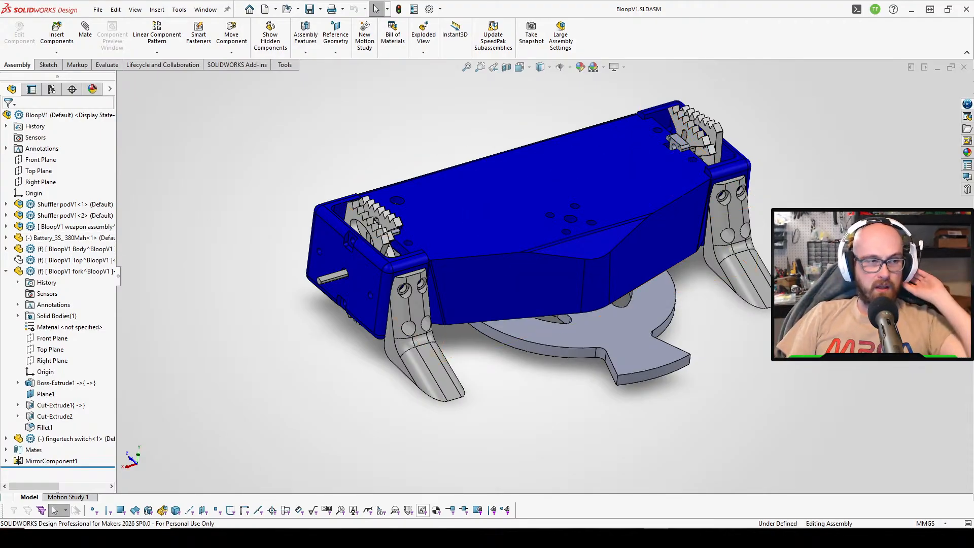
pyautogui.press('XF86AudioLowerVolume')
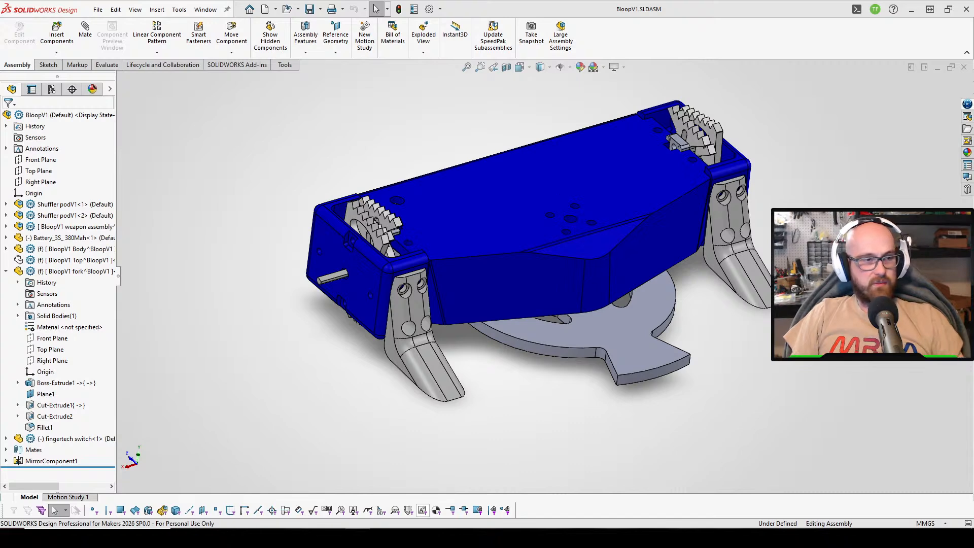
pyautogui.press('XF86AudioLowerVolume')
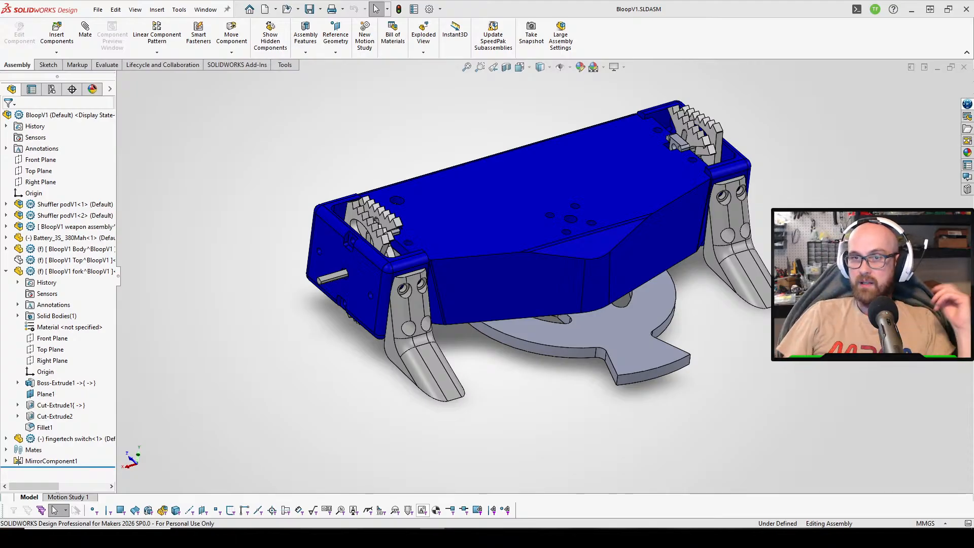
# Examine the robot's blue body, front forks, spinning blade and central motor shaft from the front, side and underside.
pyautogui.moveTo(398, 294); pyautogui.dragTo(436, 207, button='middle')
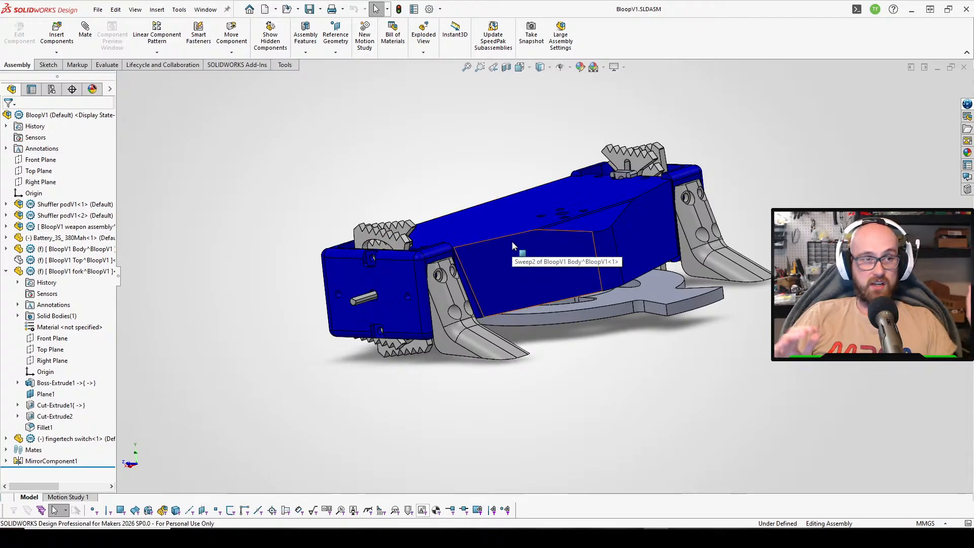
pyautogui.moveTo(606, 401); pyautogui.dragTo(593, 366, button='middle')
pyautogui.click(616, 300)
pyautogui.click(587, 369)
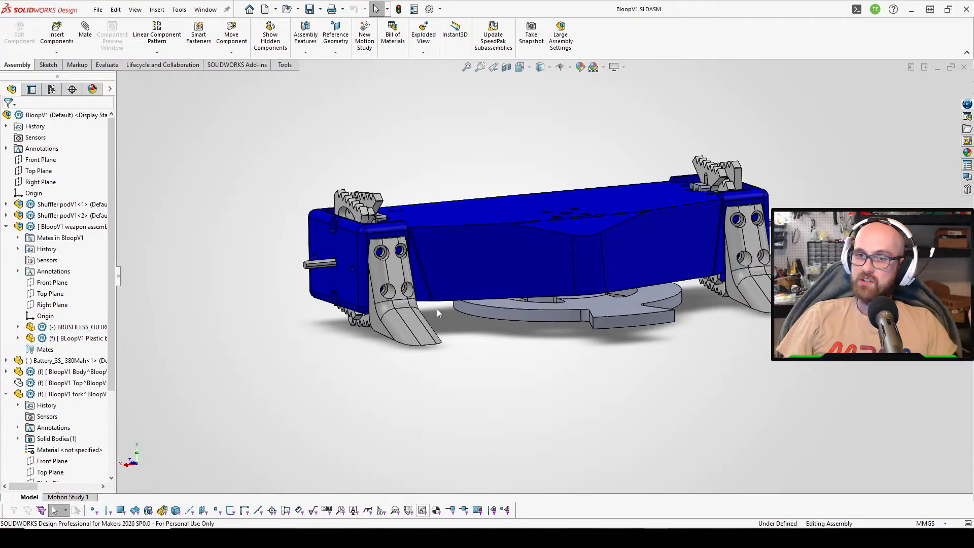
pyautogui.moveTo(436, 312); pyautogui.dragTo(465, 312, button='middle')
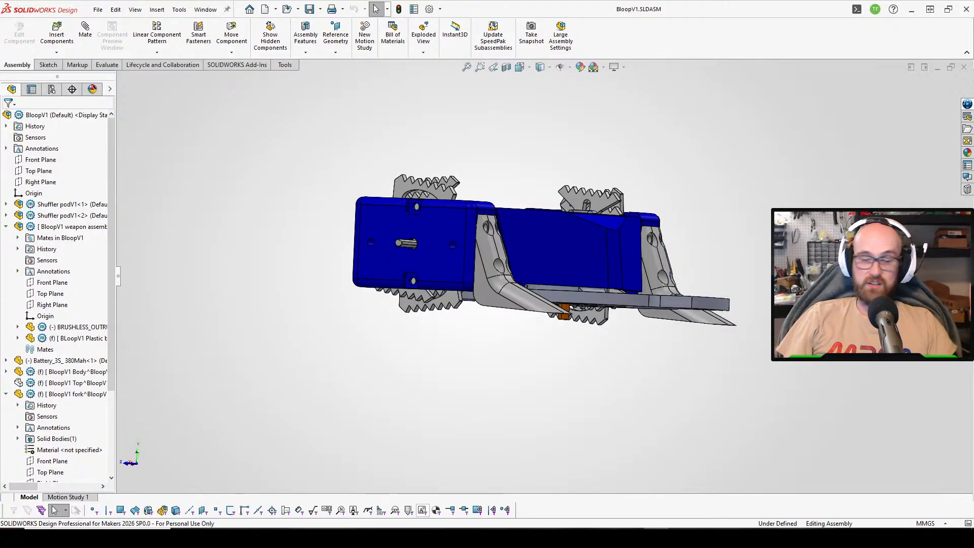
pyautogui.hotkey('ctrl', '7')
pyautogui.click(659, 317)
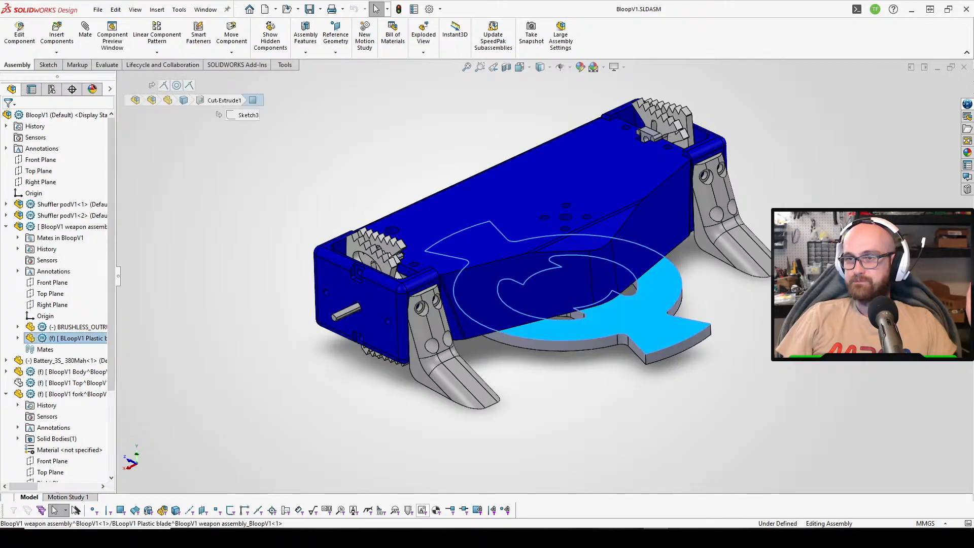
pyautogui.press('Escape')
pyautogui.moveTo(601, 314); pyautogui.dragTo(720, 264, button='middle')
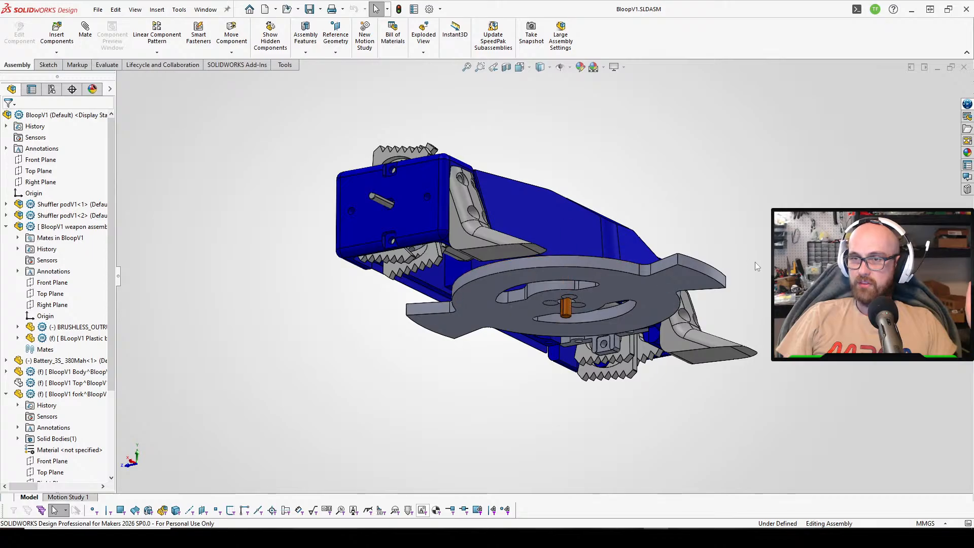
pyautogui.click(569, 314)
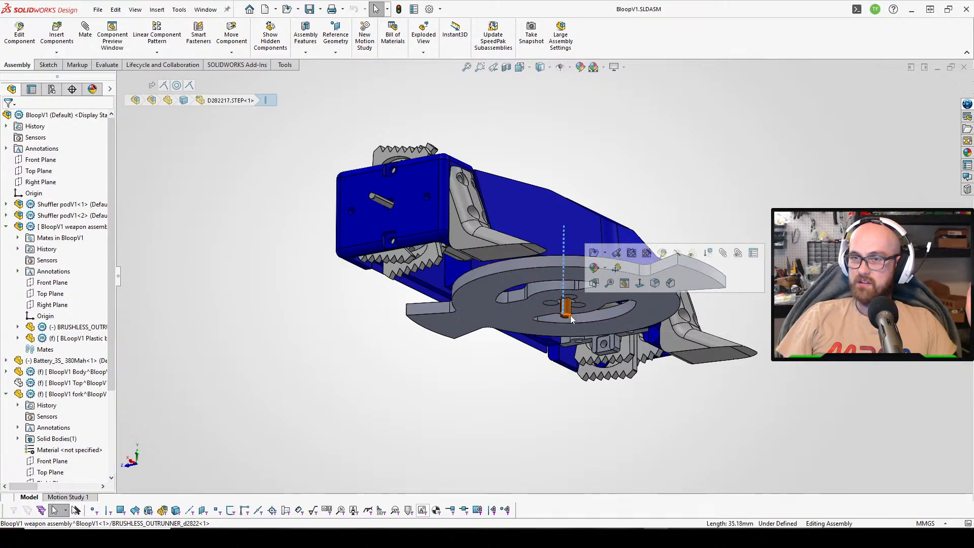
pyautogui.click(832, 434)
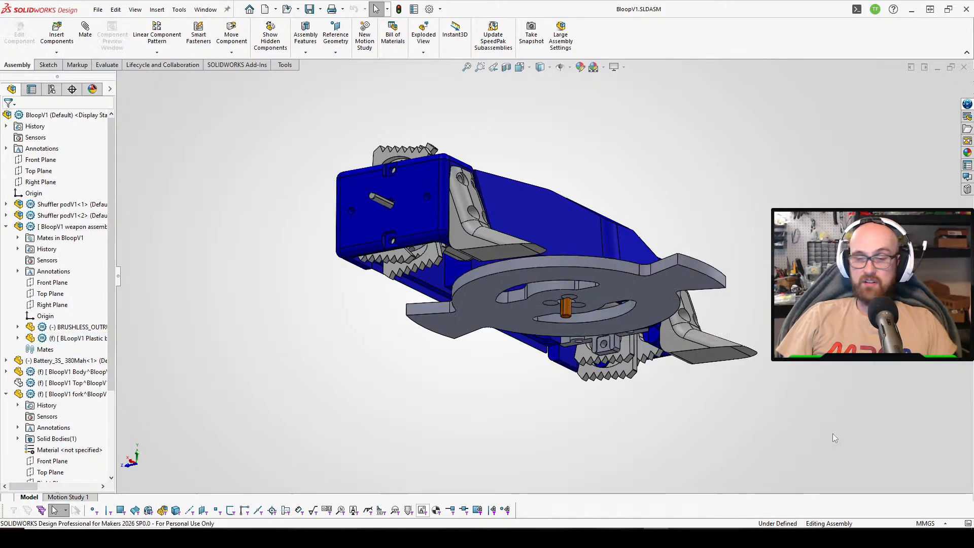
# Inspect the fork profile, the shuffler feet and the blade's clearance beneath the body from the end and from below.
pyautogui.scroll(-3, 473, 226)
pyautogui.moveTo(473, 225); pyautogui.dragTo(495, 283, button='middle')
pyautogui.click(495, 274)
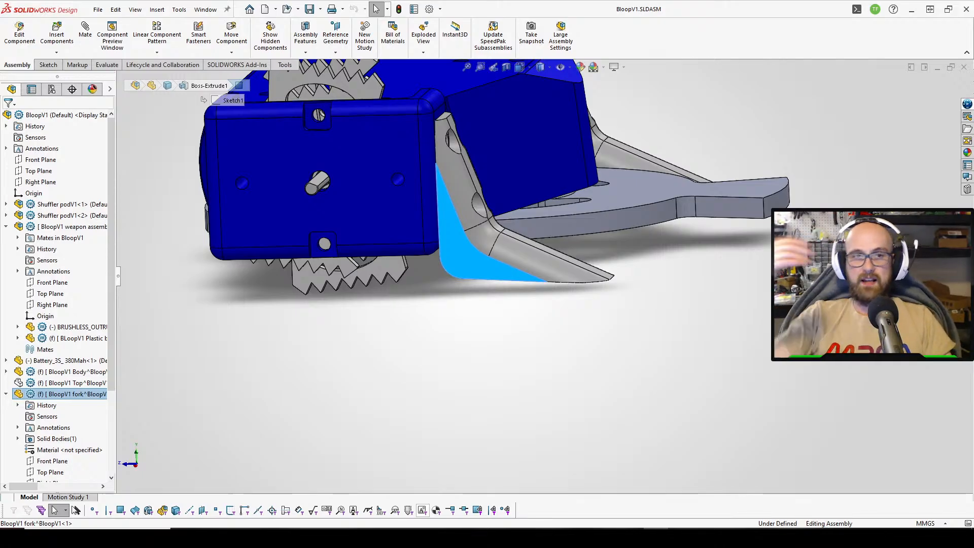
pyautogui.click(577, 440)
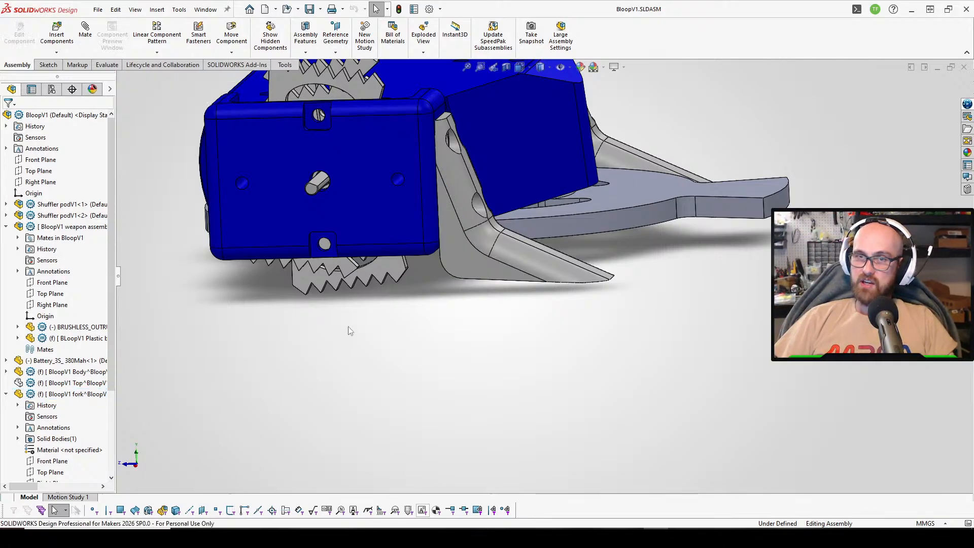
pyautogui.moveTo(349, 329); pyautogui.dragTo(349, 321, button='middle')
pyautogui.click(337, 265)
pyautogui.moveTo(337, 265); pyautogui.dragTo(392, 250, button='middle')
pyautogui.click(737, 290)
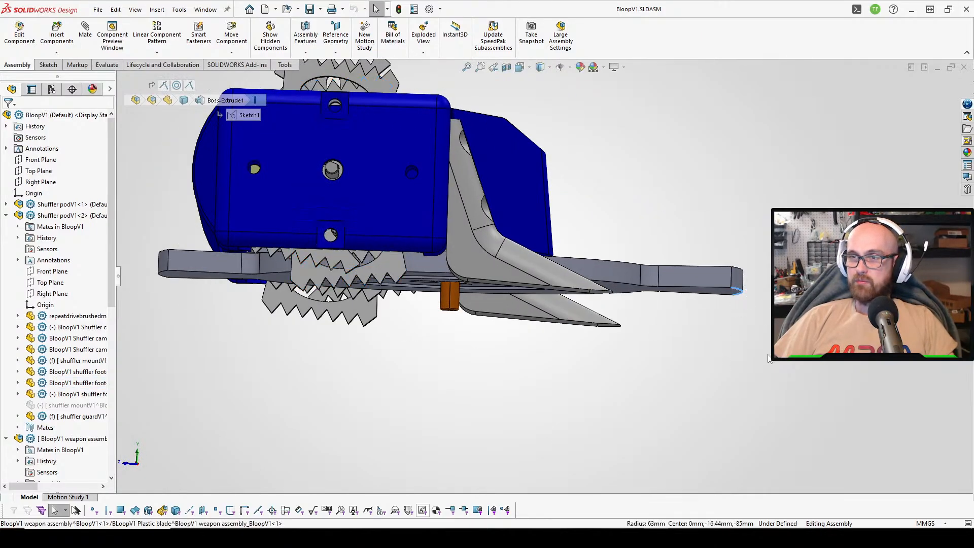
pyautogui.scroll(1, 365, 350)
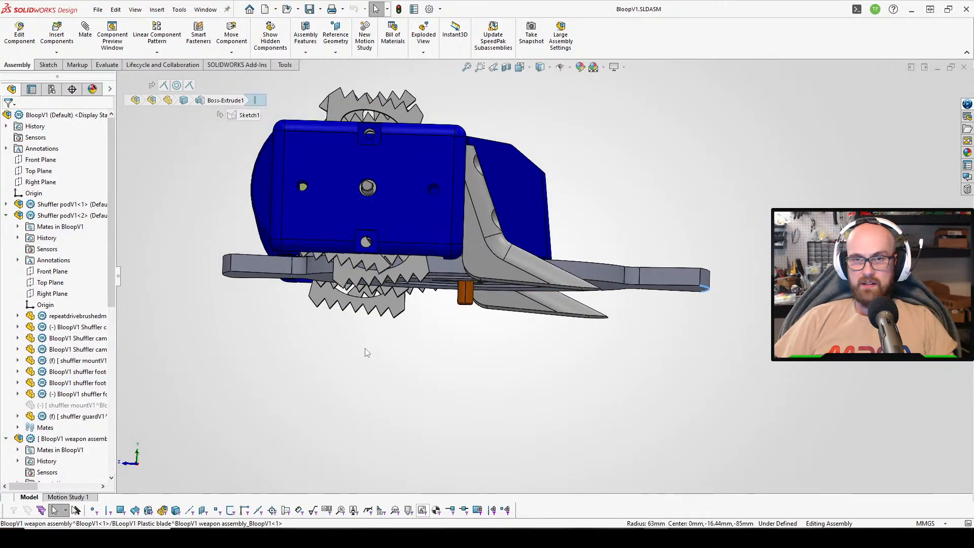
pyautogui.scroll(-1, 307, 312)
pyautogui.moveTo(306, 312); pyautogui.dragTo(311, 316, button='middle')
pyautogui.click(302, 350)
pyautogui.moveTo(293, 272); pyautogui.dragTo(342, 372, button='middle')
# Inspect the shuffler drive motor inside the body and the toothed feet protruding above and below the end guard.
pyautogui.click(260, 199)
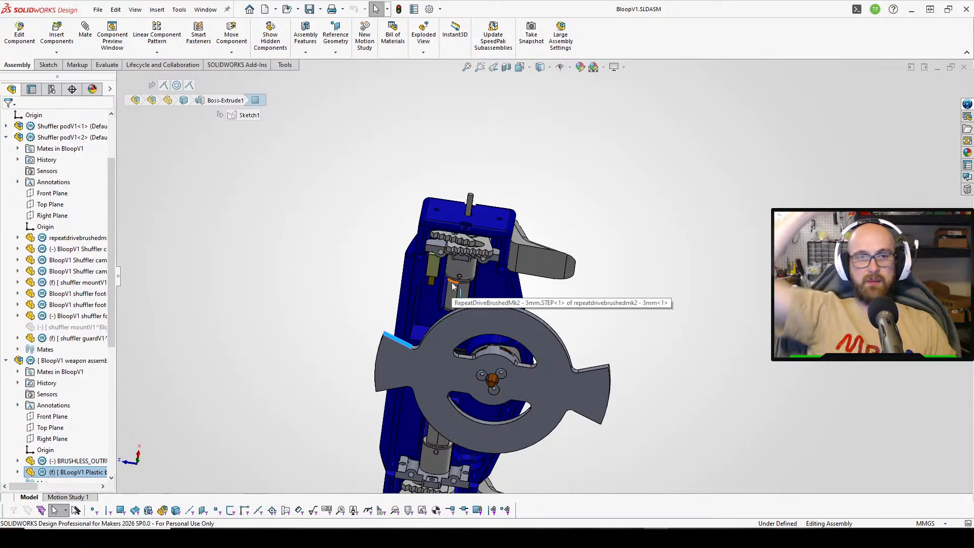
pyautogui.click(645, 267)
pyautogui.scroll(-4, 376, 285)
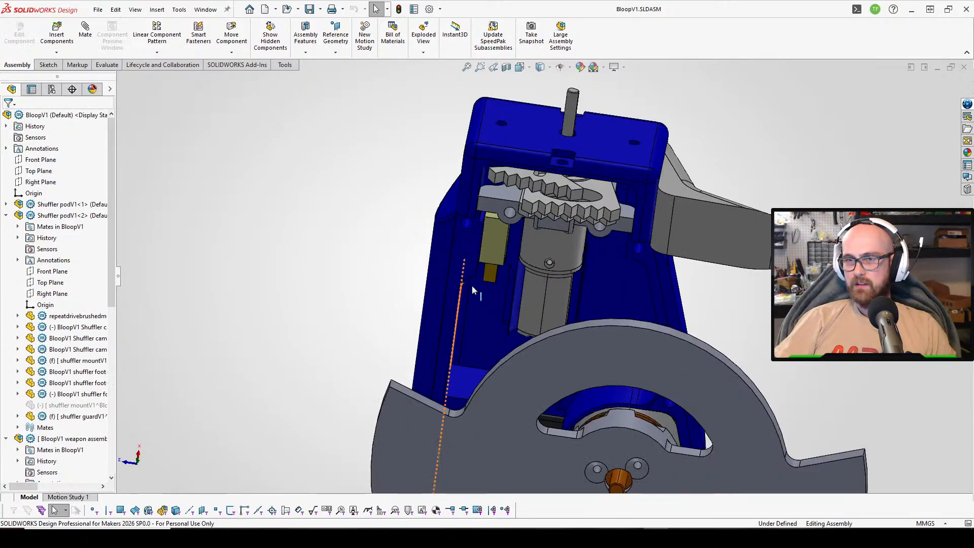
pyautogui.moveTo(591, 267); pyautogui.dragTo(562, 400, button='middle')
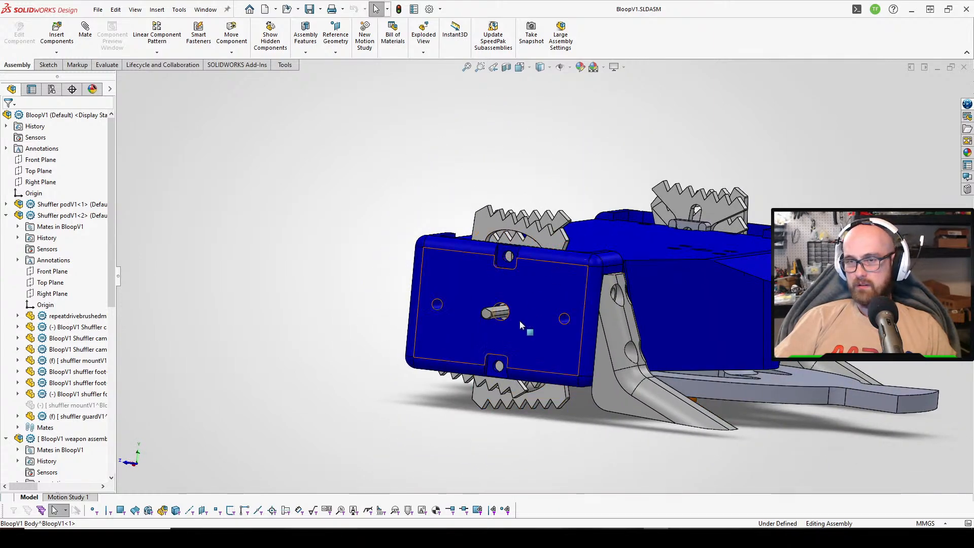
pyautogui.click(555, 226)
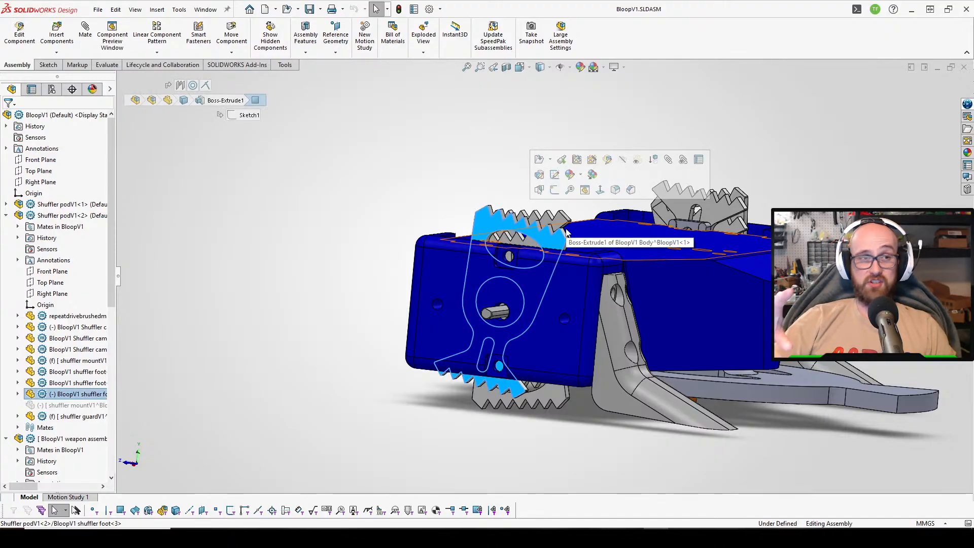
pyautogui.press('Escape')
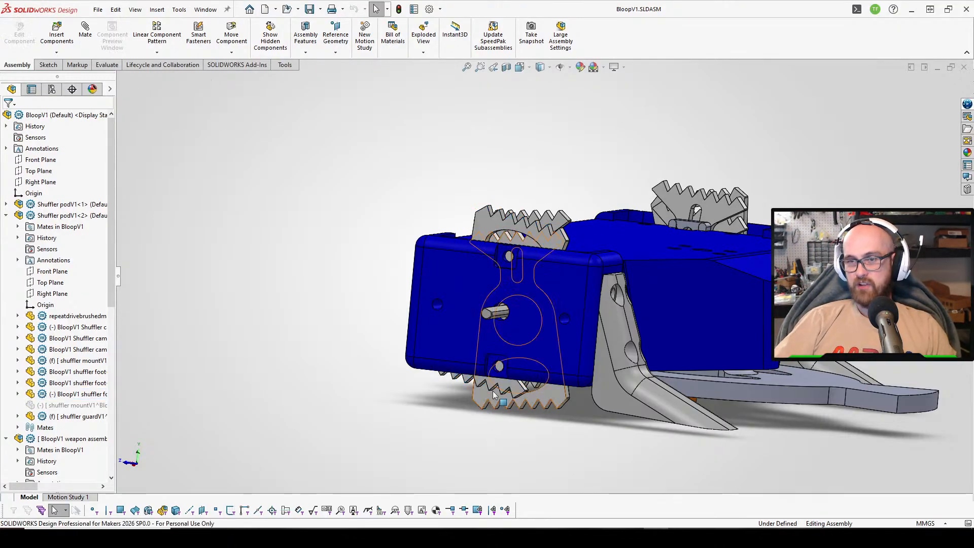
pyautogui.click(492, 391)
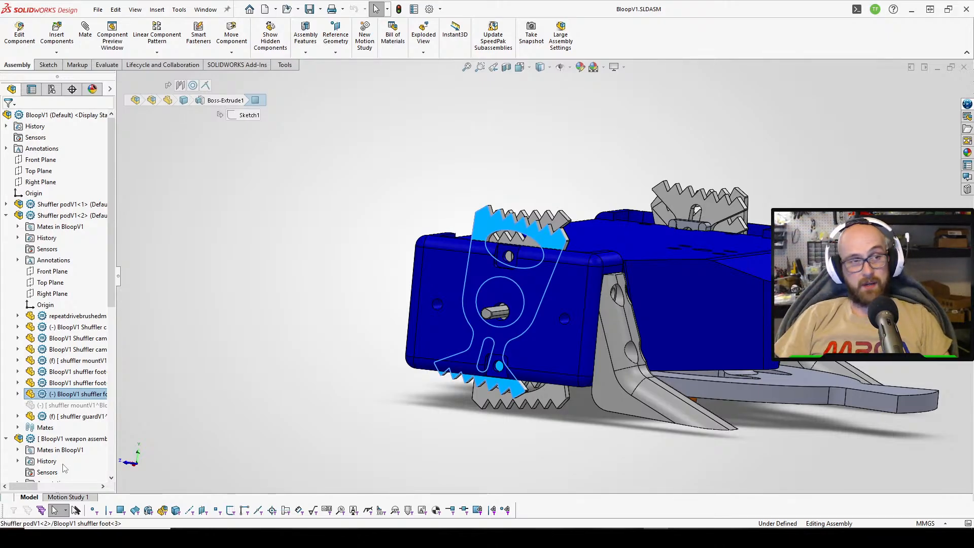
# Switch to the browser, view the image results for "monkfish robot" as reference, and return to the SOLIDWORKS assembly.
pyautogui.click(590, 156)
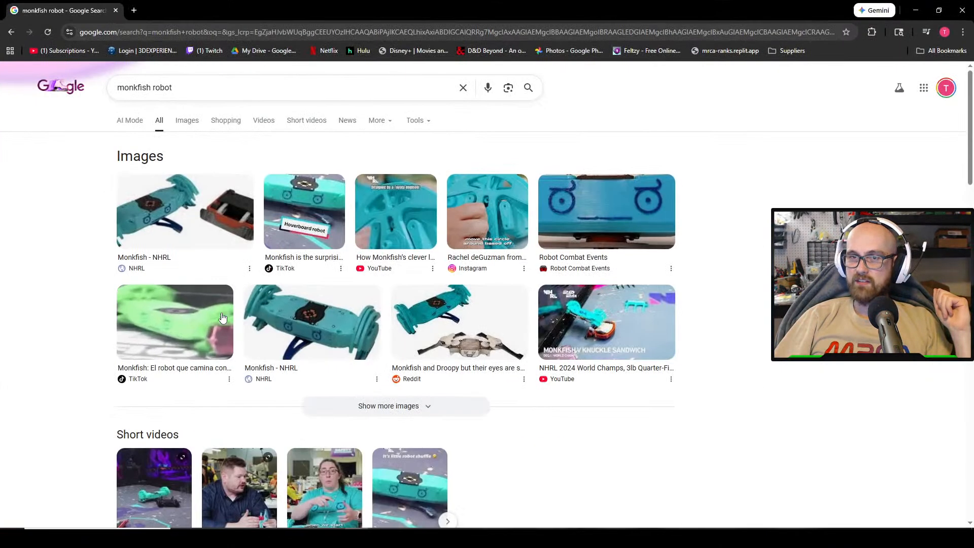
pyautogui.click(192, 123)
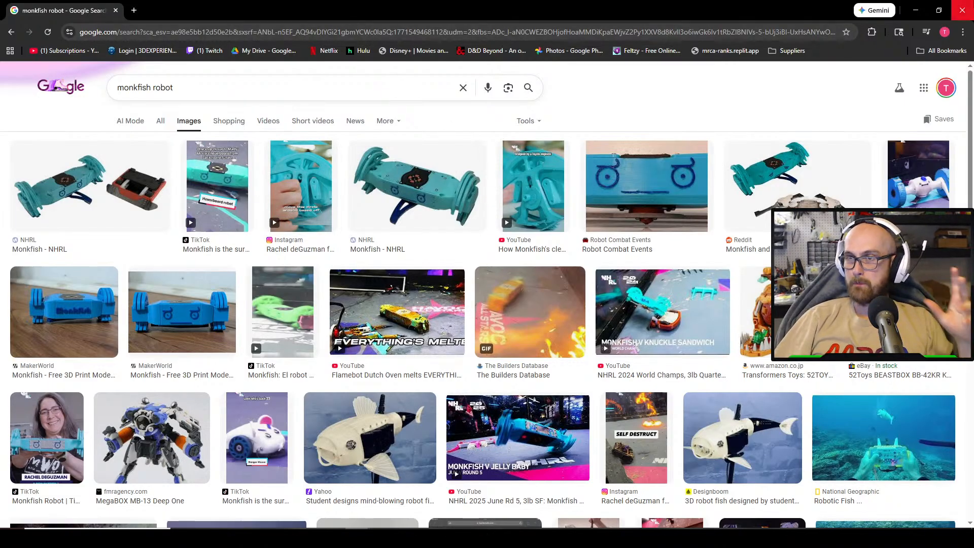
pyautogui.click(962, 10)
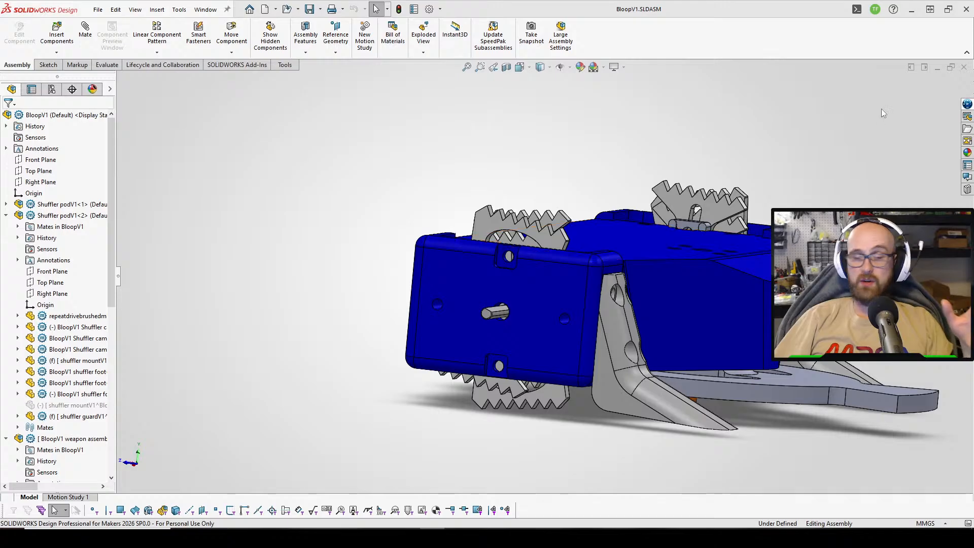
# Open the Shuffler podV1 subassembly from the BloopV1 assembly in its own window.
pyautogui.moveTo(671, 117); pyautogui.dragTo(550, 259, button='middle')
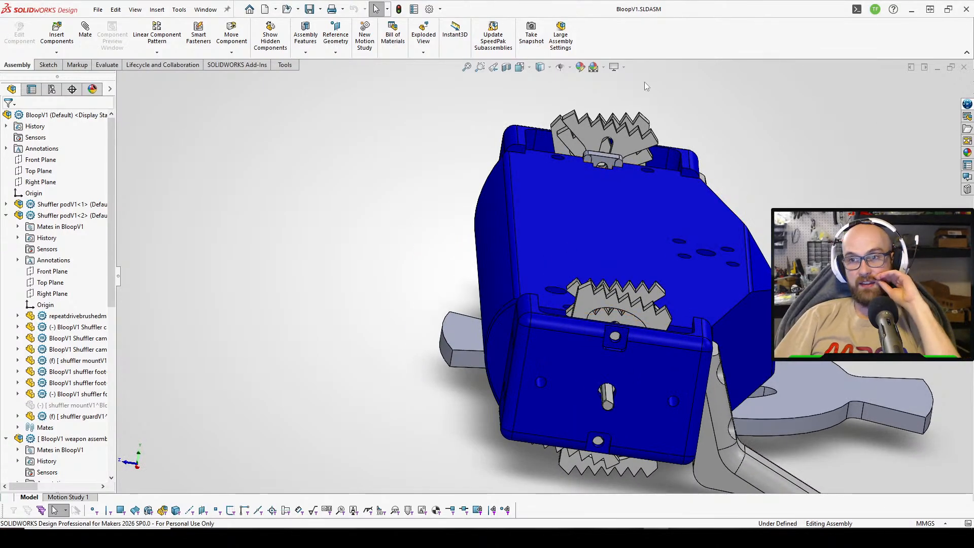
pyautogui.moveTo(648, 121); pyautogui.dragTo(742, 238, button='middle')
pyautogui.moveTo(598, 213); pyautogui.dragTo(585, 318, button='middle')
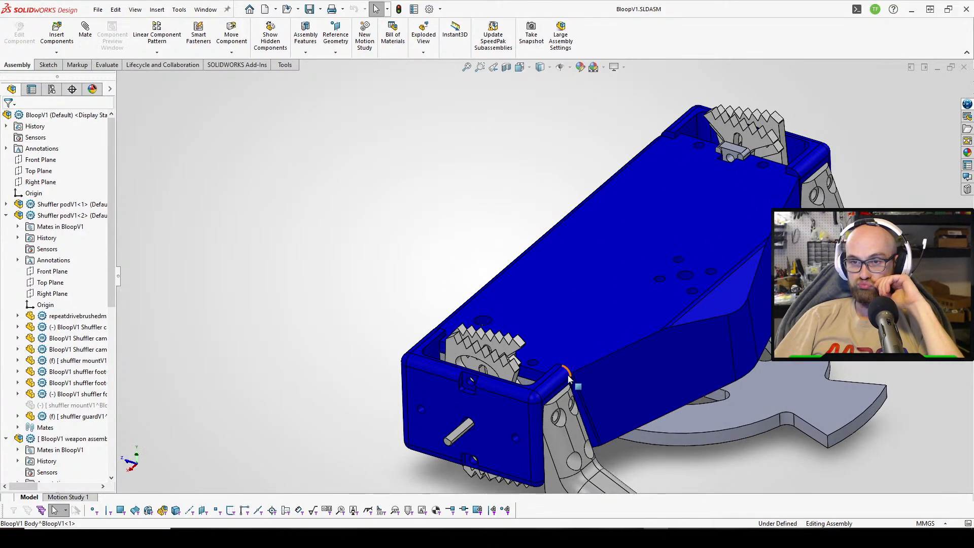
pyautogui.click(521, 412)
pyautogui.click(53, 215)
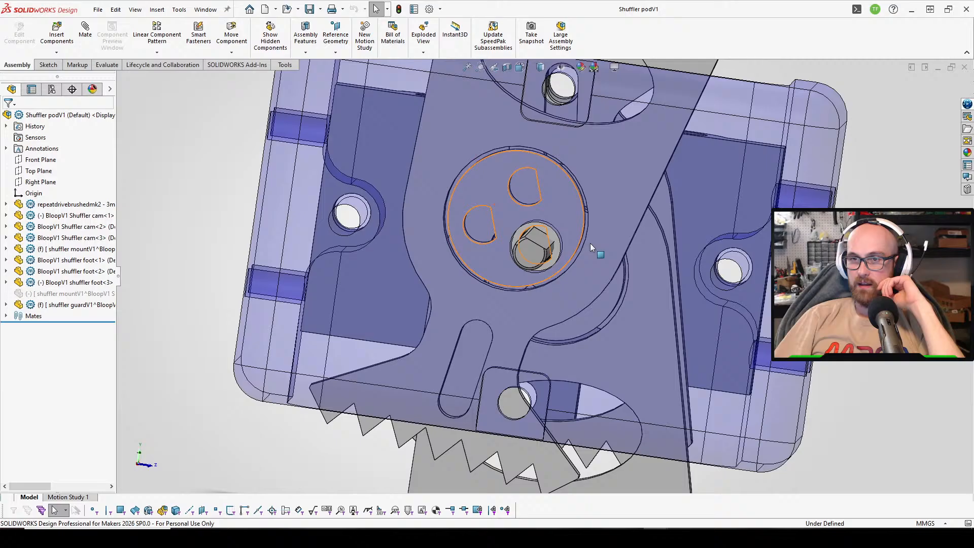
# Move the outermost shuffler foot on its cam to cycle the shuffling mechanism to a new position.
pyautogui.scroll(3, 628, 270)
pyautogui.moveTo(619, 354)
pyautogui.mouseDown(button='middle')
pyautogui.moveTo(471, 287)
pyautogui.moveTo(596, 170)
pyautogui.mouseUp(button='middle')
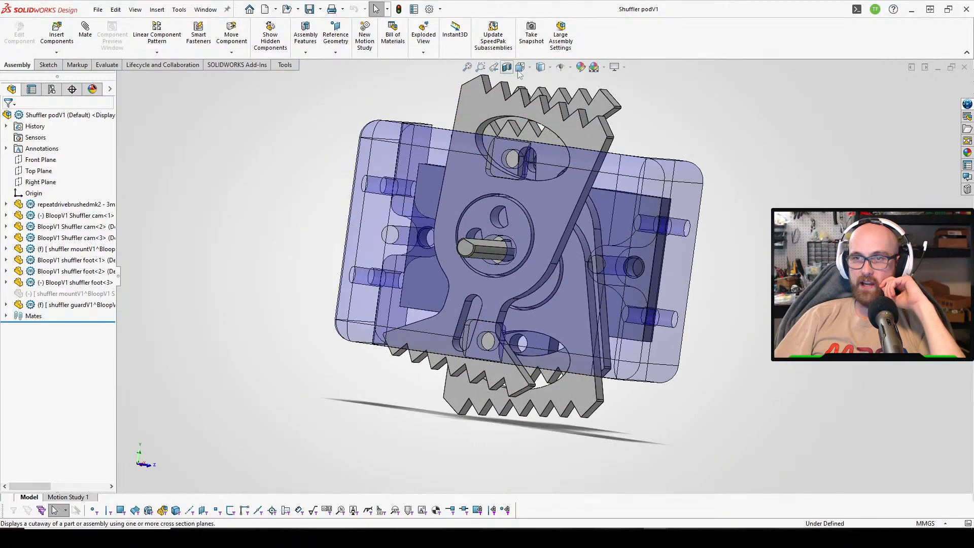
pyautogui.click(599, 165)
pyautogui.moveTo(599, 165); pyautogui.dragTo(785, 150)
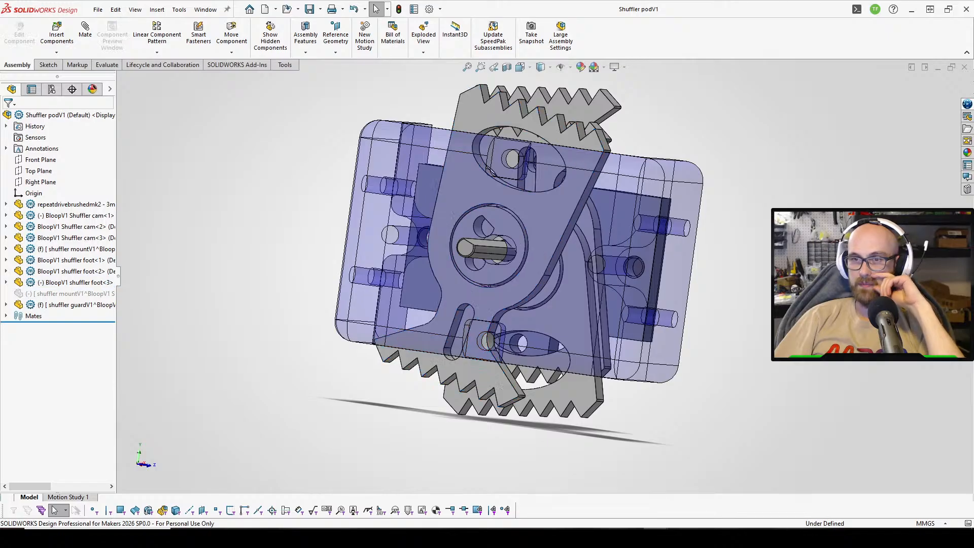
pyautogui.moveTo(791, 266)
pyautogui.mouseDown(button='middle')
pyautogui.moveTo(717, 278)
pyautogui.moveTo(734, 274)
pyautogui.moveTo(495, 201)
pyautogui.mouseUp(button='middle')
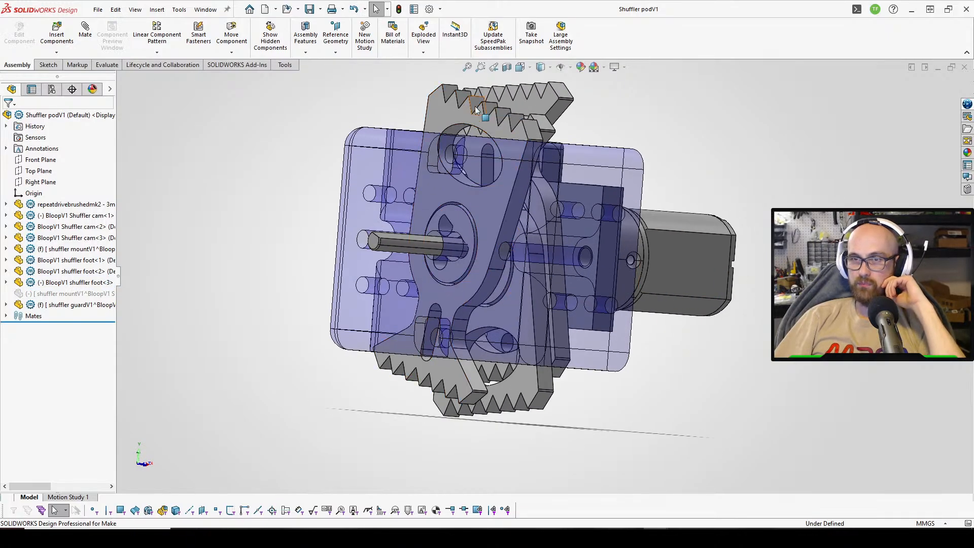
# Open the outermost shuffler foot part from the assembly in its own window.
pyautogui.click(453, 156)
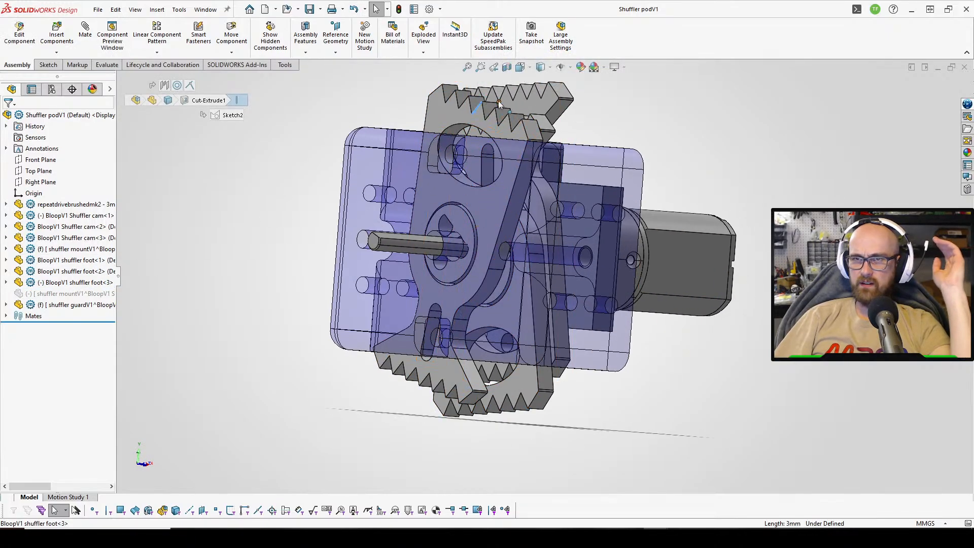
pyautogui.click(76, 282)
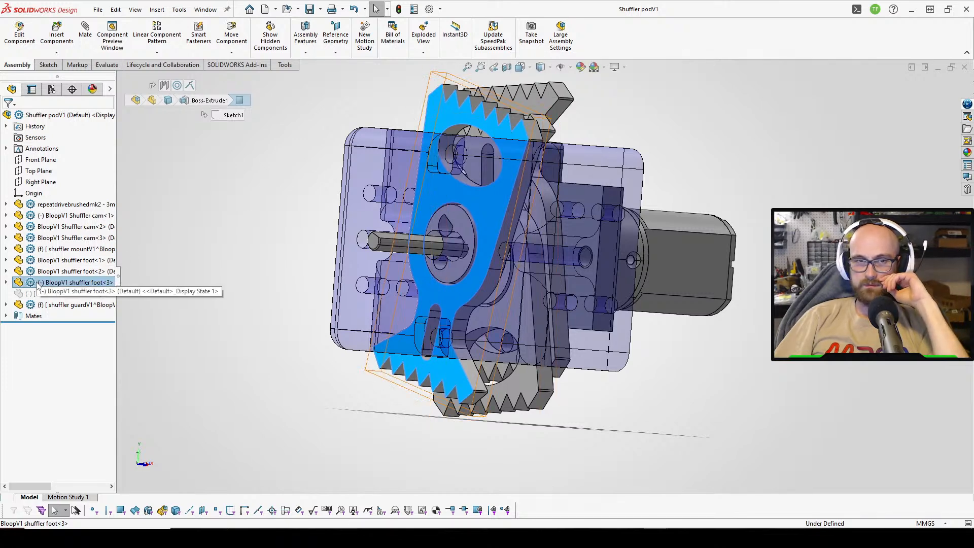
pyautogui.rightClick(460, 116)
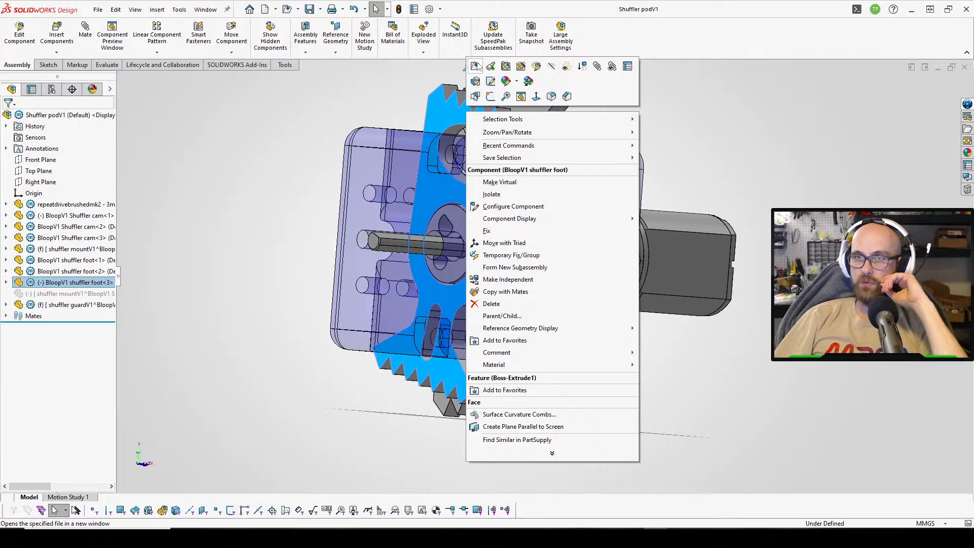
pyautogui.click(476, 66)
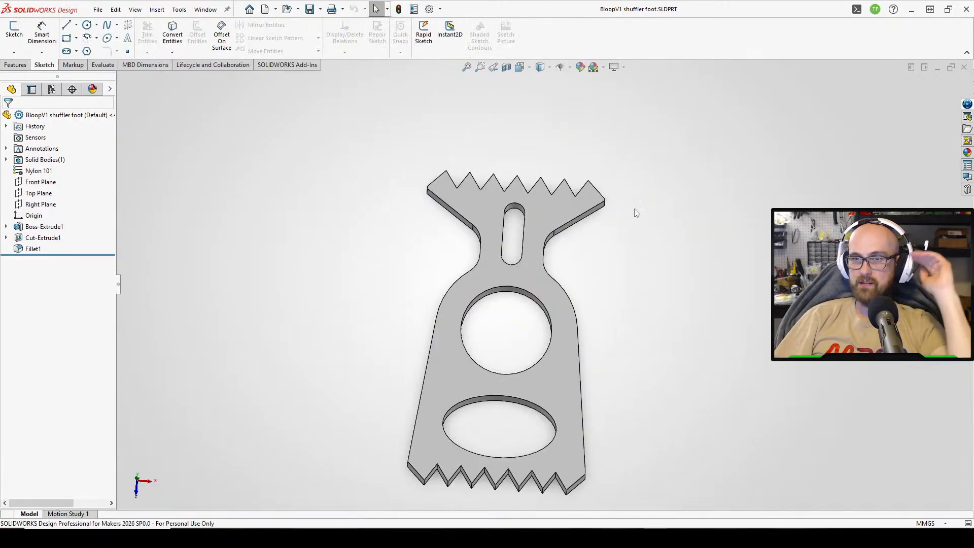
# Edit the sketch of the foot's base extrusion and delete the two short lines connecting the lower bar's corner arcs to the slanted sides.
pyautogui.click(44, 226)
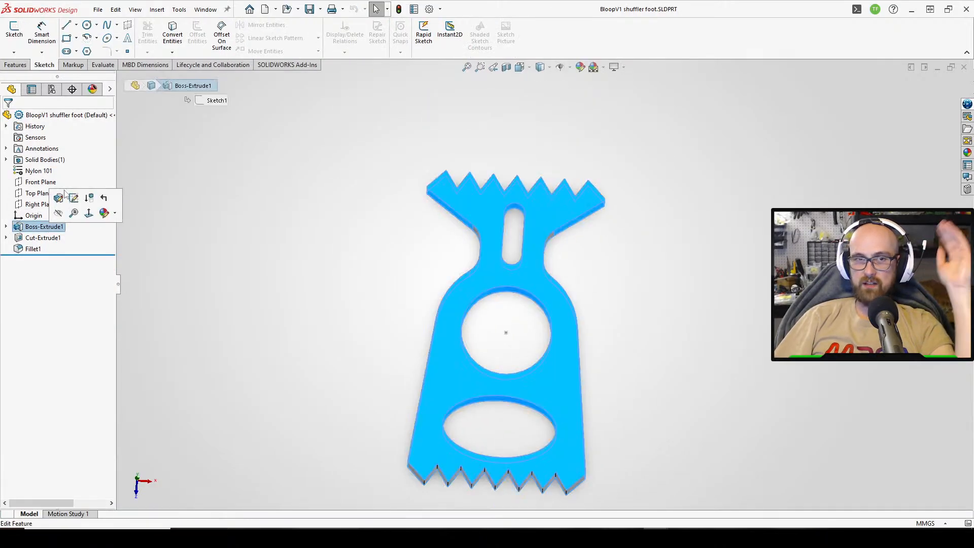
pyautogui.click(73, 197)
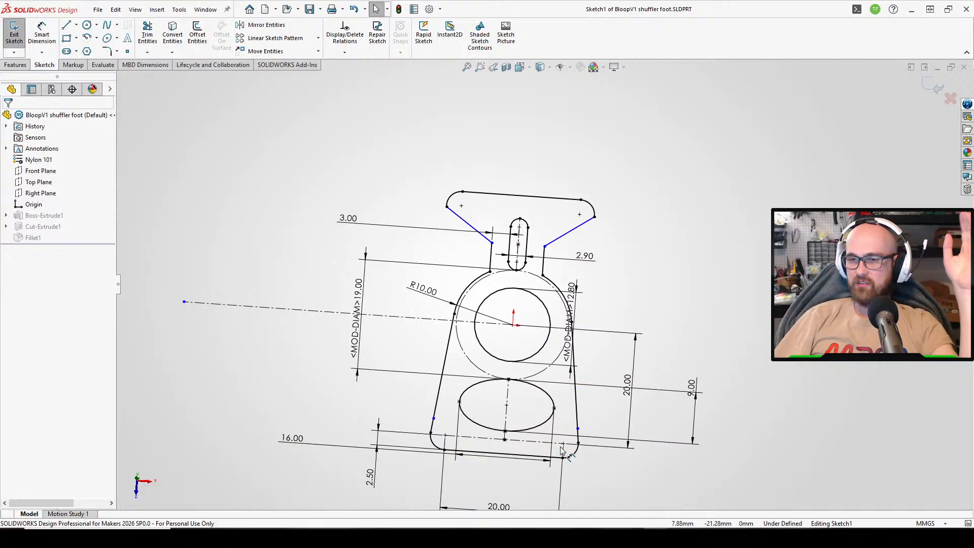
pyautogui.scroll(2, 576, 459)
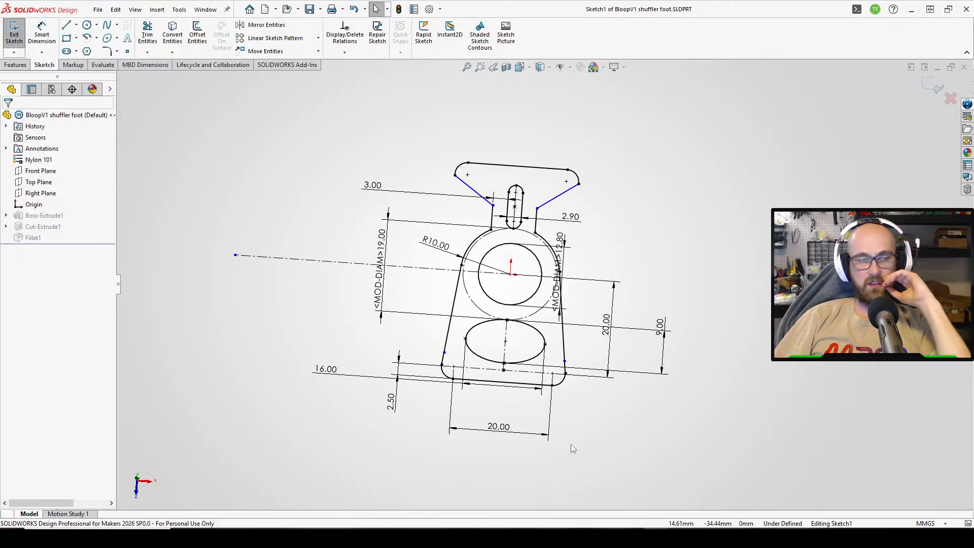
pyautogui.click(567, 368)
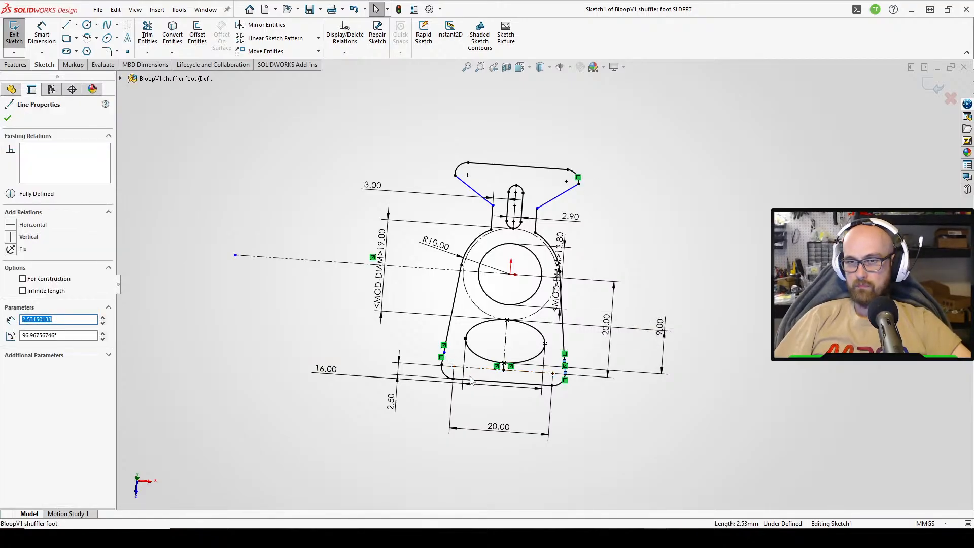
pyautogui.press('Delete')
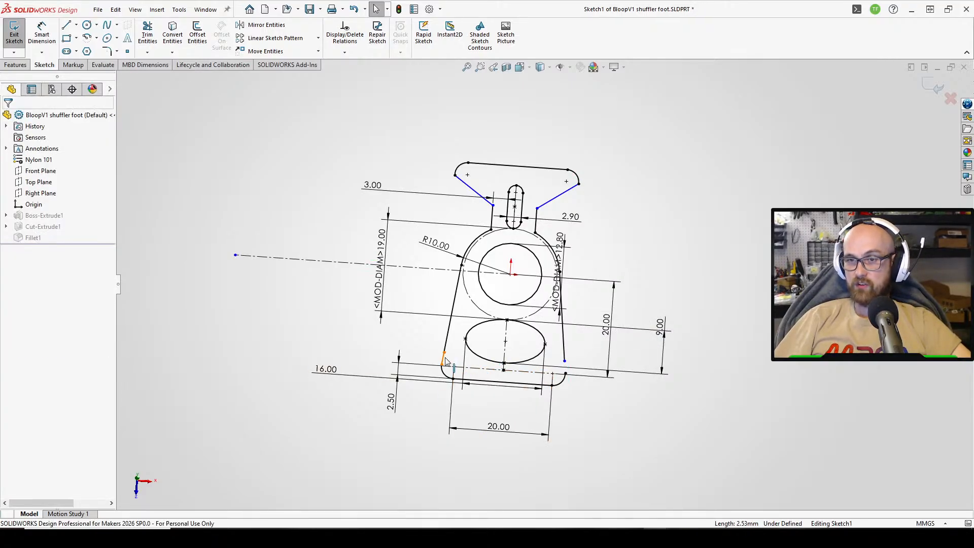
pyautogui.click(444, 358)
pyautogui.press('Delete')
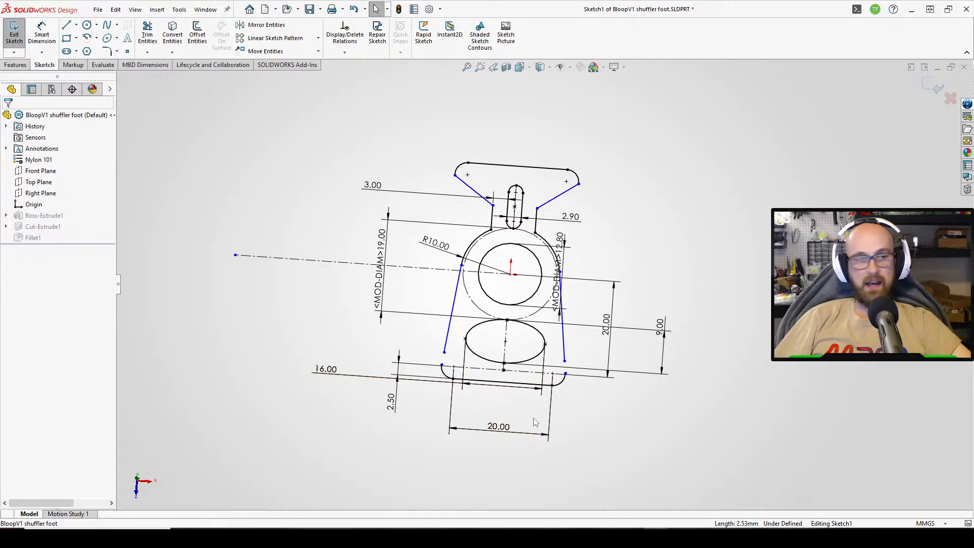
# Set the lower bar's width dimension to 32 mm and try to delete the right arc endpoint of the upper bar.
pyautogui.click(511, 432)
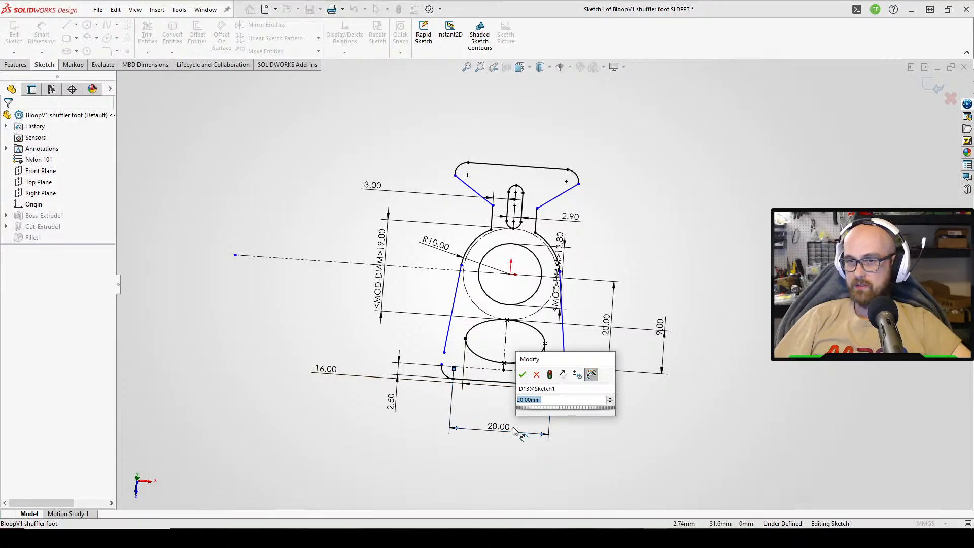
pyautogui.press('Return')
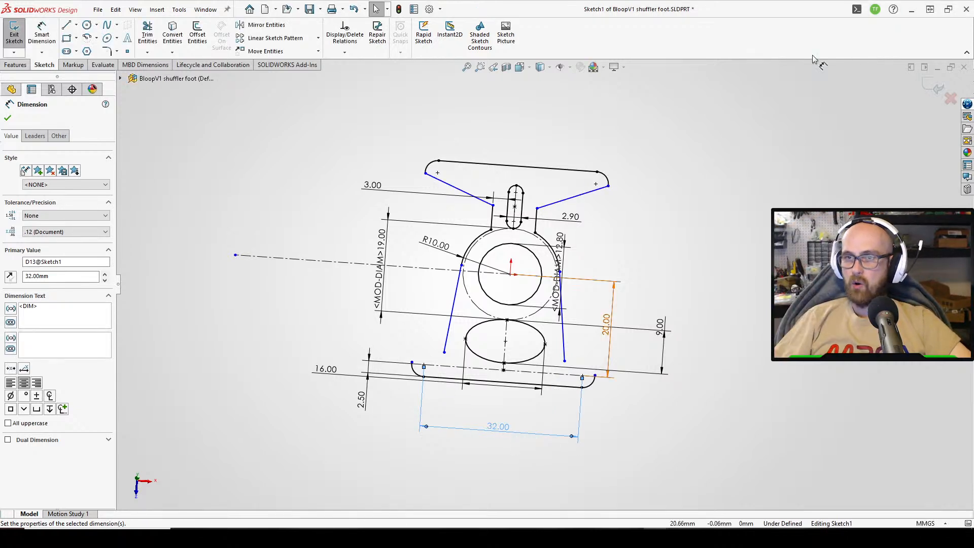
pyautogui.click(608, 187)
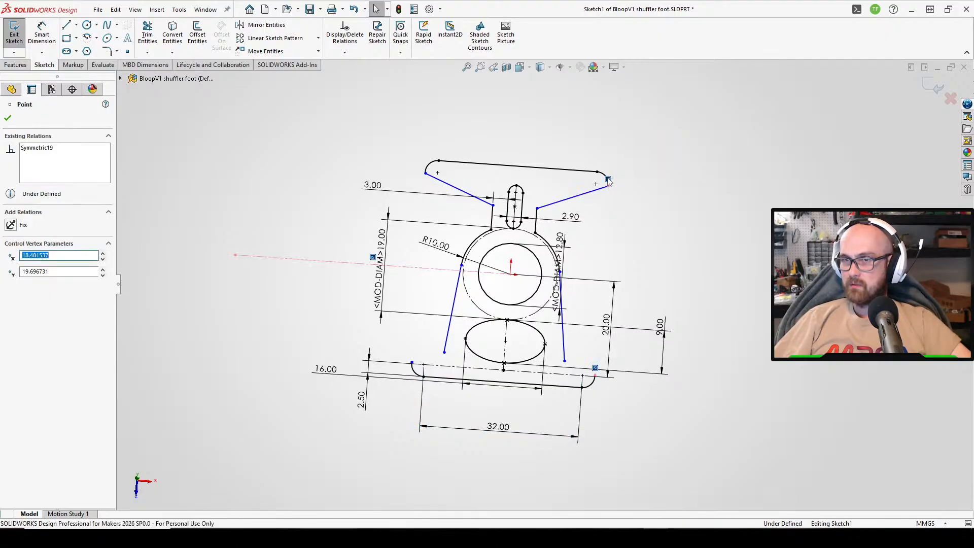
pyautogui.press('Delete')
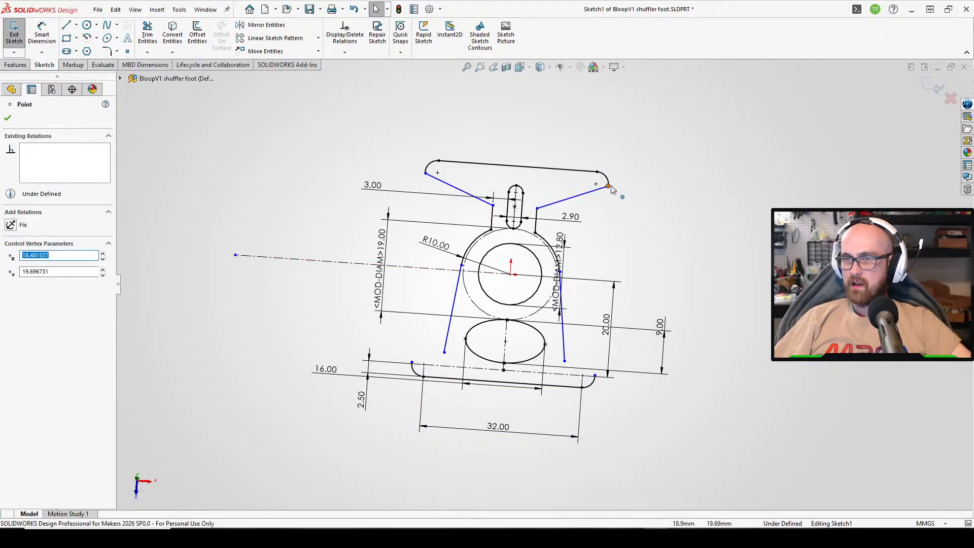
pyautogui.moveTo(612, 190); pyautogui.dragTo(608, 186)
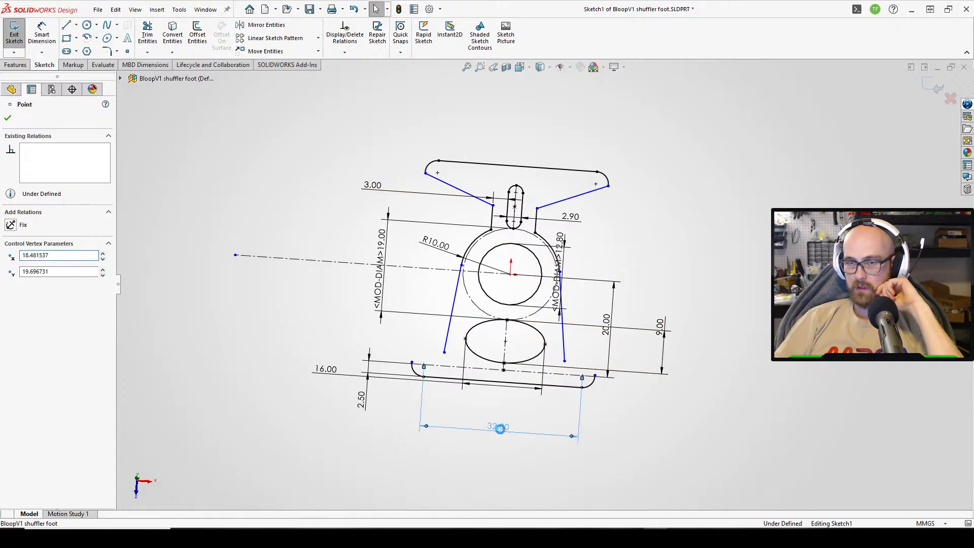
# Set the lower bar's width dimension to 40 mm.
pyautogui.doubleClick(500, 429)
pyautogui.write('40')
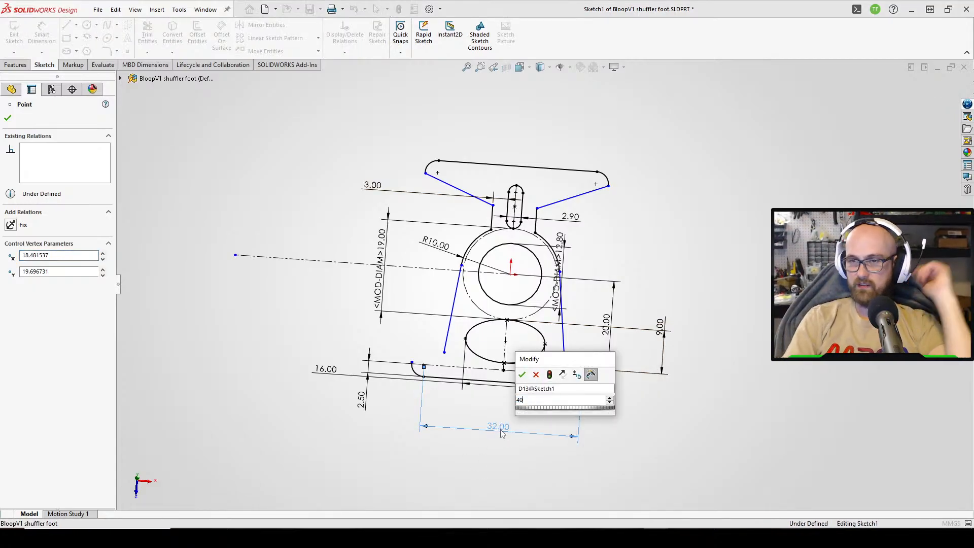
pyautogui.press('Return')
pyautogui.click(734, 415)
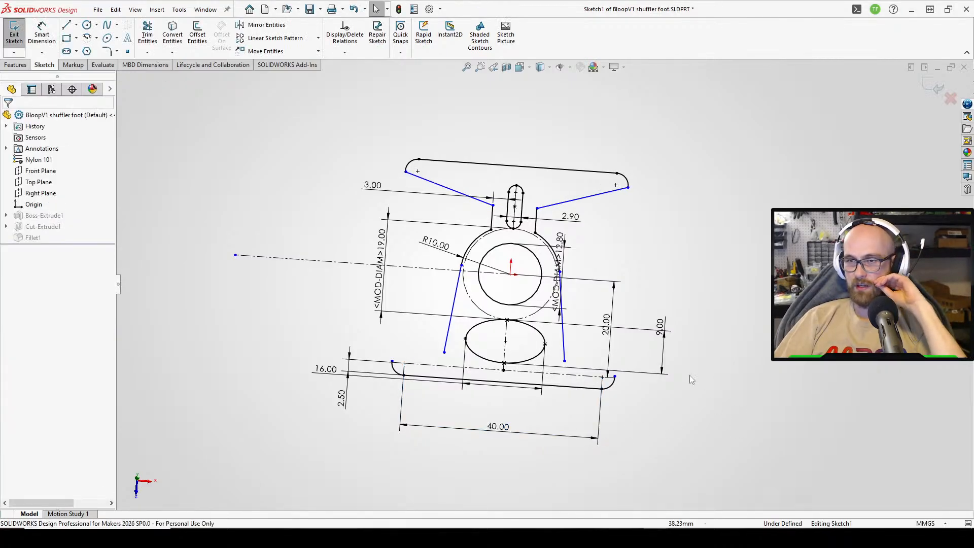
# Draw a line from the lower bar's left arc to the left slanted side and extend that arc into a half-round end.
pyautogui.click(96, 24)
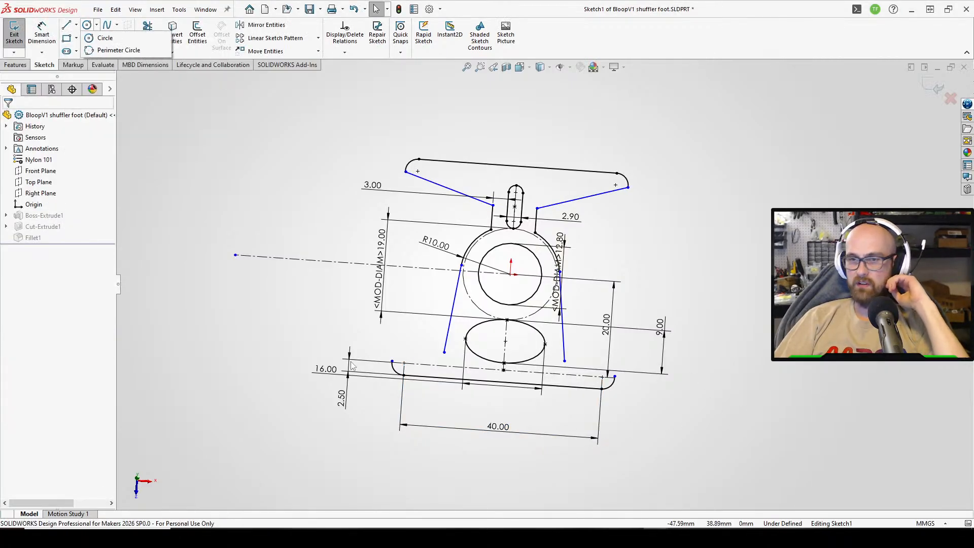
pyautogui.click(67, 24)
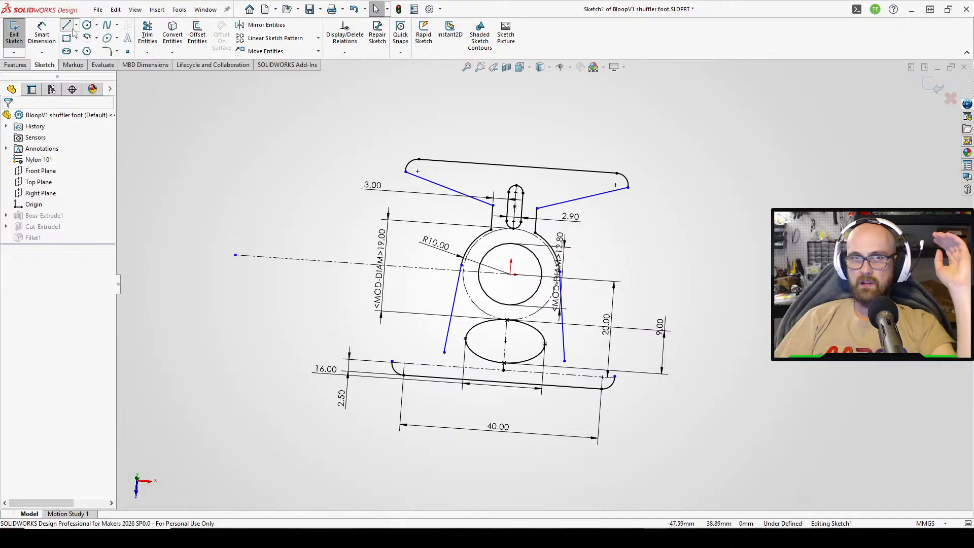
pyautogui.click(392, 361)
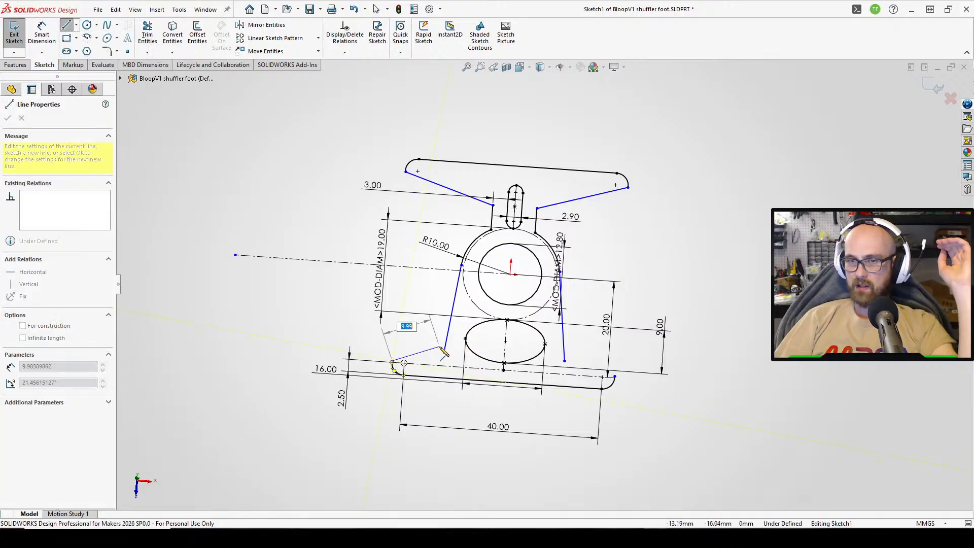
pyautogui.click(445, 352)
pyautogui.rightClick(446, 355)
pyautogui.click(469, 420)
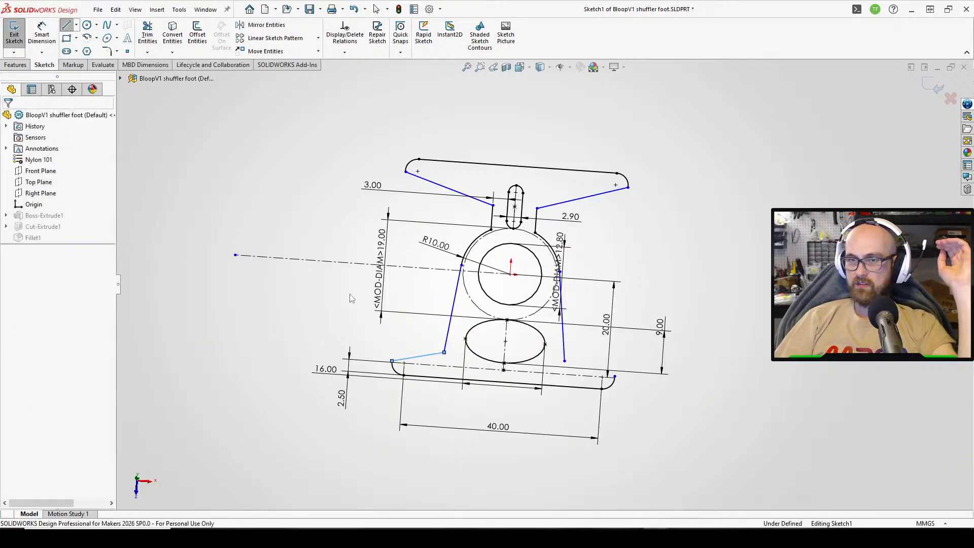
pyautogui.moveTo(391, 361); pyautogui.dragTo(404, 352)
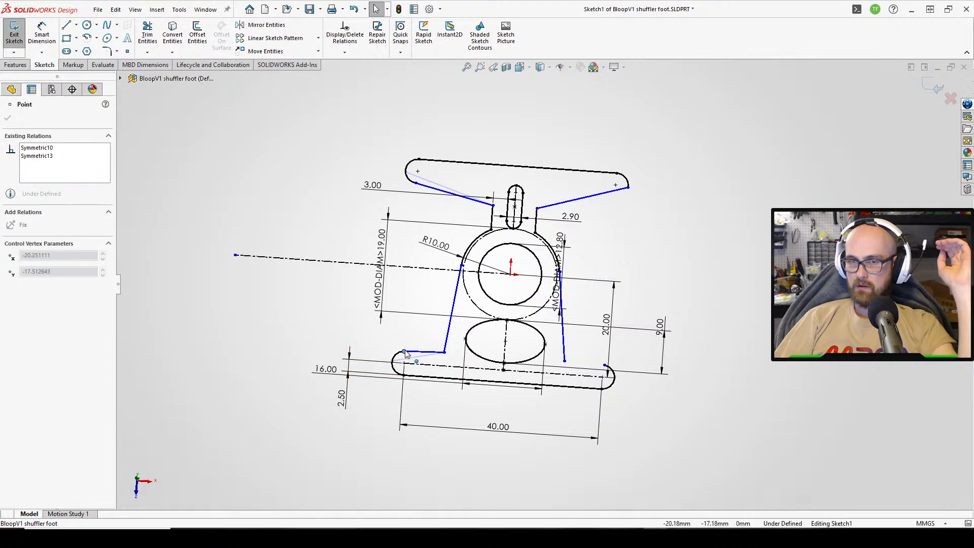
pyautogui.click(368, 307)
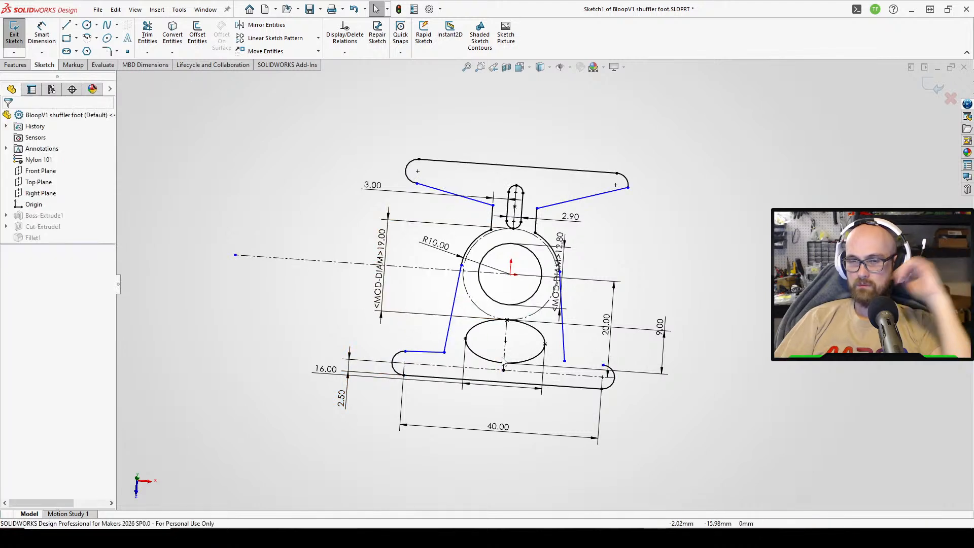
# Make the new connecting line tangent to the left end arc of the lower bar.
pyautogui.moveTo(279, 451); pyautogui.dragTo(282, 478, button='right')
pyautogui.click(425, 351)
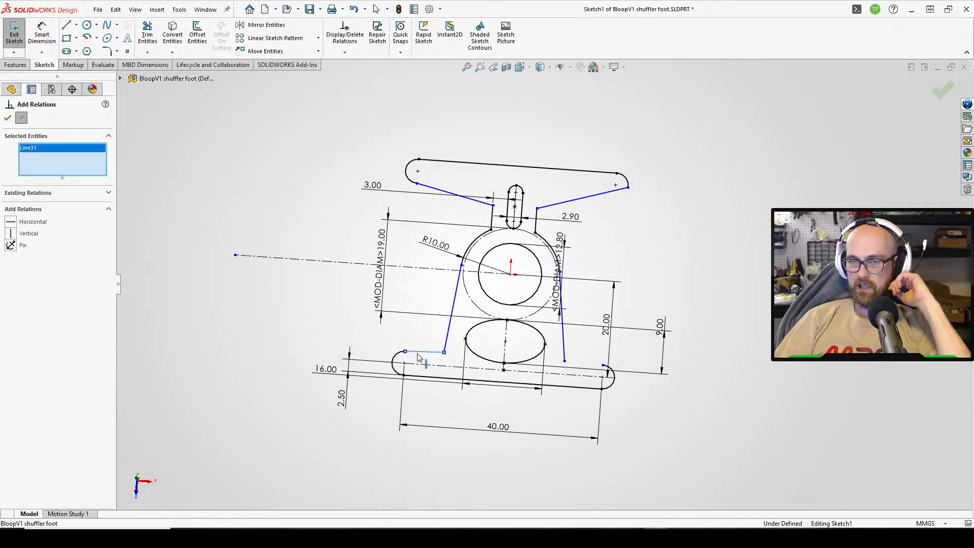
pyautogui.click(394, 361)
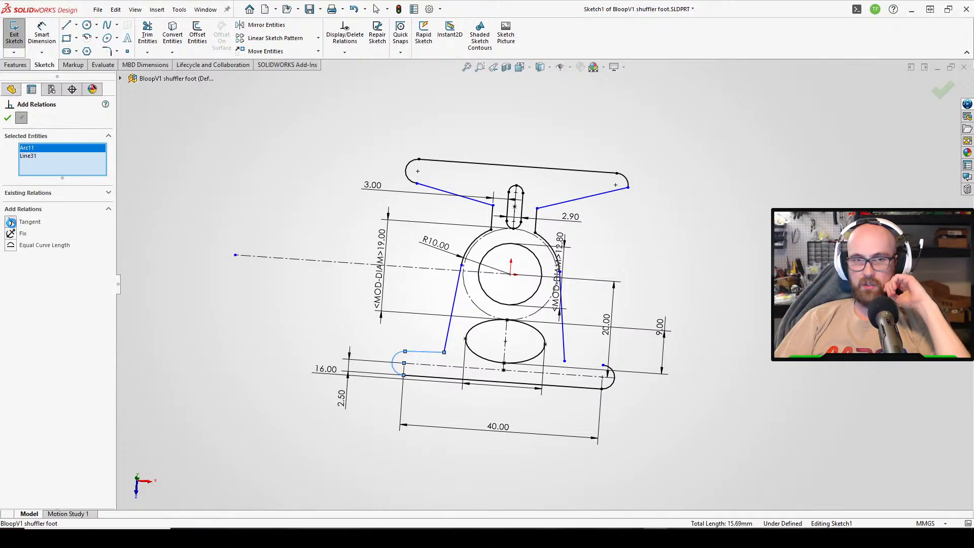
pyautogui.click(7, 118)
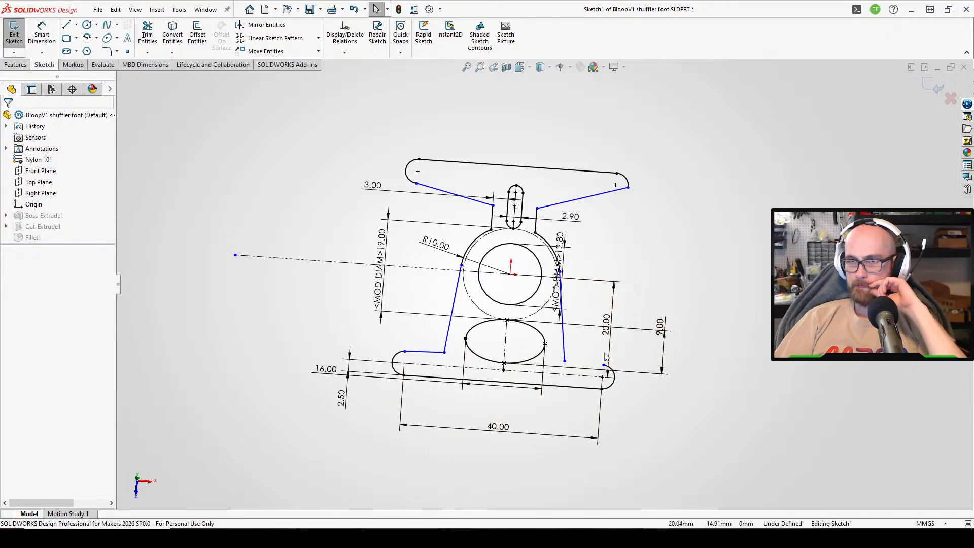
# Try to mirror the new connecting line about the ellipse's vertical centreline.
pyautogui.click(257, 25)
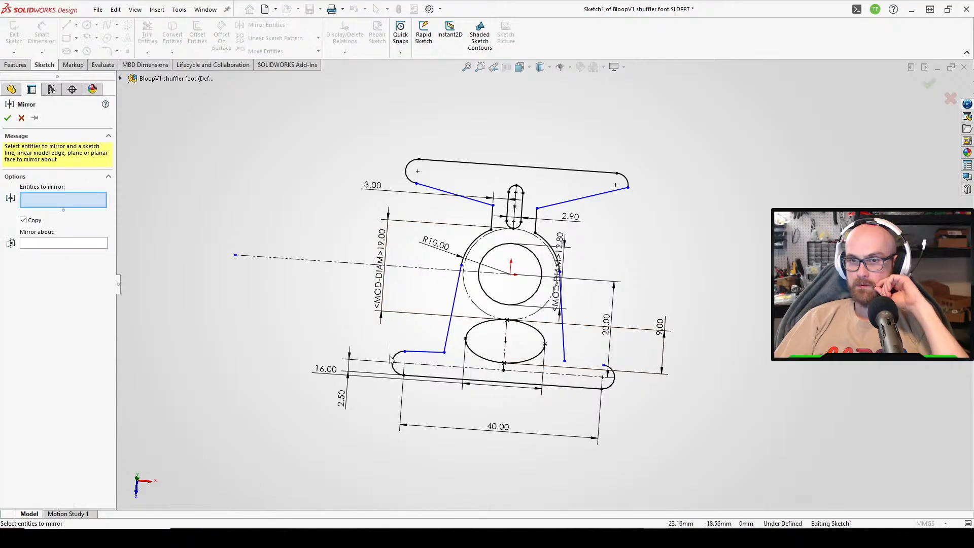
pyautogui.click(421, 351)
pyautogui.click(507, 336)
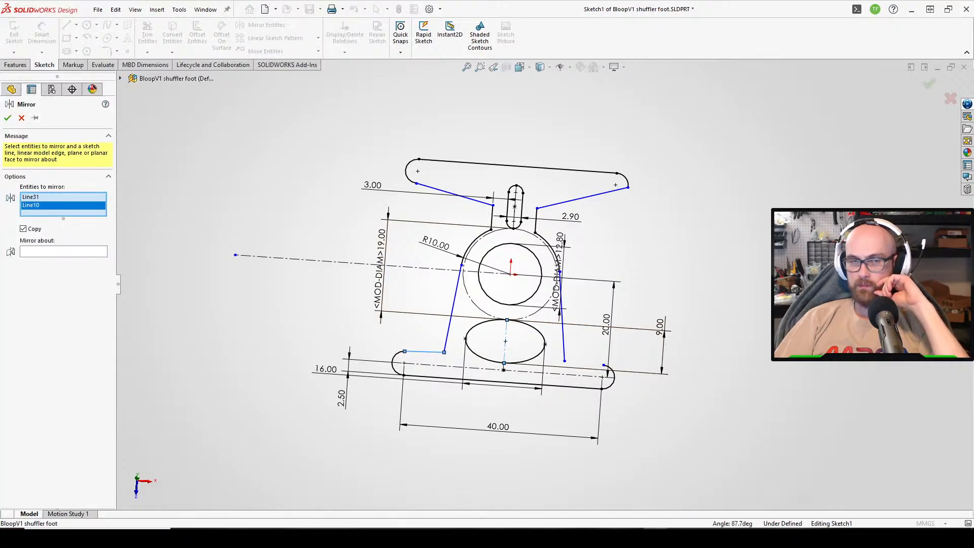
pyautogui.click(8, 119)
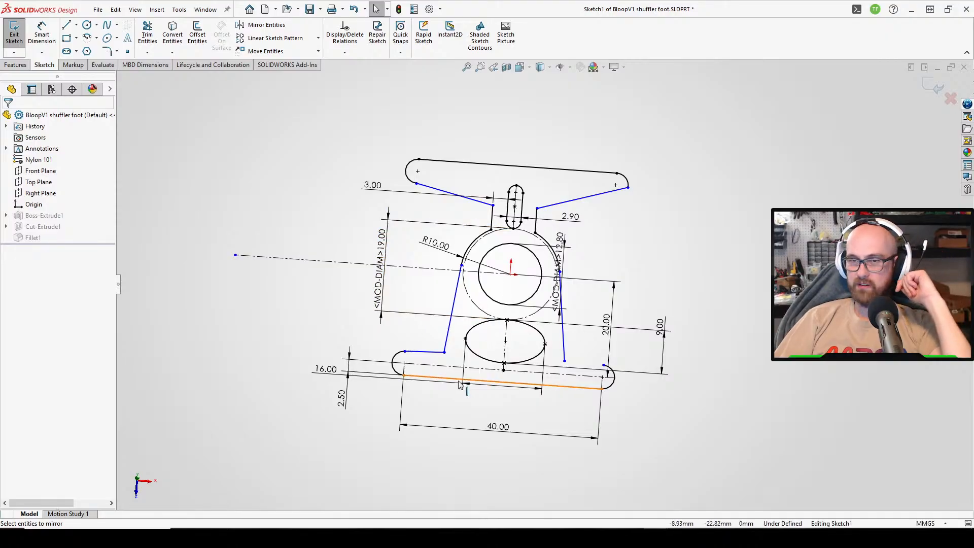
# Adjust the corner between the connecting line and the left slanted side, and dimension it 4 mm from the ellipse's left end.
pyautogui.moveTo(444, 352); pyautogui.dragTo(448, 355)
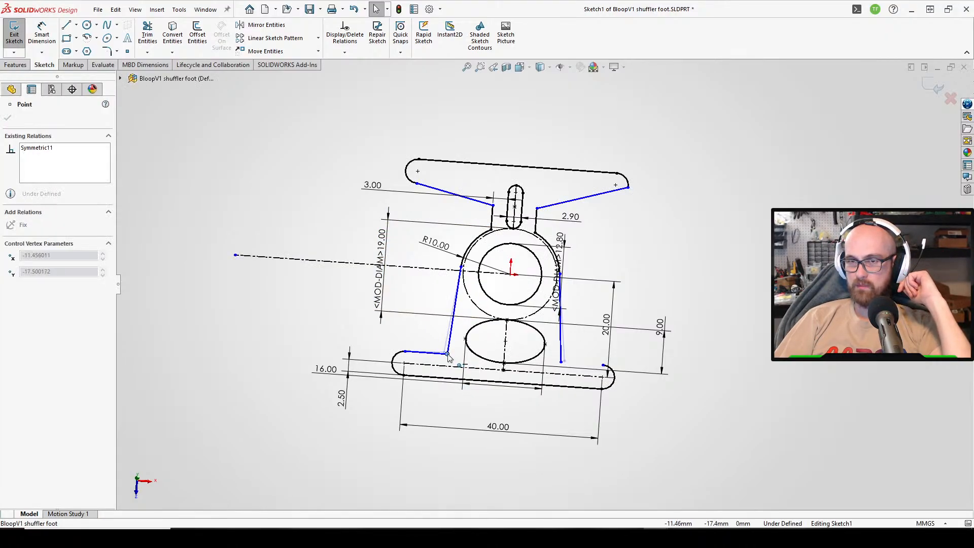
pyautogui.click(692, 445)
pyautogui.moveTo(689, 445); pyautogui.dragTo(699, 398, button='right')
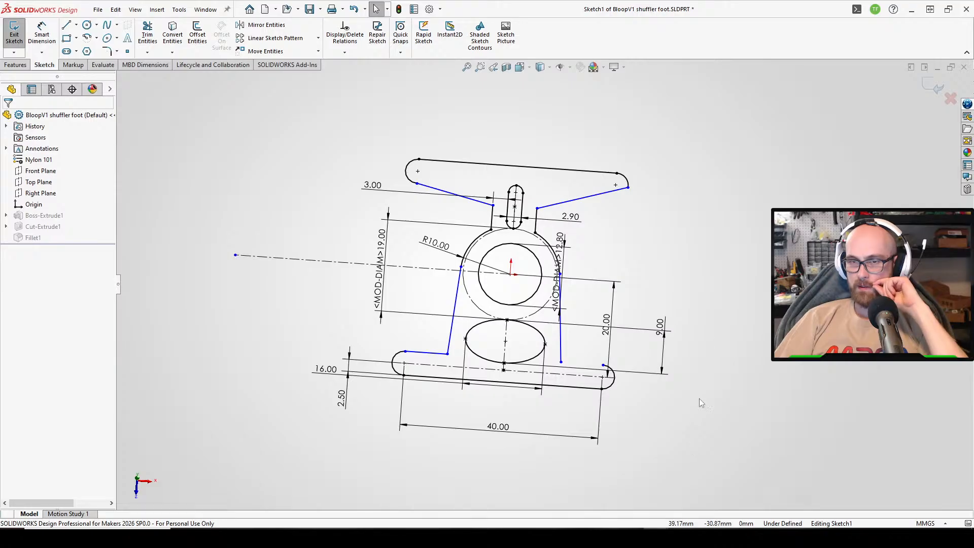
pyautogui.scroll(-4, 419, 348)
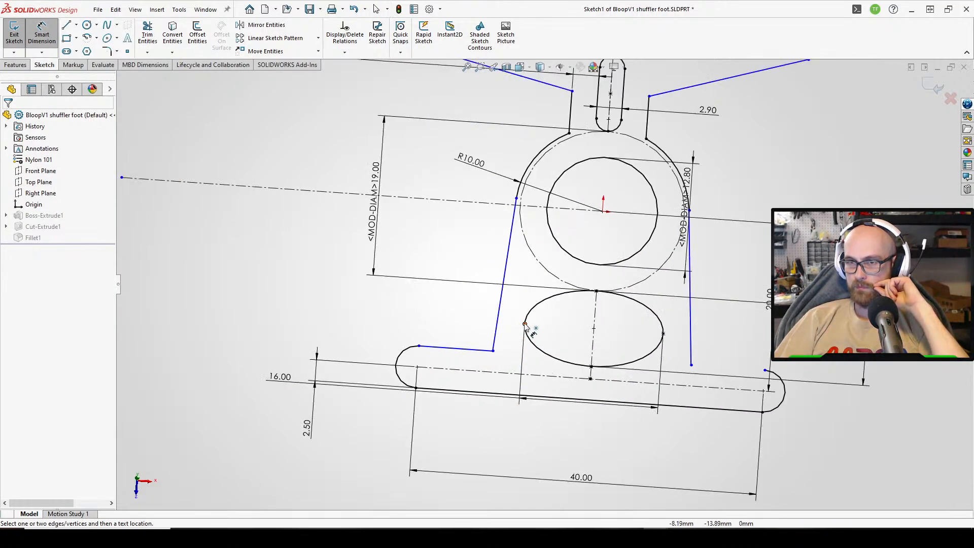
pyautogui.click(465, 339)
pyautogui.click(493, 351)
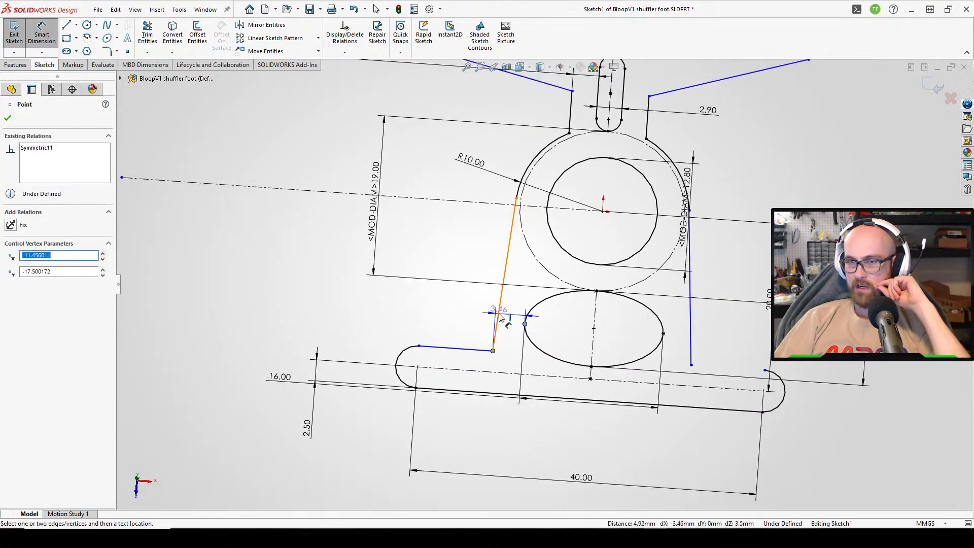
pyautogui.click(518, 300)
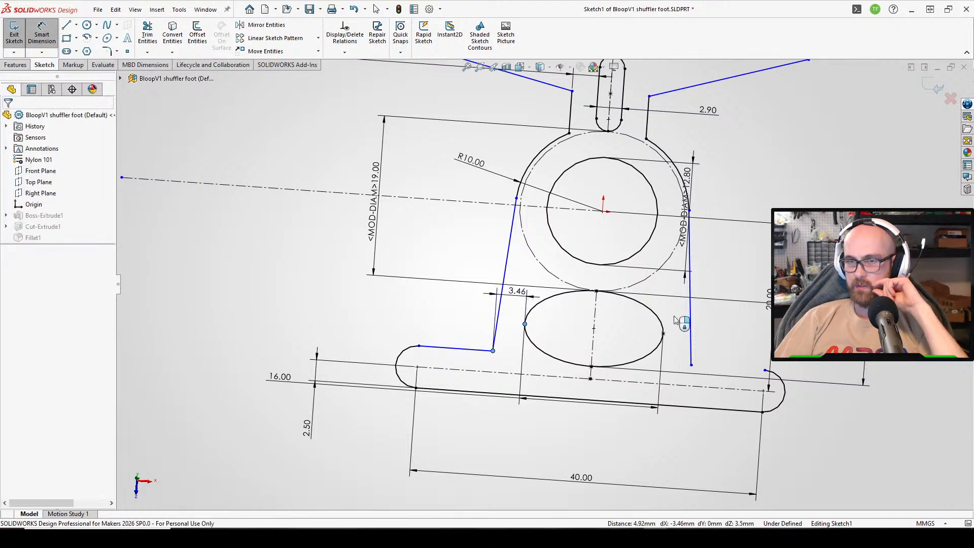
pyautogui.write('4')
pyautogui.press('Return')
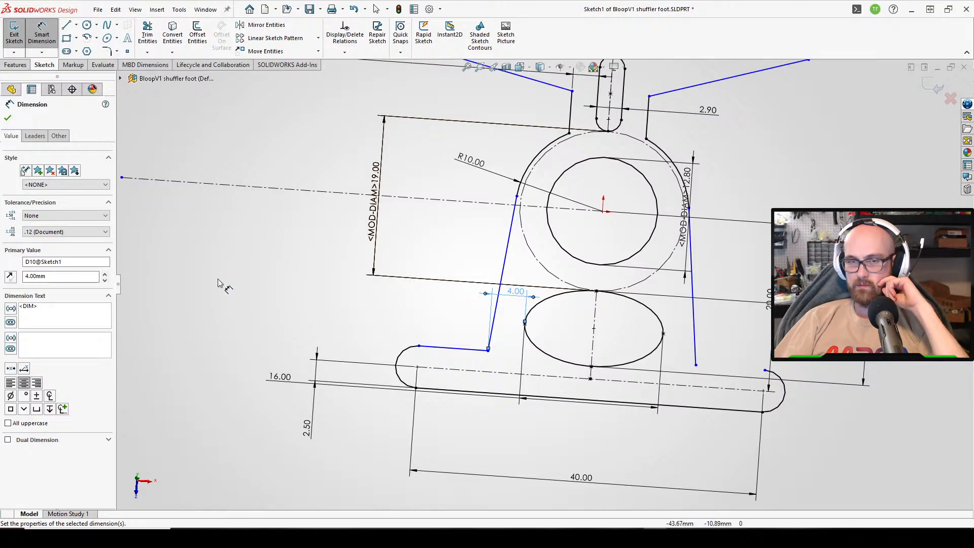
# Replace the 4 mm dimension with a 3 mm dimension between the left slanted side and the ellipse's left end.
pyautogui.press('Escape')
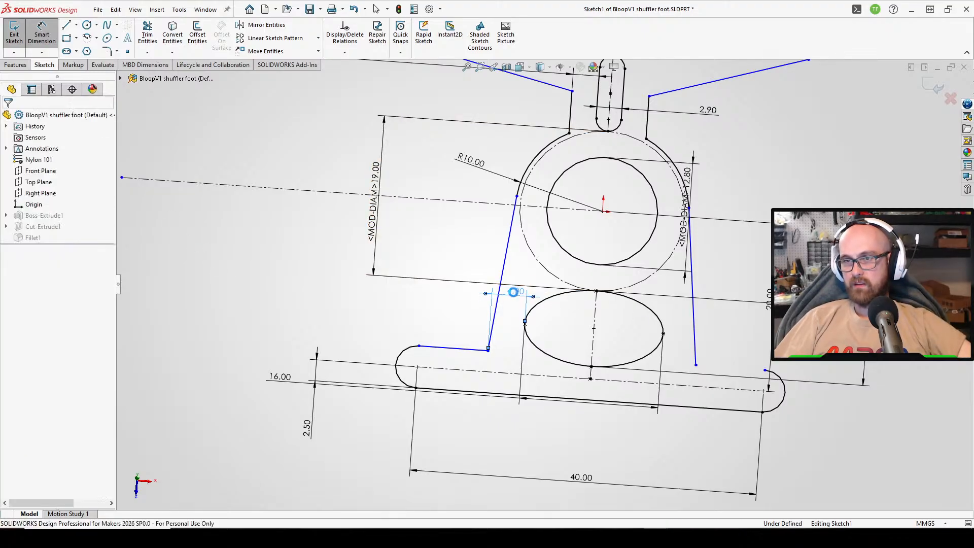
pyautogui.click(495, 315)
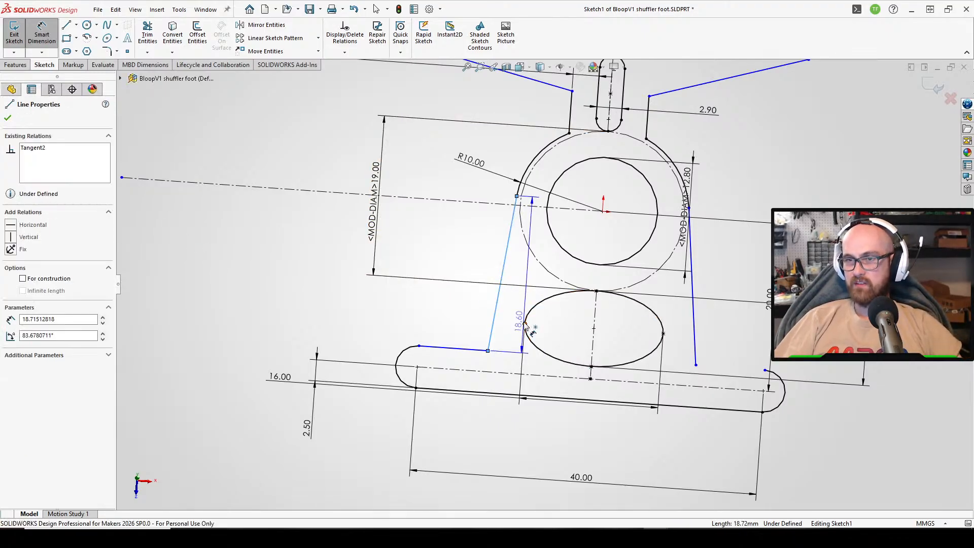
pyautogui.click(525, 324)
pyautogui.click(539, 310)
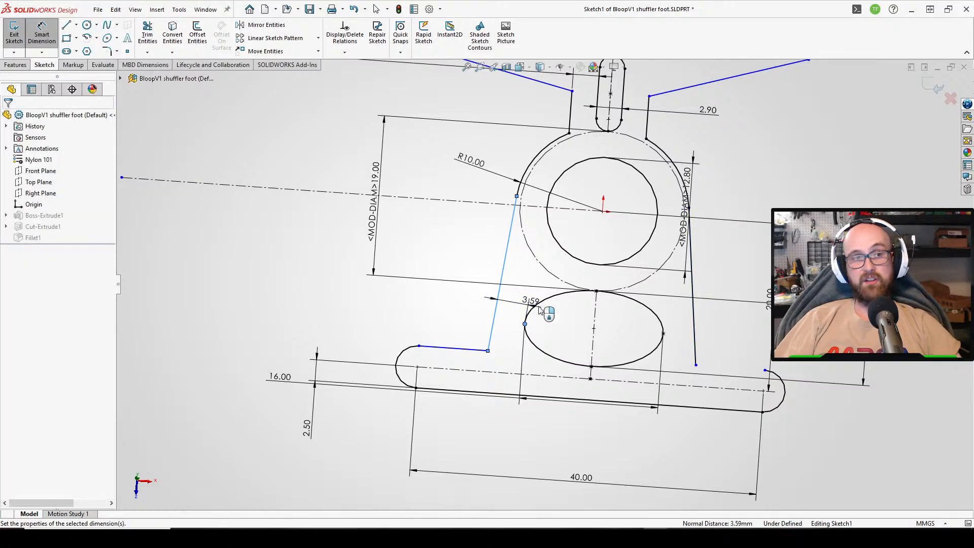
pyautogui.write('3.00mm')
pyautogui.press('Return')
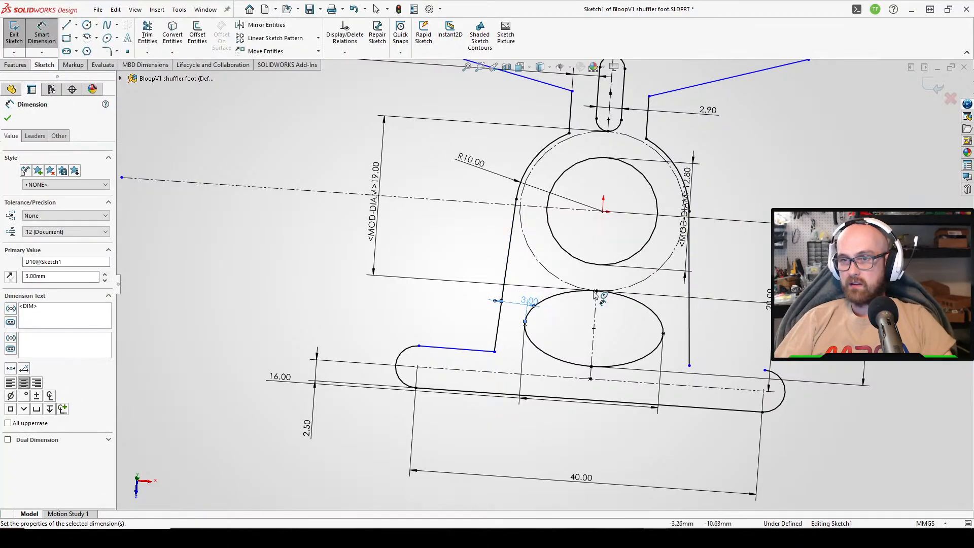
pyautogui.press('Escape')
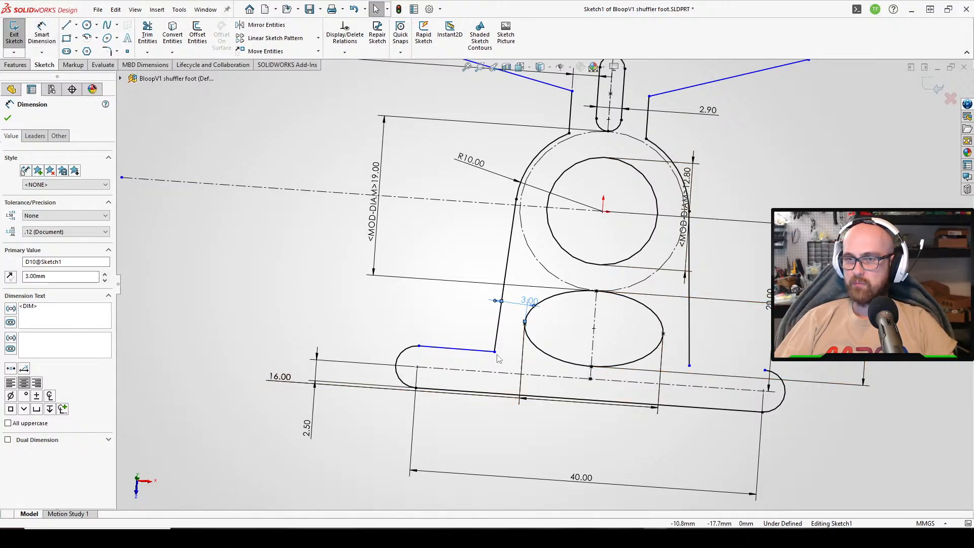
# Raise the lower corner of the left slanted side and mirror the adjoining connecting line about the ellipse's vertical centreline.
pyautogui.moveTo(495, 352); pyautogui.dragTo(497, 325)
pyautogui.click(863, 466)
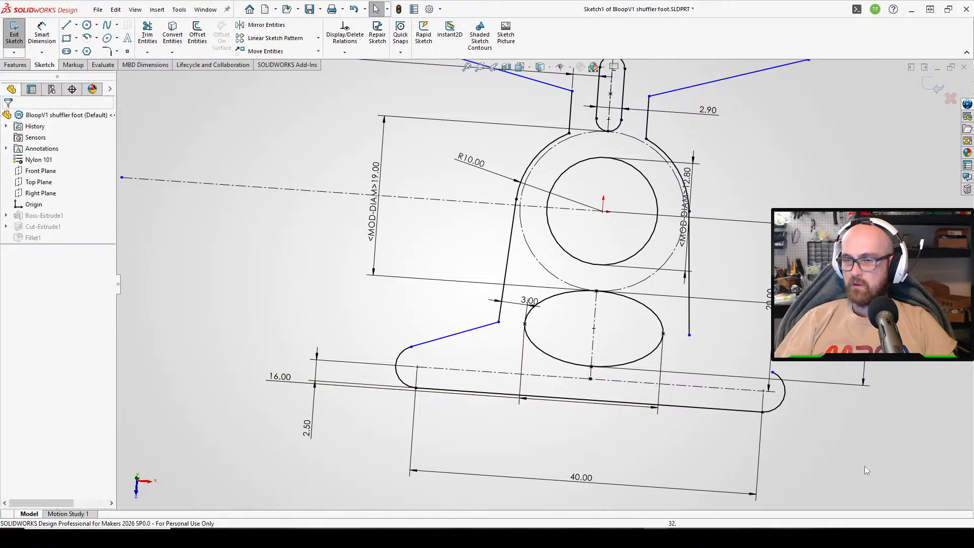
pyautogui.click(269, 25)
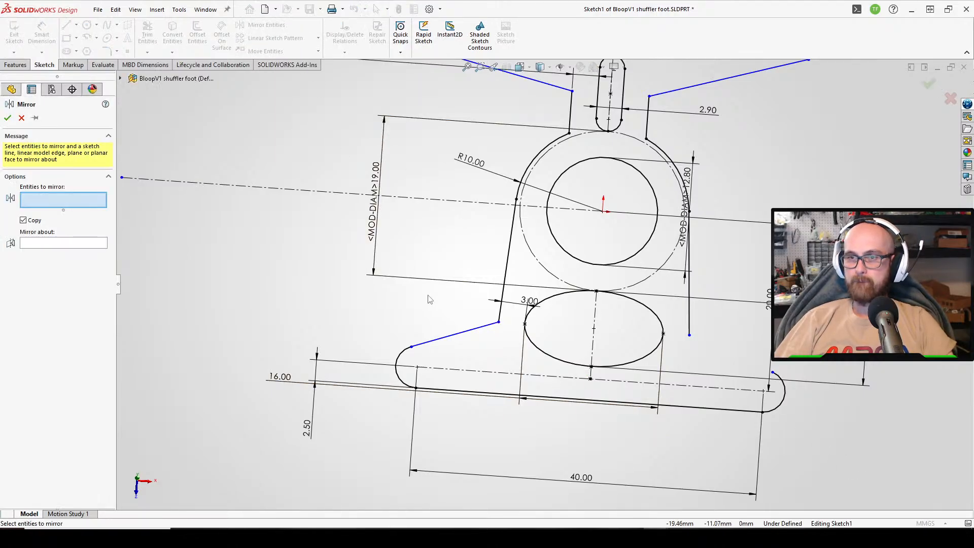
pyautogui.click(453, 336)
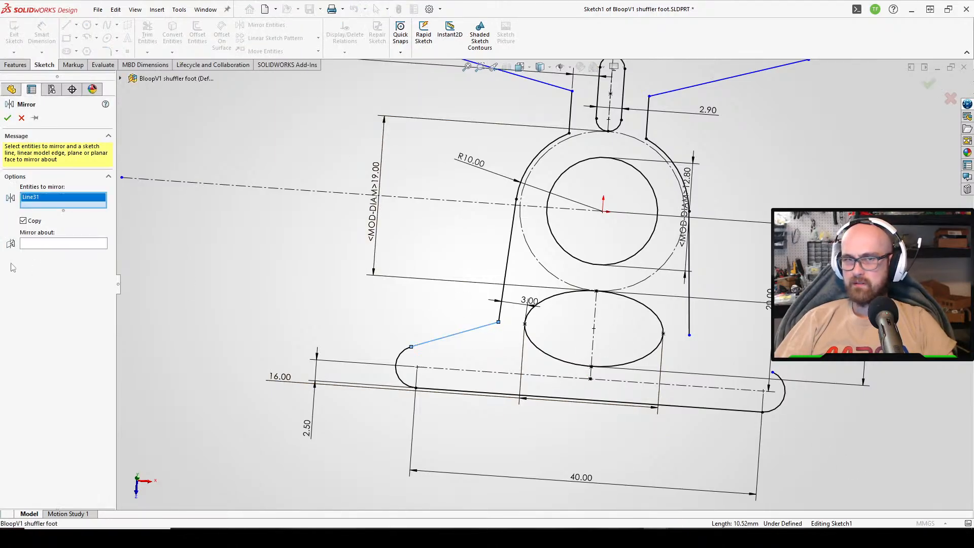
pyautogui.click(46, 244)
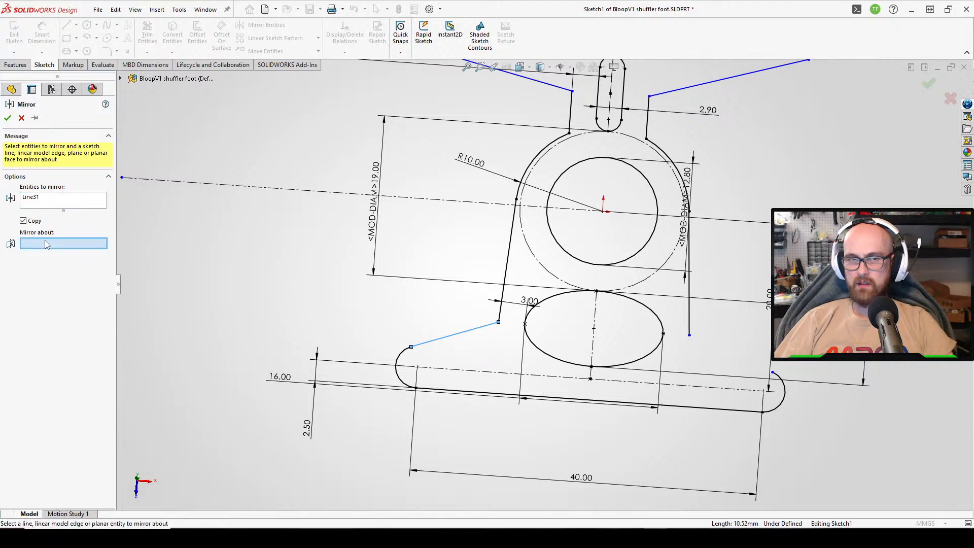
pyautogui.click(594, 313)
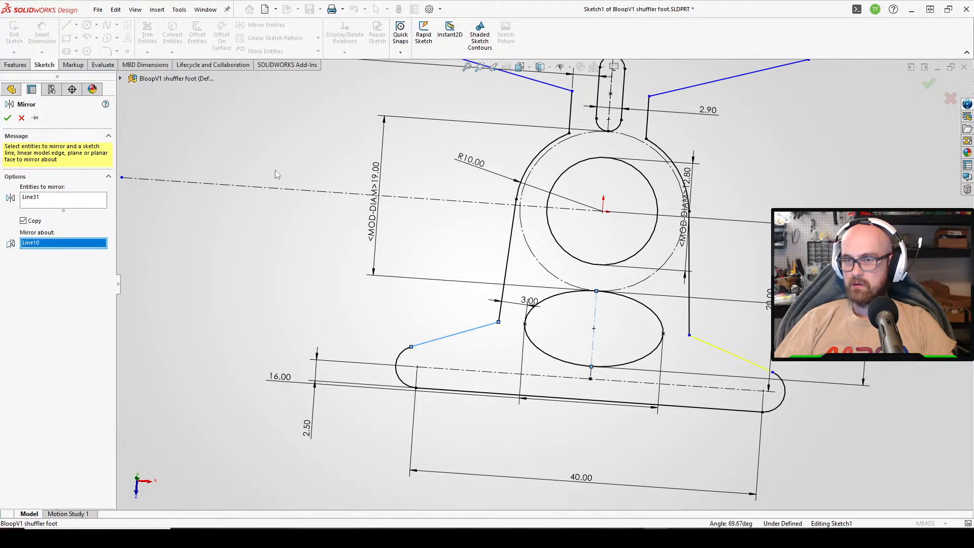
pyautogui.click(9, 117)
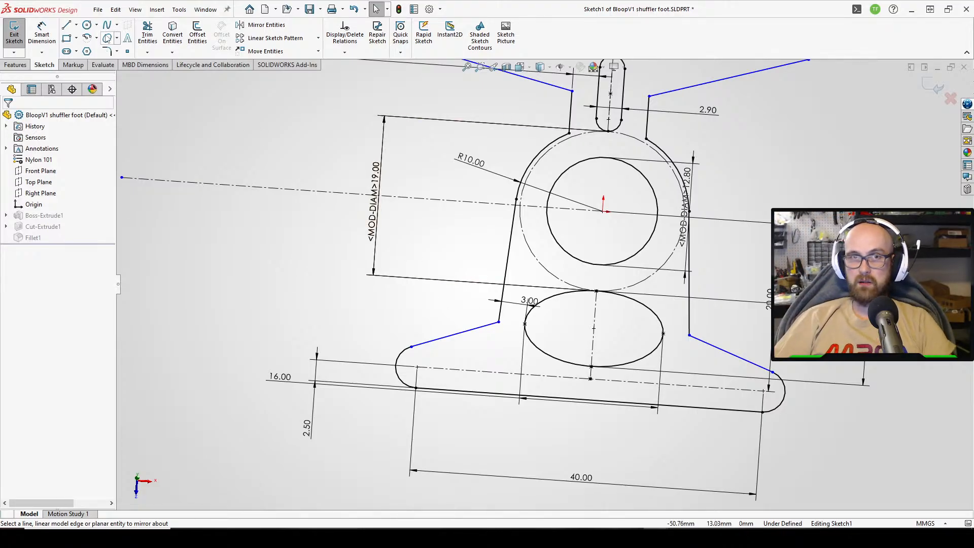
pyautogui.press('z')
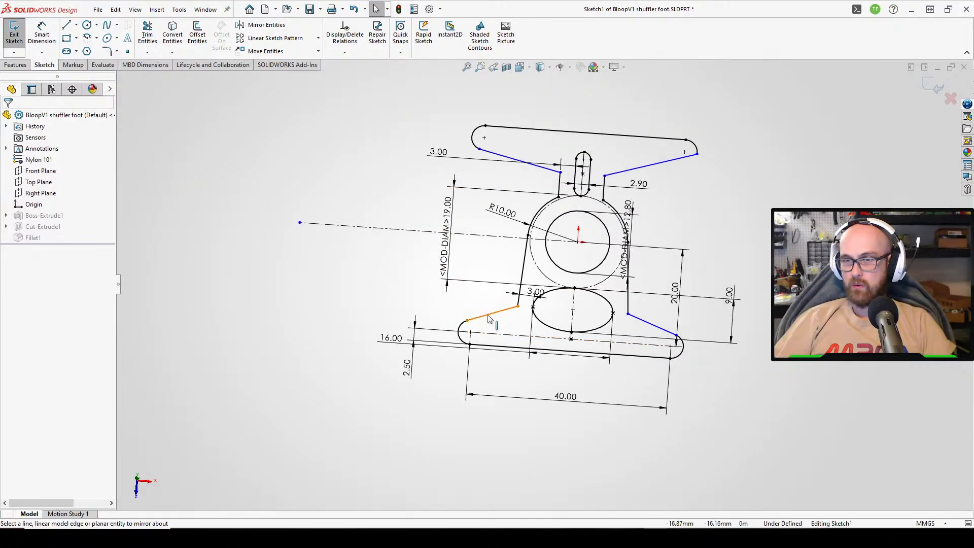
pyautogui.click(76, 25)
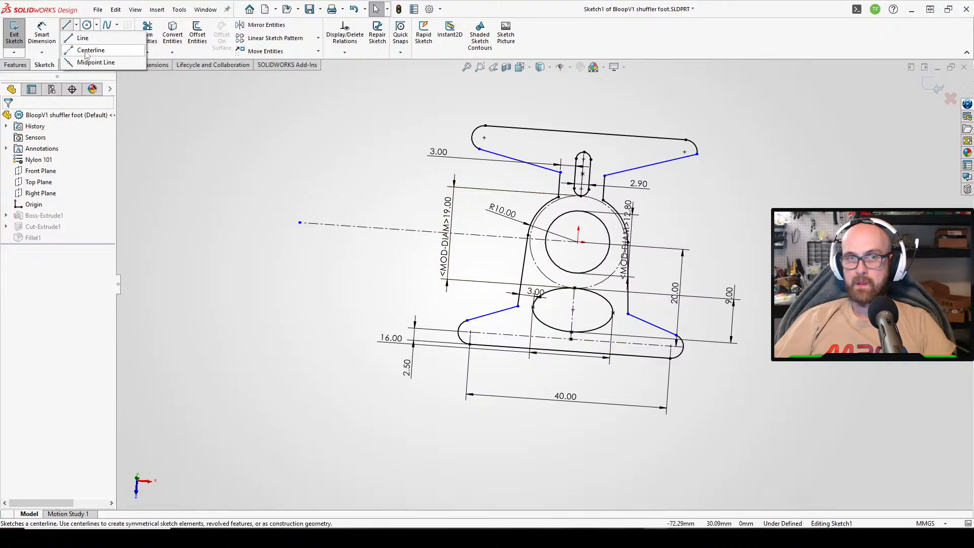
pyautogui.click(96, 49)
pyautogui.scroll(-3, 609, 324)
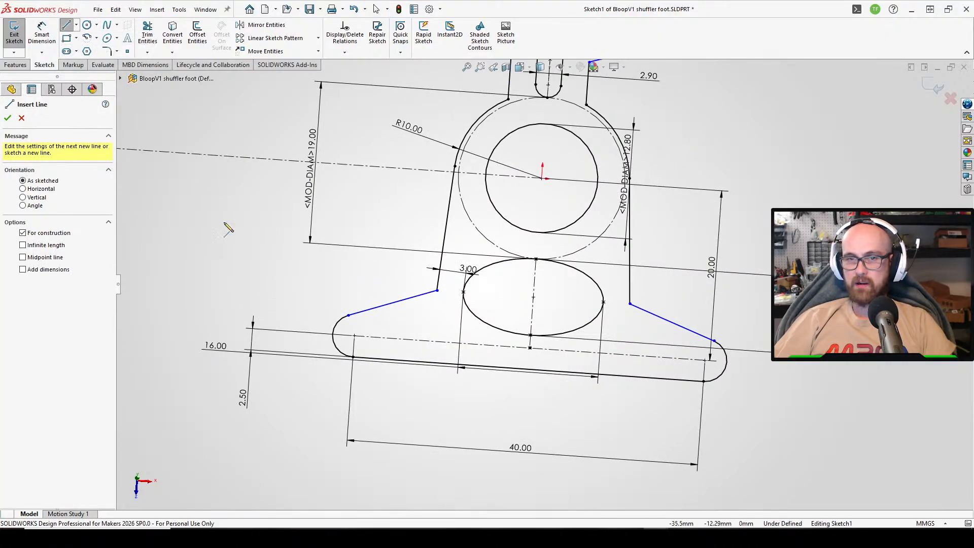
pyautogui.press('Escape')
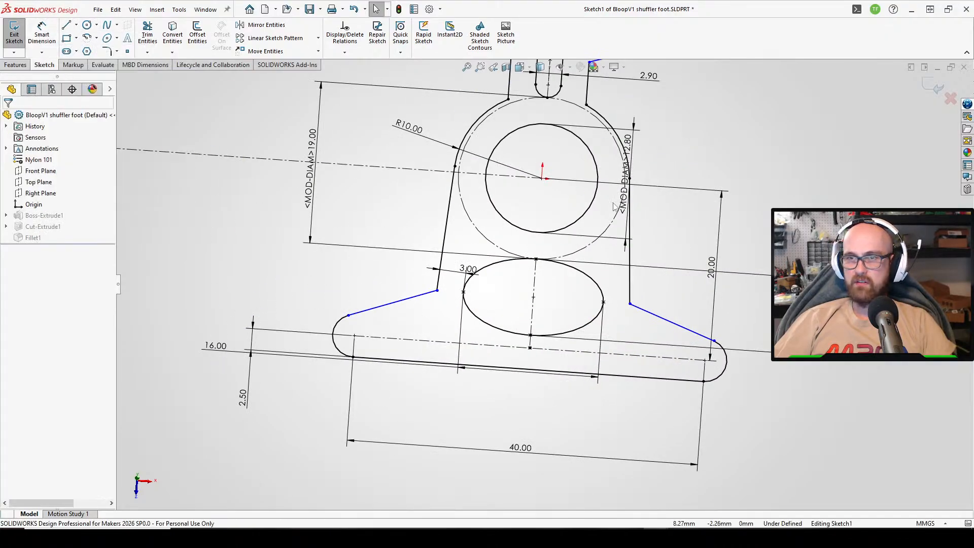
# Delete the straight edge of the upper bar and the arcs at both of its ends.
pyautogui.scroll(5, 635, 144)
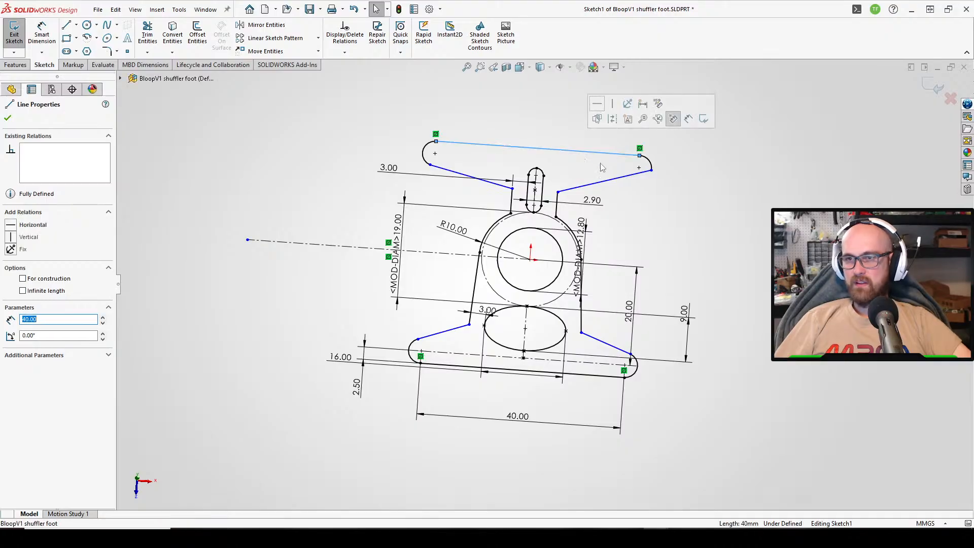
pyautogui.press('Delete')
pyautogui.click(651, 165)
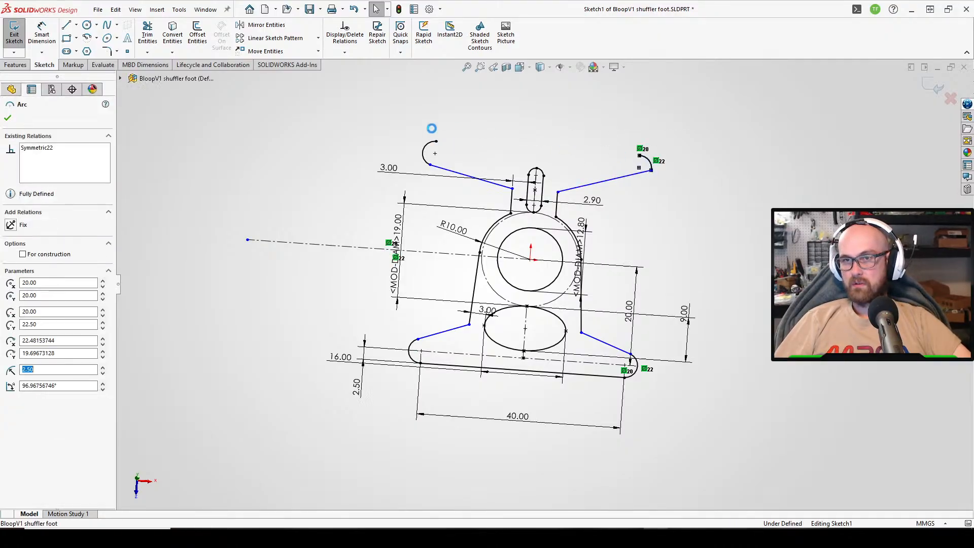
pyautogui.press('Delete')
pyautogui.click(424, 153)
pyautogui.press('Delete')
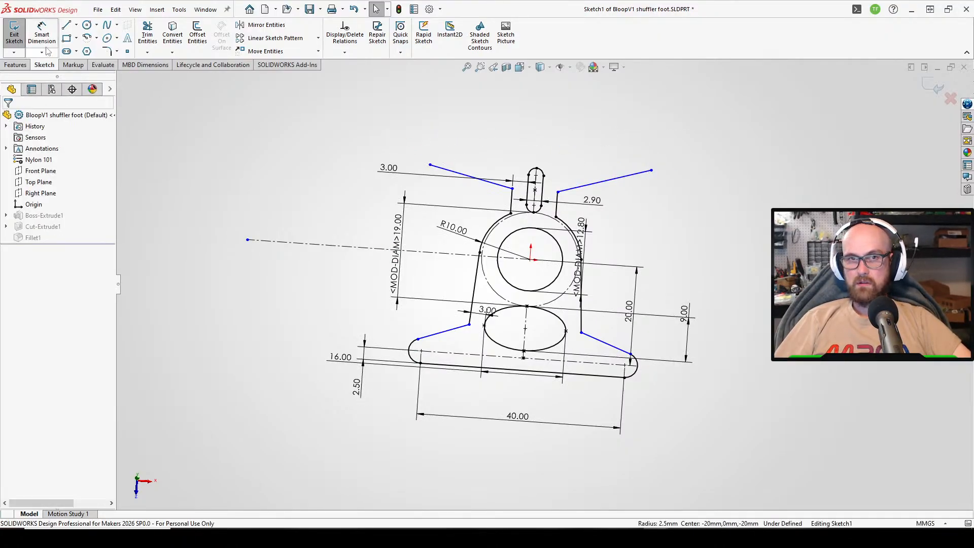
# Draw a centre-point arc of about 25.8 mm radius spanning about 131° above the upper lines, centred on the slot's centreline.
pyautogui.click(87, 38)
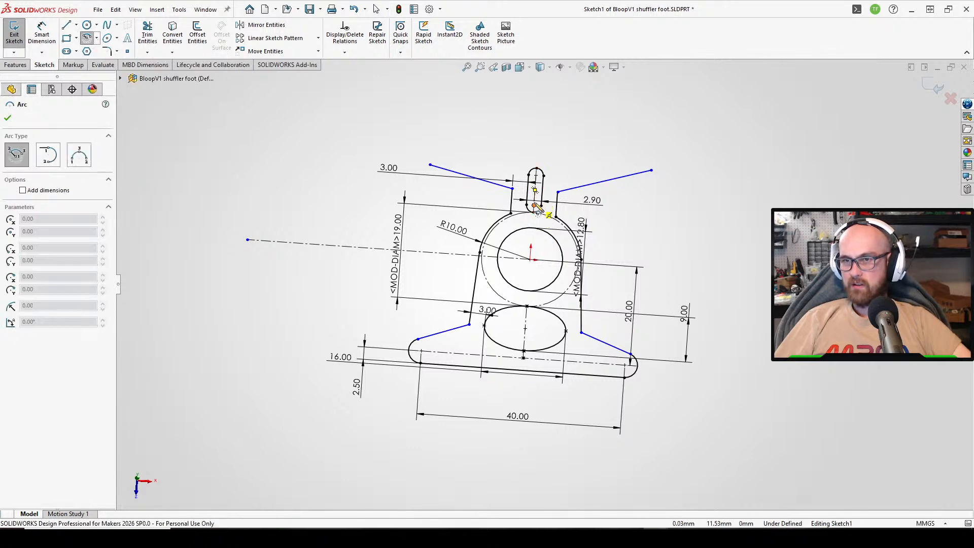
pyautogui.scroll(-6, 535, 205)
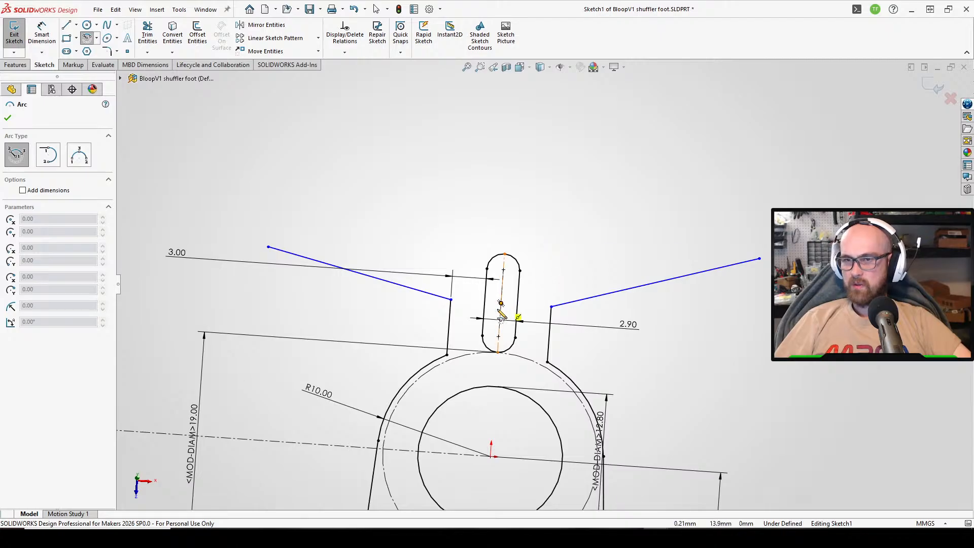
pyautogui.click(501, 303)
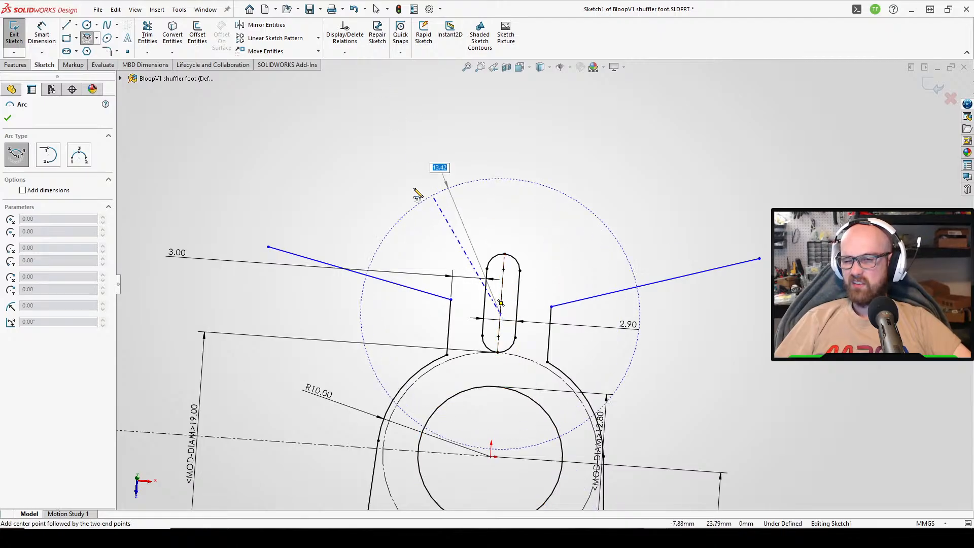
pyautogui.click(236, 207)
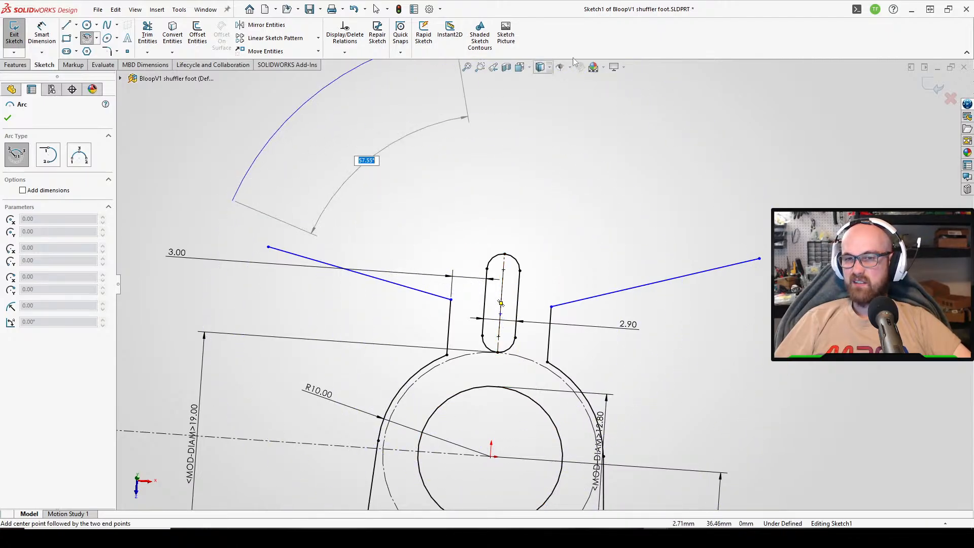
pyautogui.press('z')
pyautogui.click(788, 187)
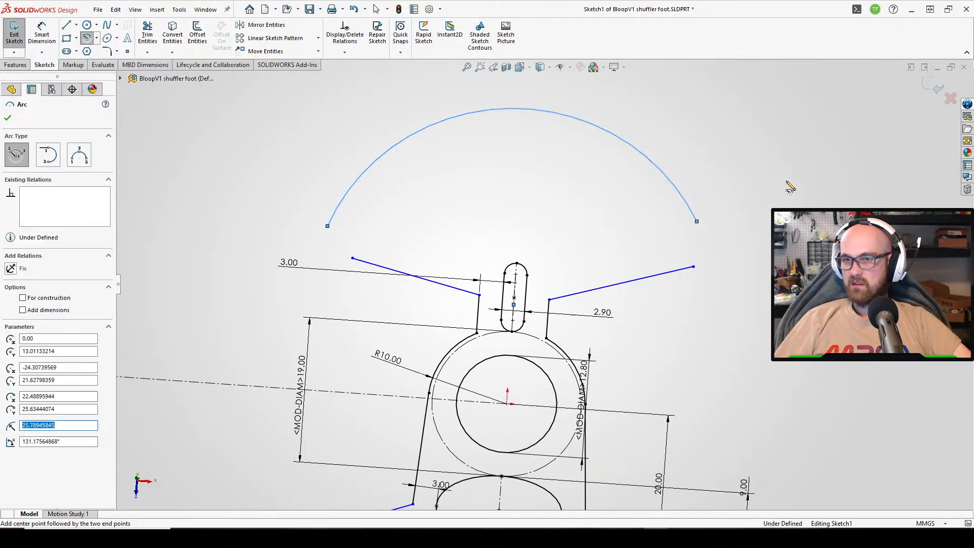
pyautogui.rightClick(777, 186)
pyautogui.click(799, 194)
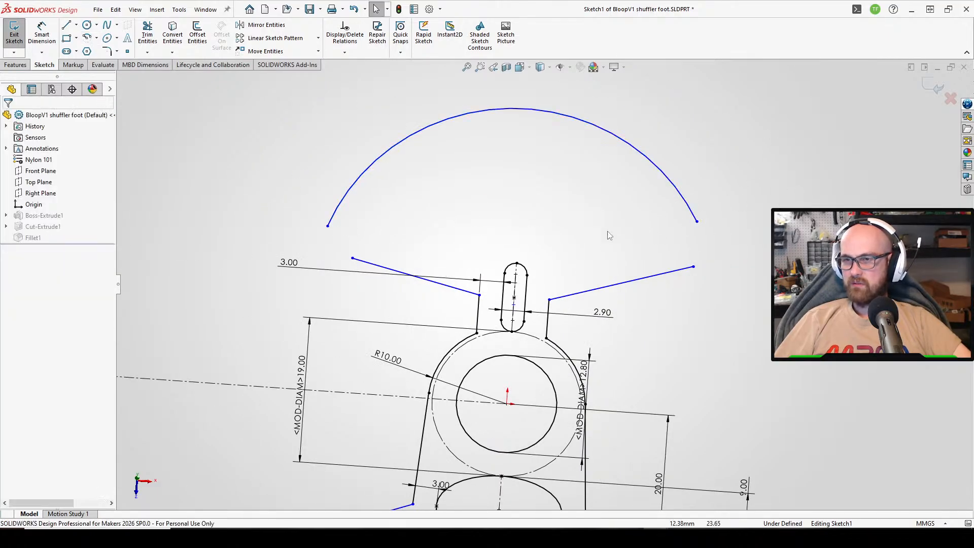
# Shorten the arc by moving its right end above the slot and make that endpoint coincident with the slot's centreline.
pyautogui.click(698, 223)
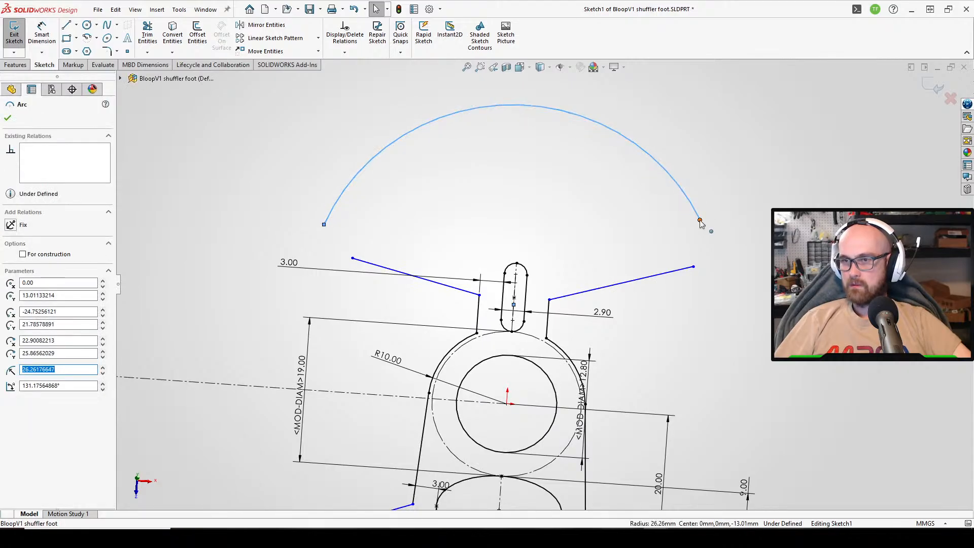
pyautogui.moveTo(699, 220); pyautogui.dragTo(528, 104)
pyautogui.click(696, 137)
pyautogui.moveTo(664, 227); pyautogui.dragTo(624, 219, button='right')
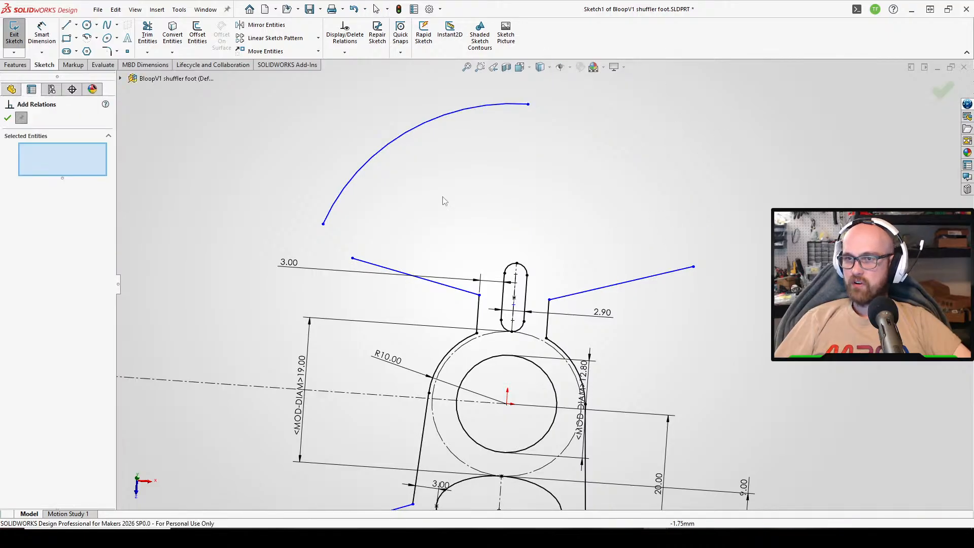
pyautogui.click(513, 292)
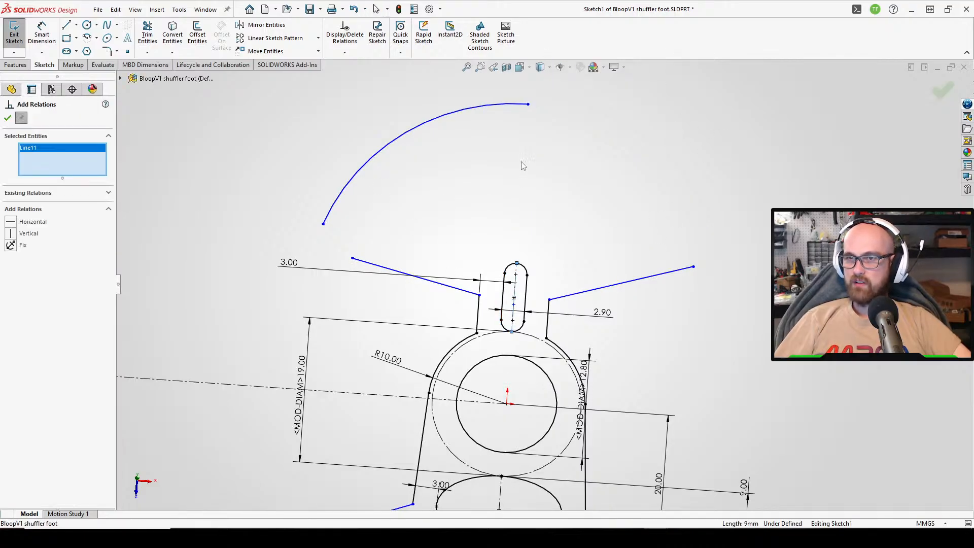
pyautogui.click(528, 105)
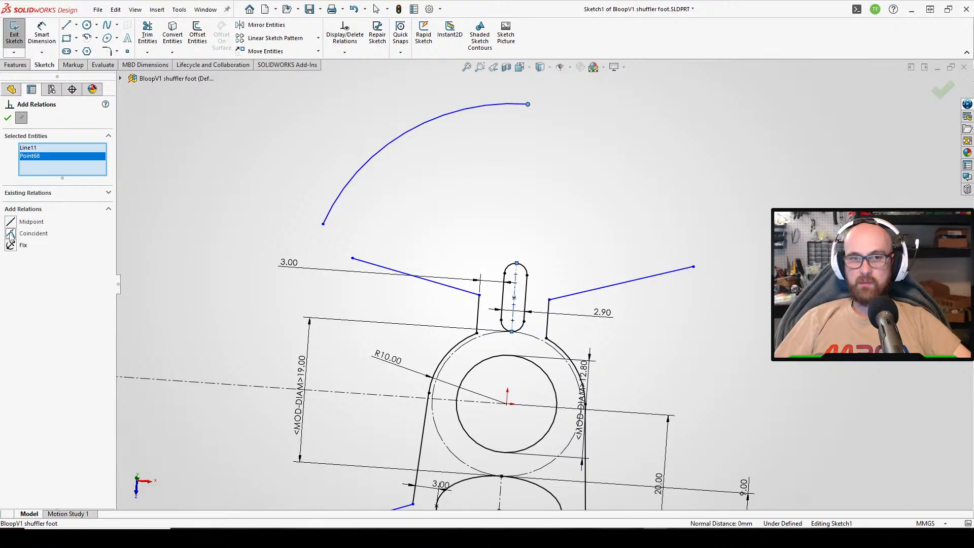
pyautogui.click(8, 118)
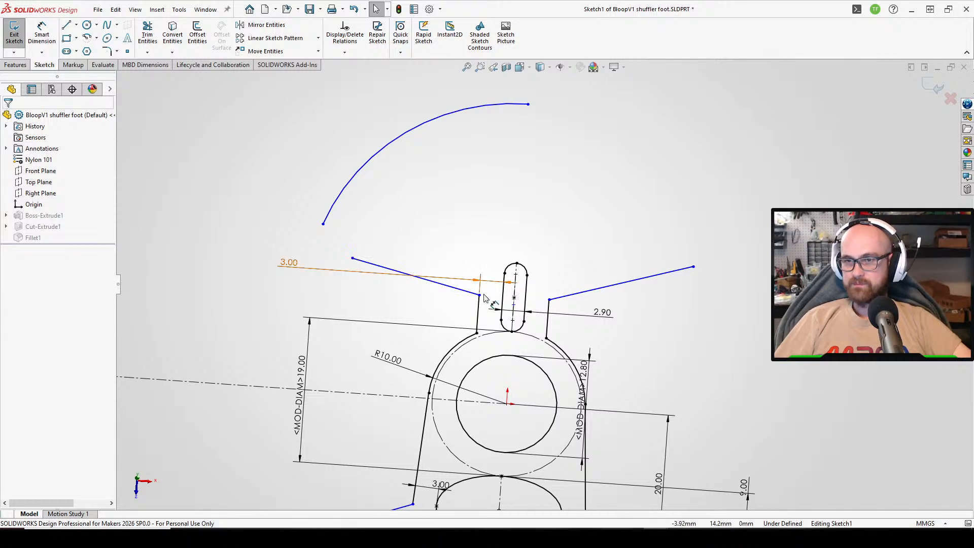
# Raise the upper left neck corner above the slot and join the outer end of its slanted line to the arc's left end.
pyautogui.moveTo(479, 295); pyautogui.dragTo(485, 213)
pyautogui.moveTo(353, 259); pyautogui.dragTo(343, 236)
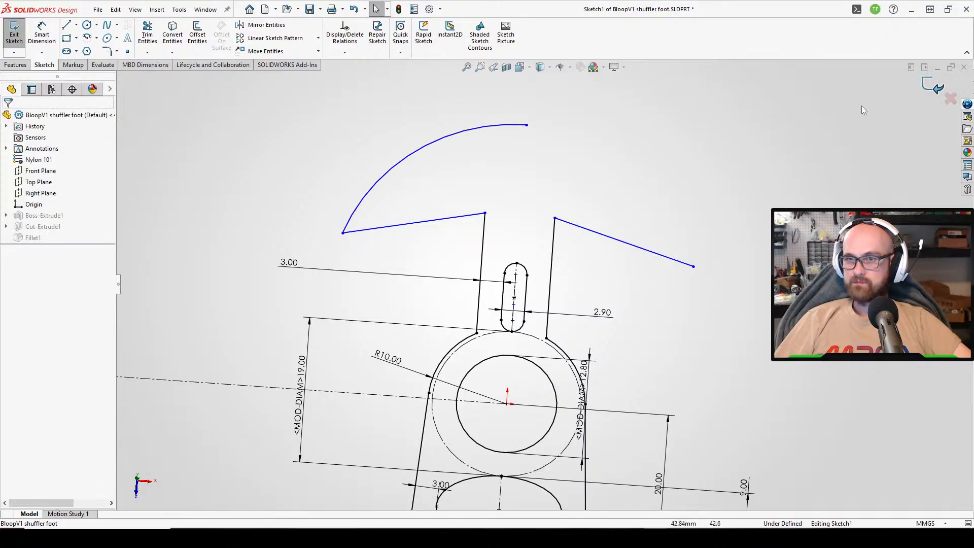
# Dimension the arc's upper end 12 mm from the top of the slot.
pyautogui.scroll(2, 784, 188)
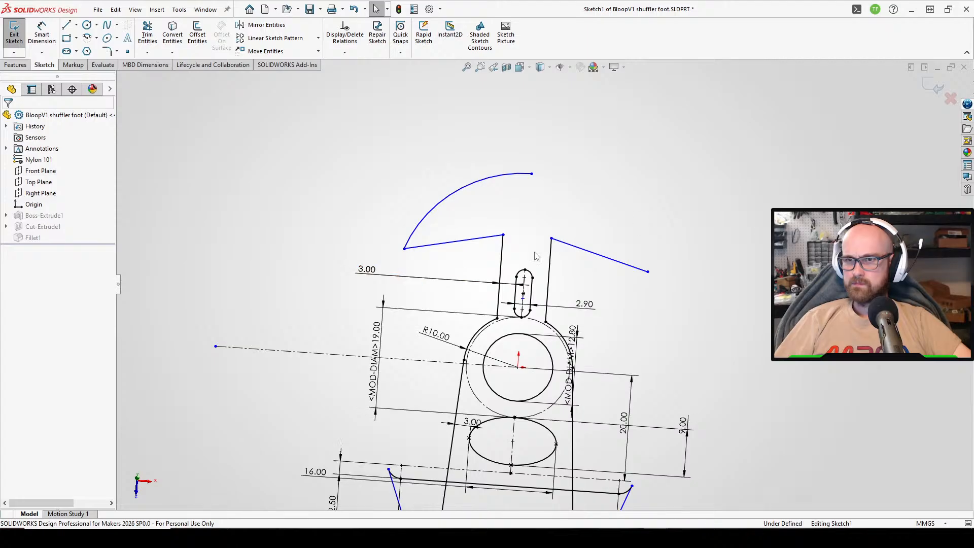
pyautogui.moveTo(717, 205); pyautogui.dragTo(716, 172, button='right')
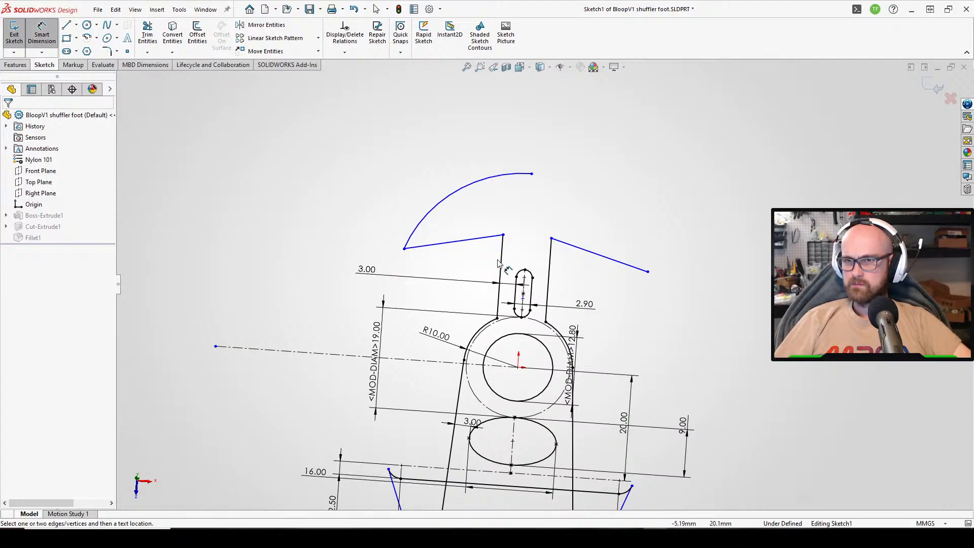
pyautogui.click(524, 270)
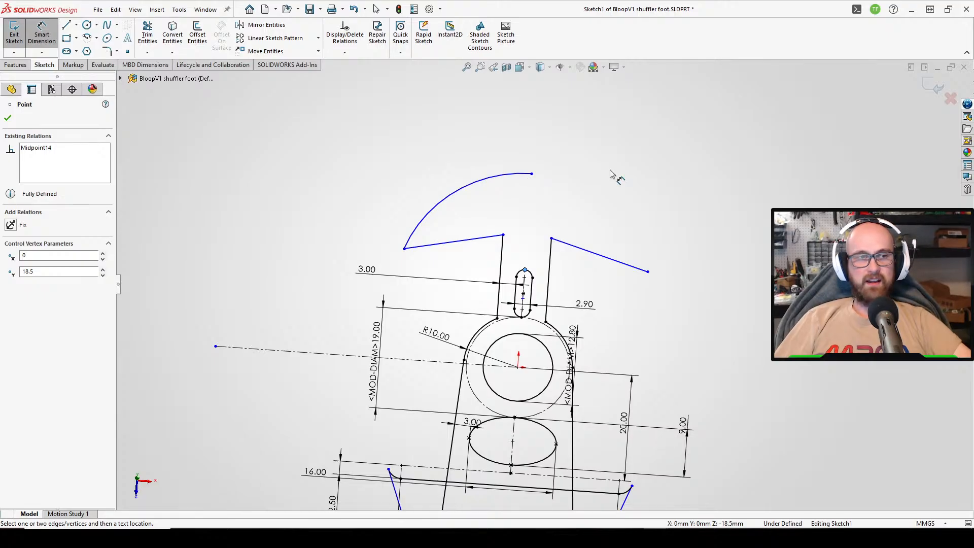
pyautogui.click(531, 174)
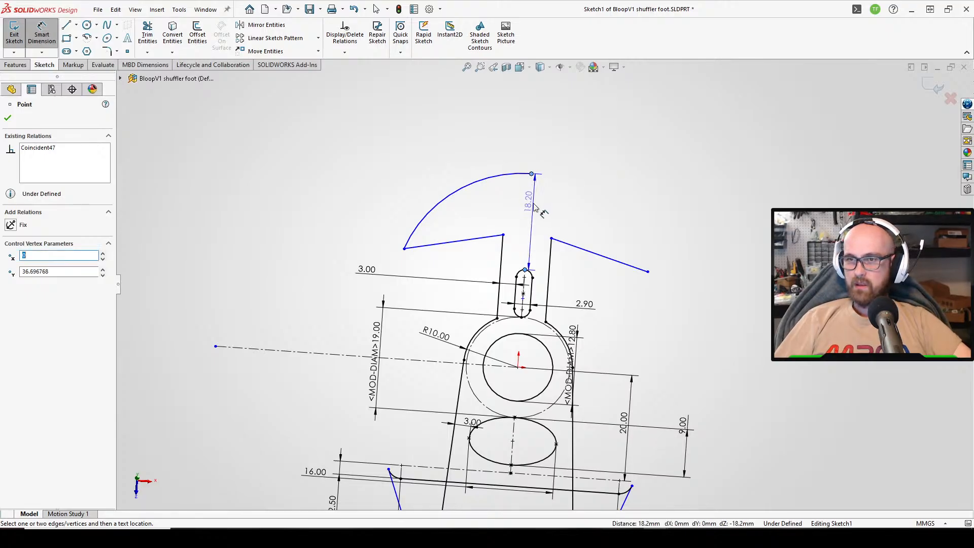
pyautogui.click(614, 206)
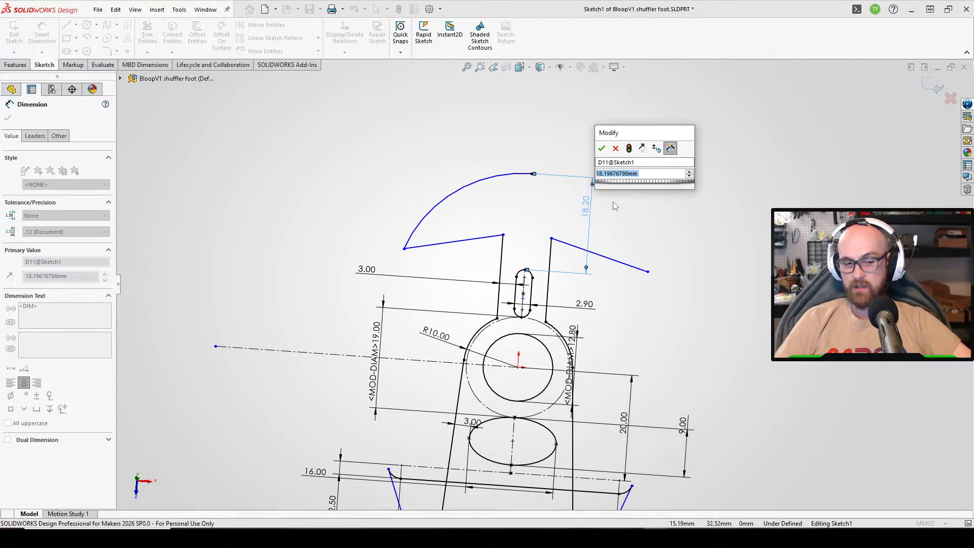
pyautogui.write('12')
pyautogui.press('Return')
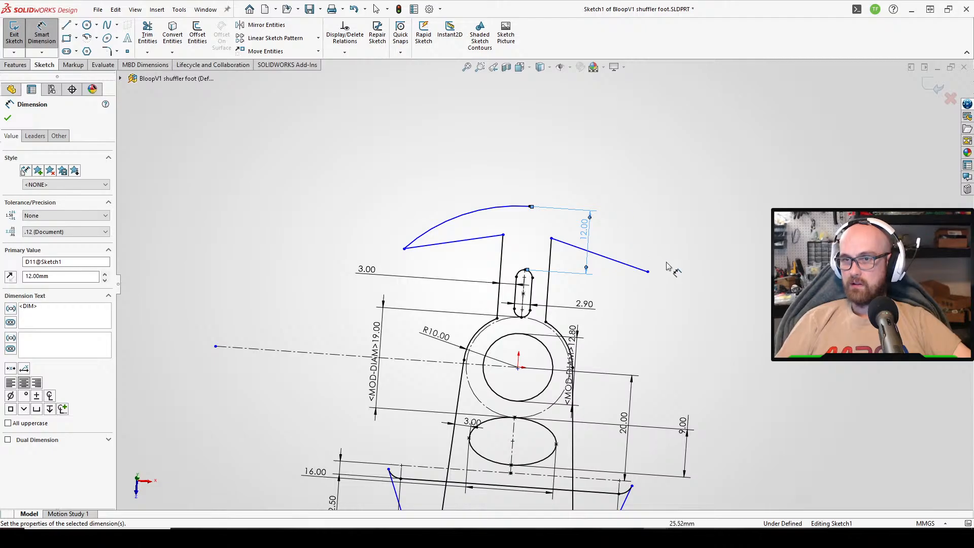
pyautogui.press('Escape')
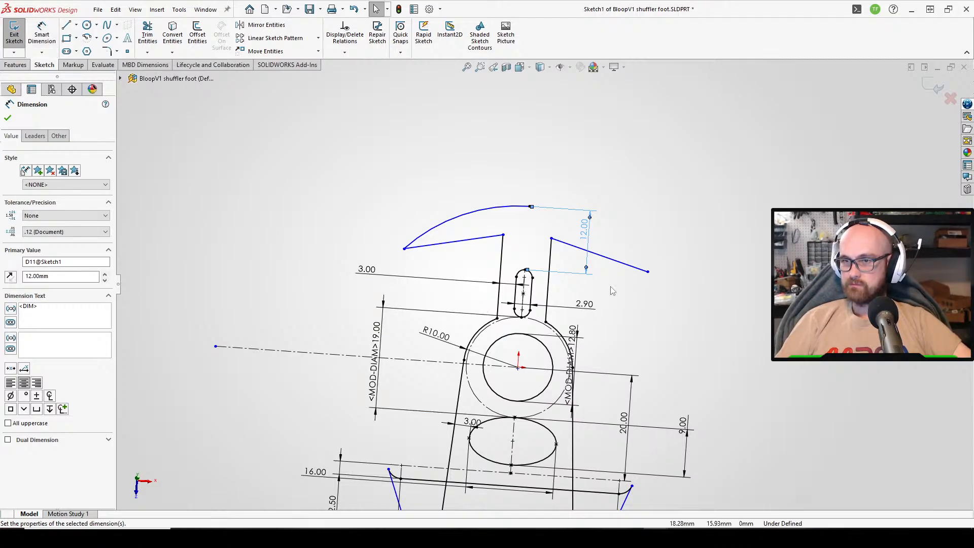
# Try to lower the left neck corner slightly and raise the right leg's lower corner to beside the ellipse.
pyautogui.moveTo(503, 235)
pyautogui.mouseDown()
pyautogui.moveTo(501, 261)
pyautogui.moveTo(502, 245)
pyautogui.mouseUp()
pyautogui.click(676, 272)
pyautogui.scroll(1, 678, 273)
pyautogui.moveTo(677, 273)
pyautogui.mouseDown(button='middle')
pyautogui.moveTo(646, 221)
pyautogui.moveTo(643, 274)
pyautogui.moveTo(658, 328)
pyautogui.mouseUp(button='middle')
pyautogui.scroll(2, 650, 372)
pyautogui.scroll(-3, 584, 432)
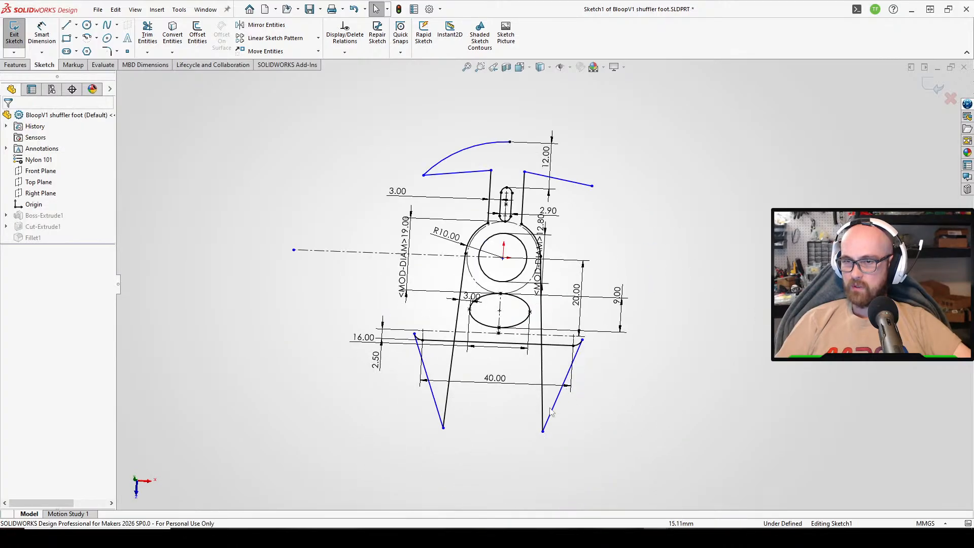
pyautogui.moveTo(543, 431)
pyautogui.mouseDown()
pyautogui.moveTo(549, 315)
pyautogui.moveTo(541, 295)
pyautogui.mouseUp()
pyautogui.click(615, 375)
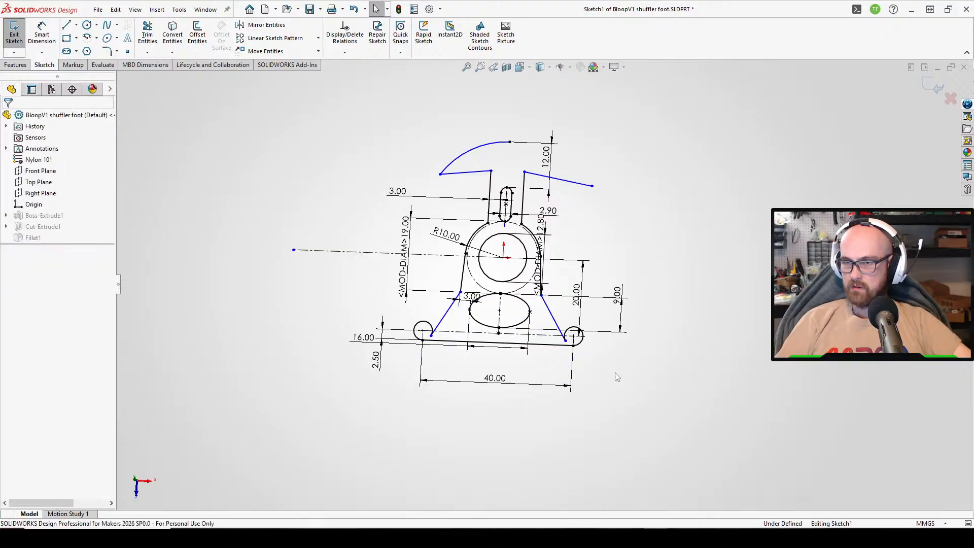
# Undo the recent sketch edits back to before the left slanted line was joined to the arc.
pyautogui.scroll(-3, 561, 325)
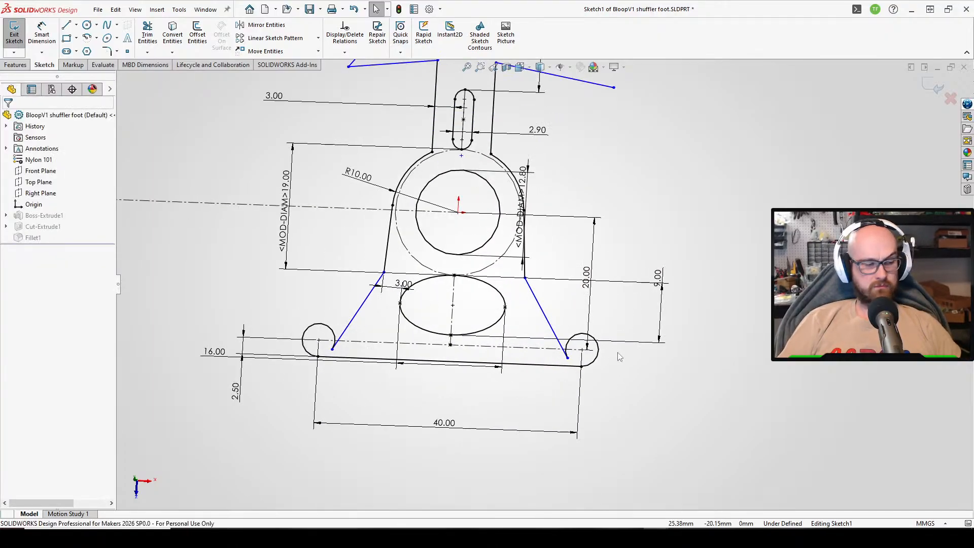
pyautogui.hotkey('ctrl', 'z')
pyautogui.hotkey('ctrl', 'z')
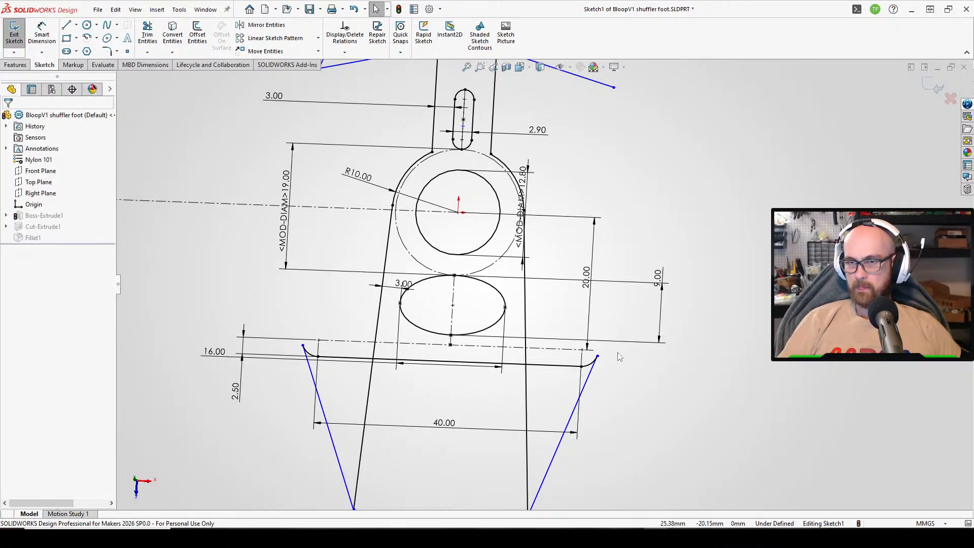
pyautogui.hotkey('ctrl', 'y')
pyautogui.hotkey('ctrl', 'y')
pyautogui.click(705, 203)
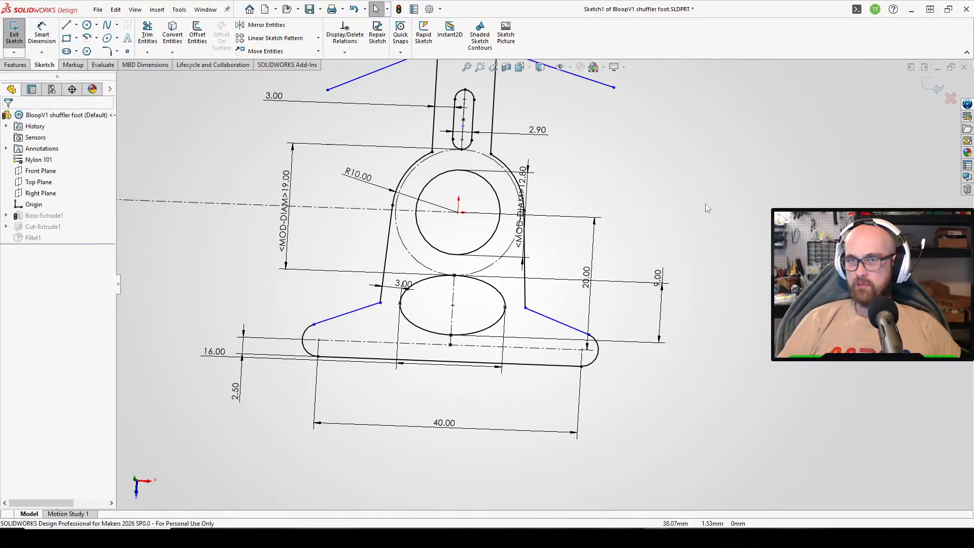
pyautogui.scroll(-2, 705, 203)
pyautogui.scroll(5, 701, 205)
pyautogui.scroll(-2, 625, 228)
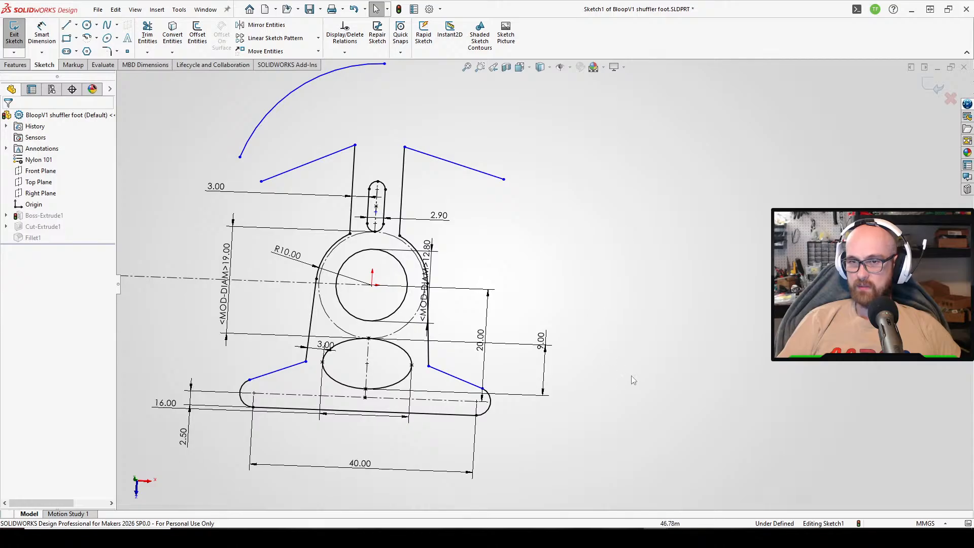
pyautogui.moveTo(632, 378); pyautogui.dragTo(628, 337, button='right')
pyautogui.scroll(-1, 467, 380)
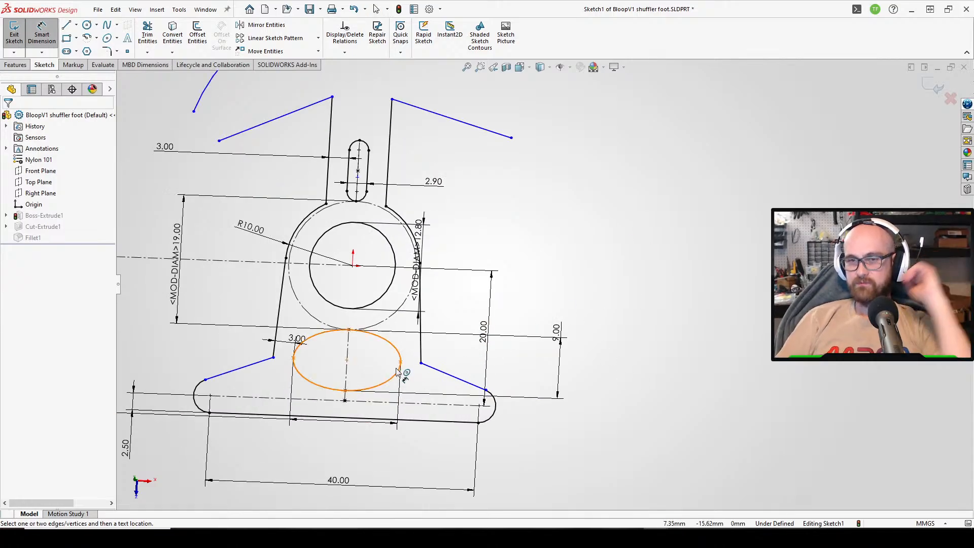
pyautogui.press('Escape')
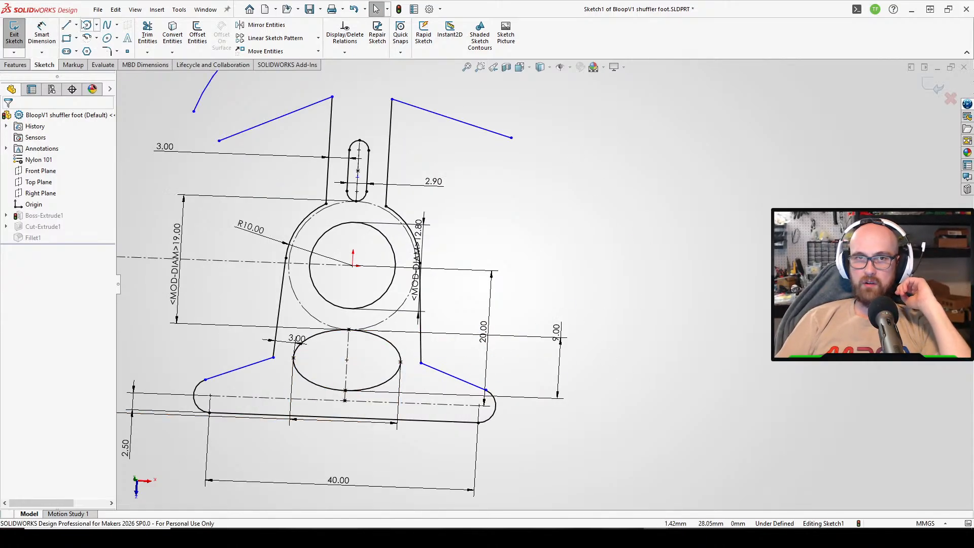
# Draw a short construction line from the ellipse's left end to the lower corner of the left leg.
pyautogui.click(76, 24)
pyautogui.click(85, 48)
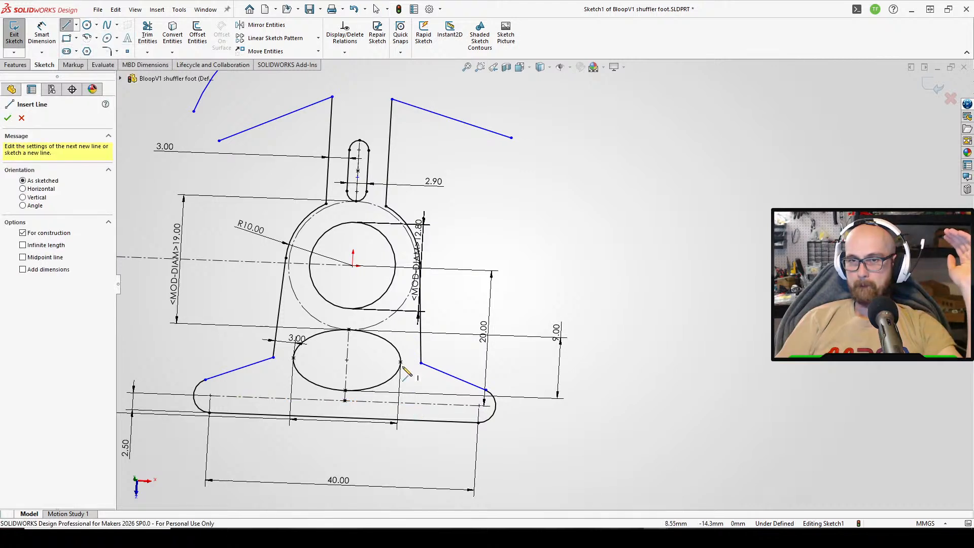
pyautogui.click(293, 358)
pyautogui.click(273, 358)
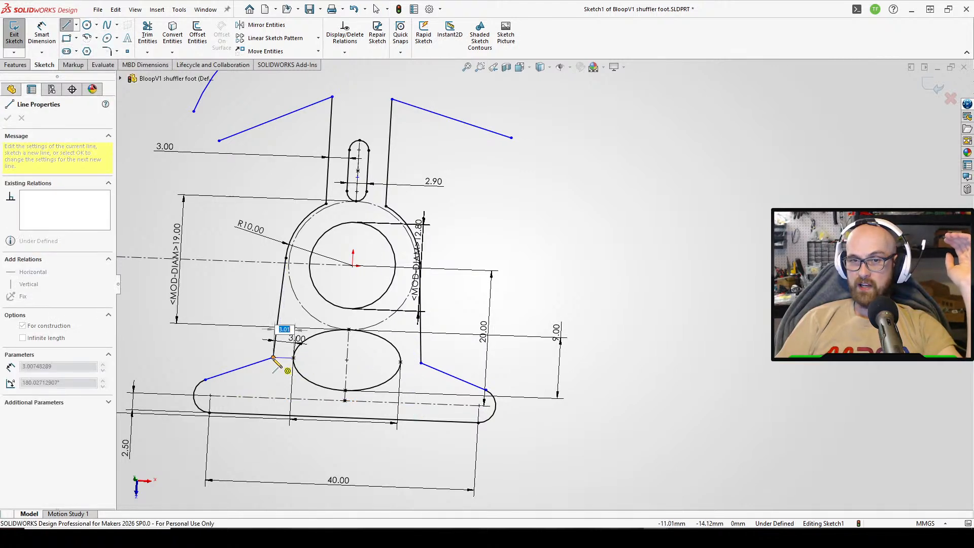
pyautogui.rightClick(279, 361)
pyautogui.click(285, 366)
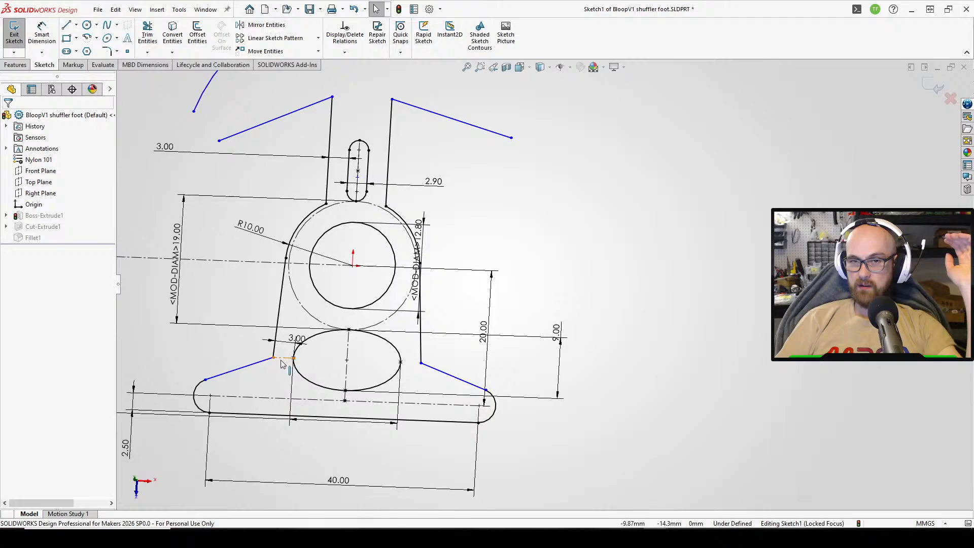
# Make the short construction line beside the ellipse horizontal.
pyautogui.click(284, 358)
pyautogui.click(313, 315)
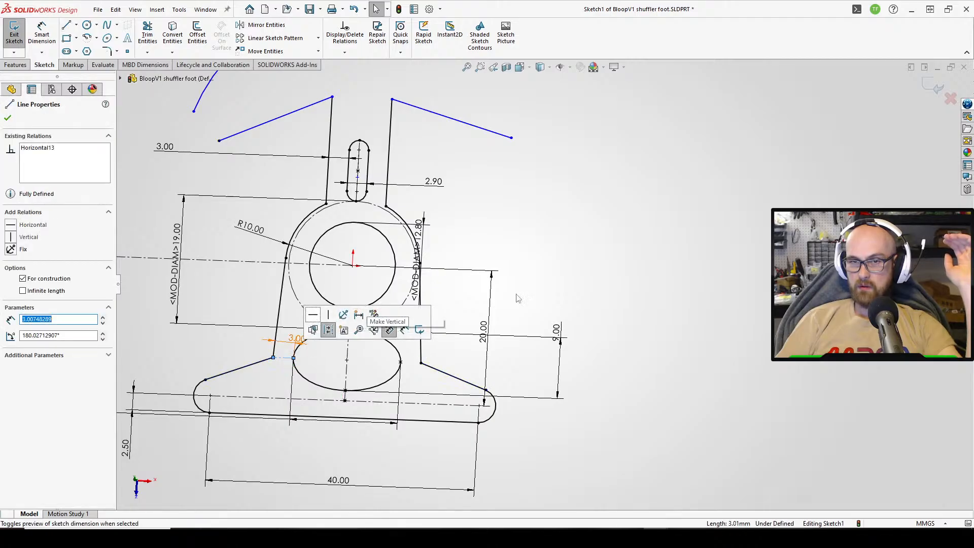
pyautogui.click(629, 233)
pyautogui.scroll(1, 559, 208)
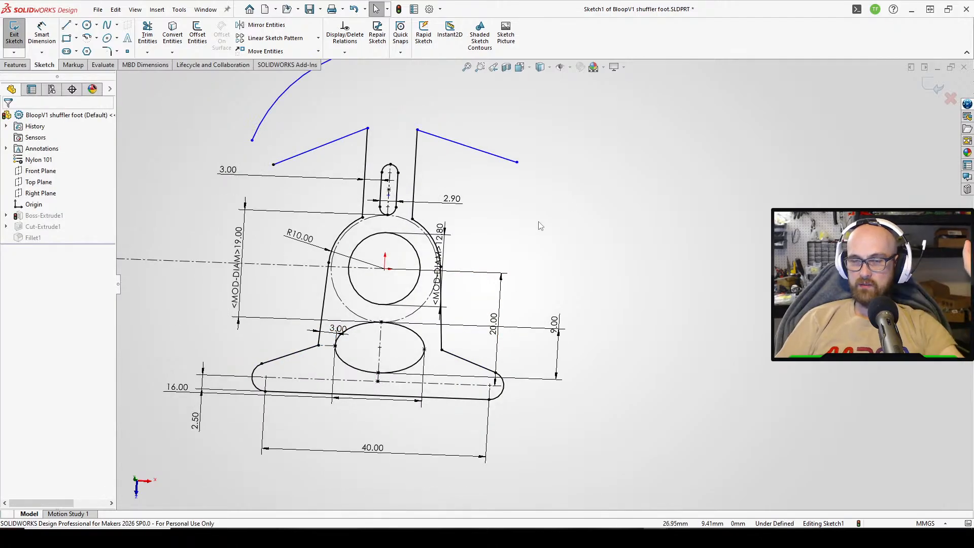
pyautogui.moveTo(539, 223); pyautogui.dragTo(543, 237, button='middle')
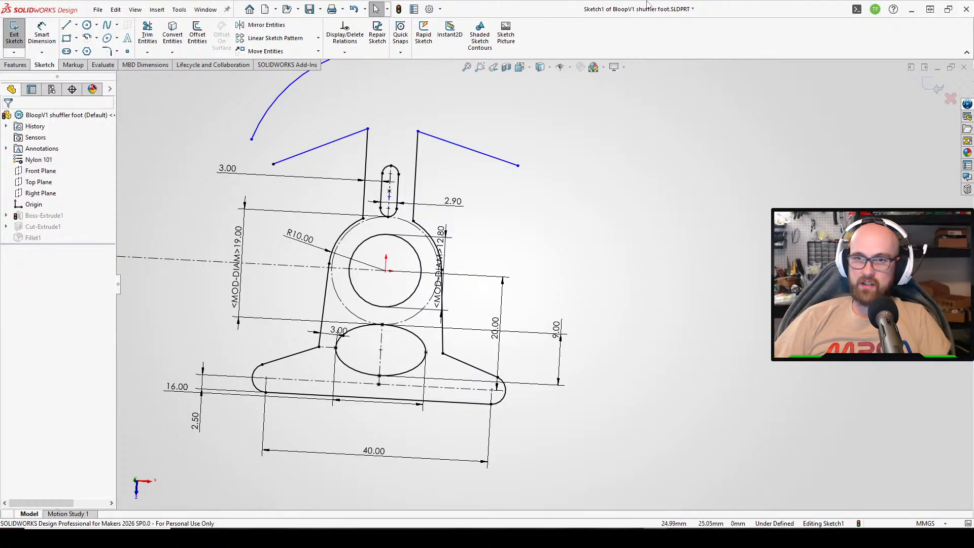
# Lower the arc's end on the centreline and adjust its left end to give a radius of about 23.2 mm.
pyautogui.scroll(1, 620, 175)
pyautogui.scroll(-1, 484, 137)
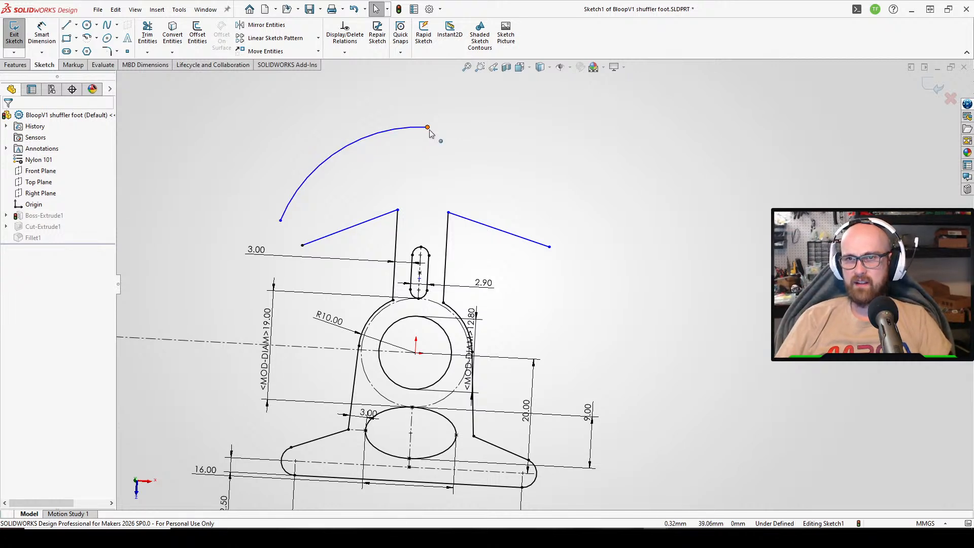
pyautogui.moveTo(428, 128); pyautogui.dragTo(431, 155)
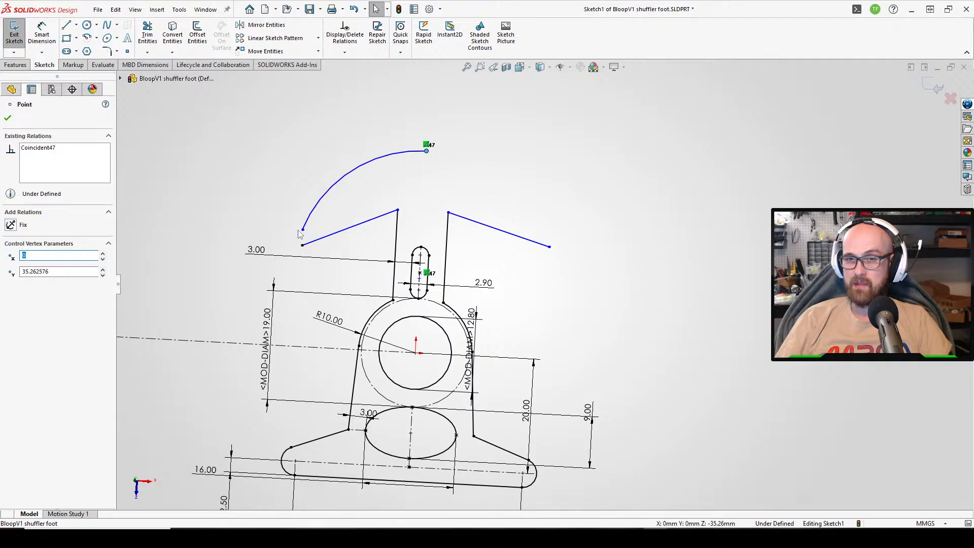
pyautogui.moveTo(302, 229)
pyautogui.mouseDown()
pyautogui.moveTo(285, 211)
pyautogui.moveTo(297, 226)
pyautogui.mouseUp()
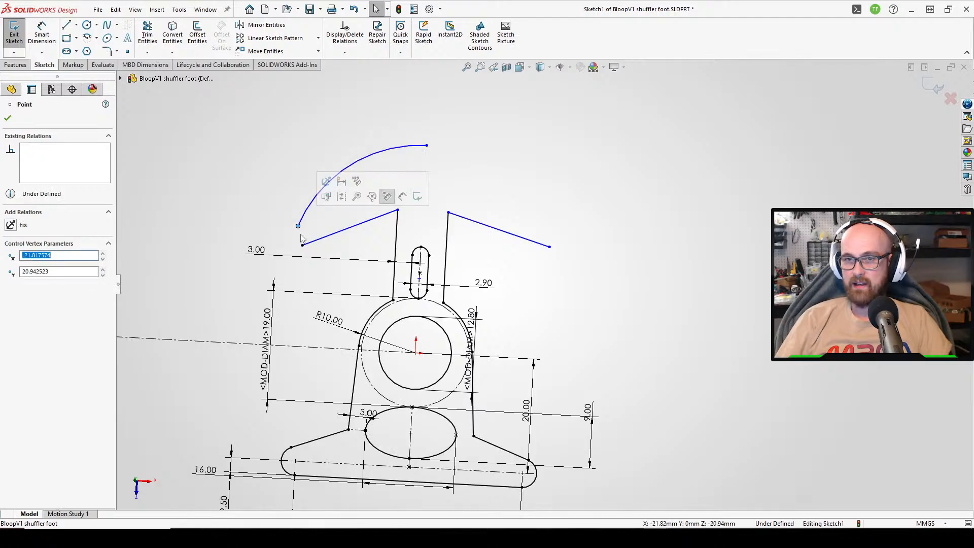
pyautogui.click(515, 153)
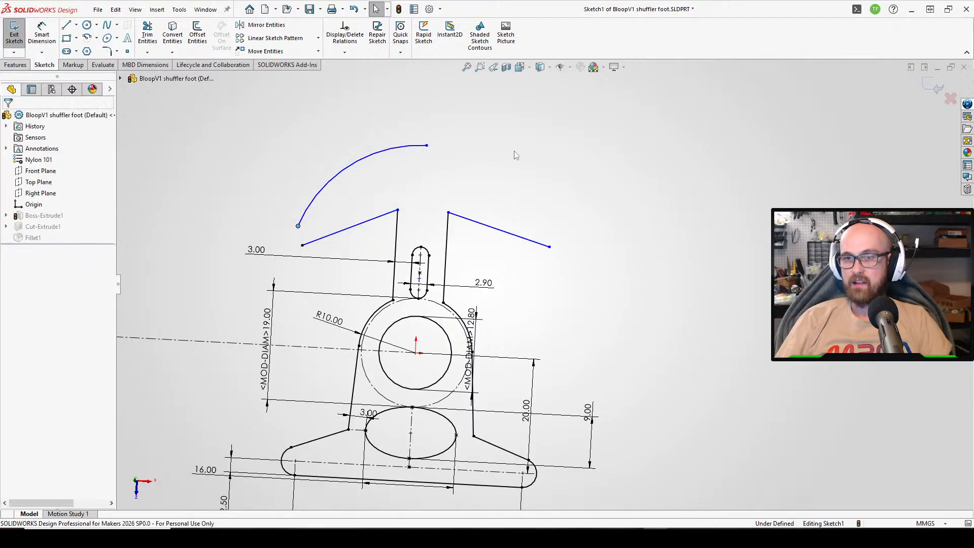
# Remove the symmetric relation from the left slanted line's outer end and join that end to the arc's left end.
pyautogui.click(303, 247)
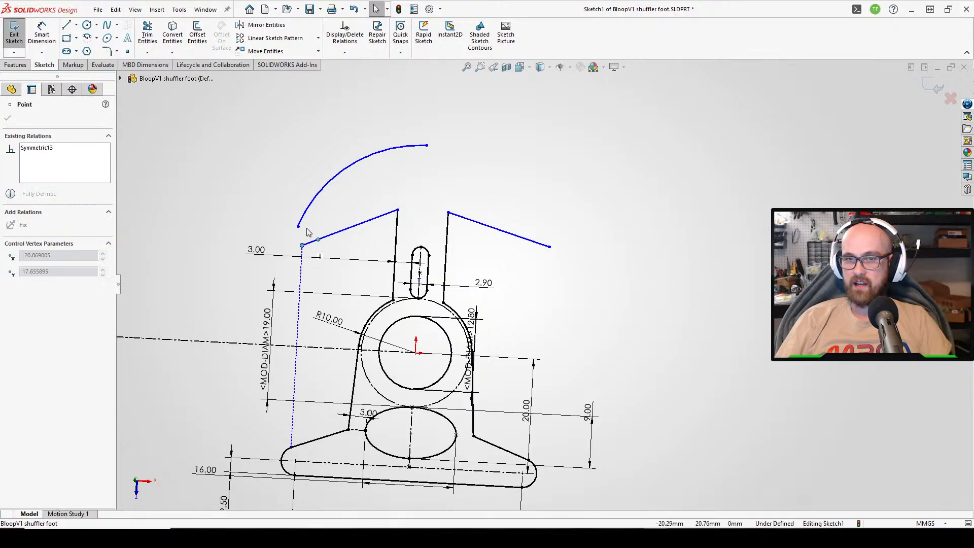
pyautogui.click(604, 144)
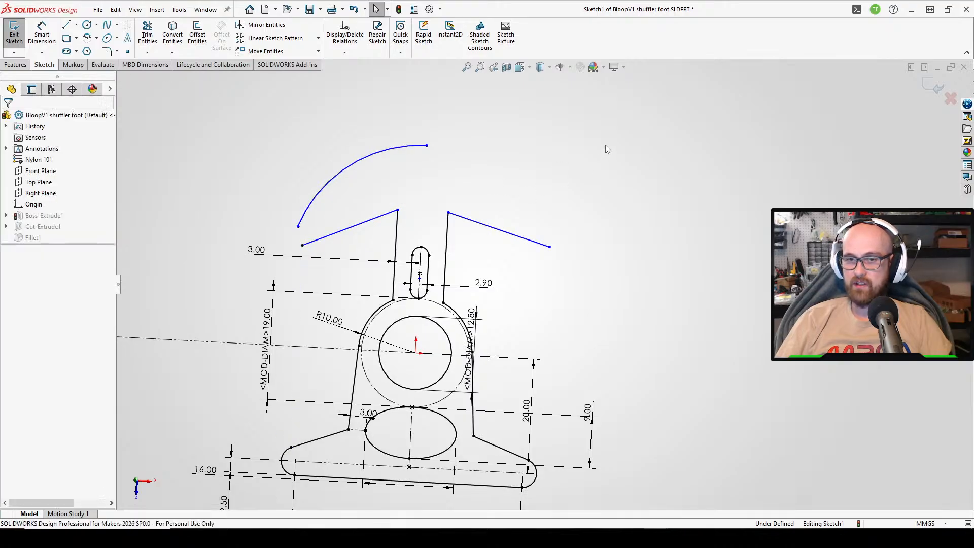
pyautogui.click(303, 246)
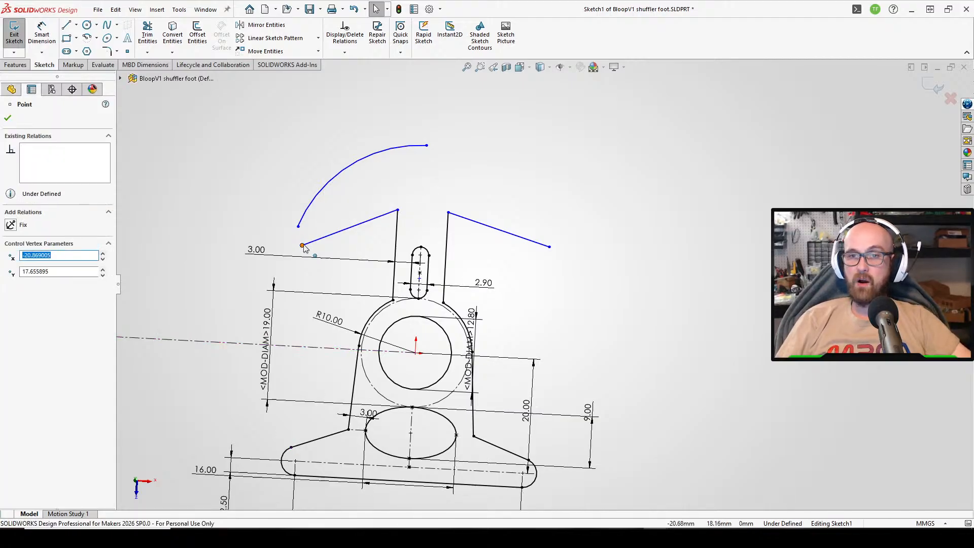
pyautogui.moveTo(303, 246); pyautogui.dragTo(298, 226)
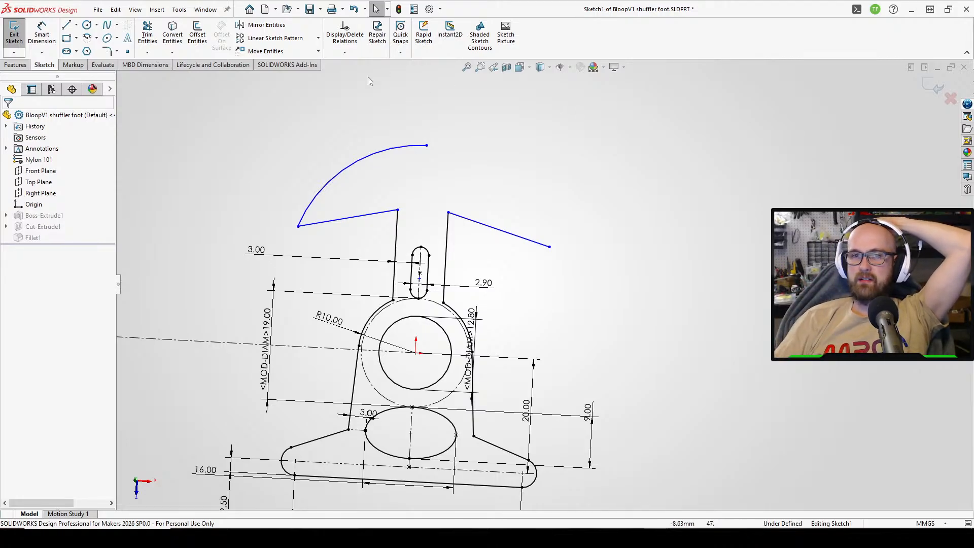
# Mirror the arc about the slot's centreline and join the right slanted line's outer end to the mirrored arc's right end.
pyautogui.click(264, 25)
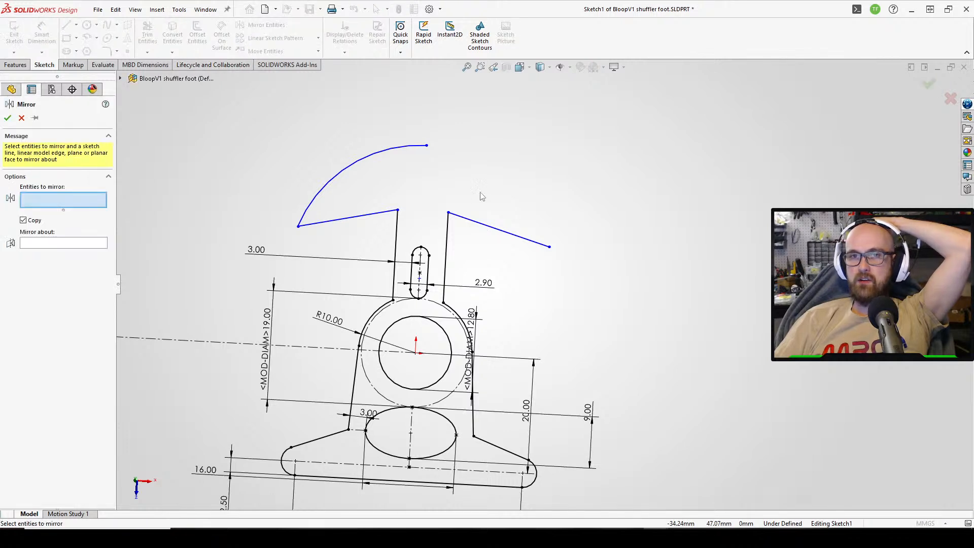
pyautogui.click(370, 159)
pyautogui.click(69, 245)
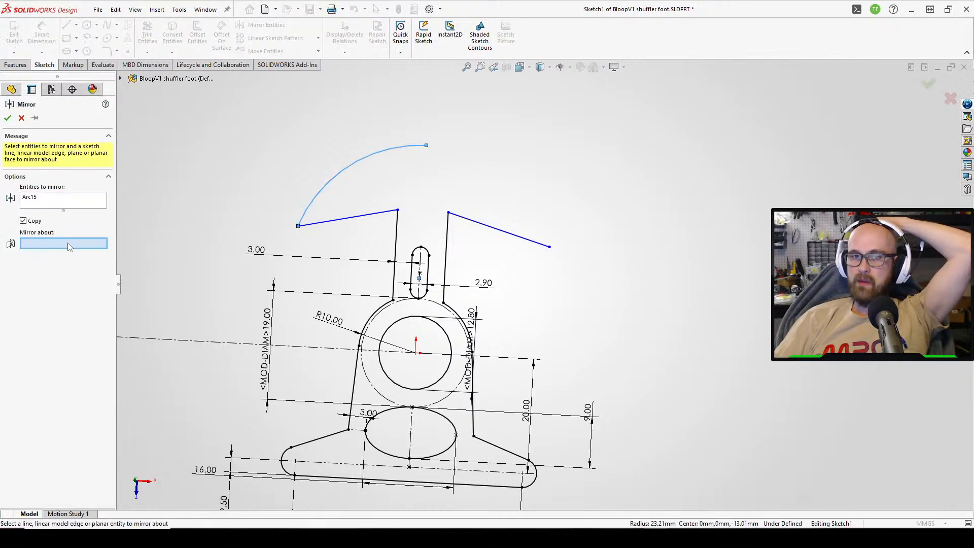
pyautogui.click(419, 274)
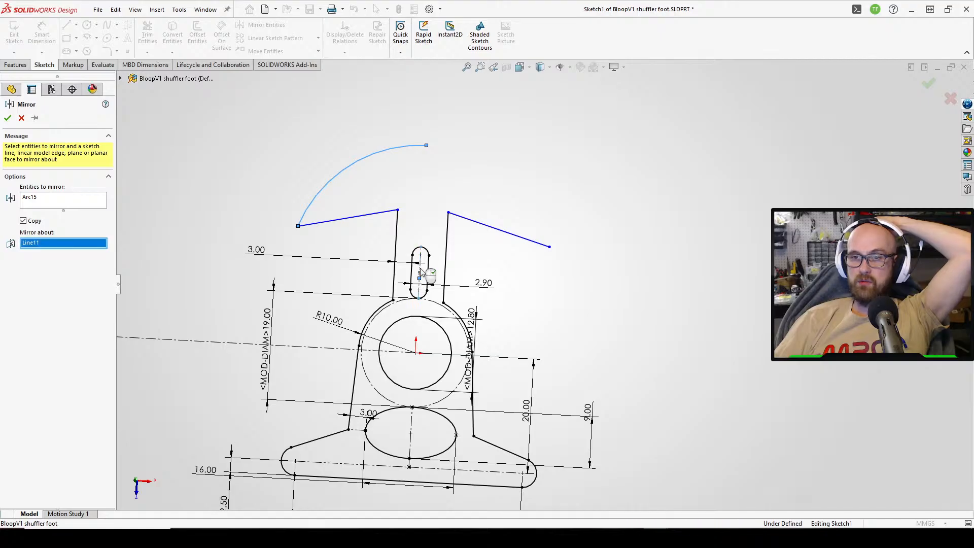
pyautogui.click(7, 118)
pyautogui.moveTo(547, 248); pyautogui.dragTo(548, 240)
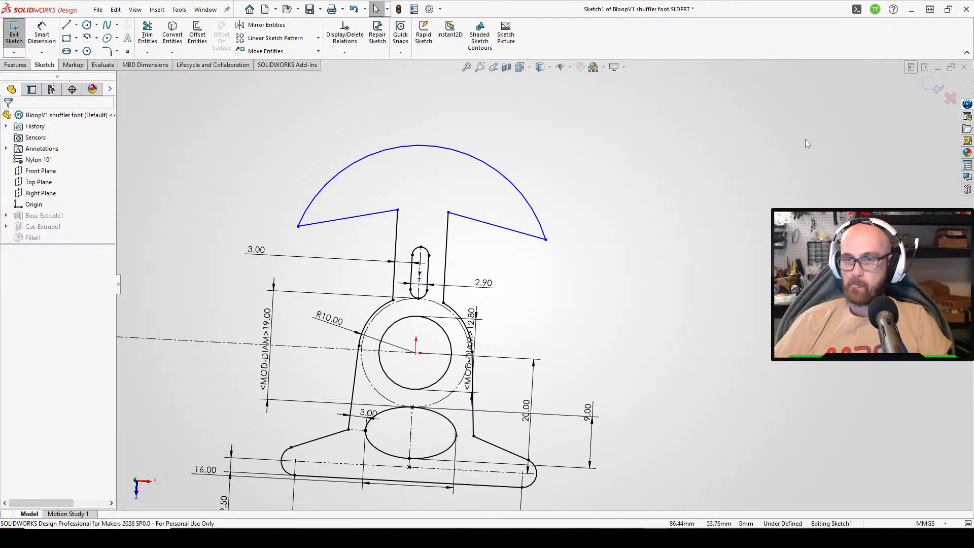
# Dimension the height from the central circle's centre to the top of the upper arc as 36 mm.
pyautogui.scroll(3, 475, 347)
pyautogui.scroll(-2, 523, 231)
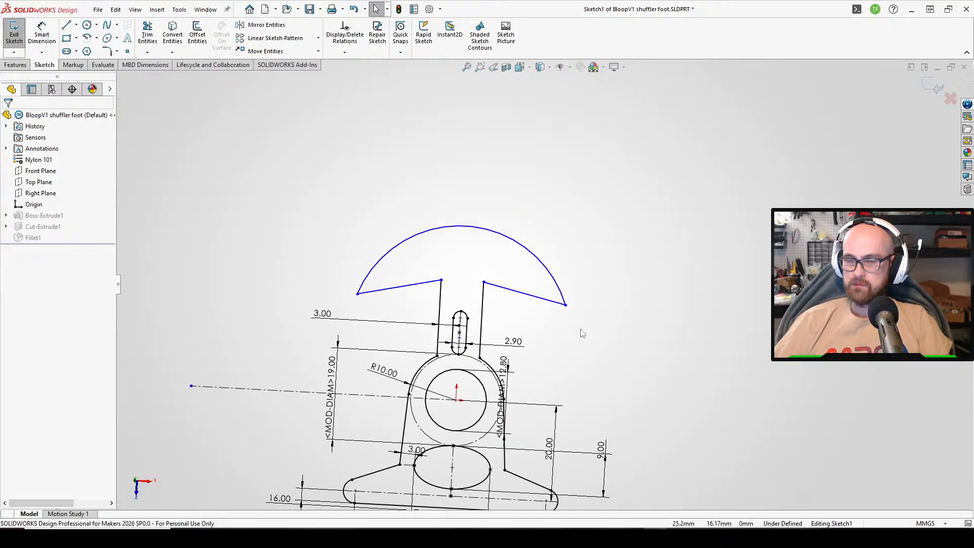
pyautogui.scroll(-1, 583, 333)
pyautogui.moveTo(665, 365); pyautogui.dragTo(664, 330, button='right')
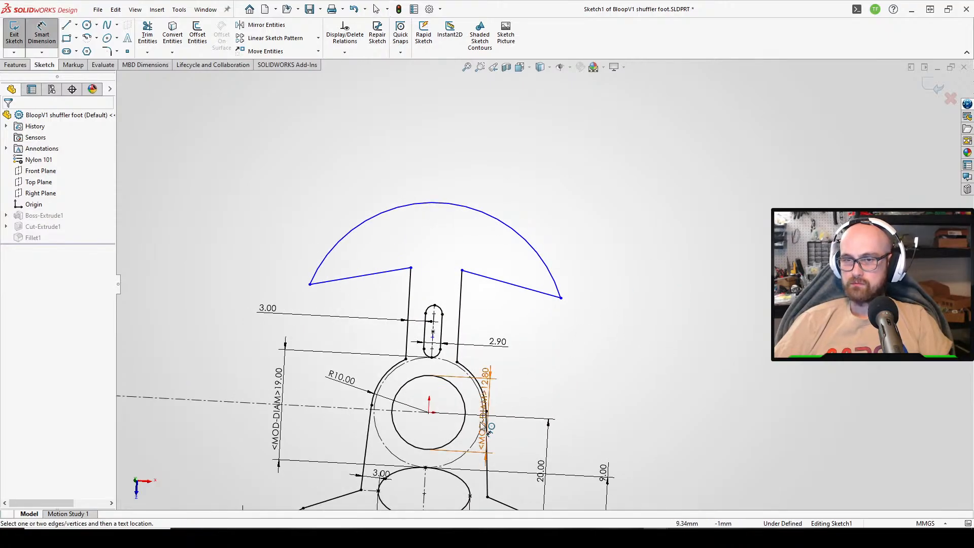
pyautogui.click(429, 412)
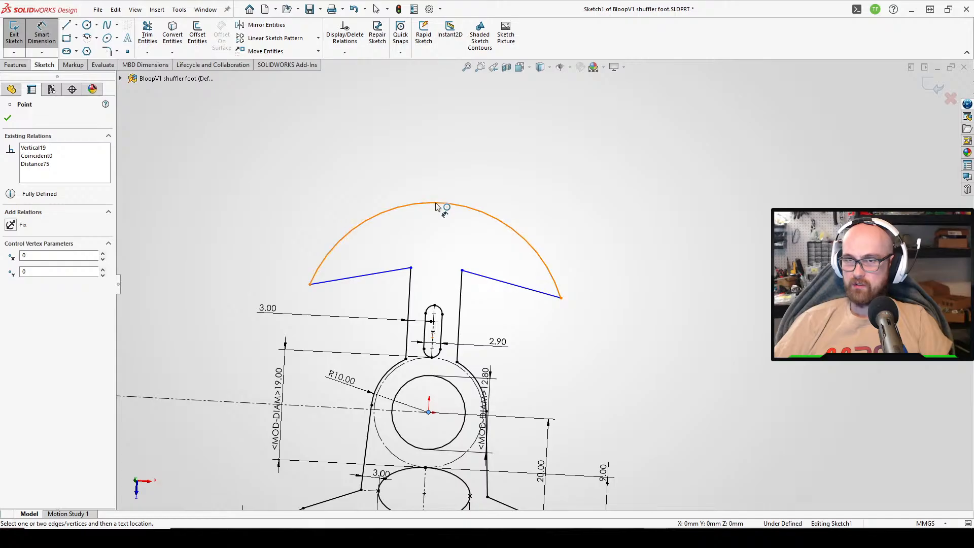
pyautogui.click(440, 203)
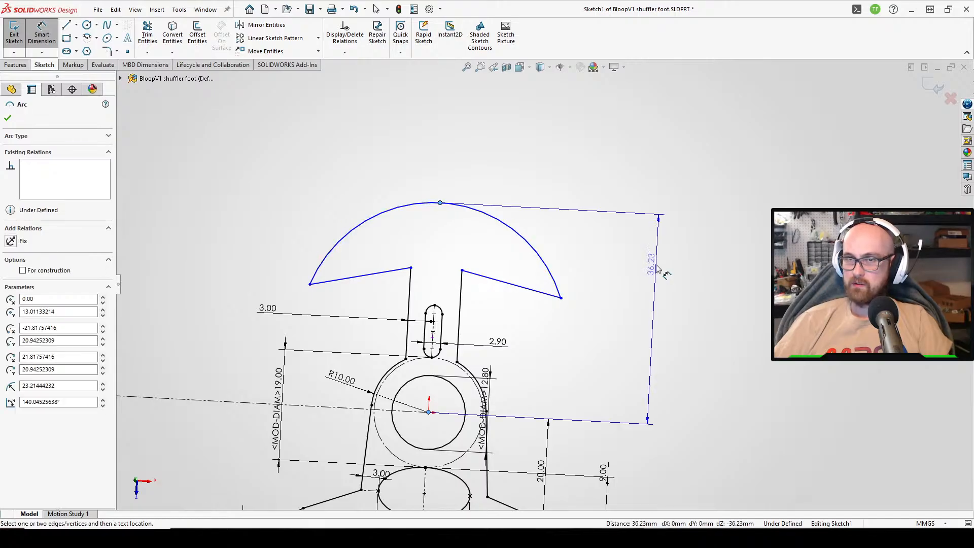
pyautogui.click(664, 267)
pyautogui.write('36')
pyautogui.press('Return')
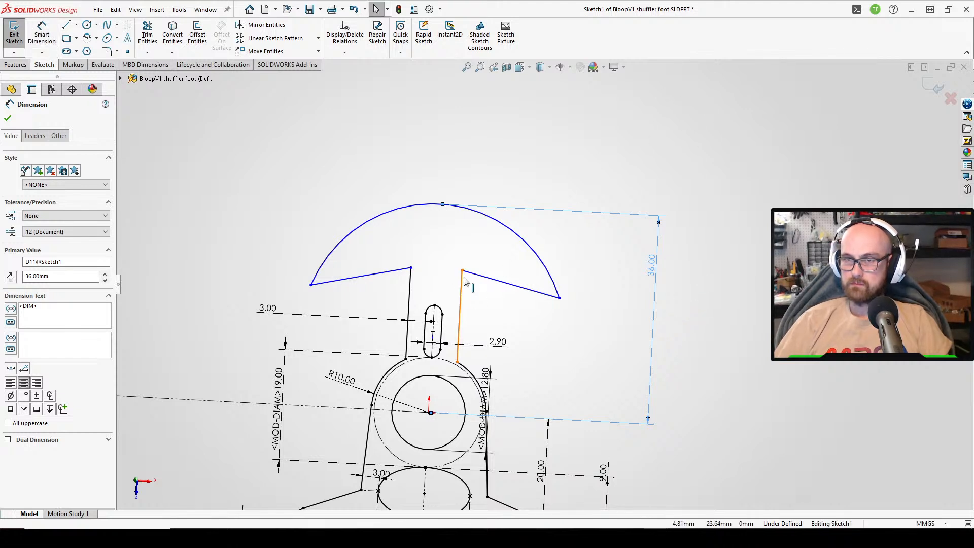
pyautogui.press('Escape')
# Raise the stem's upper corners towards the arc and dimension their height above the central circle's centre as 30 mm.
pyautogui.moveTo(461, 271); pyautogui.dragTo(463, 241)
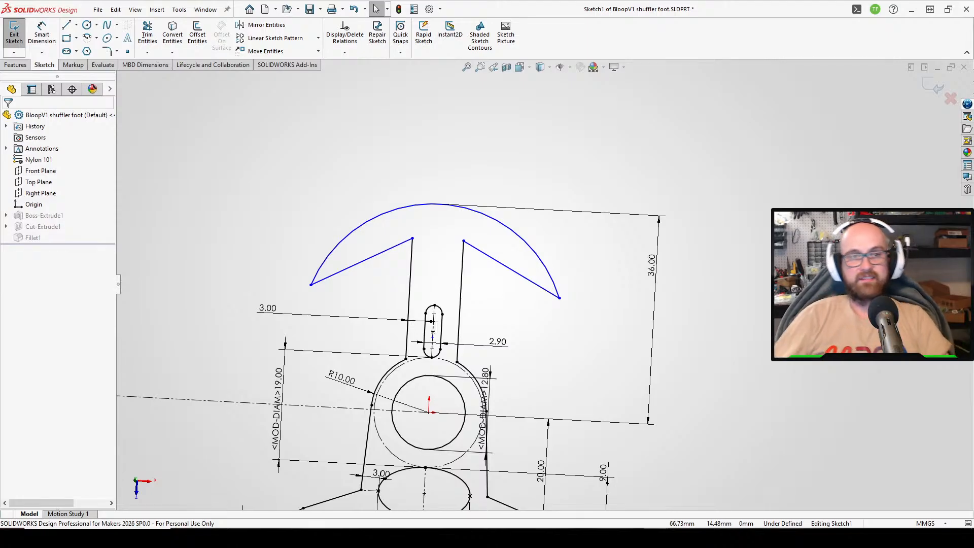
pyautogui.press('d')
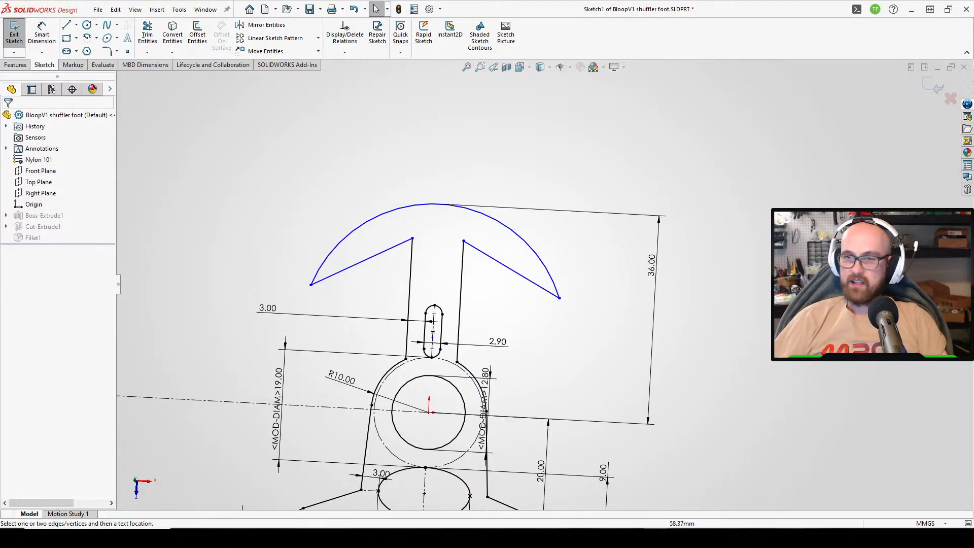
pyautogui.click(428, 412)
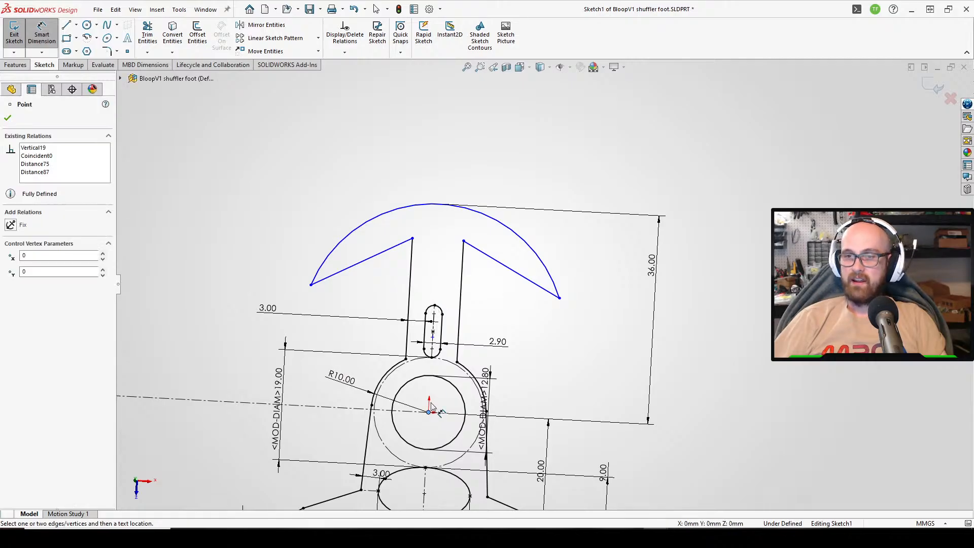
pyautogui.click(464, 241)
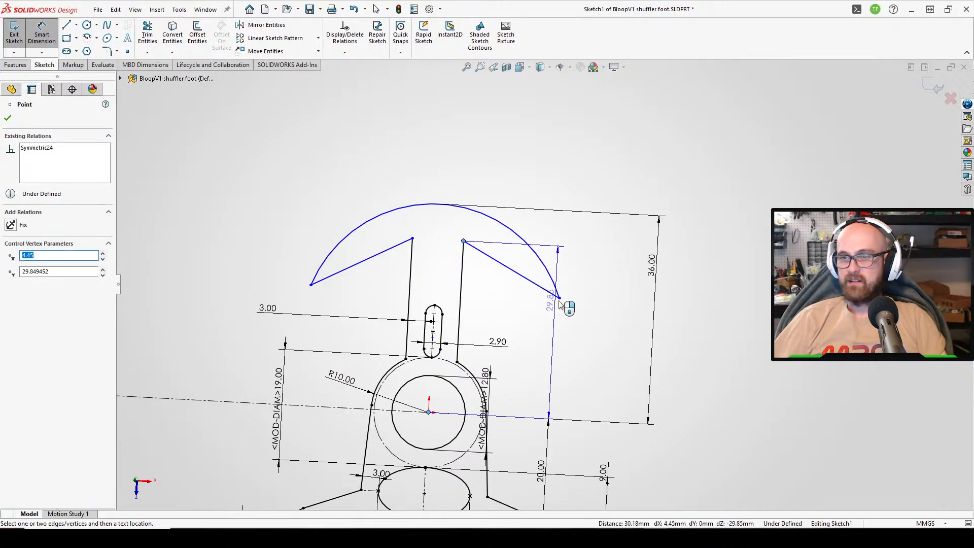
pyautogui.click(615, 317)
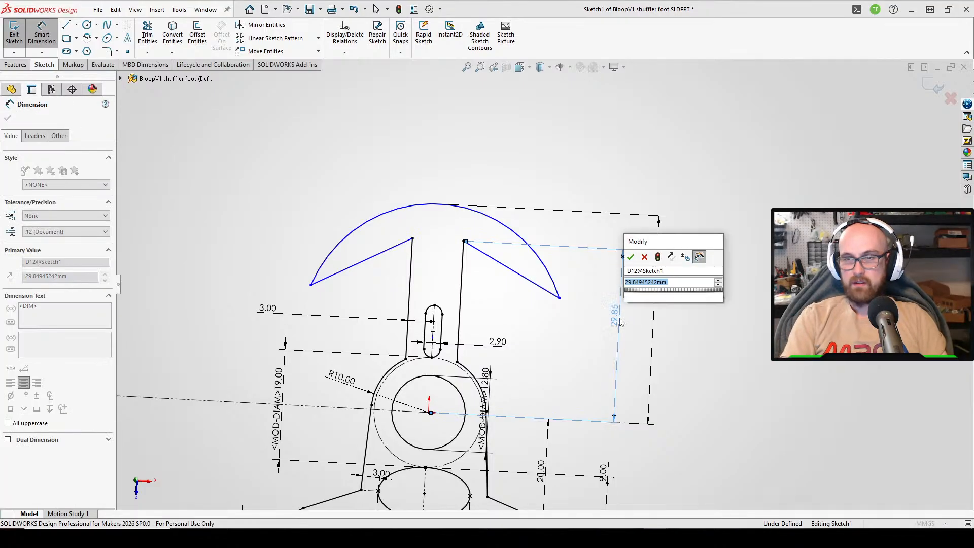
pyautogui.write('30')
pyautogui.press('Return')
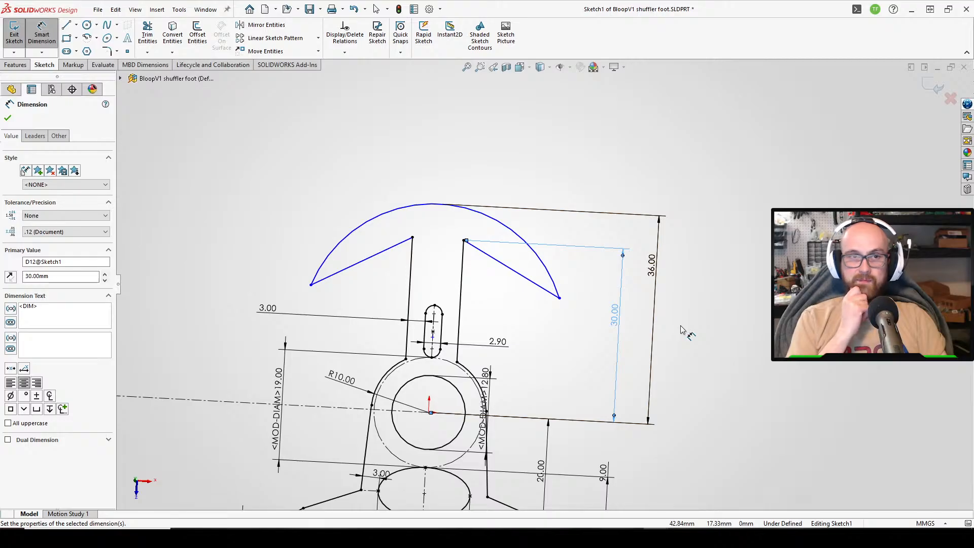
pyautogui.press('Escape')
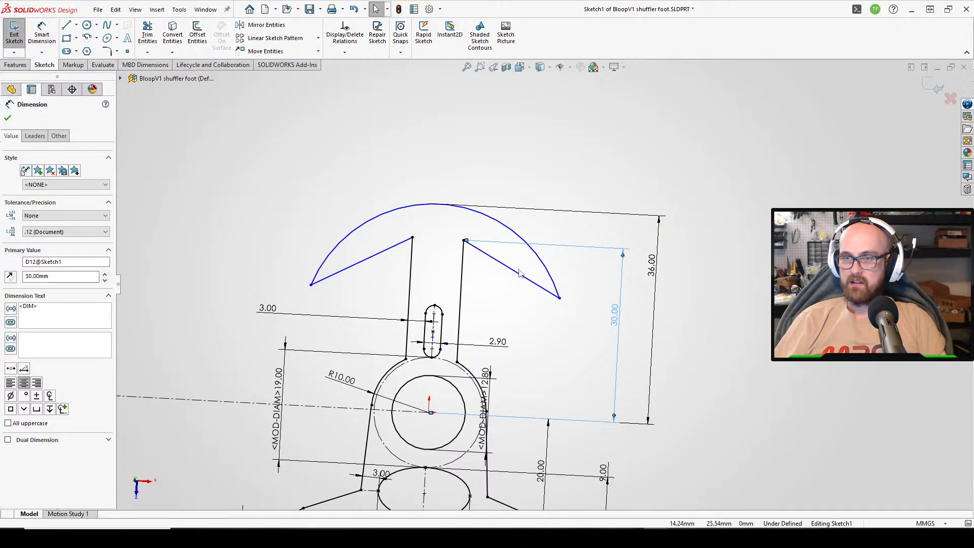
pyautogui.click(464, 241)
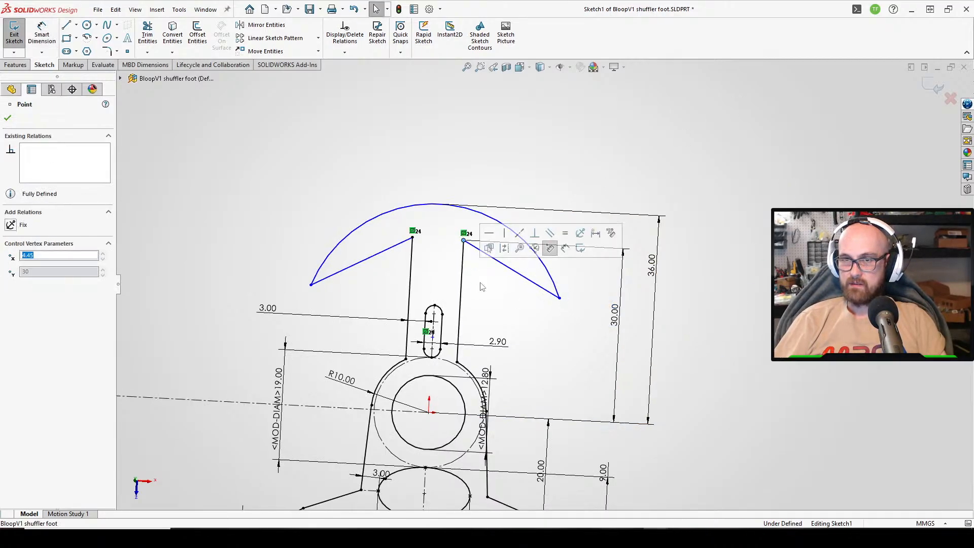
pyautogui.click(710, 335)
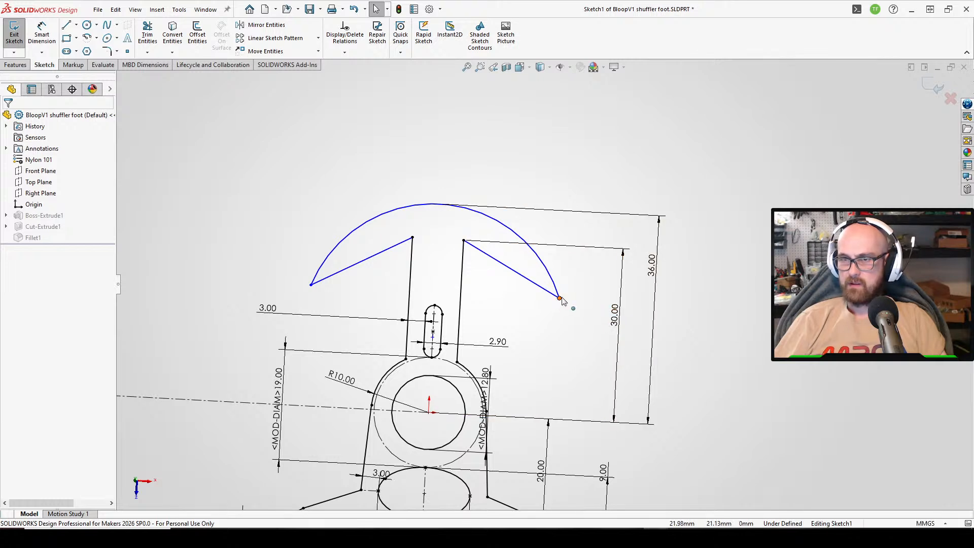
# Raise the upper arc's outer ends and dimension the width between its two tips as 48 mm.
pyautogui.moveTo(559, 300); pyautogui.dragTo(571, 272)
pyautogui.press('d')
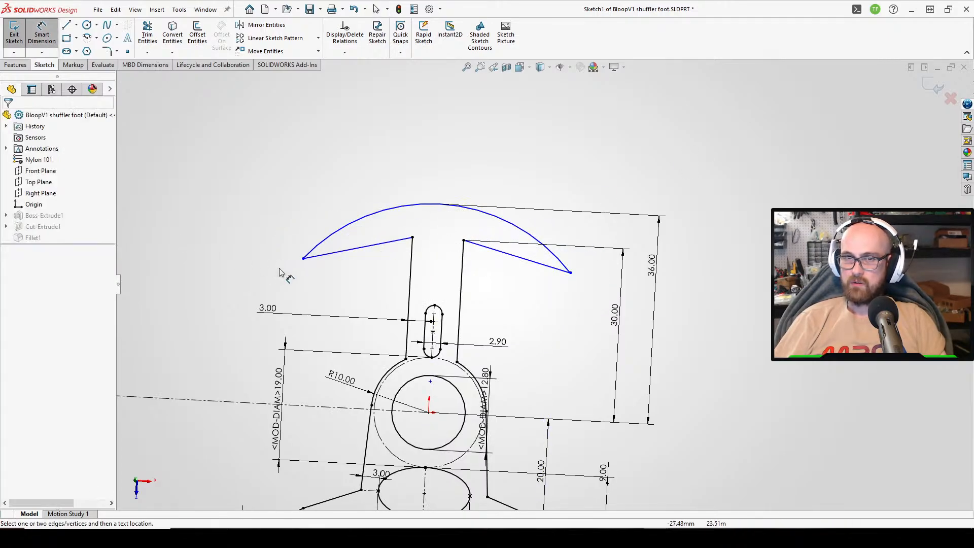
pyautogui.click(303, 258)
pyautogui.click(571, 273)
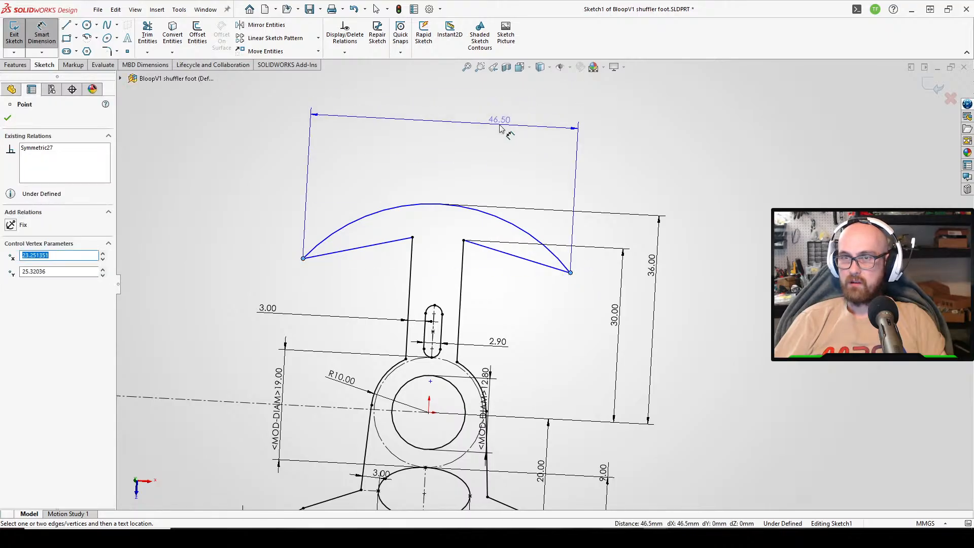
pyautogui.click(502, 126)
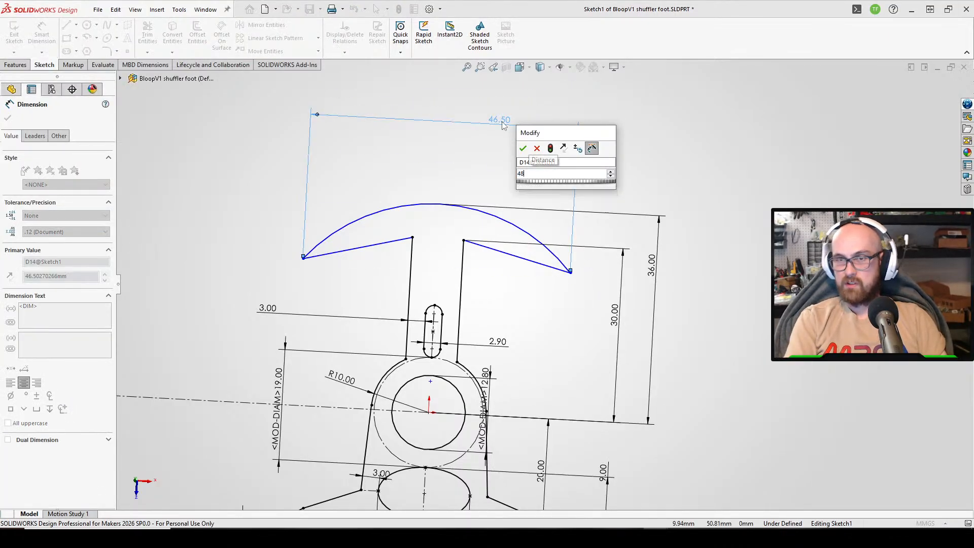
pyautogui.press('Escape')
pyautogui.press('Escape')
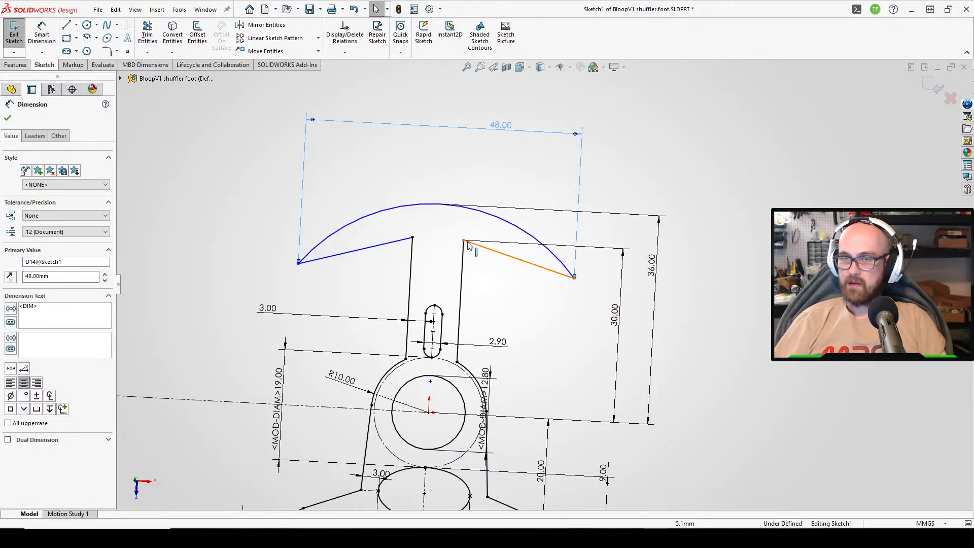
pyautogui.click(468, 265)
pyautogui.click(594, 282)
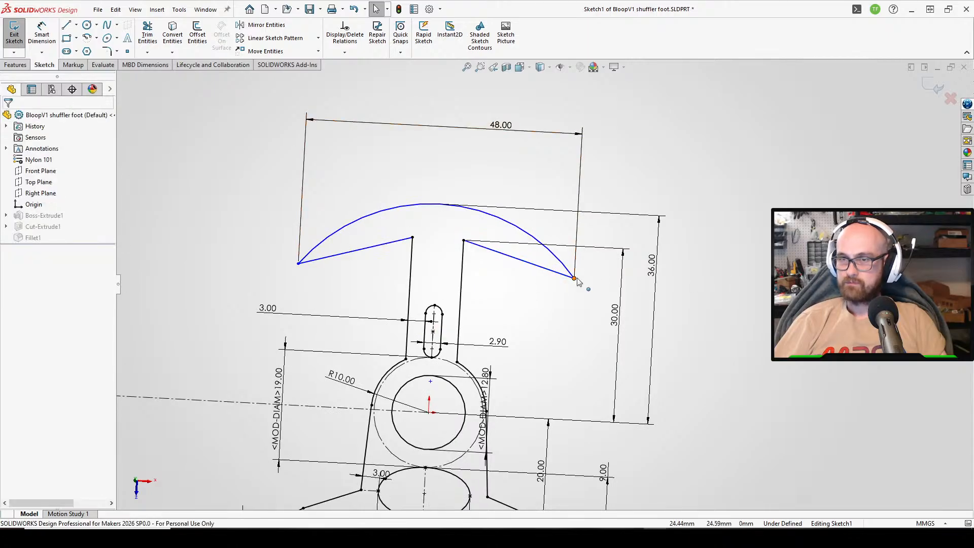
# Flatten the arc by raising its tips, set the right tip 3 mm below the stem's corner, and exit the sketch.
pyautogui.moveTo(577, 278); pyautogui.dragTo(590, 261)
pyautogui.click(804, 294)
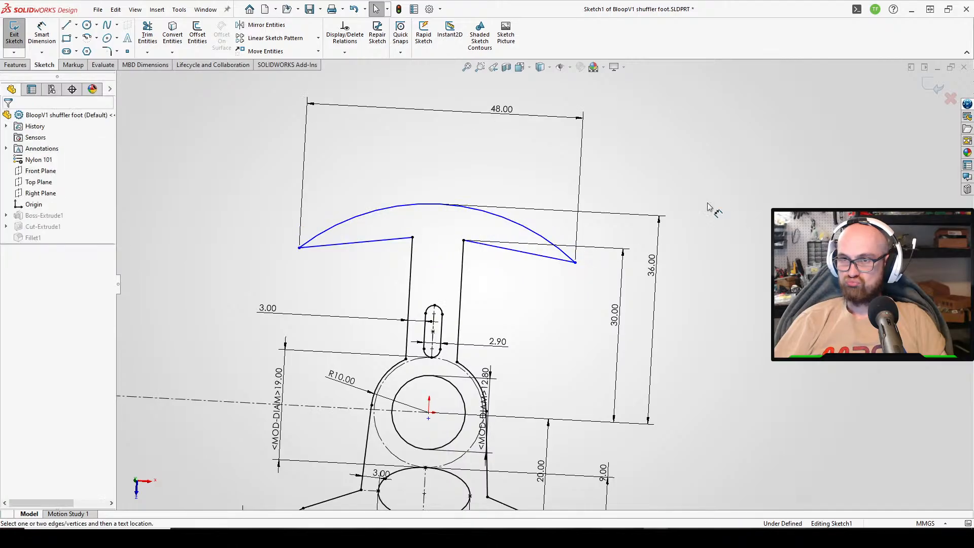
pyautogui.click(464, 242)
pyautogui.click(574, 263)
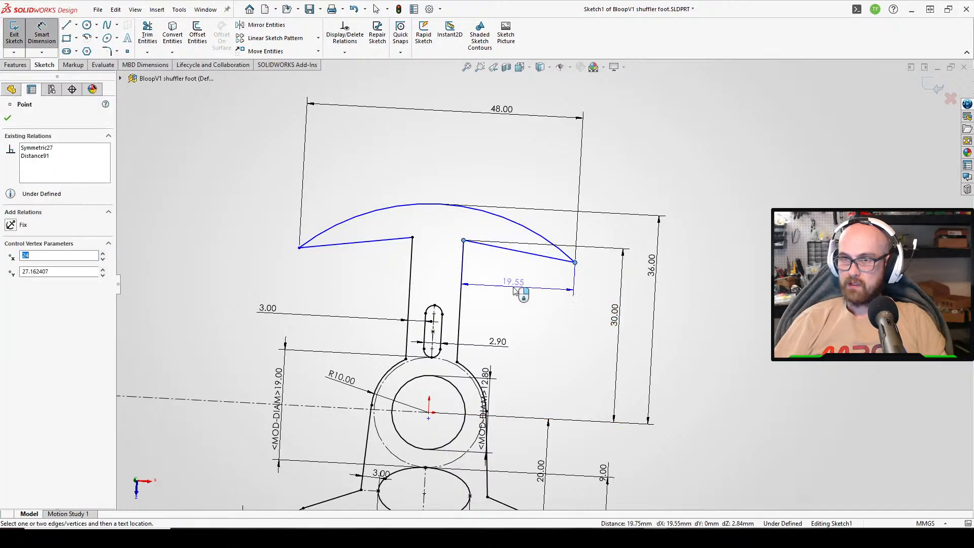
pyautogui.click(446, 247)
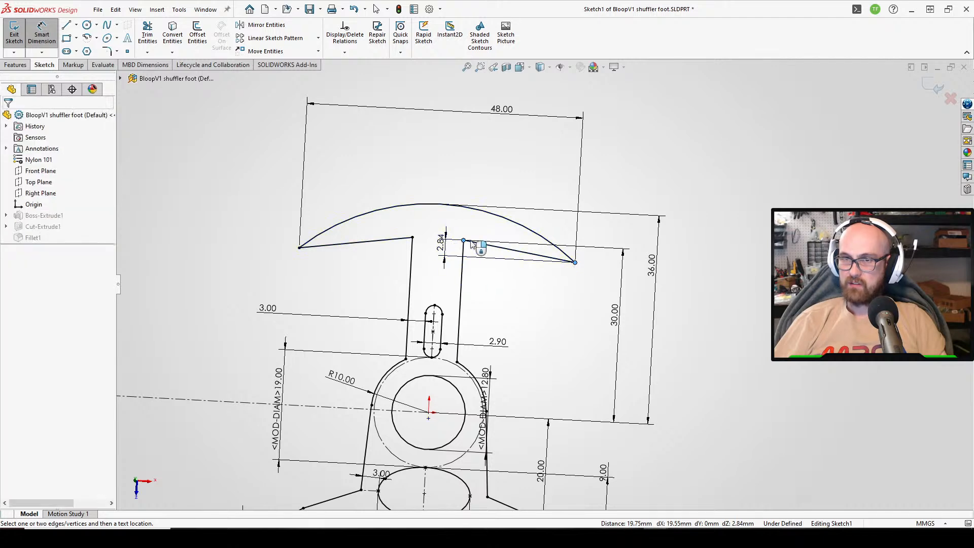
pyautogui.write('3')
pyautogui.press('Return')
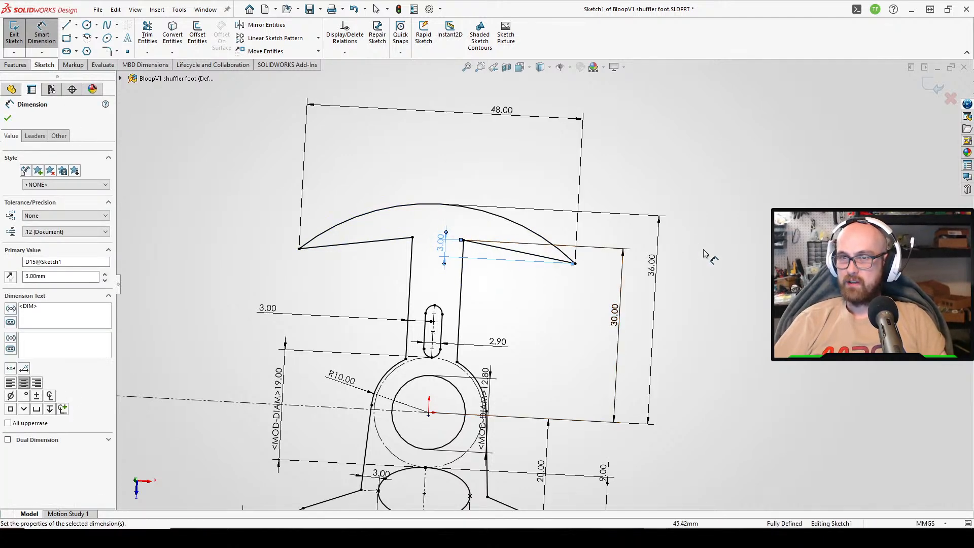
pyautogui.press('Escape')
pyautogui.press('f')
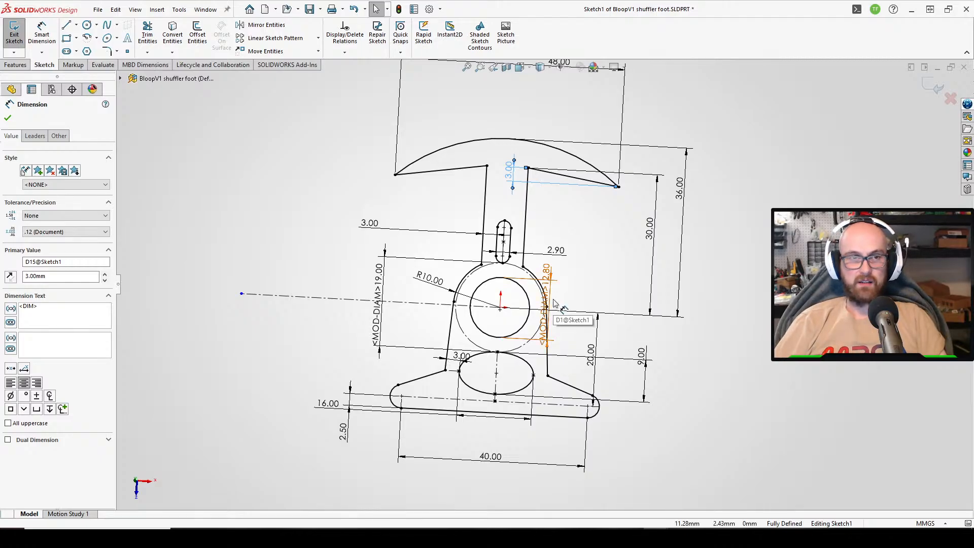
pyautogui.press('Escape')
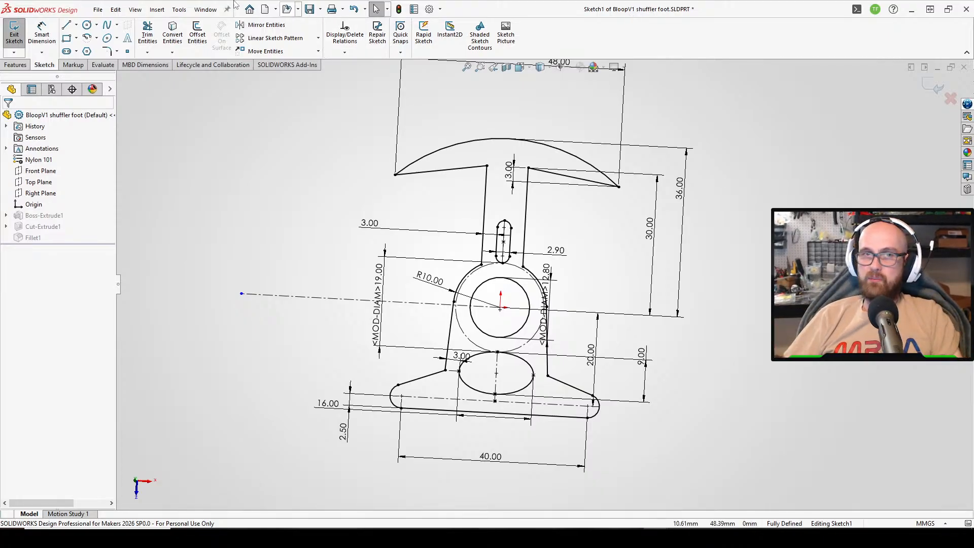
pyautogui.click(14, 35)
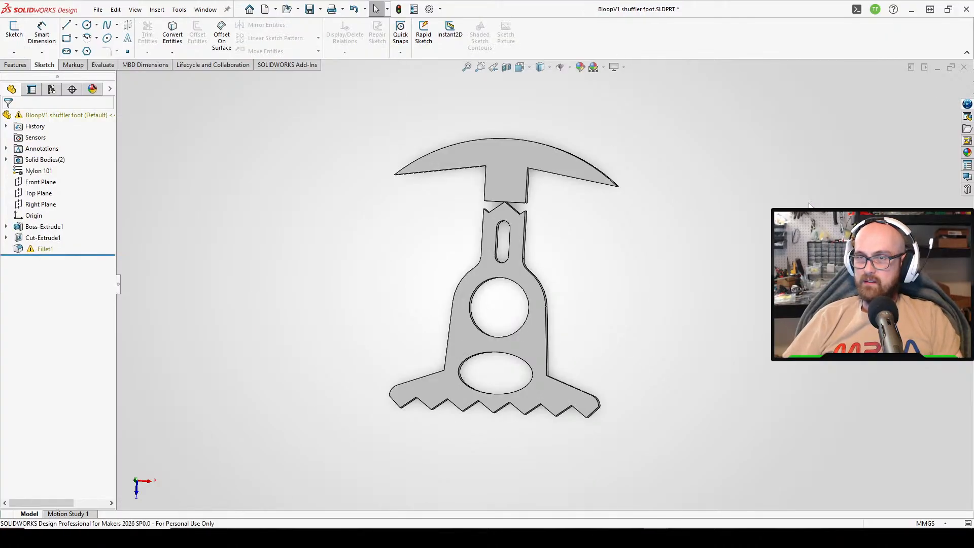
# Edit Cut-Extrude1's sketch, delete the upper toothed profile crossing the stem, and exit the sketch.
pyautogui.click(39, 240)
pyautogui.click(65, 206)
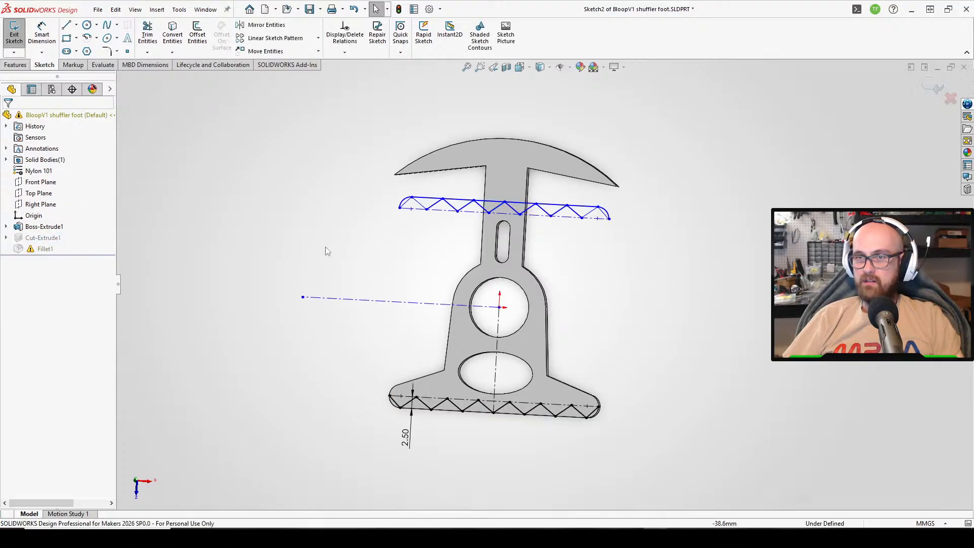
pyautogui.moveTo(325, 261); pyautogui.dragTo(799, 143)
pyautogui.press('Delete')
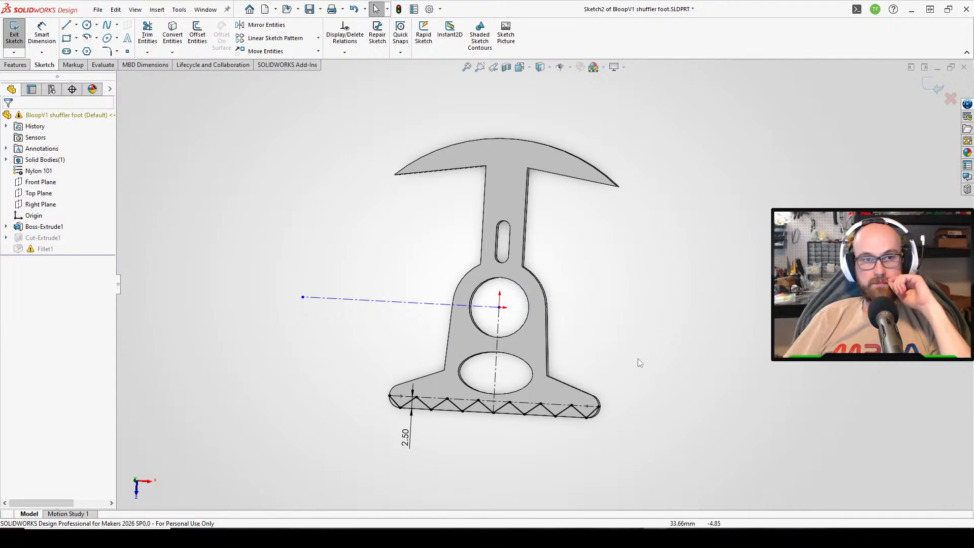
pyautogui.click(23, 49)
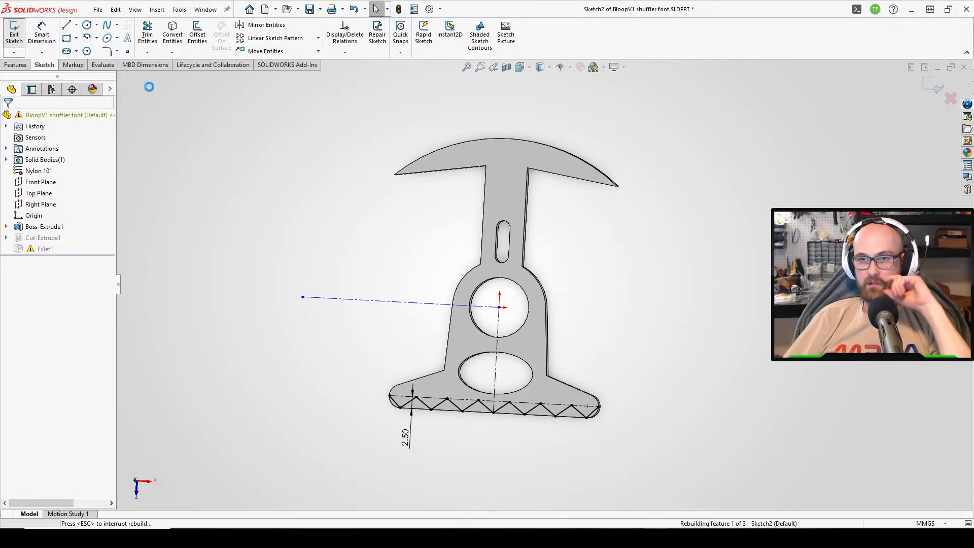
# Switch to the BloopV1 assembly, rebuild it with the changed foot, and examine how the feet fit around the body.
pyautogui.moveTo(640, 242); pyautogui.dragTo(605, 316, button='middle')
pyautogui.moveTo(659, 538)
pyautogui.click(553, 471)
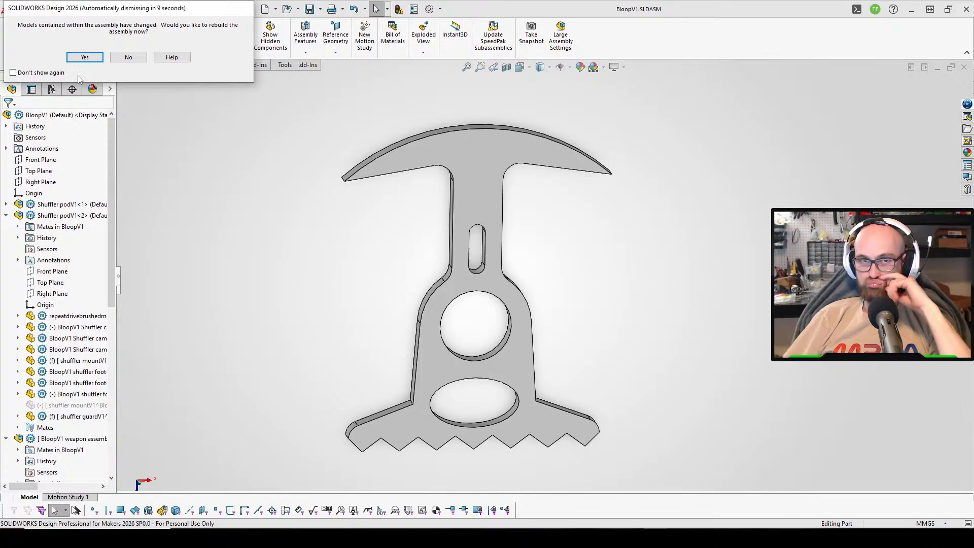
pyautogui.click(71, 59)
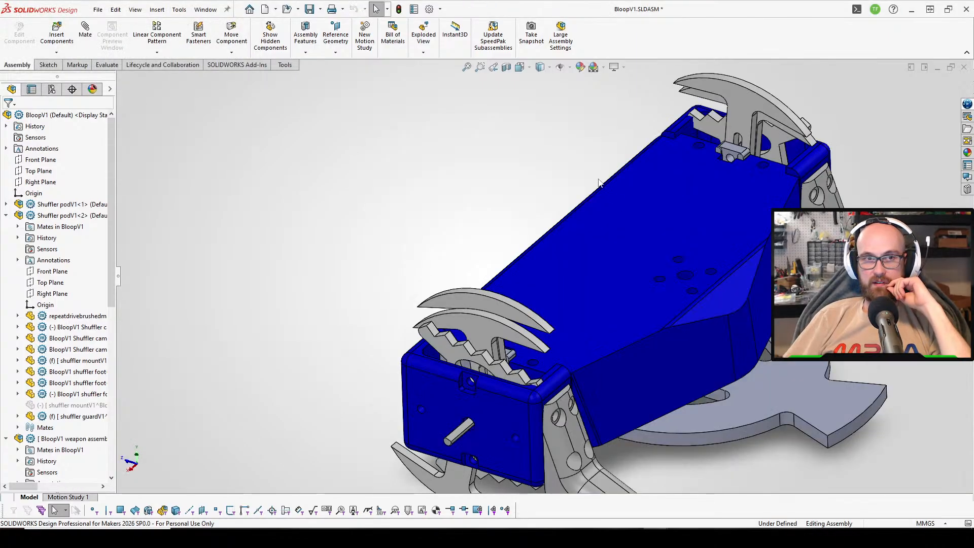
pyautogui.moveTo(564, 284); pyautogui.dragTo(539, 236, button='middle')
pyautogui.scroll(-2, 535, 244)
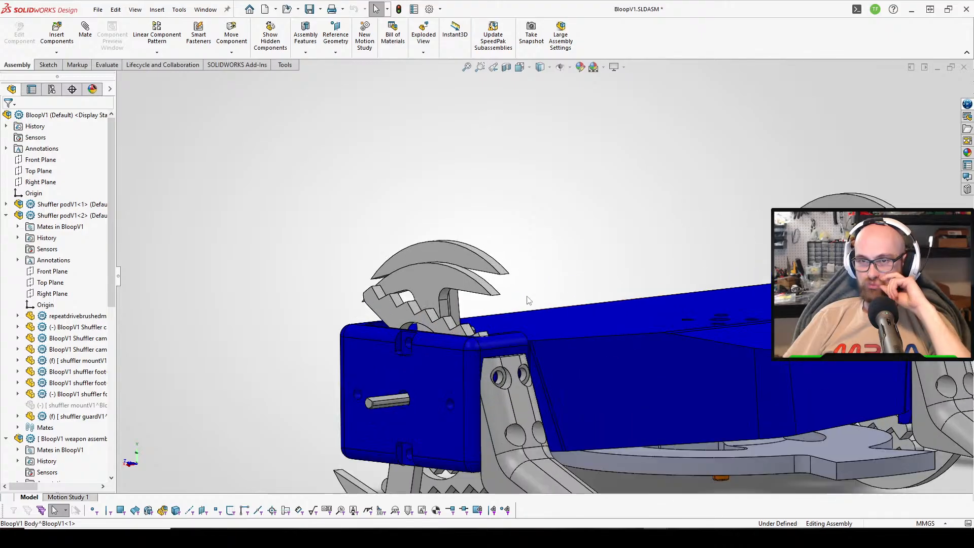
pyautogui.moveTo(489, 317); pyautogui.dragTo(426, 279, button='middle')
pyautogui.click(425, 279)
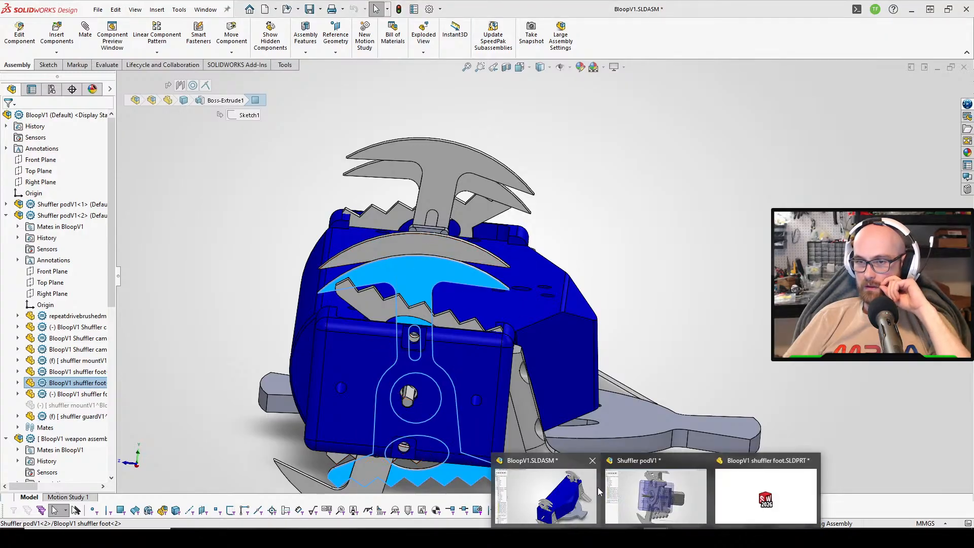
# Switch to the Shuffler podV1 assembly, rebuild it with the changed foot, and select the rearmost shuffler foot to examine it.
pyautogui.click(643, 486)
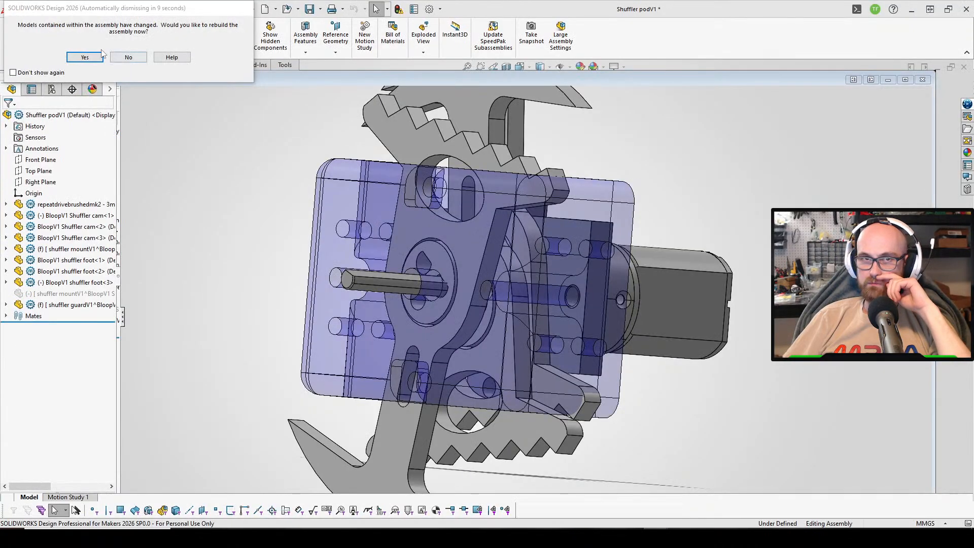
pyautogui.click(85, 57)
pyautogui.moveTo(472, 131); pyautogui.dragTo(509, 94, button='middle')
pyautogui.scroll(2, 527, 152)
pyautogui.moveTo(510, 95); pyautogui.dragTo(615, 143)
pyautogui.click(863, 151)
pyautogui.click(571, 90)
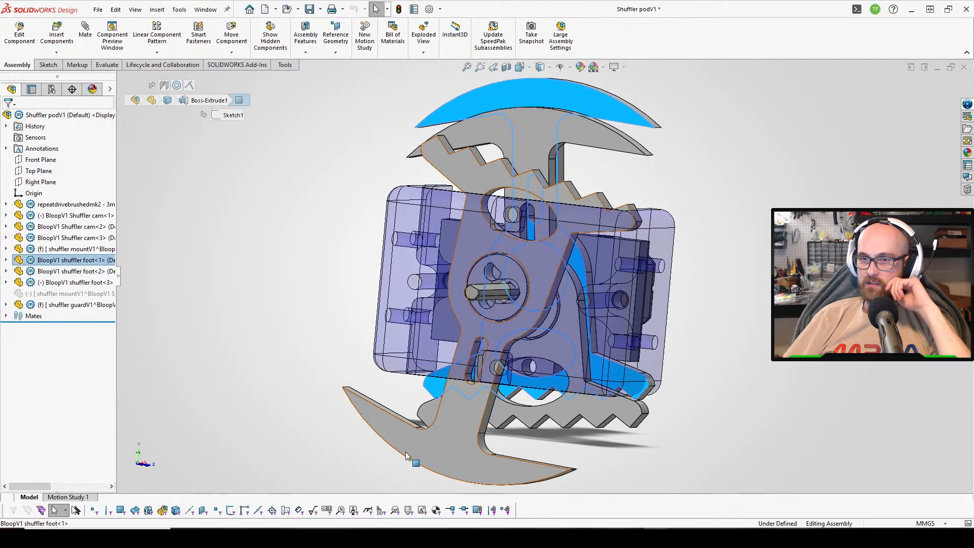
# Shift the frontmost shuffler foot to test its freedom of movement, and list that foot's mates in the pod assembly.
pyautogui.moveTo(405, 451); pyautogui.dragTo(376, 444)
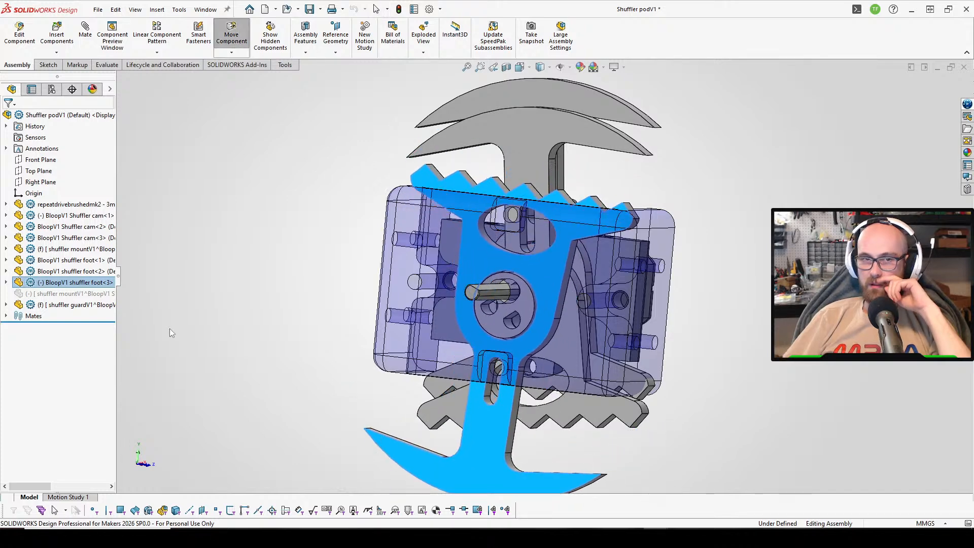
pyautogui.rightClick(23, 273)
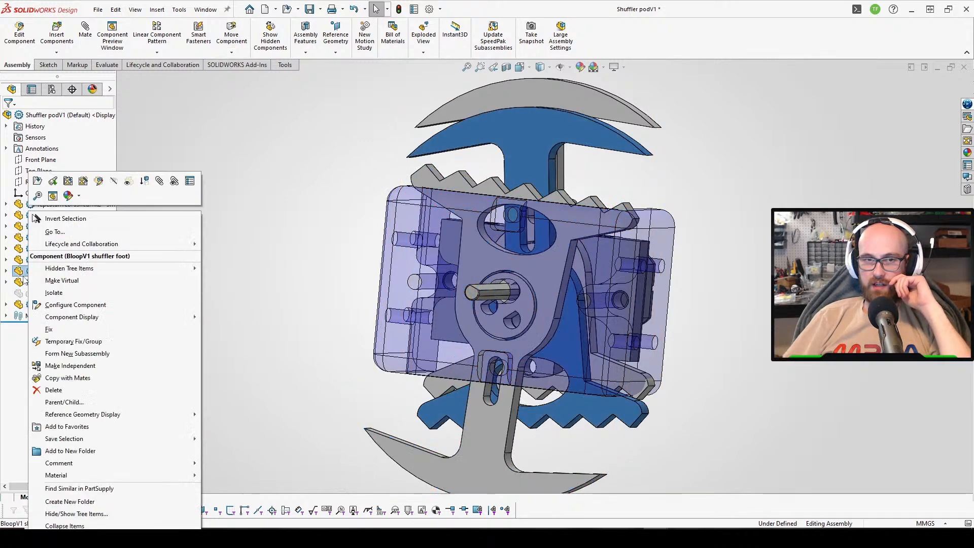
pyautogui.click(302, 196)
pyautogui.click(26, 283)
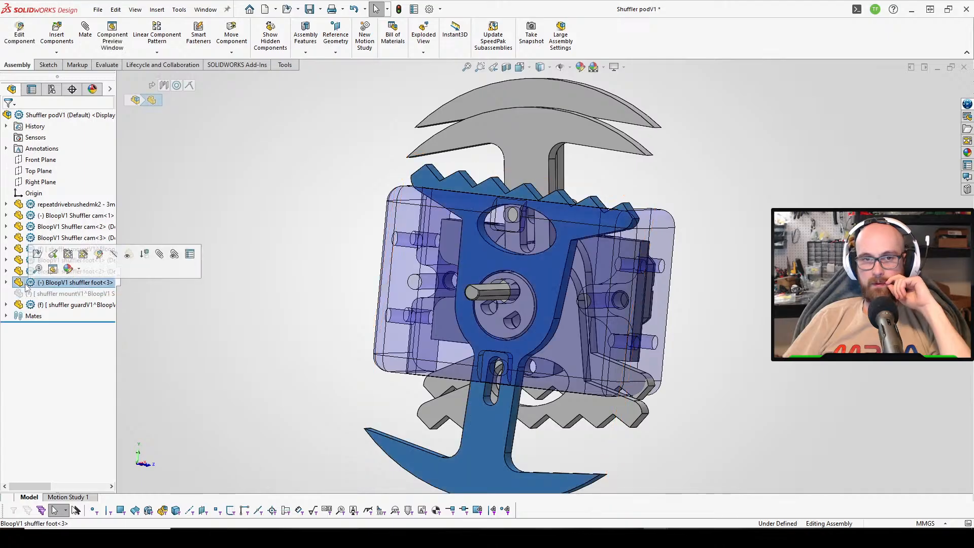
pyautogui.rightClick(24, 283)
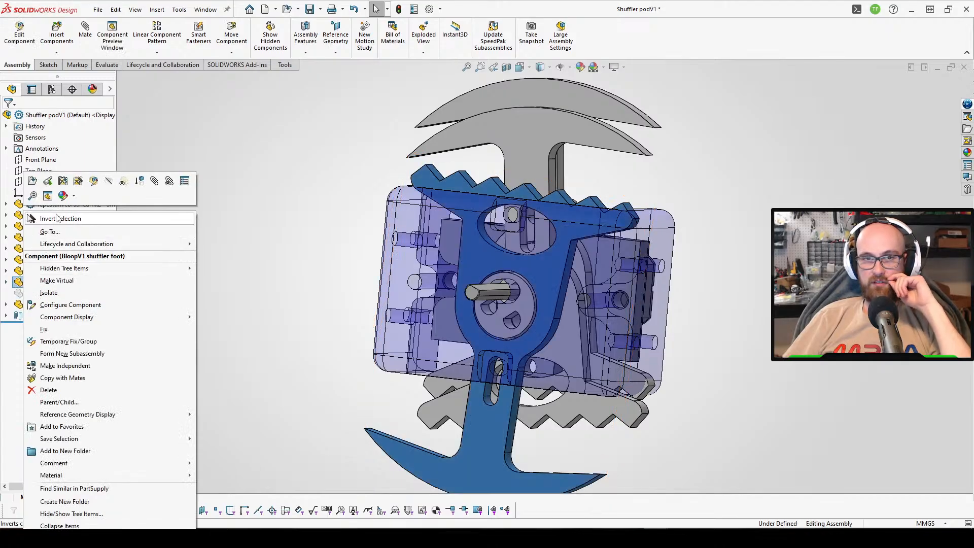
pyautogui.click(233, 217)
pyautogui.click(6, 282)
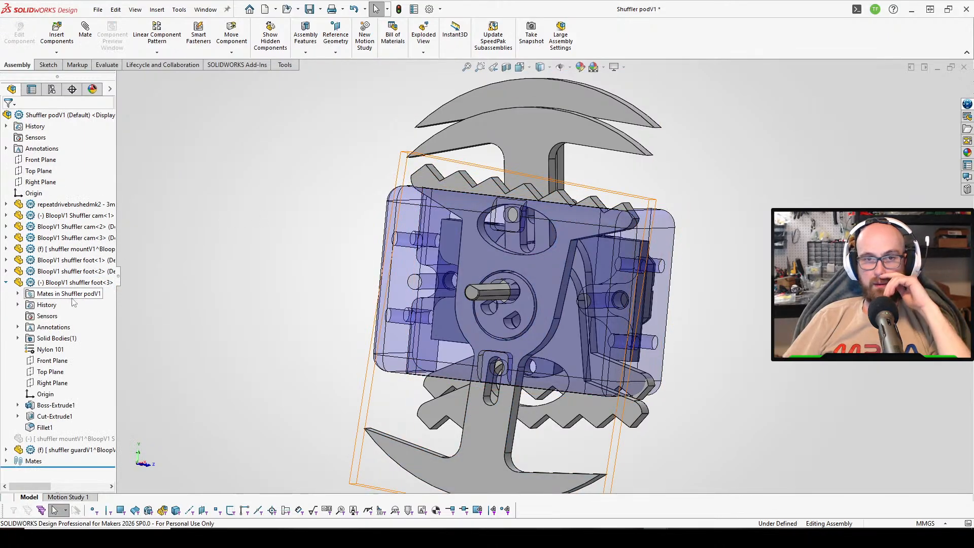
pyautogui.click(18, 294)
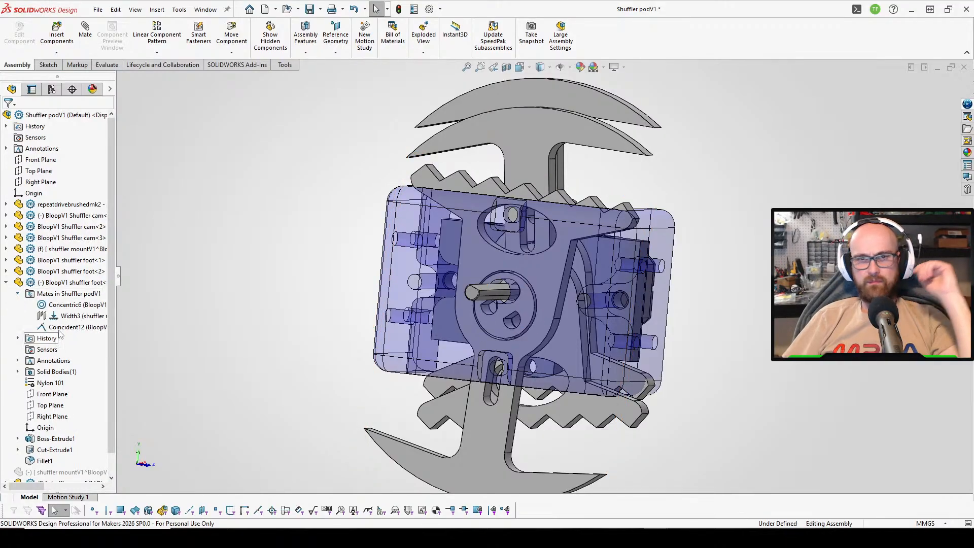
# Check which geometry the foot's width and coincident mates use, and delete the Width3 mate.
pyautogui.click(74, 316)
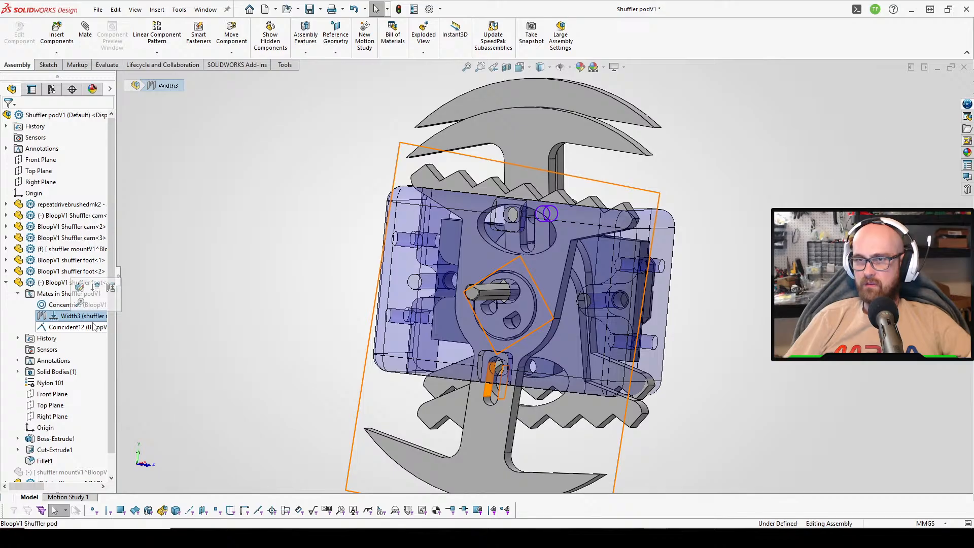
pyautogui.click(77, 327)
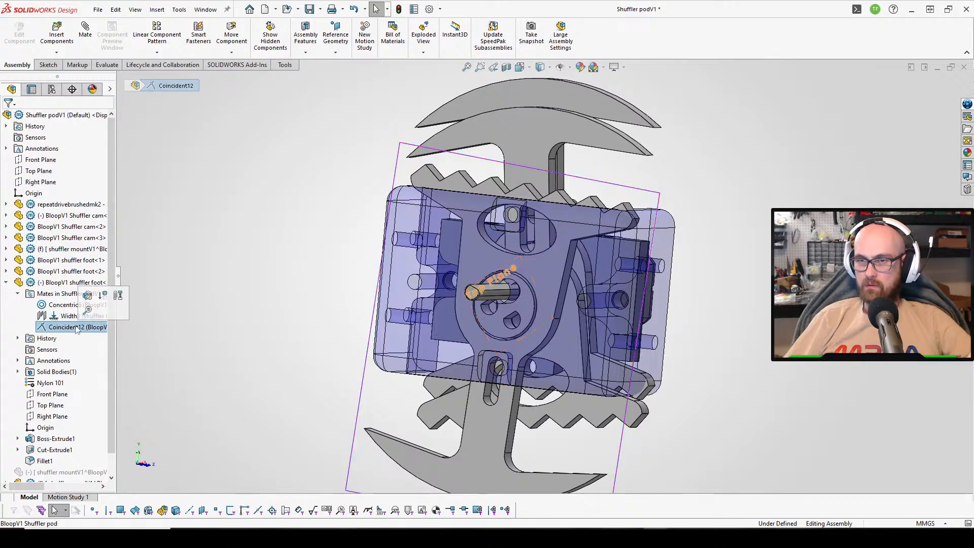
pyautogui.click(71, 316)
pyautogui.press('Delete')
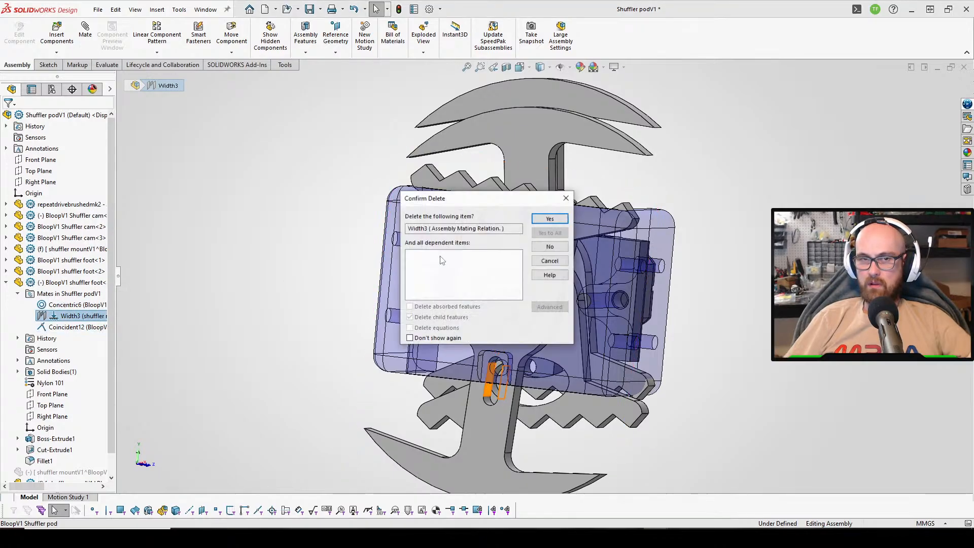
pyautogui.click(548, 218)
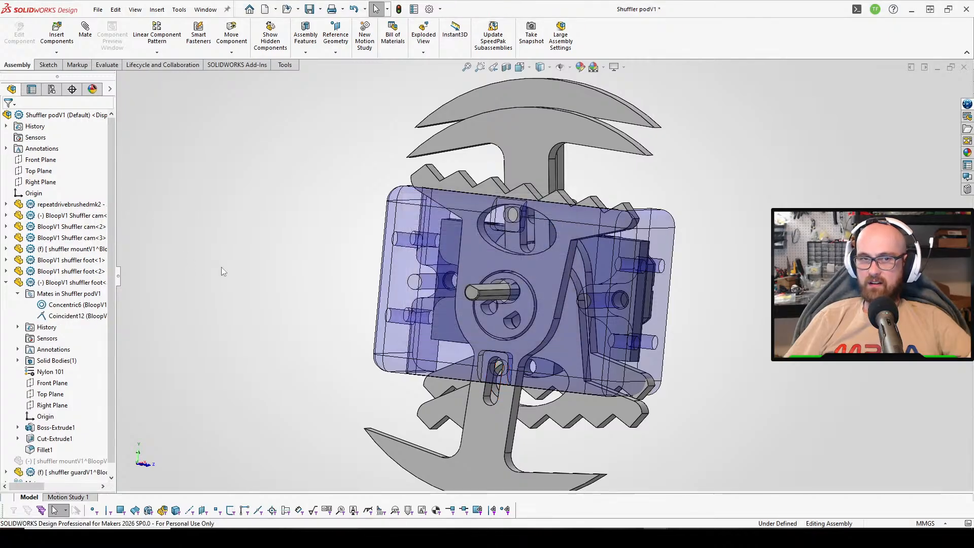
# Turn the freed frontmost shuffler foot over so its curved end faces up and its teeth face down, like the other feet.
pyautogui.moveTo(373, 405); pyautogui.dragTo(509, 128)
pyautogui.press('Escape')
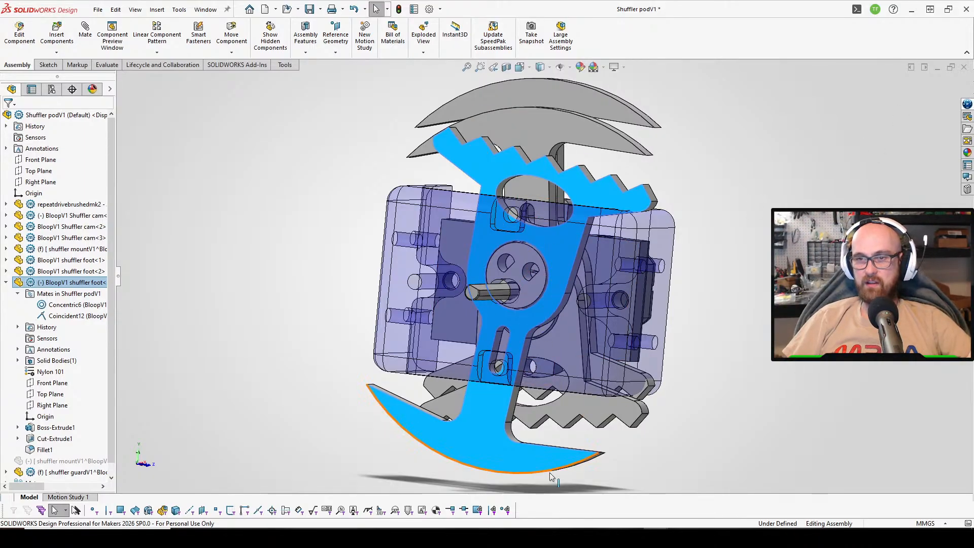
pyautogui.moveTo(551, 477); pyautogui.dragTo(476, 89)
pyautogui.press('Escape')
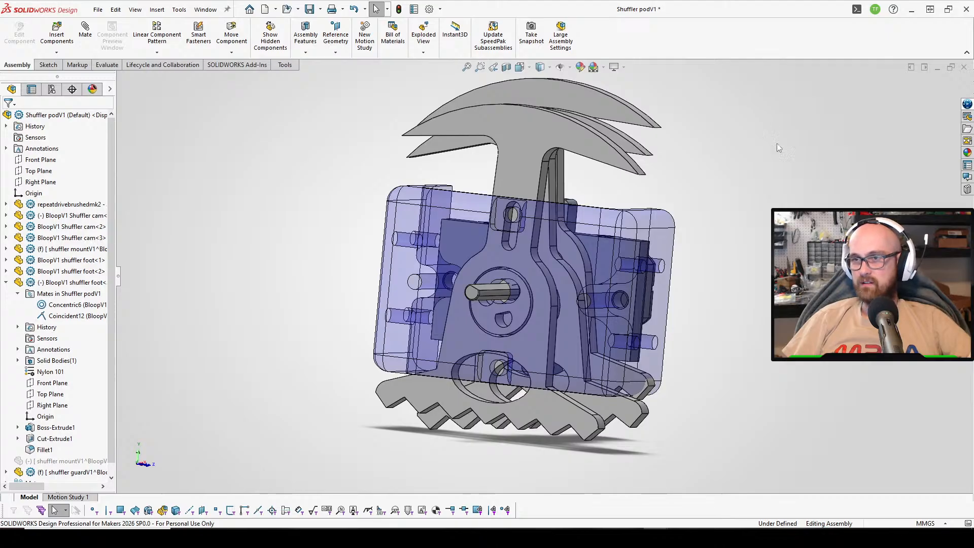
# Examine the three aligned shuffler feet in the pod from the side, from below and at an angle.
pyautogui.moveTo(777, 143); pyautogui.dragTo(741, 94, button='middle')
pyautogui.hotkey('ctrl', '6')
pyautogui.moveTo(677, 150); pyautogui.dragTo(836, 304, button='middle')
pyautogui.hotkey('ctrl', '4')
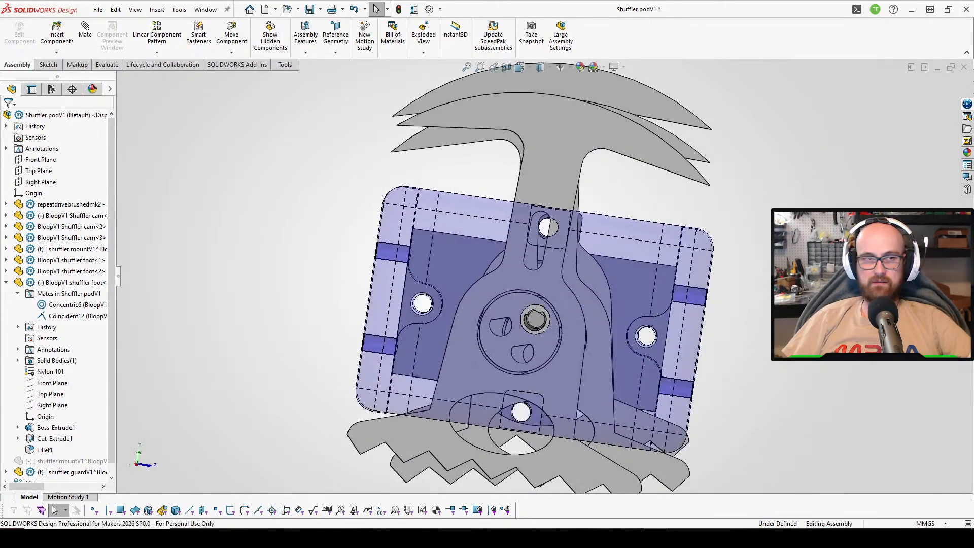
pyautogui.moveTo(792, 202); pyautogui.dragTo(801, 431, button='middle')
pyautogui.scroll(-3, 835, 251)
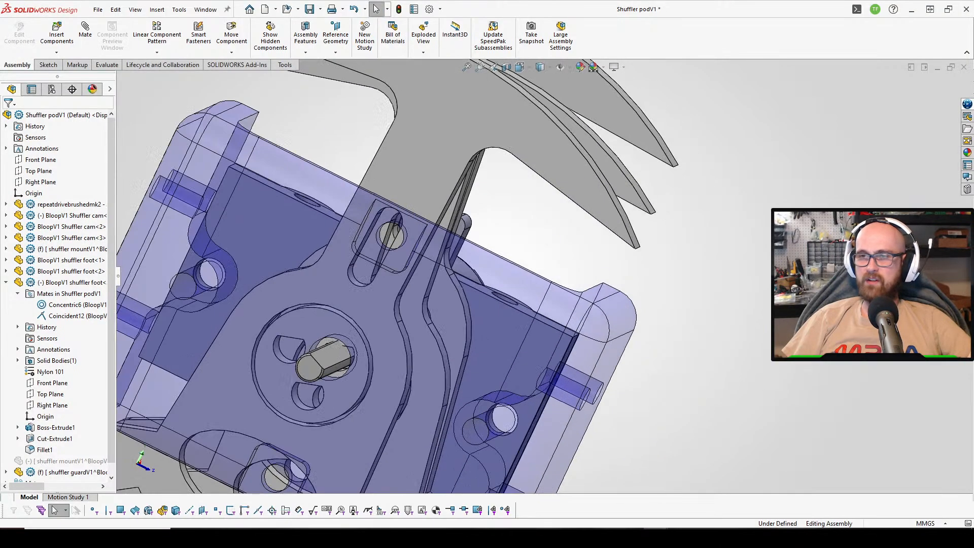
pyautogui.moveTo(433, 131); pyautogui.dragTo(468, 156)
pyautogui.click(702, 245)
pyautogui.moveTo(702, 245); pyautogui.dragTo(711, 287, button='right')
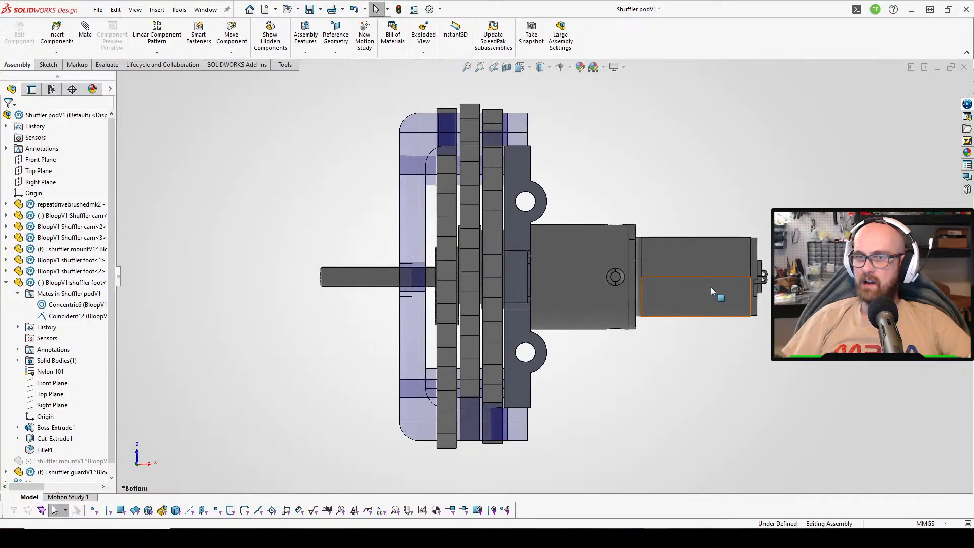
pyautogui.moveTo(711, 288); pyautogui.dragTo(735, 169, button='middle')
# Add a centered Width mate between the two slot faces of the frontmost foot and the guard's upper round post.
pyautogui.moveTo(801, 223); pyautogui.dragTo(801, 180, button='right')
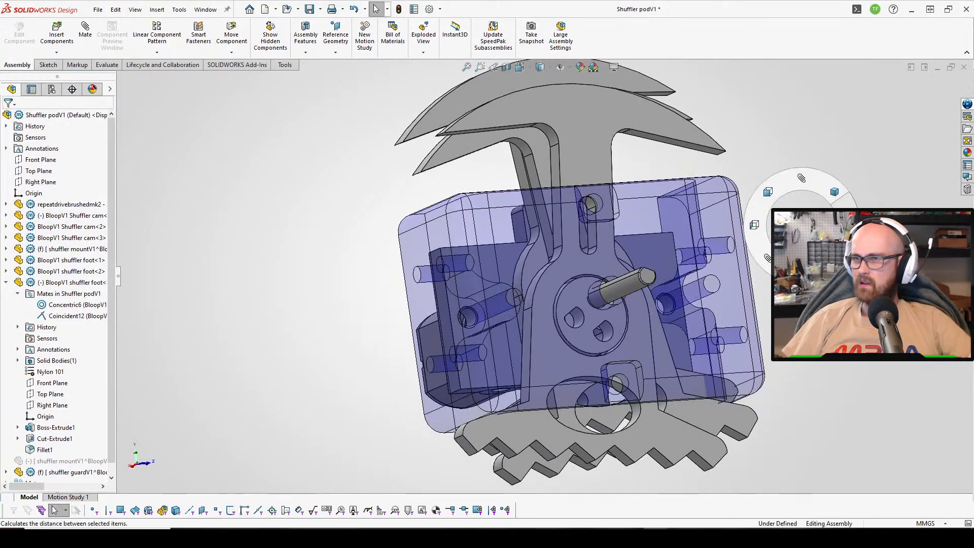
pyautogui.moveTo(802, 223); pyautogui.dragTo(808, 133, button='right')
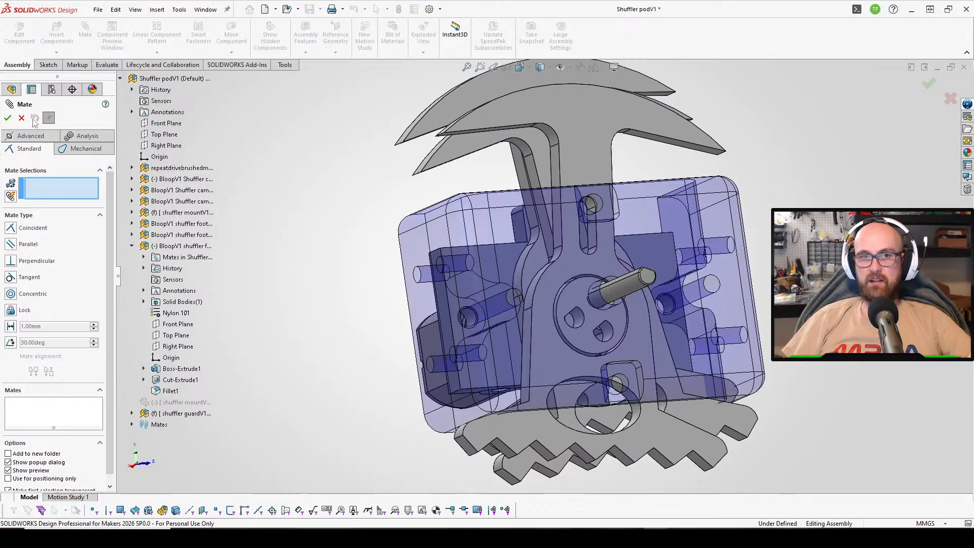
pyautogui.click(32, 135)
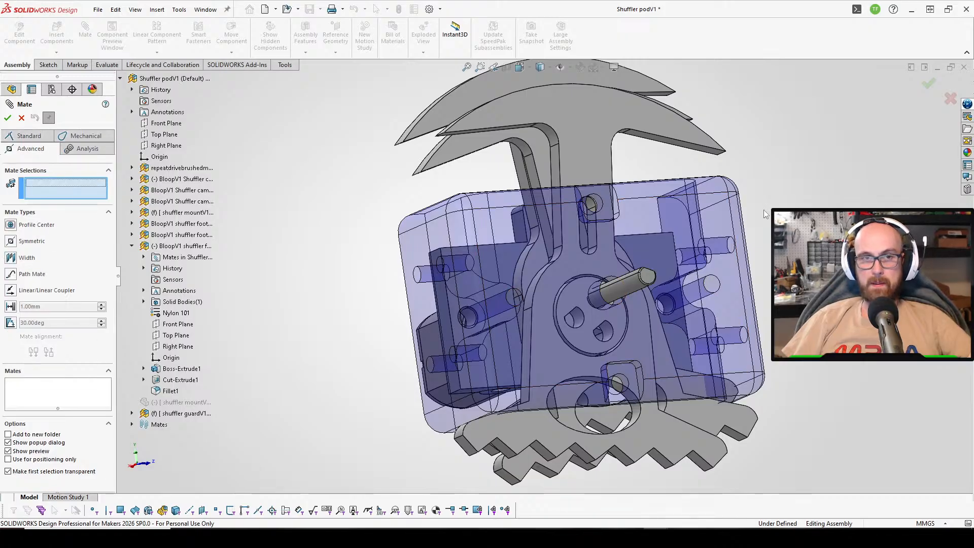
pyautogui.moveTo(735, 190); pyautogui.dragTo(669, 219, button='middle')
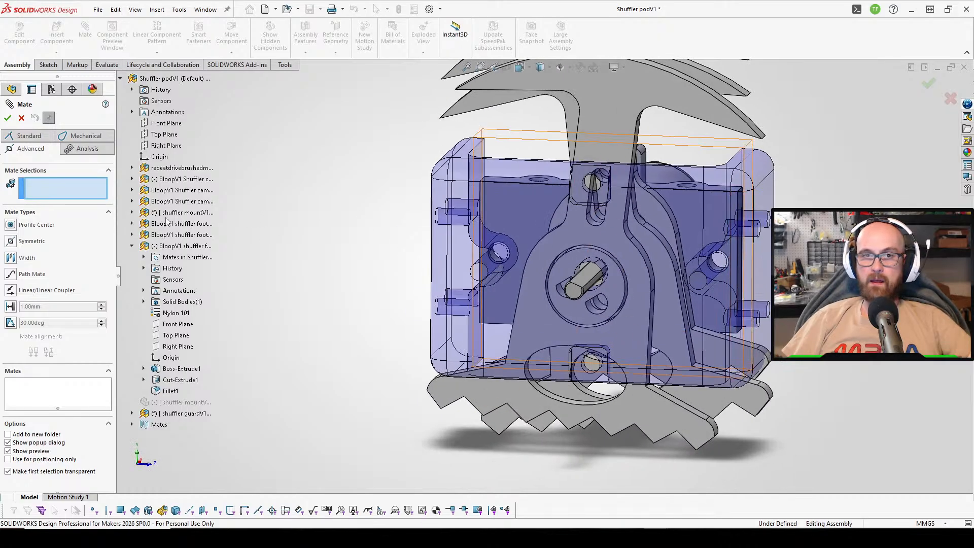
pyautogui.click(20, 257)
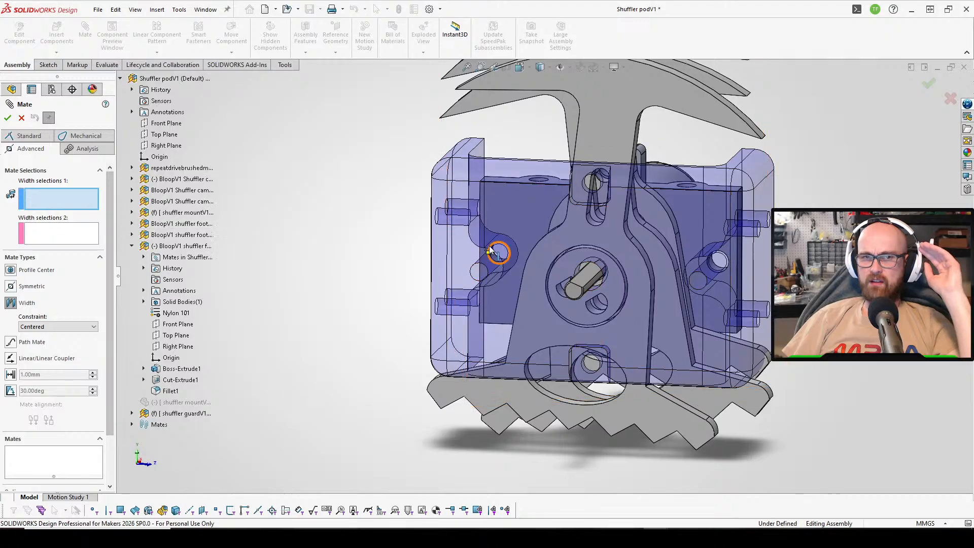
pyautogui.click(11, 286)
pyautogui.scroll(-3, 654, 198)
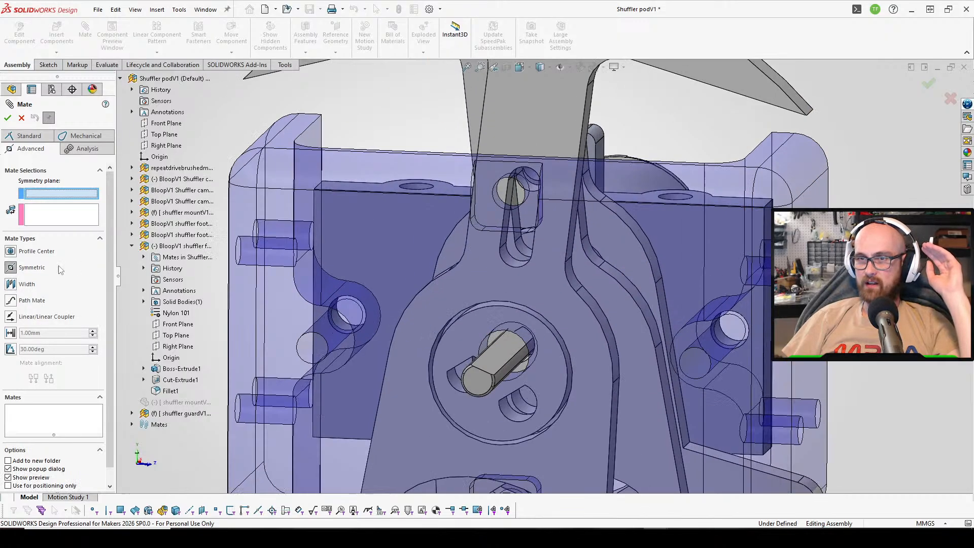
pyautogui.click(30, 215)
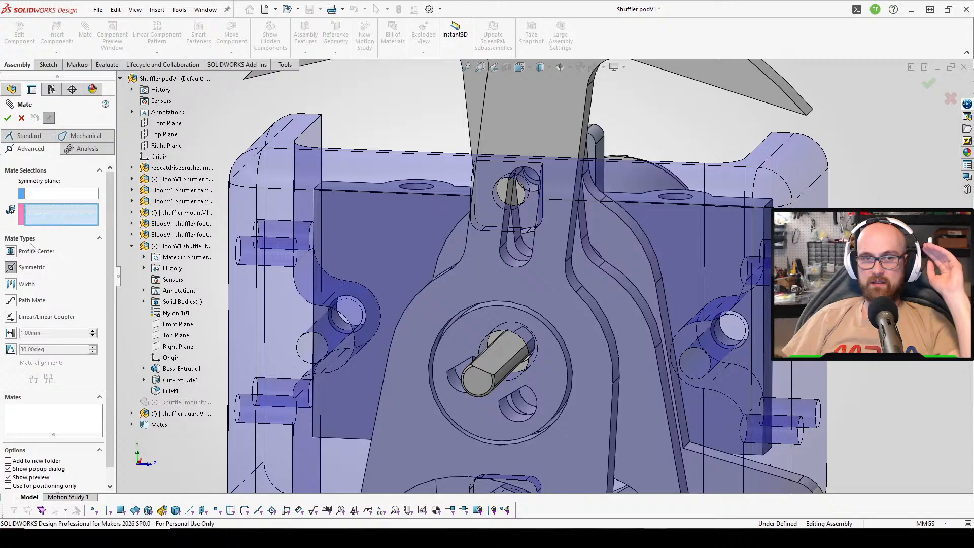
pyautogui.click(11, 284)
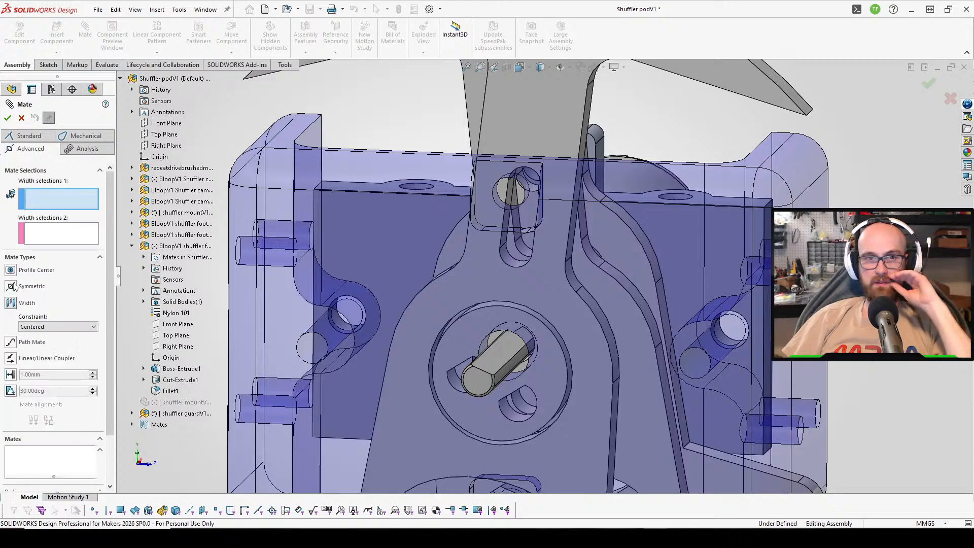
pyautogui.click(513, 194)
pyautogui.moveTo(512, 195); pyautogui.dragTo(450, 93, button='middle')
pyautogui.click(544, 213)
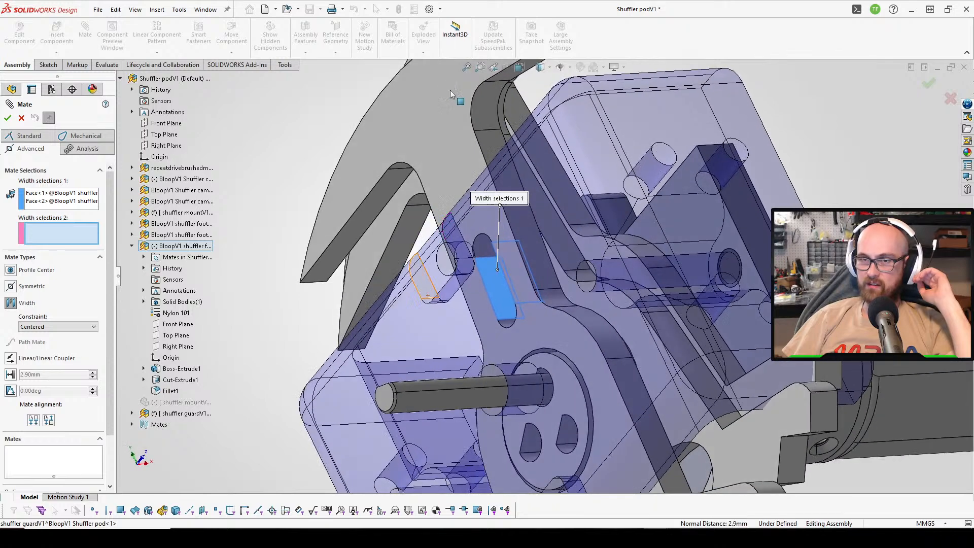
pyautogui.click(441, 262)
pyautogui.moveTo(473, 163); pyautogui.dragTo(527, 114, button='middle')
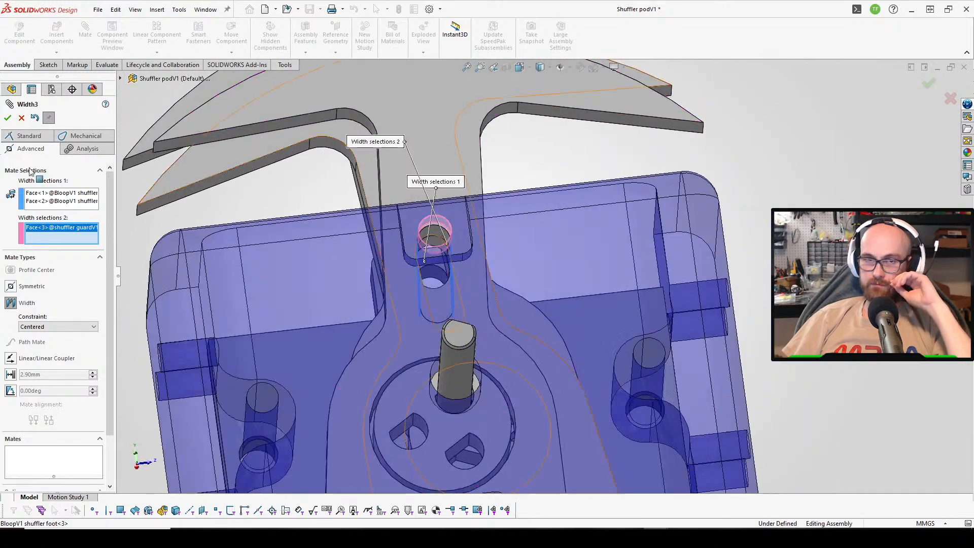
pyautogui.click(8, 118)
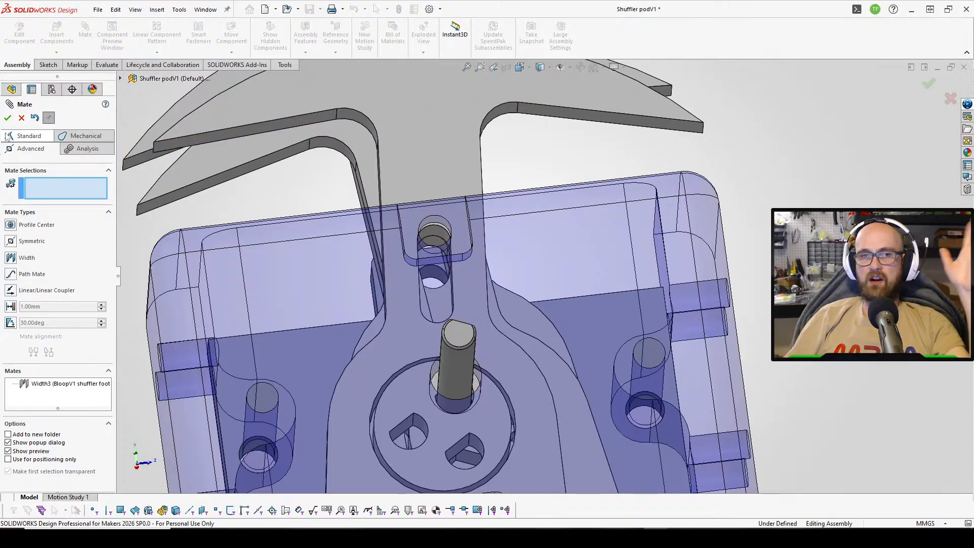
# Close the Mate command, move the frontmost foot through its cam motion, and examine how the feet travel around the guard.
pyautogui.press('Escape')
pyautogui.moveTo(431, 193); pyautogui.dragTo(445, 186, button='middle')
pyautogui.moveTo(428, 166); pyautogui.dragTo(684, 213)
pyautogui.scroll(-2, 606, 314)
pyautogui.press('f')
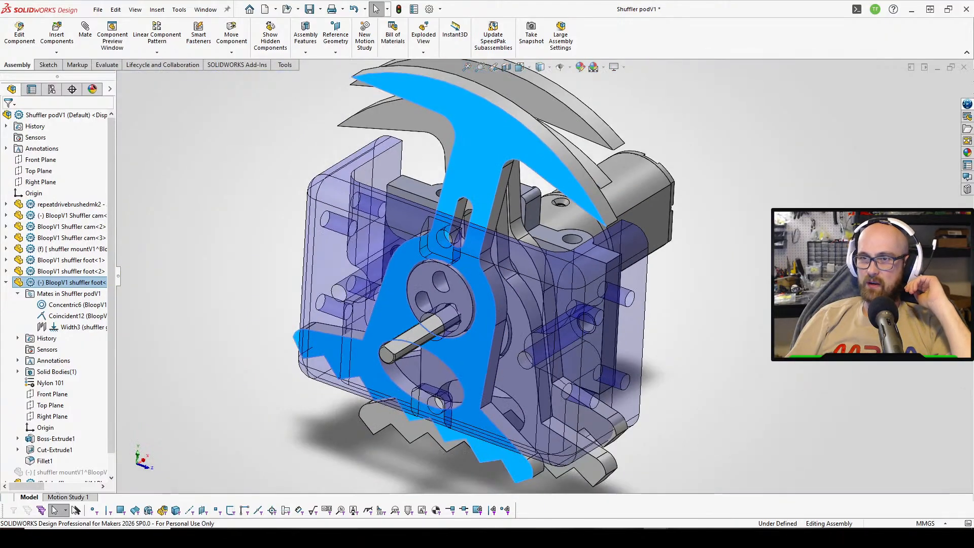
pyautogui.press('Escape')
pyautogui.moveTo(588, 127); pyautogui.dragTo(971, 365)
pyautogui.moveTo(517, 357); pyautogui.dragTo(509, 343)
pyautogui.scroll(2, 509, 342)
pyautogui.moveTo(509, 342); pyautogui.dragTo(593, 317, button='middle')
pyautogui.click(531, 458)
pyautogui.moveTo(450, 365); pyautogui.dragTo(760, 373)
pyautogui.click(760, 372)
pyautogui.moveTo(586, 318); pyautogui.dragTo(526, 359, button='middle')
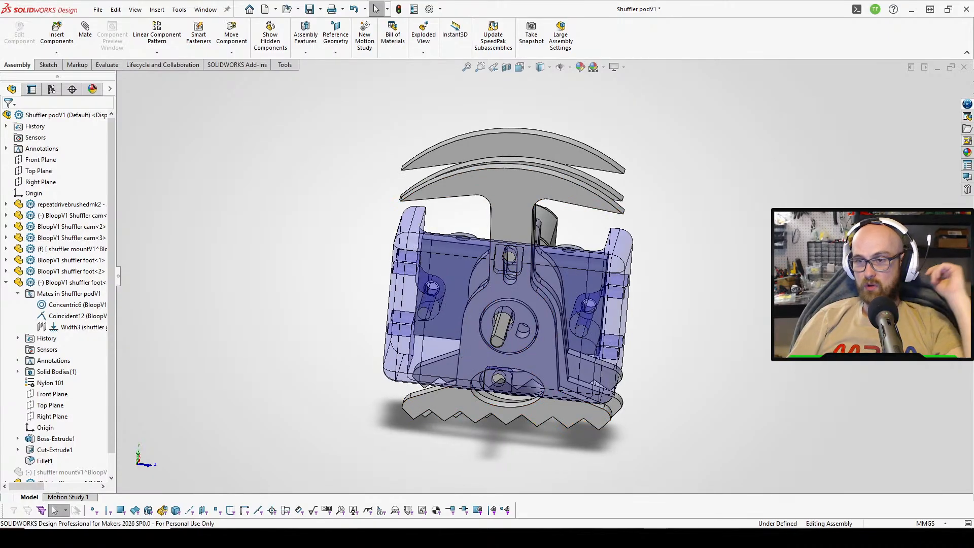
# Switch to the BloopV1 shuffler foot part and edit the sketch of Boss-Extrude1.
pyautogui.moveTo(654, 538)
pyautogui.click(728, 486)
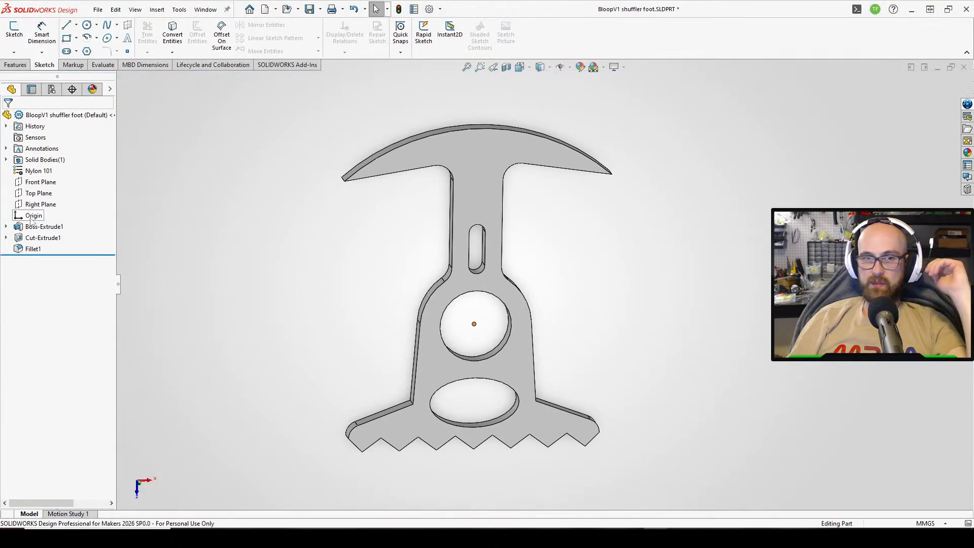
pyautogui.click(40, 236)
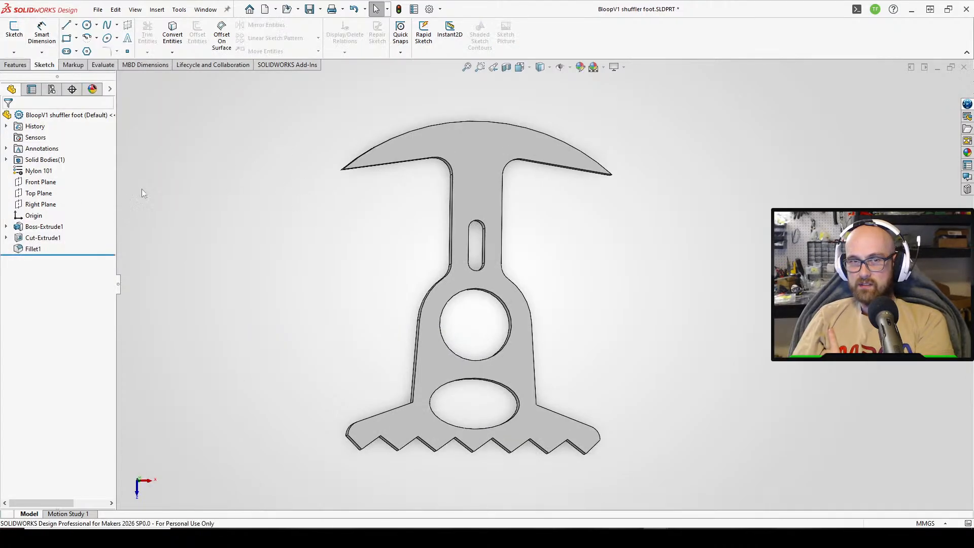
pyautogui.click(46, 226)
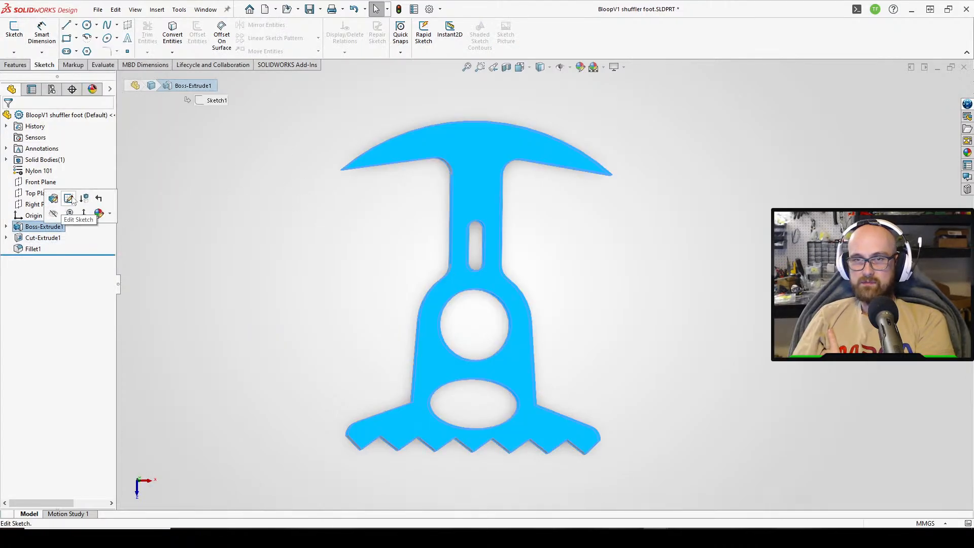
pyautogui.click(70, 199)
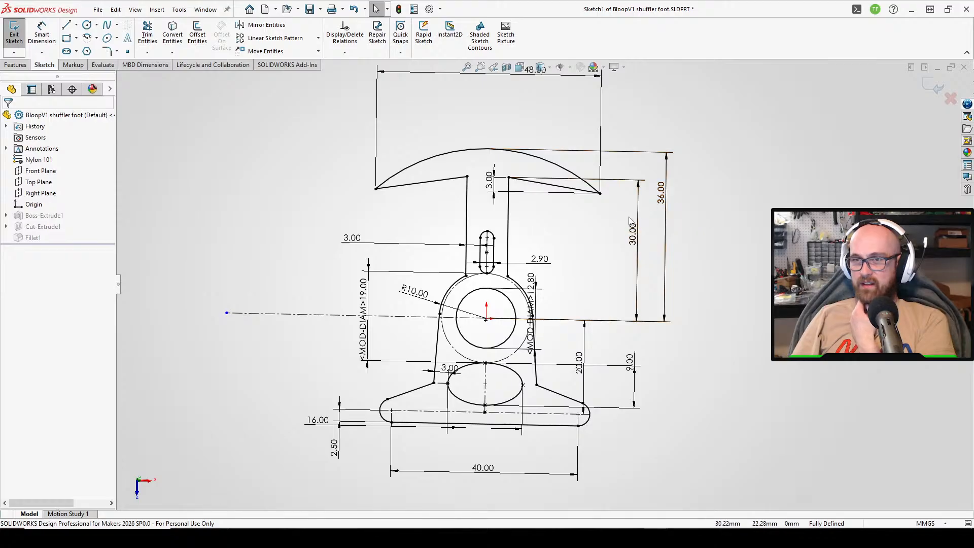
# Set the height of the curved top's peak above the sketch origin to 34 mm.
pyautogui.click(628, 235)
pyautogui.doubleClick(661, 207)
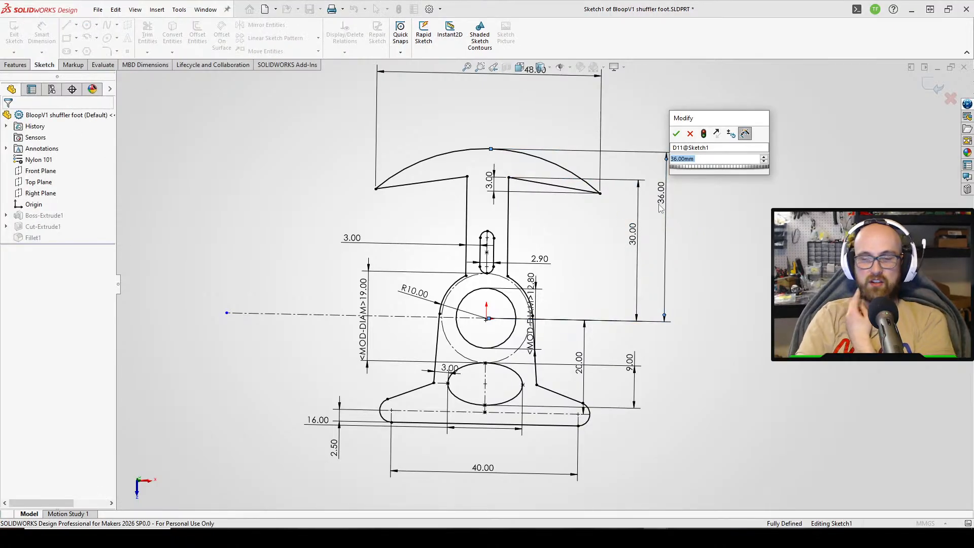
pyautogui.press('Return')
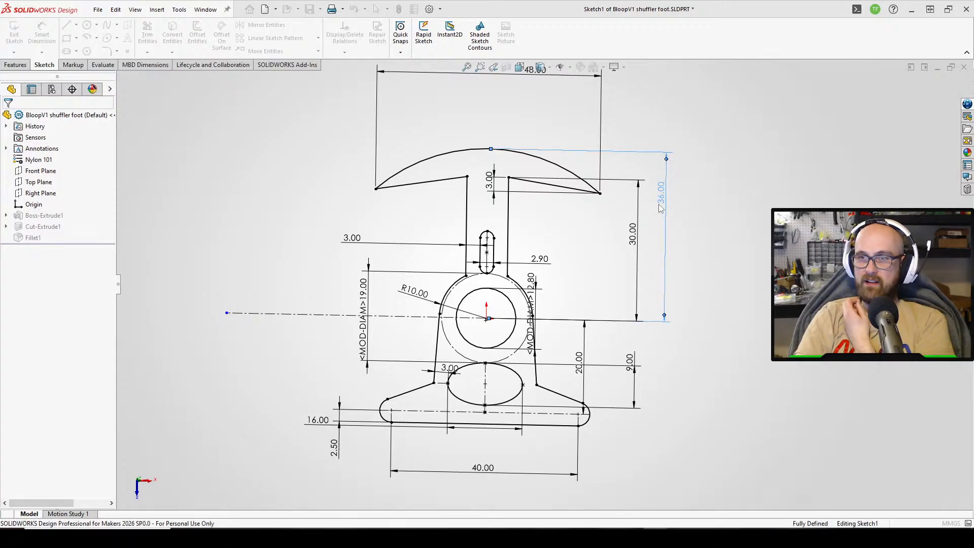
# Set the height of the curved head's lower inner corners above the origin to 28 mm and exit the sketch.
pyautogui.click(626, 240)
pyautogui.click(632, 237)
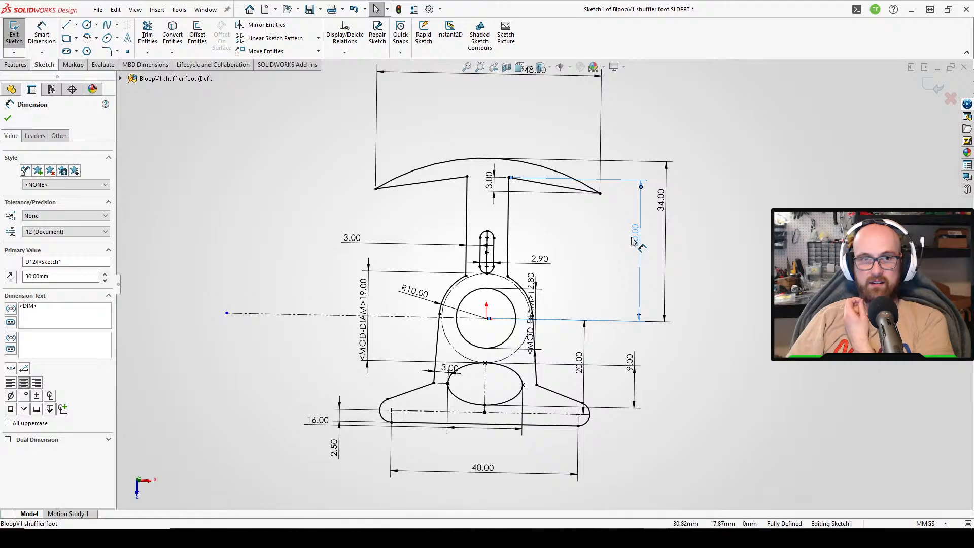
pyautogui.doubleClick(637, 240)
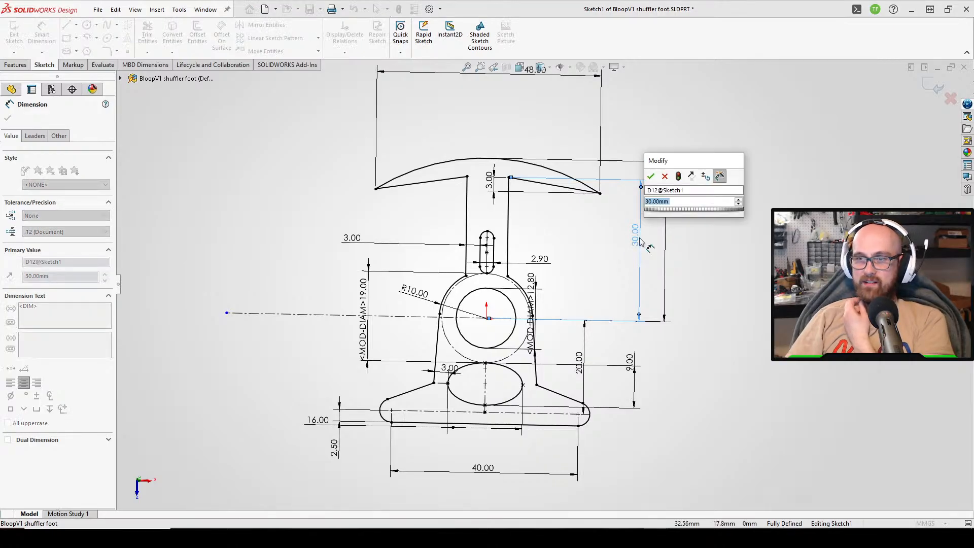
pyautogui.write('28')
pyautogui.press('Return')
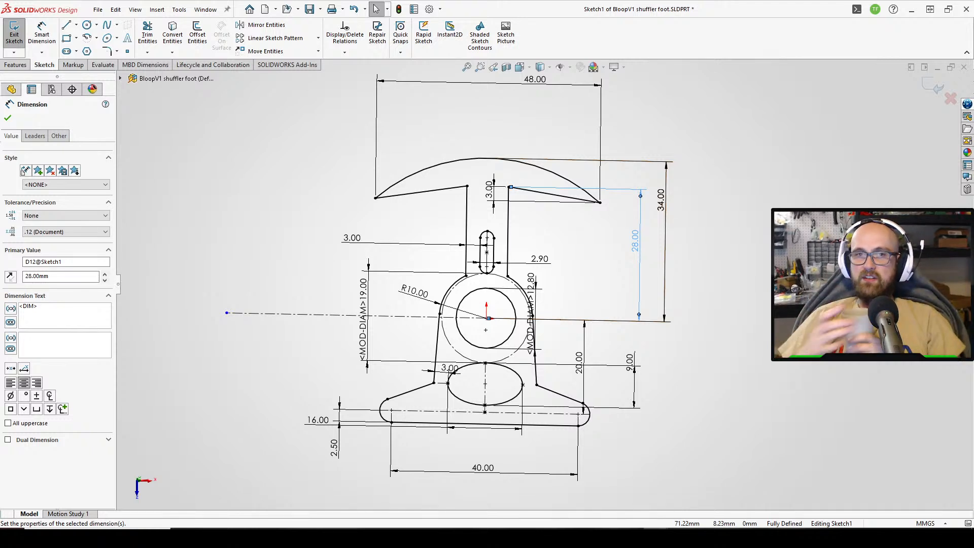
pyautogui.click(11, 118)
pyautogui.click(23, 36)
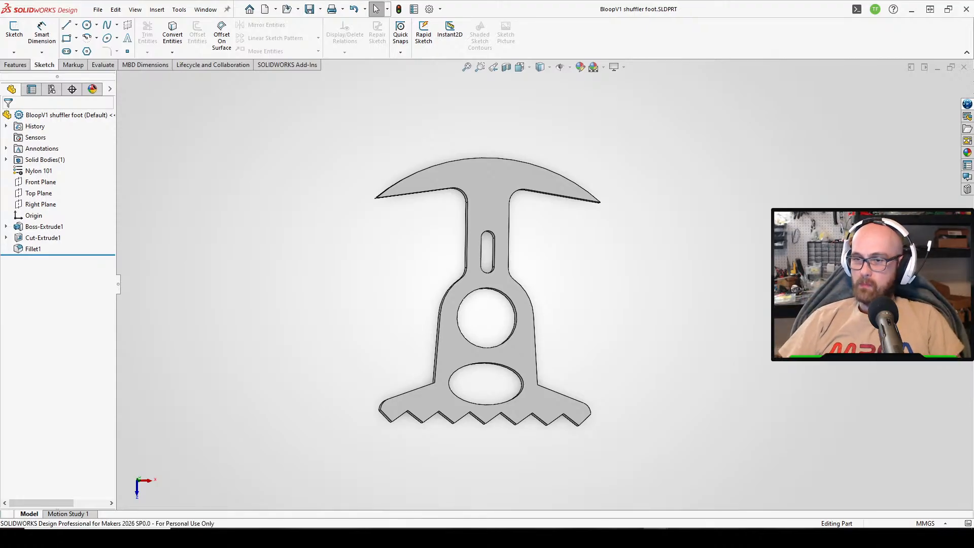
# Switch to the BloopV1 assembly and rebuild it, then switch to the Shuffler podV1 assembly and rebuild that.
pyautogui.moveTo(659, 536)
pyautogui.click(592, 509)
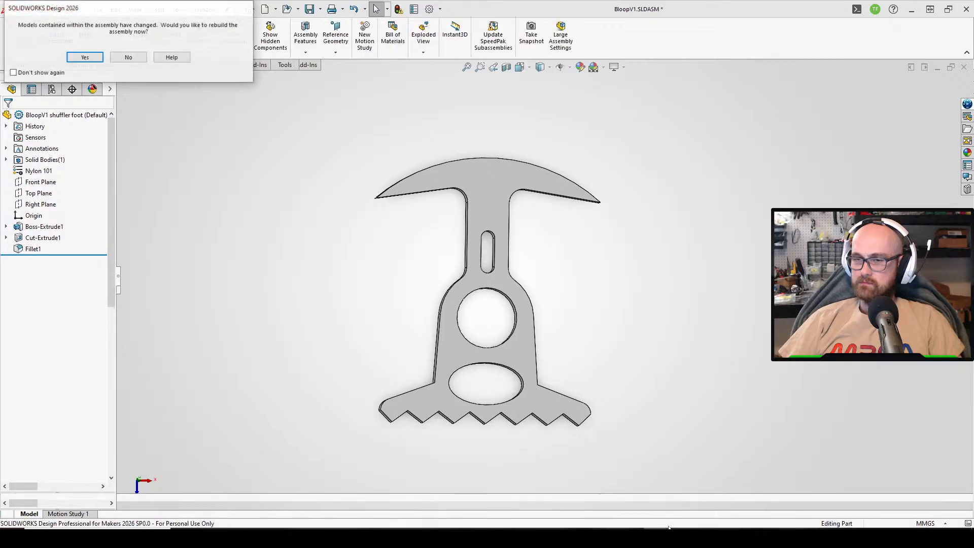
pyautogui.click(74, 58)
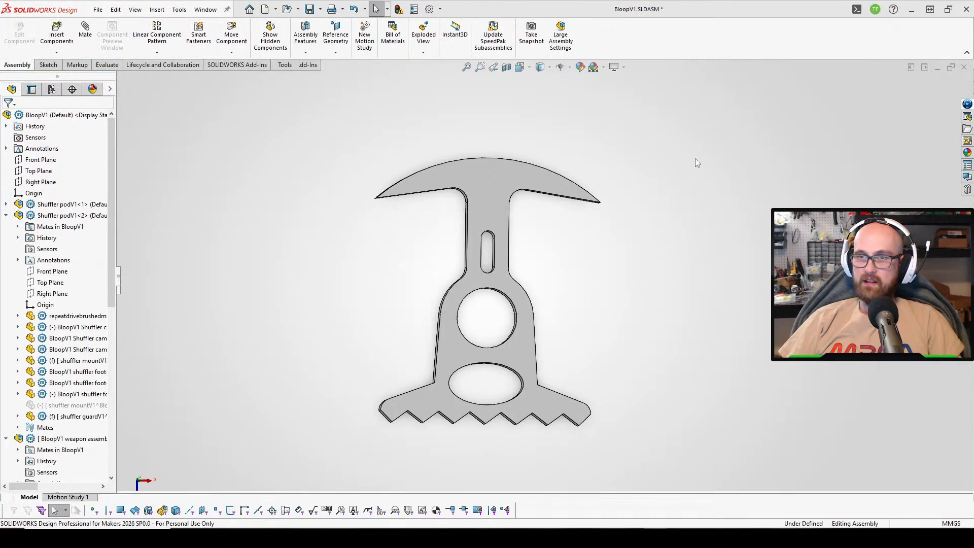
pyautogui.moveTo(658, 538)
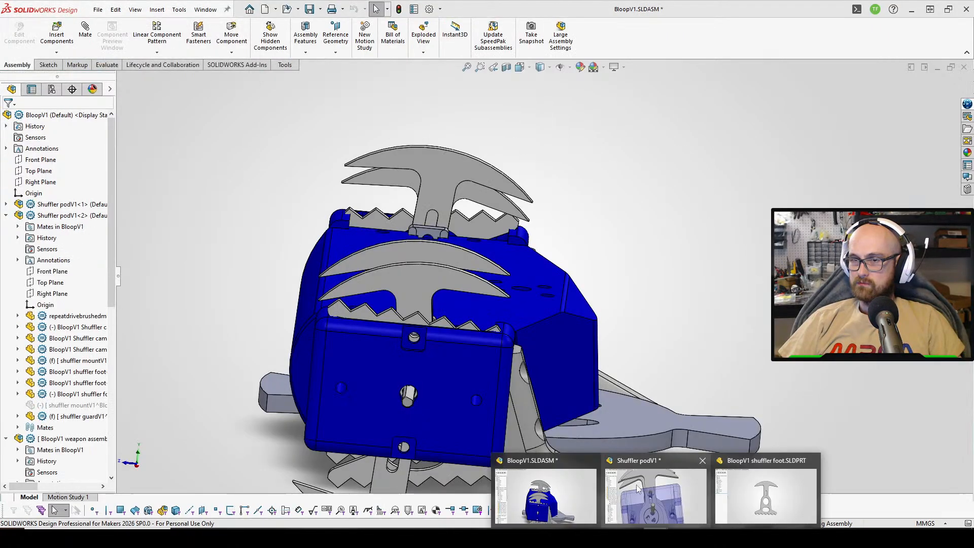
pyautogui.click(657, 499)
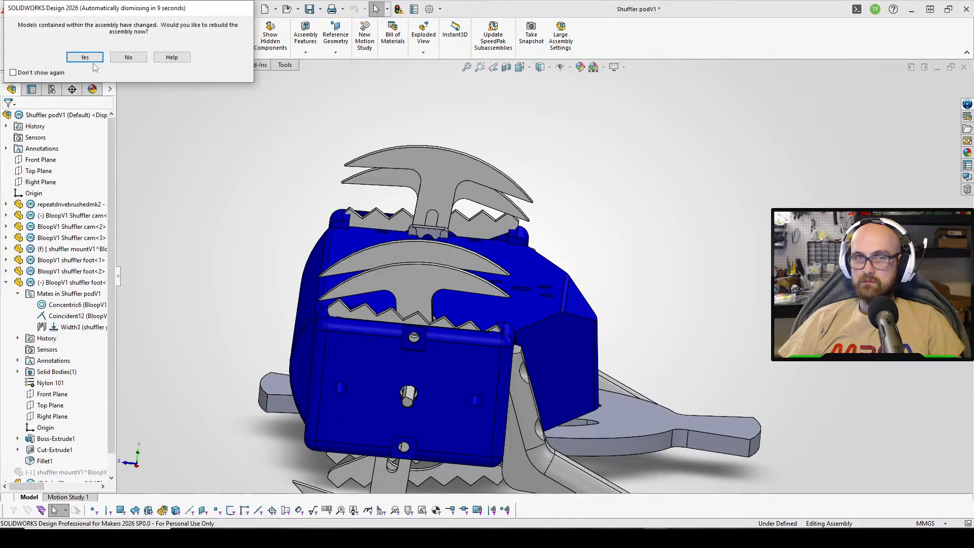
pyautogui.click(90, 58)
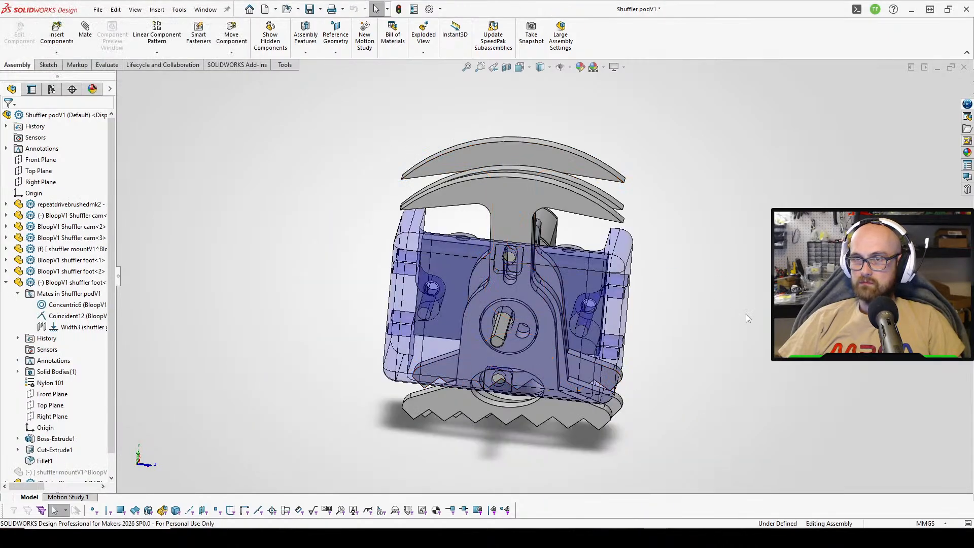
# Move the frontmost foot through its cam motion and examine the spacing between its curved head, toothed lower end and the guard.
pyautogui.moveTo(654, 256); pyautogui.dragTo(664, 210, button='middle')
pyautogui.moveTo(538, 176); pyautogui.dragTo(675, 299)
pyautogui.moveTo(672, 239); pyautogui.dragTo(664, 203)
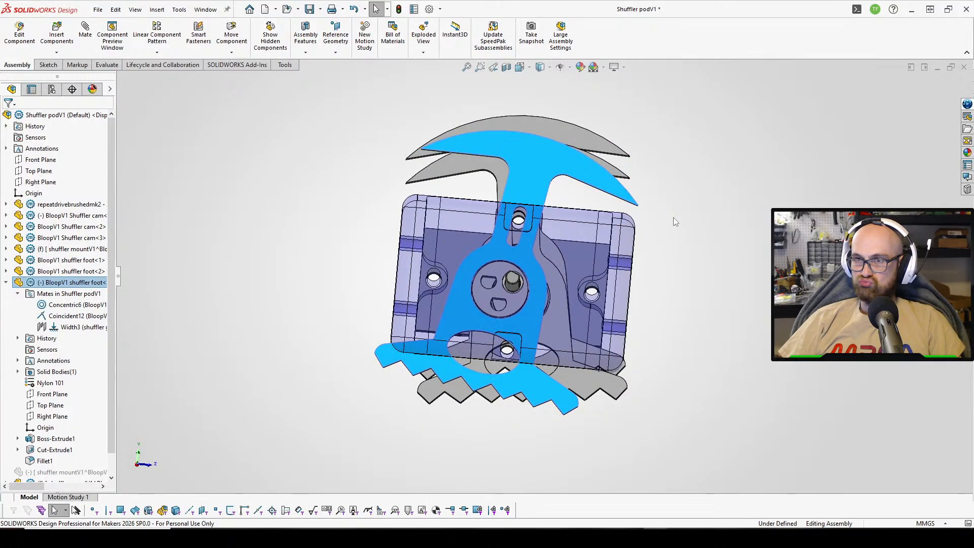
pyautogui.scroll(-4, 660, 172)
pyautogui.moveTo(545, 192); pyautogui.dragTo(267, 320)
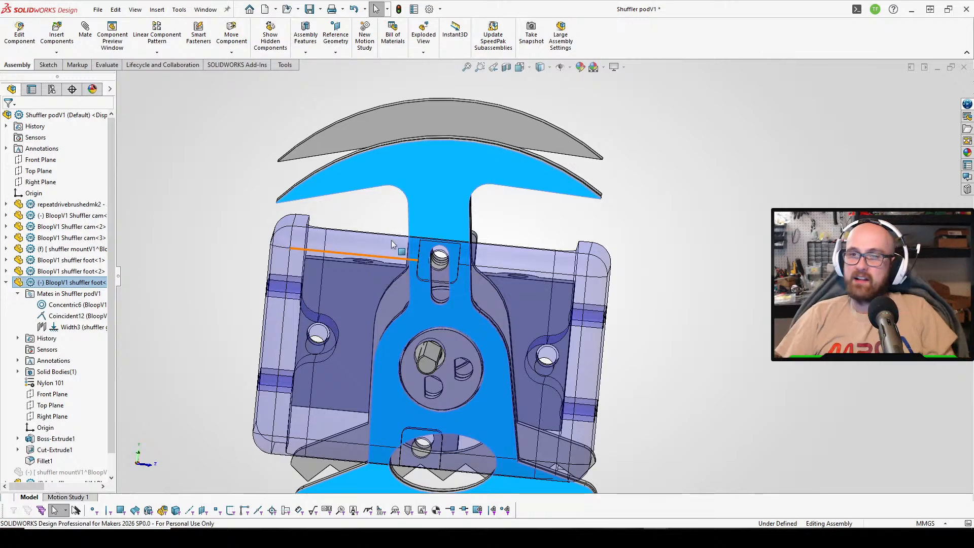
pyautogui.press('Escape')
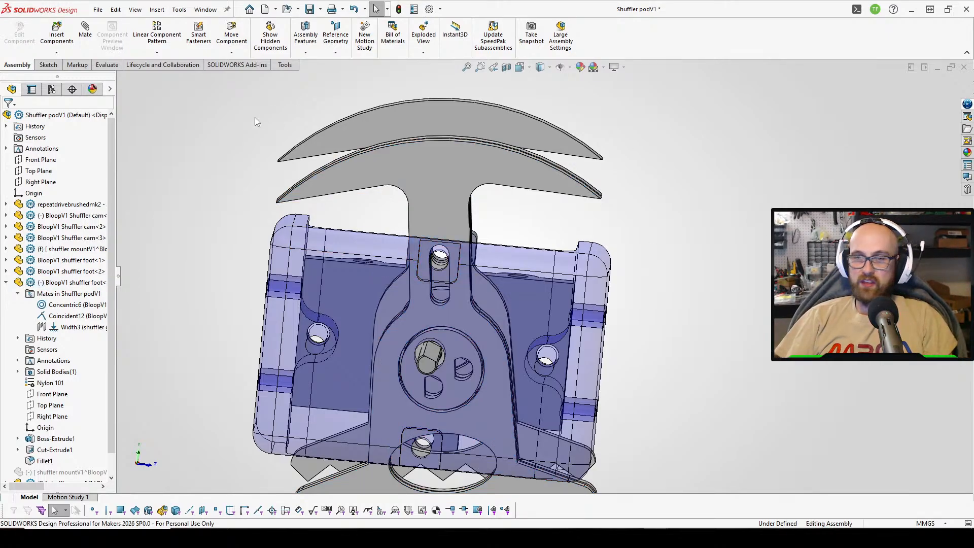
pyautogui.moveTo(325, 172); pyautogui.dragTo(811, 81)
pyautogui.moveTo(661, 284); pyautogui.dragTo(649, 168, button='middle')
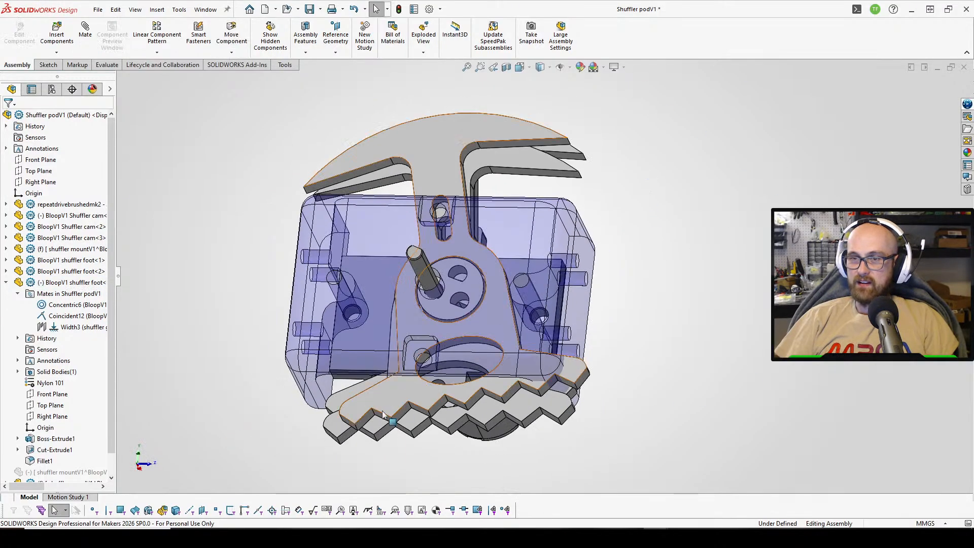
pyautogui.click(407, 378)
pyautogui.click(827, 368)
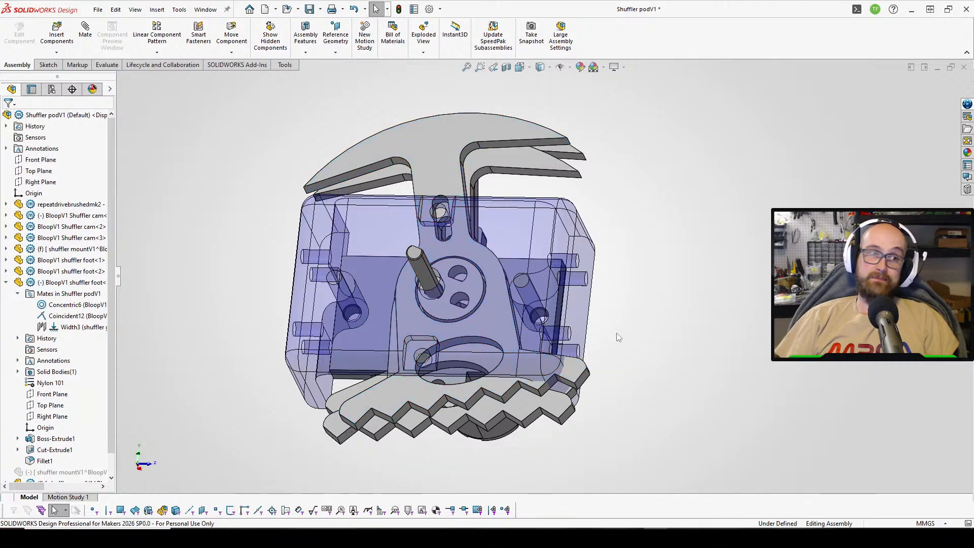
pyautogui.moveTo(412, 379); pyautogui.dragTo(746, 263)
pyautogui.click(746, 263)
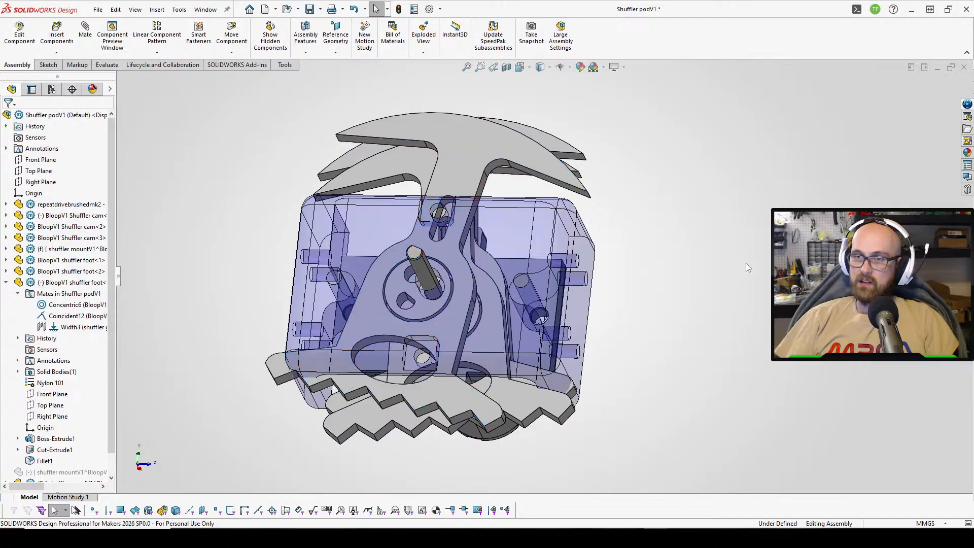
# Raise and tilt the frontmost foot and examine the clearance between its pointed upper tip and the guard's upper corner.
pyautogui.hotkey('ctrl', '1')
pyautogui.click(471, 140)
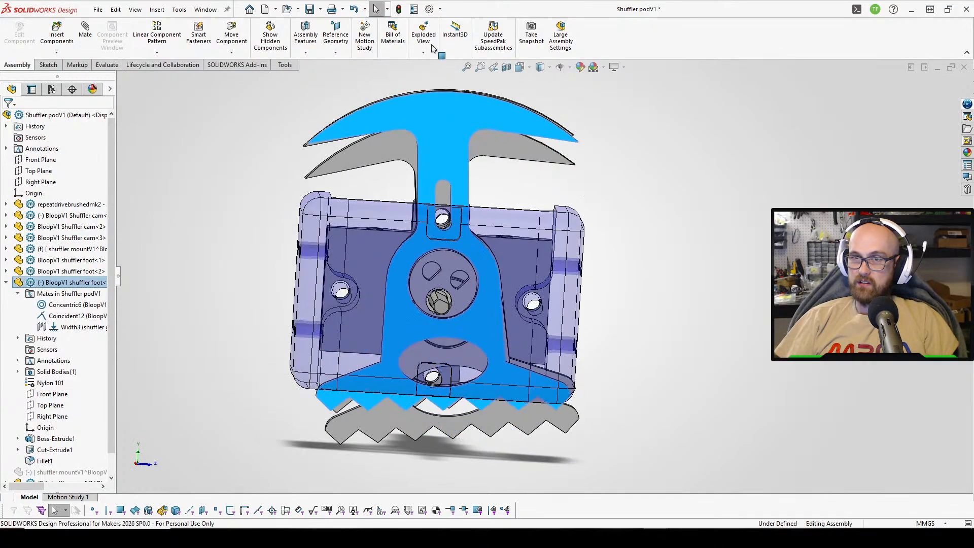
pyautogui.moveTo(432, 45); pyautogui.dragTo(391, 10)
pyautogui.scroll(2, 651, 312)
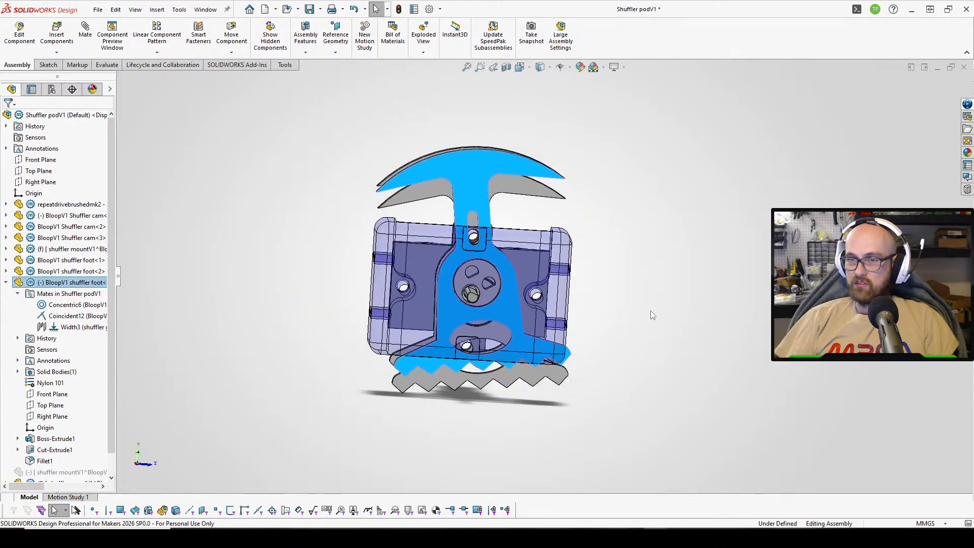
pyautogui.moveTo(652, 315); pyautogui.dragTo(556, 333, button='middle')
pyautogui.scroll(-4, 530, 355)
pyautogui.moveTo(350, 202); pyautogui.dragTo(407, 278, button='middle')
pyautogui.scroll(2, 408, 254)
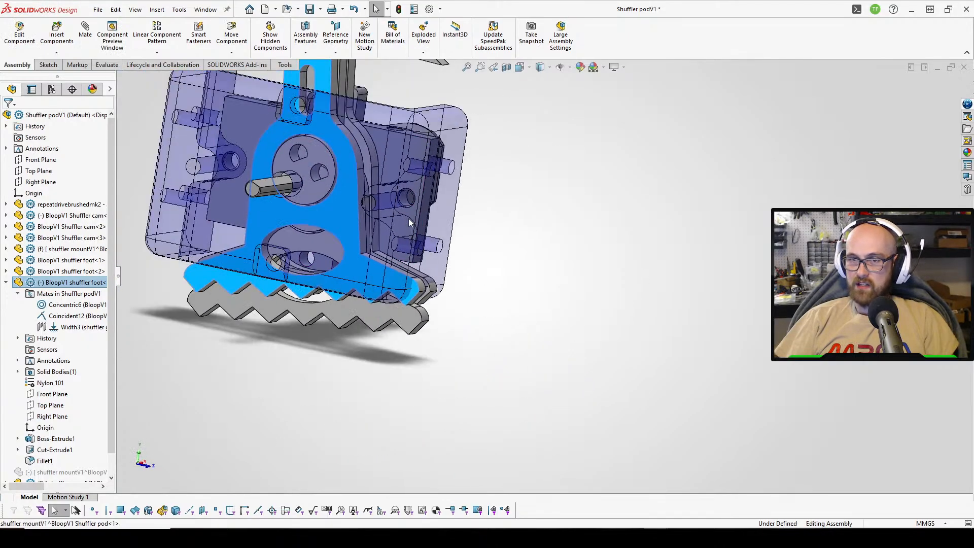
pyautogui.scroll(4, 409, 222)
pyautogui.scroll(-6, 456, 197)
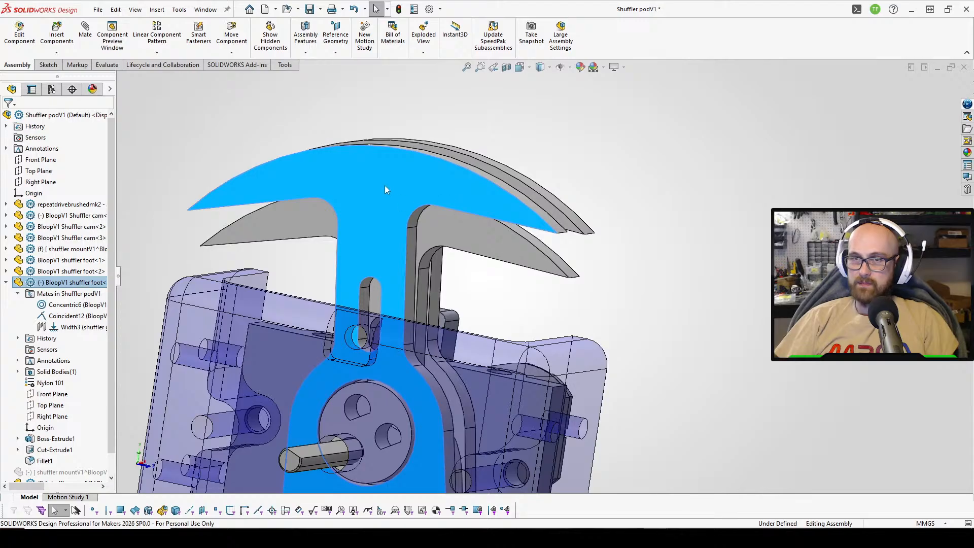
pyautogui.moveTo(385, 190); pyautogui.dragTo(559, 344)
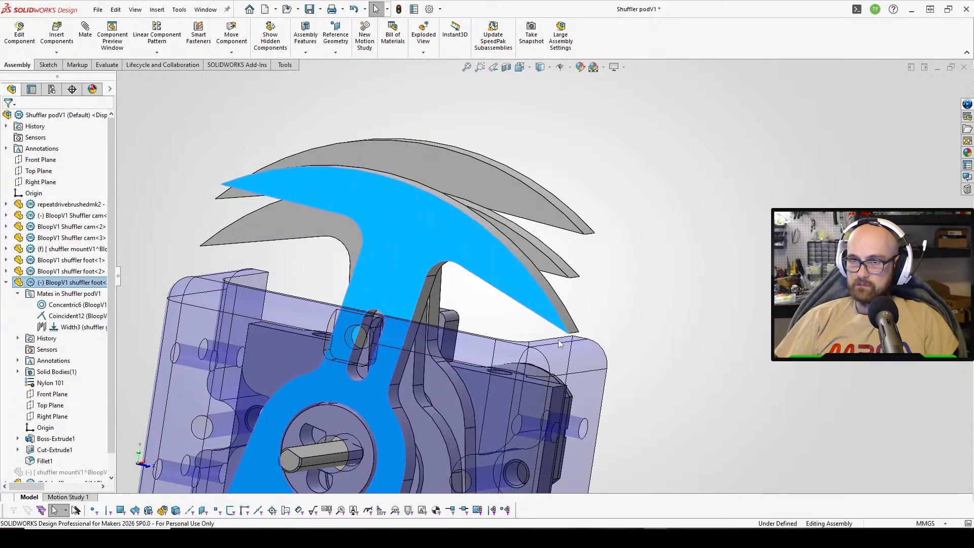
pyautogui.scroll(2, 588, 264)
pyautogui.moveTo(590, 260); pyautogui.dragTo(622, 248, button='middle')
pyautogui.click(708, 293)
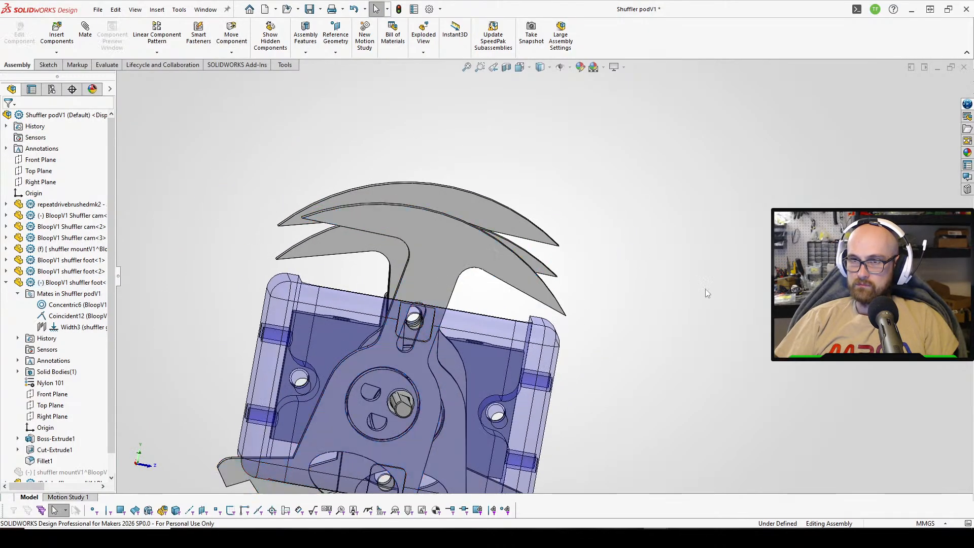
# Switch to the BloopV1 shuffler foot part and set the head's lower inner corner height to 26 mm in Boss-Extrude1's sketch.
pyautogui.click(655, 538)
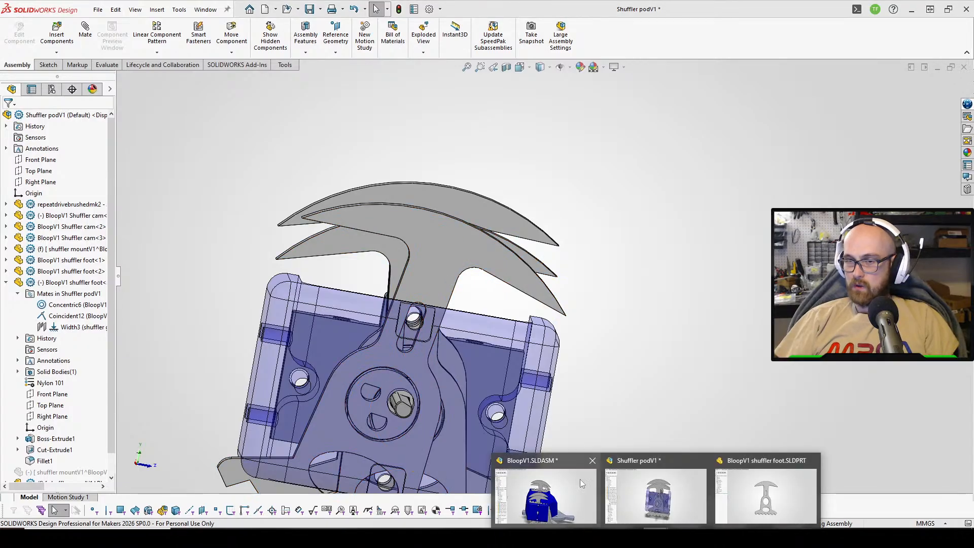
pyautogui.click(789, 481)
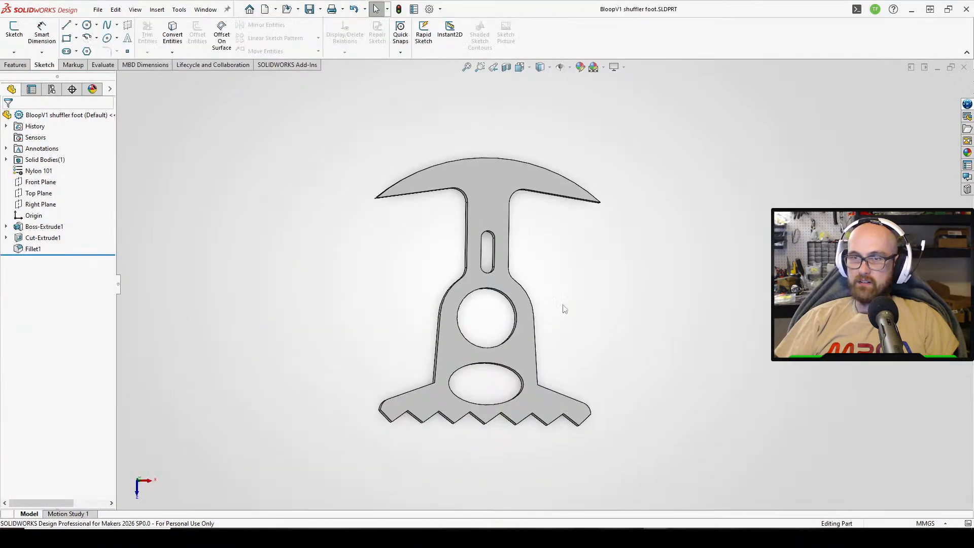
pyautogui.click(44, 226)
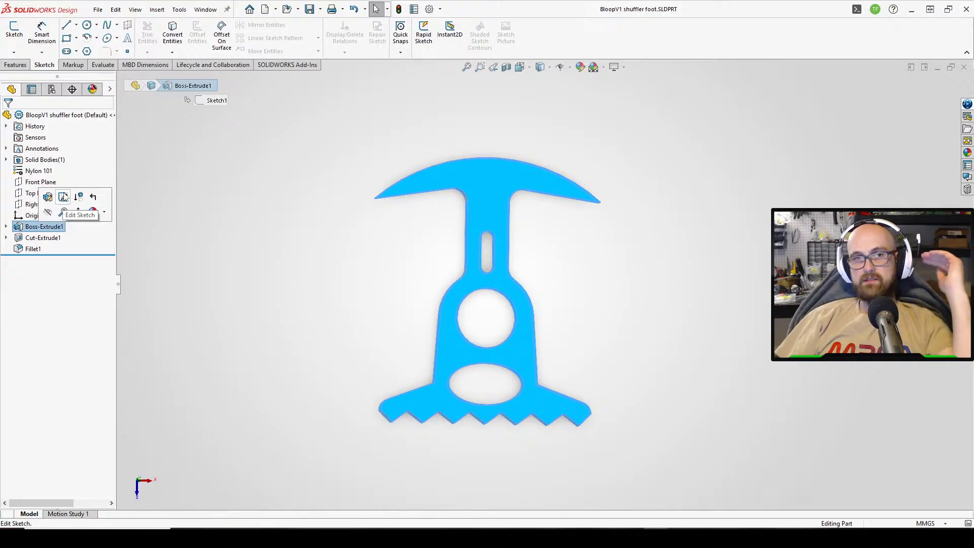
pyautogui.click(63, 196)
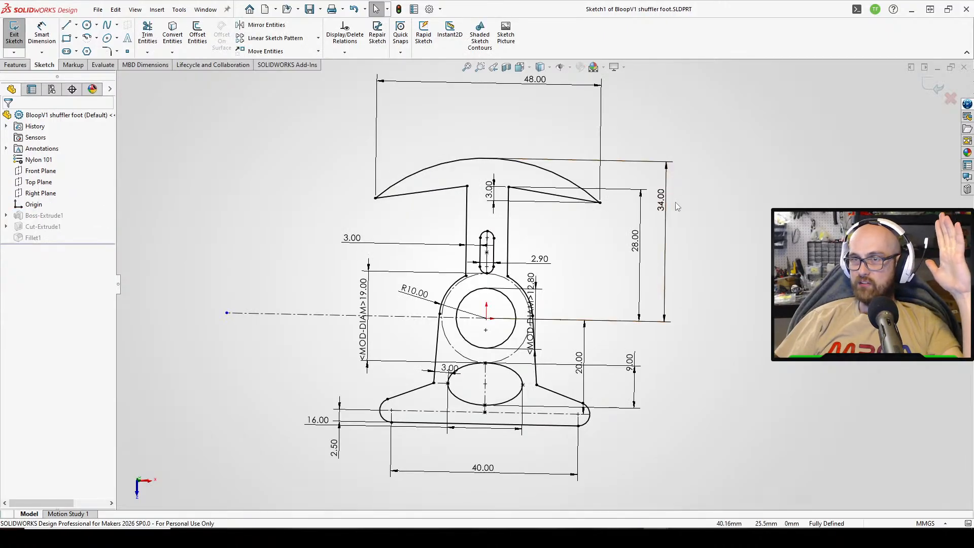
pyautogui.doubleClick(636, 241)
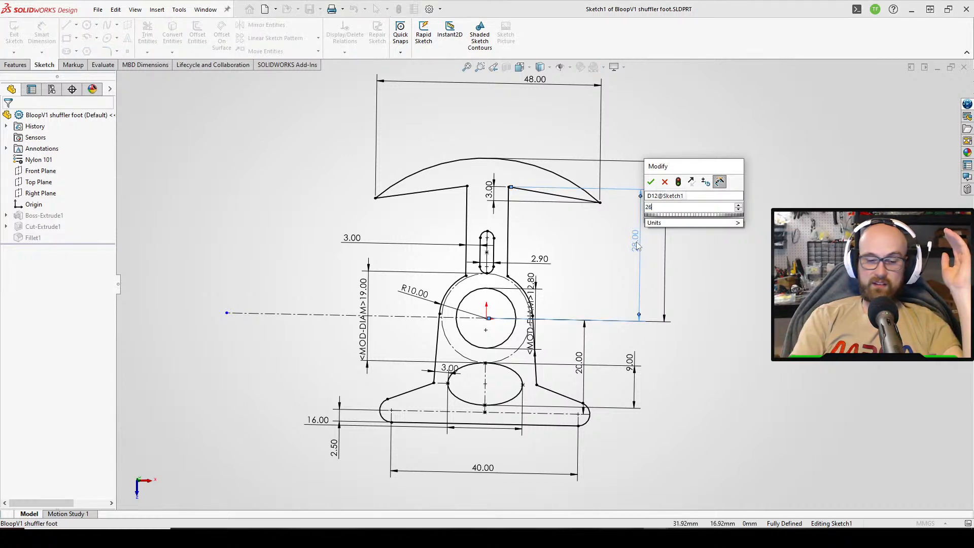
pyautogui.write('26')
pyautogui.press('Return')
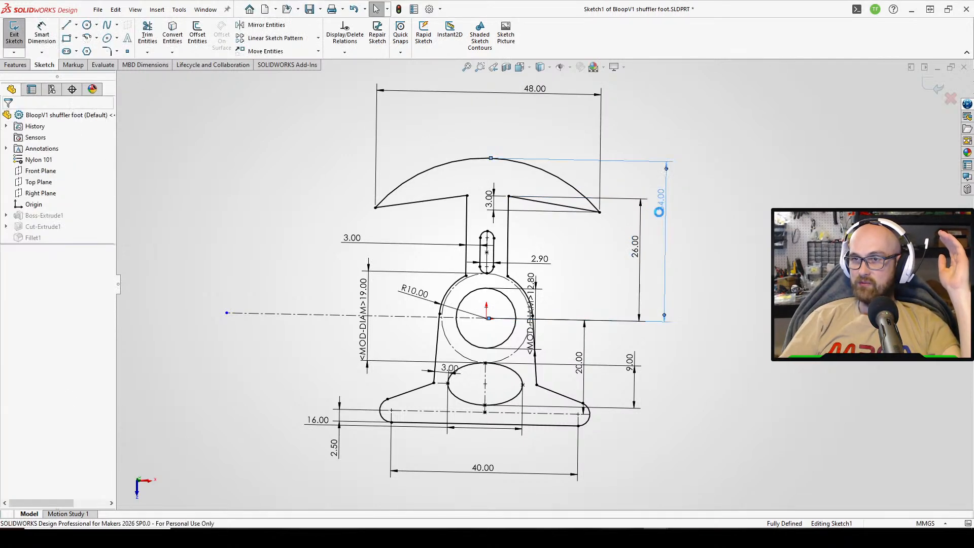
# Set the height of the curved top's peak above the origin to 32 mm and exit the sketch.
pyautogui.write('32')
pyautogui.press('Return')
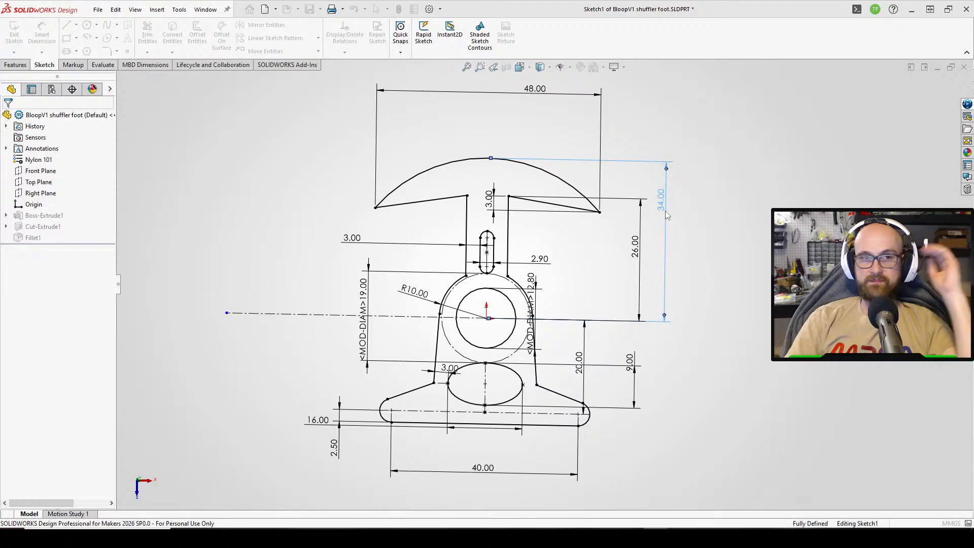
pyautogui.press('Escape')
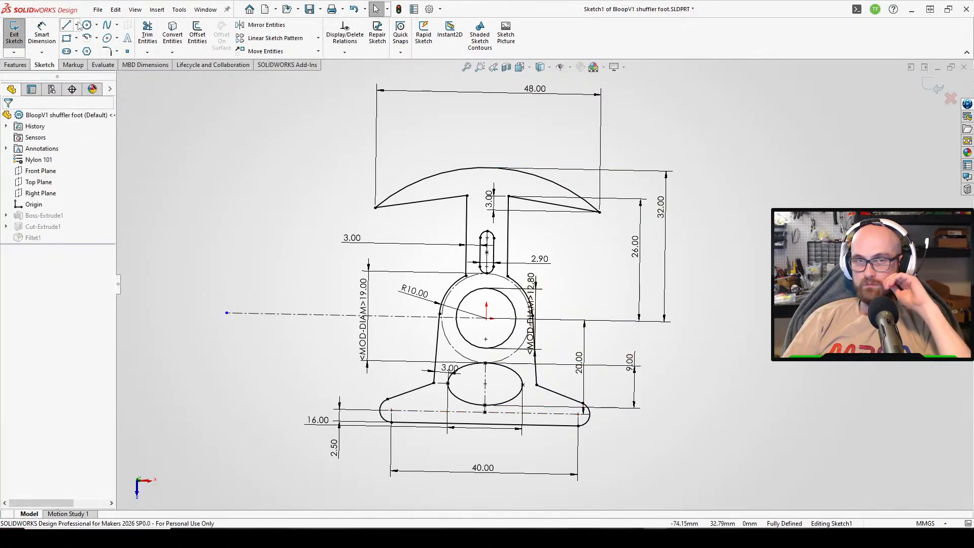
pyautogui.click(14, 31)
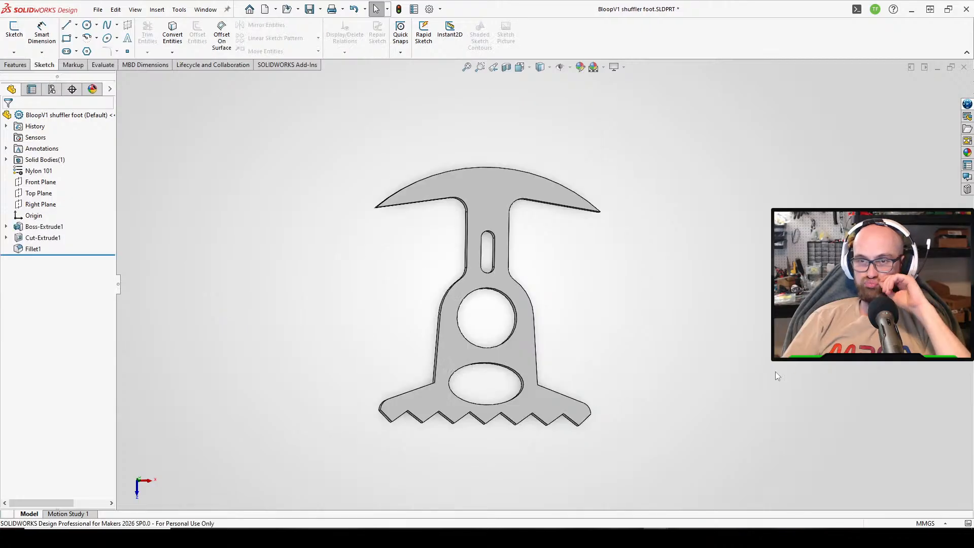
# Reopen Boss-Extrude1's sketch and set the distance from the origin to the toothed base's centreline to 22 mm.
pyautogui.click(51, 227)
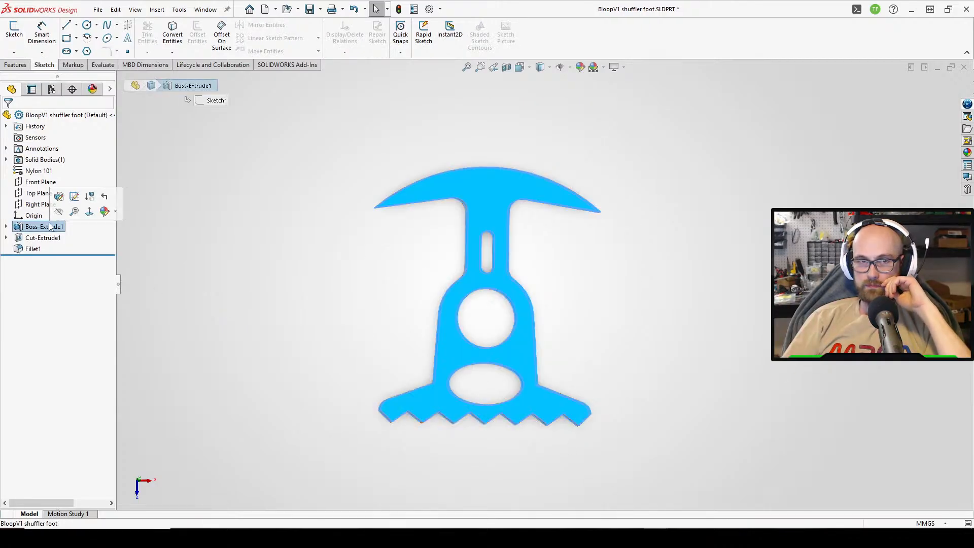
pyautogui.click(75, 197)
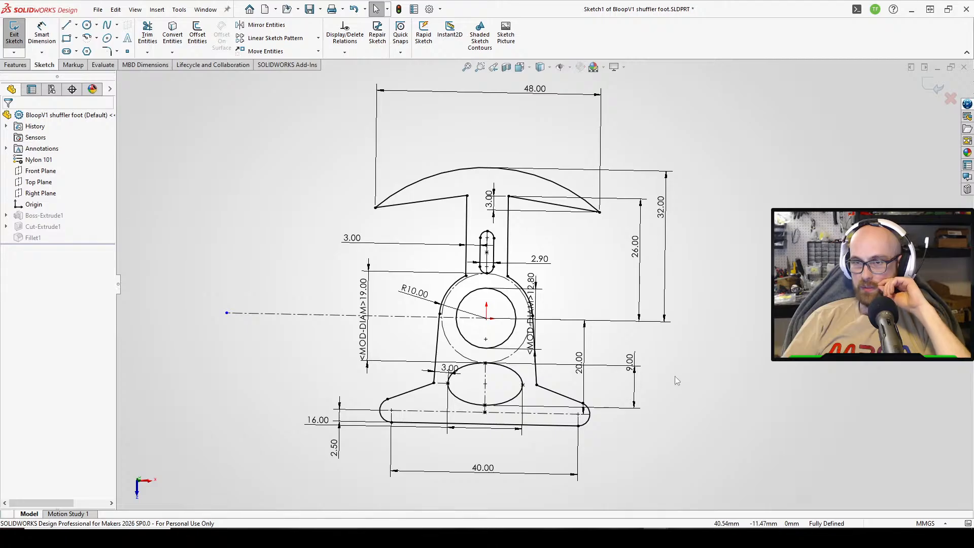
pyautogui.doubleClick(584, 374)
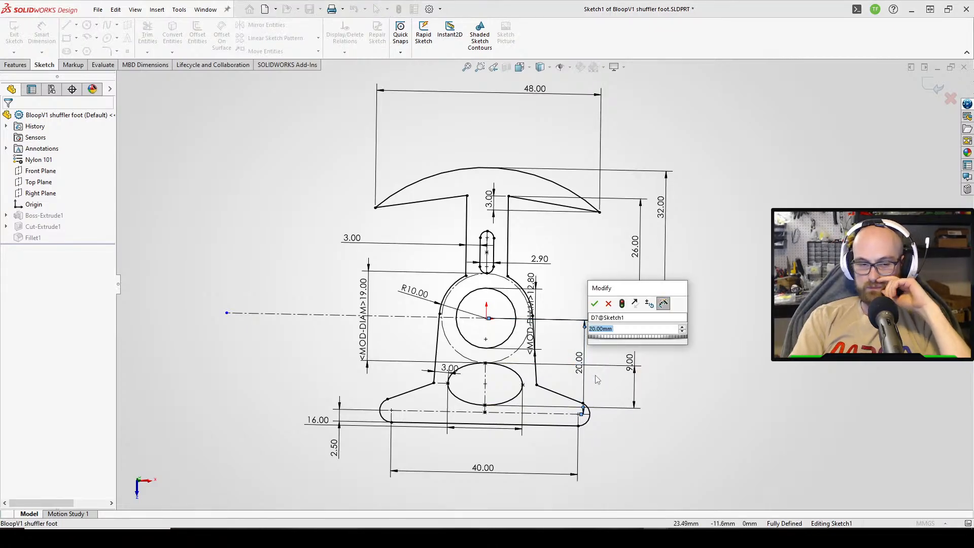
pyautogui.write('22')
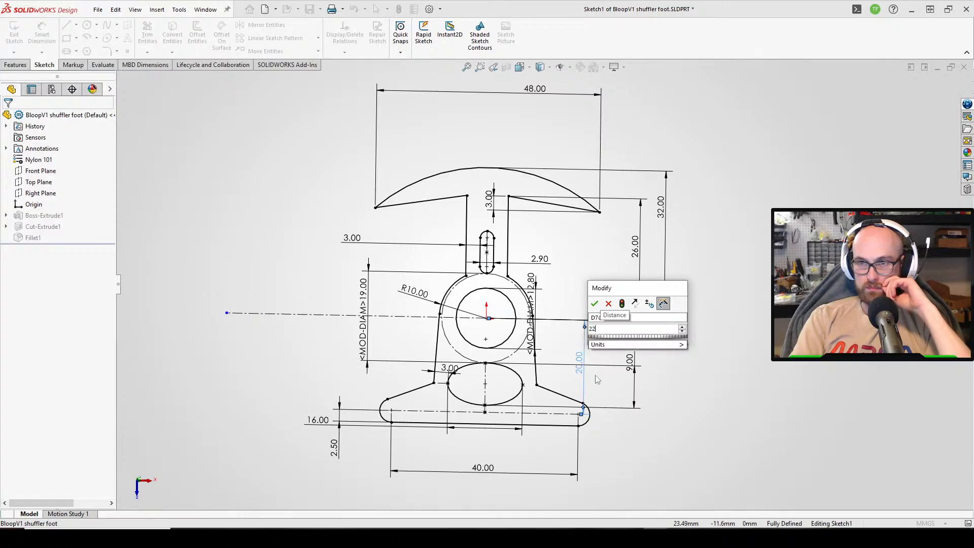
pyautogui.press('Return')
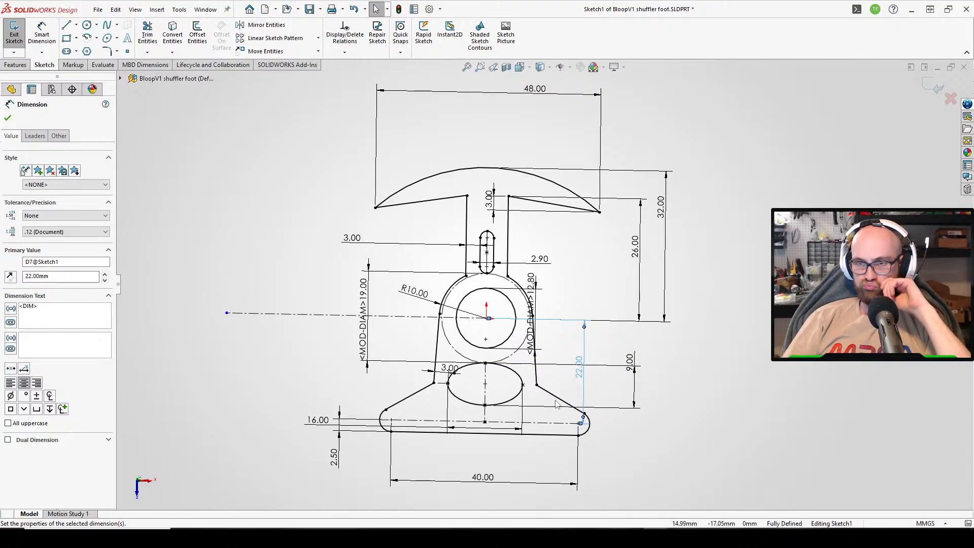
# Delete the short line tying the body's lower corner to the ellipse and move that corner closer to the base.
pyautogui.click(443, 386)
pyautogui.press('Escape')
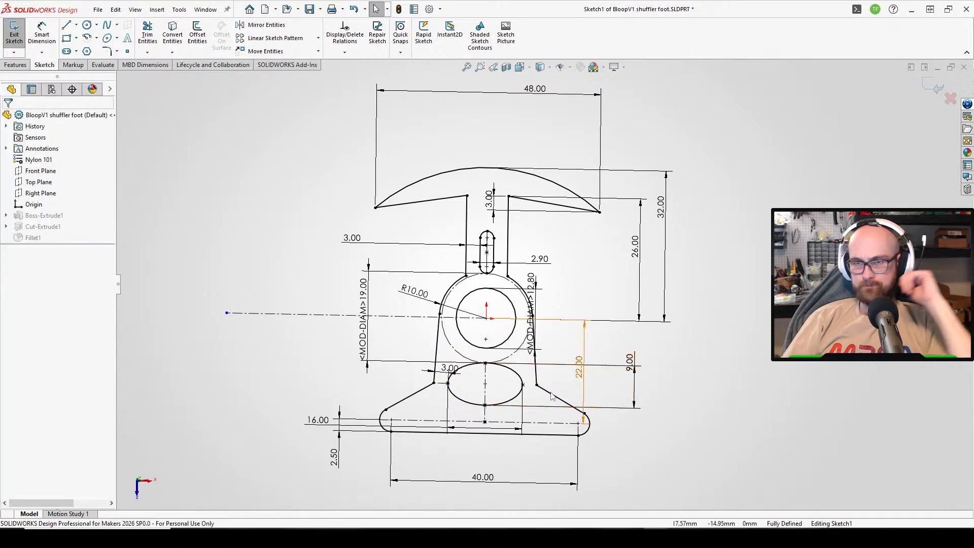
pyautogui.click(444, 384)
pyautogui.press('Delete')
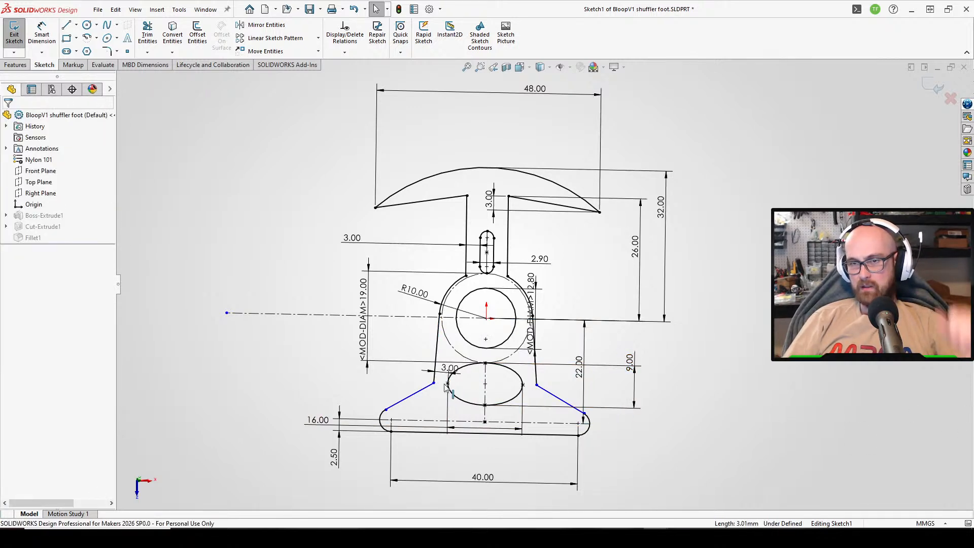
pyautogui.moveTo(433, 384); pyautogui.dragTo(430, 409)
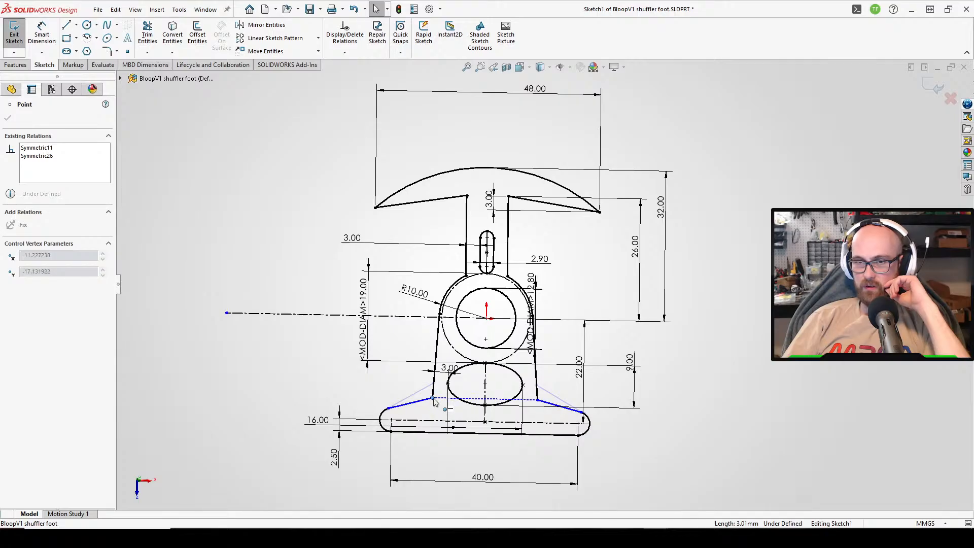
pyautogui.click(748, 387)
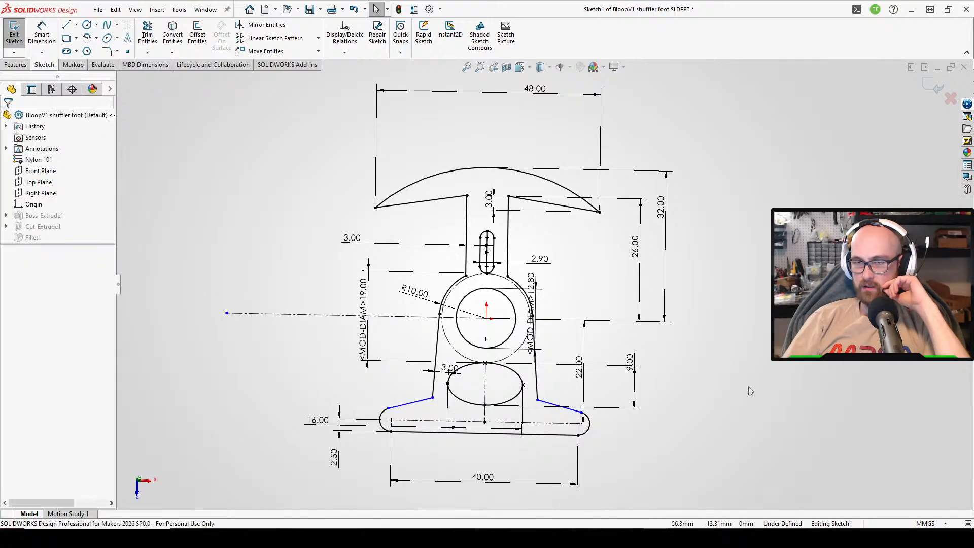
# Dimension the body's lower corner 4 mm above the base's centreline and exit the sketch.
pyautogui.click(433, 409)
pyautogui.click(432, 397)
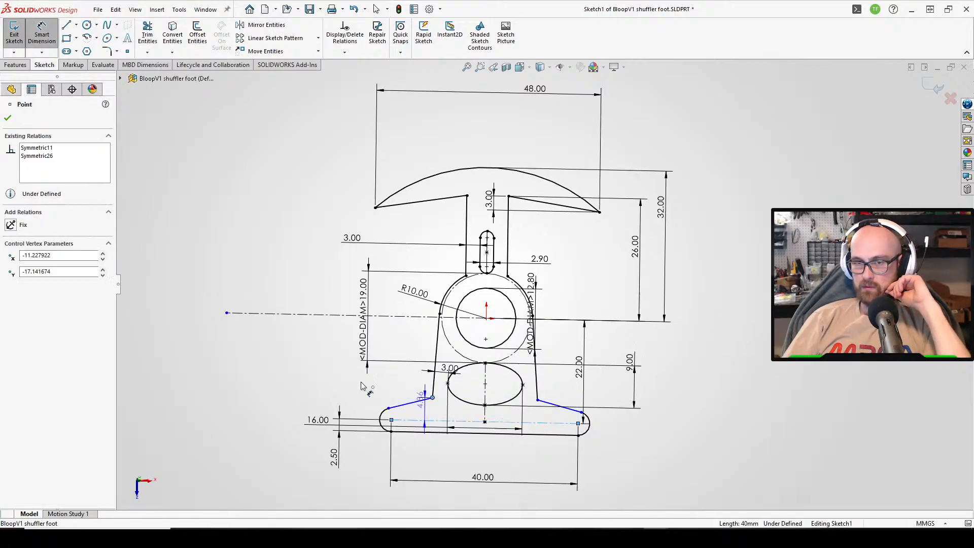
pyautogui.click(313, 391)
pyautogui.write('4.00mm')
pyautogui.press('Return')
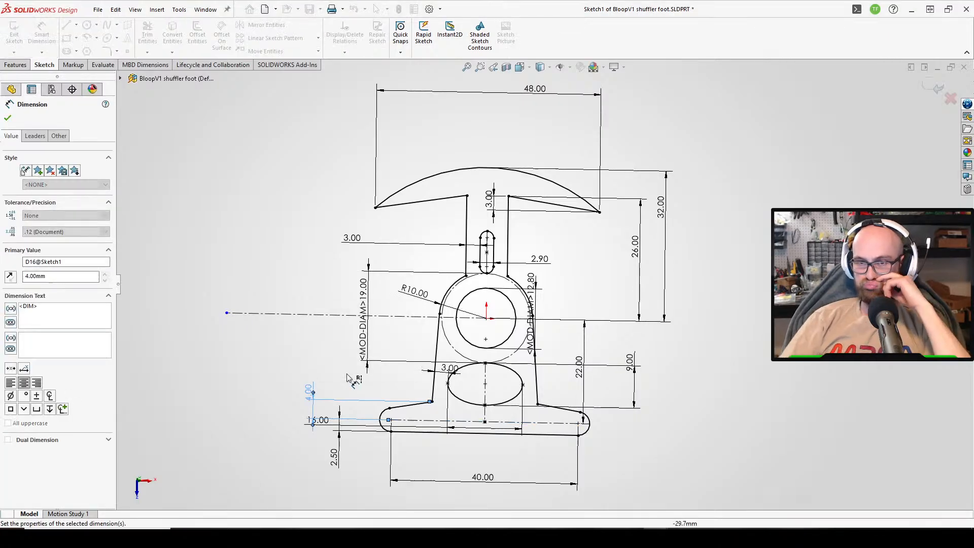
pyautogui.press('Escape')
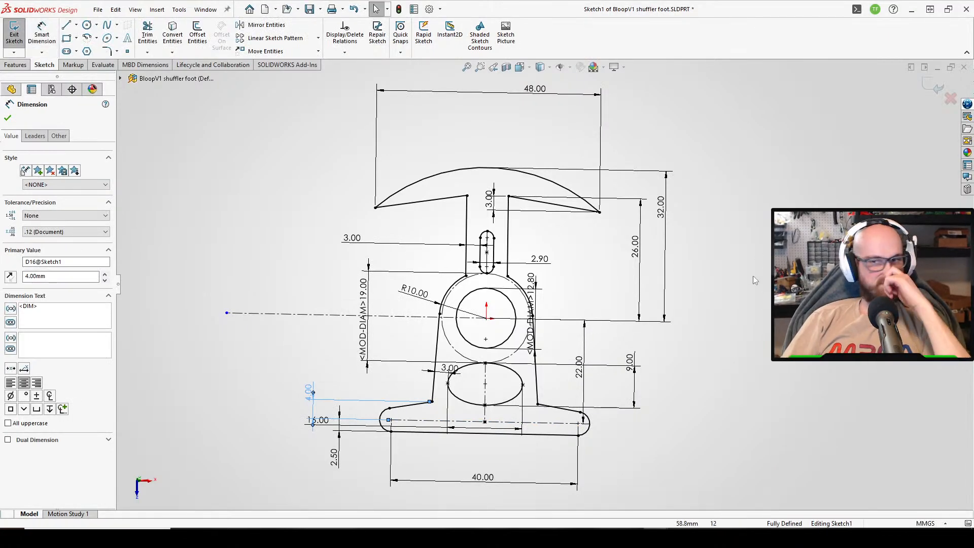
pyautogui.click(8, 117)
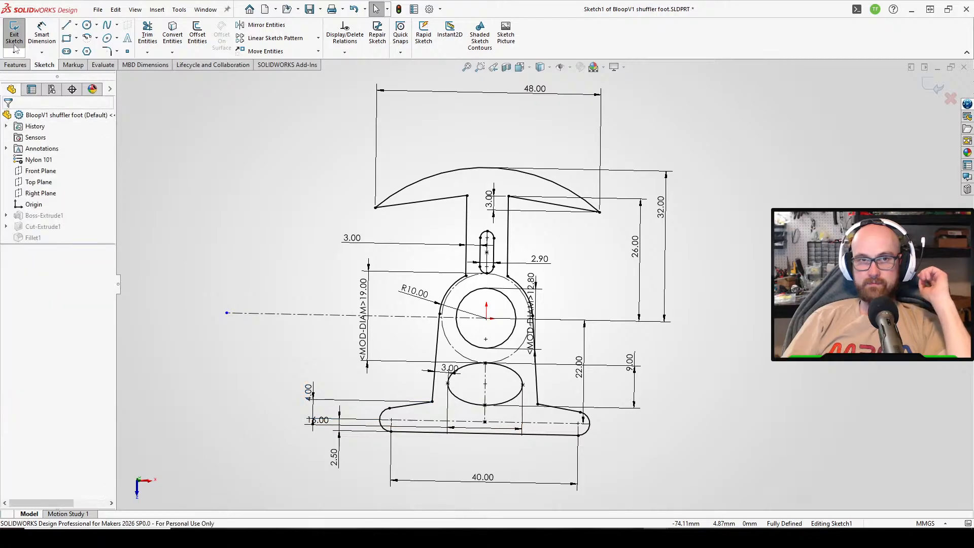
pyautogui.doubleClick(626, 202)
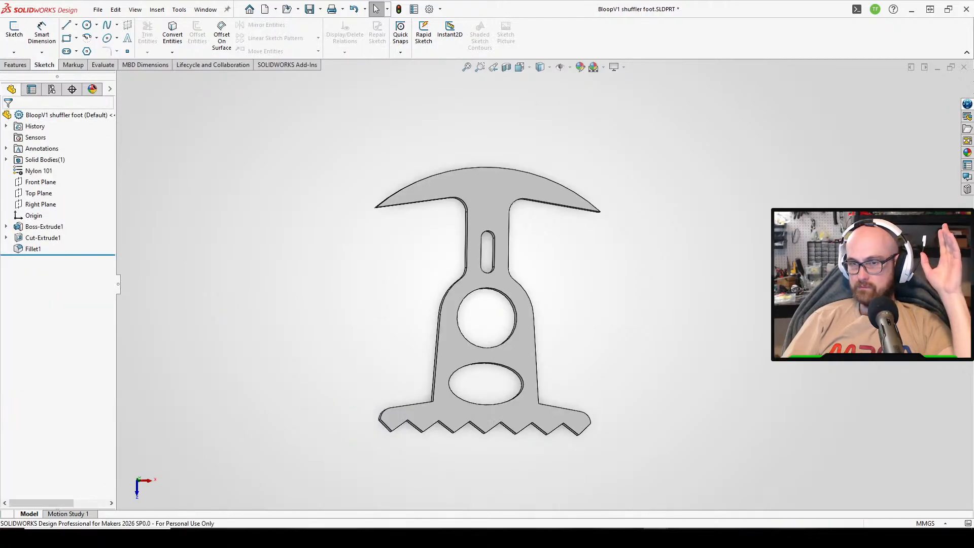
# Edit Fillet1 to include the two inner corner edges where the body meets the toothed base, with a 3 mm radius.
pyautogui.click(26, 249)
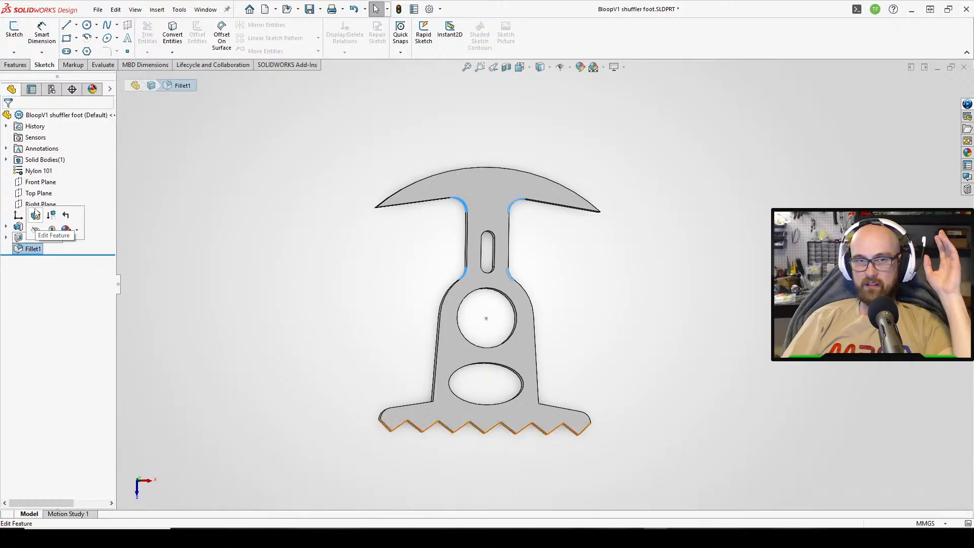
pyautogui.click(35, 205)
pyautogui.click(29, 249)
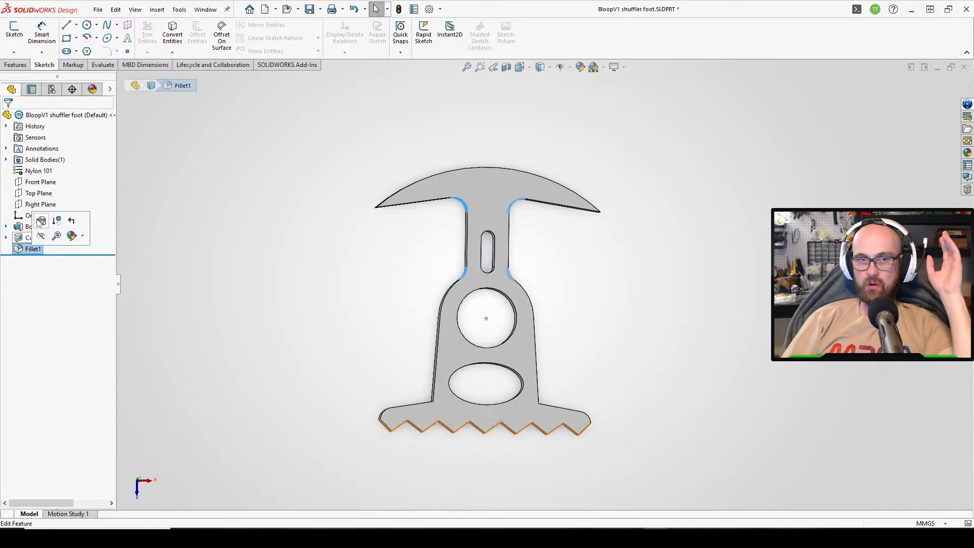
pyautogui.click(38, 221)
pyautogui.moveTo(355, 326); pyautogui.dragTo(393, 352, button='middle')
pyautogui.scroll(-3, 444, 416)
pyautogui.scroll(-3, 445, 406)
pyautogui.moveTo(458, 391); pyautogui.dragTo(680, 218, button='middle')
pyautogui.click(470, 346)
pyautogui.click(765, 262)
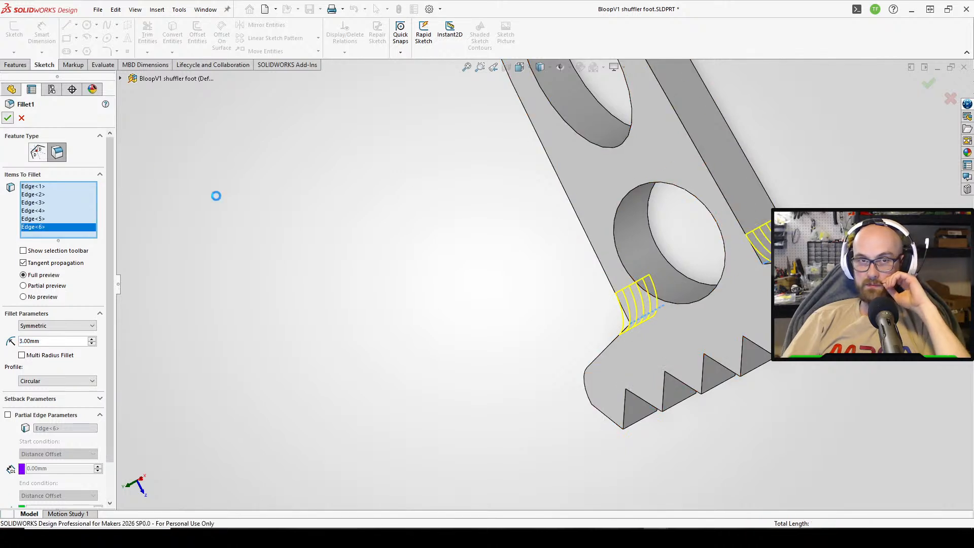
# Save the shuffler foot part and switch to the BloopV1 assembly, rebuilding it with the changed foot.
pyautogui.scroll(2, 365, 201)
pyautogui.moveTo(367, 200); pyautogui.dragTo(527, 85, button='middle')
pyautogui.moveTo(502, 163); pyautogui.dragTo(449, 185, button='middle')
pyautogui.scroll(3, 564, 184)
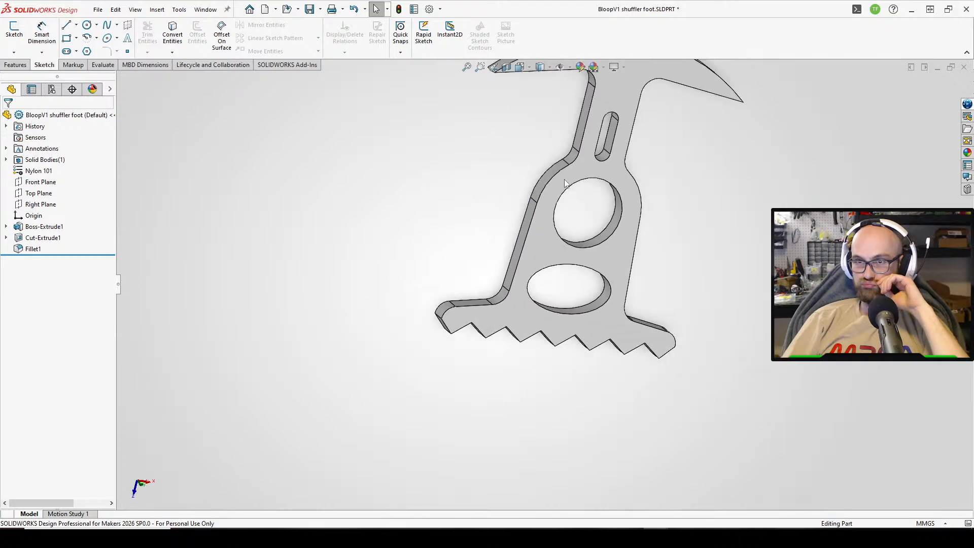
pyautogui.moveTo(564, 183); pyautogui.dragTo(543, 160, button='middle')
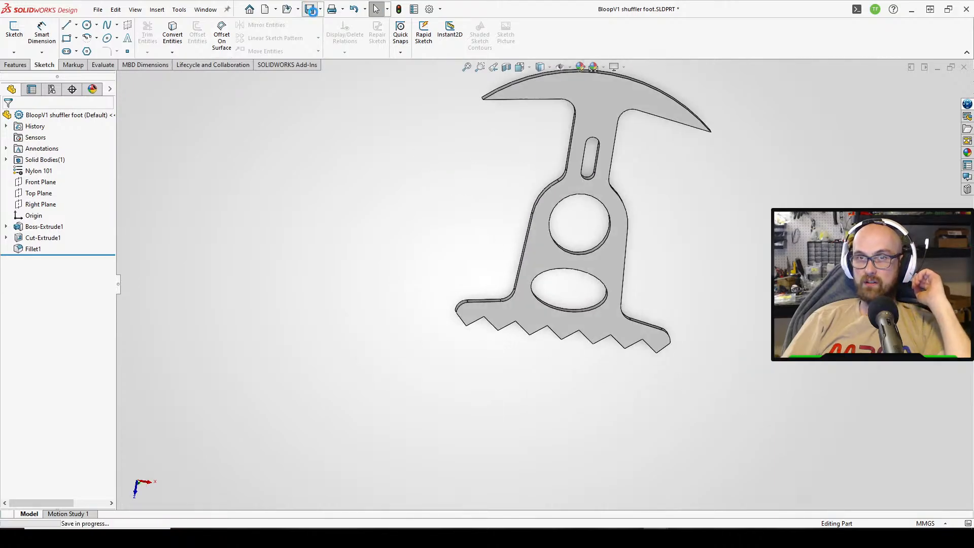
pyautogui.click(583, 497)
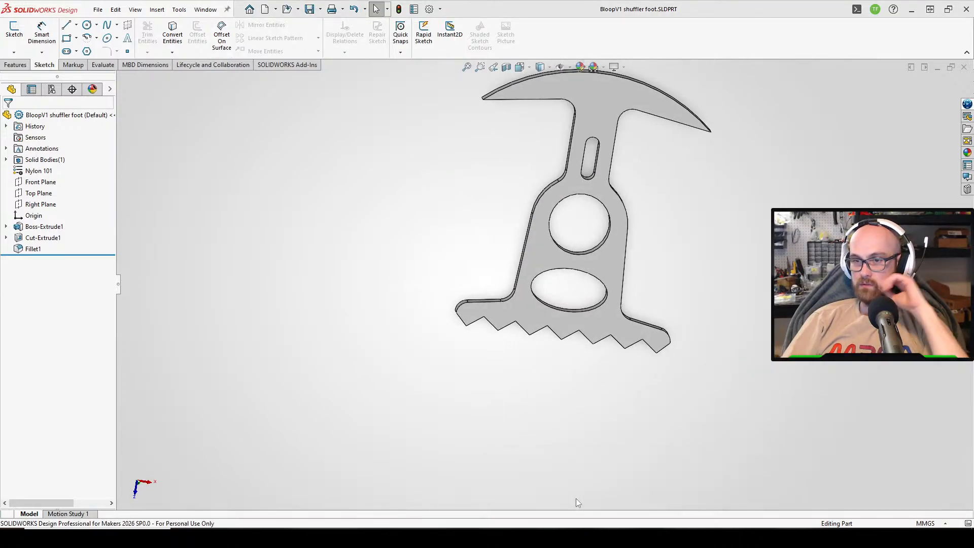
pyautogui.click(85, 57)
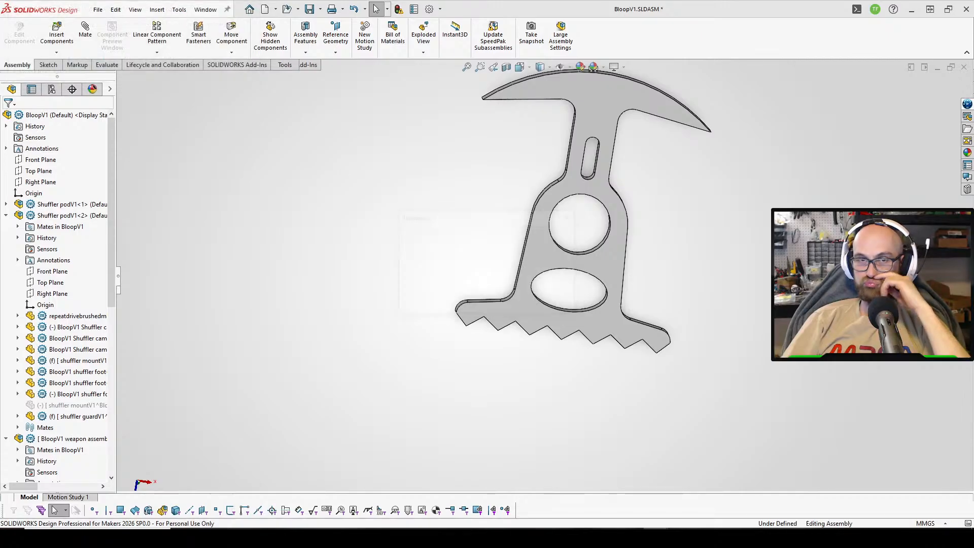
# Examine the updated feet in the full robot and try to move the outermost foot.
pyautogui.moveTo(482, 326); pyautogui.dragTo(481, 304, button='middle')
pyautogui.scroll(-4, 558, 353)
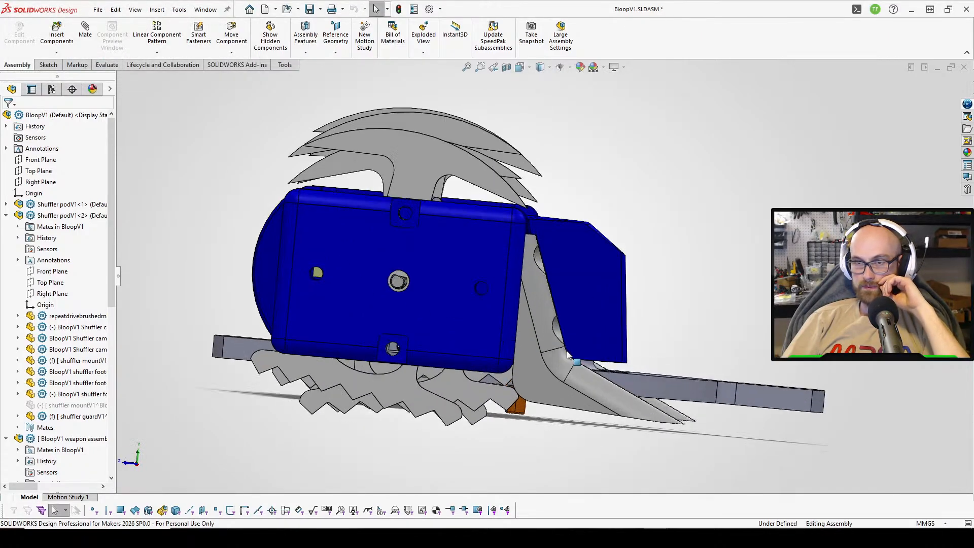
pyautogui.moveTo(568, 355); pyautogui.dragTo(553, 291, button='middle')
pyautogui.click(376, 326)
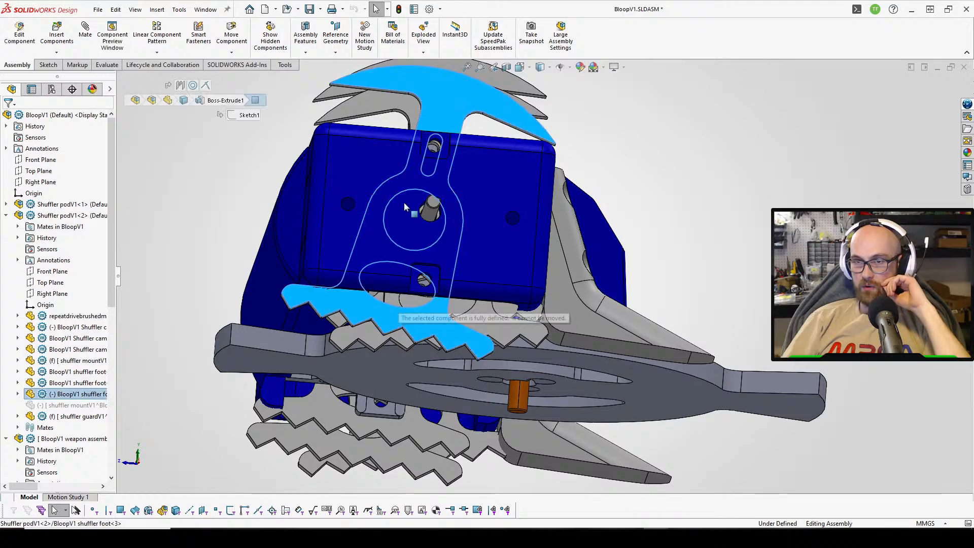
# Switch to the Shuffler podV1 assembly and rebuild it with the updated foot.
pyautogui.moveTo(656, 537)
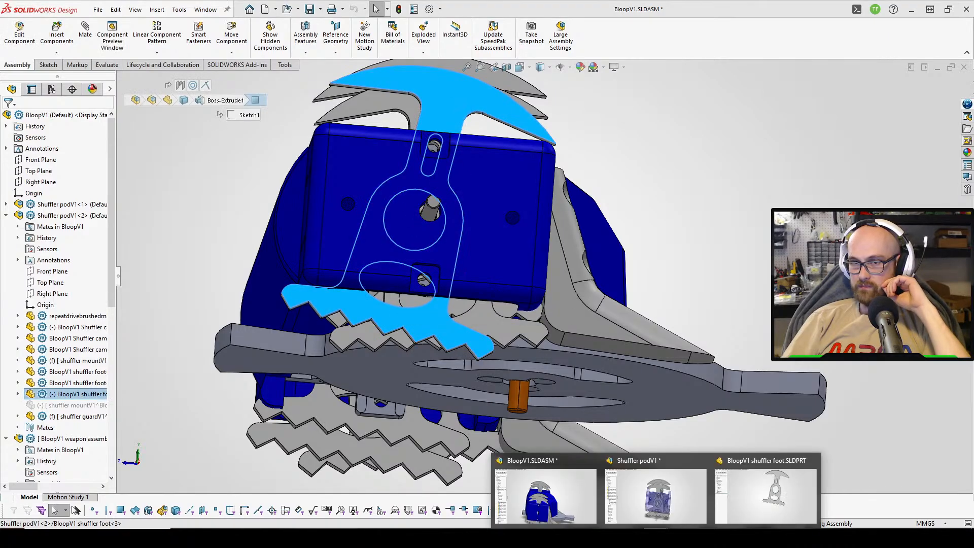
pyautogui.click(661, 494)
pyautogui.click(87, 58)
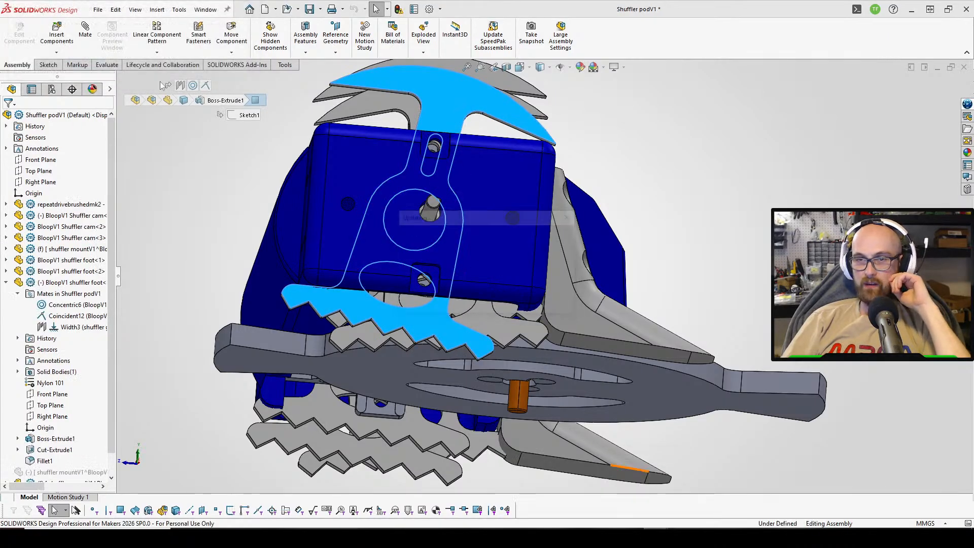
# Move the front foot around its cam and examine the clearance between its toothed base and the guard's lower edge.
pyautogui.scroll(3, 490, 395)
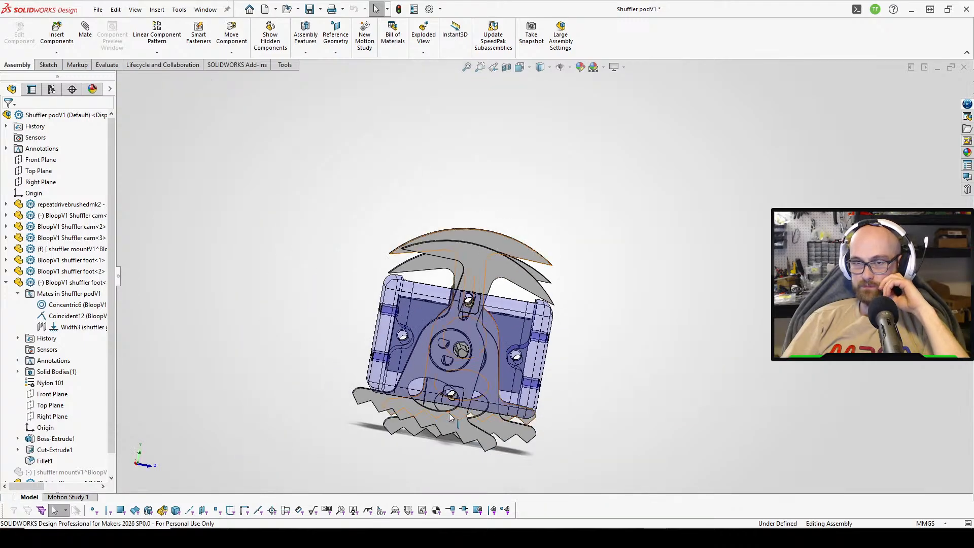
pyautogui.moveTo(449, 416); pyautogui.dragTo(571, 398)
pyautogui.scroll(2, 528, 426)
pyautogui.scroll(-8, 536, 263)
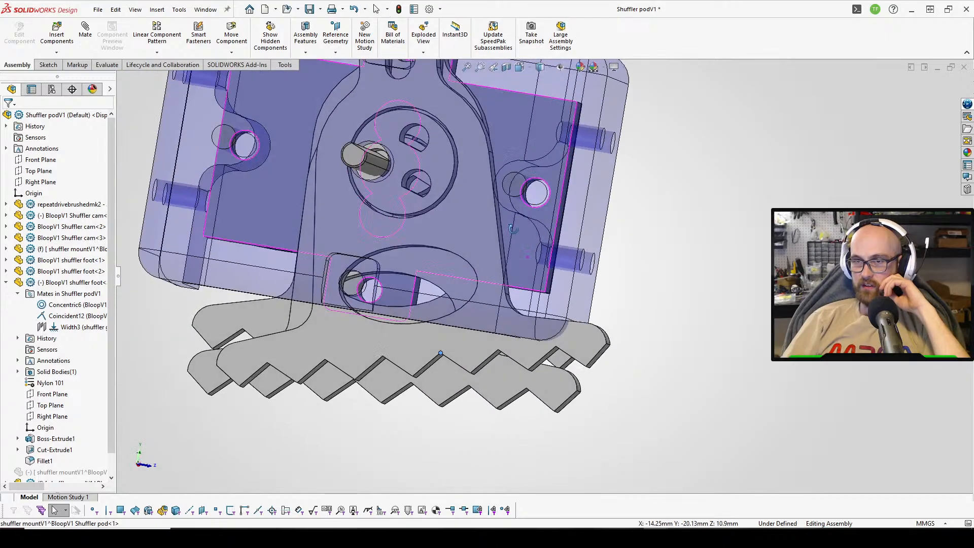
pyautogui.moveTo(513, 229); pyautogui.dragTo(508, 217, button='middle')
pyautogui.moveTo(479, 340); pyautogui.dragTo(477, 307)
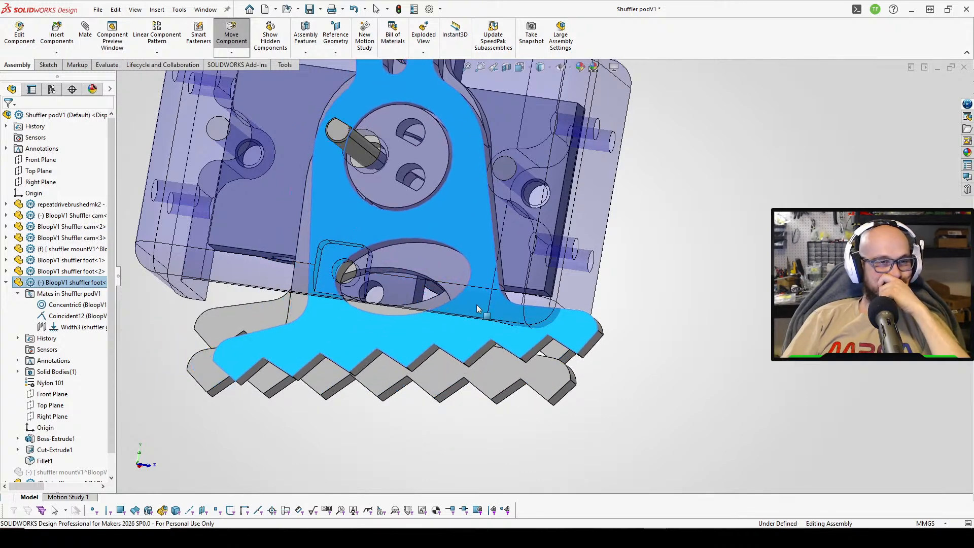
pyautogui.moveTo(491, 282); pyautogui.dragTo(534, 129)
# Move the front foot in the Left view and examine how its curved head and toothed base clear the guard.
pyautogui.scroll(4, 535, 130)
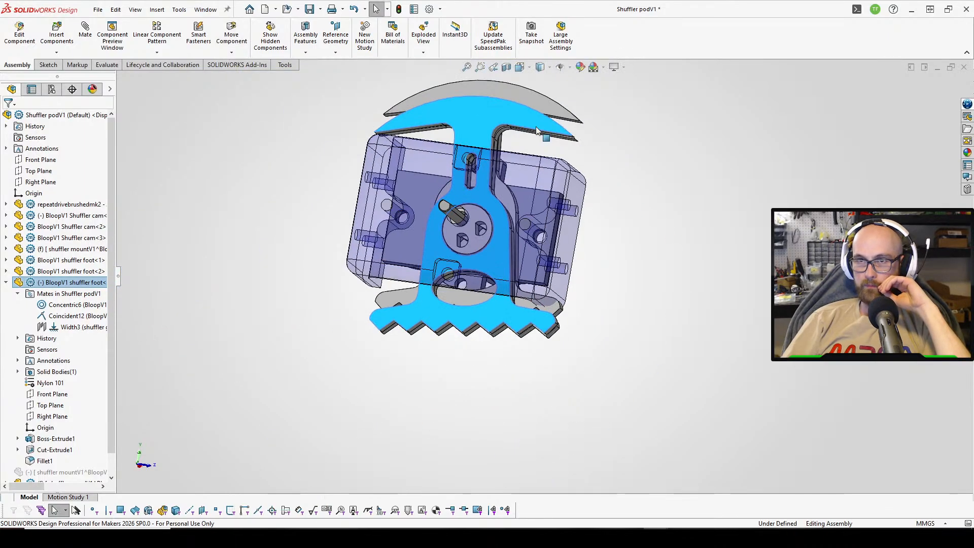
pyautogui.moveTo(541, 131); pyautogui.dragTo(479, 158, button='middle')
pyautogui.scroll(-4, 550, 158)
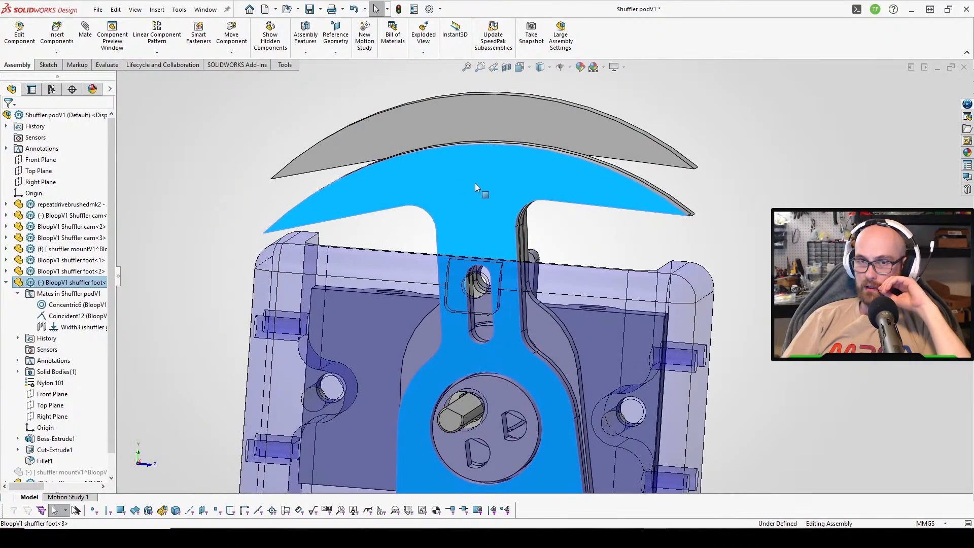
pyautogui.click(519, 66)
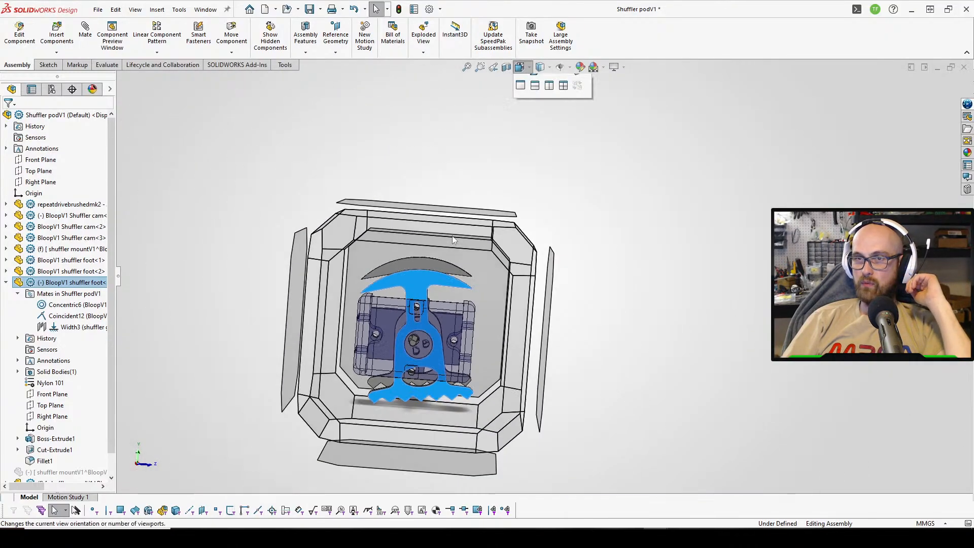
pyautogui.click(451, 241)
pyautogui.click(519, 68)
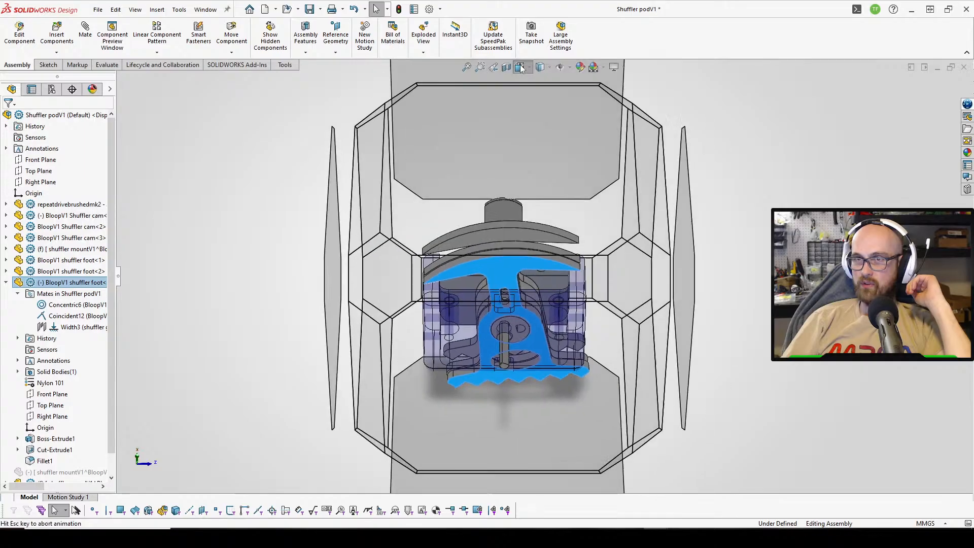
pyautogui.click(421, 409)
pyautogui.moveTo(555, 165); pyautogui.dragTo(387, 9)
pyautogui.click(376, 10)
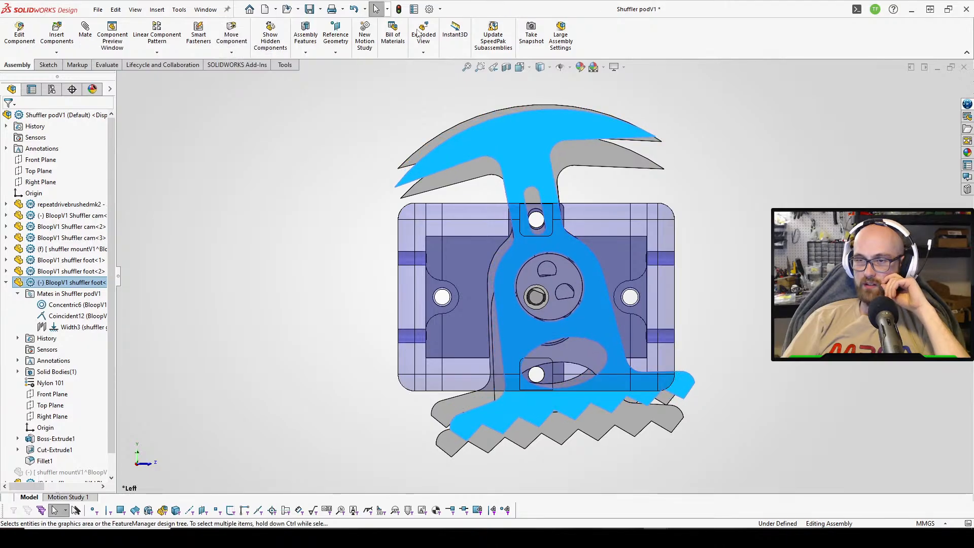
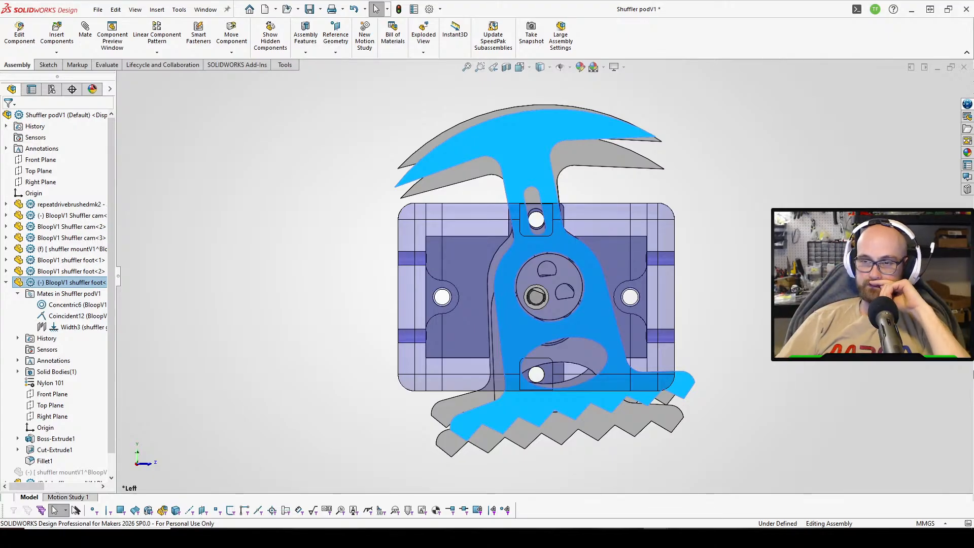
pyautogui.click(745, 281)
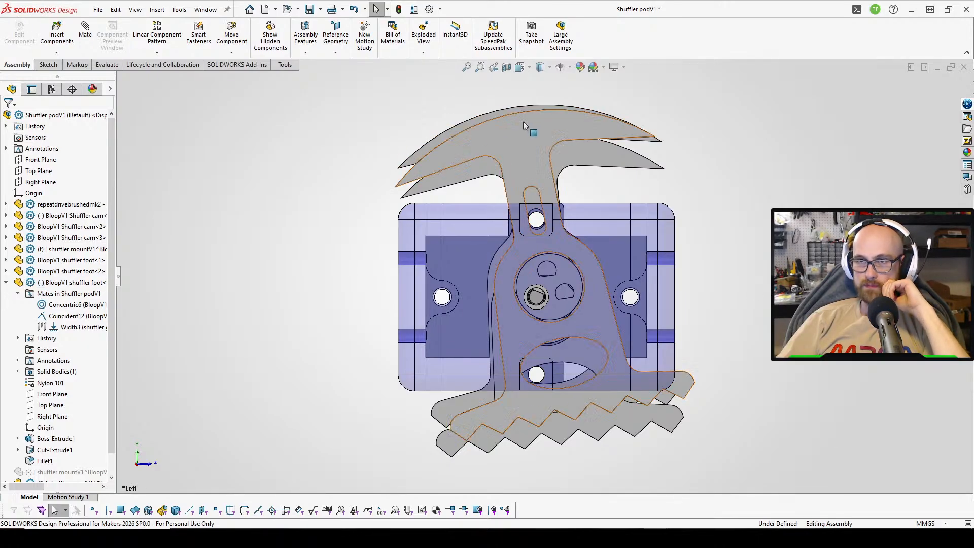
# Move the front foot around its cam in the pod, and rebuild the full BloopV1 assembly.
pyautogui.moveTo(523, 122); pyautogui.dragTo(457, 68)
pyautogui.click(745, 374)
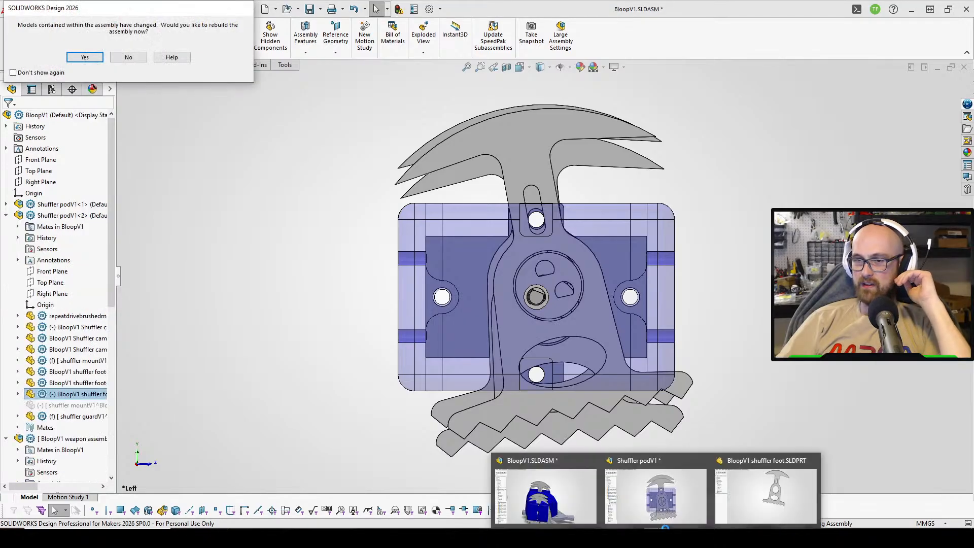
pyautogui.click(92, 58)
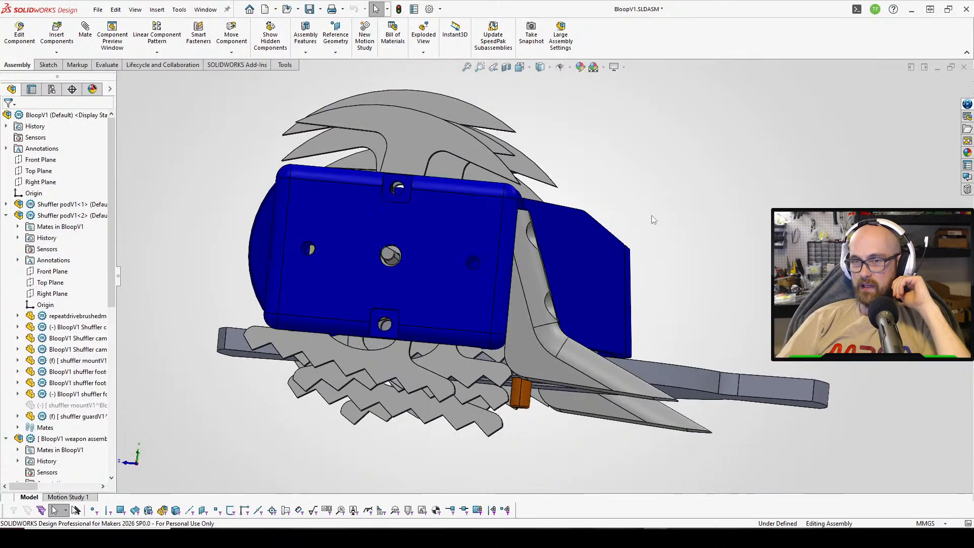
# Return to Shuffler podV1, reposition the front foot by its curved head, and rebuild the BloopV1 assembly again.
pyautogui.click(680, 507)
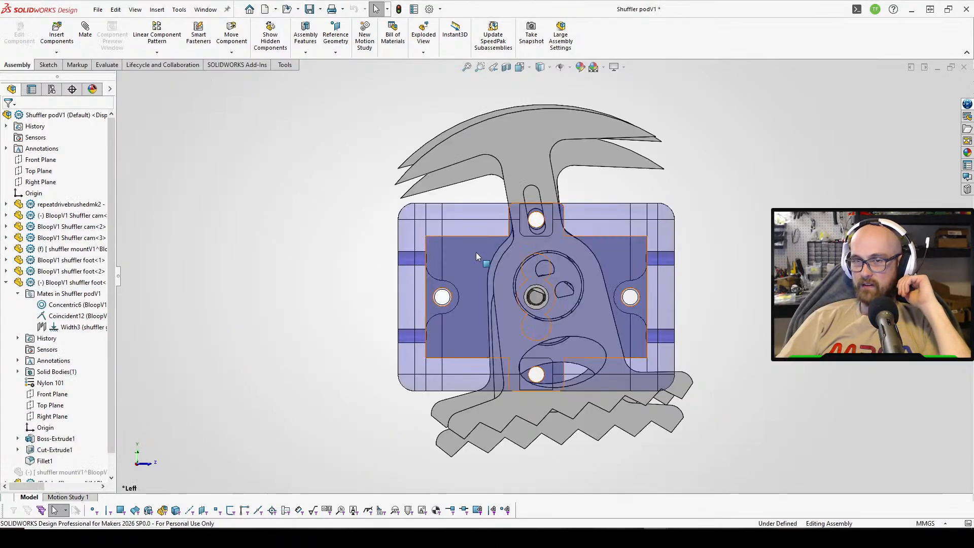
pyautogui.moveTo(529, 134); pyautogui.dragTo(477, 161)
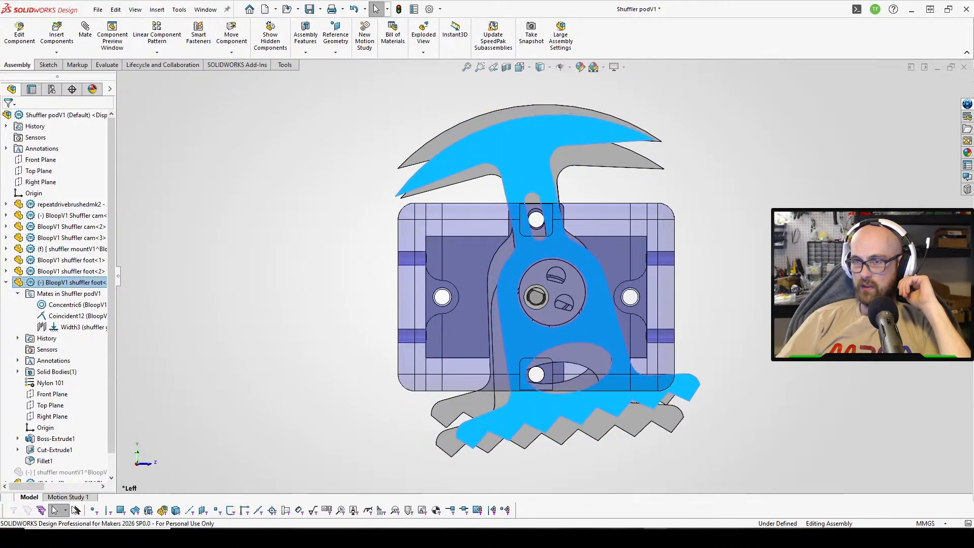
pyautogui.click(563, 494)
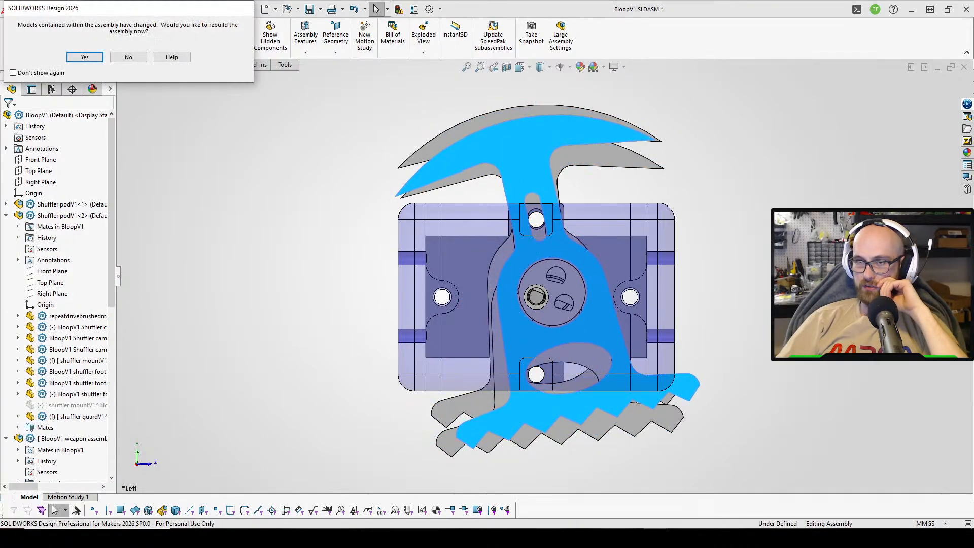
pyautogui.click(85, 59)
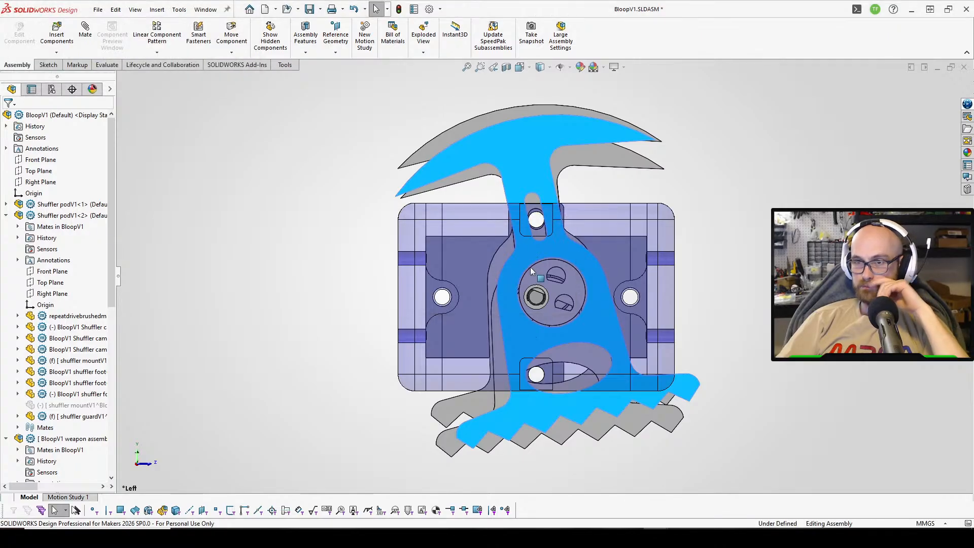
# Rebuild the full robot and examine how the toothed feet sit relative to the blue guard and the fork.
pyautogui.scroll(-2, 564, 356)
pyautogui.moveTo(453, 319); pyautogui.dragTo(442, 137, button='middle')
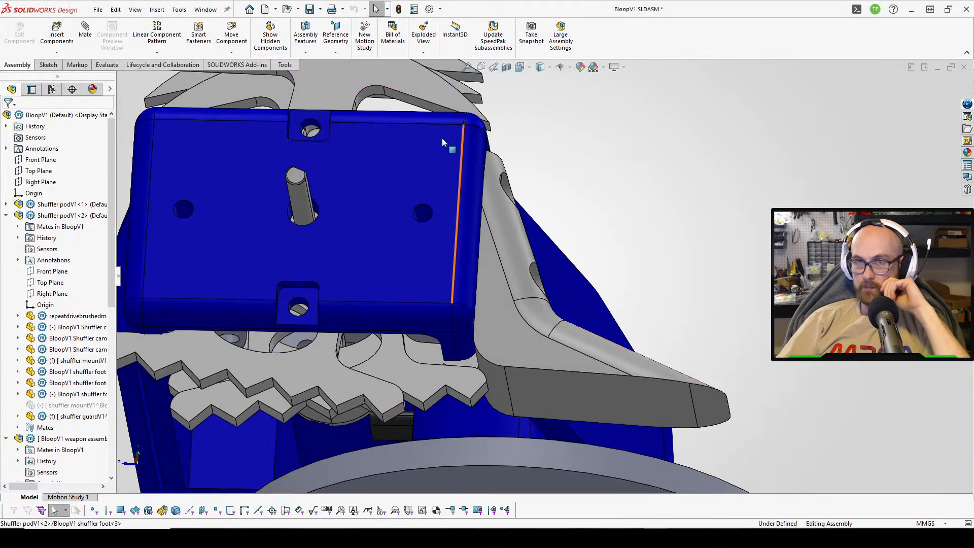
pyautogui.click(400, 10)
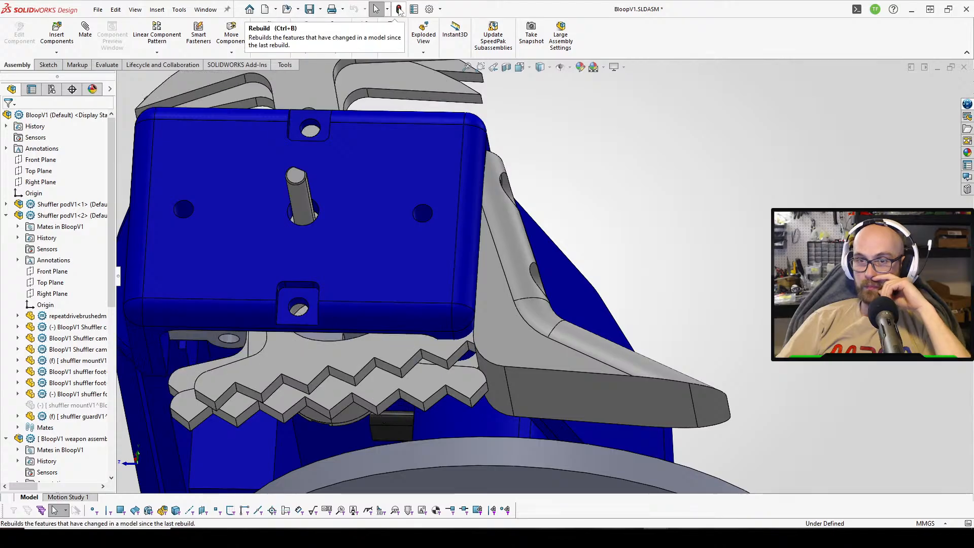
pyautogui.scroll(1, 574, 284)
pyautogui.moveTo(573, 285); pyautogui.dragTo(463, 318, button='middle')
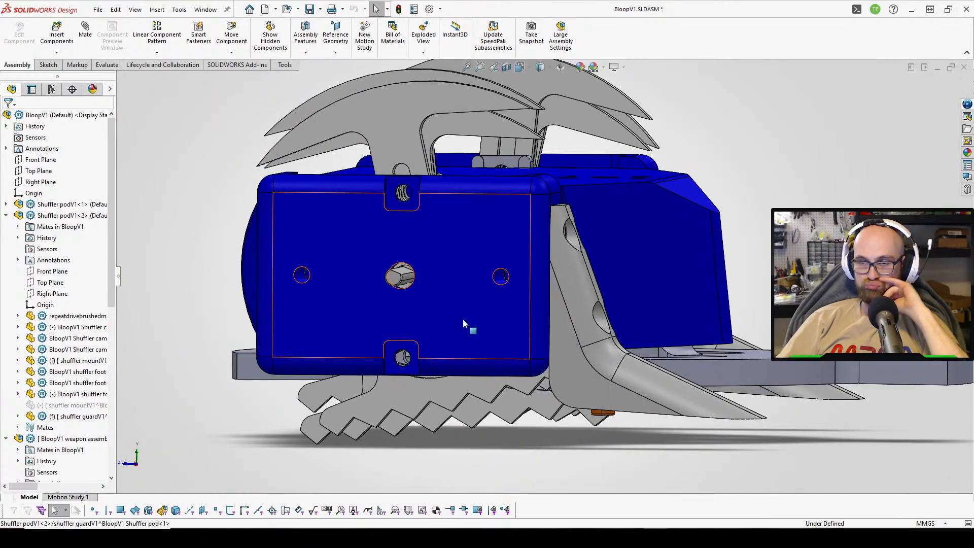
# In the BloopV1 shuffler foot part, set the toothed base's length in the boss extrusion's sketch to 36 mm.
pyautogui.moveTo(631, 530)
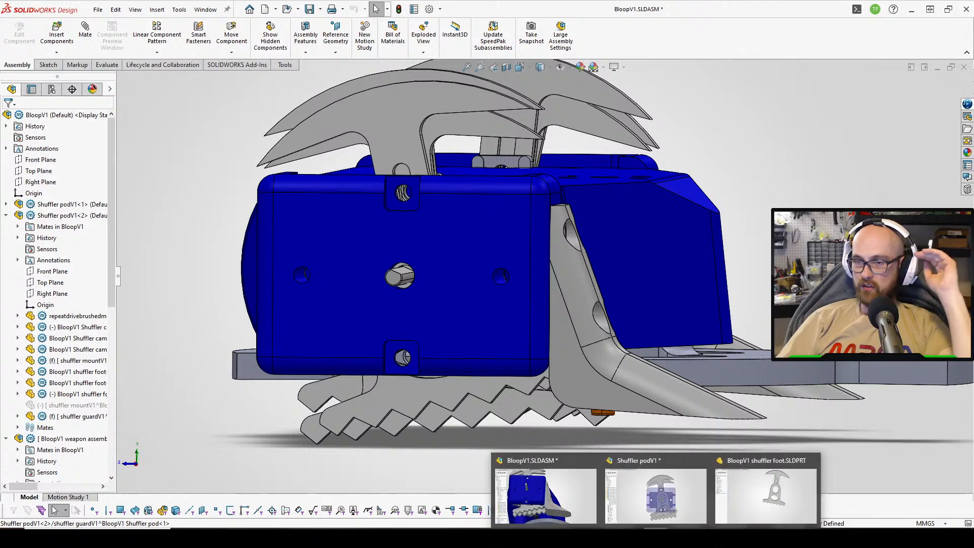
pyautogui.click(759, 496)
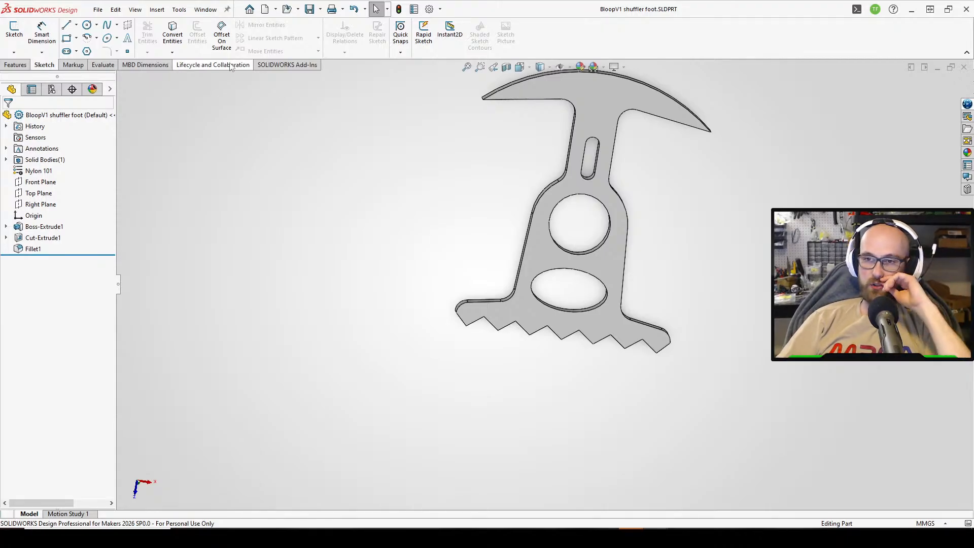
pyautogui.click(40, 227)
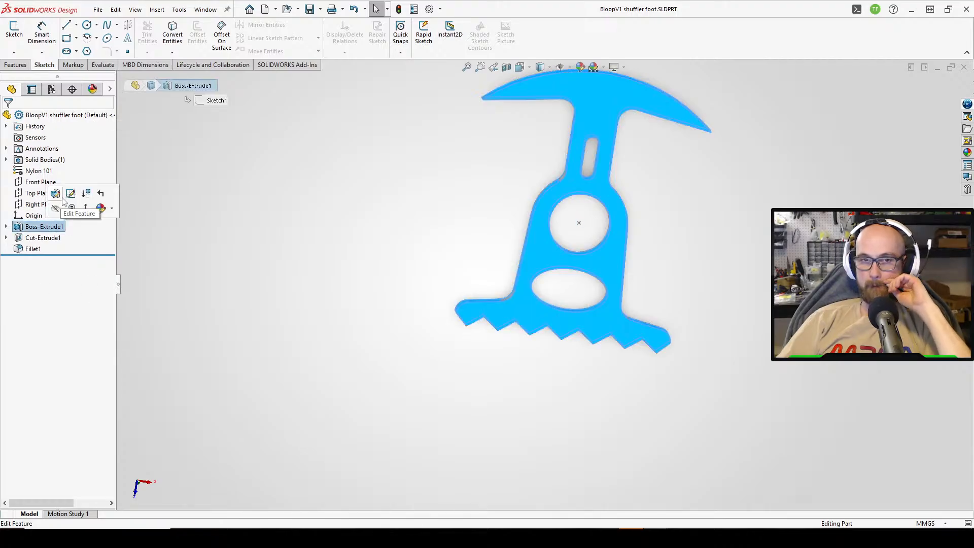
pyautogui.click(70, 191)
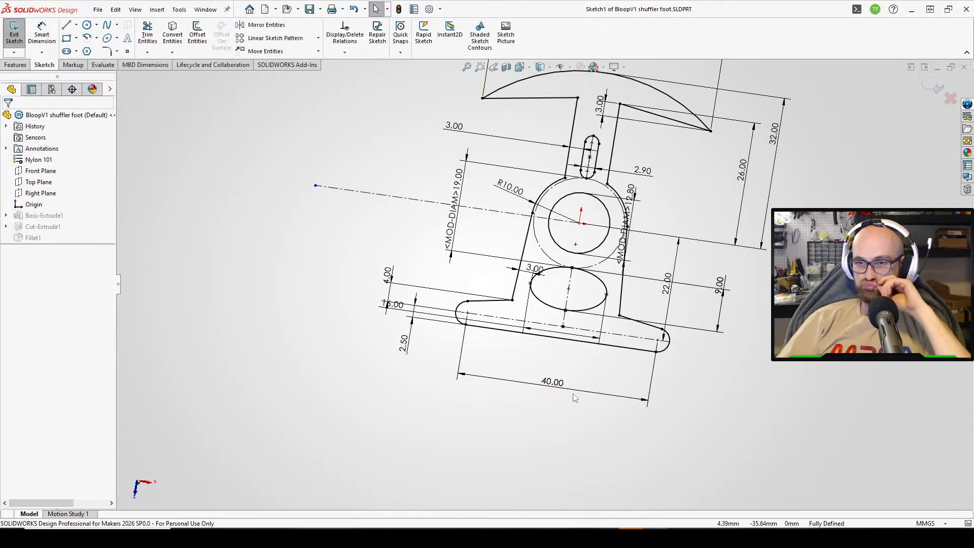
pyautogui.doubleClick(548, 380)
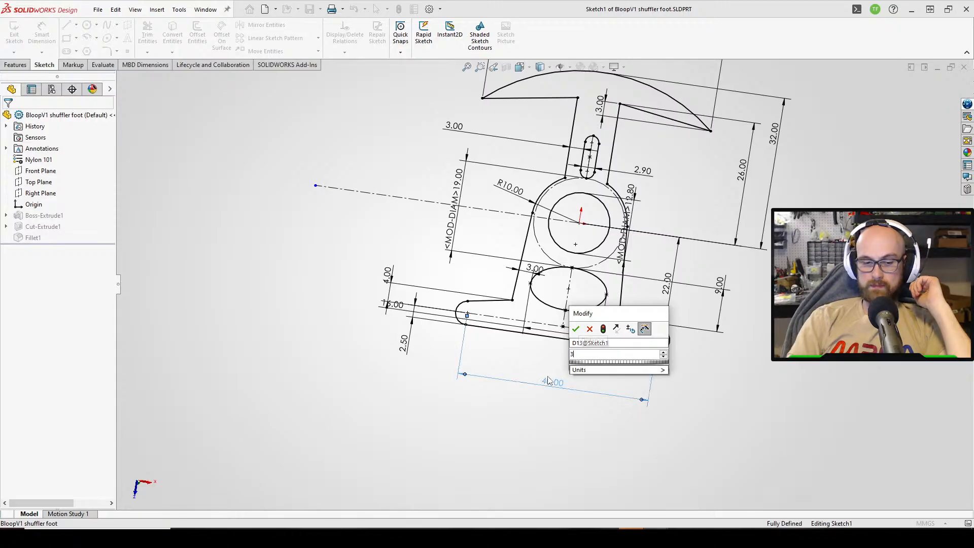
pyautogui.press('Return')
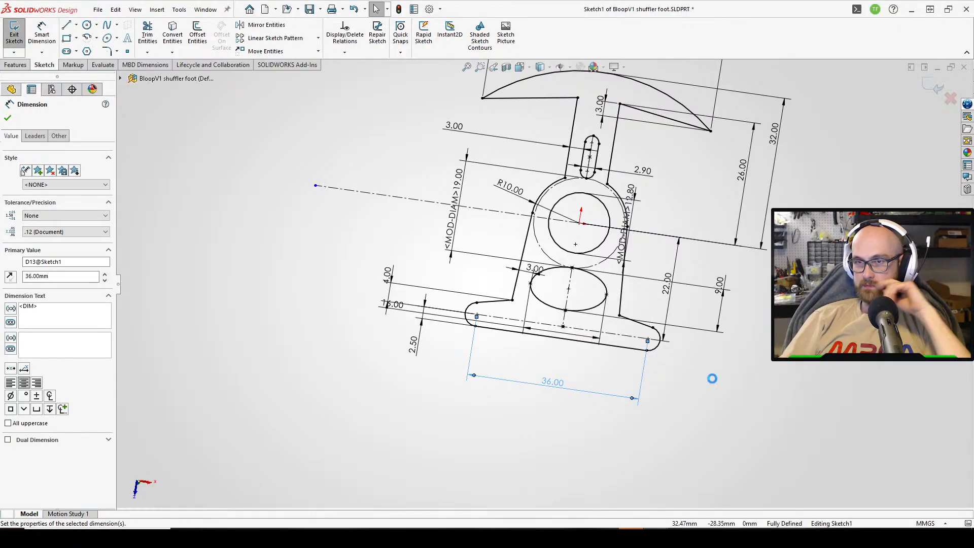
pyautogui.click(711, 378)
pyautogui.scroll(2, 704, 335)
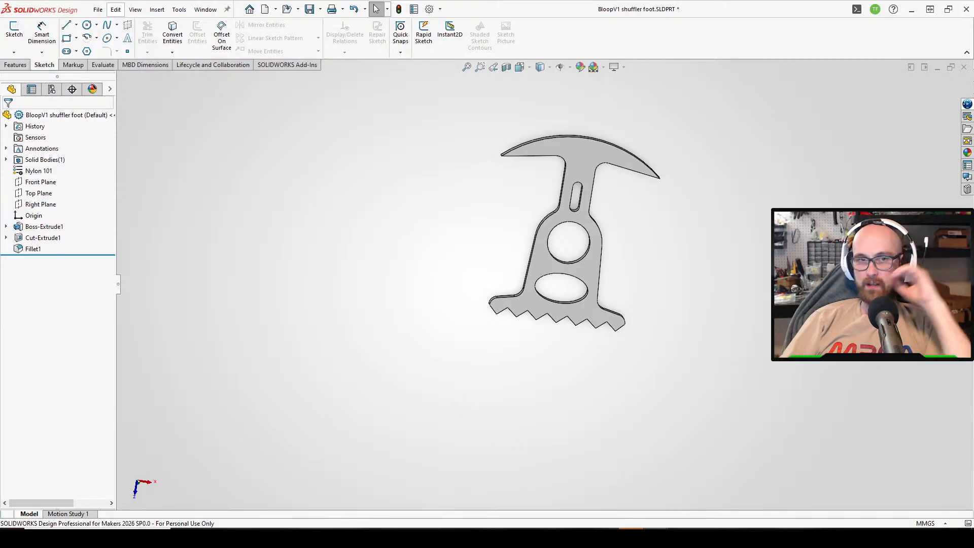
# Open the tooth cut's sketch and examine how its zigzag profile fits the shortened base of the foot.
pyautogui.click(40, 238)
pyautogui.click(63, 211)
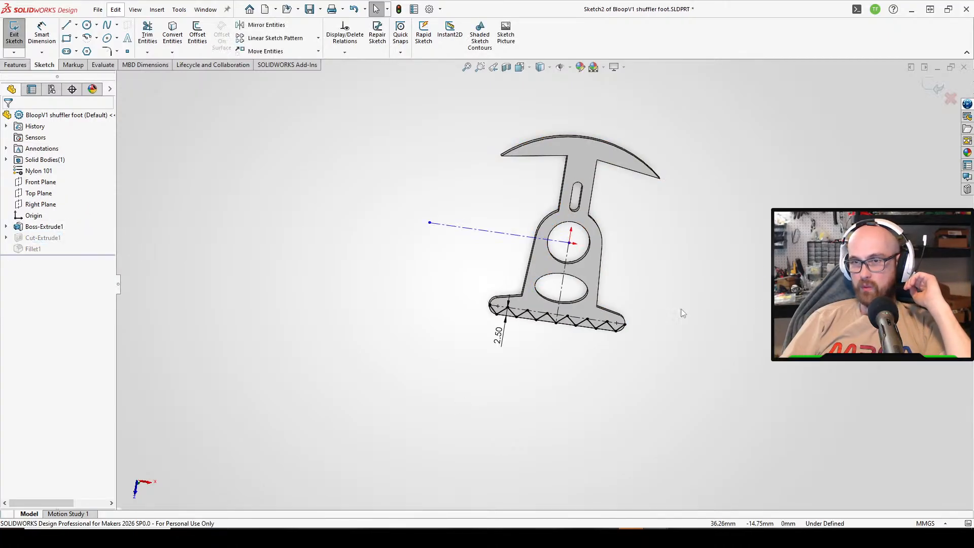
pyautogui.scroll(2, 603, 343)
pyautogui.scroll(1, 602, 344)
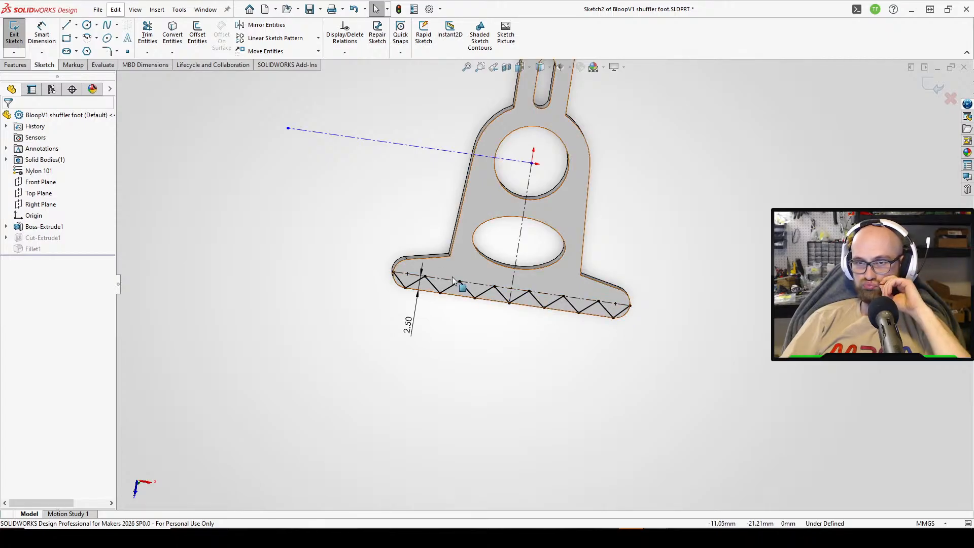
pyautogui.click(467, 289)
pyautogui.click(633, 372)
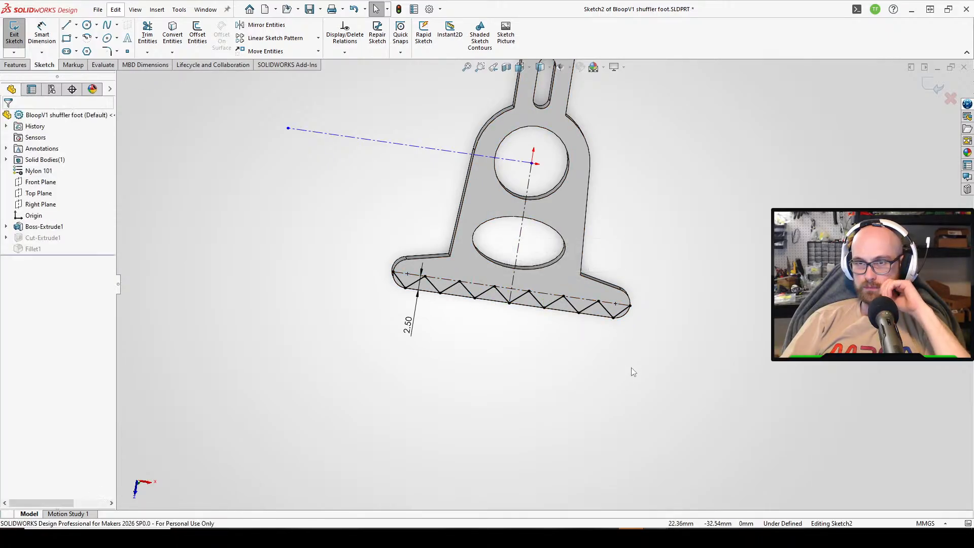
pyautogui.moveTo(610, 344); pyautogui.dragTo(613, 291, button='middle')
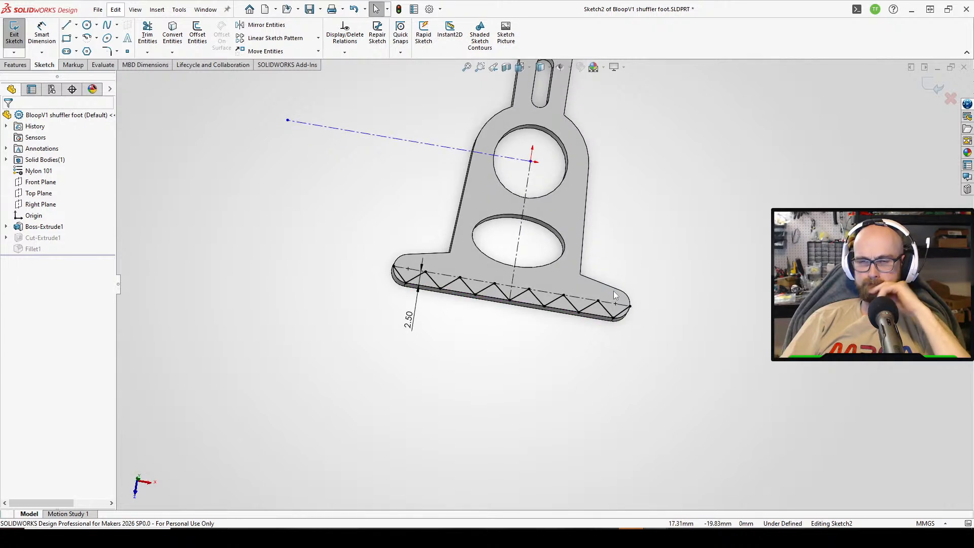
pyautogui.click(14, 33)
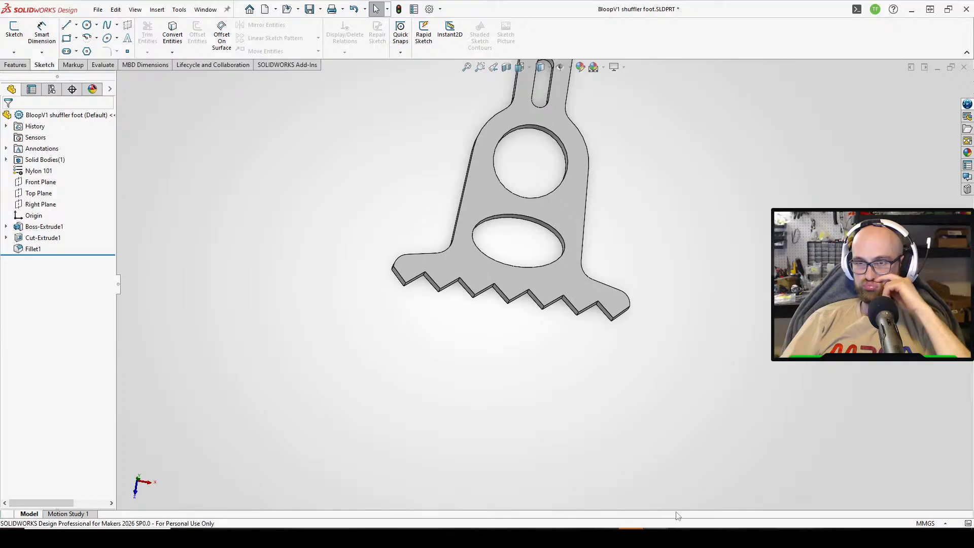
# Rebuild the BloopV1 assembly with the shortened foot and try to move the outermost foot by its toothed base.
pyautogui.click(582, 494)
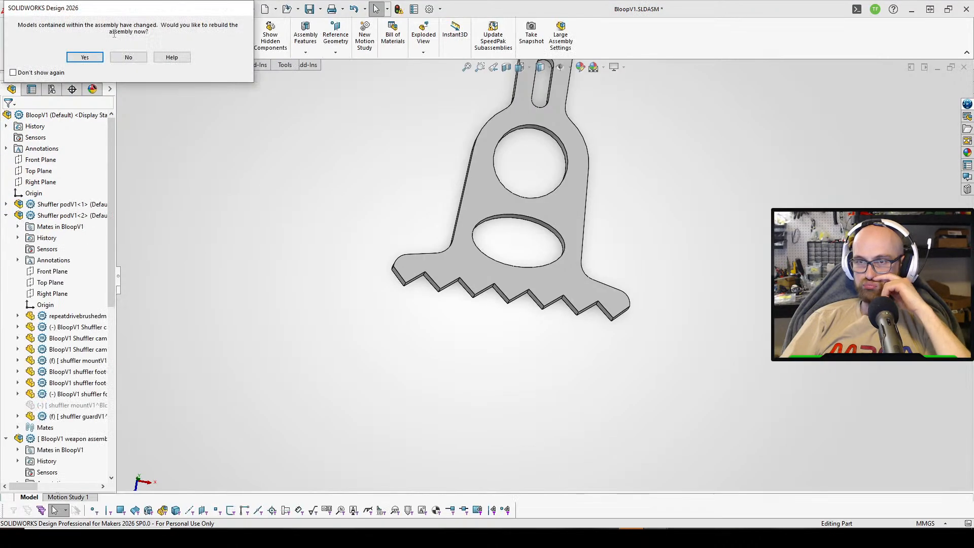
pyautogui.click(84, 57)
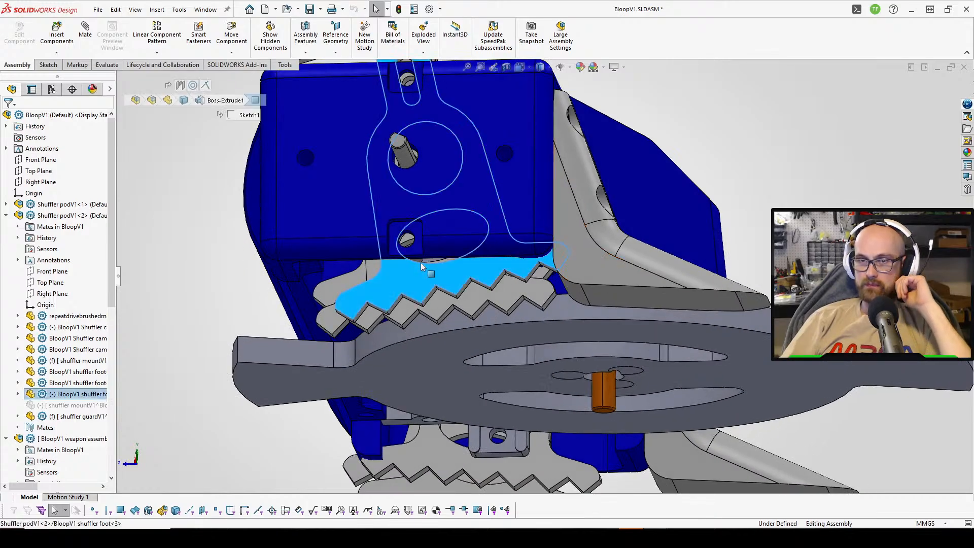
pyautogui.moveTo(421, 263); pyautogui.dragTo(328, 208)
pyautogui.click(813, 132)
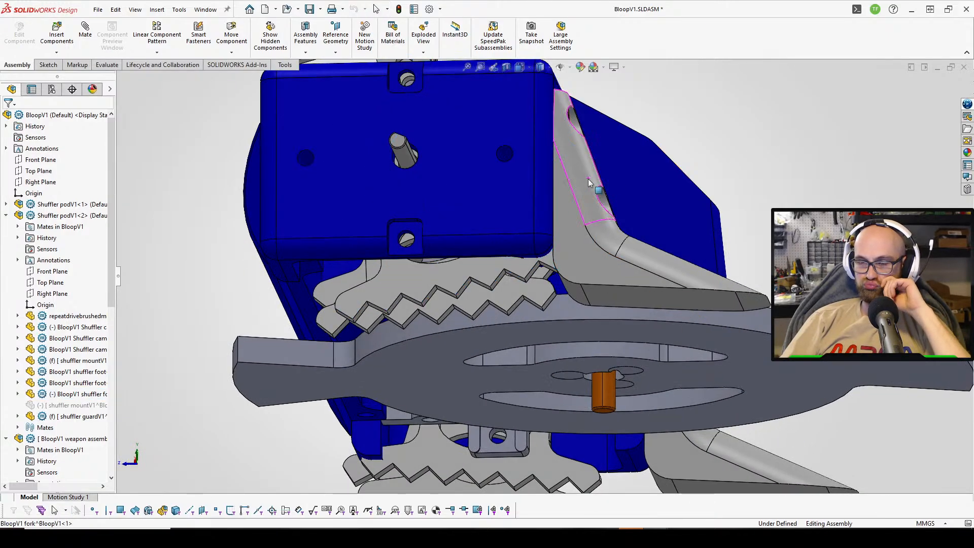
# Examine the gap between the toothed base and the fork, and try to move the outermost foot by its head.
pyautogui.moveTo(588, 179); pyautogui.dragTo(617, 105, button='middle')
pyautogui.moveTo(602, 190); pyautogui.dragTo(602, 228, button='middle')
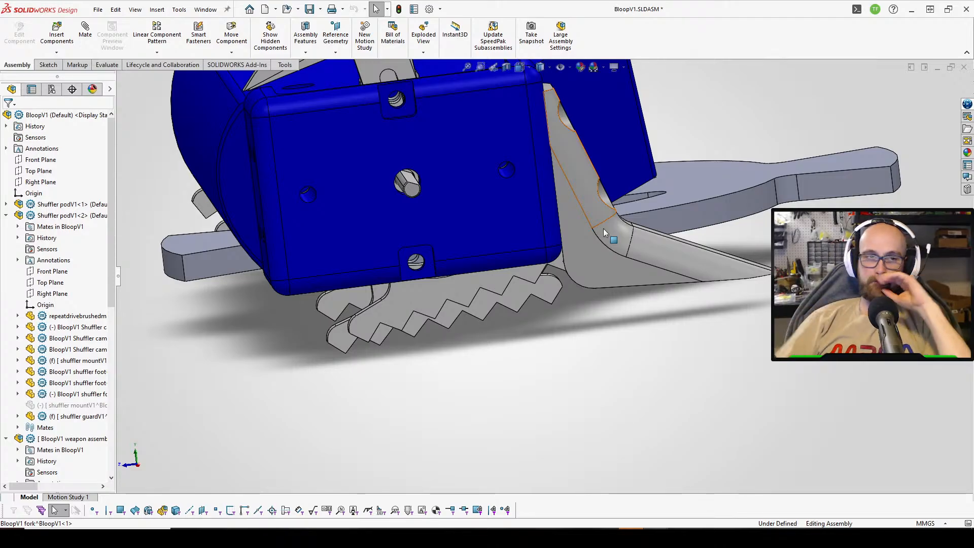
pyautogui.moveTo(619, 326); pyautogui.dragTo(561, 236, button='middle')
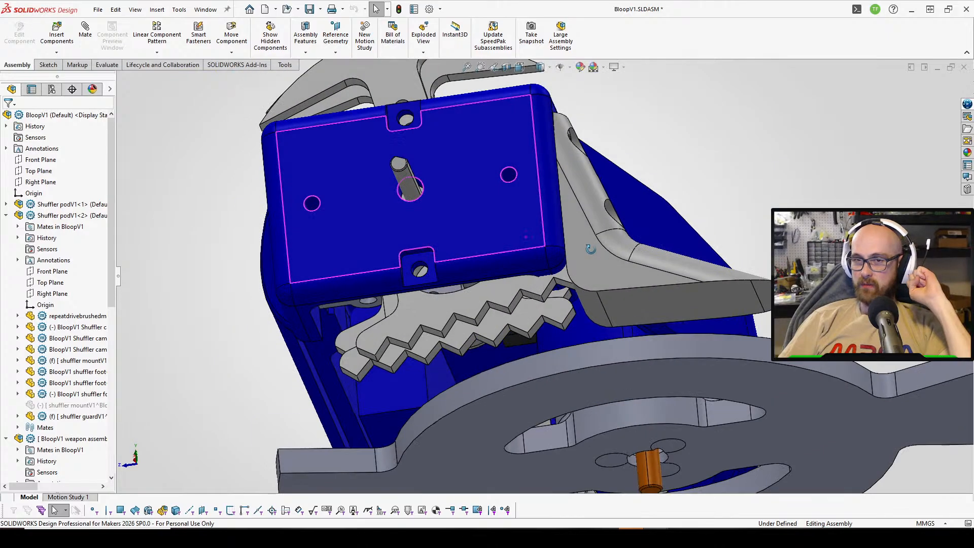
pyautogui.moveTo(382, 77); pyautogui.dragTo(437, 64)
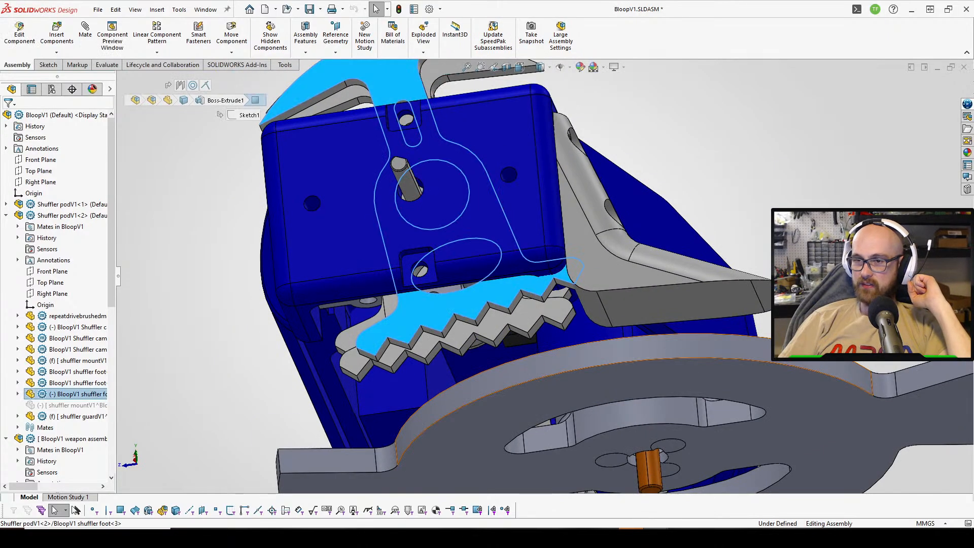
# Rebuild Shuffler podV1 with the shortened foot, move the front foot around its cam, and examine its clearance to the guard.
pyautogui.moveTo(632, 536)
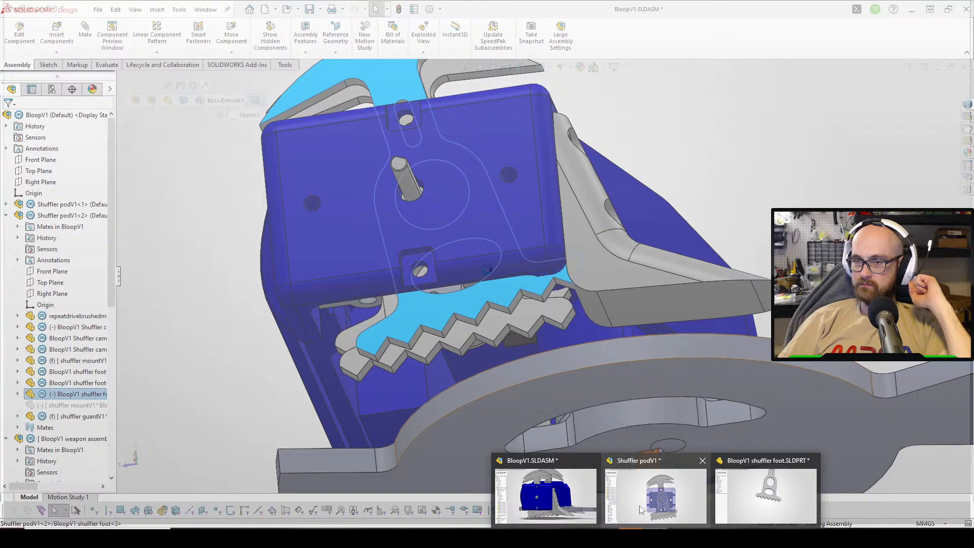
pyautogui.click(640, 509)
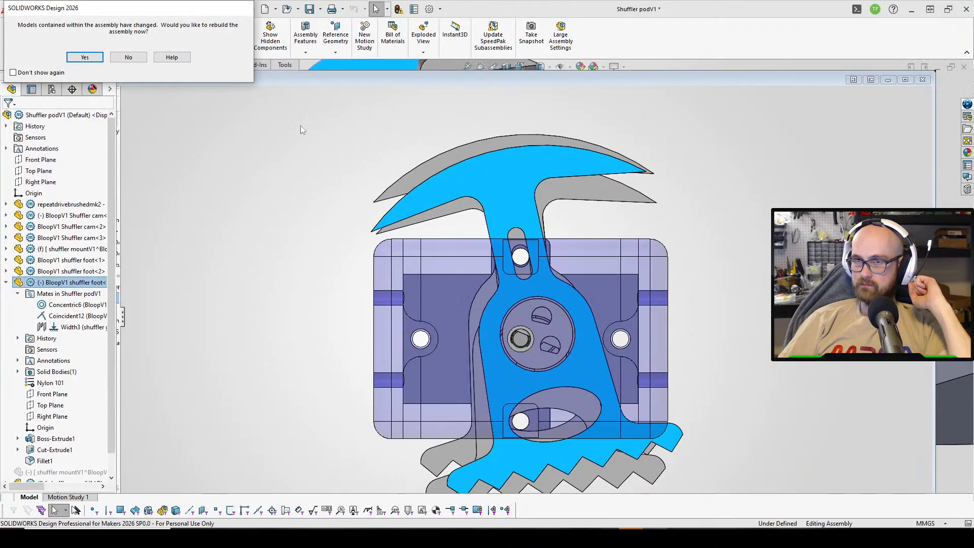
pyautogui.click(85, 58)
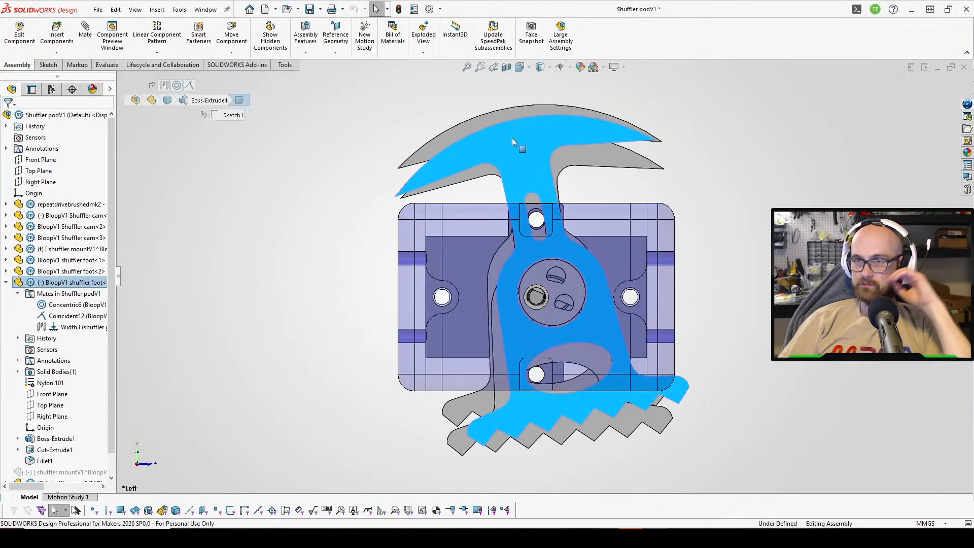
pyautogui.moveTo(591, 230); pyautogui.dragTo(442, 56)
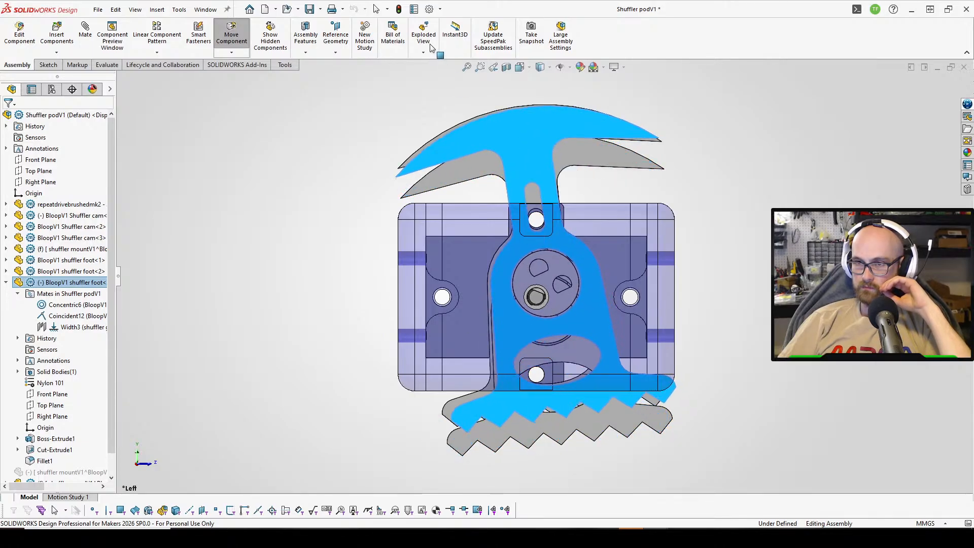
pyautogui.click(749, 376)
pyautogui.moveTo(750, 376); pyautogui.dragTo(670, 361, button='middle')
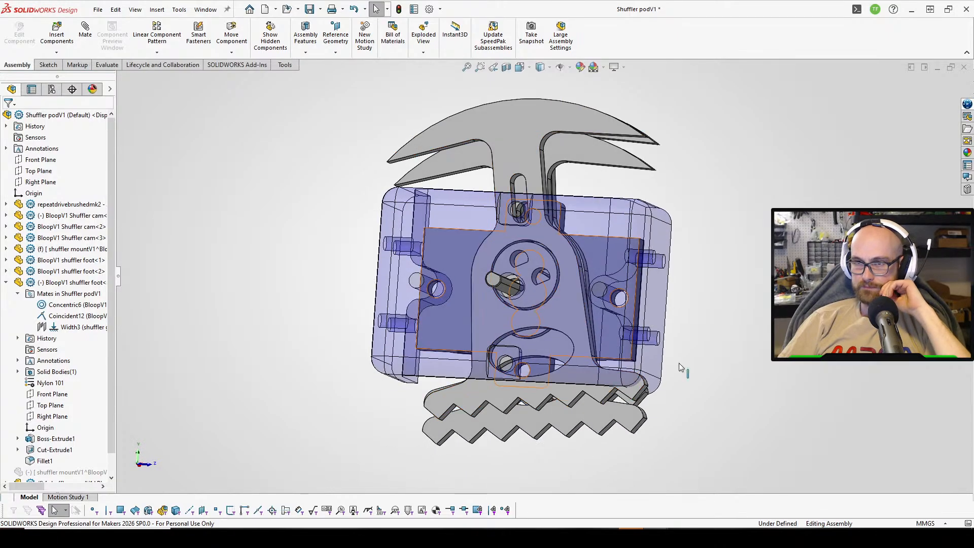
# In the shuffler foot part, set the toothed base's length to 34 mm in the base extrusion's sketch and save the part.
pyautogui.click(761, 483)
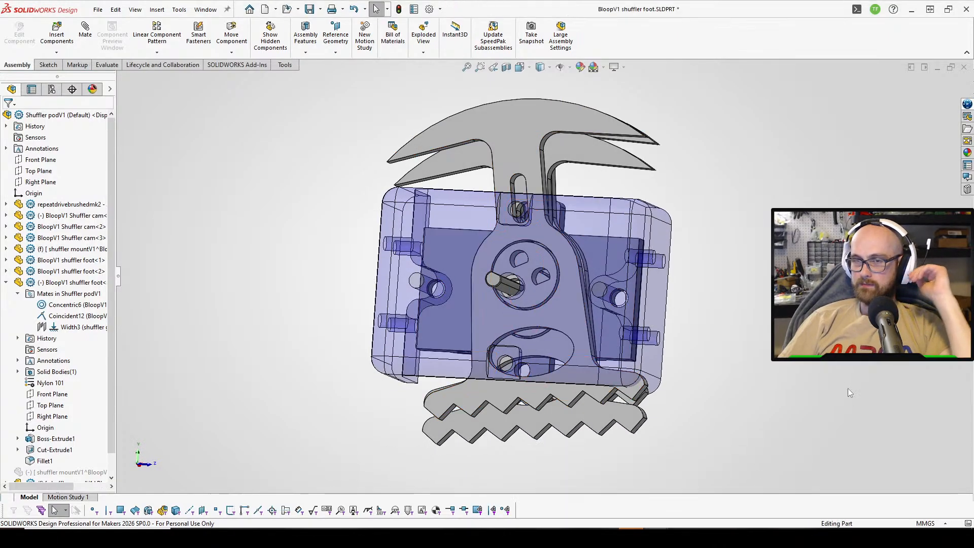
pyautogui.click(45, 227)
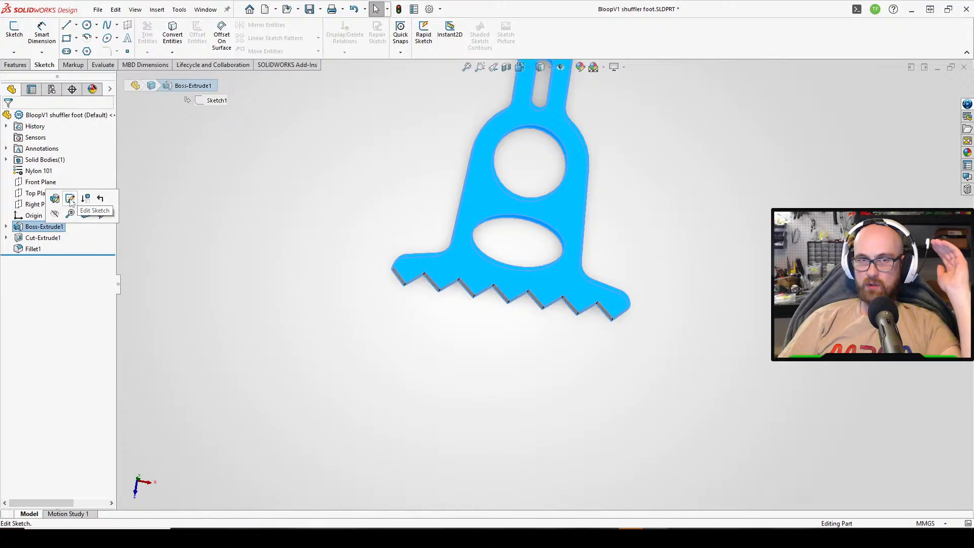
pyautogui.click(70, 198)
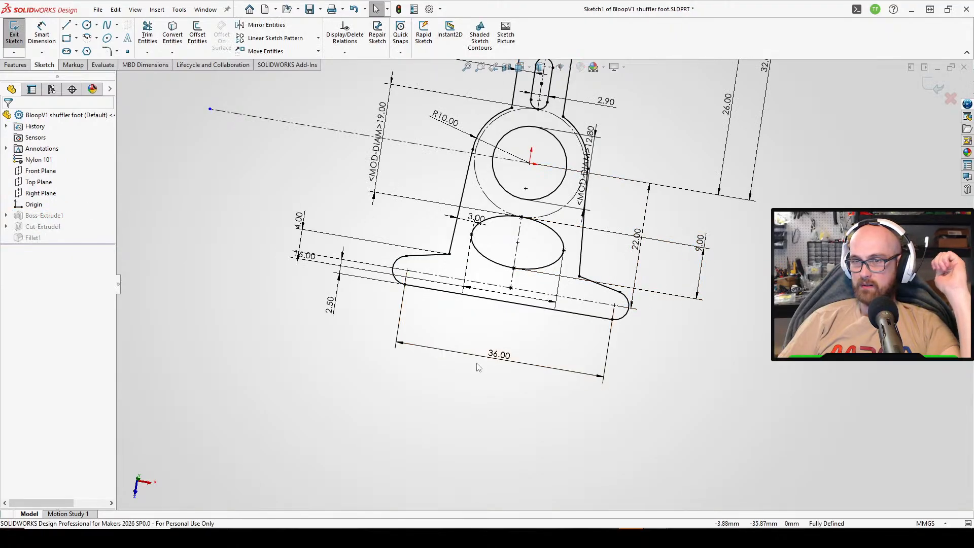
pyautogui.doubleClick(496, 355)
pyautogui.write('34')
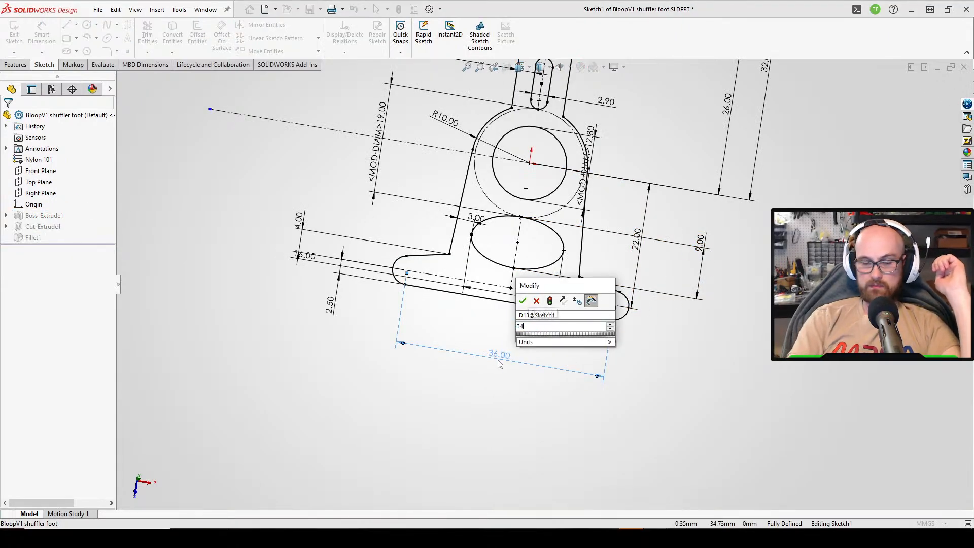
pyautogui.press('Return')
pyautogui.click(784, 364)
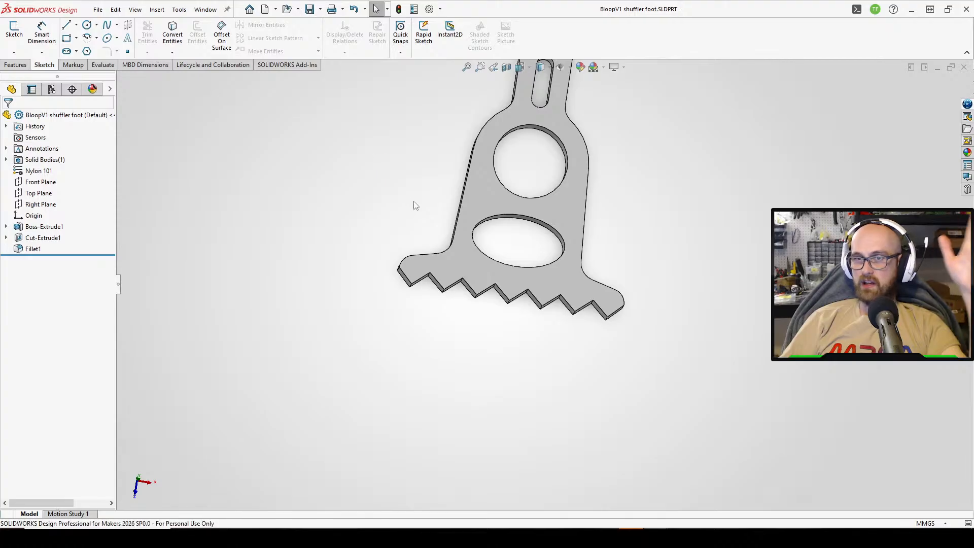
# Rebuild the BloopV1 assembly with the changed foot and hide the plastic weapon blade.
pyautogui.moveTo(659, 537)
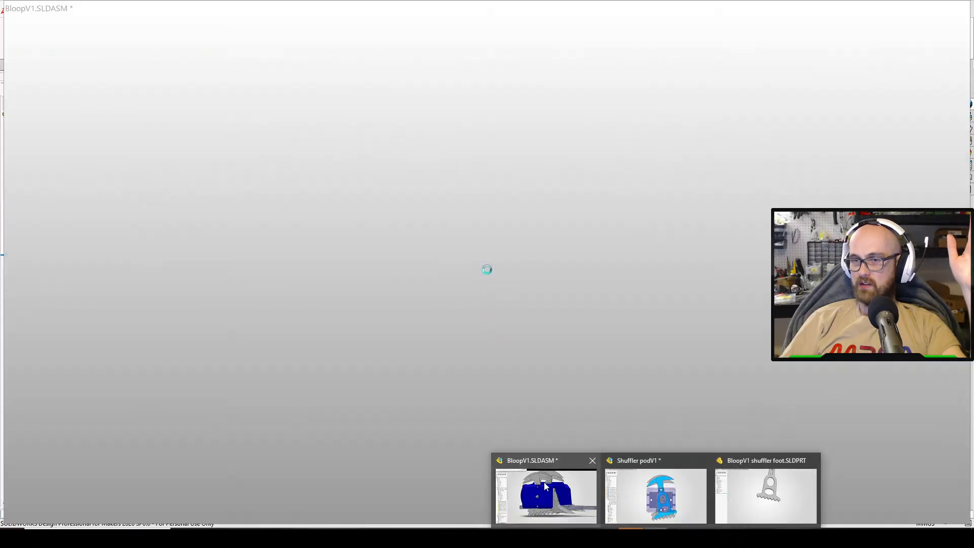
pyautogui.click(543, 481)
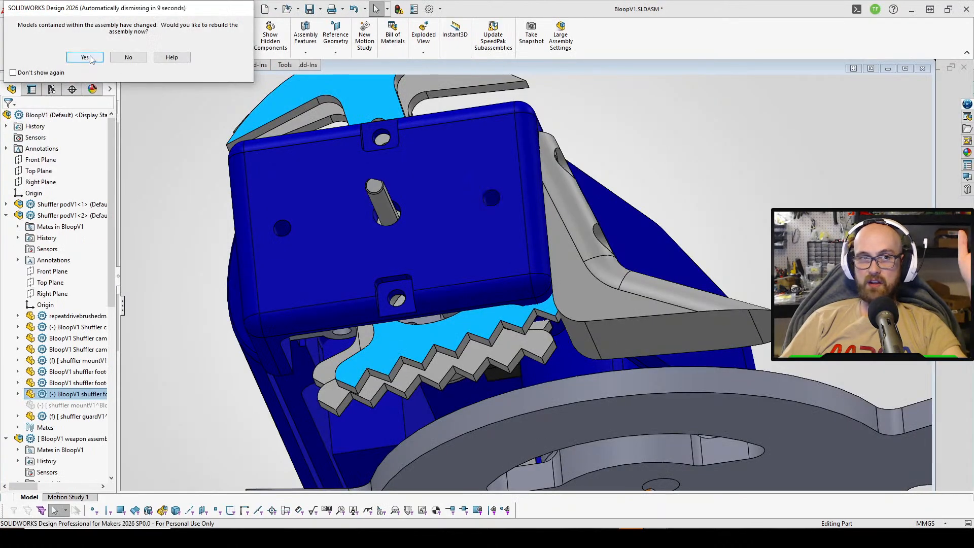
pyautogui.click(90, 58)
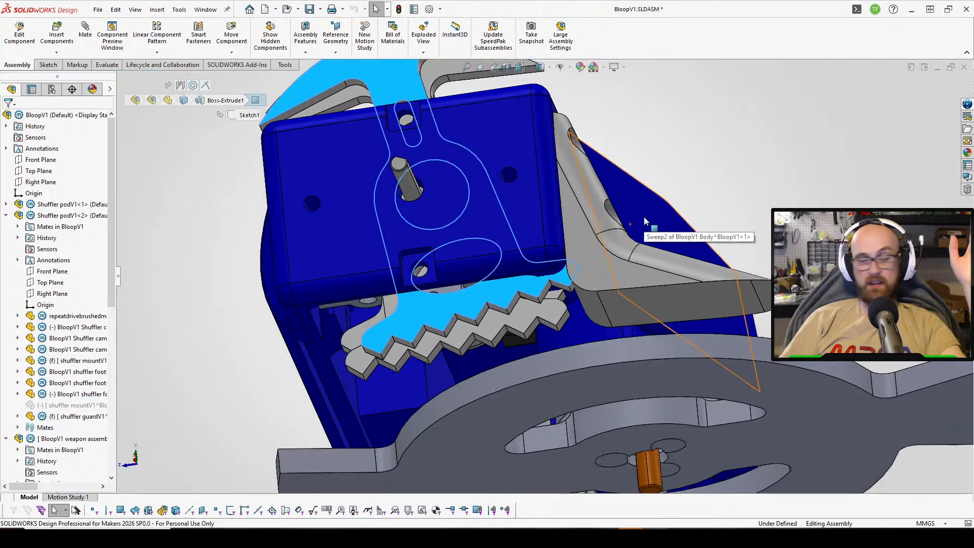
pyautogui.moveTo(645, 221); pyautogui.dragTo(569, 256, button='middle')
pyautogui.rightClick(503, 230)
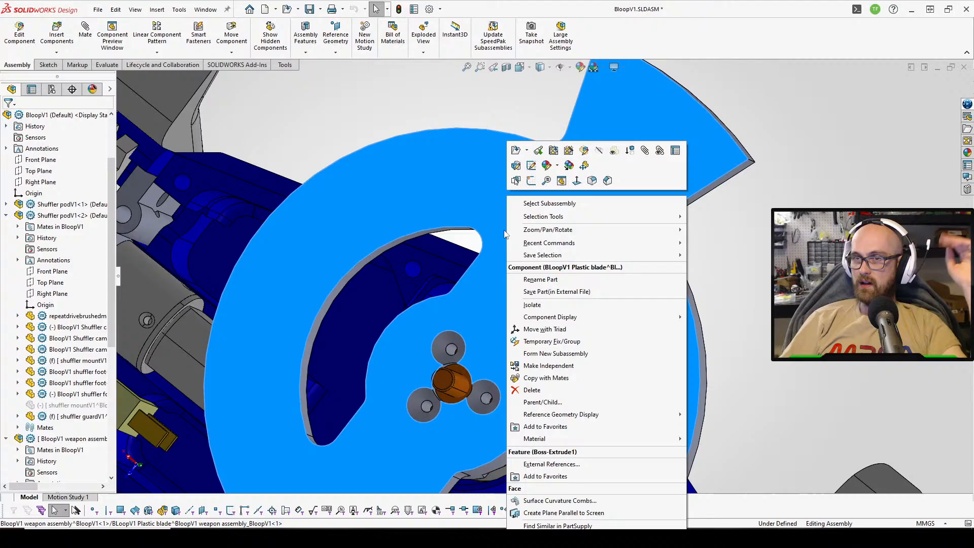
pyautogui.click(598, 149)
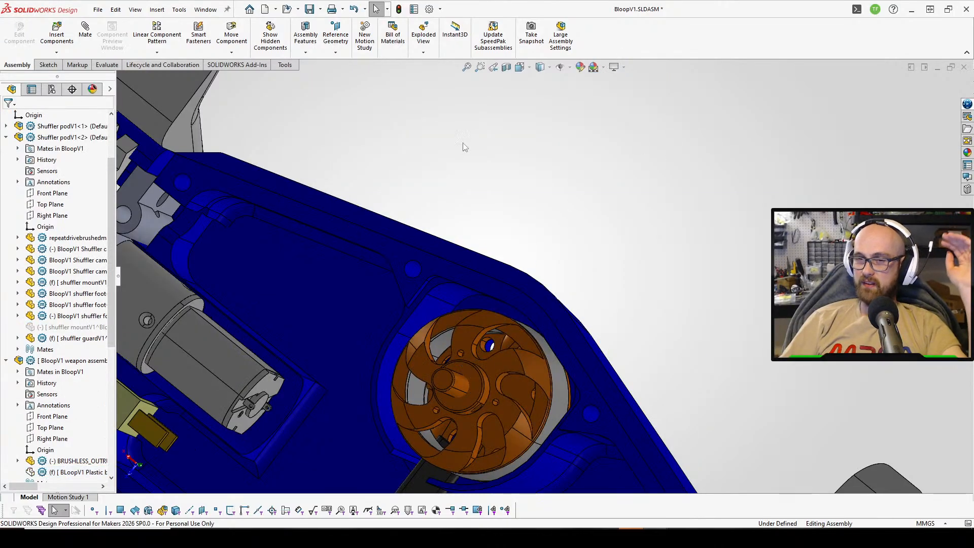
pyautogui.moveTo(463, 146); pyautogui.dragTo(484, 236, button='middle')
# Examine the brushless outrunner weapon motor and the pocket it sits in within the body.
pyautogui.click(325, 330)
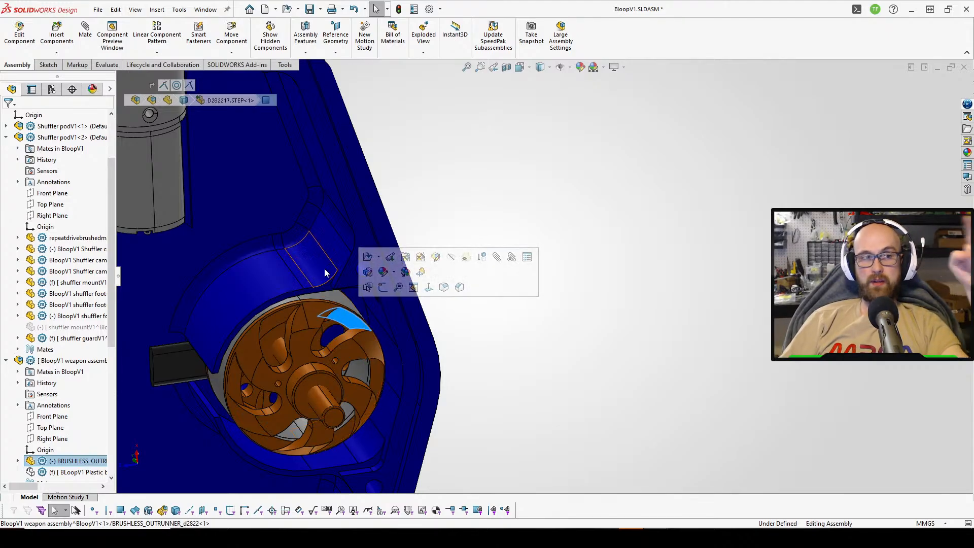
pyautogui.scroll(3, 552, 261)
pyautogui.moveTo(308, 353); pyautogui.dragTo(325, 270, button='middle')
pyautogui.click(659, 301)
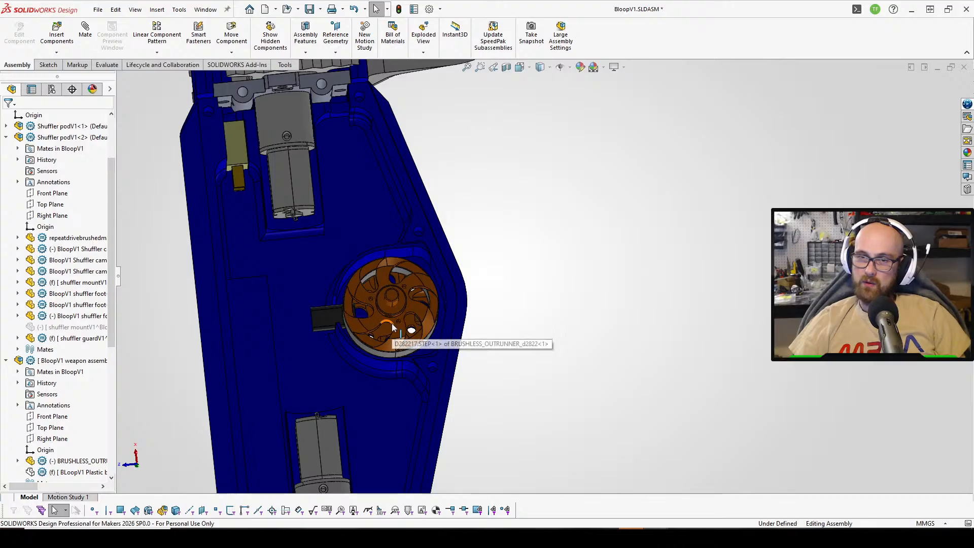
pyautogui.click(406, 306)
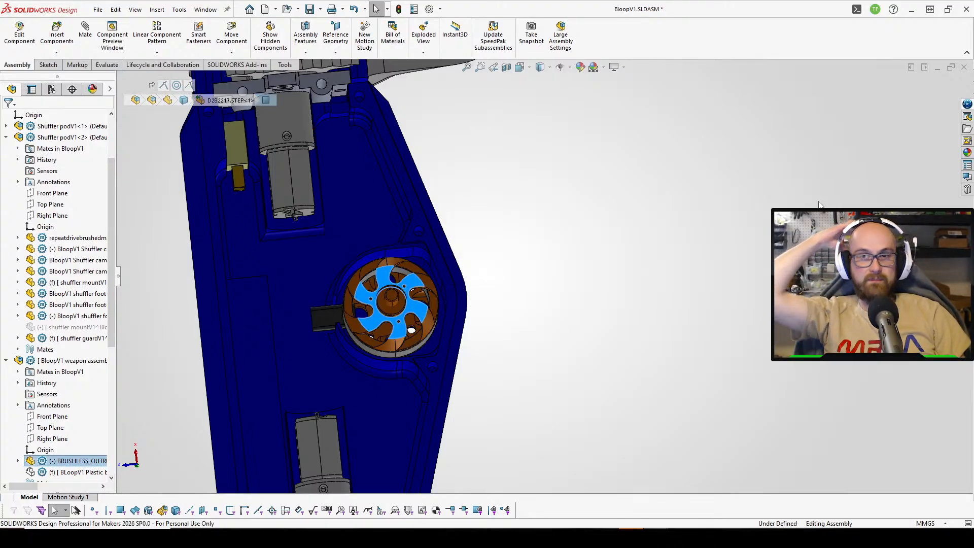
pyautogui.click(733, 258)
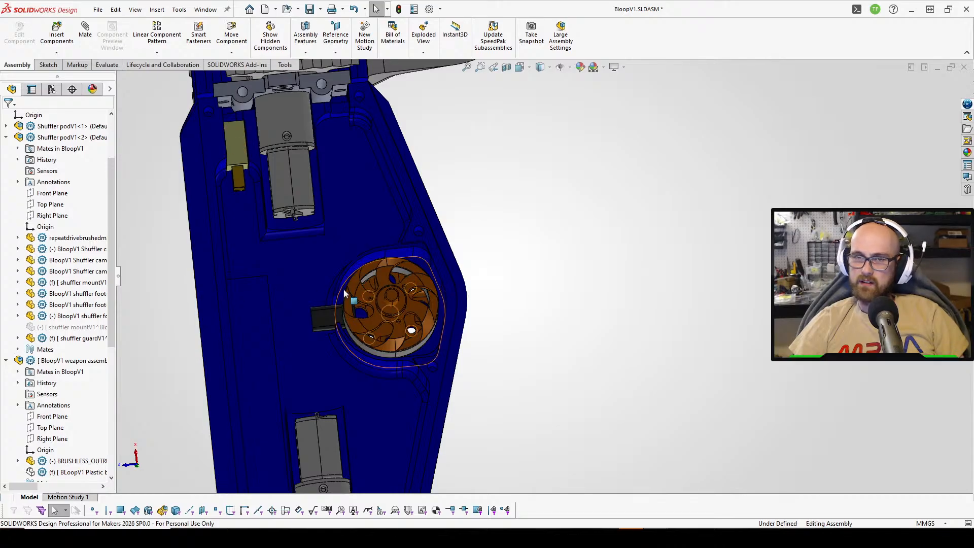
# Select the battery and examine how it sits along the body's wall beside the weapon motor.
pyautogui.moveTo(300, 298)
pyautogui.mouseDown(button='middle')
pyautogui.moveTo(266, 227)
pyautogui.moveTo(132, 233)
pyautogui.moveTo(284, 305)
pyautogui.mouseUp(button='middle')
pyautogui.click(304, 322)
pyautogui.moveTo(365, 347); pyautogui.dragTo(223, 304)
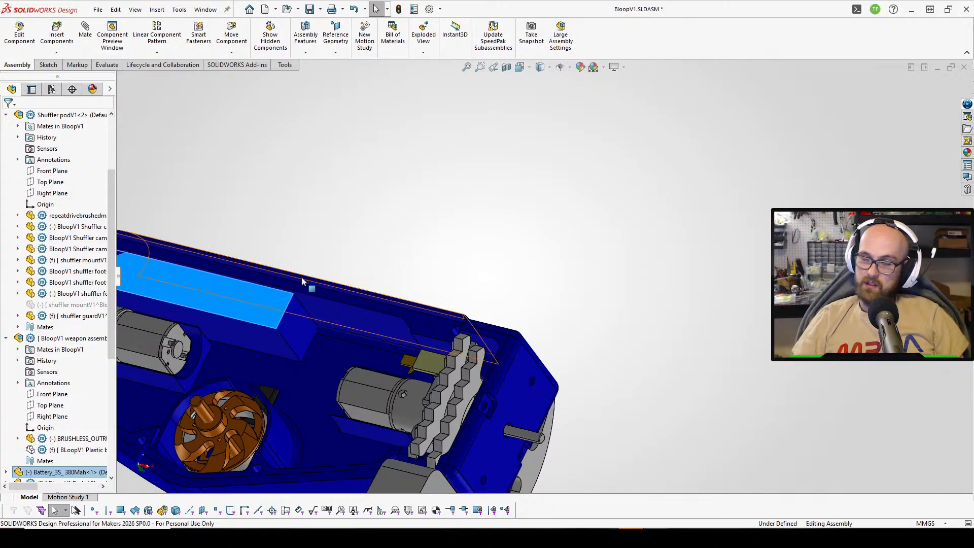
pyautogui.doubleClick(466, 15)
pyautogui.click(376, 174)
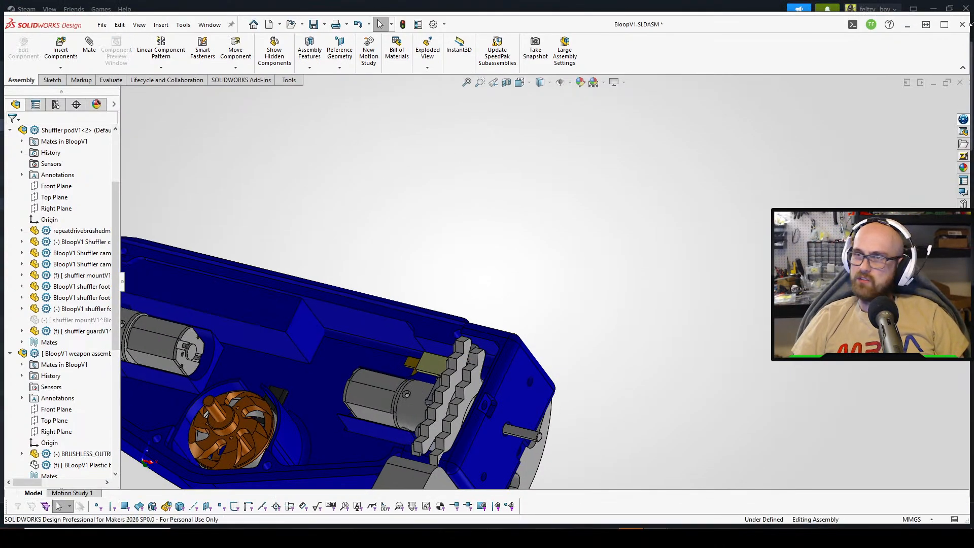
pyautogui.click(943, 25)
# Examine the body's interior from several angles, checking the layout of the weapon motor, drive motors and battery.
pyautogui.moveTo(230, 229); pyautogui.dragTo(567, 408, button='middle')
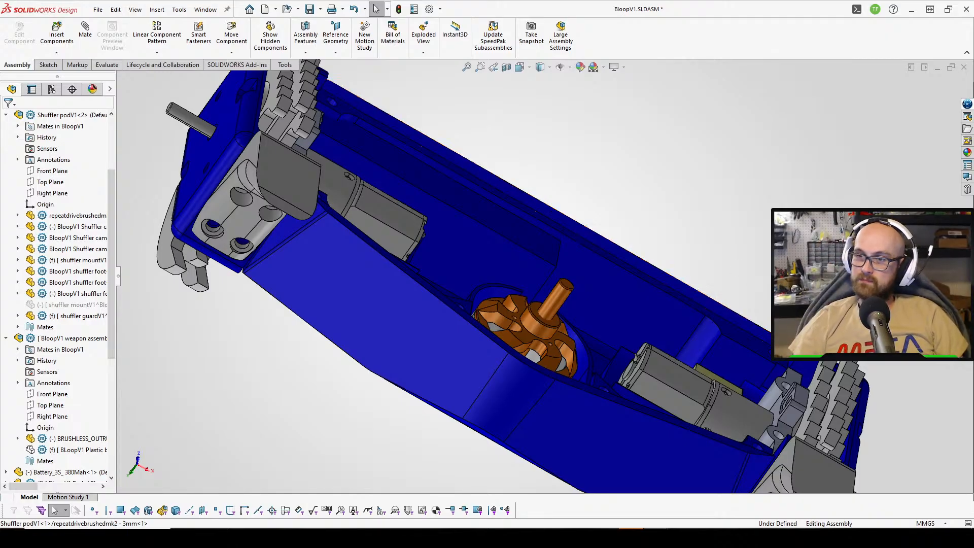
pyautogui.moveTo(714, 151); pyautogui.dragTo(634, 249, button='middle')
pyautogui.moveTo(670, 338); pyautogui.dragTo(603, 409, button='middle')
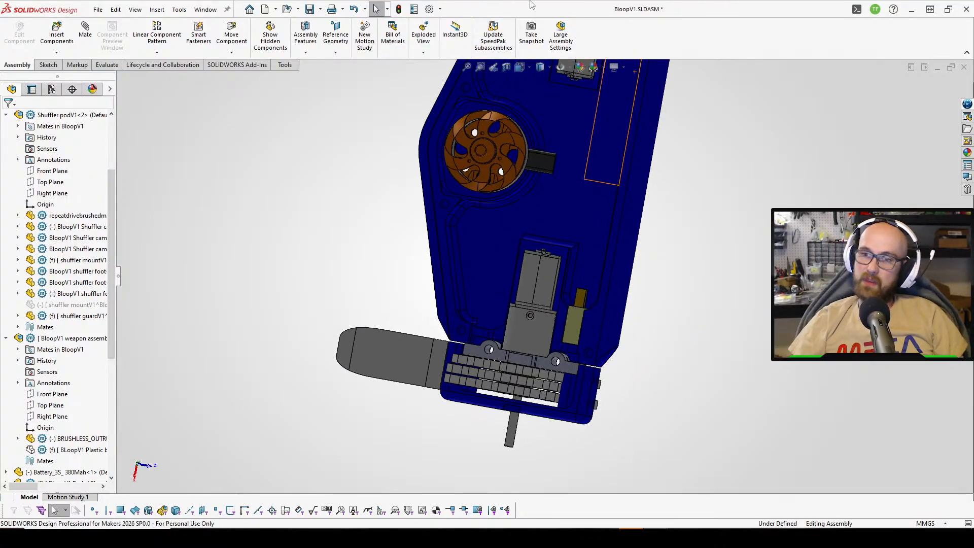
pyautogui.scroll(2, 616, 133)
pyautogui.scroll(-4, 617, 133)
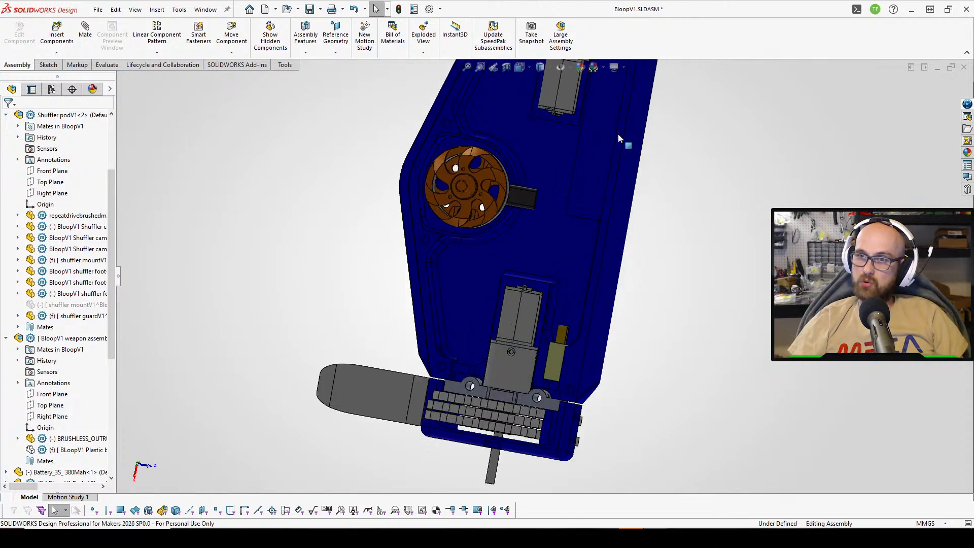
pyautogui.moveTo(545, 148); pyautogui.dragTo(549, 114, button='middle')
pyautogui.scroll(3, 548, 113)
pyautogui.scroll(-4, 549, 133)
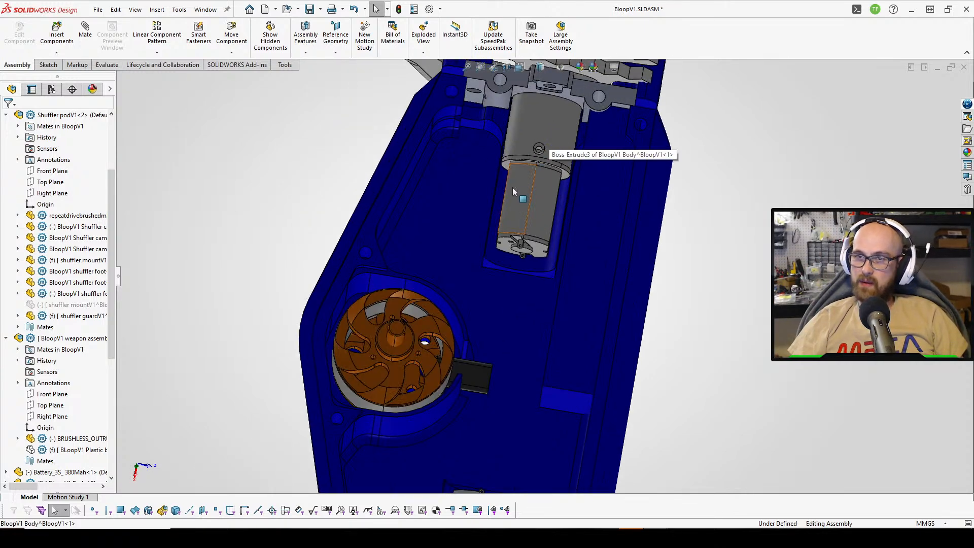
pyautogui.scroll(3, 513, 191)
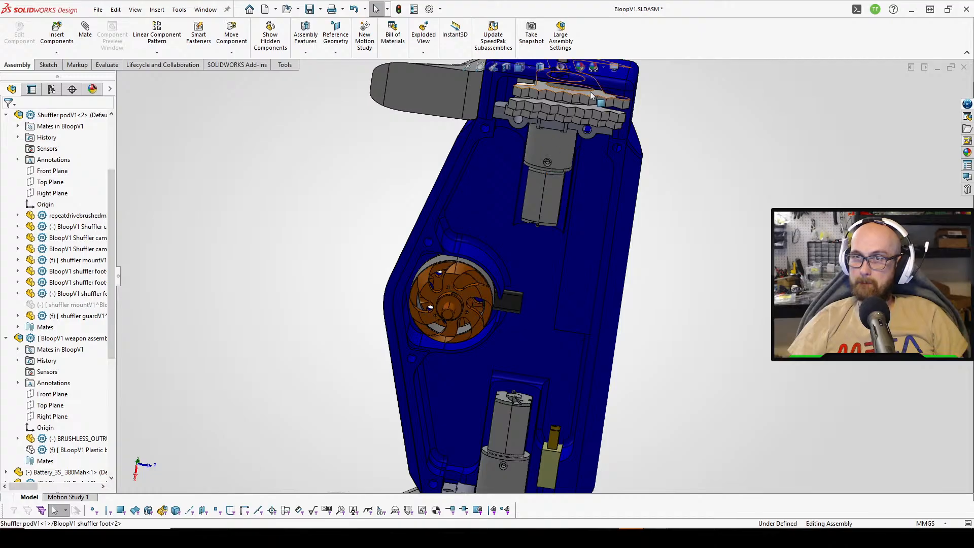
# Examine the shuffler feet's curved heads and toothed bases against the guard and fork from the robot's side.
pyautogui.scroll(3, 591, 95)
pyautogui.moveTo(589, 95); pyautogui.dragTo(587, 133, button='middle')
pyautogui.moveTo(554, 196); pyautogui.dragTo(527, 299, button='middle')
pyautogui.scroll(-4, 517, 262)
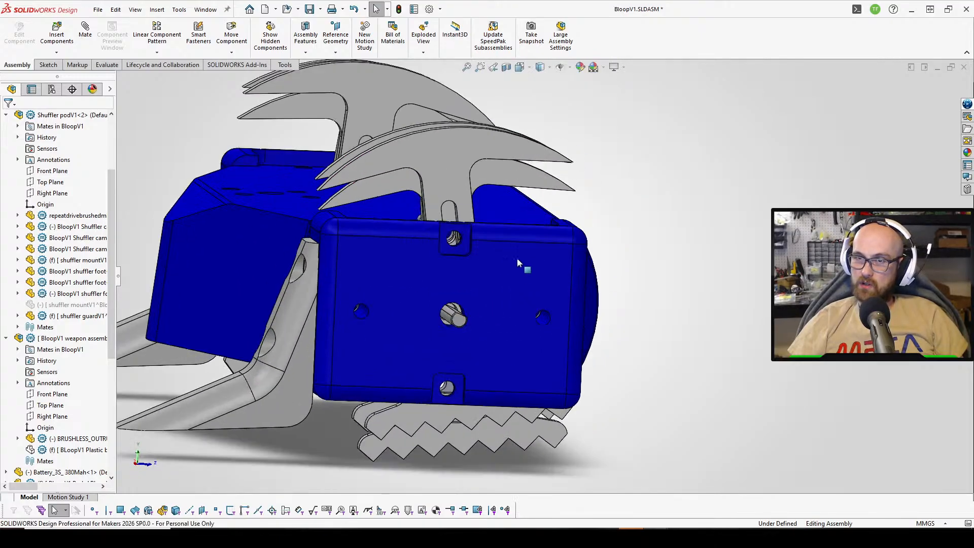
pyautogui.scroll(1, 517, 262)
pyautogui.moveTo(496, 213); pyautogui.dragTo(478, 189, button='middle')
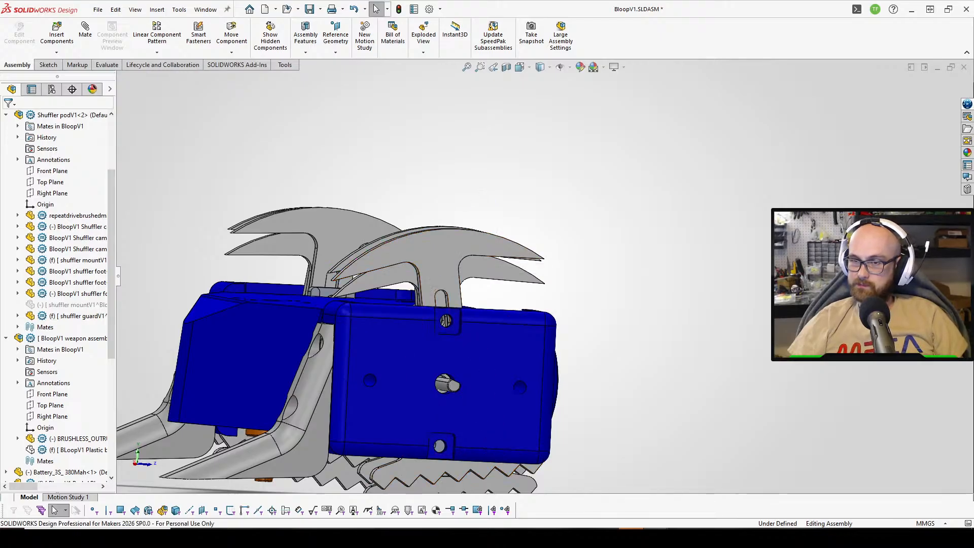
# Rebuild Shuffler podV1 with the changed foot and move the front foot around its cam to another position.
pyautogui.moveTo(657, 537)
pyautogui.click(659, 507)
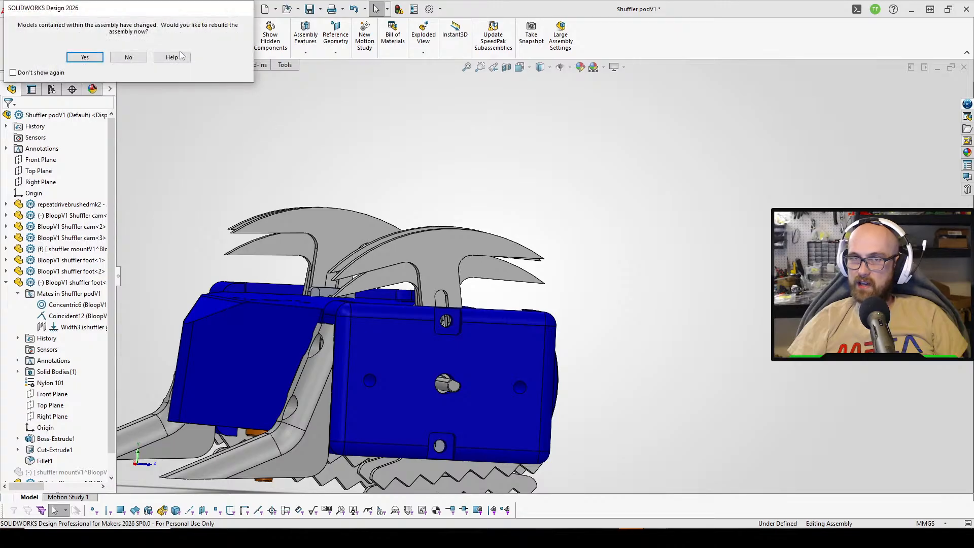
pyautogui.click(72, 58)
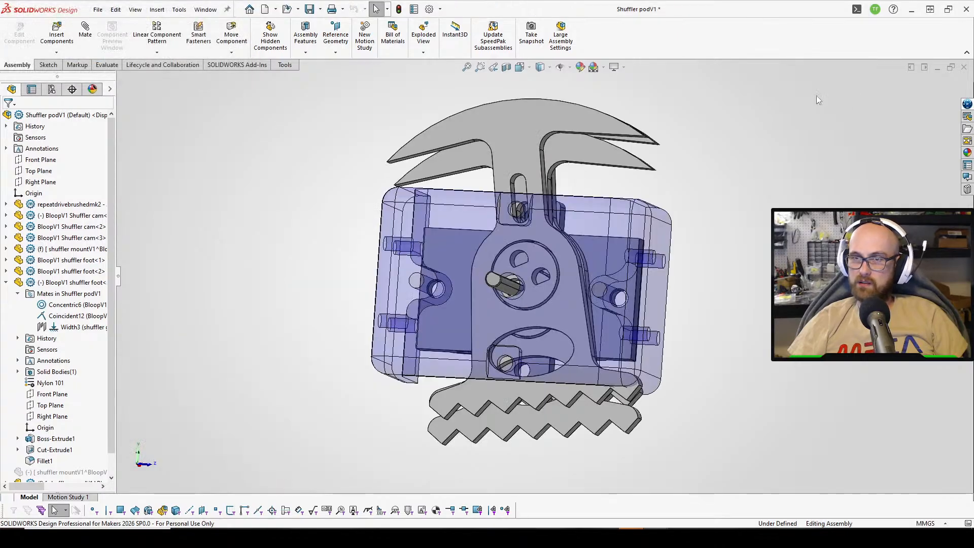
pyautogui.moveTo(559, 131); pyautogui.dragTo(193, 330)
pyautogui.click(193, 330)
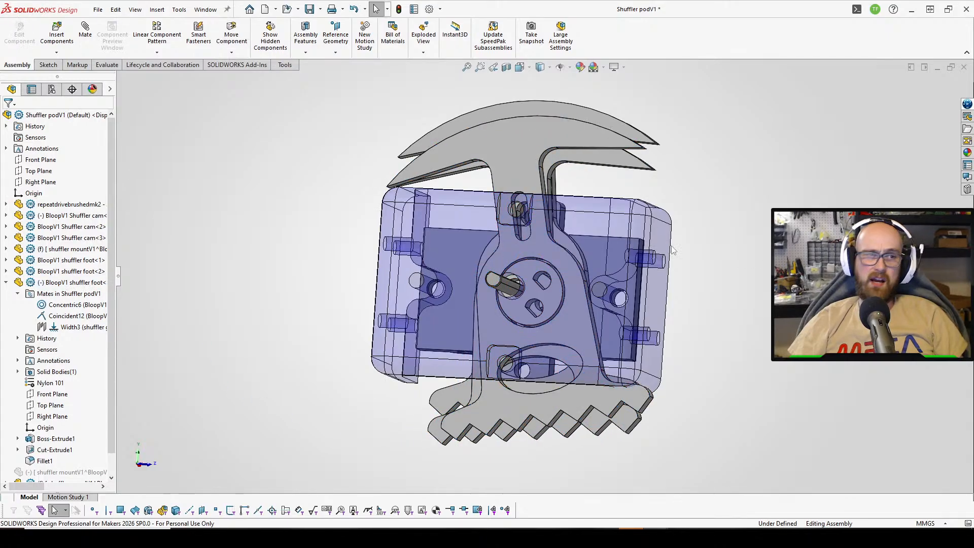
# Examine the pod from the front and back, checking the feet's fit around the cams, mount and guard.
pyautogui.moveTo(538, 284); pyautogui.dragTo(518, 392, button='middle')
pyautogui.moveTo(622, 377); pyautogui.dragTo(538, 315, button='middle')
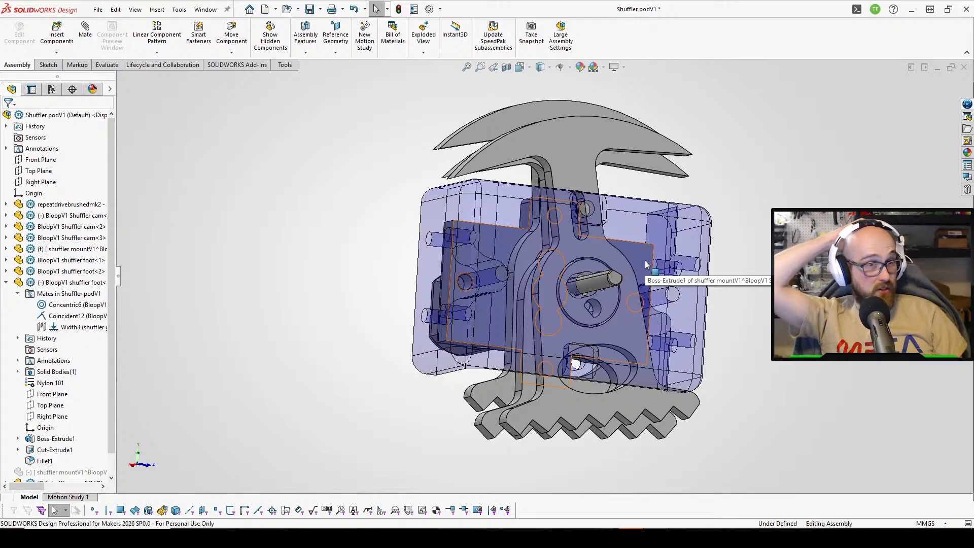
pyautogui.moveTo(646, 264); pyautogui.dragTo(728, 277, button='middle')
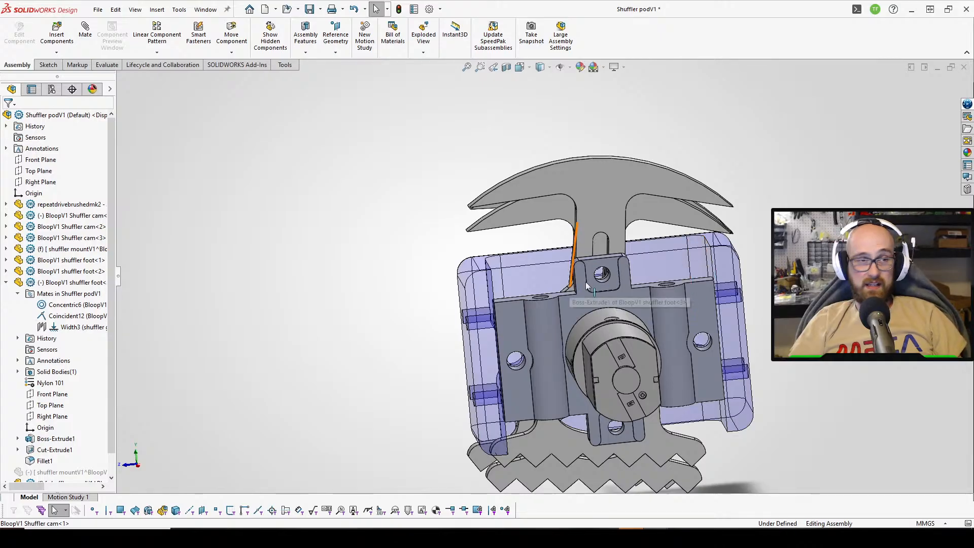
pyautogui.moveTo(638, 288)
pyautogui.mouseDown(button='middle')
pyautogui.moveTo(565, 358)
pyautogui.moveTo(638, 273)
pyautogui.mouseUp(button='middle')
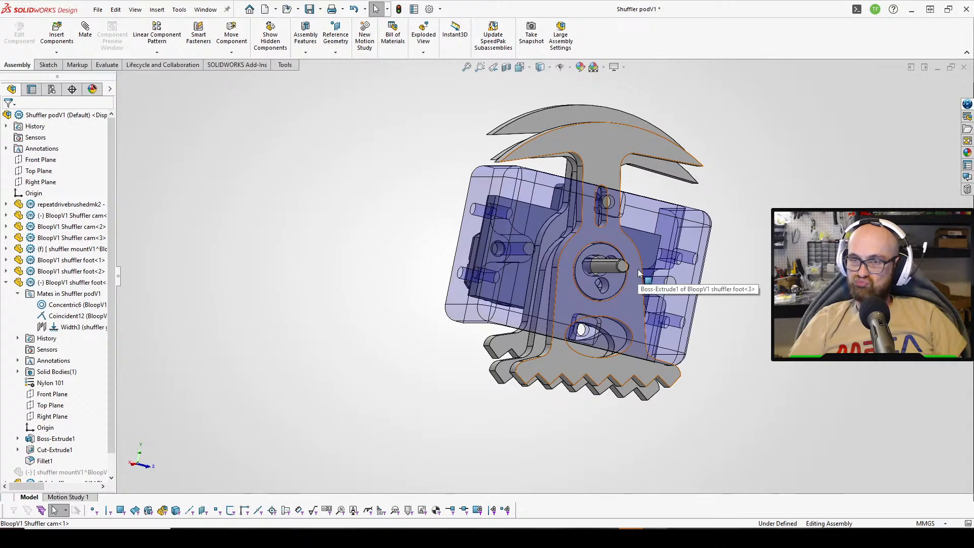
pyautogui.moveTo(638, 273); pyautogui.dragTo(611, 242, button='middle')
pyautogui.scroll(-3, 709, 285)
pyautogui.scroll(-1, 611, 243)
# In the shuffler foot part, set the toothed base's length to 30 mm in the base extrusion's sketch and save the part.
pyautogui.moveTo(656, 537)
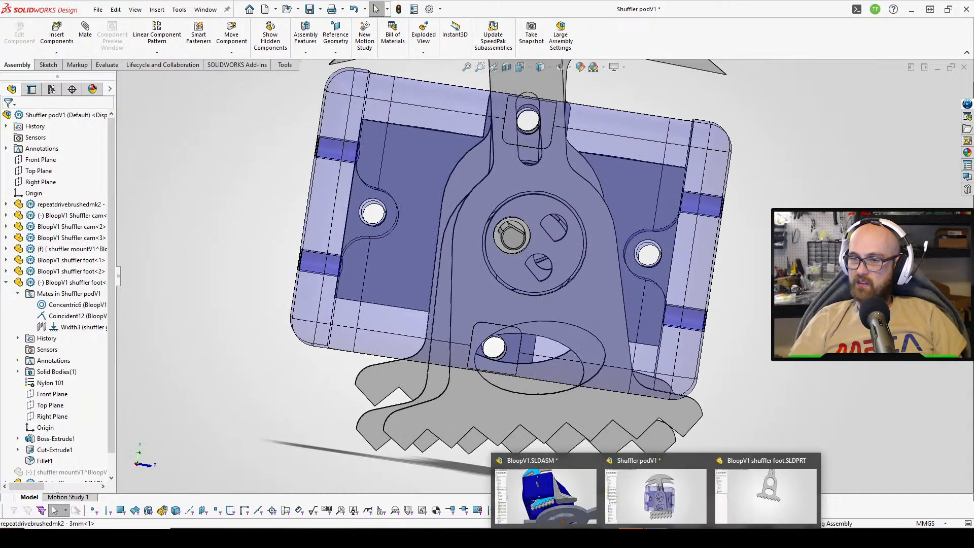
pyautogui.click(669, 497)
pyautogui.click(656, 537)
pyautogui.click(791, 483)
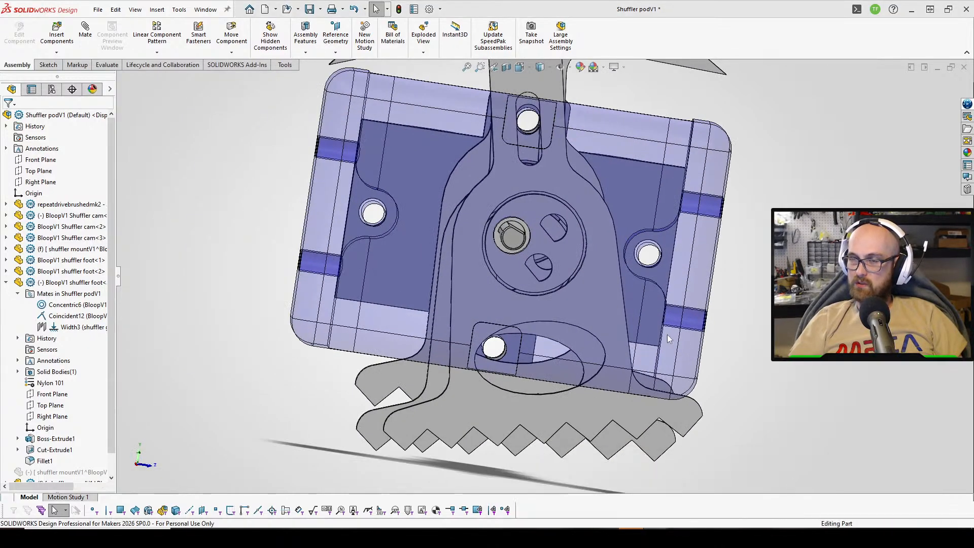
pyautogui.click(38, 226)
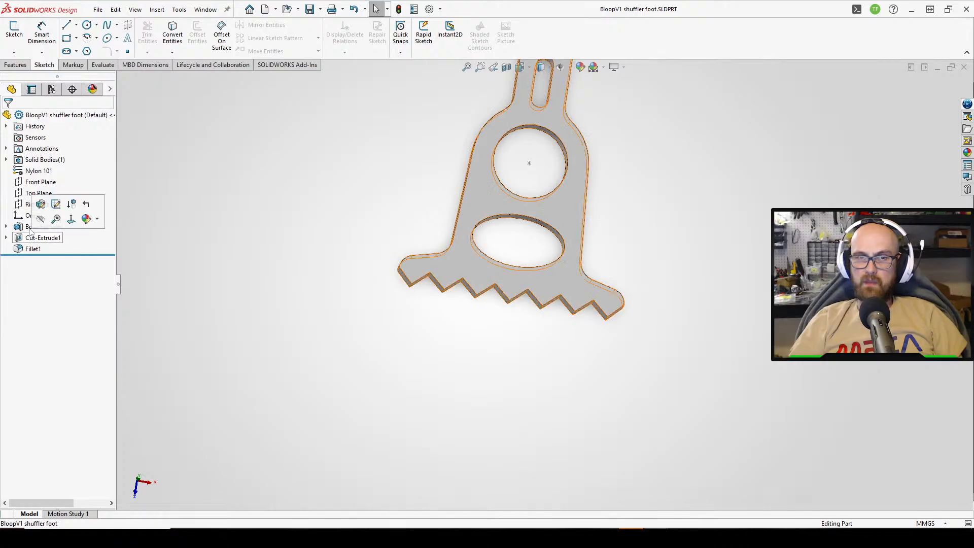
pyautogui.click(48, 193)
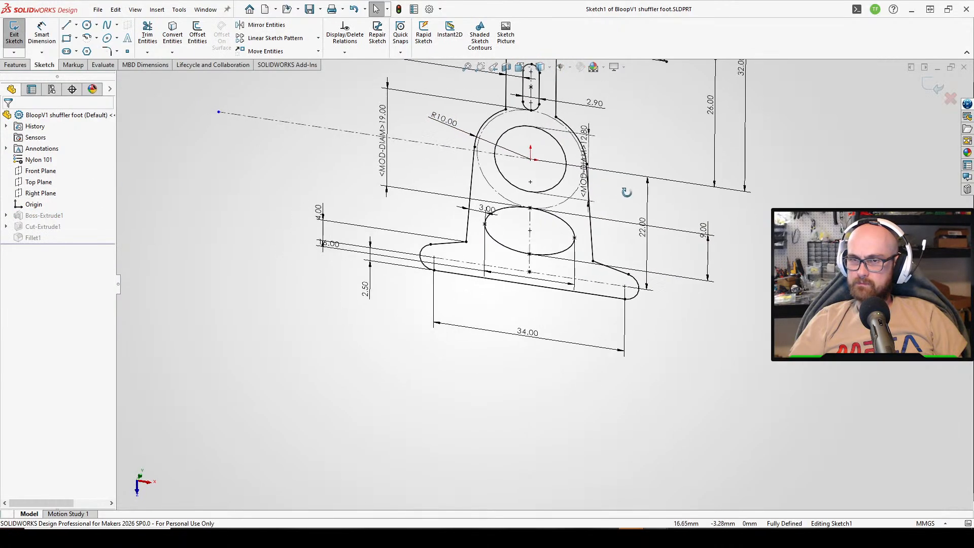
pyautogui.scroll(-3, 585, 222)
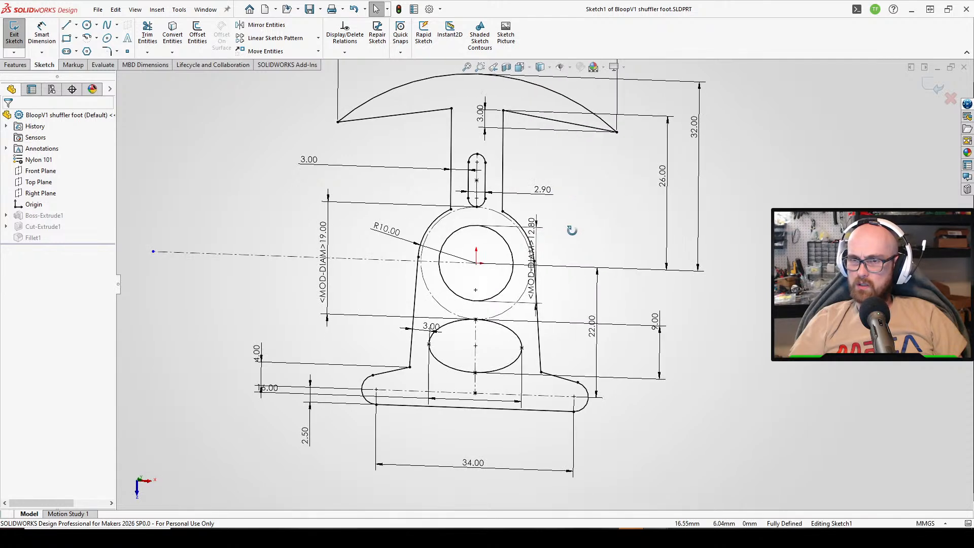
pyautogui.doubleClick(476, 464)
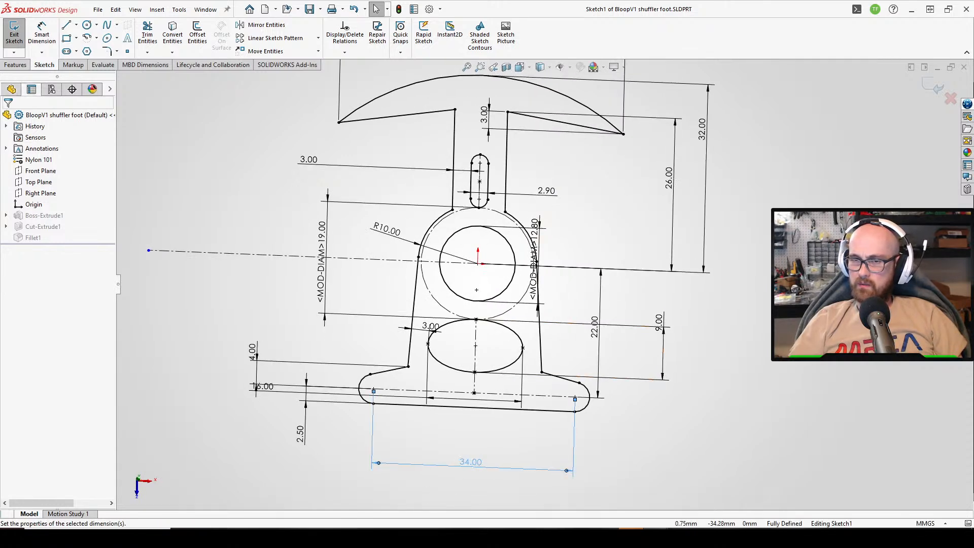
pyautogui.press('Return')
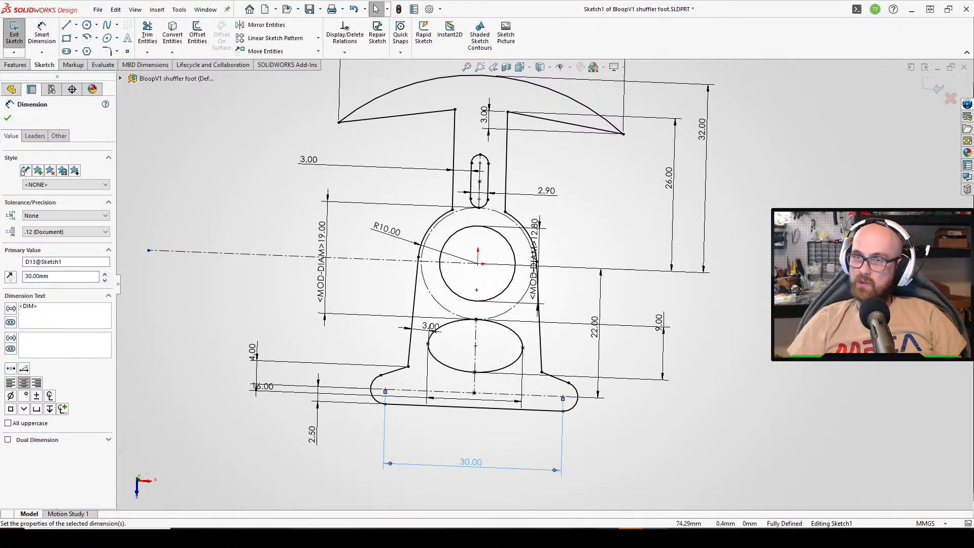
pyautogui.press('Escape')
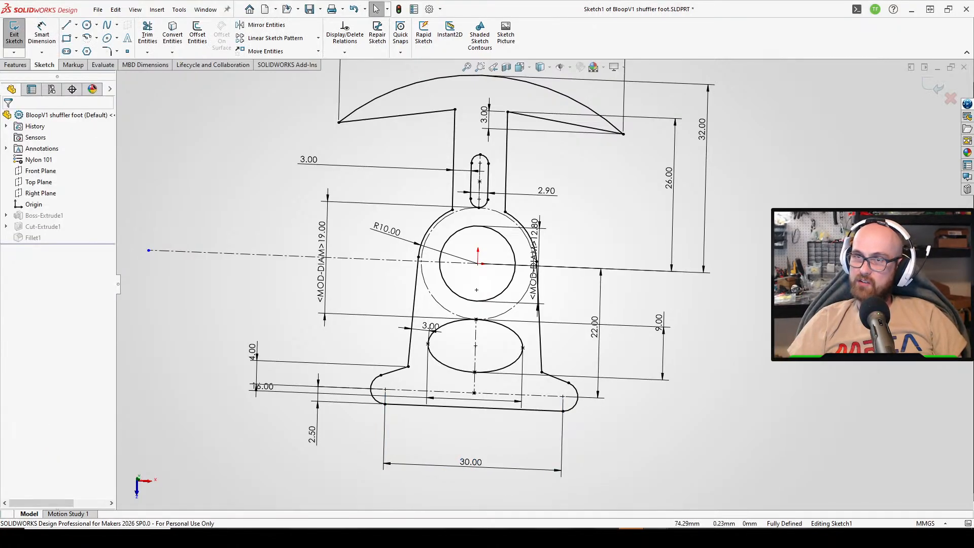
pyautogui.click(15, 31)
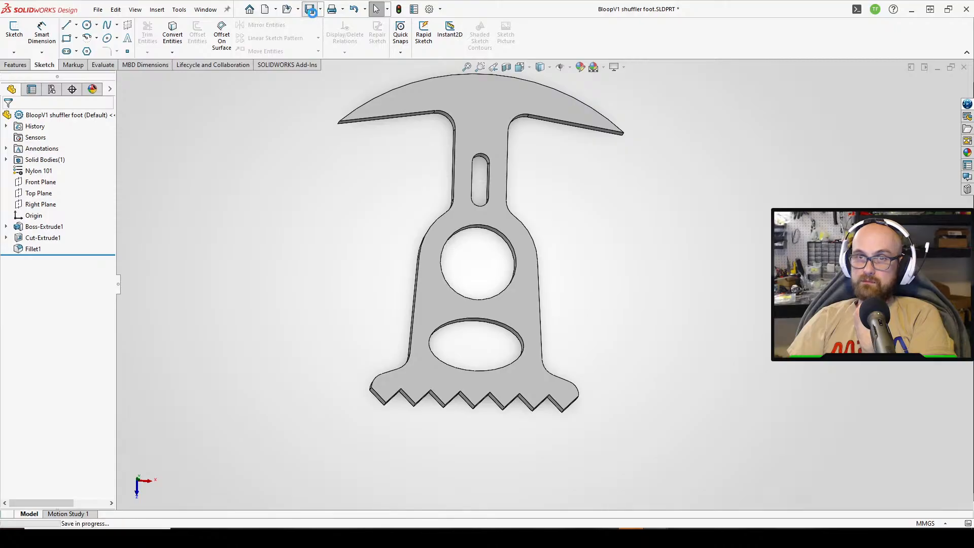
pyautogui.moveTo(631, 530)
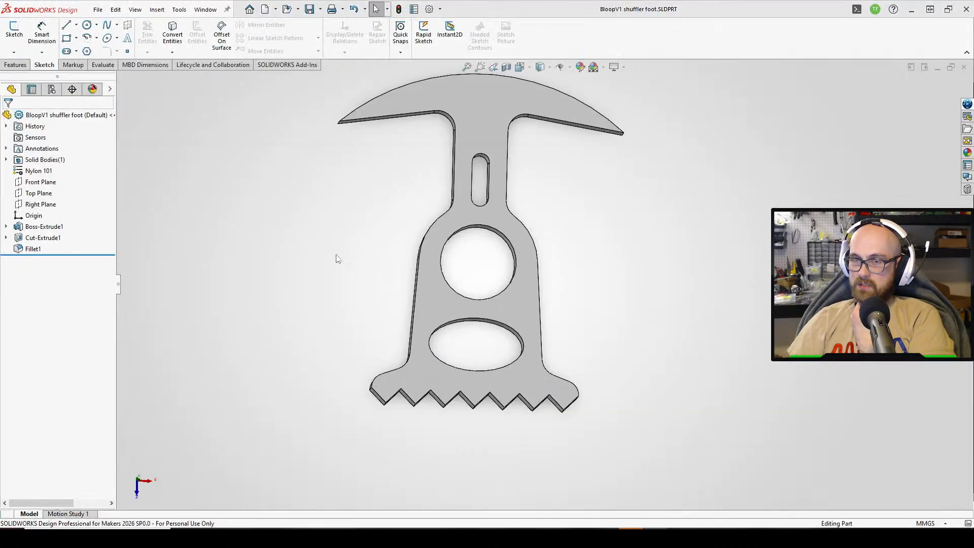
# Edit the base sketch of Boss-Extrude1 and set the vertical distance from the origin to the toothed bar's centerline to 23 mm.
pyautogui.click(35, 227)
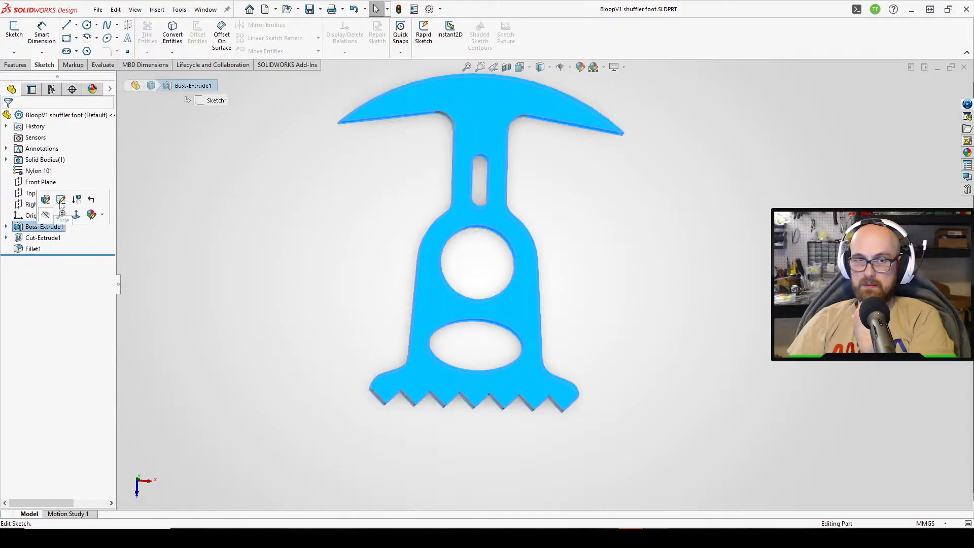
pyautogui.click(40, 202)
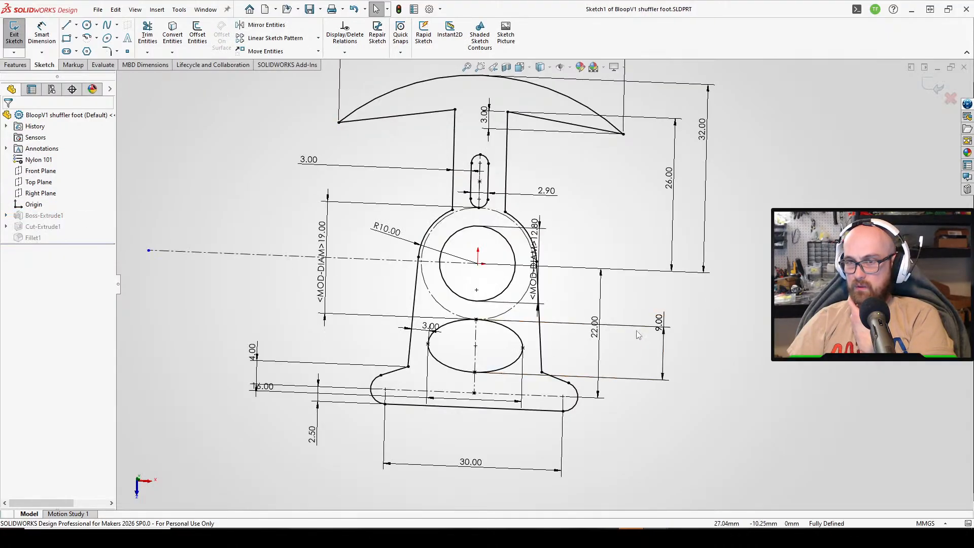
pyautogui.doubleClick(597, 329)
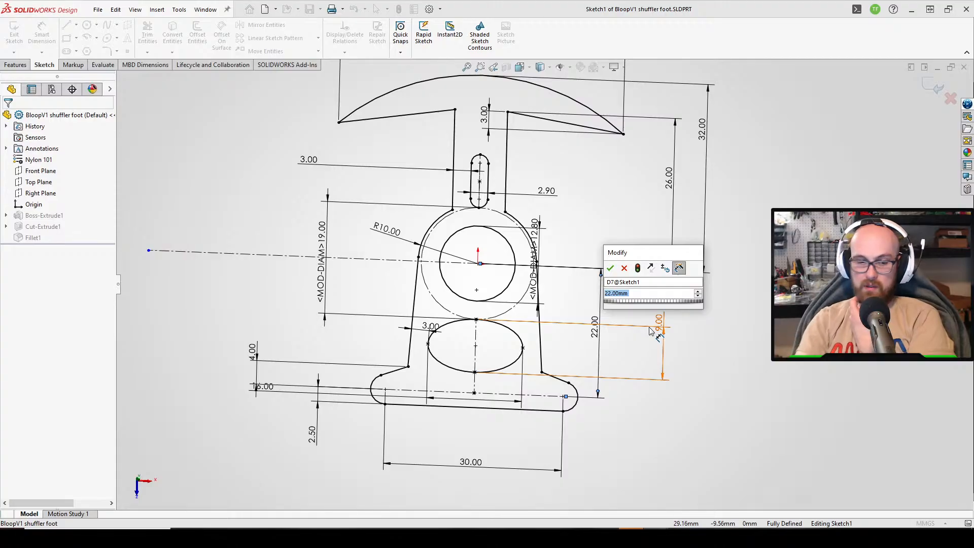
pyautogui.write('23')
pyautogui.press('Return')
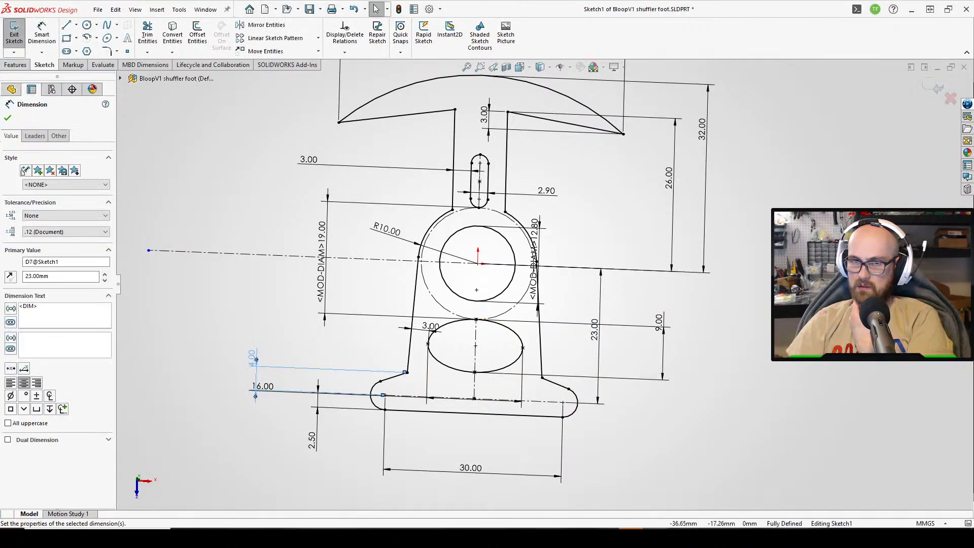
# Set the height of the leg's lower corner above the bar's centerline to 3 mm and exit the sketch.
pyautogui.doubleClick(256, 359)
pyautogui.press('Return')
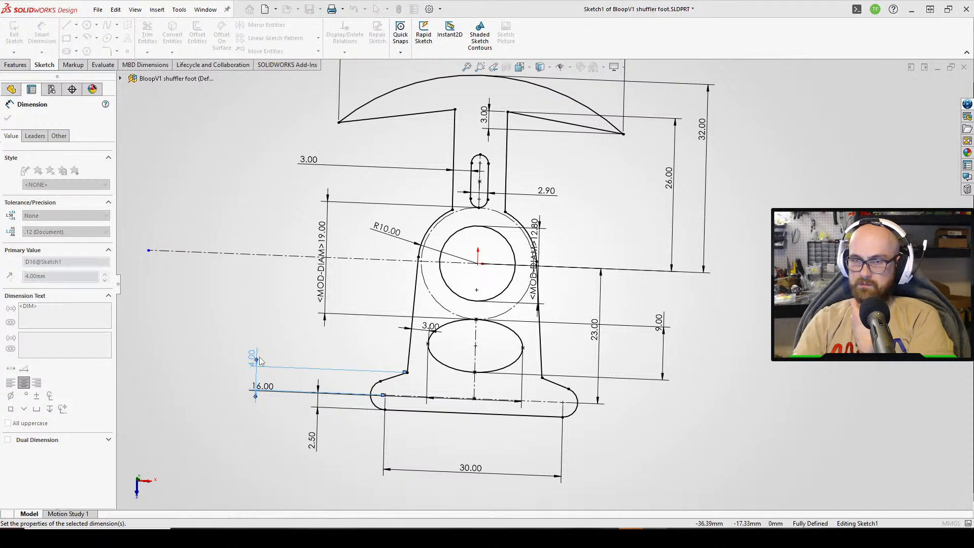
pyautogui.press('Escape')
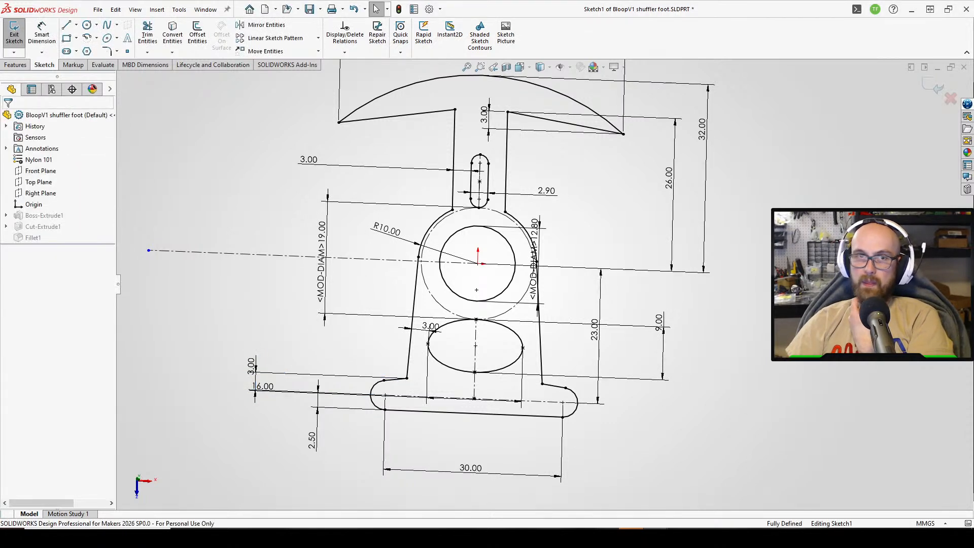
pyautogui.click(15, 36)
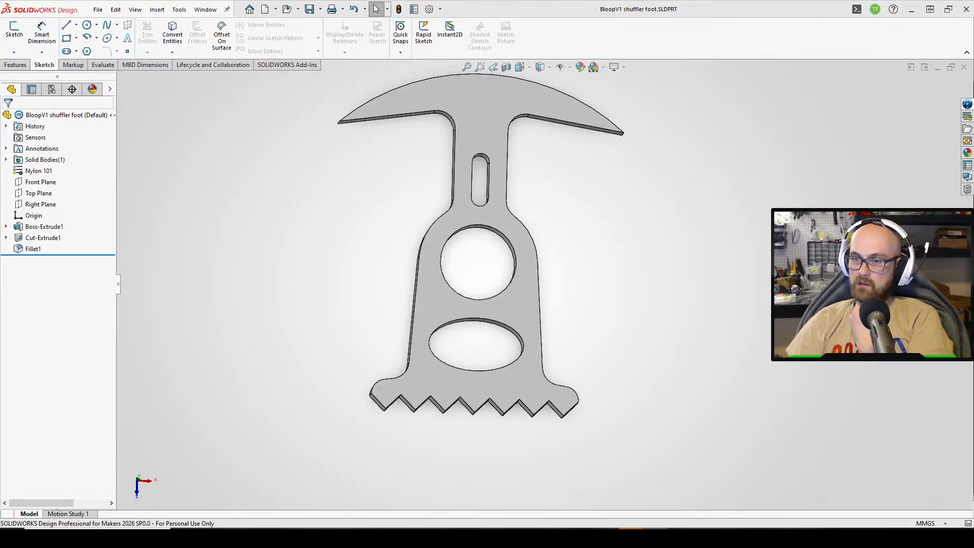
# Switch to the Shuffler podV1 assembly and rebuild it with the changed foot part.
pyautogui.moveTo(631, 524)
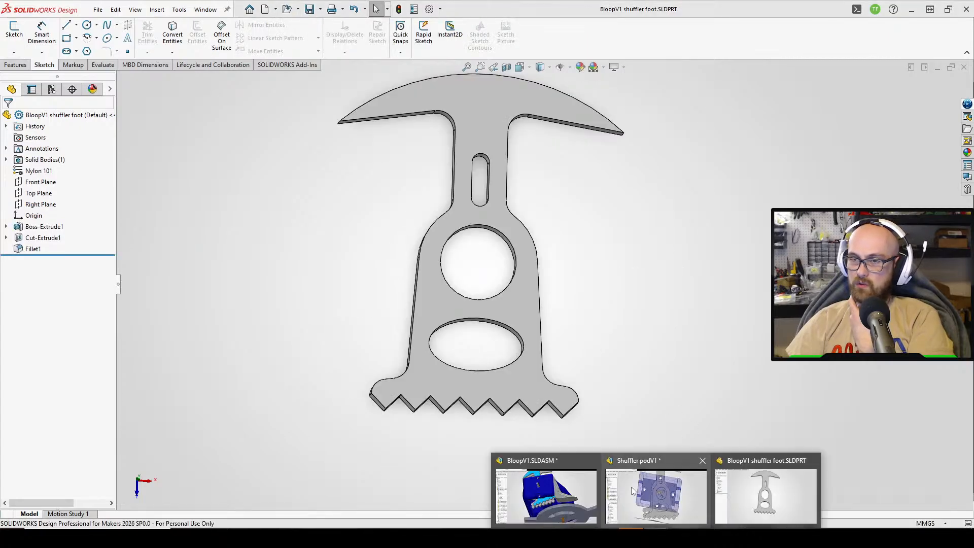
pyautogui.click(760, 474)
pyautogui.moveTo(638, 524)
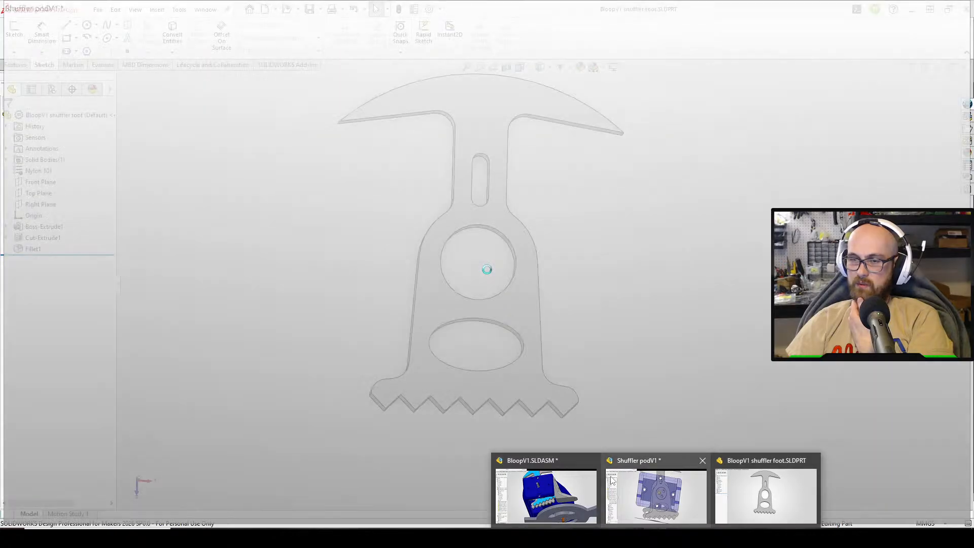
pyautogui.click(612, 480)
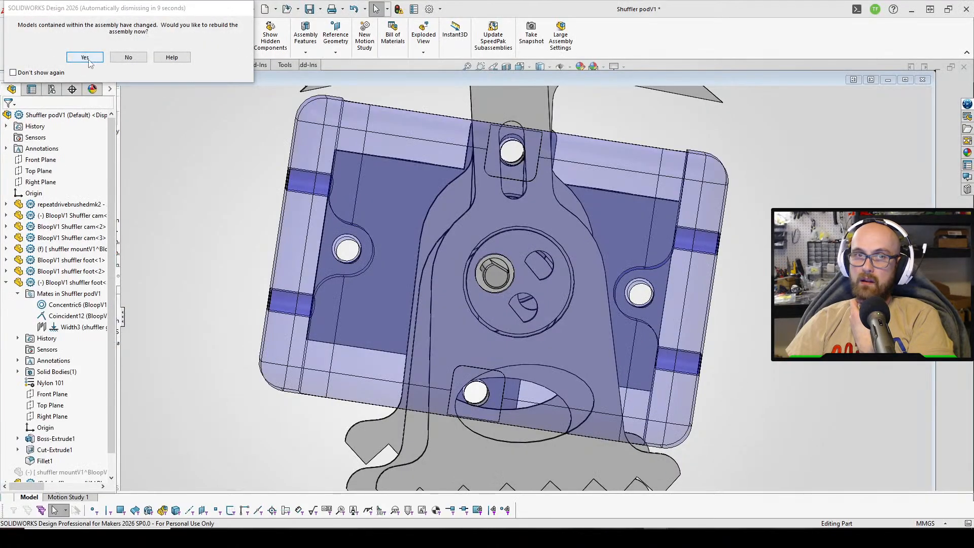
pyautogui.click(85, 58)
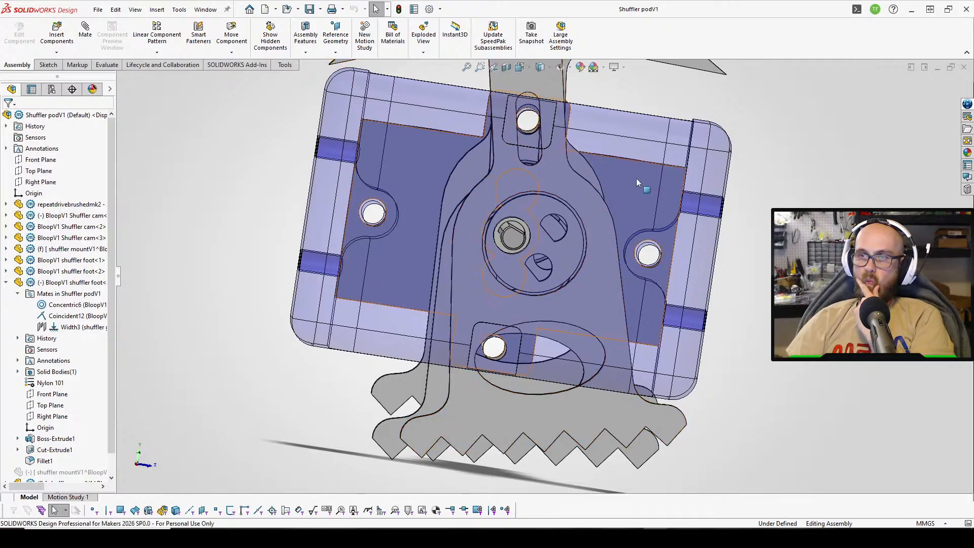
# Examine how the shuffler feet sit relative to the guard's lower edge and the screw standoffs.
pyautogui.scroll(3, 547, 112)
pyautogui.moveTo(546, 109); pyautogui.dragTo(519, 26)
pyautogui.scroll(2, 796, 419)
pyautogui.moveTo(720, 352); pyautogui.dragTo(689, 322, button='middle')
pyautogui.click(690, 321)
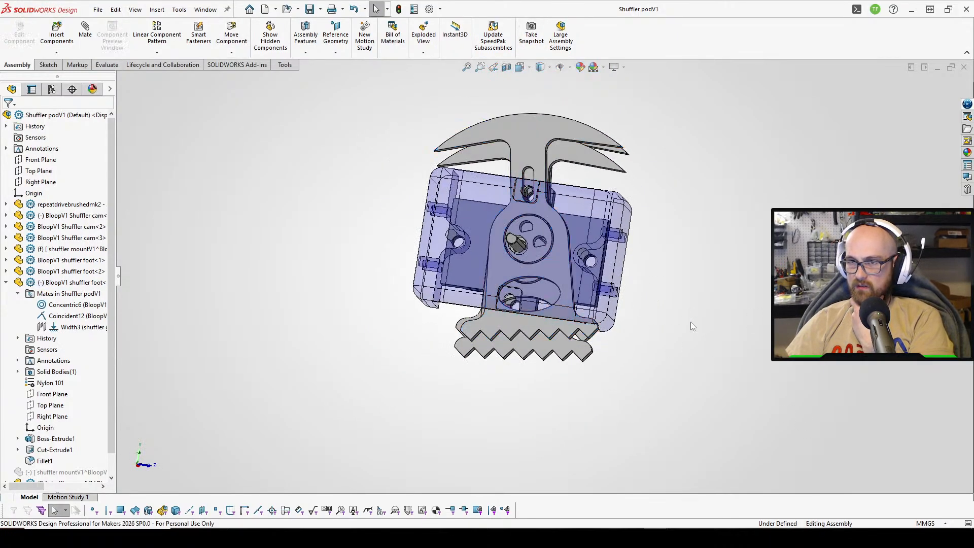
pyautogui.scroll(2, 687, 321)
pyautogui.scroll(-4, 639, 315)
pyautogui.moveTo(533, 296); pyautogui.dragTo(492, 332, button='middle')
pyautogui.scroll(-4, 492, 333)
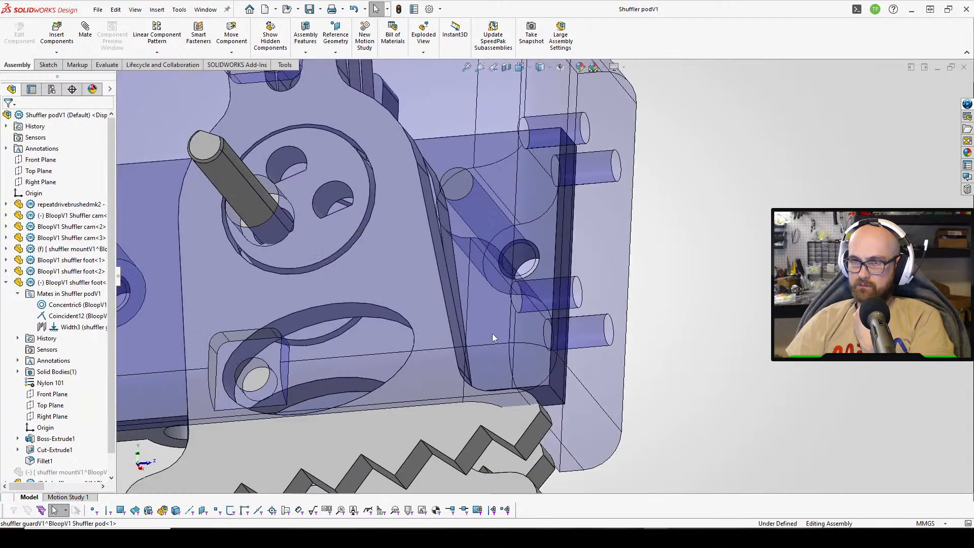
pyautogui.scroll(2, 517, 392)
pyautogui.scroll(-1, 516, 391)
# Move the front shuffler foot along its cam travel toward the guard's lower corner to check the clearance.
pyautogui.click(487, 380)
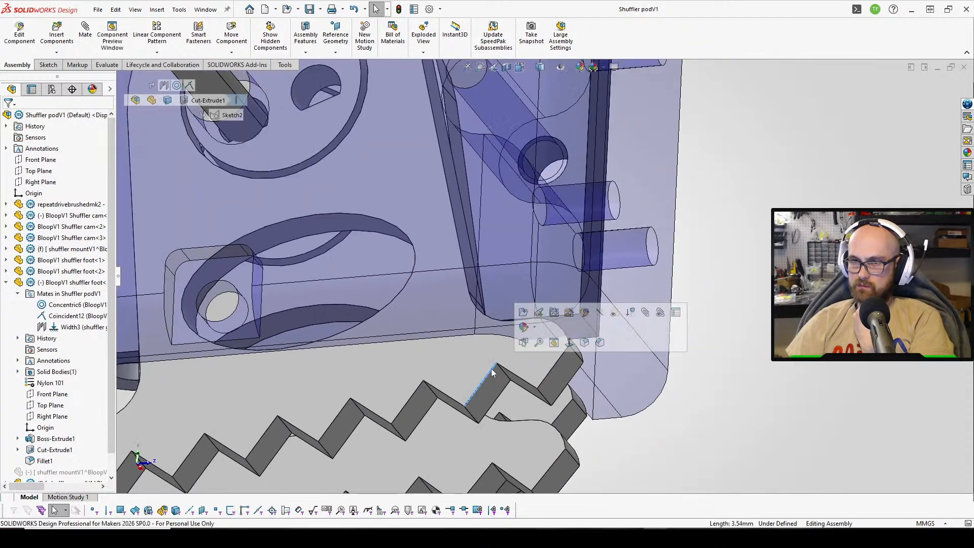
pyautogui.click(765, 361)
pyautogui.moveTo(506, 360); pyautogui.dragTo(637, 400)
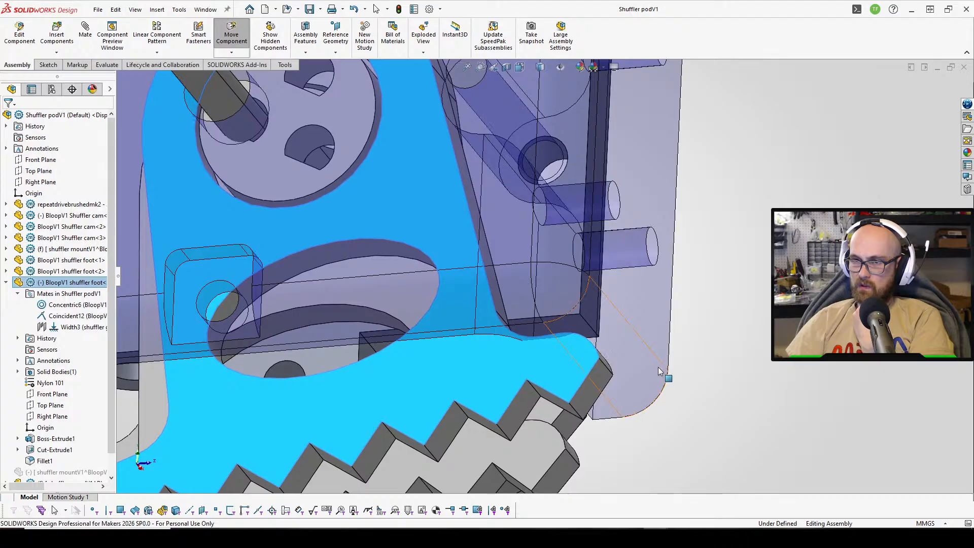
pyautogui.moveTo(659, 368); pyautogui.dragTo(683, 415, button='middle')
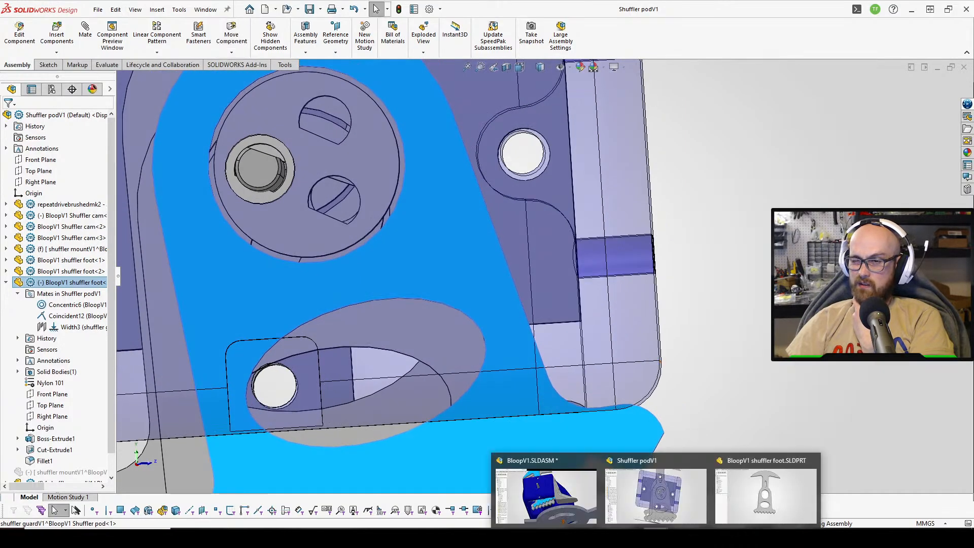
# Switch to the BloopV1 assembly and rebuild it with the changed models.
pyautogui.moveTo(607, 515)
pyautogui.click(583, 497)
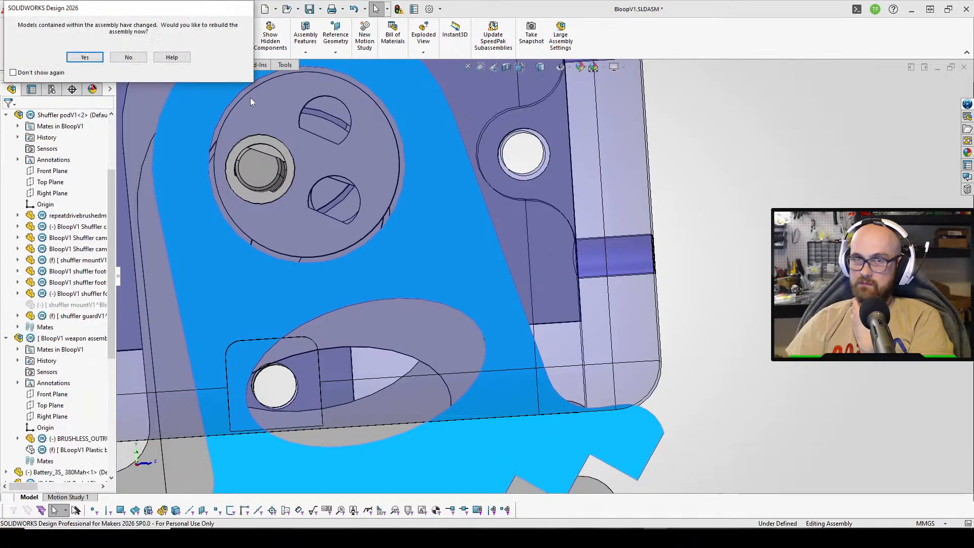
pyautogui.click(85, 57)
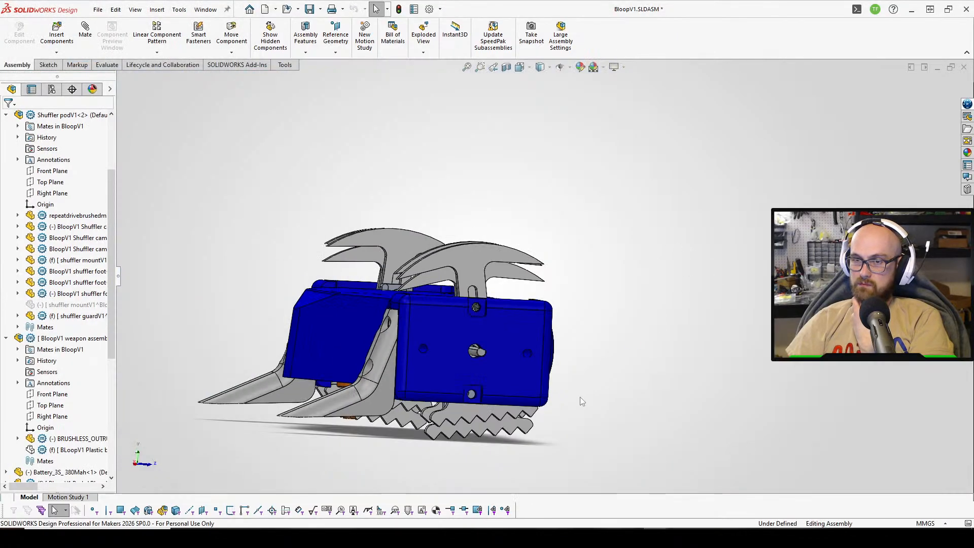
# Examine the clearance of the shuffler feet to the pod guard, the forks and the weapon on the full robot.
pyautogui.scroll(-3, 484, 393)
pyautogui.moveTo(487, 369); pyautogui.dragTo(612, 268, button='middle')
pyautogui.scroll(5, 612, 269)
pyautogui.moveTo(303, 479); pyautogui.dragTo(357, 398, button='middle')
pyautogui.scroll(-4, 367, 390)
pyautogui.moveTo(593, 262); pyautogui.dragTo(540, 172, button='middle')
pyautogui.scroll(-4, 682, 329)
pyautogui.moveTo(552, 246); pyautogui.dragTo(433, 75, button='middle')
pyautogui.scroll(3, 543, 194)
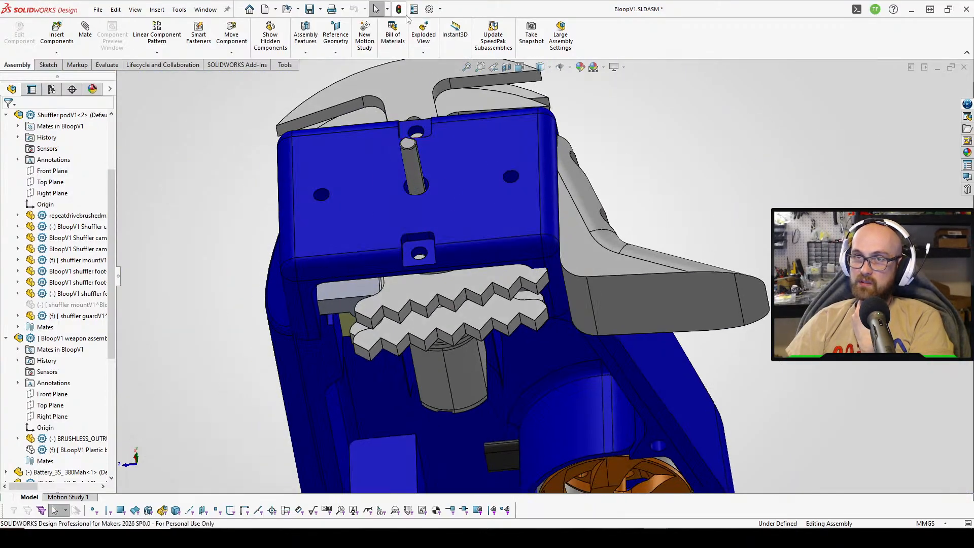
pyautogui.scroll(-6, 628, 288)
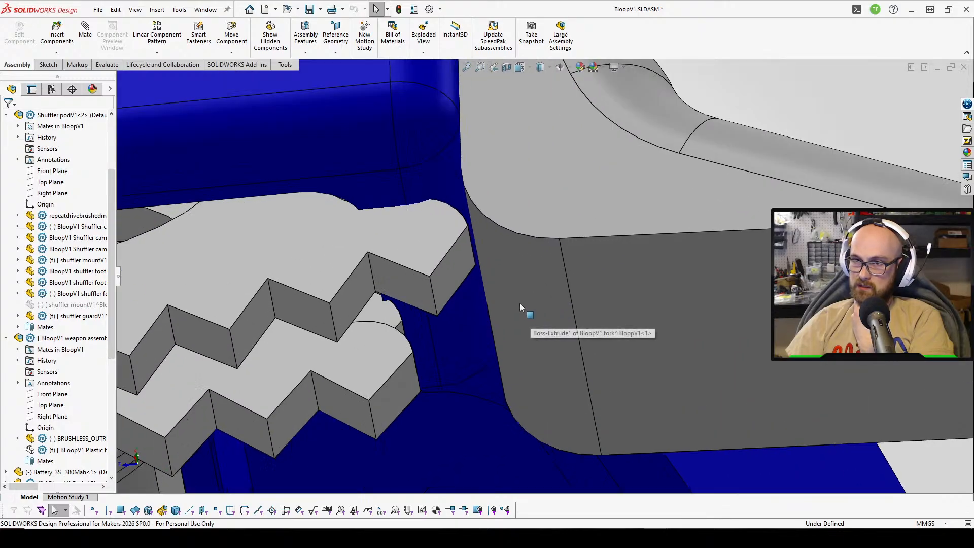
pyautogui.moveTo(520, 303); pyautogui.dragTo(511, 376, button='middle')
pyautogui.scroll(3, 456, 242)
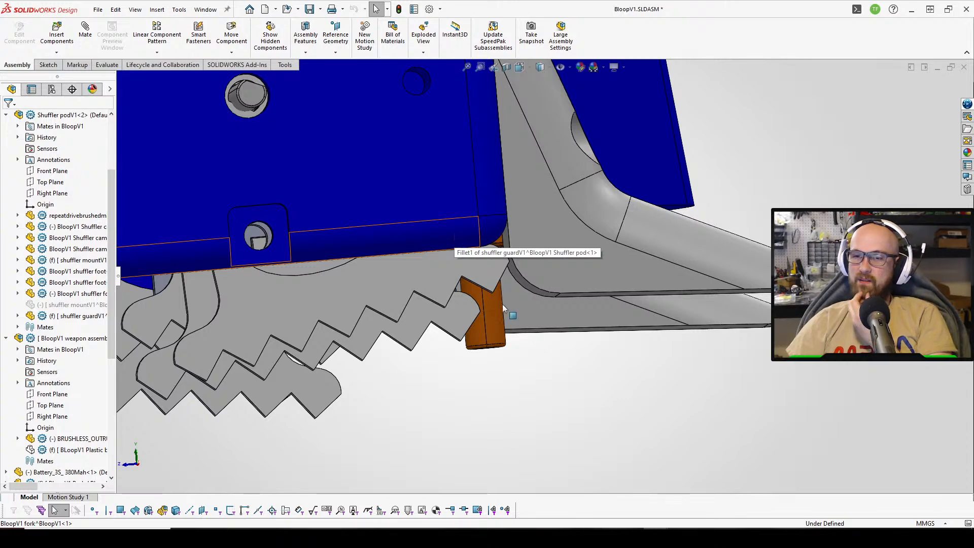
pyautogui.moveTo(569, 401); pyautogui.dragTo(481, 284, button='middle')
pyautogui.scroll(3, 471, 274)
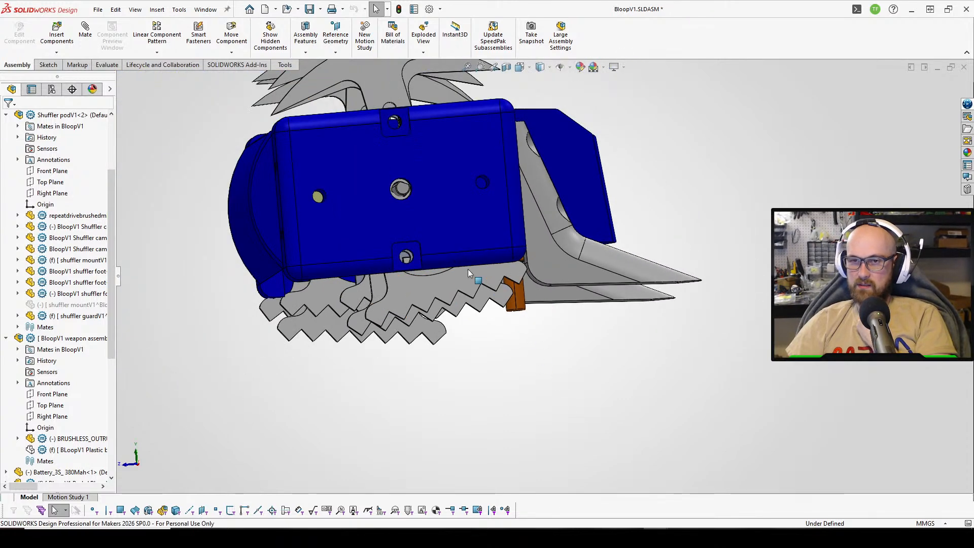
pyautogui.moveTo(655, 537)
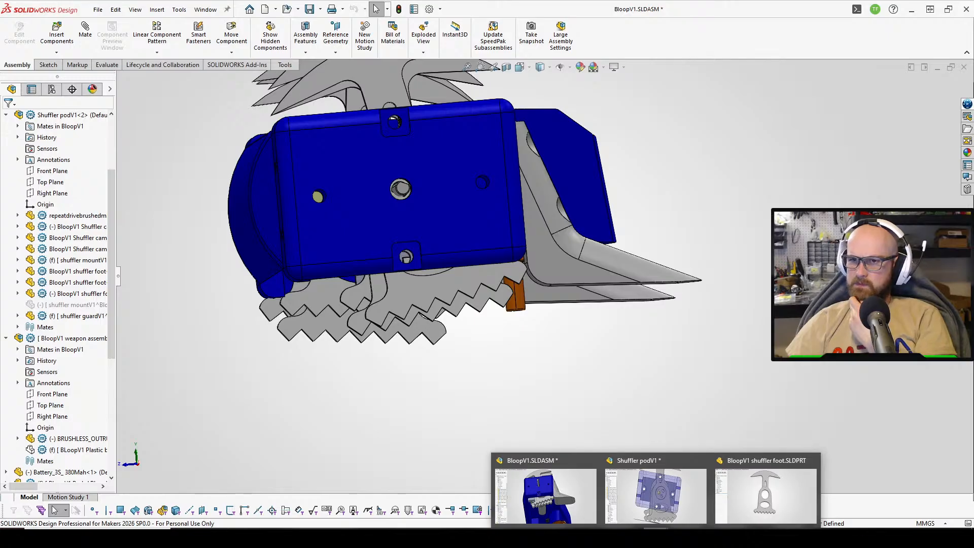
pyautogui.scroll(-2, 539, 313)
pyautogui.moveTo(525, 287)
pyautogui.mouseDown(button='middle')
pyautogui.moveTo(510, 250)
pyautogui.moveTo(516, 289)
pyautogui.mouseUp(button='middle')
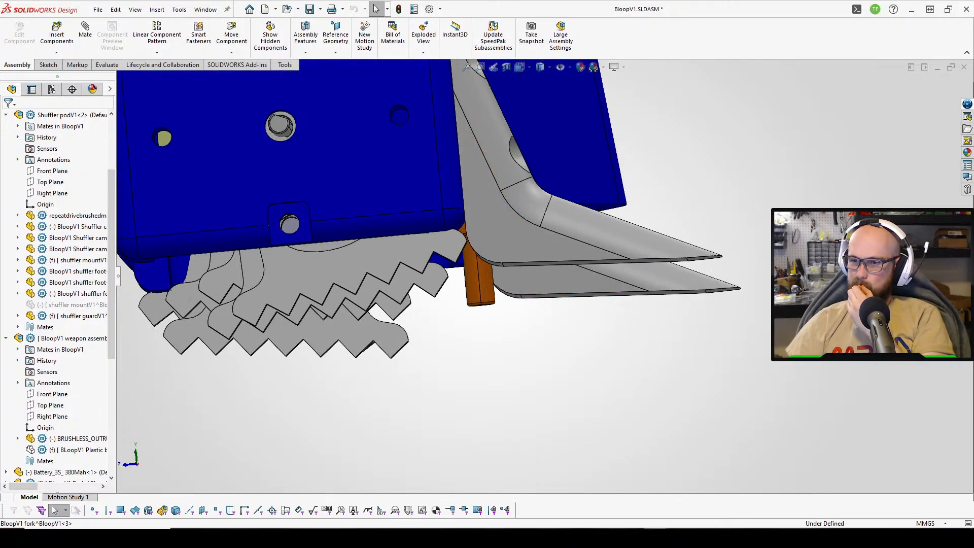
pyautogui.moveTo(655, 537)
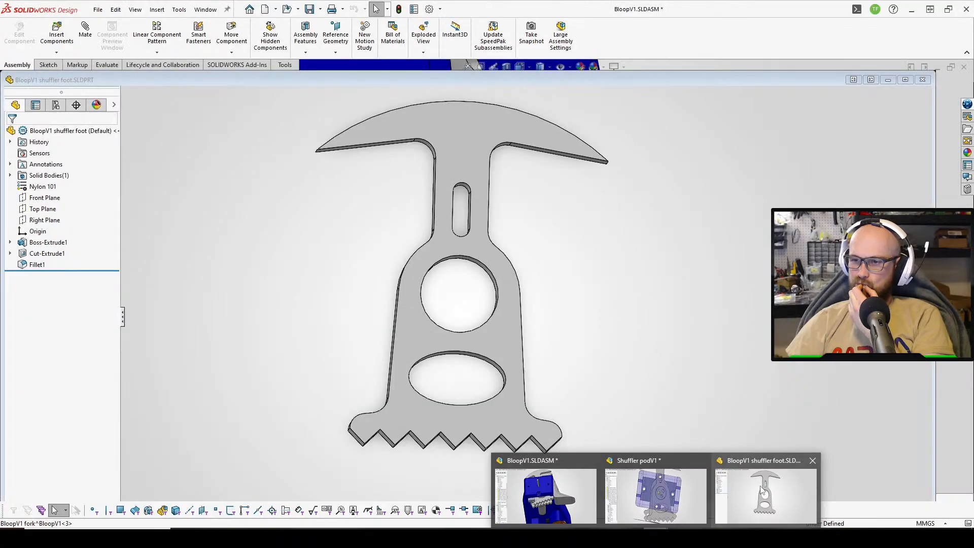
pyautogui.click(760, 486)
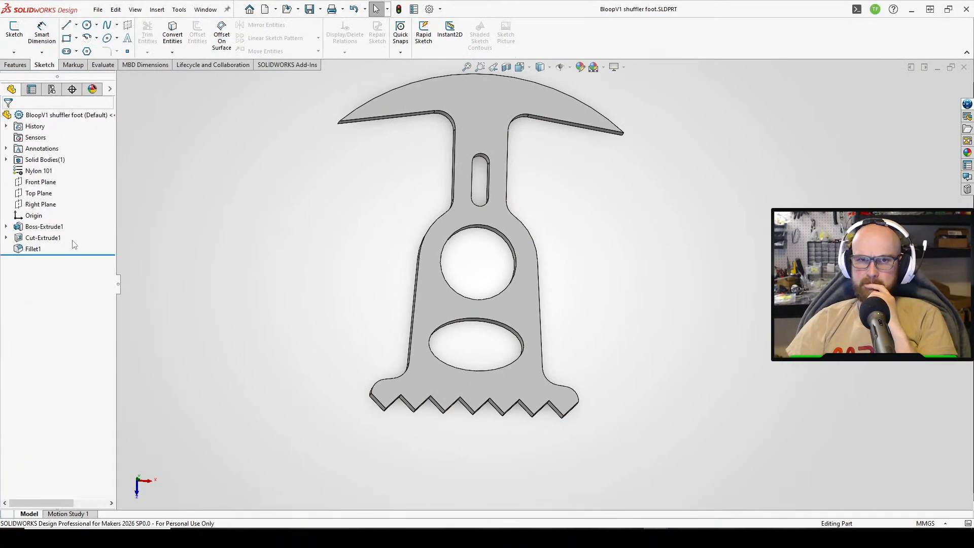
pyautogui.click(48, 237)
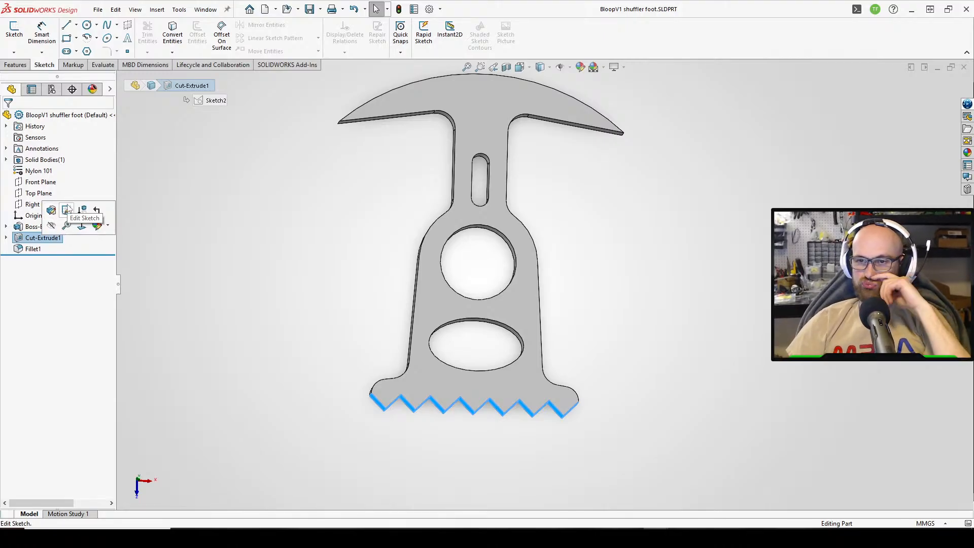
pyautogui.click(28, 229)
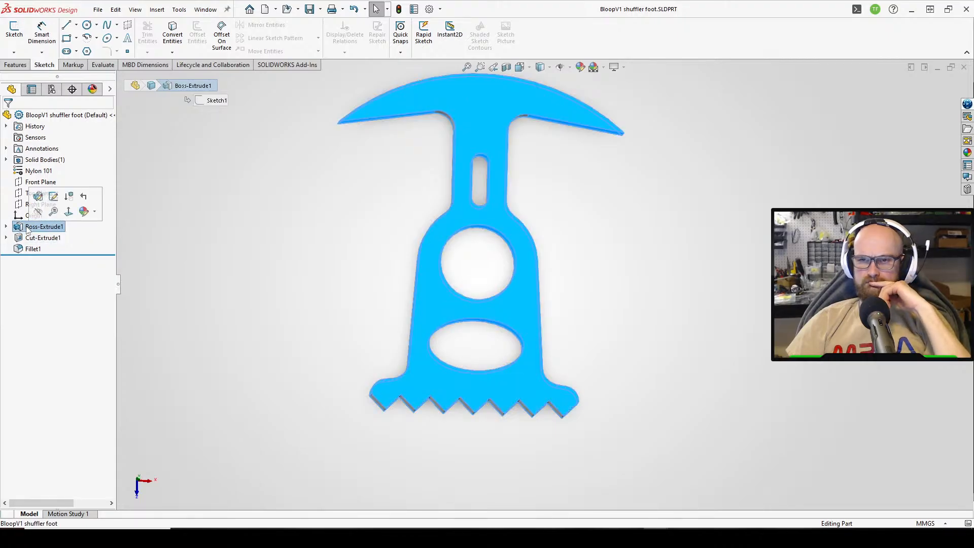
# Switch to the Shuffler podV1 assembly, select the shuffler guard and expand its feature list.
pyautogui.moveTo(686, 538)
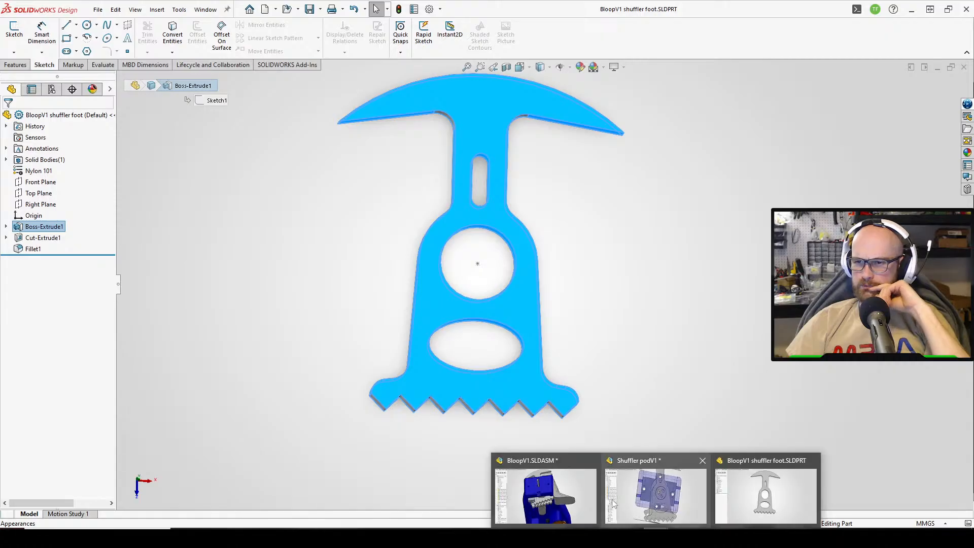
pyautogui.click(687, 492)
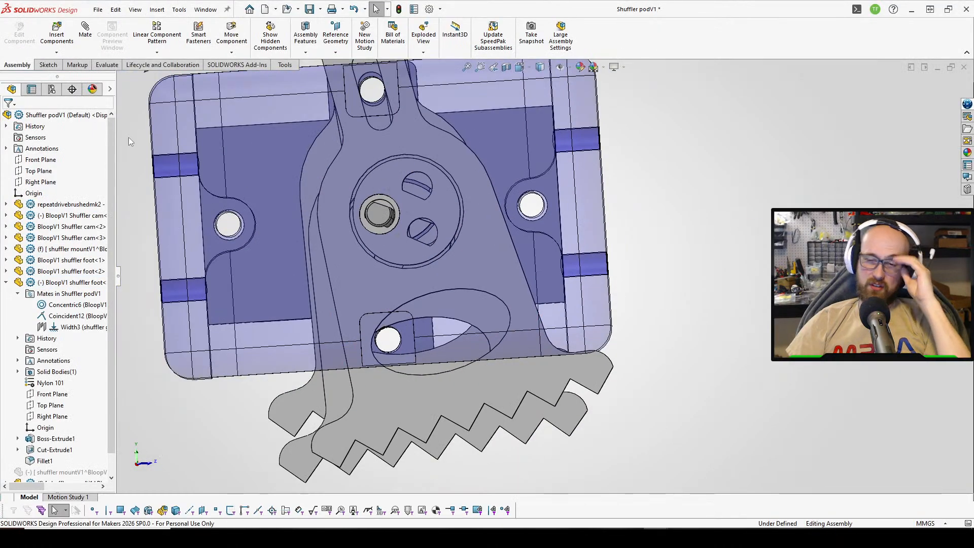
pyautogui.click(172, 170)
pyautogui.click(741, 321)
pyautogui.scroll(3, 368, 224)
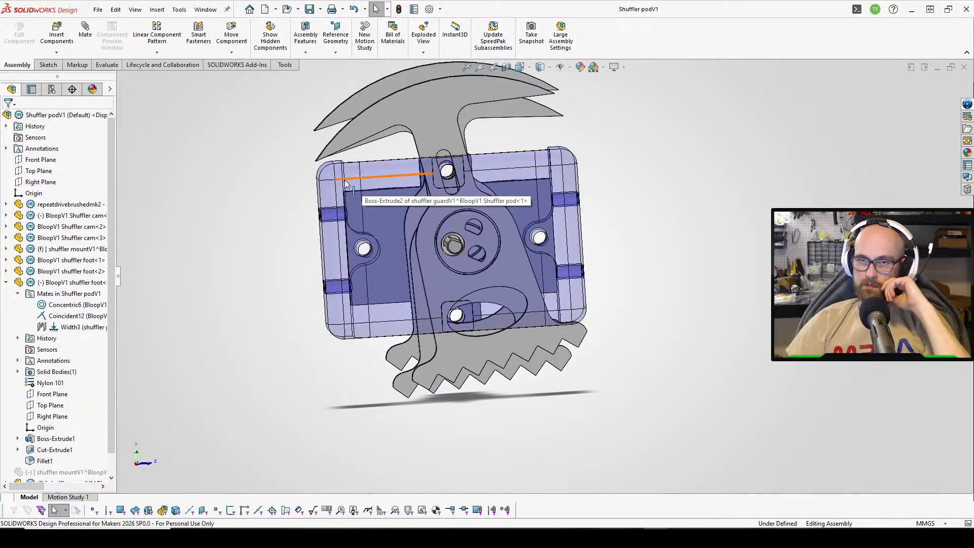
pyautogui.click(329, 191)
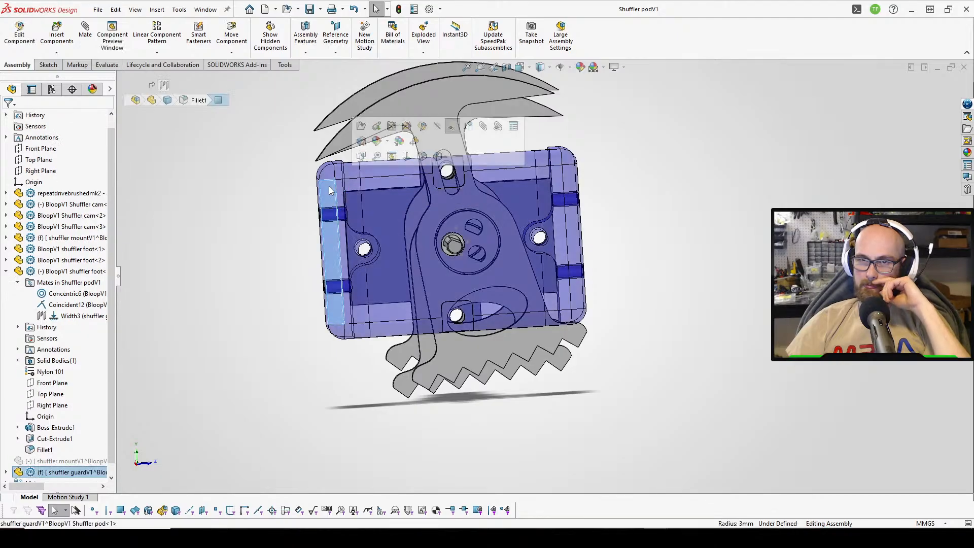
pyautogui.click(6, 461)
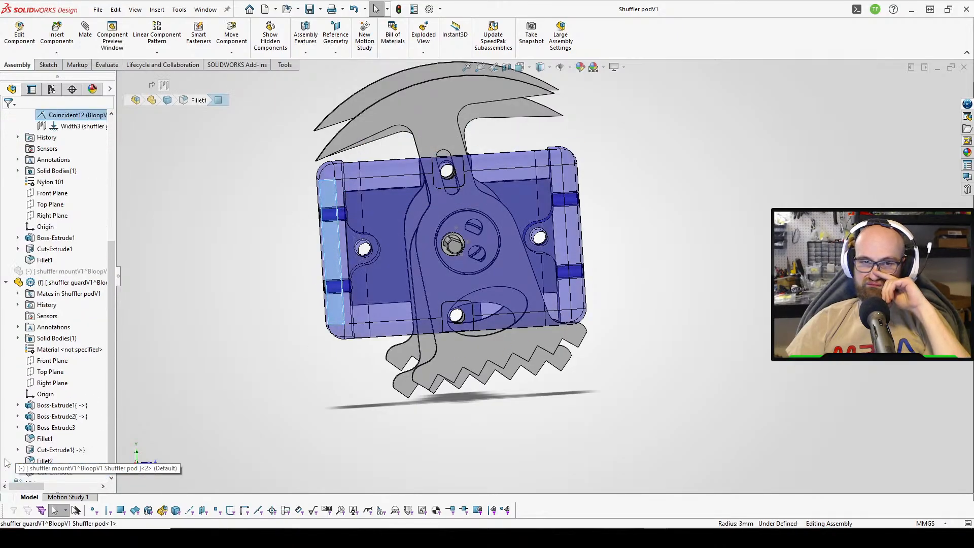
# Edit the shuffler guard in the assembly and examine the sketch behind its Boss-Extrude1 feature against the feet.
pyautogui.rightClick(328, 183)
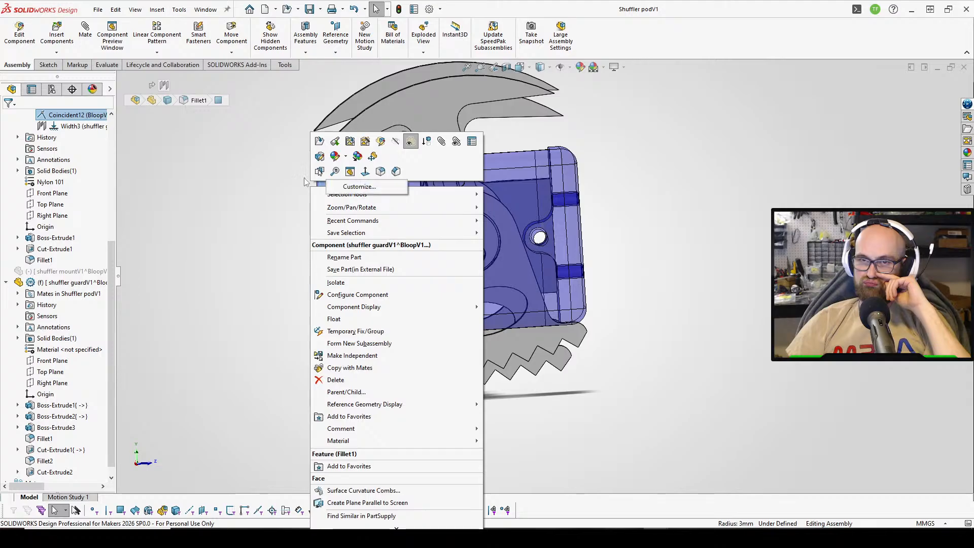
pyautogui.press('Escape')
pyautogui.rightClick(343, 175)
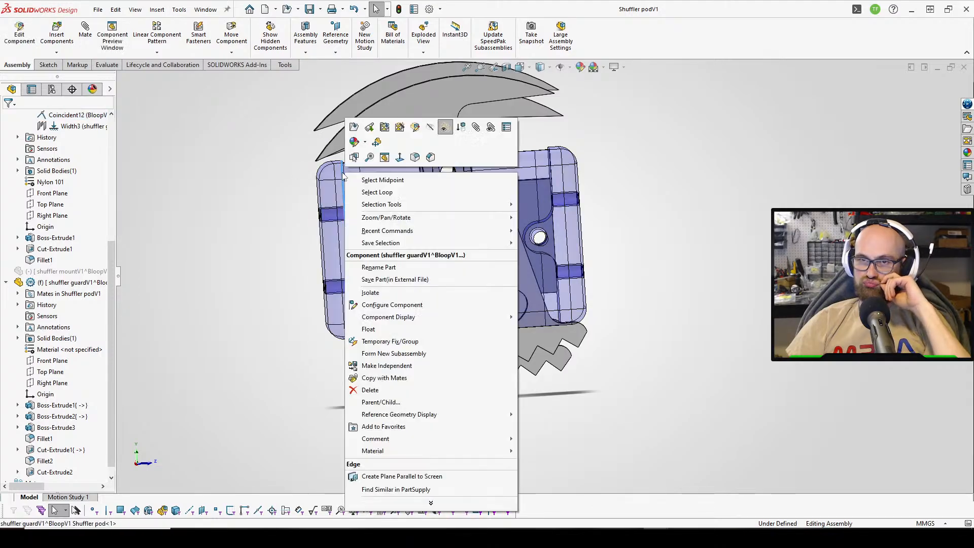
pyautogui.click(415, 127)
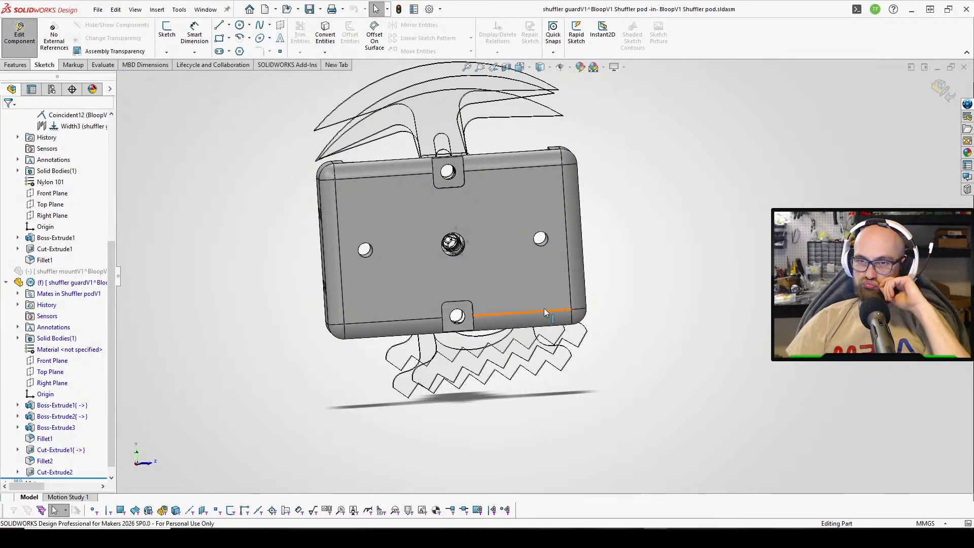
pyautogui.click(57, 404)
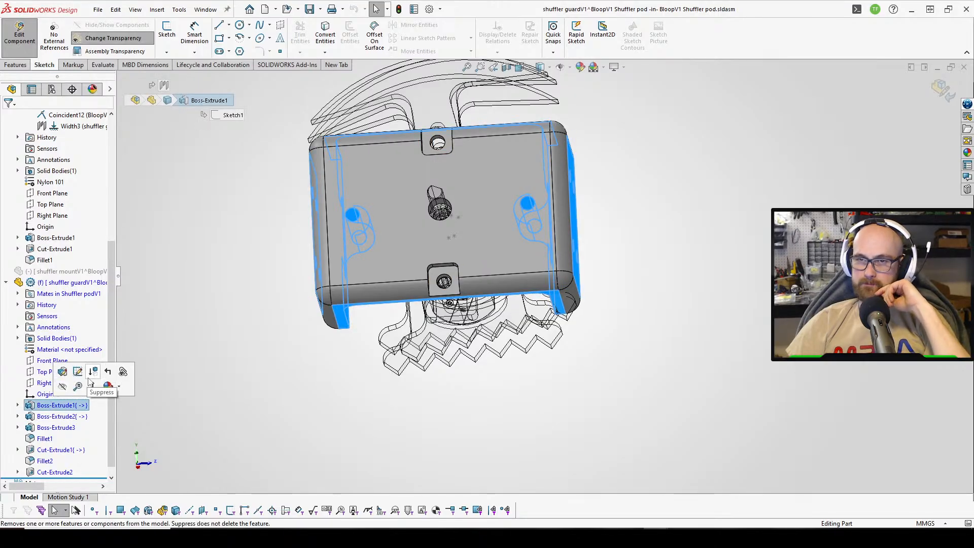
pyautogui.click(74, 374)
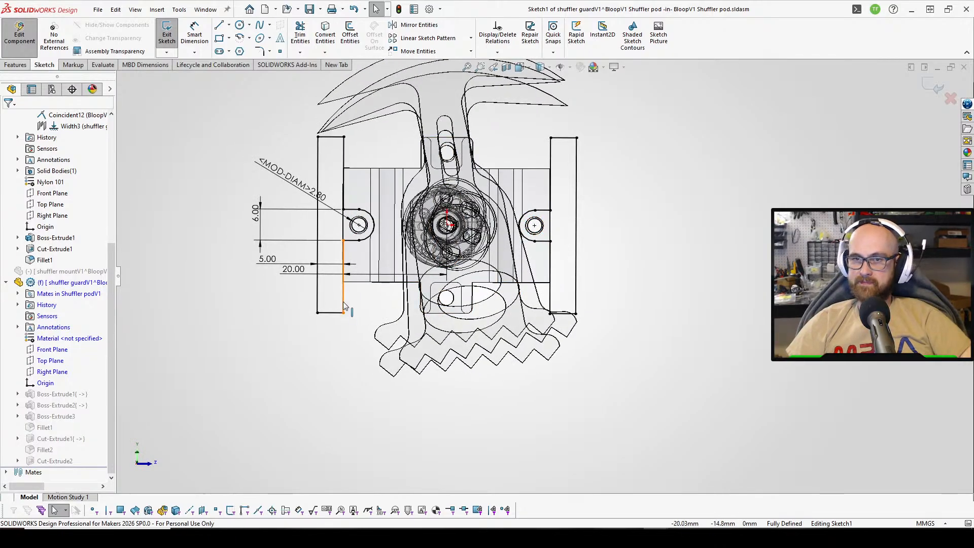
pyautogui.scroll(-3, 344, 305)
pyautogui.scroll(5, 556, 271)
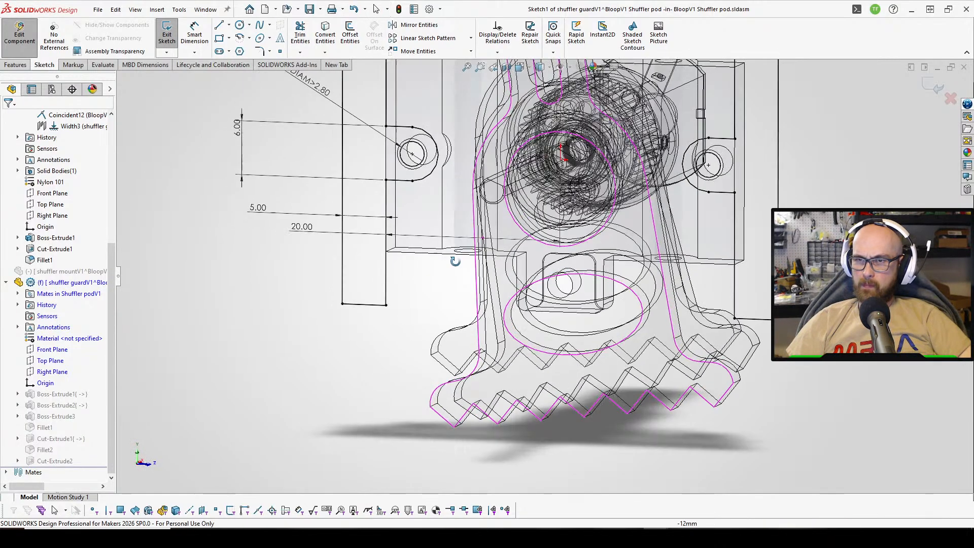
pyautogui.scroll(-3, 516, 192)
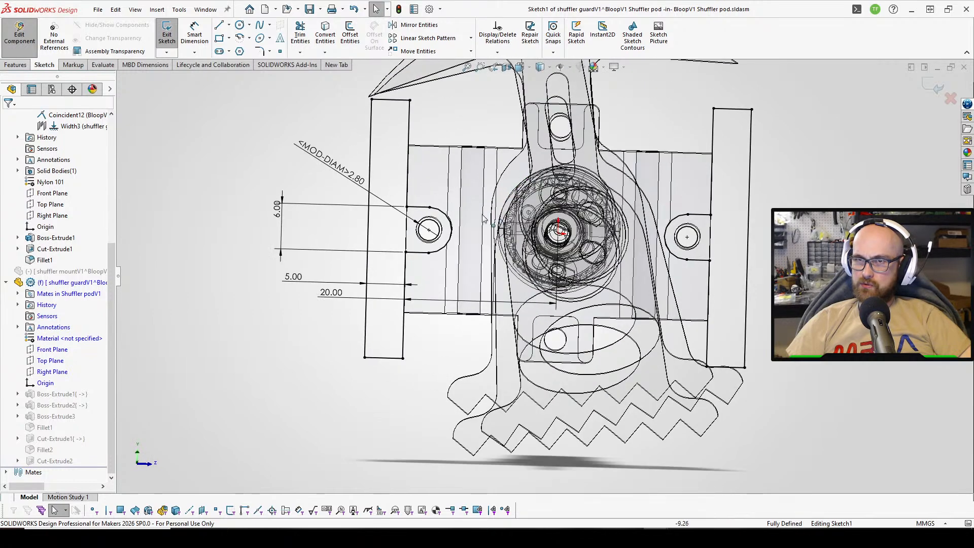
pyautogui.scroll(2, 457, 258)
pyautogui.scroll(-1, 411, 354)
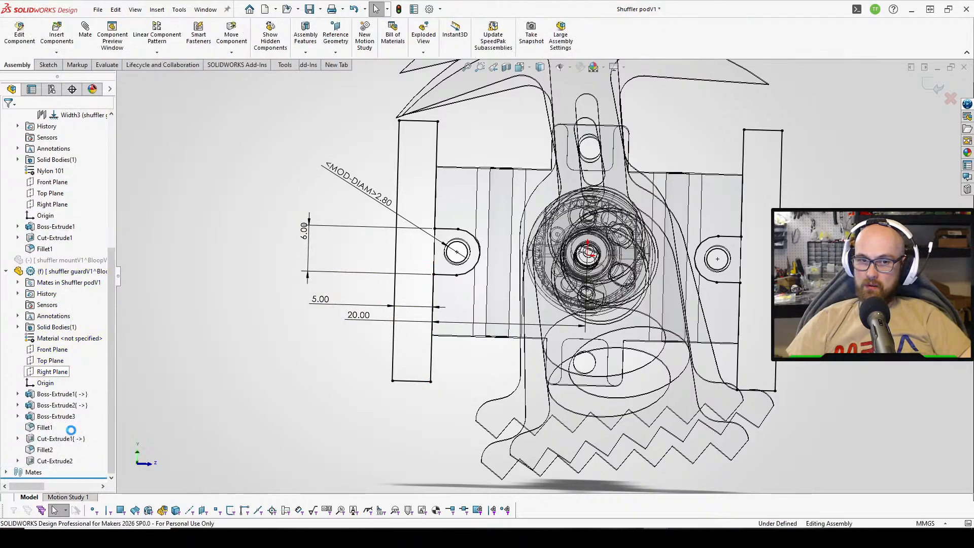
# Try suppressing the guard's Fillet2 and Fillet1 features along with the features that depend on them.
pyautogui.click(51, 449)
pyautogui.click(72, 416)
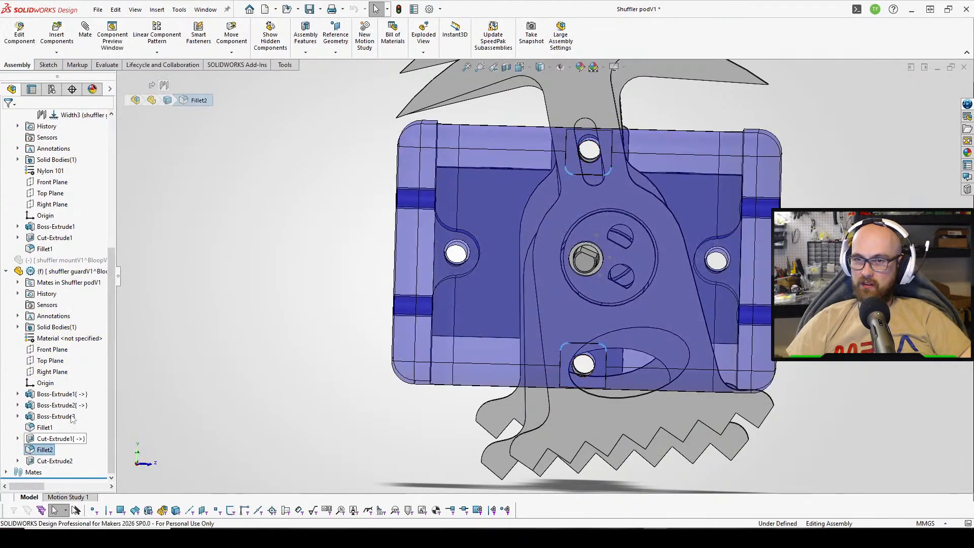
pyautogui.click(46, 427)
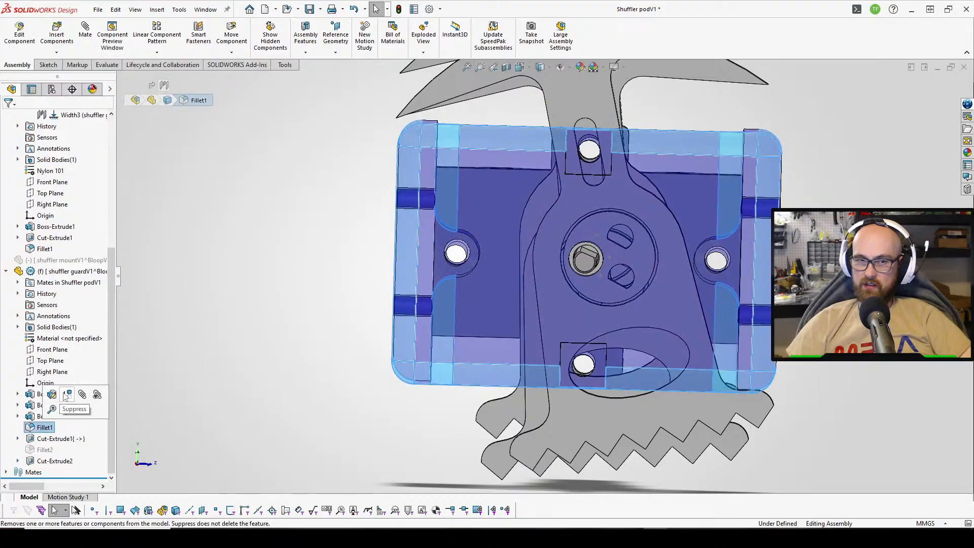
pyautogui.click(65, 393)
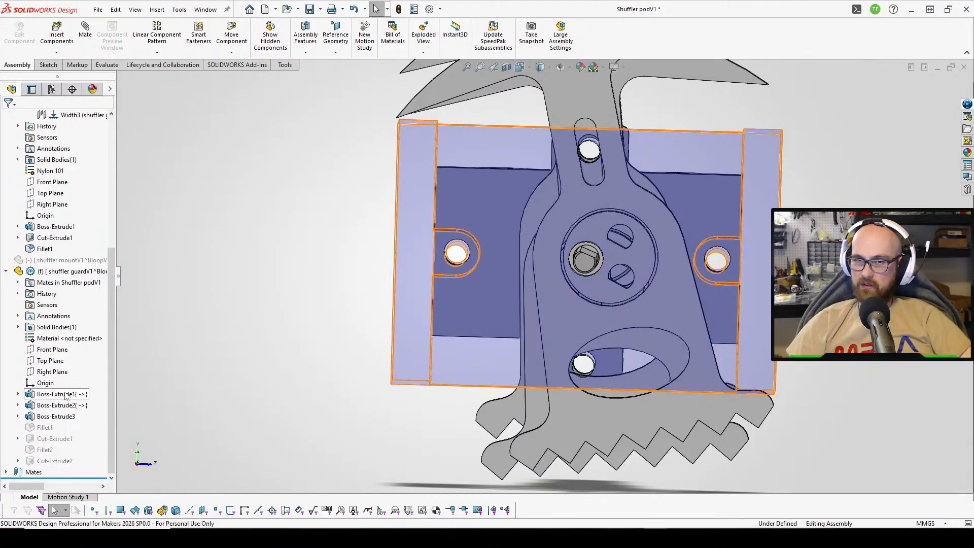
pyautogui.click(49, 447)
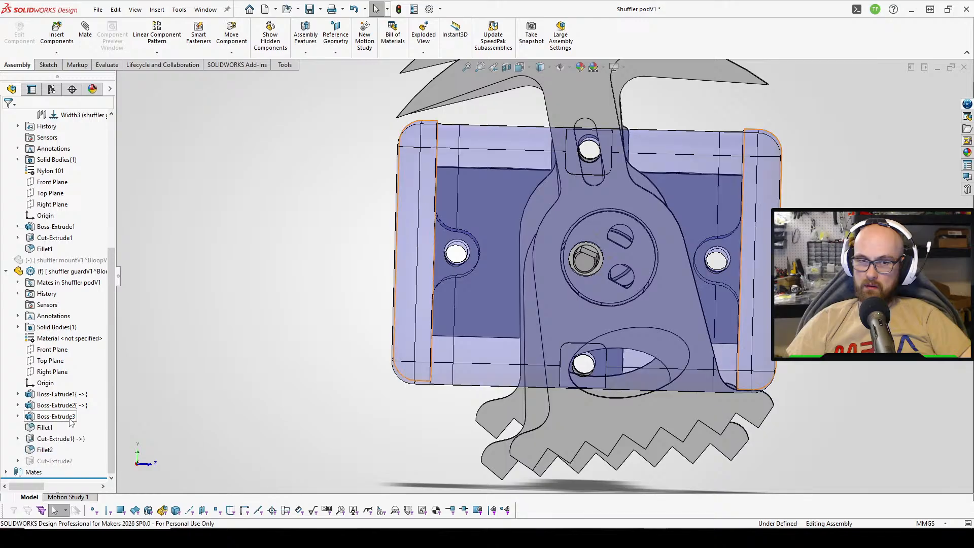
pyautogui.click(38, 451)
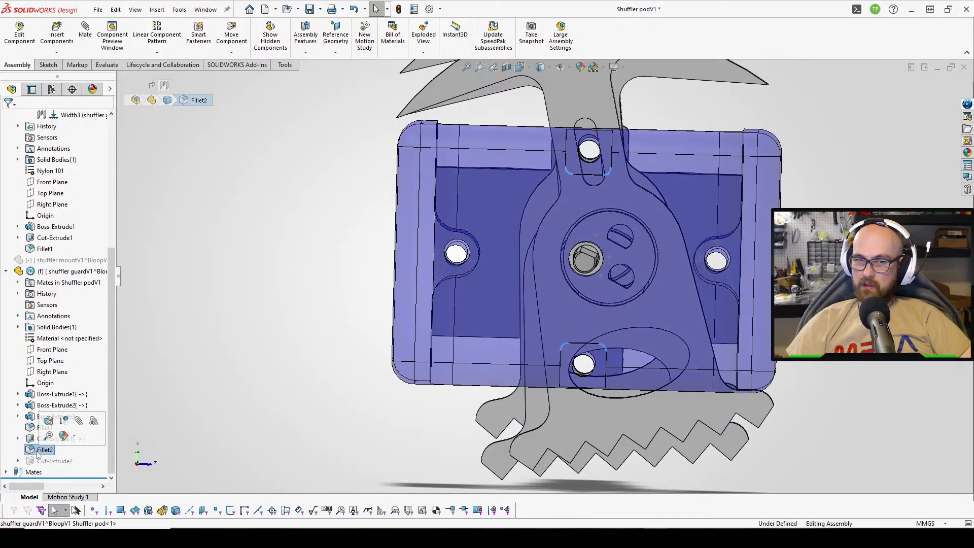
pyautogui.click(35, 428)
pyautogui.click(61, 395)
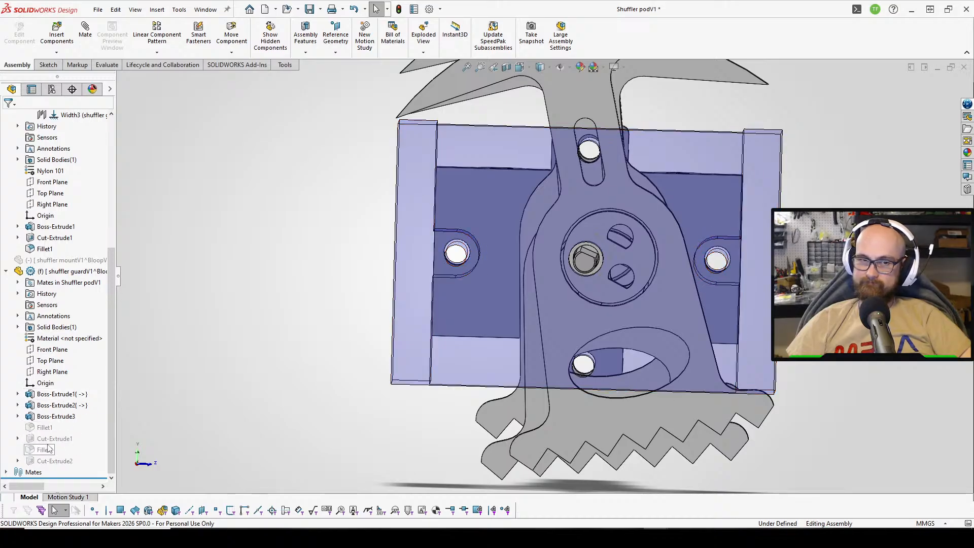
# Unsuppress the guard's Fillet1, Cut-Extrude2 and Fillet2 features.
pyautogui.click(45, 427)
pyautogui.click(62, 387)
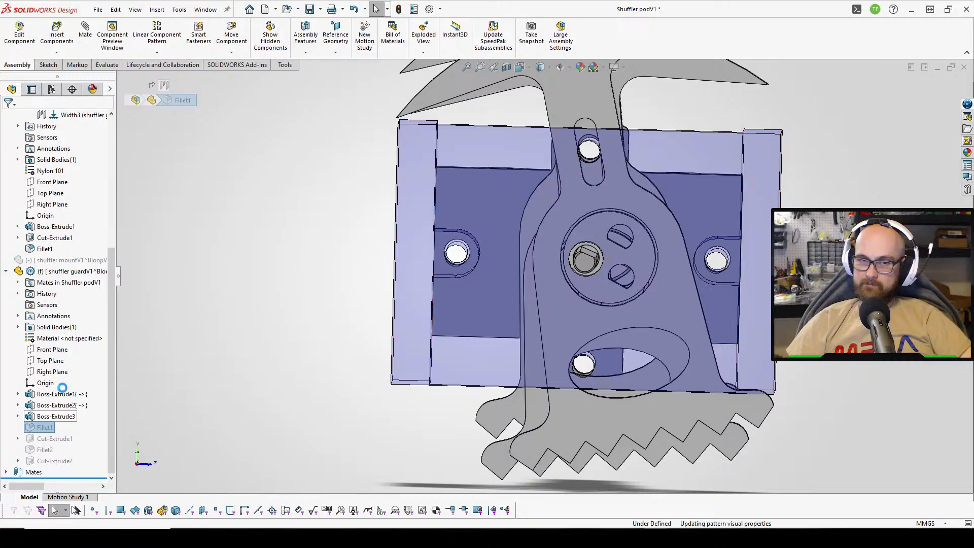
pyautogui.click(53, 460)
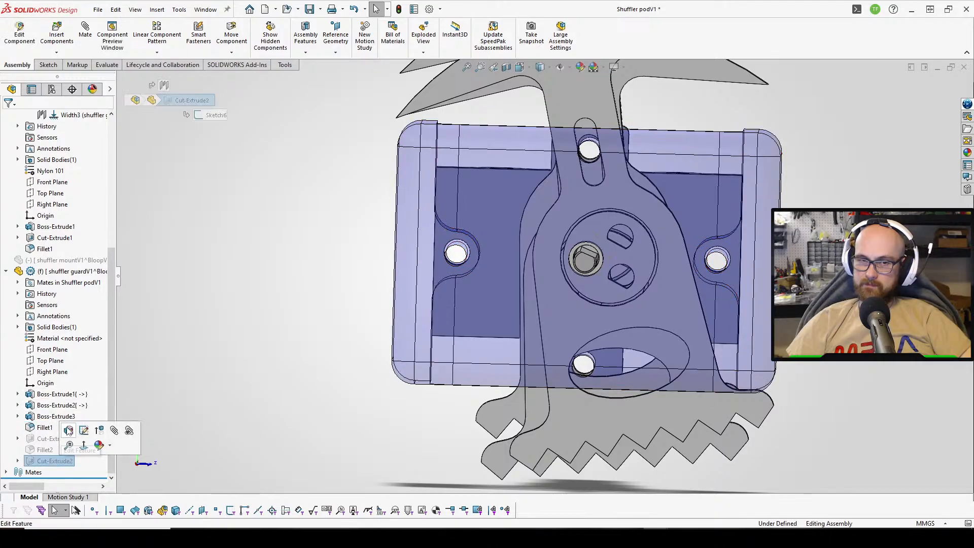
pyautogui.click(107, 437)
pyautogui.moveTo(245, 376); pyautogui.dragTo(349, 408, button='middle')
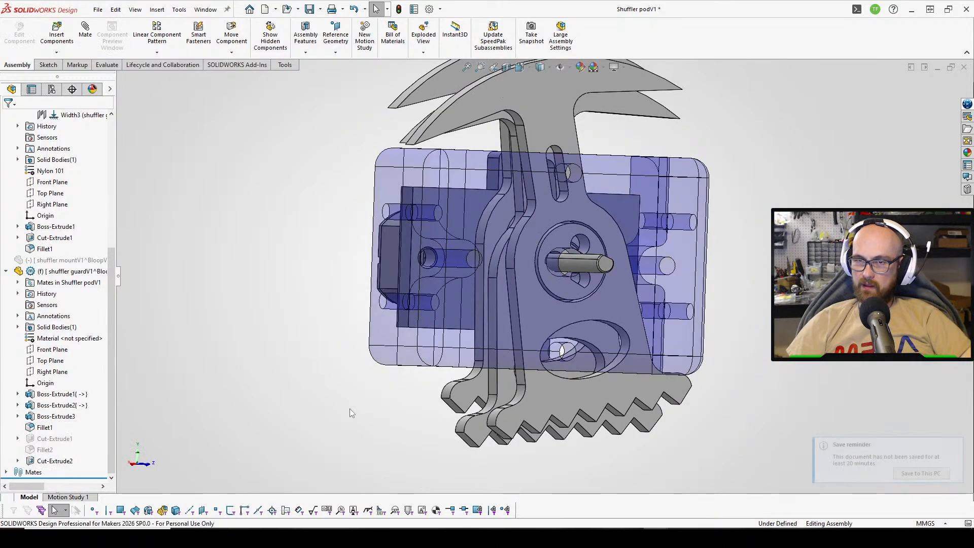
pyautogui.click(45, 450)
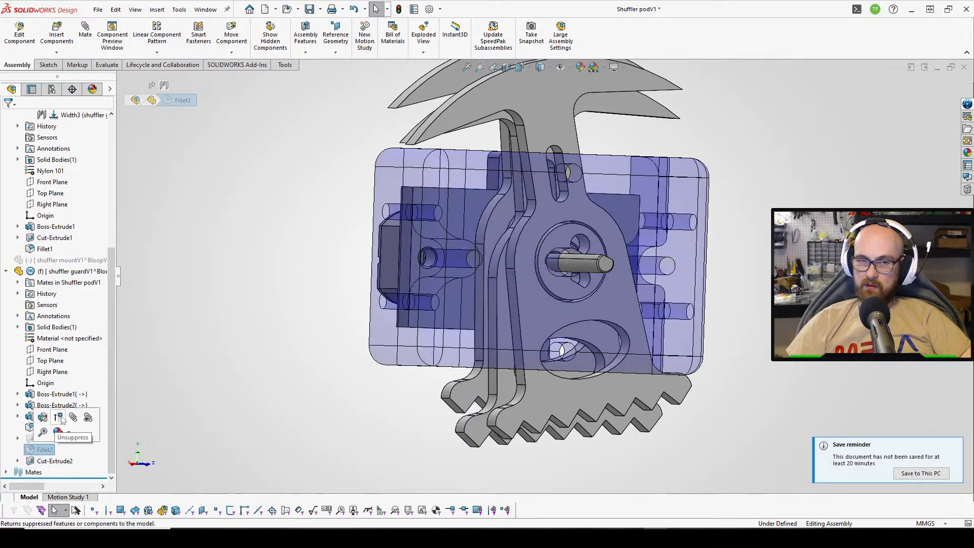
pyautogui.click(59, 417)
# In the guard's Cut-Extrude2 sketch, draw a rectangle about 16.5 by 2.5 mm over the rounded lower edge of the side face.
pyautogui.click(51, 461)
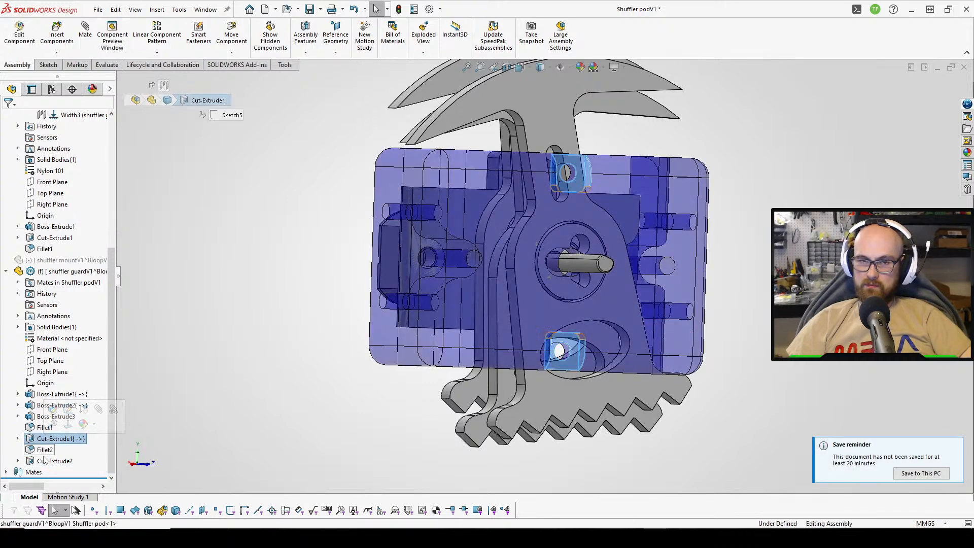
pyautogui.click(91, 429)
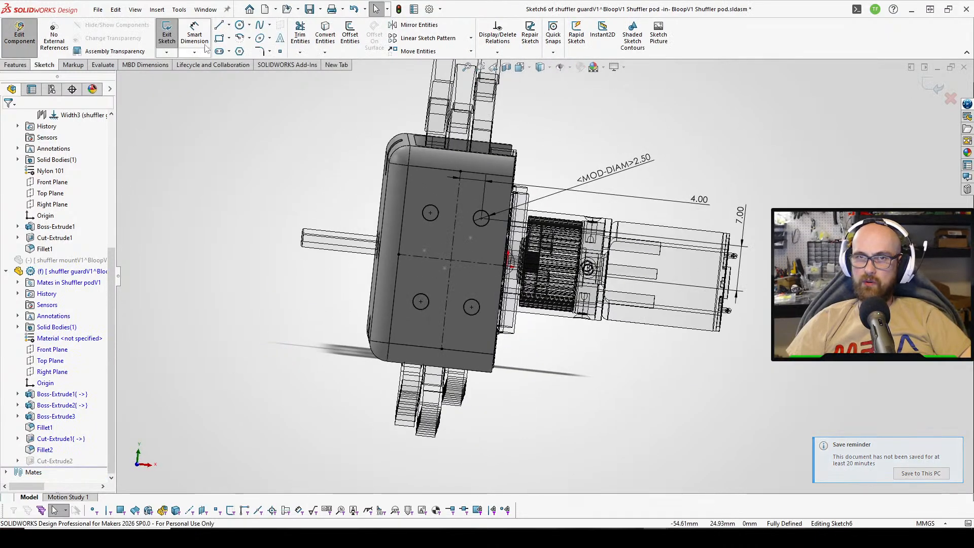
pyautogui.click(219, 38)
pyautogui.scroll(-3, 437, 293)
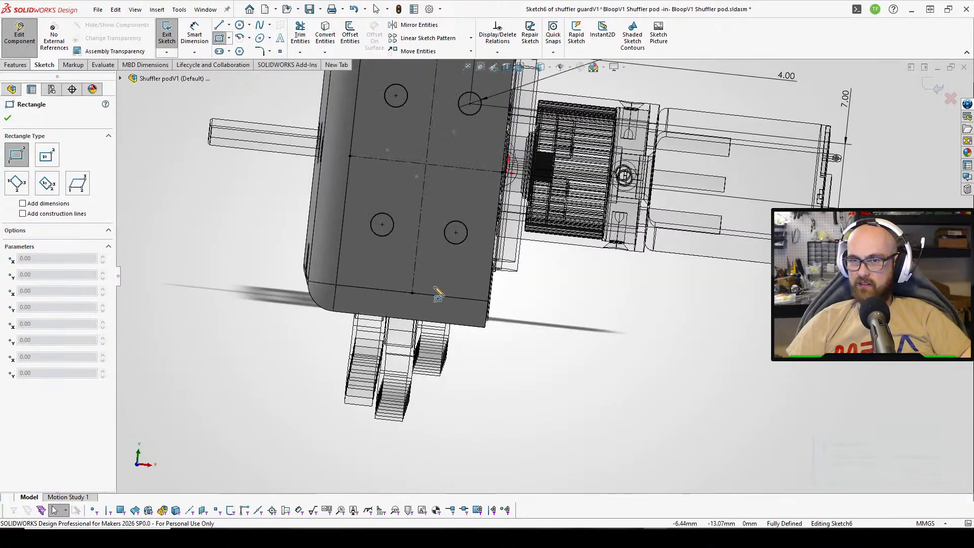
pyautogui.moveTo(438, 293); pyautogui.dragTo(463, 291, button='middle')
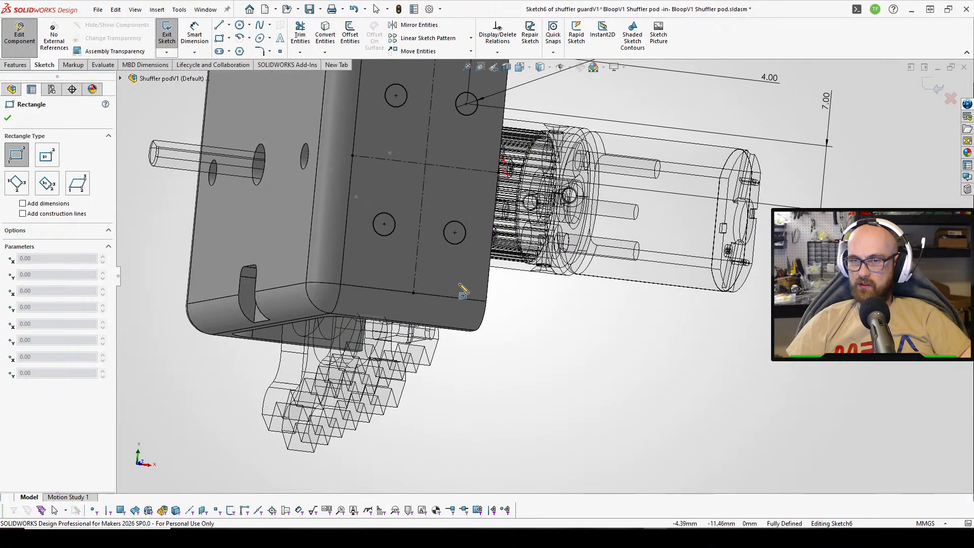
pyautogui.click(486, 302)
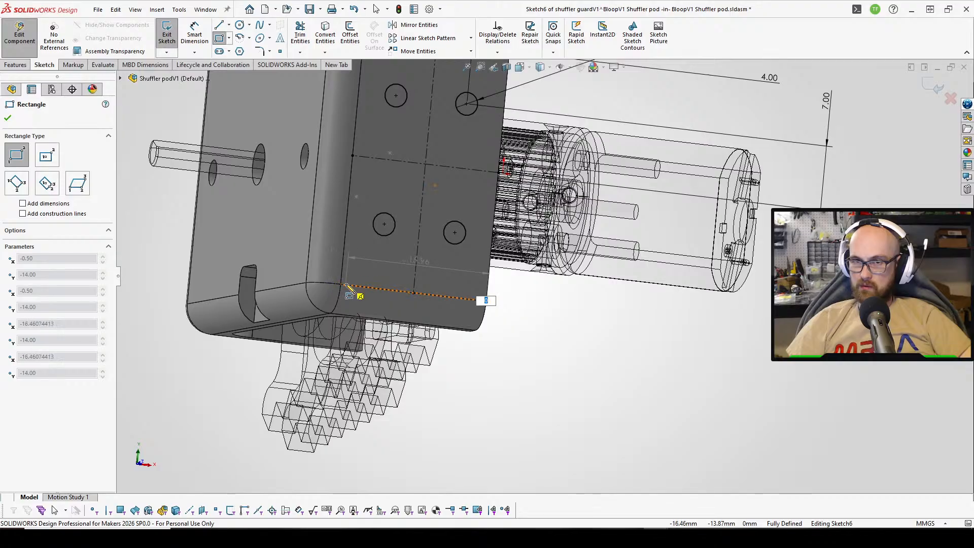
pyautogui.moveTo(340, 287); pyautogui.dragTo(338, 302, button='middle')
pyautogui.moveTo(569, 310); pyautogui.dragTo(477, 326, button='middle')
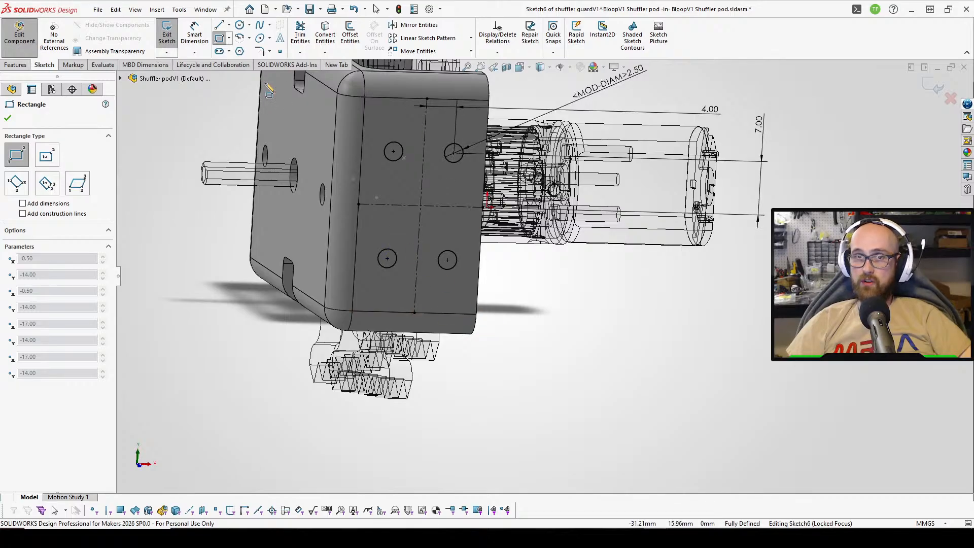
pyautogui.click(476, 315)
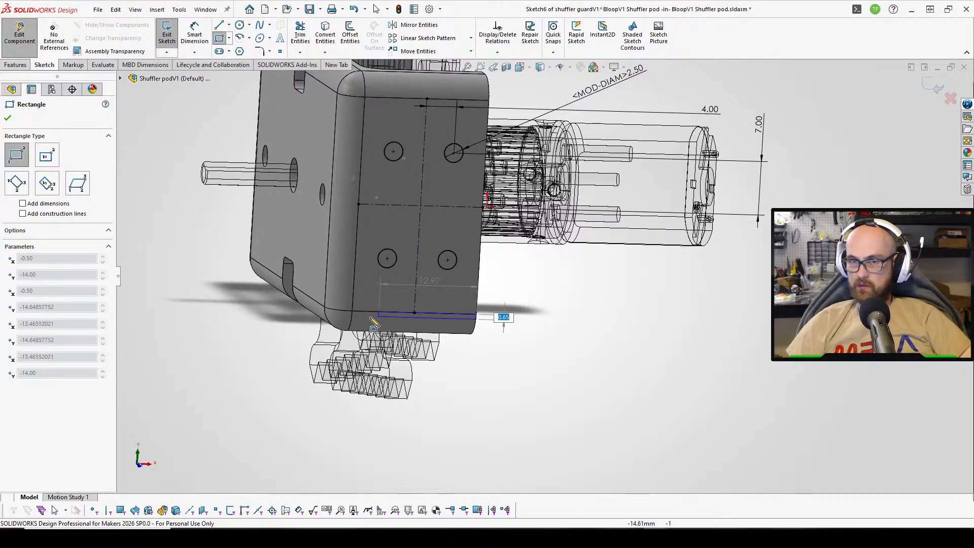
pyautogui.click(354, 333)
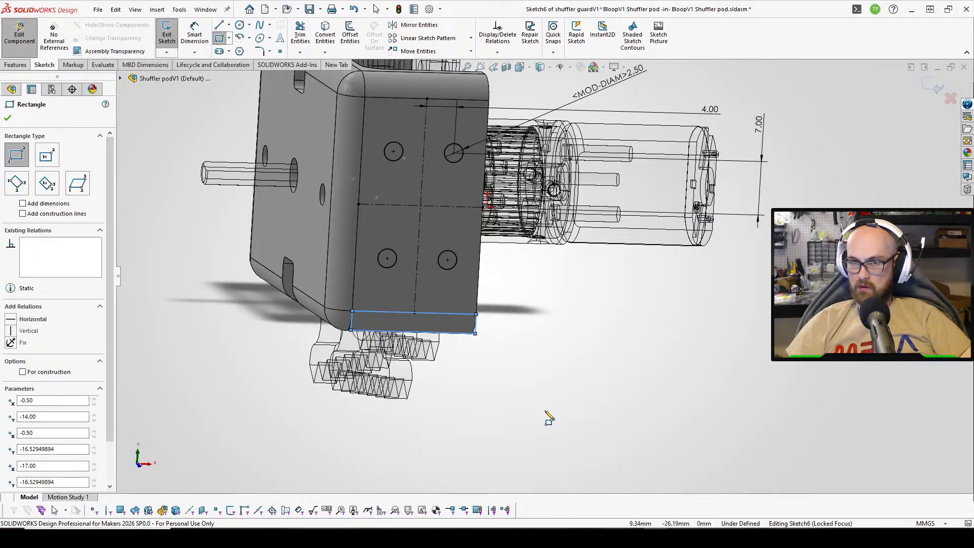
pyautogui.rightClick(544, 376)
pyautogui.click(558, 420)
# Make the rectangle's free short side collinear with the vertical edge of the guard's side face.
pyautogui.moveTo(379, 311); pyautogui.dragTo(374, 308, button='middle')
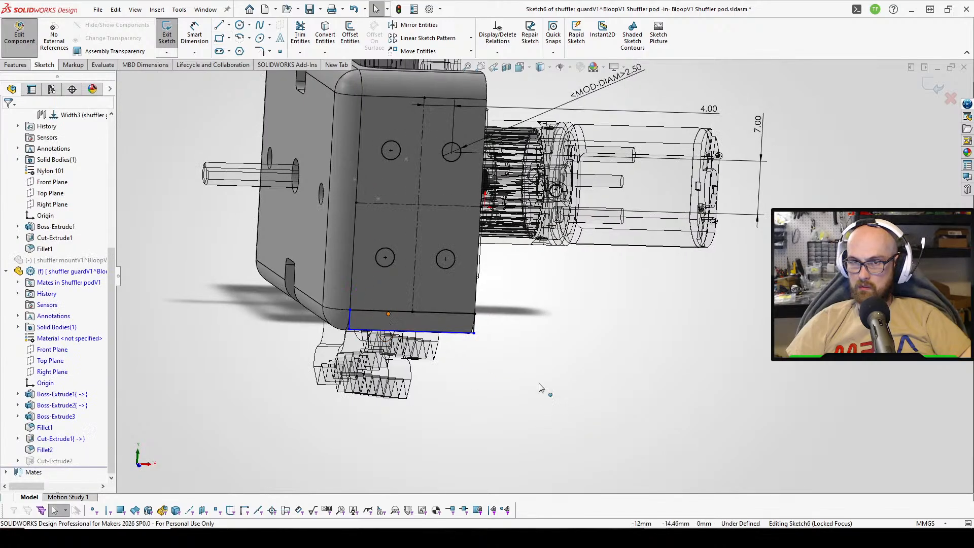
pyautogui.click(608, 481)
pyautogui.scroll(-4, 422, 327)
pyautogui.click(270, 310)
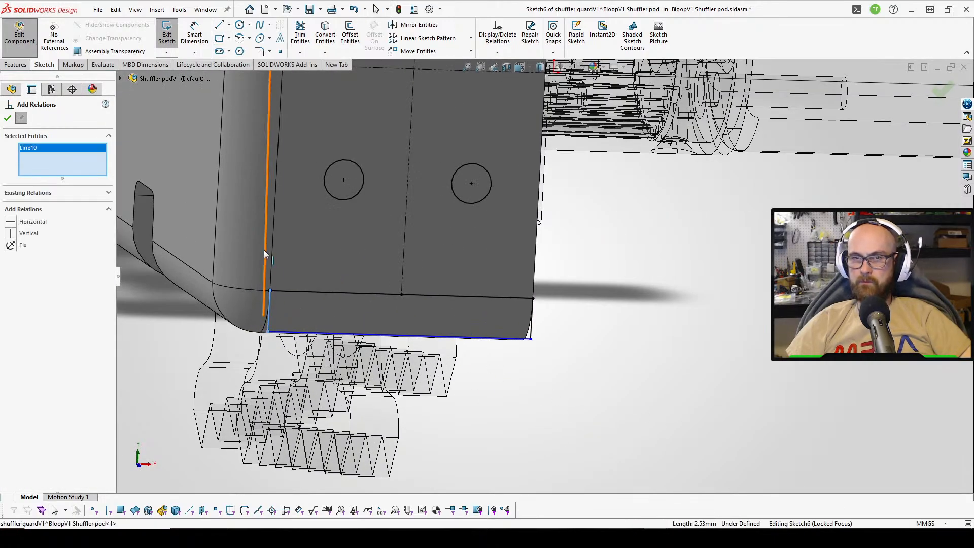
pyautogui.click(272, 241)
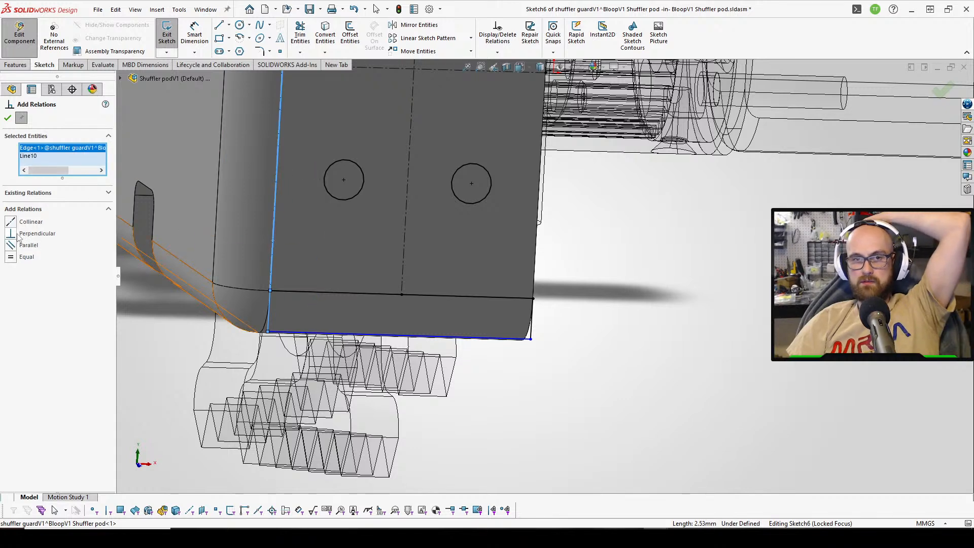
pyautogui.click(7, 118)
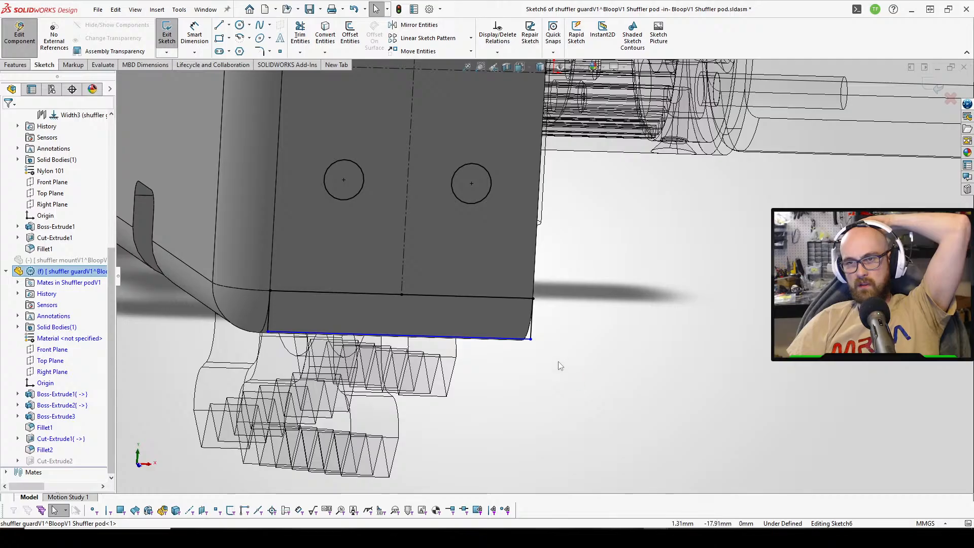
# Make the rectangle's long lower side collinear with the guard's bottom edge and finish the sketch.
pyautogui.moveTo(558, 366); pyautogui.dragTo(598, 360, button='middle')
pyautogui.moveTo(598, 360); pyautogui.dragTo(512, 366, button='right')
pyautogui.click(494, 333)
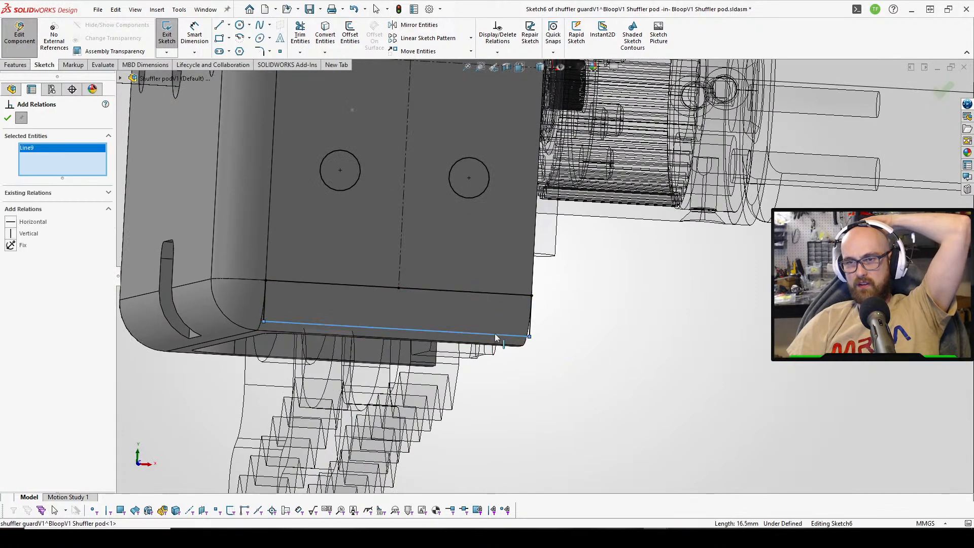
pyautogui.click(494, 341)
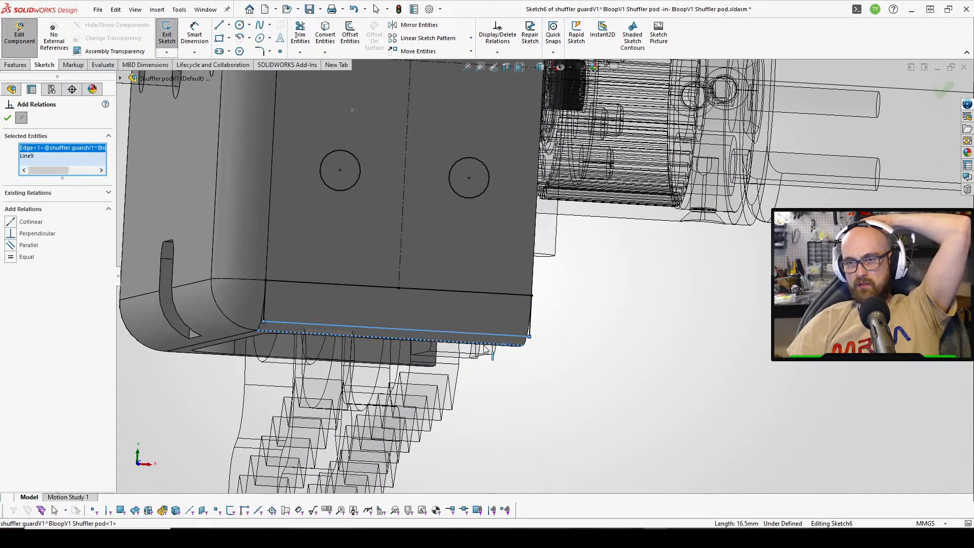
pyautogui.click(11, 223)
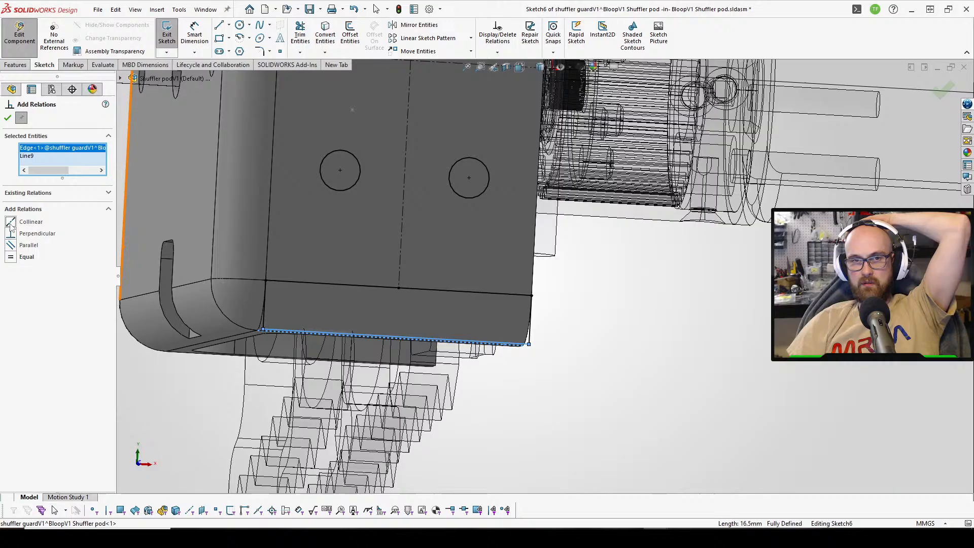
pyautogui.click(7, 118)
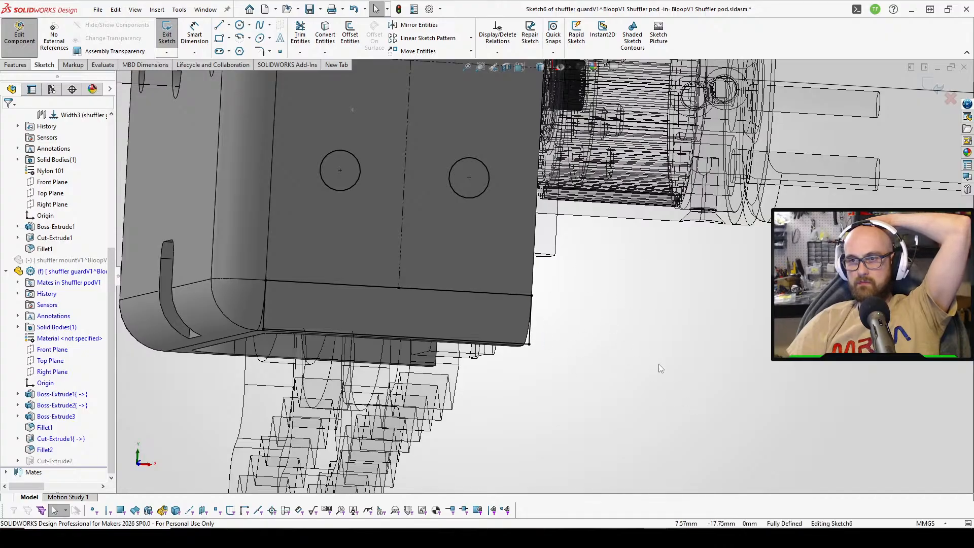
pyautogui.click(166, 34)
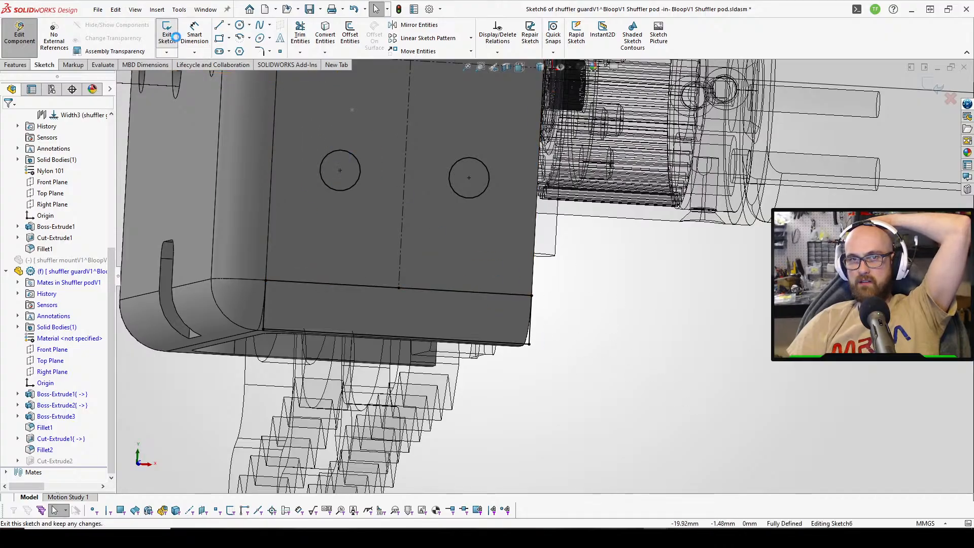
# Reorder the guard's features so that Cut-Extrude2 comes before Fillet2.
pyautogui.moveTo(440, 249); pyautogui.dragTo(350, 328, button='middle')
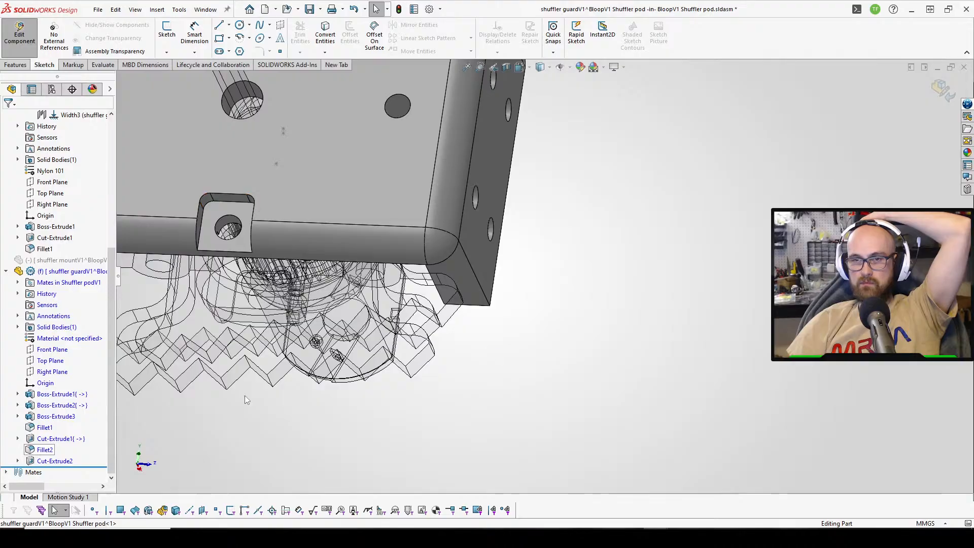
pyautogui.moveTo(51, 460); pyautogui.dragTo(57, 439)
# Add the two inner edges along the guard's open side to the 1 mm Fillet2.
pyautogui.click(45, 461)
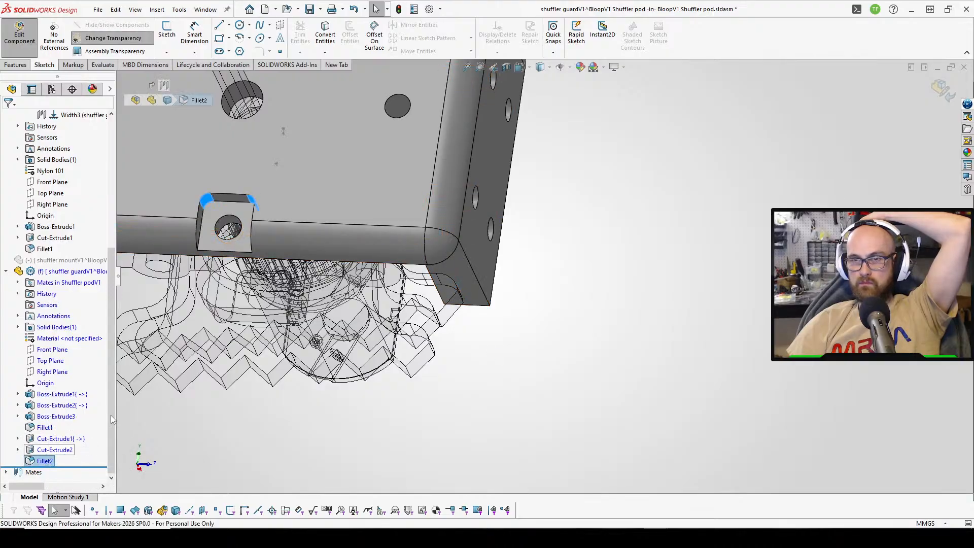
pyautogui.moveTo(384, 330); pyautogui.dragTo(432, 284, button='middle')
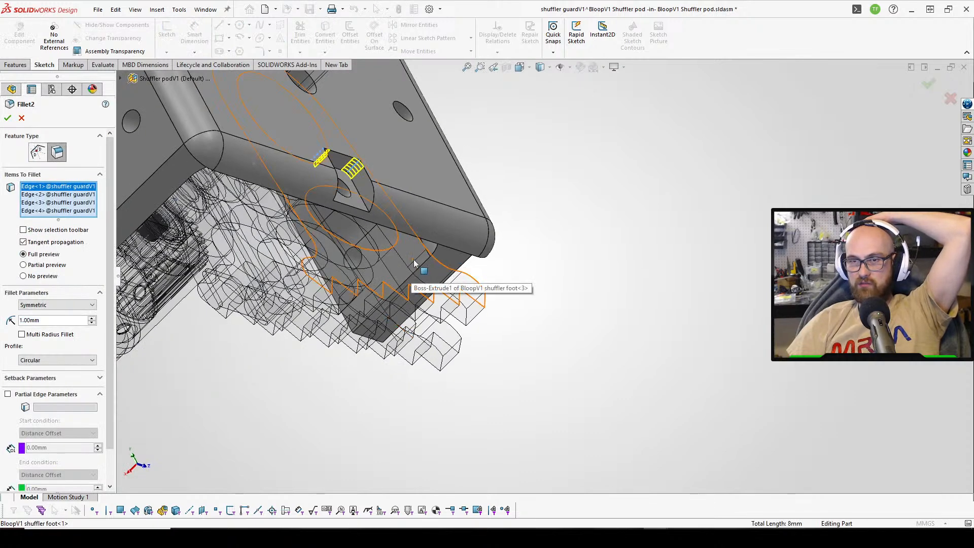
pyautogui.click(415, 274)
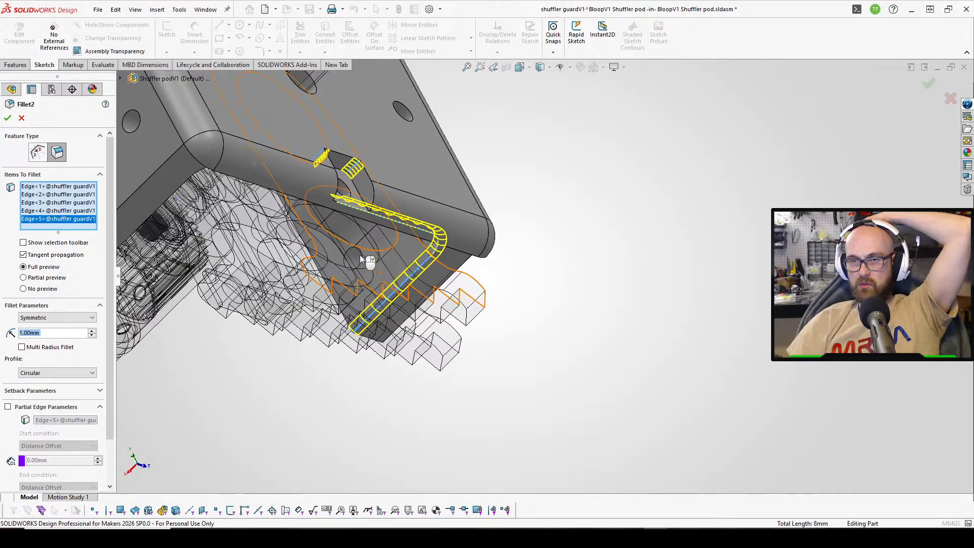
pyautogui.moveTo(360, 255); pyautogui.dragTo(202, 195, button='middle')
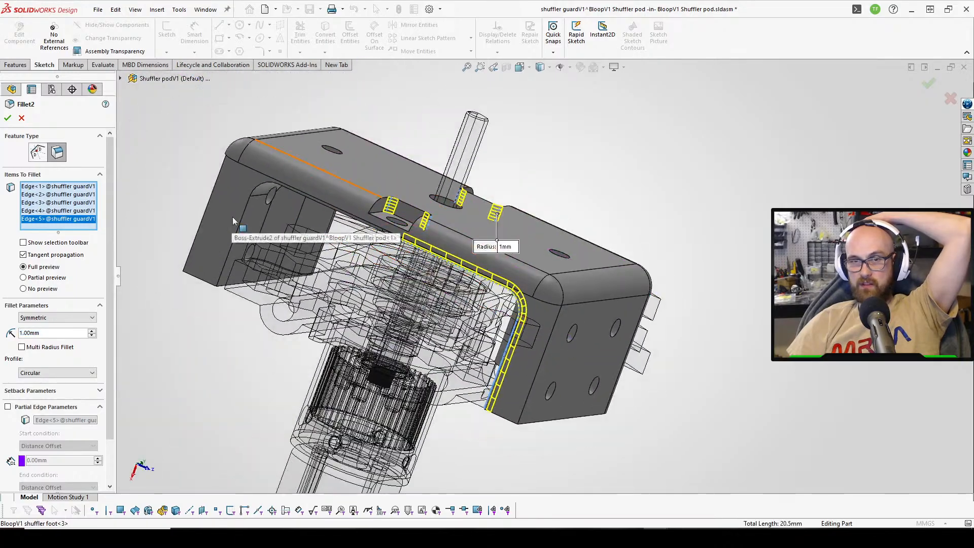
pyautogui.click(312, 216)
pyautogui.moveTo(312, 215); pyautogui.dragTo(298, 244, button='middle')
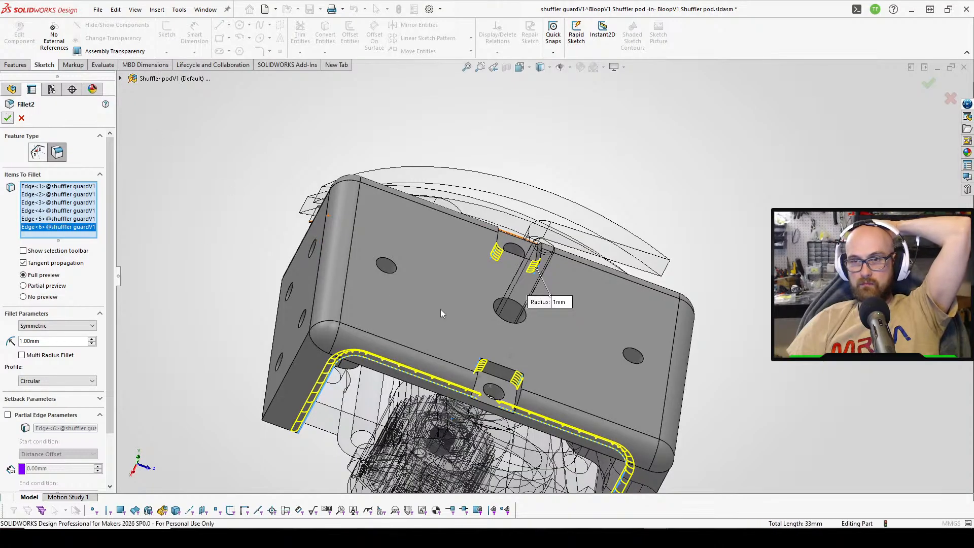
pyautogui.click(8, 118)
# Remove the two inner open-side edges from Fillet2, keeping its original four edges.
pyautogui.moveTo(355, 228); pyautogui.dragTo(534, 308, button='middle')
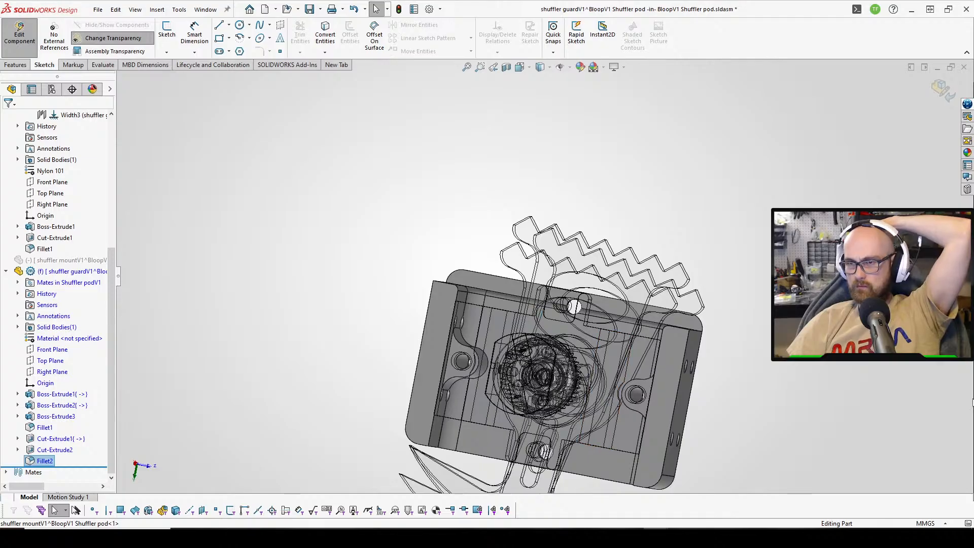
pyautogui.scroll(-2, 542, 339)
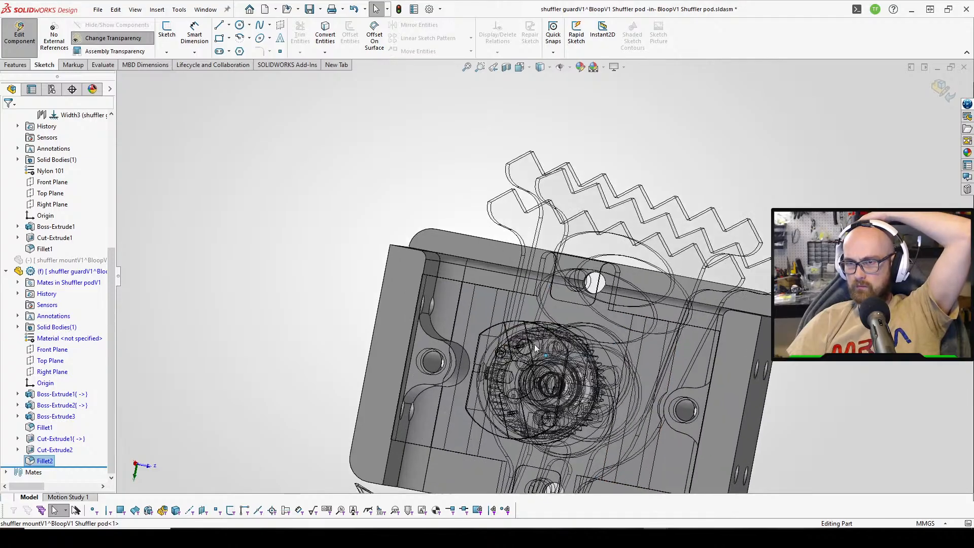
pyautogui.click(35, 461)
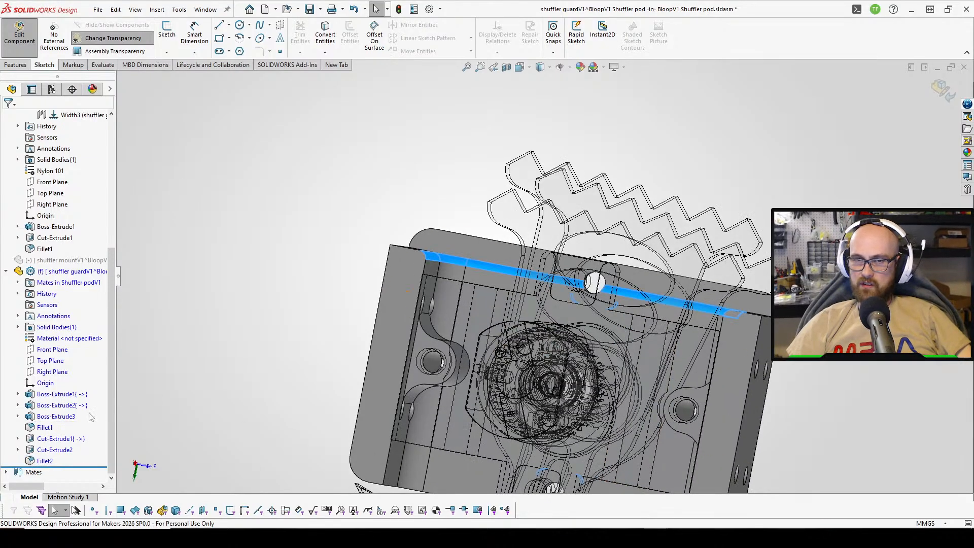
pyautogui.click(40, 221)
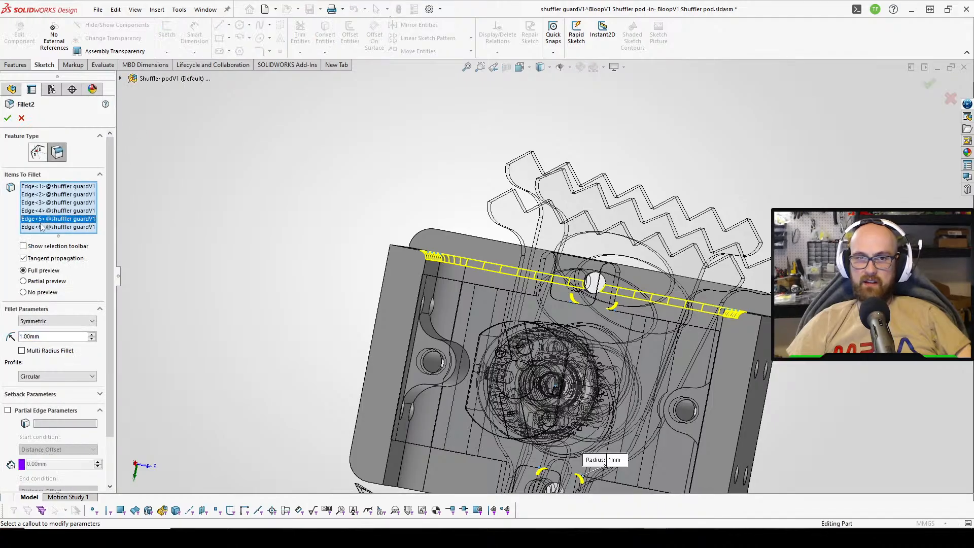
pyautogui.click(43, 226)
pyautogui.press('Delete')
pyautogui.click(48, 219)
pyautogui.press('Delete')
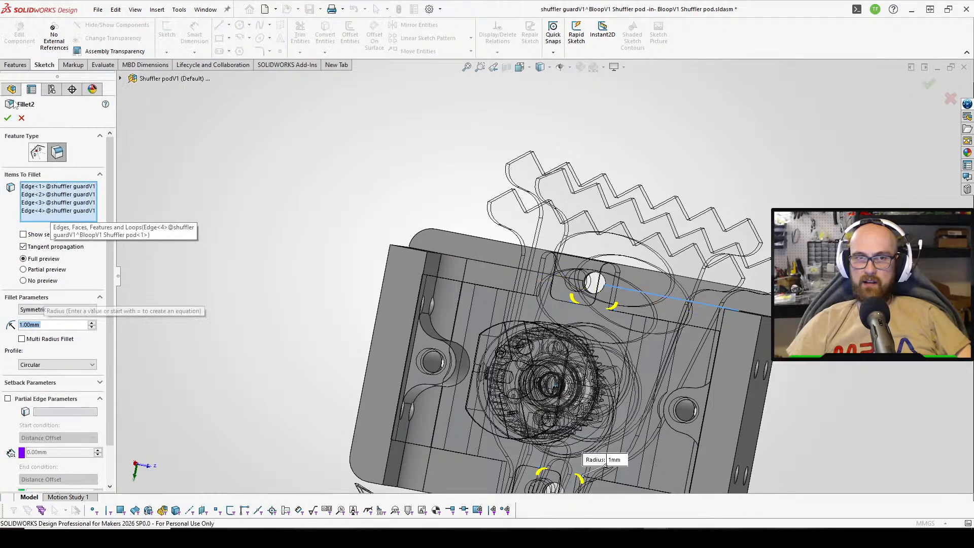
pyautogui.click(7, 118)
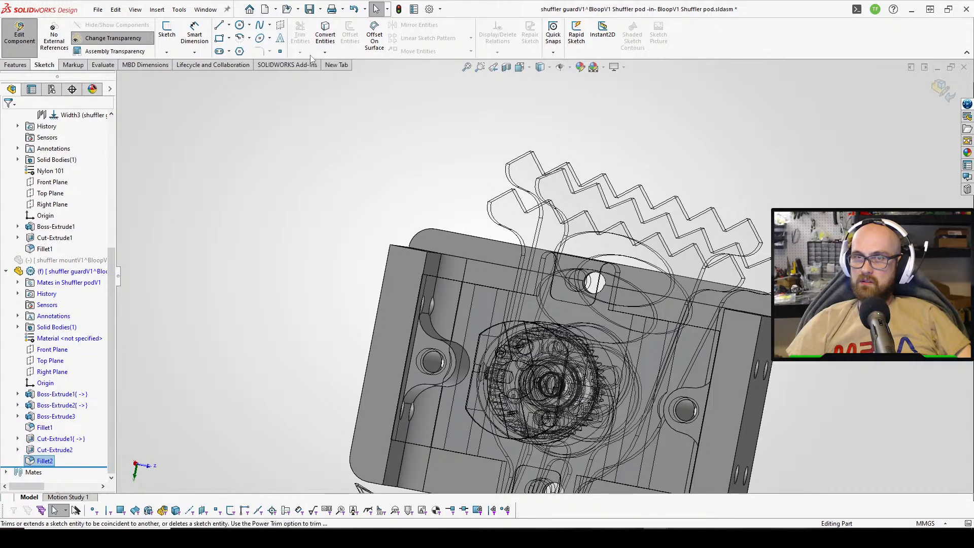
# Try a 5 mm, 45-degree chamfer at the inner edge of the guard's side wall, then clear the selected geometry.
pyautogui.click(17, 66)
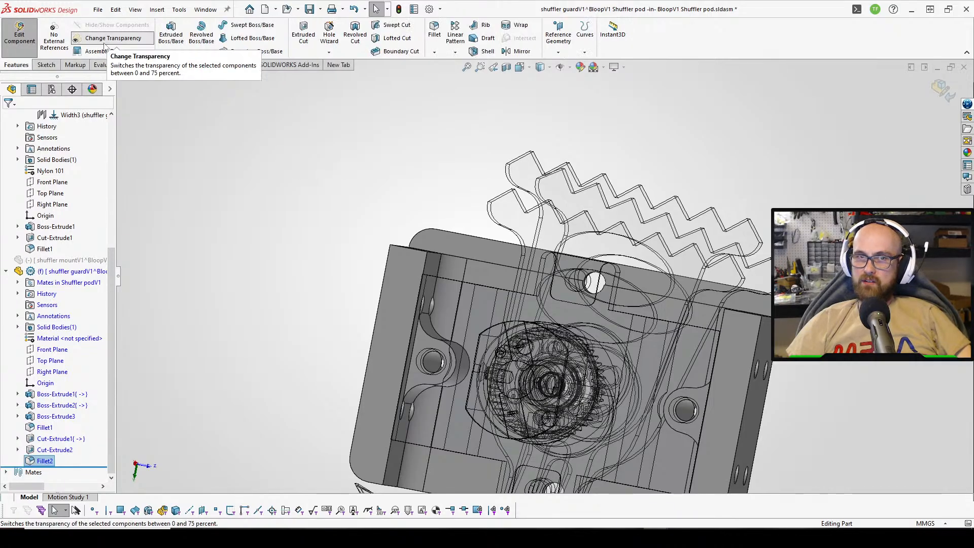
pyautogui.click(434, 52)
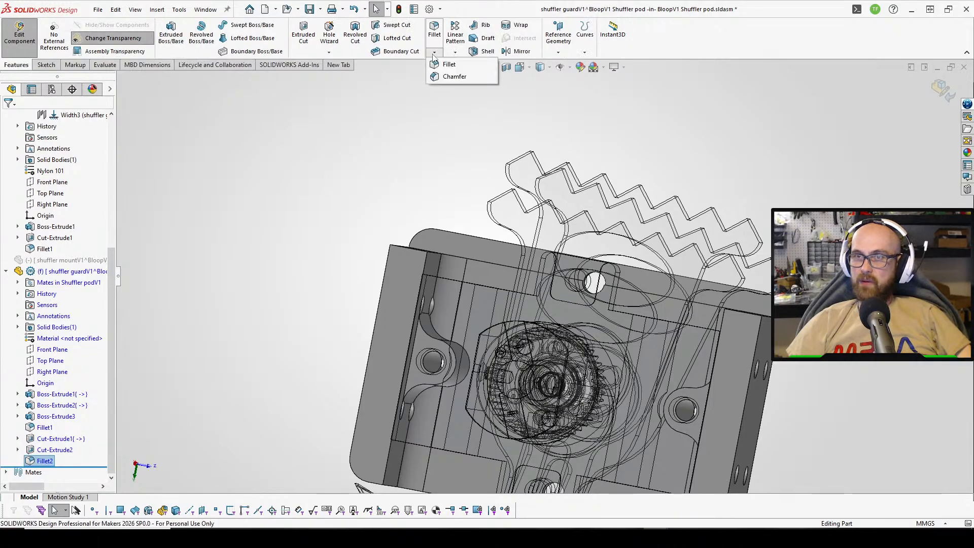
pyautogui.click(451, 76)
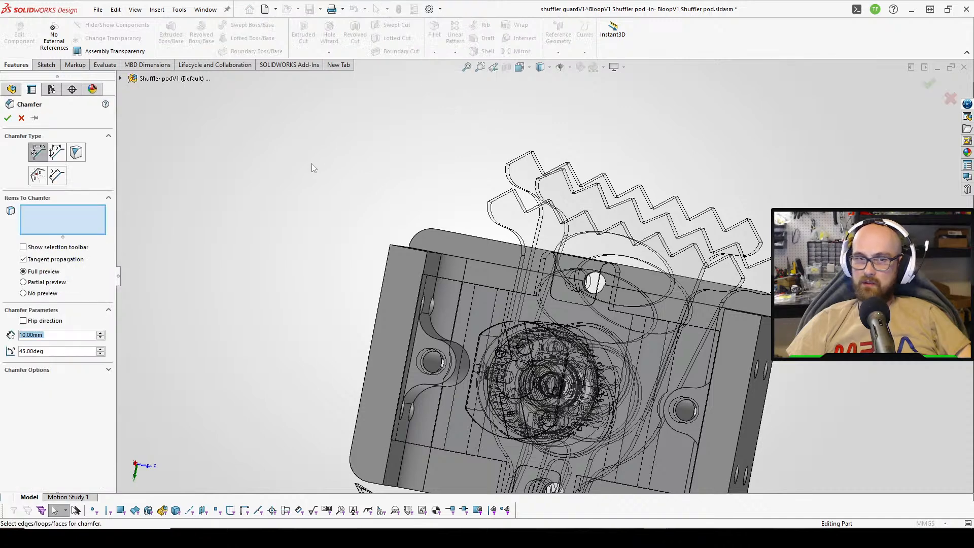
pyautogui.moveTo(500, 256); pyautogui.dragTo(482, 273, button='middle')
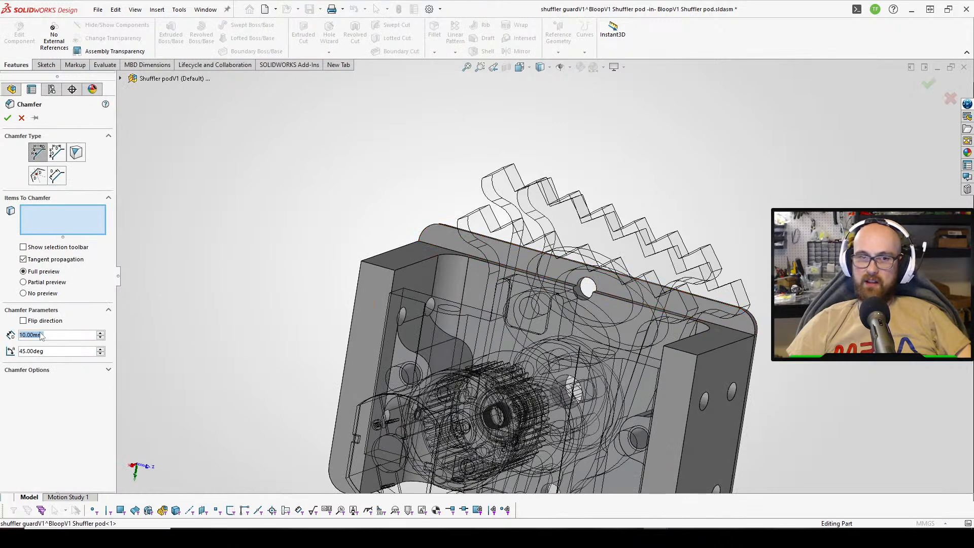
pyautogui.write('5')
pyautogui.press('Return')
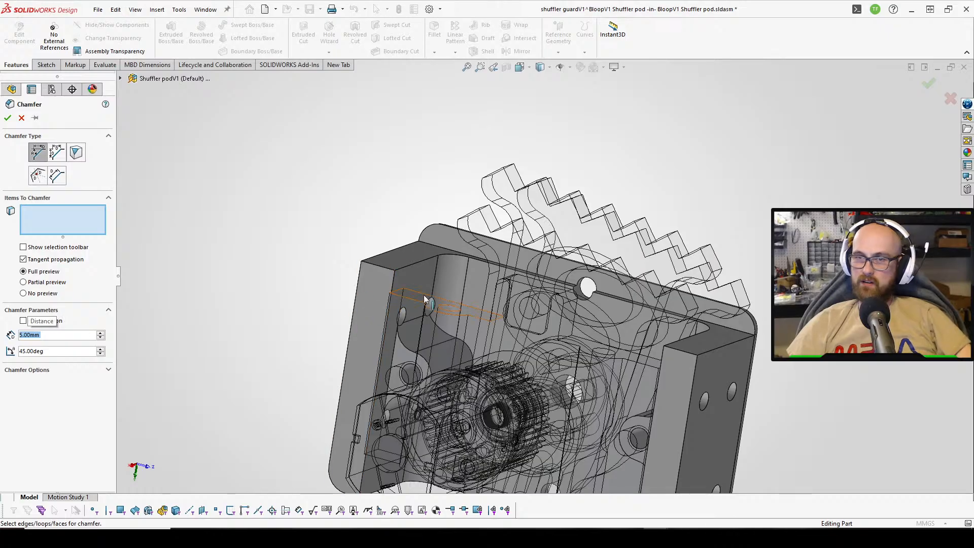
pyautogui.click(419, 262)
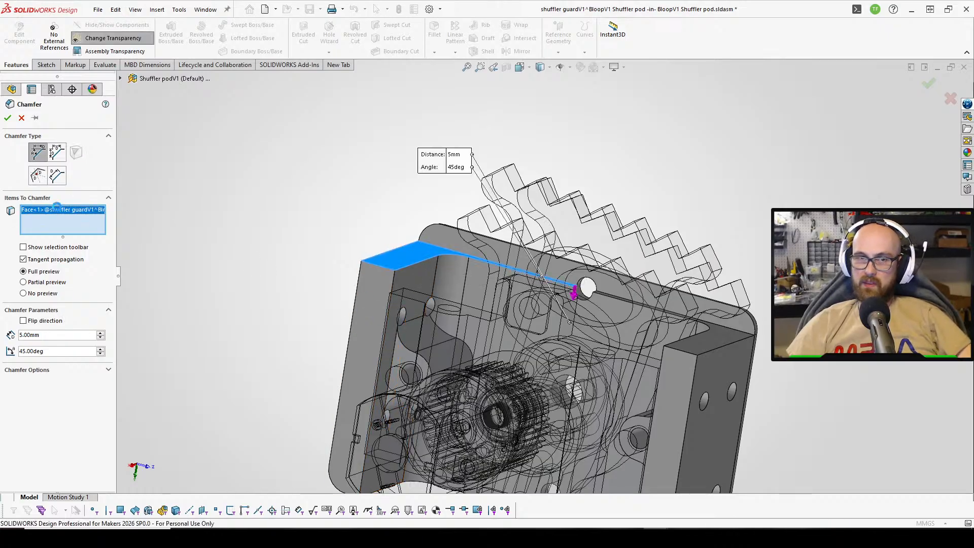
pyautogui.press('Delete')
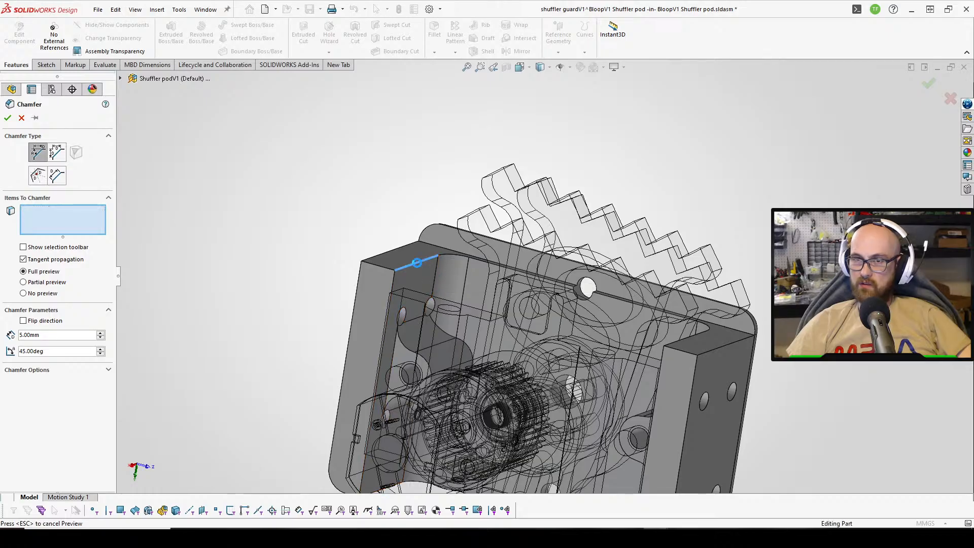
pyautogui.click(417, 263)
pyautogui.press('Delete')
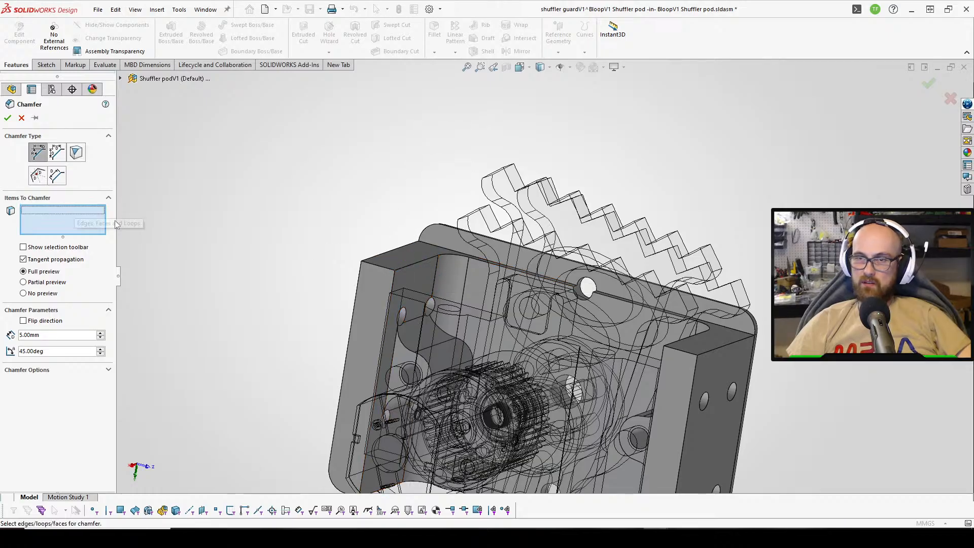
# Try to chamfer the inner edge of the guard's side wall by 2 mm at 45 degrees, then cancel the chamfer.
pyautogui.moveTo(284, 274); pyautogui.dragTo(289, 373, button='middle')
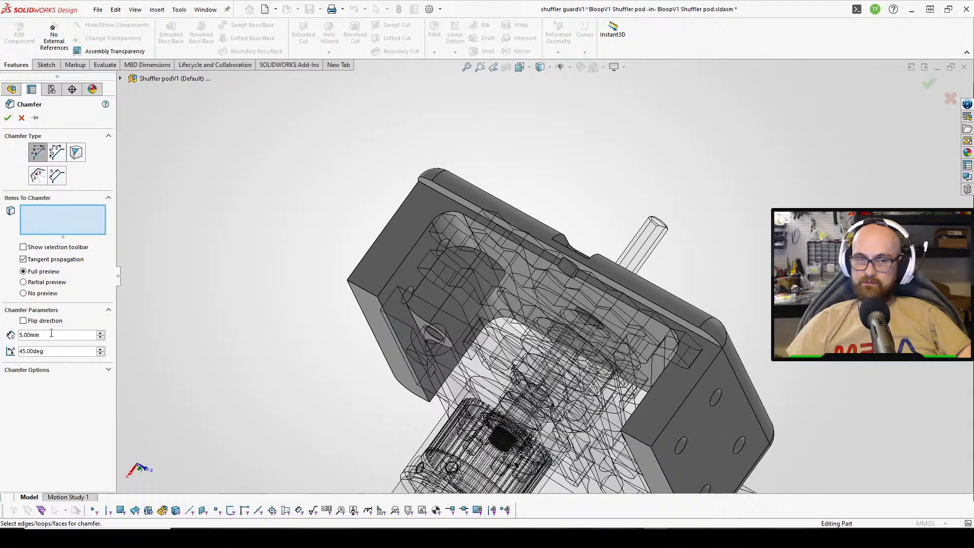
pyautogui.write('2')
pyautogui.press('Return')
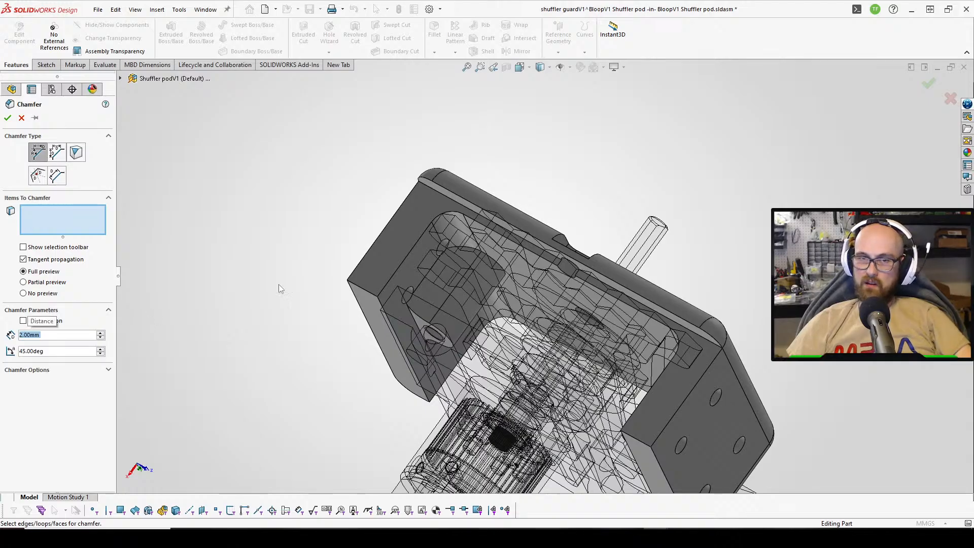
pyautogui.click(401, 266)
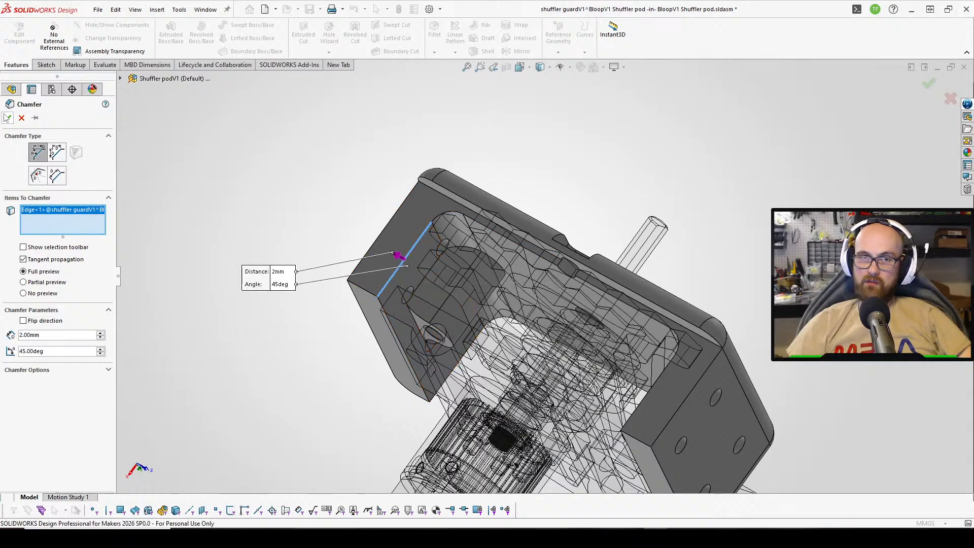
pyautogui.click(8, 118)
pyautogui.moveTo(432, 261); pyautogui.dragTo(479, 286, button='middle')
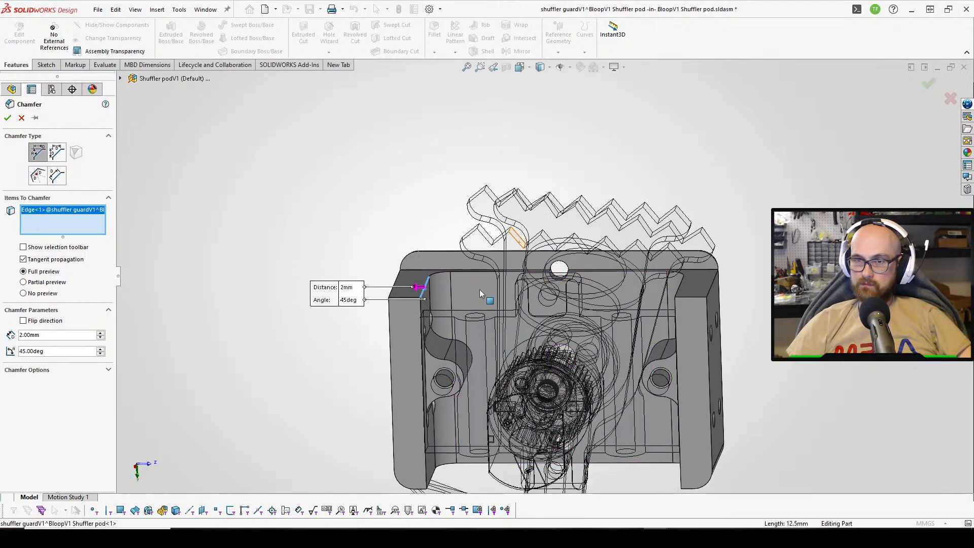
pyautogui.scroll(-4, 466, 314)
pyautogui.click(21, 119)
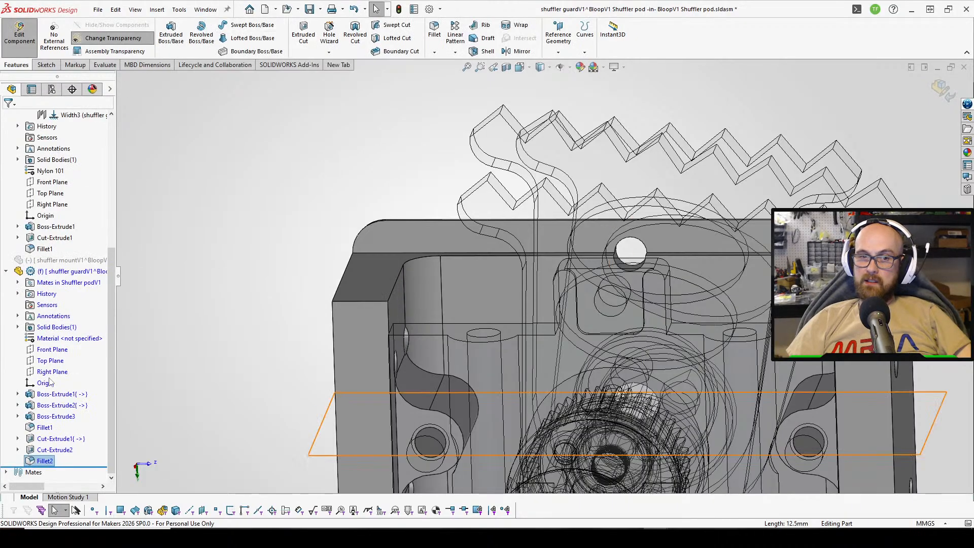
pyautogui.click(215, 316)
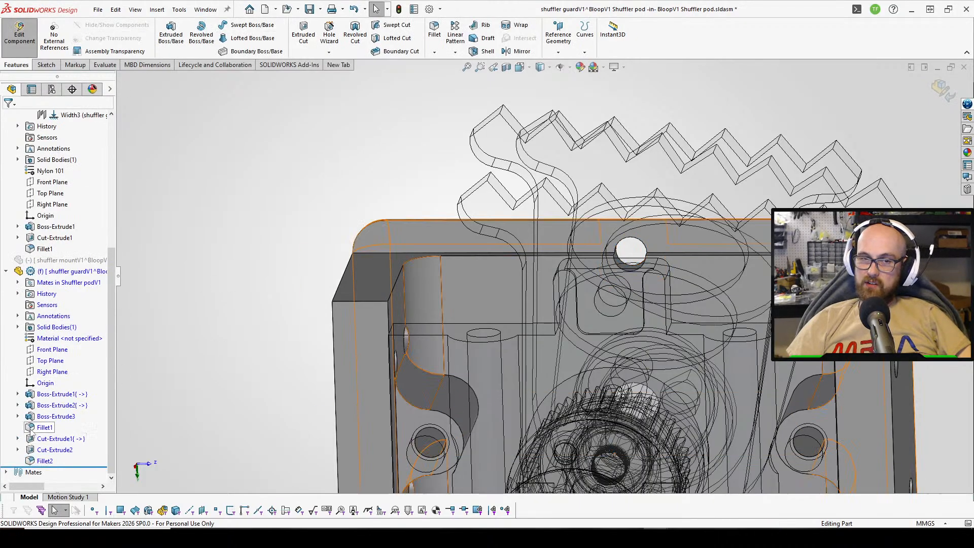
# Start a new sketch on the flat end face of the guard's side wall.
pyautogui.click(47, 65)
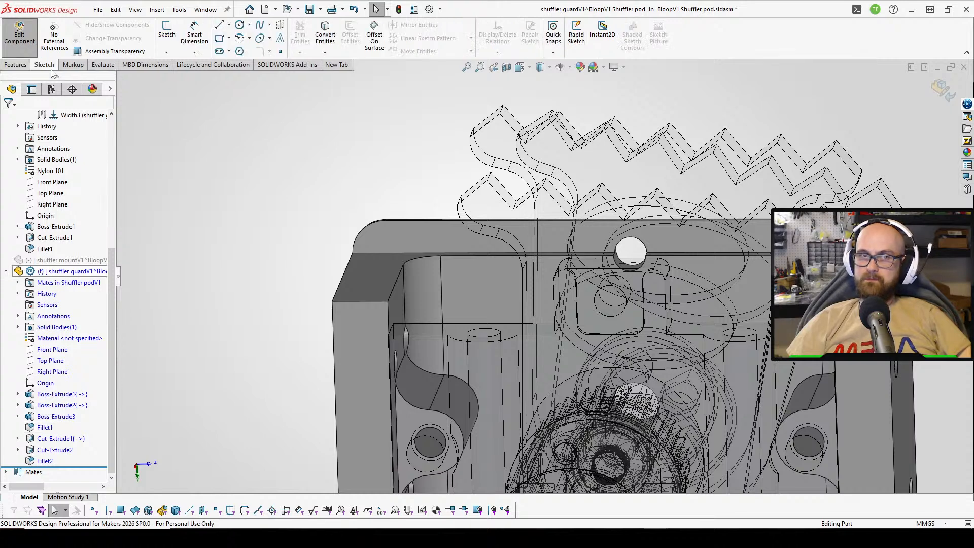
pyautogui.click(166, 30)
pyautogui.moveTo(395, 223); pyautogui.dragTo(414, 202, button='middle')
pyautogui.click(390, 271)
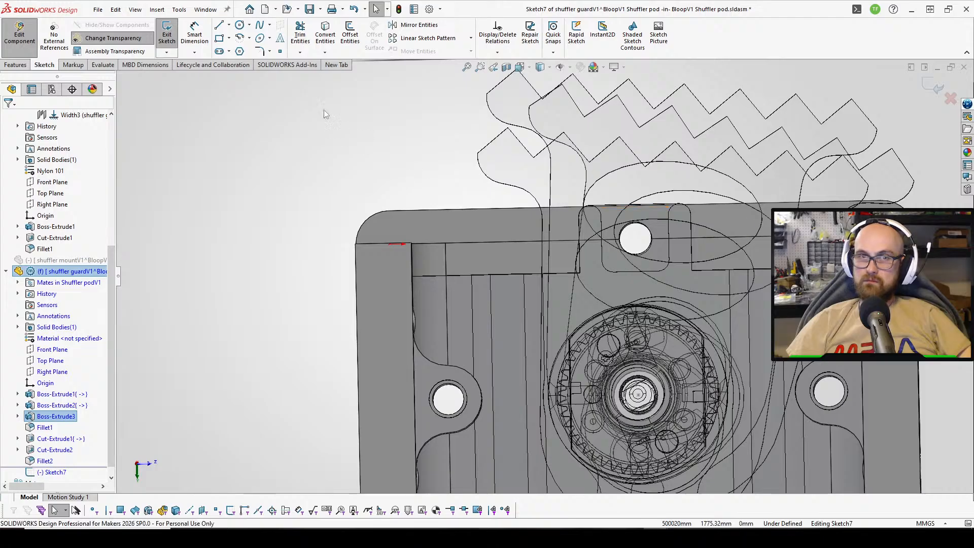
pyautogui.click(218, 28)
pyautogui.moveTo(405, 246); pyautogui.dragTo(401, 264, button='middle')
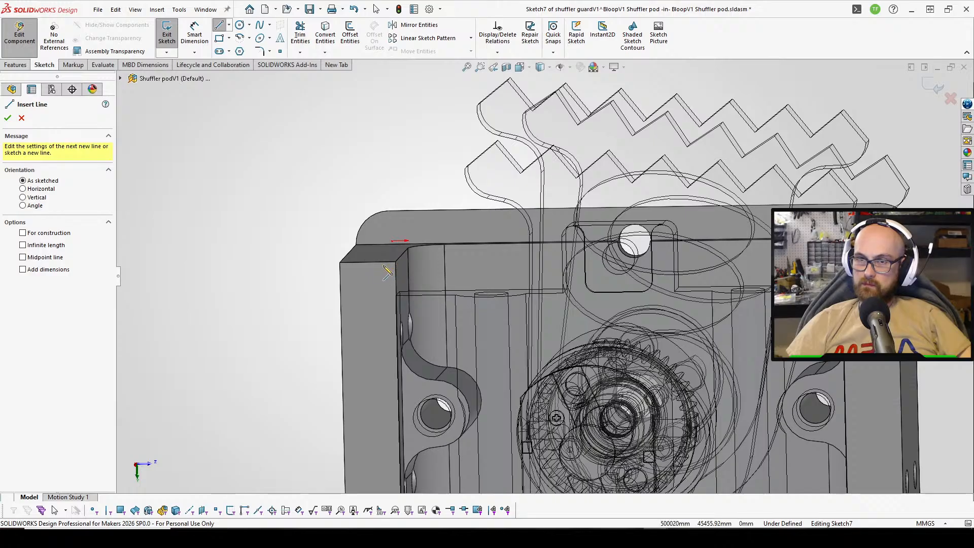
pyautogui.click(7, 118)
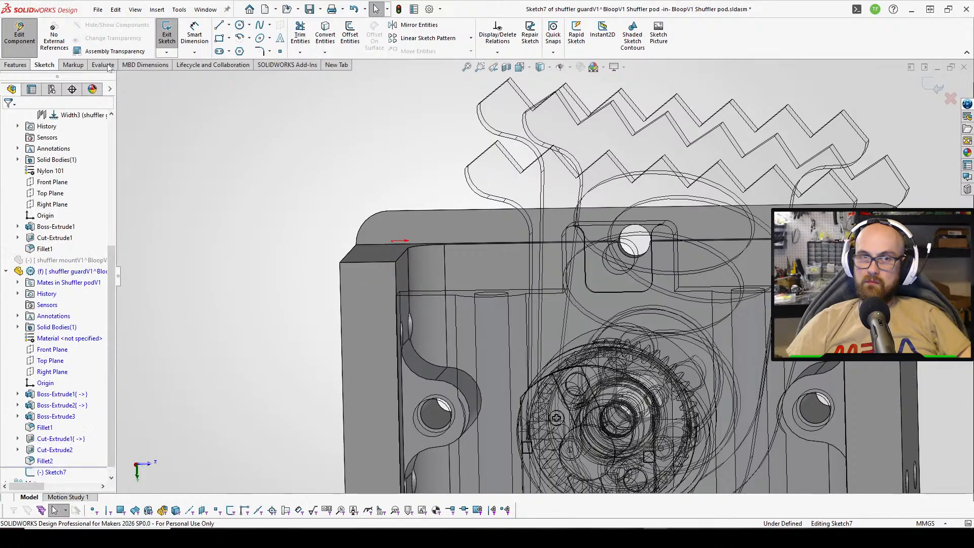
# Sketch a triangle at the inner corner of the side wall's end face, with its side along the end edge about 3 mm long.
pyautogui.click(219, 25)
pyautogui.scroll(-5, 355, 330)
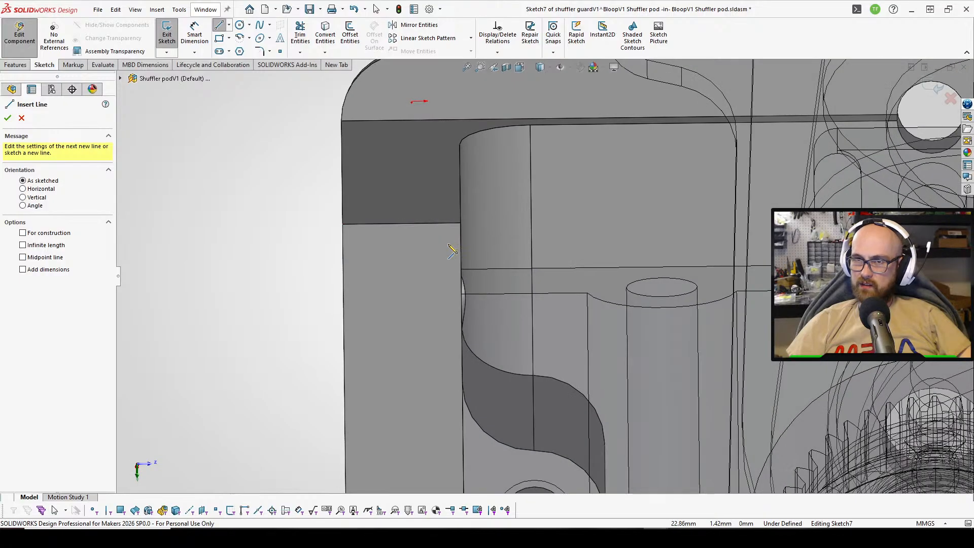
pyautogui.click(460, 223)
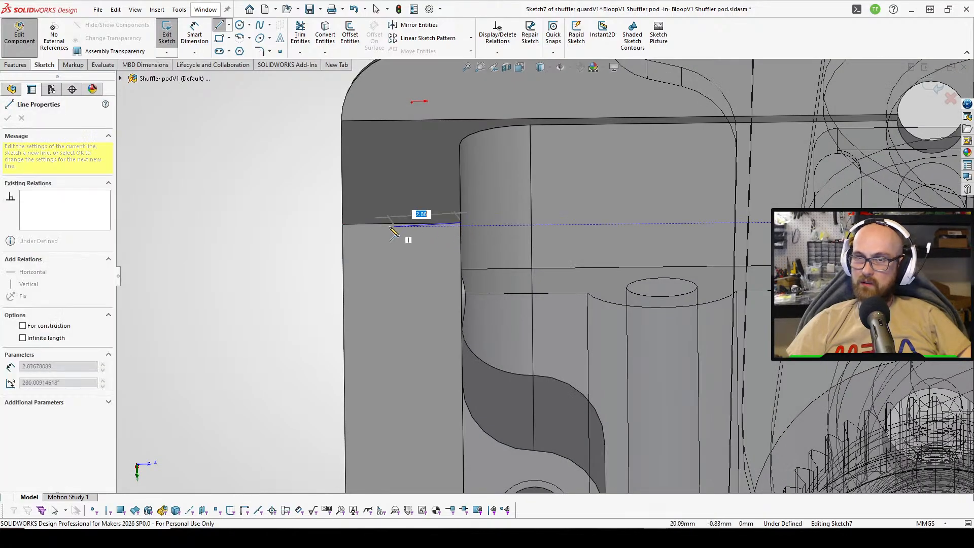
pyautogui.click(389, 224)
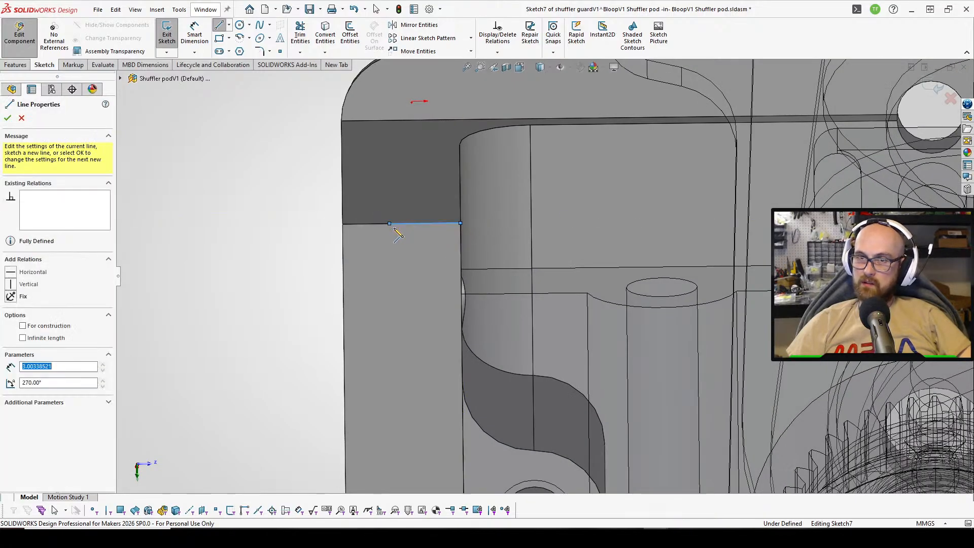
pyautogui.click(460, 267)
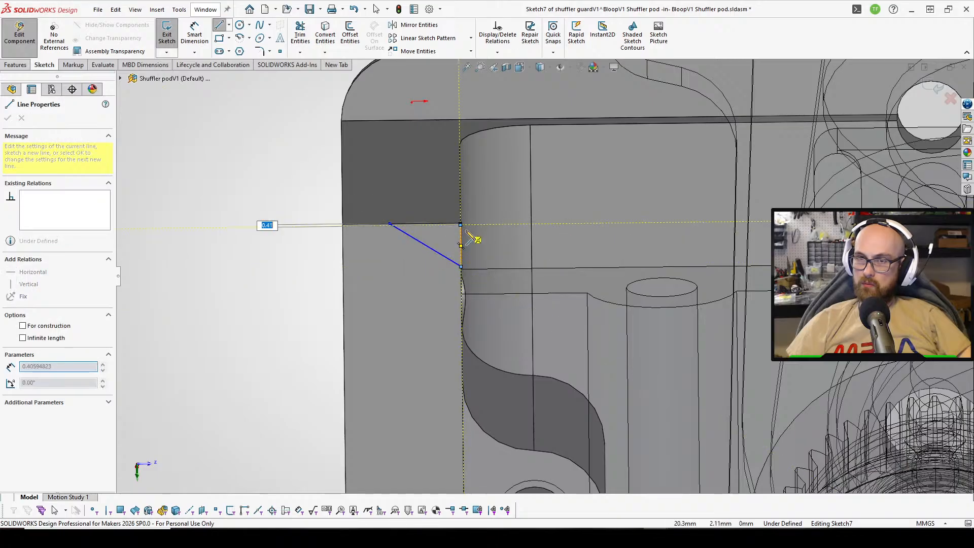
pyautogui.press('Escape')
pyautogui.press('z')
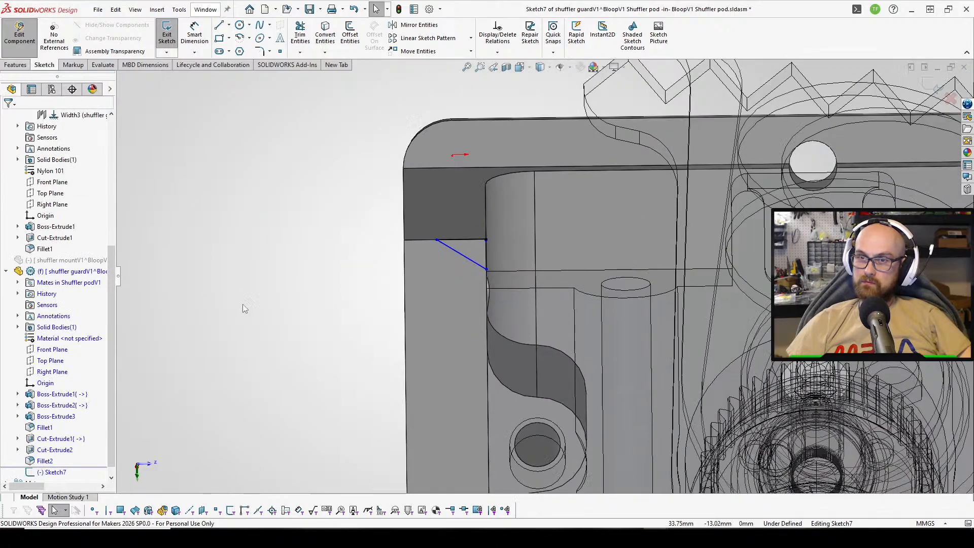
# Dimension the triangle's side along the end edge of the guard's side wall to 3 mm.
pyautogui.click(194, 35)
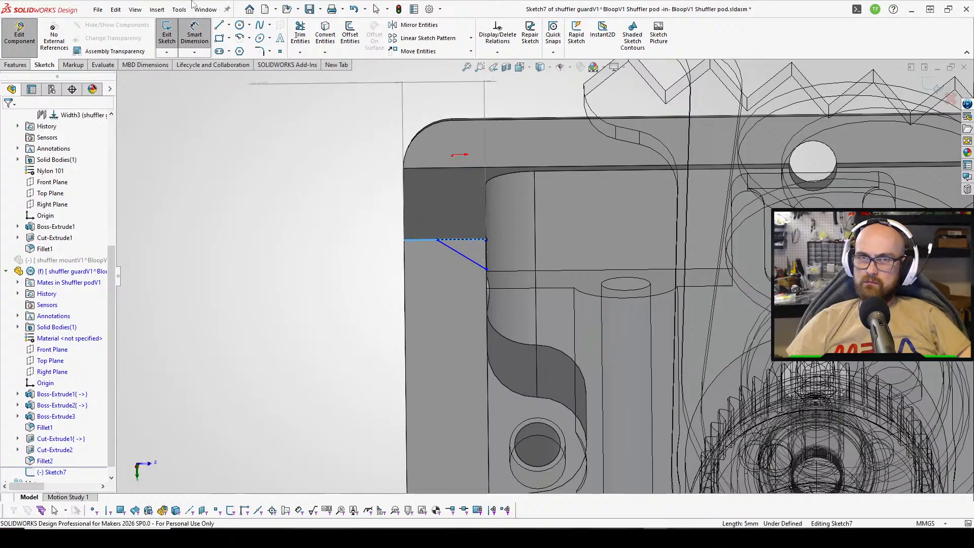
pyautogui.press('Escape')
pyautogui.click(194, 34)
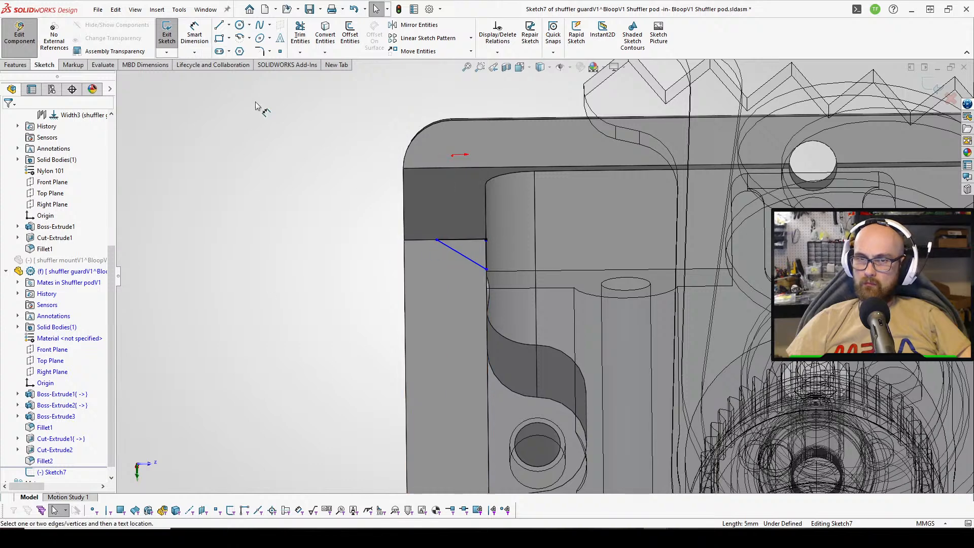
pyautogui.click(461, 238)
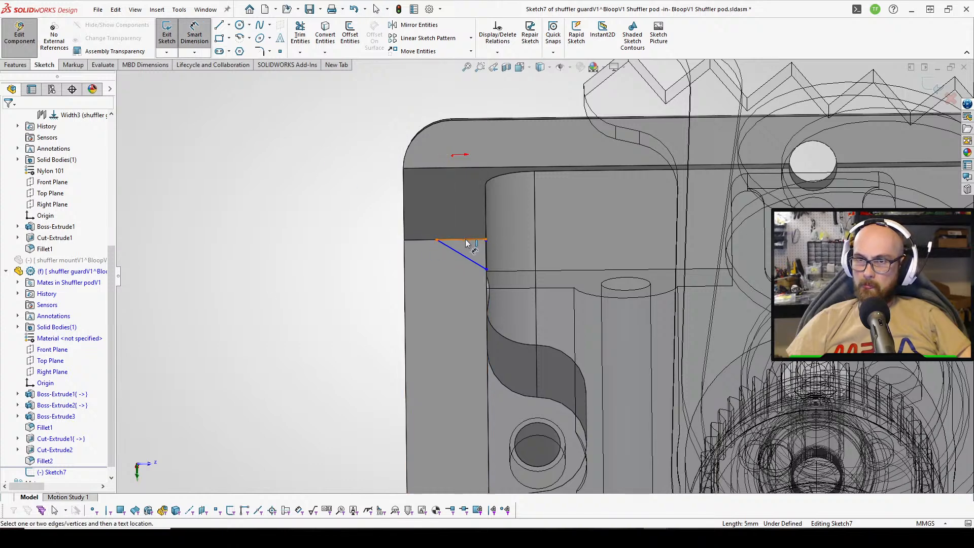
pyautogui.click(318, 149)
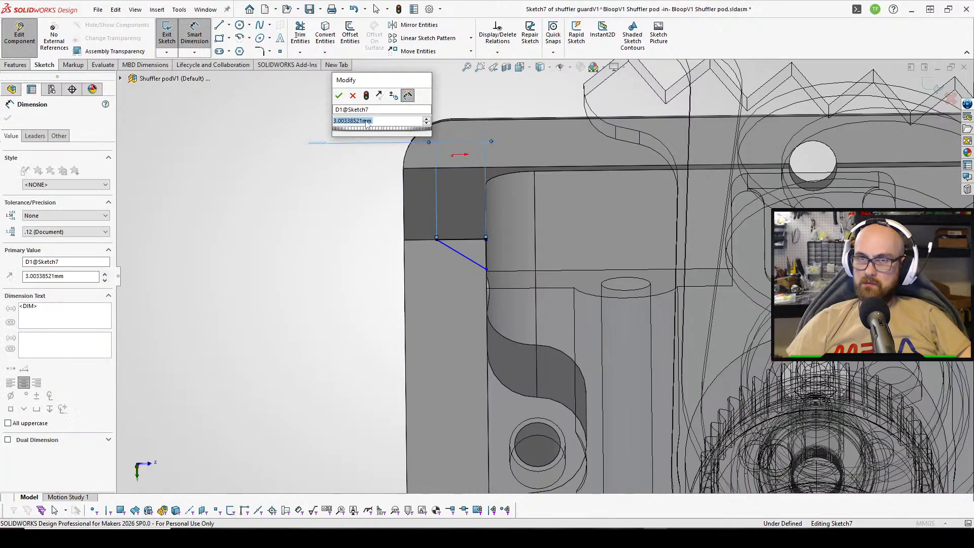
pyautogui.scroll(2, 373, 182)
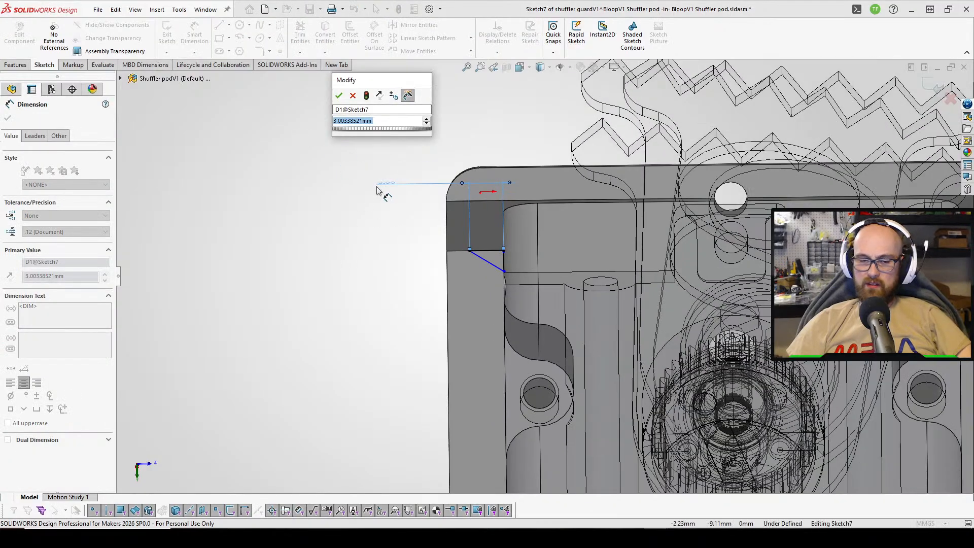
pyautogui.press('Return')
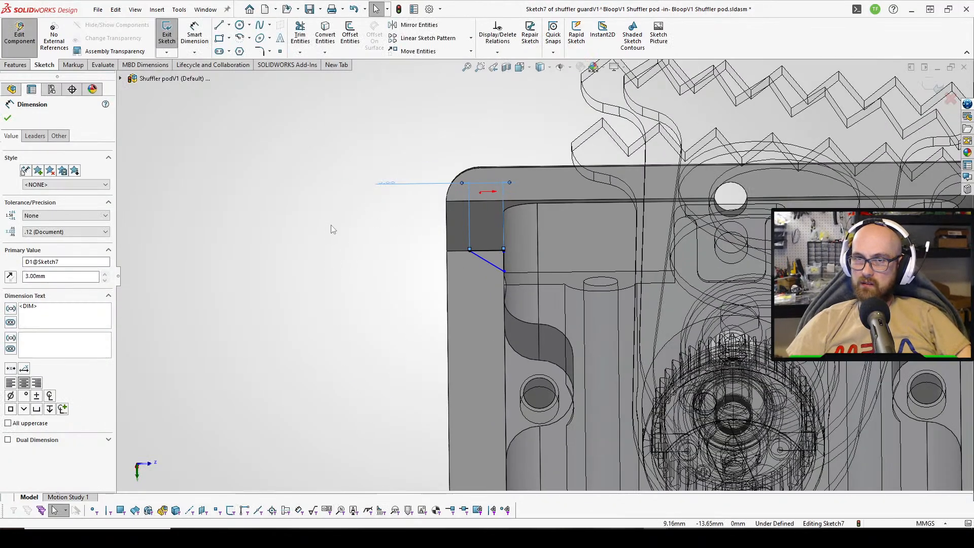
# Set the length of the triangle's other side, along the wall's inner edge, to 3 mm.
pyautogui.click(346, 244)
pyautogui.click(504, 263)
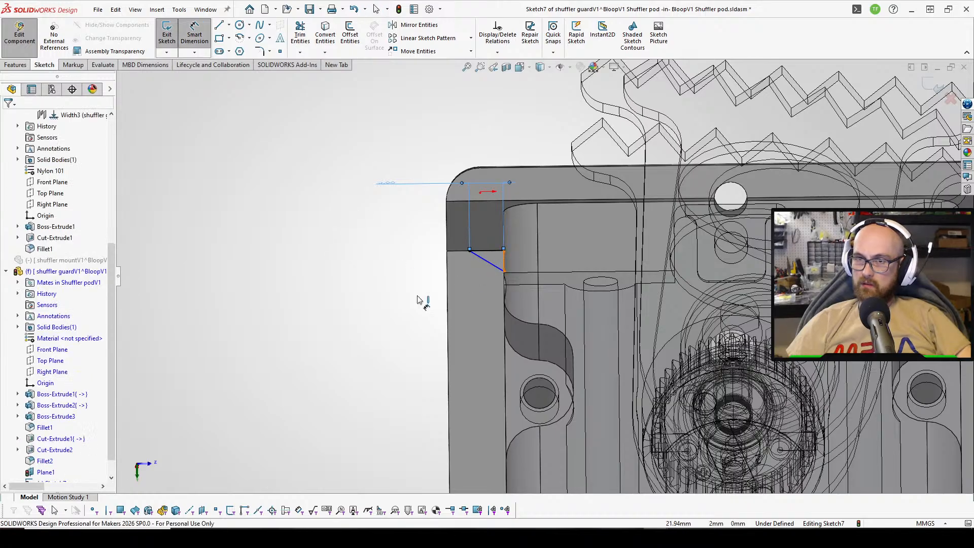
pyautogui.click(302, 304)
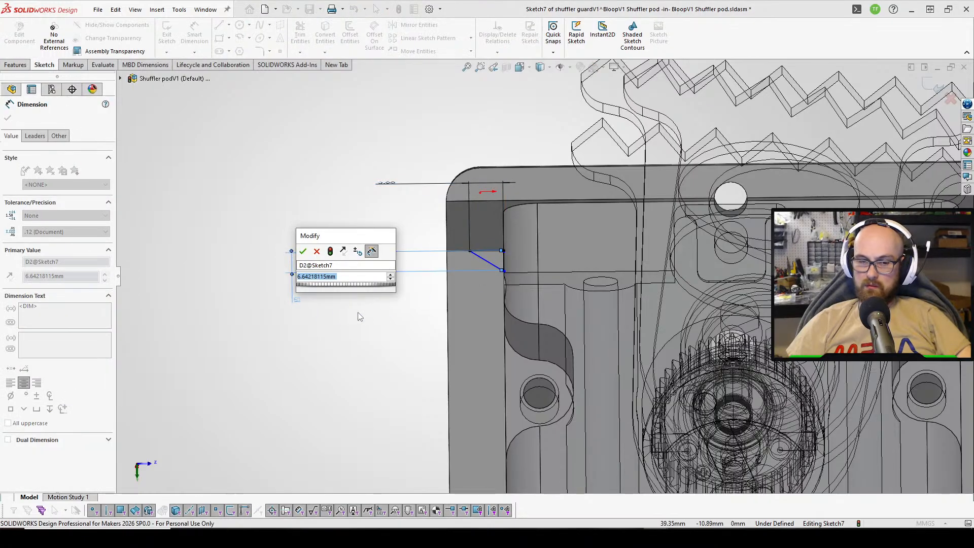
pyautogui.write('3')
pyautogui.press('Return')
pyautogui.moveTo(425, 265); pyautogui.dragTo(421, 200, button='middle')
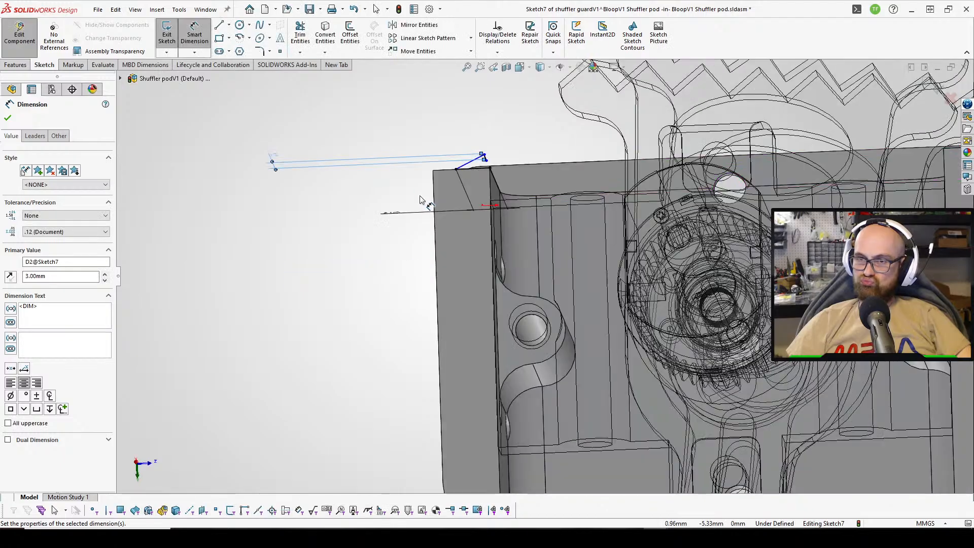
# Delete the triangle together with its dimensions and exit the empty sketch.
pyautogui.press('Escape')
pyautogui.scroll(-2, 382, 95)
pyautogui.moveTo(315, 359); pyautogui.dragTo(794, 56)
pyautogui.press('Delete')
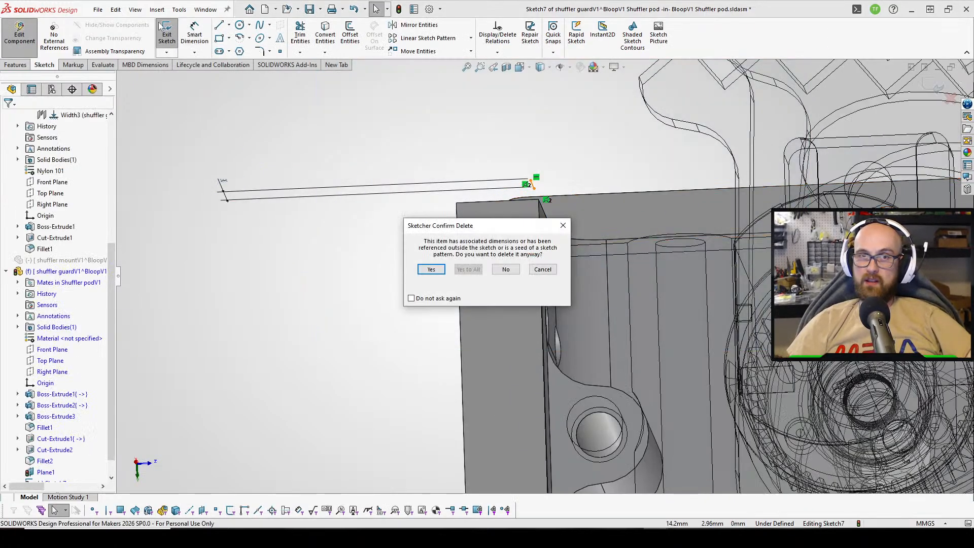
pyautogui.click(431, 269)
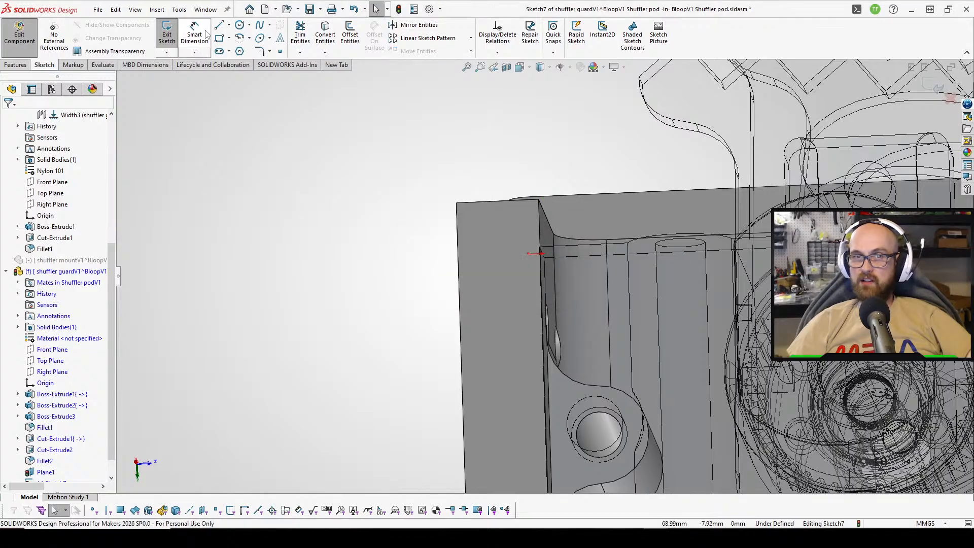
pyautogui.click(168, 32)
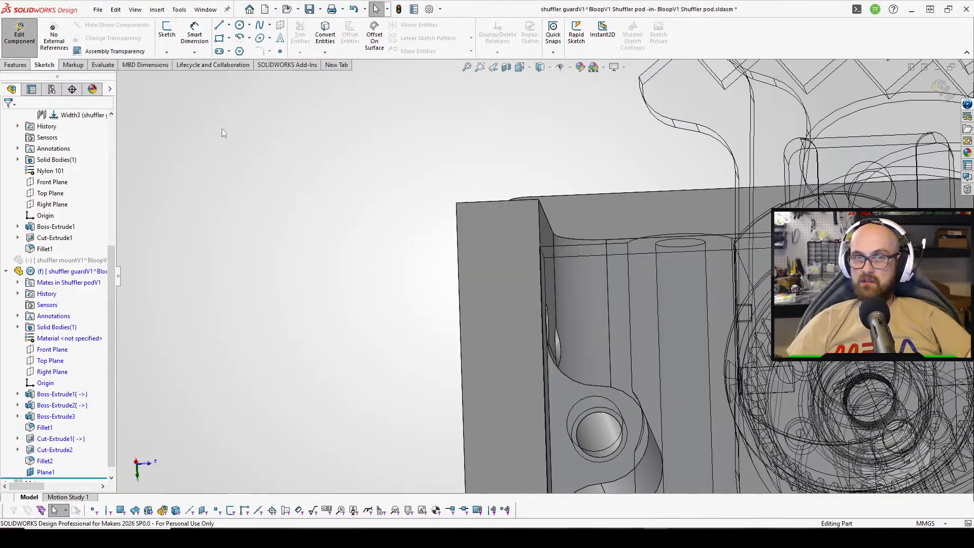
# Sketch on the side wall's flat face a line about 3.5 mm along its end edge from the inner corner, plus a diagonal to the inner edge.
pyautogui.click(171, 40)
pyautogui.click(485, 268)
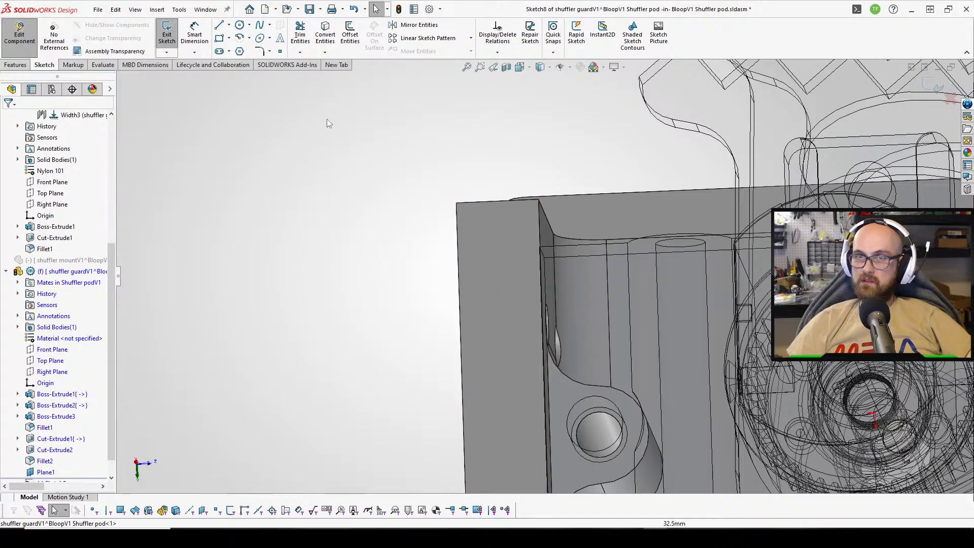
pyautogui.click(218, 25)
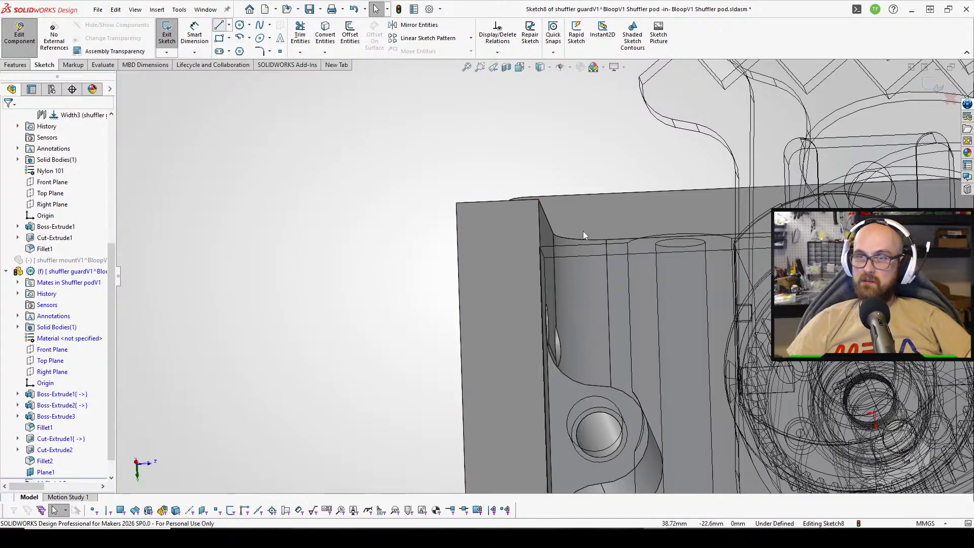
pyautogui.click(539, 199)
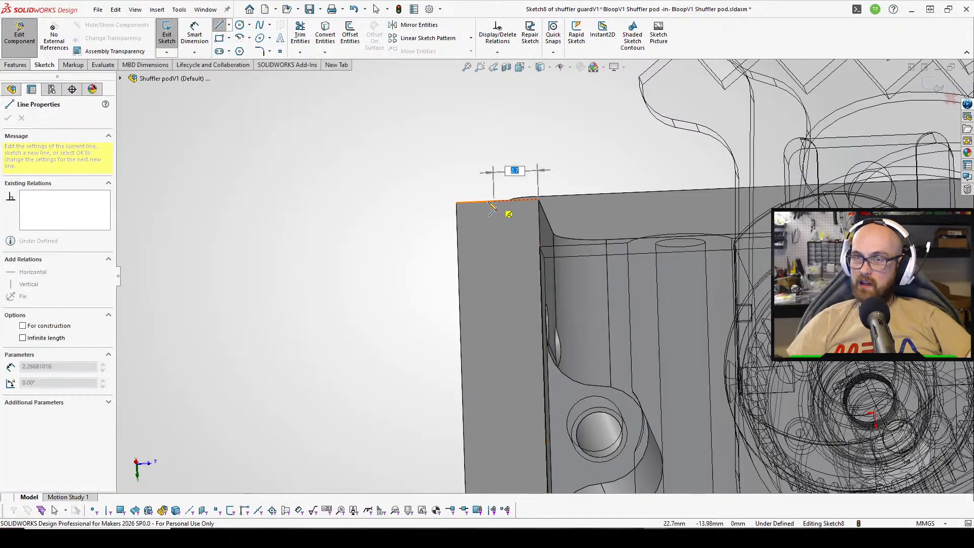
pyautogui.click(481, 202)
pyautogui.click(544, 261)
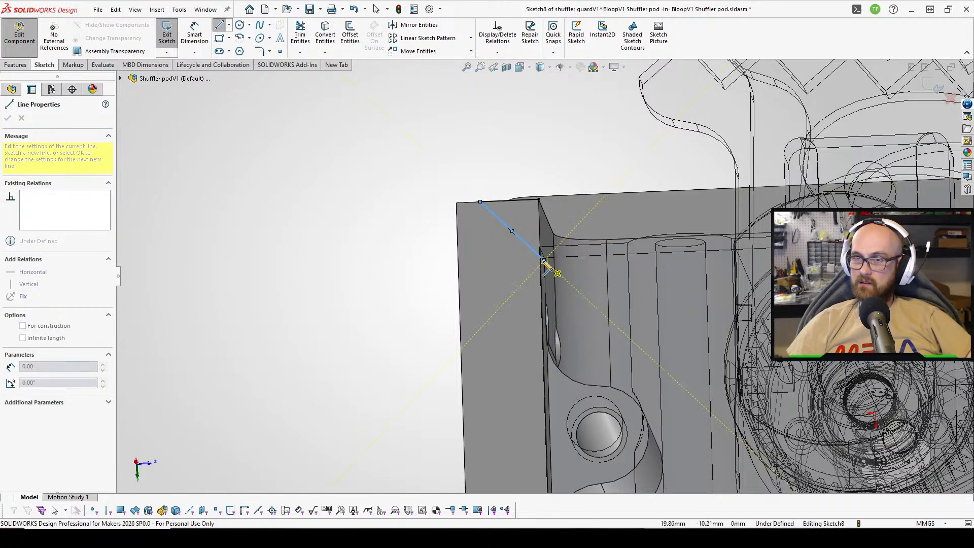
pyautogui.rightClick(544, 260)
pyautogui.click(572, 268)
pyautogui.press('Escape')
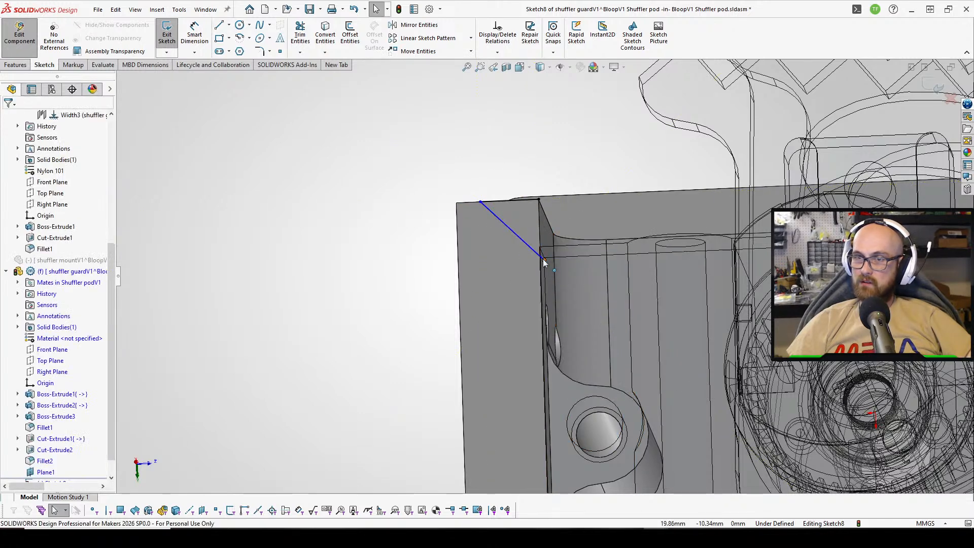
pyautogui.moveTo(544, 260); pyautogui.dragTo(540, 264)
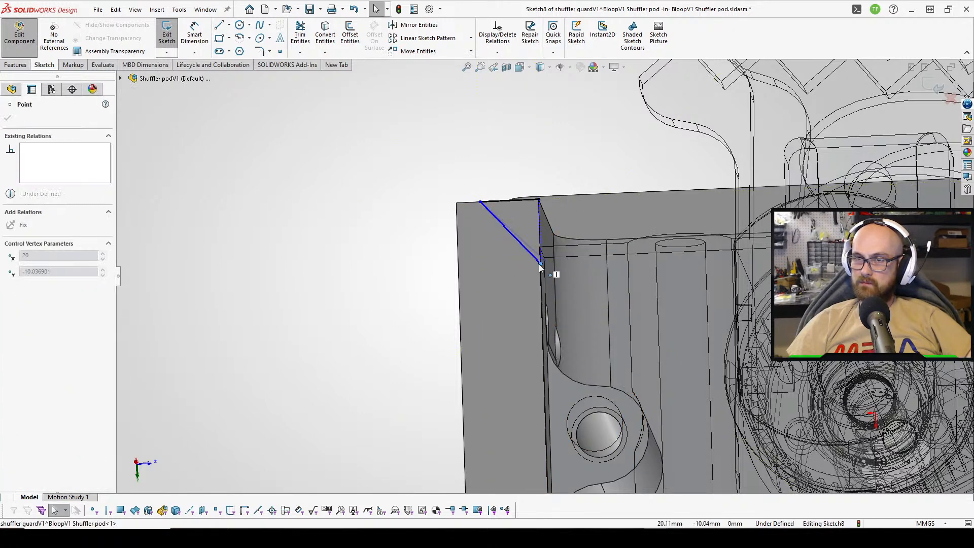
# Close the triangle with a vertical line about 4 mm long up to the wall's inner corner.
pyautogui.click(221, 25)
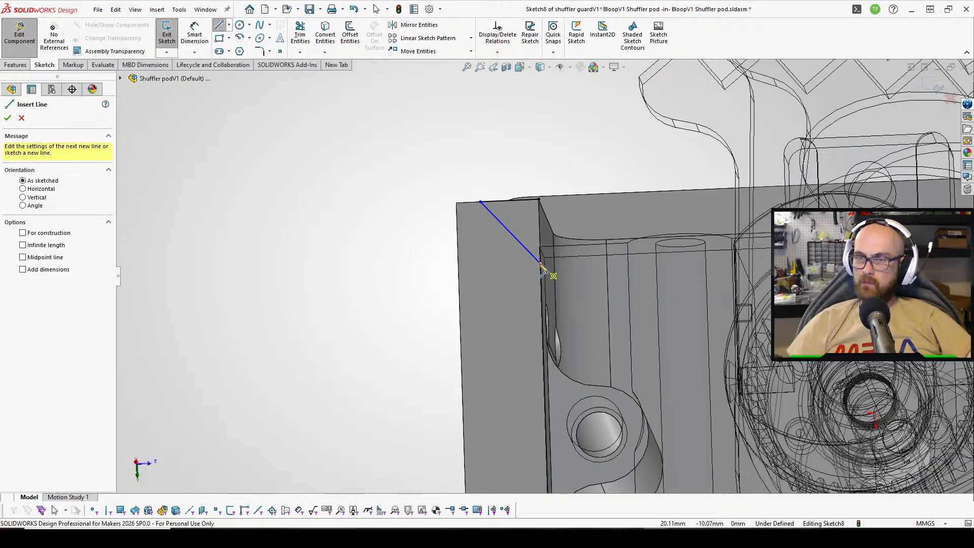
pyautogui.click(540, 263)
pyautogui.click(539, 199)
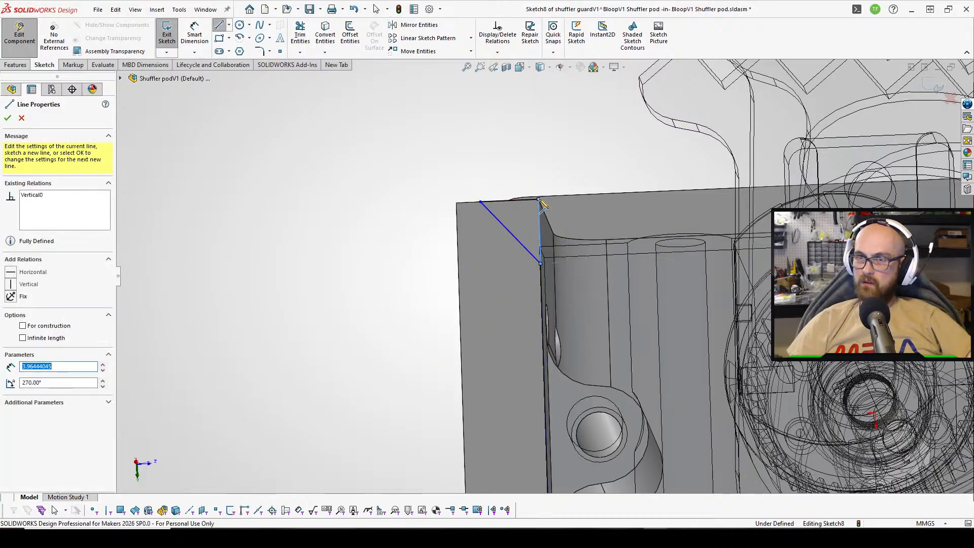
pyautogui.press('Escape')
# Dimension the triangle to 3 mm along the wall's end edge and 4 mm along its inner edge.
pyautogui.scroll(4, 544, 276)
pyautogui.scroll(-3, 680, 275)
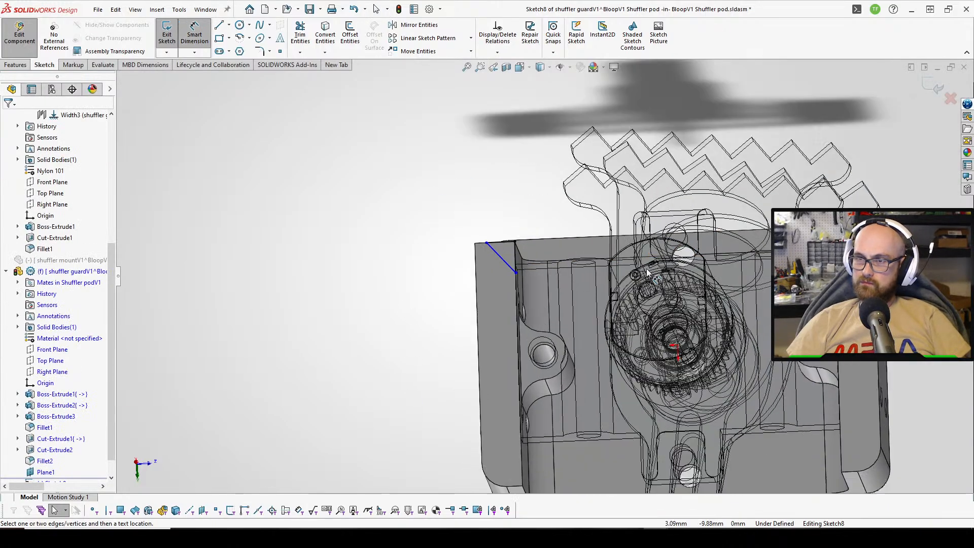
pyautogui.click(416, 238)
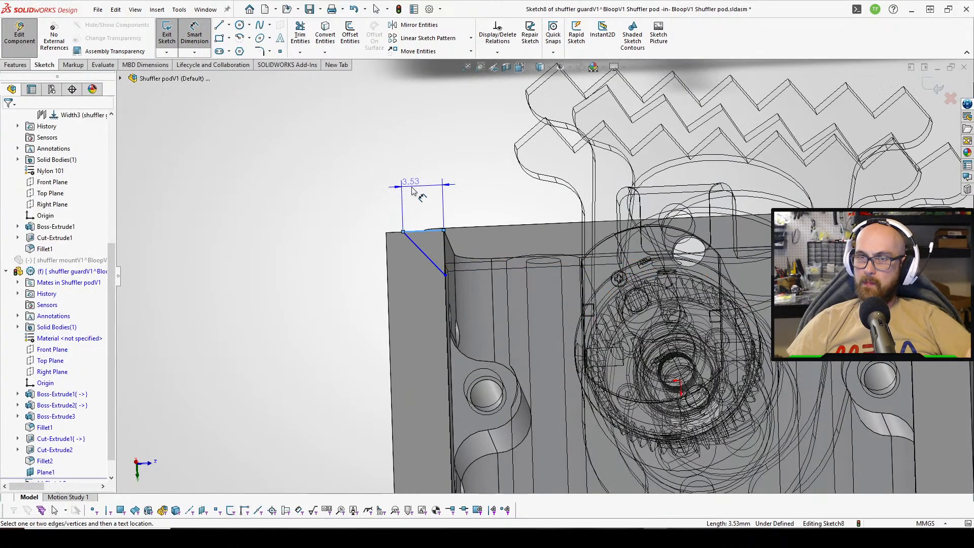
pyautogui.click(418, 197)
pyautogui.write('3.')
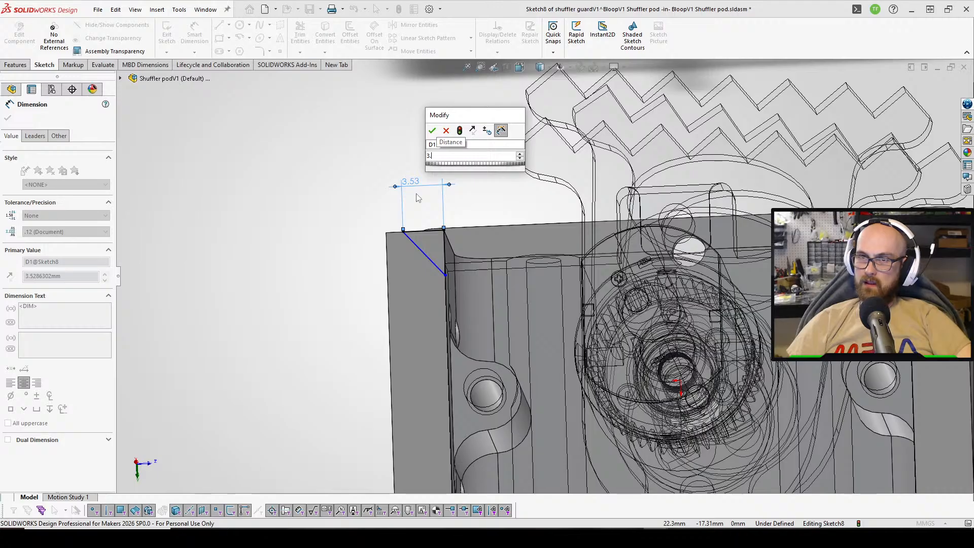
pyautogui.press('Return')
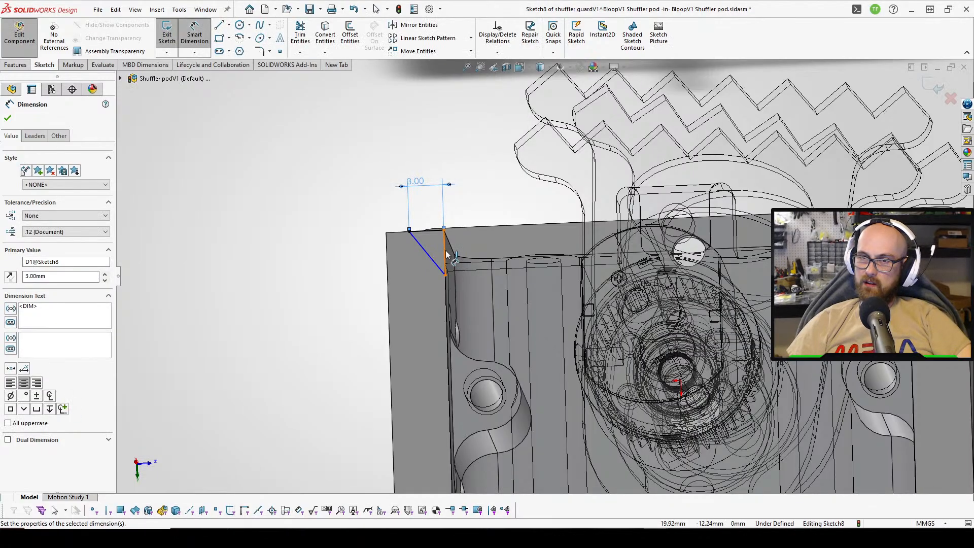
pyautogui.click(445, 253)
pyautogui.click(358, 264)
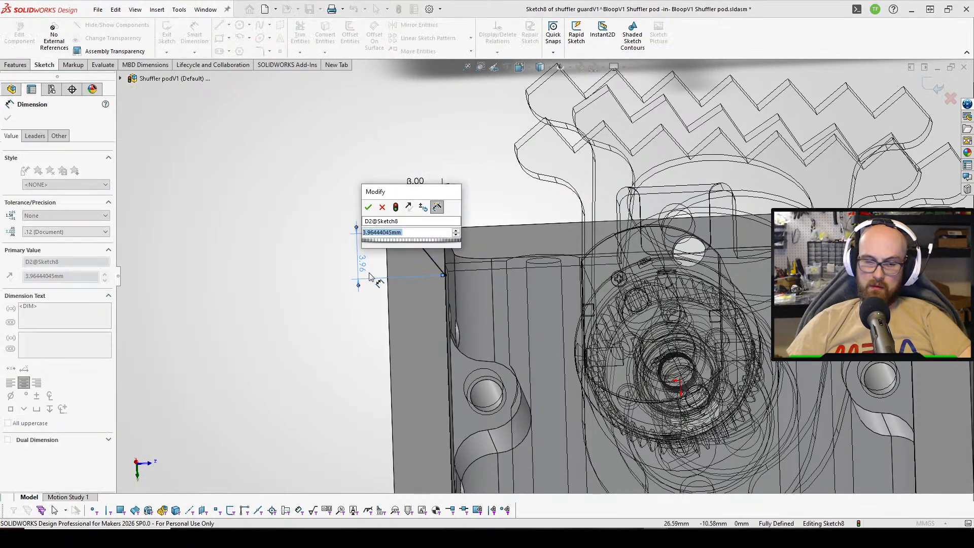
pyautogui.write('4')
pyautogui.press('Return')
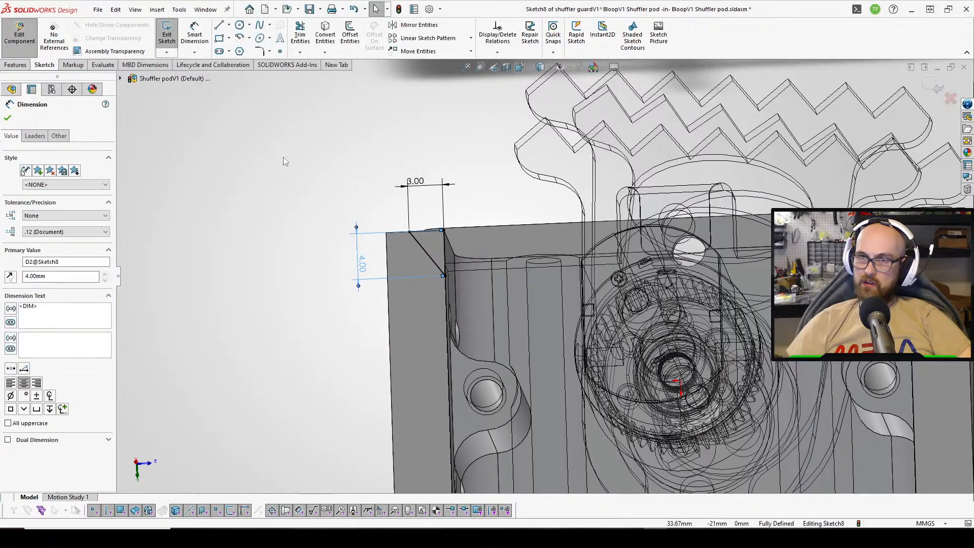
# Mirror the triangle's three lines about the shuffler guard's Front Plane, keeping the originals.
pyautogui.click(405, 25)
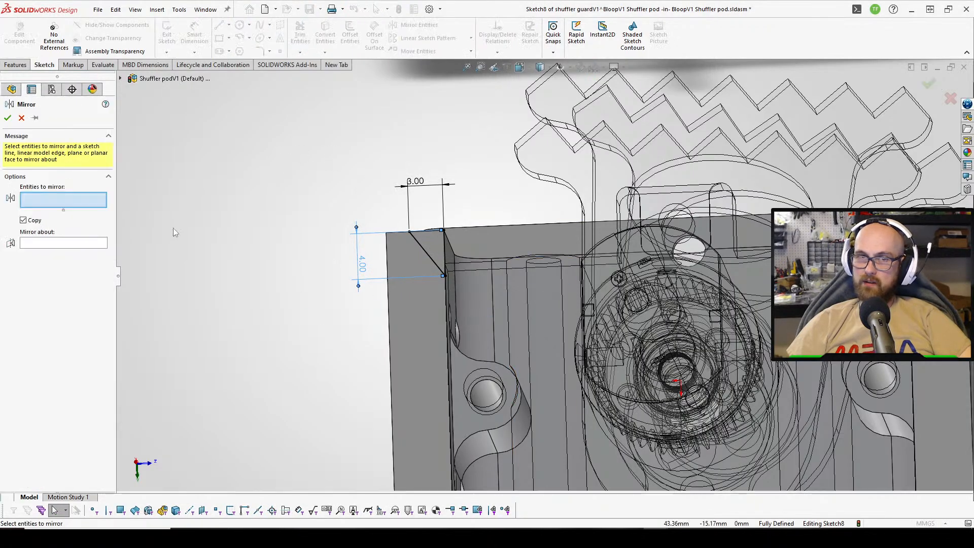
pyautogui.moveTo(337, 333); pyautogui.dragTo(494, 98)
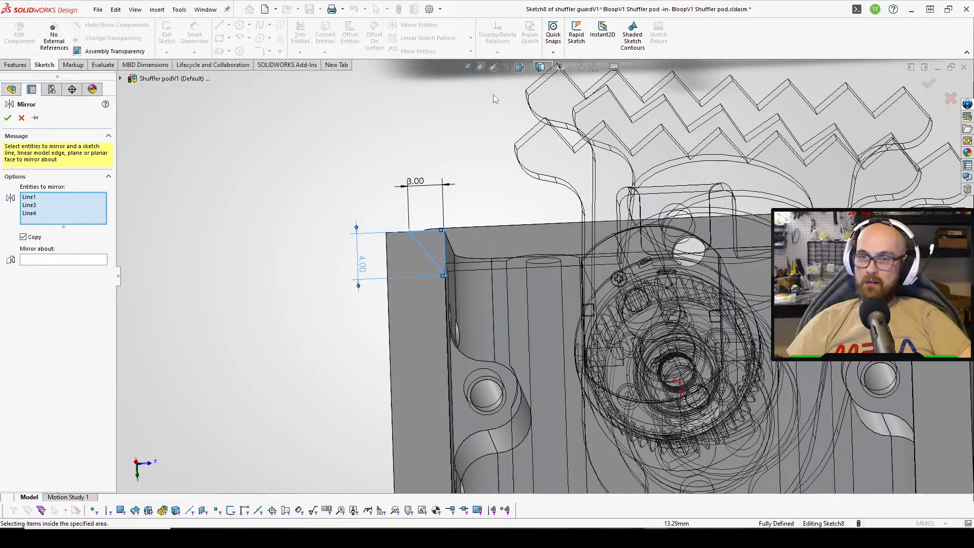
pyautogui.click(42, 259)
pyautogui.click(121, 79)
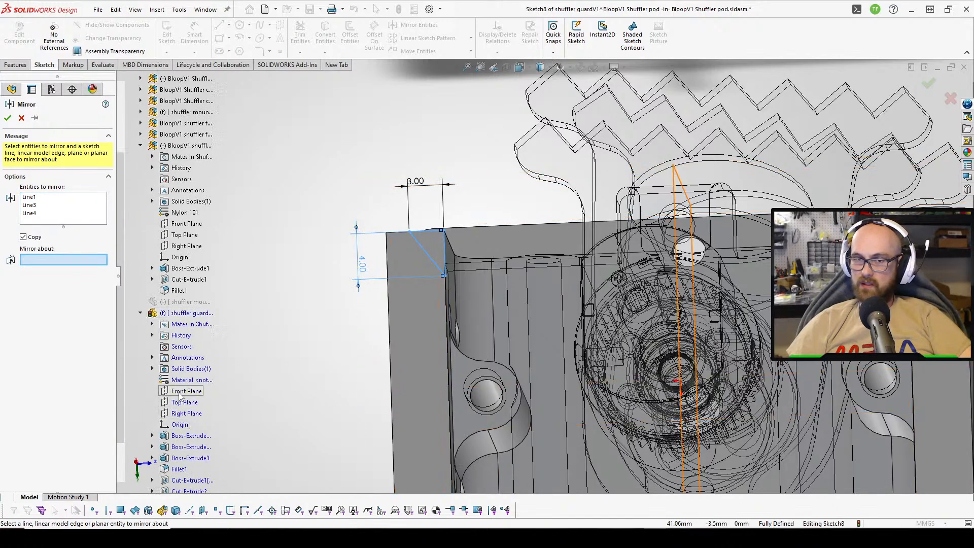
pyautogui.click(180, 393)
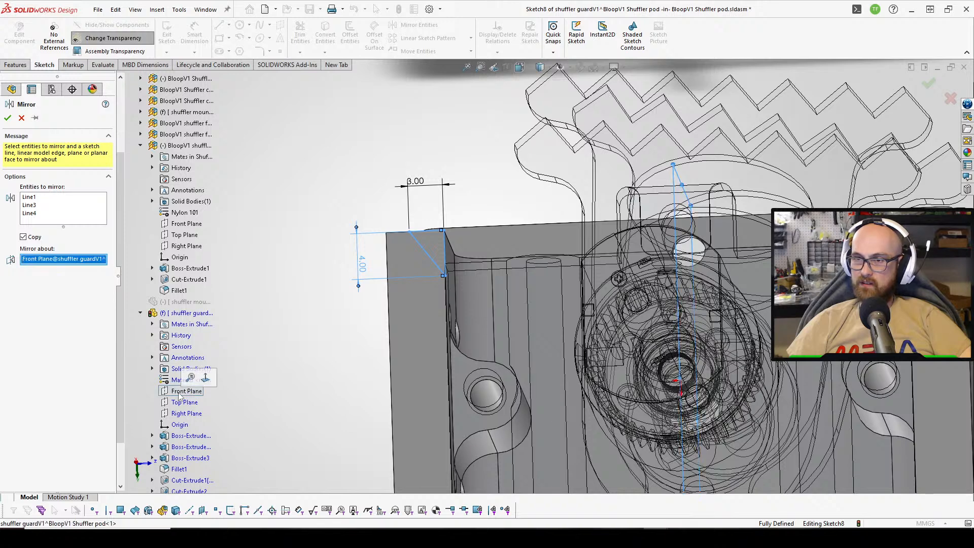
pyautogui.click(8, 118)
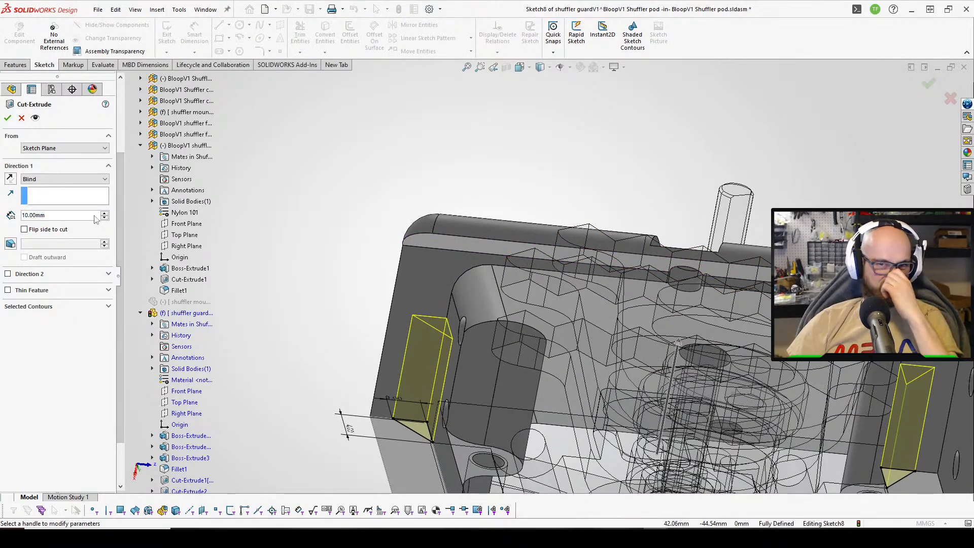
# Set the blind extruded cut of both triangles to a depth of 12 mm.
pyautogui.doubleClick(32, 215)
pyautogui.write('12')
pyautogui.press('Return')
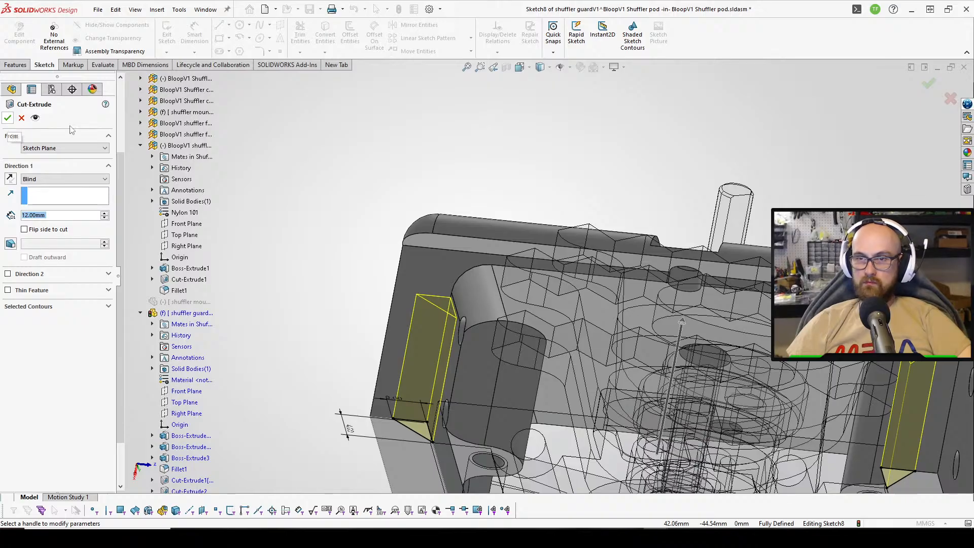
# Increase the depth of the blind triangle cut to 14 mm, checking it against the guard's inner fillet.
pyautogui.moveTo(708, 190); pyautogui.dragTo(724, 213, button='middle')
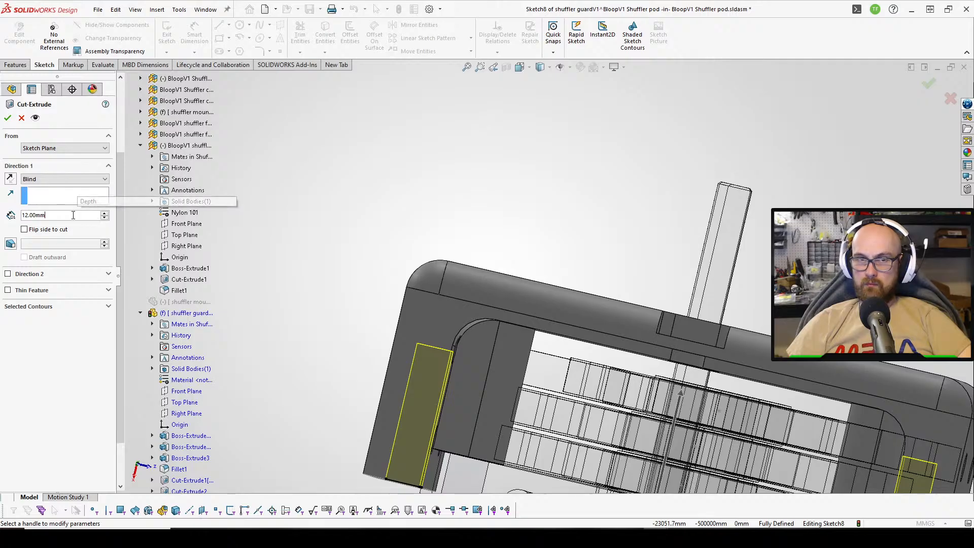
pyautogui.click(29, 214)
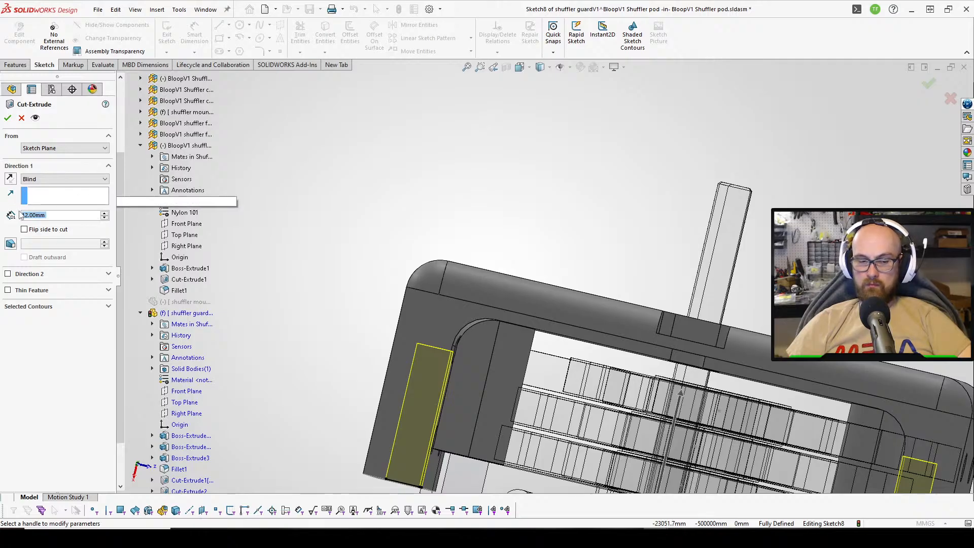
pyautogui.write('1')
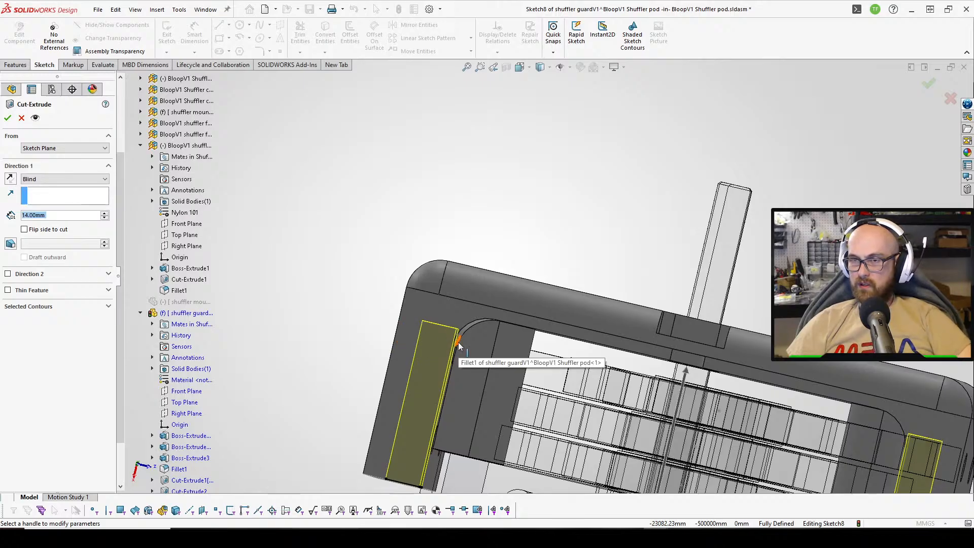
# Change the triangular cut's end condition to Up To Surface, ending at the guard's inner face, and finish the cut.
pyautogui.click(75, 180)
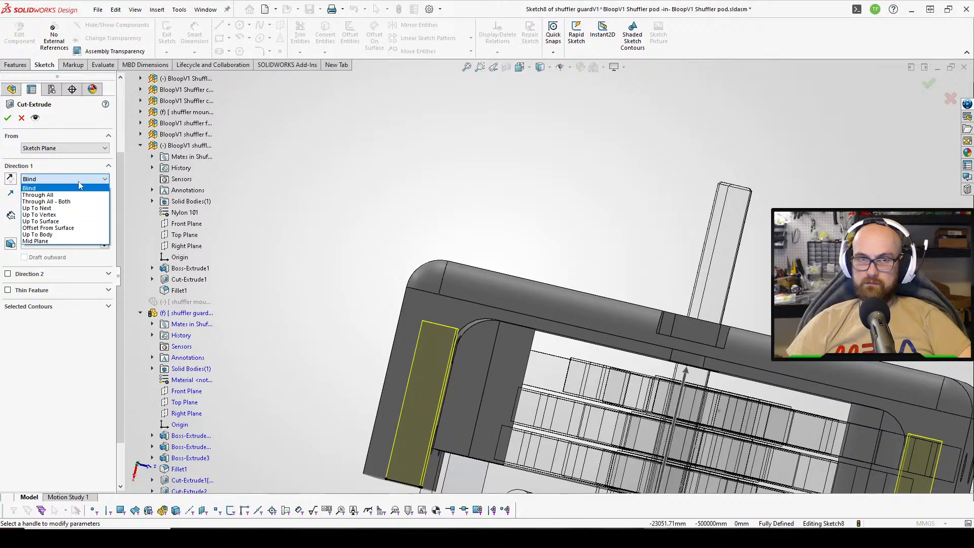
pyautogui.click(73, 221)
pyautogui.moveTo(232, 279); pyautogui.dragTo(481, 284, button='middle')
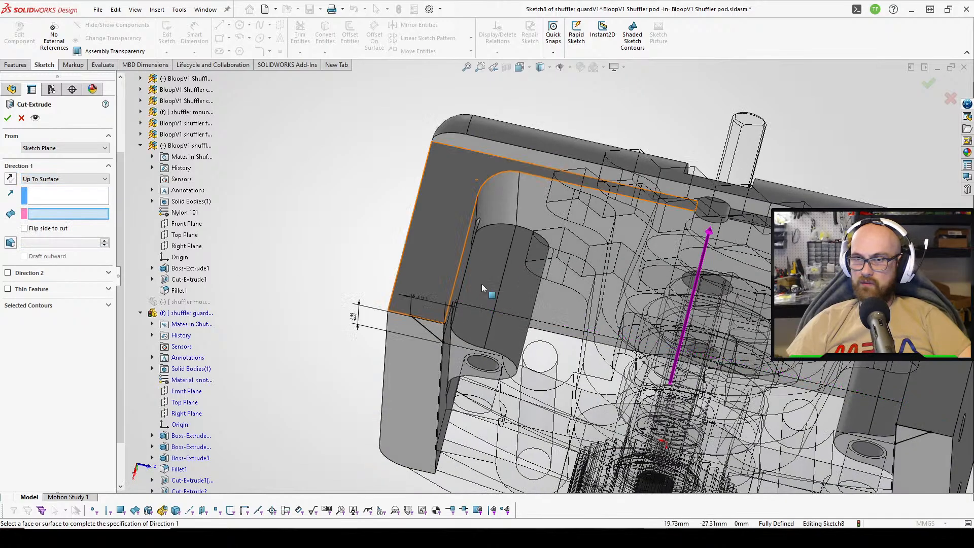
pyautogui.click(562, 208)
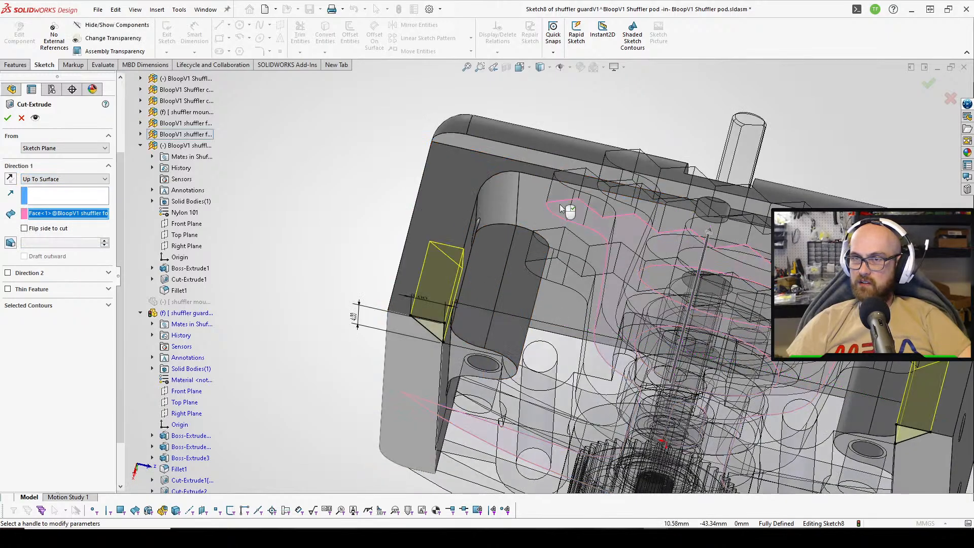
pyautogui.click(526, 199)
pyautogui.click(9, 118)
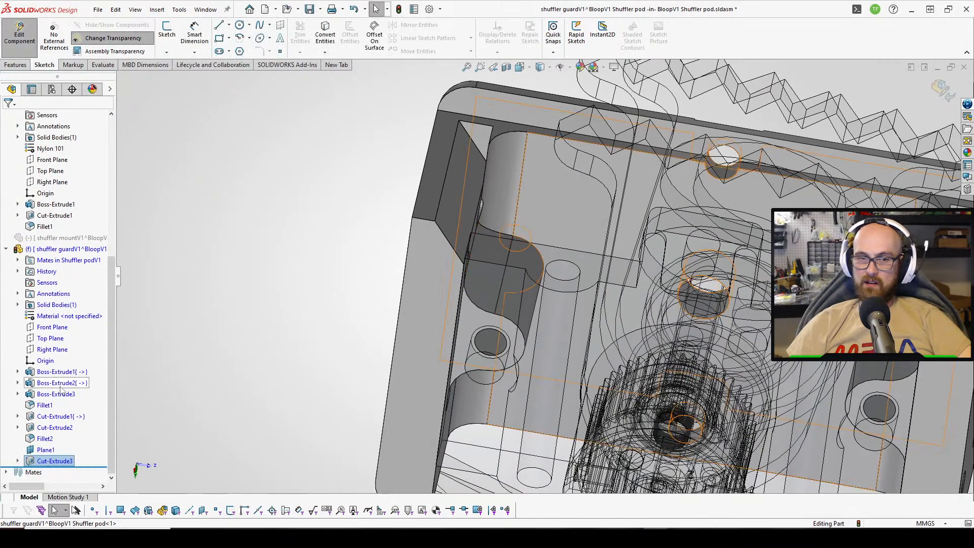
# Reopen the triangular cut's sketch and delete the triangle's line along the wall's inner edge.
pyautogui.click(47, 460)
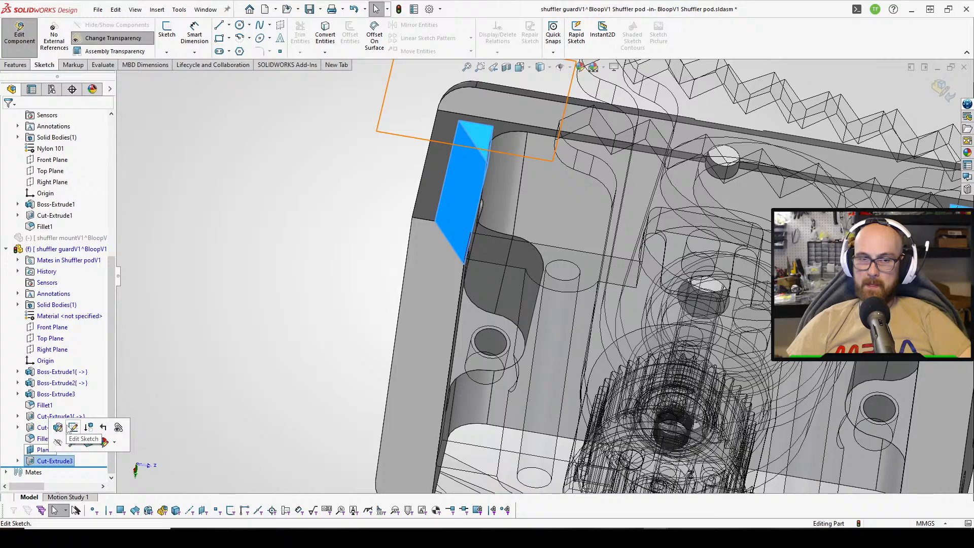
pyautogui.click(73, 427)
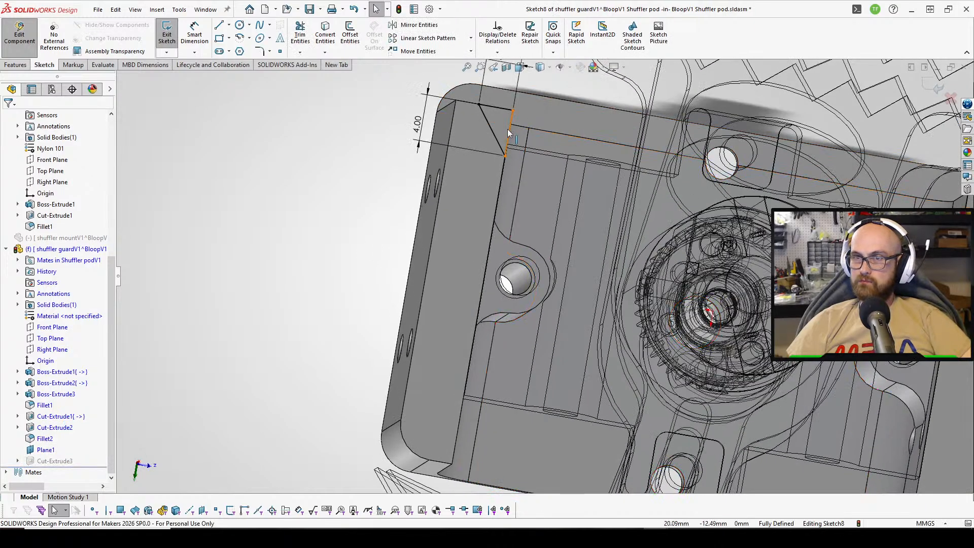
pyautogui.click(506, 129)
pyautogui.press('Delete')
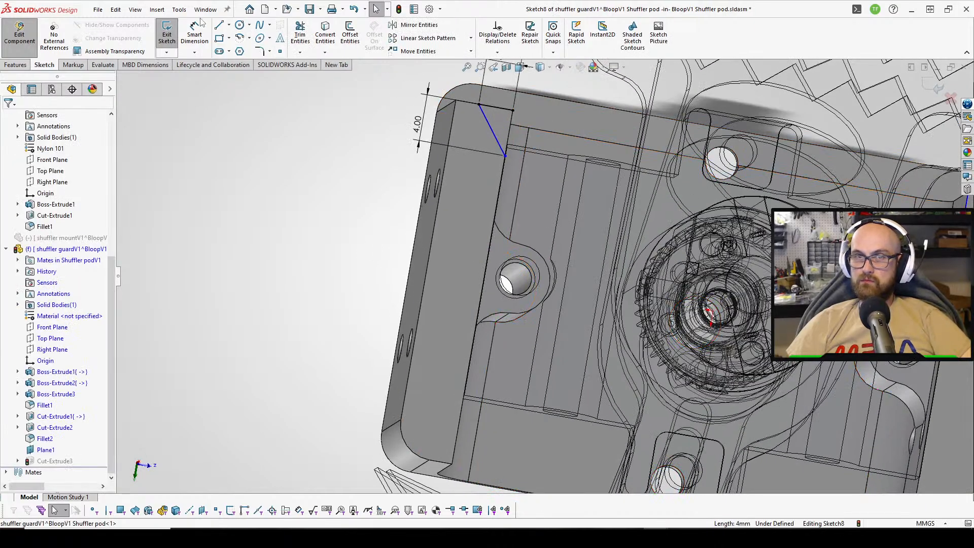
# Extend the open triangle toward the guard's interior with three lines that close back at its upper inner corner.
pyautogui.click(217, 26)
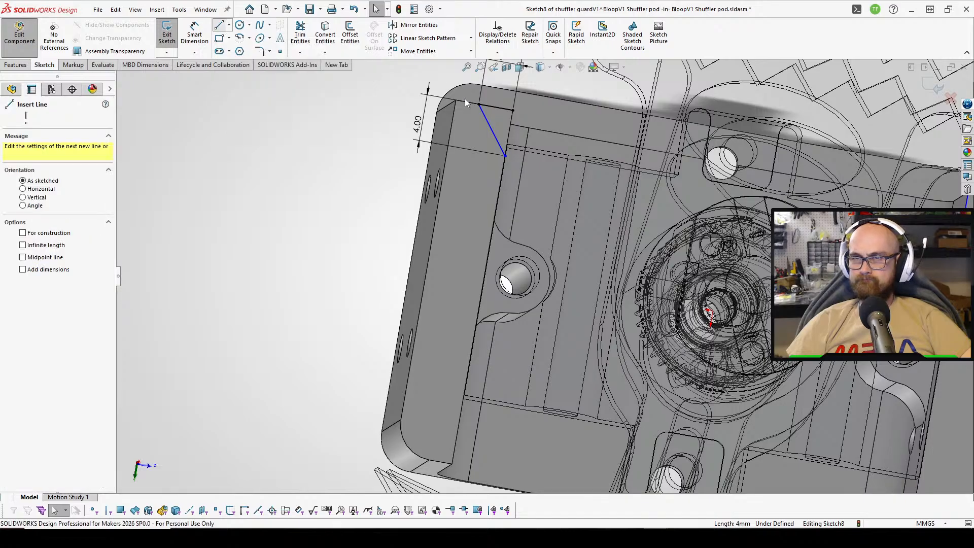
pyautogui.click(505, 156)
pyautogui.click(534, 161)
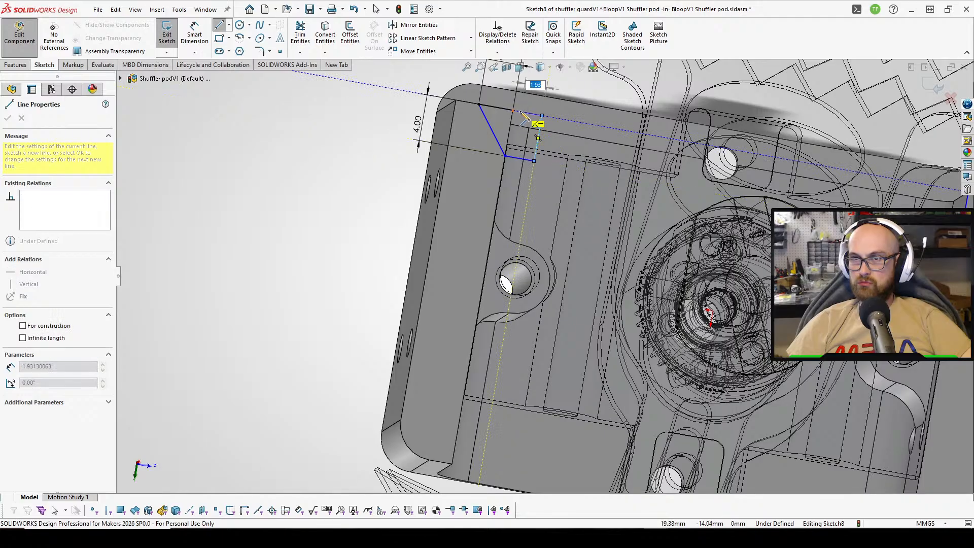
pyautogui.rightClick(525, 115)
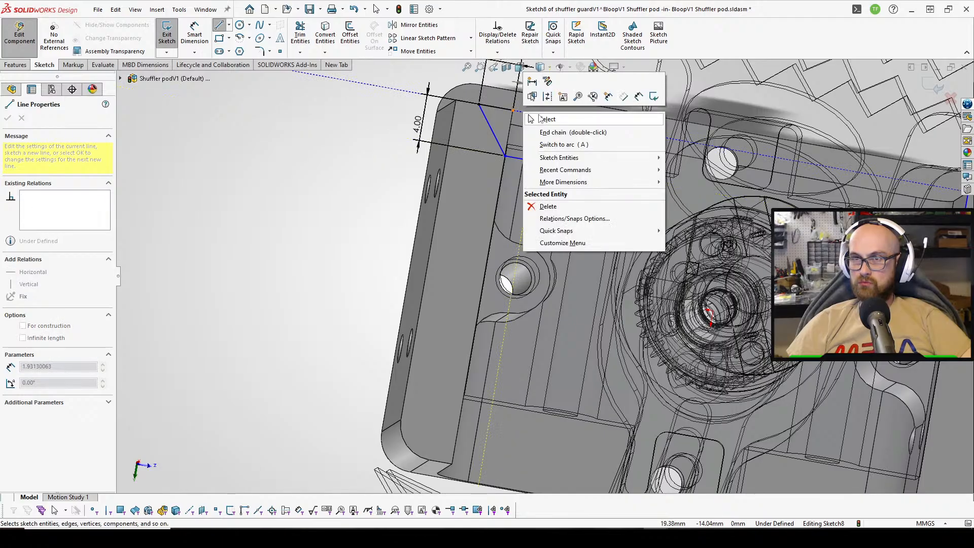
pyautogui.click(531, 118)
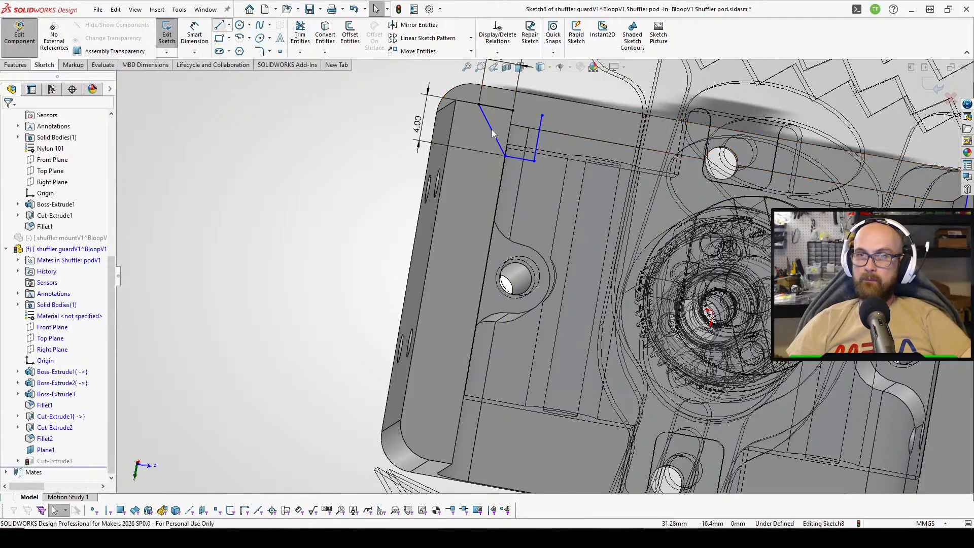
pyautogui.press('l')
pyautogui.click(541, 116)
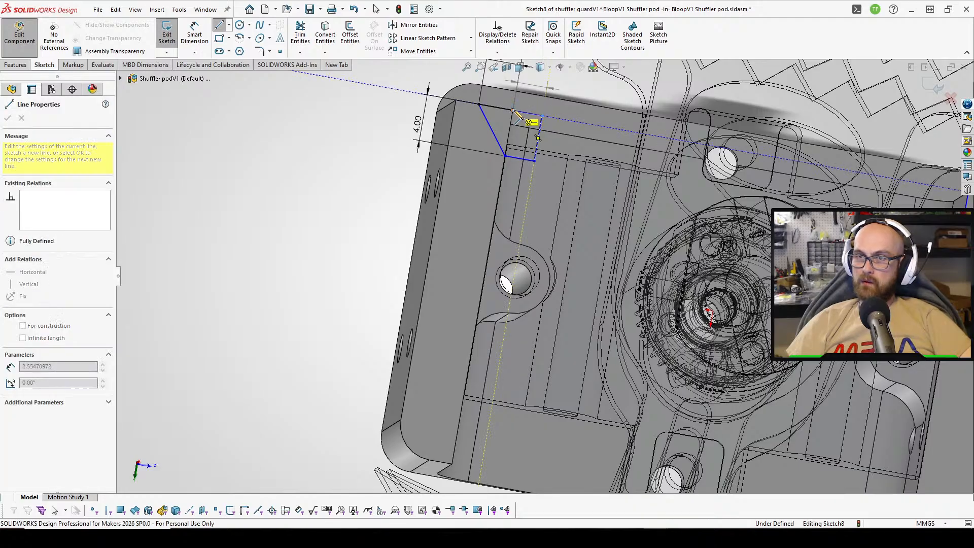
pyautogui.click(512, 110)
pyautogui.rightClick(513, 110)
pyautogui.click(561, 126)
pyautogui.moveTo(561, 127); pyautogui.dragTo(539, 145, button='middle')
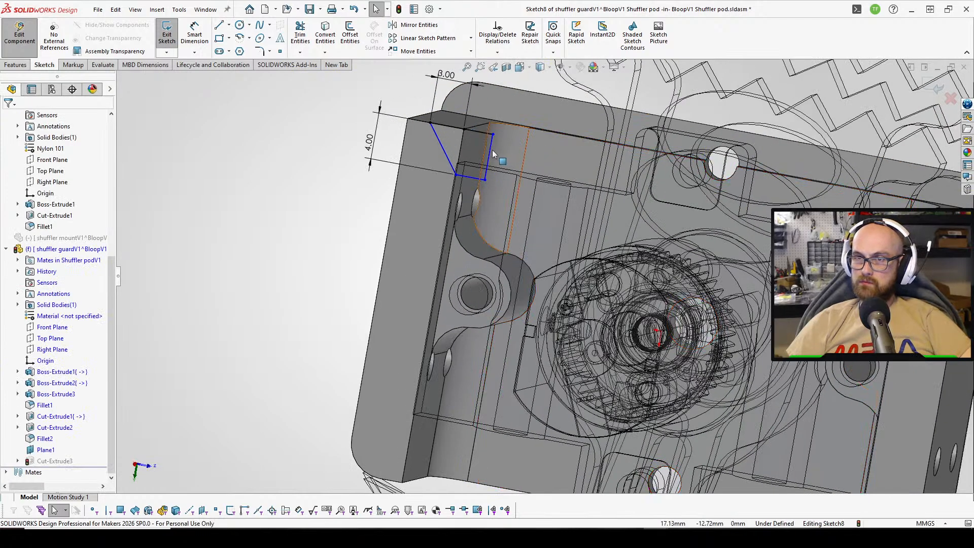
# Delete the extension's short end line and stretch its two long lines across the guard to the mirrored triangle's corners.
pyautogui.moveTo(539, 162); pyautogui.dragTo(558, 159)
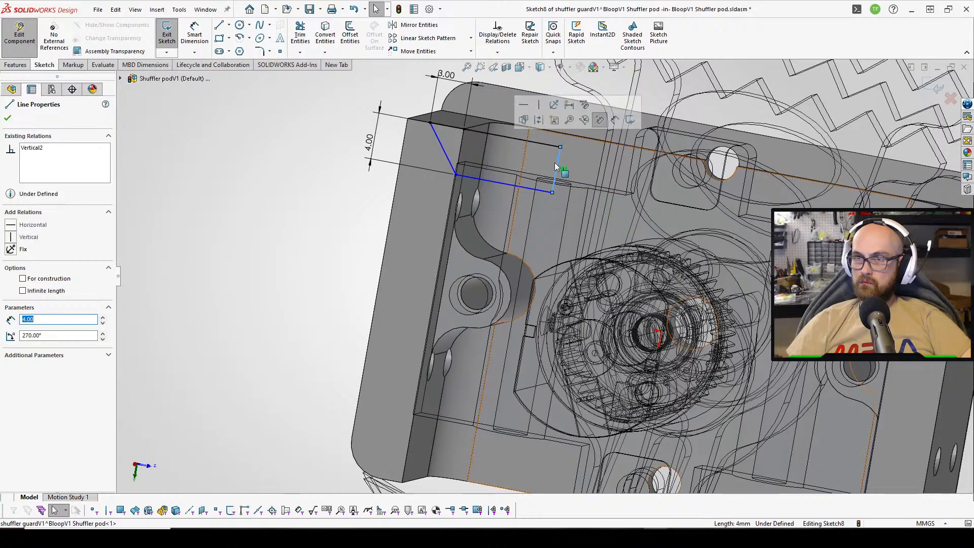
pyautogui.press('Delete')
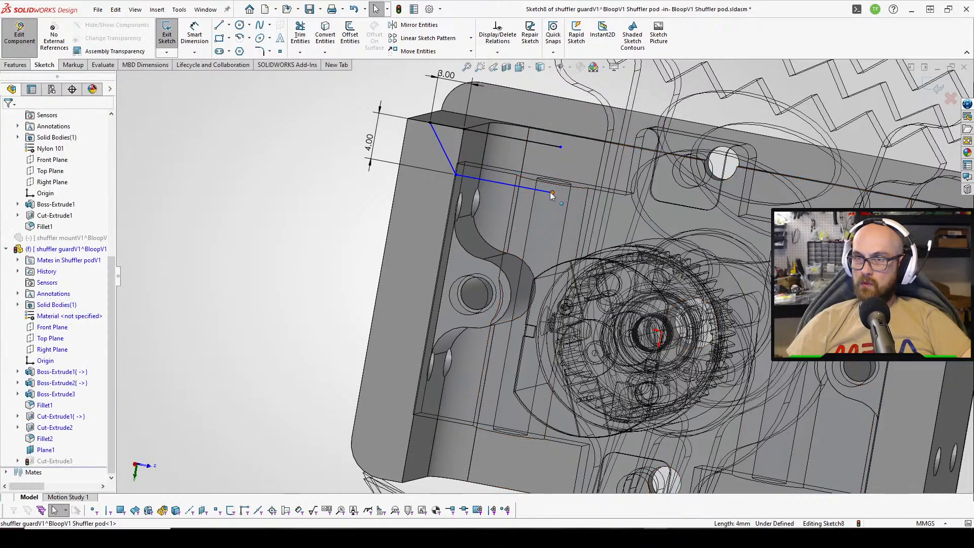
pyautogui.moveTo(549, 192); pyautogui.dragTo(781, 234)
pyautogui.moveTo(560, 146)
pyautogui.mouseDown()
pyautogui.moveTo(862, 203)
pyautogui.moveTo(908, 223)
pyautogui.mouseUp()
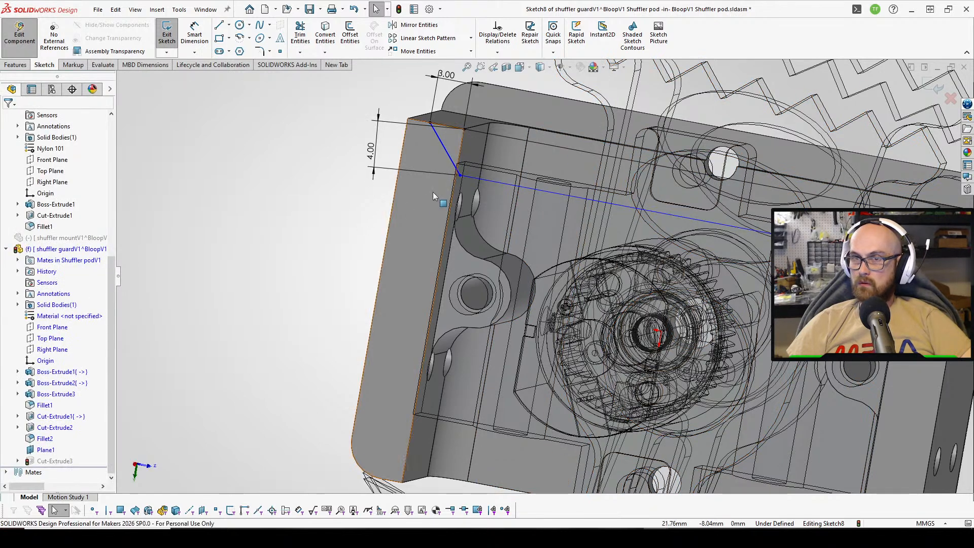
# Make the sloped line's lower endpoint coincident with the side wall's inner edge.
pyautogui.click(460, 175)
pyautogui.moveTo(402, 178); pyautogui.dragTo(281, 236, button='right')
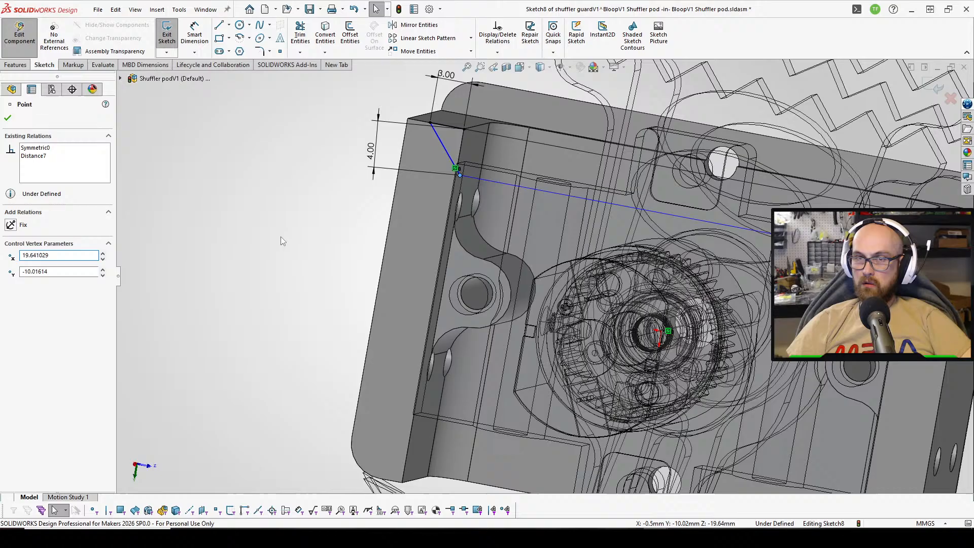
pyautogui.click(456, 197)
pyautogui.click(12, 235)
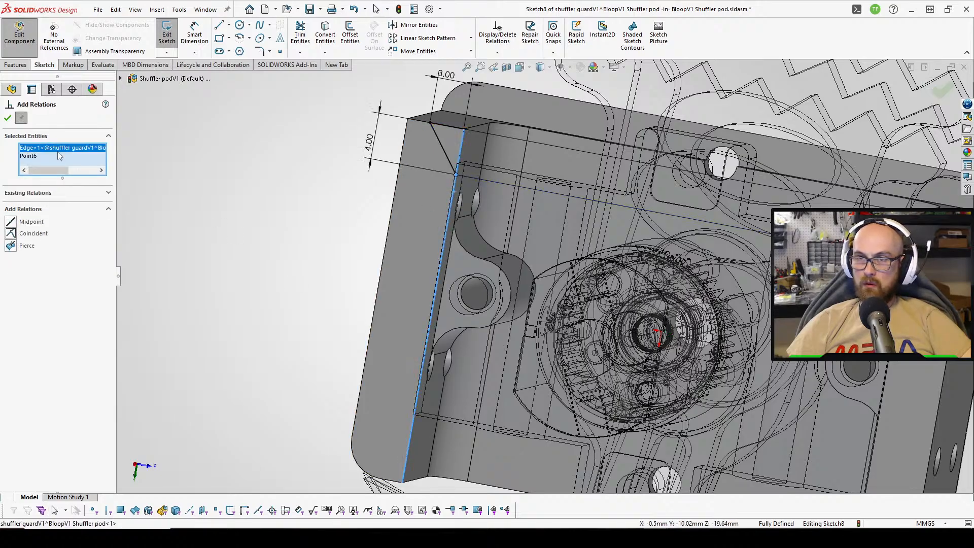
pyautogui.click(7, 118)
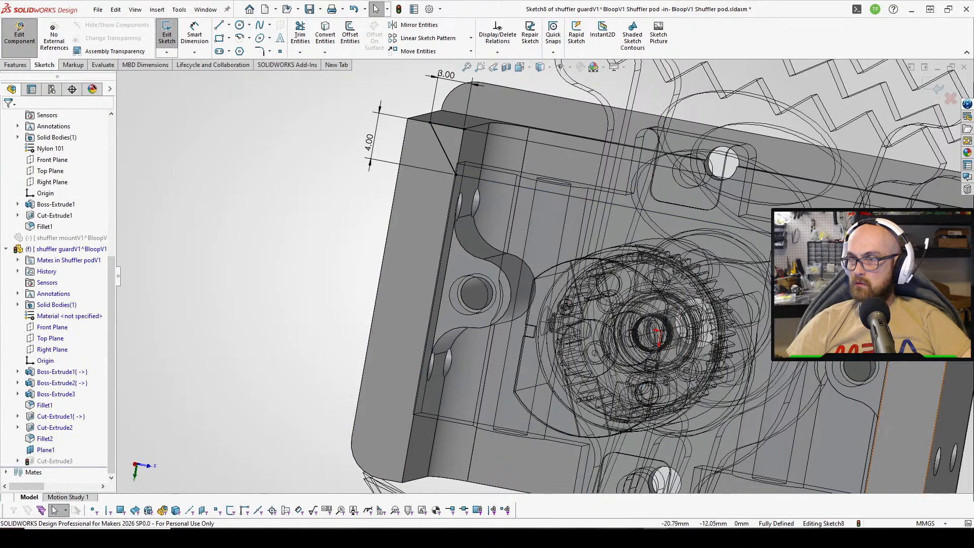
# Delete the mirrored triangle's inner line and exit the sketch to rebuild the cut across the guard.
pyautogui.click(914, 238)
pyautogui.press('Escape')
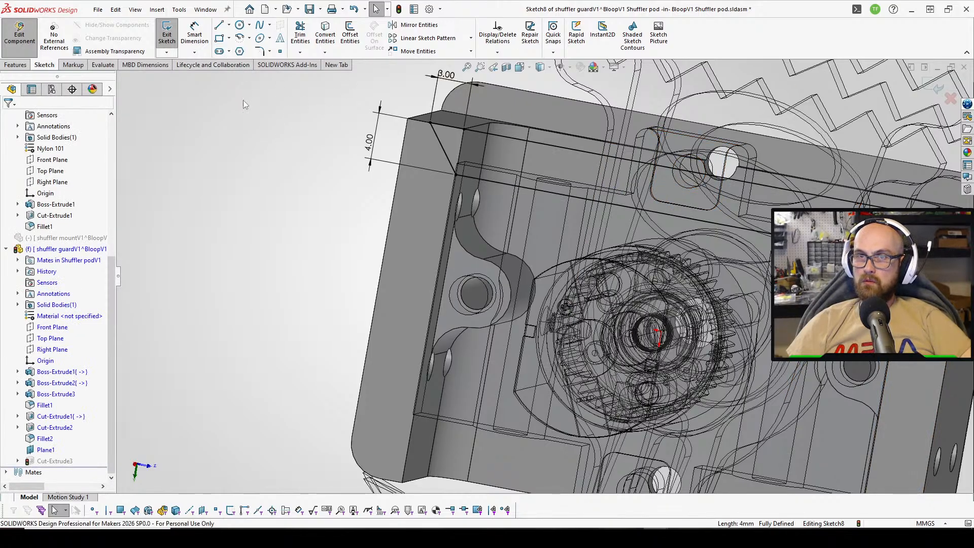
pyautogui.moveTo(244, 103); pyautogui.dragTo(254, 109, button='right')
pyautogui.click(172, 37)
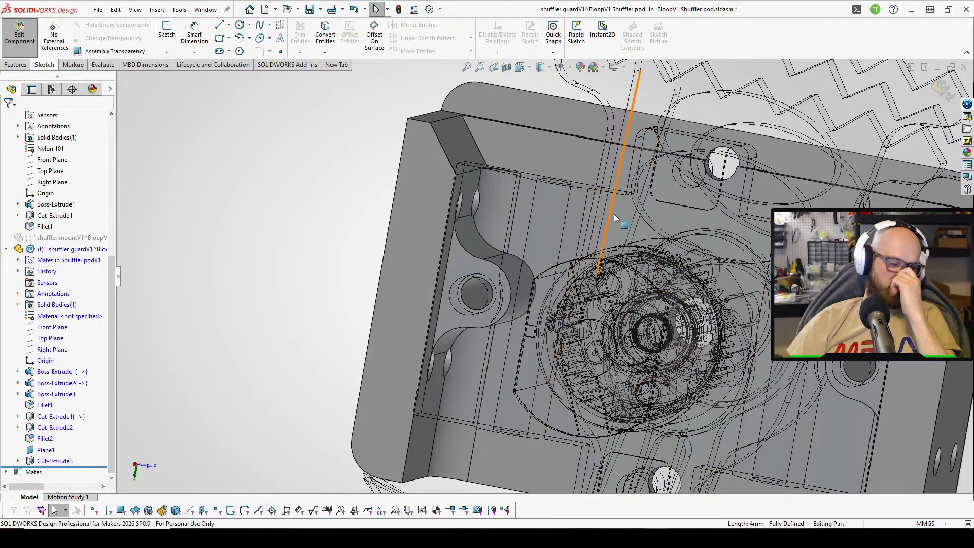
# Inspect the beveled guard against the feet, and finish editing it in place to return to the pod assembly.
pyautogui.moveTo(613, 214)
pyautogui.mouseDown(button='middle')
pyautogui.moveTo(615, 98)
pyautogui.moveTo(552, 373)
pyautogui.moveTo(548, 244)
pyautogui.moveTo(509, 53)
pyautogui.mouseUp(button='middle')
pyautogui.scroll(1, 508, 51)
pyautogui.scroll(2, 581, 161)
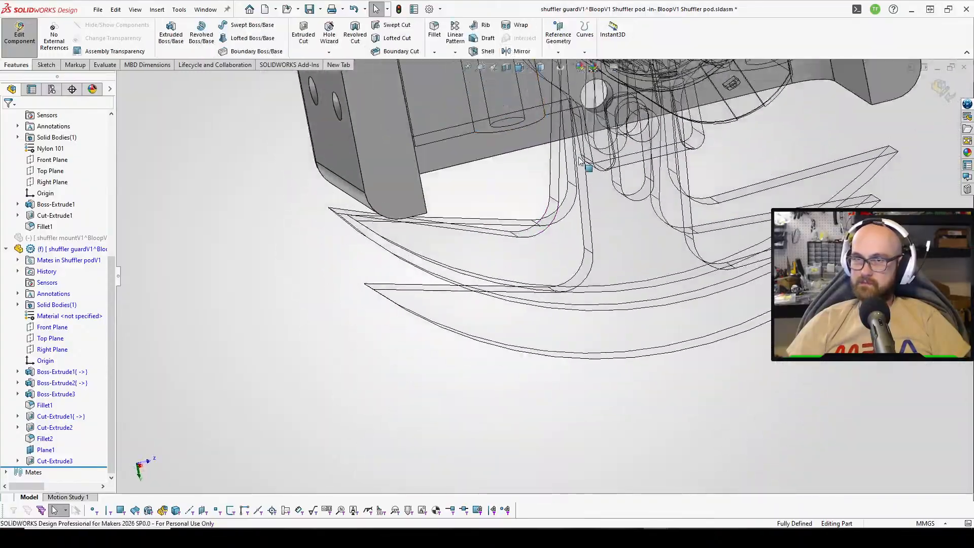
pyautogui.scroll(5, 585, 165)
pyautogui.scroll(-2, 588, 167)
pyautogui.scroll(2, 588, 167)
pyautogui.moveTo(588, 166); pyautogui.dragTo(568, 178, button='middle')
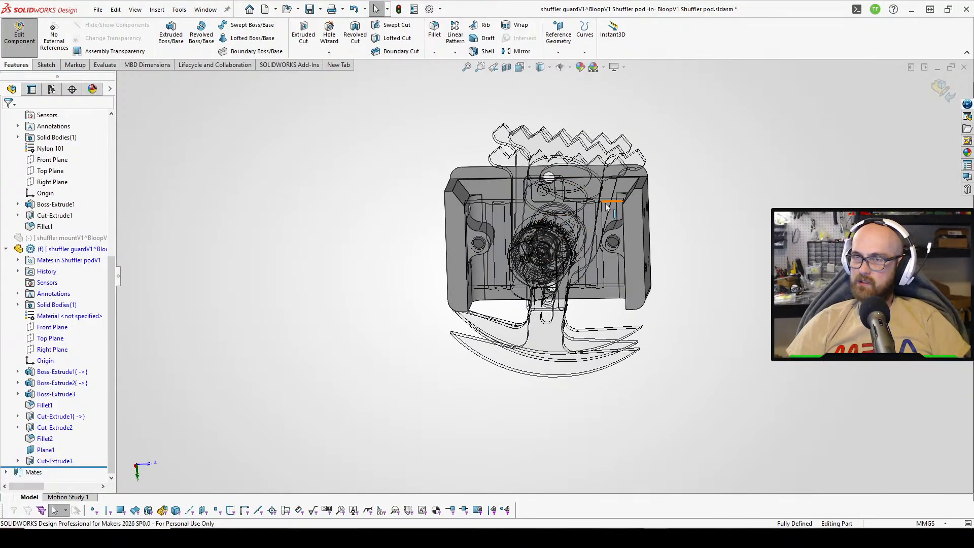
pyautogui.click(20, 38)
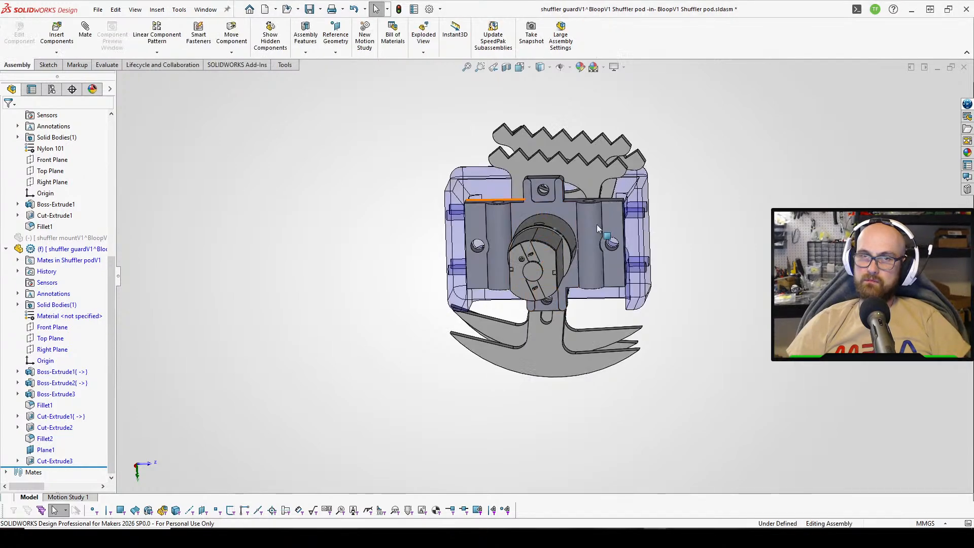
# Swing the shuffler foot through its travel to examine its curved end's reach relative to the guard.
pyautogui.moveTo(596, 224); pyautogui.dragTo(461, 233, button='middle')
pyautogui.scroll(2, 629, 175)
pyautogui.scroll(1, 601, 156)
pyautogui.scroll(-3, 466, 243)
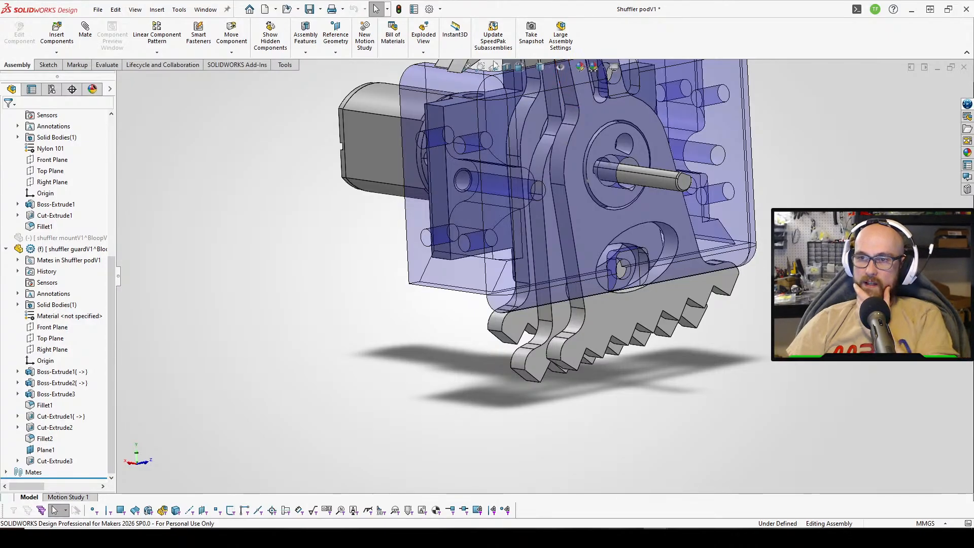
pyautogui.moveTo(640, 122); pyautogui.dragTo(568, 144, button='middle')
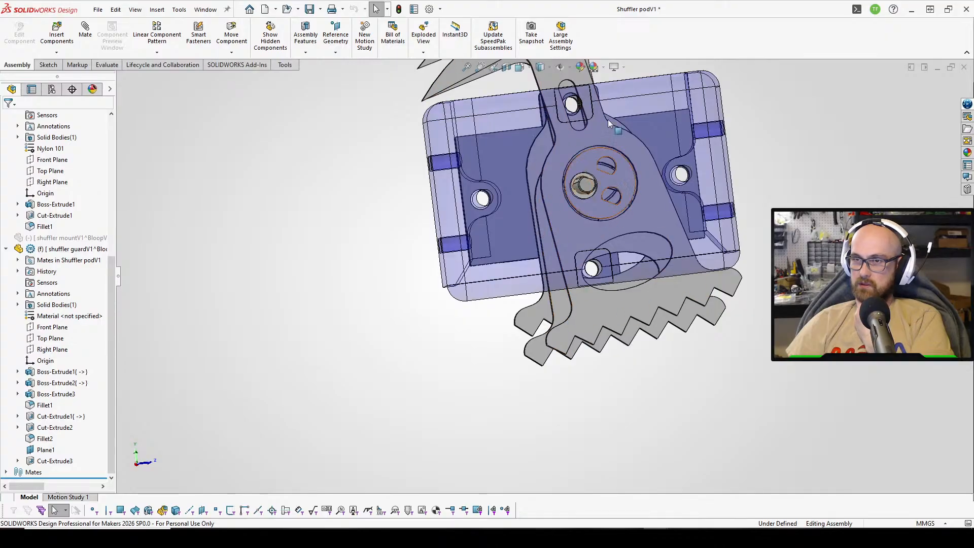
pyautogui.scroll(2, 616, 120)
pyautogui.moveTo(562, 106); pyautogui.dragTo(507, 195)
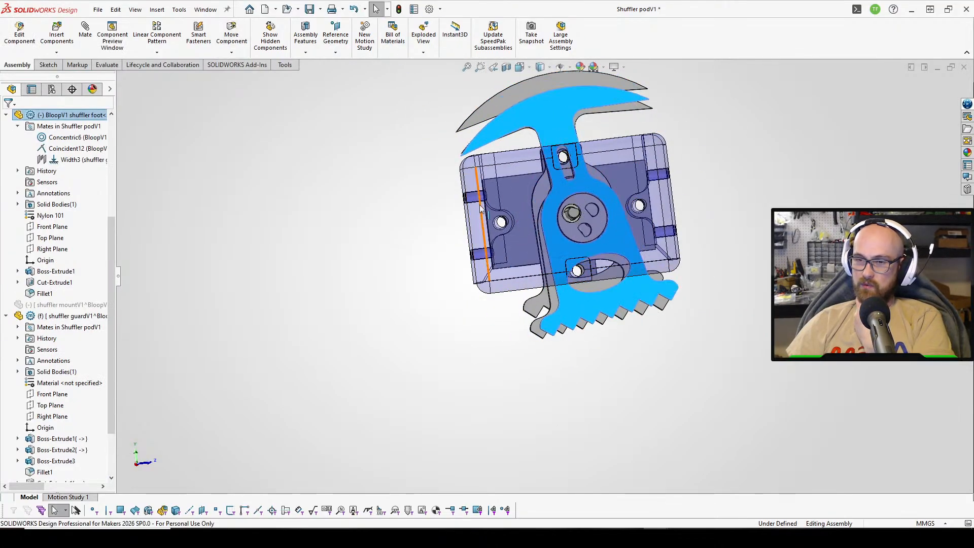
pyautogui.moveTo(524, 112); pyautogui.dragTo(680, 141)
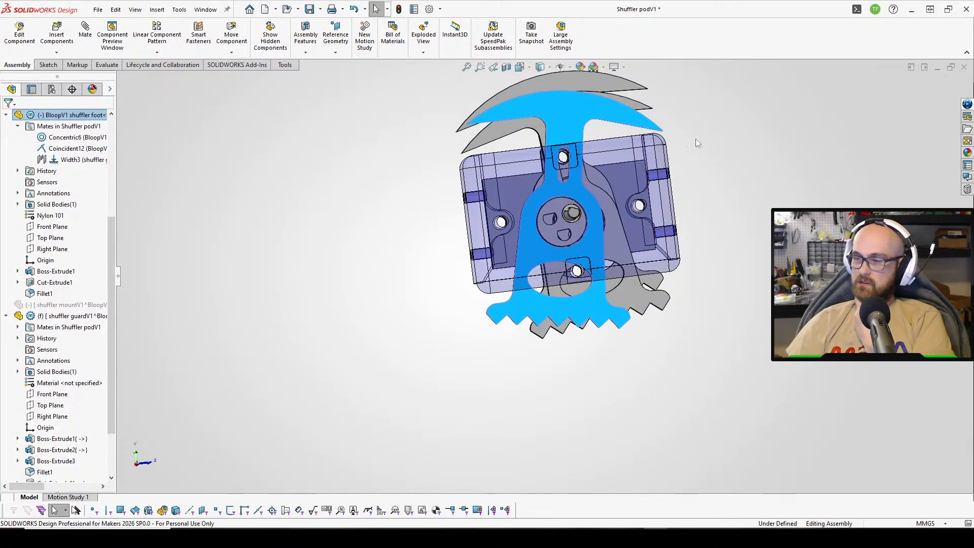
pyautogui.click(694, 141)
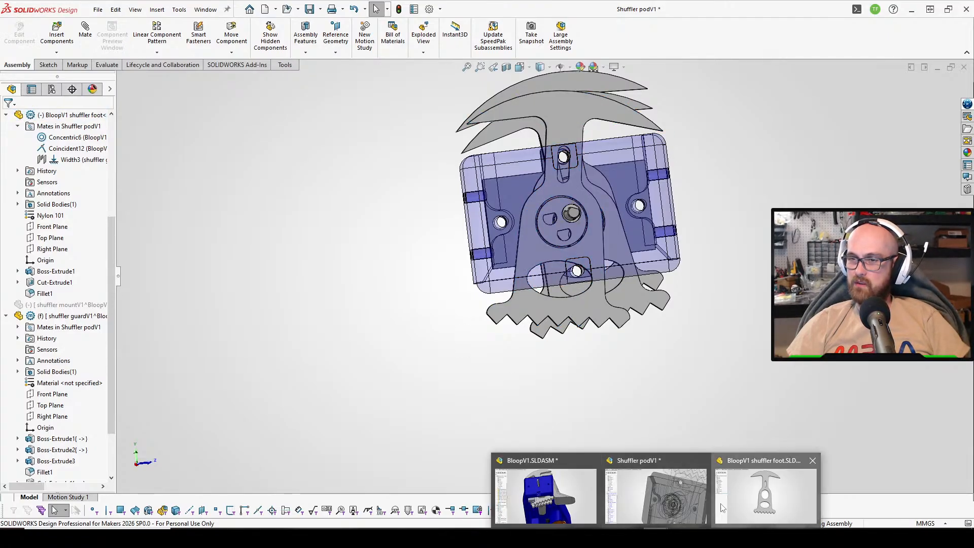
# Switch to the shuffler foot part and set the curved end's overall width to 50 mm in the base extrusion's sketch.
pyautogui.click(284, 152)
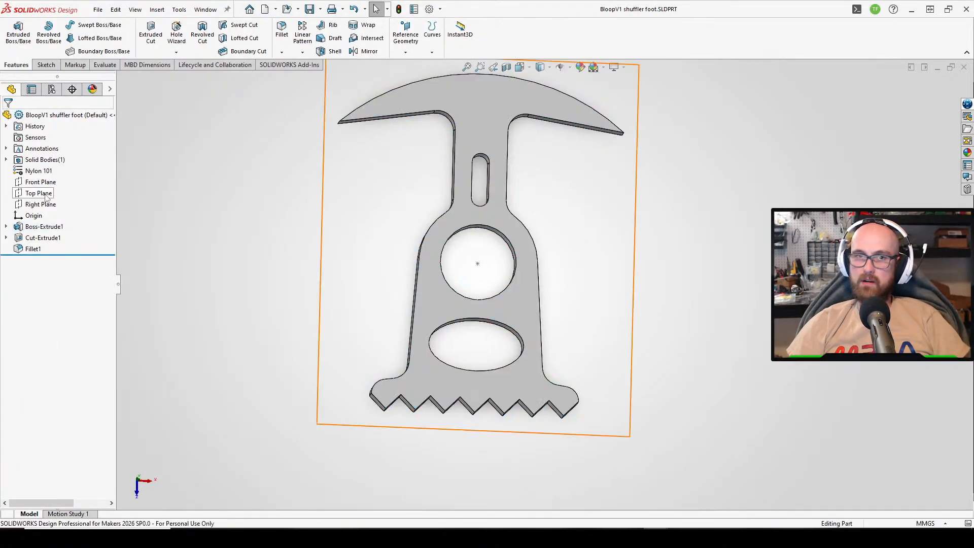
pyautogui.click(38, 227)
pyautogui.click(62, 194)
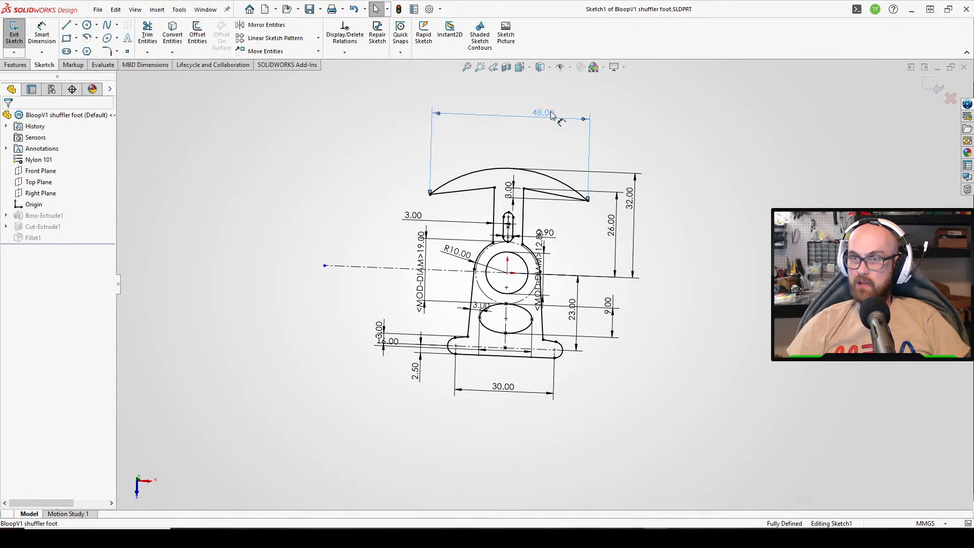
pyautogui.doubleClick(551, 113)
pyautogui.write('50')
pyautogui.press('Return')
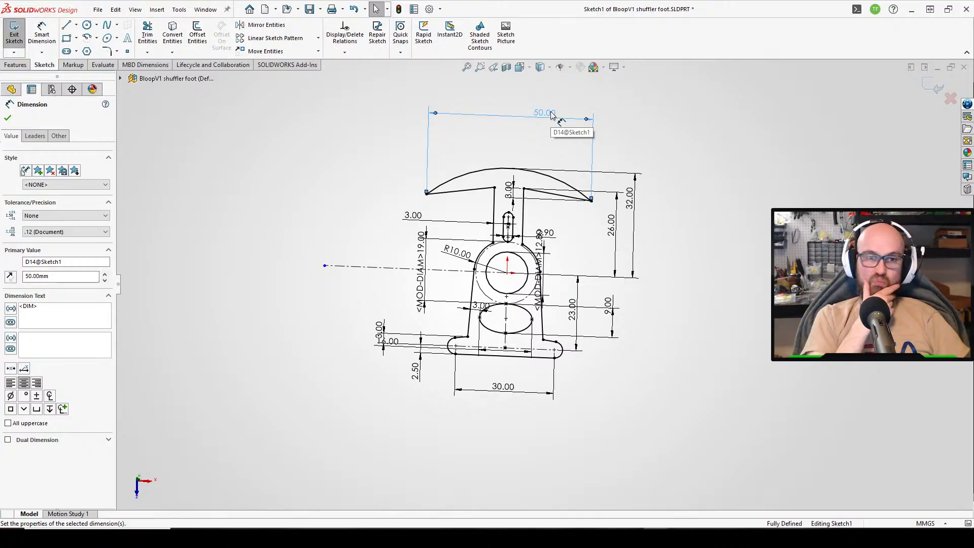
pyautogui.press('Escape')
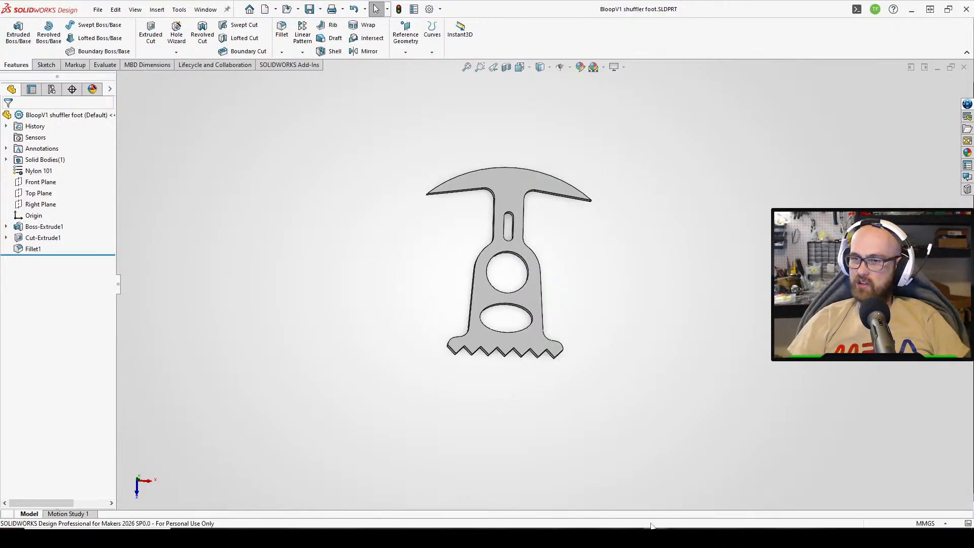
# Switch to the main BloopV1 assembly and rebuild it with the changed models.
pyautogui.moveTo(652, 528)
pyautogui.click(542, 488)
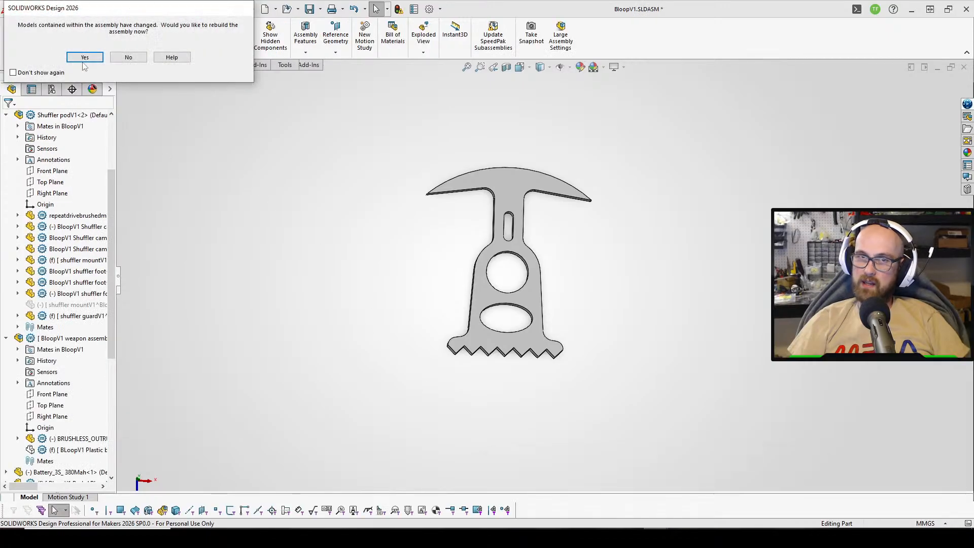
pyautogui.click(85, 58)
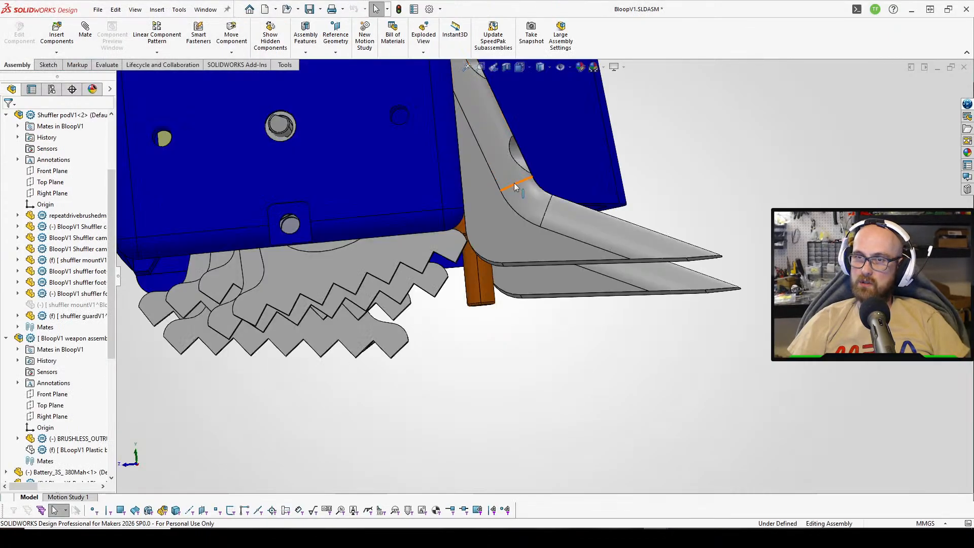
# Save the BloopV1 assembly together with all its modified models, storing the unsaved virtual components internally.
pyautogui.scroll(5, 465, 334)
pyautogui.scroll(-3, 353, 186)
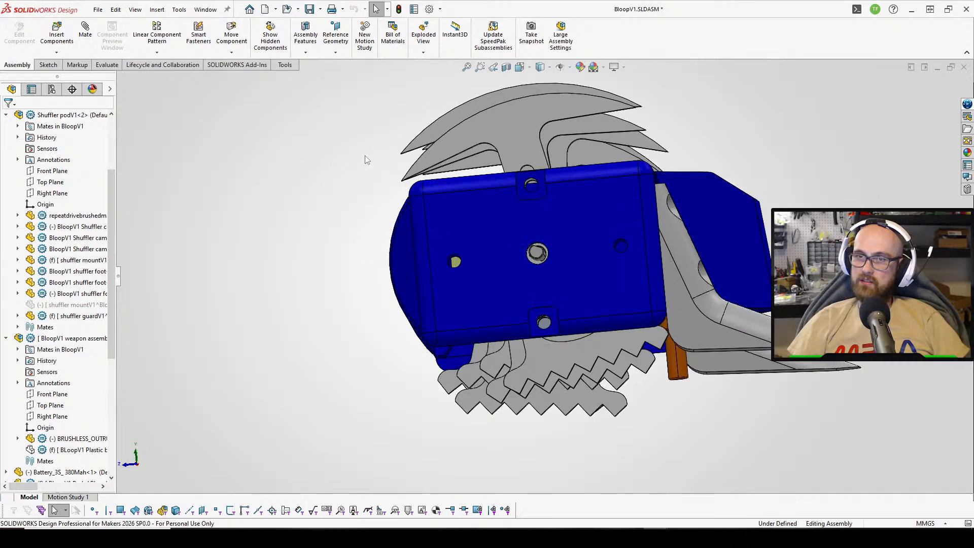
pyautogui.click(308, 9)
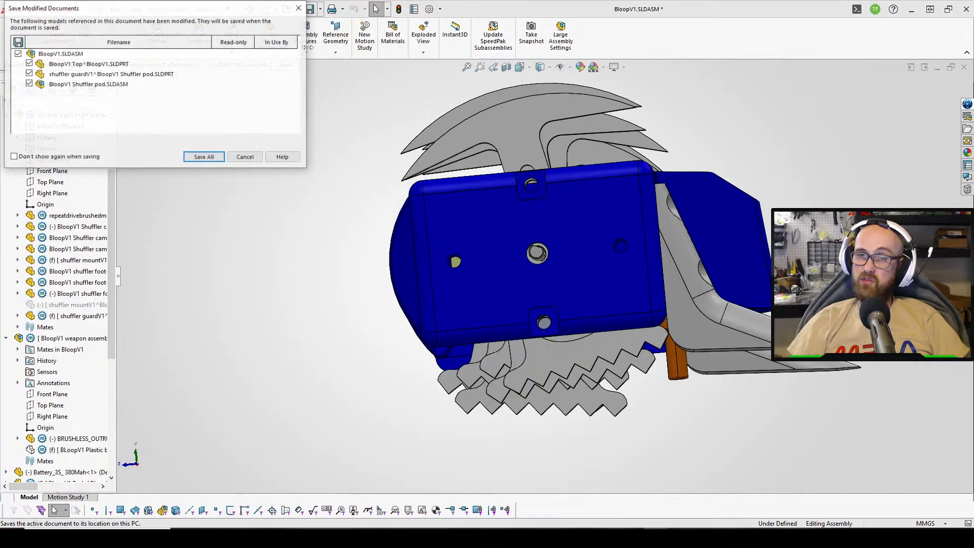
pyautogui.click(201, 158)
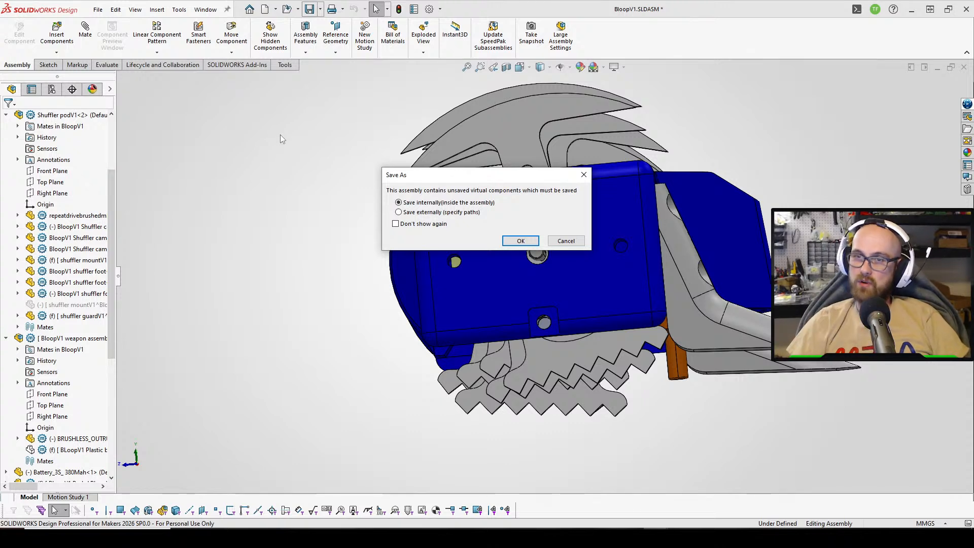
pyautogui.click(514, 243)
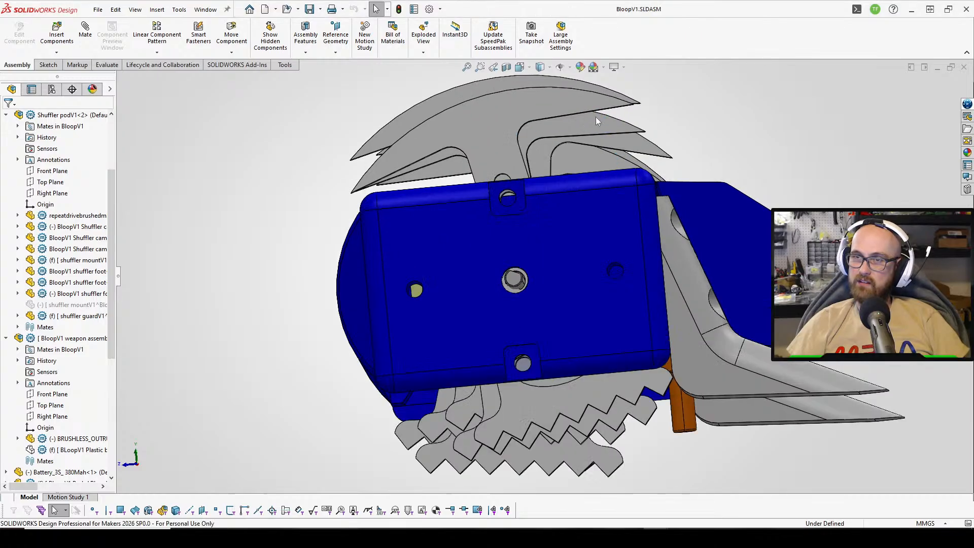
# Switch to the Shuffler podV1 assembly and rebuild it with the changed models.
pyautogui.moveTo(708, 117); pyautogui.dragTo(691, 139, button='middle')
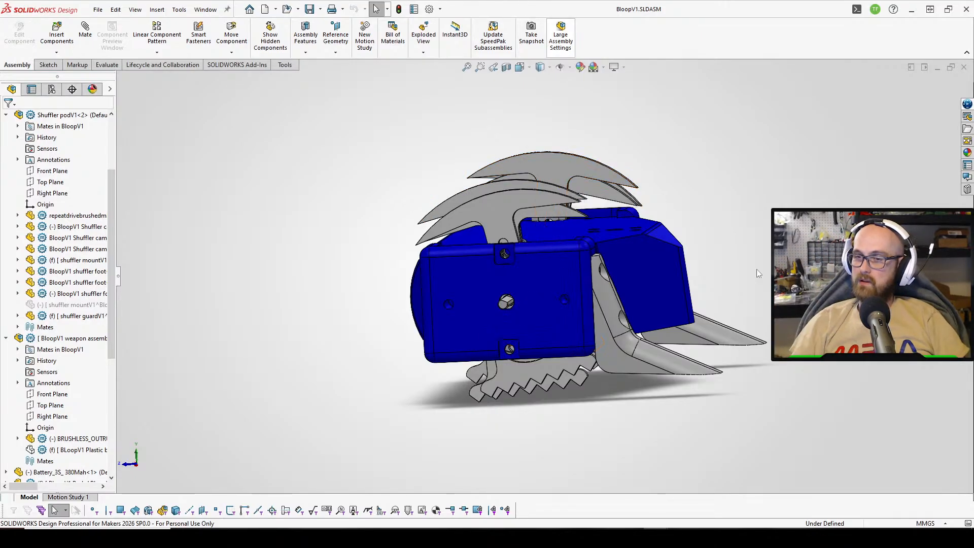
pyautogui.click(646, 492)
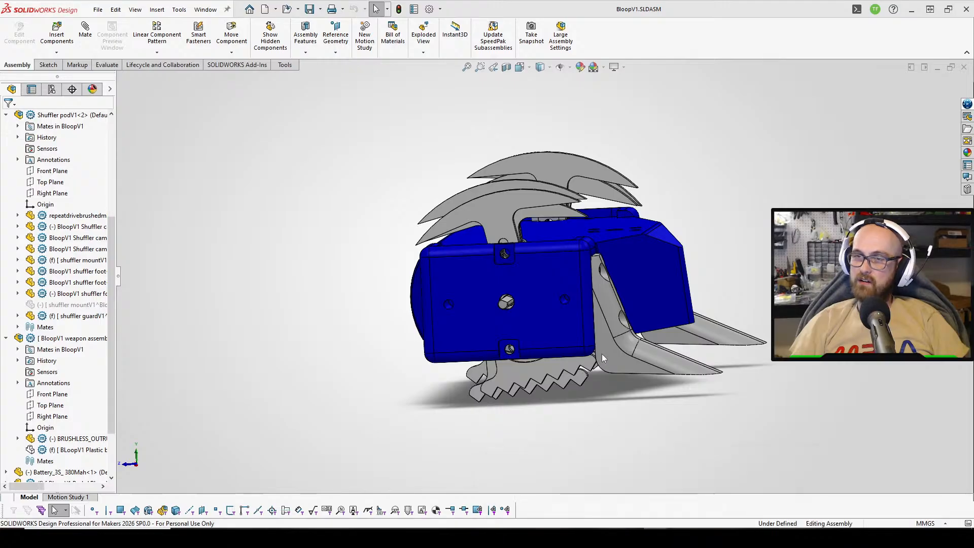
pyautogui.click(85, 58)
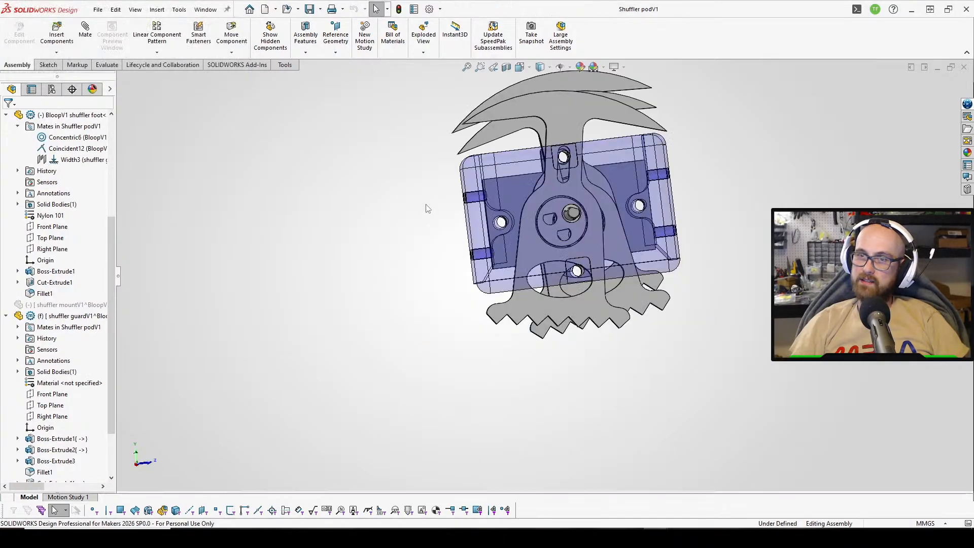
# Swing the shuffler foot through its travel and examine how far its curved end reaches past the guard.
pyautogui.click(500, 116)
pyautogui.moveTo(501, 116); pyautogui.dragTo(461, 416)
pyautogui.press('Escape')
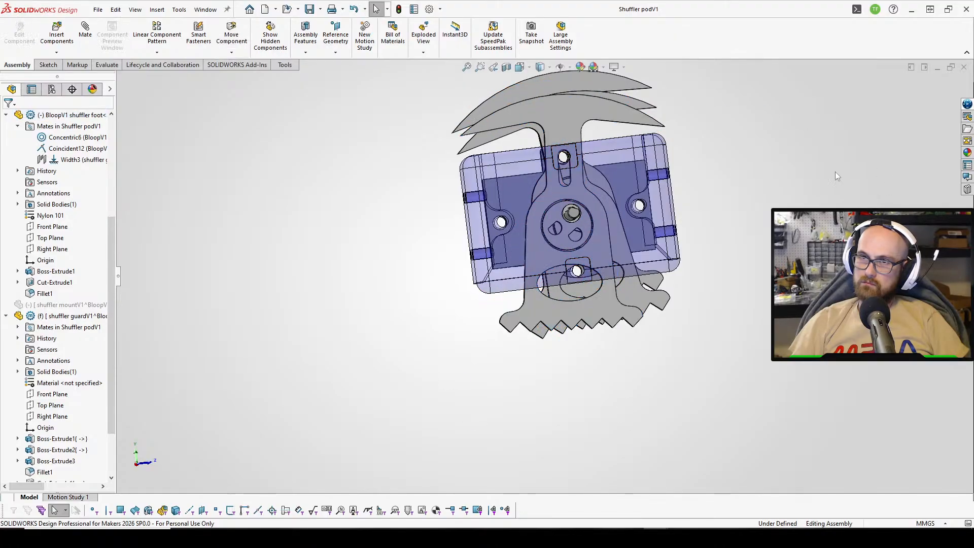
pyautogui.moveTo(626, 379); pyautogui.dragTo(532, 352, button='middle')
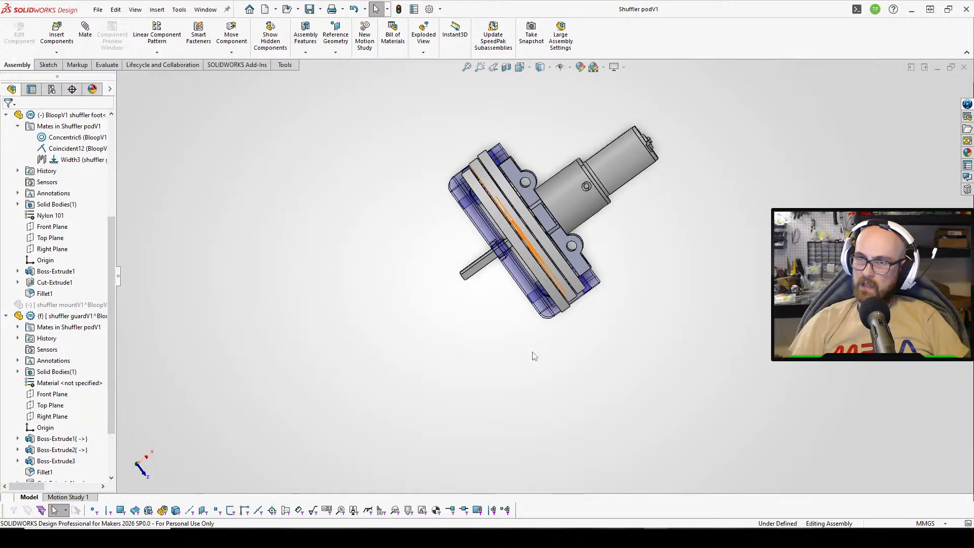
# Switch to the shuffler foot part, set the curved end's overall width to 52 mm in the base extrusion's sketch, and save the part.
pyautogui.click(656, 538)
pyautogui.click(769, 494)
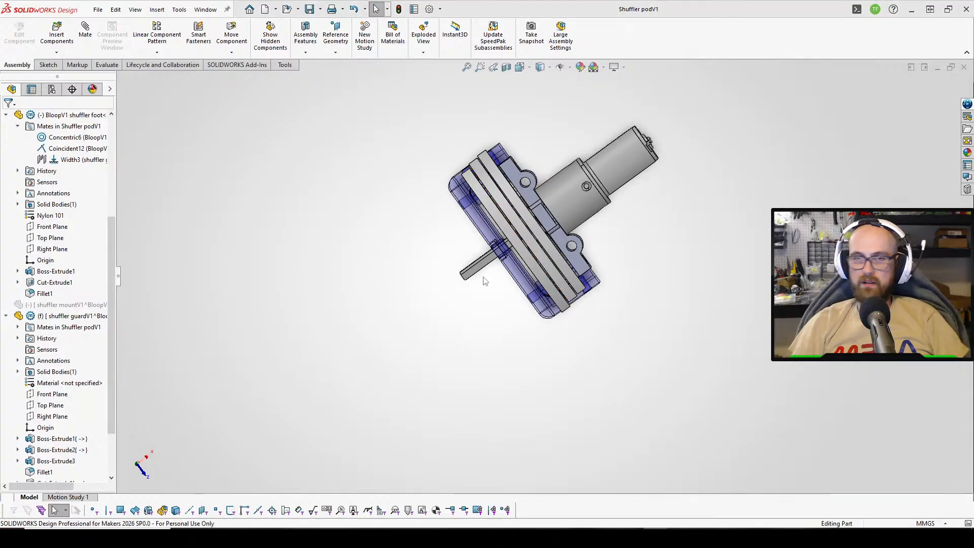
pyautogui.click(40, 226)
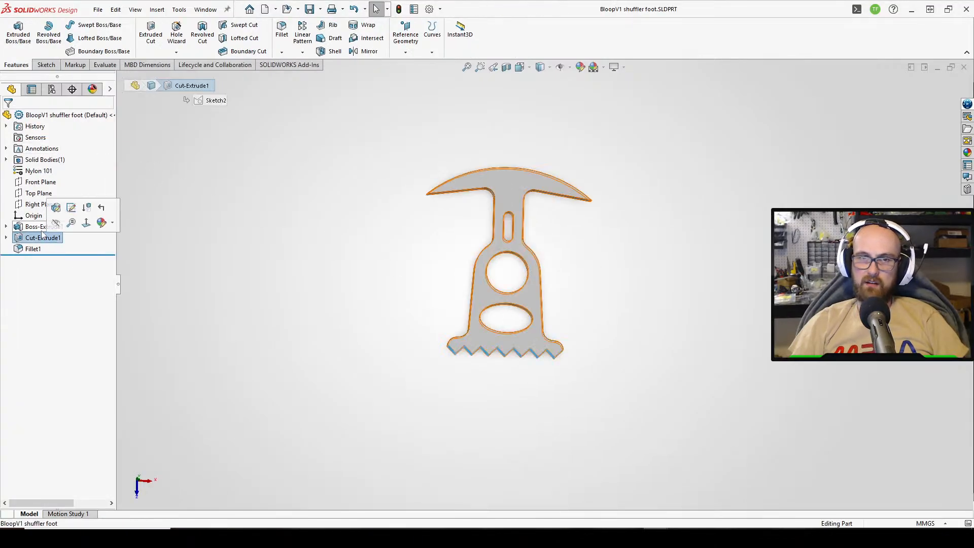
pyautogui.click(57, 198)
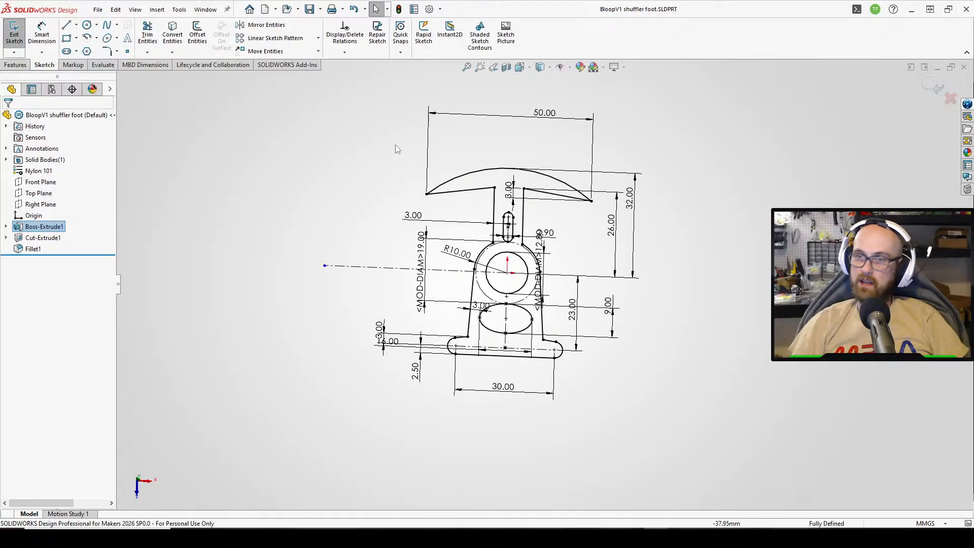
pyautogui.doubleClick(549, 111)
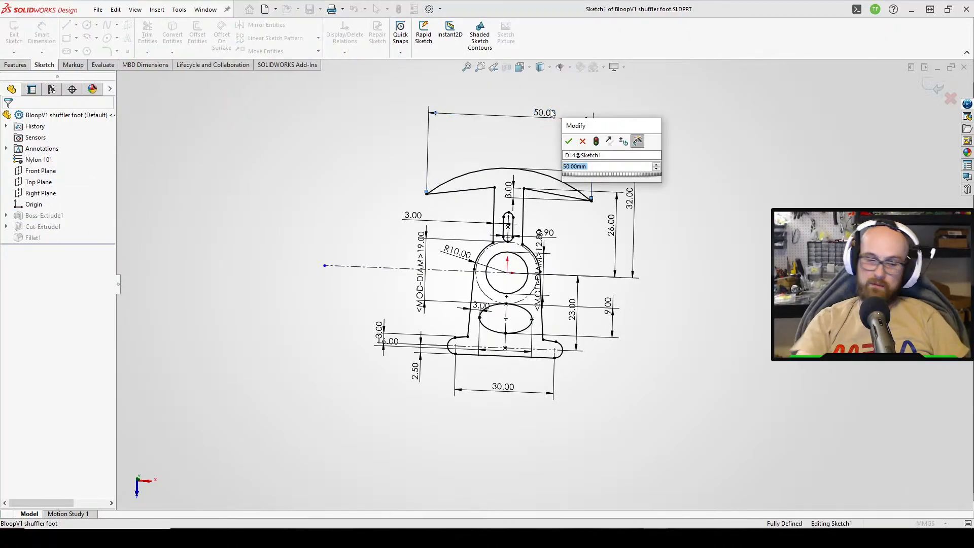
pyautogui.write('52')
pyautogui.press('Return')
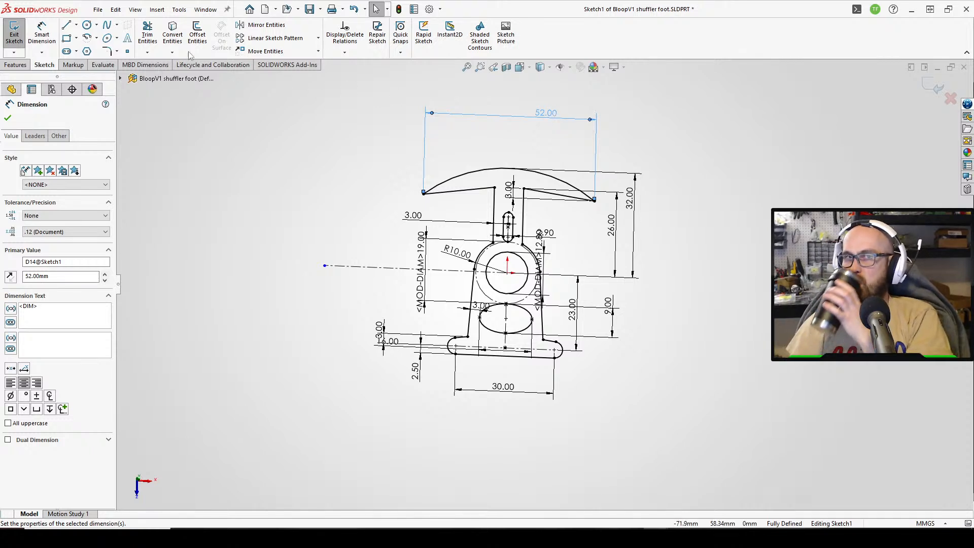
pyautogui.click(20, 34)
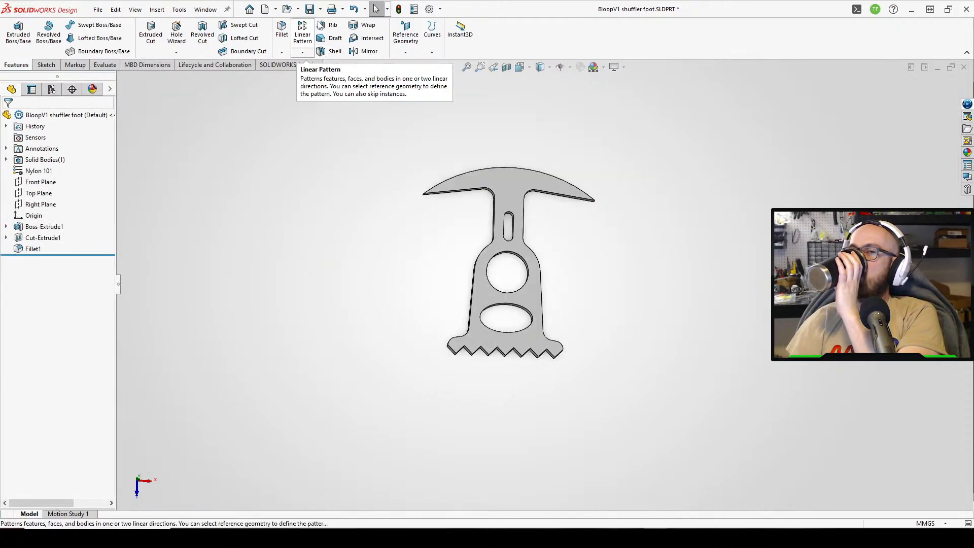
pyautogui.click(309, 9)
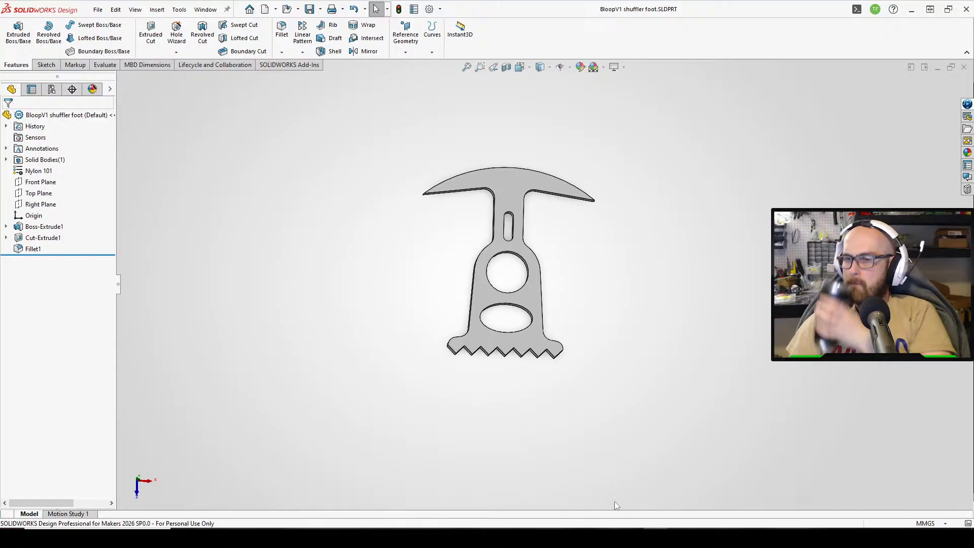
# Switch to the main BloopV1 assembly and rebuild it with the changed foot.
pyautogui.moveTo(597, 513)
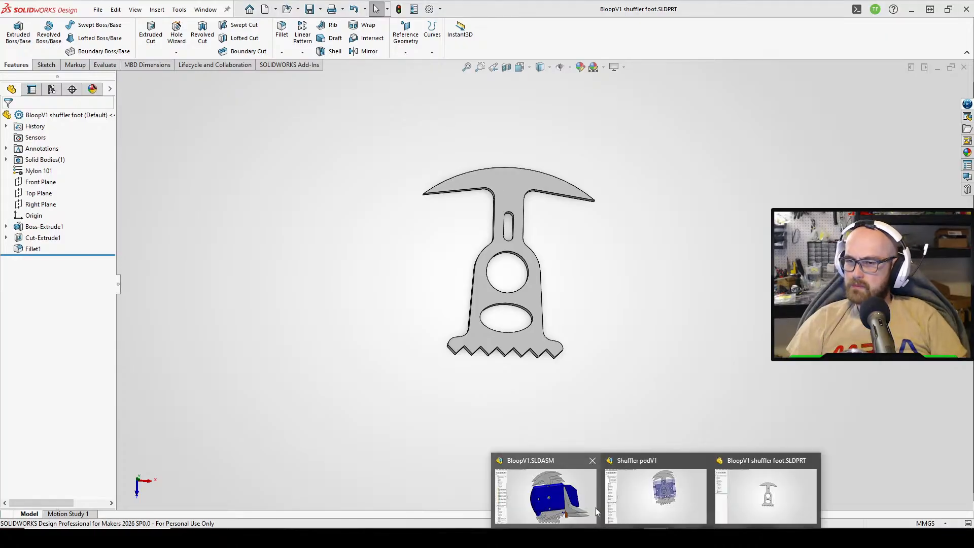
pyautogui.click(575, 481)
pyautogui.click(85, 57)
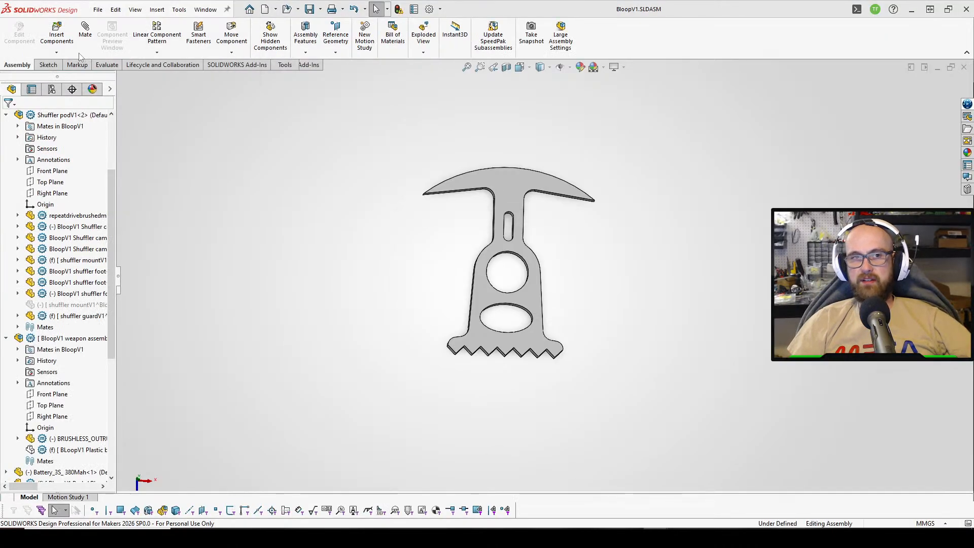
# Examine the feet's curved ends from the side, below and above for their reach beyond the body and guards.
pyautogui.scroll(-5, 472, 264)
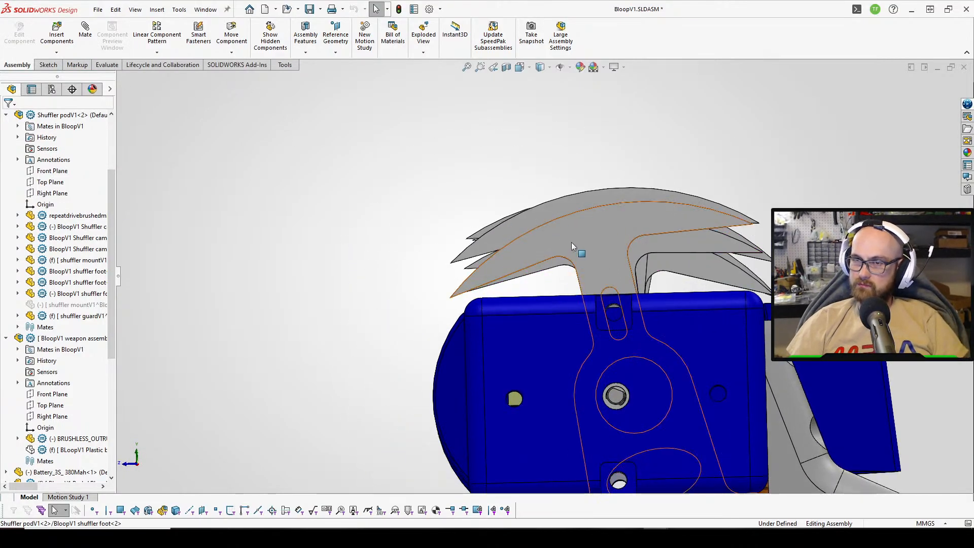
pyautogui.moveTo(572, 247); pyautogui.dragTo(495, 359, button='middle')
pyautogui.moveTo(548, 318); pyautogui.dragTo(559, 356, button='middle')
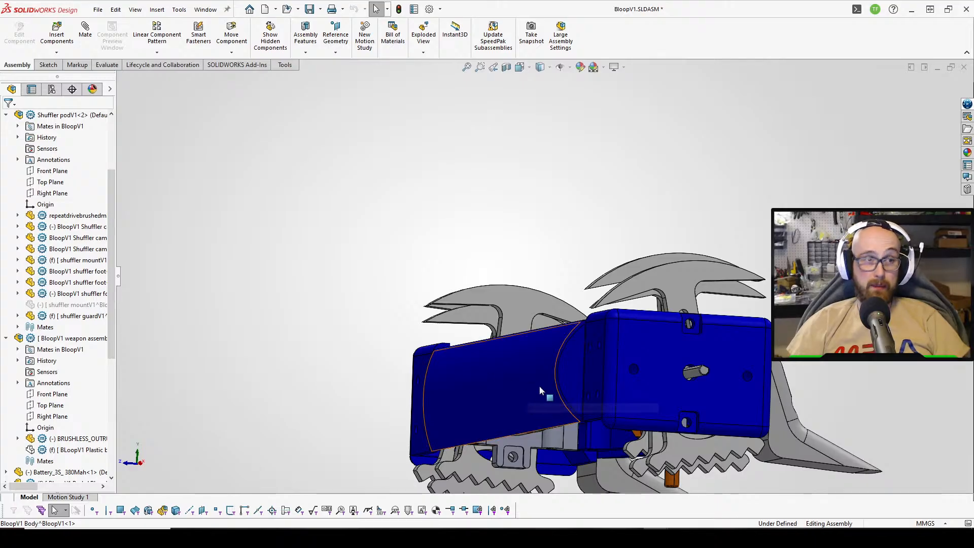
pyautogui.scroll(1, 563, 355)
pyautogui.moveTo(566, 354); pyautogui.dragTo(601, 348, button='middle')
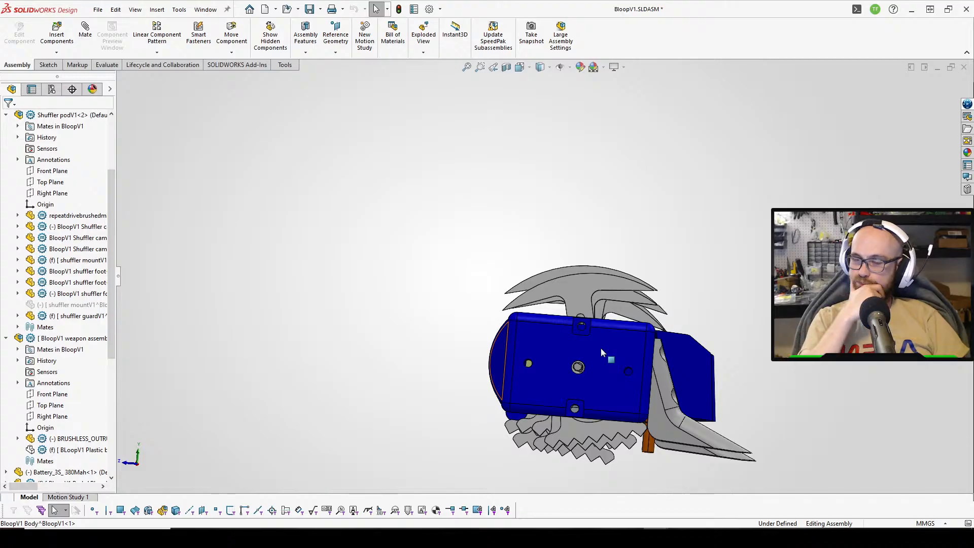
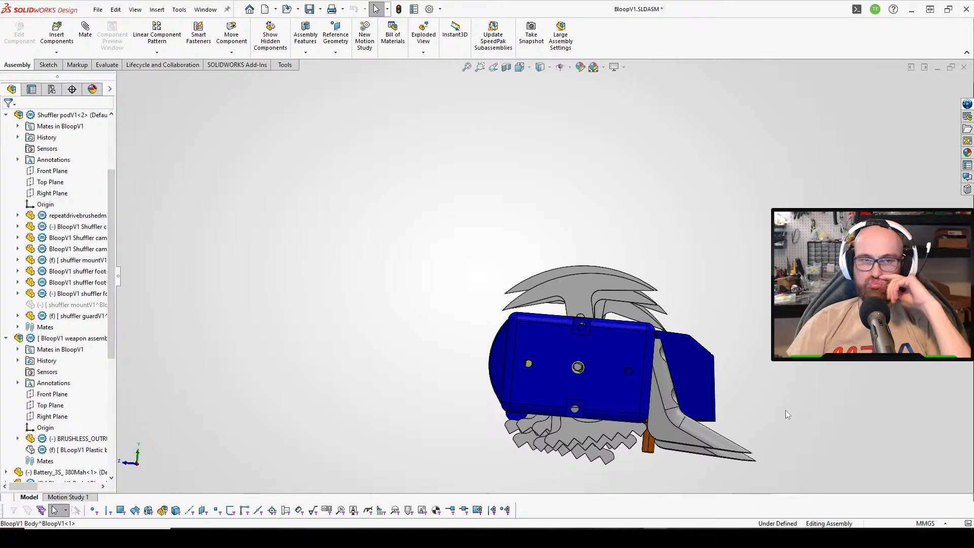
pyautogui.moveTo(617, 388); pyautogui.dragTo(603, 289, button='middle')
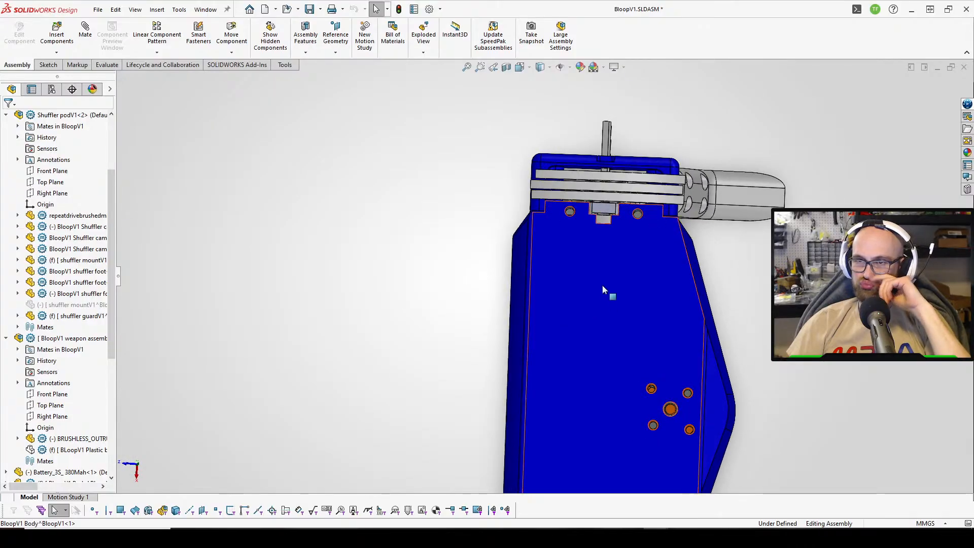
pyautogui.moveTo(615, 241); pyautogui.dragTo(598, 314, button='middle')
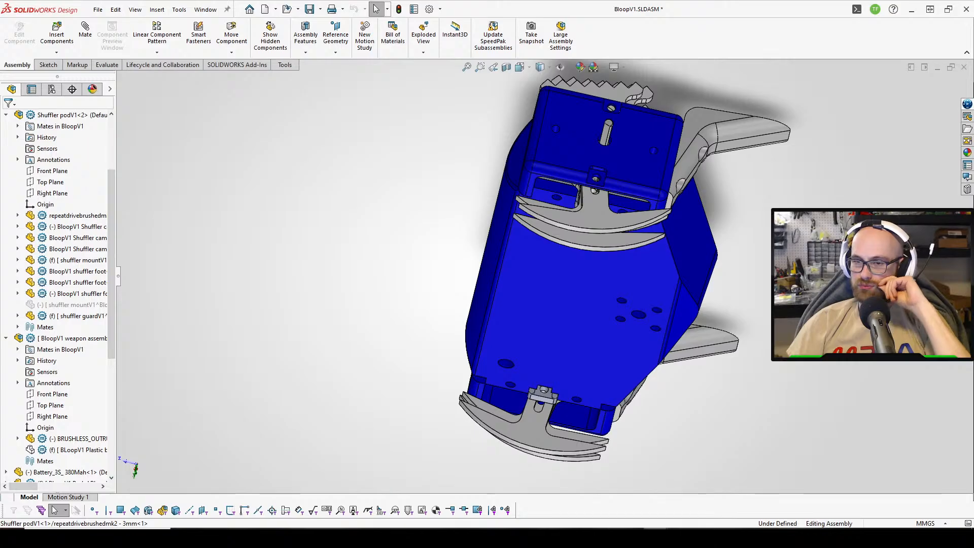
# Switch to the shuffler foot part and set the curved end's overall width to 54 mm in the base extrusion's sketch.
pyautogui.moveTo(680, 498)
pyautogui.click(773, 470)
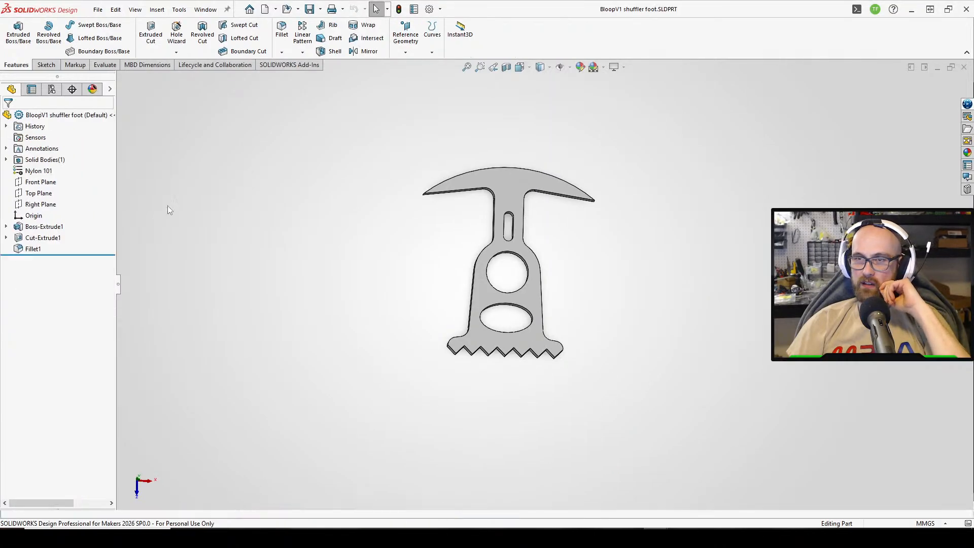
pyautogui.click(45, 226)
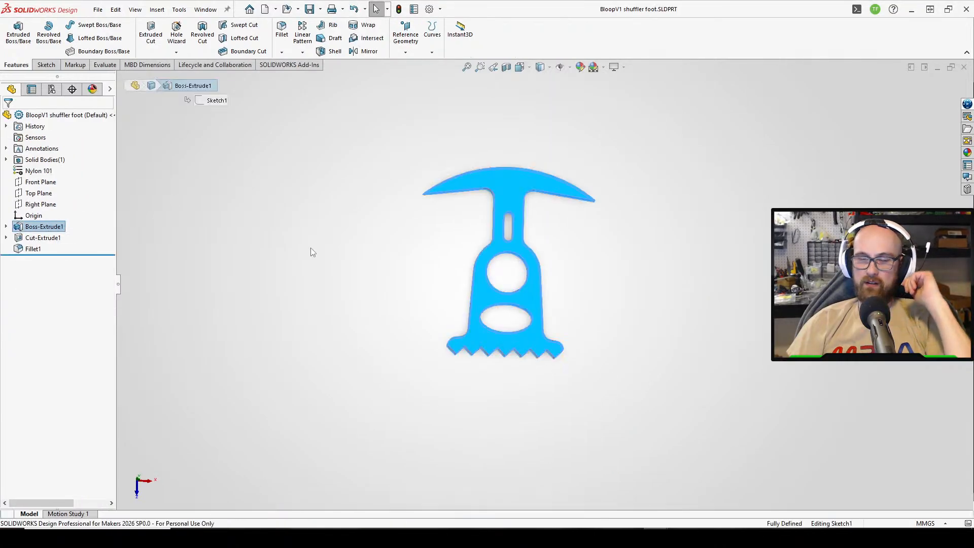
pyautogui.doubleClick(547, 111)
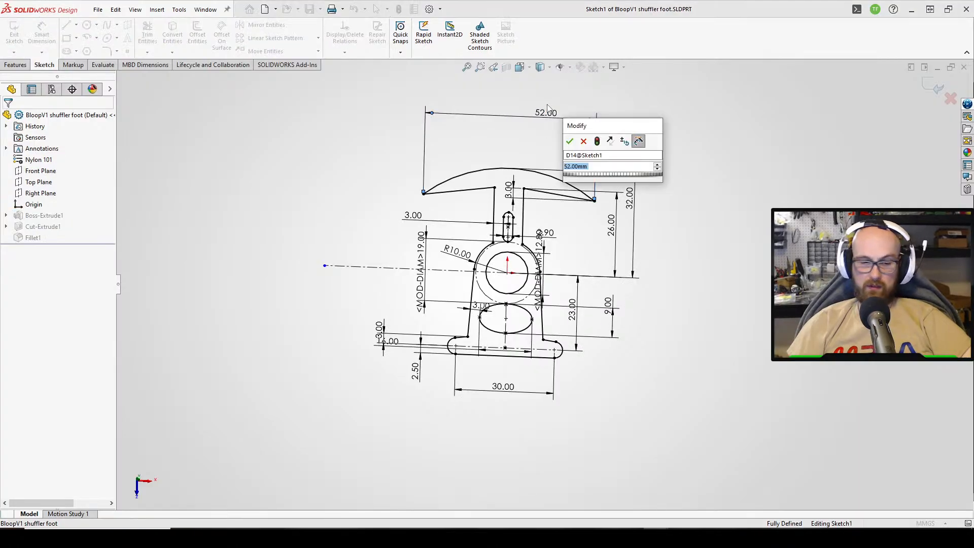
pyautogui.write('54')
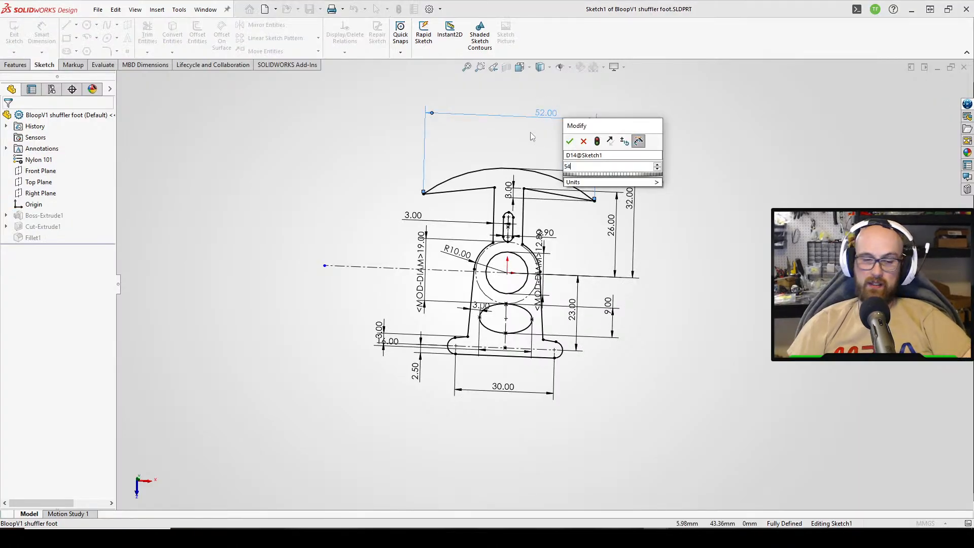
pyautogui.press('Return')
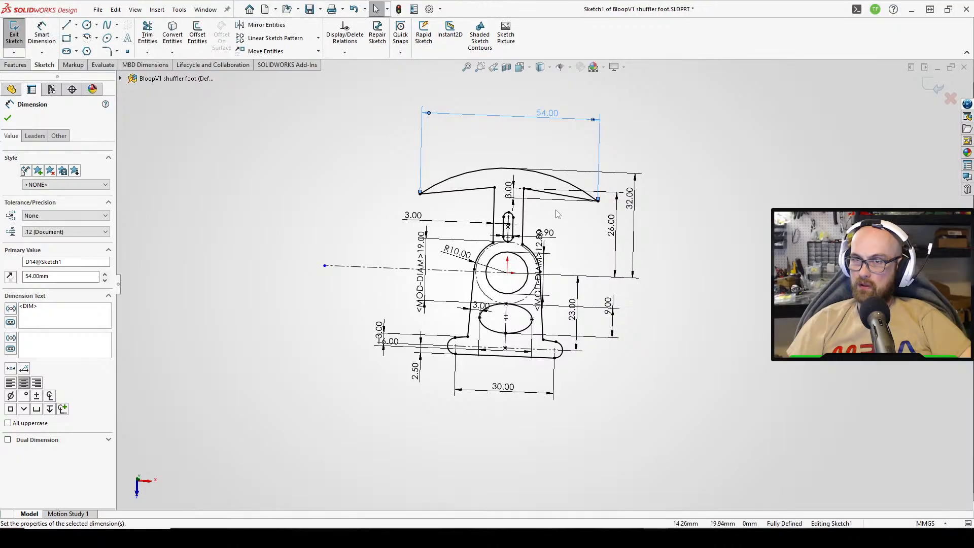
# Set the distance from the central hole's center to the curved end's inner underside corner to 24 mm, finish the sketch, and save the part.
pyautogui.scroll(-1, 567, 209)
pyautogui.doubleClick(623, 230)
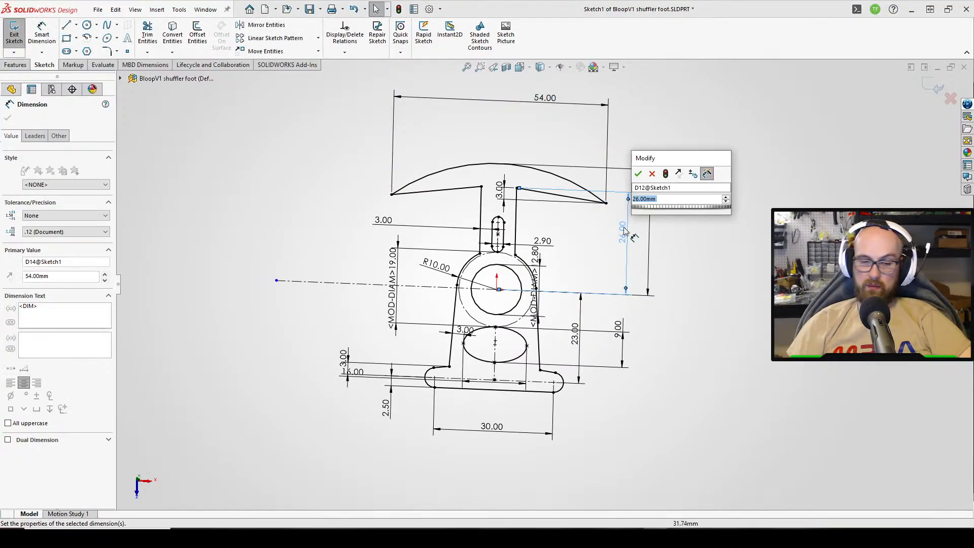
pyautogui.press('Return')
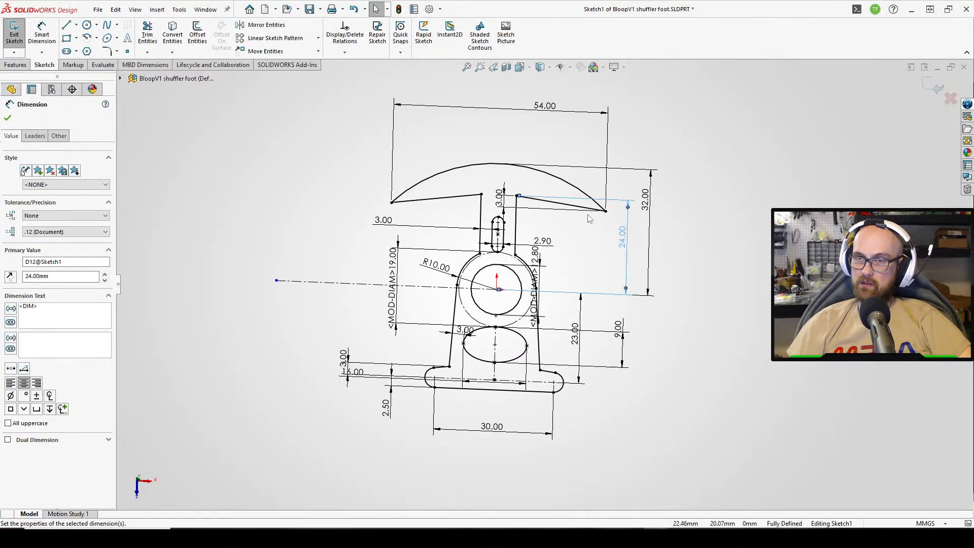
pyautogui.click(10, 34)
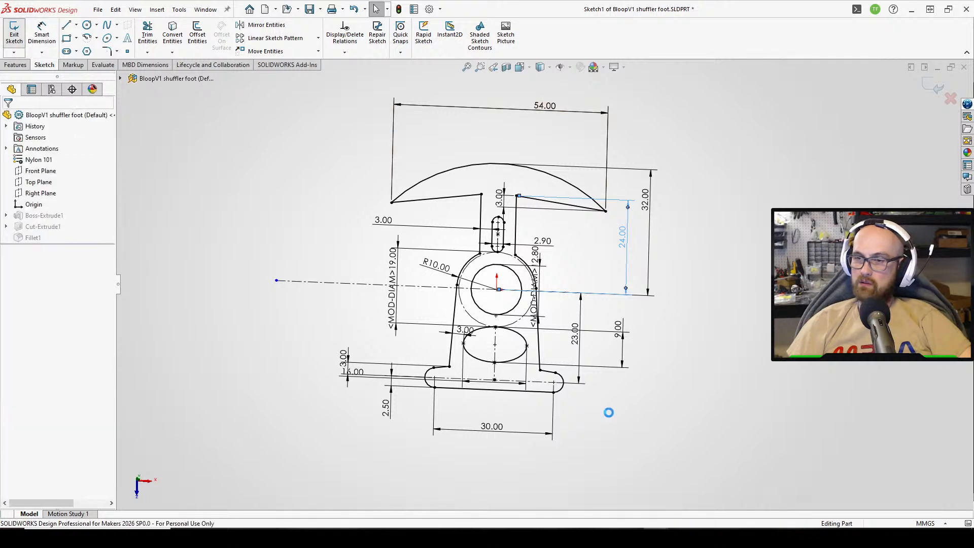
pyautogui.click(312, 7)
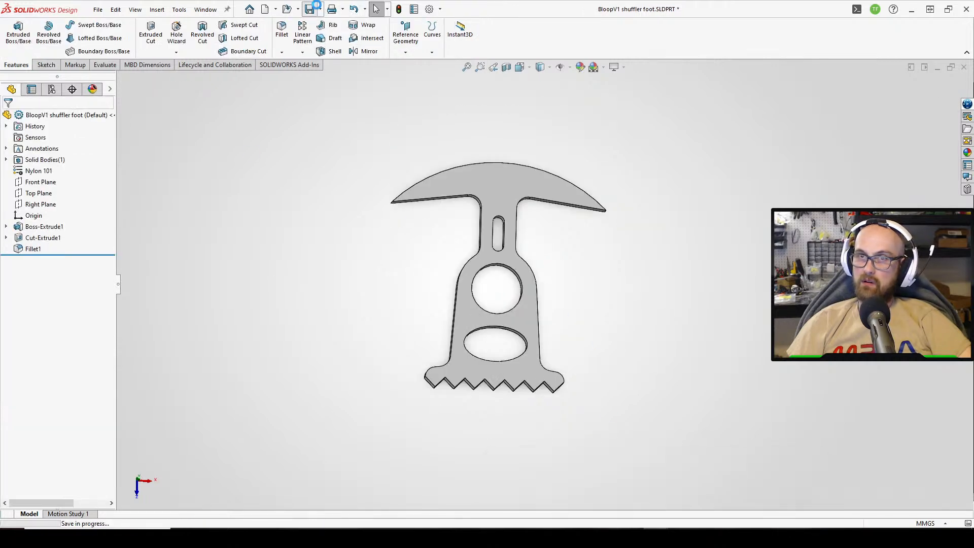
# Switch to the Shuffler podV1 assembly and rebuild it with the changed foot.
pyautogui.moveTo(656, 538)
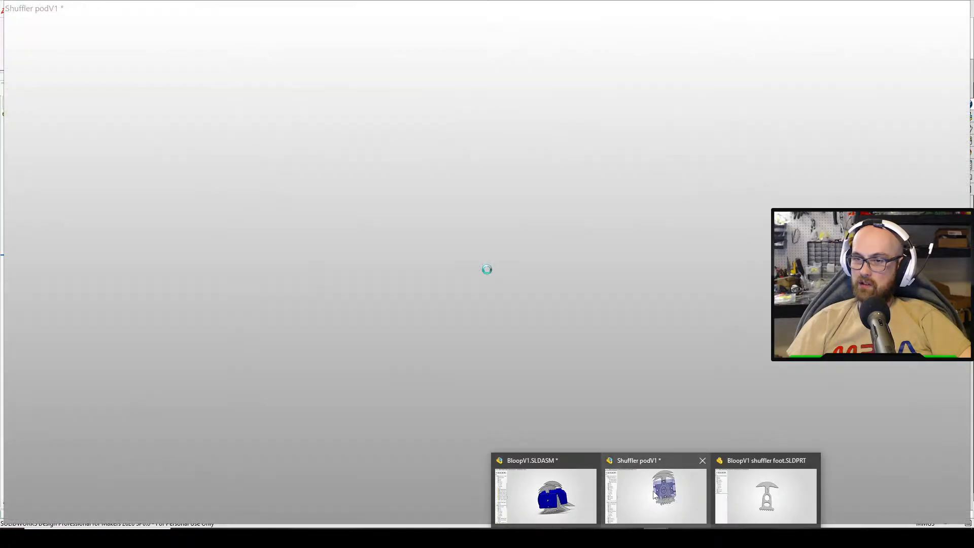
pyautogui.click(634, 472)
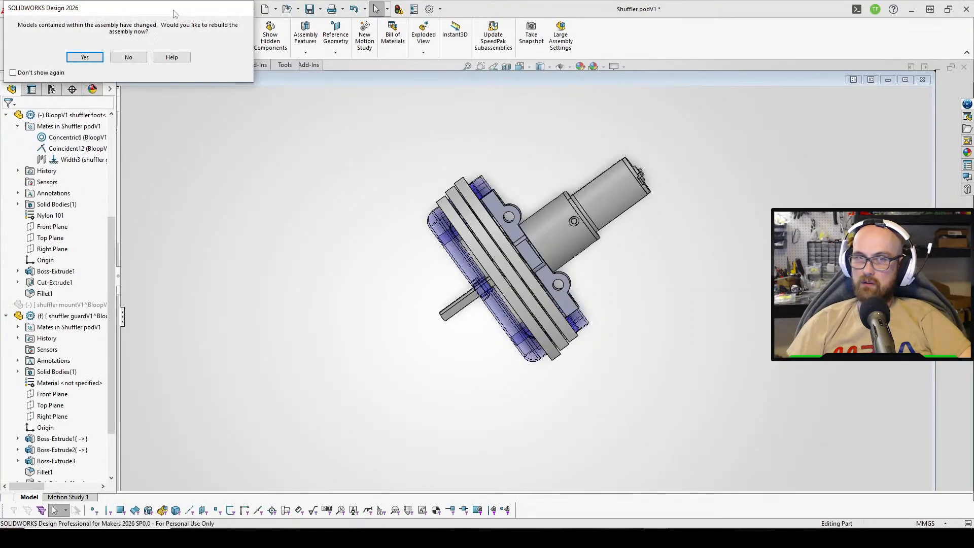
pyautogui.click(76, 62)
# Return to assembly editing and swing the foot through its motion to check its curved end's clearance over the guard.
pyautogui.moveTo(457, 240); pyautogui.dragTo(437, 136, button='middle')
pyautogui.moveTo(479, 188); pyautogui.dragTo(406, 258, button='middle')
pyautogui.moveTo(578, 116); pyautogui.dragTo(732, 141, button='middle')
pyautogui.scroll(-3, 731, 141)
pyautogui.click(461, 163)
pyautogui.click(664, 198)
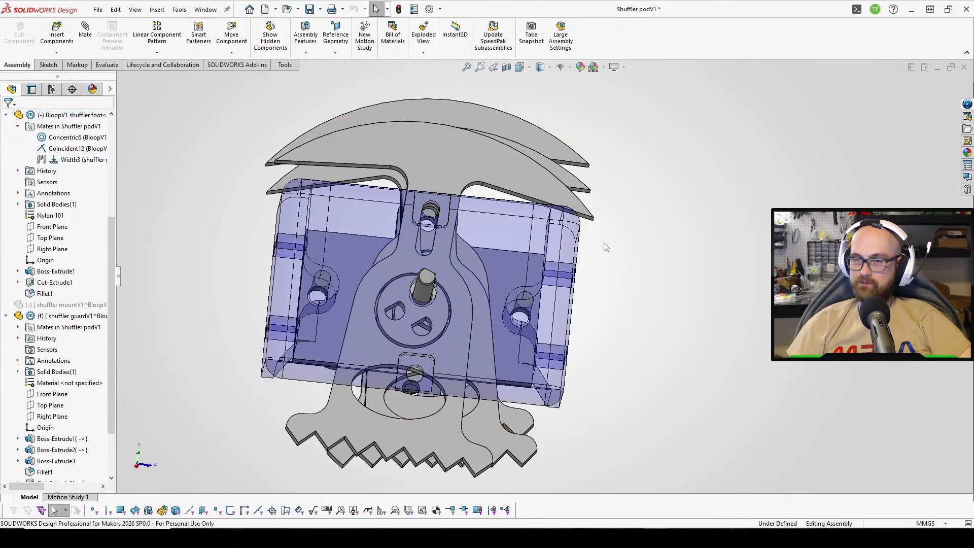
pyautogui.moveTo(570, 245); pyautogui.dragTo(601, 271, button='middle')
pyautogui.click(450, 143)
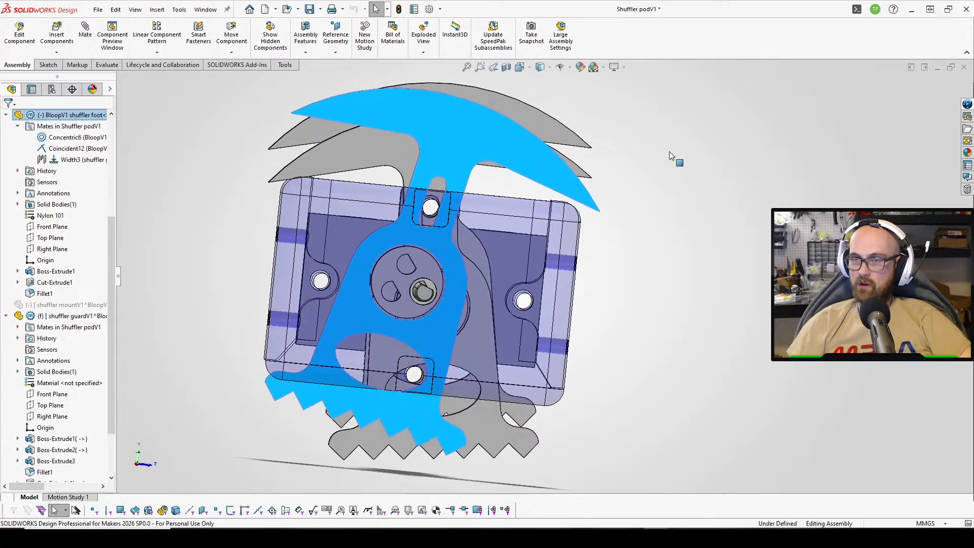
pyautogui.moveTo(446, 254); pyautogui.dragTo(263, 69)
pyautogui.moveTo(362, 86); pyautogui.dragTo(697, 292)
pyautogui.click(669, 278)
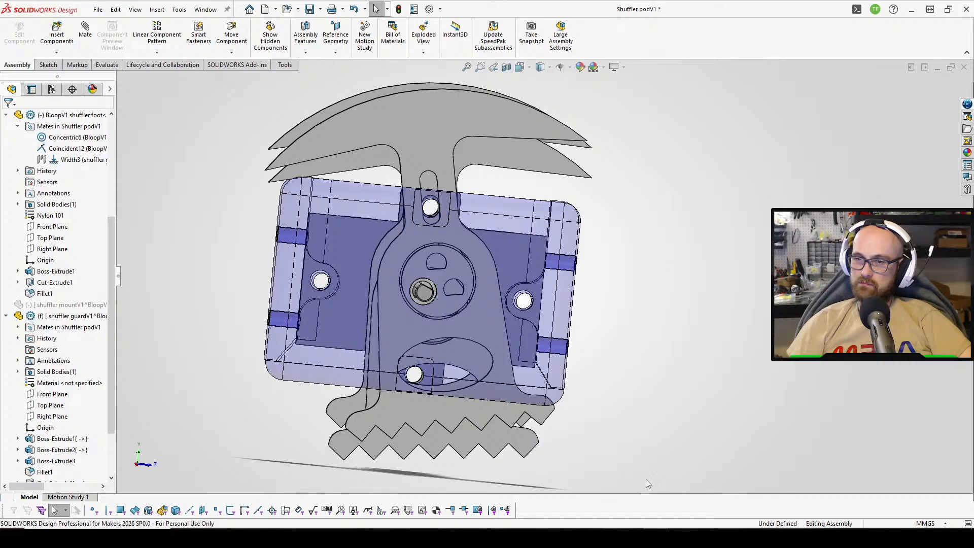
# Edit the shuffler guard in the context of the pod assembly and open the sketch of its Cut-Extrude3.
pyautogui.moveTo(654, 538)
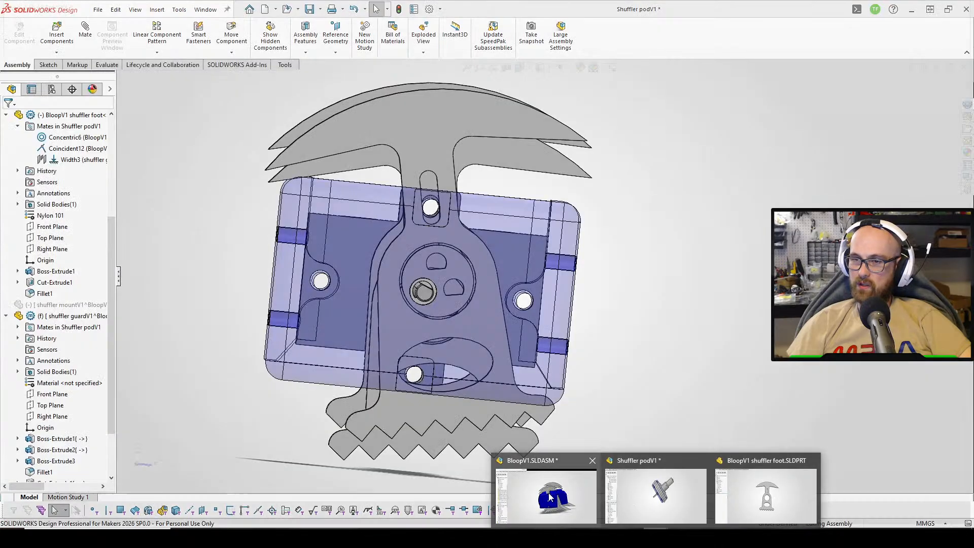
pyautogui.moveTo(550, 490)
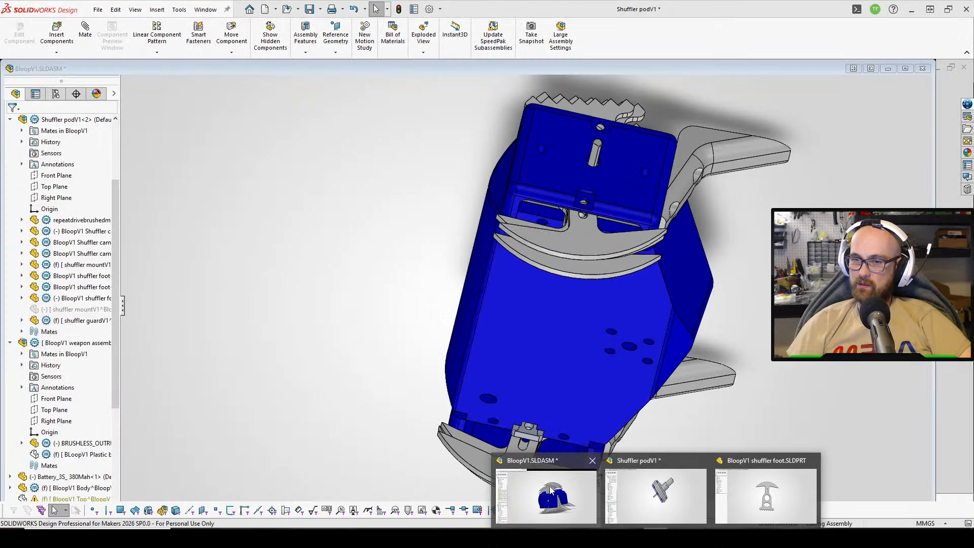
pyautogui.click(525, 216)
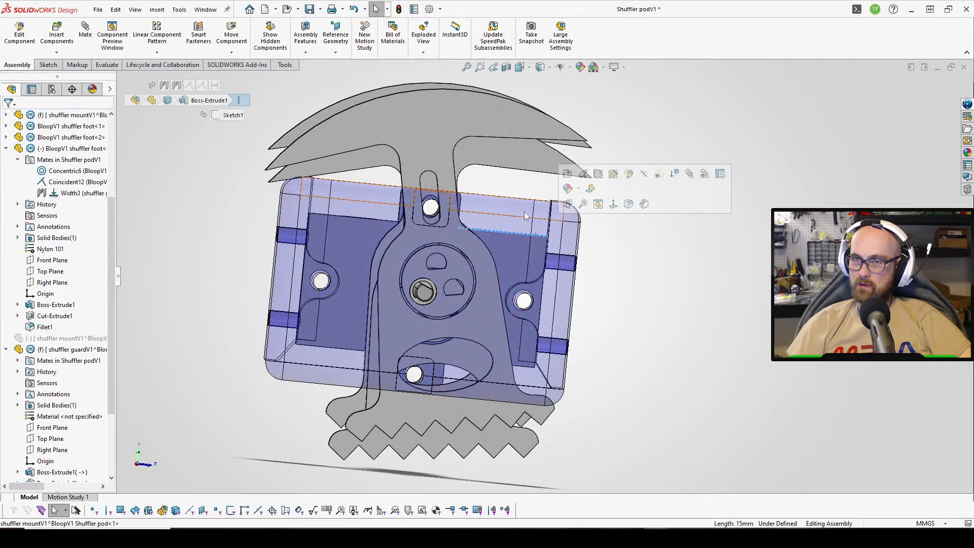
pyautogui.click(619, 153)
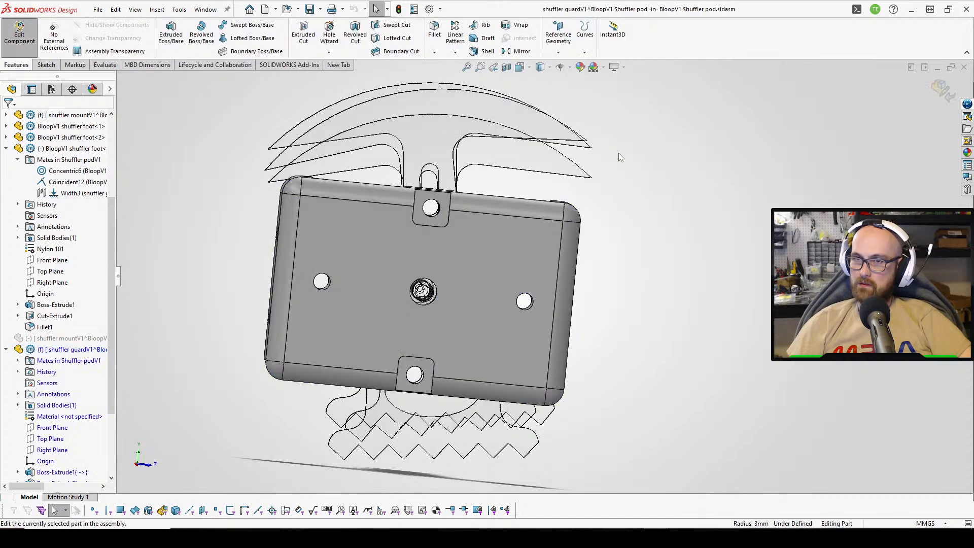
pyautogui.scroll(-3, 60, 379)
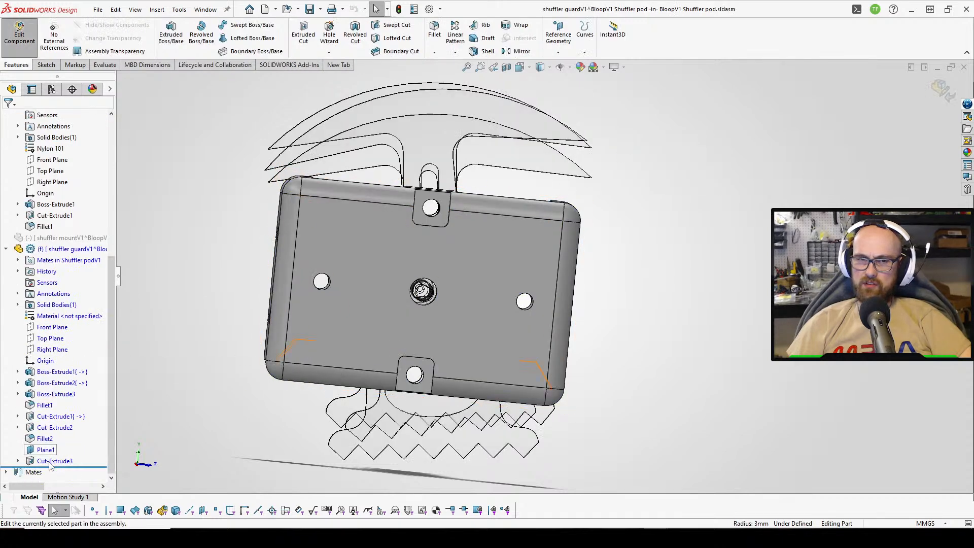
pyautogui.click(51, 461)
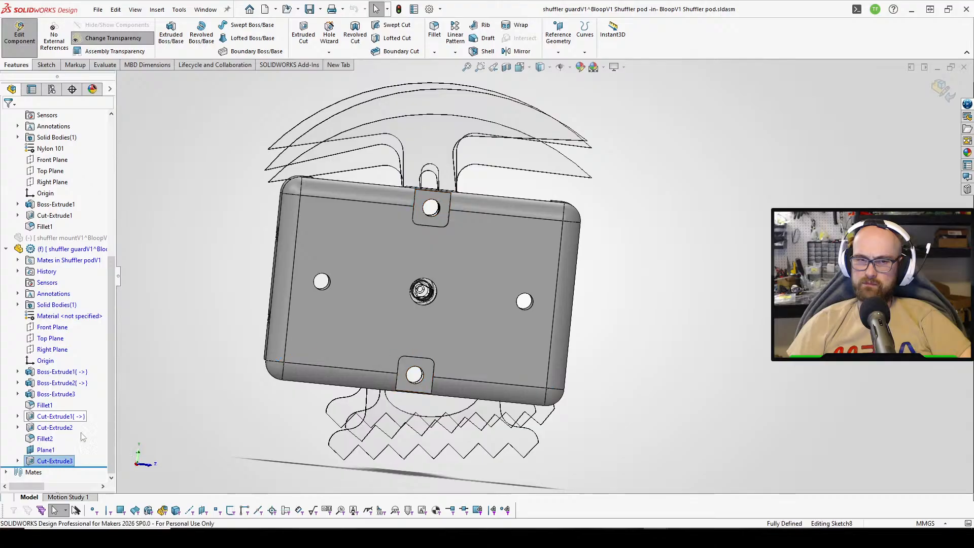
pyautogui.click(83, 437)
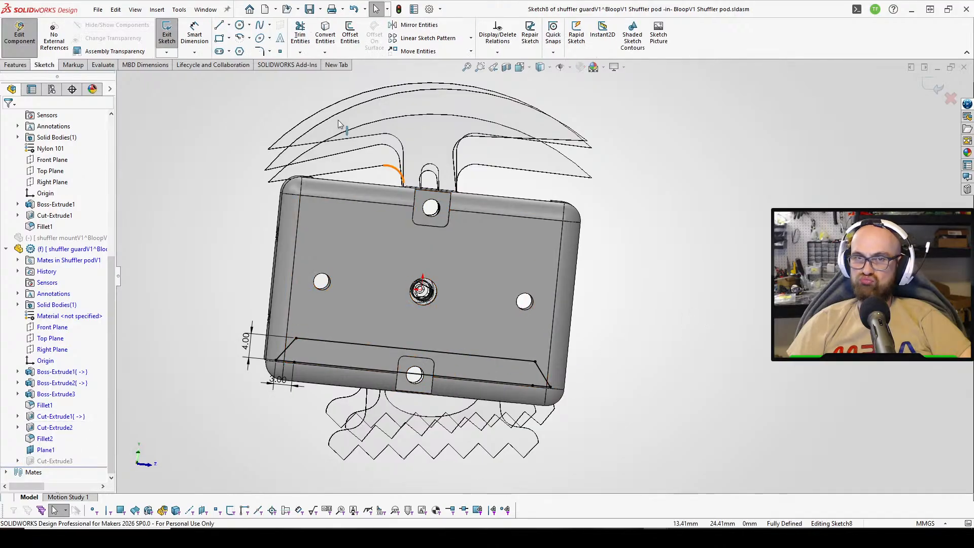
pyautogui.moveTo(479, 275); pyautogui.dragTo(643, 136, button='middle')
pyautogui.hotkey('ctrl', '8')
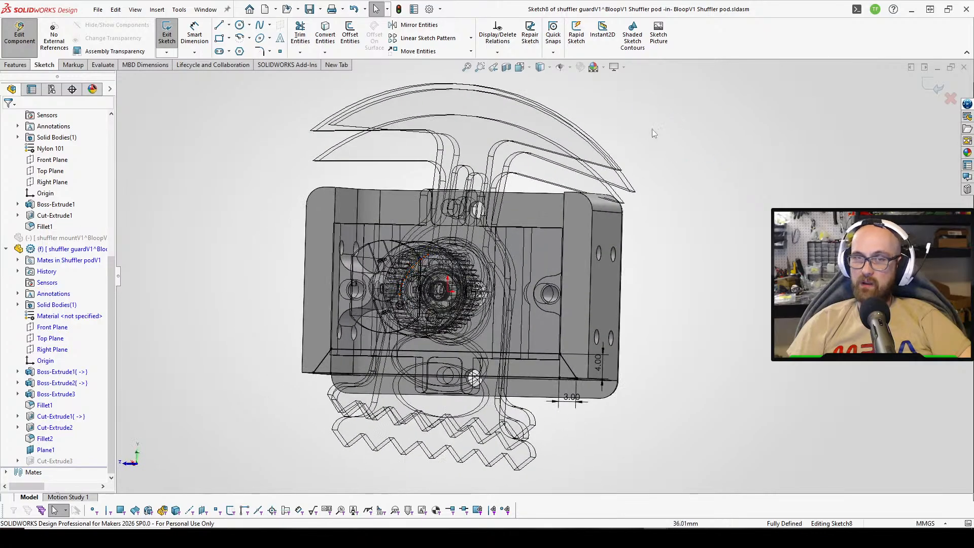
# Mirror the cut's lower trapezoid profile about the guard's Top Plane and finish the sketch.
pyautogui.click(400, 25)
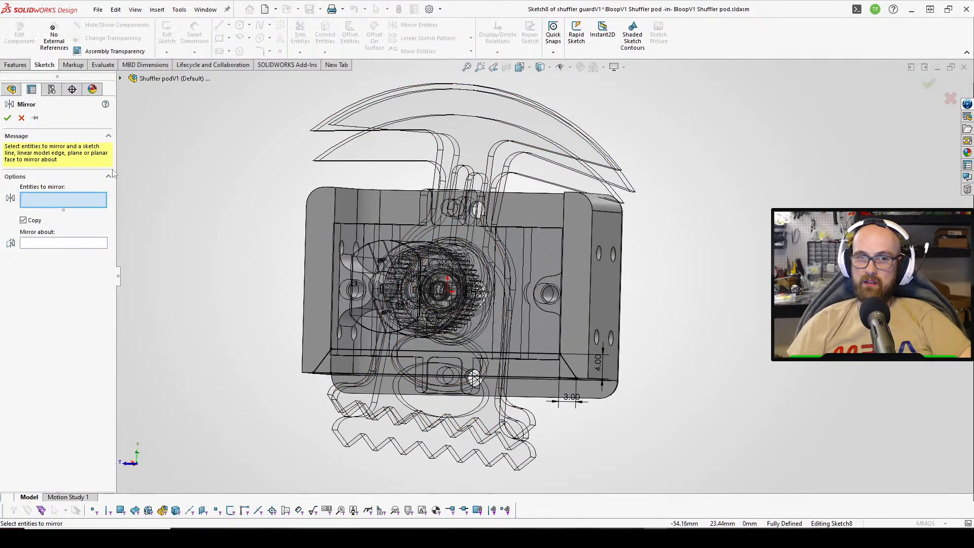
pyautogui.moveTo(229, 449); pyautogui.dragTo(764, 247)
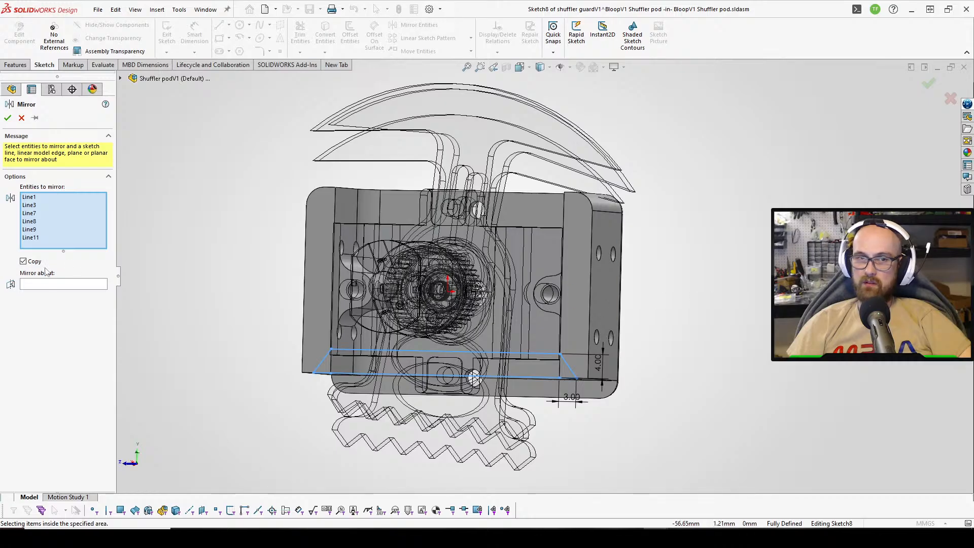
pyautogui.click(41, 287)
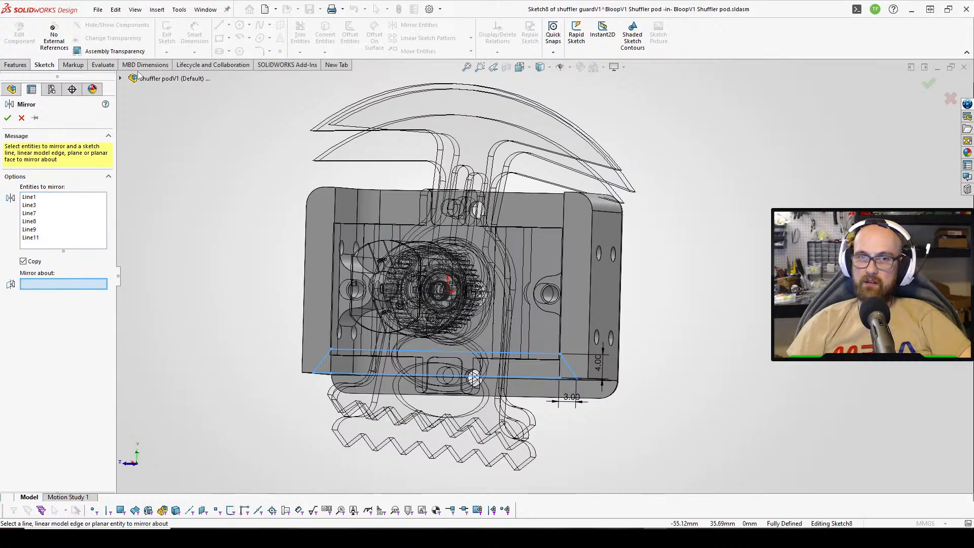
pyautogui.hotkey('ctrl', '8')
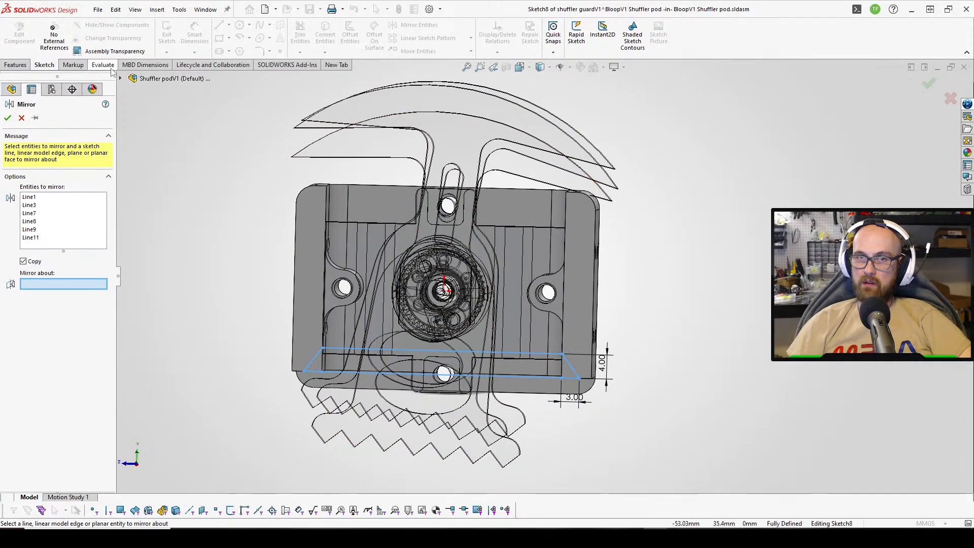
pyautogui.click(122, 80)
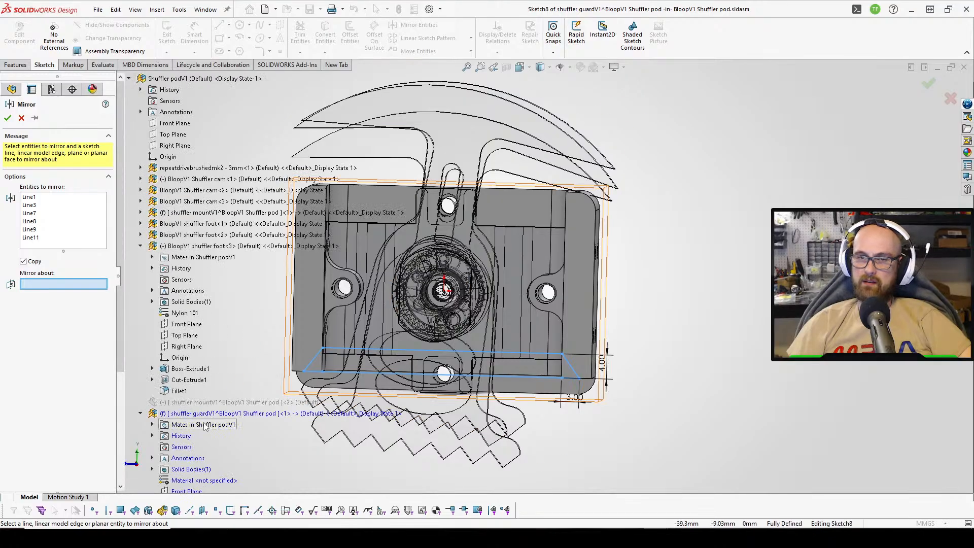
pyautogui.scroll(-2, 198, 453)
pyautogui.click(185, 435)
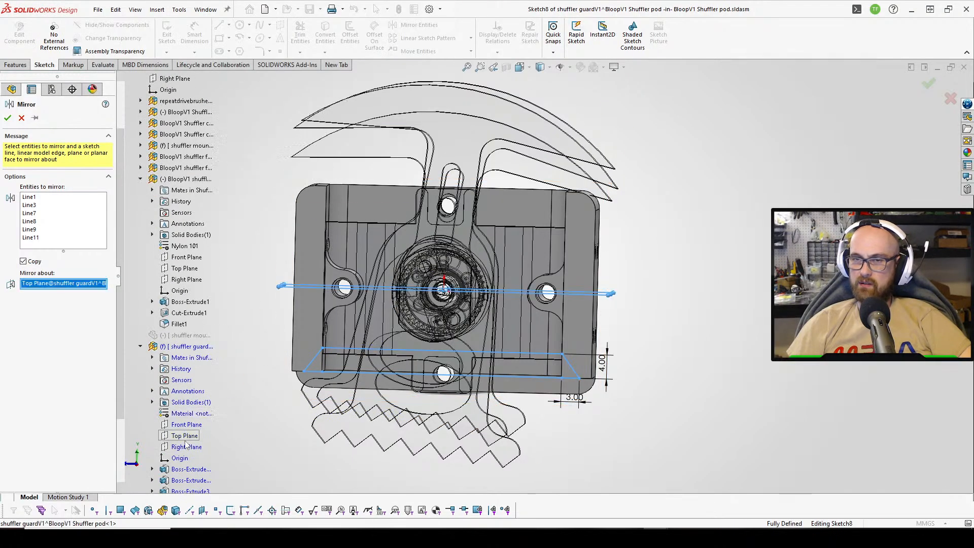
pyautogui.click(8, 118)
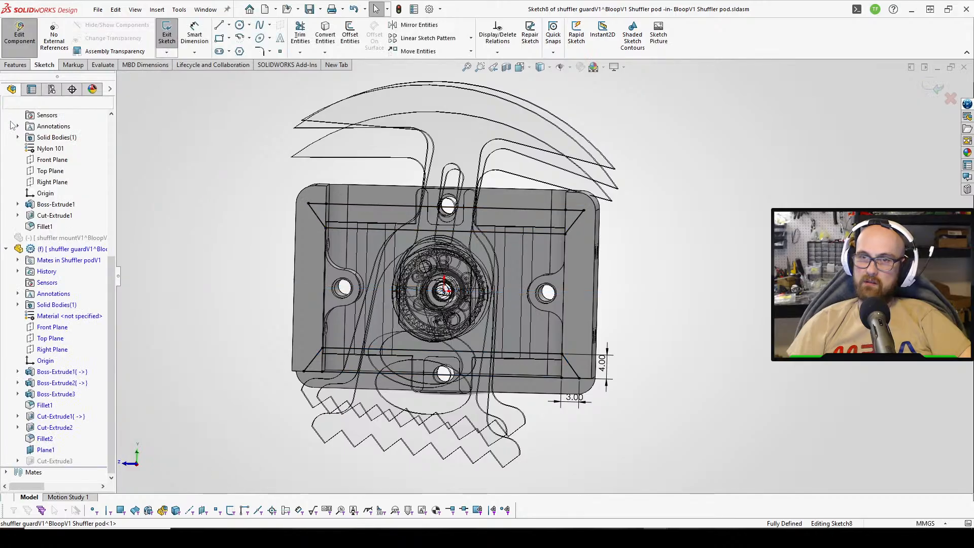
pyautogui.moveTo(495, 233); pyautogui.dragTo(508, 233, button='middle')
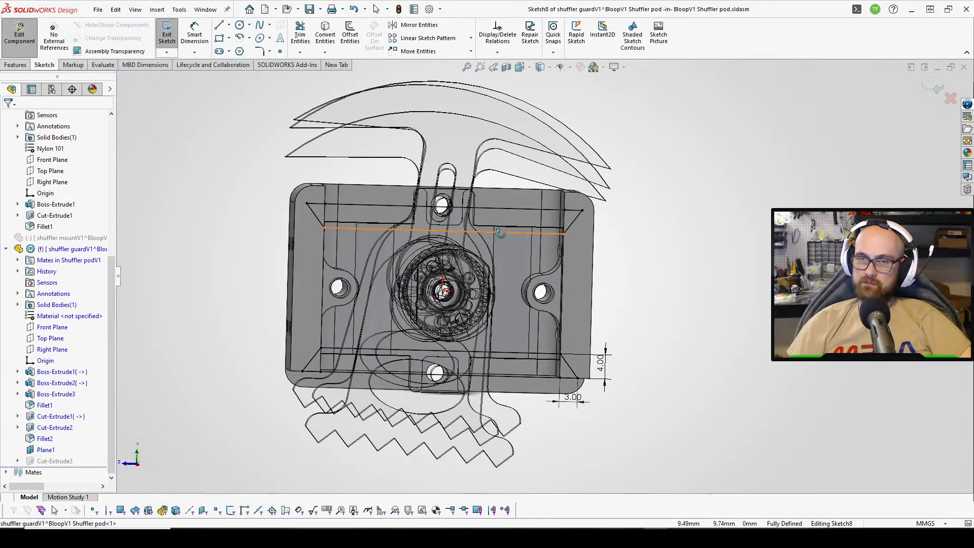
pyautogui.click(602, 361)
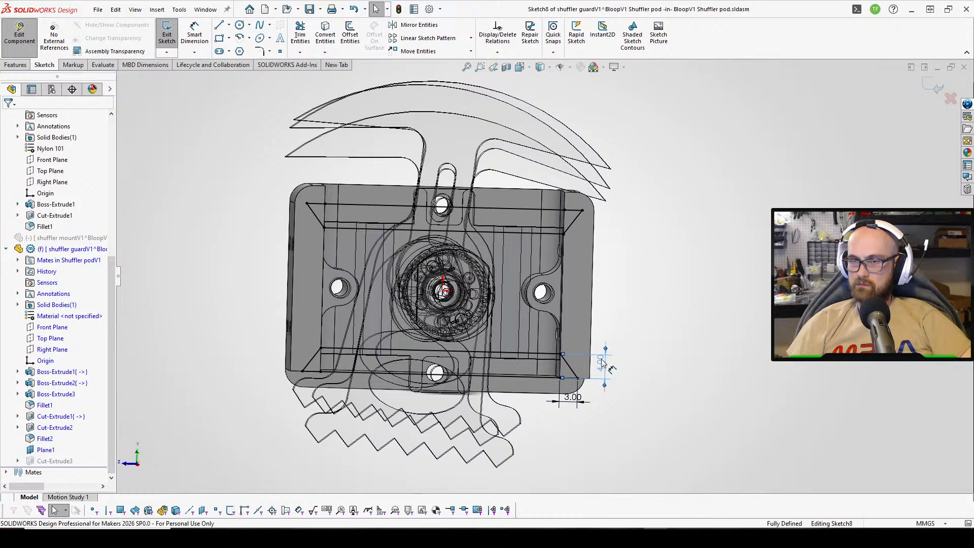
pyautogui.press('Escape')
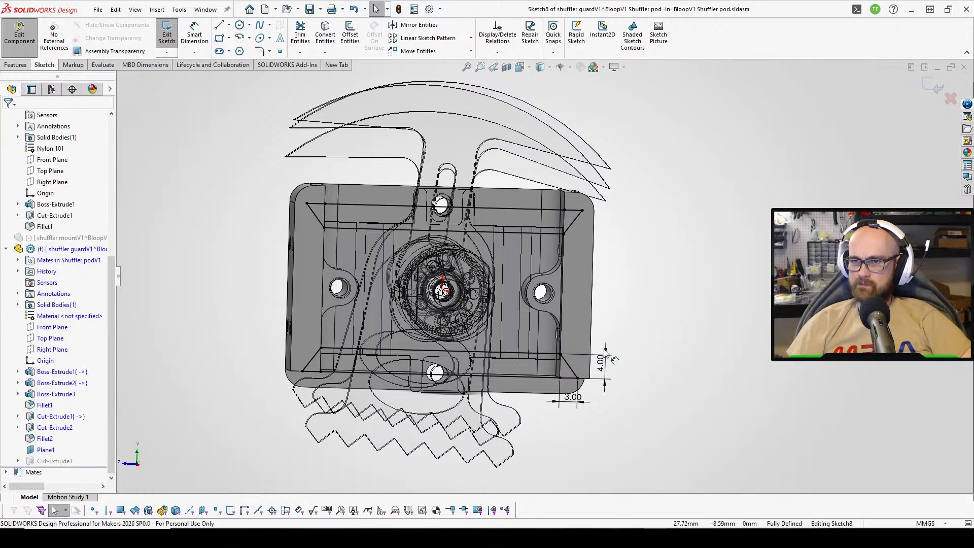
pyautogui.click(169, 37)
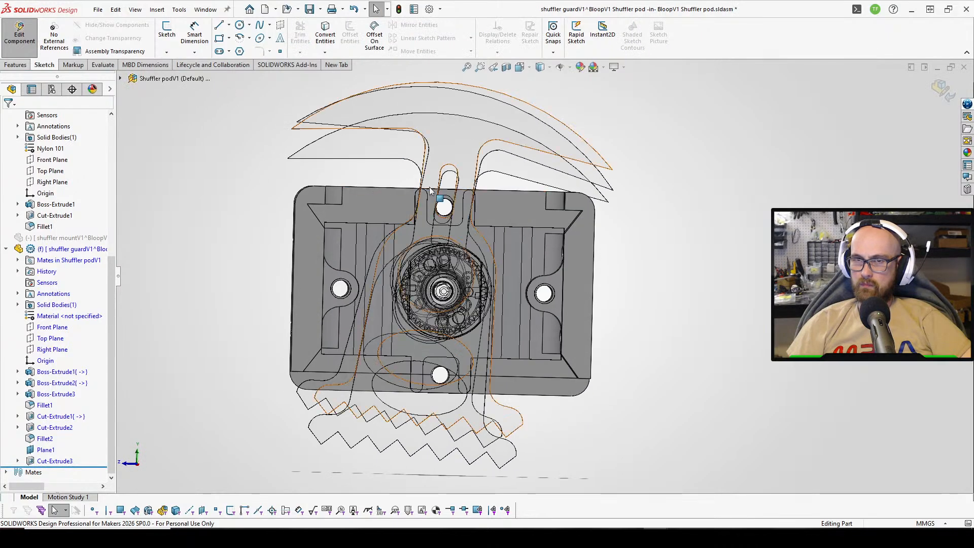
# Mirror the lower rectangle in Cut-Extrude2's sketch about the horizontal centerline, finish the sketch, and return to assembly editing.
pyautogui.click(45, 428)
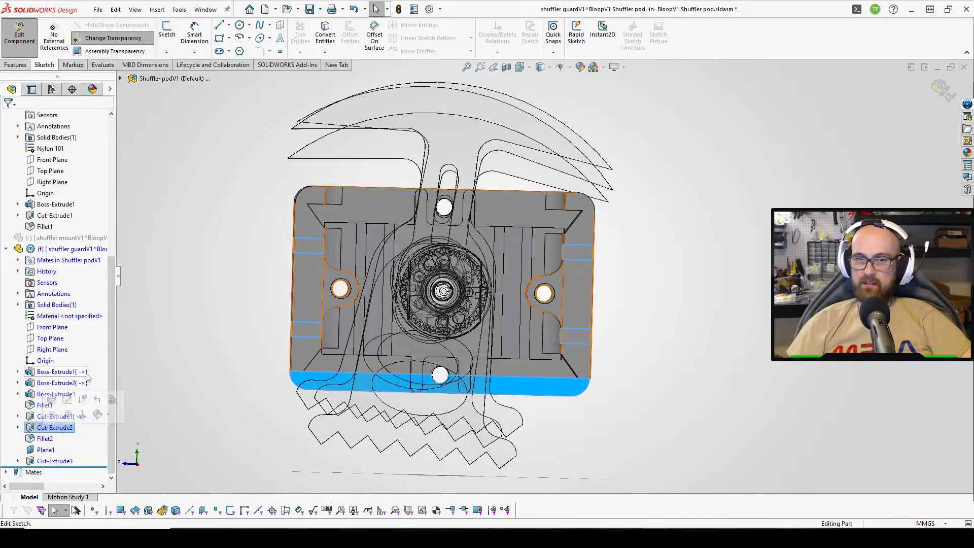
pyautogui.click(67, 400)
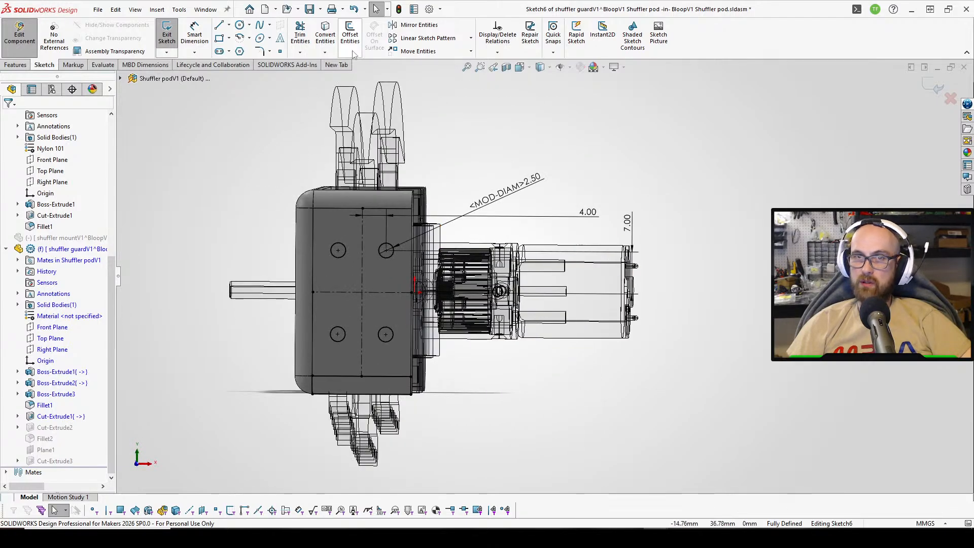
pyautogui.click(410, 25)
pyautogui.moveTo(232, 440); pyautogui.dragTo(431, 377)
pyautogui.click(52, 269)
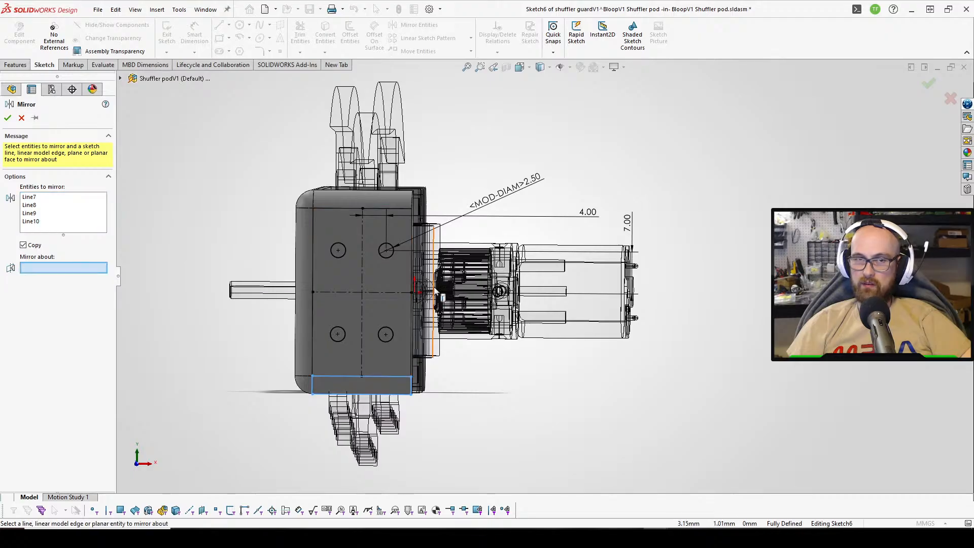
pyautogui.click(384, 299)
pyautogui.click(22, 118)
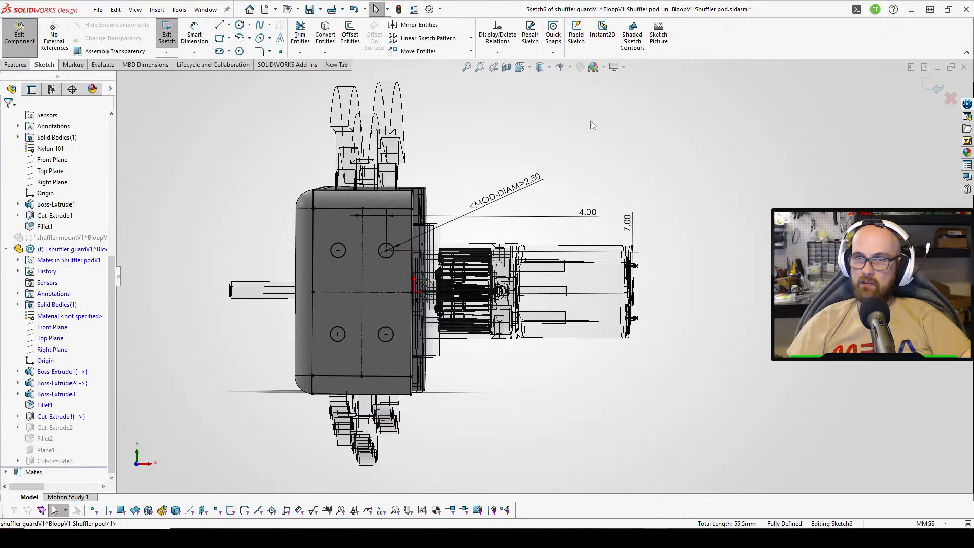
pyautogui.click(169, 36)
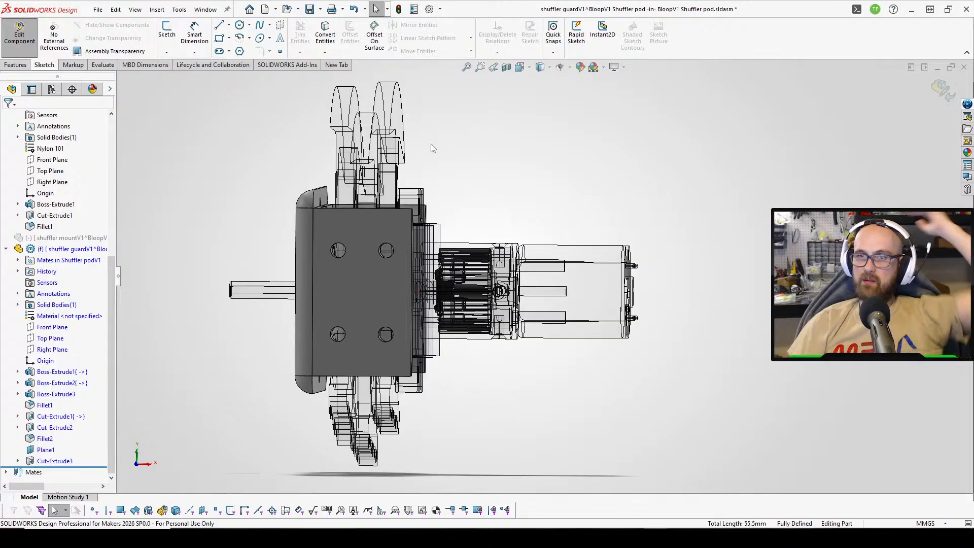
pyautogui.click(21, 38)
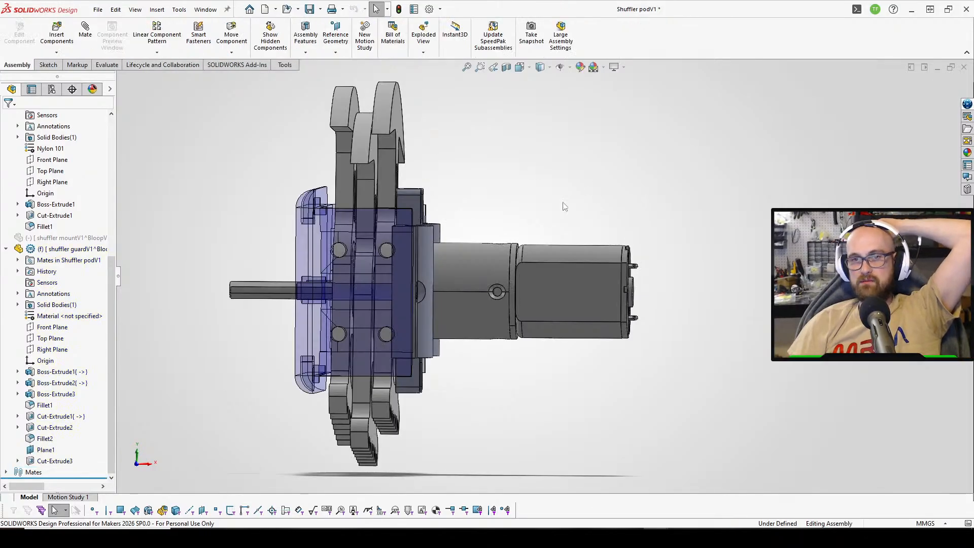
# Swing the foot through its motion and examine its clearance around the opened guard from the front, side and rear.
pyautogui.moveTo(315, 213); pyautogui.dragTo(471, 291, button='middle')
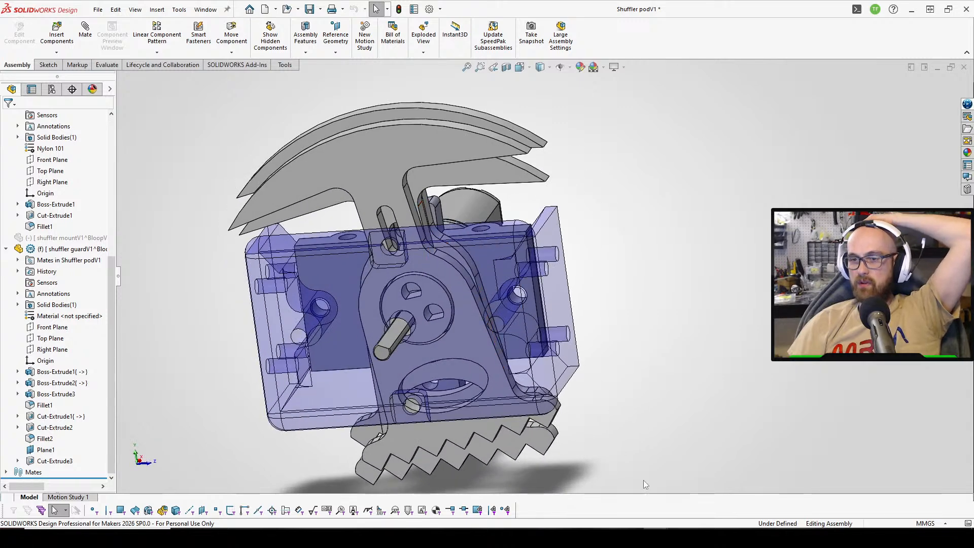
pyautogui.click(327, 169)
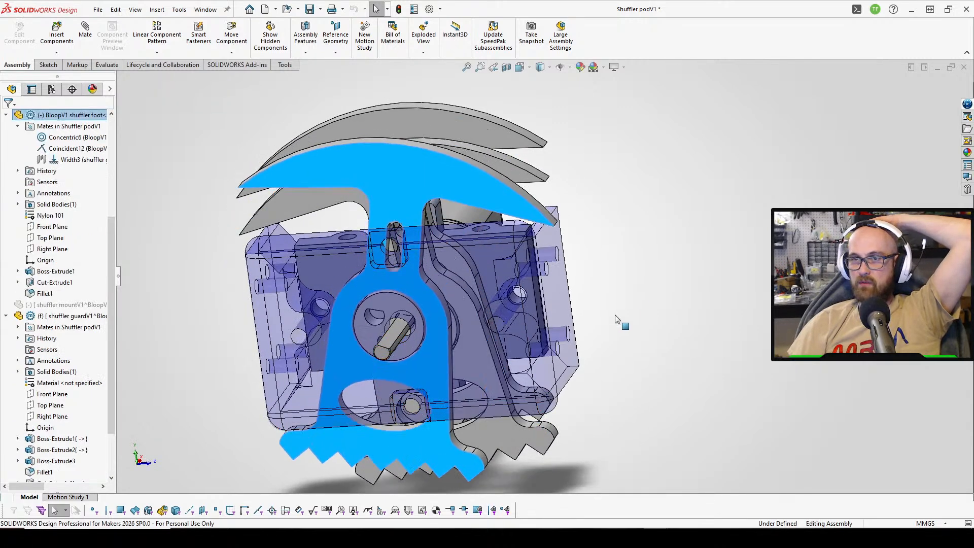
pyautogui.moveTo(617, 318); pyautogui.dragTo(726, 228)
pyautogui.moveTo(631, 436); pyautogui.dragTo(683, 400, button='middle')
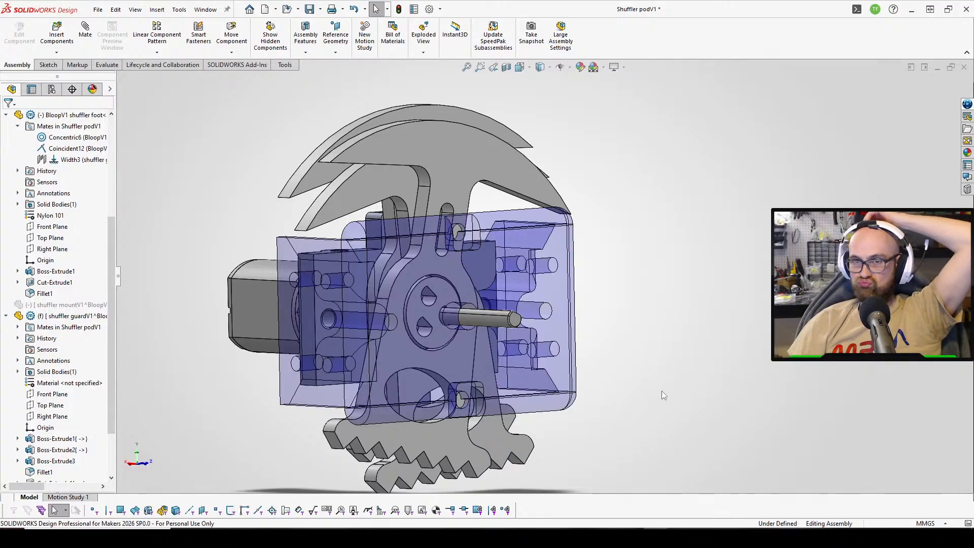
pyautogui.moveTo(563, 385); pyautogui.dragTo(479, 354, button='middle')
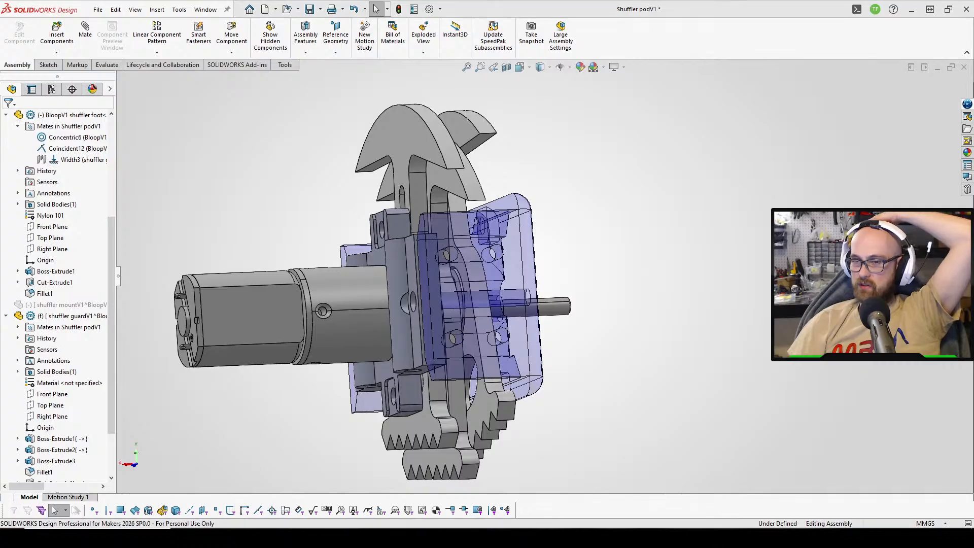
pyautogui.moveTo(655, 538)
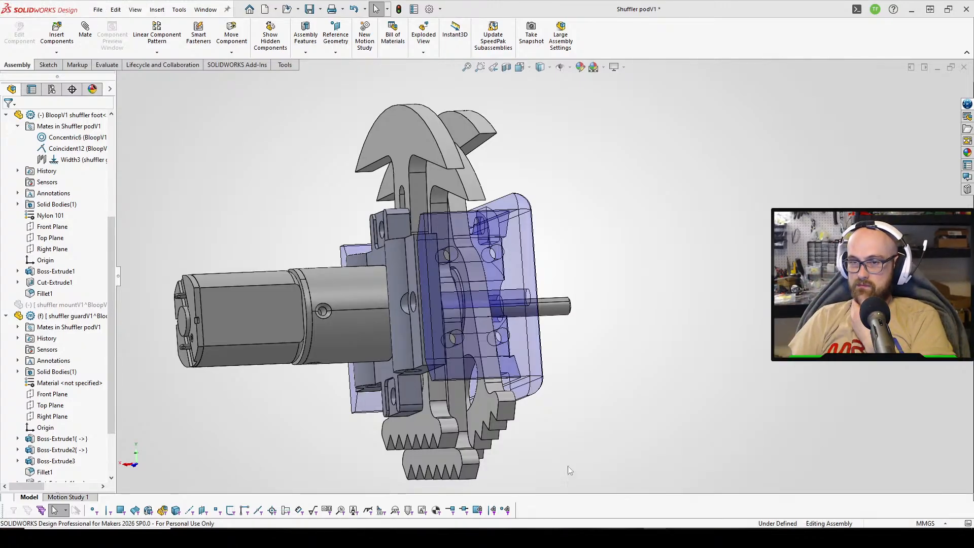
# Return to the BloopV1 assembly and save it together with all modified documents and its unsaved virtual components.
pyautogui.click(82, 57)
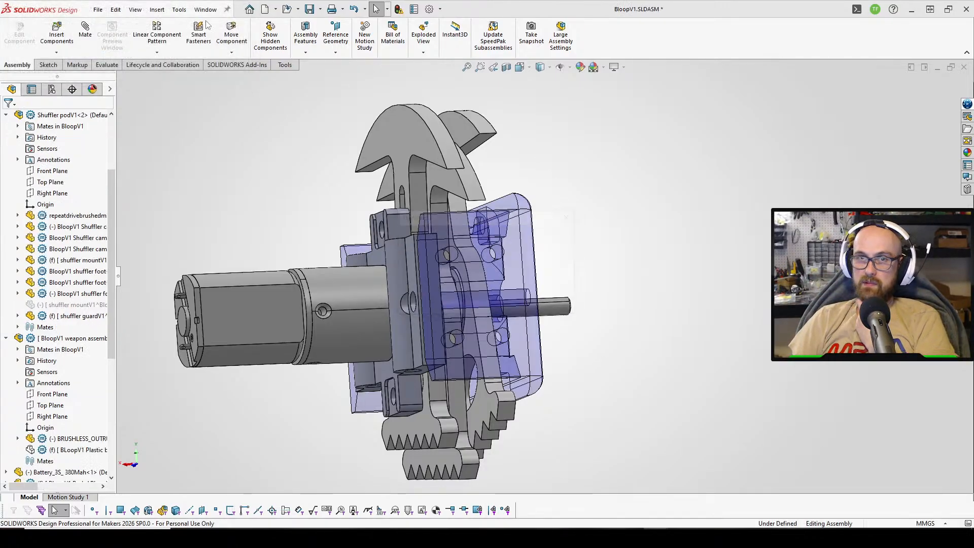
pyautogui.click(308, 11)
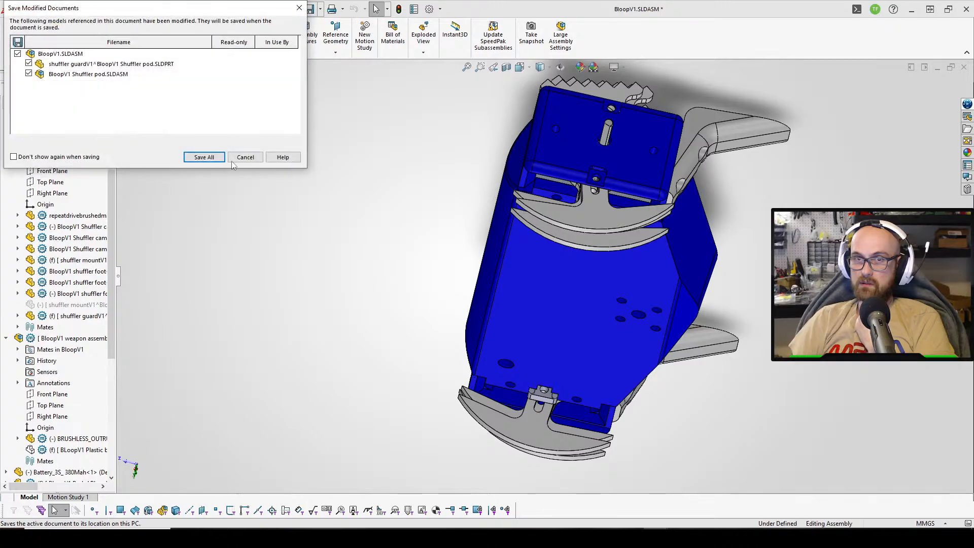
pyautogui.click(206, 156)
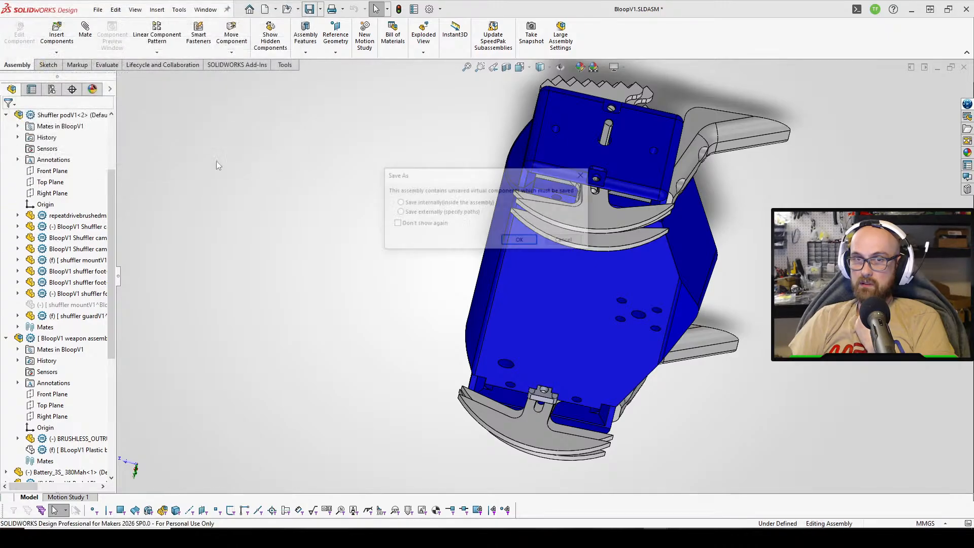
pyautogui.click(520, 241)
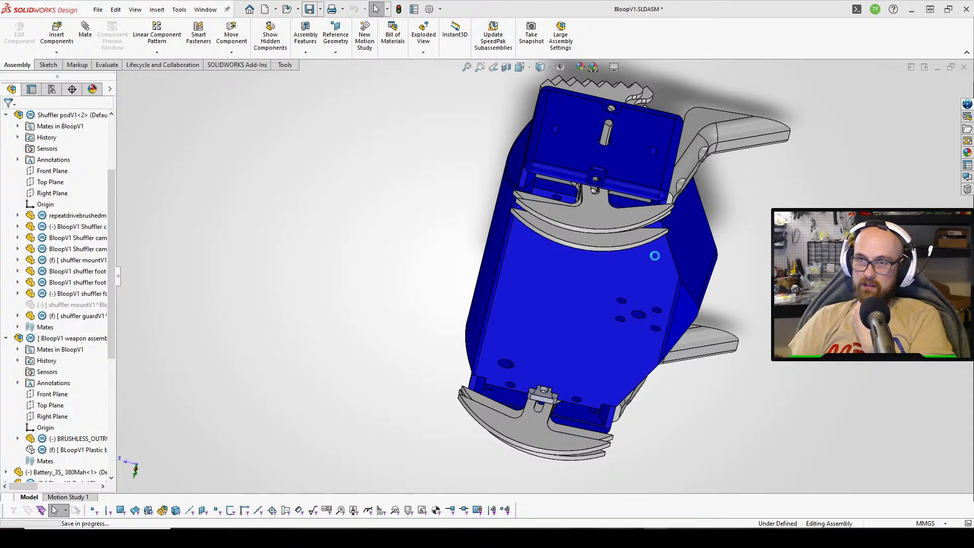
# Measure the thickness edge at the tip of the outer shuffler foot, then close the measurement.
pyautogui.moveTo(653, 256); pyautogui.dragTo(666, 183, button='middle')
pyautogui.press('m')
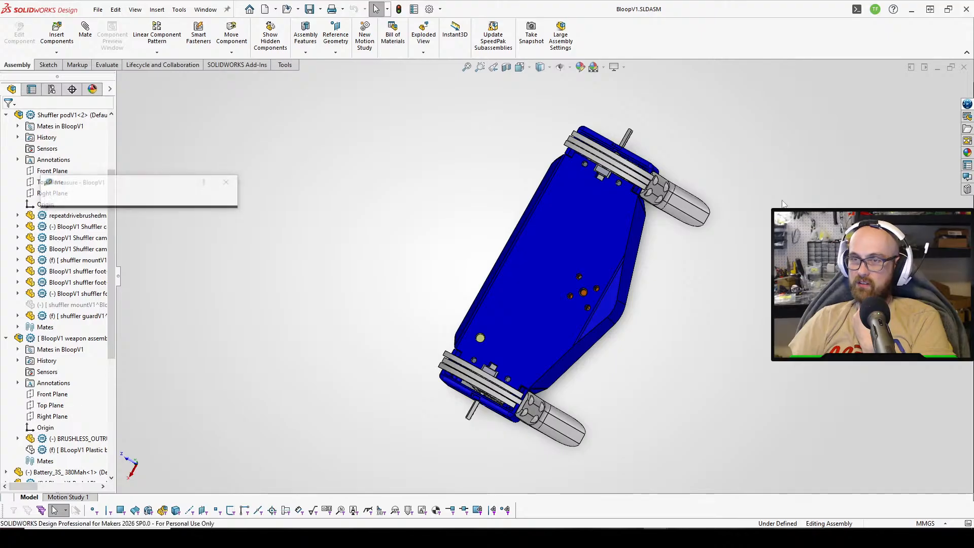
pyautogui.scroll(-4, 644, 178)
pyautogui.scroll(-3, 614, 307)
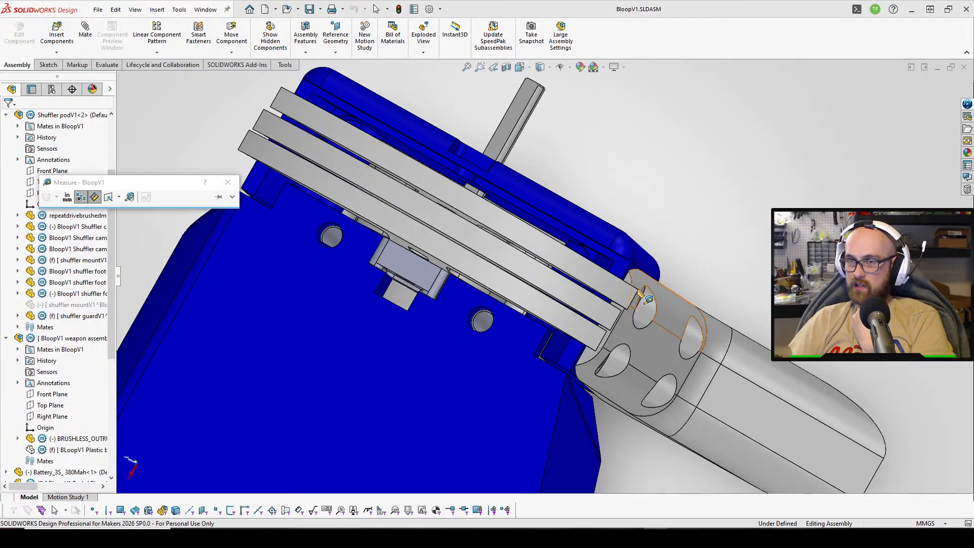
pyautogui.moveTo(290, 108); pyautogui.dragTo(347, 129, button='middle')
pyautogui.click(269, 91)
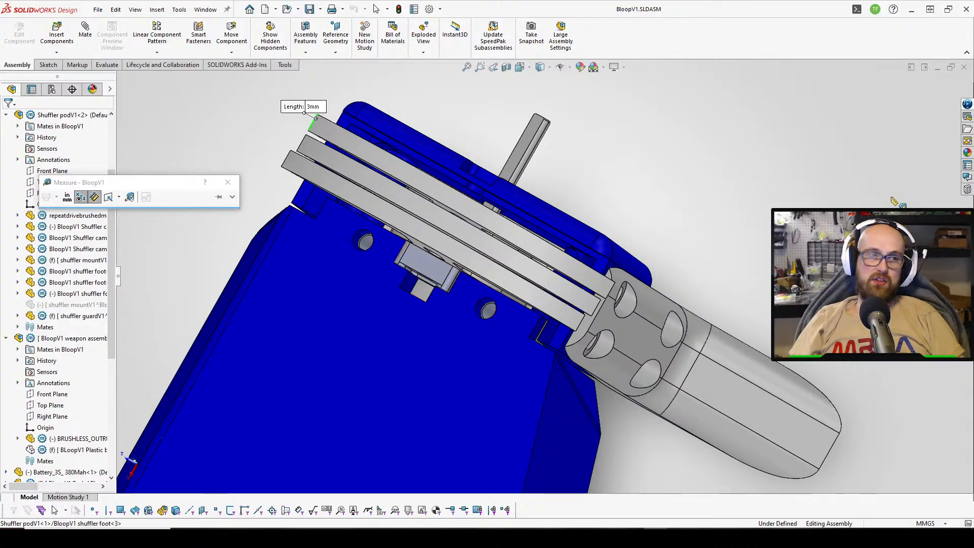
pyautogui.moveTo(551, 167); pyautogui.dragTo(417, 267, button='middle')
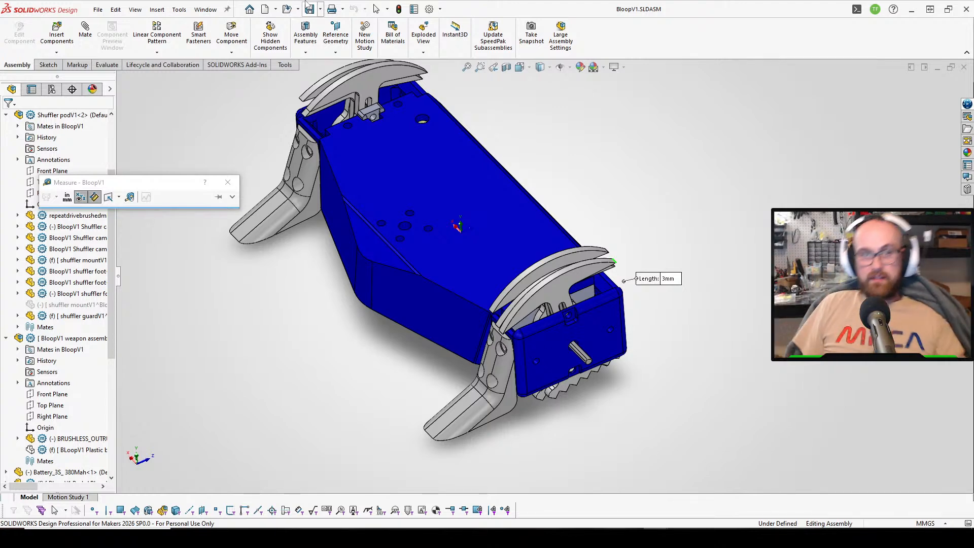
pyautogui.click(585, 189)
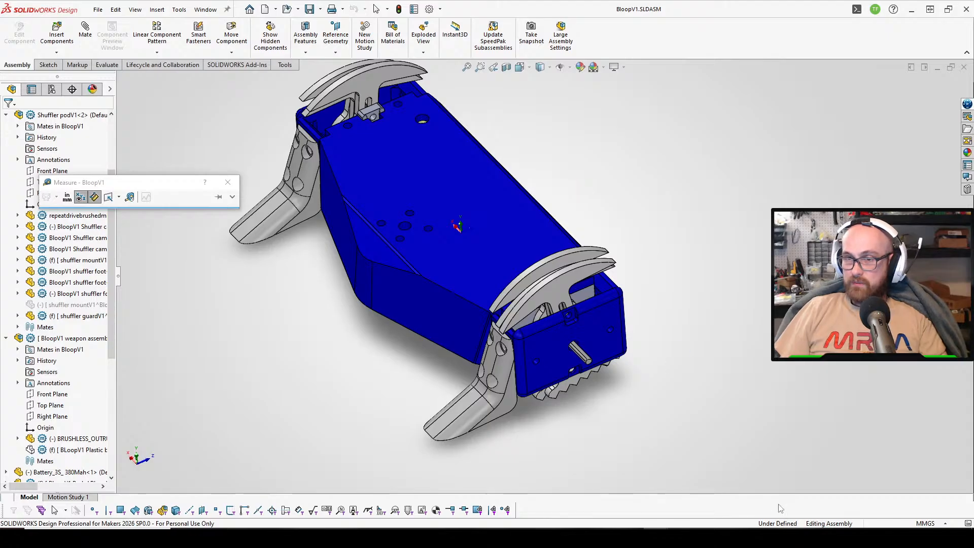
pyautogui.click(229, 182)
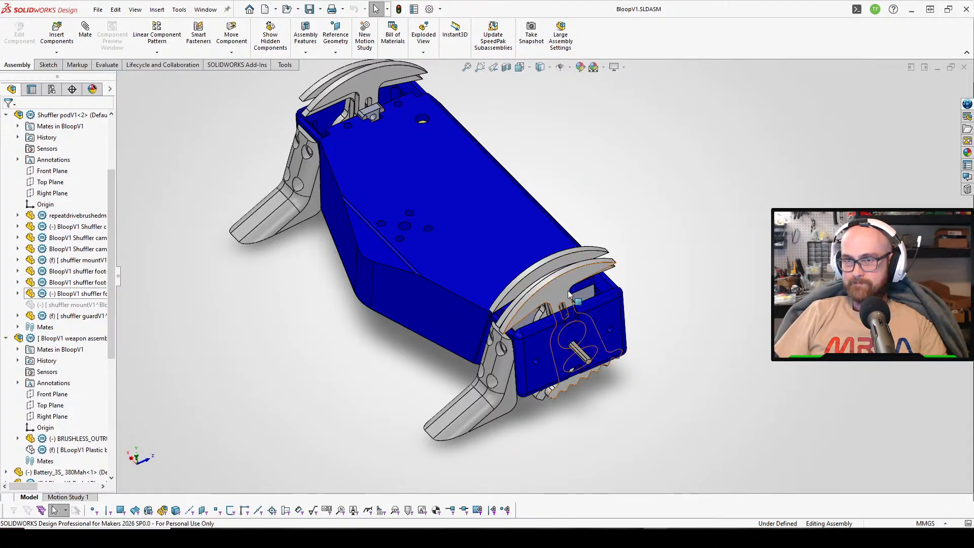
# Examine the shuffler pod's feet and guard in the full assembly from underneath and from the shaft end.
pyautogui.moveTo(567, 291); pyautogui.dragTo(558, 126, button='middle')
pyautogui.scroll(-2, 558, 126)
pyautogui.scroll(-4, 490, 346)
pyautogui.scroll(9, 485, 362)
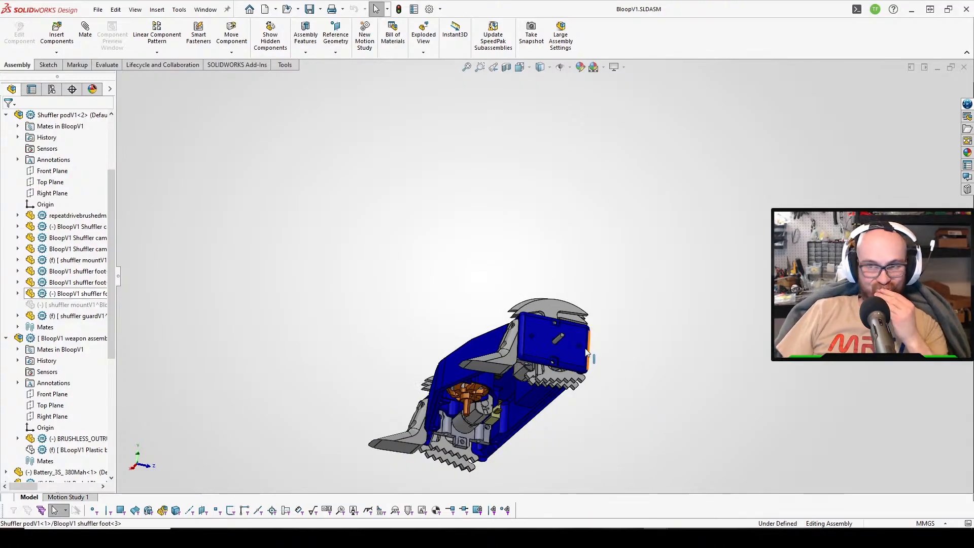
pyautogui.scroll(-4, 527, 355)
pyautogui.moveTo(547, 289); pyautogui.dragTo(515, 163, button='middle')
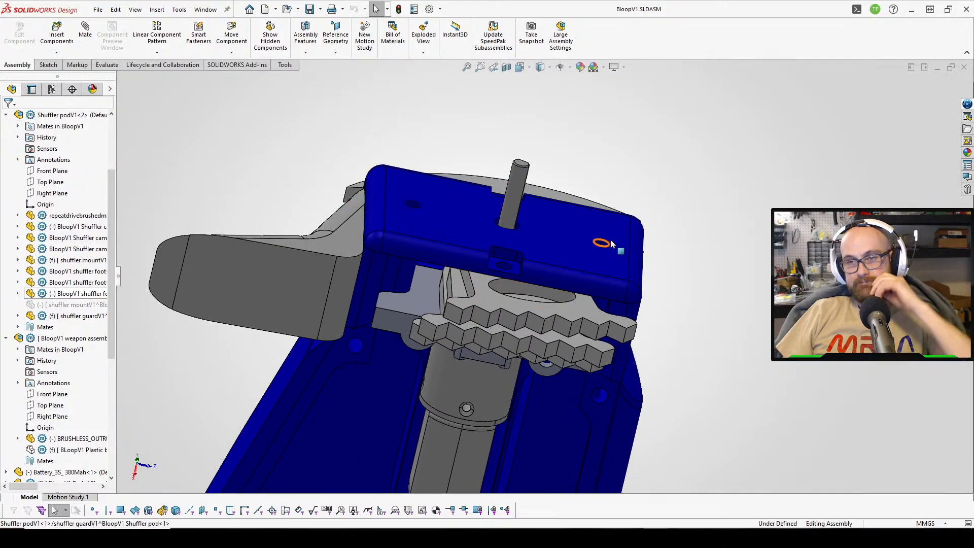
pyautogui.moveTo(534, 216); pyautogui.dragTo(509, 433, button='middle')
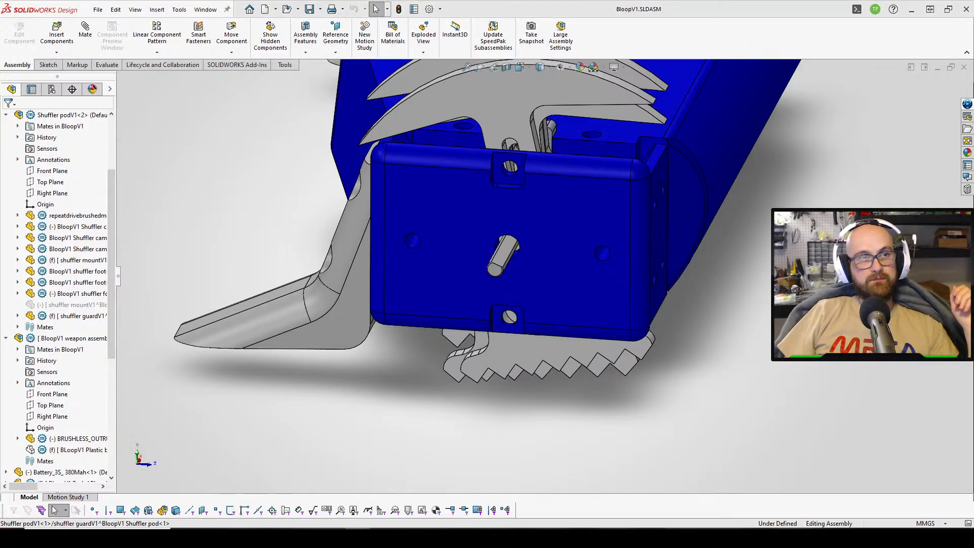
# Switch to the Chrome browser and search the web for "robot smashing league".
pyautogui.moveTo(578, 547); pyautogui.dragTo(786, 12)
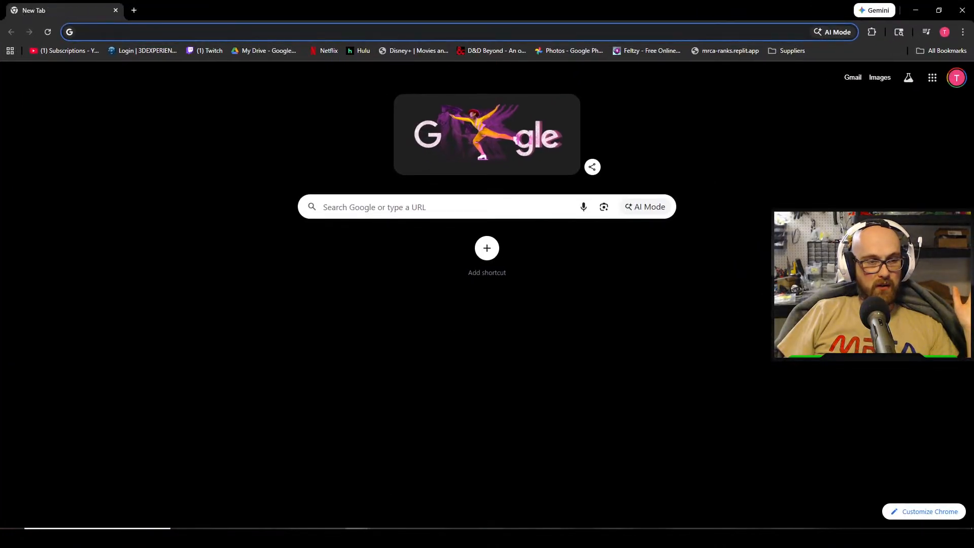
pyautogui.click(299, 42)
pyautogui.write('r')
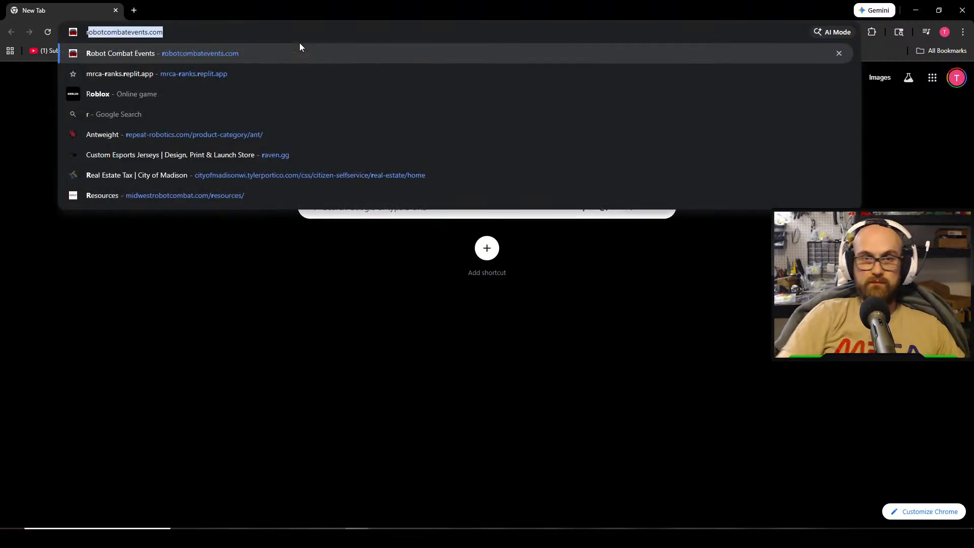
pyautogui.write('obot ')
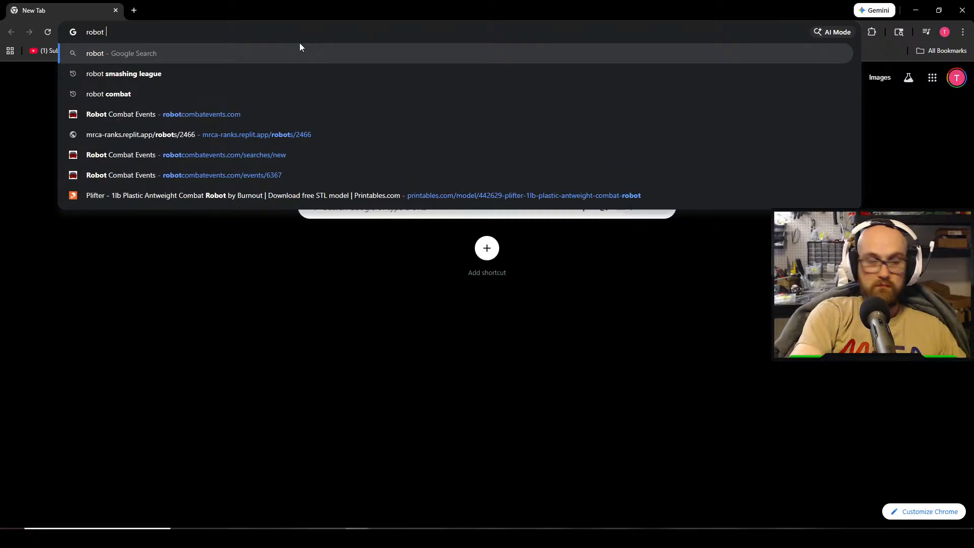
pyautogui.write('smashing le')
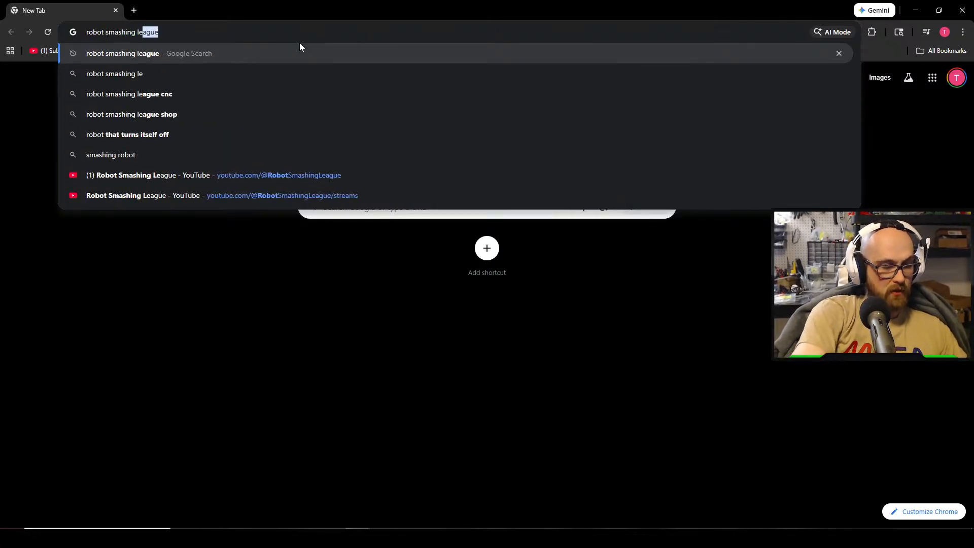
pyautogui.write('ague')
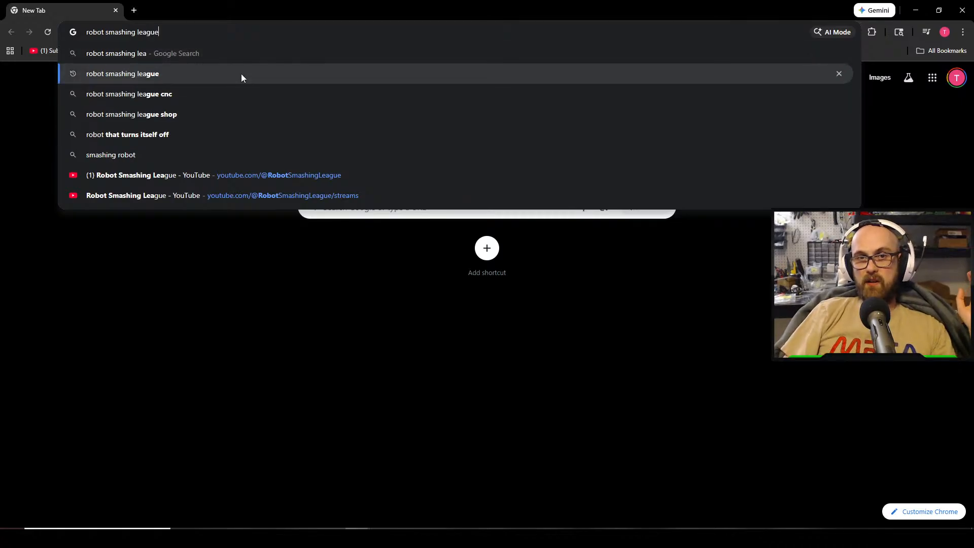
pyautogui.click(241, 74)
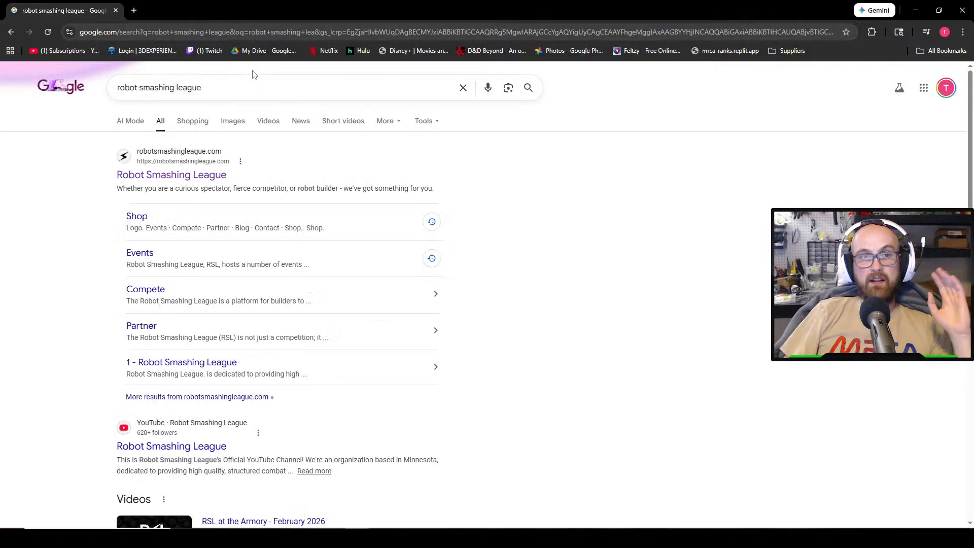
# Open the Batteries & Chargers category in the Robot Smashing League website's shop.
pyautogui.click(172, 168)
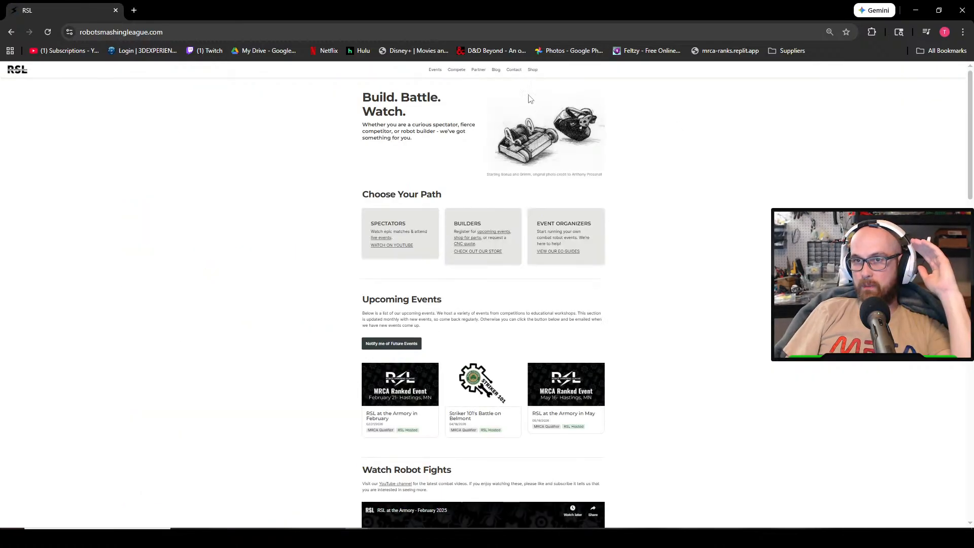
pyautogui.click(534, 71)
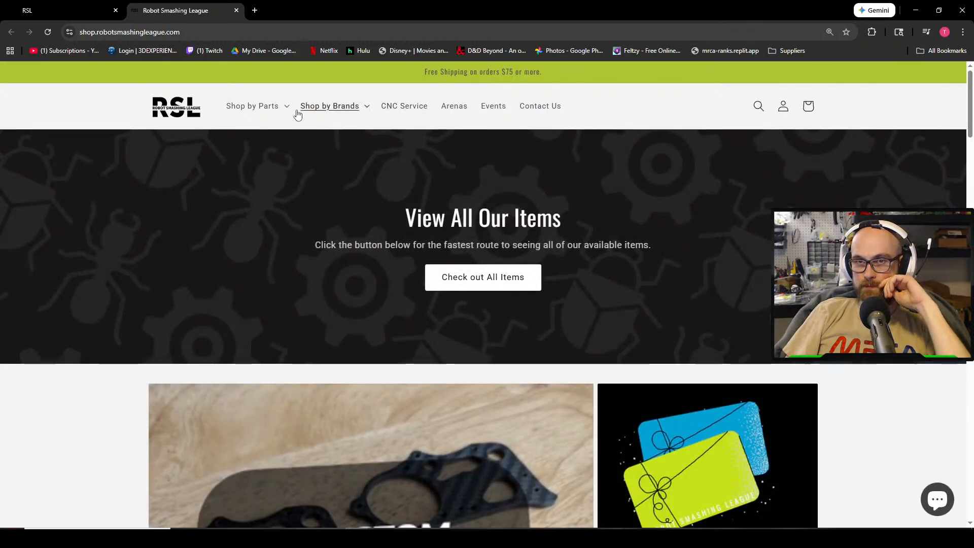
pyautogui.click(249, 105)
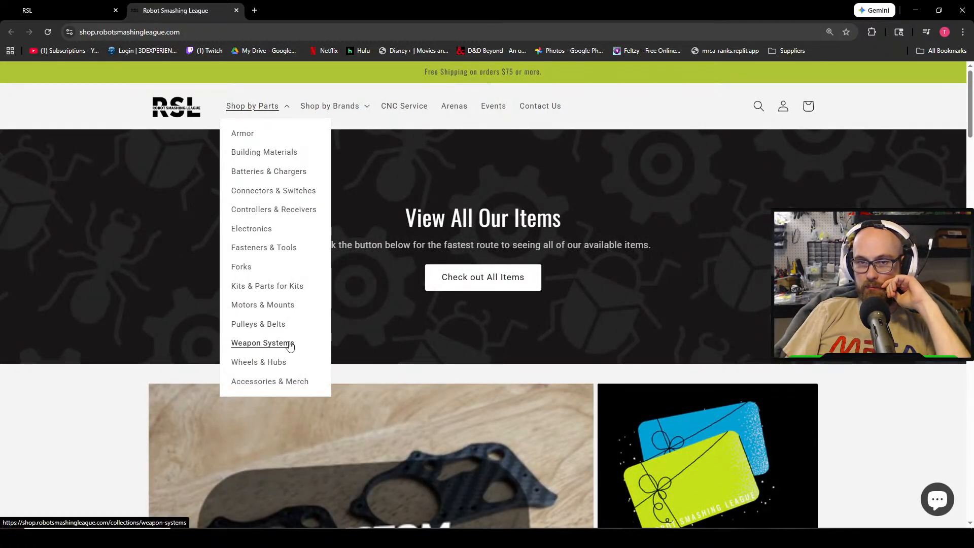
pyautogui.click(285, 178)
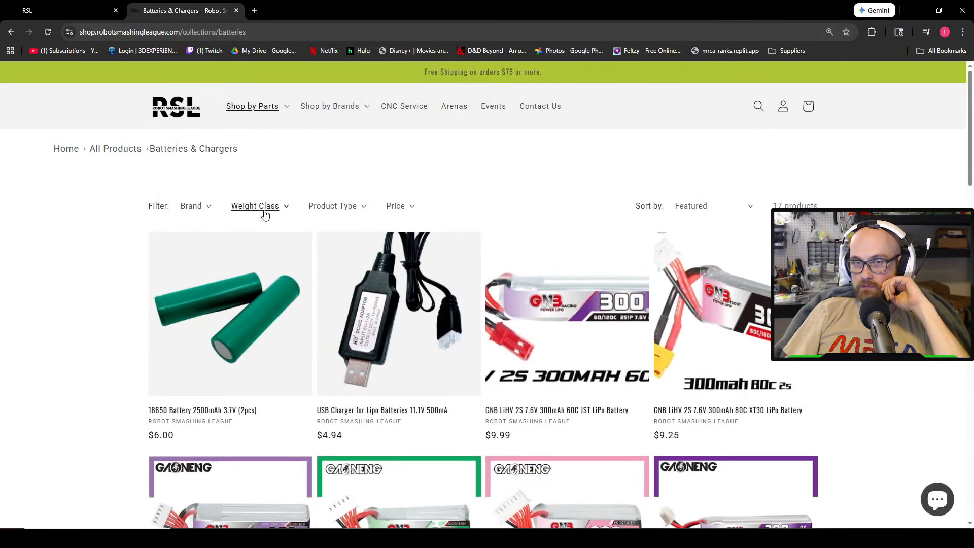
# Browse both pages of batteries, opening the GNB 380mAh 4S 90C and GNB LiHV 4S 350mAh 70C products in separate tabs.
pyautogui.scroll(-2, 931, 182)
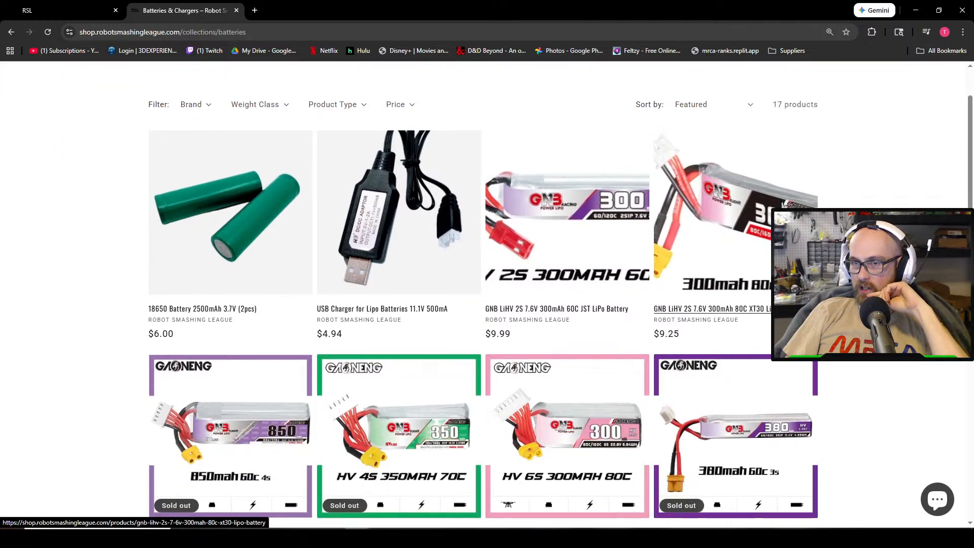
pyautogui.scroll(-1, 779, 204)
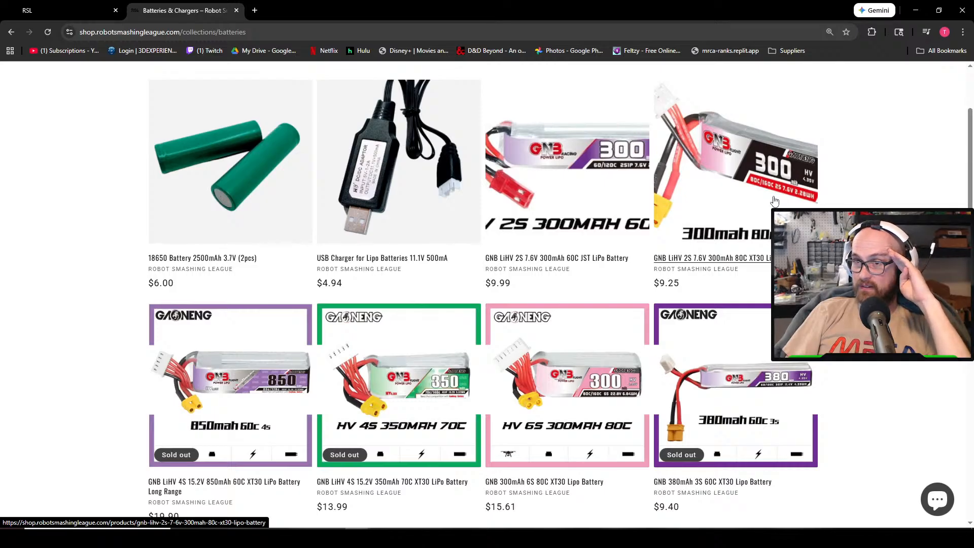
pyautogui.scroll(-2, 300, 316)
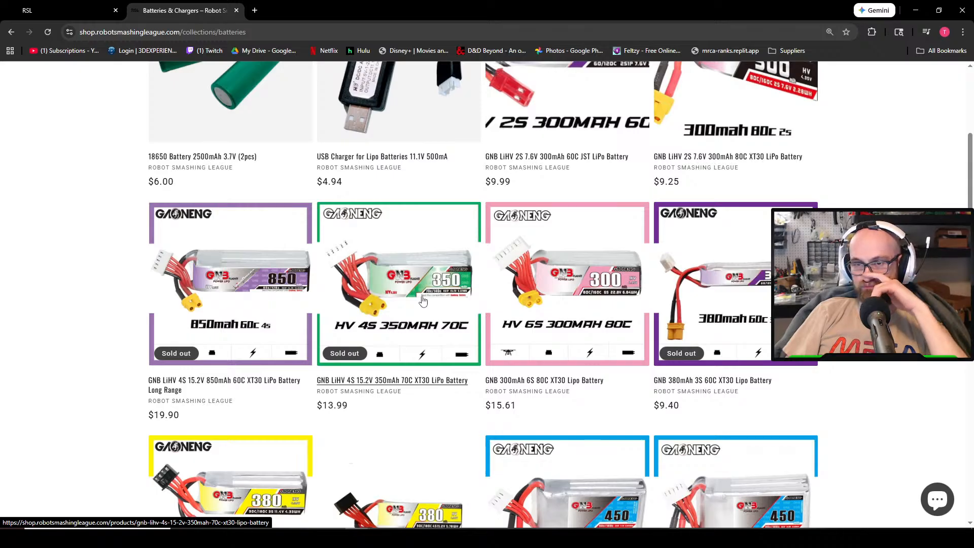
pyautogui.scroll(-4, 423, 301)
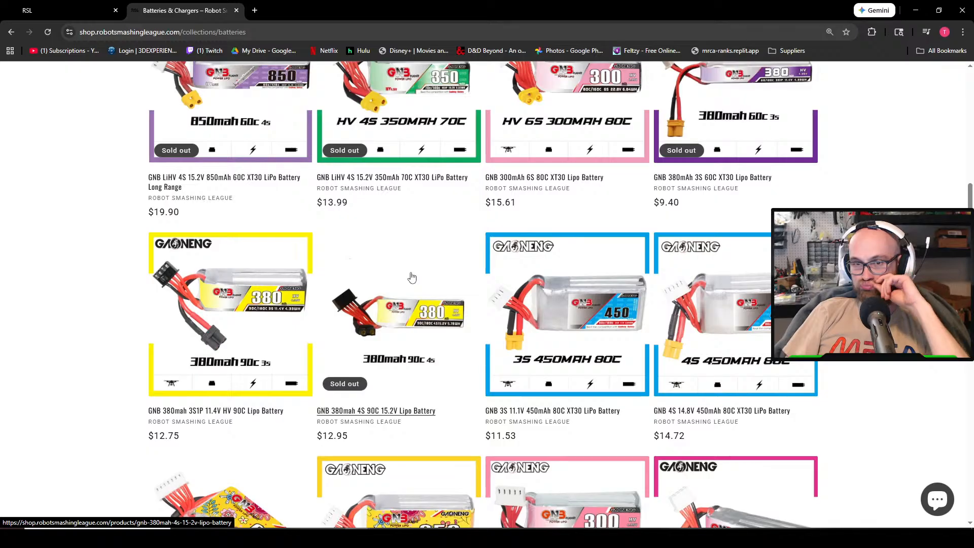
pyautogui.middleClick(404, 350)
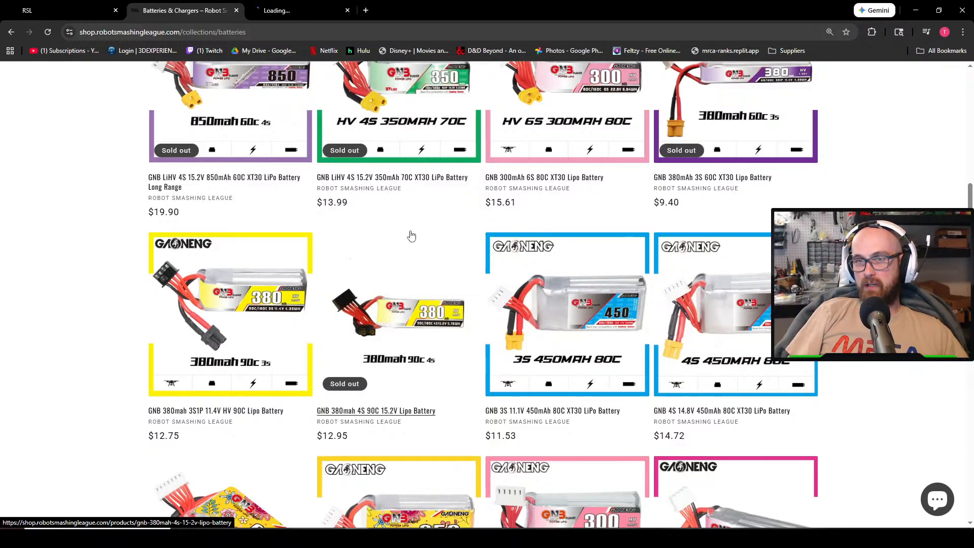
pyautogui.middleClick(411, 170)
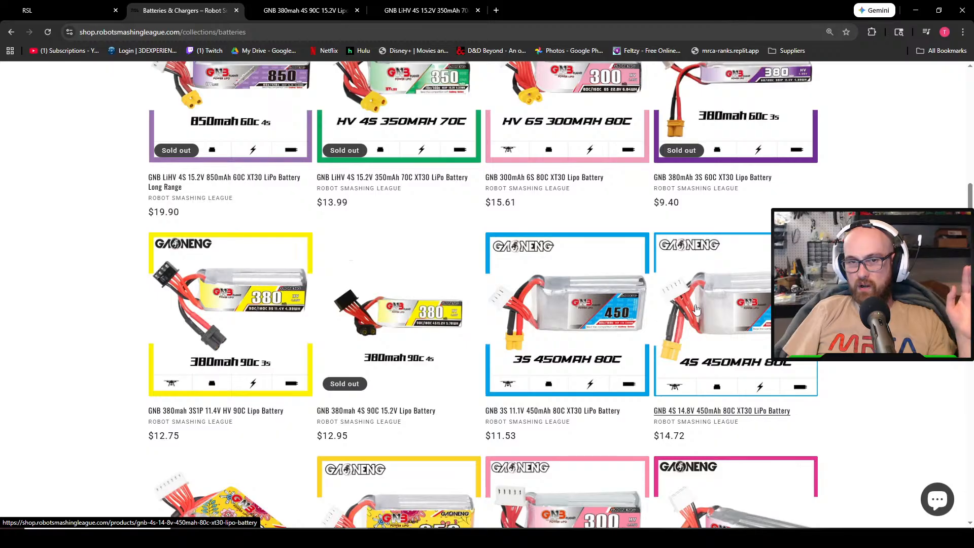
pyautogui.scroll(-6, 696, 309)
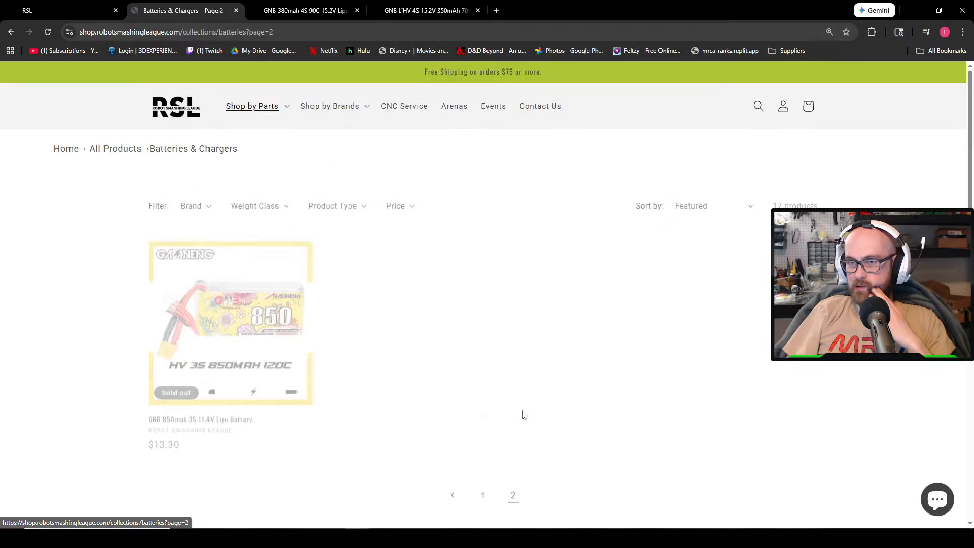
# Check the GNB 380mAh 4S 90C battery's listed dimensions and weight and view its dimensioned product image.
pyautogui.click(275, 15)
pyautogui.scroll(-6, 554, 239)
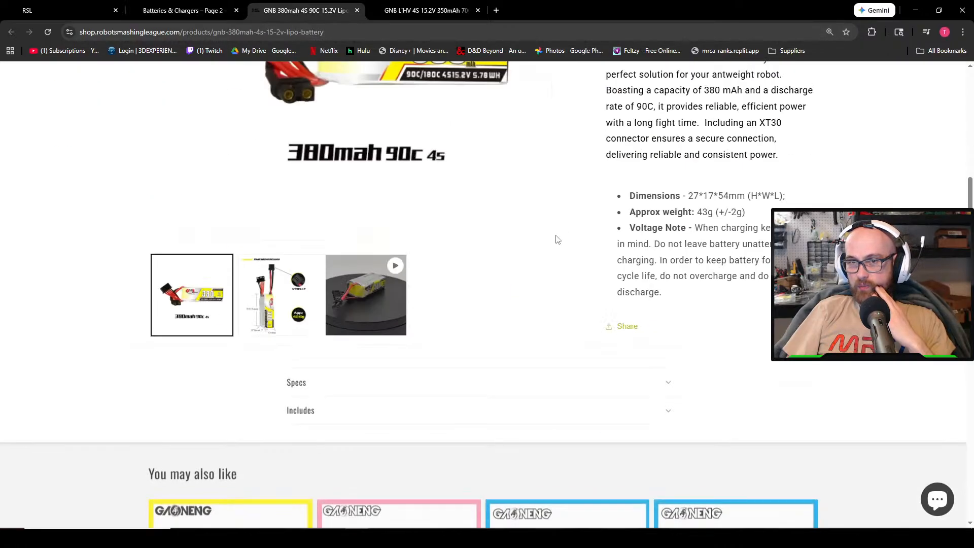
pyautogui.scroll(5, 507, 232)
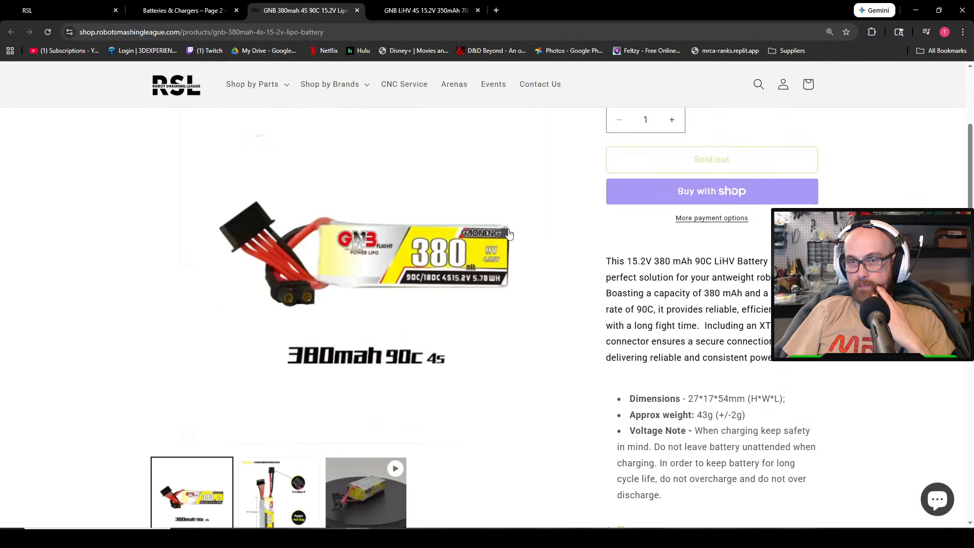
pyautogui.scroll(-5, 507, 234)
pyautogui.click(274, 317)
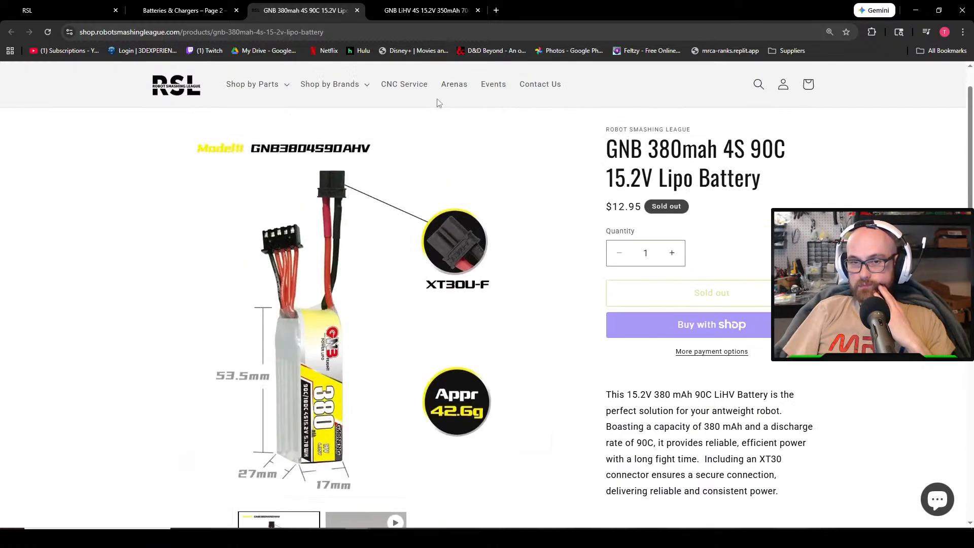
# Check the GNB LiHV 4S 350mAh 70C battery's listed dimensions and weight and view its angled product photo.
pyautogui.hotkey('ctrl', 'Tab')
pyautogui.scroll(-6, 348, 358)
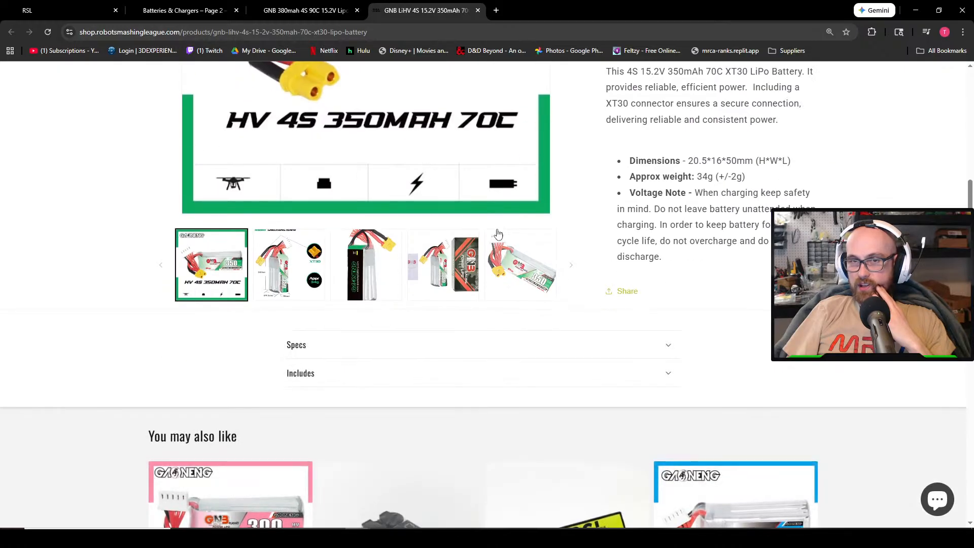
pyautogui.click(512, 251)
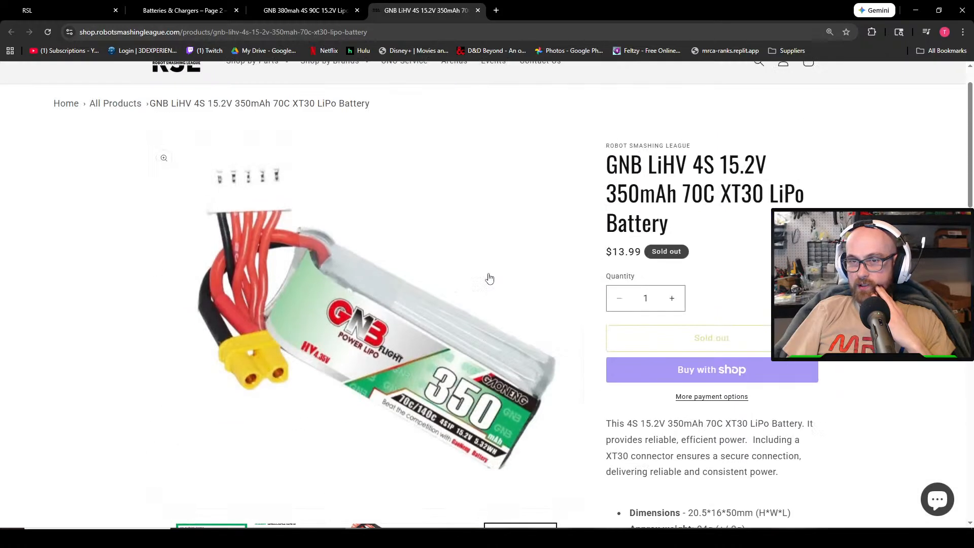
# View the GNB LiHV 4S 350mAh 70C battery's dimensioned product image alongside the GNB 380mAh 4S 90C product page.
pyautogui.scroll(-3, 489, 279)
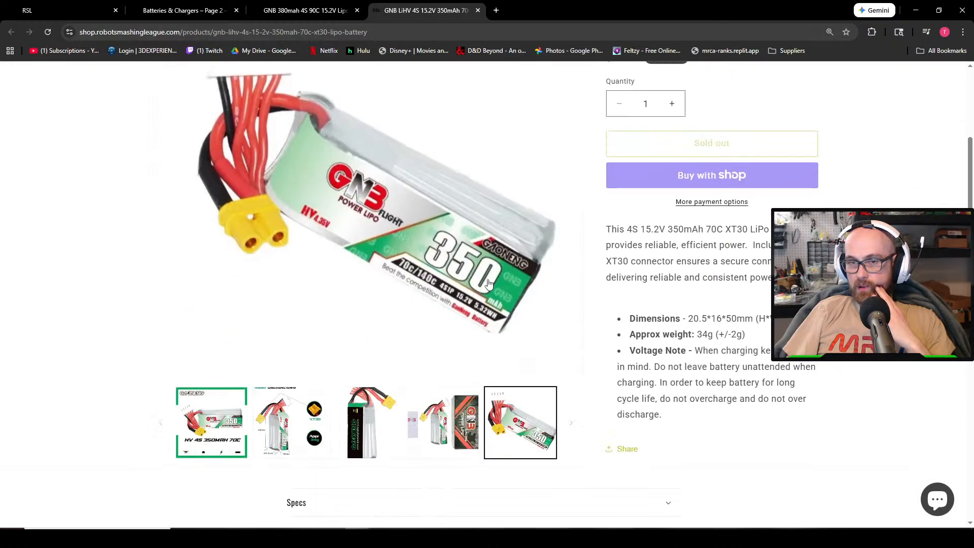
pyautogui.click(284, 421)
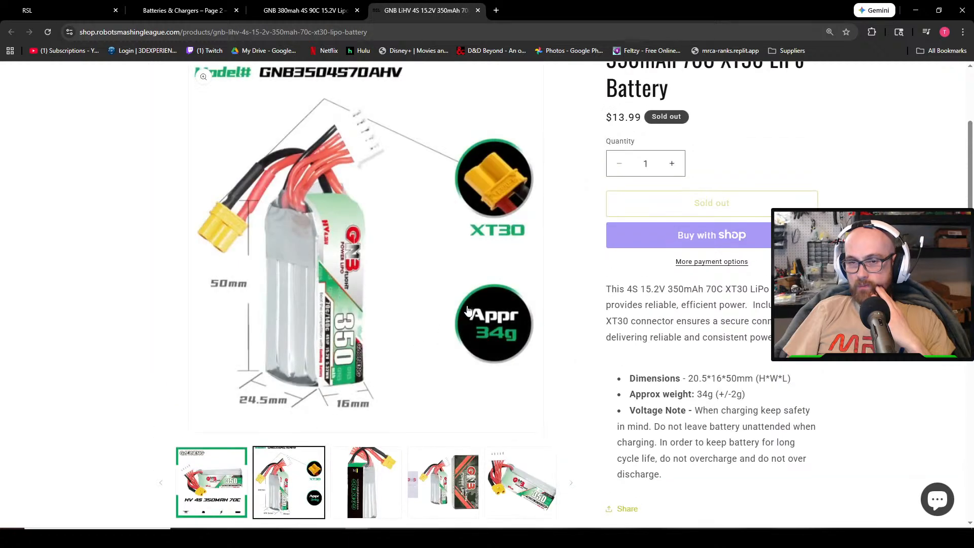
pyautogui.click(183, 10)
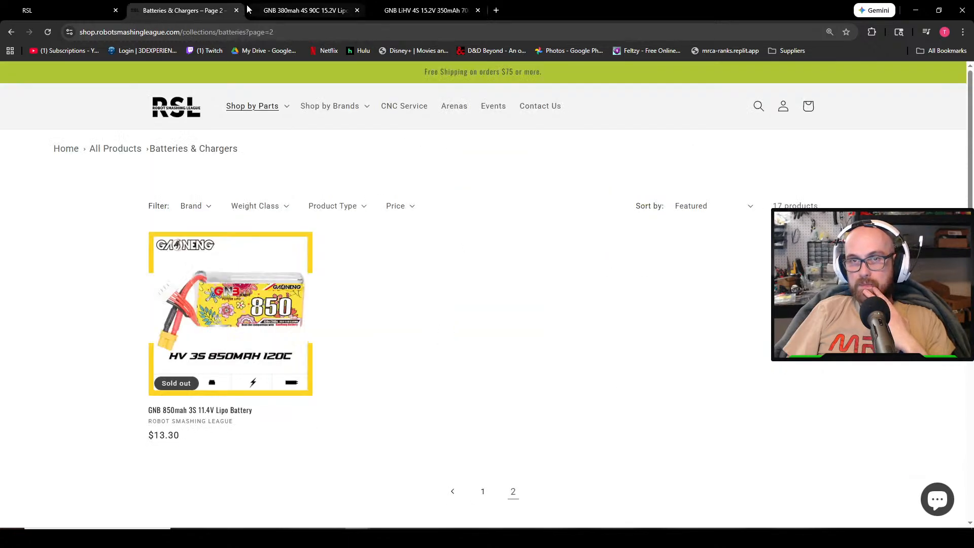
pyautogui.click(296, 12)
pyautogui.click(448, 17)
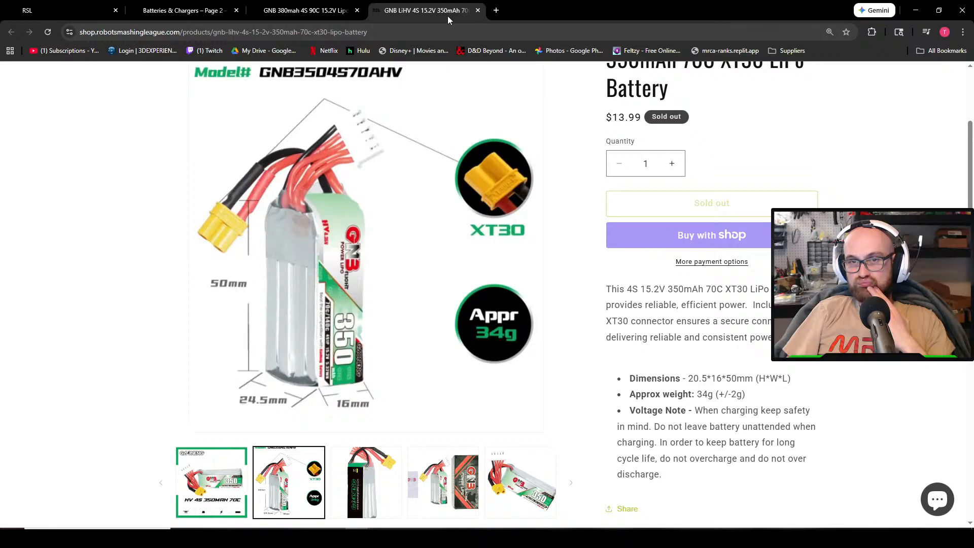
pyautogui.click(307, 5)
pyautogui.click(426, 10)
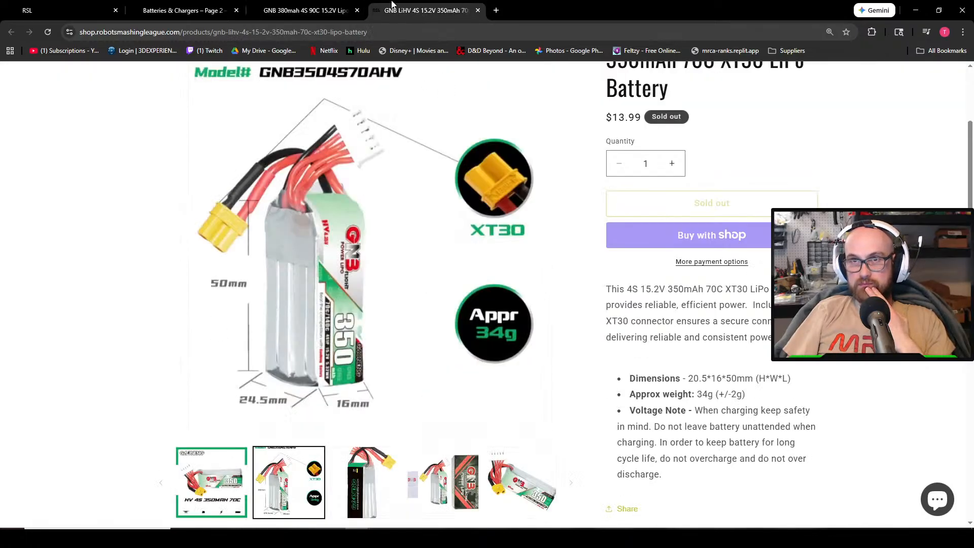
# Compare the dimensions and approximate weights of the GNB 380mAh and 350mAh 4S batteries in their product images.
pyautogui.click(348, 5)
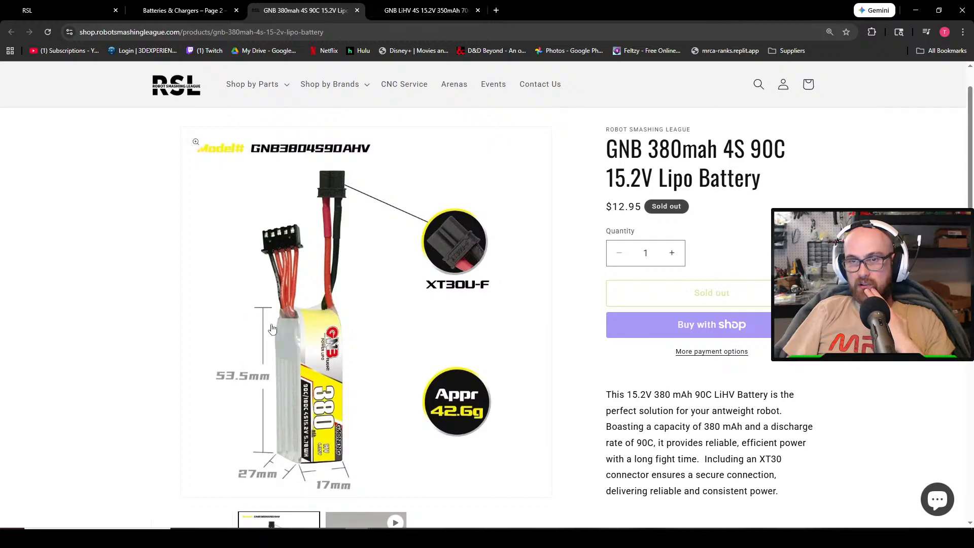
pyautogui.click(359, 352)
pyautogui.click(413, 175)
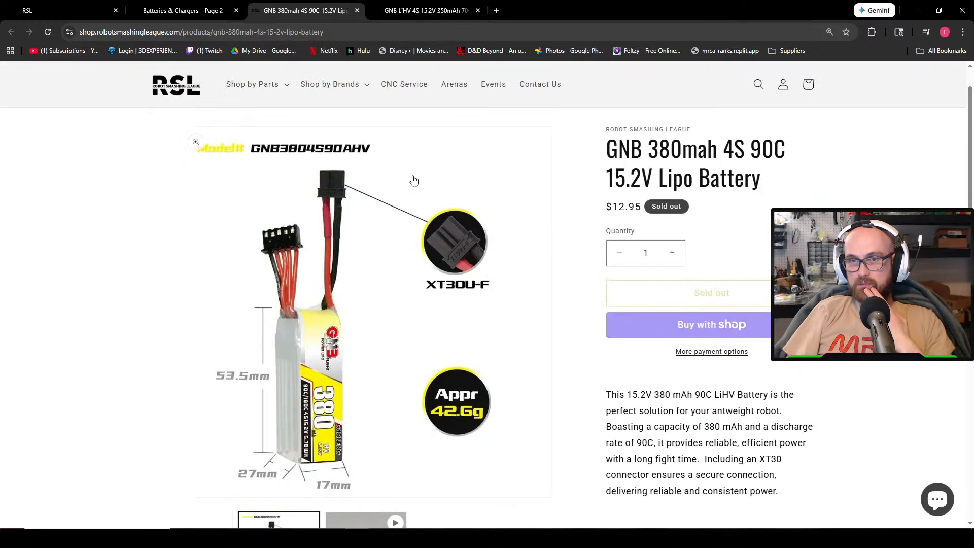
pyautogui.click(429, 5)
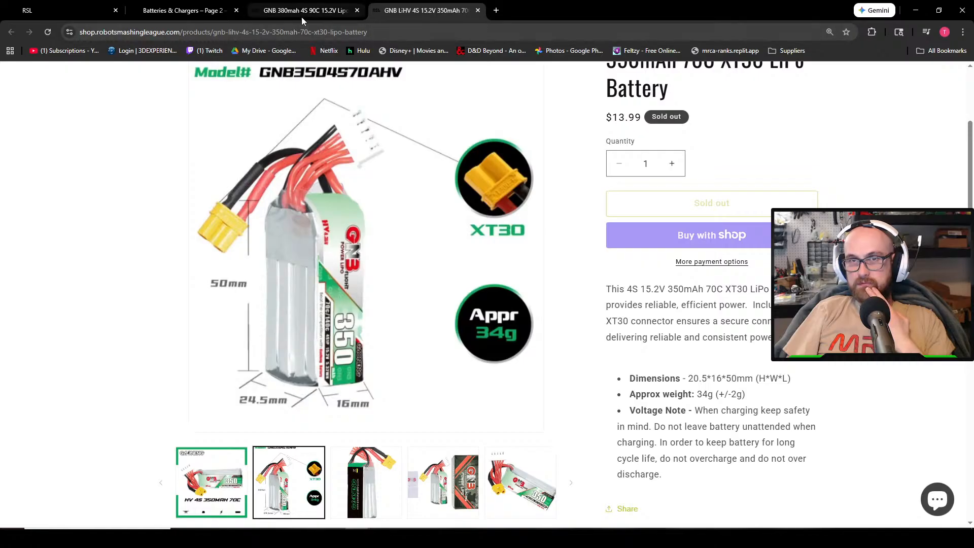
pyautogui.click(301, 15)
pyautogui.click(425, 12)
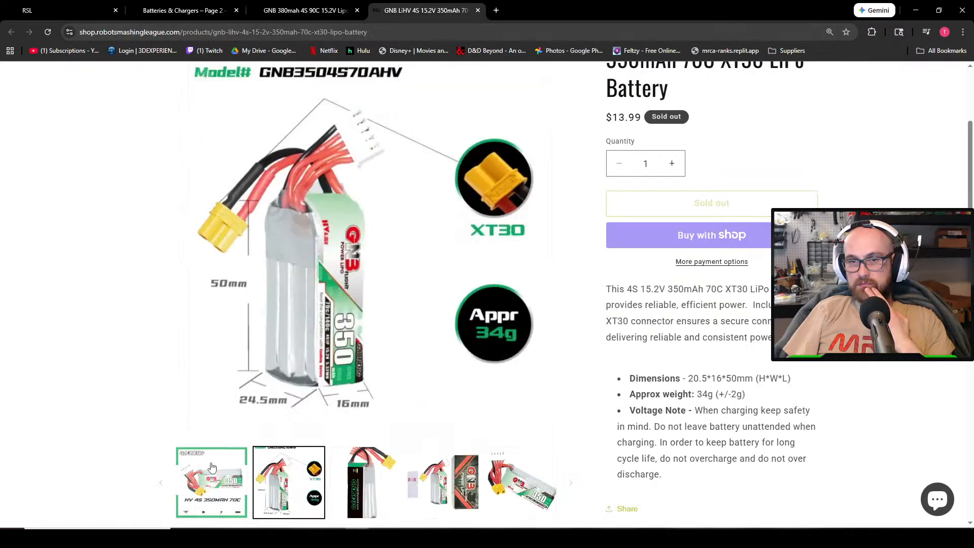
pyautogui.click(328, 8)
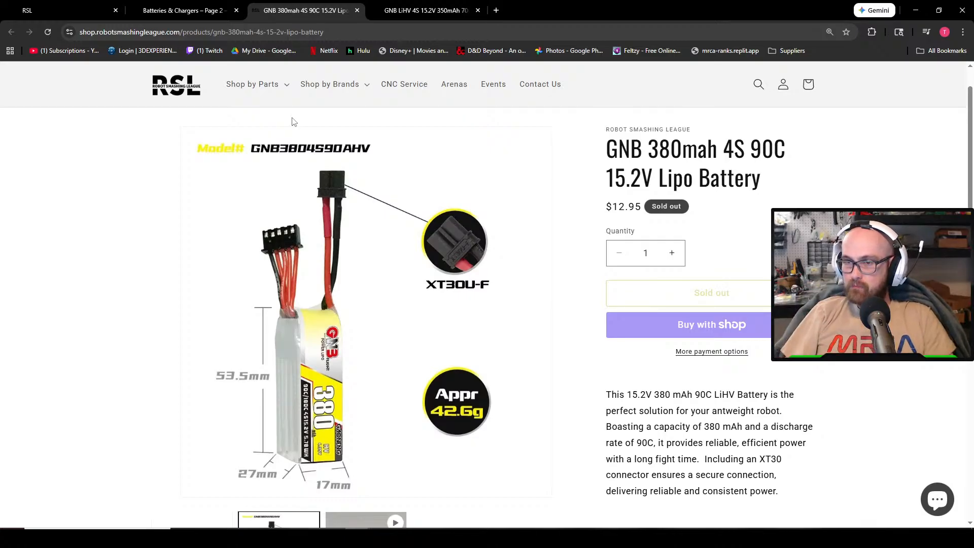
pyautogui.click(429, 10)
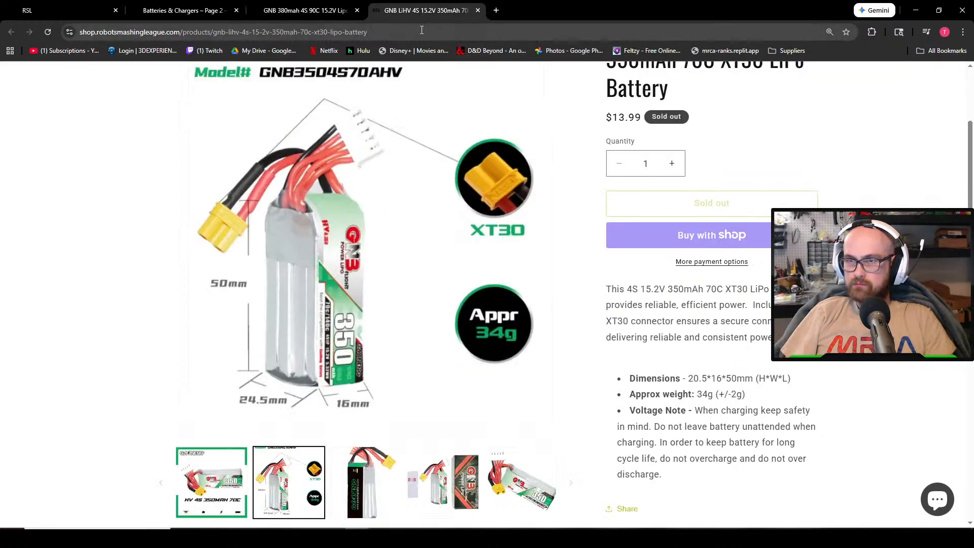
pyautogui.click(301, 10)
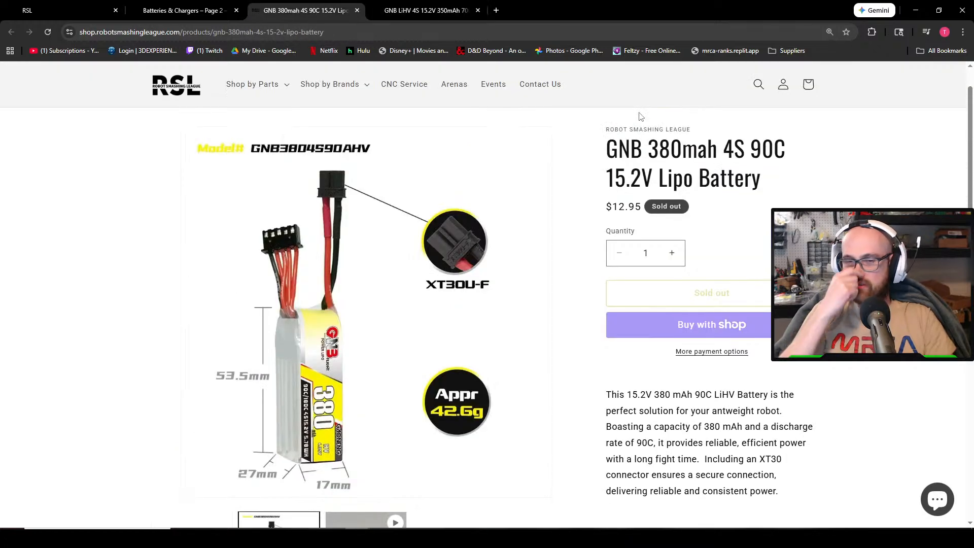
# Close the GNB LiHV 350mAh battery page and switch to the BloopV1 assembly in SOLIDWORKS.
pyautogui.click(477, 11)
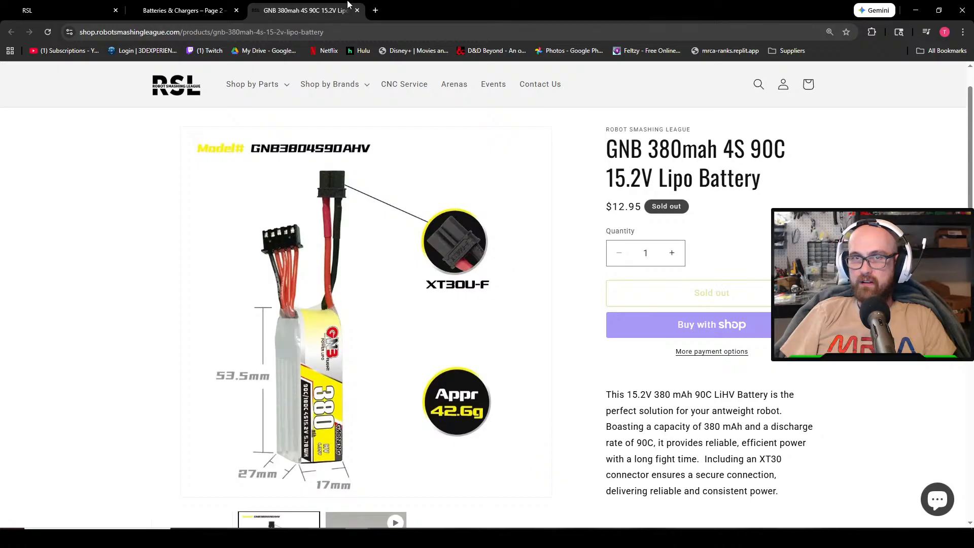
pyautogui.moveTo(522, 5); pyautogui.dragTo(459, 63)
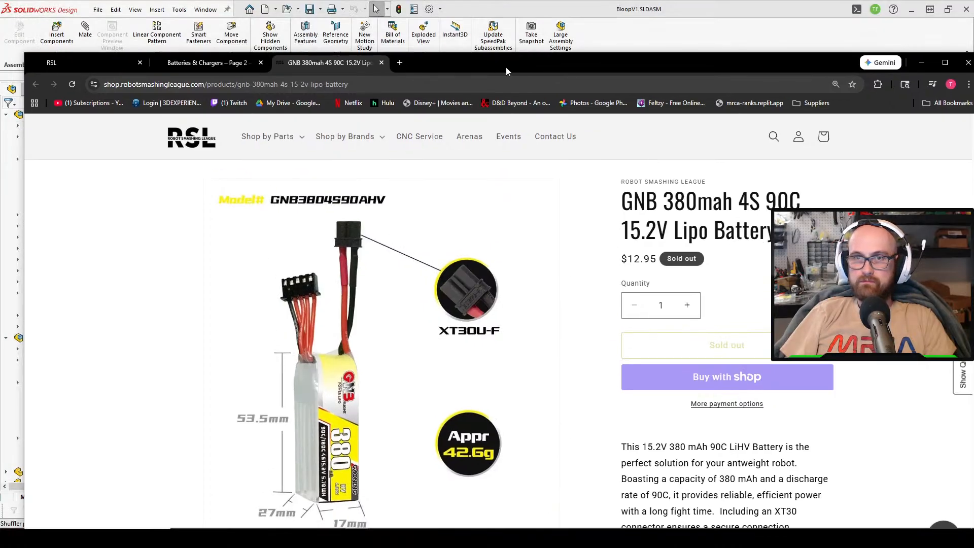
pyautogui.press('super+Down')
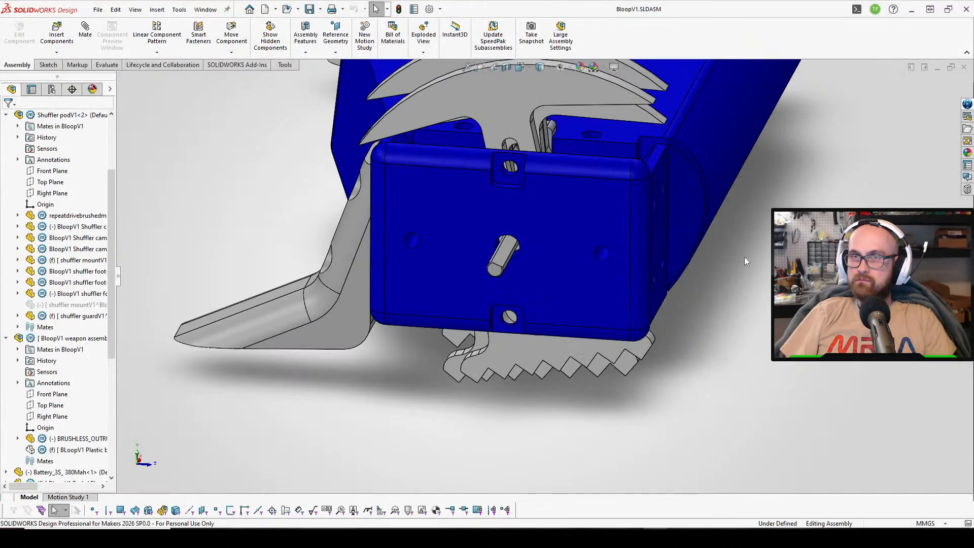
# Create a new part and sketch a center rectangle about 55 mm wide and 83 mm high at the origin on the Top Plane.
pyautogui.click(265, 9)
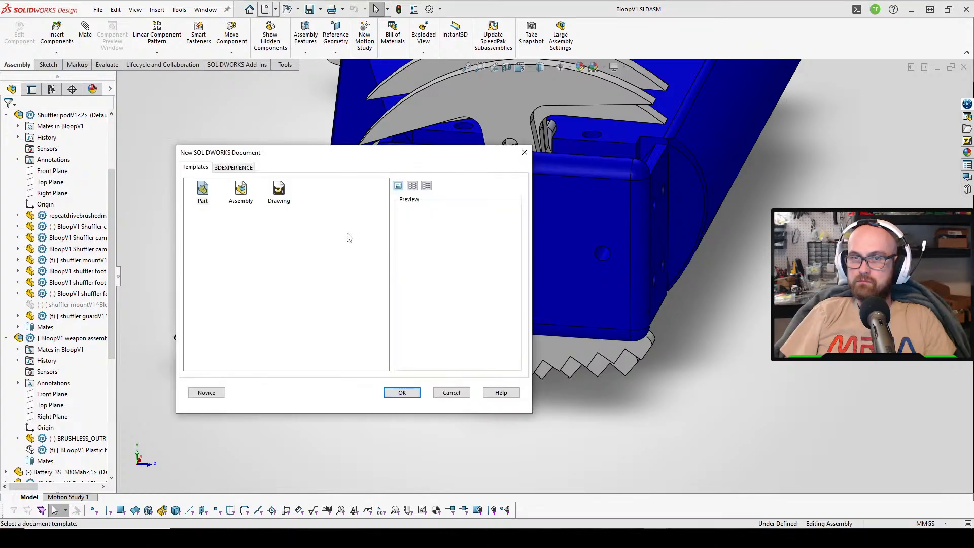
pyautogui.click(401, 388)
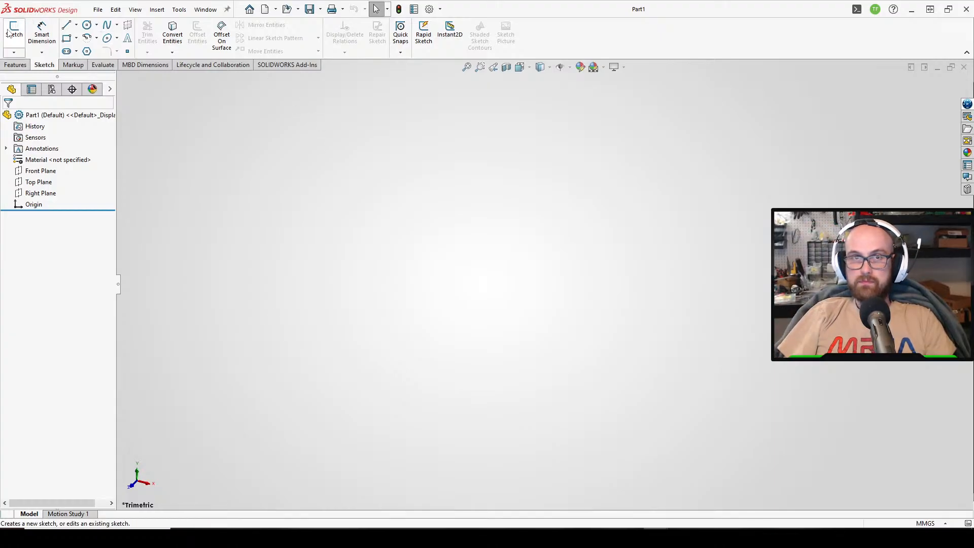
pyautogui.click(20, 45)
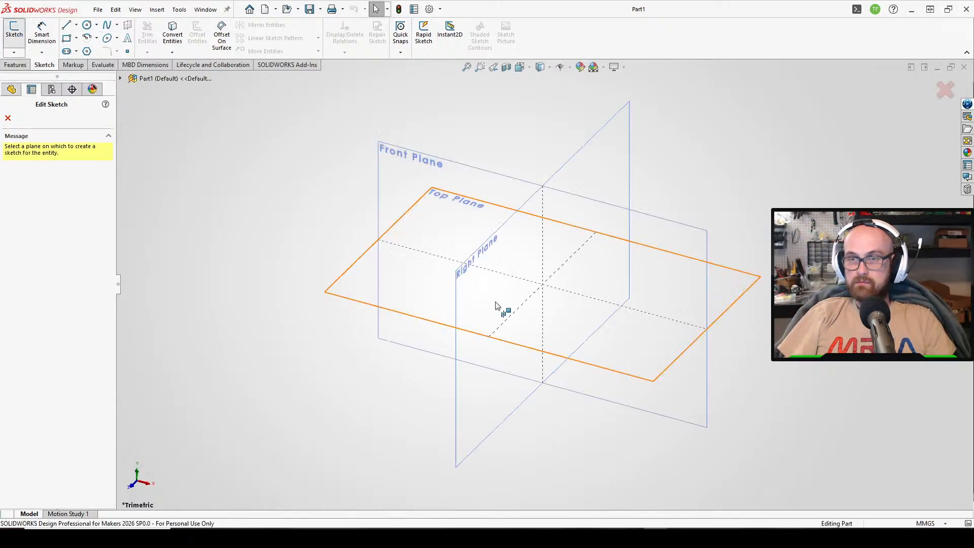
pyautogui.click(566, 336)
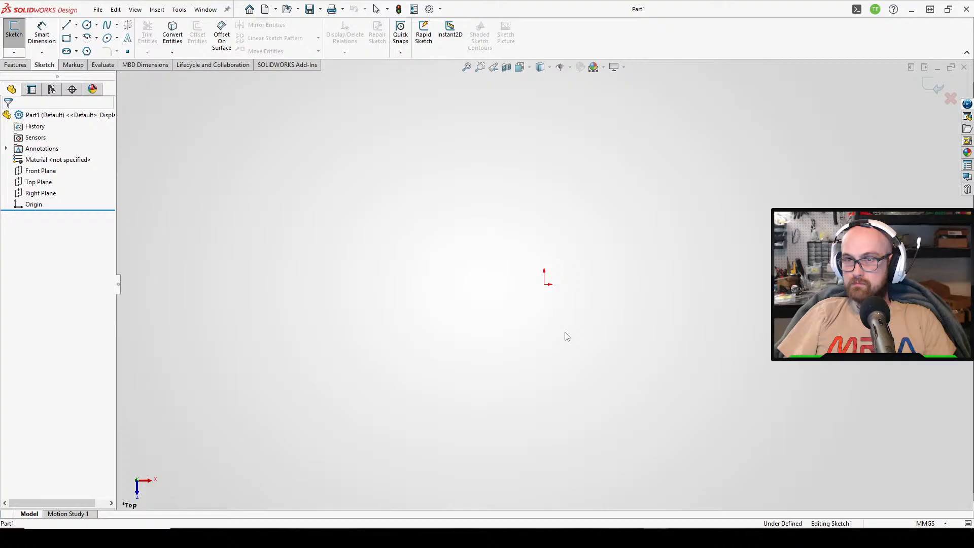
pyautogui.click(76, 52)
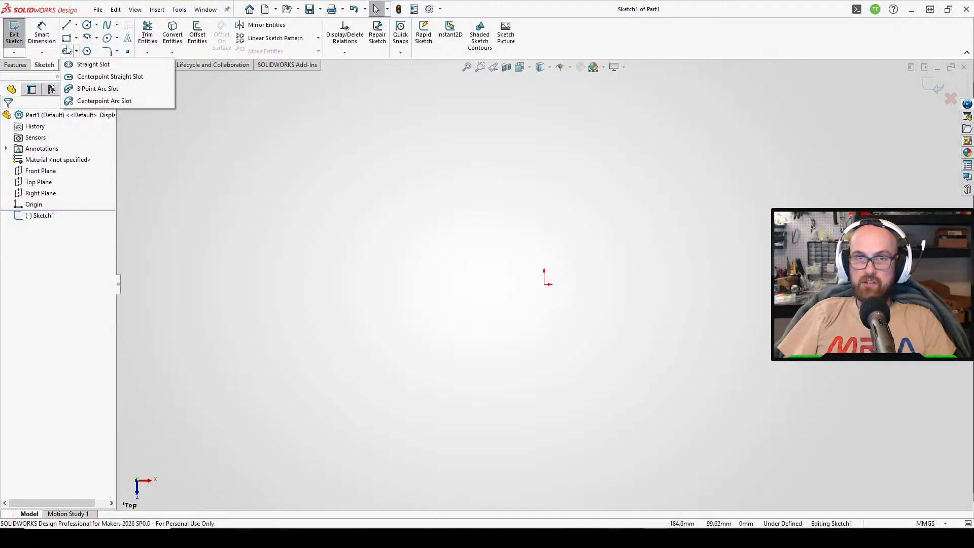
pyautogui.click(76, 38)
pyautogui.click(84, 62)
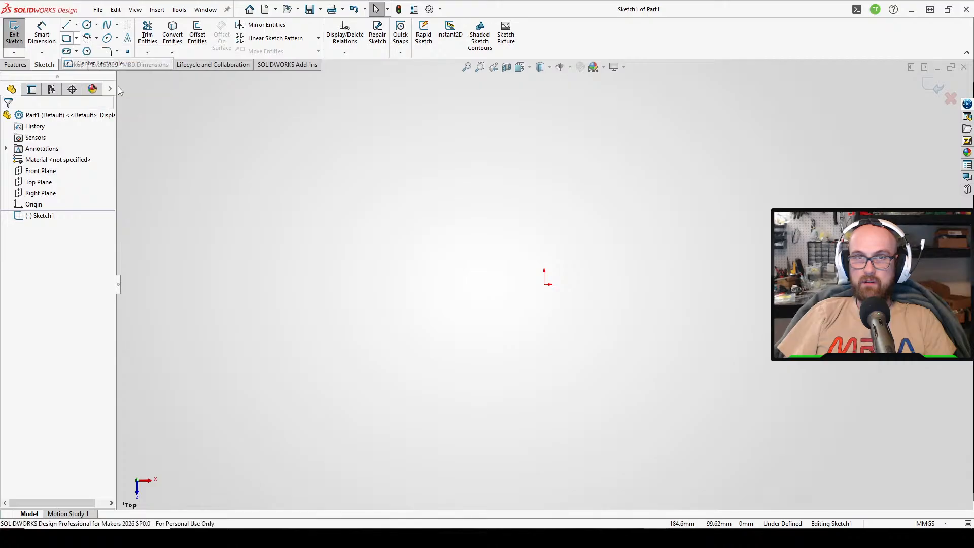
pyautogui.click(544, 284)
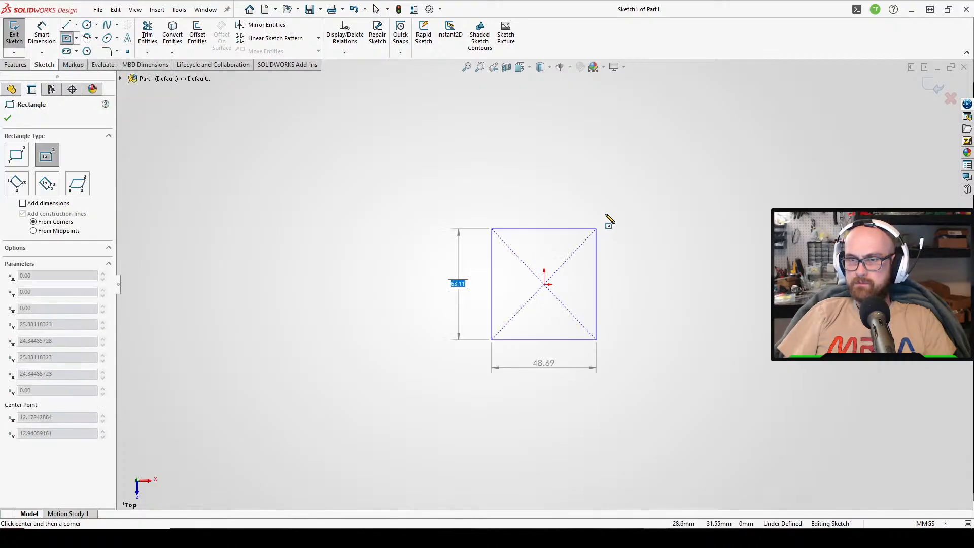
pyautogui.click(603, 196)
# Dimension the distance between the rectangle's two horizontal edges as 27 mm.
pyautogui.press('d')
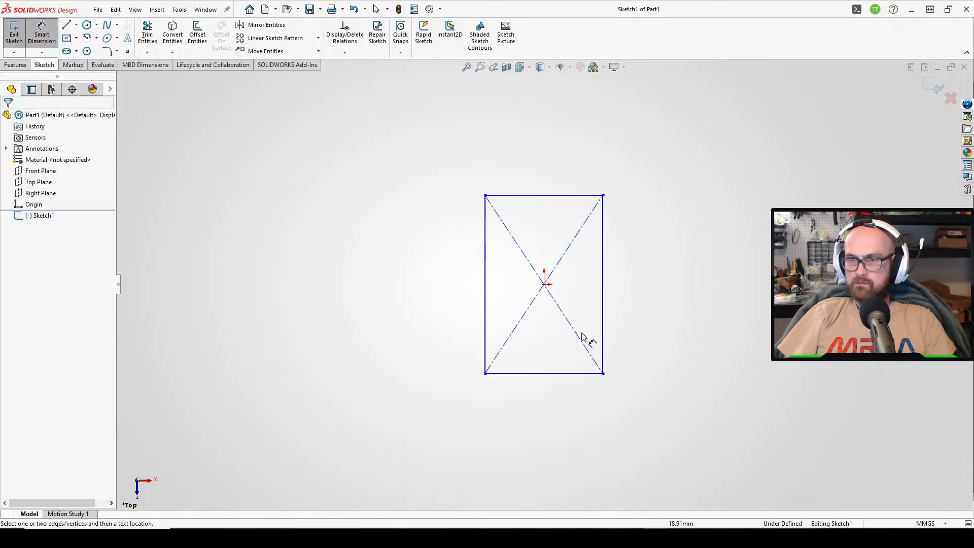
pyautogui.click(568, 374)
pyautogui.click(604, 196)
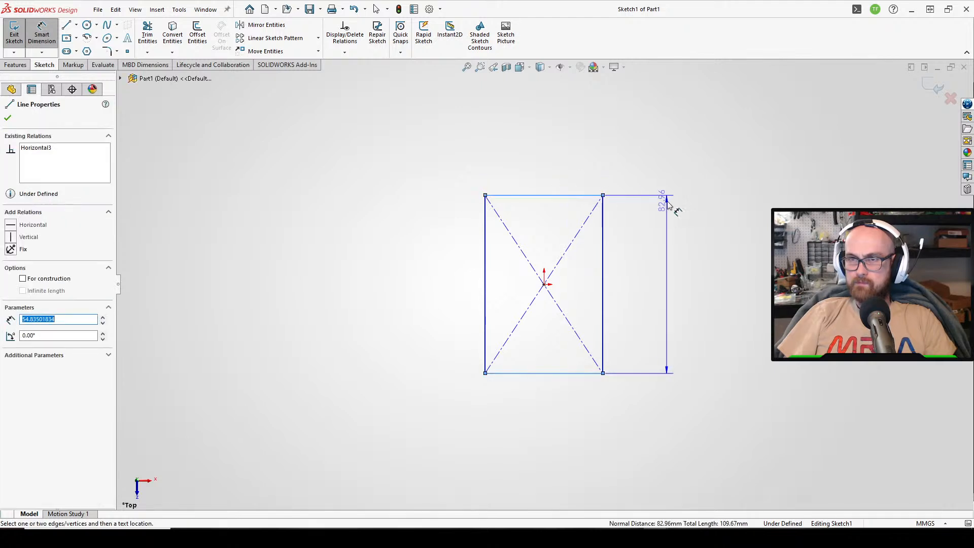
pyautogui.click(666, 201)
pyautogui.write('5')
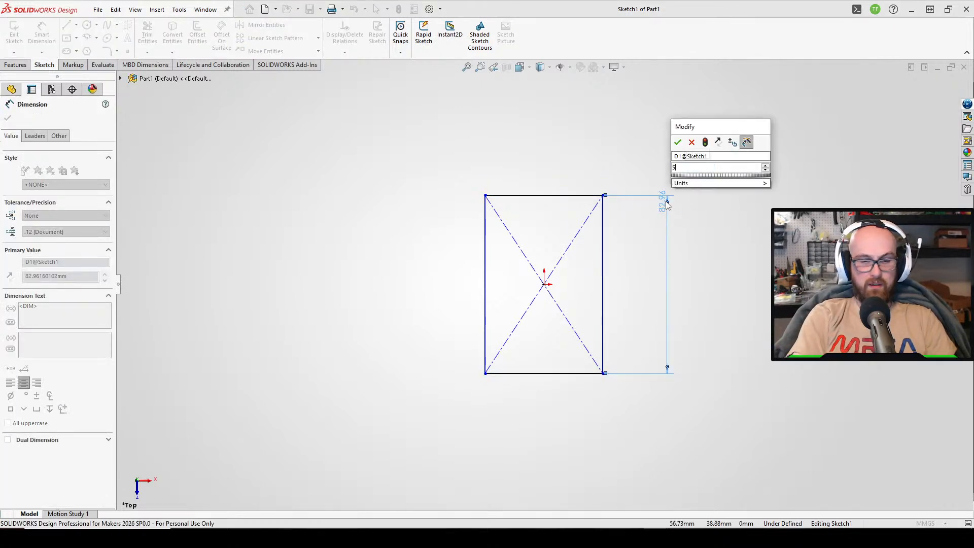
pyautogui.press('BackSpace')
pyautogui.write('27')
pyautogui.press('Return')
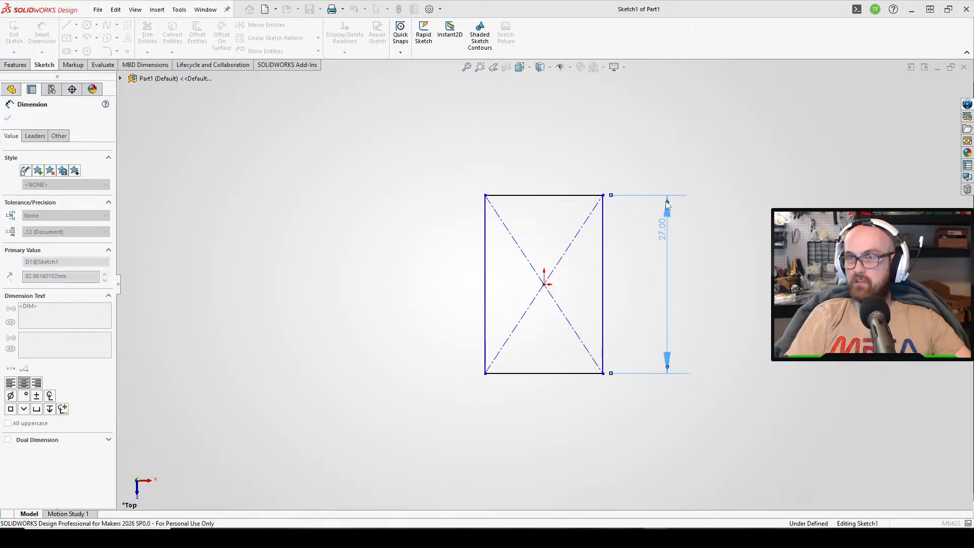
# Dimension the distance between the rectangle's two vertical edges as 53.5 mm.
pyautogui.click(604, 323)
pyautogui.click(483, 287)
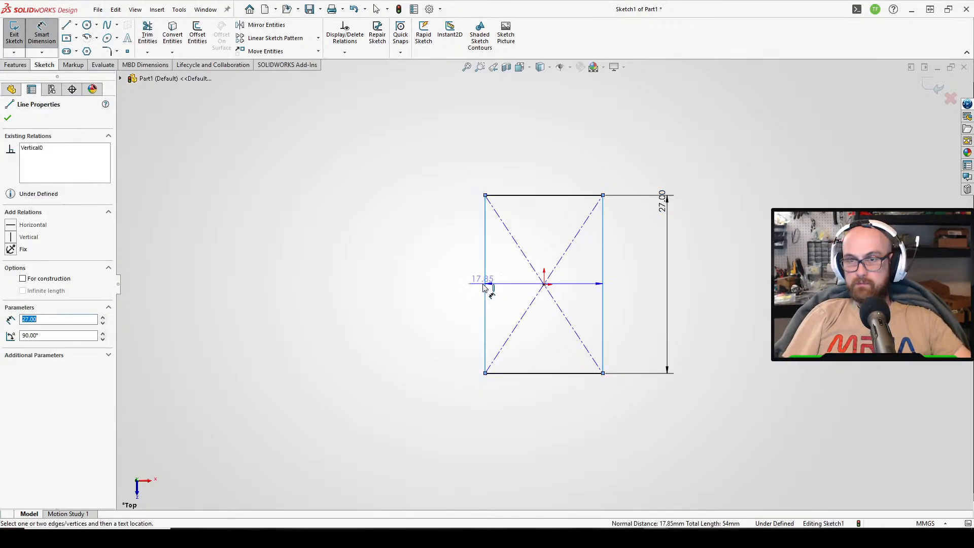
pyautogui.click(354, 262)
pyautogui.write('53')
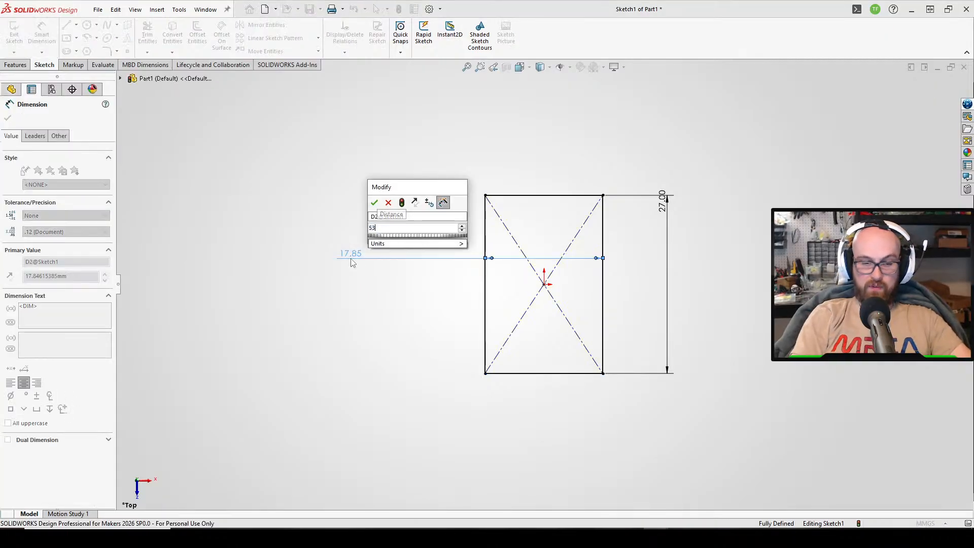
pyautogui.write('.5')
pyautogui.press('Return')
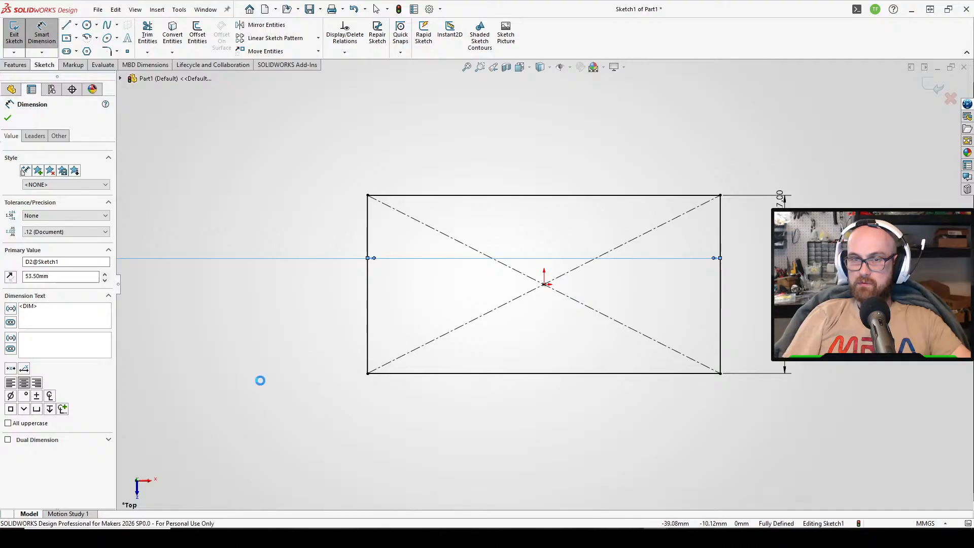
# Extrude the rectangle 17 mm with the Mid Plane end condition to form the battery block.
pyautogui.click(48, 179)
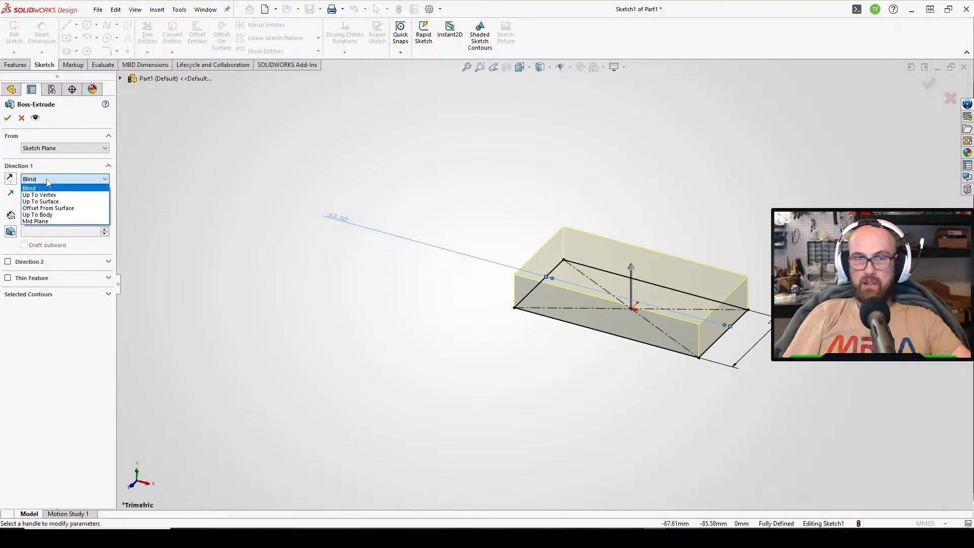
pyautogui.click(66, 221)
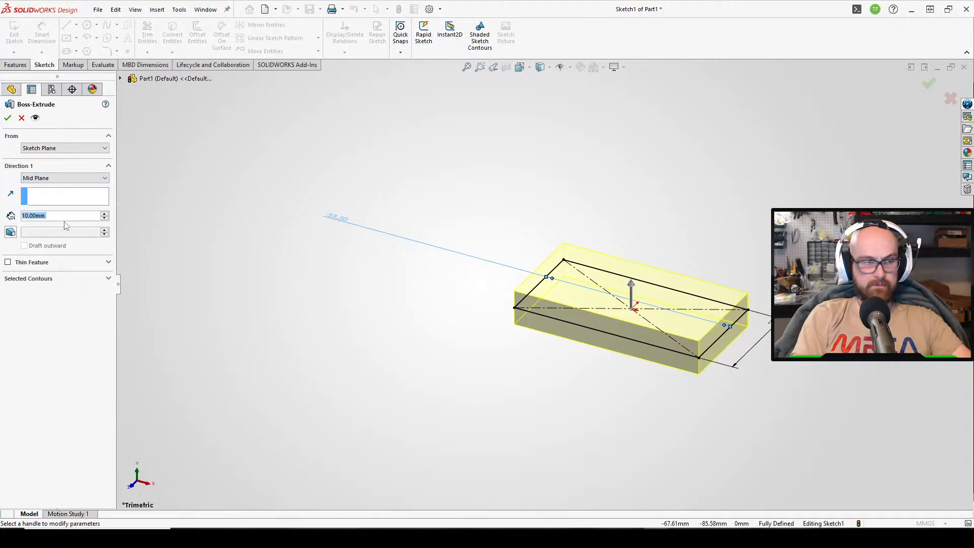
pyautogui.write('17')
pyautogui.press('Return')
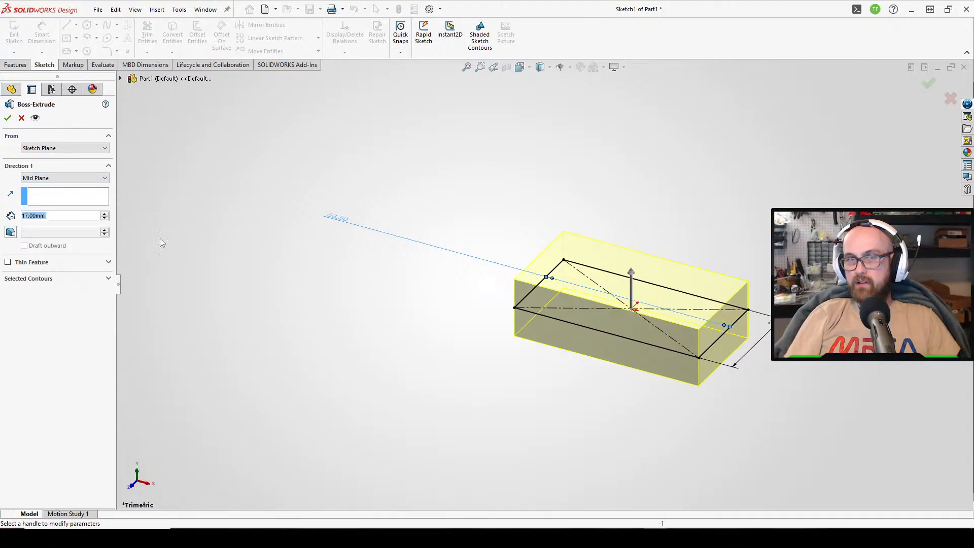
pyautogui.click(7, 119)
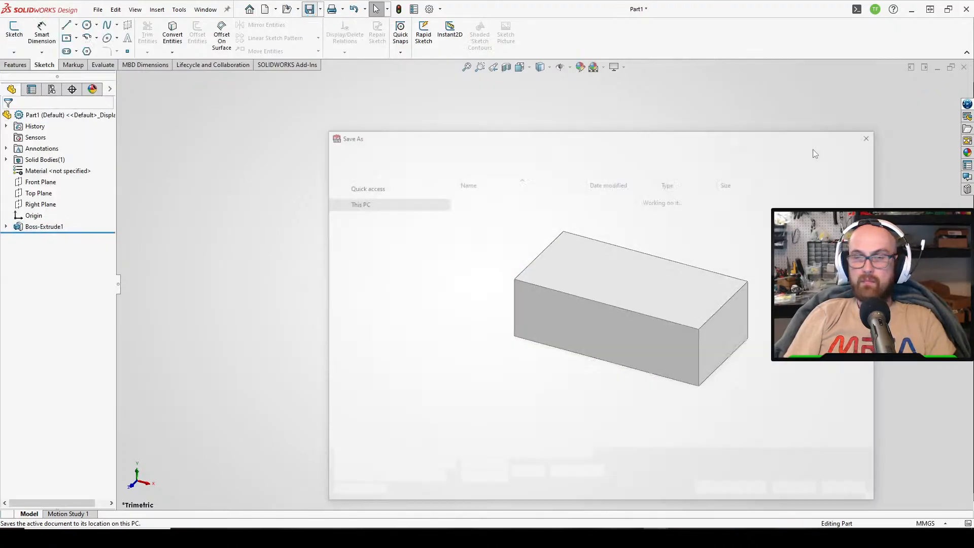
# Save the part as GNB 4S 380mAh in the Batteries folder under Combat bots > Purchased.
pyautogui.doubleClick(513, 201)
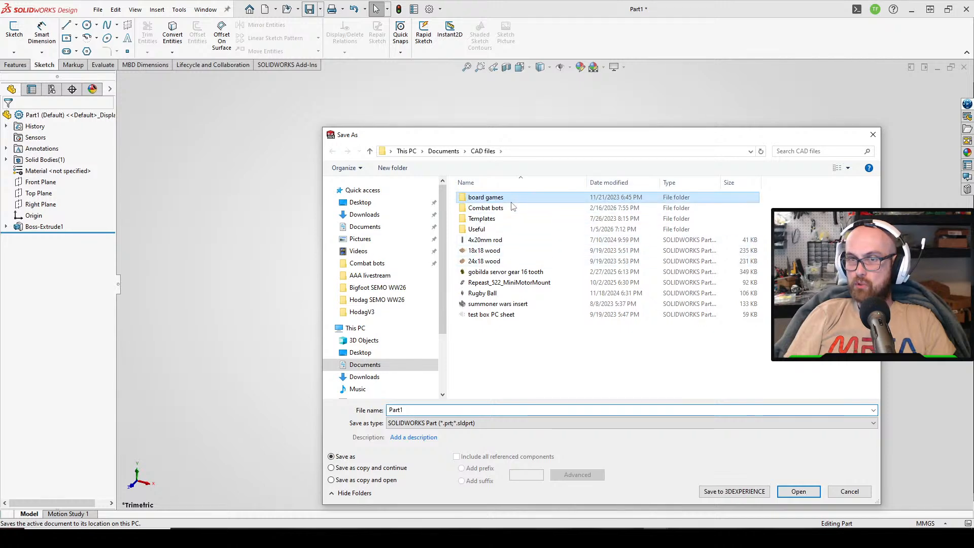
pyautogui.click(481, 151)
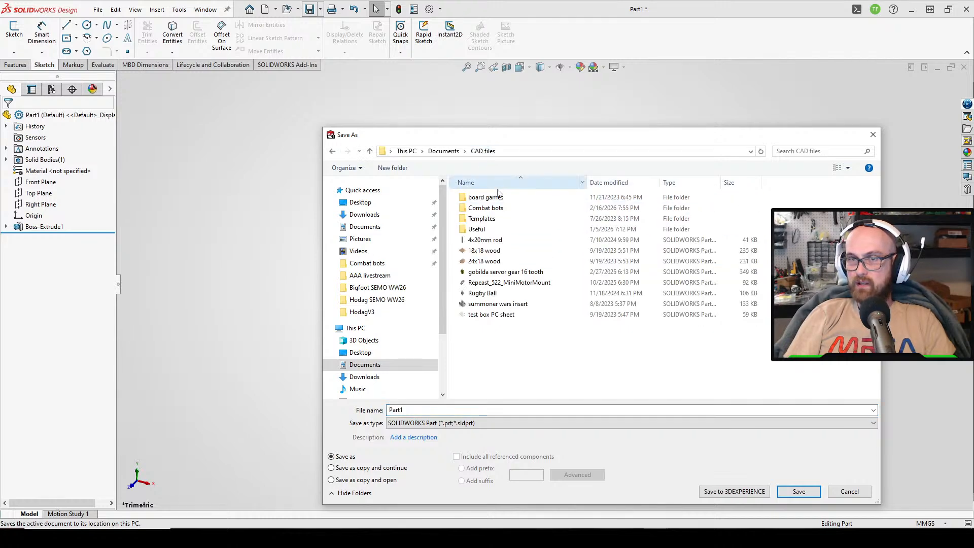
pyautogui.doubleClick(491, 208)
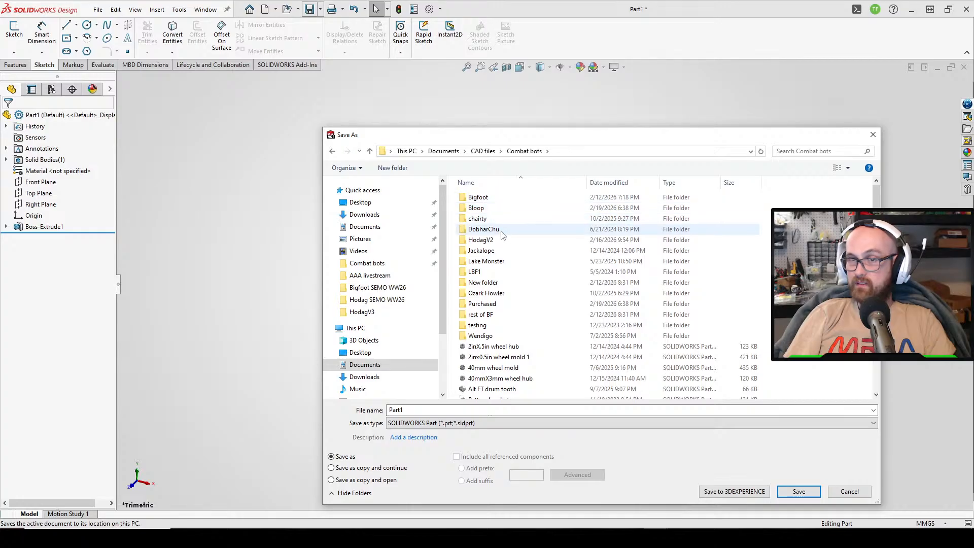
pyautogui.click(520, 304)
pyautogui.doubleClick(521, 307)
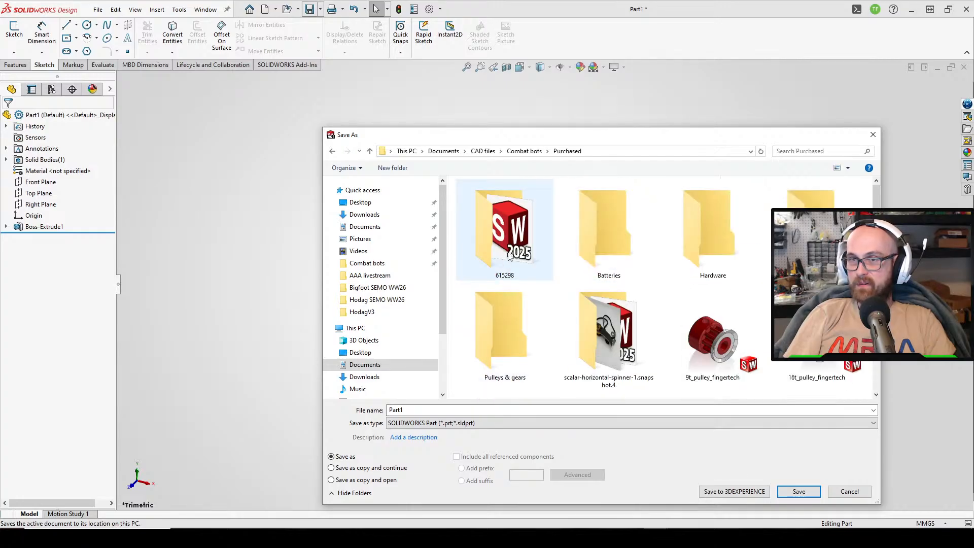
pyautogui.doubleClick(626, 237)
pyautogui.click(447, 409)
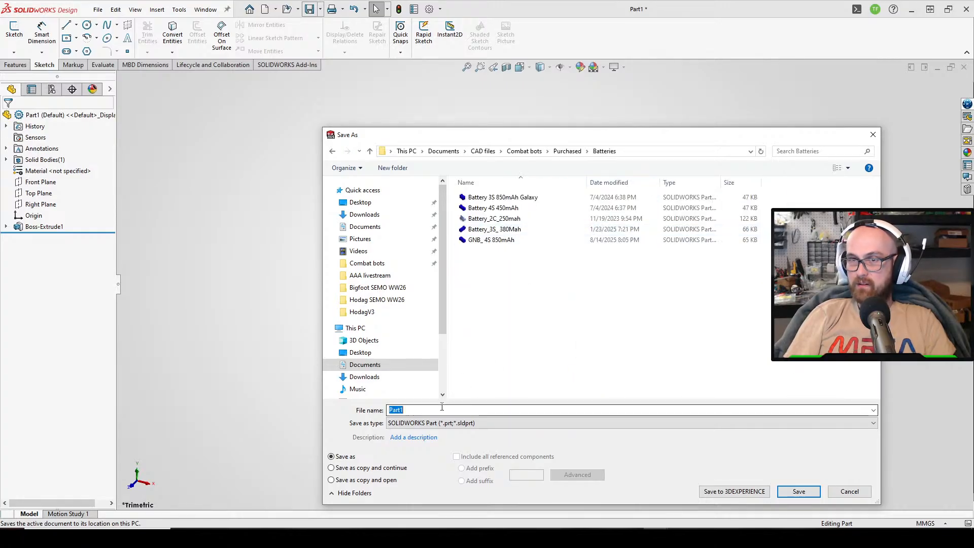
pyautogui.write('GN')
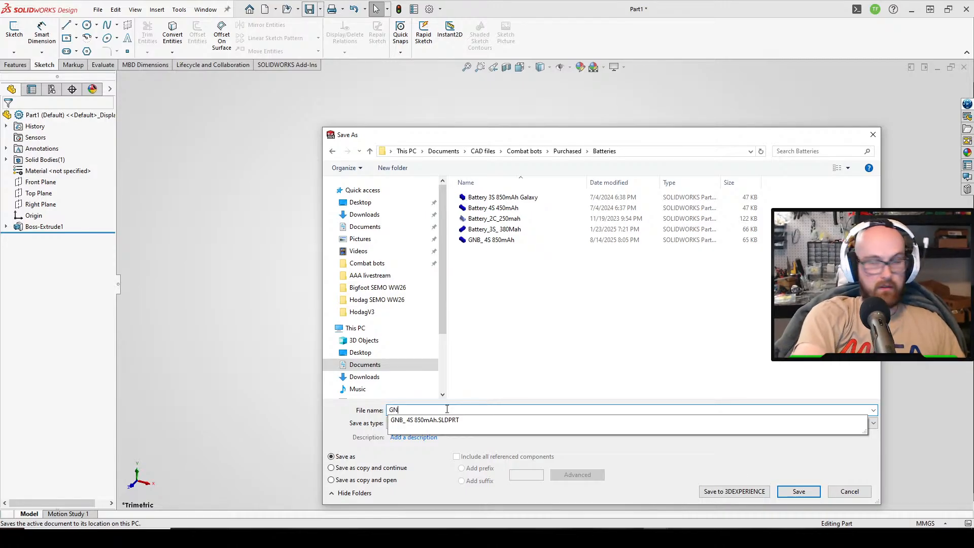
pyautogui.write('B 4S 380mAh')
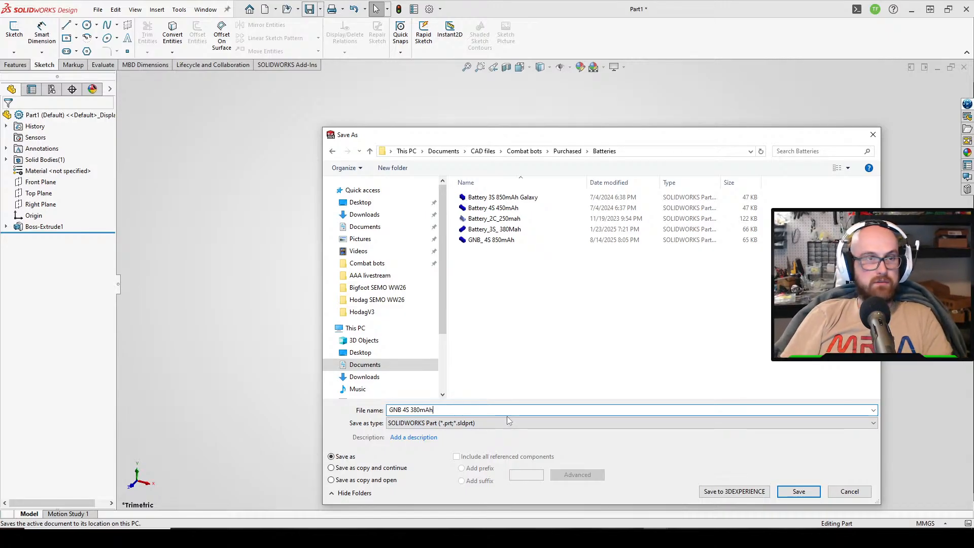
pyautogui.click(798, 492)
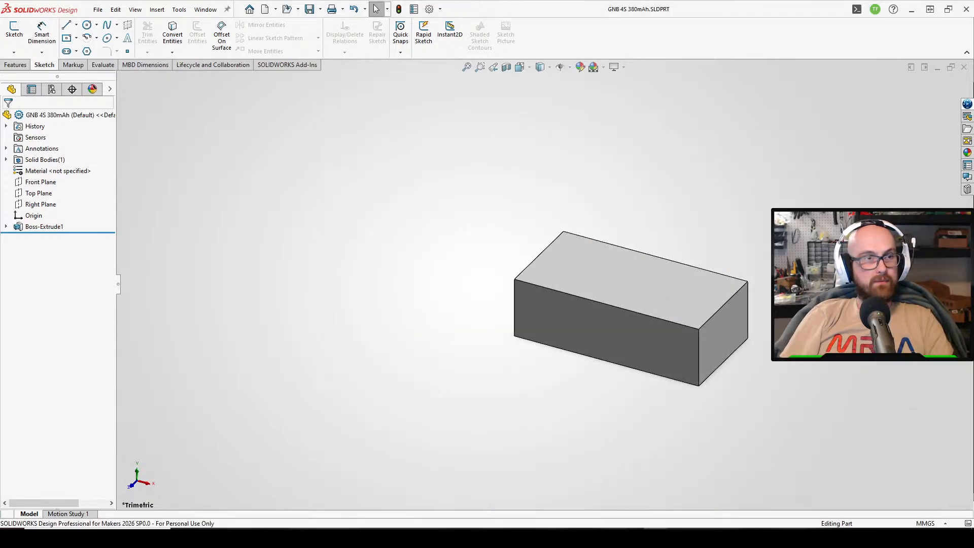
# Switch to the BloopV1 assembly and suppress the Battery_3S_380Mah component inside the body.
pyautogui.moveTo(653, 527)
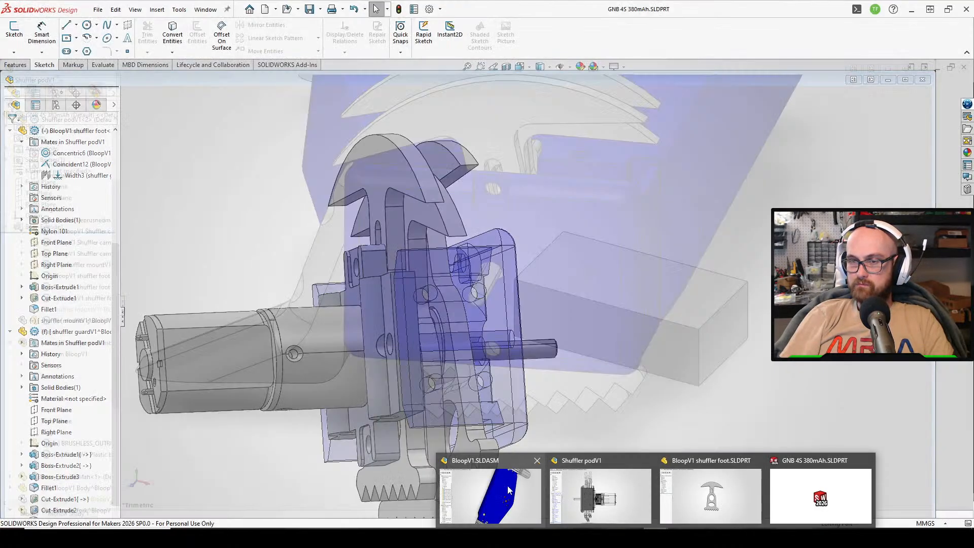
pyautogui.click(489, 494)
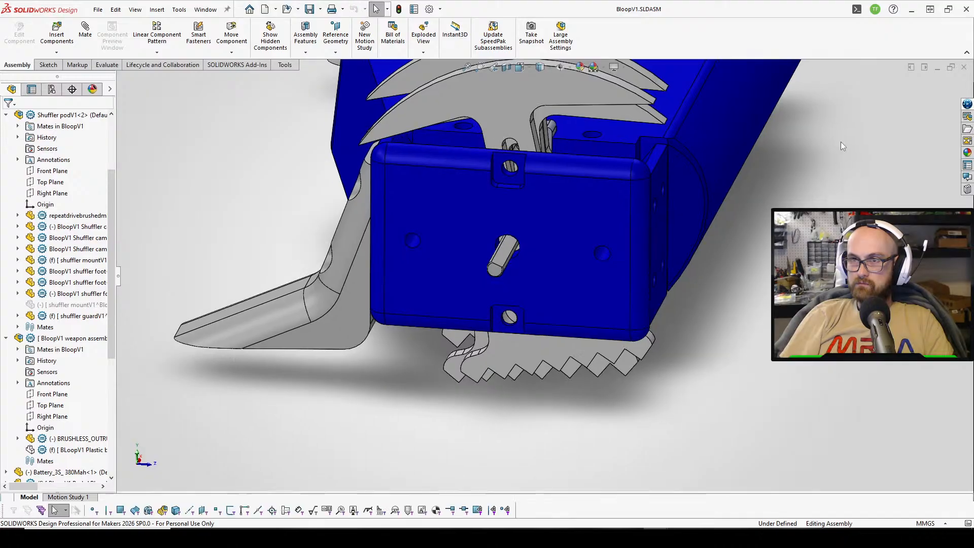
pyautogui.keyDown('ctrl'); pyautogui.moveTo(841, 142); pyautogui.dragTo(587, 258, button='middle'); pyautogui.keyUp('ctrl')
pyautogui.moveTo(379, 382); pyautogui.dragTo(384, 149, button='middle')
pyautogui.scroll(4, 354, 284)
pyautogui.scroll(-4, 352, 304)
pyautogui.scroll(4, 544, 277)
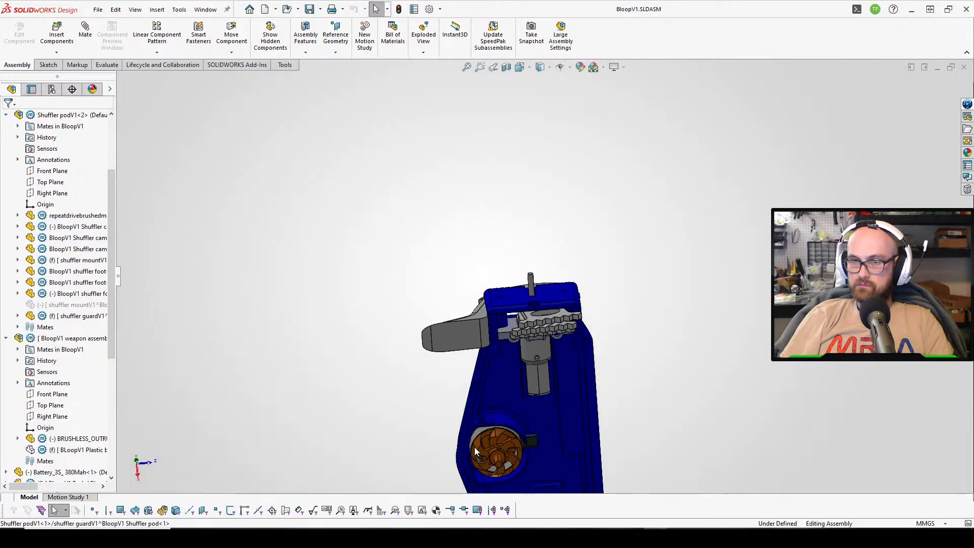
pyautogui.scroll(-2, 532, 442)
pyautogui.moveTo(533, 442); pyautogui.dragTo(574, 301, button='middle')
pyautogui.click(640, 287)
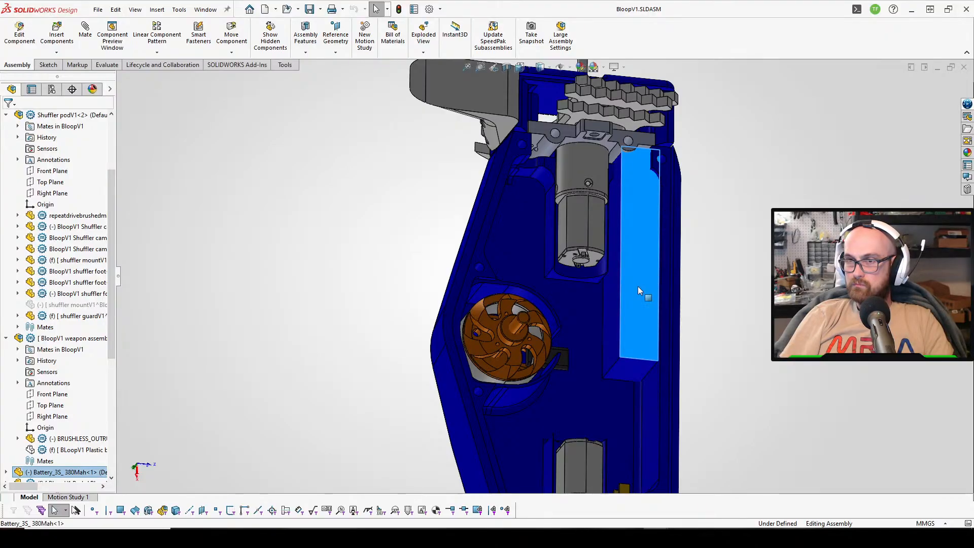
pyautogui.rightClick(638, 287)
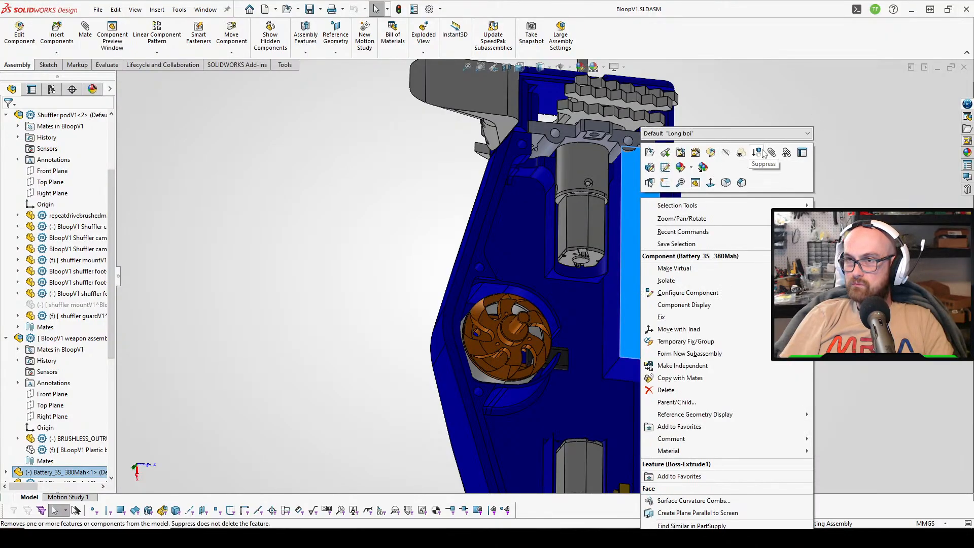
pyautogui.click(740, 152)
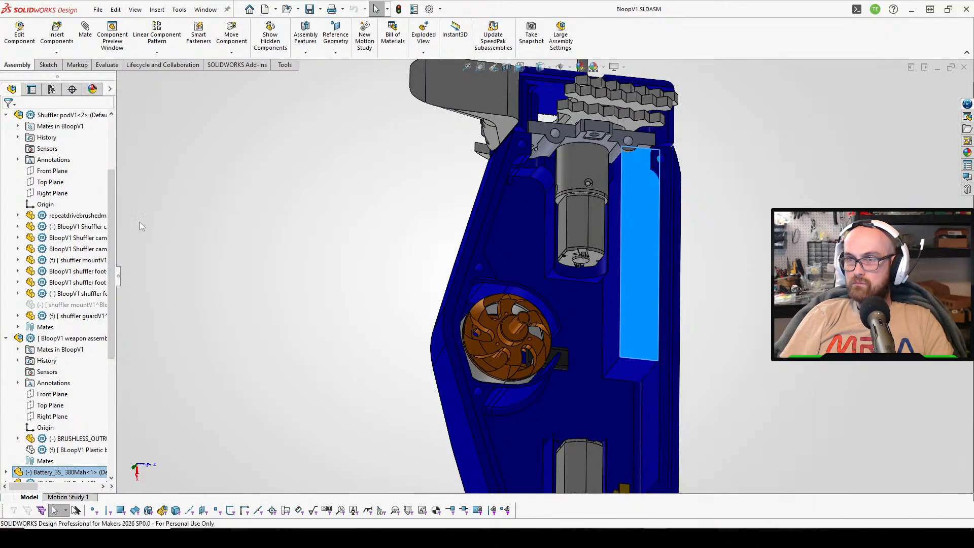
# Insert the GNB 4S 380mAh part into the assembly, placing it beside the robot body.
pyautogui.click(52, 28)
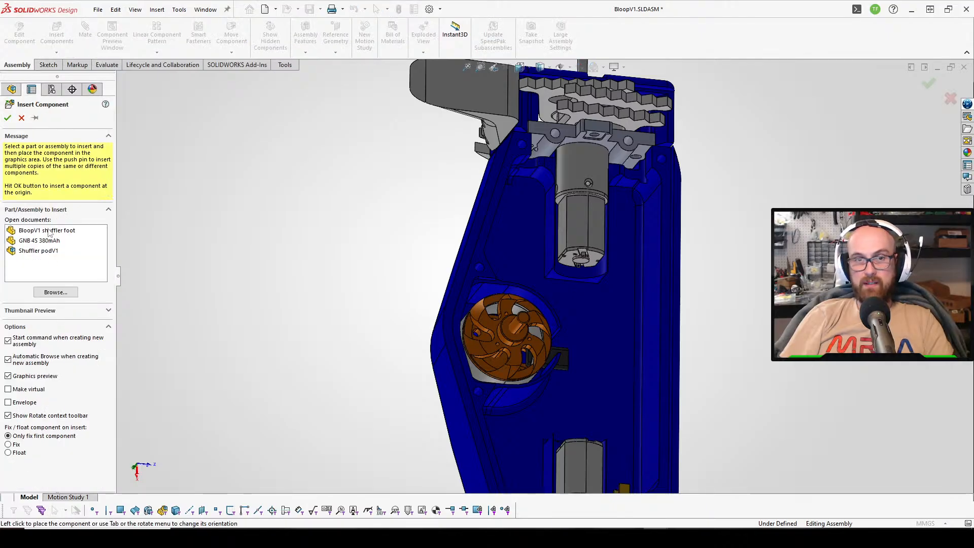
pyautogui.click(35, 241)
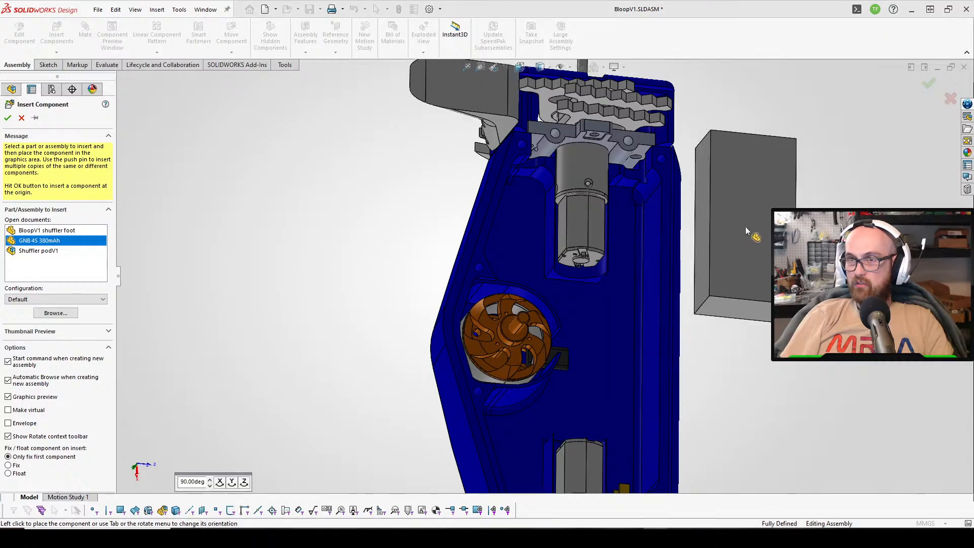
pyautogui.click(708, 313)
pyautogui.moveTo(708, 312); pyautogui.dragTo(678, 187, button='middle')
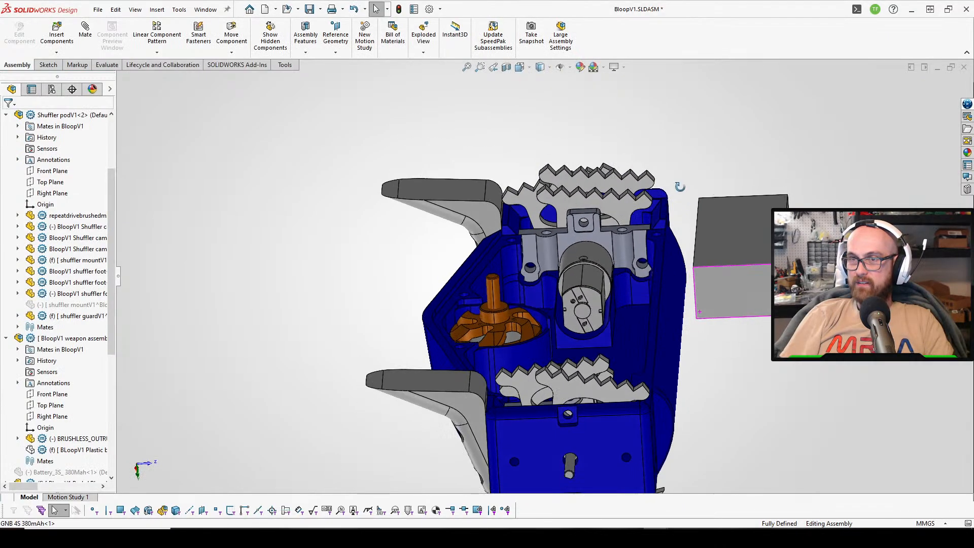
# Move the new battery freely around the body and rotate it in the open space beside the body.
pyautogui.moveTo(729, 231); pyautogui.dragTo(730, 326, button='middle')
pyautogui.moveTo(741, 279); pyautogui.dragTo(618, 394)
pyautogui.moveTo(635, 357)
pyautogui.mouseDown(button='middle')
pyautogui.moveTo(654, 299)
pyautogui.moveTo(629, 361)
pyautogui.mouseUp(button='middle')
pyautogui.moveTo(648, 360); pyautogui.dragTo(789, 215)
pyautogui.moveTo(788, 215); pyautogui.dragTo(935, 452, button='right')
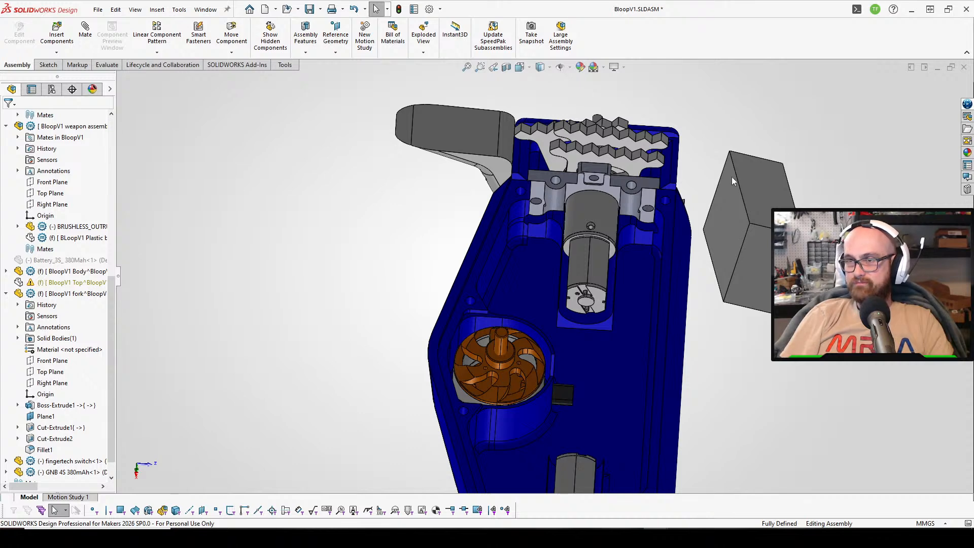
# Add a Coincident mate between a large face of the GNB battery and the inner floor of the BloopV1 body.
pyautogui.press('m')
pyautogui.moveTo(731, 181); pyautogui.dragTo(734, 277, button='middle')
pyautogui.click(756, 262)
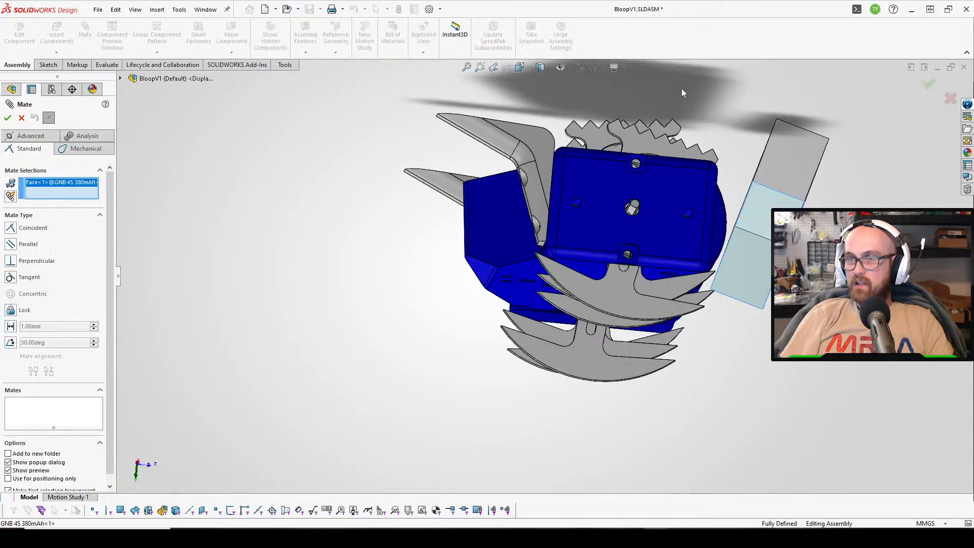
pyautogui.moveTo(680, 88); pyautogui.dragTo(678, 206, button='middle')
pyautogui.click(662, 217)
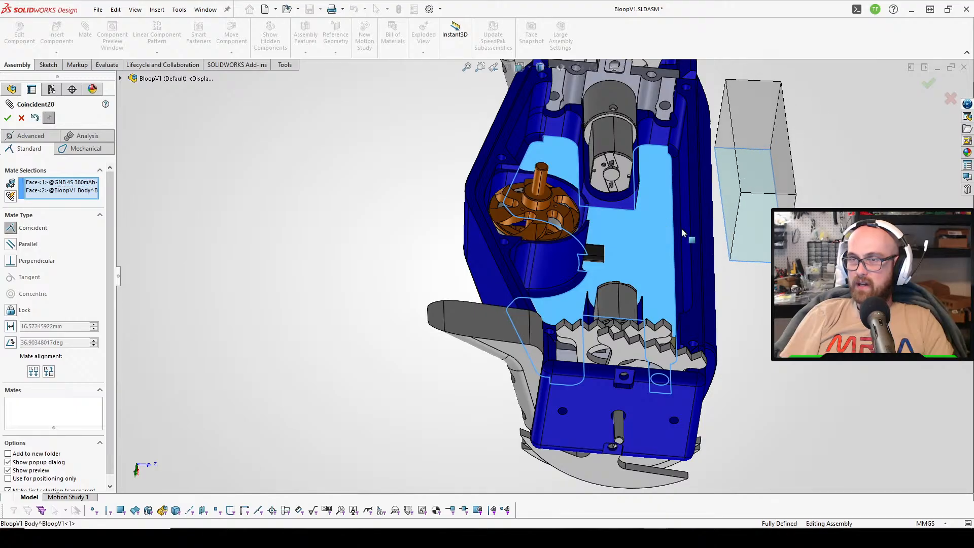
pyautogui.click(797, 216)
# Move the battery across the body floor into the space between the two drive motors, near the straight wall.
pyautogui.moveTo(750, 188); pyautogui.dragTo(636, 225)
pyautogui.click(755, 203)
pyautogui.moveTo(755, 203); pyautogui.dragTo(756, 302, button='middle')
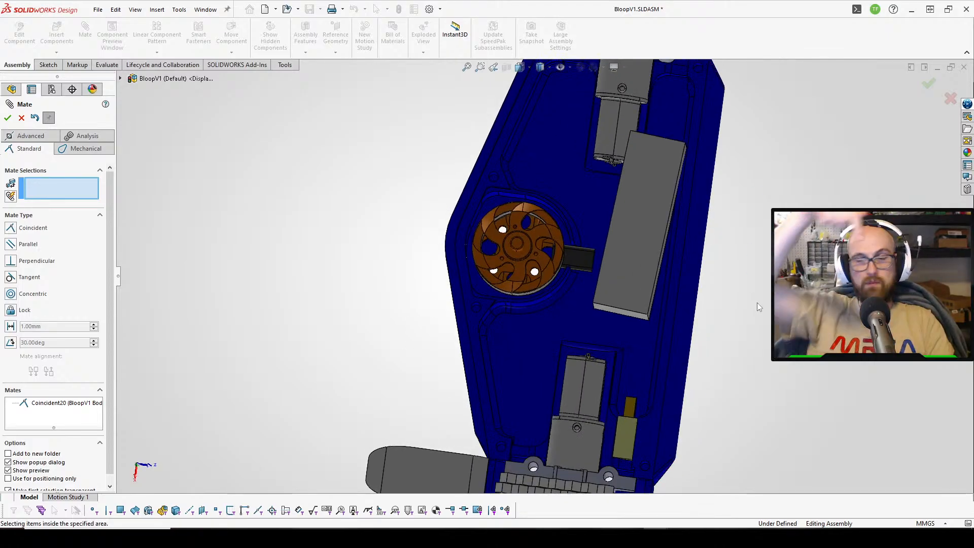
pyautogui.moveTo(650, 264); pyautogui.dragTo(641, 236)
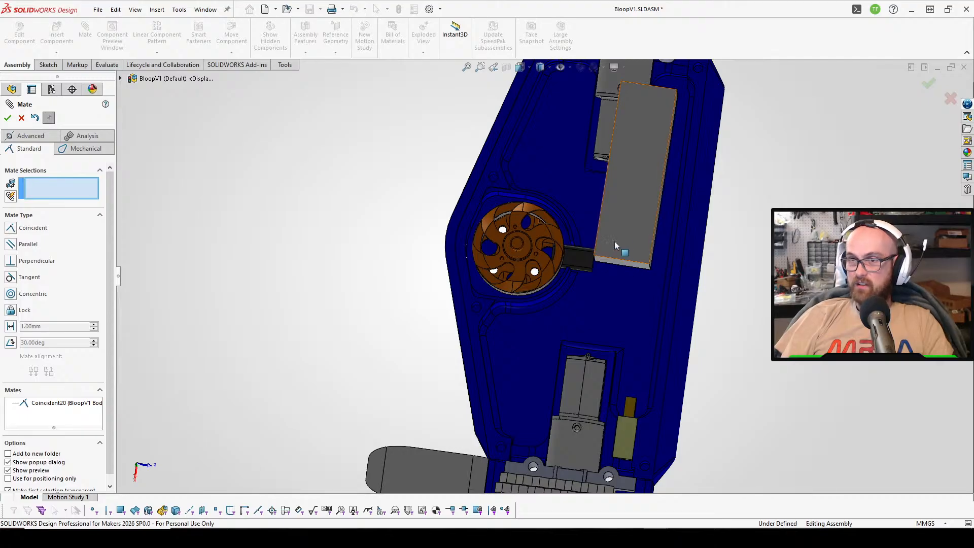
pyautogui.moveTo(613, 242); pyautogui.dragTo(613, 279)
# Examine from several angles how the battery fits around the motors and against the body's wall height, and close the Mate command.
pyautogui.scroll(1, 613, 276)
pyautogui.scroll(-2, 606, 269)
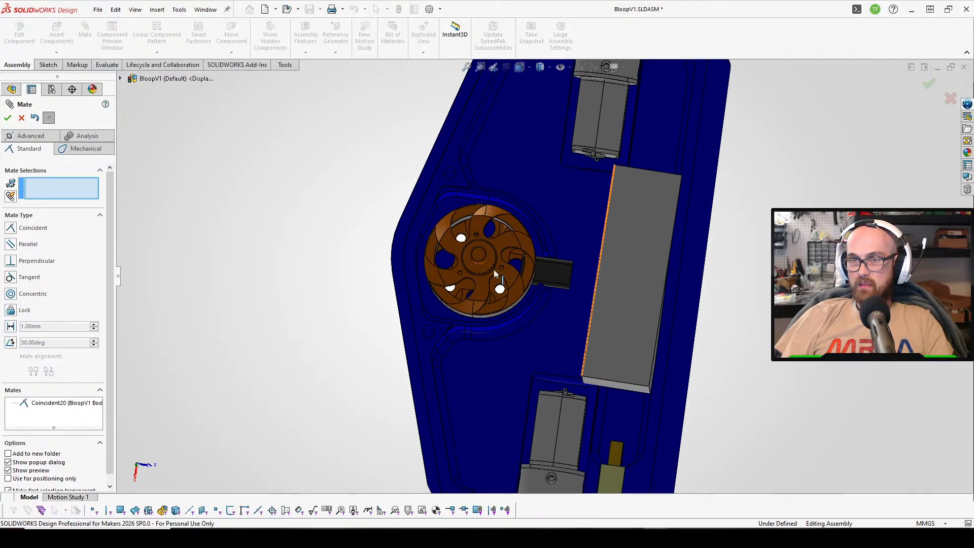
pyautogui.moveTo(495, 276); pyautogui.dragTo(506, 239, button='middle')
pyautogui.scroll(-1, 506, 239)
pyautogui.scroll(-2, 498, 258)
pyautogui.moveTo(482, 342); pyautogui.dragTo(486, 355, button='middle')
pyautogui.scroll(2, 549, 311)
pyautogui.moveTo(645, 287); pyautogui.dragTo(588, 284, button='middle')
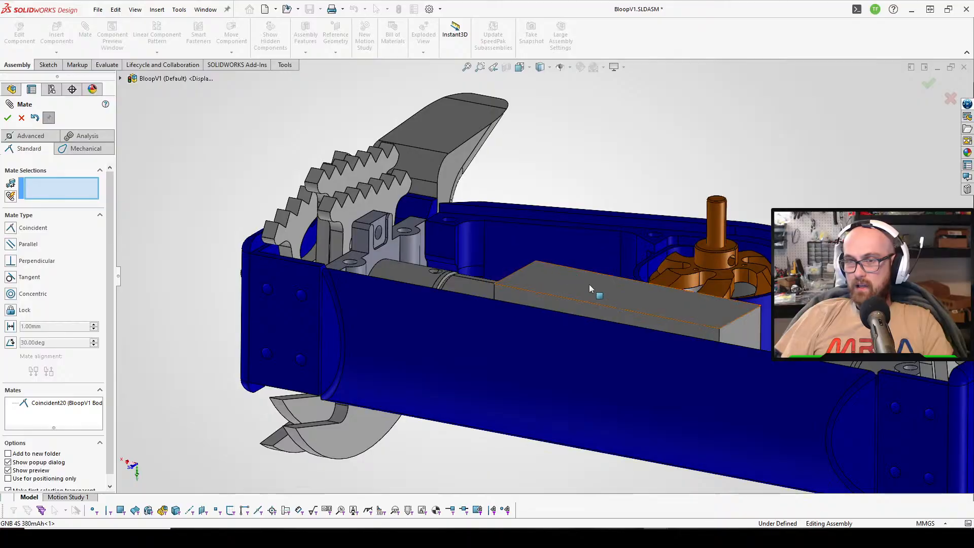
pyautogui.moveTo(651, 221); pyautogui.dragTo(601, 231, button='middle')
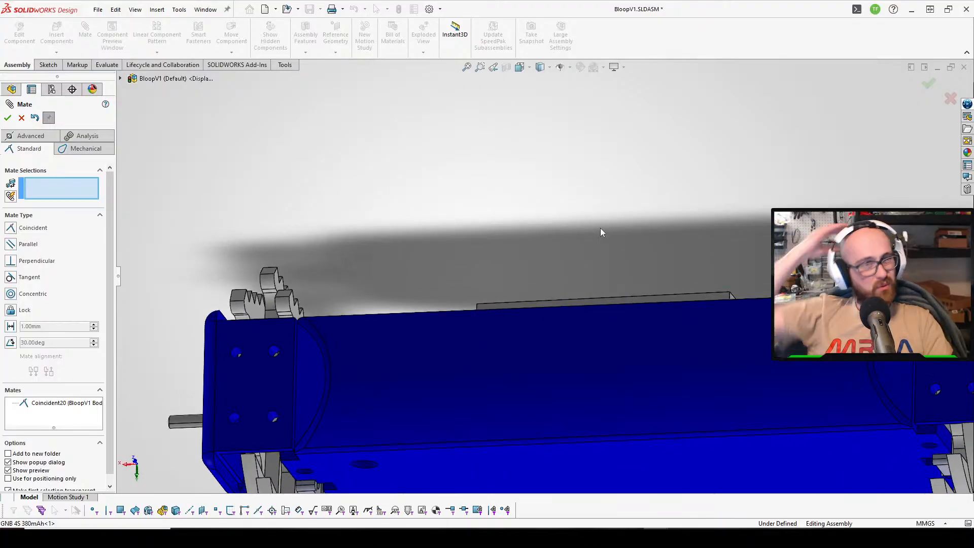
pyautogui.click(23, 119)
pyautogui.moveTo(587, 239); pyautogui.dragTo(624, 366, button='middle')
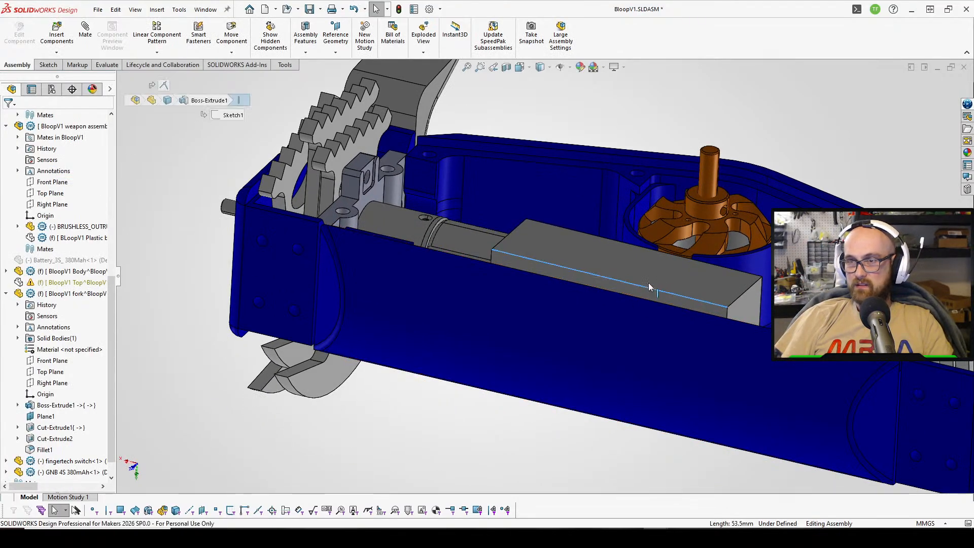
# Delete the coincident mate between the GNB 4S 380mAh battery and the body.
pyautogui.moveTo(648, 283); pyautogui.dragTo(686, 248)
pyautogui.moveTo(687, 250); pyautogui.dragTo(693, 344, button='middle')
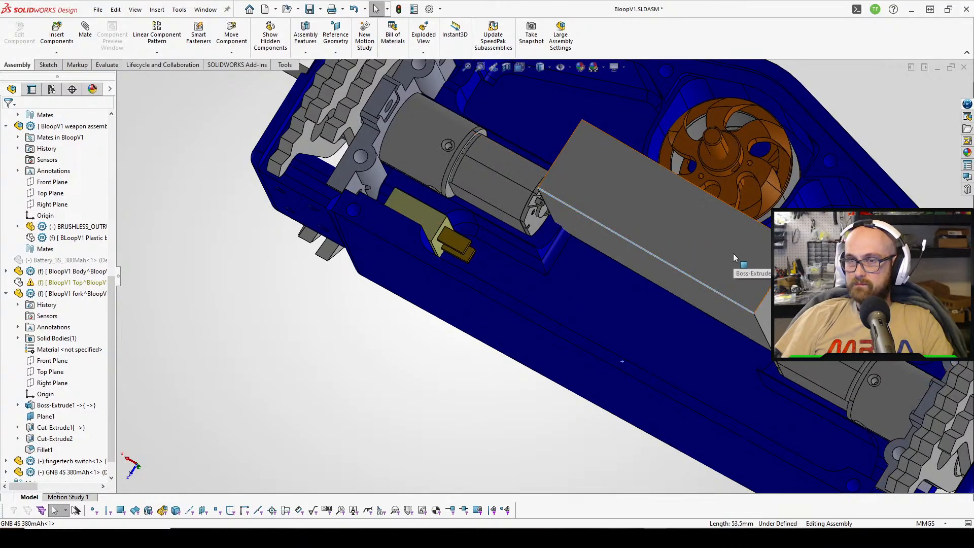
pyautogui.moveTo(736, 254); pyautogui.dragTo(775, 57, button='middle')
pyautogui.moveTo(697, 261); pyautogui.dragTo(582, 318, button='middle')
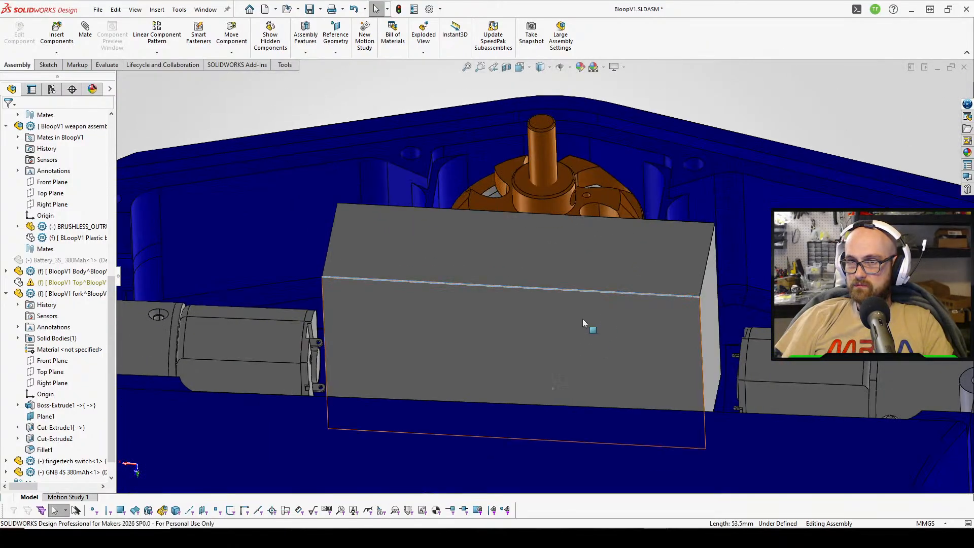
pyautogui.click(446, 306)
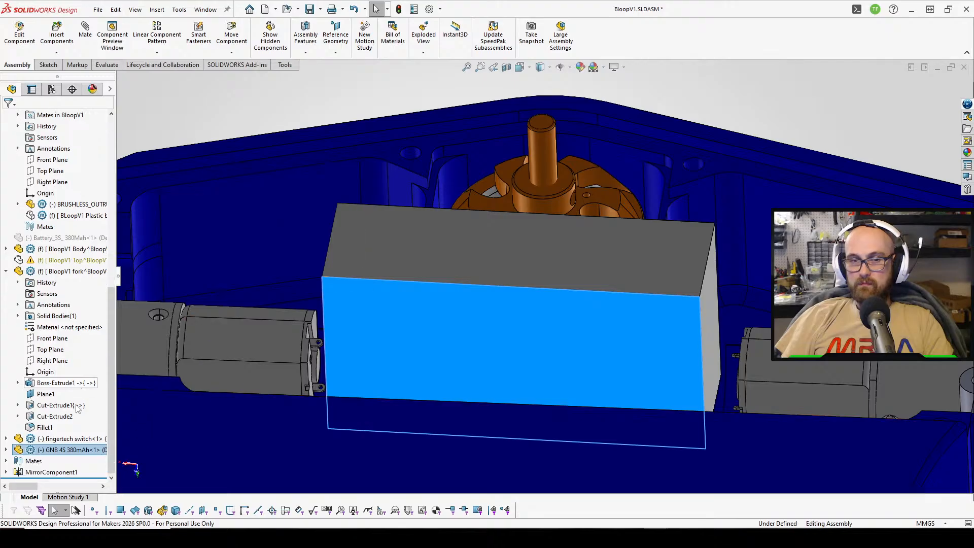
pyautogui.scroll(-4, 23, 442)
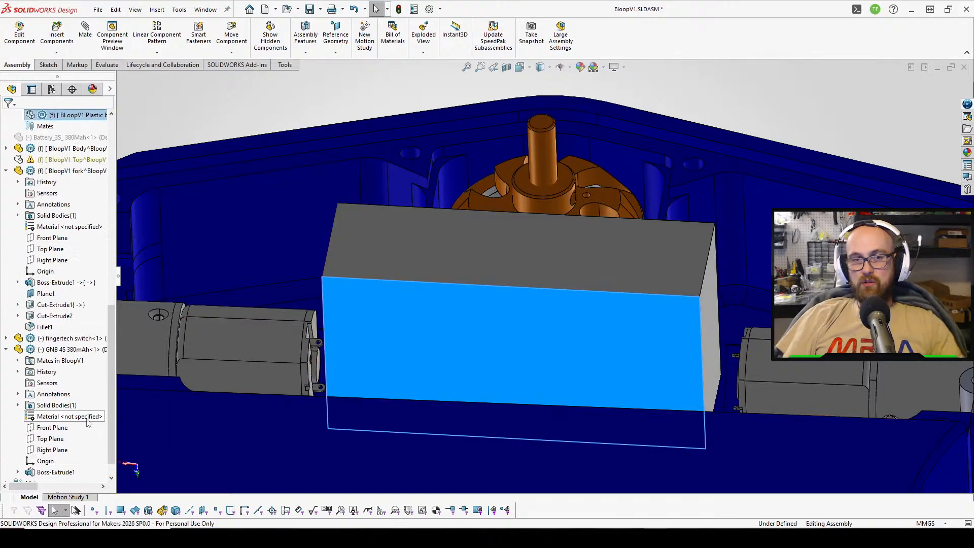
pyautogui.scroll(-1, 72, 398)
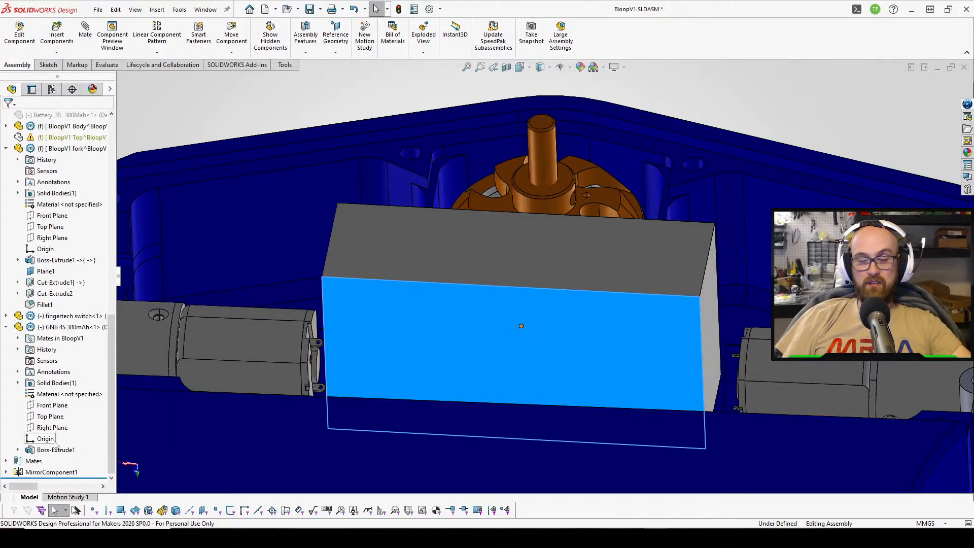
pyautogui.click(17, 338)
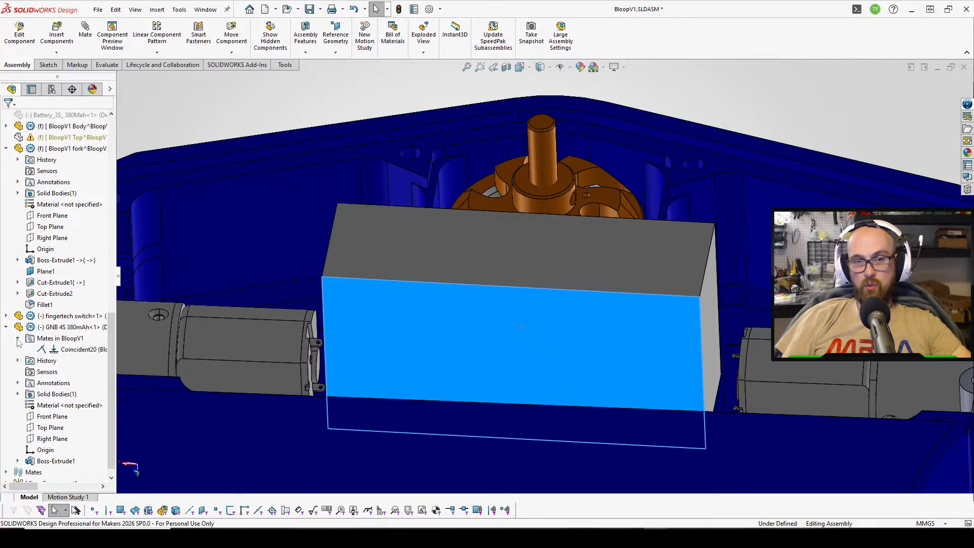
pyautogui.click(71, 349)
pyautogui.press('Delete')
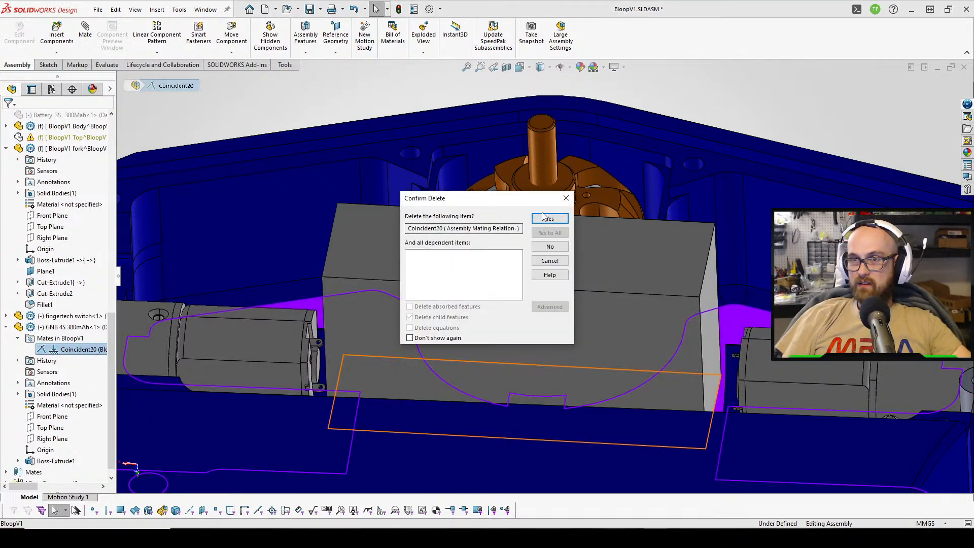
pyautogui.click(546, 219)
# Move the freed battery away from the body floor and tilt it slightly.
pyautogui.moveTo(602, 272); pyautogui.dragTo(670, 230)
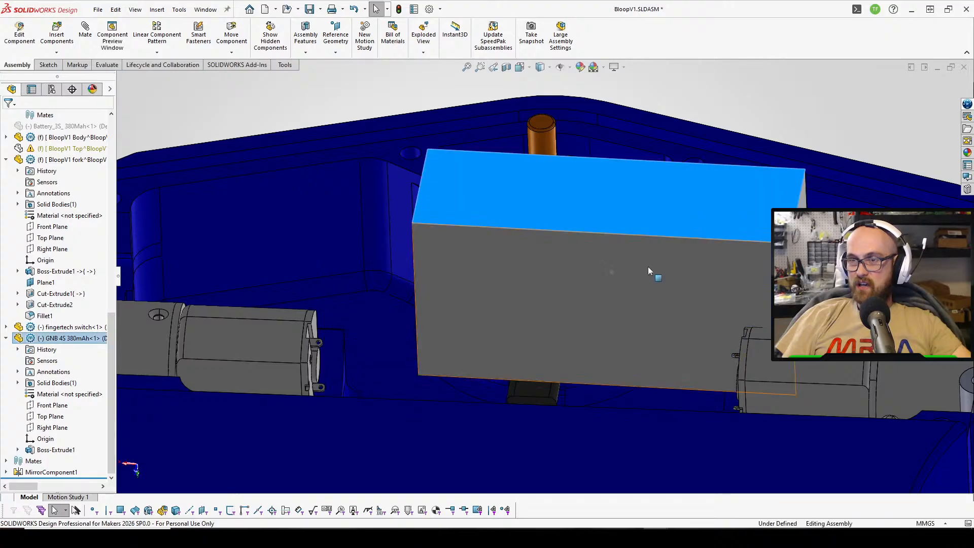
pyautogui.moveTo(671, 224); pyautogui.dragTo(664, 239, button='right')
pyautogui.click(328, 120)
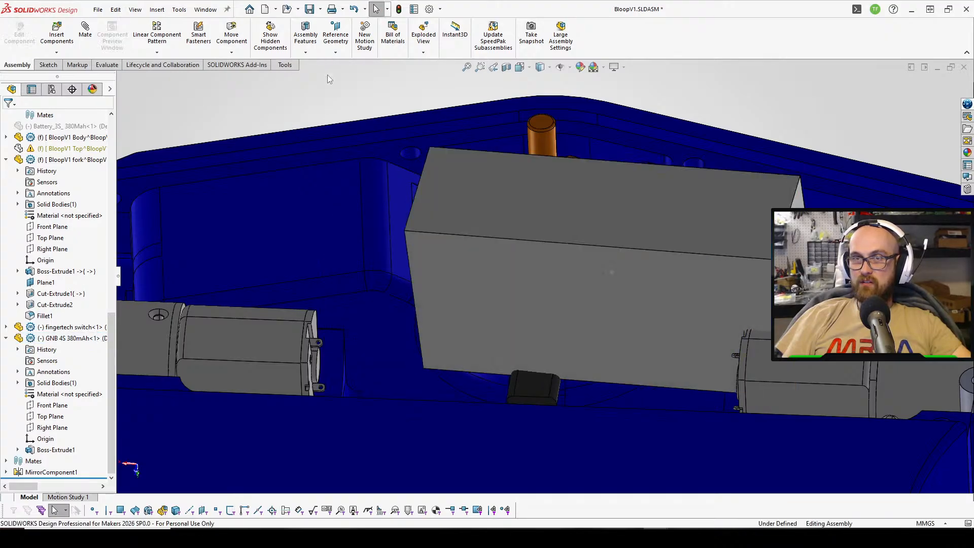
# Mate the battery's large side face coincident with the inner floor of the BloopV1 body so the battery lies flat.
pyautogui.press('m')
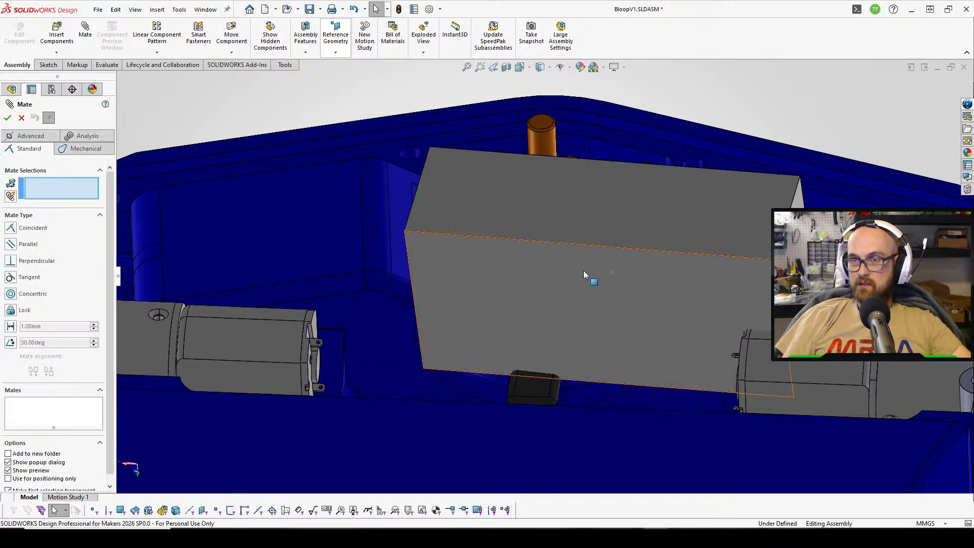
pyautogui.scroll(1, 458, 246)
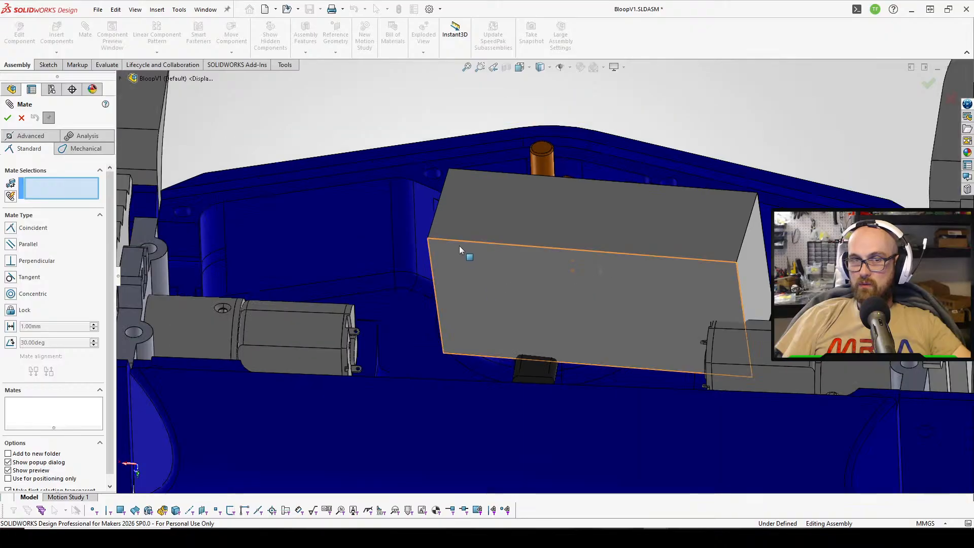
pyautogui.click(543, 311)
pyautogui.moveTo(544, 318); pyautogui.dragTo(547, 391, button='middle')
pyautogui.click(576, 431)
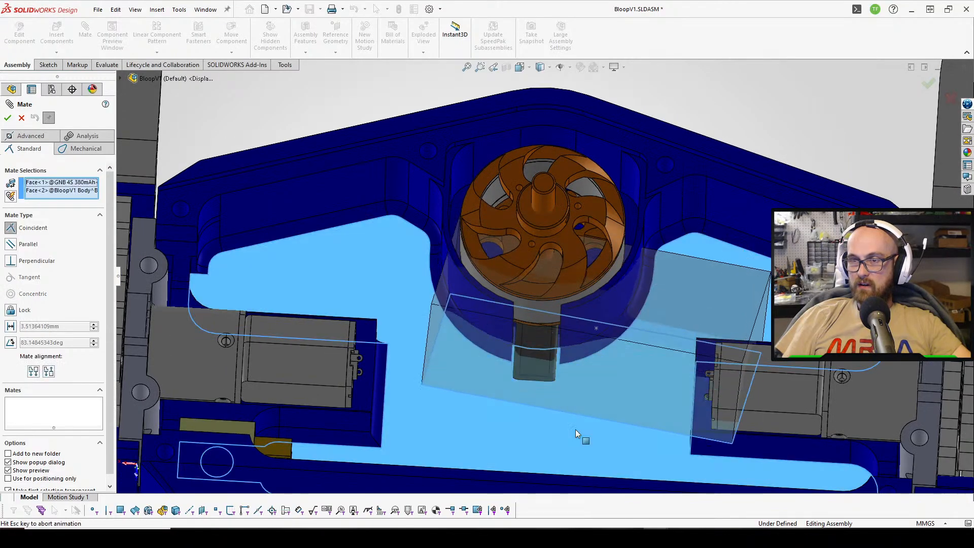
pyautogui.click(753, 407)
pyautogui.moveTo(753, 406); pyautogui.dragTo(686, 406, button='middle')
pyautogui.click(687, 406)
# Try the flat battery at several spots in the body, including beside the weapon motor and over the drive motor.
pyautogui.moveTo(564, 329); pyautogui.dragTo(495, 263)
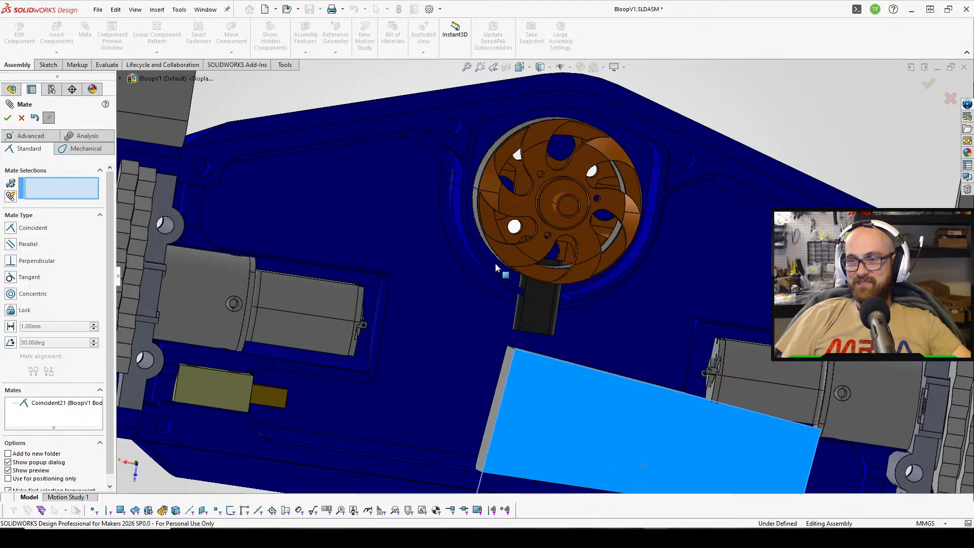
pyautogui.scroll(4, 511, 278)
pyautogui.moveTo(609, 382); pyautogui.dragTo(551, 329)
pyautogui.moveTo(552, 330); pyautogui.dragTo(575, 295, button='middle')
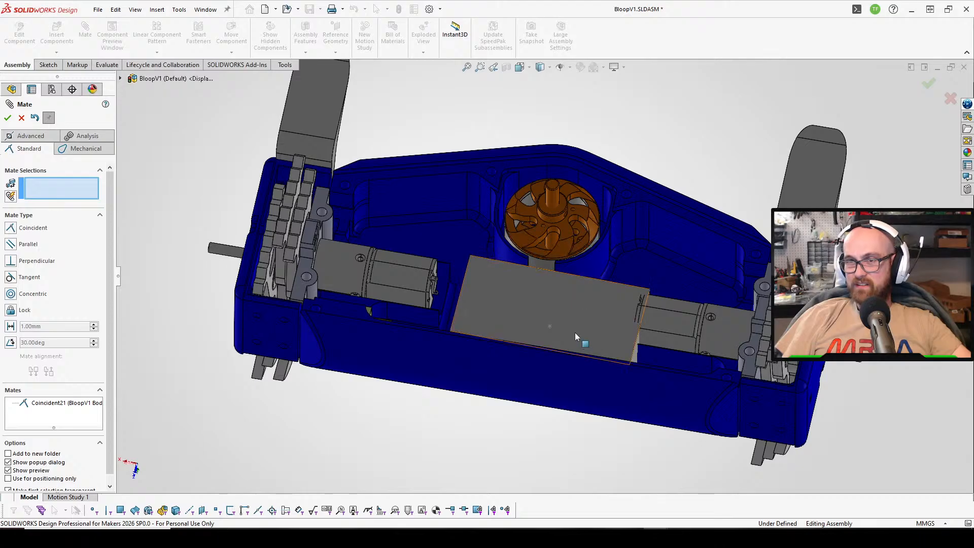
pyautogui.moveTo(575, 334); pyautogui.dragTo(658, 269)
pyautogui.moveTo(658, 270); pyautogui.dragTo(646, 363, button='middle')
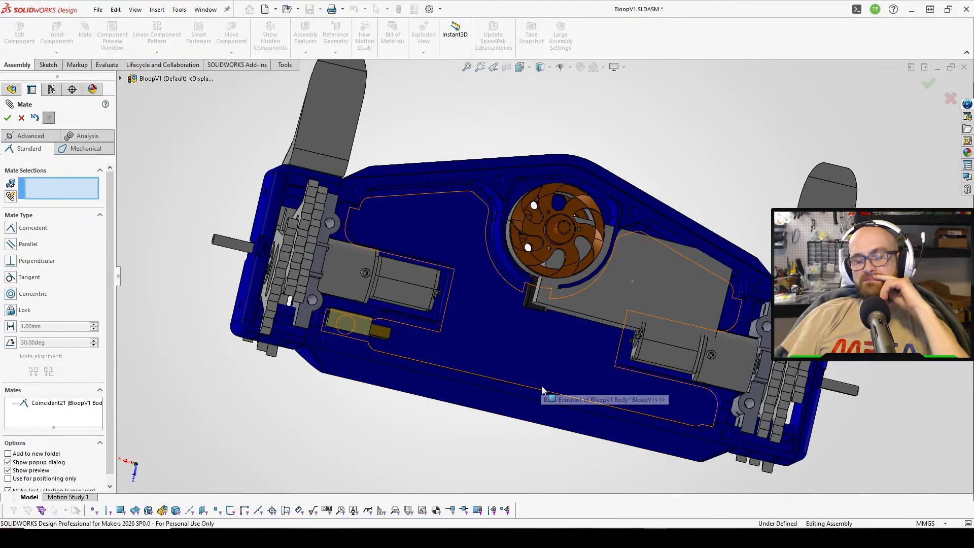
pyautogui.moveTo(686, 296)
pyautogui.mouseDown(button='middle')
pyautogui.moveTo(674, 289)
pyautogui.moveTo(682, 313)
pyautogui.mouseUp(button='middle')
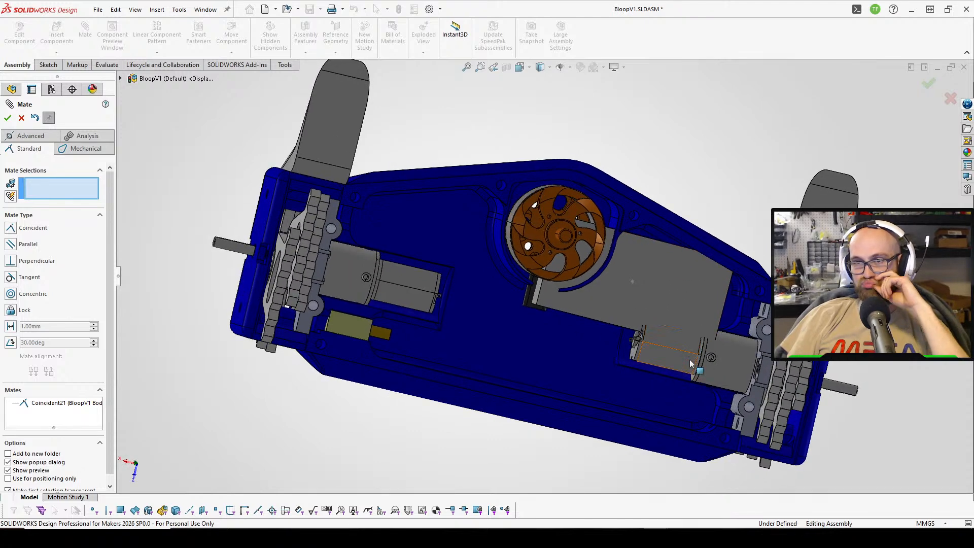
# Place the flat battery between the two drive motors, next to the weapon motor, and leave the Mate command.
pyautogui.moveTo(674, 300); pyautogui.dragTo(556, 369)
pyautogui.moveTo(554, 361); pyautogui.dragTo(656, 373, button='middle')
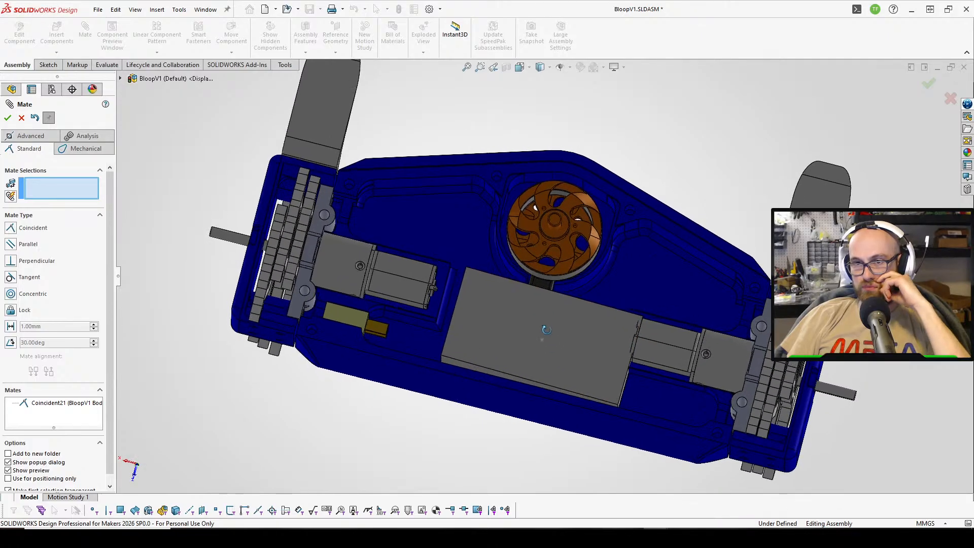
pyautogui.click(607, 361)
pyautogui.moveTo(604, 373); pyautogui.dragTo(589, 368)
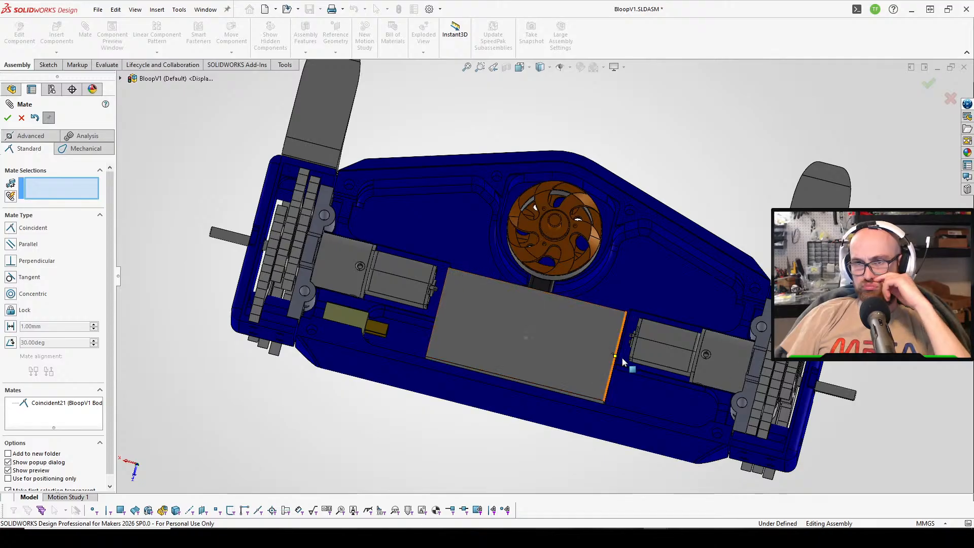
pyautogui.click(348, 265)
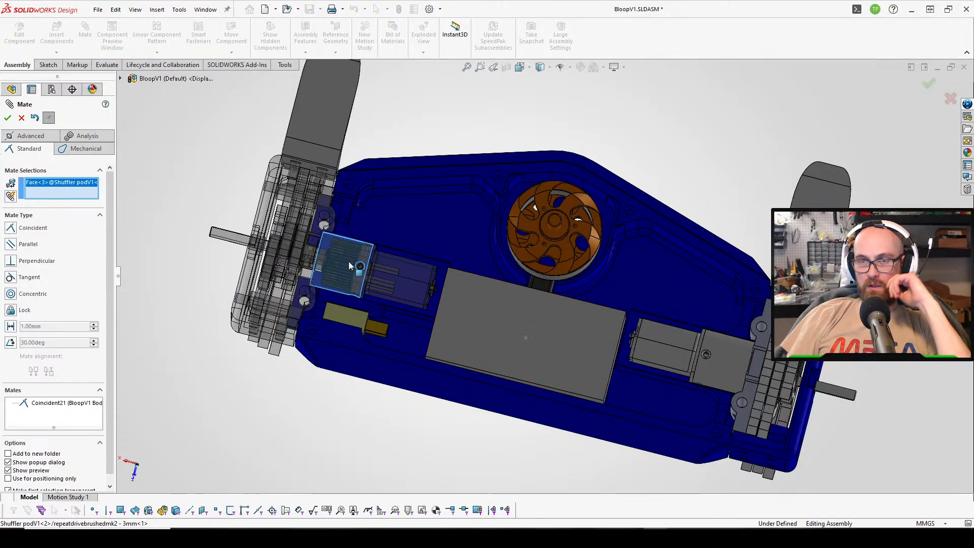
pyautogui.press('Escape')
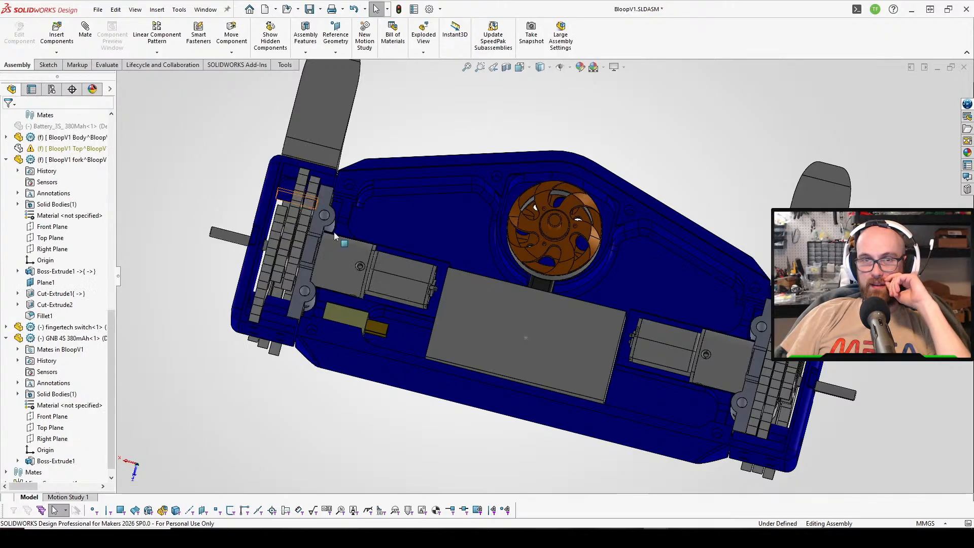
# Select the drive motor in the shuffler pod and switch to the Shuffler podV1 assembly window.
pyautogui.click(398, 272)
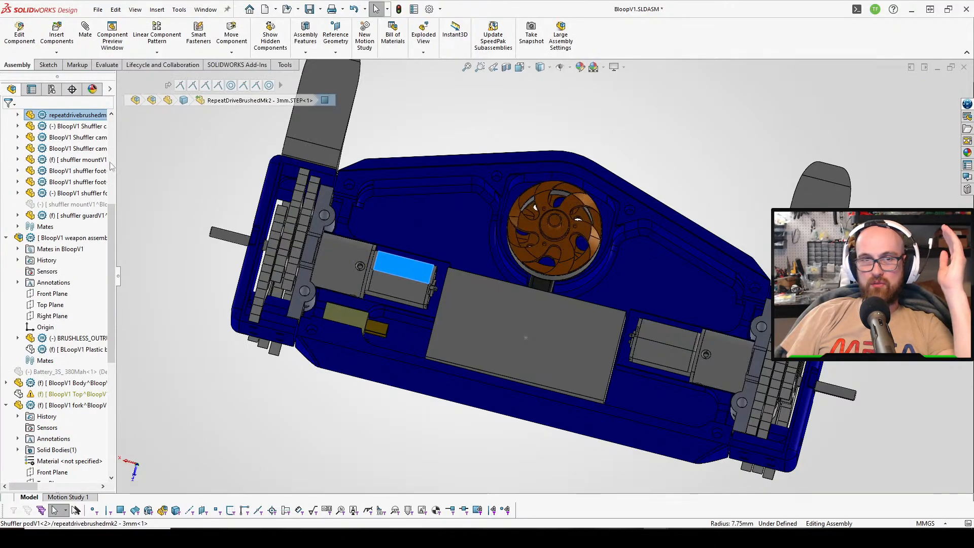
pyautogui.press('f')
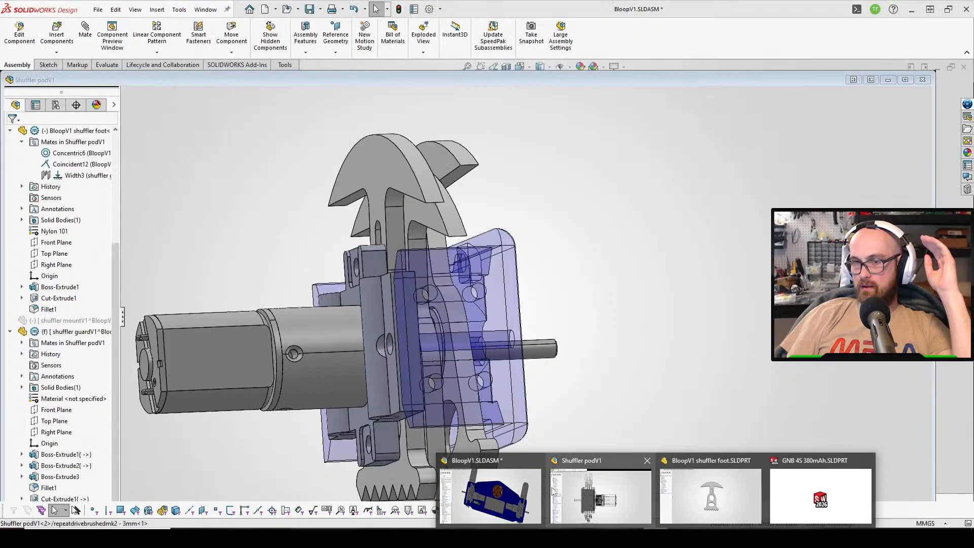
pyautogui.click(553, 491)
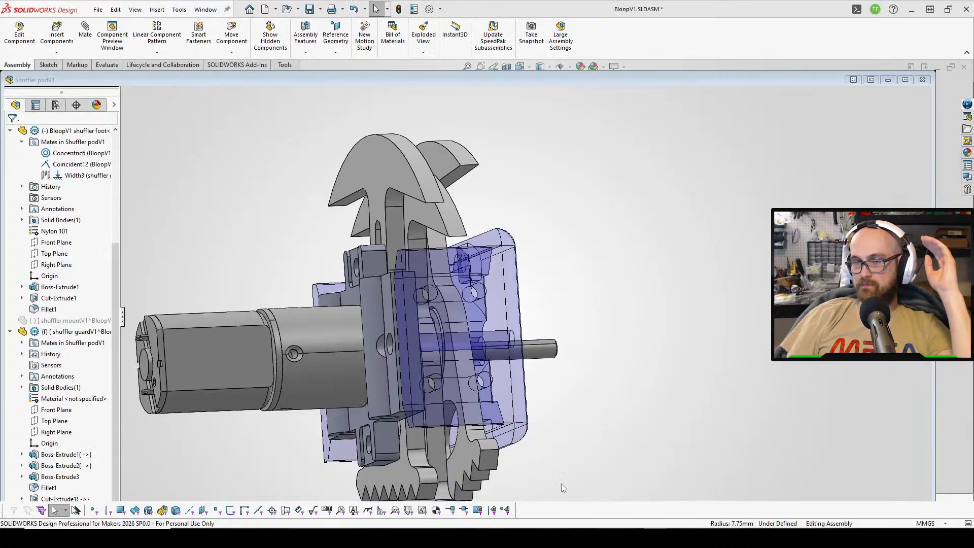
# Start replacing the repeatdrivebrushedmk2 - 3mm motor component in the pod and browse for a replacement part file.
pyautogui.click(284, 306)
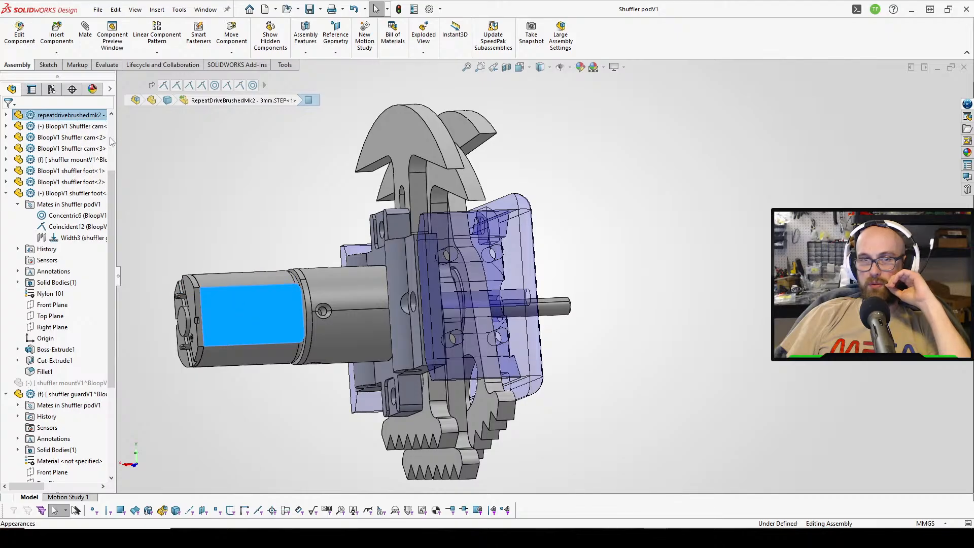
pyautogui.rightClick(70, 113)
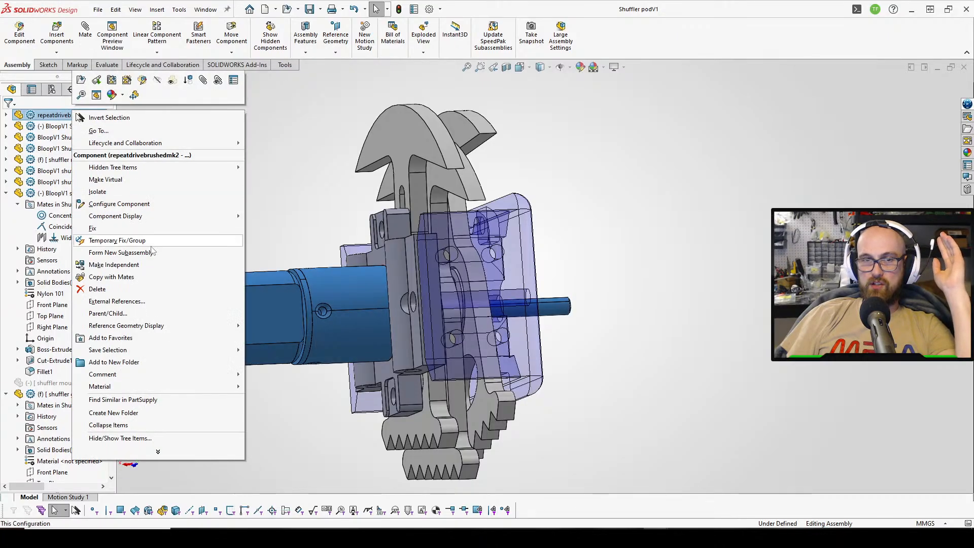
pyautogui.click(157, 451)
pyautogui.click(154, 361)
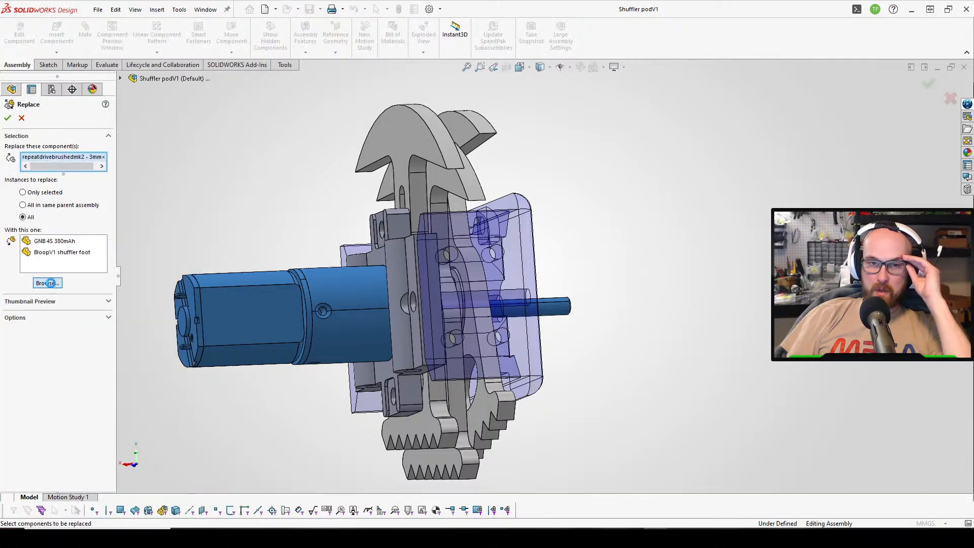
pyautogui.click(49, 283)
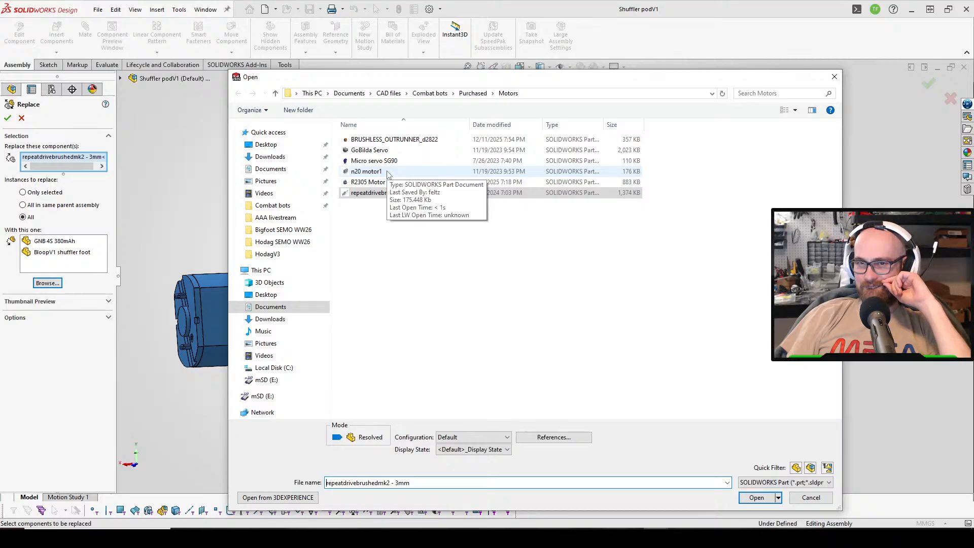
# Search the Purchased folder and its Motors subfolder for a part file that can replace the drive motor.
pyautogui.click(467, 92)
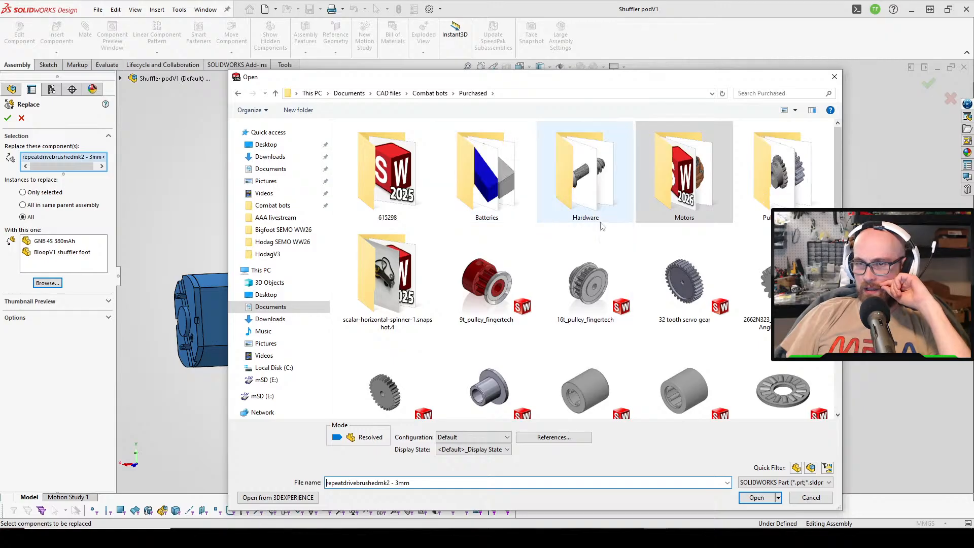
pyautogui.scroll(-3, 624, 221)
pyautogui.scroll(-8, 624, 222)
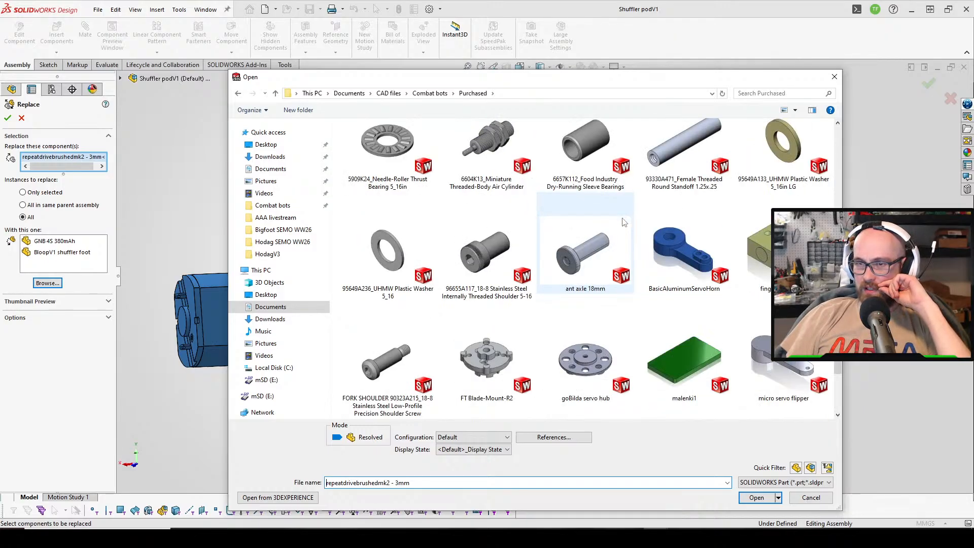
pyautogui.scroll(10, 624, 222)
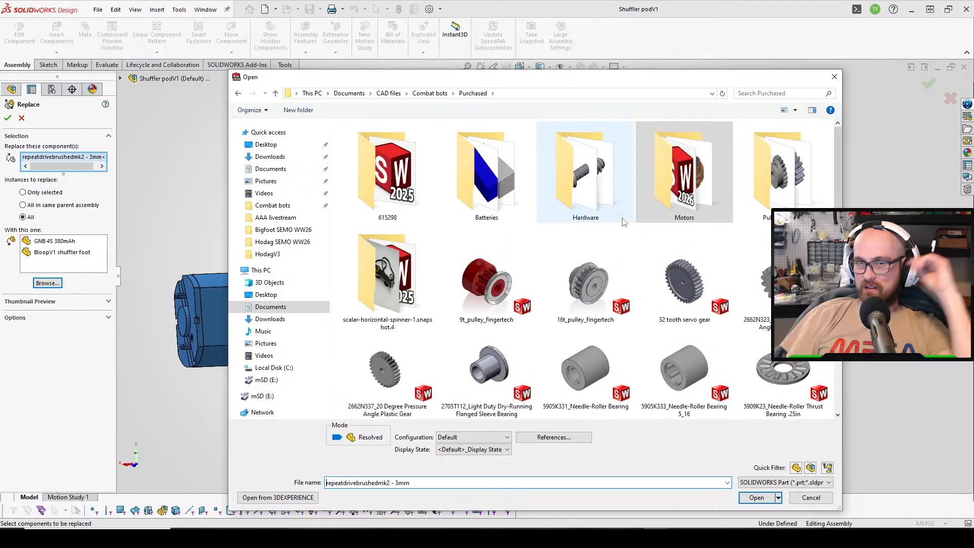
pyautogui.doubleClick(684, 175)
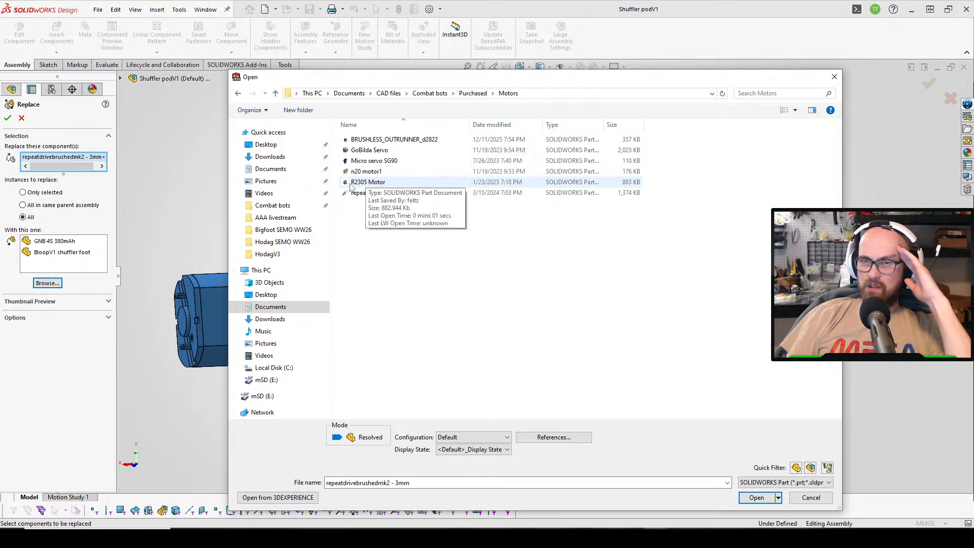
pyautogui.click(472, 93)
pyautogui.scroll(-3, 659, 168)
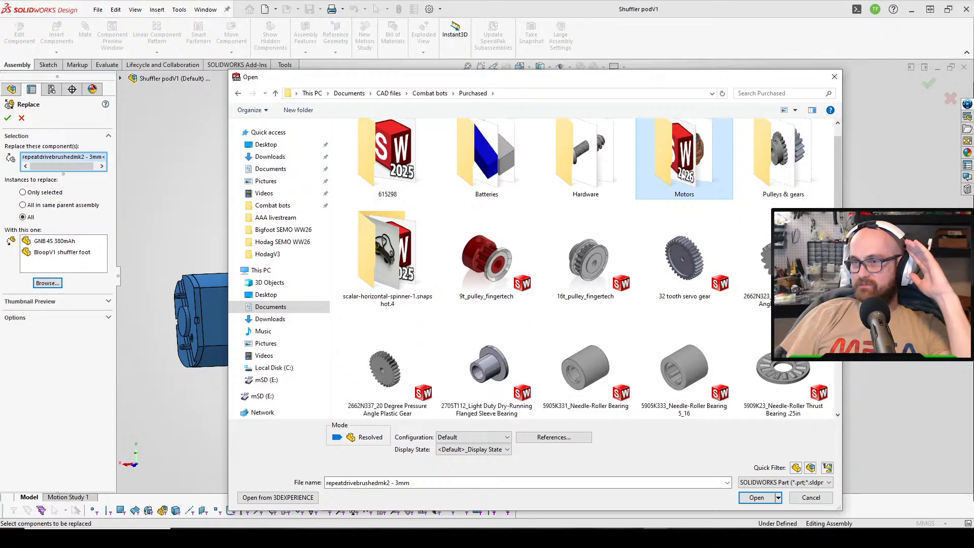
pyautogui.scroll(-5, 681, 176)
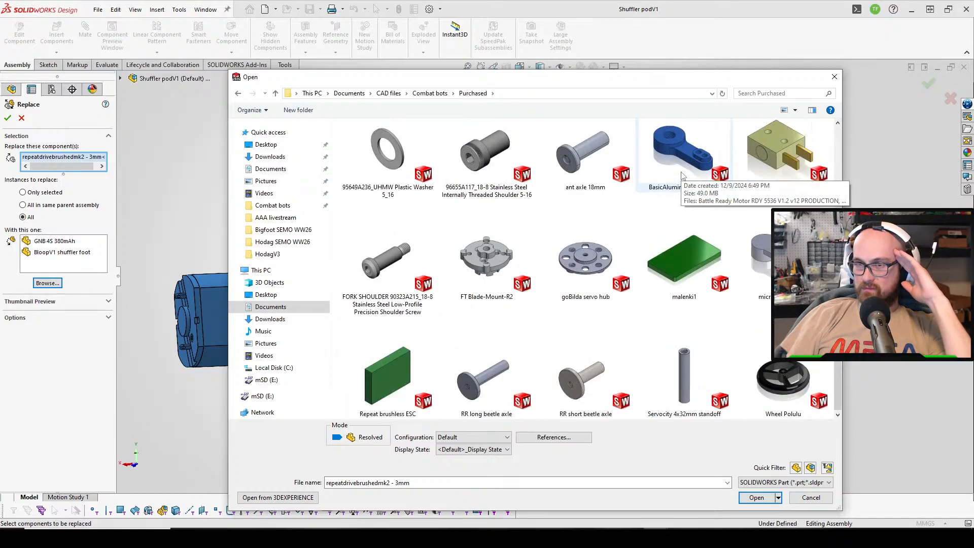
pyautogui.scroll(8, 681, 176)
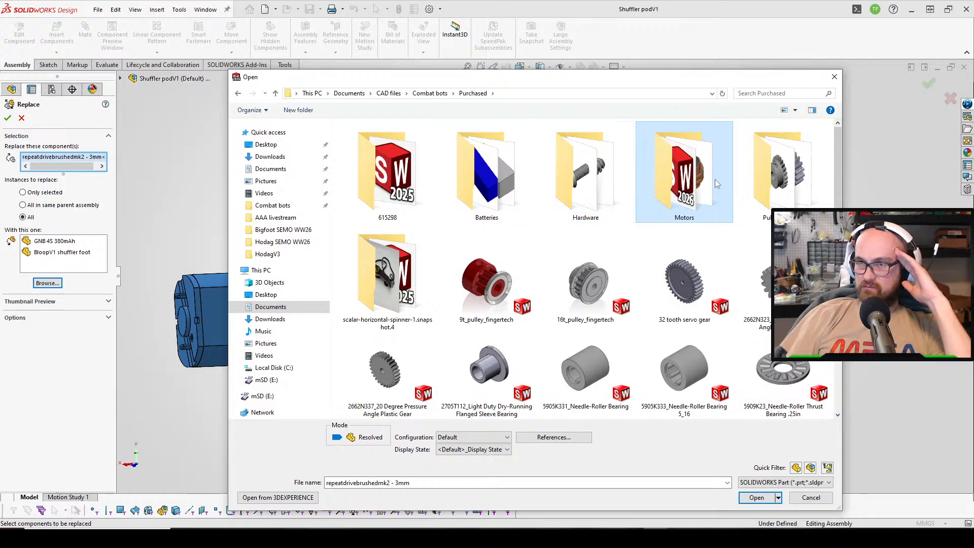
# Check the Pulleys & gears, Hardware, Batteries and 615298 folders for a replacement motor, and cancel the component replacement.
pyautogui.doubleClick(784, 180)
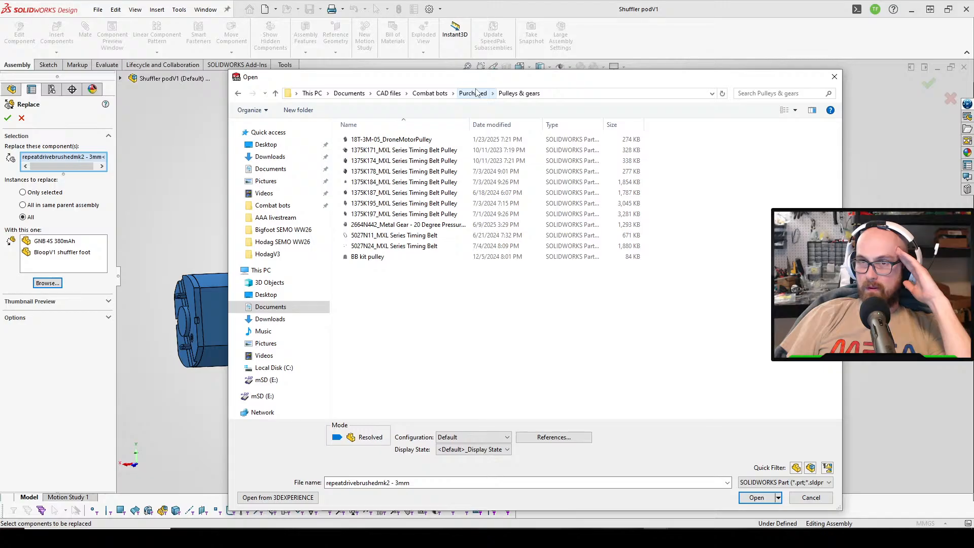
pyautogui.click(476, 92)
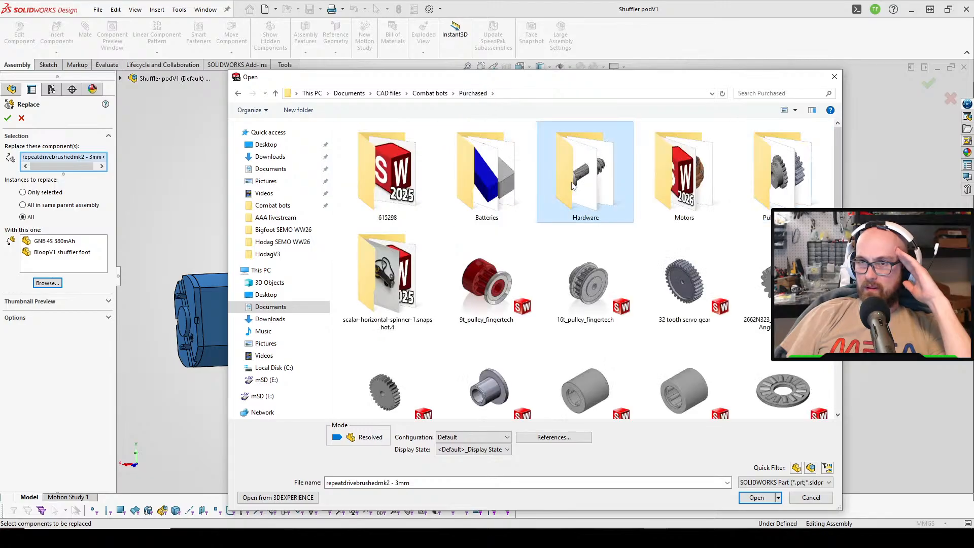
pyautogui.doubleClick(558, 163)
pyautogui.click(472, 92)
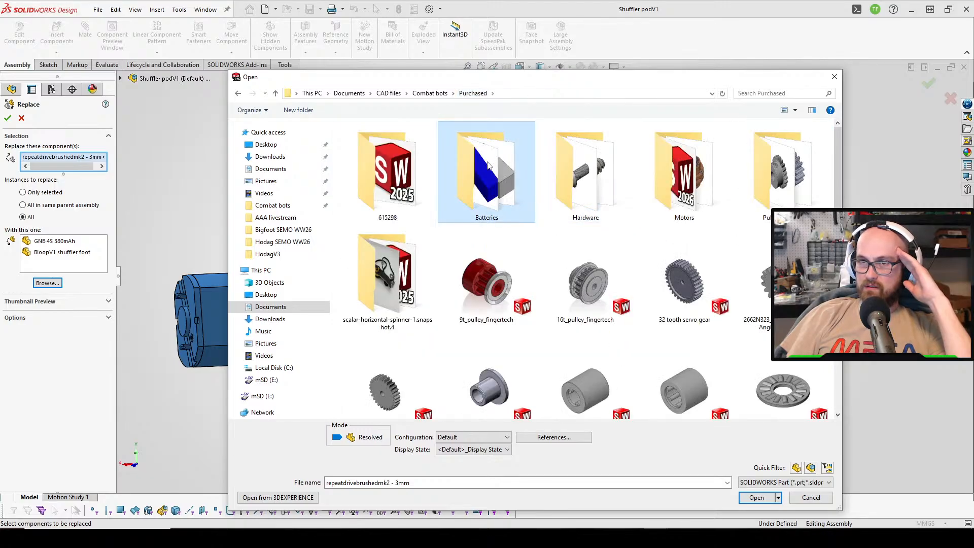
pyautogui.doubleClick(491, 173)
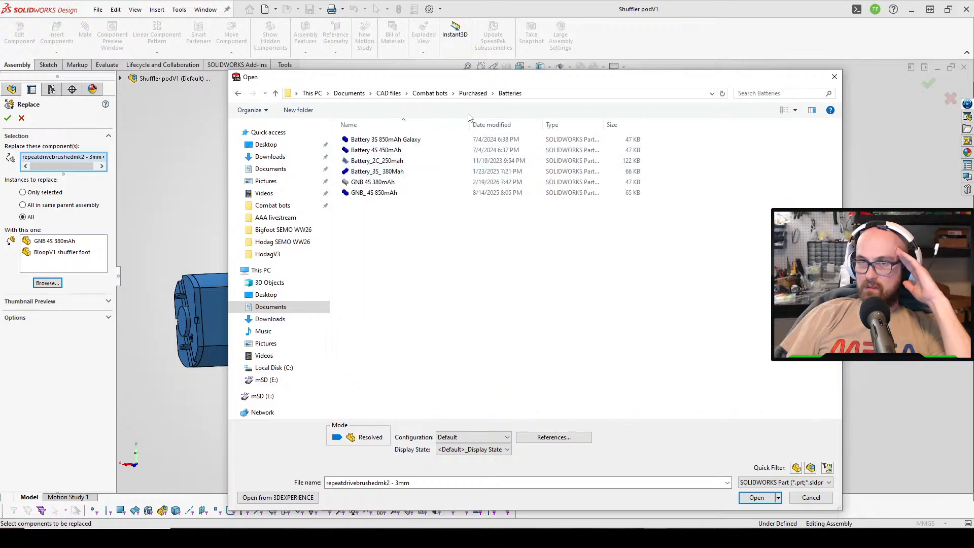
pyautogui.click(473, 93)
pyautogui.doubleClick(413, 148)
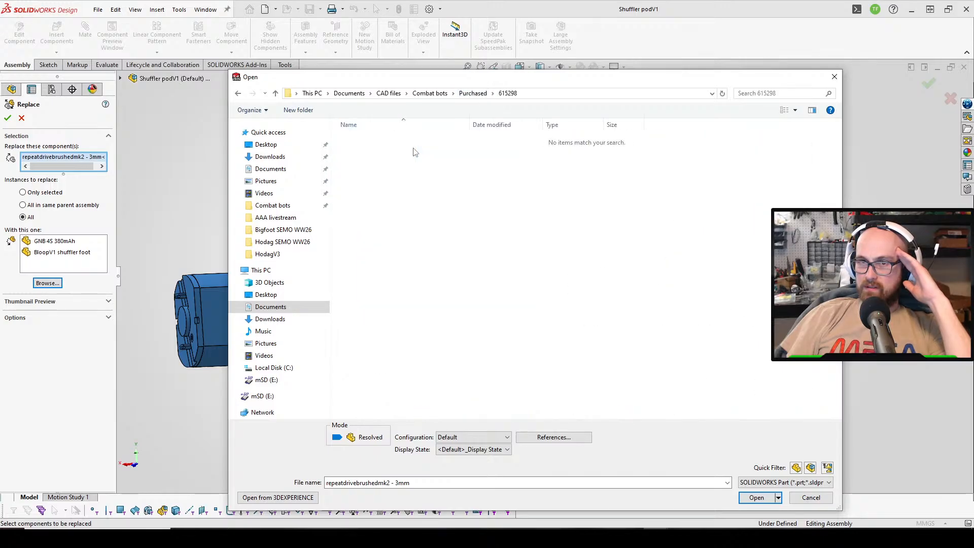
pyautogui.click(472, 94)
pyautogui.scroll(-5, 573, 242)
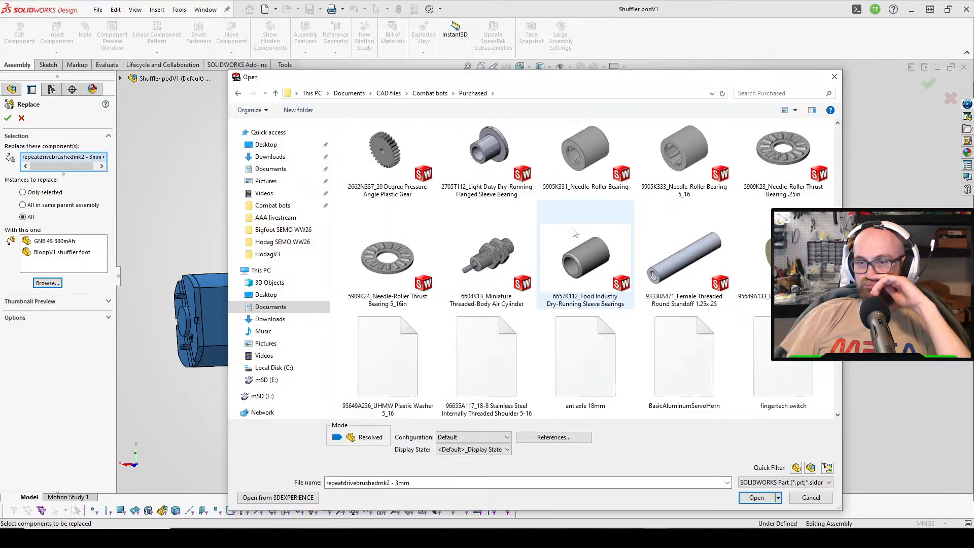
pyautogui.scroll(5, 573, 241)
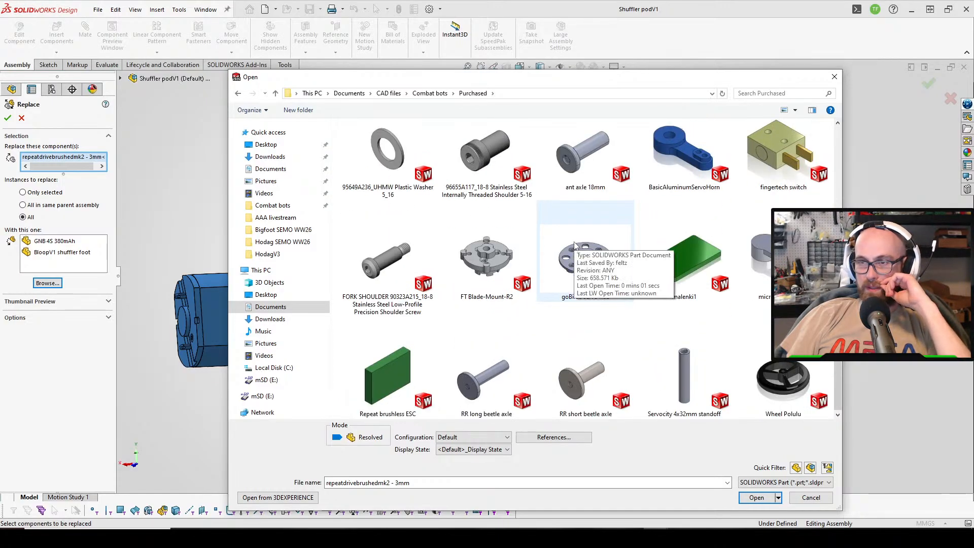
pyautogui.click(836, 76)
pyautogui.click(22, 120)
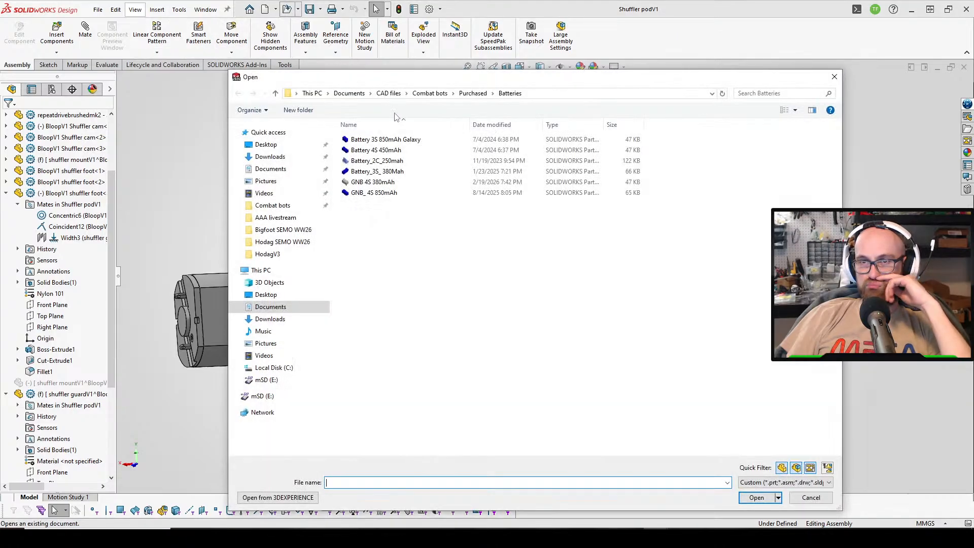
# Open the BigfootV4 assembly from the Combat bots Bigfoot\BigfootV4 folder, opening any referenced documents which have changed.
pyautogui.click(474, 94)
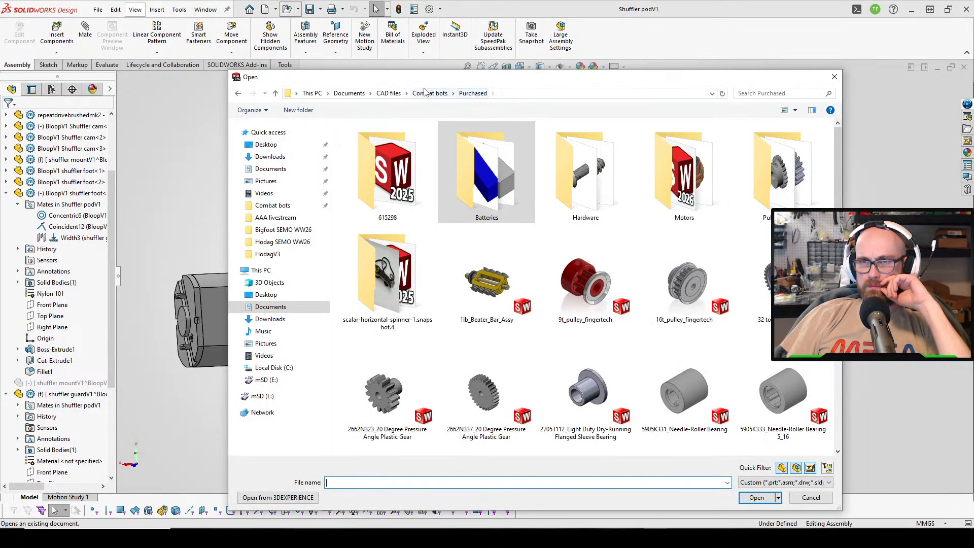
pyautogui.click(430, 93)
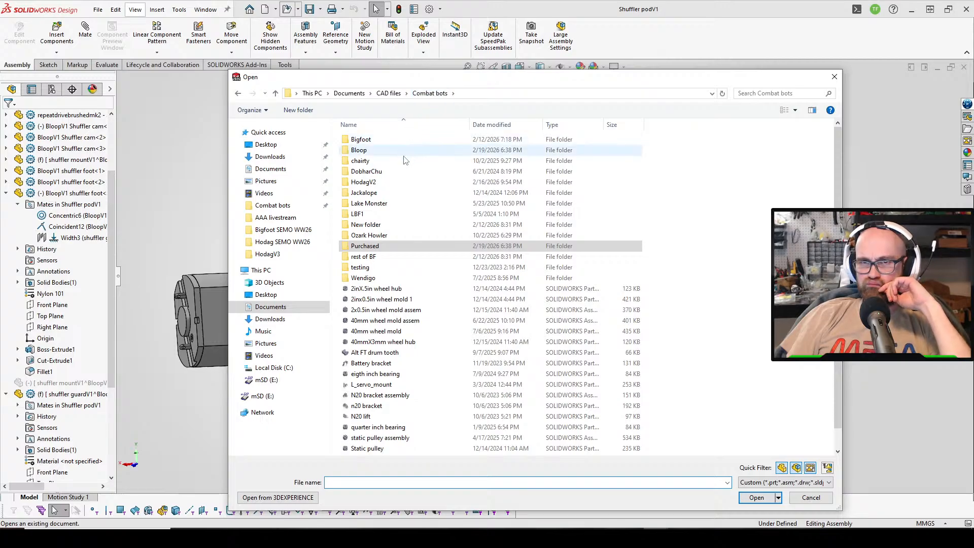
pyautogui.doubleClick(391, 138)
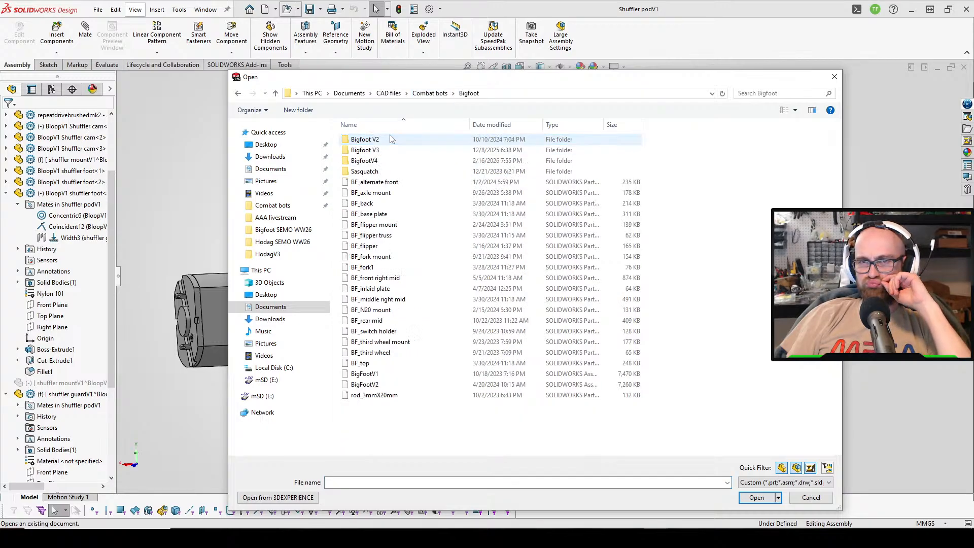
pyautogui.doubleClick(387, 161)
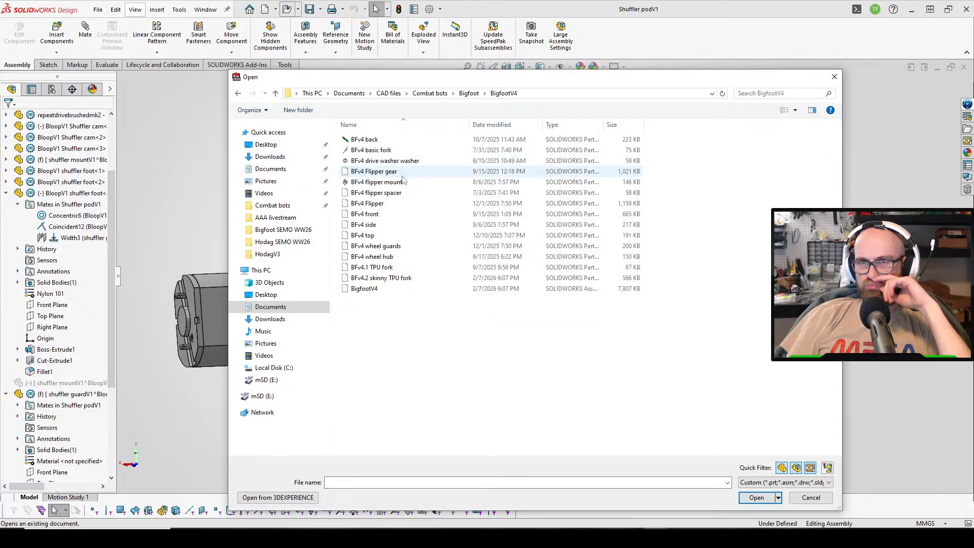
pyautogui.click(418, 290)
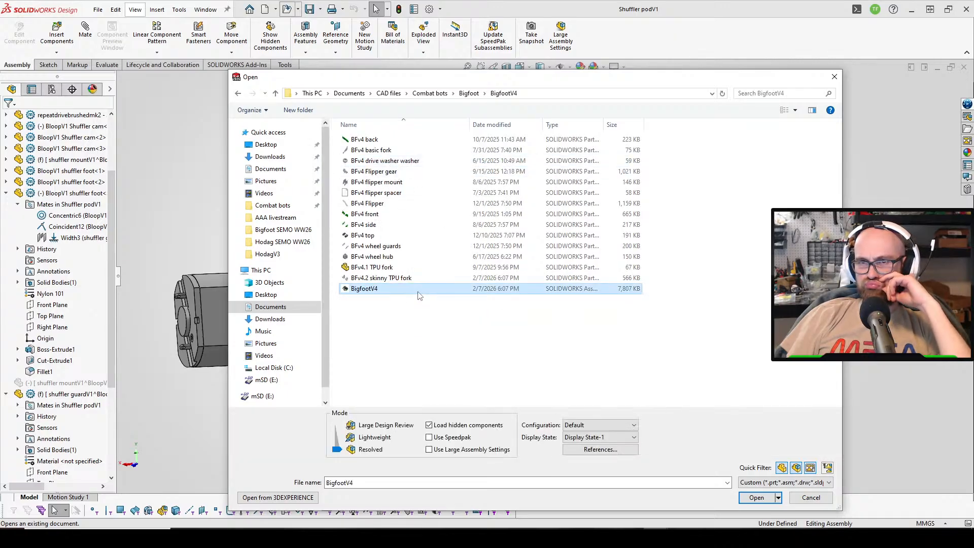
pyautogui.doubleClick(419, 289)
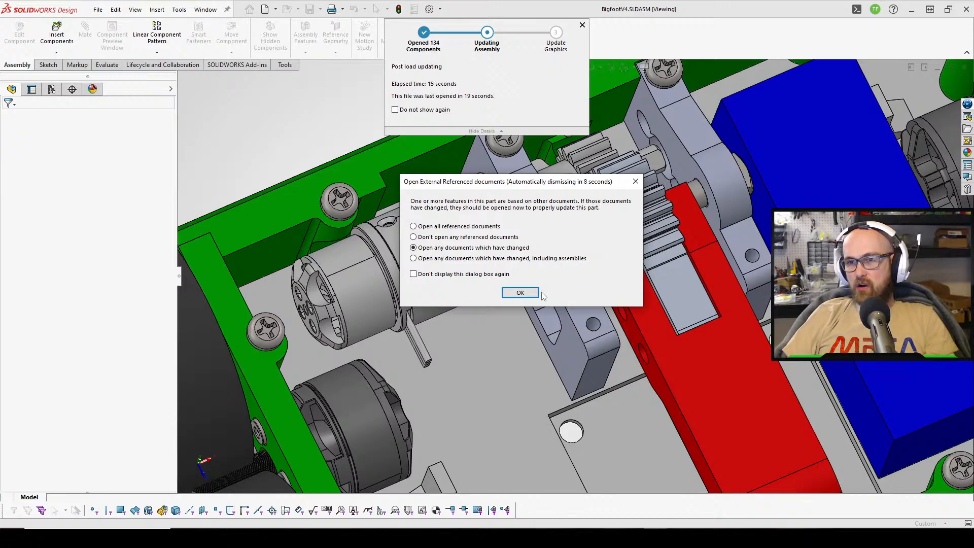
pyautogui.click(520, 293)
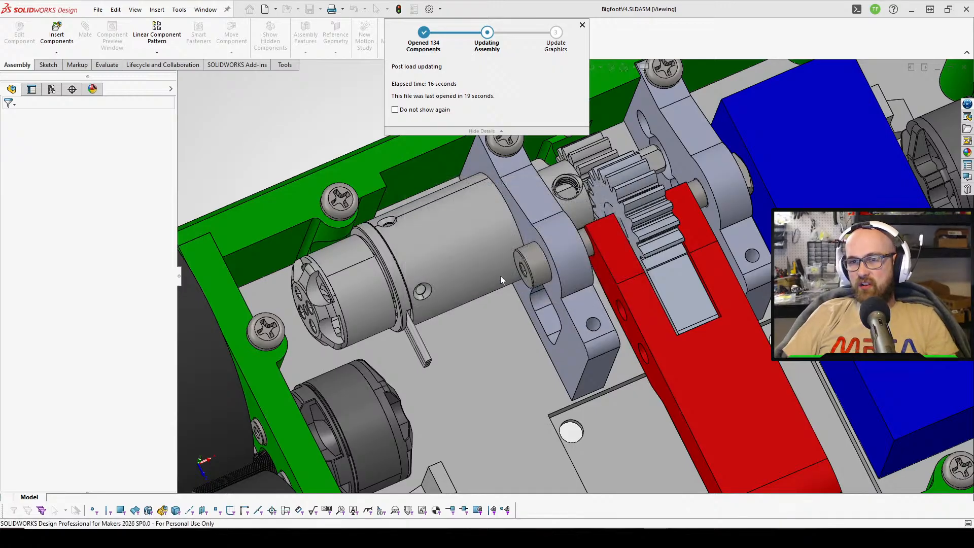
# Select the RRMini-GMP16-1106-Mk4-HR4mm motor subassembly in BigfootV4 and open it in its own window.
pyautogui.click(460, 257)
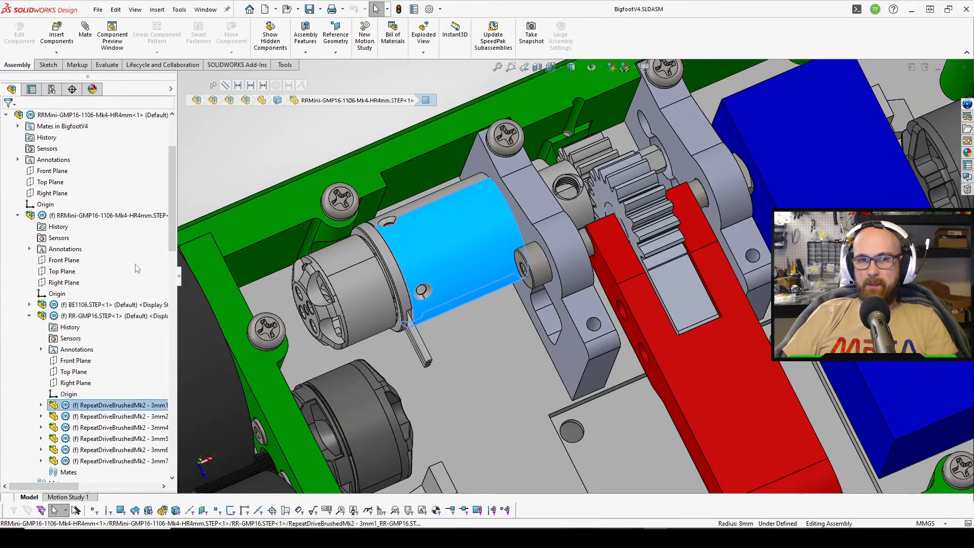
pyautogui.click(122, 219)
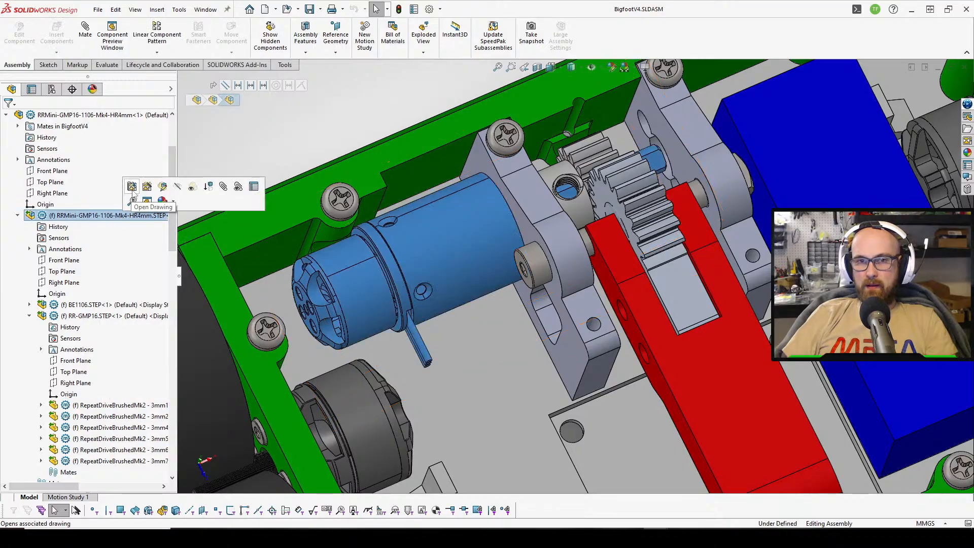
pyautogui.click(115, 115)
pyautogui.rightClick(117, 116)
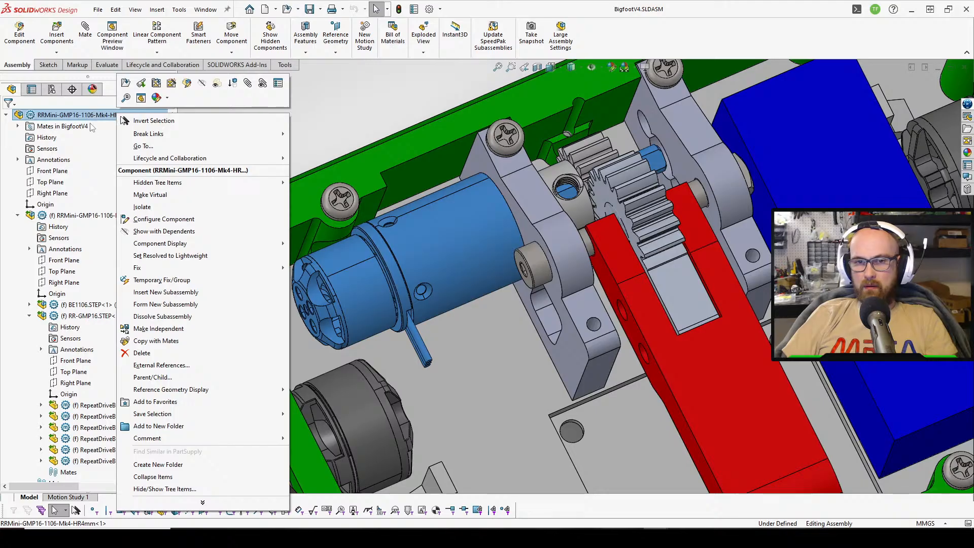
pyautogui.click(135, 85)
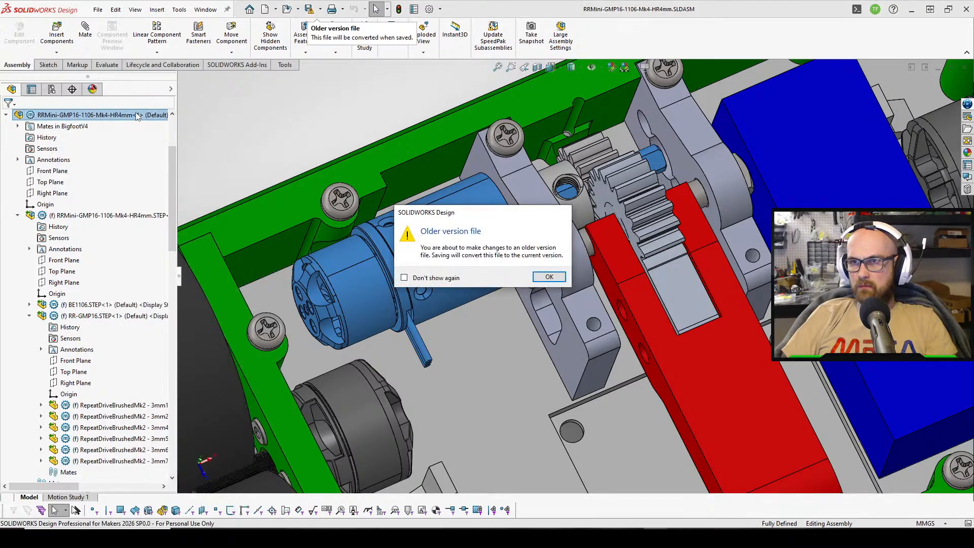
pyautogui.click(542, 278)
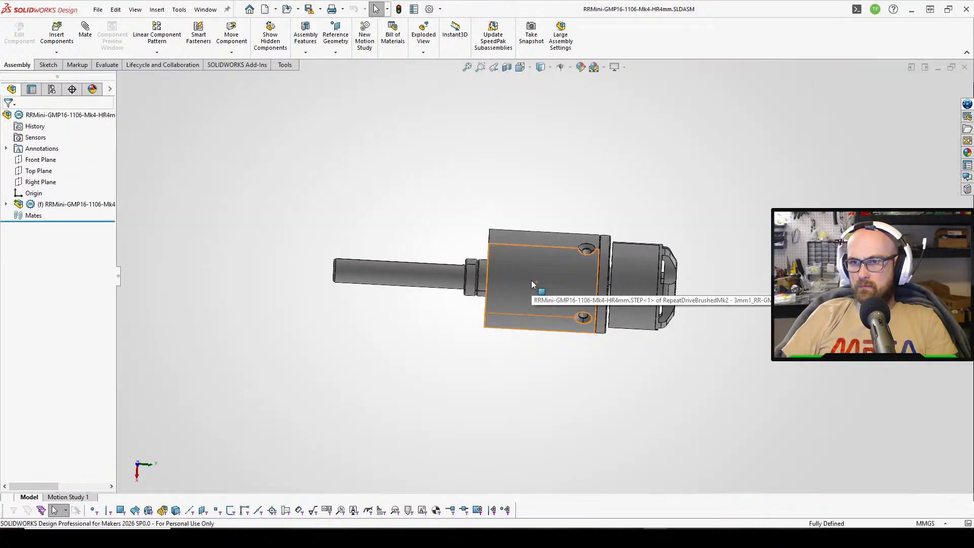
# Measure the radius of the output shaft's end on the RRMini-GMP16-1106-Mk4-HR4mm motor and leave the Measure tool.
pyautogui.moveTo(599, 233)
pyautogui.mouseDown(button='middle')
pyautogui.moveTo(632, 169)
pyautogui.moveTo(598, 251)
pyautogui.mouseUp(button='middle')
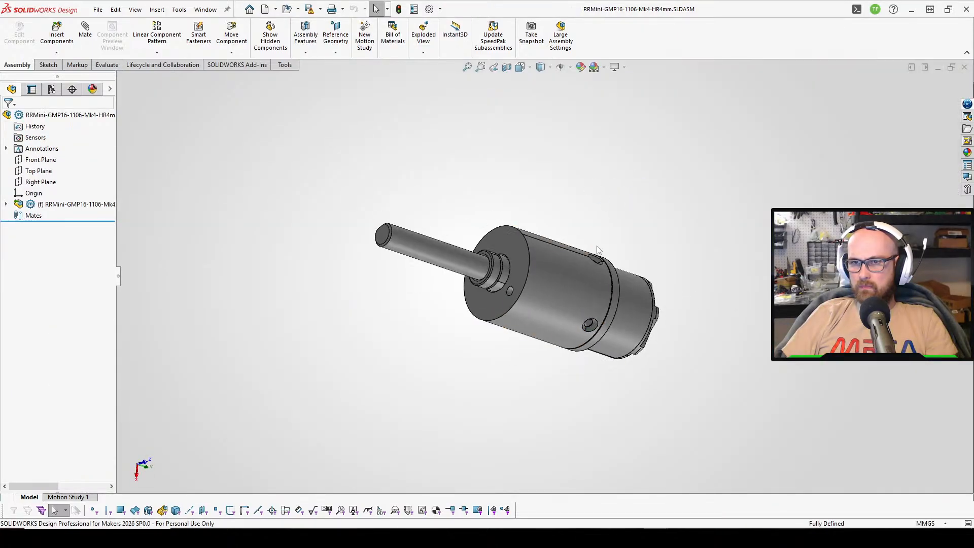
pyautogui.moveTo(322, 350); pyautogui.dragTo(358, 400, button='middle')
pyautogui.press('m')
pyautogui.moveTo(497, 315); pyautogui.dragTo(517, 387, button='middle')
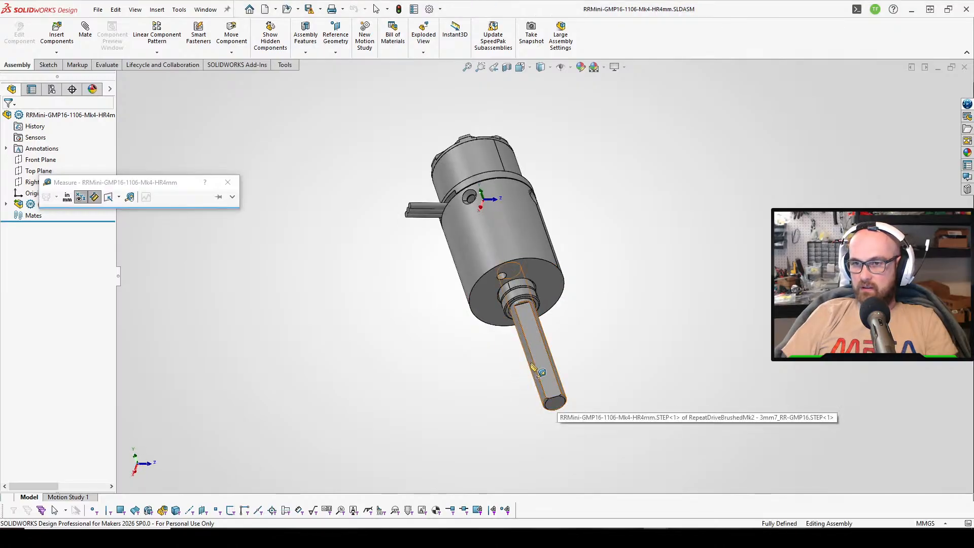
pyautogui.moveTo(534, 366); pyautogui.dragTo(547, 203, button='middle')
pyautogui.scroll(-3, 552, 202)
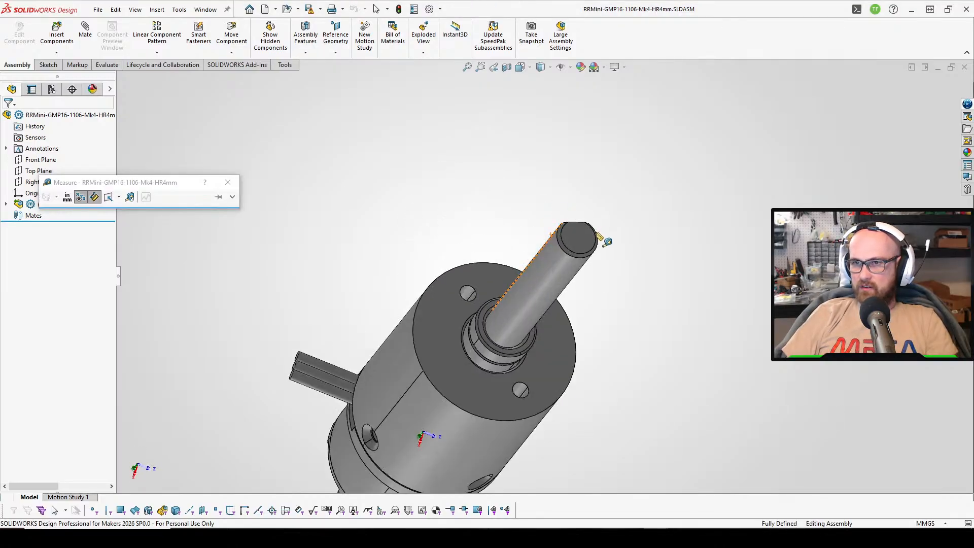
pyautogui.click(579, 256)
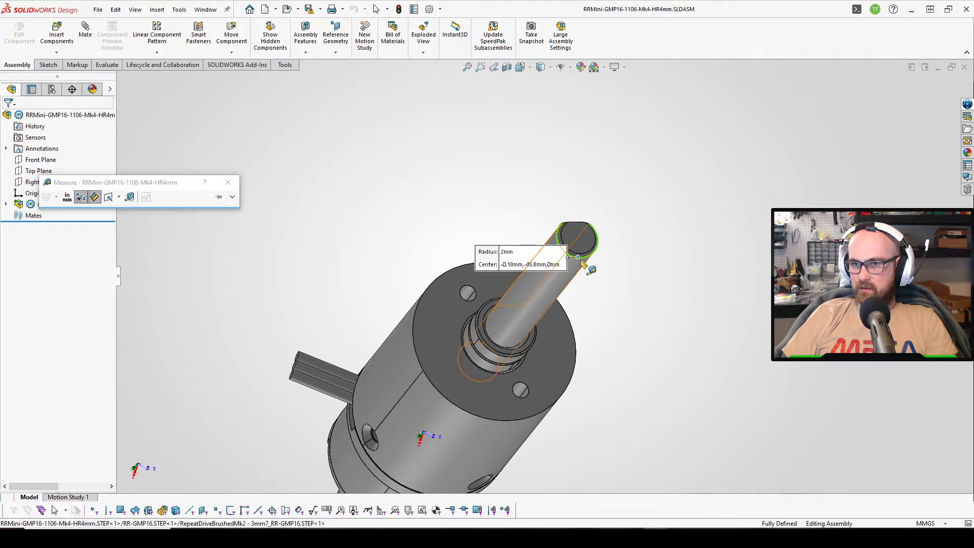
pyautogui.click(277, 202)
pyautogui.press('Escape')
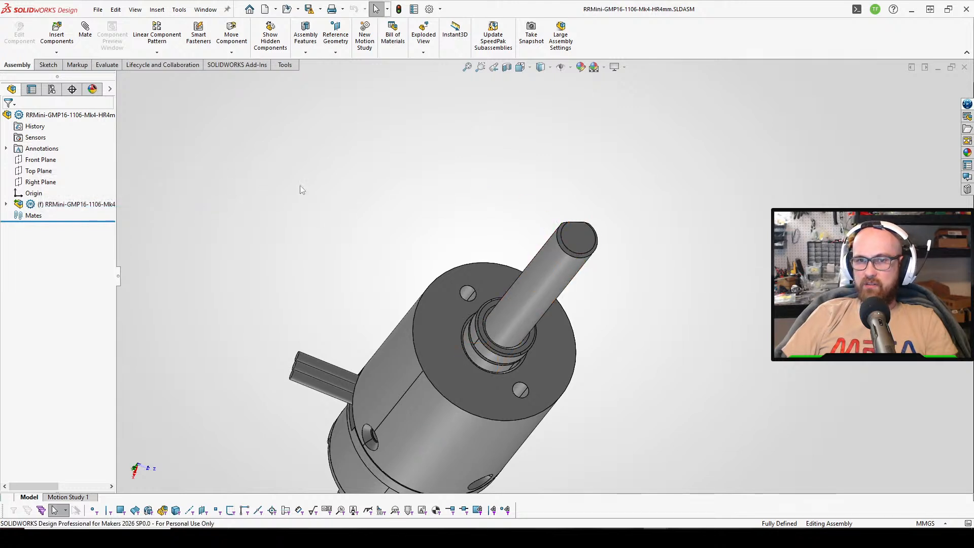
# Switch to the BloopV1 assembly window and examine the robot body and shuffler pods from the front.
pyautogui.hotkey('ctrl', 'Tab')
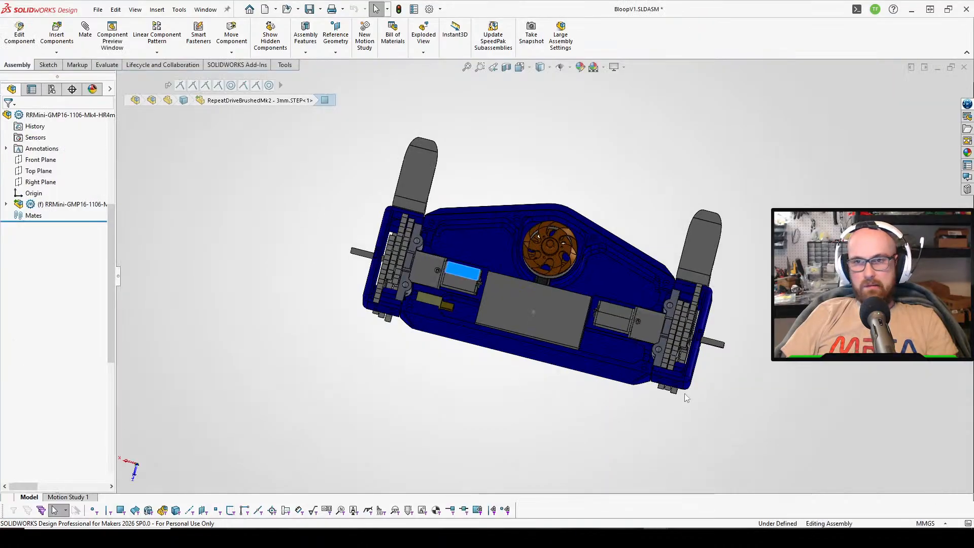
pyautogui.moveTo(588, 216); pyautogui.dragTo(589, 350, button='middle')
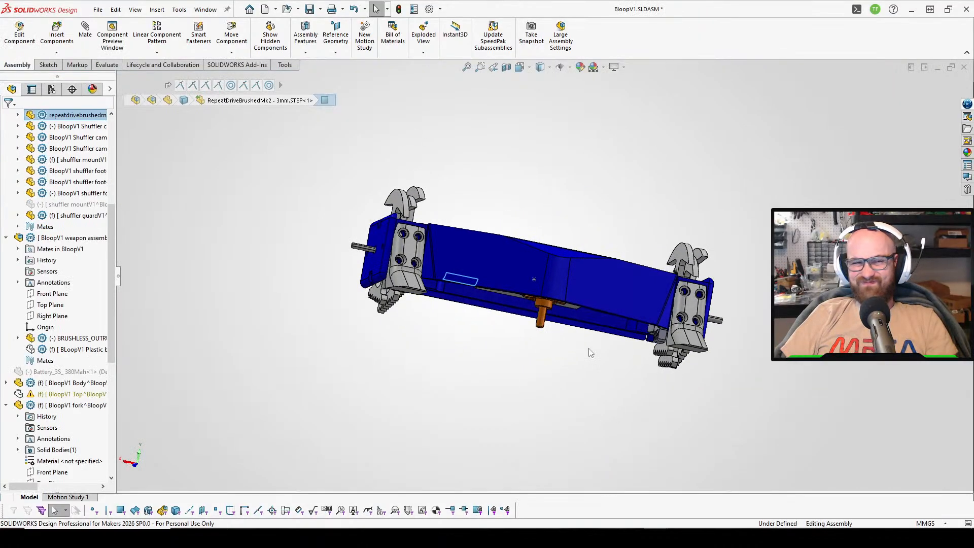
pyautogui.scroll(-3, 832, 312)
pyautogui.scroll(5, 620, 275)
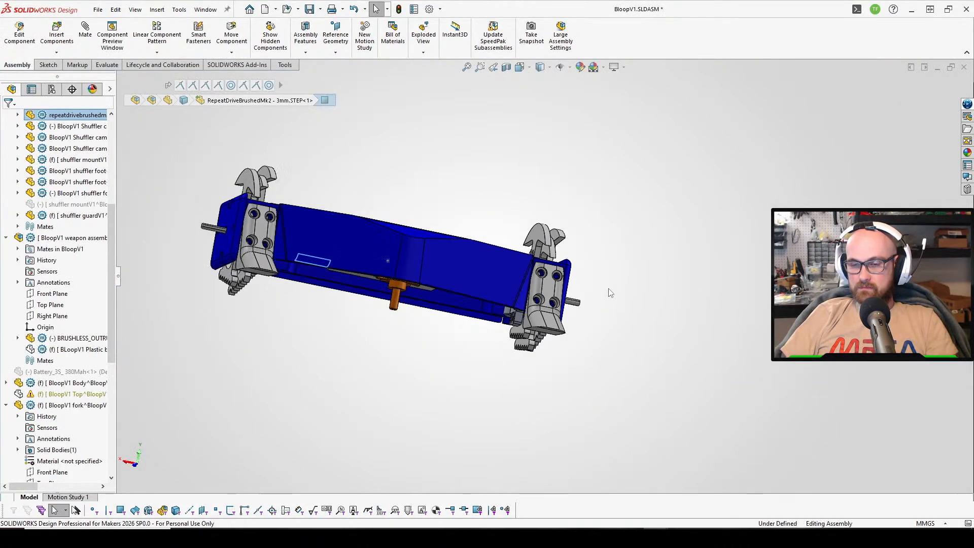
pyautogui.moveTo(607, 288); pyautogui.dragTo(508, 223, button='middle')
pyautogui.hotkey('ctrl', 'Tab')
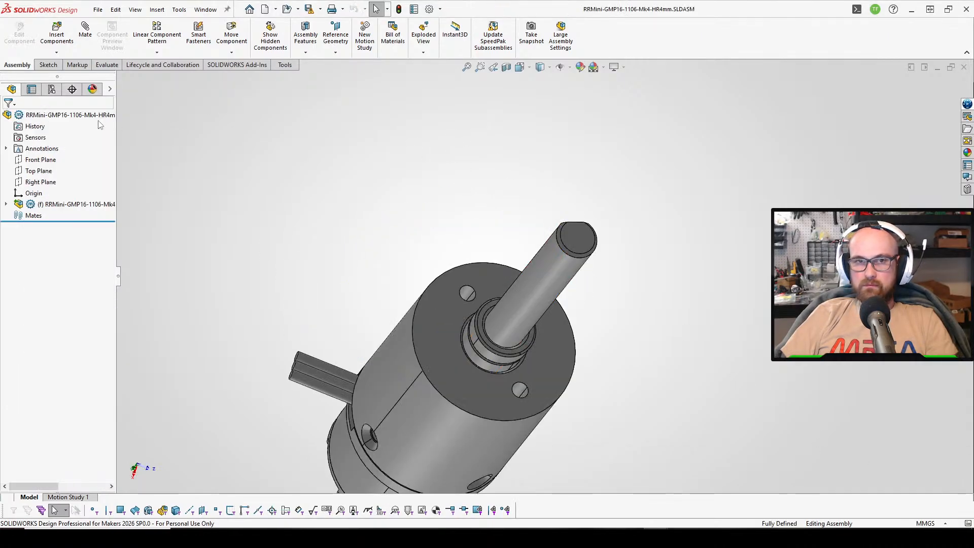
pyautogui.click(97, 116)
pyautogui.rightClick(96, 116)
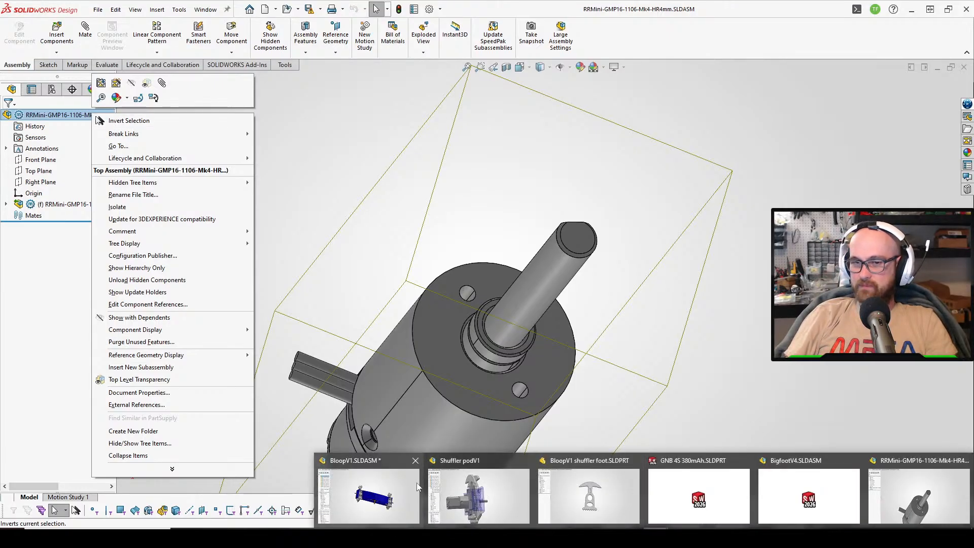
pyautogui.click(385, 484)
# Examine how the GNB 4S 380mAh battery fits between the two drive motors and the weapon motor inside the body.
pyautogui.moveTo(421, 391); pyautogui.dragTo(579, 422, button='middle')
pyautogui.click(579, 422)
pyautogui.moveTo(430, 366); pyautogui.dragTo(471, 403, button='middle')
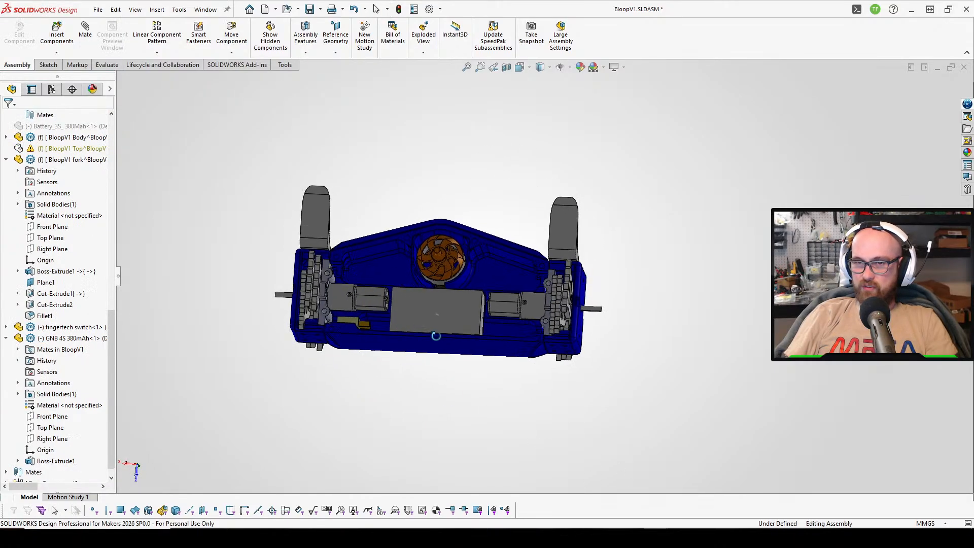
pyautogui.scroll(-5, 484, 262)
pyautogui.moveTo(495, 218); pyautogui.dragTo(501, 257, button='middle')
pyautogui.moveTo(490, 255); pyautogui.dragTo(517, 237)
pyautogui.moveTo(517, 236); pyautogui.dragTo(502, 248, button='middle')
pyautogui.scroll(1, 502, 248)
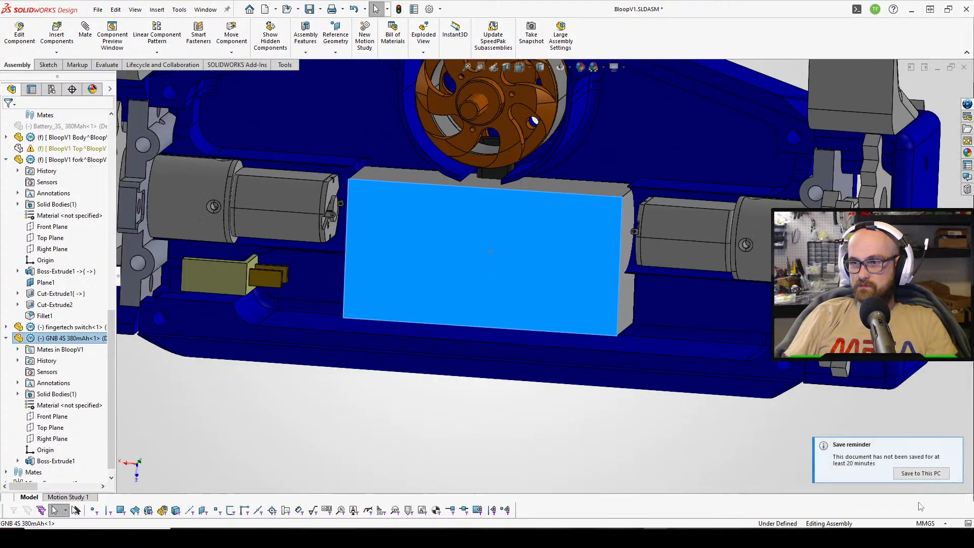
# Save the BloopV1 assembly to its location on this PC.
pyautogui.click(727, 450)
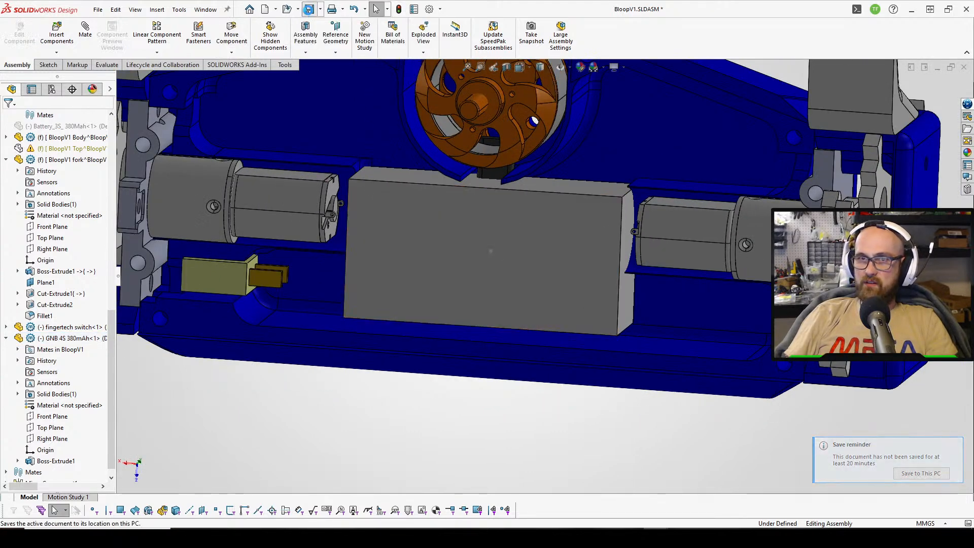
pyautogui.click(309, 9)
pyautogui.click(439, 226)
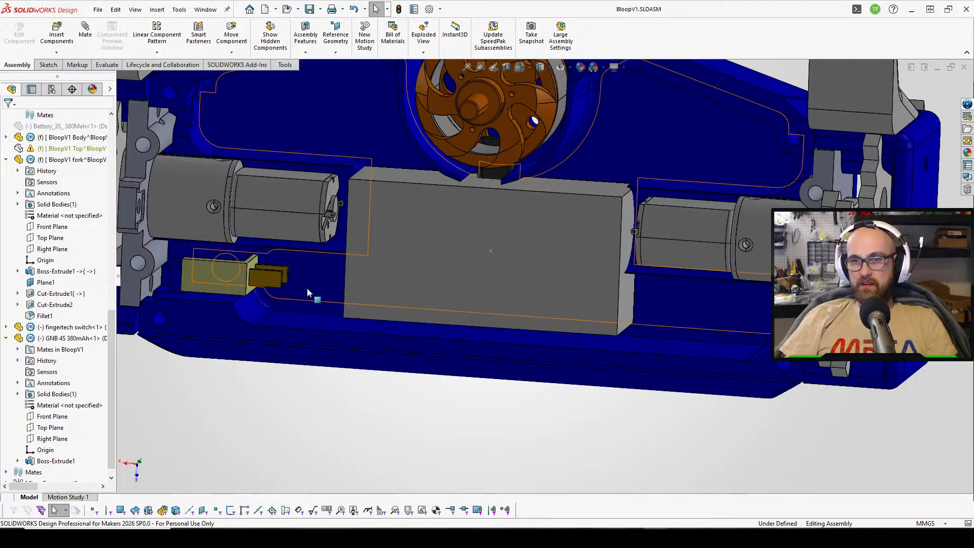
# Examine the clearance around the fingertech switch and the 4S battery along the rear wall of the body.
pyautogui.moveTo(308, 293); pyautogui.dragTo(369, 402, button='middle')
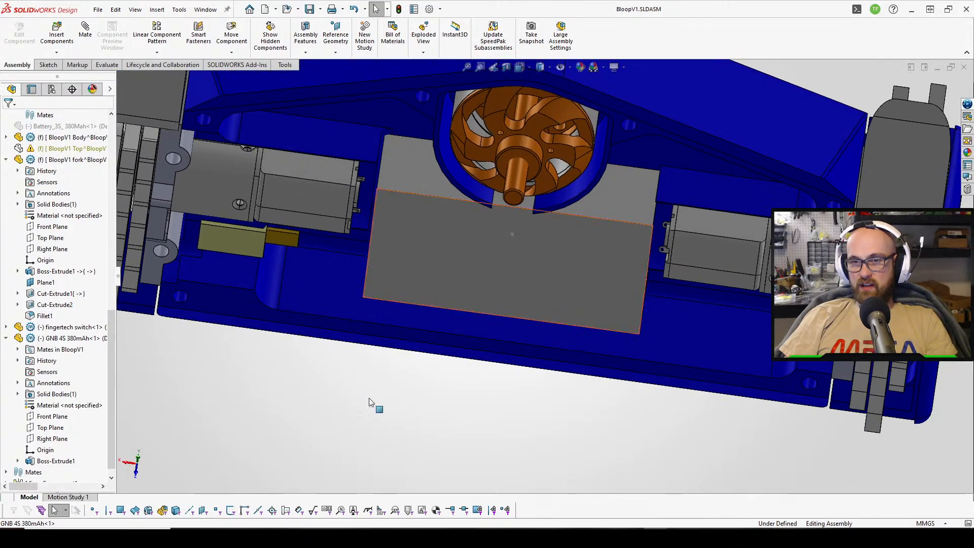
pyautogui.scroll(-2, 370, 402)
pyautogui.moveTo(352, 208); pyautogui.dragTo(325, 167, button='middle')
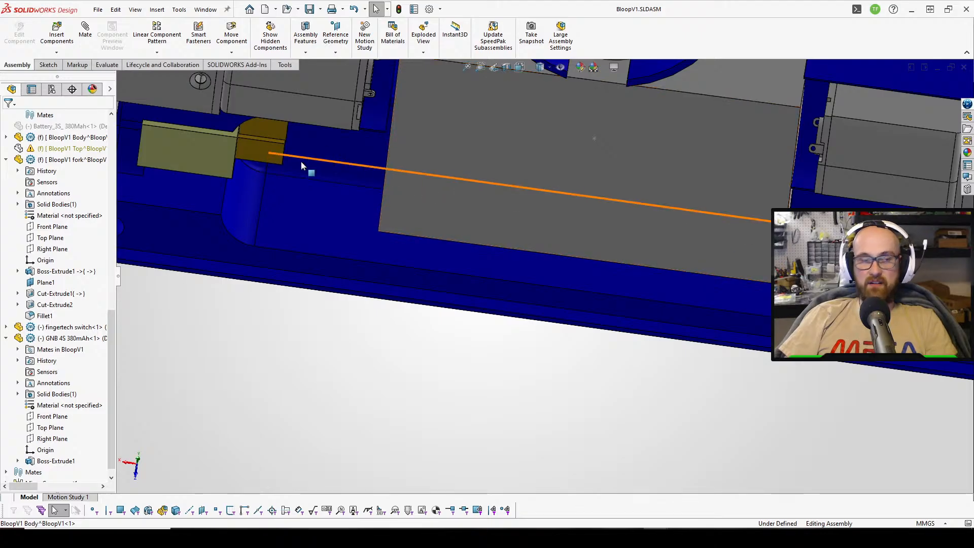
pyautogui.click(267, 148)
pyautogui.click(327, 363)
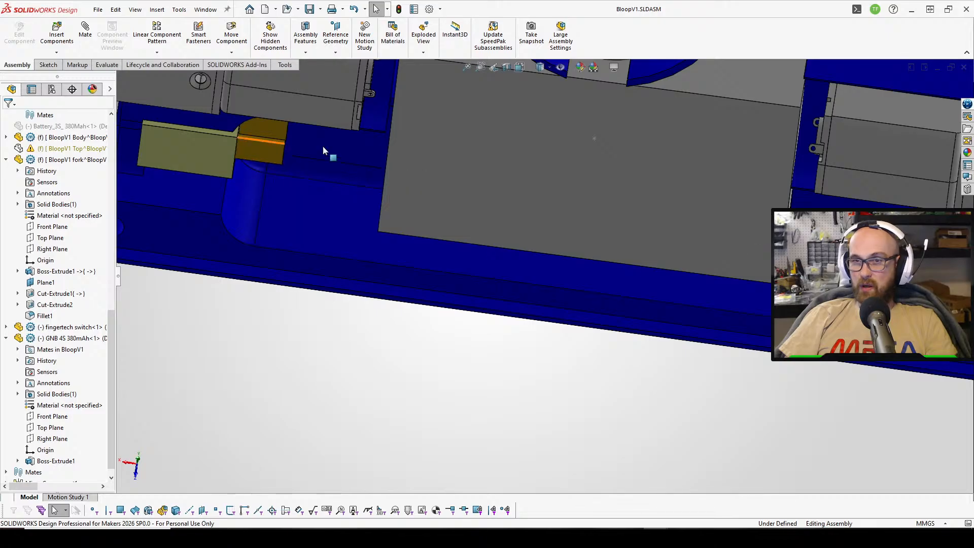
pyautogui.moveTo(223, 138); pyautogui.dragTo(218, 62, button='middle')
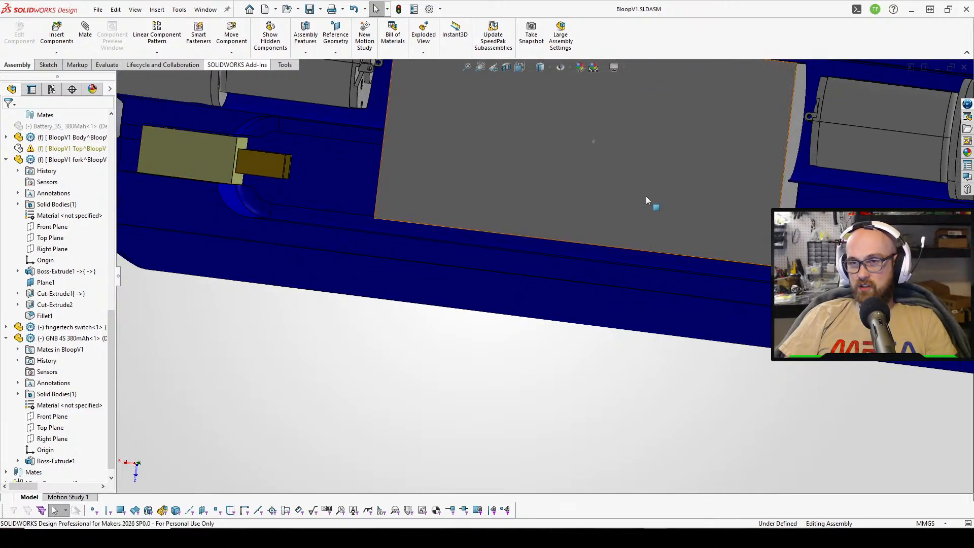
pyautogui.scroll(5, 561, 184)
pyautogui.moveTo(572, 223); pyautogui.dragTo(558, 376, button='middle')
pyautogui.click(459, 229)
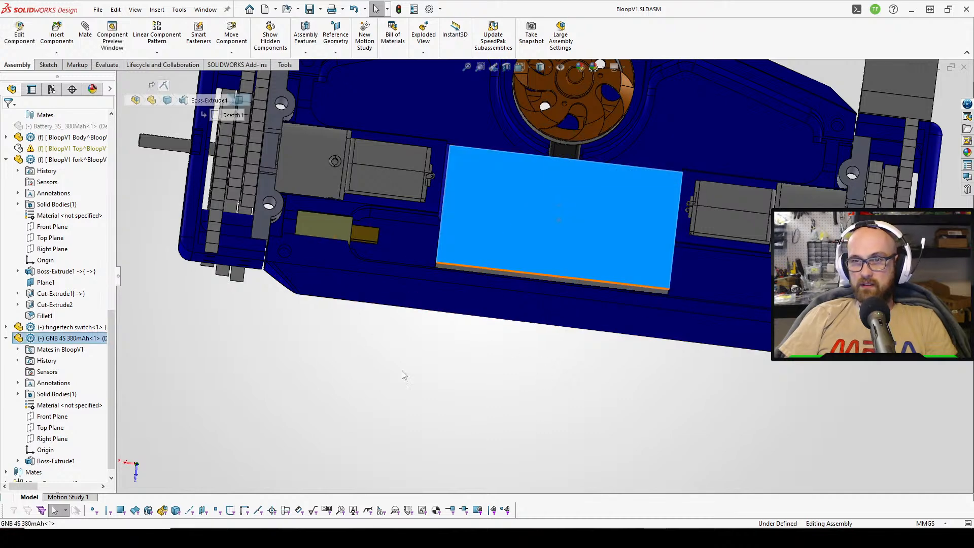
pyautogui.click(401, 372)
pyautogui.scroll(-3, 508, 337)
pyautogui.scroll(3, 527, 277)
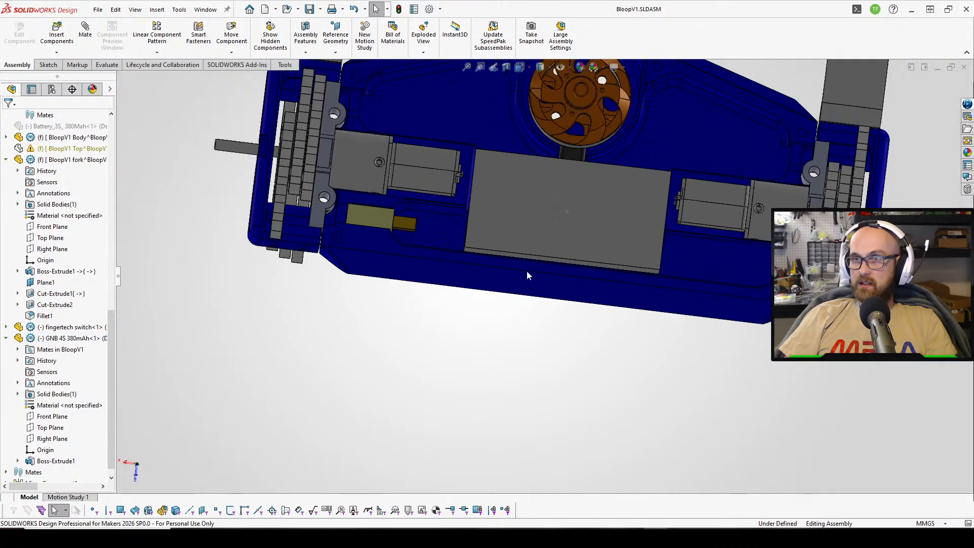
# Expand the BloopV1 Body part, open the sketch of its Boss-Extrude1 for editing, and return to the assembly.
pyautogui.click(421, 79)
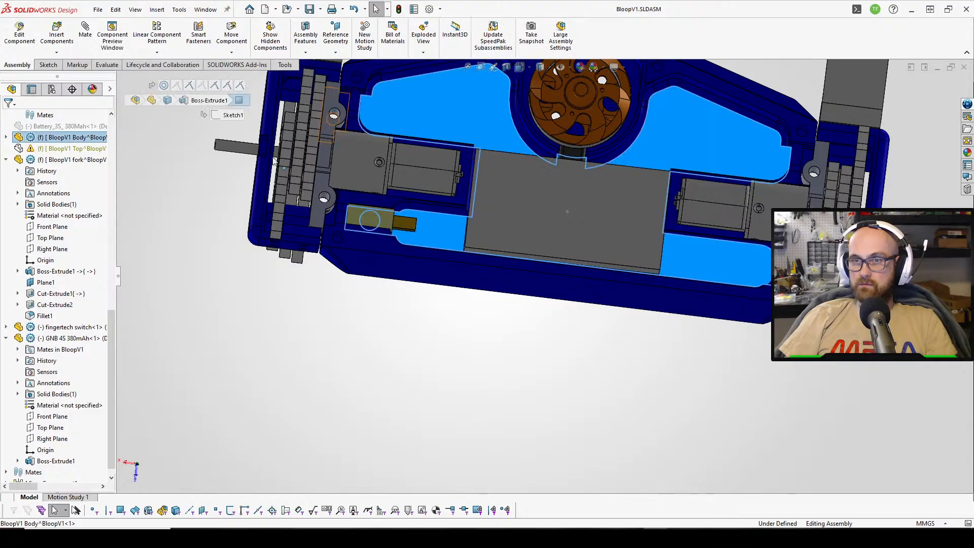
pyautogui.scroll(1, 80, 280)
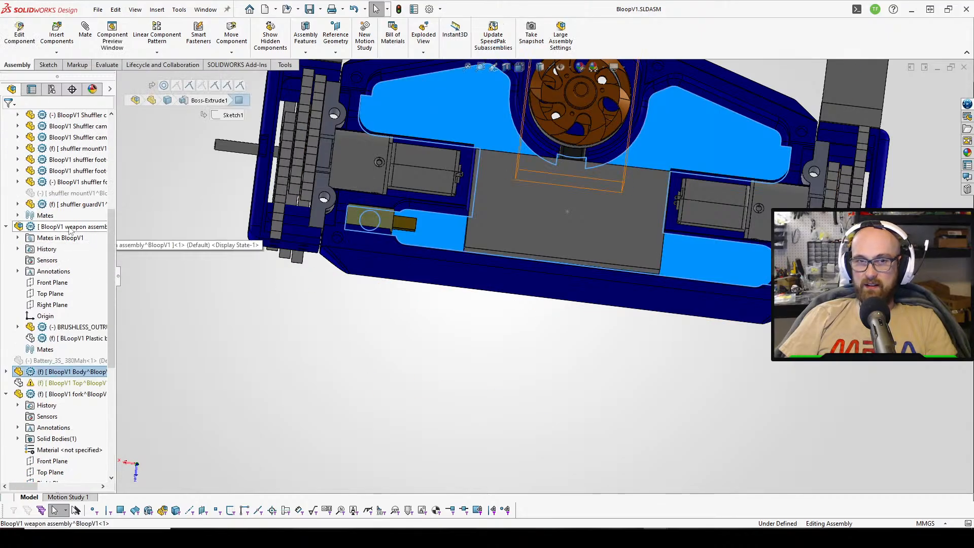
pyautogui.click(474, 369)
pyautogui.click(565, 295)
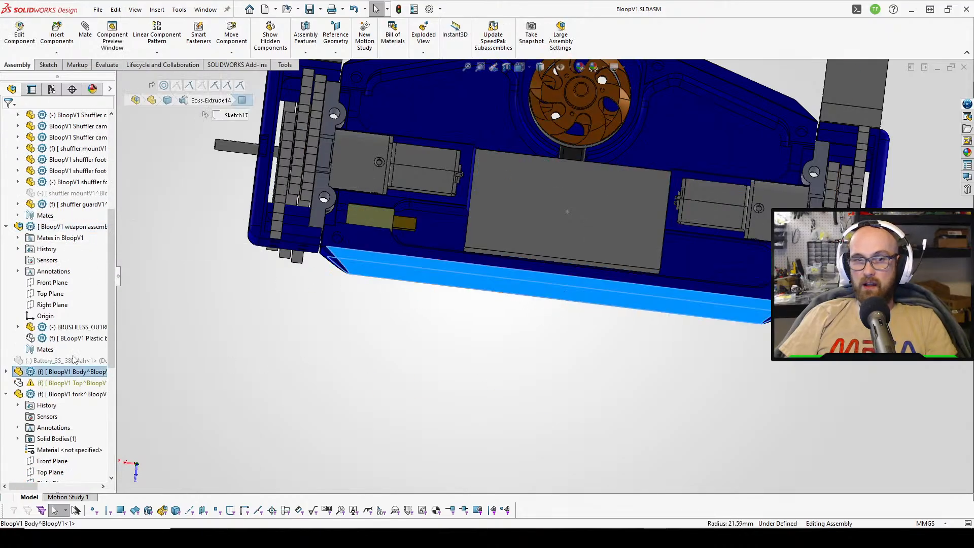
pyautogui.click(6, 372)
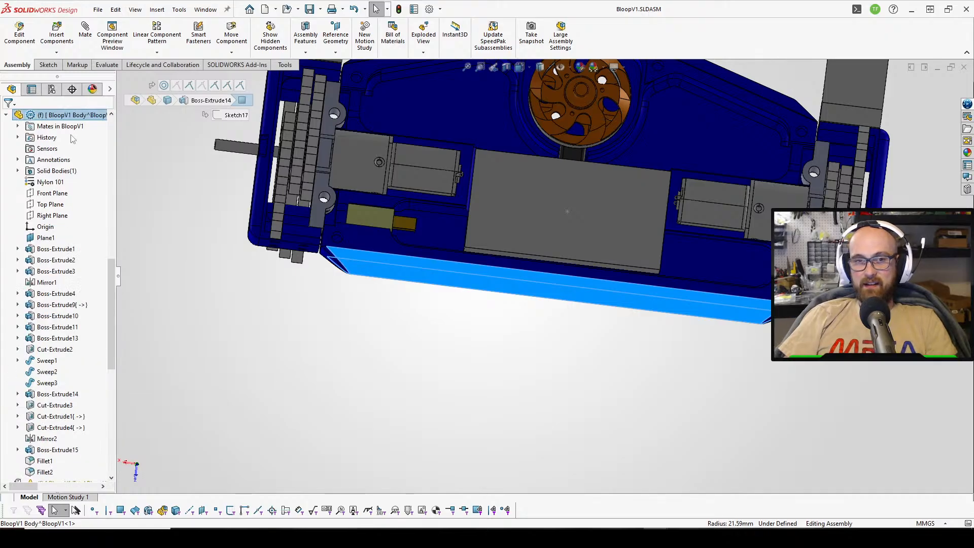
pyautogui.click(57, 249)
pyautogui.click(80, 223)
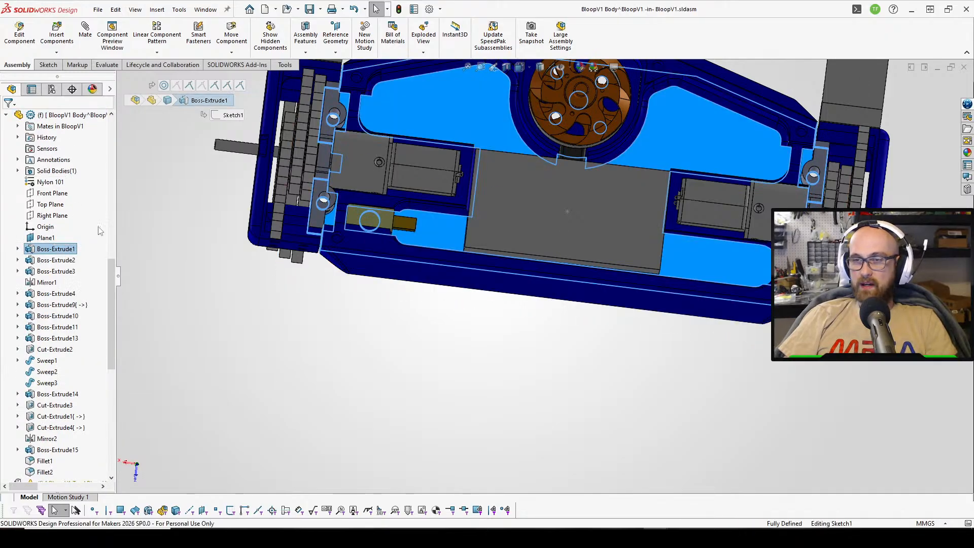
pyautogui.click(29, 41)
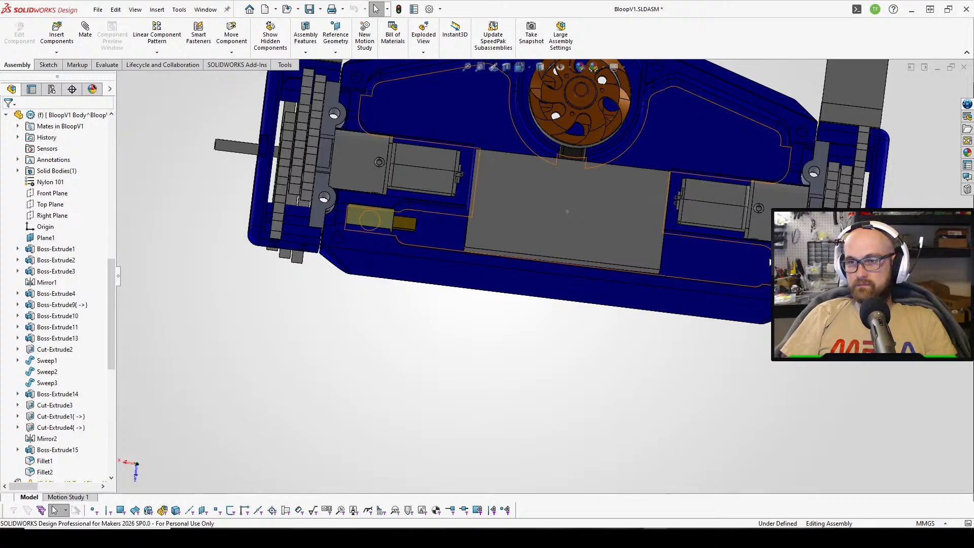
# Find the BloopV1 weapon assembly among the components and open it in its own window.
pyautogui.scroll(-5, 643, 201)
pyautogui.scroll(5, 583, 215)
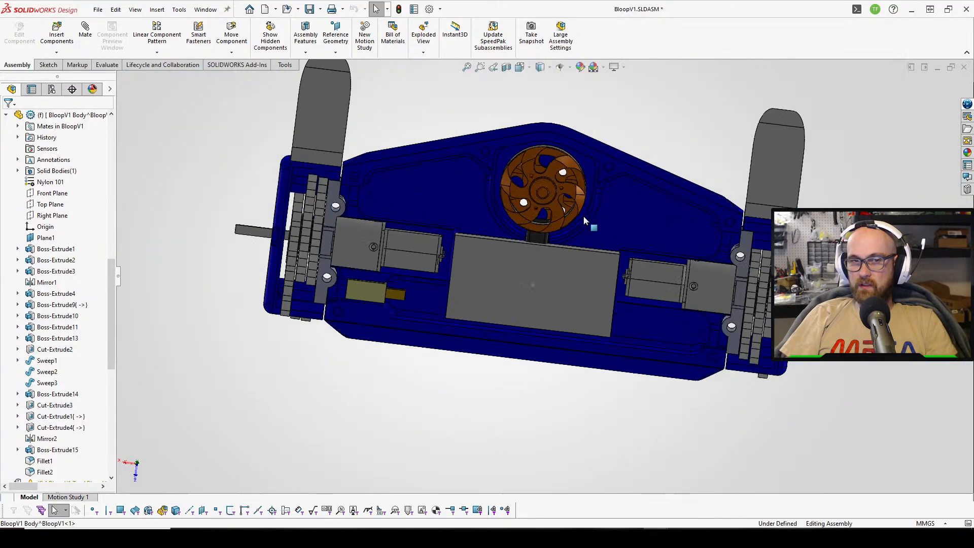
pyautogui.scroll(-3, 18, 344)
pyautogui.scroll(-4, 18, 342)
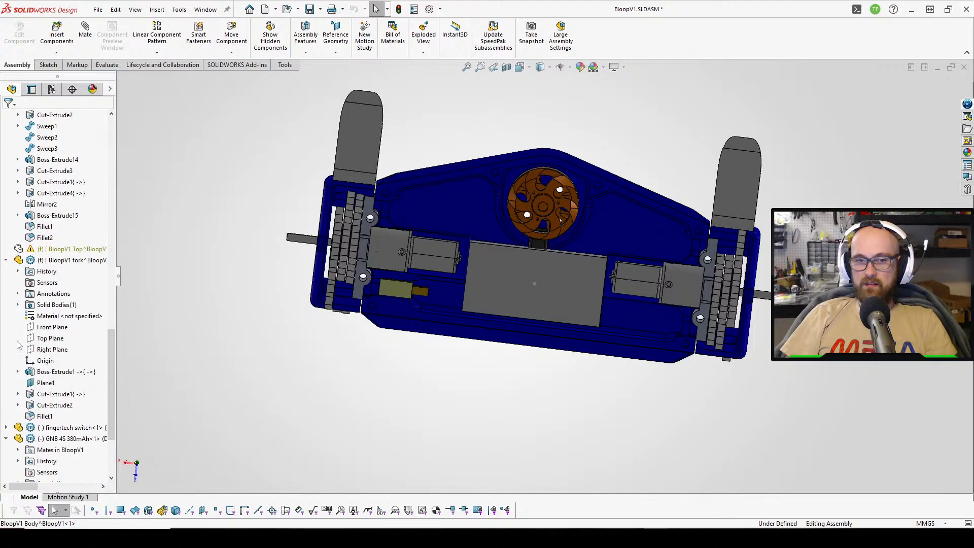
pyautogui.scroll(7, 83, 273)
pyautogui.scroll(6, 83, 213)
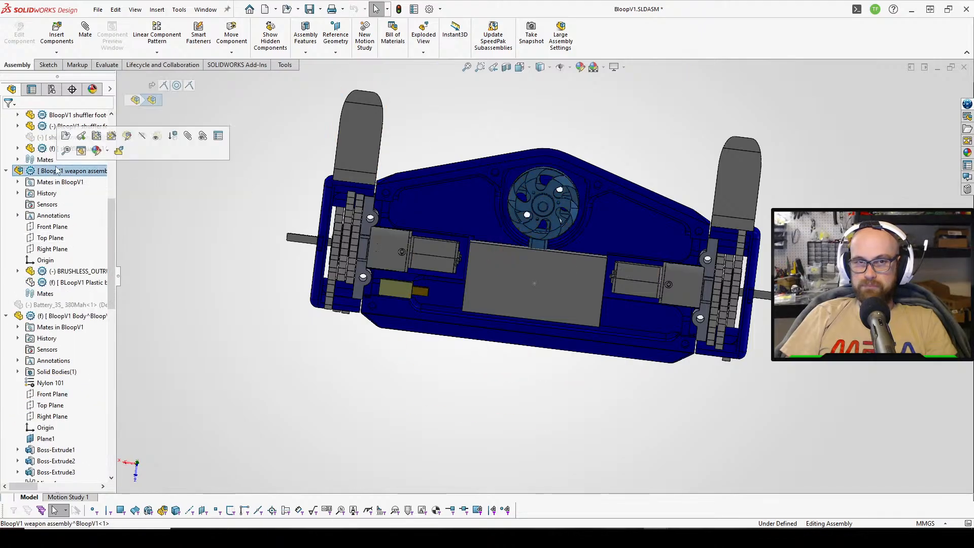
pyautogui.click(71, 127)
pyautogui.click(58, 173)
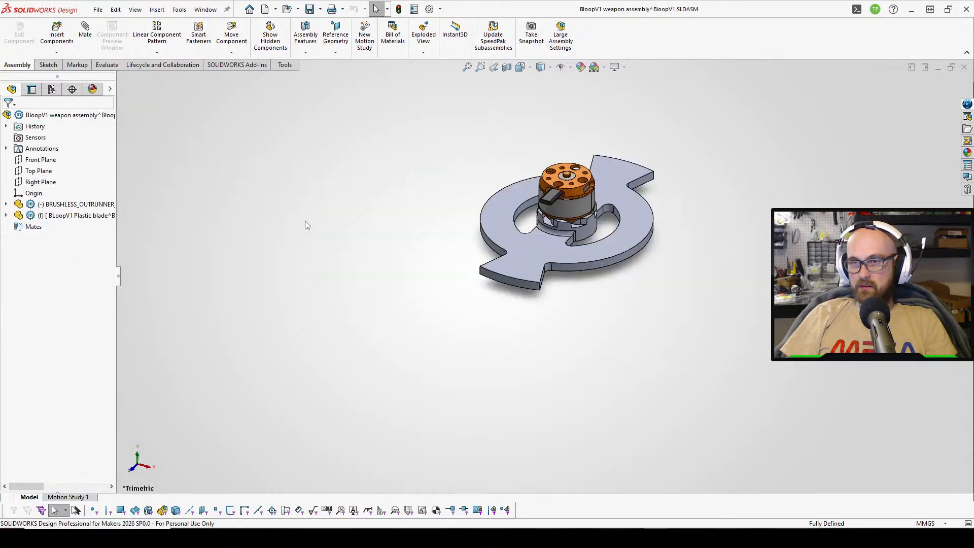
# Measure the radius of the plastic blade's tip arc and the distance between both tip arcs, and close the Measure tool.
pyautogui.moveTo(305, 221); pyautogui.dragTo(319, 234, button='middle')
pyautogui.press('m')
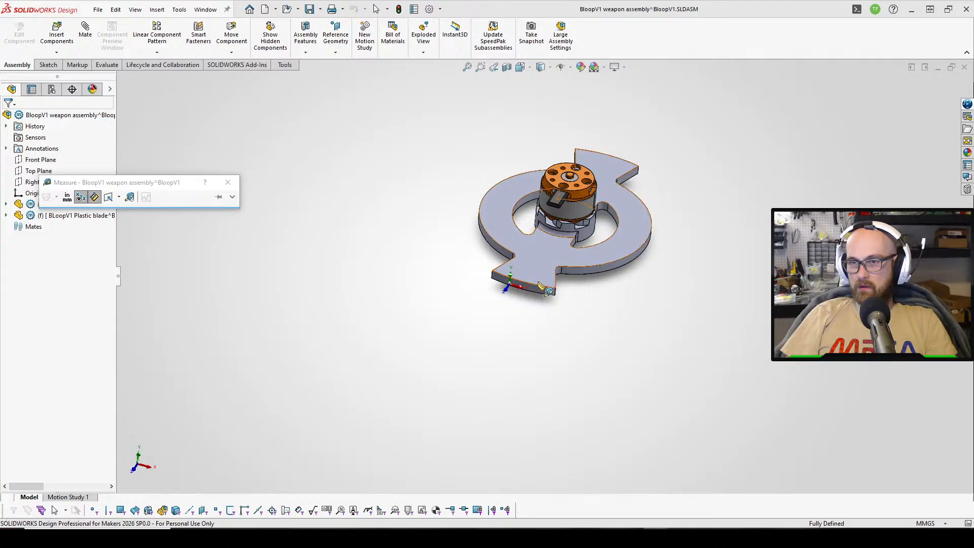
pyautogui.click(537, 277)
pyautogui.click(551, 312)
pyautogui.click(544, 284)
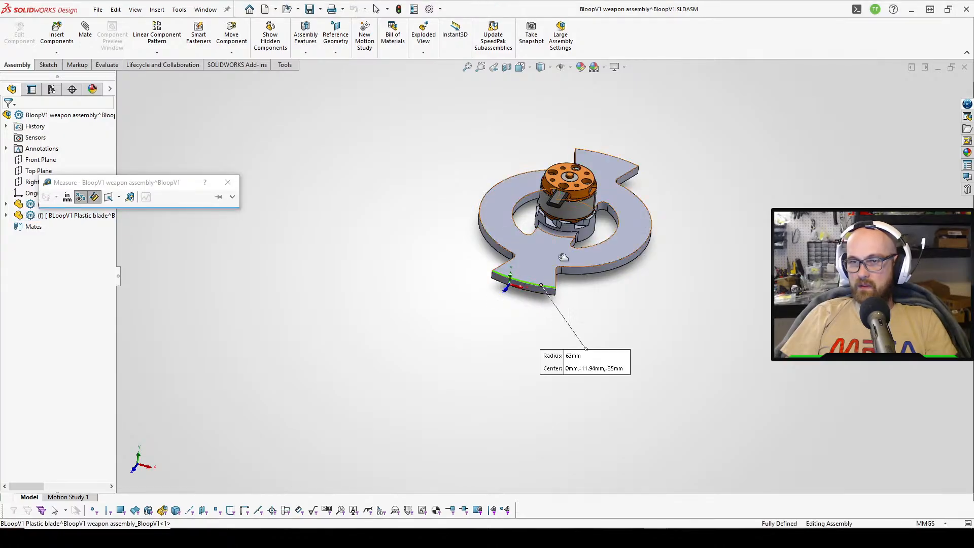
pyautogui.click(621, 159)
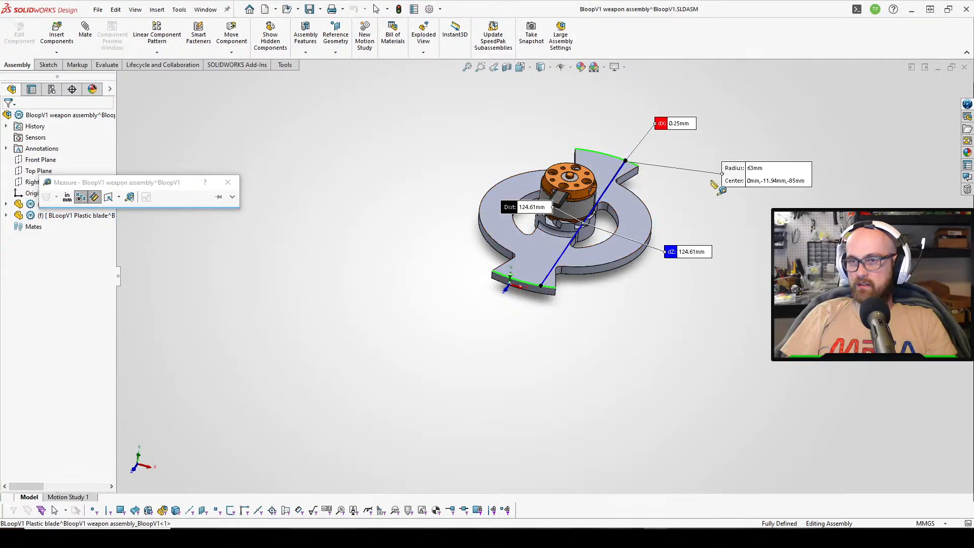
pyautogui.click(750, 275)
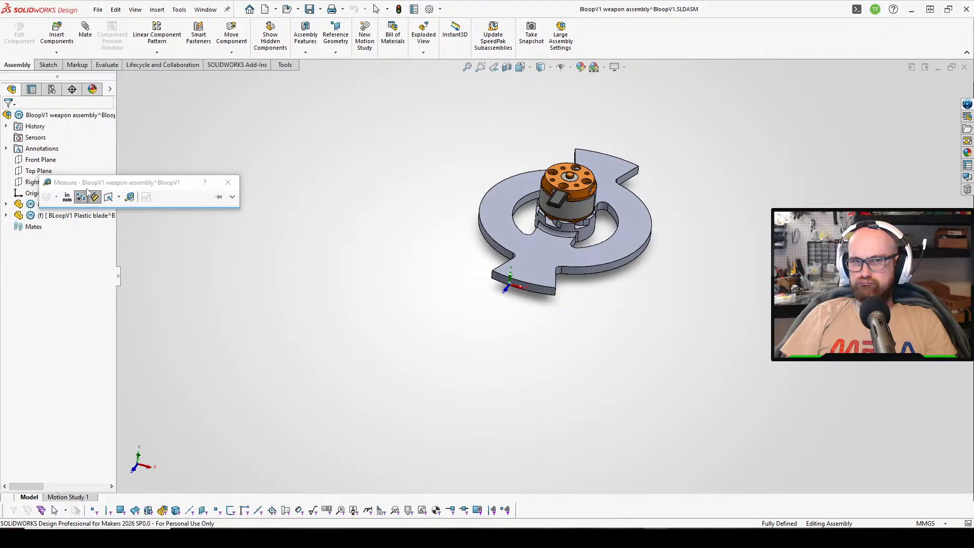
pyautogui.click(231, 181)
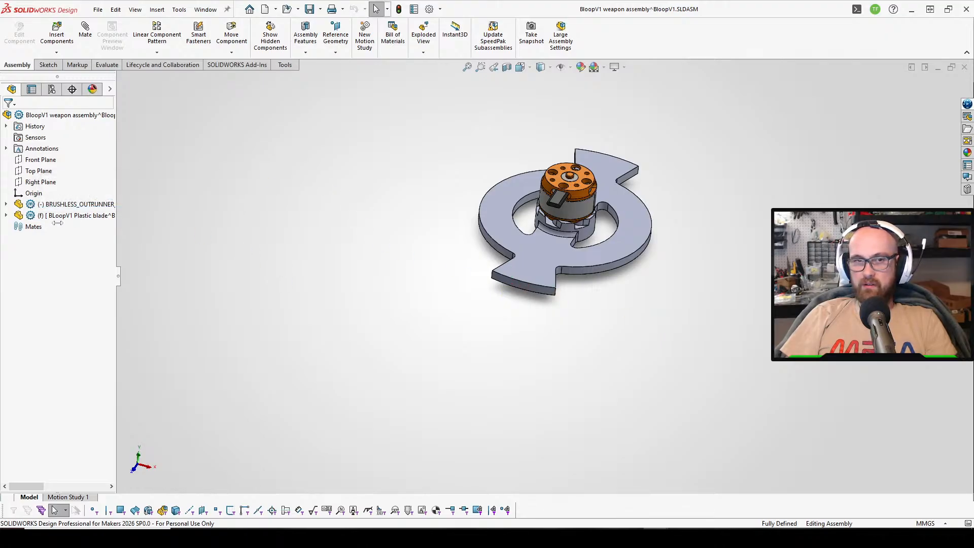
# Open the BLoopV1 Plastic blade part in its own window, inspect the sketch of Boss-Extrude1 and exit it.
pyautogui.click(77, 214)
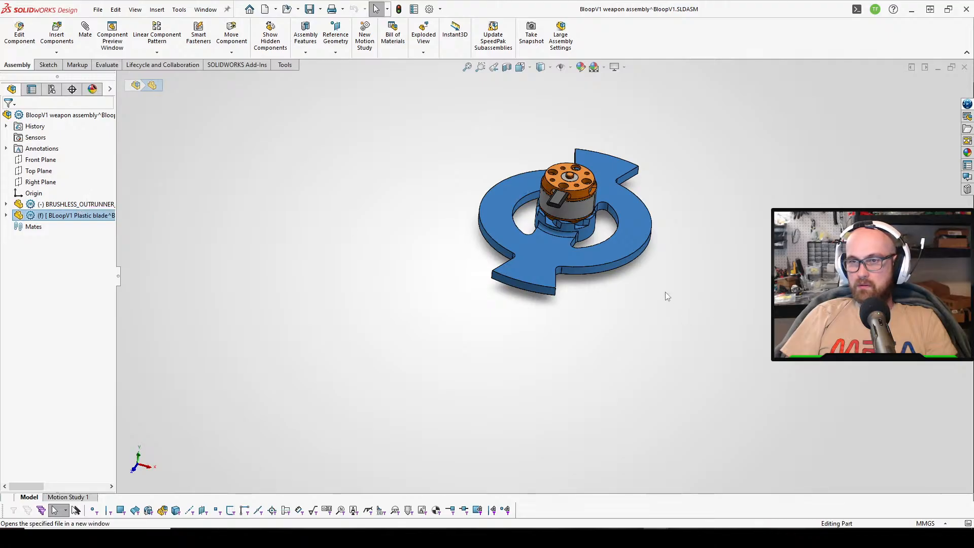
pyautogui.click(59, 227)
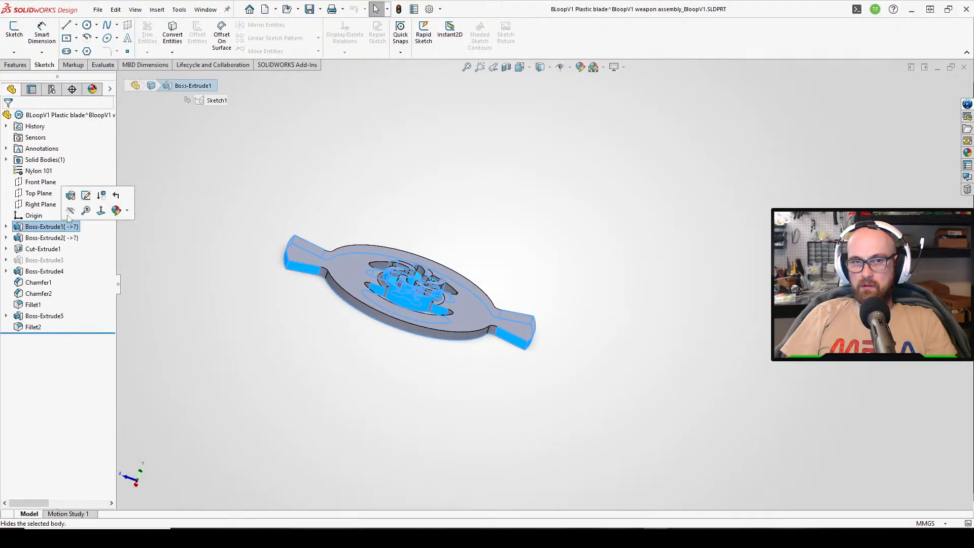
pyautogui.click(85, 196)
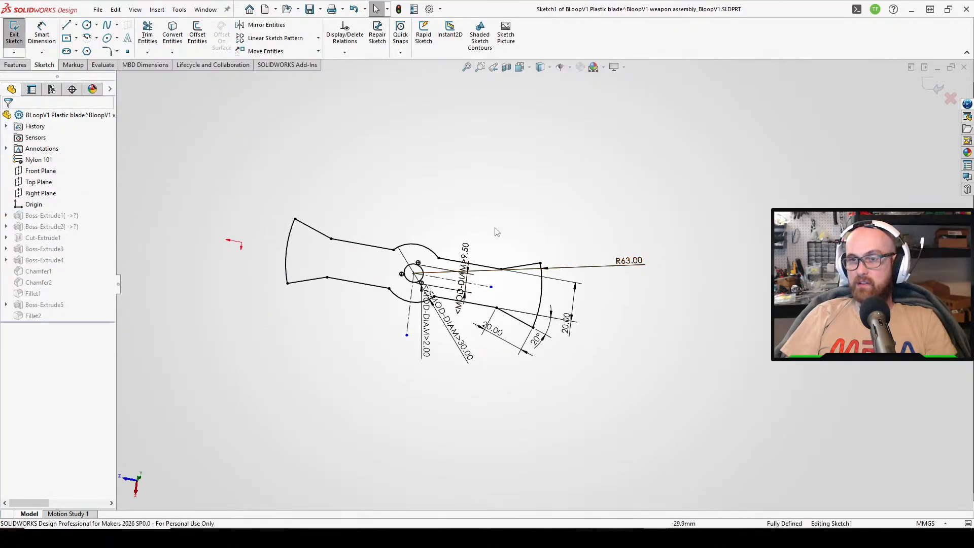
pyautogui.click(14, 34)
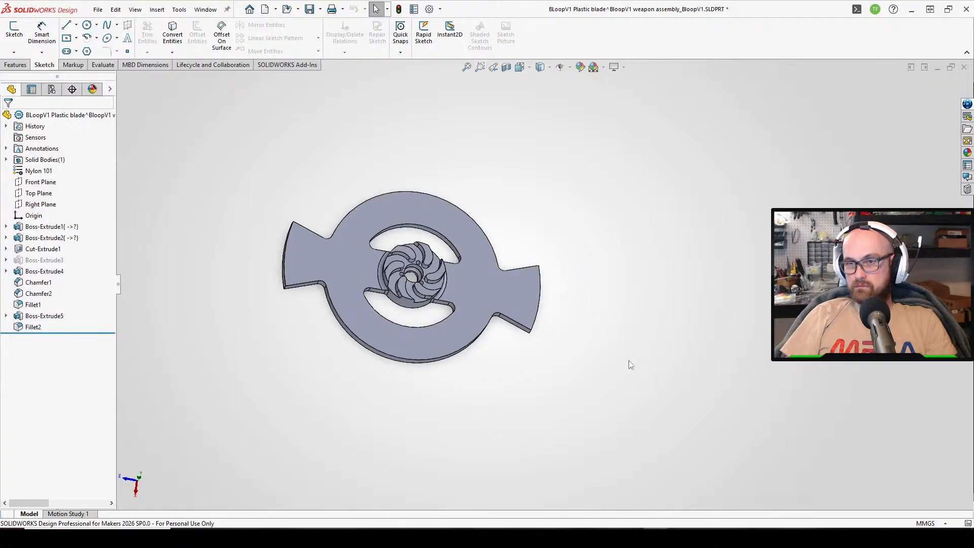
# Measure the distance between the plastic blade's two tip arc midpoints in inches using custom measurement units, and close the Measure tool.
pyautogui.press('m')
pyautogui.click(539, 299)
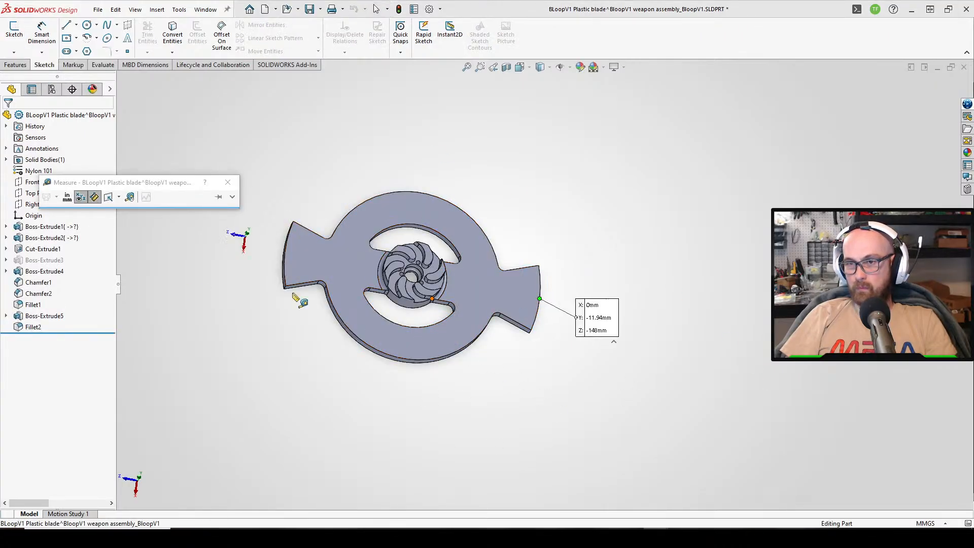
pyautogui.click(285, 253)
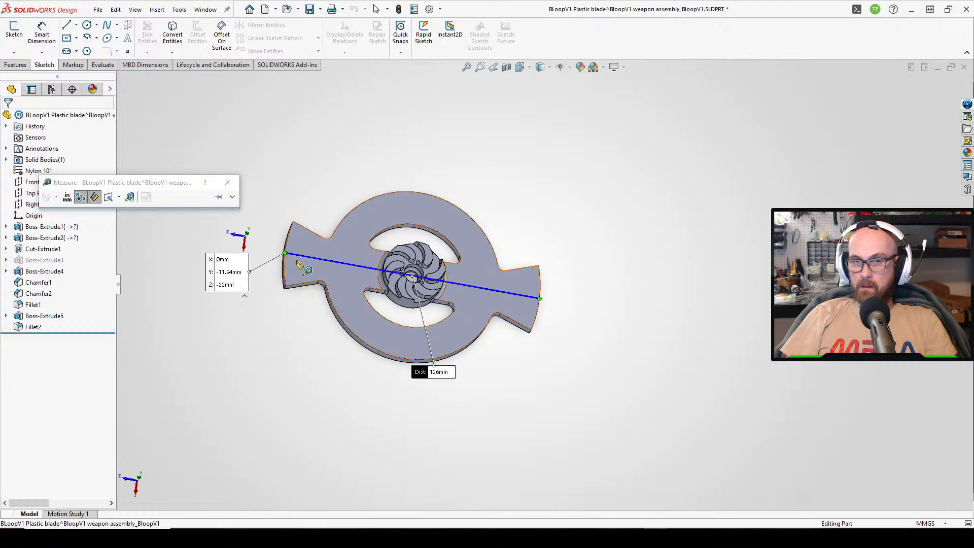
pyautogui.click(79, 197)
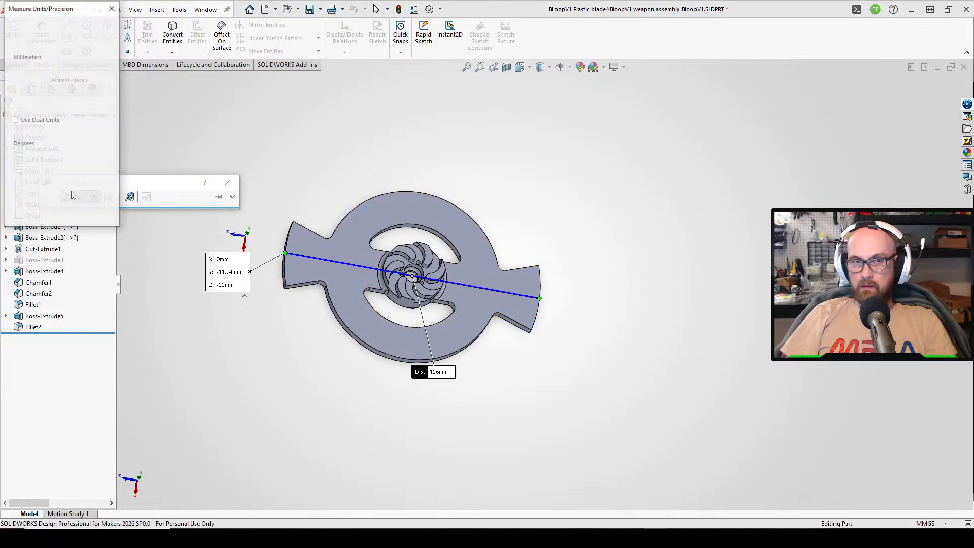
pyautogui.click(23, 34)
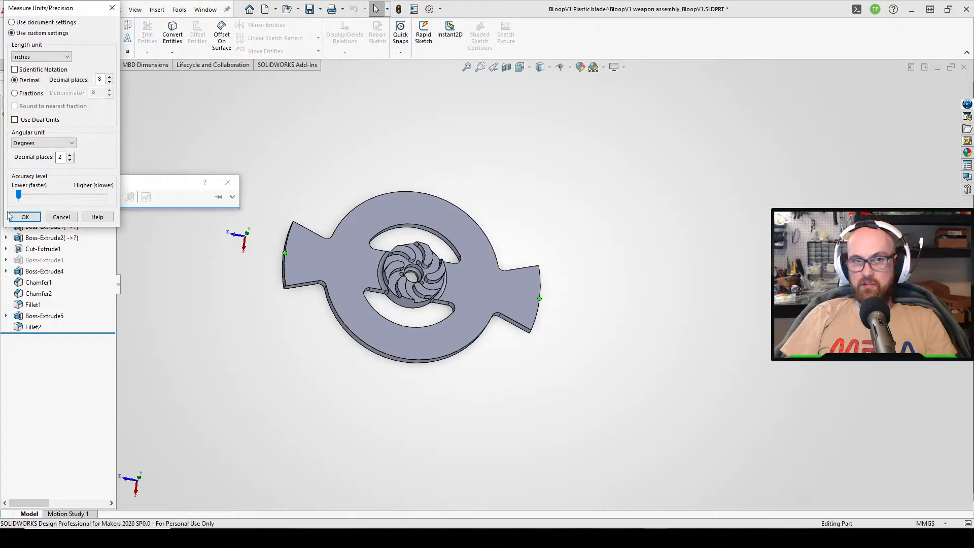
pyautogui.click(25, 217)
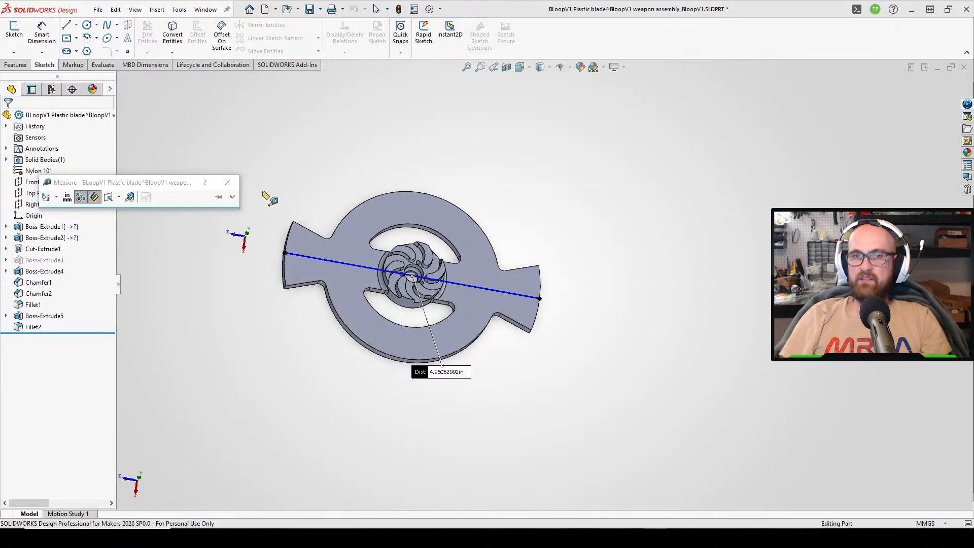
pyautogui.click(228, 182)
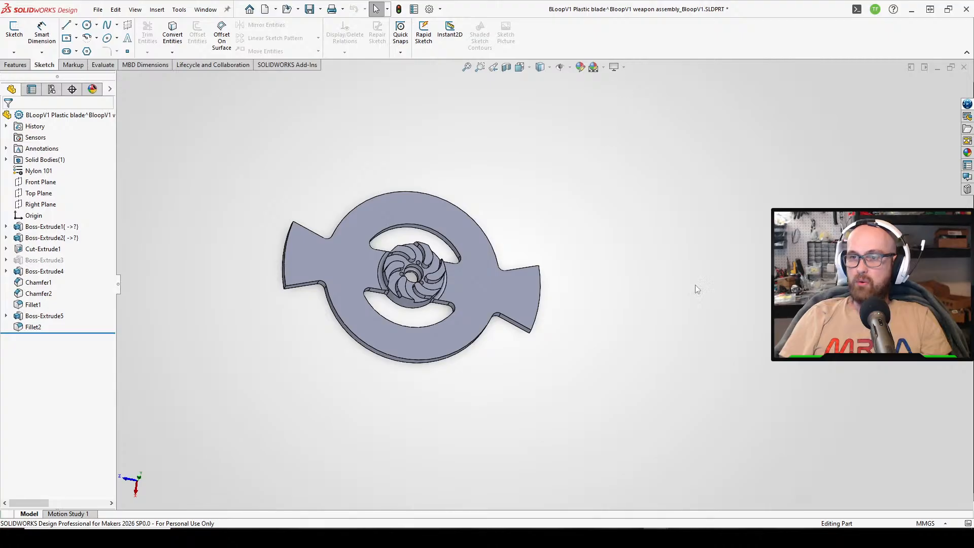
# Close the BigfootV4 assembly and the RRMini-GMP16-1106-Mk4 motor assembly.
pyautogui.moveTo(655, 537)
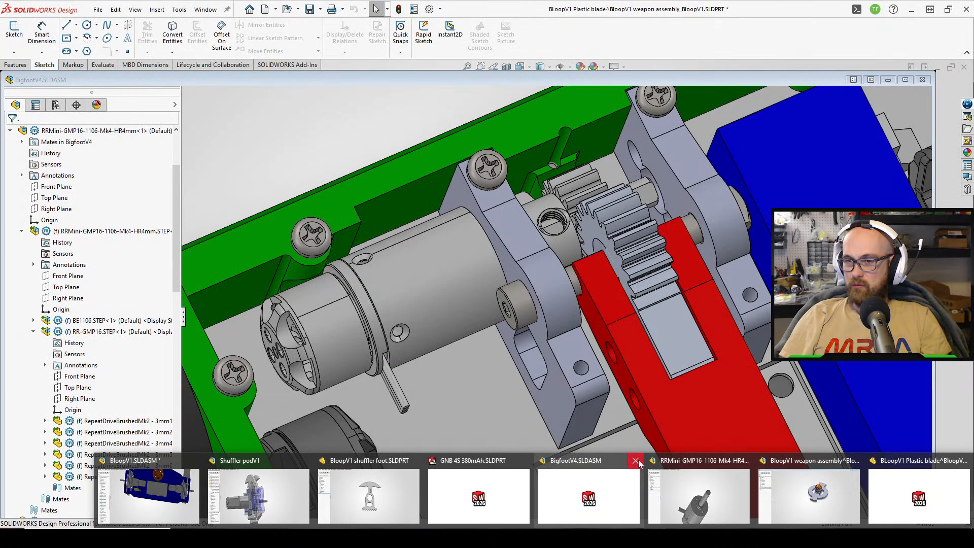
pyautogui.click(637, 462)
pyautogui.click(744, 460)
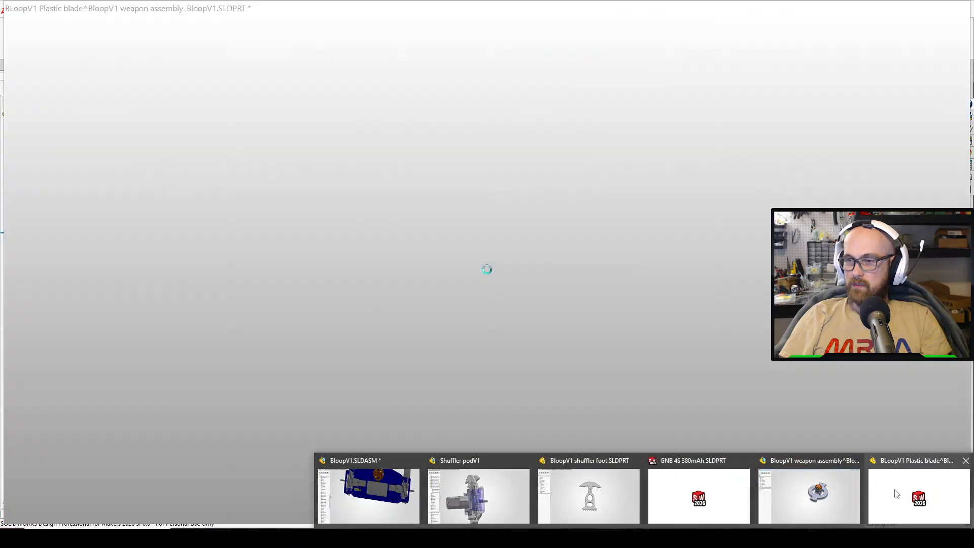
# Close the BloopV1 weapon assembly, saving all its modified documents to this PC, and rebuild the BloopV1 assembly.
pyautogui.moveTo(882, 464)
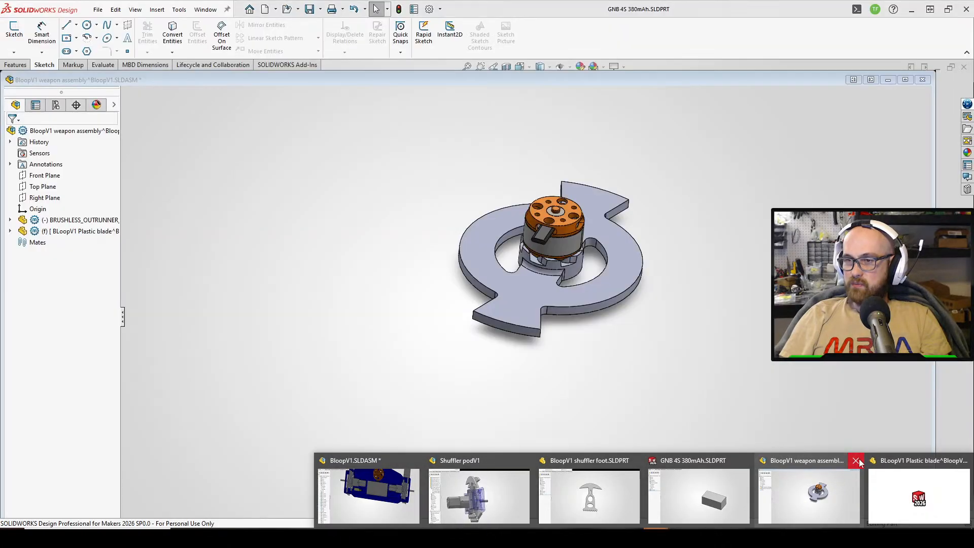
pyautogui.click(855, 460)
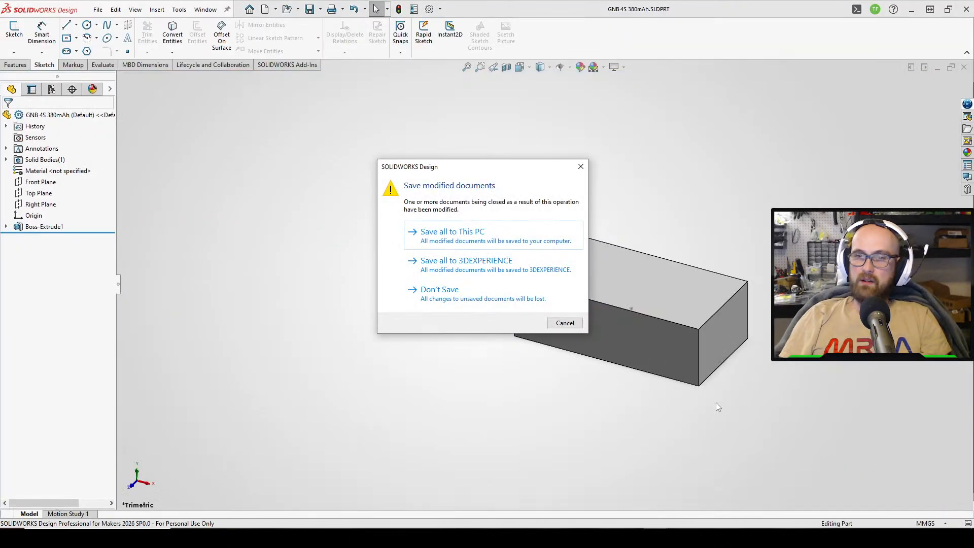
pyautogui.click(524, 243)
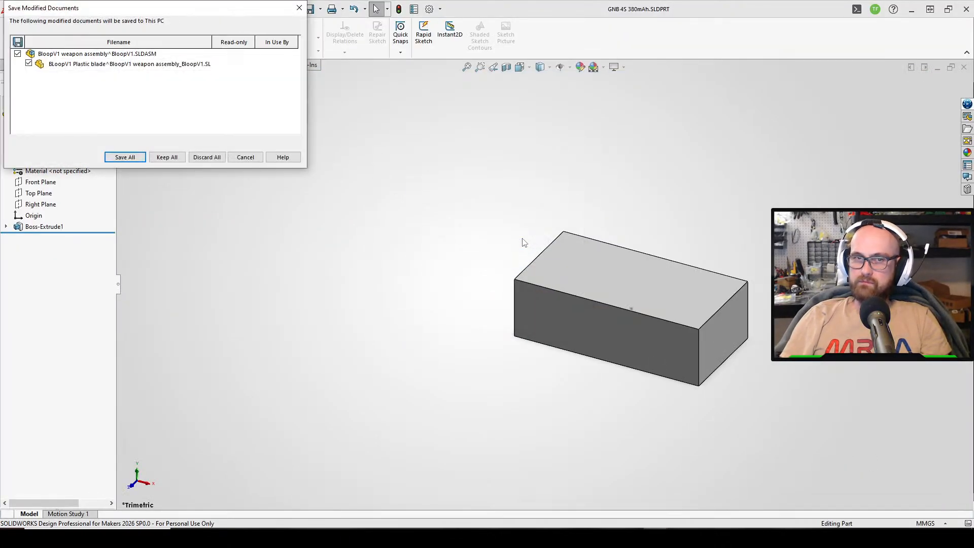
pyautogui.click(133, 157)
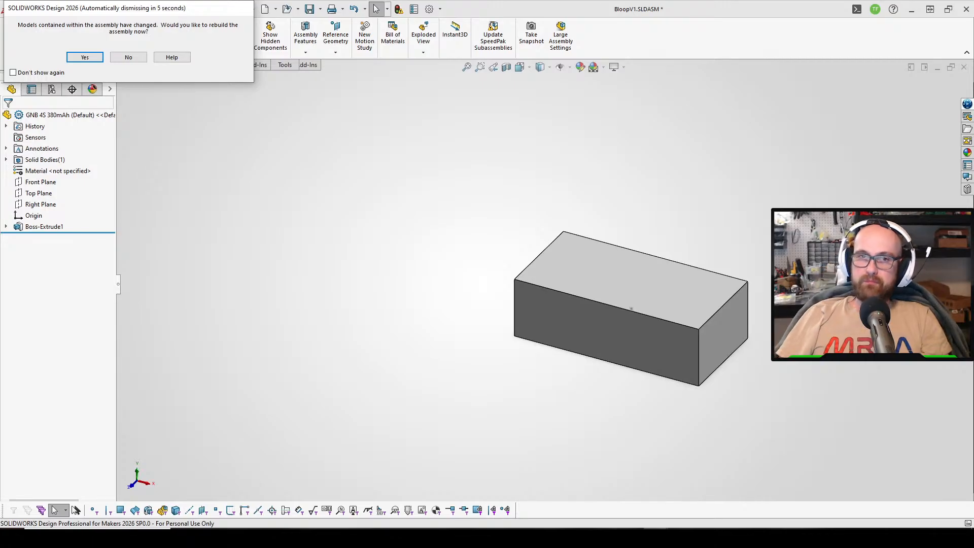
pyautogui.click(85, 56)
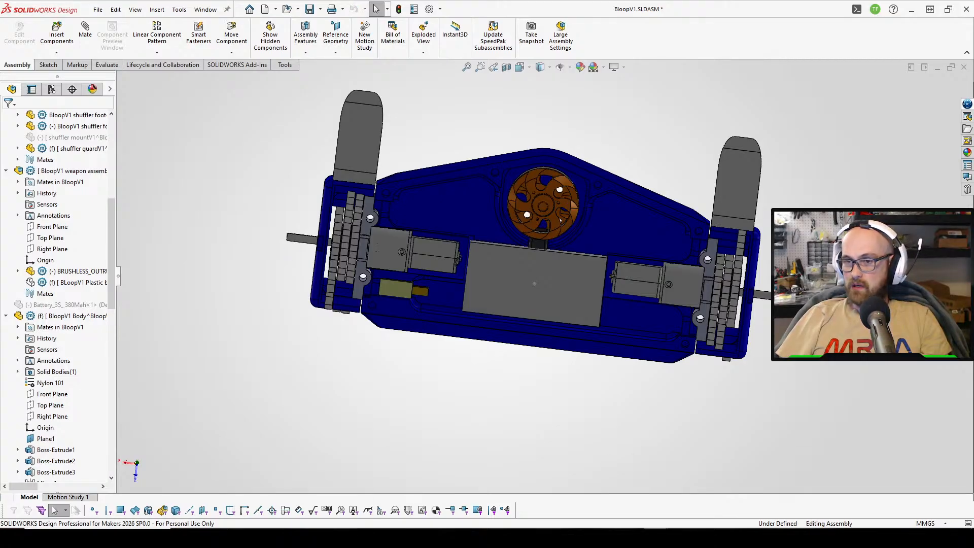
# Close the BloopV1 assembly, saving all modified documents to this PC with the virtual components stored inside the assembly.
pyautogui.moveTo(654, 538)
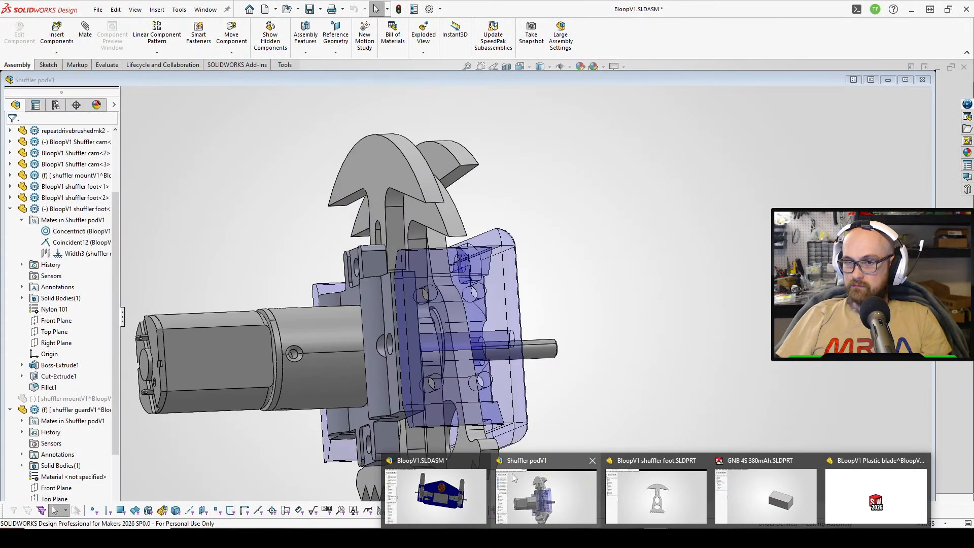
pyautogui.click(591, 460)
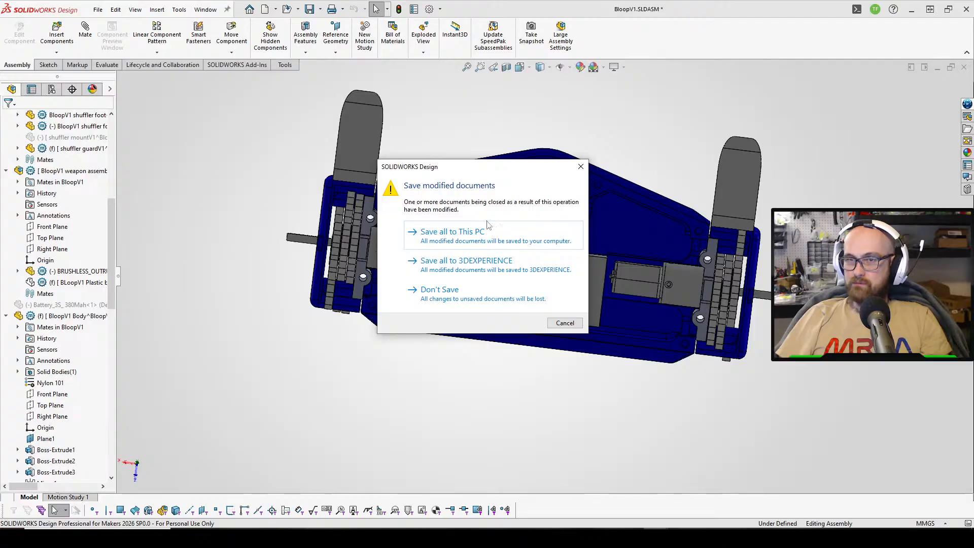
pyautogui.click(487, 226)
pyautogui.click(168, 158)
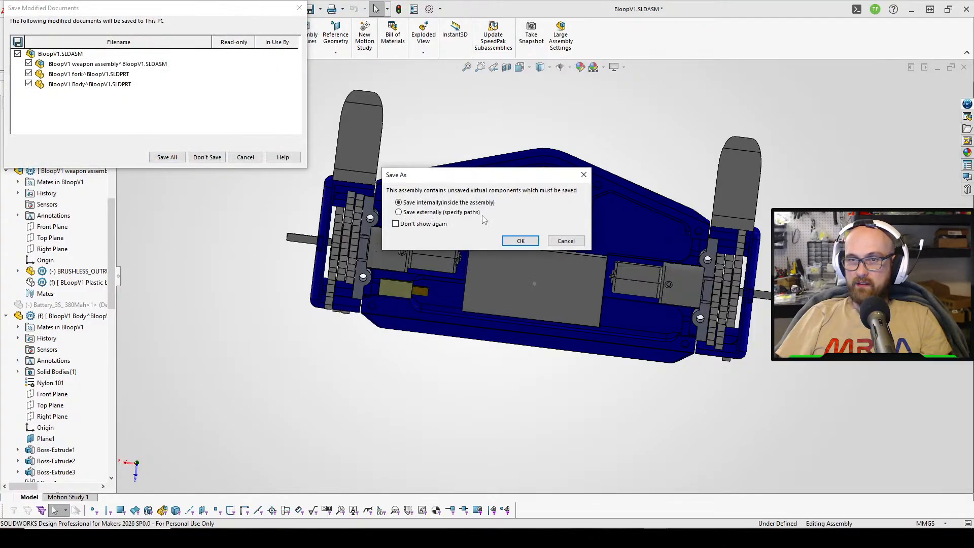
pyautogui.click(521, 241)
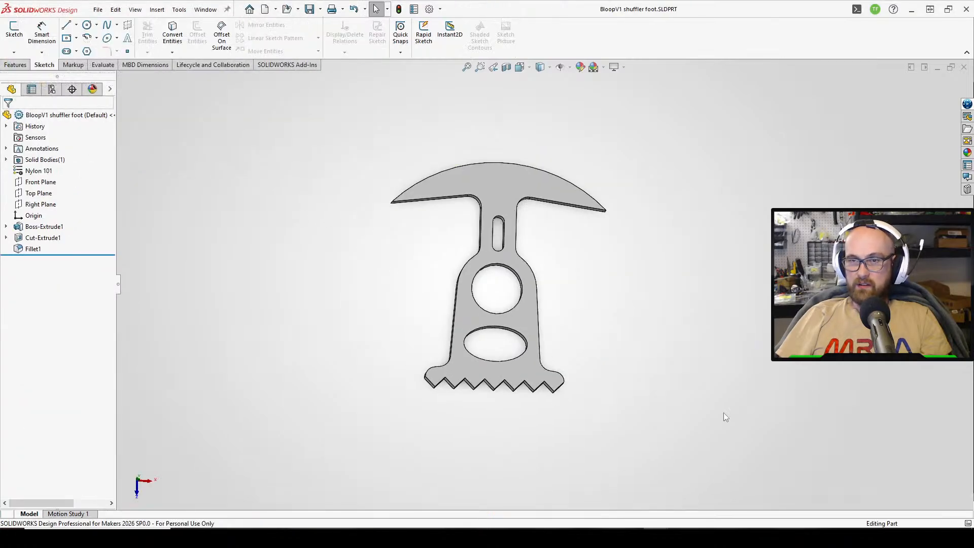
# Reopen the BloopV1 assembly from the Combat bots\Bloop folder, opening any referenced documents which have changed.
pyautogui.moveTo(659, 538)
pyautogui.click(532, 502)
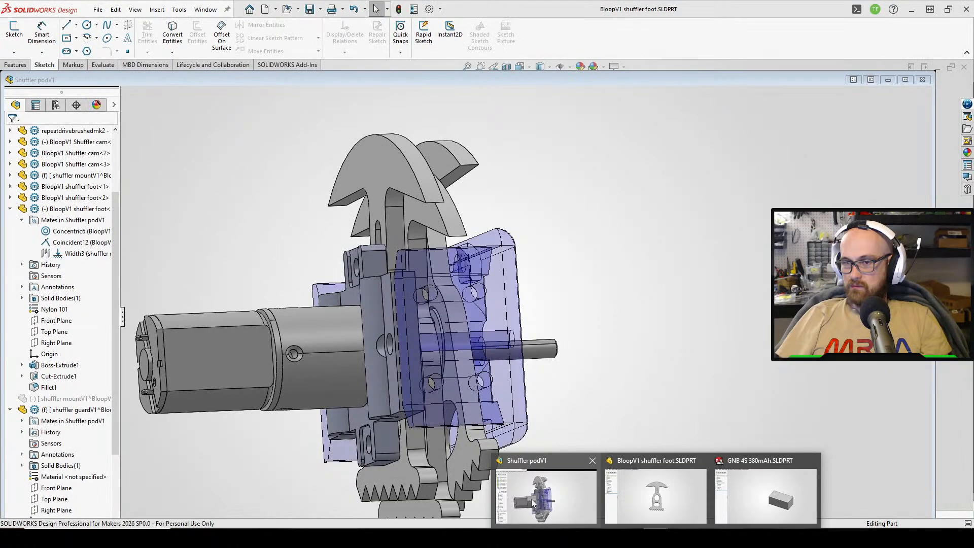
pyautogui.click(287, 9)
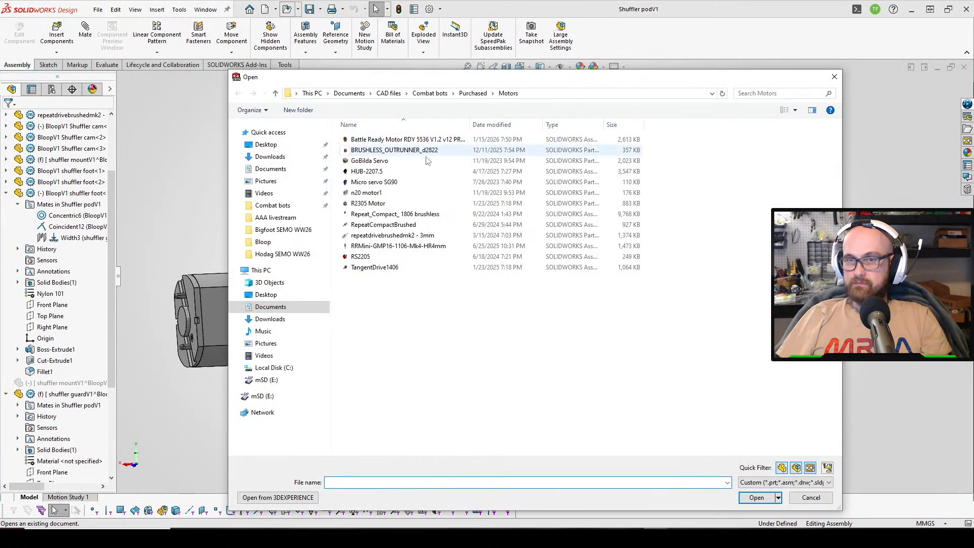
pyautogui.click(425, 93)
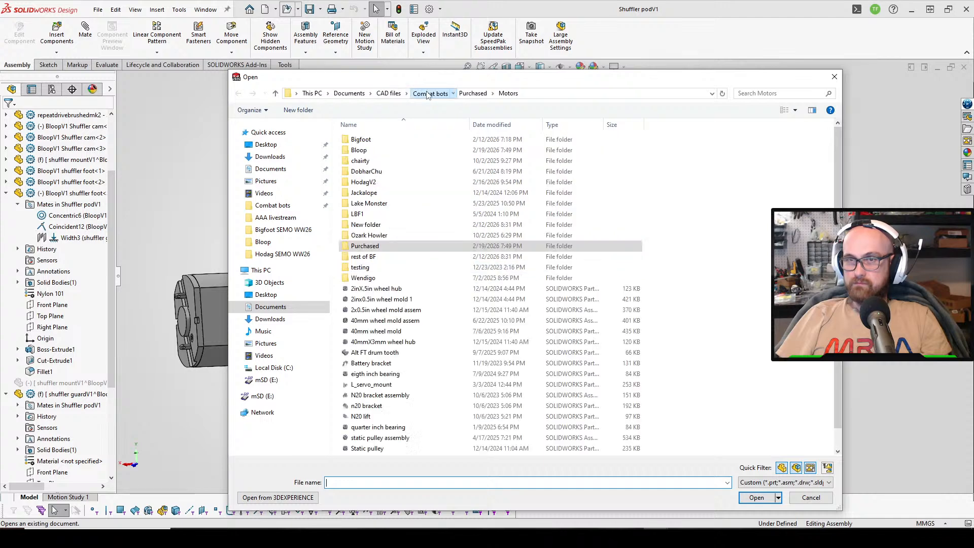
pyautogui.doubleClick(375, 150)
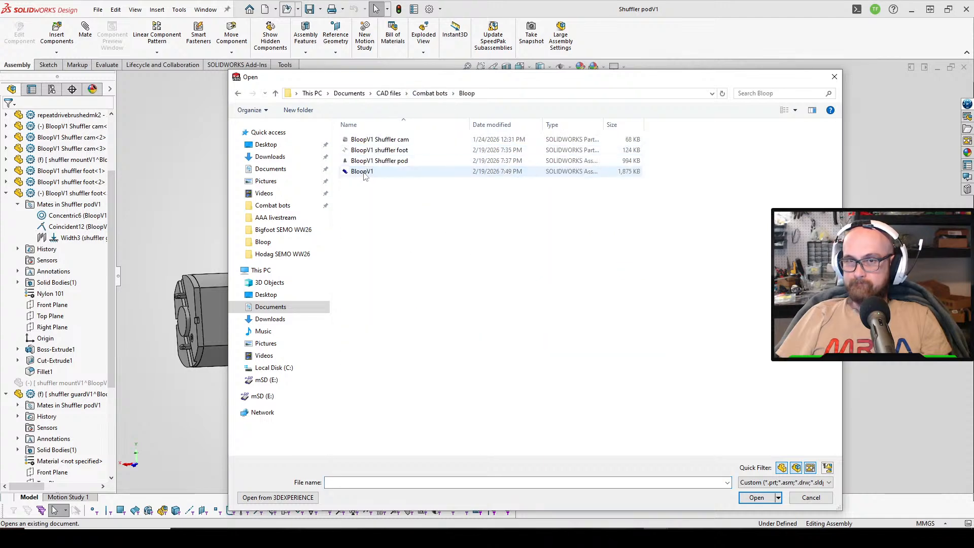
pyautogui.doubleClick(367, 172)
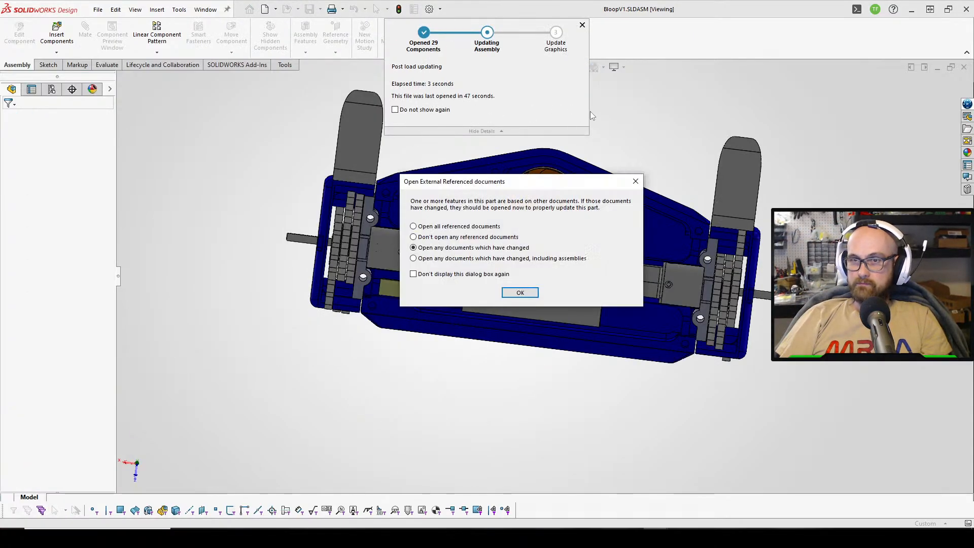
pyautogui.click(535, 293)
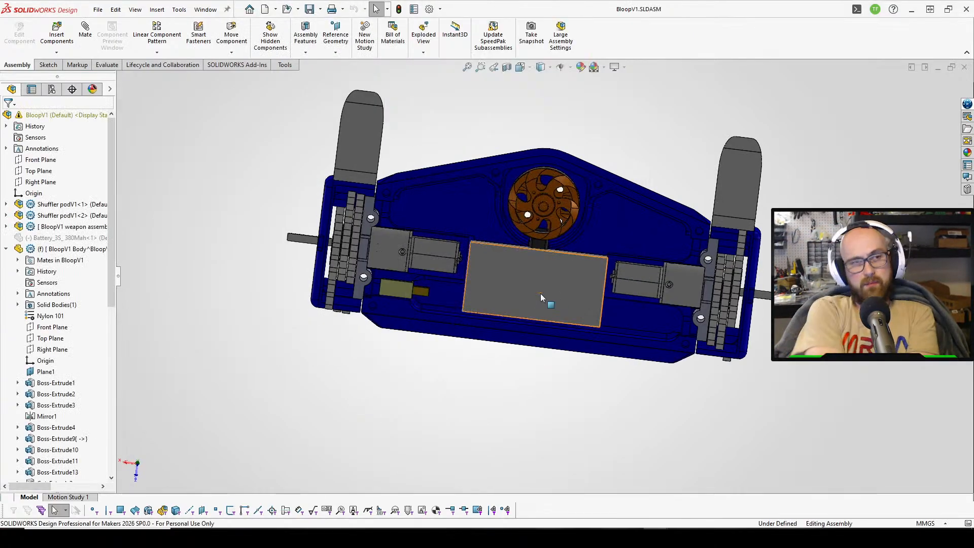
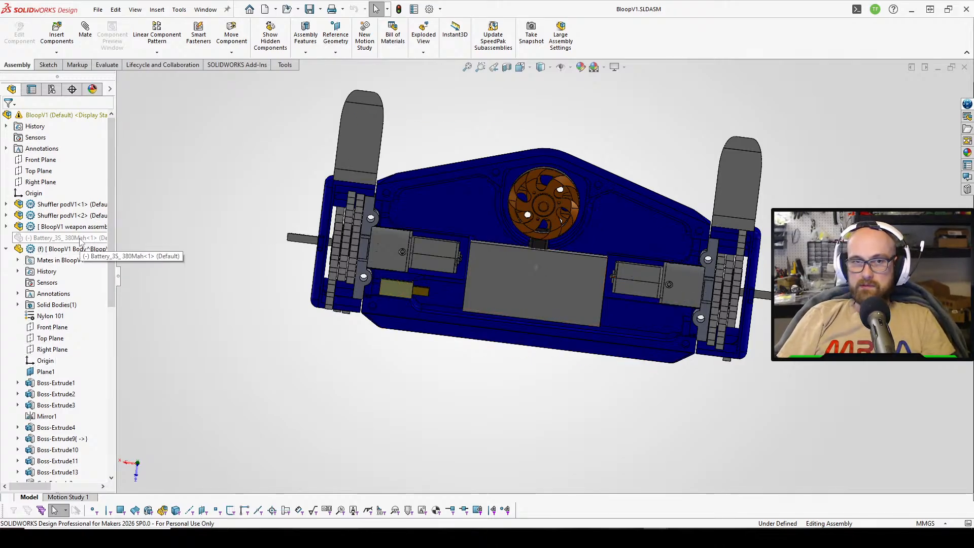
# Edit the Distance1 mate of Shuffler podV1<1>, trying 78 mm and settling on 80 mm between the two right planes.
pyautogui.click(6, 204)
pyautogui.click(18, 216)
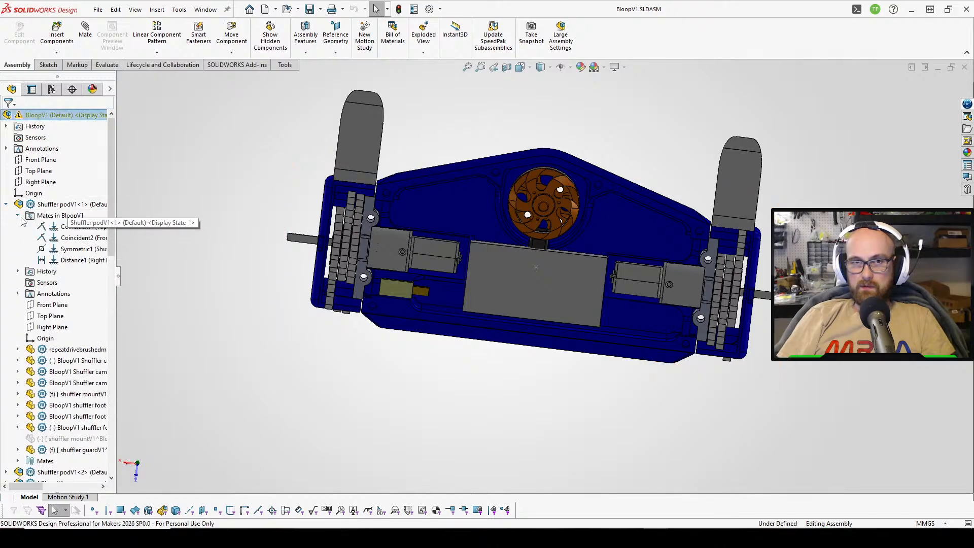
pyautogui.click(76, 259)
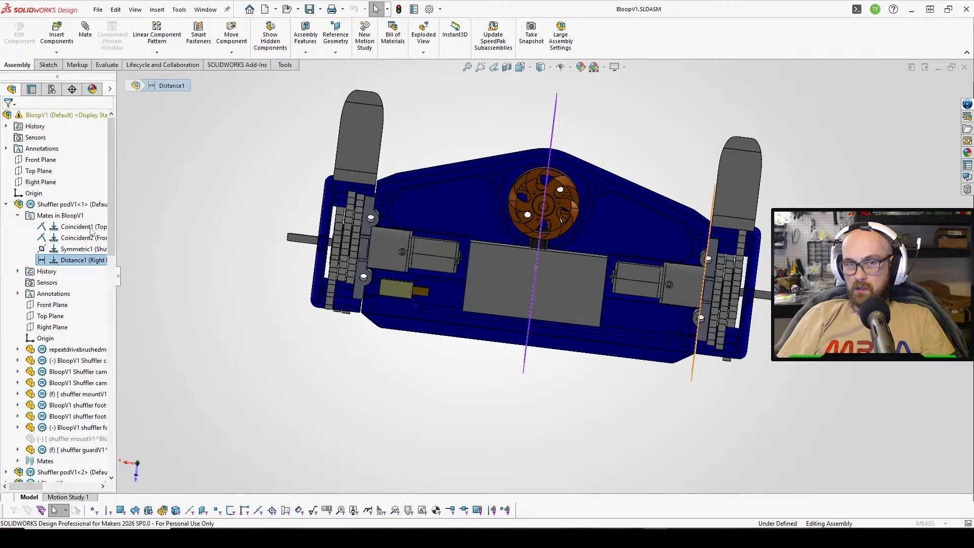
pyautogui.click(107, 250)
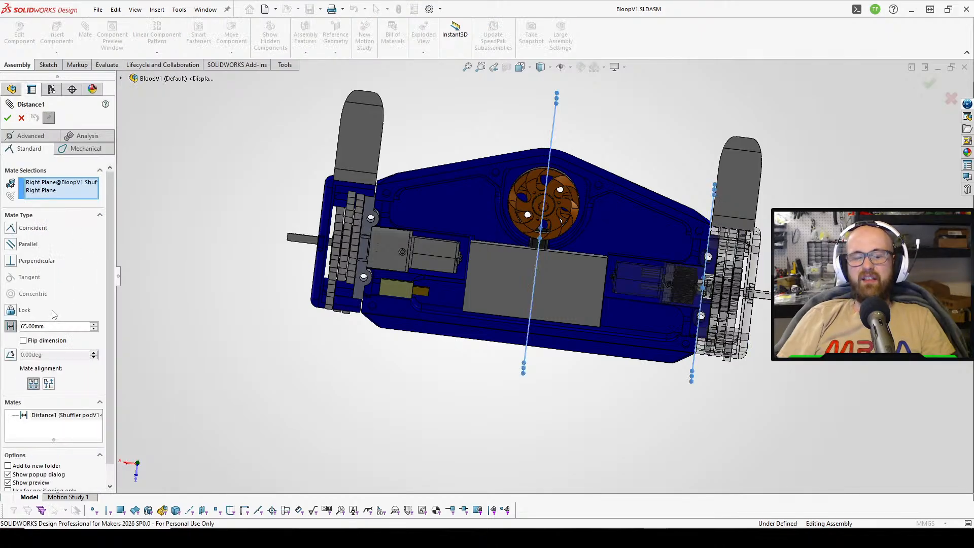
pyautogui.click(24, 325)
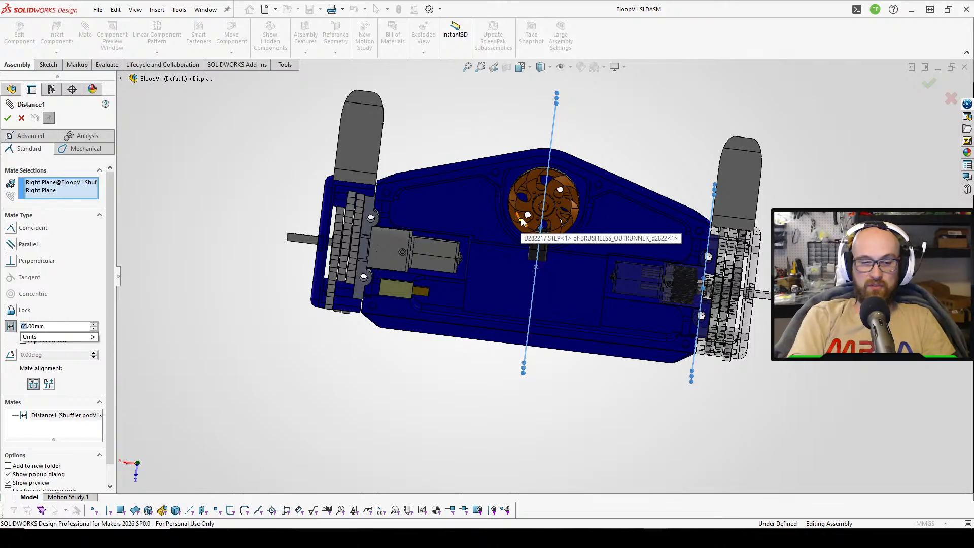
pyautogui.write('78')
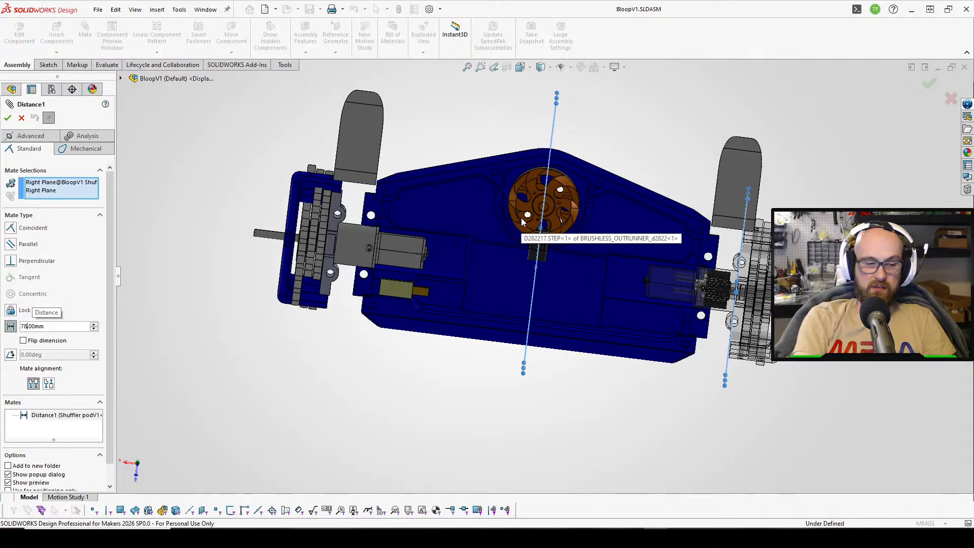
pyautogui.press('Return')
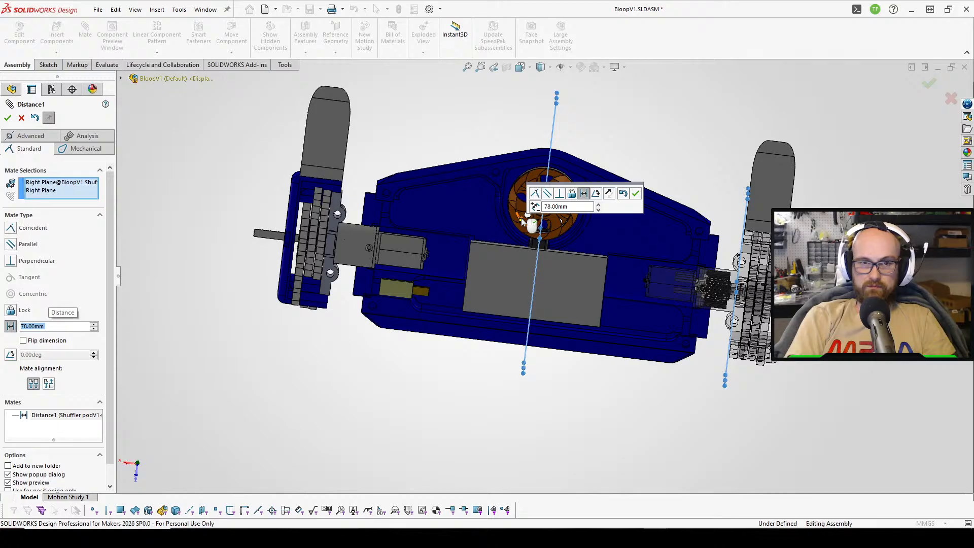
pyautogui.write('80')
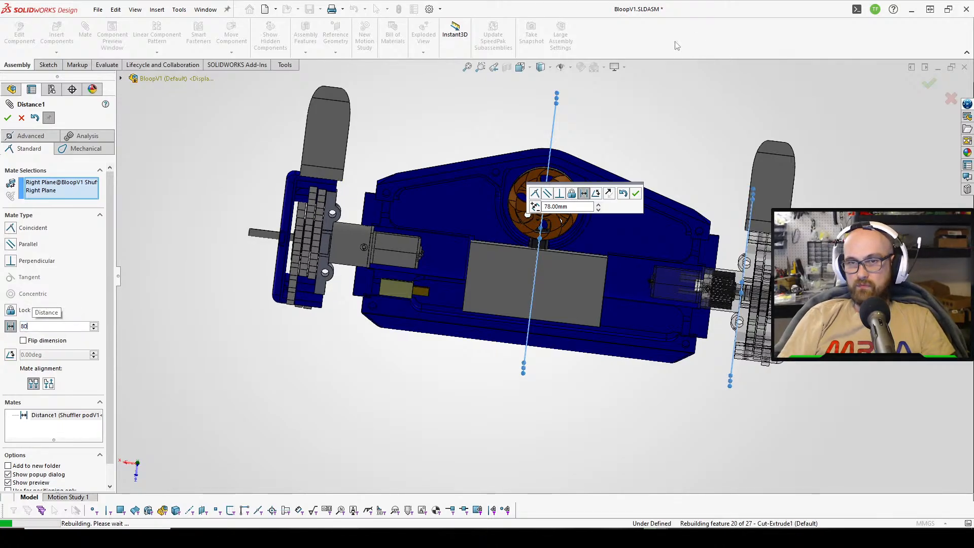
pyautogui.press('Return')
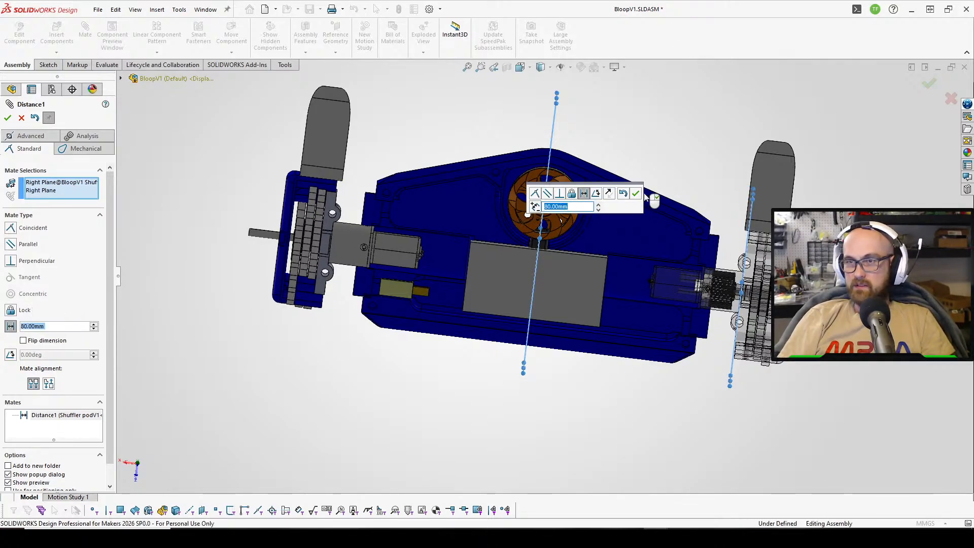
pyautogui.click(635, 193)
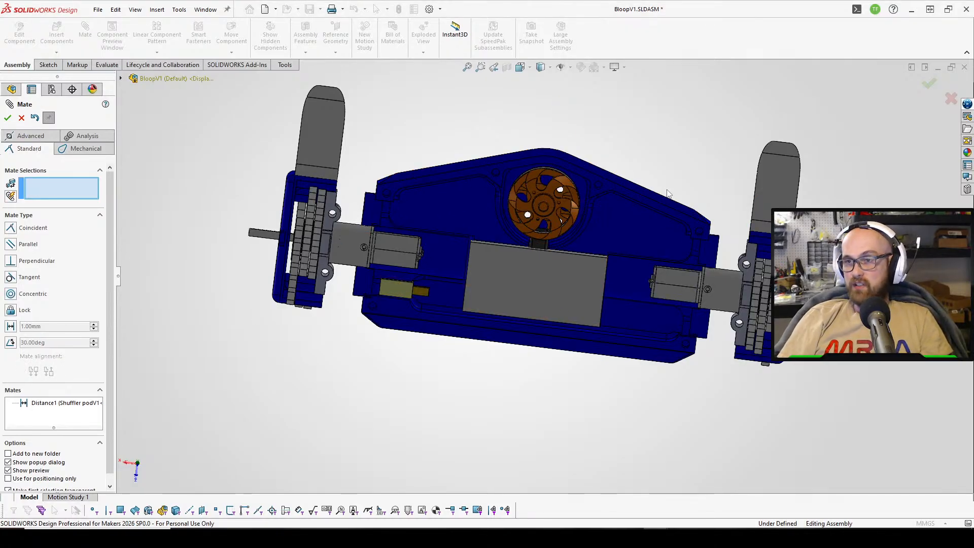
pyautogui.moveTo(669, 188); pyautogui.dragTo(720, 325, button='middle')
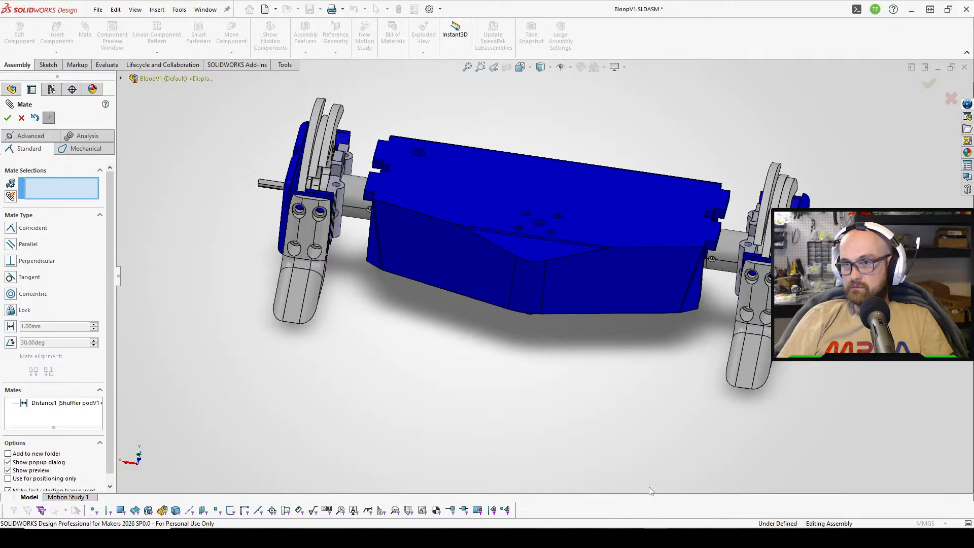
pyautogui.scroll(-5, 738, 291)
pyautogui.moveTo(620, 186); pyautogui.dragTo(632, 282, button='middle')
pyautogui.scroll(4, 629, 278)
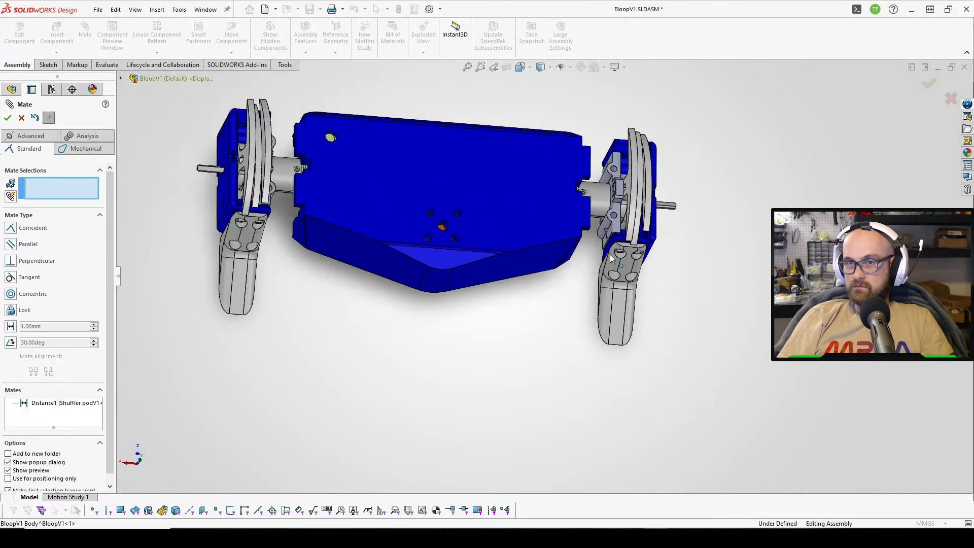
# Accept the edited distance mate and close the Mate command.
pyautogui.moveTo(569, 300); pyautogui.dragTo(491, 130, button='middle')
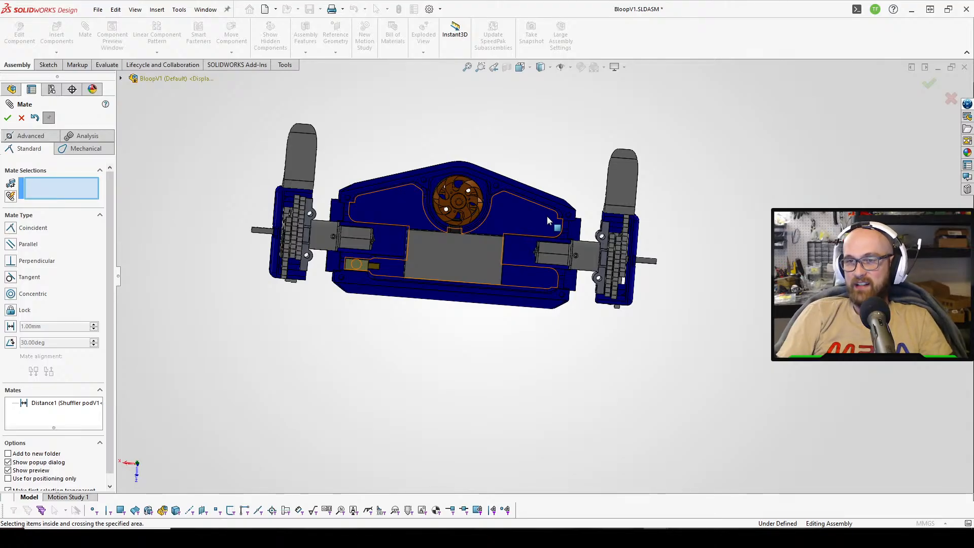
pyautogui.scroll(1, 547, 215)
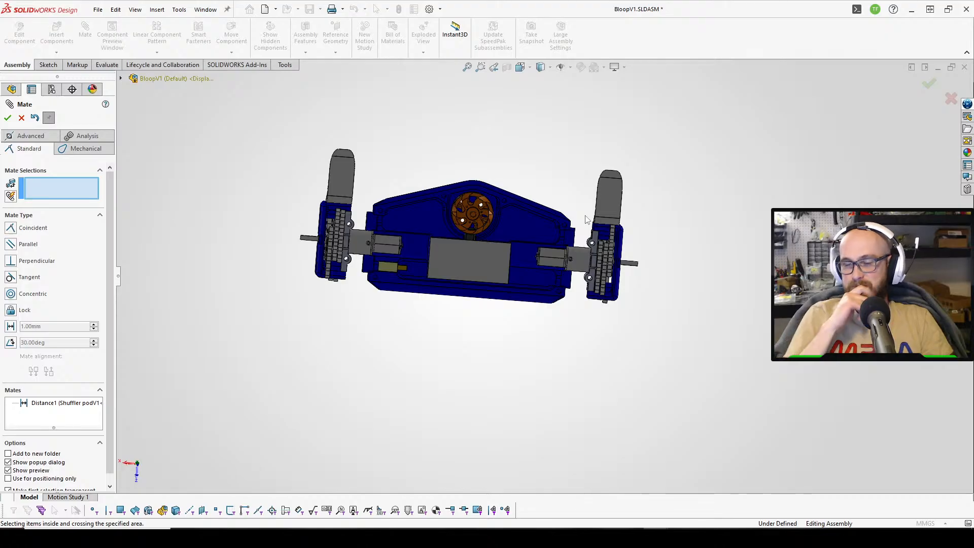
pyautogui.press('f')
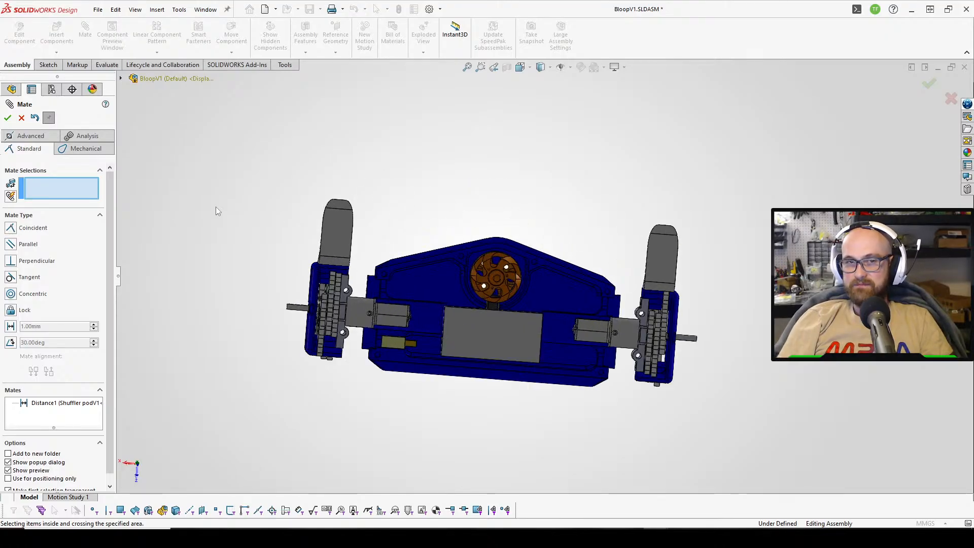
pyautogui.click(7, 118)
# Examine how the battery, drive motors and weapon motor sit against the pockets in the BloopV1 body.
pyautogui.scroll(-5, 513, 331)
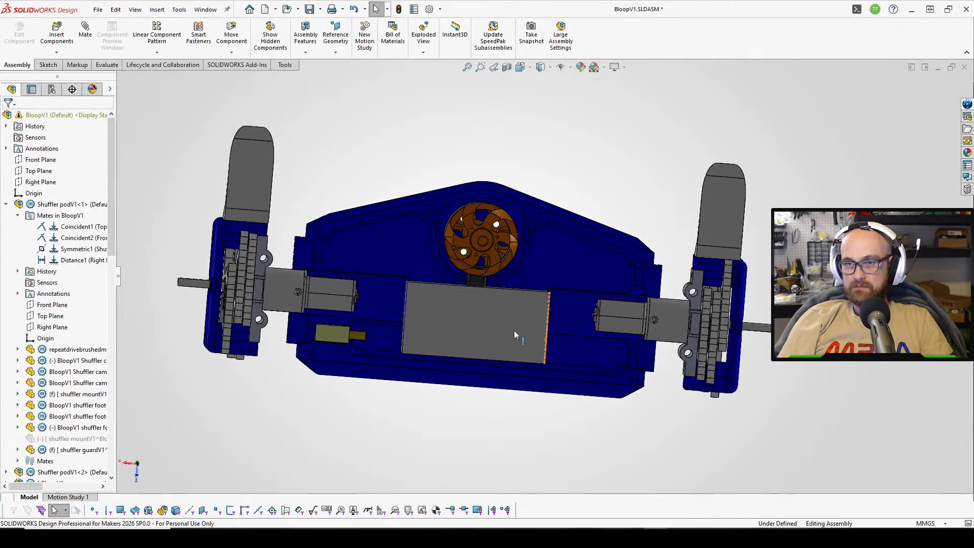
pyautogui.scroll(2, 511, 321)
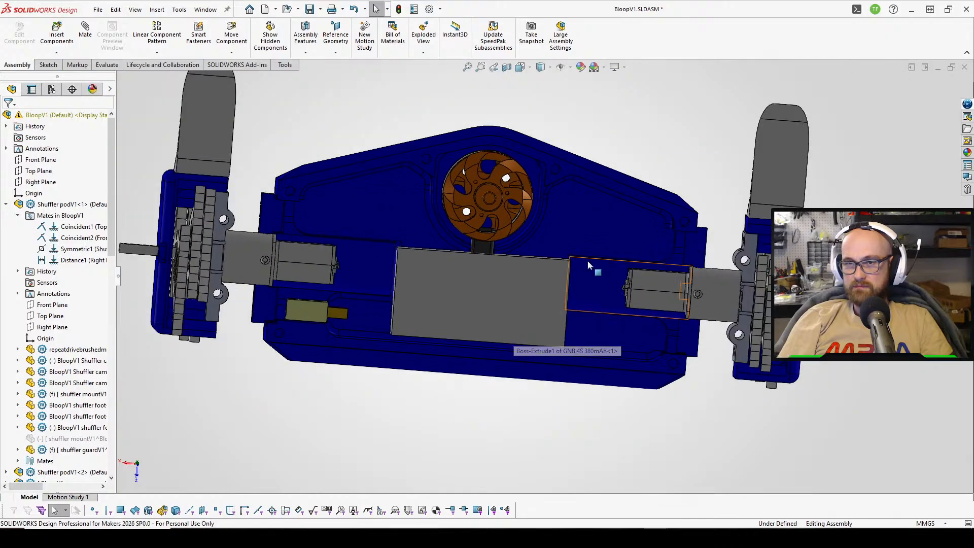
pyautogui.scroll(-3, 558, 252)
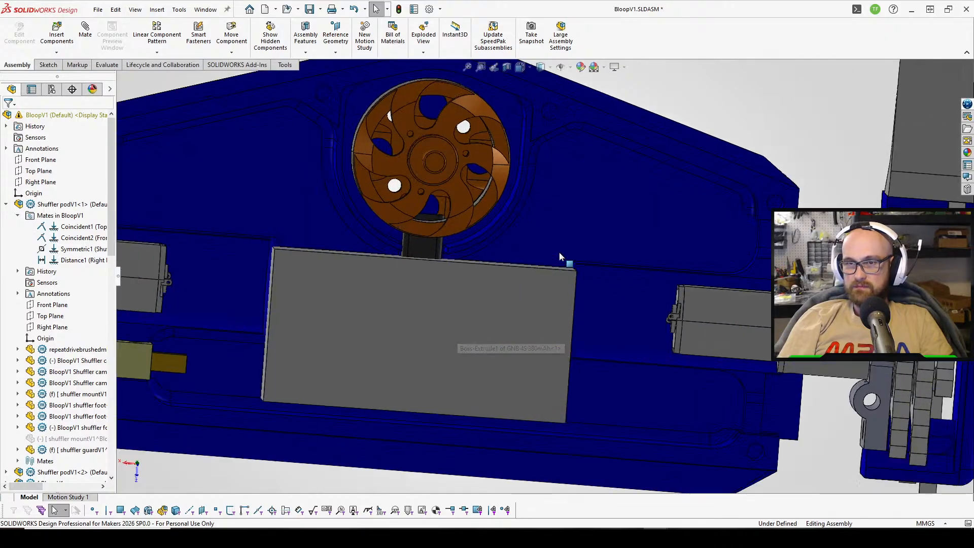
pyautogui.scroll(2, 508, 260)
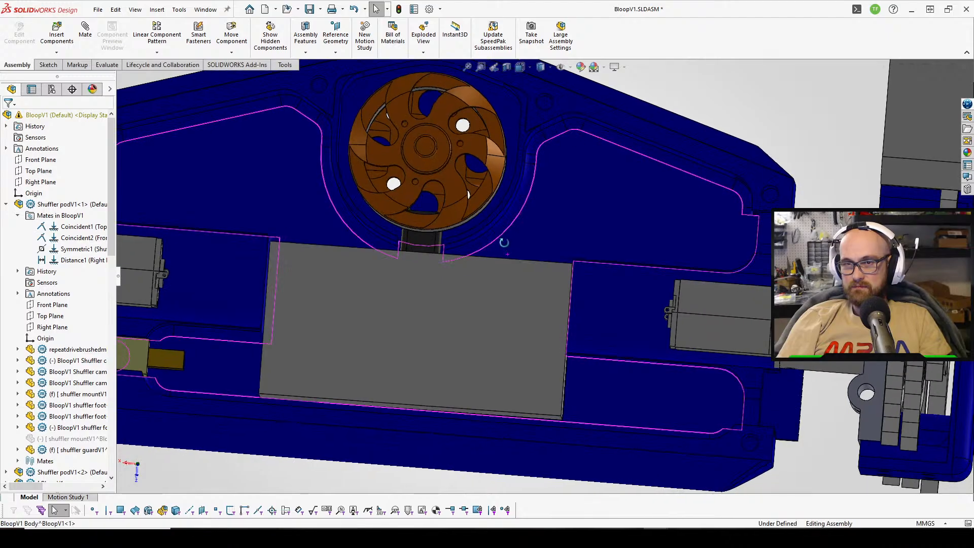
pyautogui.scroll(-2, 504, 245)
pyautogui.moveTo(504, 245); pyautogui.dragTo(454, 251, button='middle')
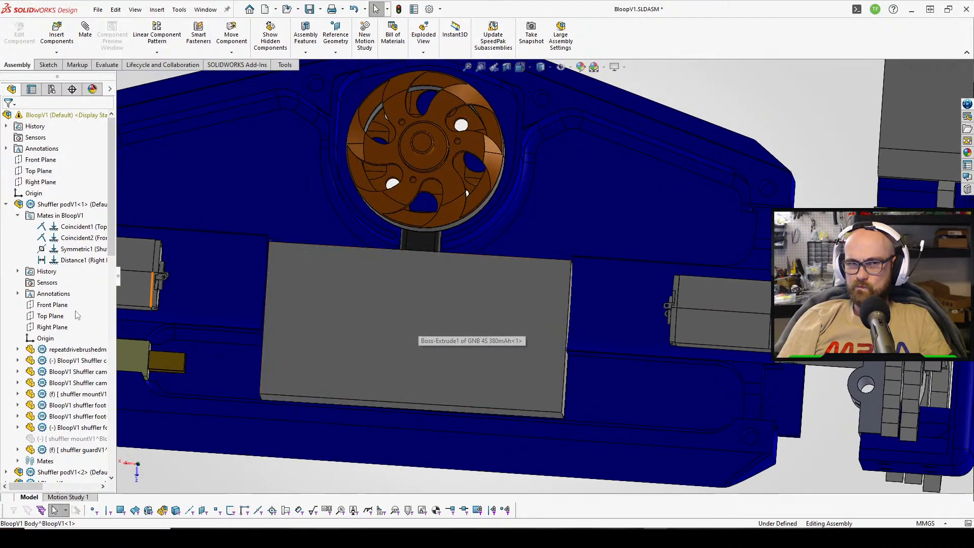
pyautogui.scroll(2, 744, 150)
pyautogui.click(592, 159)
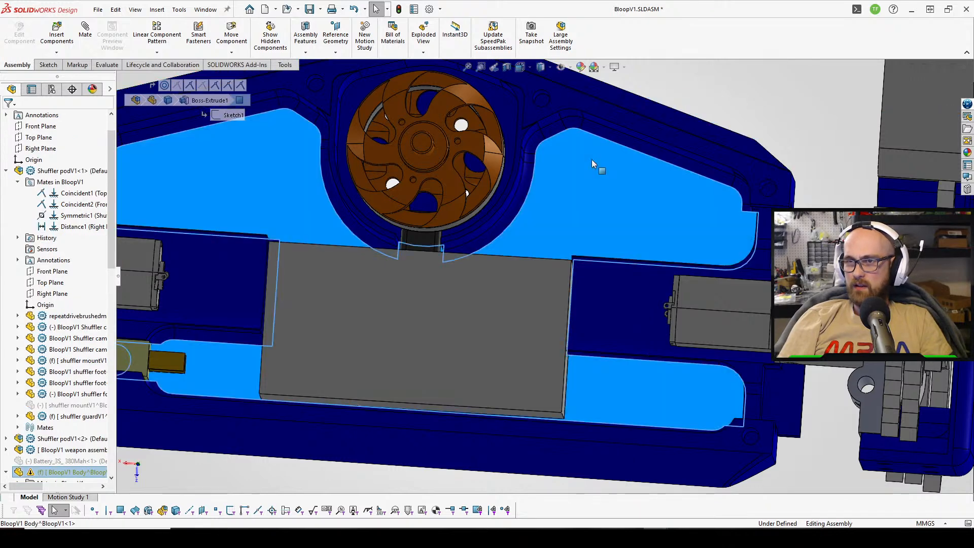
pyautogui.scroll(4, 749, 350)
pyautogui.click(582, 420)
pyautogui.moveTo(582, 420); pyautogui.dragTo(665, 200, button='middle')
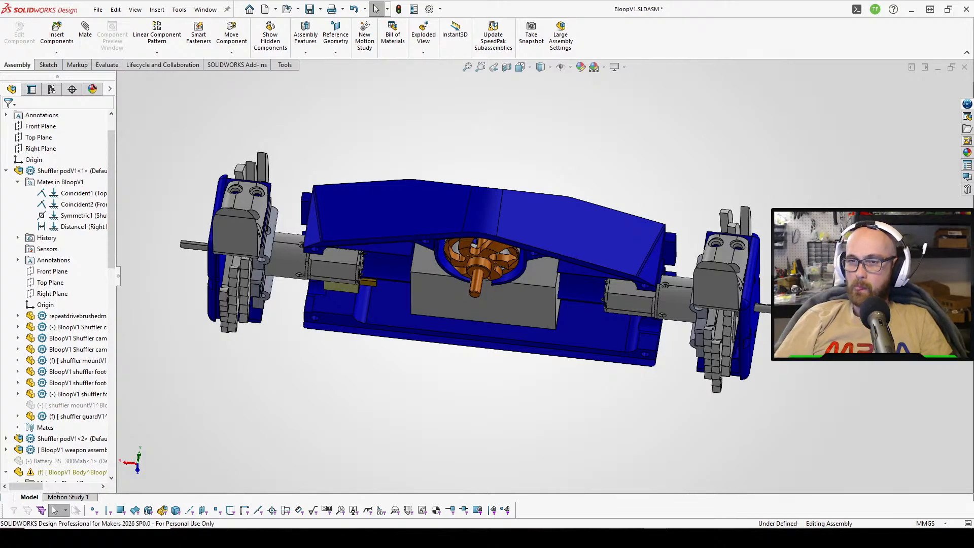
pyautogui.moveTo(665, 194); pyautogui.dragTo(591, 170, button='middle')
pyautogui.click(537, 283)
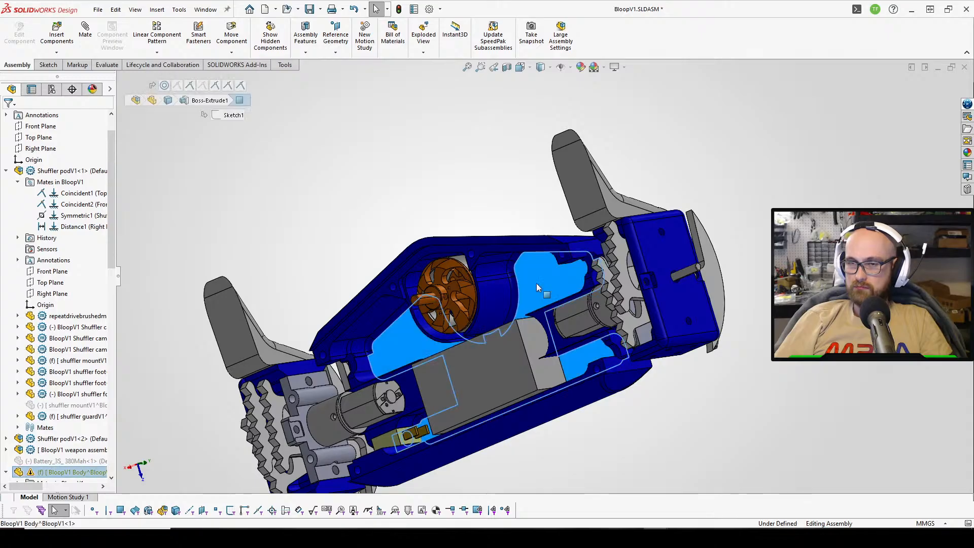
pyautogui.moveTo(536, 283); pyautogui.dragTo(556, 262, button='middle')
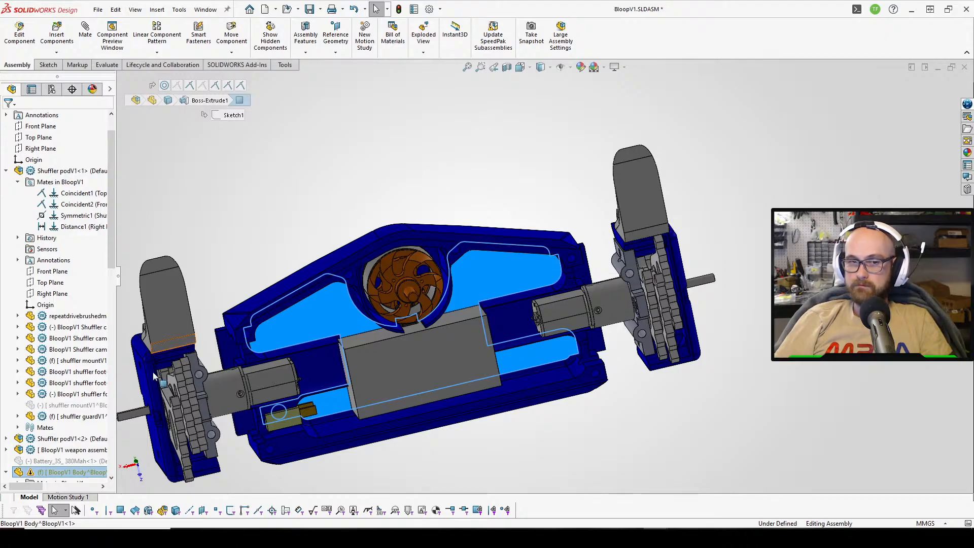
# Open the sketch of the BloopV1 body's Boss-Extrude1 for editing in the assembly.
pyautogui.scroll(-2, 76, 369)
pyautogui.scroll(-3, 32, 420)
pyautogui.click(53, 438)
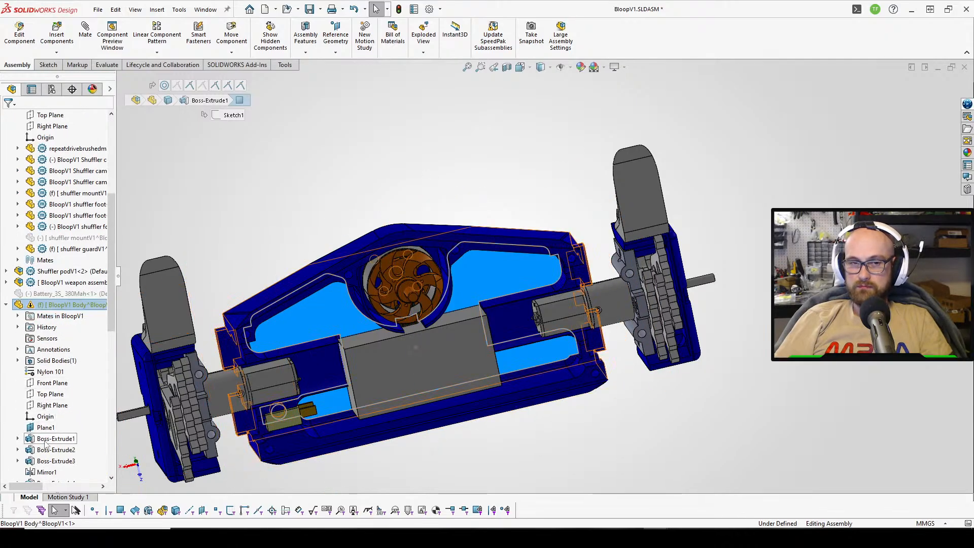
pyautogui.click(72, 410)
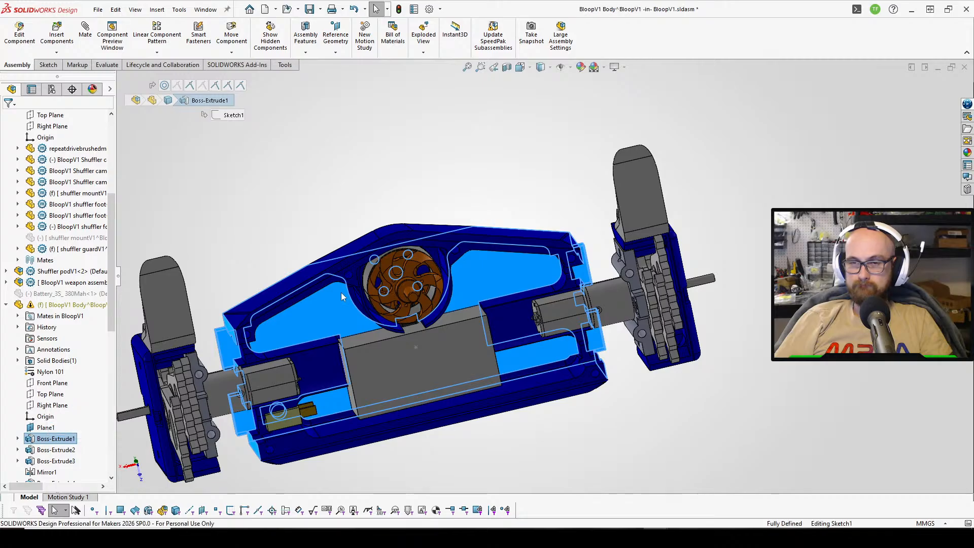
pyautogui.moveTo(436, 191); pyautogui.dragTo(417, 160, button='middle')
# Increase the body sketch's 69 mm half-width dimension by 15 mm to 84 mm and rebuild the assembly, ignoring the Sketch6 error.
pyautogui.moveTo(327, 302); pyautogui.dragTo(317, 198)
pyautogui.doubleClick(317, 198)
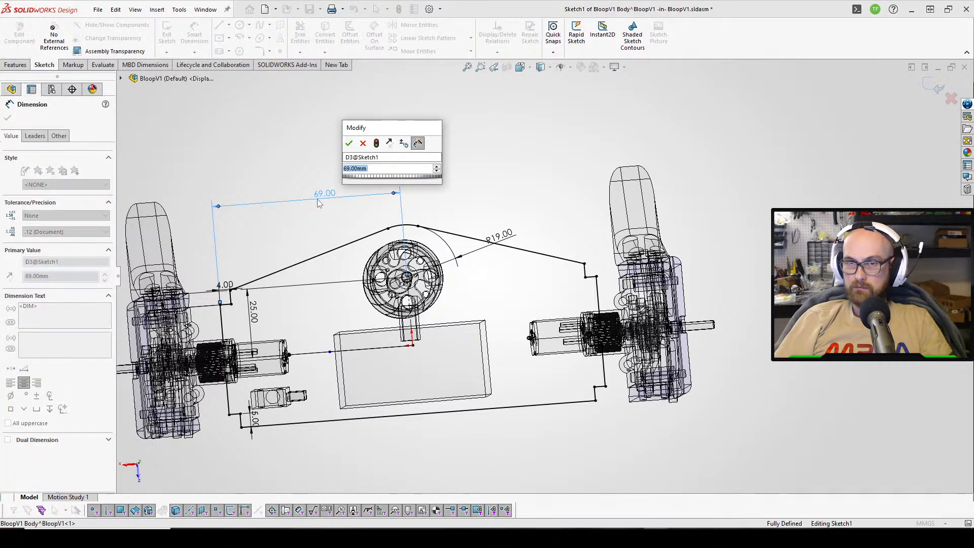
pyautogui.press('Right')
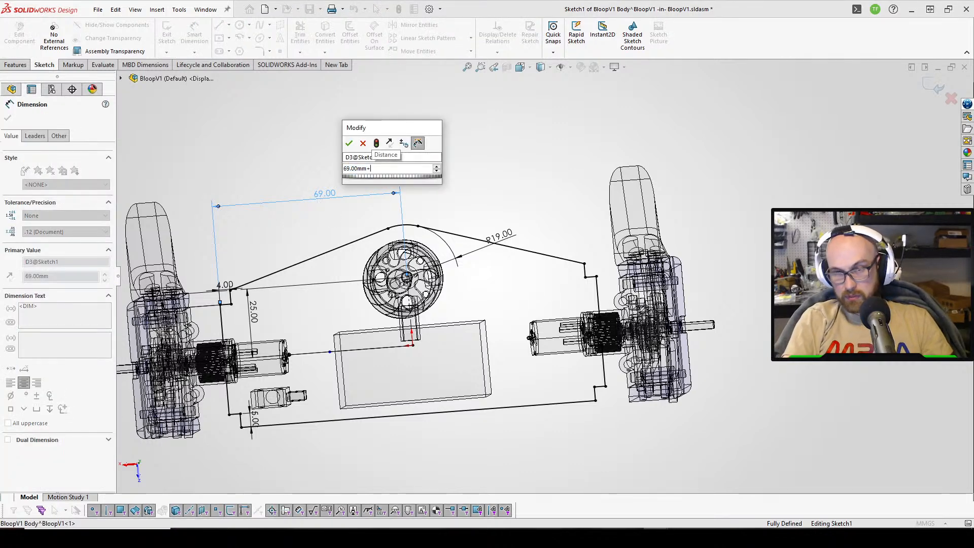
pyautogui.write('+15')
pyautogui.press('Return')
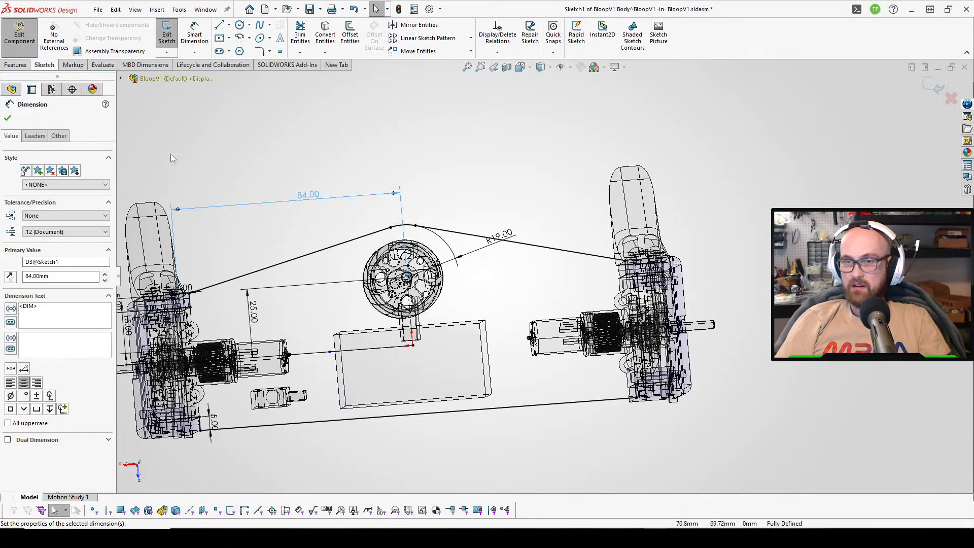
pyautogui.click(6, 117)
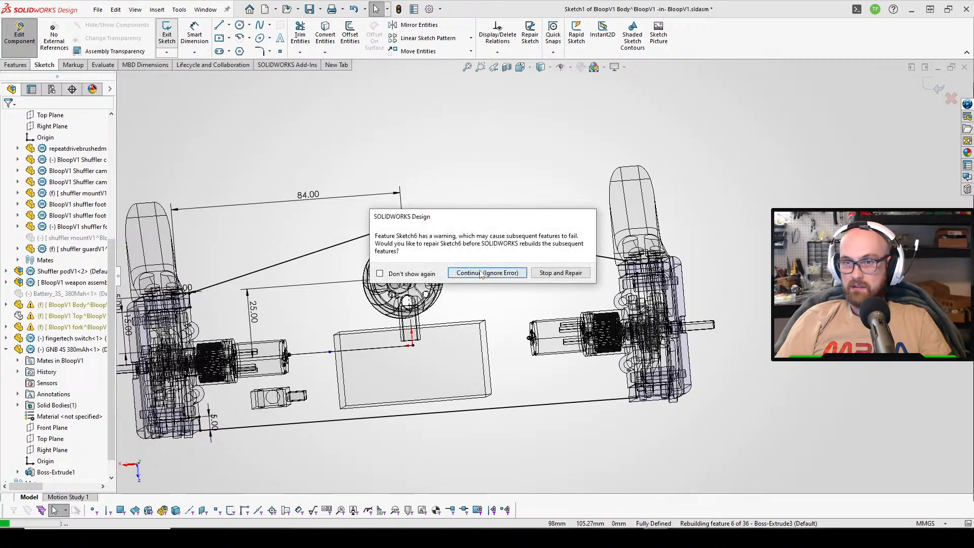
pyautogui.click(480, 274)
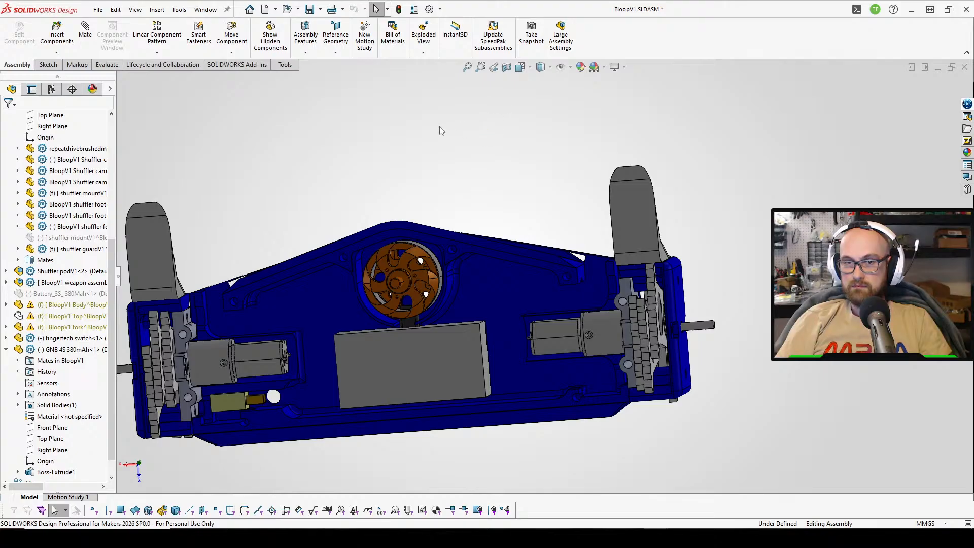
# Move the GNB 4S 380mAh battery slightly sideways inside the body, away from the fingertech switch.
pyautogui.moveTo(440, 131); pyautogui.dragTo(461, 102, button='middle')
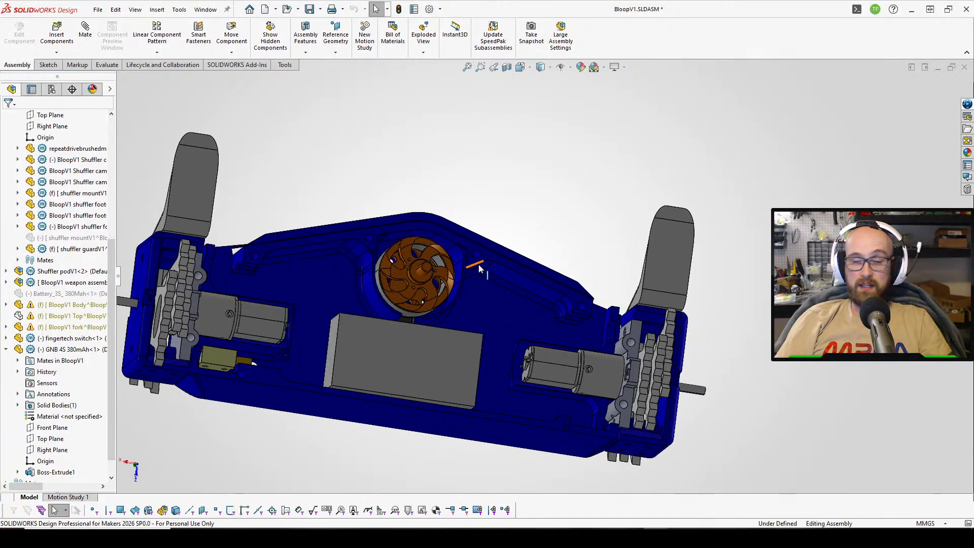
pyautogui.moveTo(479, 266); pyautogui.dragTo(477, 279, button='middle')
pyautogui.moveTo(465, 350); pyautogui.dragTo(453, 355, button='middle')
pyautogui.click(470, 348)
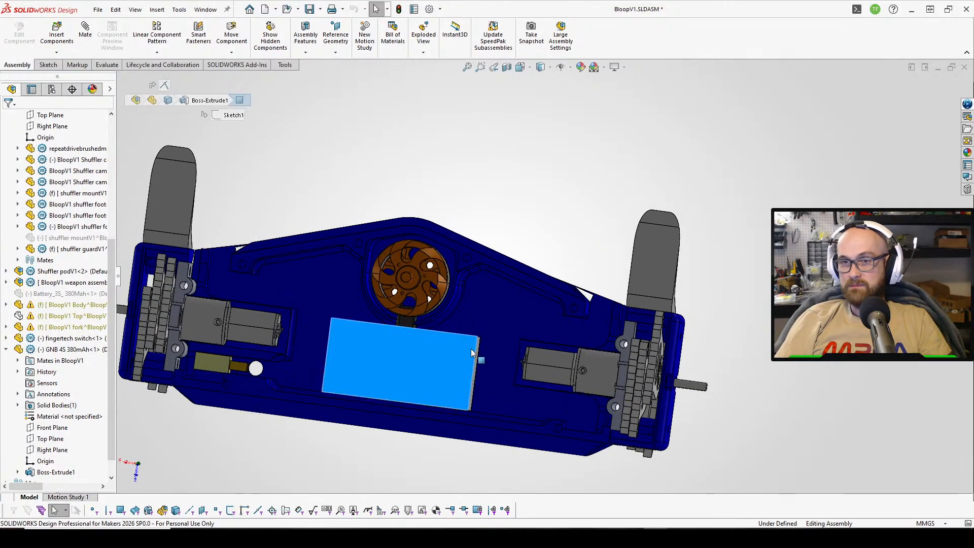
pyautogui.moveTo(470, 348); pyautogui.dragTo(493, 353)
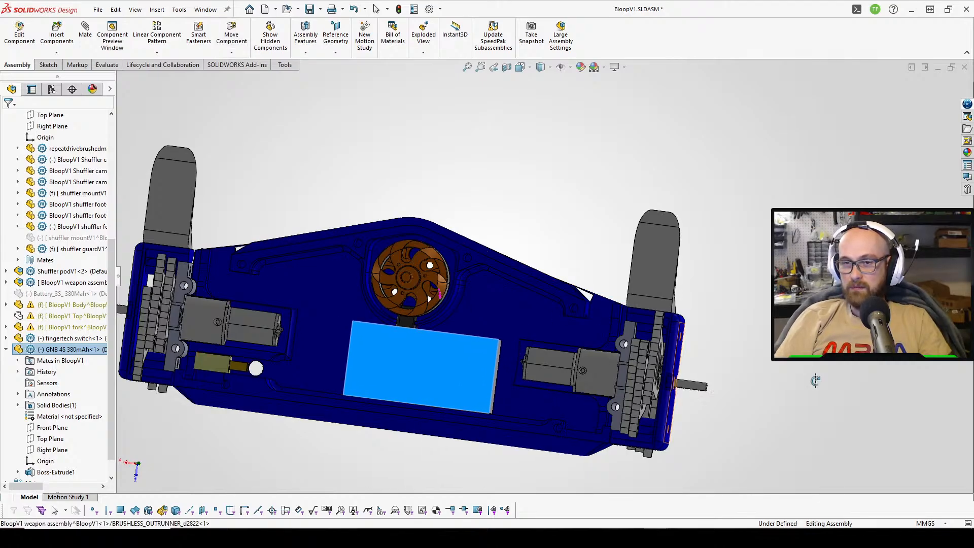
pyautogui.moveTo(577, 290); pyautogui.dragTo(504, 254, button='middle')
pyautogui.click(541, 329)
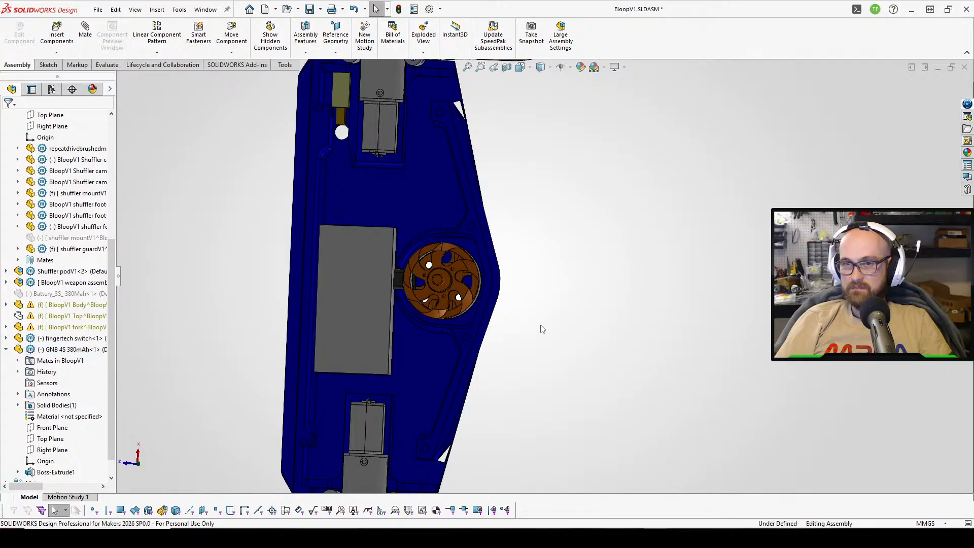
# Examine the widened body from all sides, including its front walls, weapon motor, drive motor mounts and shuffler pods.
pyautogui.moveTo(541, 328); pyautogui.dragTo(505, 266, button='middle')
pyautogui.scroll(1, 818, 218)
pyautogui.moveTo(818, 218)
pyautogui.mouseDown(button='middle')
pyautogui.moveTo(817, 179)
pyautogui.moveTo(822, 205)
pyautogui.mouseUp(button='middle')
pyautogui.scroll(2, 822, 205)
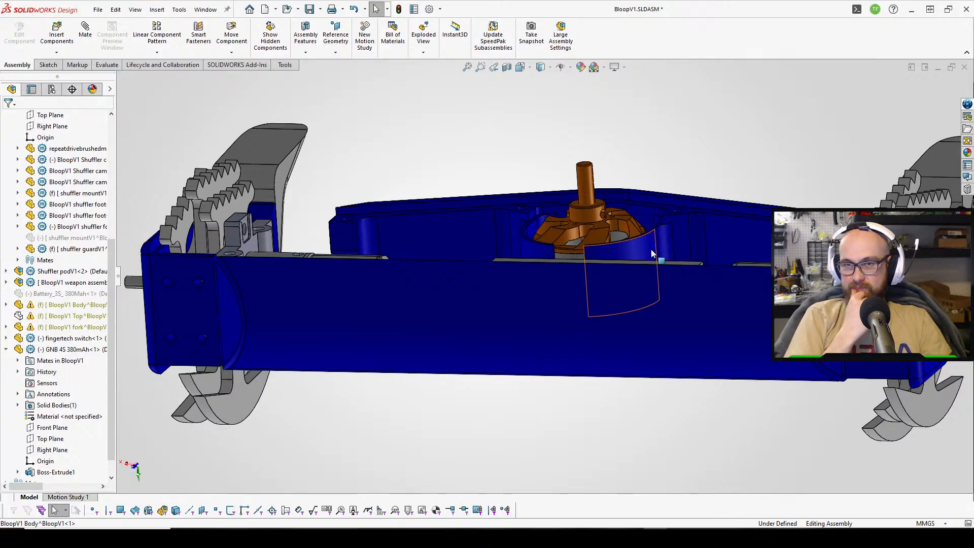
pyautogui.moveTo(651, 252); pyautogui.dragTo(411, 235, button='middle')
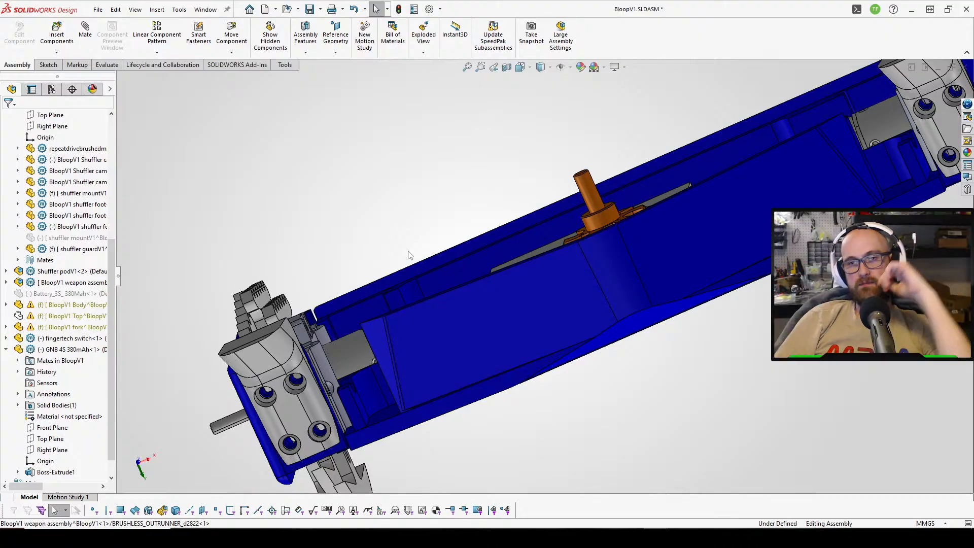
pyautogui.moveTo(417, 276); pyautogui.dragTo(317, 336, button='middle')
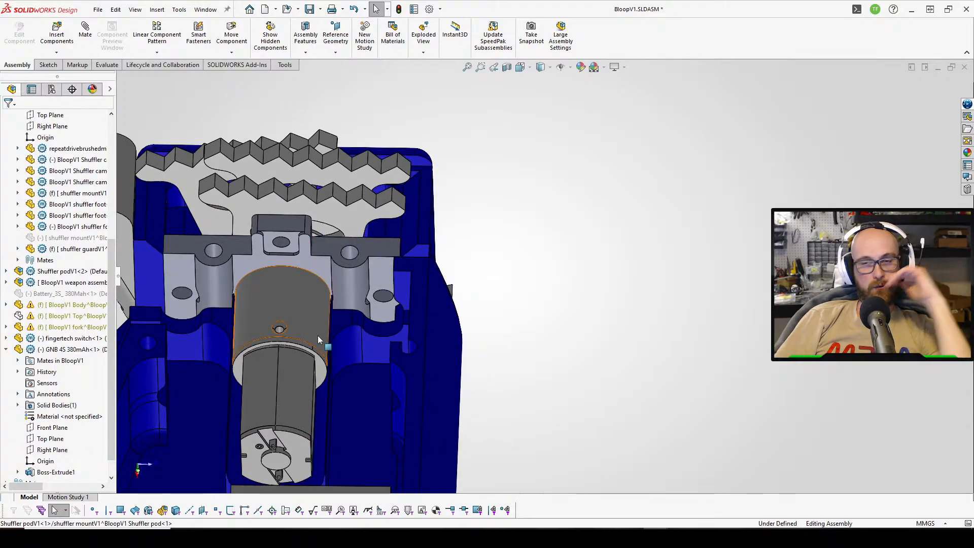
pyautogui.scroll(-2, 372, 289)
pyautogui.scroll(4, 372, 289)
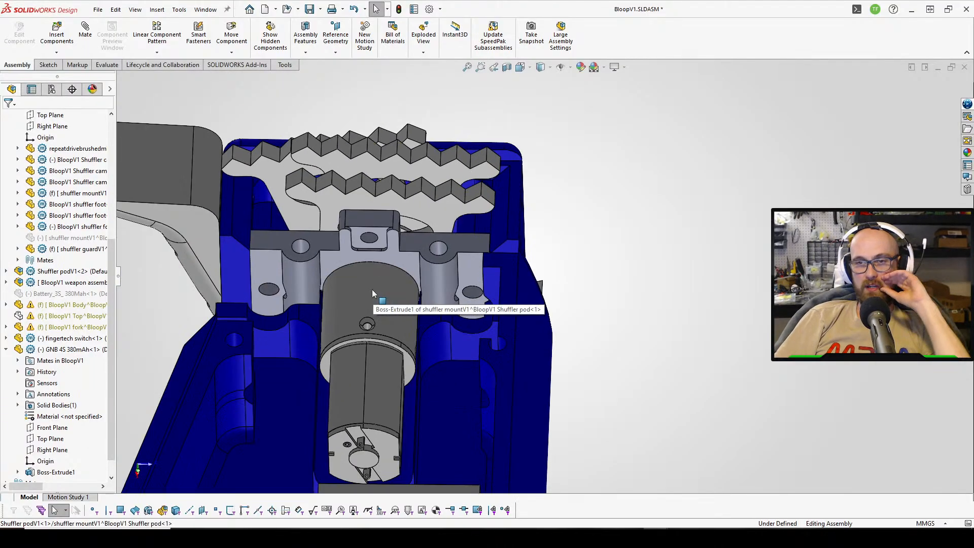
pyautogui.moveTo(372, 289); pyautogui.dragTo(396, 178, button='middle')
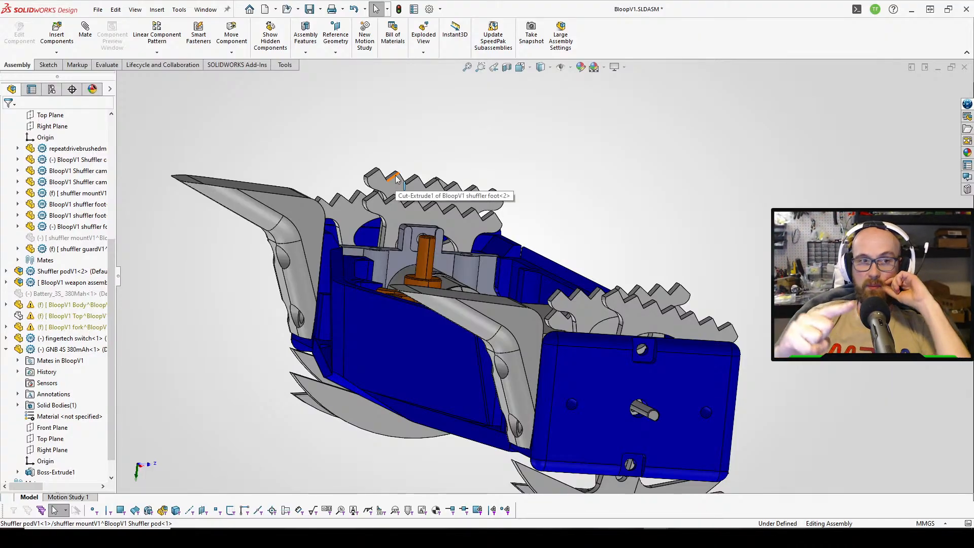
pyautogui.moveTo(368, 317); pyautogui.dragTo(401, 307, button='middle')
pyautogui.moveTo(327, 375); pyautogui.dragTo(369, 354, button='middle')
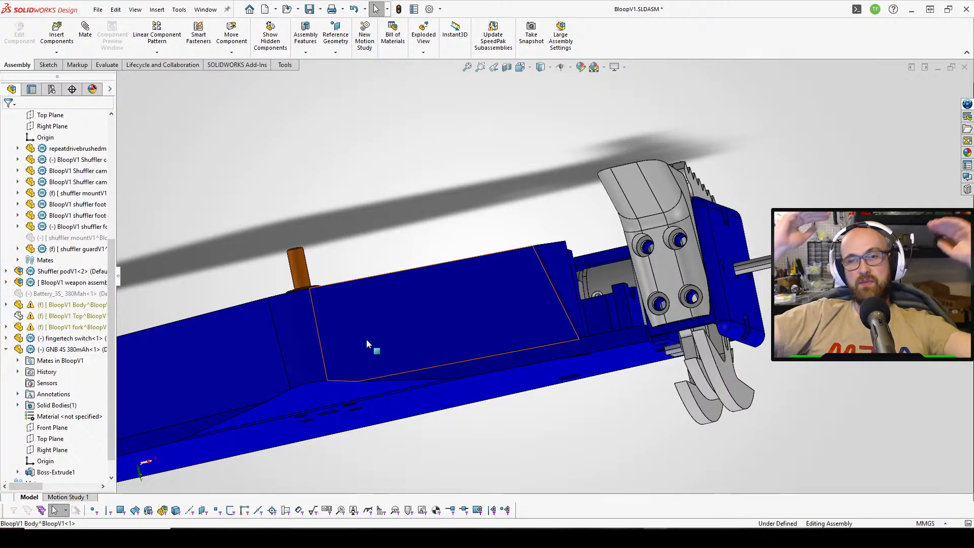
pyautogui.moveTo(373, 339); pyautogui.dragTo(407, 438, button='middle')
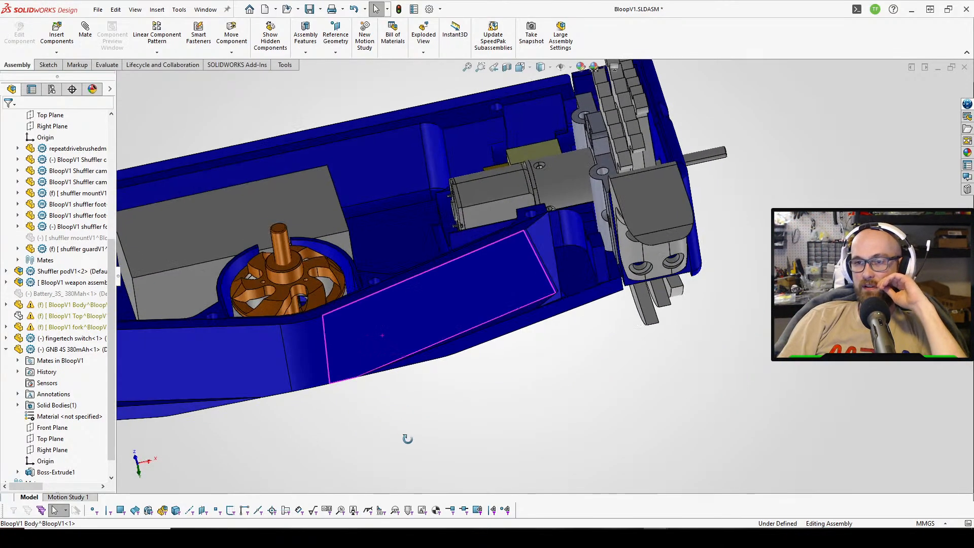
pyautogui.scroll(-3, 409, 254)
pyautogui.scroll(3, 358, 172)
pyautogui.moveTo(358, 173); pyautogui.dragTo(385, 278, button='middle')
pyautogui.scroll(-2, 398, 260)
pyautogui.scroll(2, 399, 259)
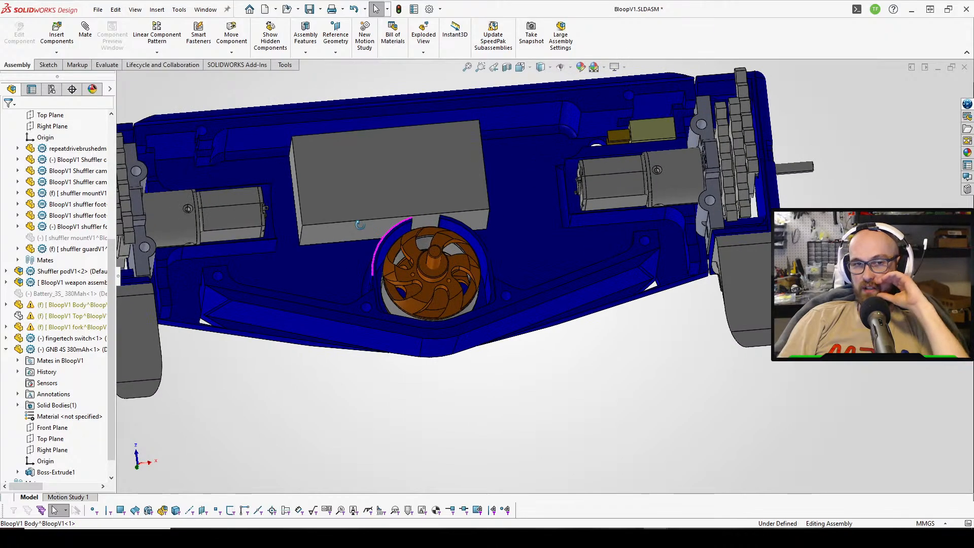
# Check which parts of the BloopV1 body belong to Boss-Extrude1 and Boss-Extrude2.
pyautogui.click(304, 270)
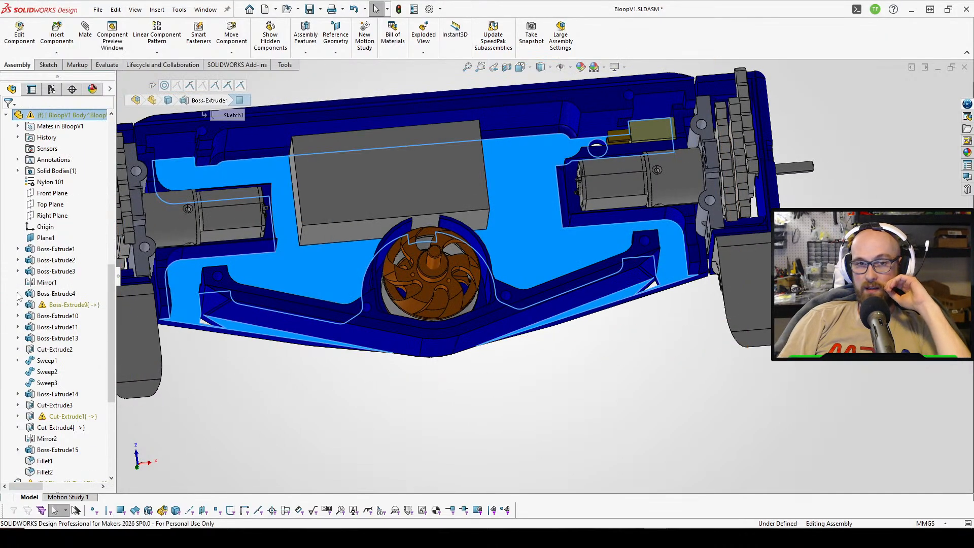
pyautogui.click(57, 260)
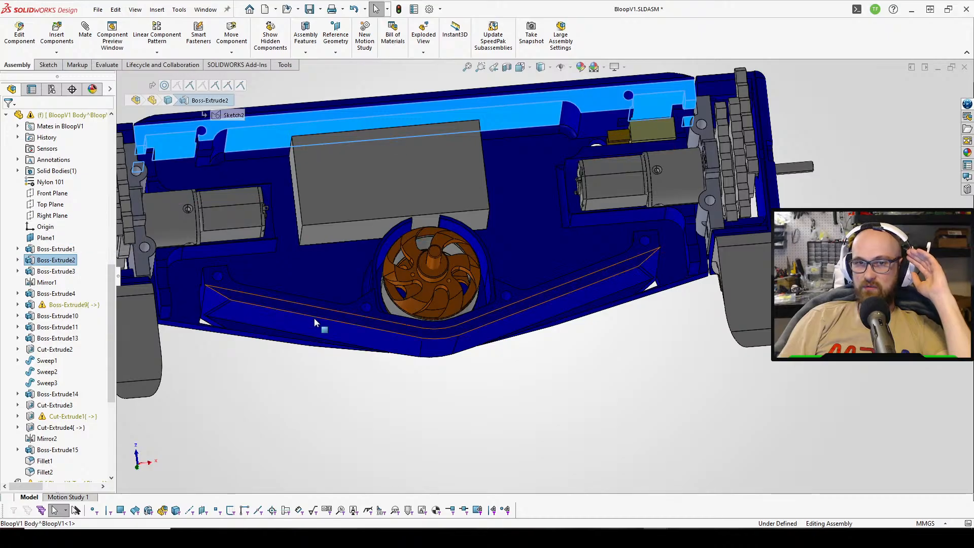
pyautogui.click(279, 393)
# Switch to the Shuffler podV1 assembly and inspect its motor mount, guard and feet from the motor side.
pyautogui.moveTo(264, 365)
pyautogui.mouseDown(button='middle')
pyautogui.moveTo(739, 291)
pyautogui.moveTo(735, 299)
pyautogui.moveTo(872, 289)
pyautogui.moveTo(791, 314)
pyautogui.mouseUp(button='middle')
pyautogui.moveTo(669, 284); pyautogui.dragTo(760, 455, button='middle')
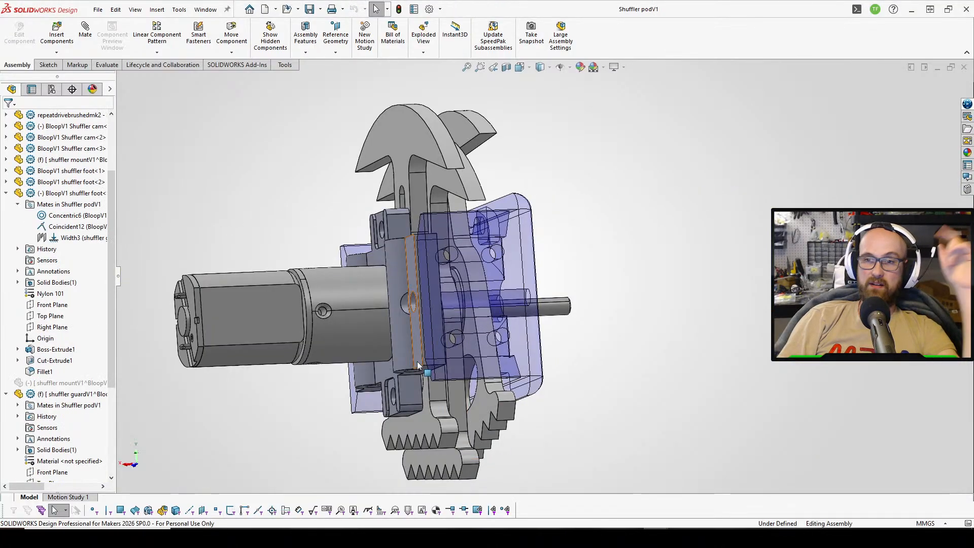
pyautogui.moveTo(410, 300); pyautogui.dragTo(492, 351, button='middle')
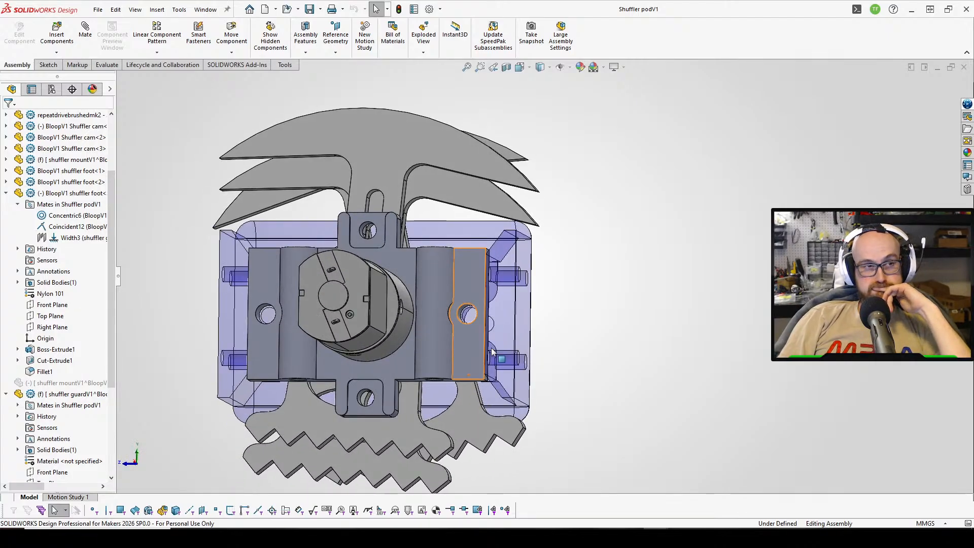
# Locate the shuffler mount's features and check the sketch behind its Boss-Extrude1.
pyautogui.moveTo(329, 284); pyautogui.dragTo(326, 303, button='middle')
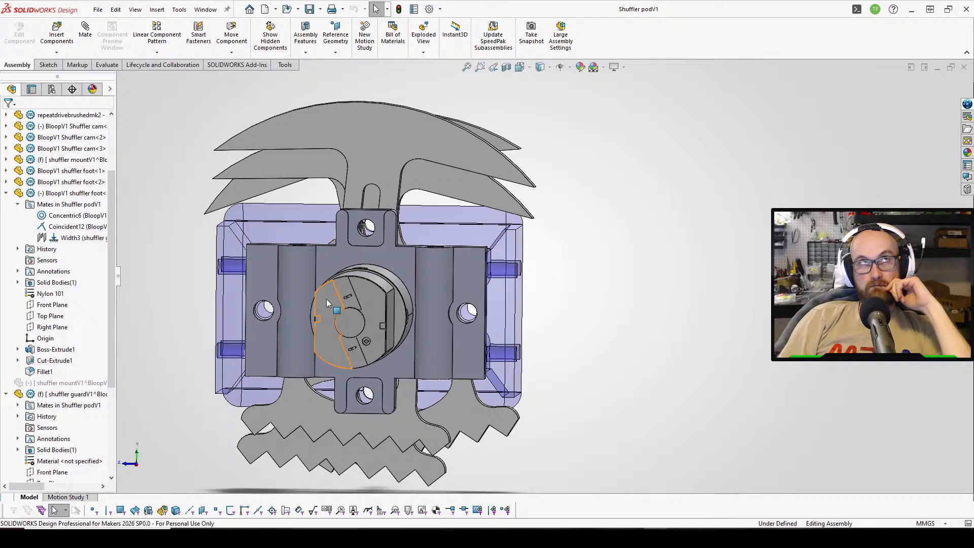
pyautogui.click(254, 260)
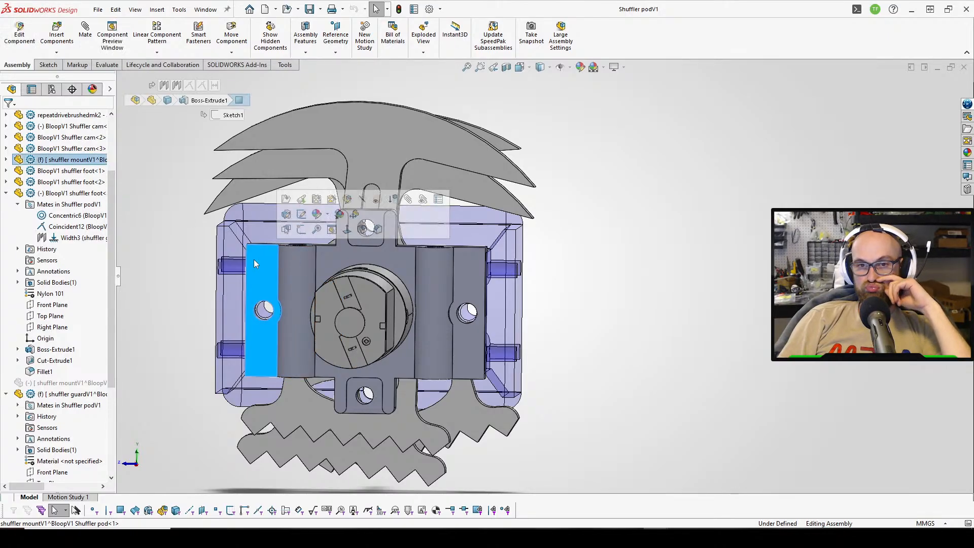
pyautogui.click(57, 170)
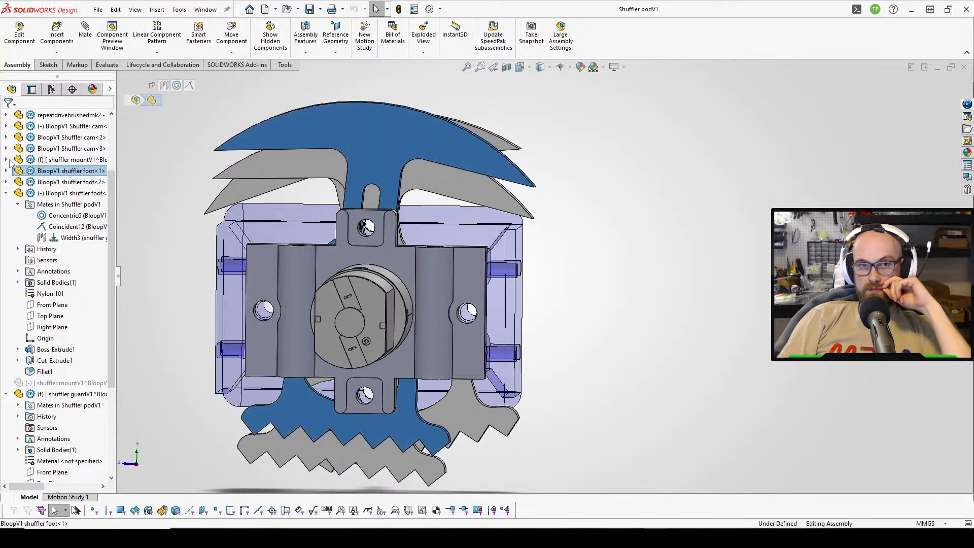
pyautogui.click(265, 266)
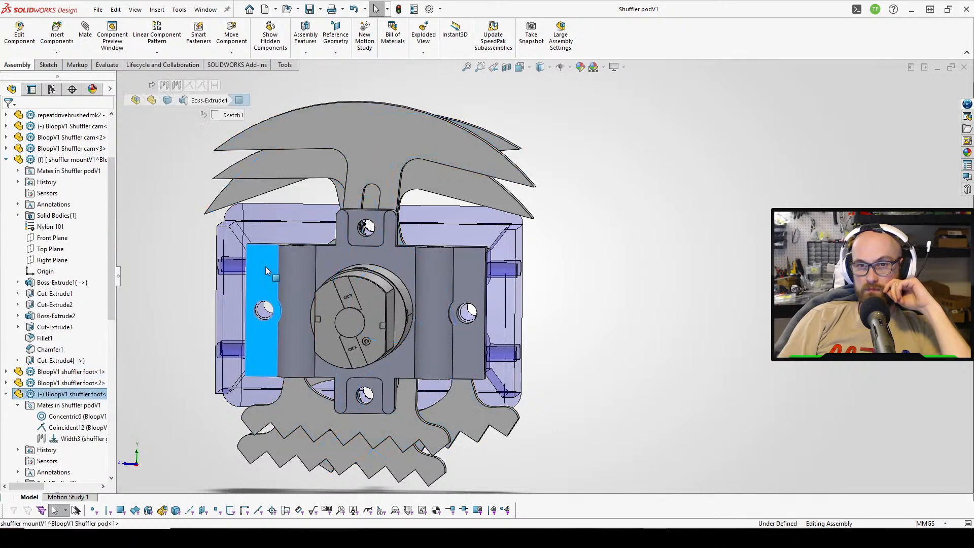
pyautogui.press('Escape')
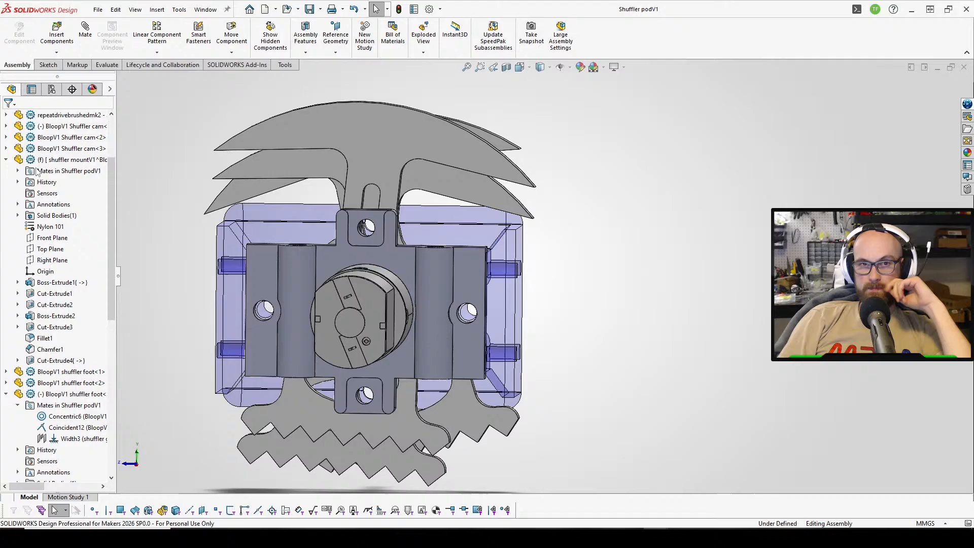
pyautogui.click(58, 282)
pyautogui.click(96, 264)
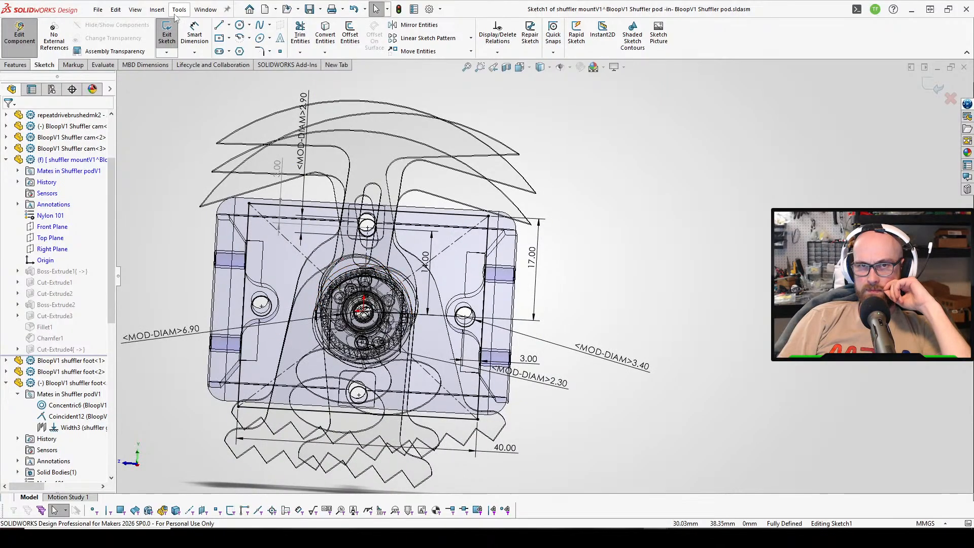
pyautogui.click(167, 34)
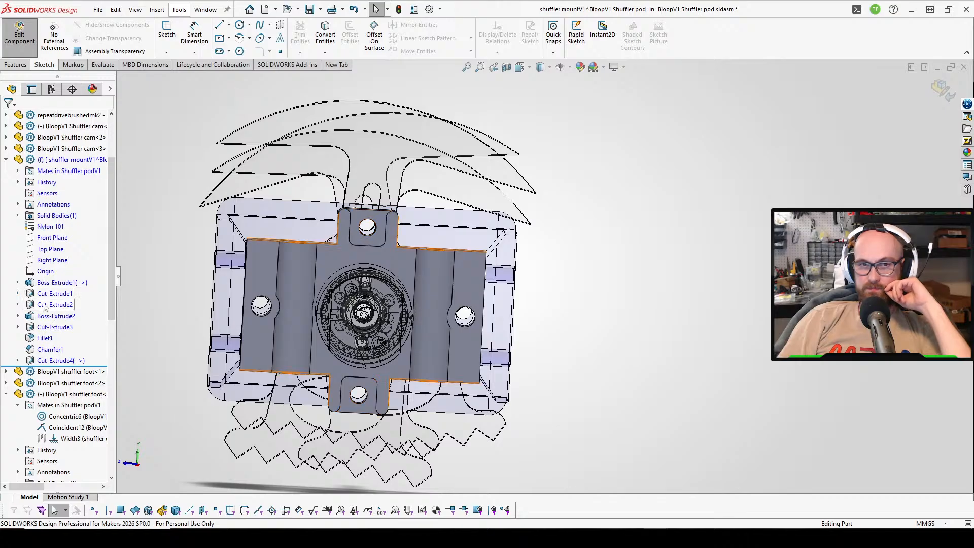
# Open the sketch of the shuffler mount's Cut-Extrude2 and delete the two lower corner cut rectangles.
pyautogui.click(44, 306)
pyautogui.click(73, 275)
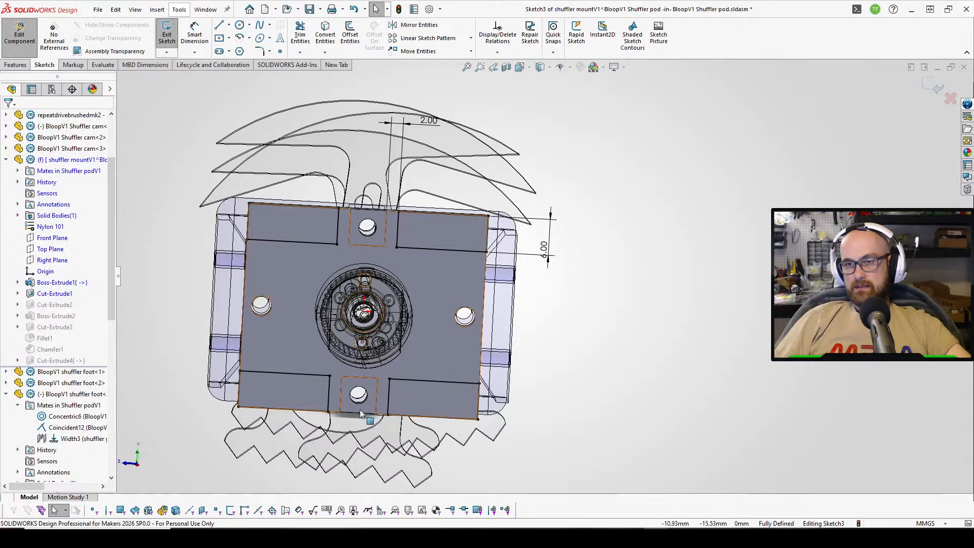
pyautogui.moveTo(187, 446); pyautogui.dragTo(519, 349)
pyautogui.click(628, 418)
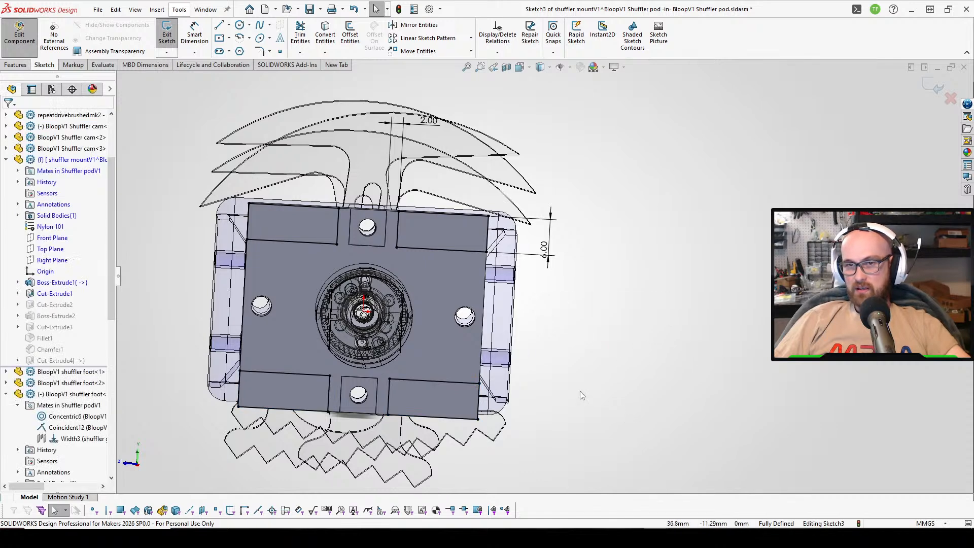
pyautogui.moveTo(193, 446); pyautogui.dragTo(599, 334)
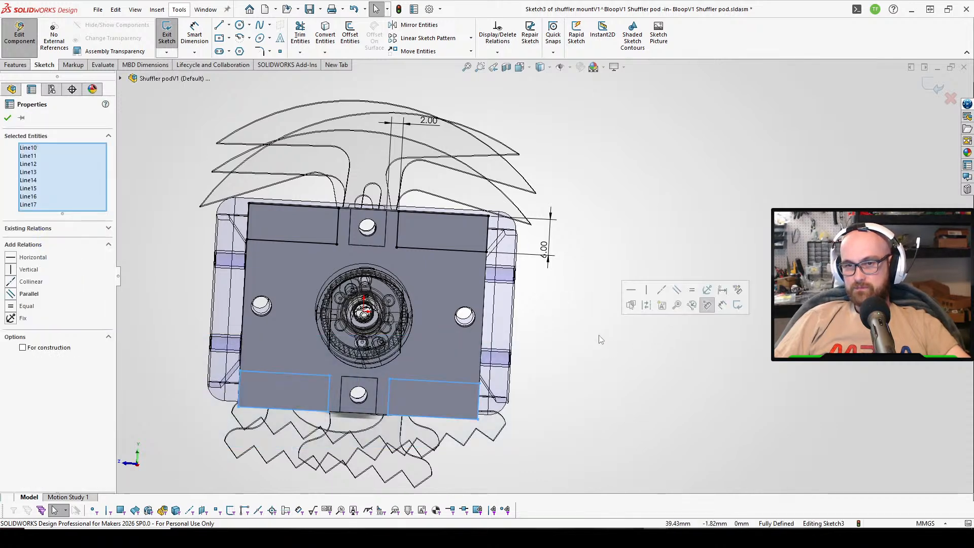
pyautogui.press('Delete')
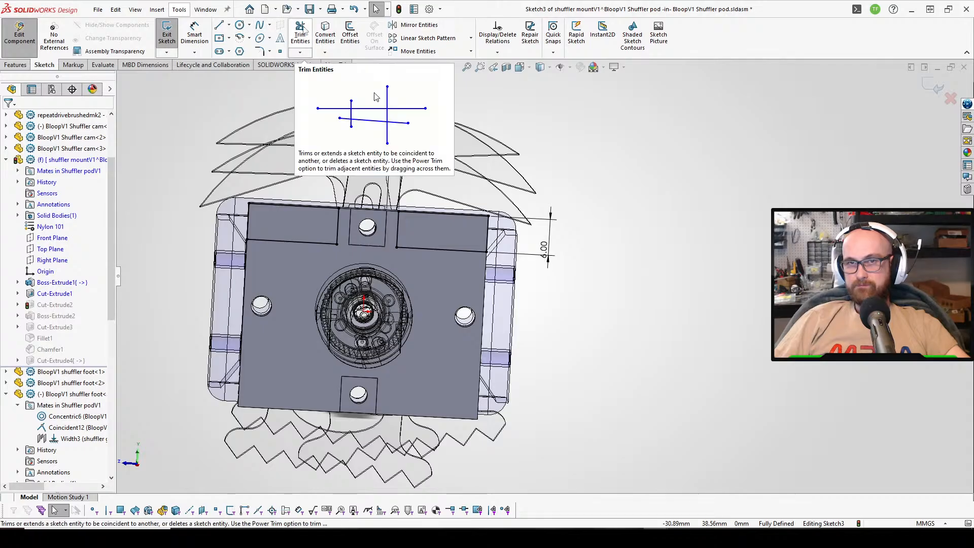
# Sketch a closed rectangle about 13 mm wide and 8 mm high from lines at the mount plate's lower-left corner.
pyautogui.click(220, 27)
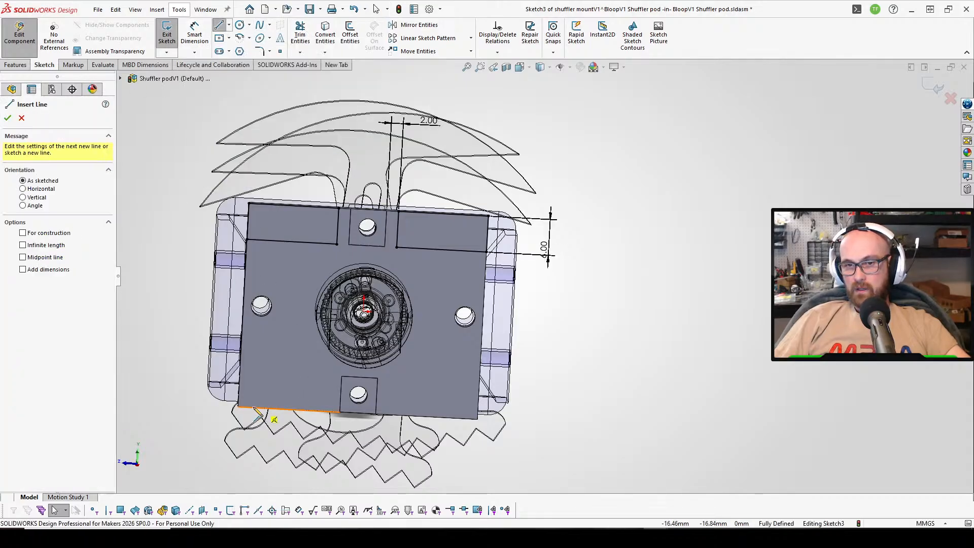
pyautogui.click(237, 407)
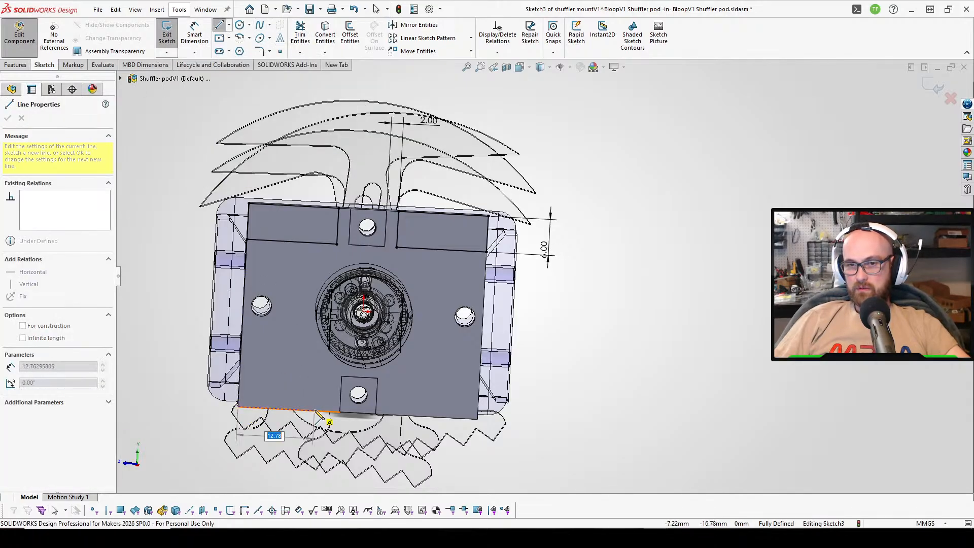
pyautogui.click(314, 410)
pyautogui.click(317, 364)
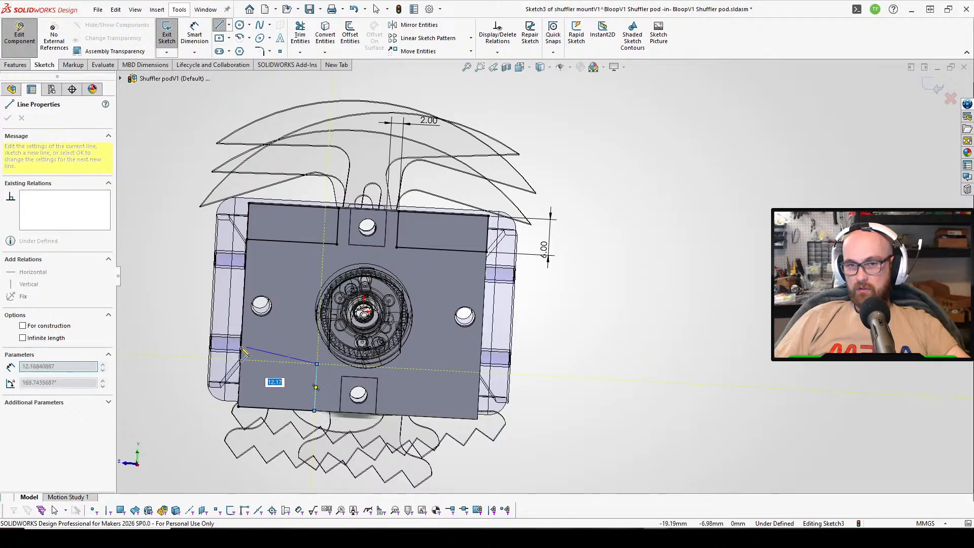
pyautogui.click(240, 361)
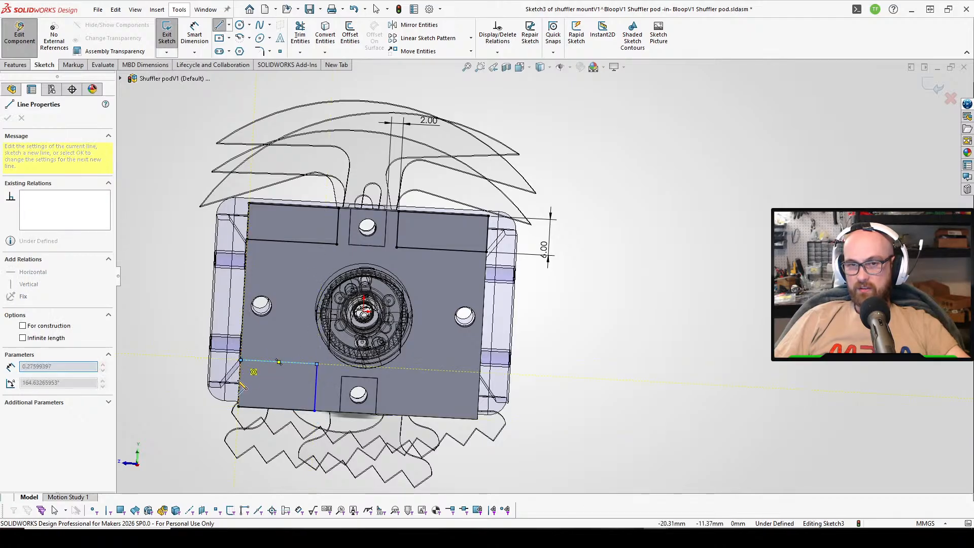
pyautogui.click(238, 407)
pyautogui.rightClick(239, 409)
pyautogui.click(292, 414)
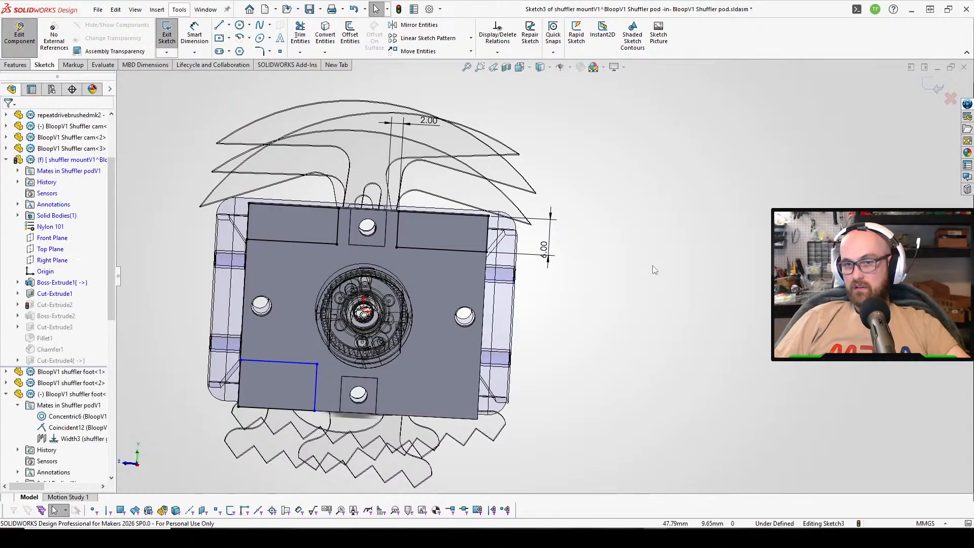
# Make the new rectangle's inner vertical line collinear with the inner line of the upper-left cut rectangle.
pyautogui.press('a')
pyautogui.click(315, 382)
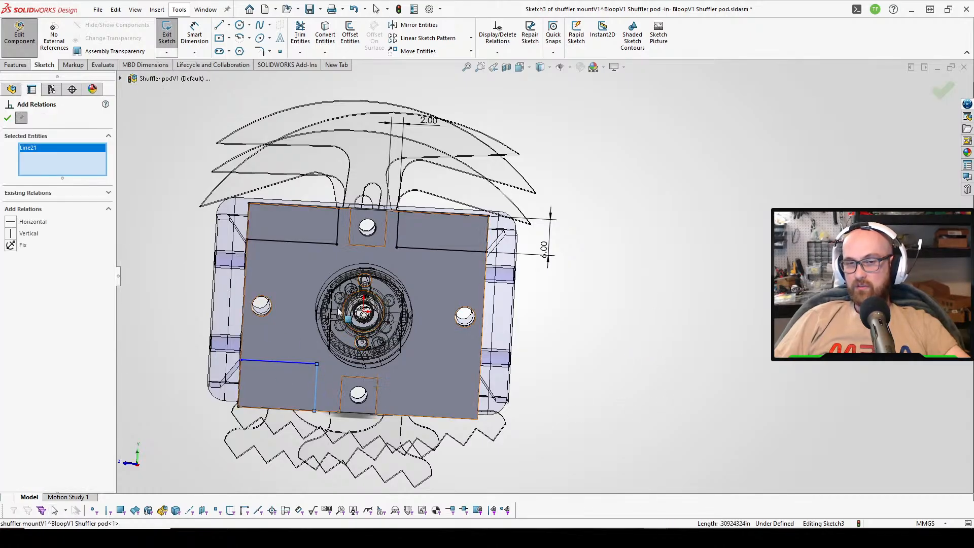
pyautogui.click(338, 235)
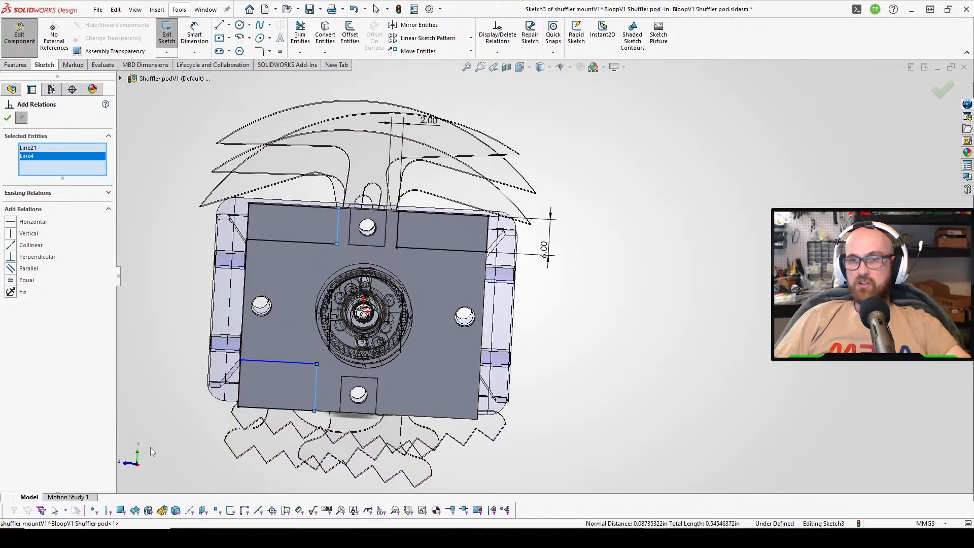
pyautogui.click(17, 245)
pyautogui.click(7, 117)
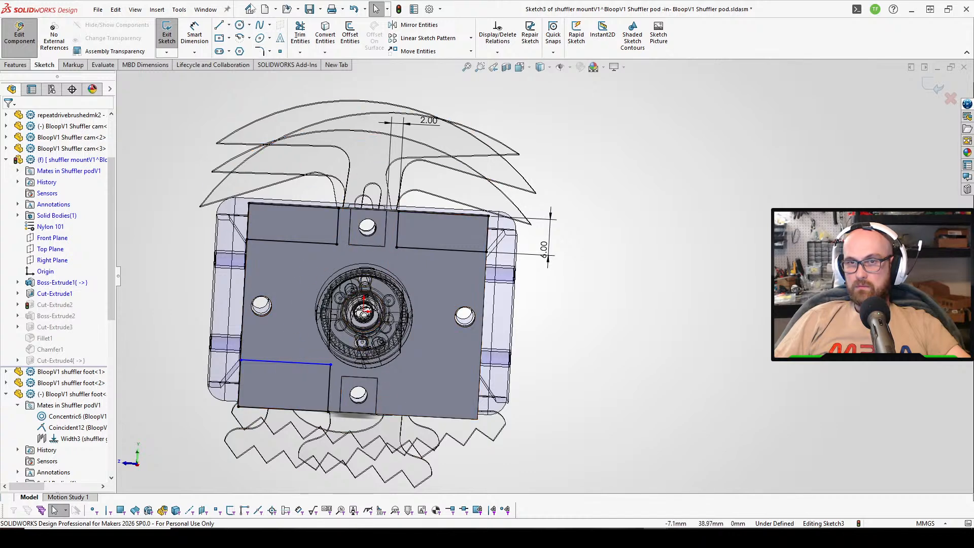
# Draw a vertical construction centerline from the midpoint of the mount plate's upper edge to its lower edge.
pyautogui.click(228, 25)
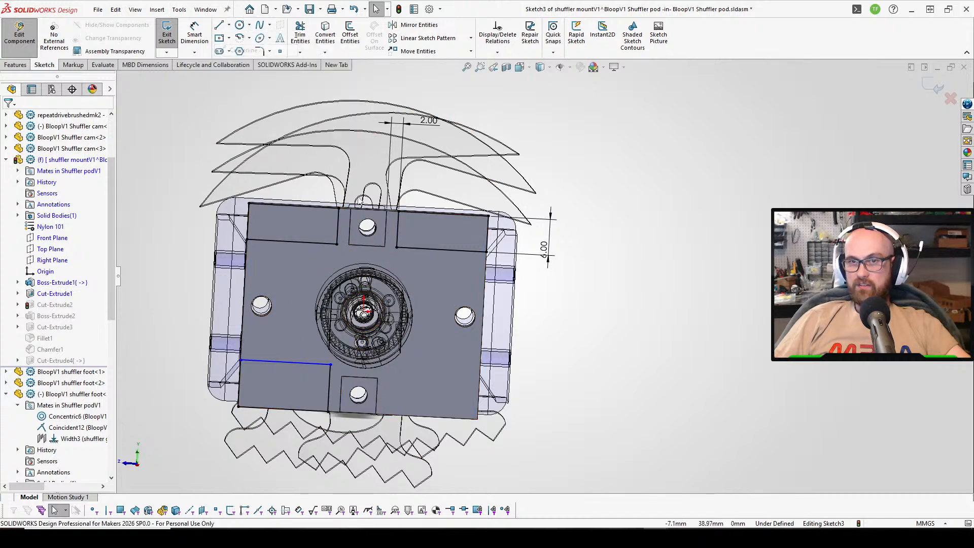
pyautogui.click(239, 49)
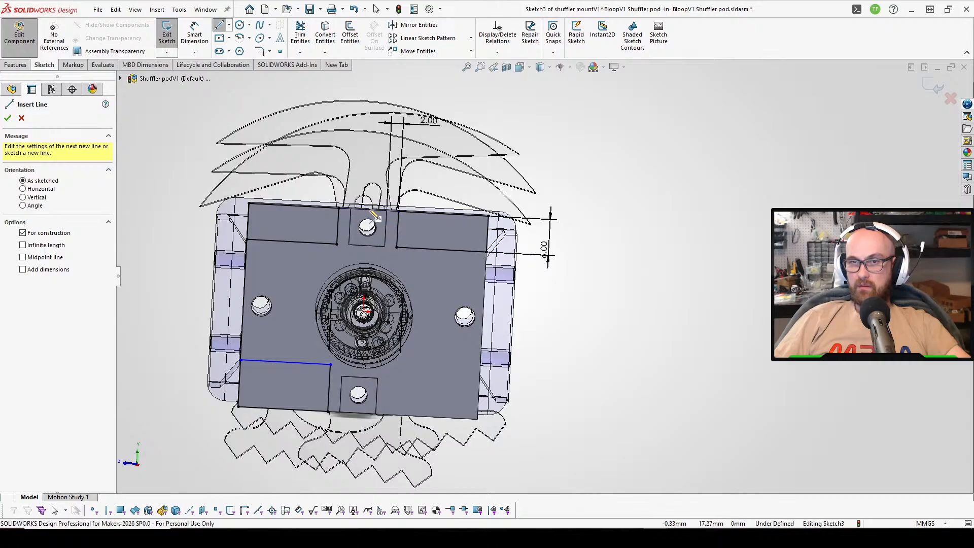
pyautogui.click(369, 209)
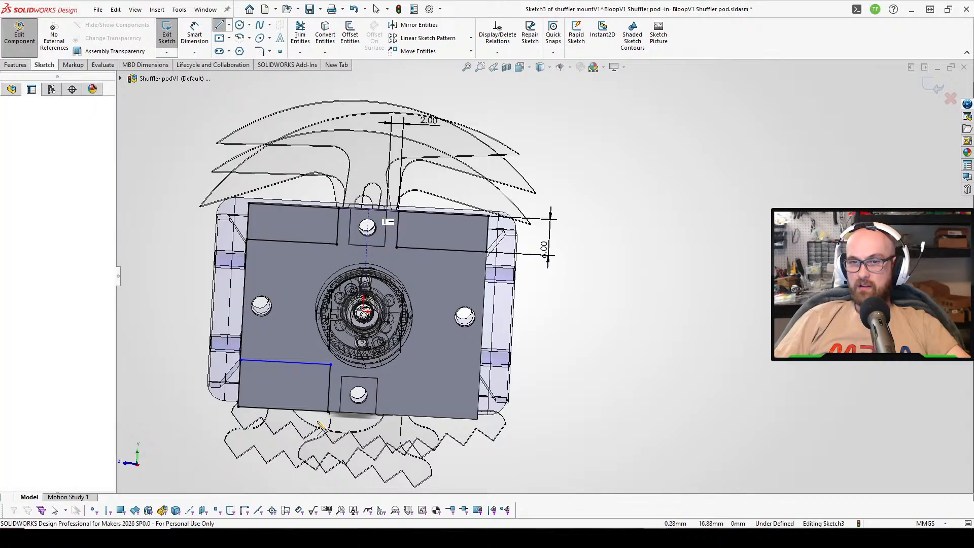
pyautogui.click(357, 413)
pyautogui.rightClick(357, 412)
pyautogui.click(395, 415)
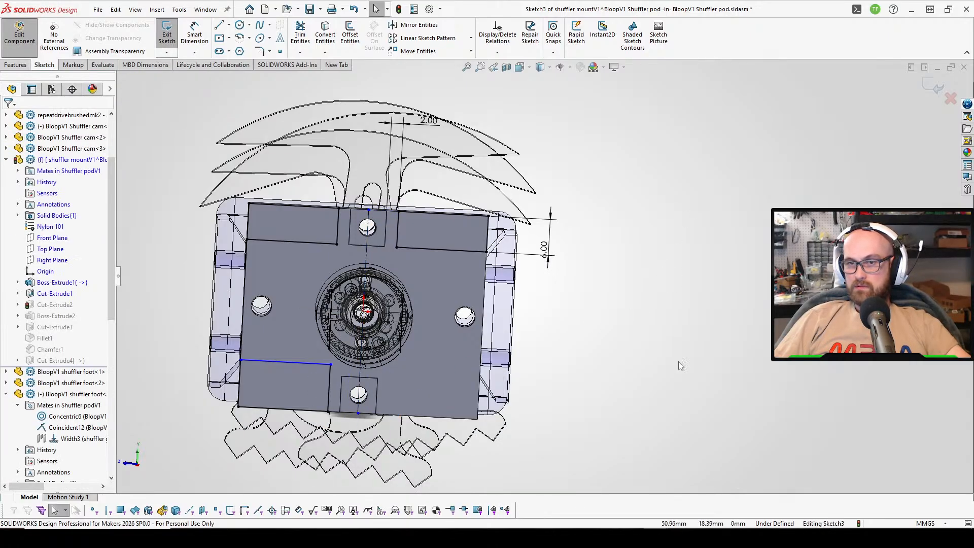
pyautogui.moveTo(677, 361); pyautogui.dragTo(634, 353, button='right')
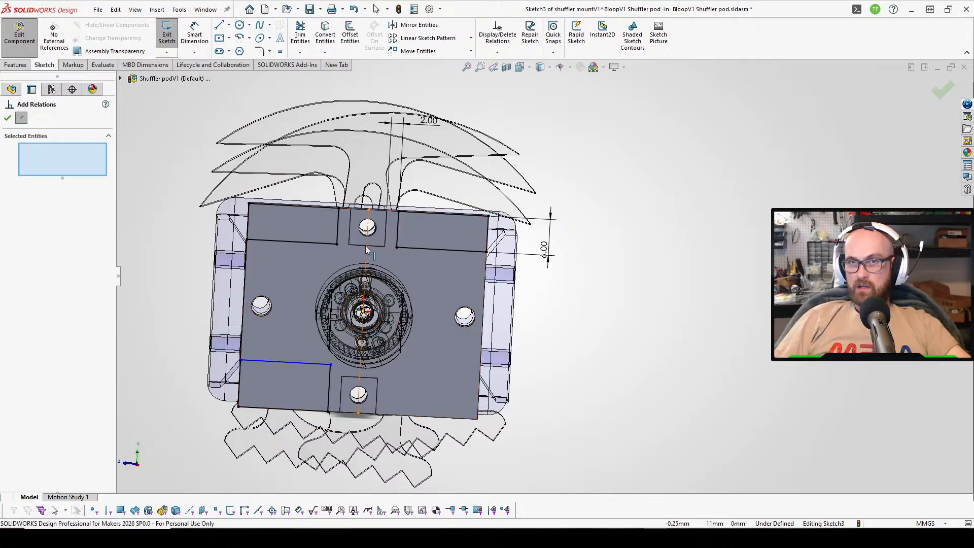
# Mirror the four lines of the lower-left rectangle about the vertical centerline.
pyautogui.click(417, 25)
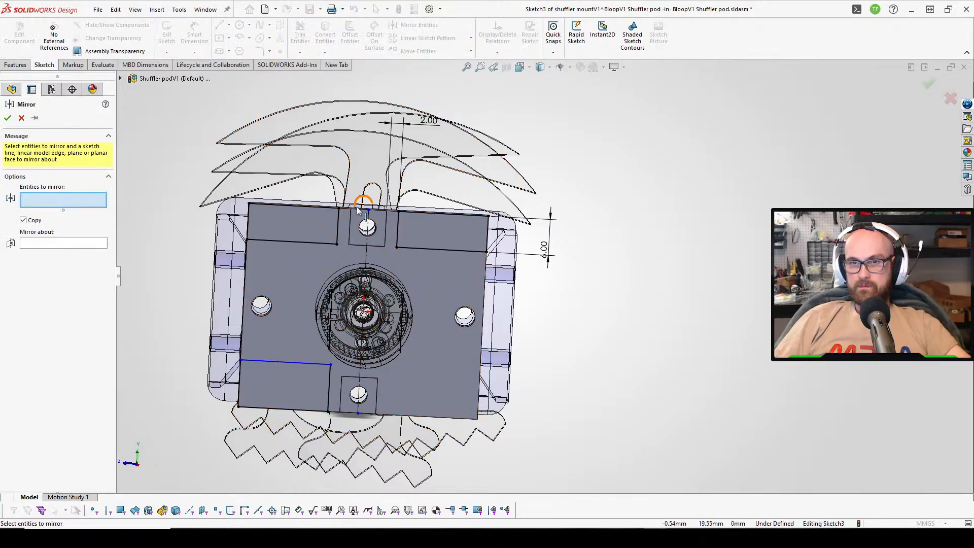
pyautogui.moveTo(170, 440); pyautogui.dragTo(385, 290)
pyautogui.click(42, 268)
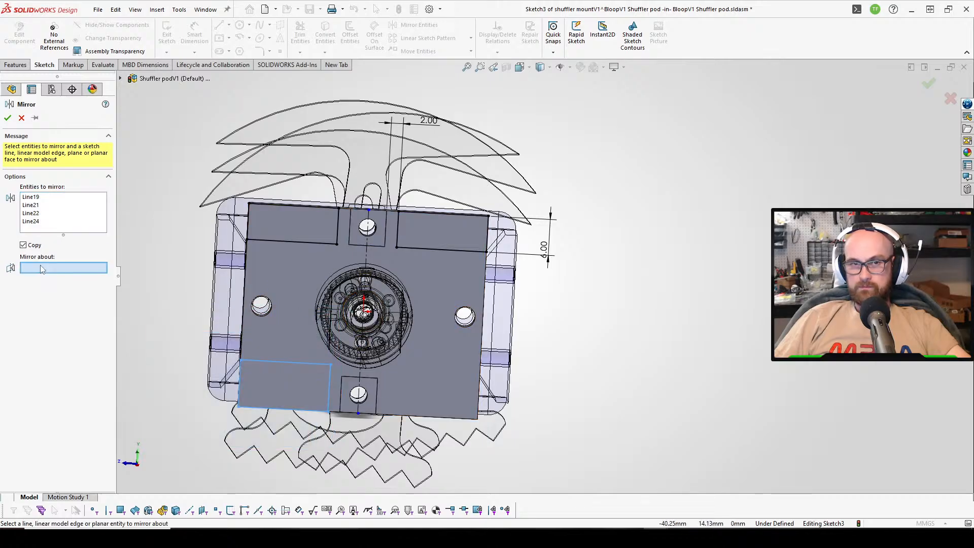
pyautogui.click(368, 258)
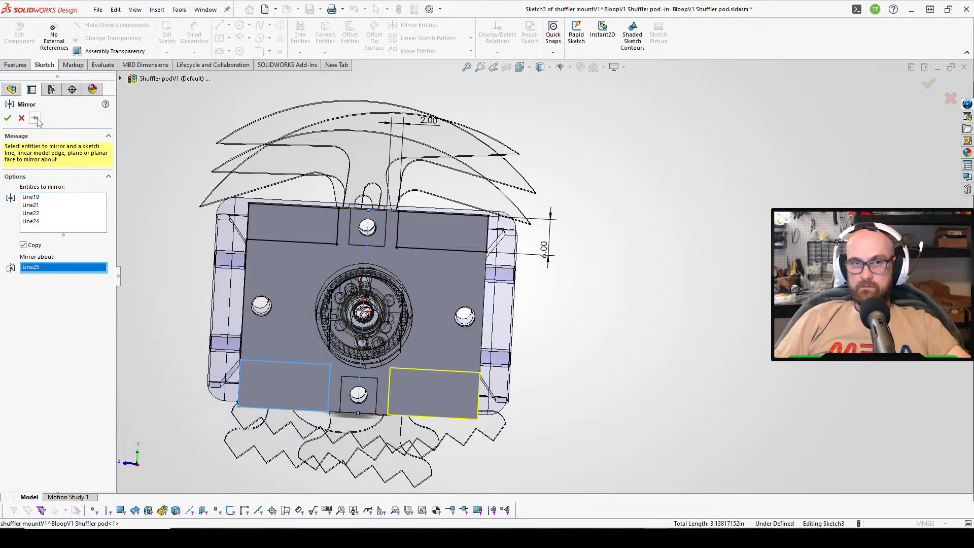
pyautogui.click(8, 118)
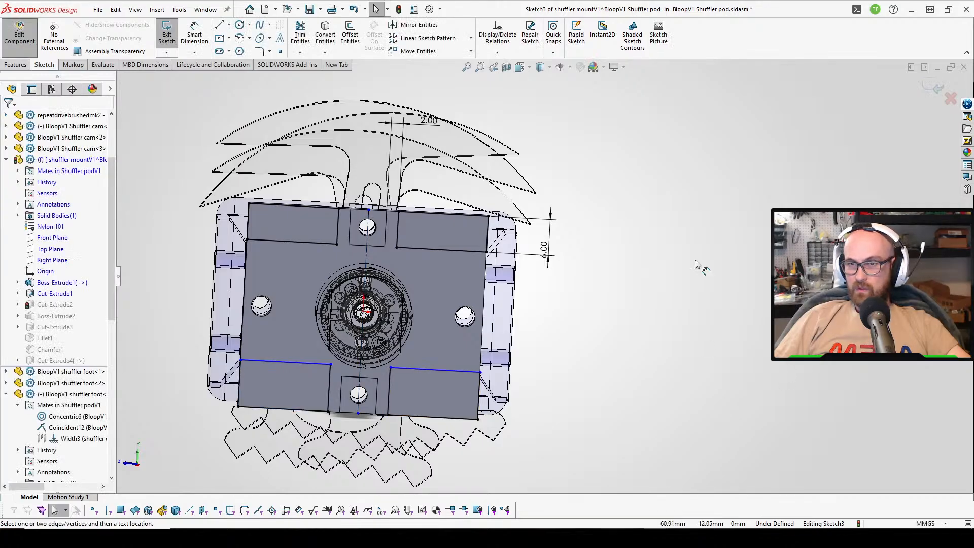
# Dimension the height of the mount's lower-left cut rectangle in the Right view and set it to 8 mm.
pyautogui.press('d')
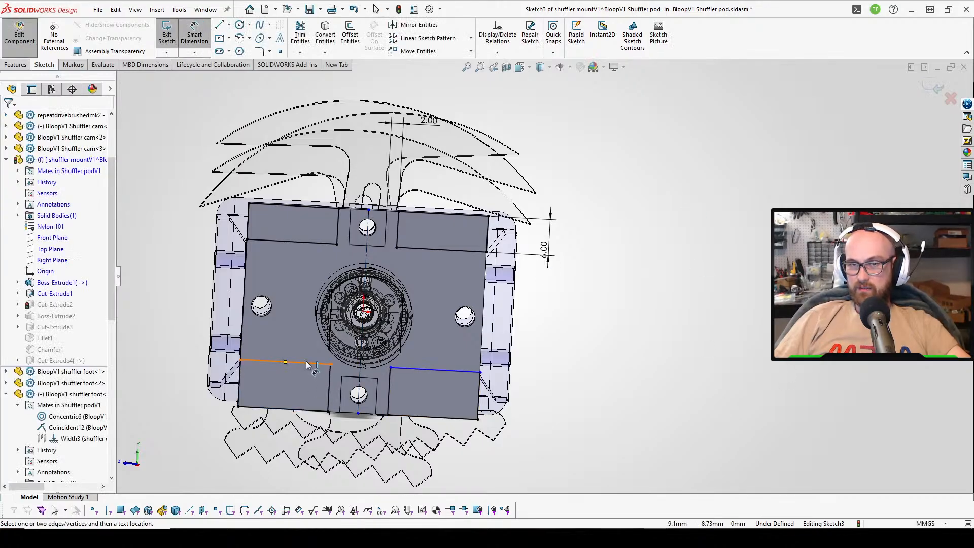
pyautogui.click(401, 25)
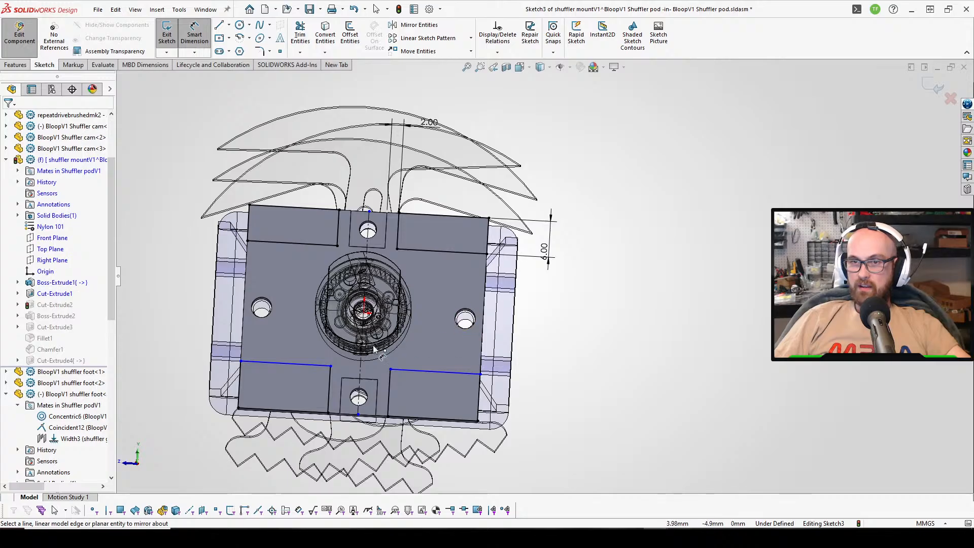
pyautogui.moveTo(374, 348); pyautogui.dragTo(463, 186, button='middle')
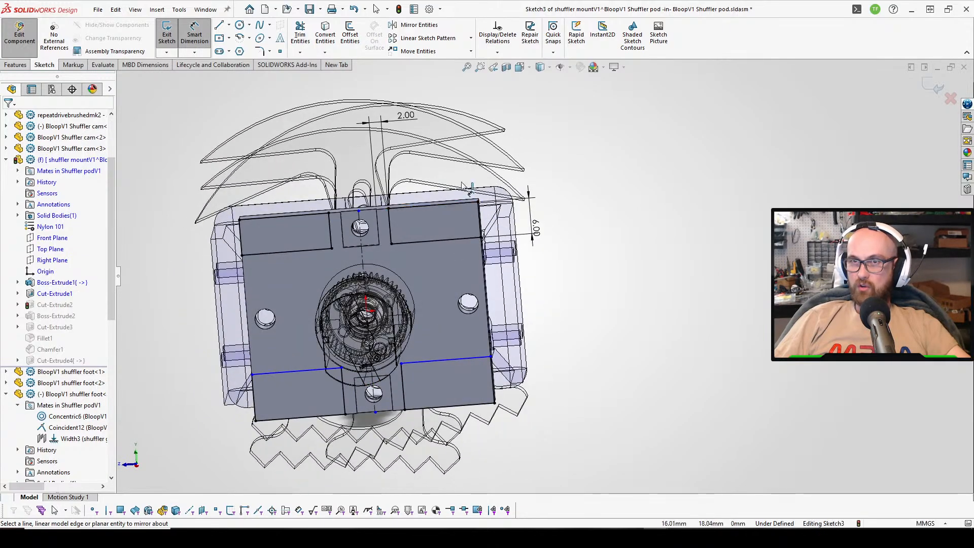
pyautogui.scroll(2, 463, 186)
pyautogui.click(520, 68)
pyautogui.click(477, 327)
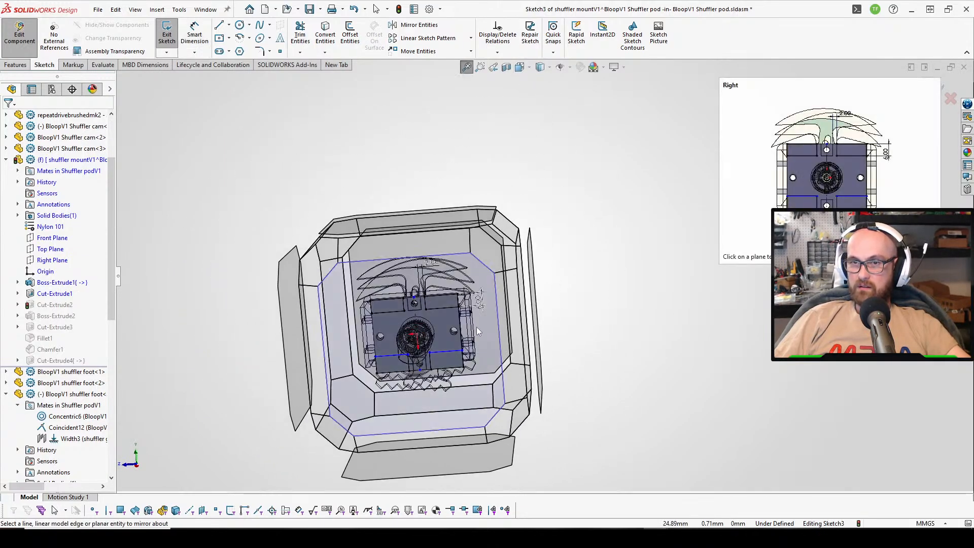
pyautogui.scroll(-1, 538, 351)
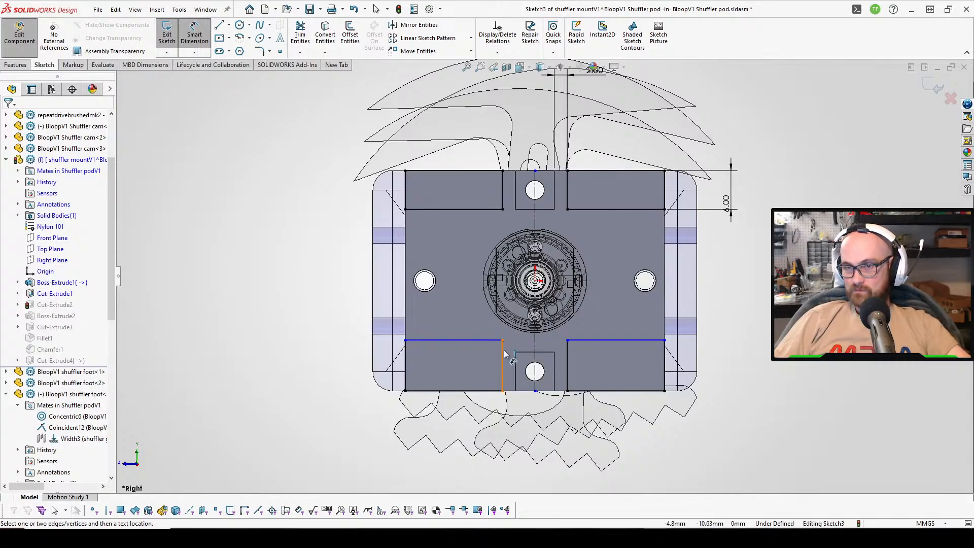
pyautogui.click(491, 340)
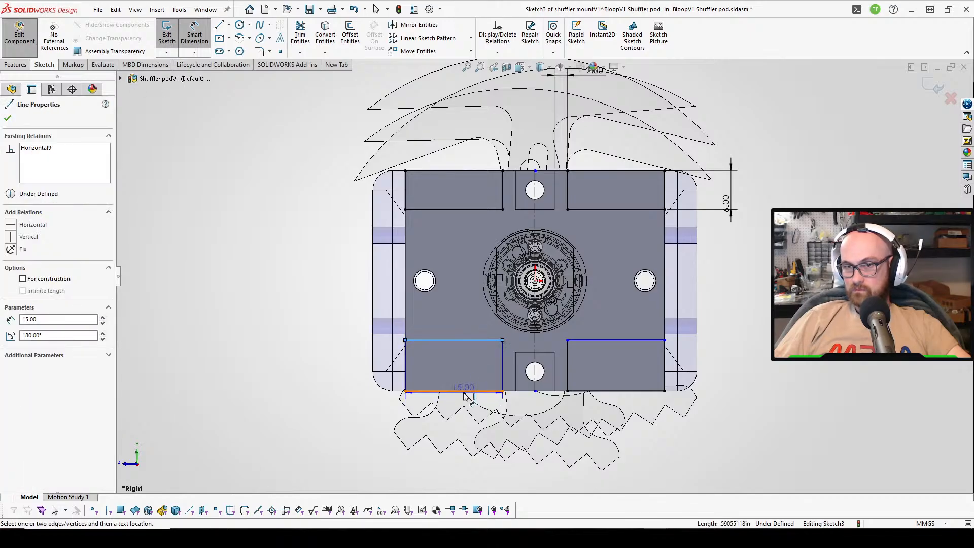
pyautogui.click(461, 390)
pyautogui.click(303, 368)
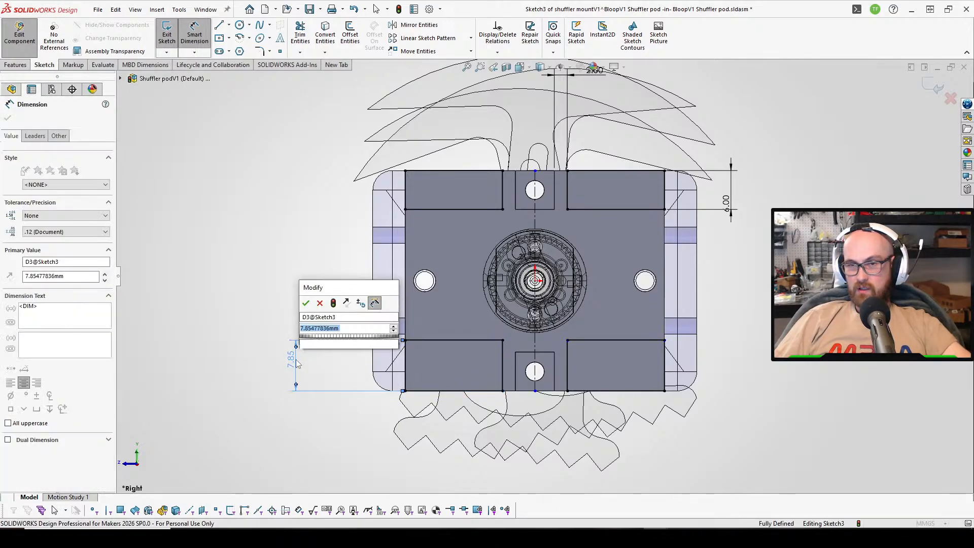
pyautogui.write('8')
pyautogui.press('Return')
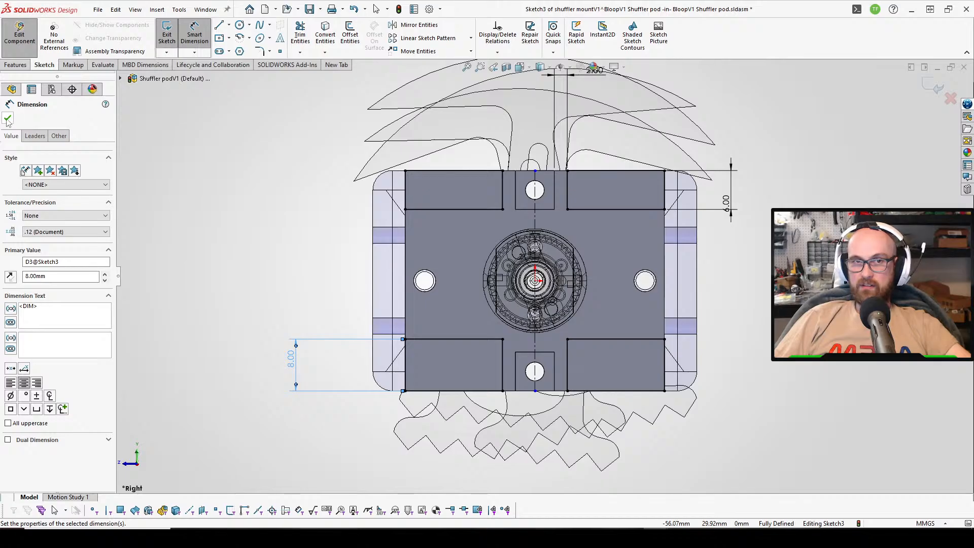
pyautogui.click(8, 119)
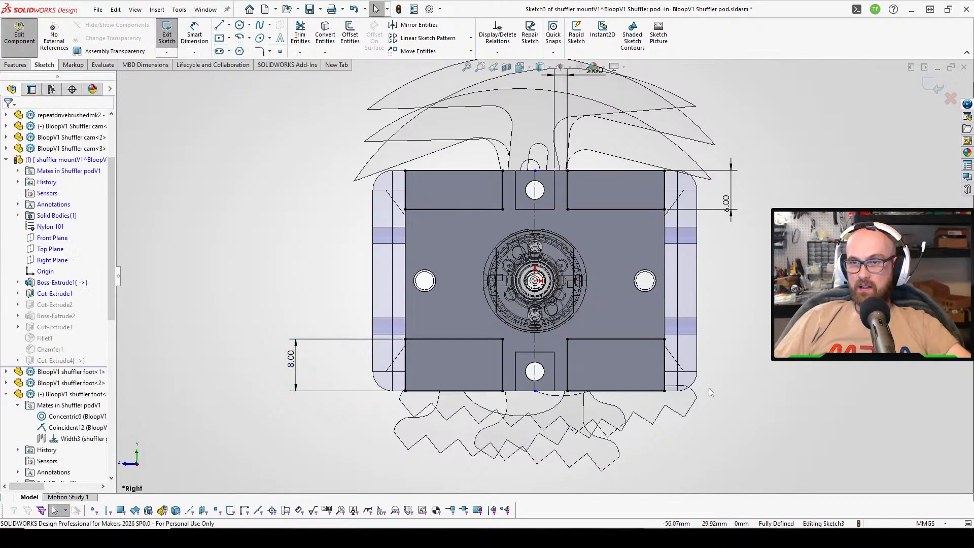
# Draw a horizontal construction line 10 mm long joining the inner upper corners of the two lower cut rectangles.
pyautogui.press('l')
pyautogui.click(502, 338)
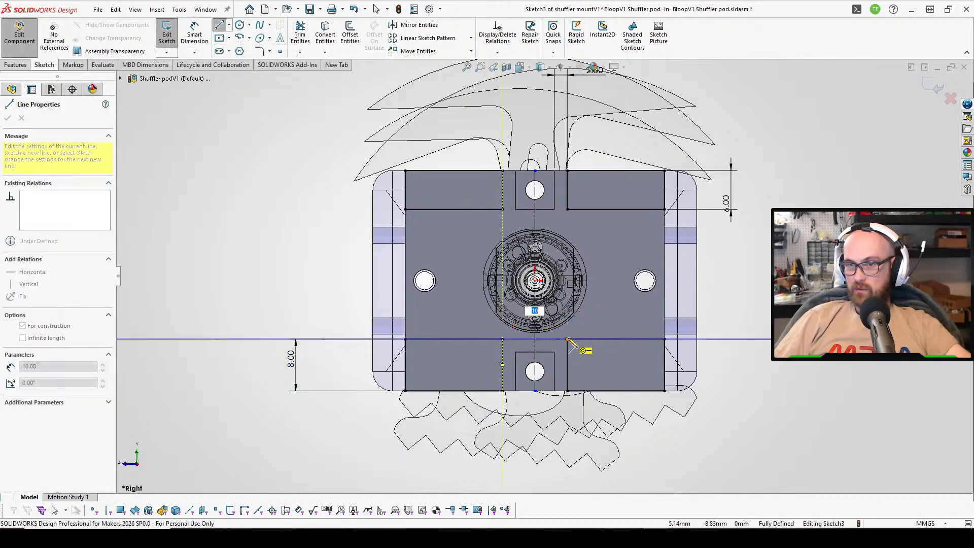
pyautogui.click(567, 338)
pyautogui.rightClick(568, 339)
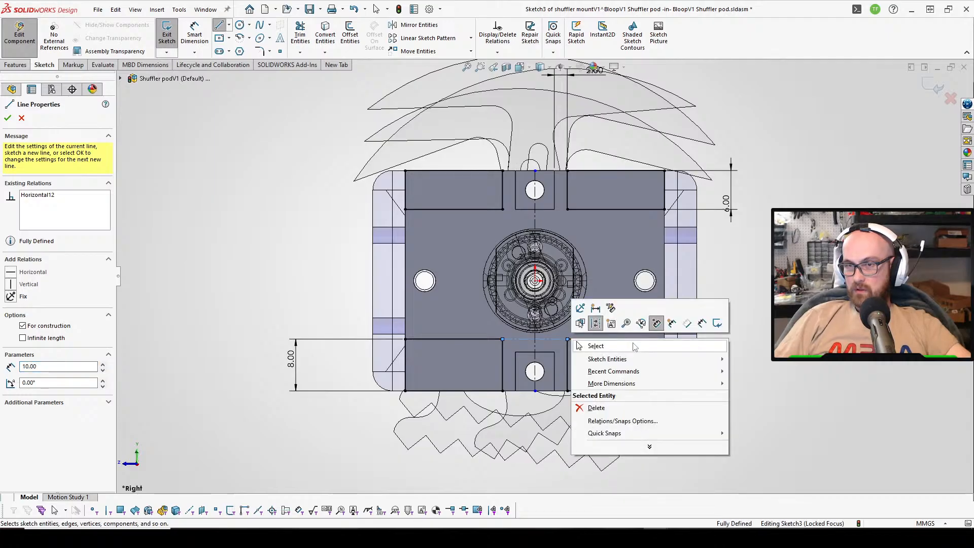
pyautogui.click(626, 345)
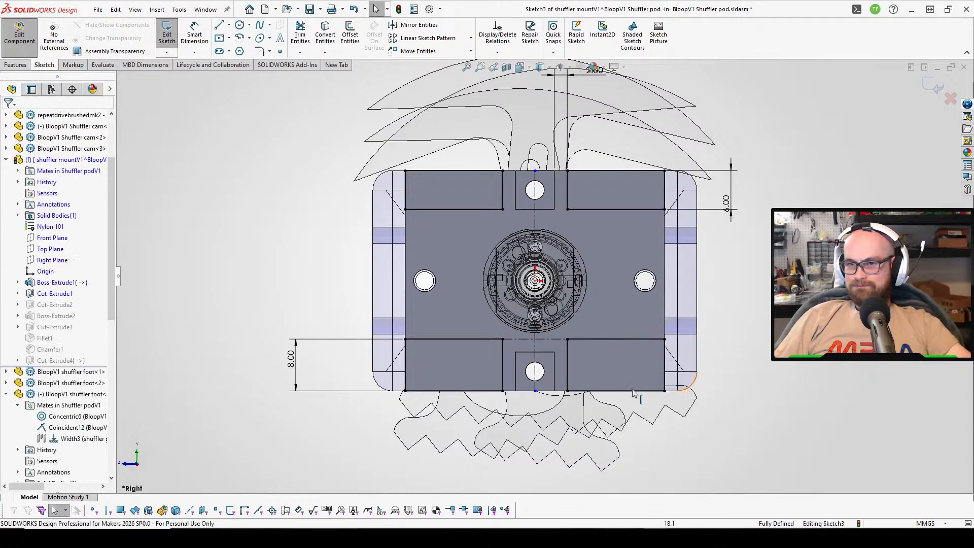
# Set the lower cut rectangles' height dimension to 9 mm.
pyautogui.doubleClick(292, 366)
pyautogui.write('9')
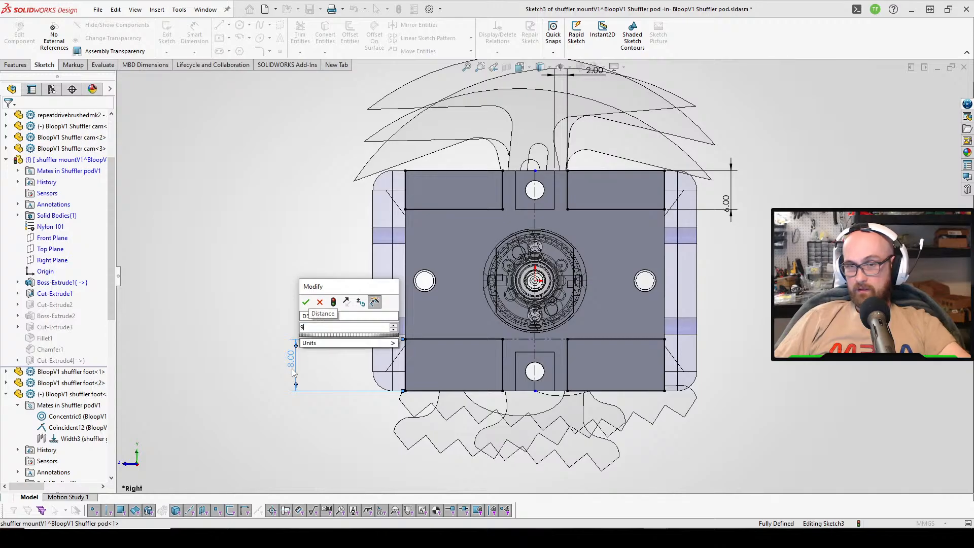
pyautogui.press('Return')
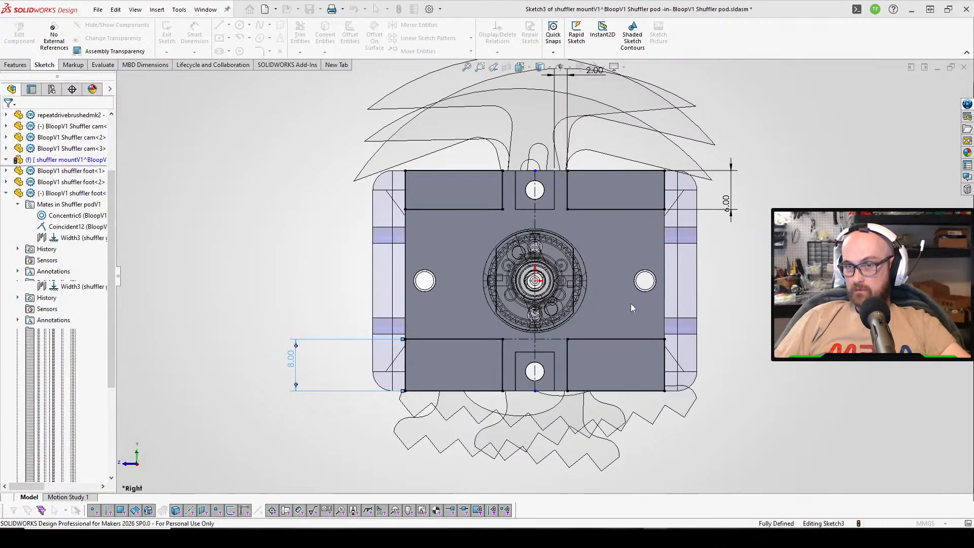
pyautogui.scroll(-4, 603, 320)
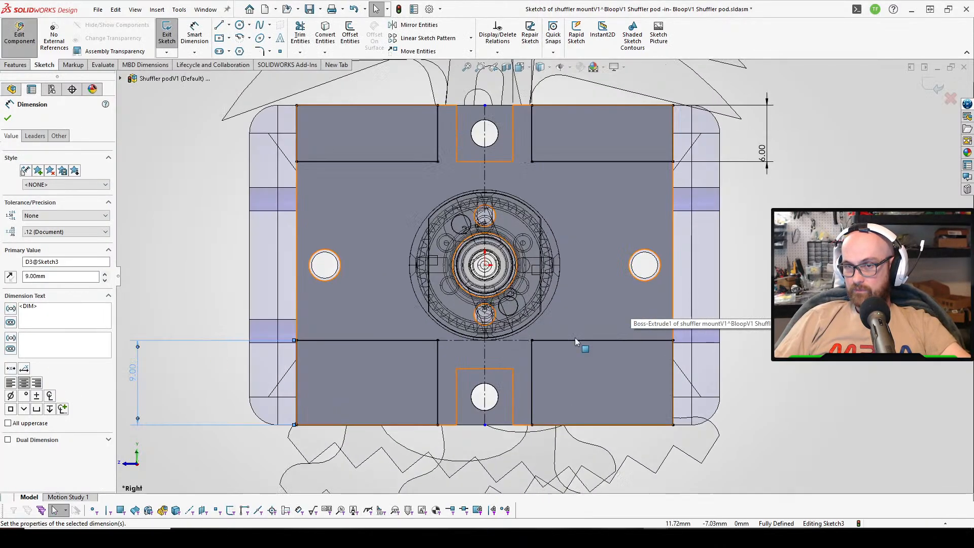
pyautogui.scroll(5, 402, 367)
pyautogui.click(293, 328)
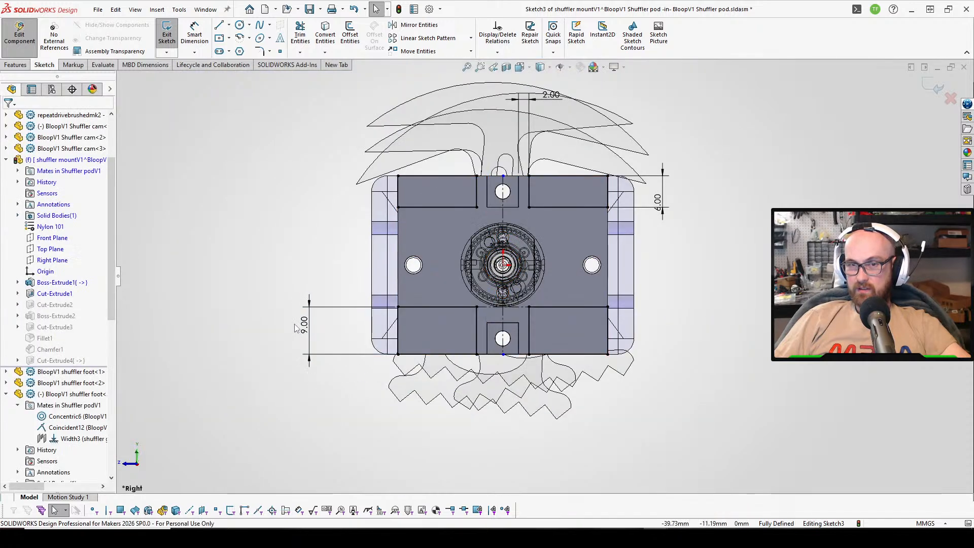
# Set the lower cut rectangles' height dimension to 8.5 mm.
pyautogui.doubleClick(305, 327)
pyautogui.write('8.5')
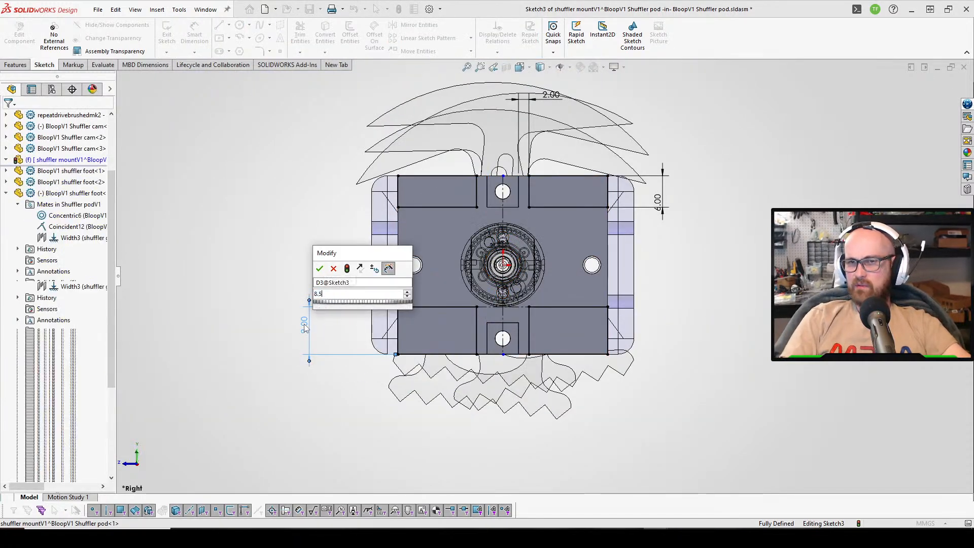
pyautogui.press('Return')
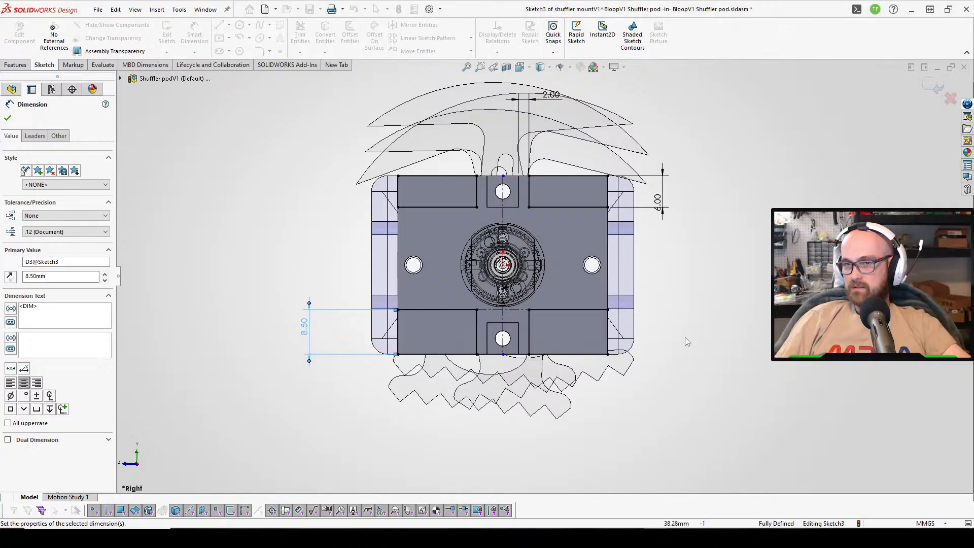
pyautogui.click(680, 336)
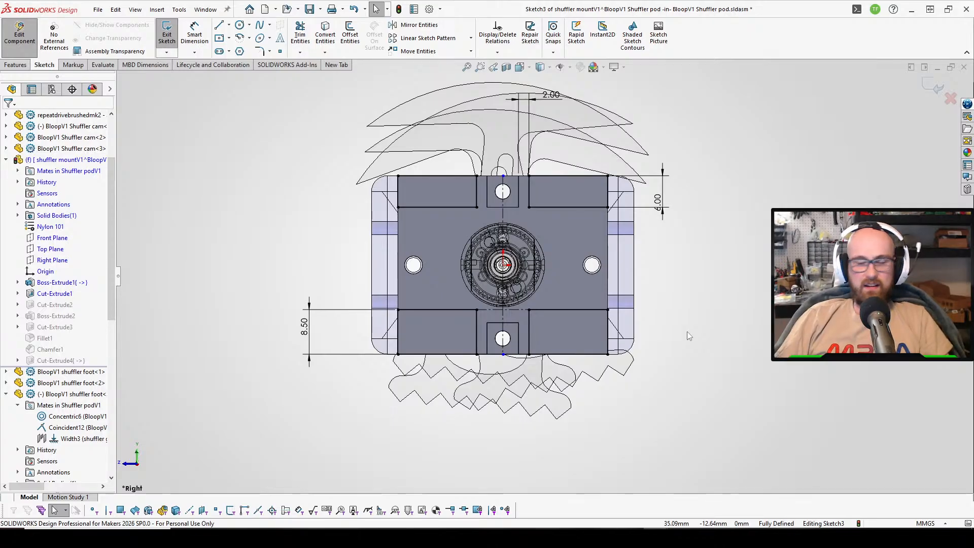
pyautogui.scroll(-2, 687, 330)
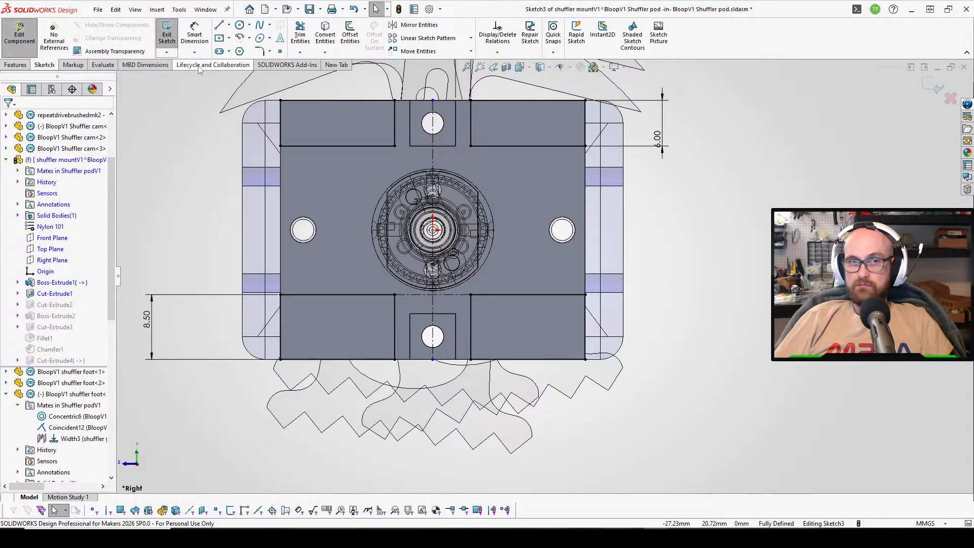
# Exit the mount's cut sketch, ignoring the Boss-Extrude2 rebuild error, and return to the pod assembly.
pyautogui.click(166, 34)
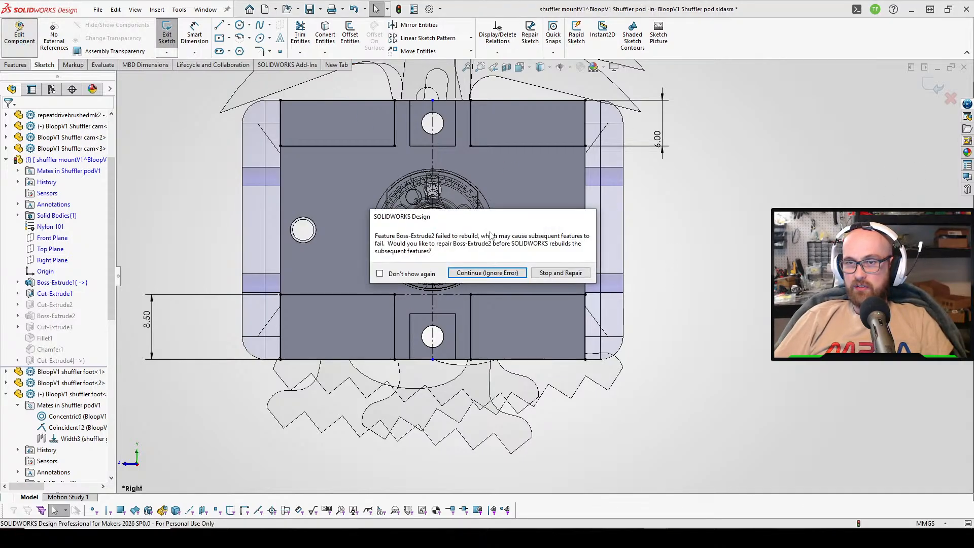
pyautogui.click(471, 275)
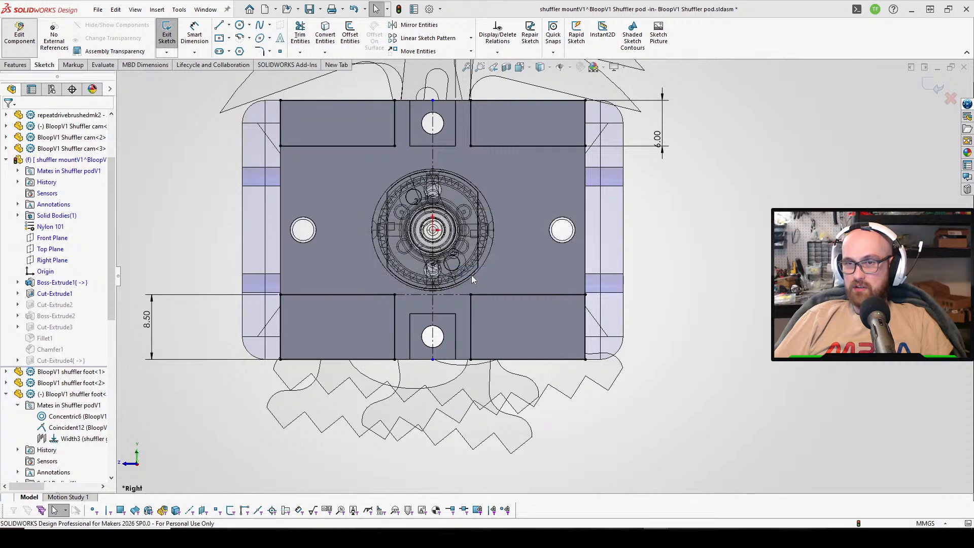
pyautogui.click(748, 133)
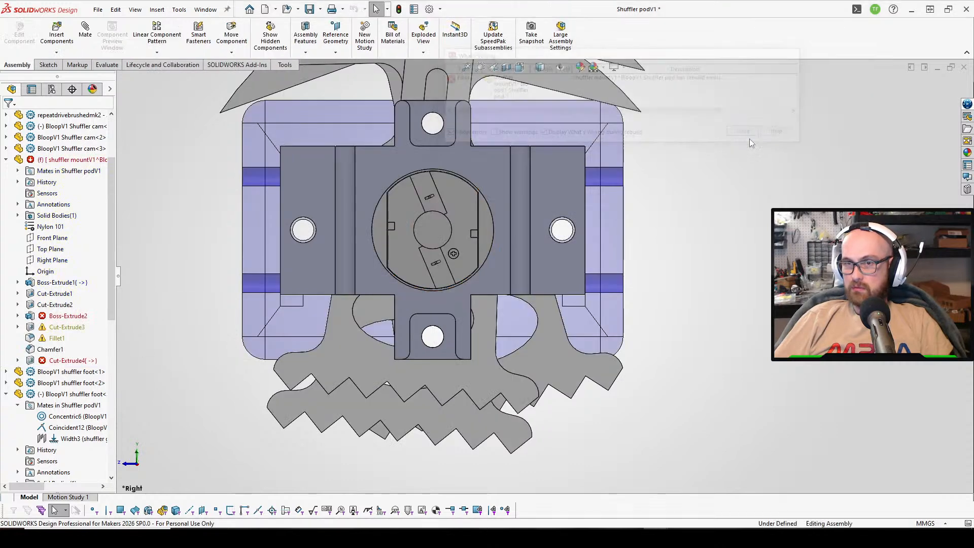
# Save the pod assembly with all modified files, keeping virtual components inside the assembly and accepting the rebuild errors.
pyautogui.hotkey('ctrl', 's')
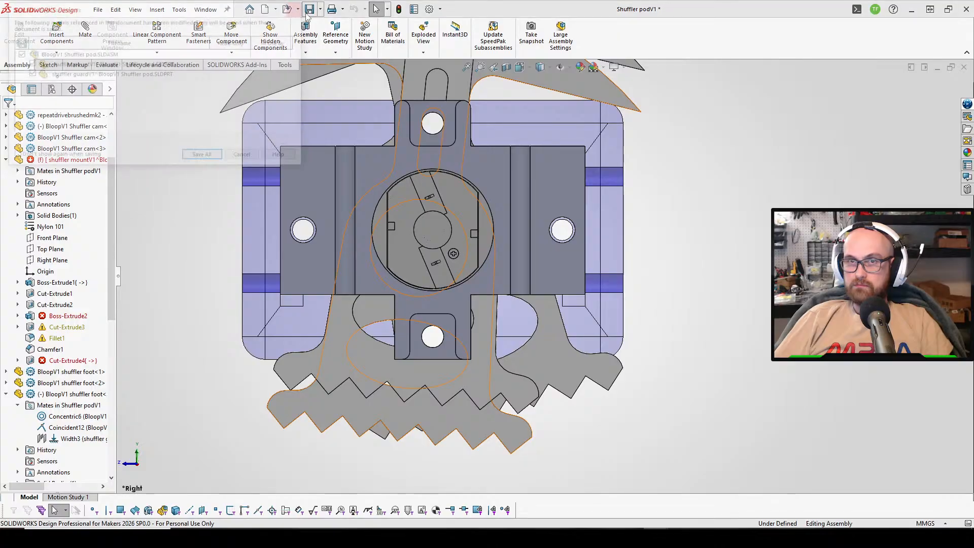
pyautogui.click(208, 156)
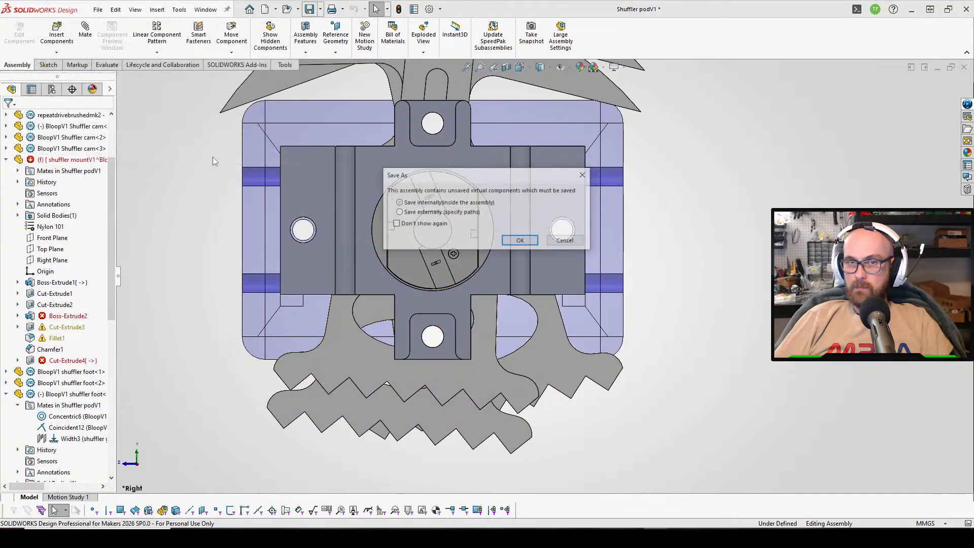
pyautogui.click(518, 238)
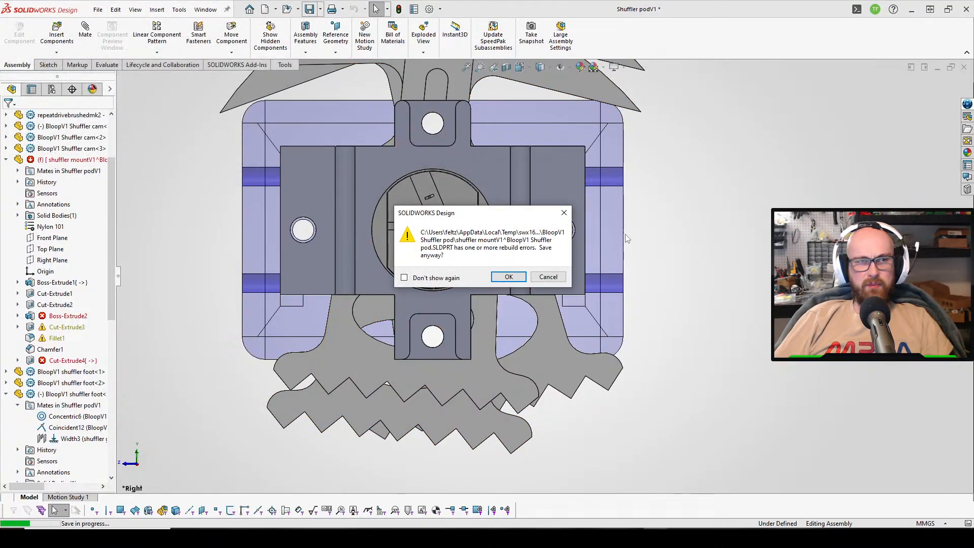
pyautogui.click(505, 276)
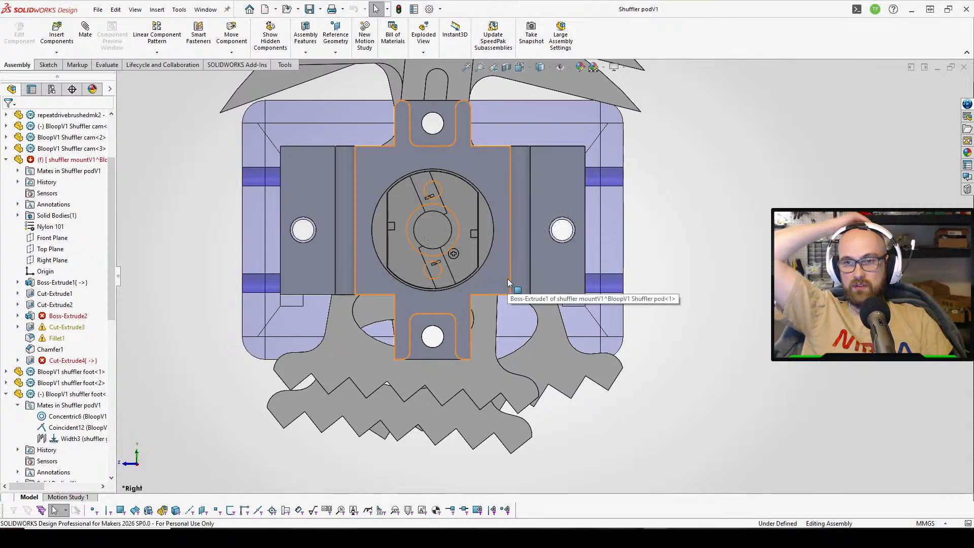
# Switch to the BloopV1 assembly and rebuild it with the changed pod models.
pyautogui.moveTo(649, 538)
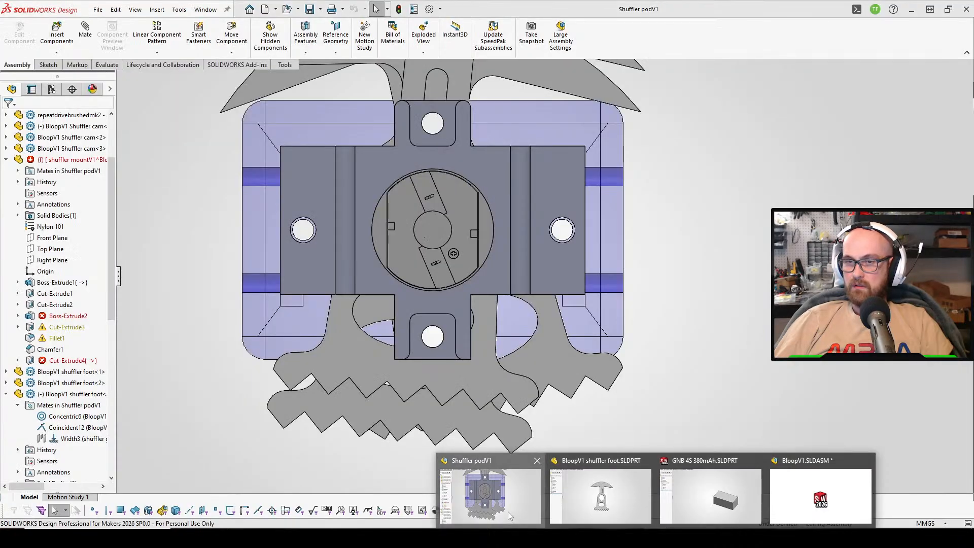
pyautogui.click(507, 513)
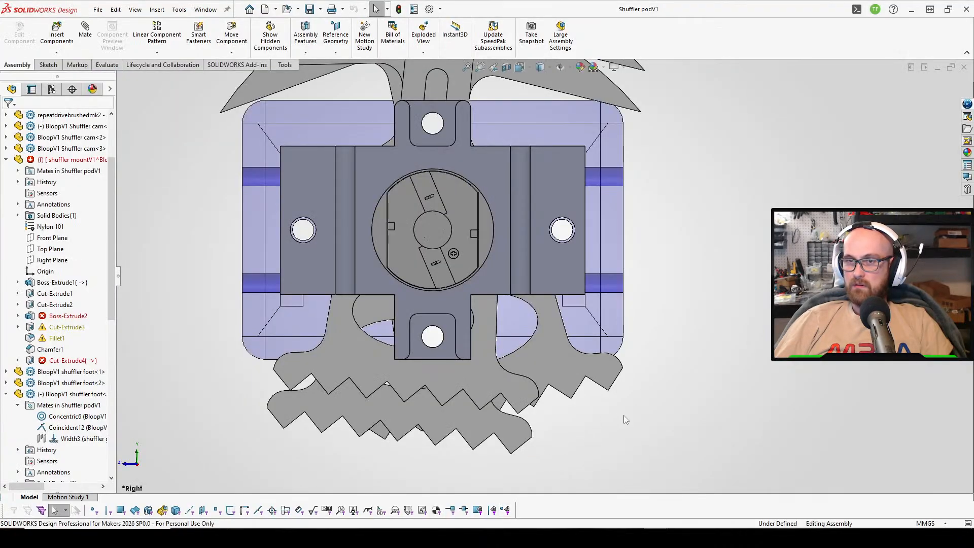
pyautogui.scroll(3, 620, 406)
pyautogui.moveTo(618, 457); pyautogui.dragTo(521, 357, button='middle')
pyautogui.moveTo(654, 536)
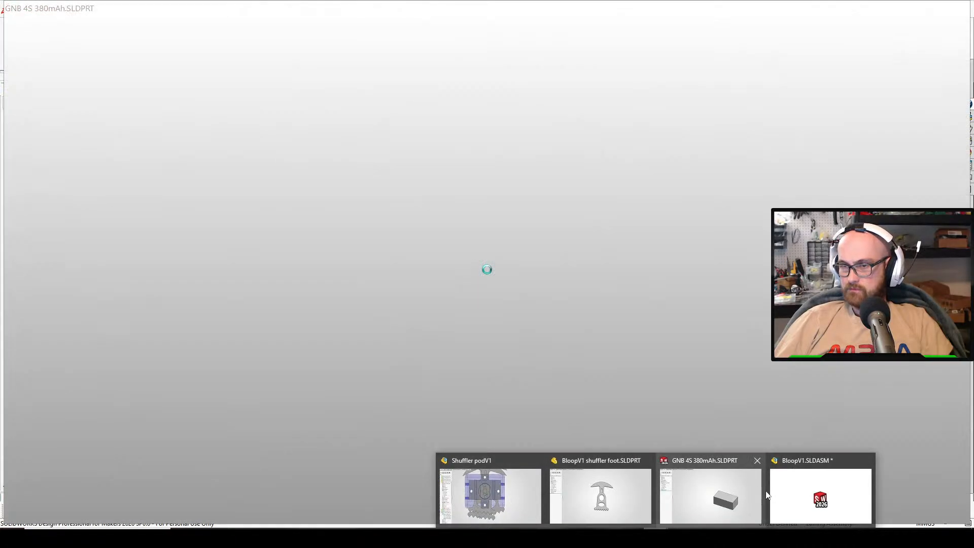
pyautogui.click(771, 495)
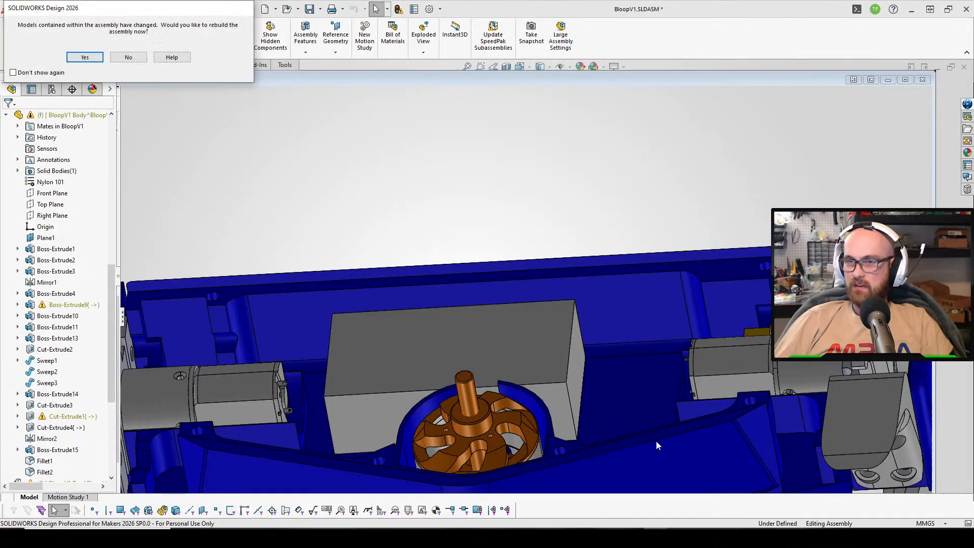
pyautogui.click(85, 56)
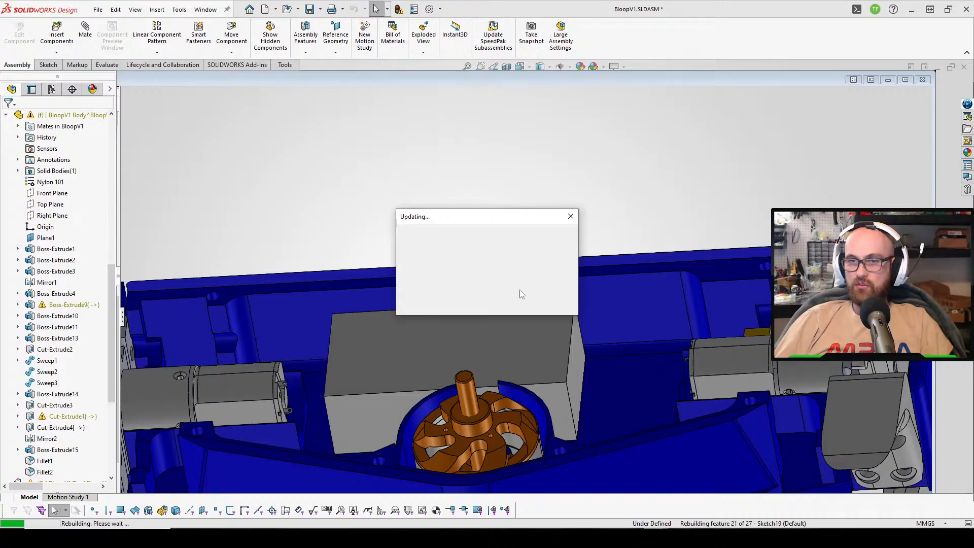
# Make the BloopV1 body transparent and examine the battery and pod mount inside it.
pyautogui.moveTo(522, 291); pyautogui.dragTo(602, 258, button='middle')
pyautogui.scroll(-2, 601, 226)
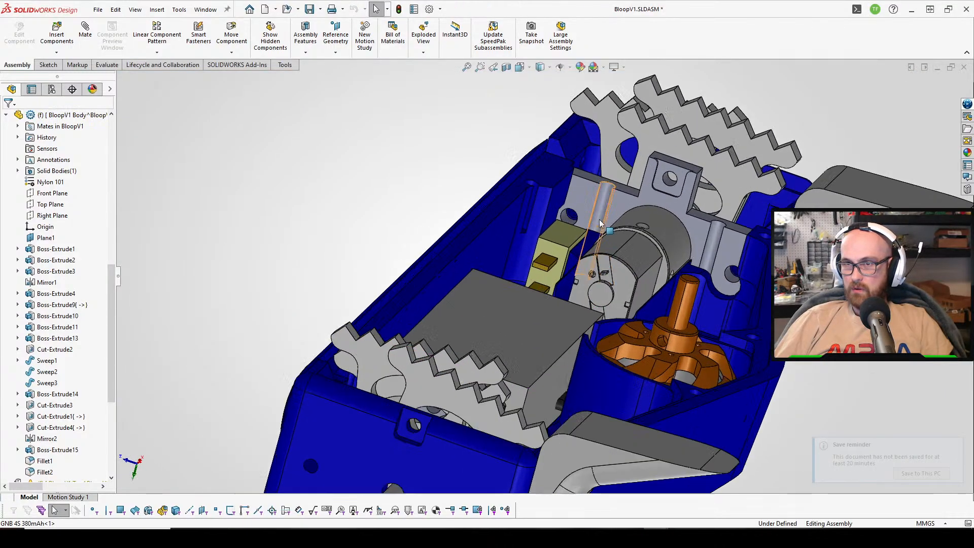
pyautogui.moveTo(599, 223); pyautogui.dragTo(512, 294, button='middle')
pyautogui.rightClick(507, 308)
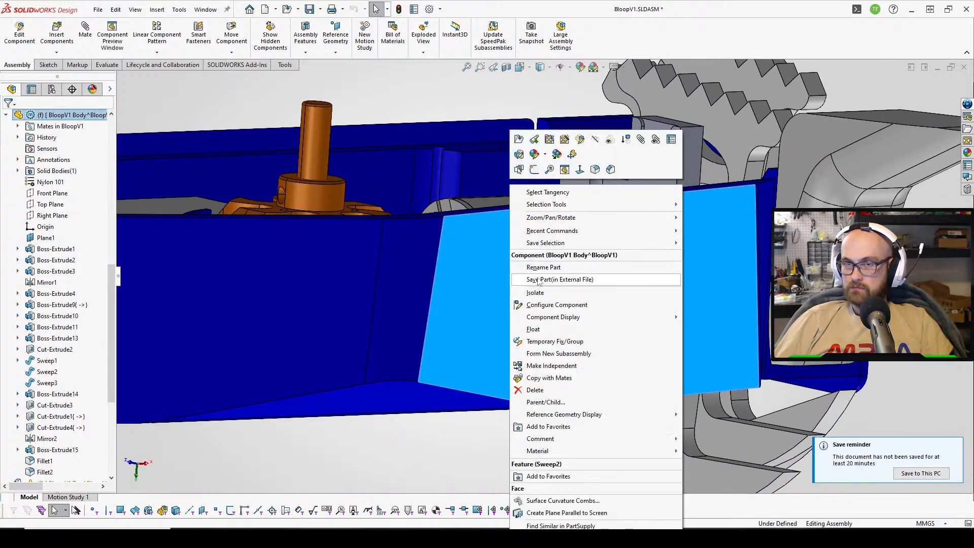
pyautogui.click(596, 153)
pyautogui.moveTo(596, 153); pyautogui.dragTo(418, 256, button='middle')
pyautogui.scroll(-2, 304, 256)
pyautogui.moveTo(358, 250); pyautogui.dragTo(388, 243, button='middle')
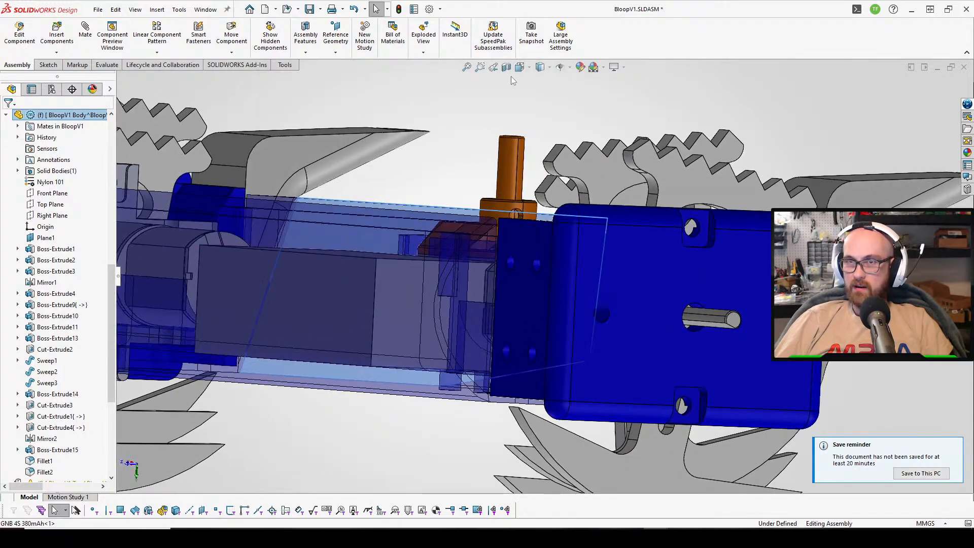
# Examine the battery's position relative to the weapon motor and body floor inside the transparent BloopV1 body.
pyautogui.click(518, 68)
pyautogui.click(351, 270)
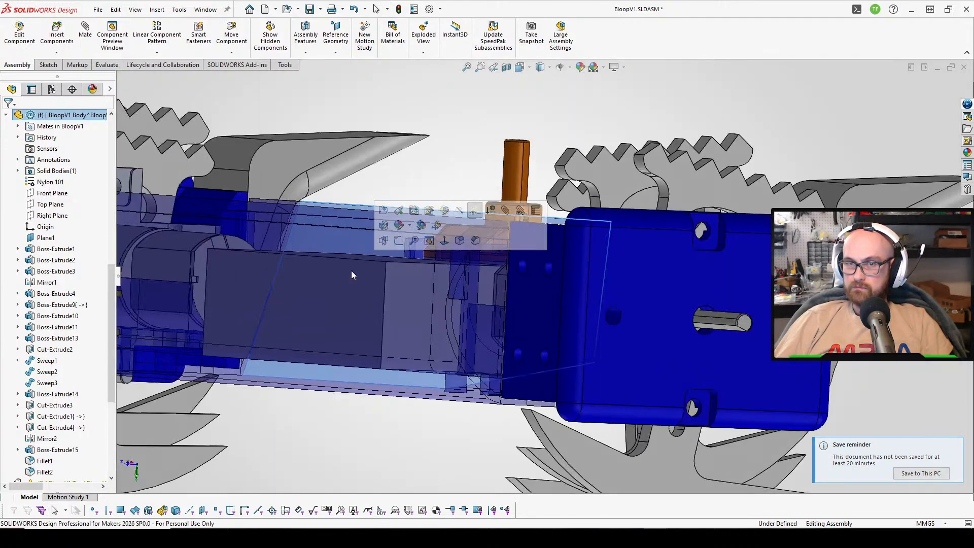
pyautogui.scroll(-1, 449, 265)
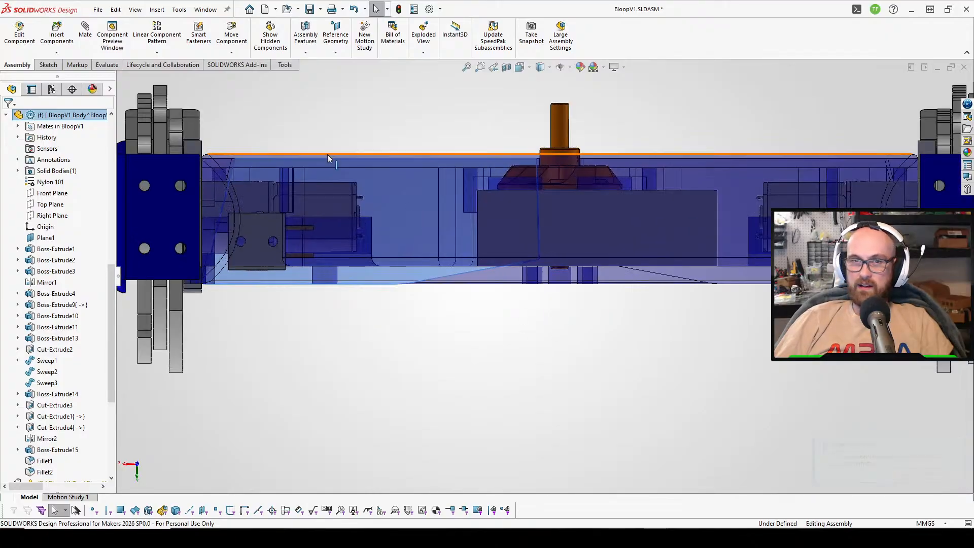
pyautogui.scroll(-1, 292, 169)
pyautogui.moveTo(284, 174); pyautogui.dragTo(239, 167, button='middle')
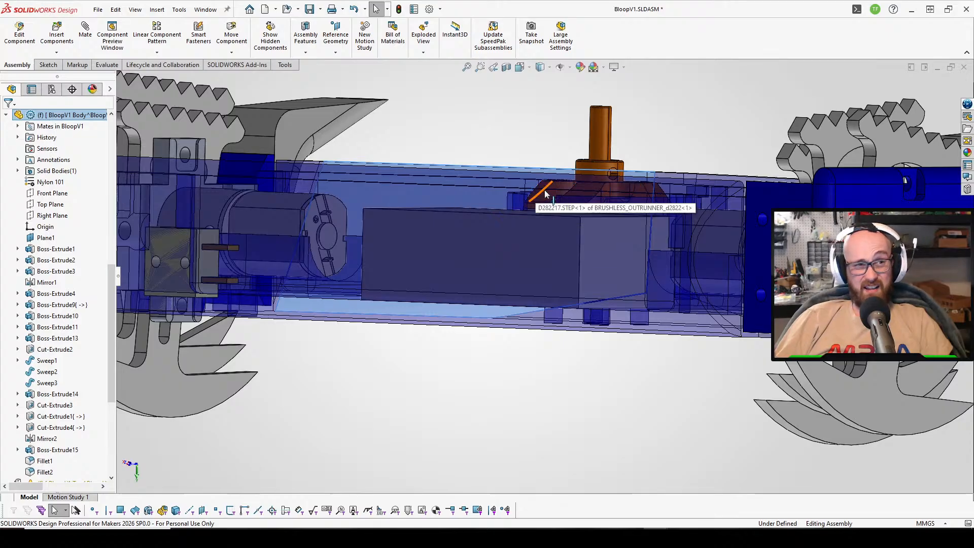
pyautogui.moveTo(544, 189); pyautogui.dragTo(478, 184, button='middle')
pyautogui.moveTo(484, 195); pyautogui.dragTo(486, 190, button='middle')
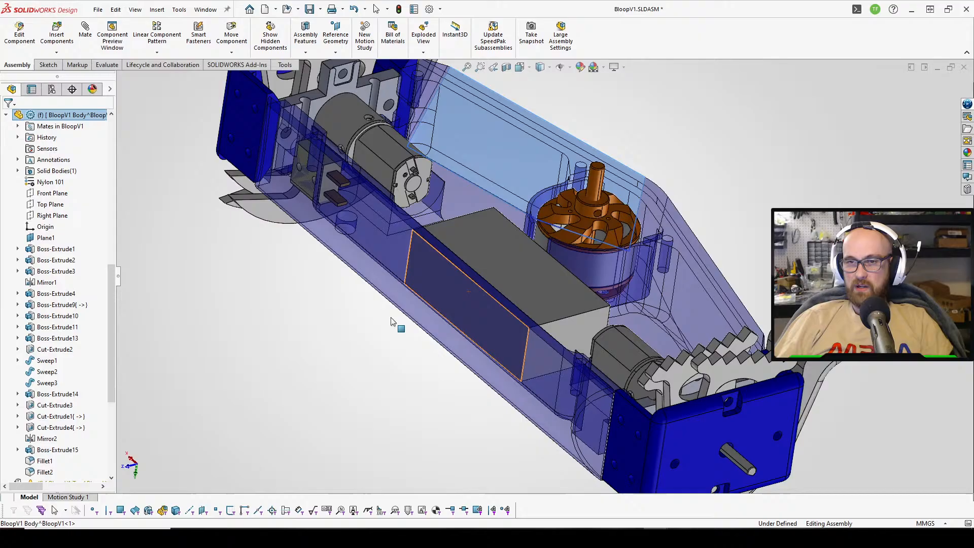
# Measure the distance between the battery's top face and the shuffler mount's upper face, and inspect the gap around them.
pyautogui.press('m')
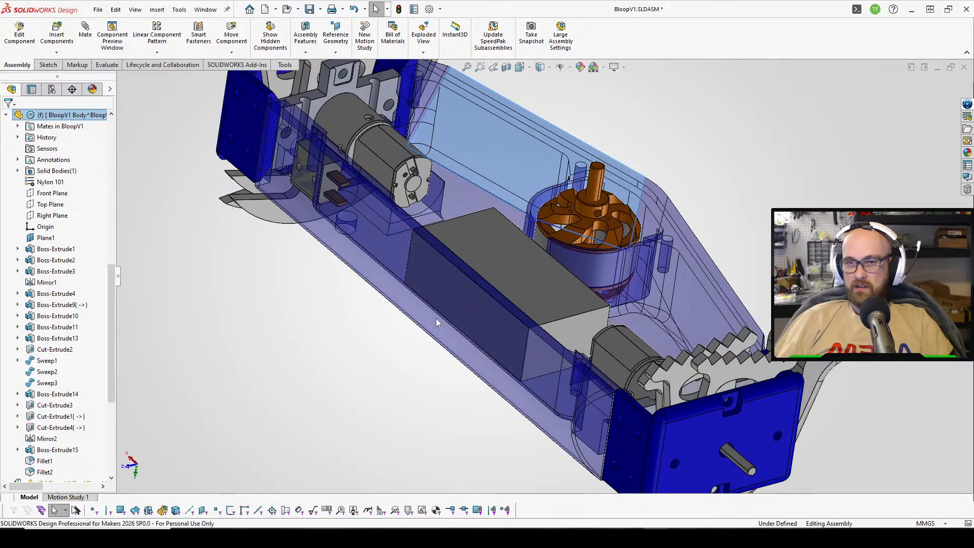
pyautogui.click(141, 375)
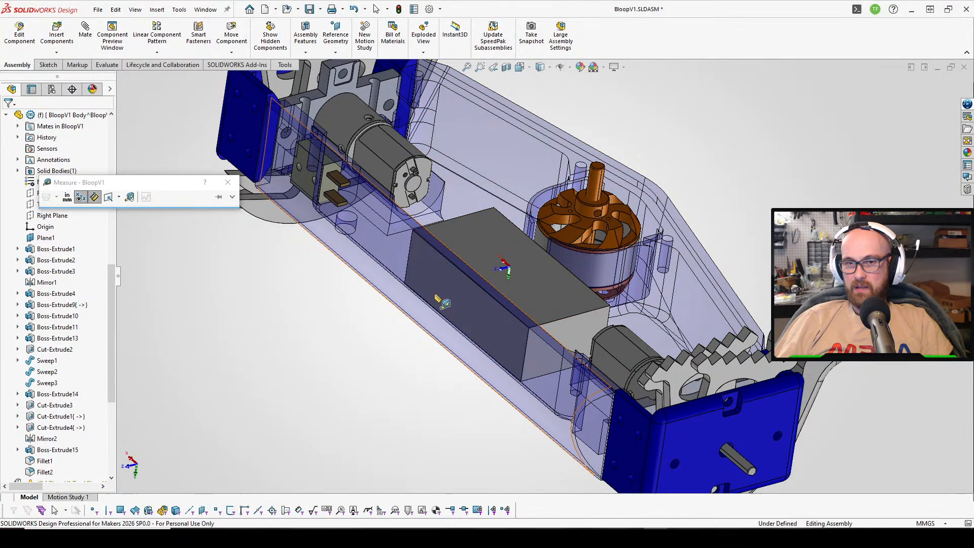
pyautogui.click(480, 240)
pyautogui.click(318, 95)
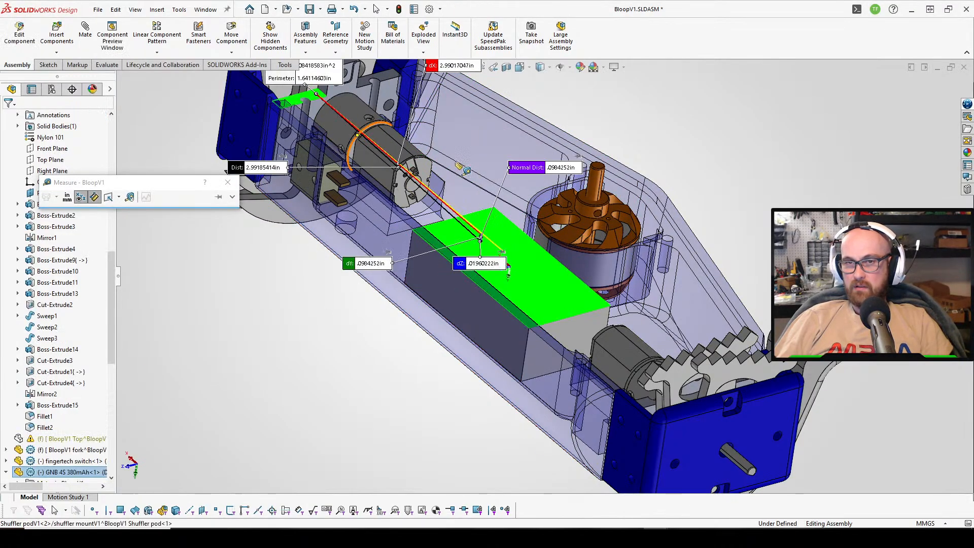
pyautogui.moveTo(463, 170); pyautogui.dragTo(474, 234, button='middle')
pyautogui.scroll(-2, 375, 89)
pyautogui.scroll(-2, 377, 87)
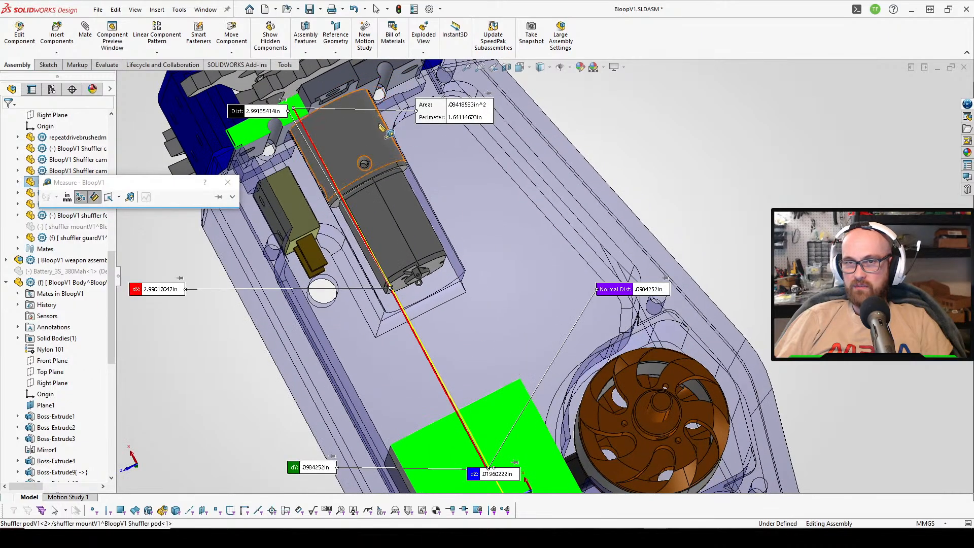
pyautogui.scroll(-3, 293, 172)
pyautogui.scroll(3, 294, 175)
pyautogui.moveTo(355, 218); pyautogui.dragTo(611, 371, button='middle')
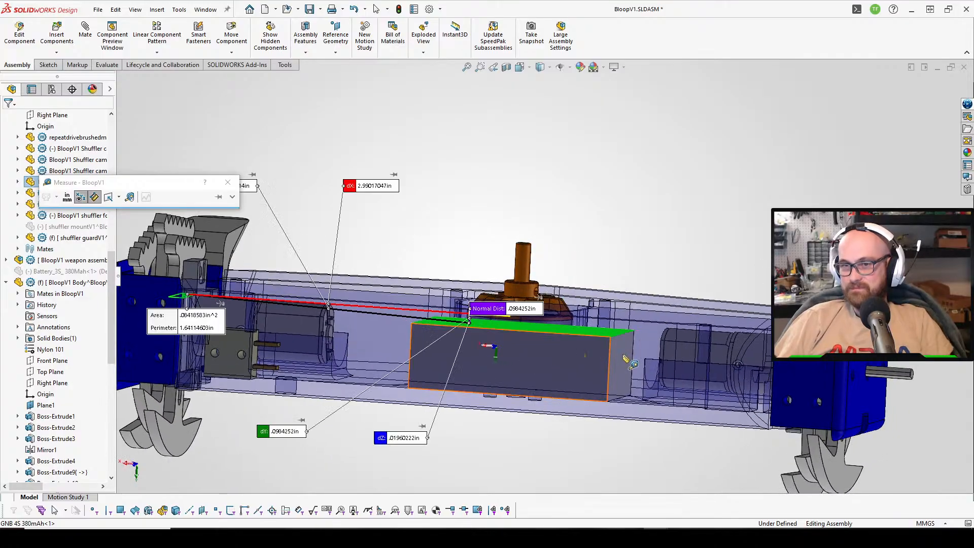
pyautogui.scroll(-3, 611, 372)
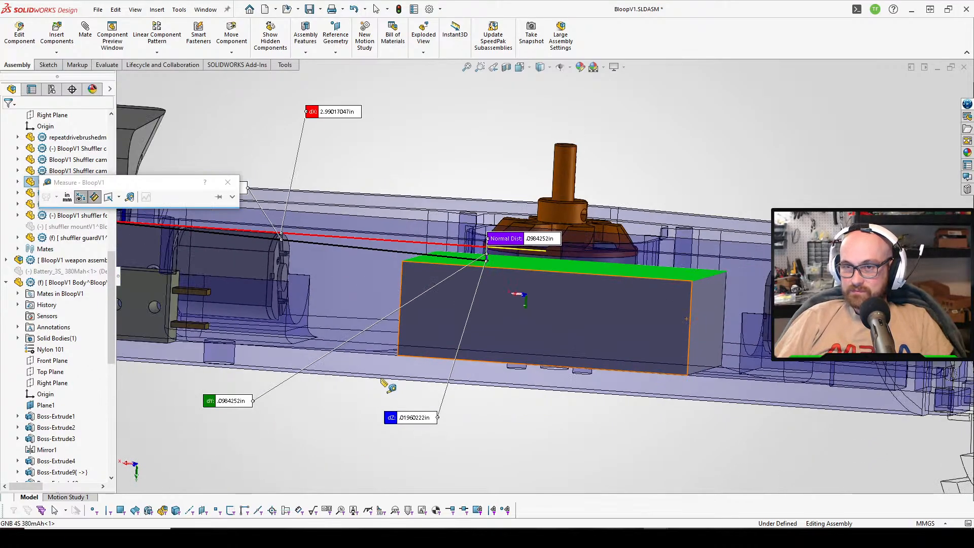
# Apply the document's millimetre units to the measurement, review the battery clearance and close the Measure tool.
pyautogui.click(67, 197)
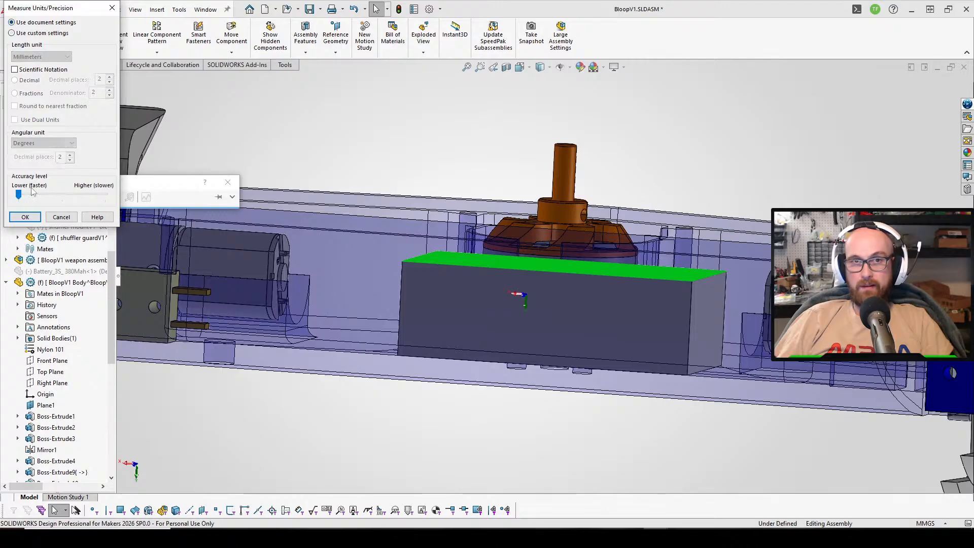
pyautogui.click(25, 216)
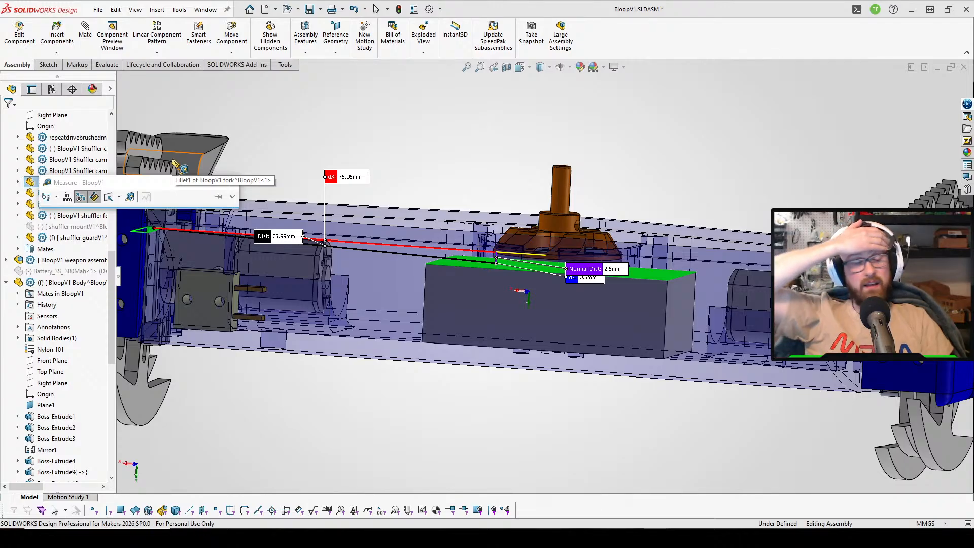
pyautogui.moveTo(175, 165); pyautogui.dragTo(486, 425, button='middle')
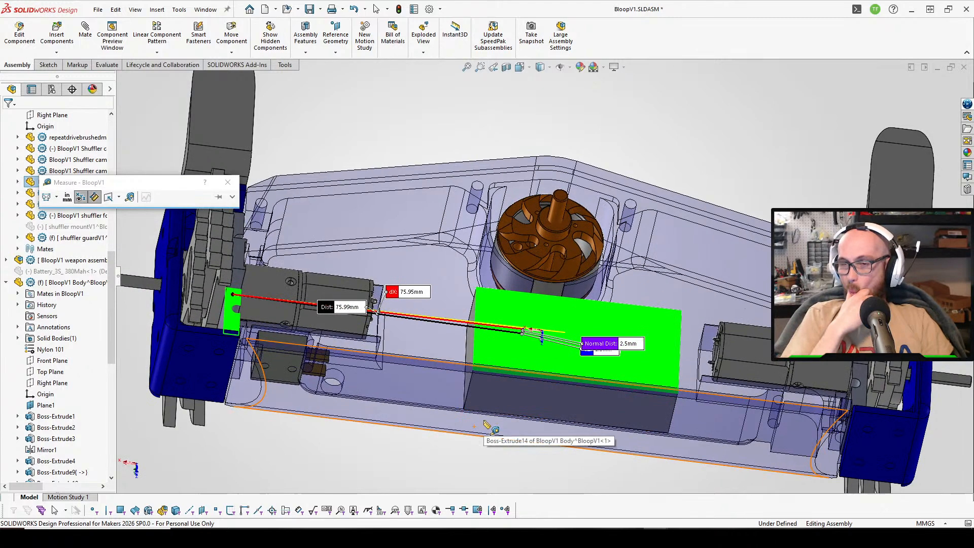
pyautogui.moveTo(486, 425); pyautogui.dragTo(485, 196, button='middle')
pyautogui.click(228, 182)
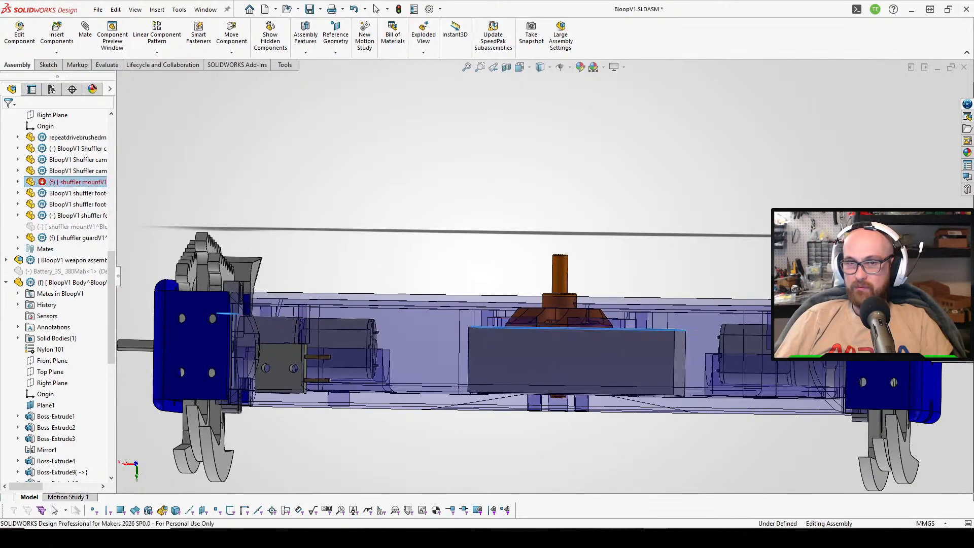
# Switch to the Shuffler podV1 assembly and locate the mount feature that makes the corner cuts, Cut-Extrude2.
pyautogui.moveTo(654, 538)
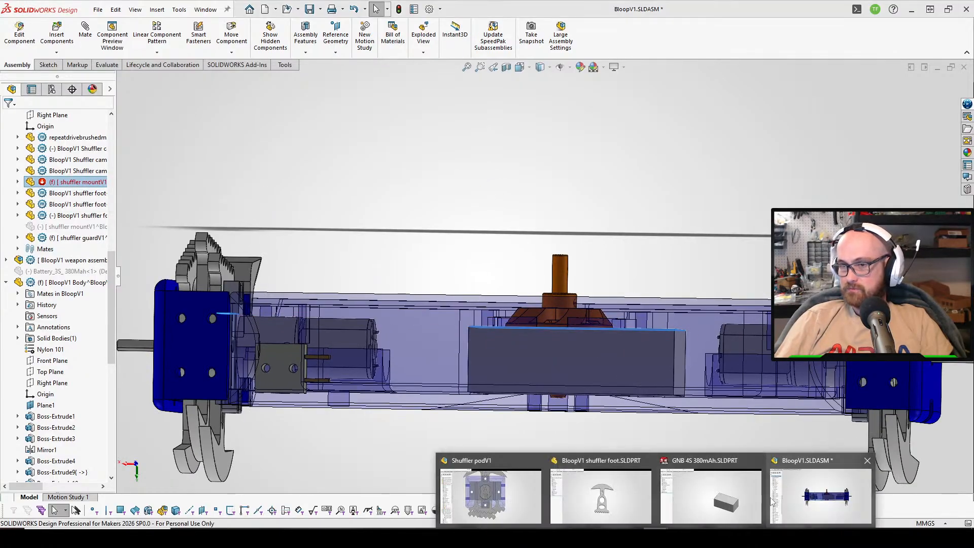
pyautogui.click(516, 482)
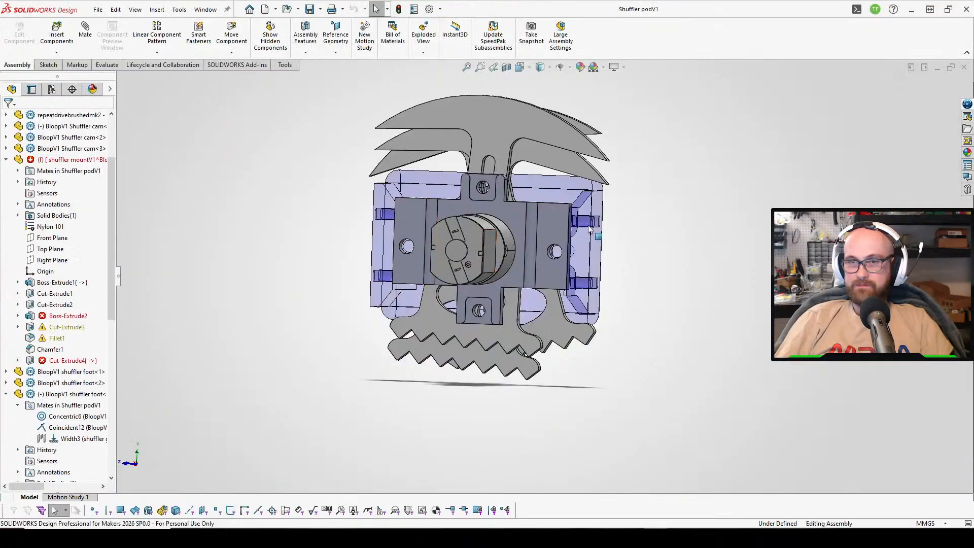
pyautogui.moveTo(590, 229); pyautogui.dragTo(558, 226, button='middle')
pyautogui.click(547, 256)
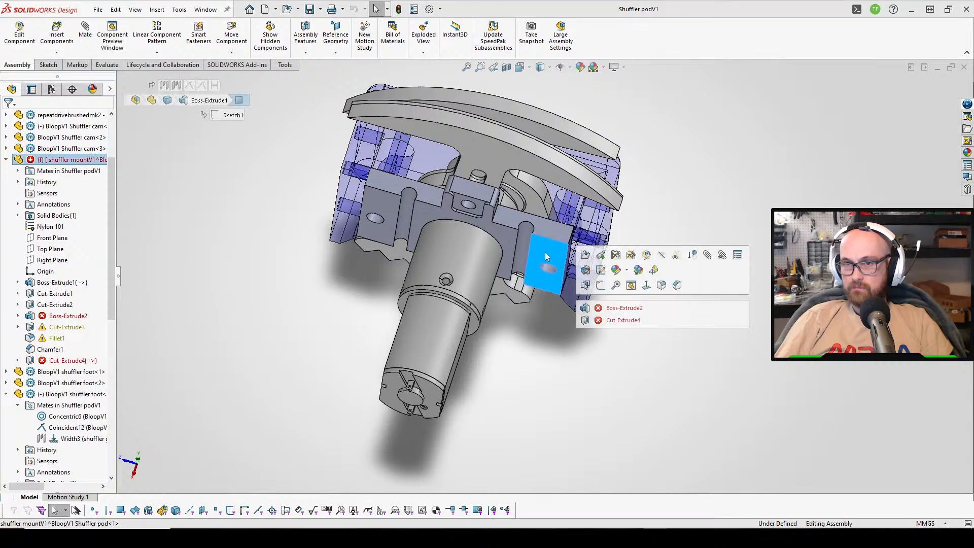
pyautogui.click(53, 282)
pyautogui.click(53, 294)
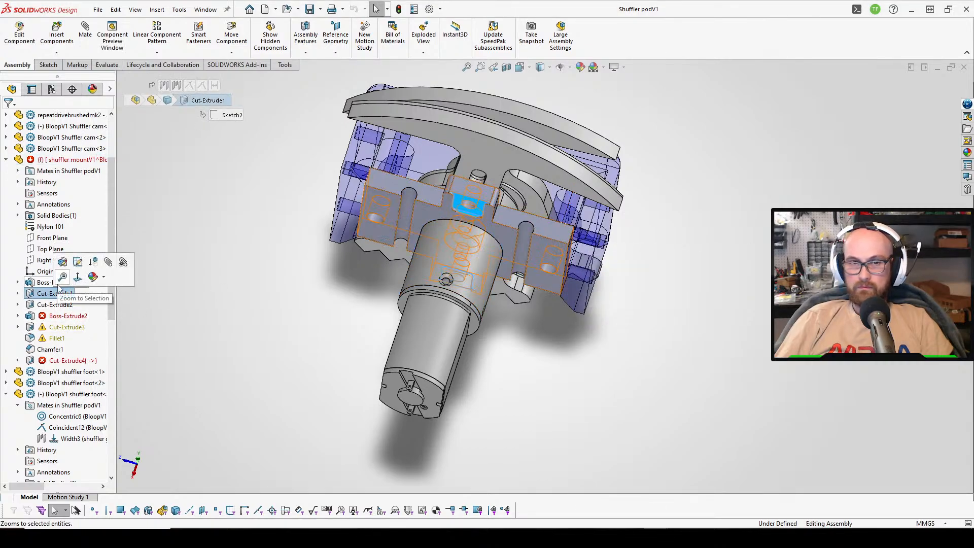
pyautogui.click(43, 305)
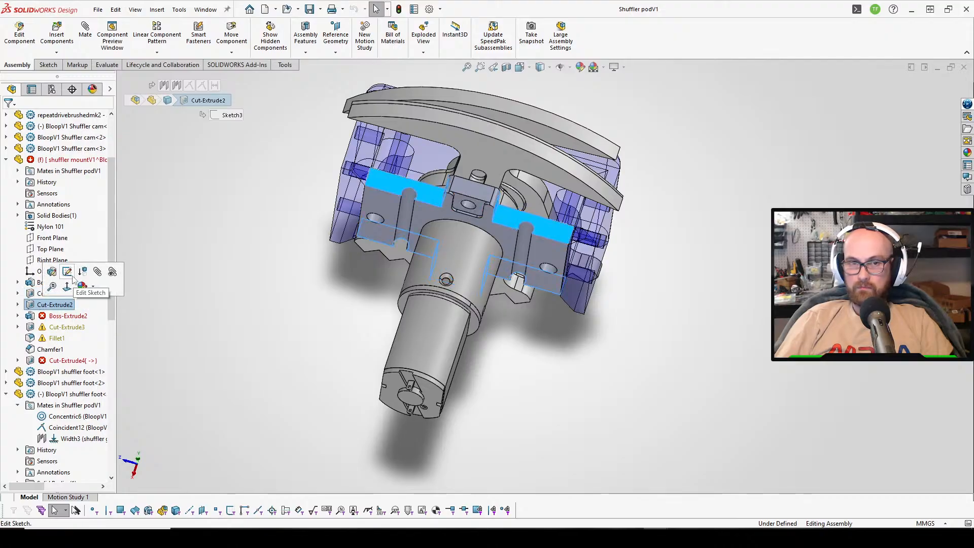
# Set the 8.5 mm corner cut dimension in the mount's Cut-Extrude2 sketch to 8 mm and exit, ignoring the Boss-Extrude2 error.
pyautogui.click(72, 277)
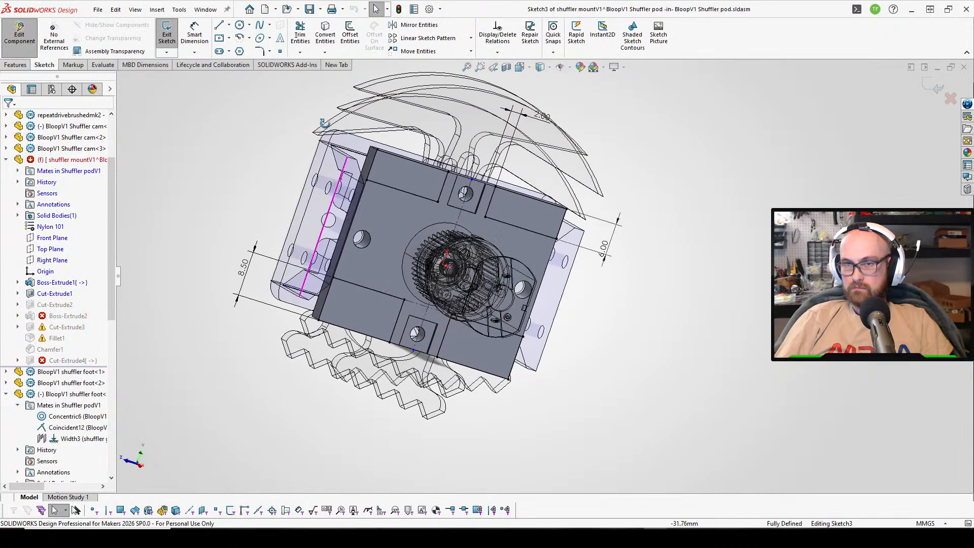
pyautogui.doubleClick(245, 267)
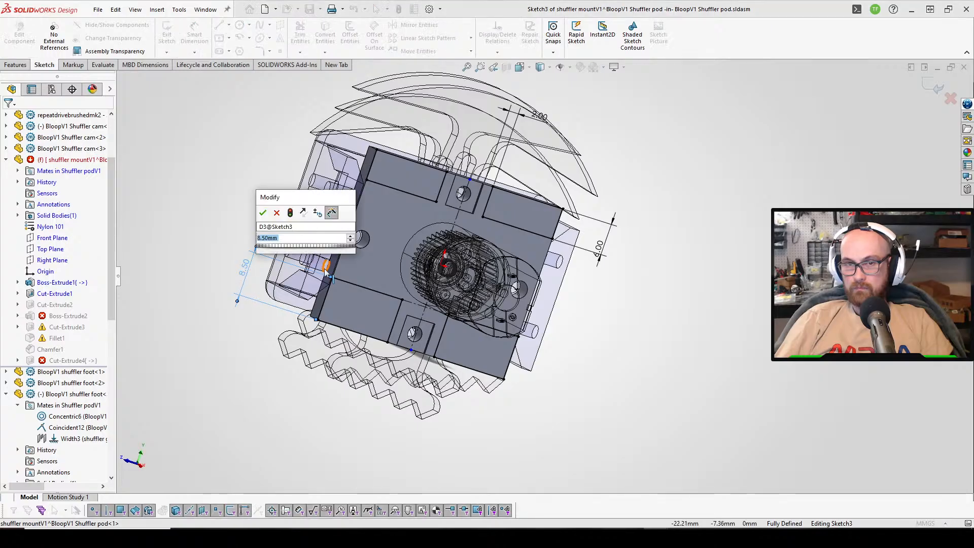
pyautogui.write('8')
pyautogui.press('Return')
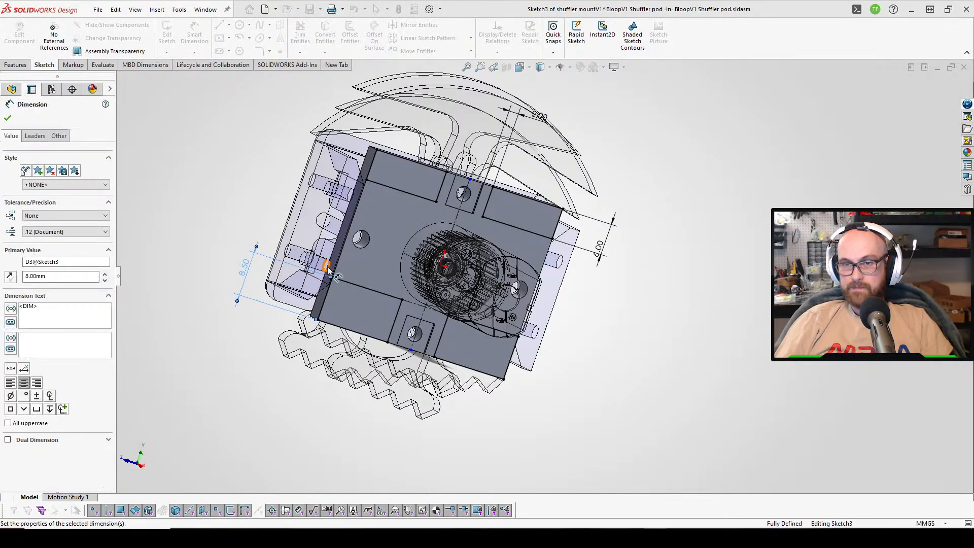
pyautogui.click(168, 21)
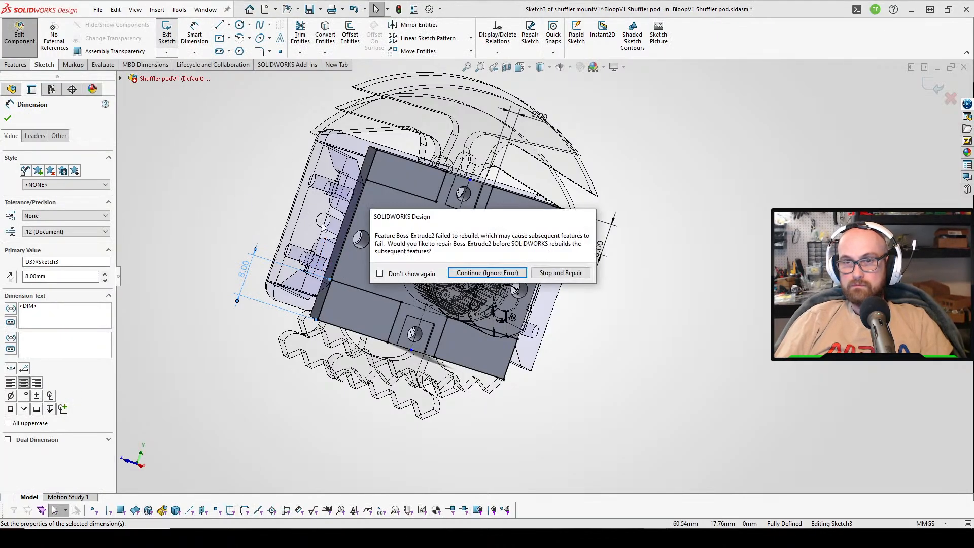
pyautogui.click(497, 273)
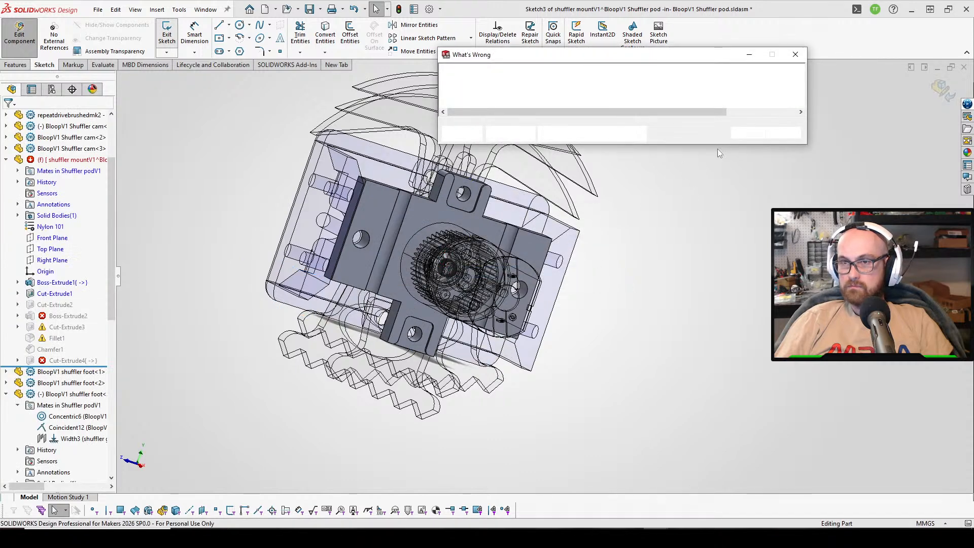
pyautogui.click(745, 132)
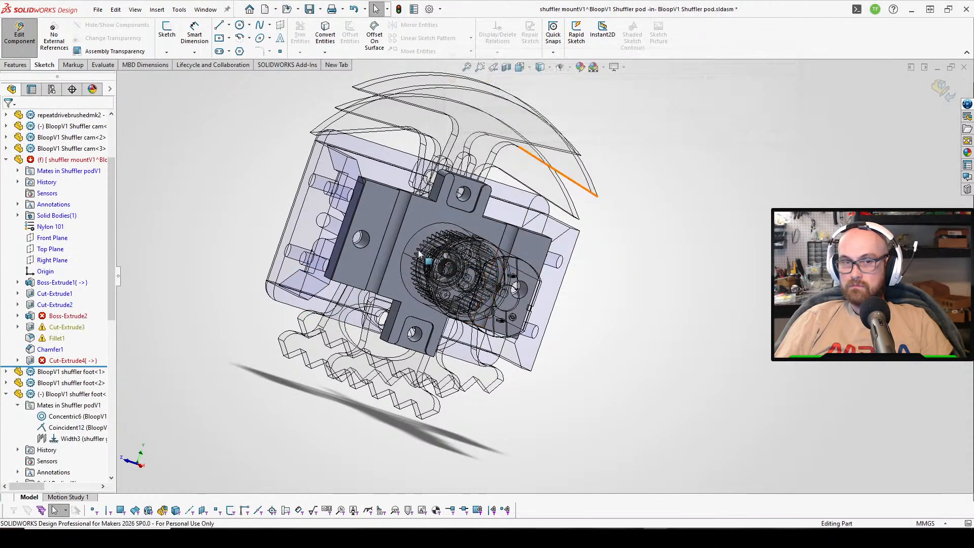
# Inspect the circle sketch of the mount's Boss-Extrude2 and exit it, ignoring the rebuild error.
pyautogui.click(62, 316)
pyautogui.click(99, 288)
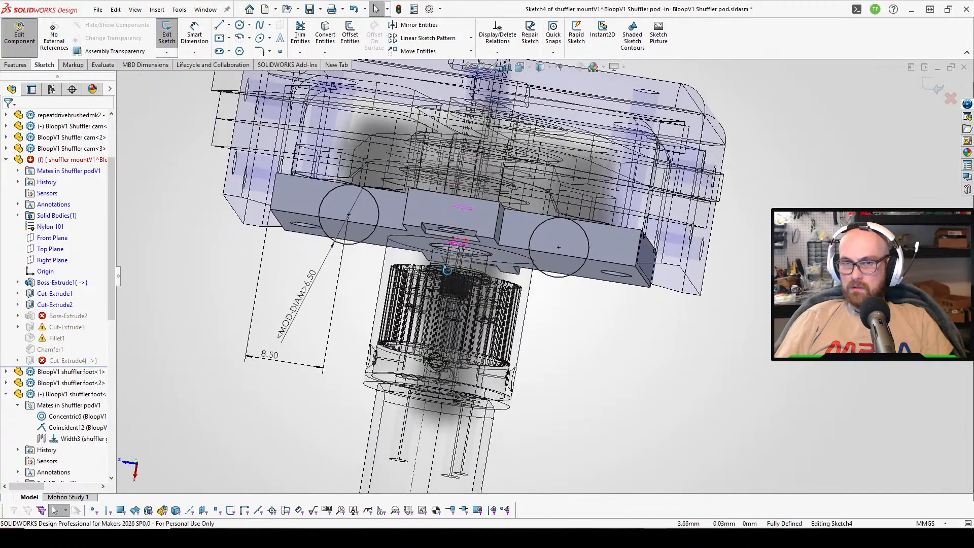
pyautogui.moveTo(448, 271); pyautogui.dragTo(469, 228, button='middle')
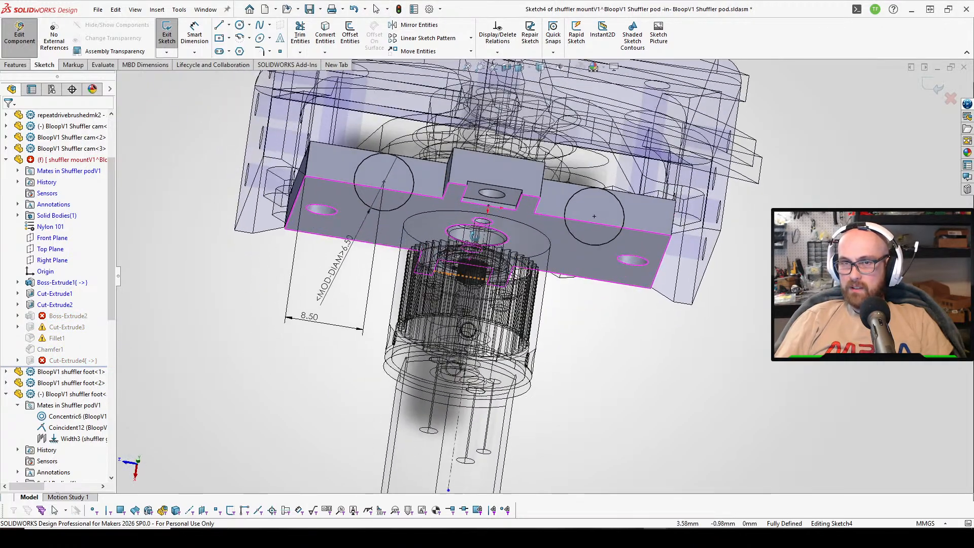
pyautogui.click(163, 30)
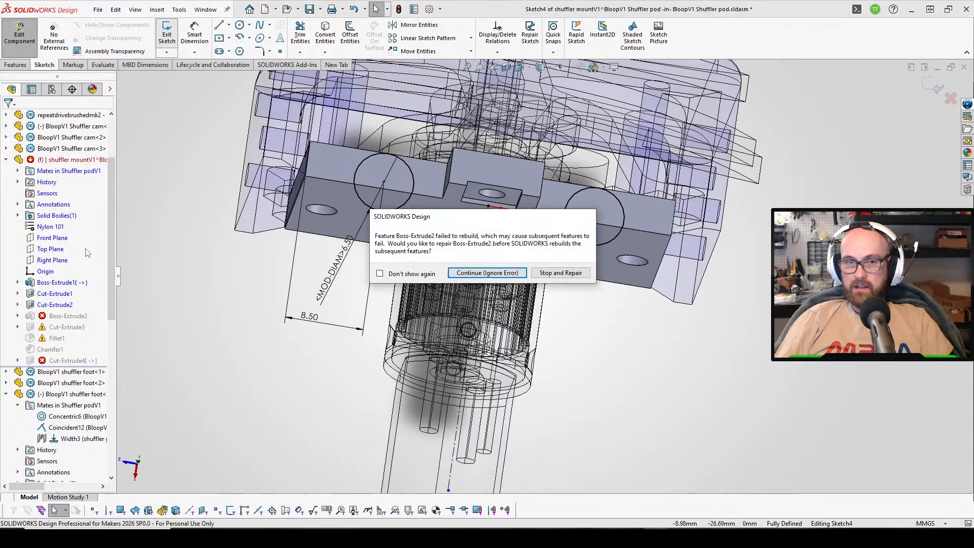
pyautogui.click(467, 273)
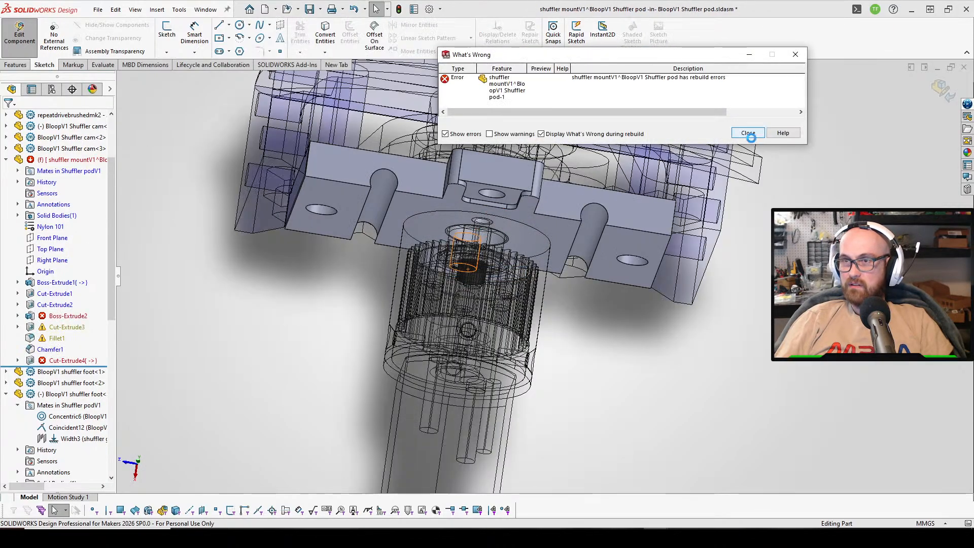
pyautogui.click(748, 133)
# Repair the mount's Boss-Extrude2 by picking the corner cut's side face as its Up To Surface end.
pyautogui.click(19, 316)
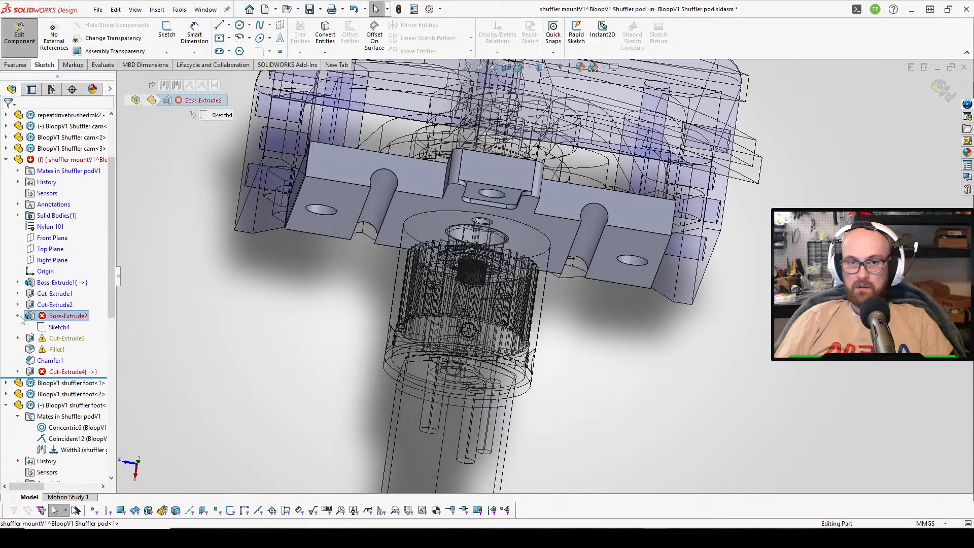
pyautogui.click(55, 283)
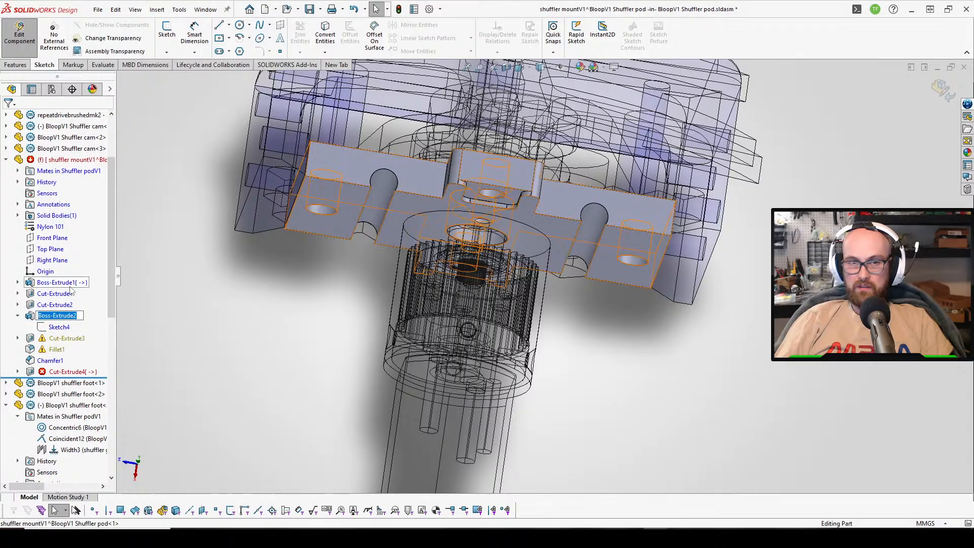
pyautogui.rightClick(55, 321)
pyautogui.click(150, 284)
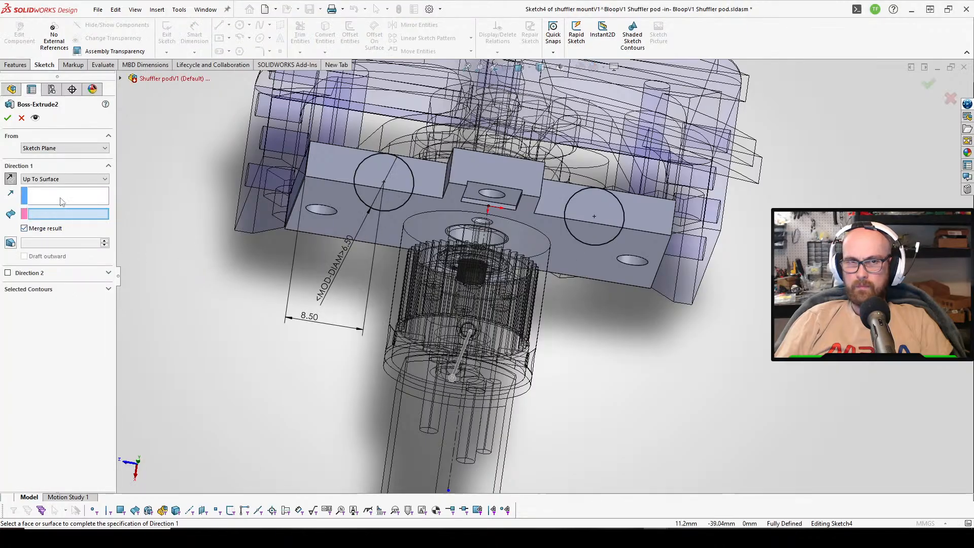
pyautogui.moveTo(226, 267); pyautogui.dragTo(376, 184, button='middle')
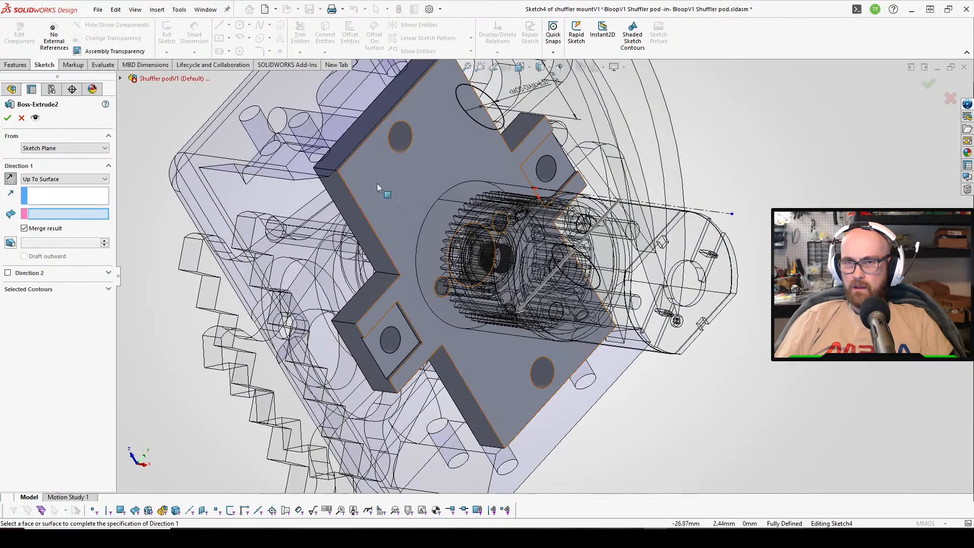
pyautogui.click(366, 234)
pyautogui.click(8, 118)
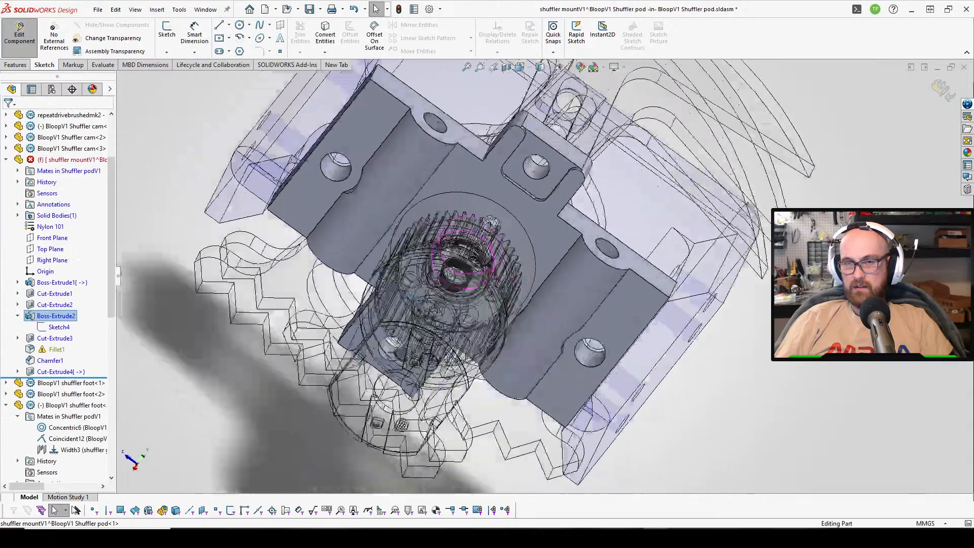
# Repair the mount's 1 mm Fillet1 by removing its two missing edges and adding the outer vertical edges of both screw bosses.
pyautogui.moveTo(412, 296); pyautogui.dragTo(502, 264, button='middle')
pyautogui.click(51, 338)
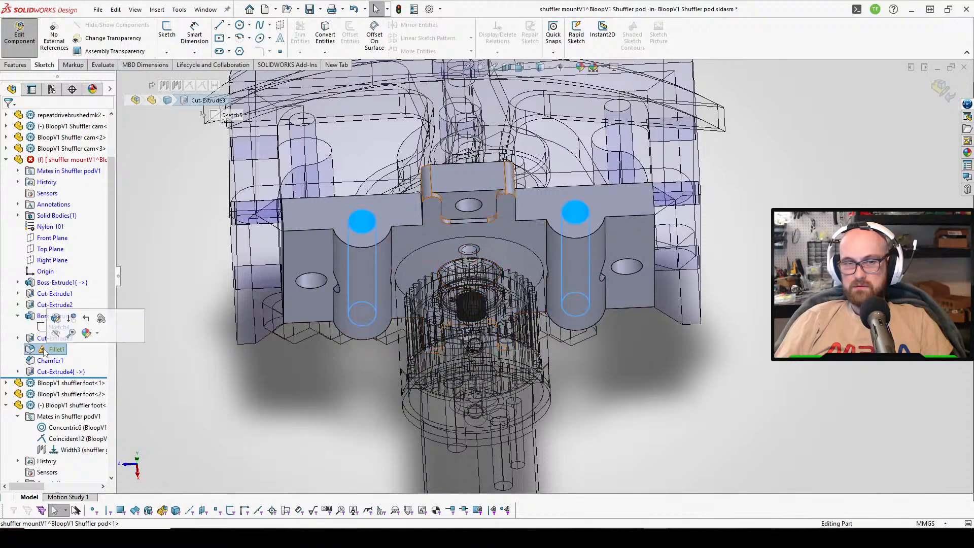
pyautogui.click(53, 349)
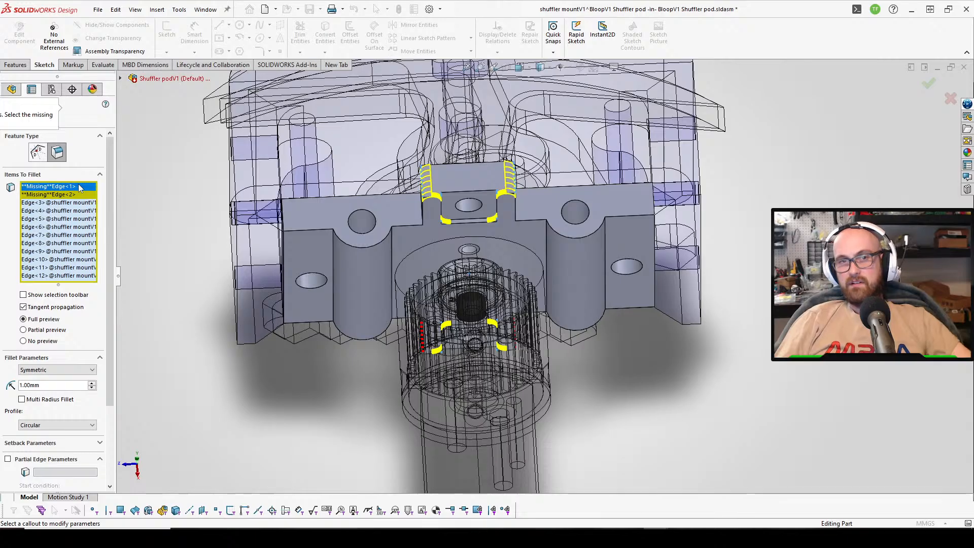
pyautogui.press('Delete')
pyautogui.press('Delete')
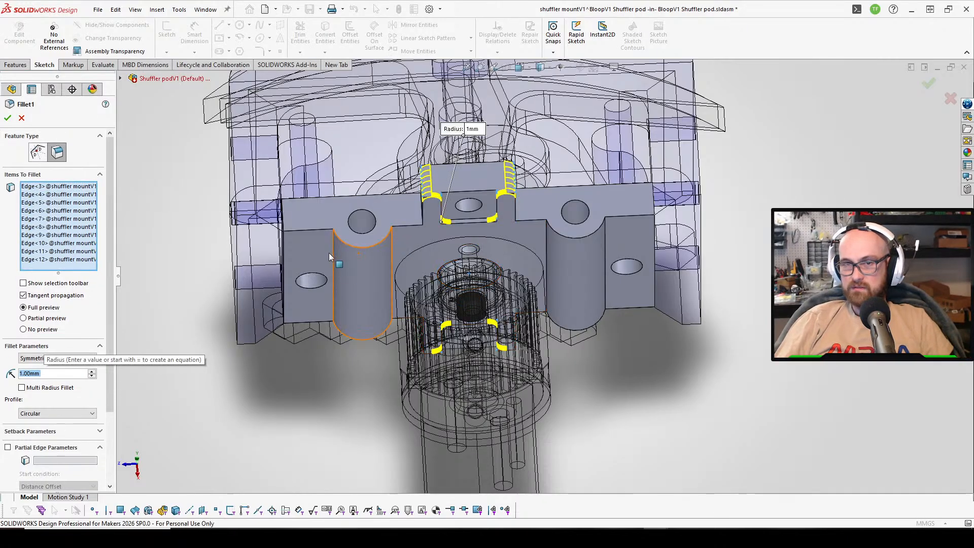
pyautogui.click(336, 247)
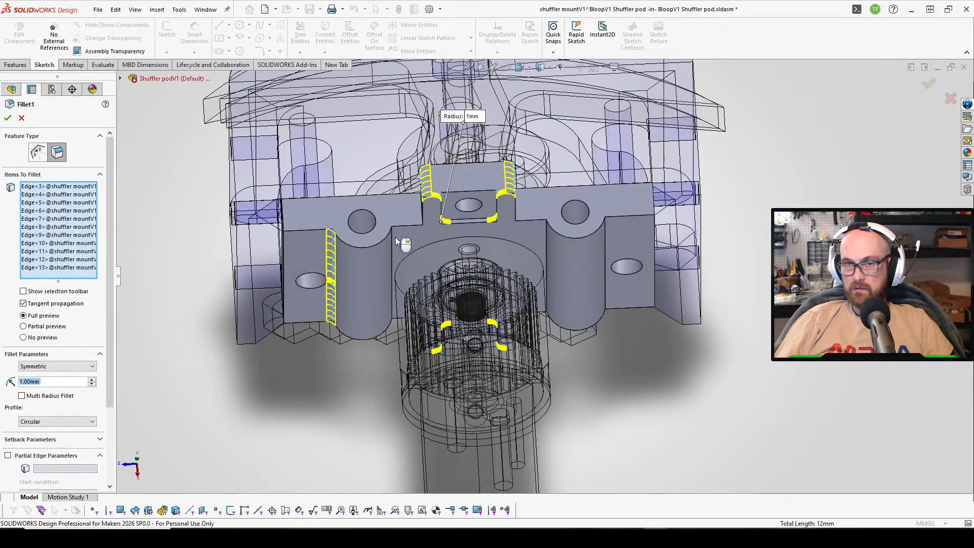
pyautogui.click(607, 233)
pyautogui.press('BackSpace')
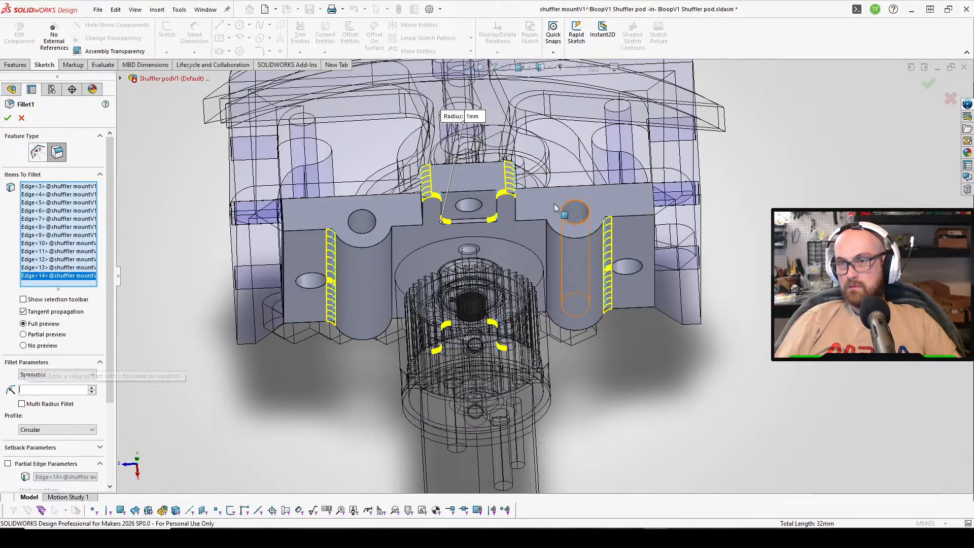
pyautogui.click(8, 118)
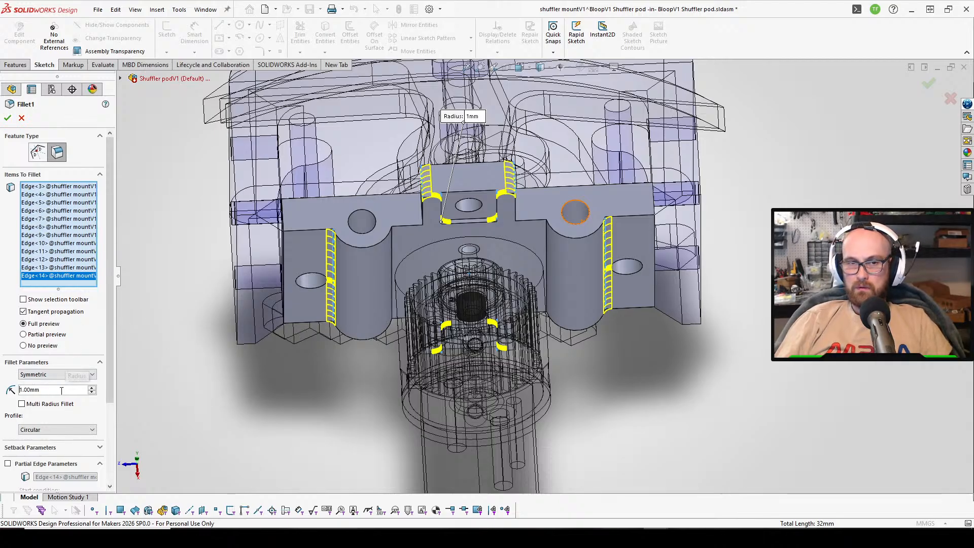
pyautogui.click(7, 118)
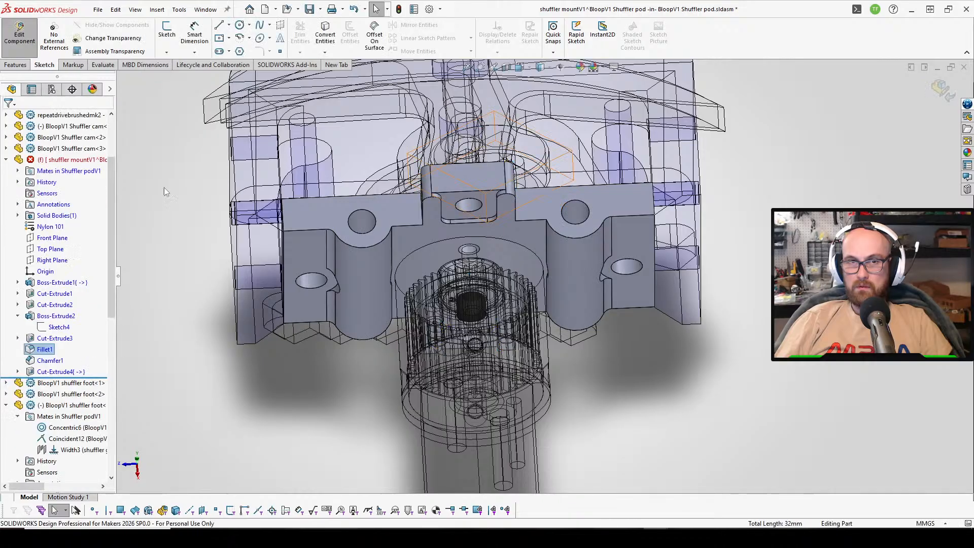
# Examine the repaired mount's screw bosses, fillets and corner cuts from several sides and return to assembly editing.
pyautogui.moveTo(701, 395); pyautogui.dragTo(712, 321, button='middle')
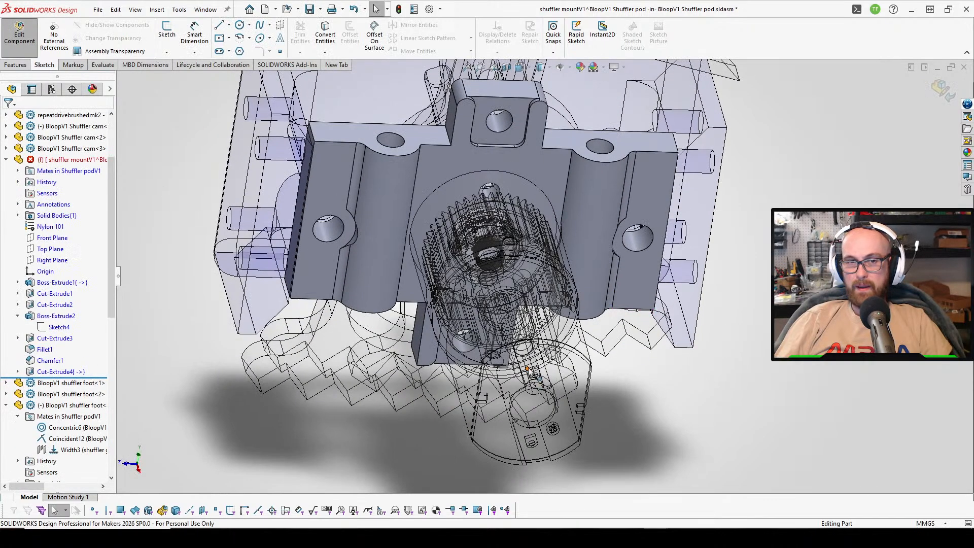
pyautogui.moveTo(531, 373); pyautogui.dragTo(556, 296, button='middle')
pyautogui.scroll(-3, 589, 366)
pyautogui.scroll(1, 556, 295)
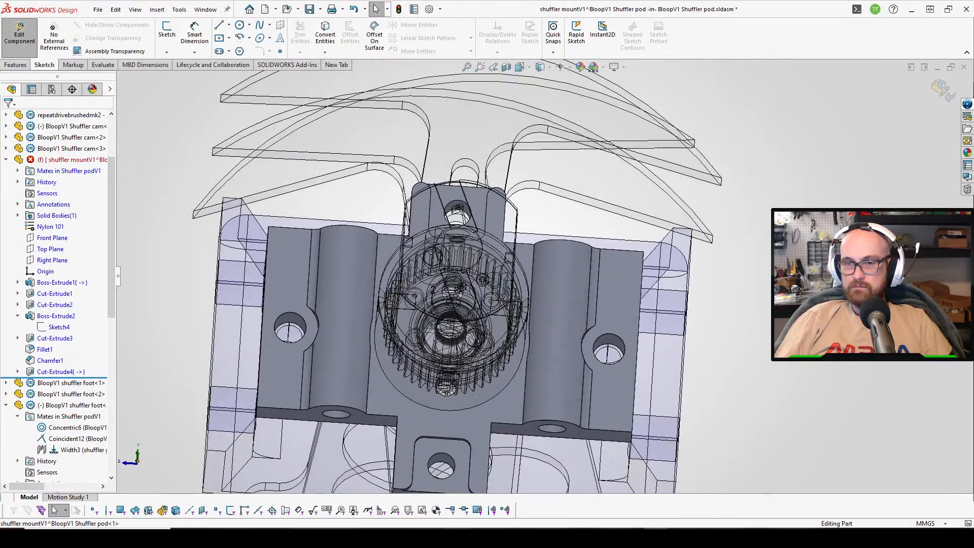
pyautogui.scroll(1, 421, 431)
pyautogui.scroll(-1, 484, 336)
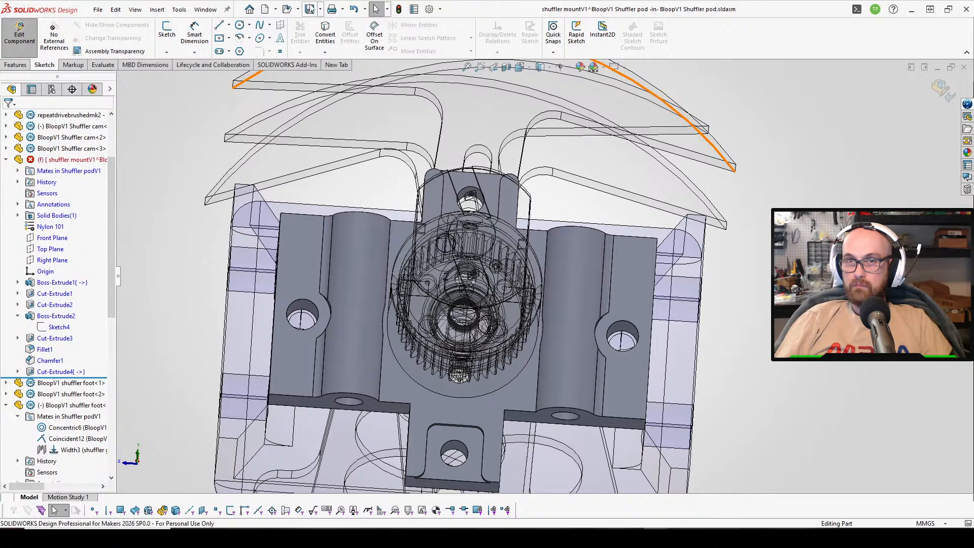
pyautogui.moveTo(571, 510)
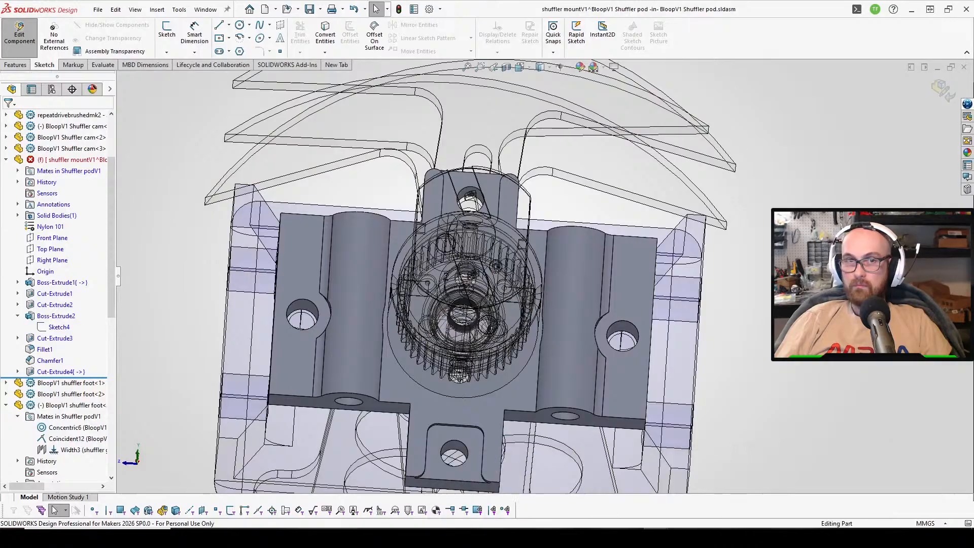
pyautogui.moveTo(447, 344); pyautogui.dragTo(447, 391, button='middle')
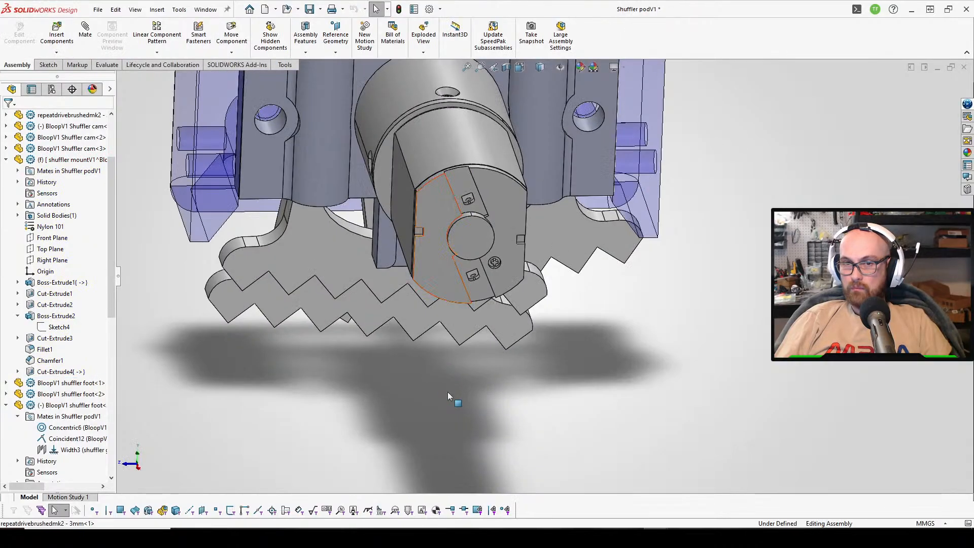
pyautogui.scroll(1, 711, 334)
# Switch to the BloopV1 assembly and rebuild it with the changed models.
pyautogui.moveTo(656, 536)
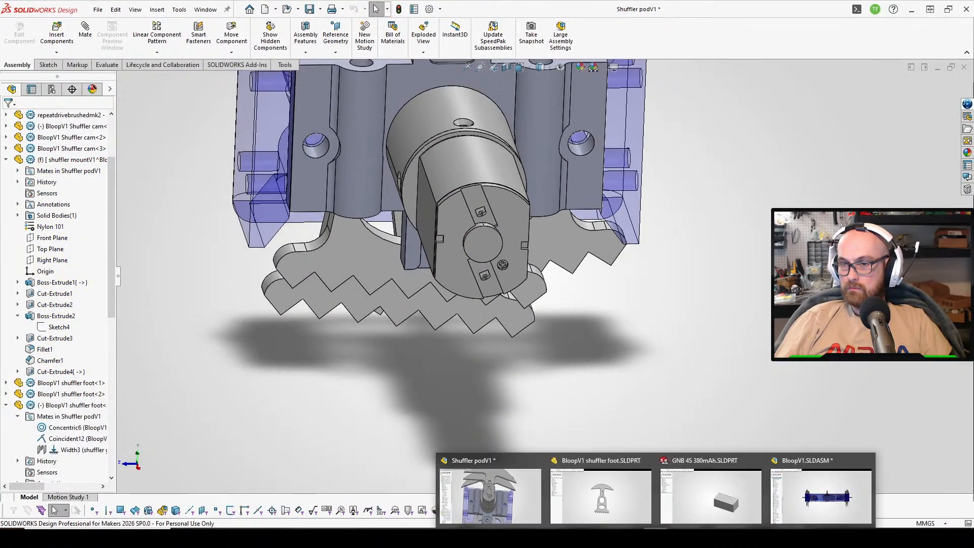
pyautogui.click(794, 489)
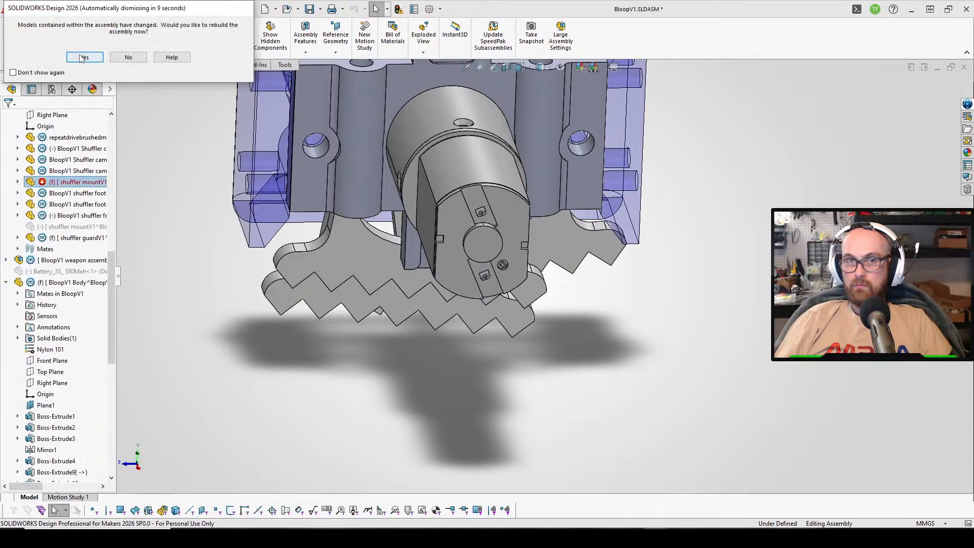
pyautogui.click(83, 57)
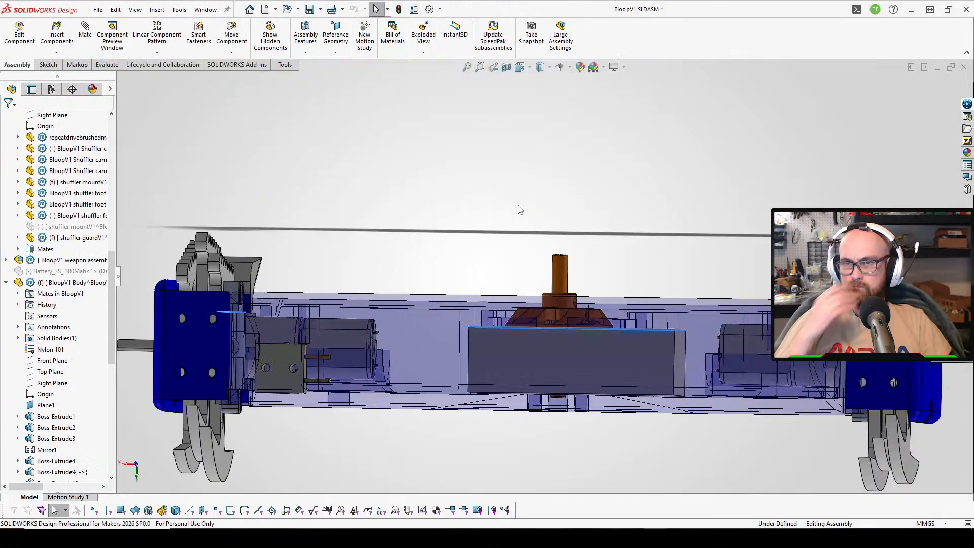
# Shift the 4S battery sideways inside the body, toward the drive motor opposite the switch, and examine its clearance.
pyautogui.moveTo(560, 232); pyautogui.dragTo(541, 462, button='middle')
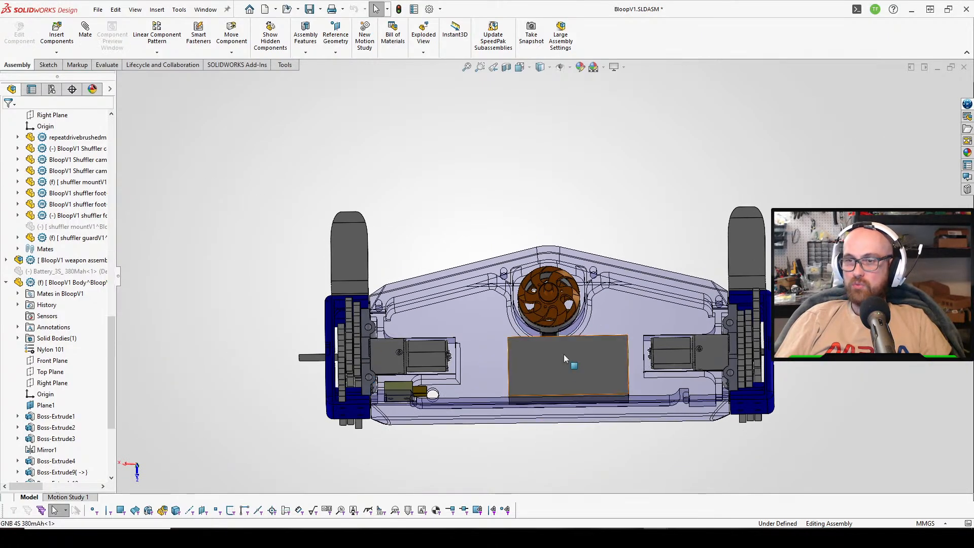
pyautogui.moveTo(564, 354); pyautogui.dragTo(585, 348)
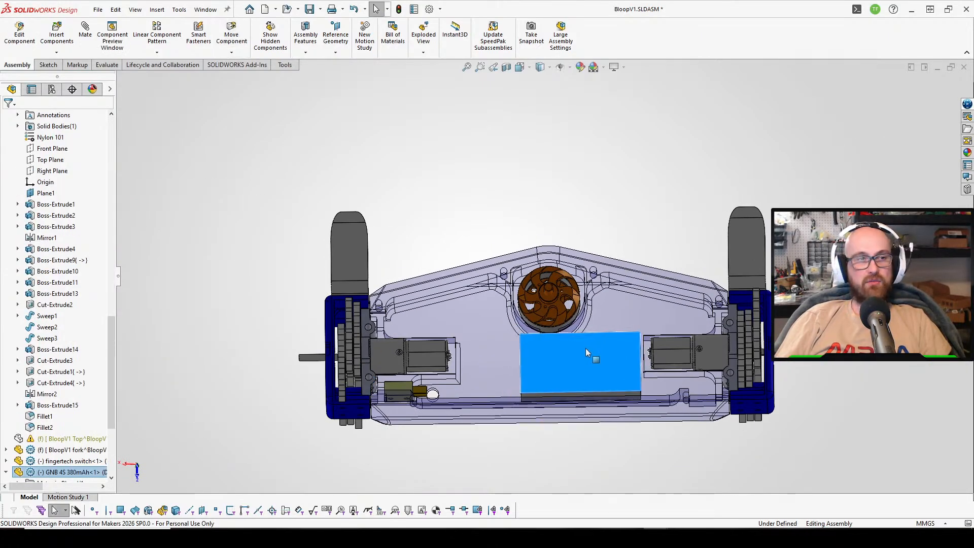
pyautogui.scroll(-3, 461, 373)
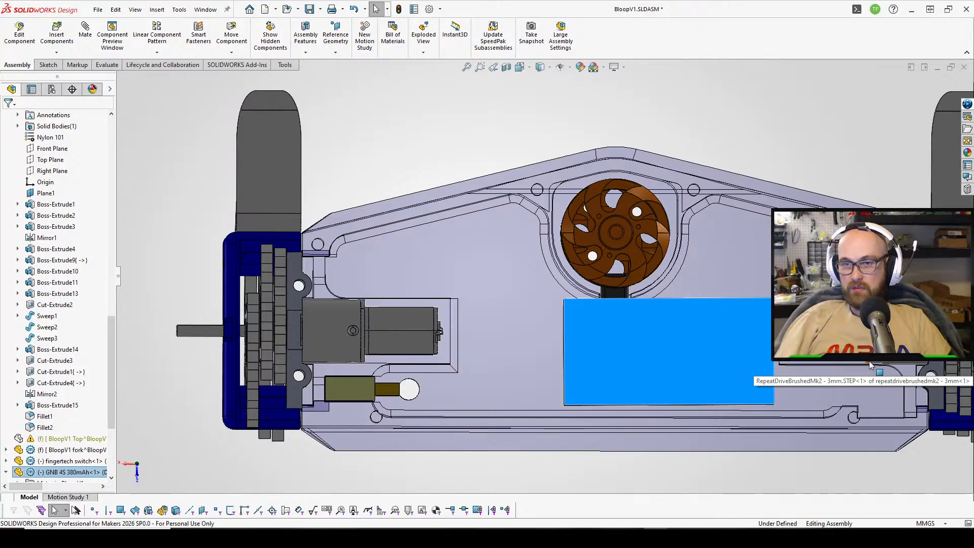
pyautogui.moveTo(751, 369); pyautogui.dragTo(547, 287, button='middle')
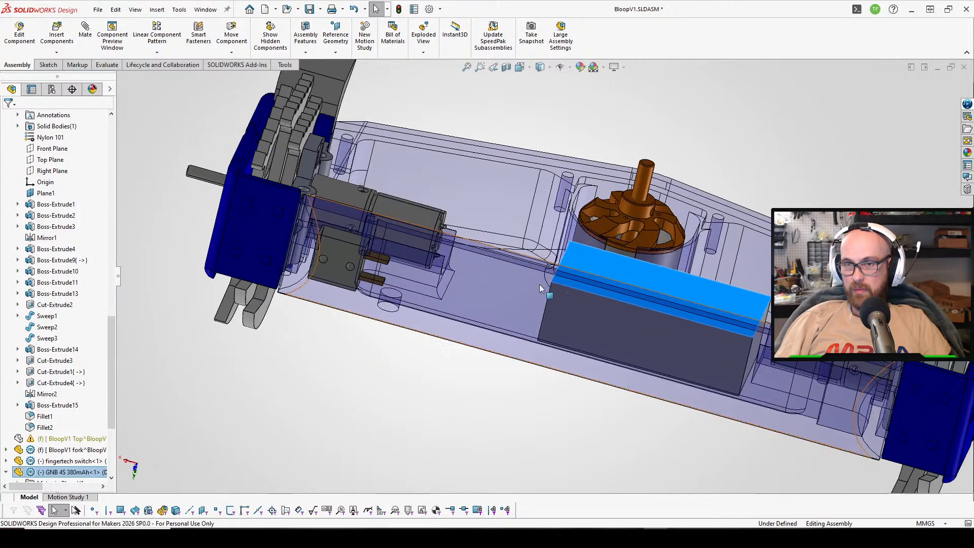
# Switch to the Shuffler podV1 assembly and locate the shuffler mount's corner cut feature, Cut-Extrude2, among its features.
pyautogui.click(654, 537)
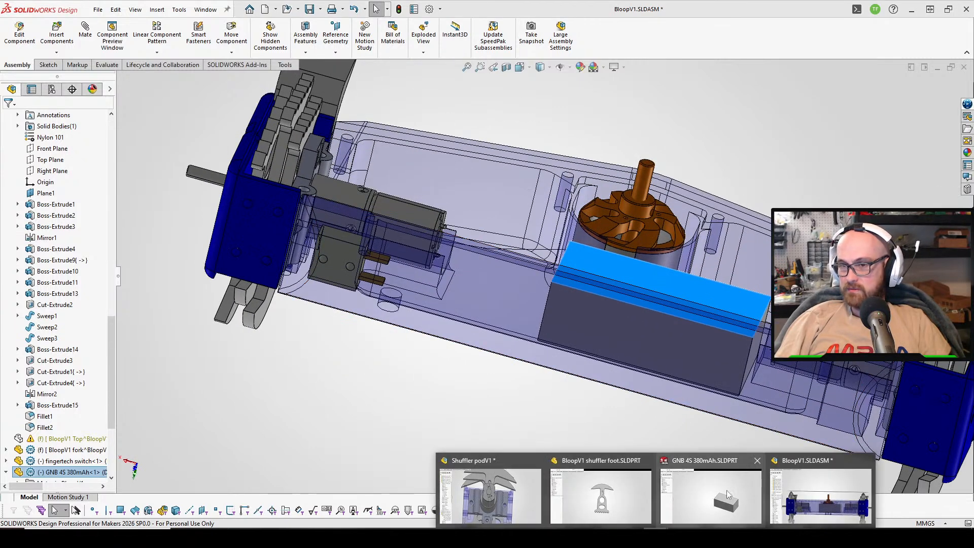
pyautogui.click(441, 475)
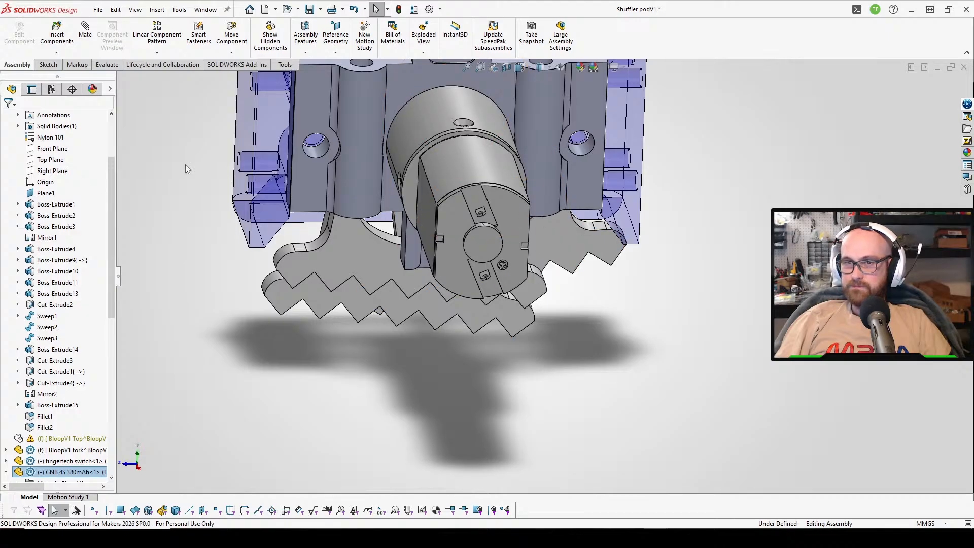
pyautogui.moveTo(421, 181)
pyautogui.mouseDown(button='middle')
pyautogui.moveTo(468, 187)
pyautogui.moveTo(409, 171)
pyautogui.mouseUp(button='middle')
pyautogui.click(354, 146)
pyautogui.moveTo(354, 145); pyautogui.dragTo(335, 88, button='middle')
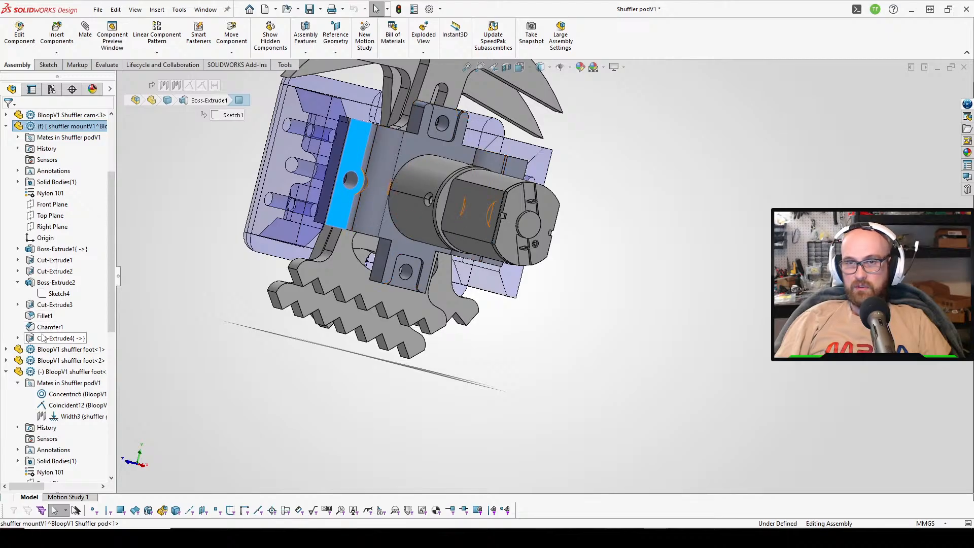
pyautogui.click(42, 249)
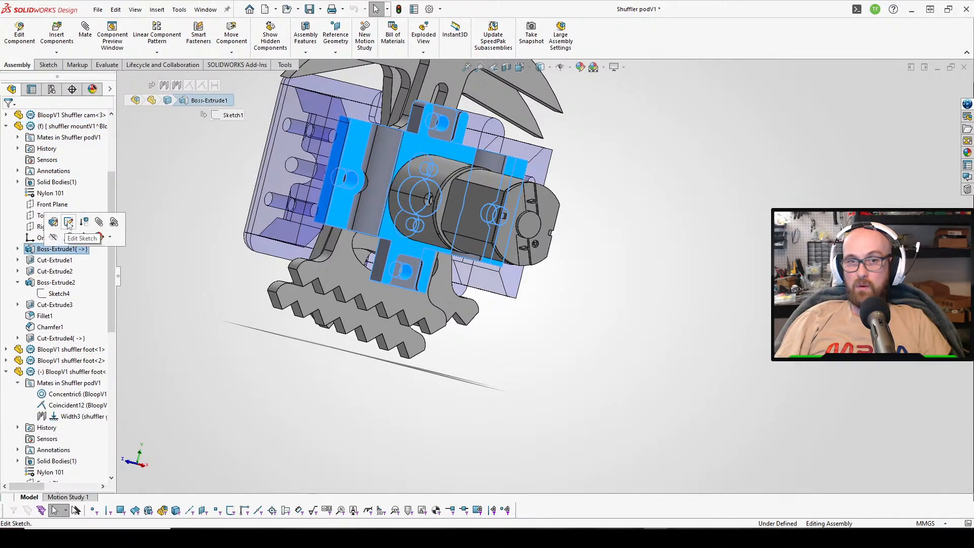
pyautogui.click(51, 271)
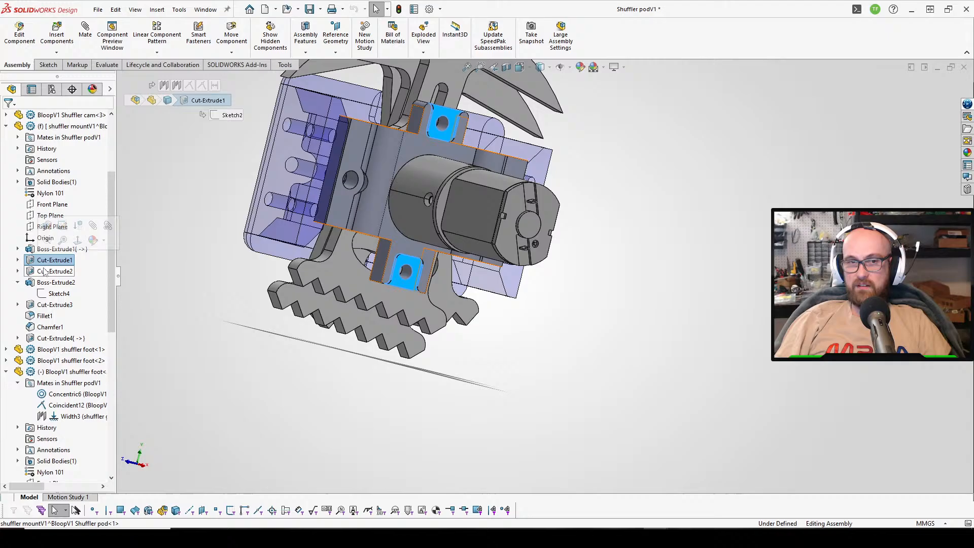
# Set the 8 mm corner cut dimension in the mount's Cut-Extrude2 sketch to 8.5 mm and exit the sketch.
pyautogui.click(69, 239)
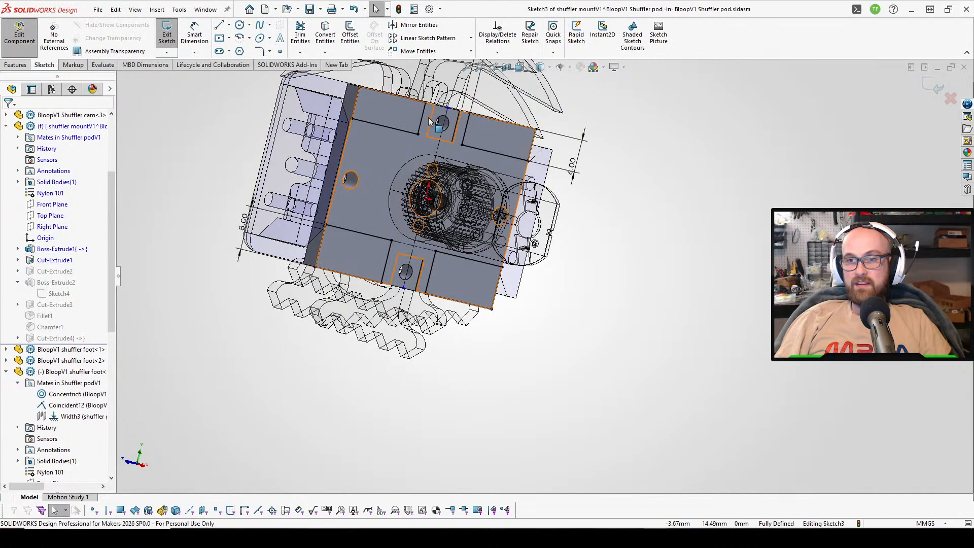
pyautogui.doubleClick(240, 229)
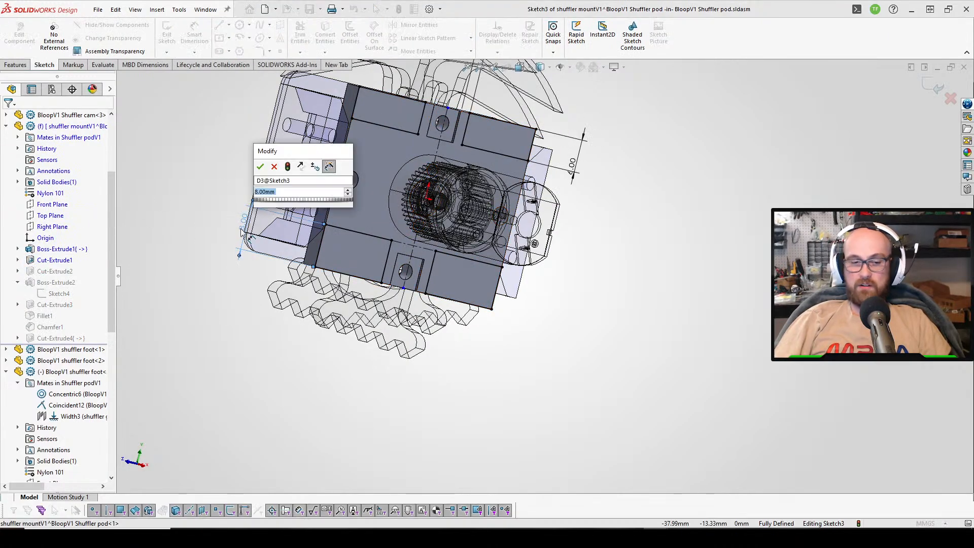
pyautogui.write('8.5')
pyautogui.press('Return')
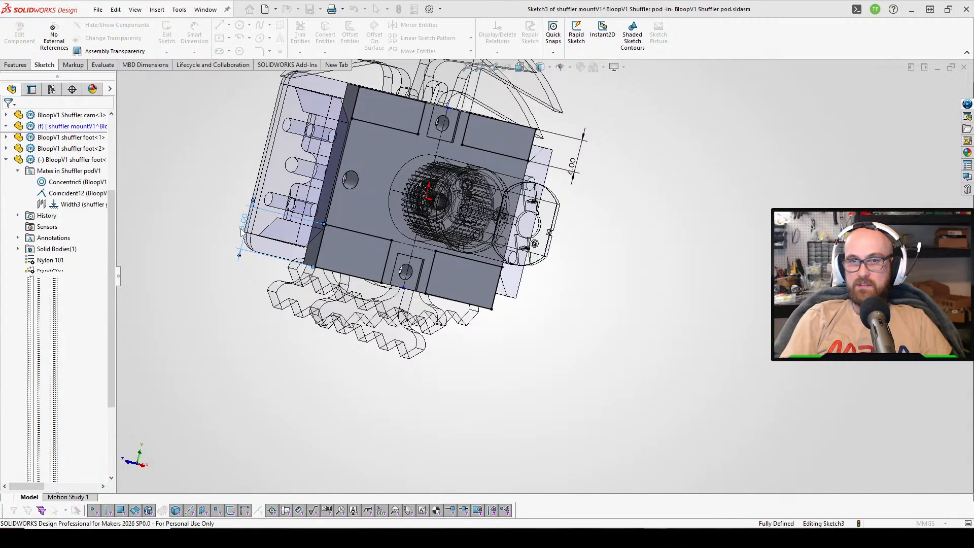
pyautogui.click(524, 426)
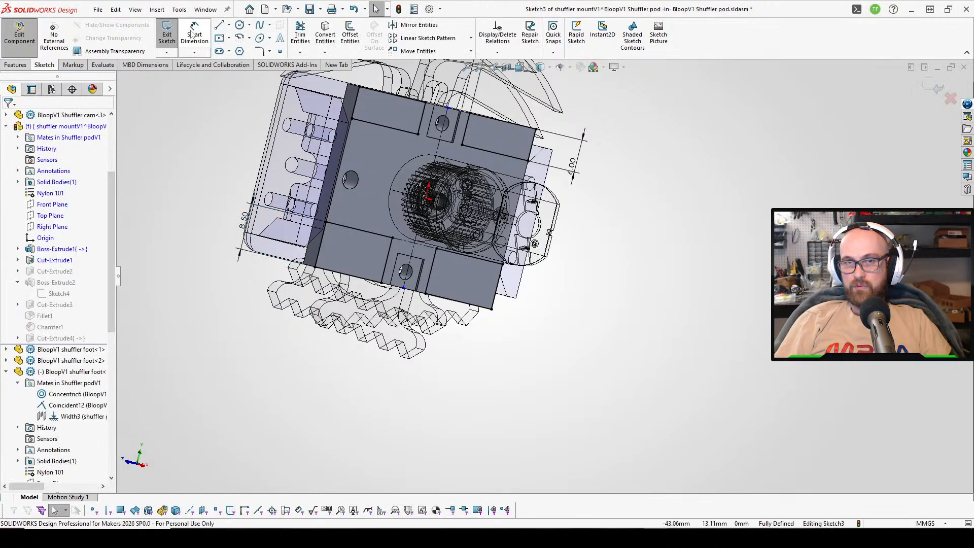
pyautogui.click(162, 30)
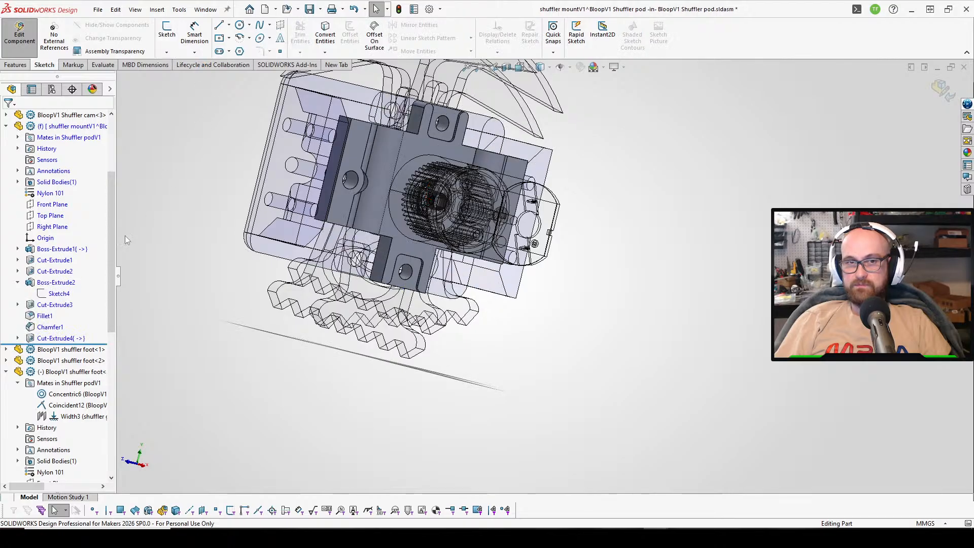
# Finish editing the mount and examine its corner cuts and screw bosses around the drive motor in the pod assembly.
pyautogui.moveTo(351, 182); pyautogui.dragTo(329, 331, button='middle')
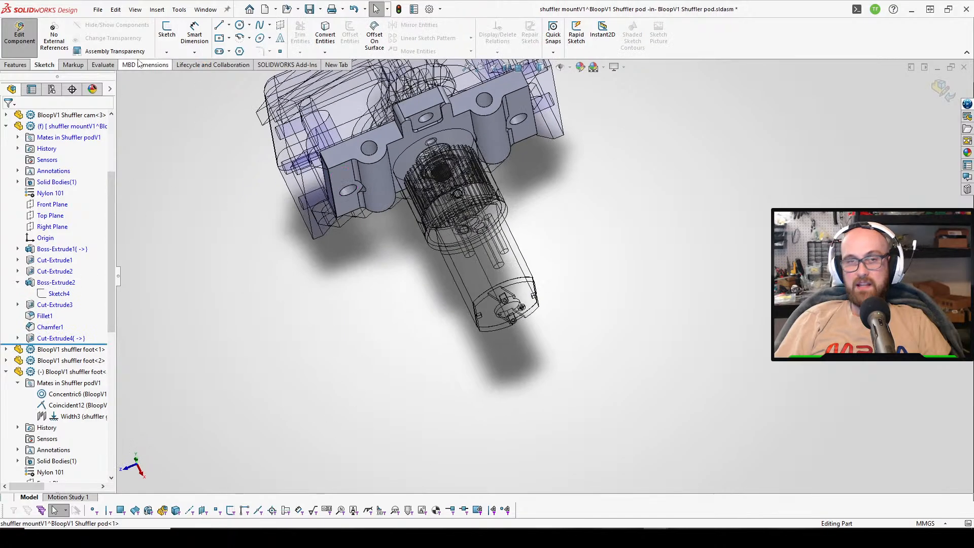
pyautogui.click(10, 39)
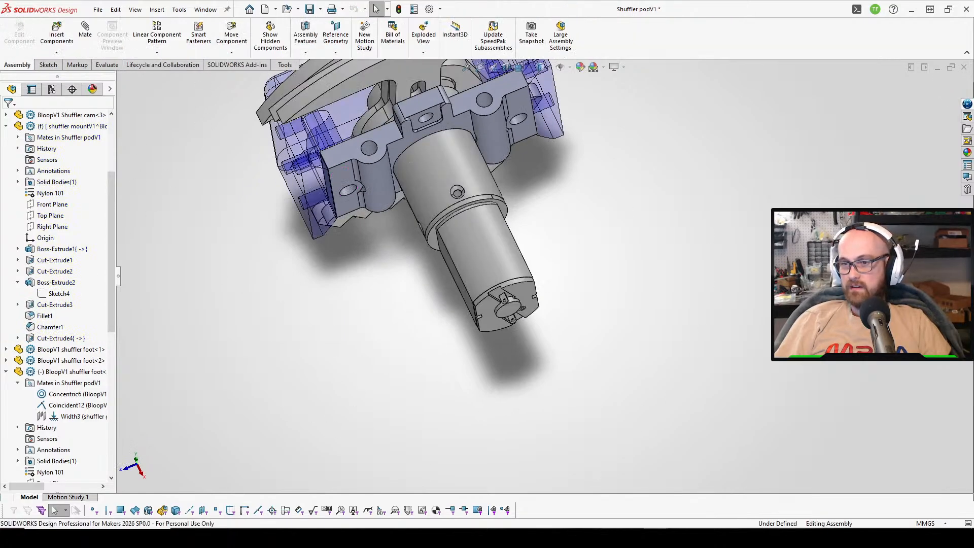
pyautogui.moveTo(350, 297); pyautogui.dragTo(396, 239, button='middle')
pyautogui.scroll(-3, 407, 190)
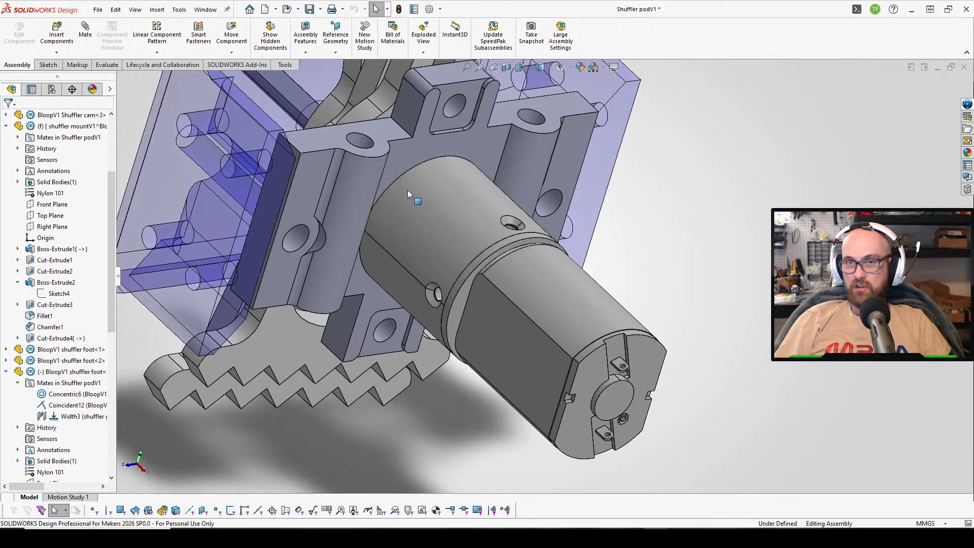
pyautogui.moveTo(406, 190); pyautogui.dragTo(358, 96, button='middle')
pyautogui.moveTo(355, 341); pyautogui.dragTo(392, 317, button='middle')
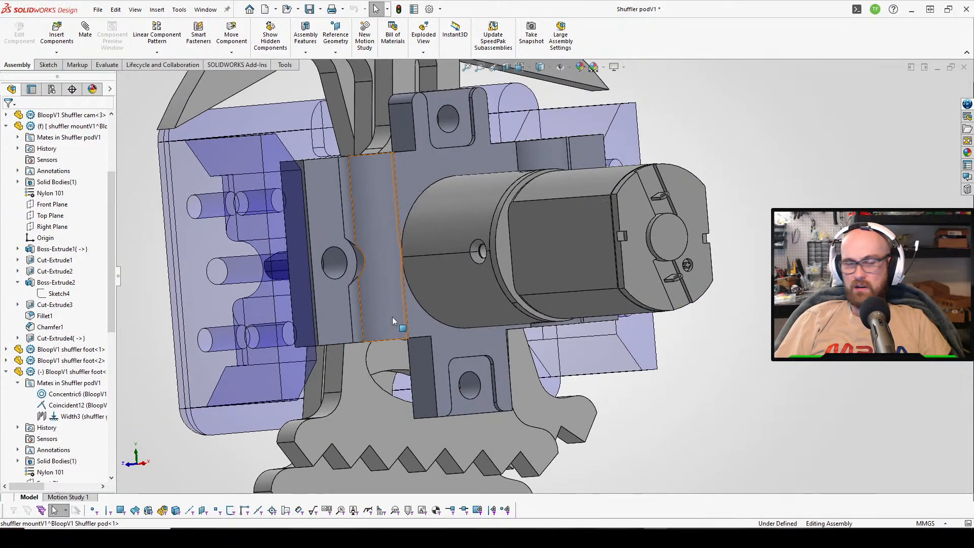
pyautogui.moveTo(654, 537)
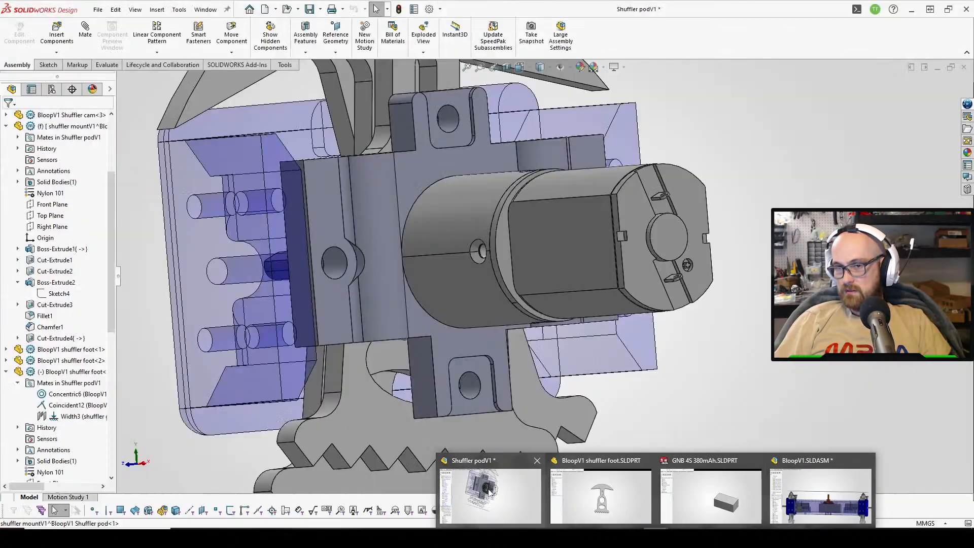
pyautogui.click(489, 491)
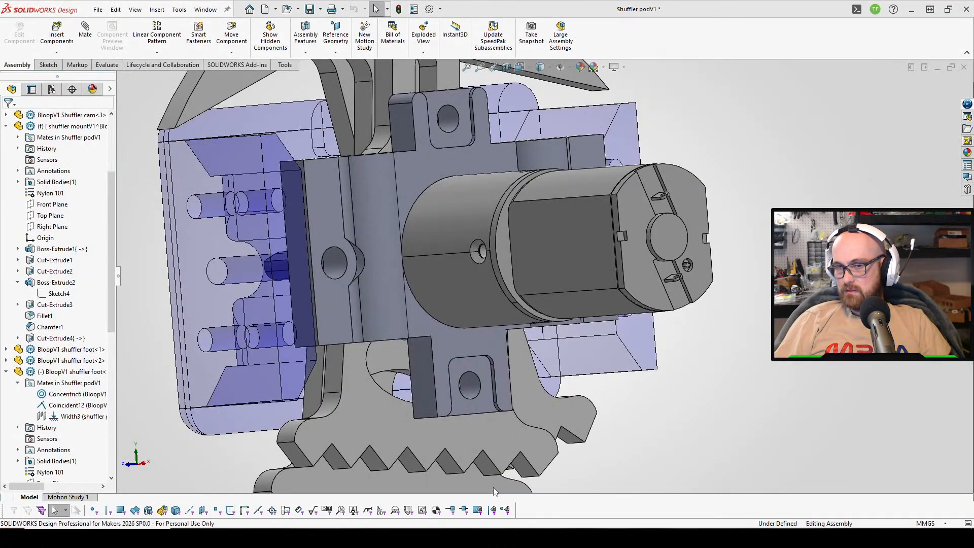
# Switch to the BloopV1 assembly, rebuild it, and save all modified models with the virtual components kept inside the assembly.
pyautogui.moveTo(655, 538)
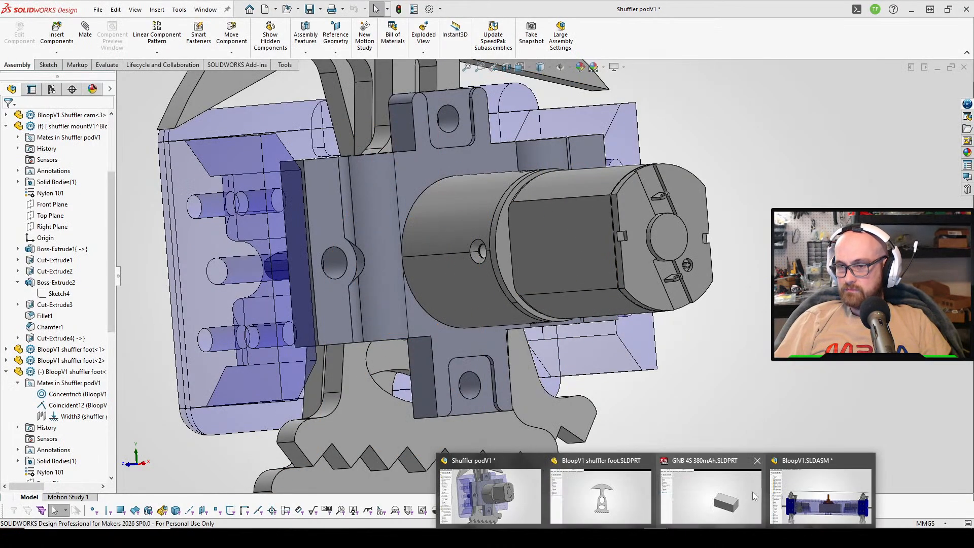
pyautogui.click(800, 488)
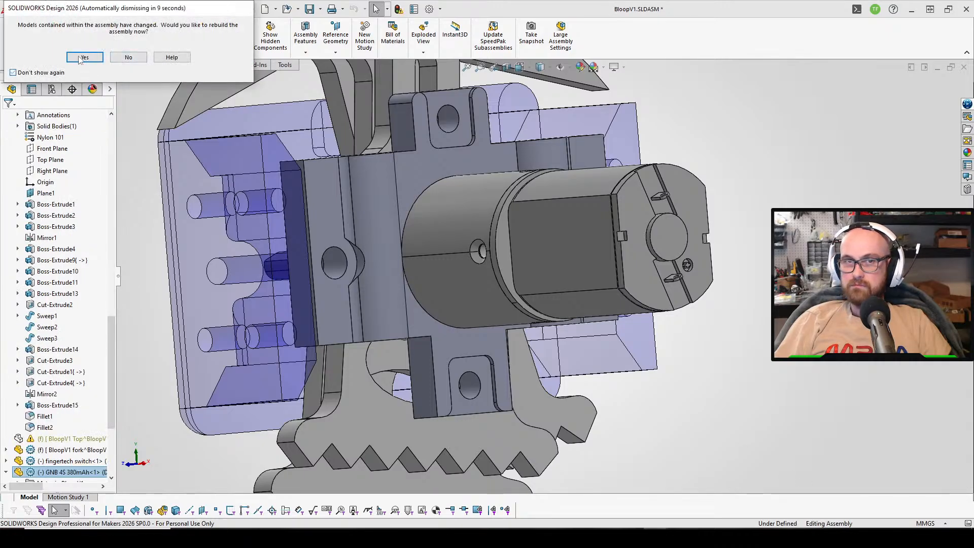
pyautogui.click(83, 58)
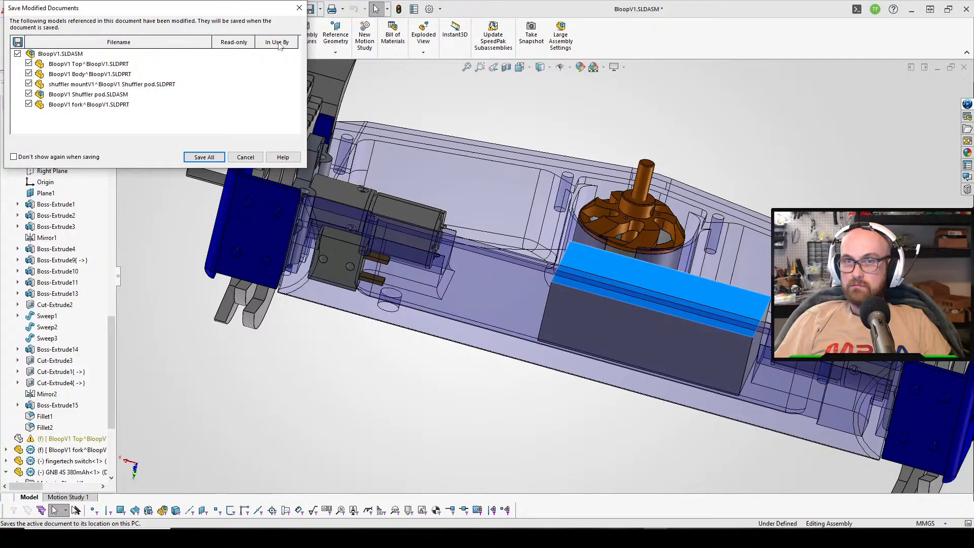
pyautogui.click(204, 157)
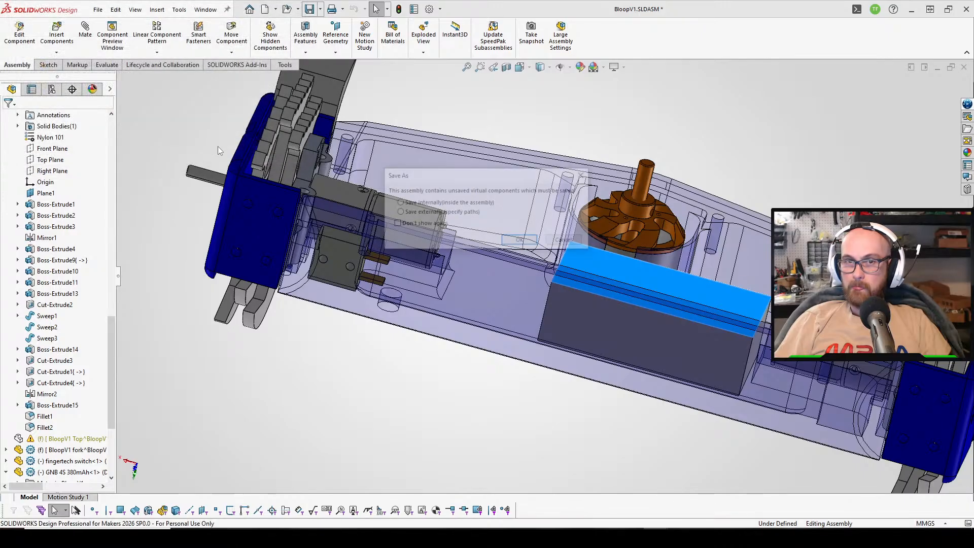
pyautogui.click(520, 241)
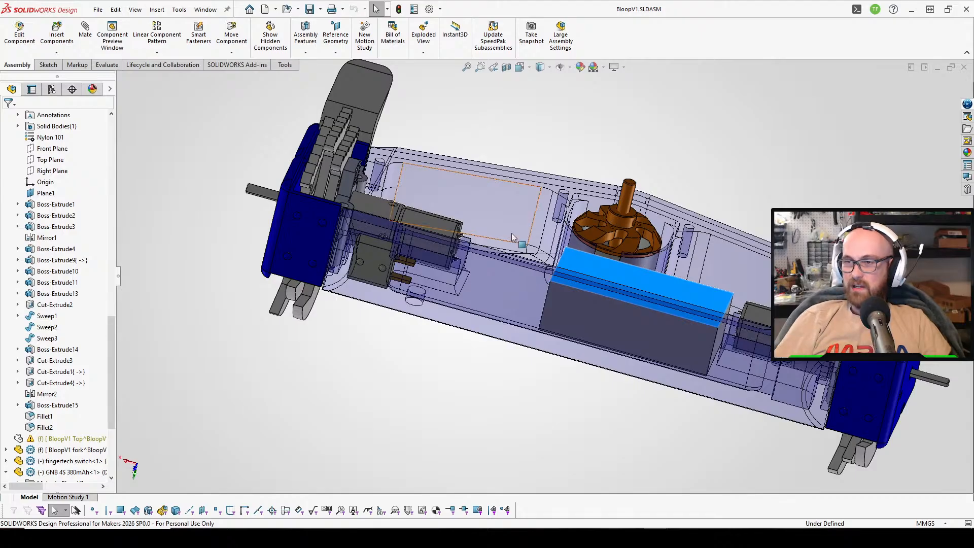
# Measure the short edge across a shuffler foot in the pod on the switch side.
pyautogui.scroll(-4, 357, 180)
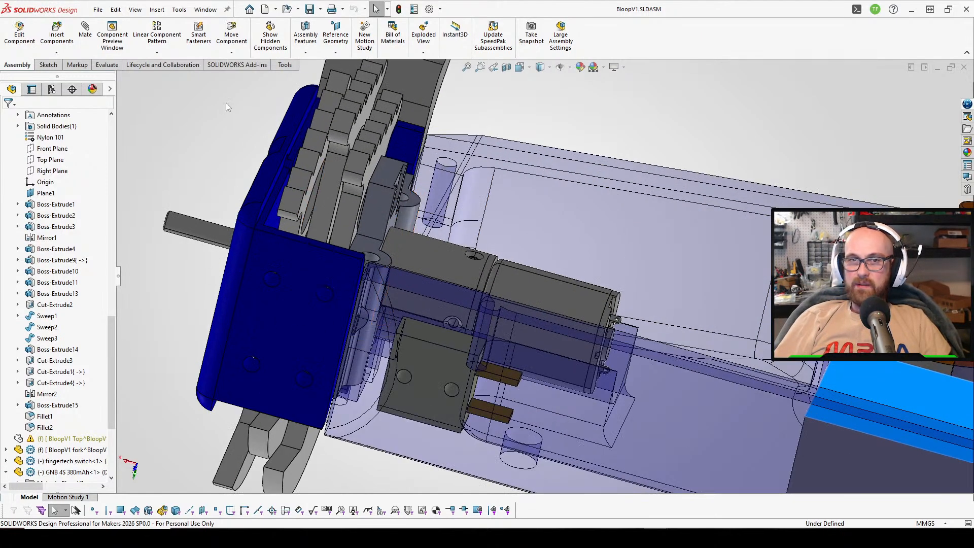
pyautogui.press('m')
pyautogui.click(362, 174)
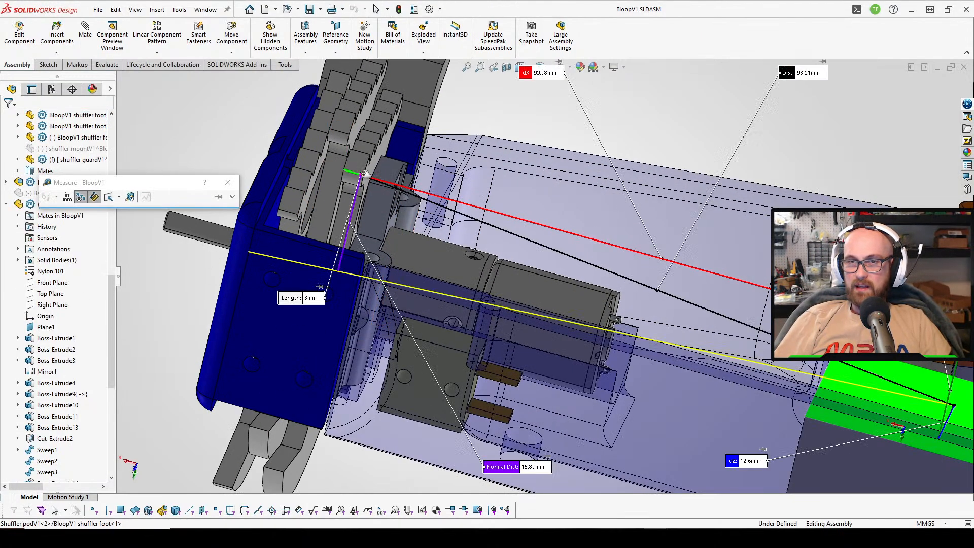
pyautogui.click(671, 98)
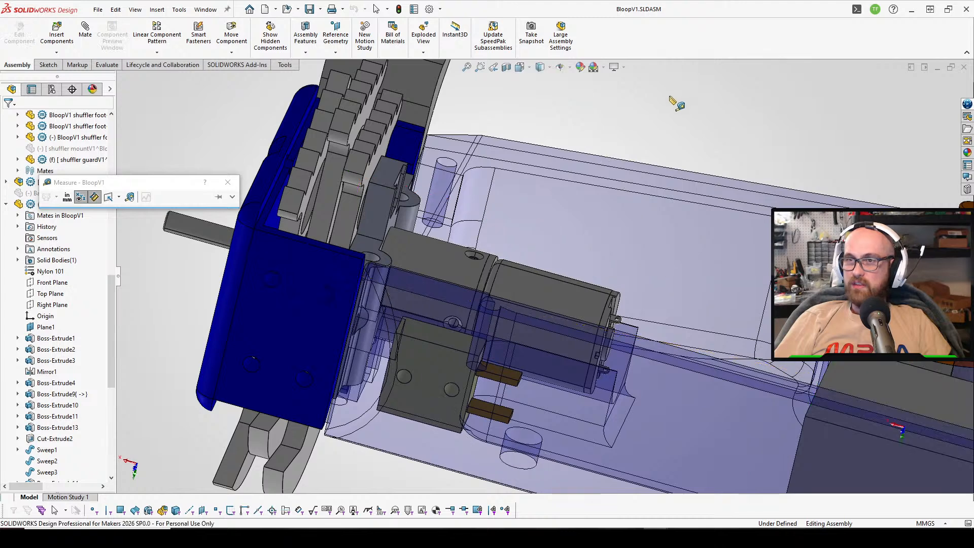
pyautogui.click(354, 173)
pyautogui.click(358, 175)
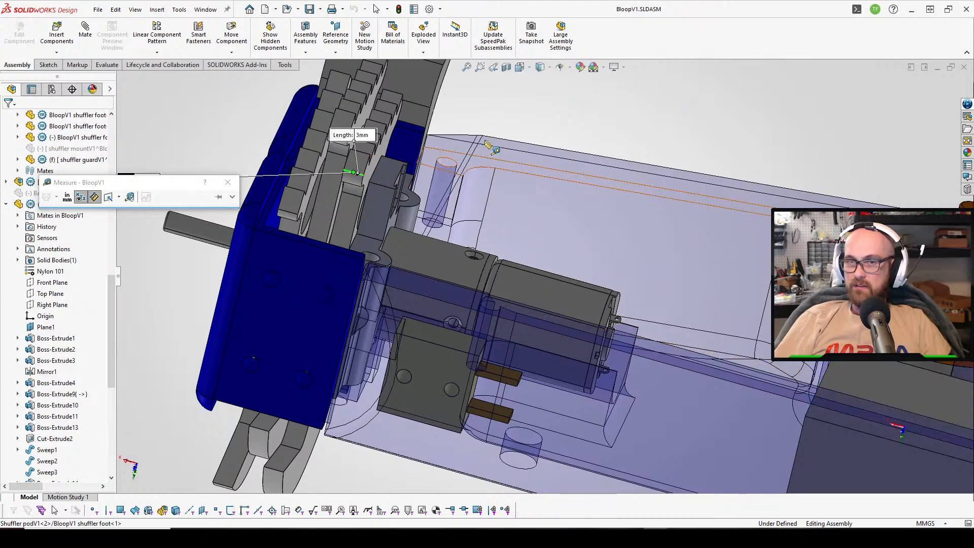
pyautogui.click(228, 182)
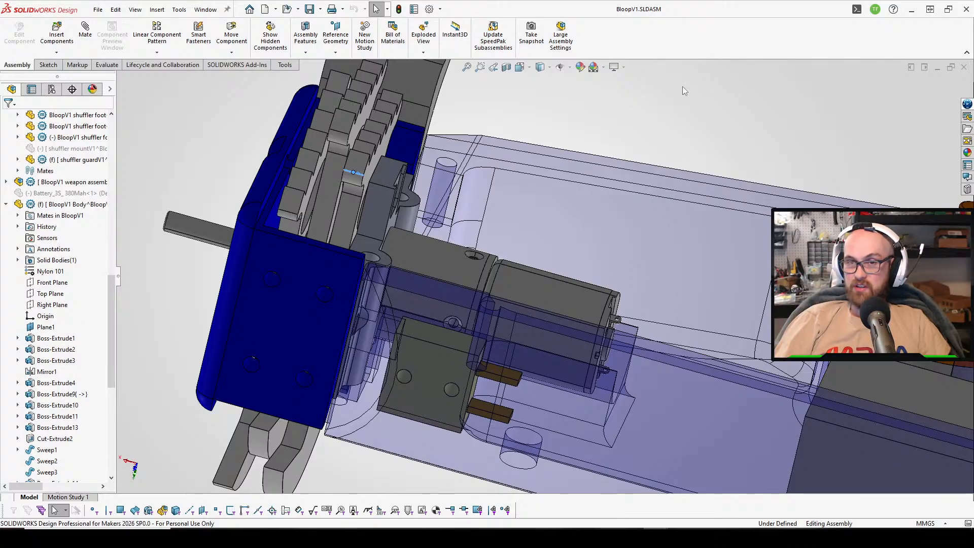
# Examine the shuffler pods, forks and drive motors from the side and front of the assembly, starting square to a shuffler foot face.
pyautogui.click(319, 223)
pyautogui.hotkey('ctrl', '8')
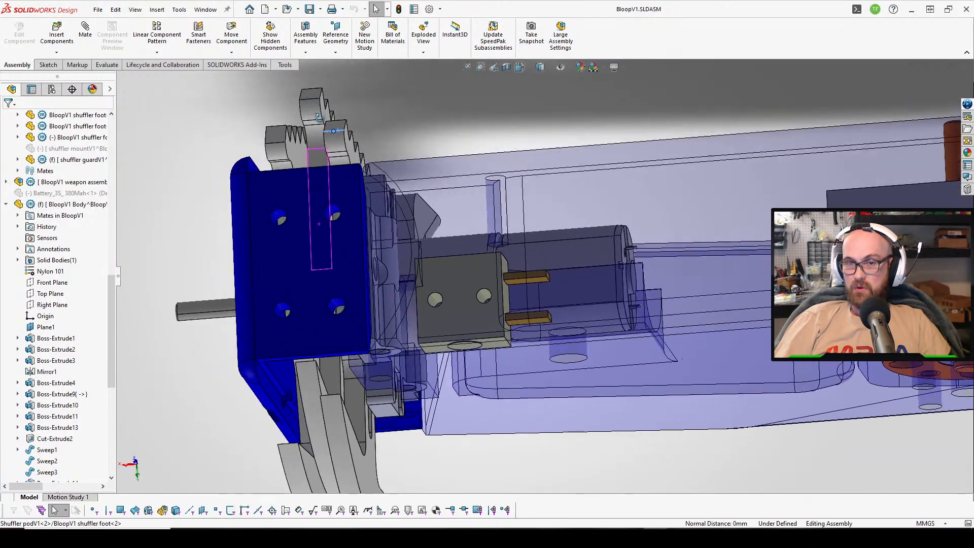
pyautogui.scroll(3, 482, 224)
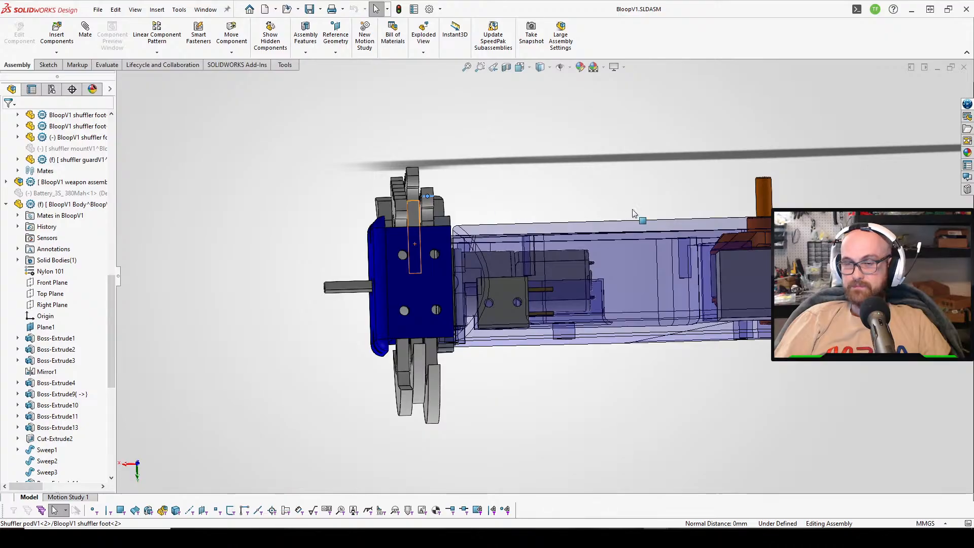
pyautogui.scroll(1, 636, 213)
pyautogui.scroll(-4, 693, 199)
pyautogui.scroll(1, 693, 198)
pyautogui.moveTo(680, 201); pyautogui.dragTo(603, 511, button='middle')
pyautogui.scroll(1, 617, 233)
pyautogui.moveTo(616, 350); pyautogui.dragTo(723, 406, button='middle')
pyautogui.scroll(2, 724, 407)
pyautogui.scroll(-4, 723, 407)
pyautogui.moveTo(373, 323); pyautogui.dragTo(561, 273, button='middle')
pyautogui.scroll(-3, 607, 289)
pyautogui.scroll(2, 561, 273)
pyautogui.scroll(1, 623, 220)
pyautogui.moveTo(664, 217); pyautogui.dragTo(628, 248, button='middle')
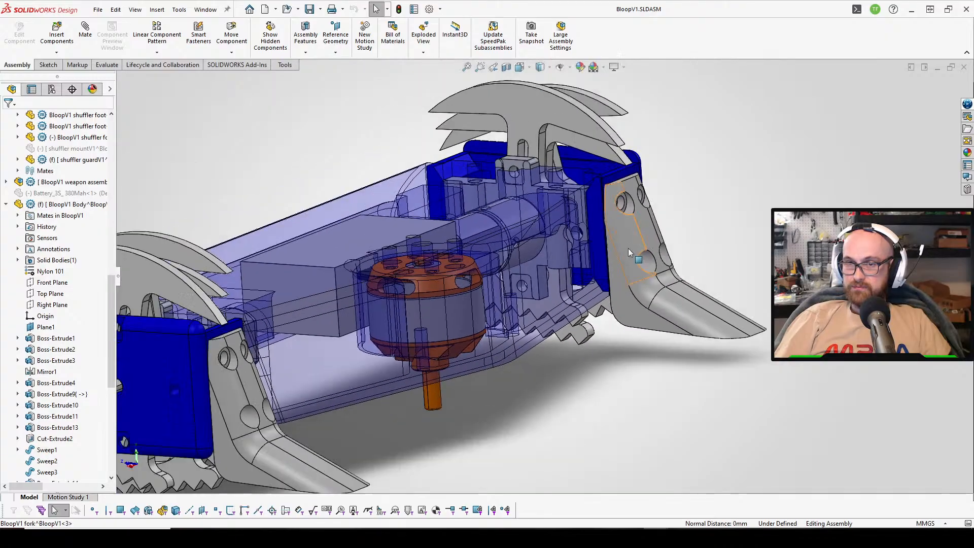
# Examine the widened body from above, checking the space around the weapon motor and the flat battery.
pyautogui.scroll(3, 628, 248)
pyautogui.click(597, 263)
pyautogui.moveTo(527, 149); pyautogui.dragTo(451, 42, button='middle')
pyautogui.moveTo(450, 213); pyautogui.dragTo(472, 187, button='middle')
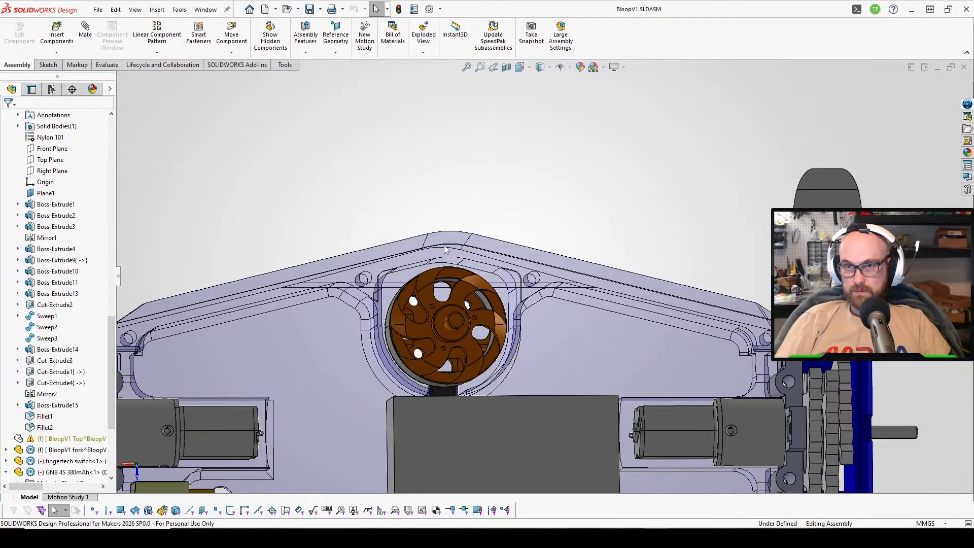
pyautogui.scroll(-2, 443, 245)
pyautogui.scroll(-2, 369, 352)
pyautogui.scroll(4, 483, 470)
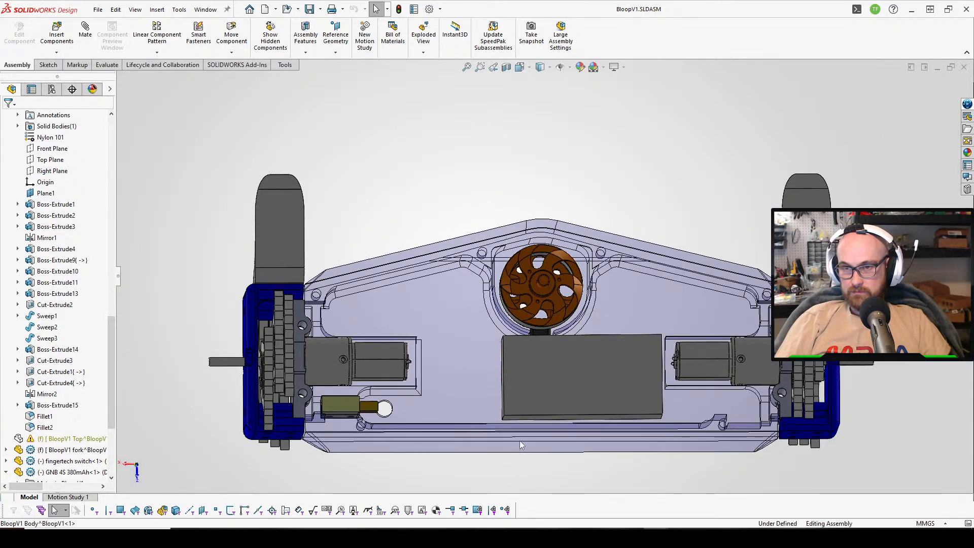
pyautogui.moveTo(519, 440); pyautogui.dragTo(512, 268, button='middle')
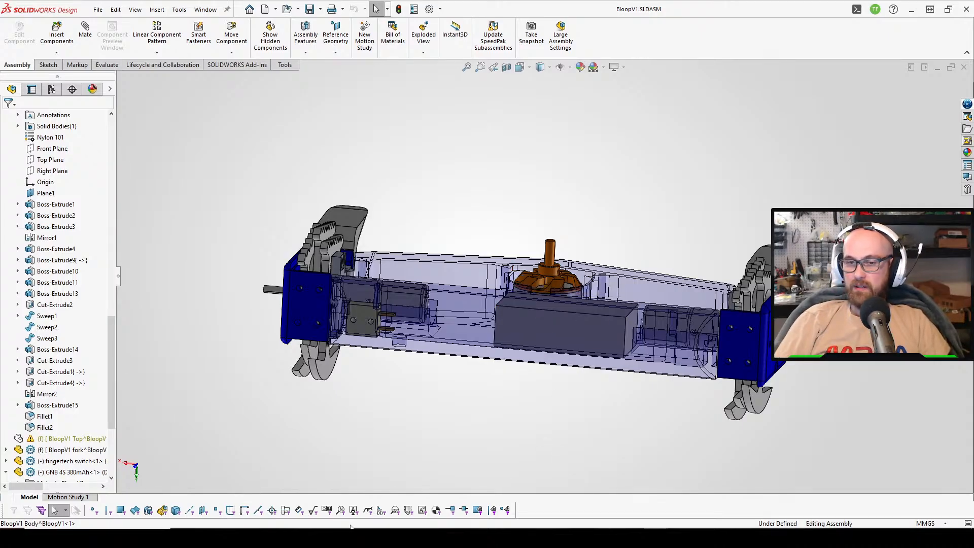
# Inspect the free space inside the body between the weapon motor, battery, drive motors and switch from several angles.
pyautogui.moveTo(366, 525)
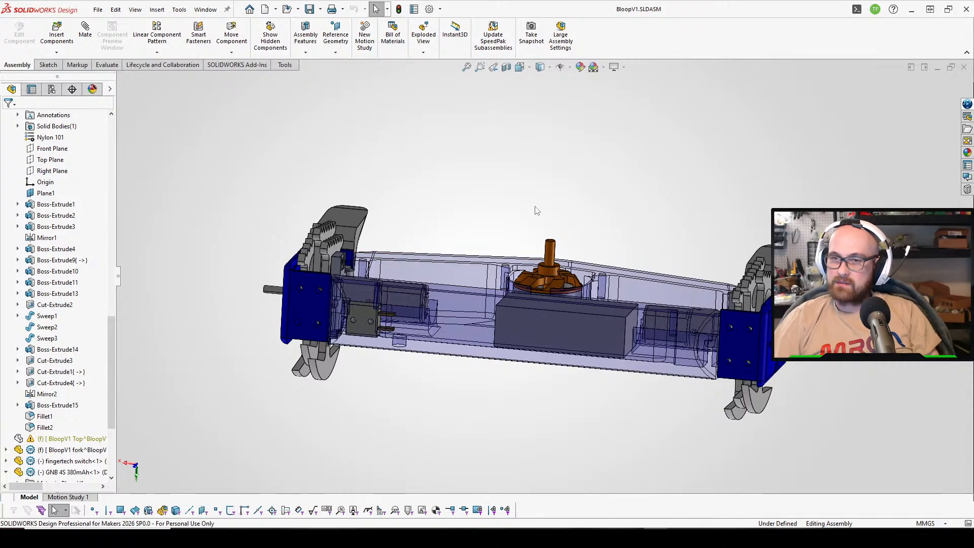
pyautogui.moveTo(537, 210); pyautogui.dragTo(562, 243, button='middle')
pyautogui.scroll(-5, 515, 304)
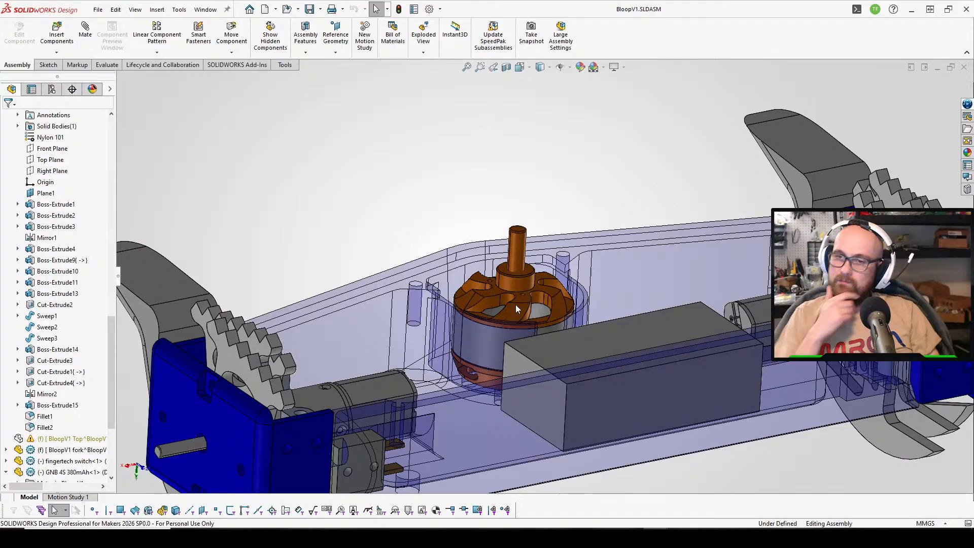
pyautogui.moveTo(574, 236); pyautogui.dragTo(595, 387, button='middle')
pyautogui.scroll(-1, 595, 386)
pyautogui.moveTo(604, 227); pyautogui.dragTo(613, 304, button='middle')
pyautogui.scroll(2, 567, 388)
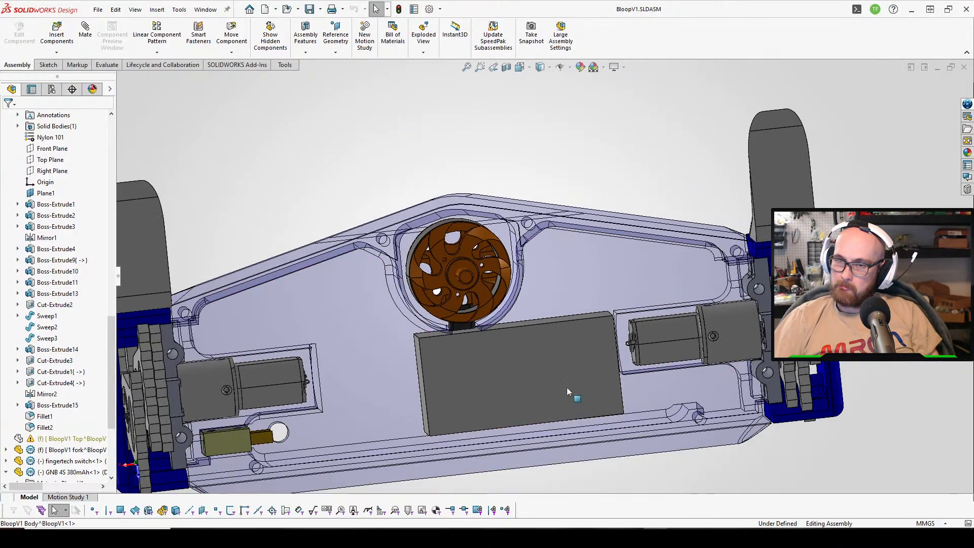
pyautogui.moveTo(536, 374); pyautogui.dragTo(337, 297, button='middle')
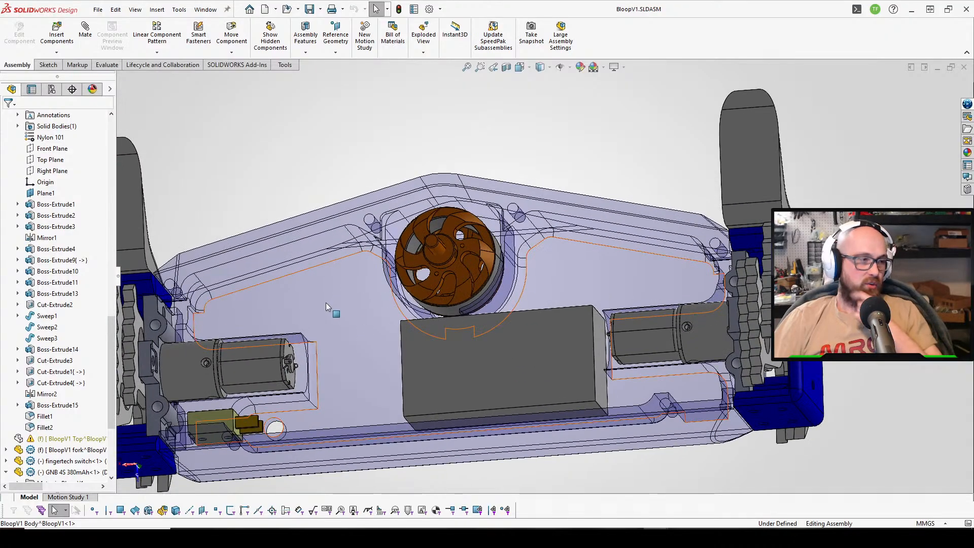
pyautogui.scroll(-1, 296, 285)
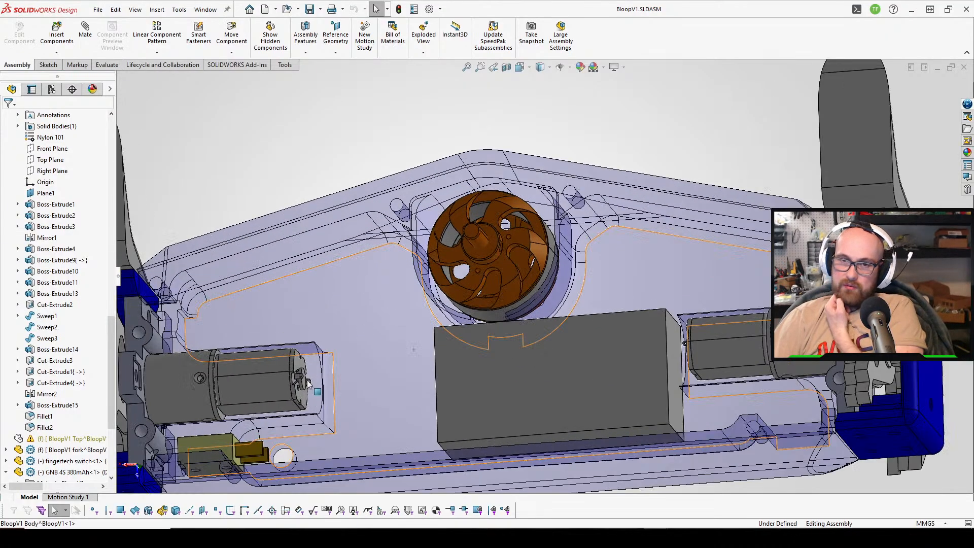
pyautogui.scroll(2, 324, 324)
pyautogui.scroll(-3, 354, 358)
pyautogui.moveTo(354, 357); pyautogui.dragTo(578, 236, button='middle')
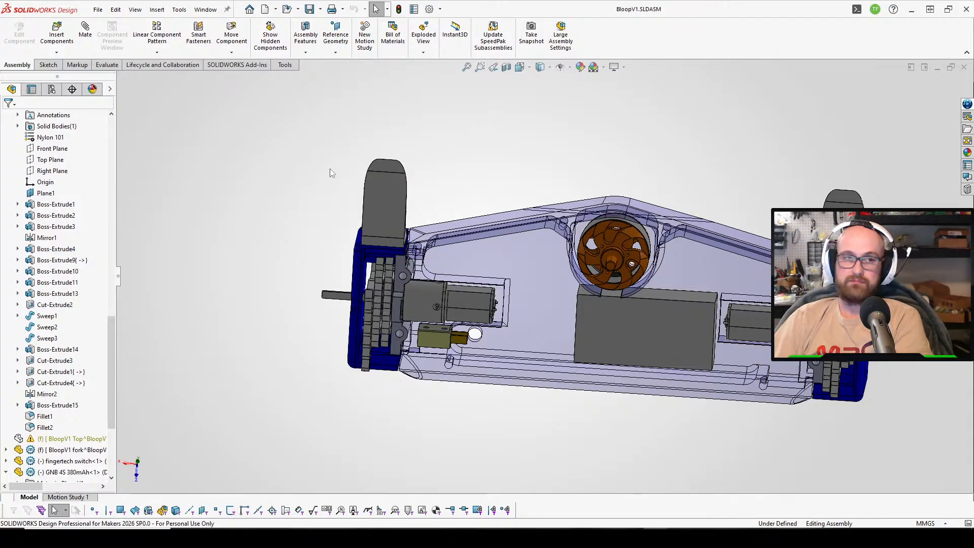
# Open the BloopV1 weapon assembly, which holds the brushless outrunner, in its own window from the BloopV1 assembly.
pyautogui.moveTo(632, 536)
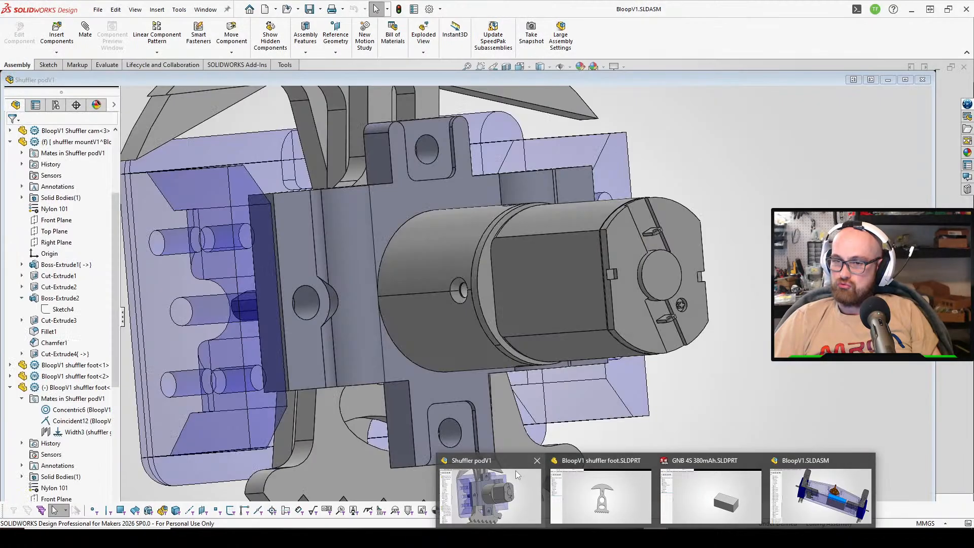
pyautogui.click(820, 492)
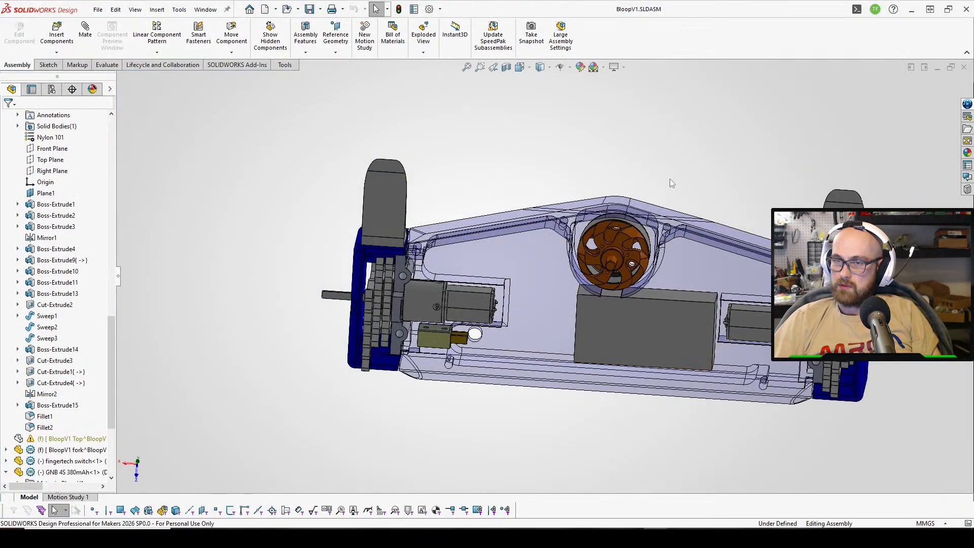
pyautogui.click(602, 251)
pyautogui.scroll(8, 76, 228)
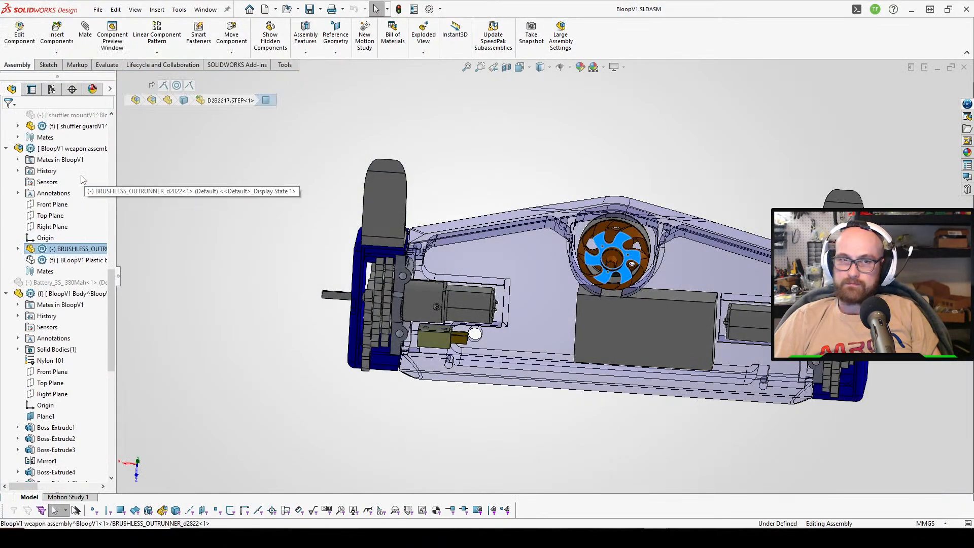
pyautogui.click(71, 282)
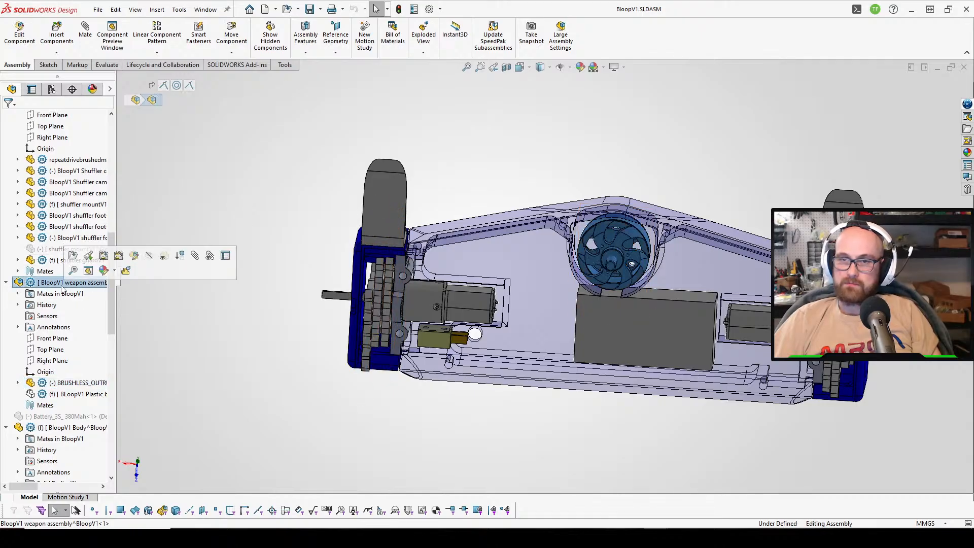
pyautogui.click(73, 255)
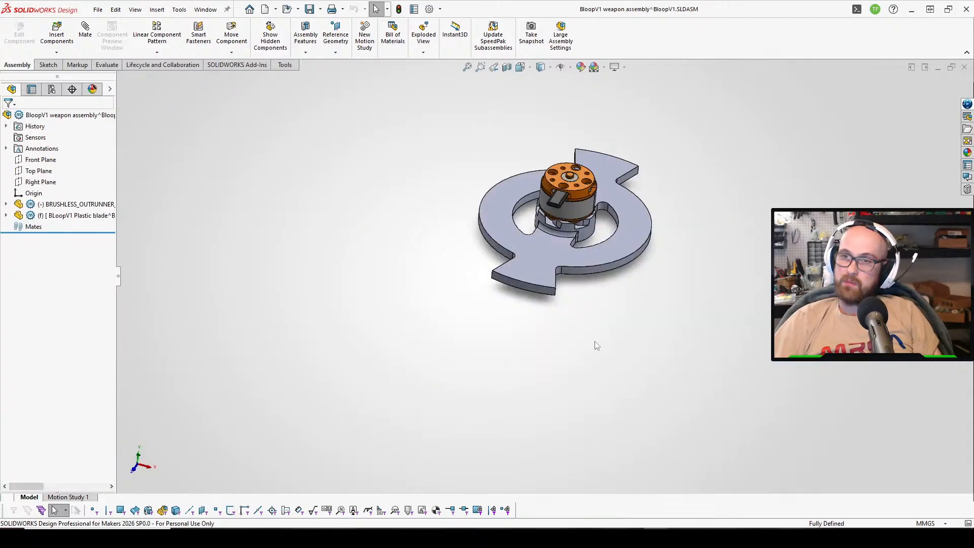
# Start editing the BLoopV1 Plastic blade in the weapon assembly and open the sketch of its Boss-Extrude1.
pyautogui.click(67, 215)
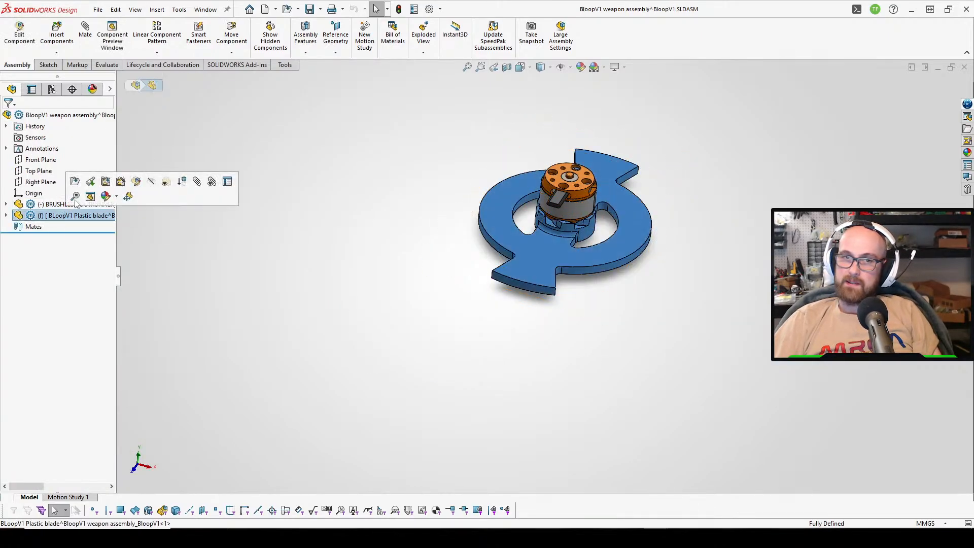
pyautogui.click(136, 182)
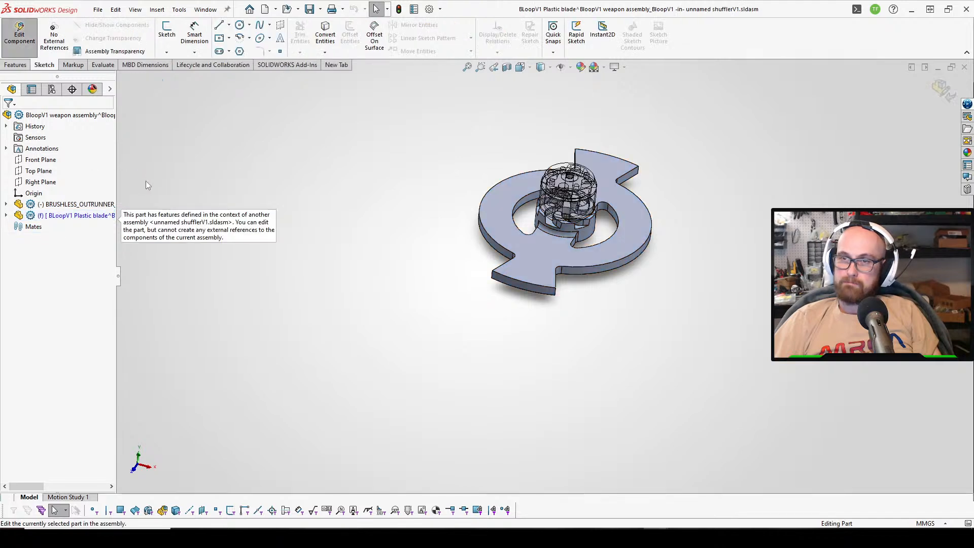
pyautogui.click(6, 215)
pyautogui.click(56, 327)
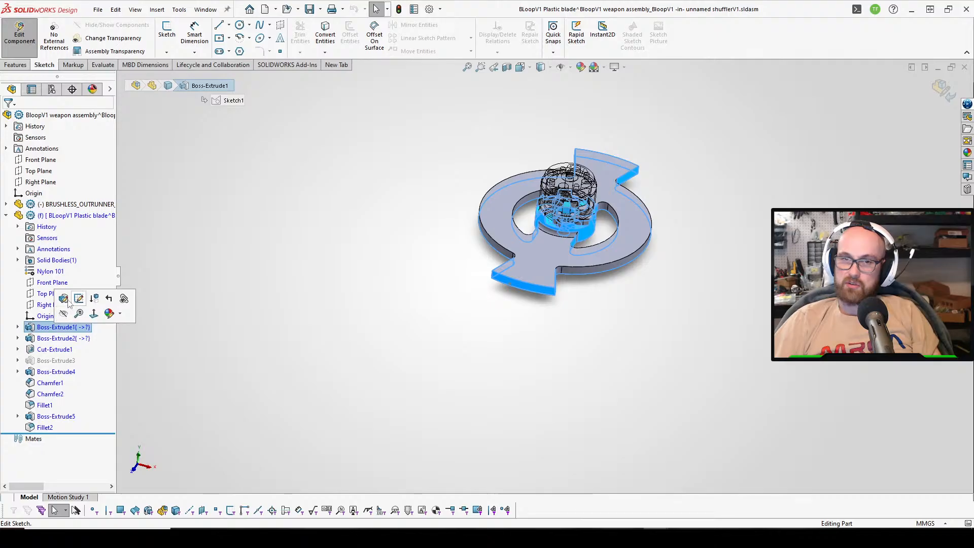
pyautogui.click(77, 299)
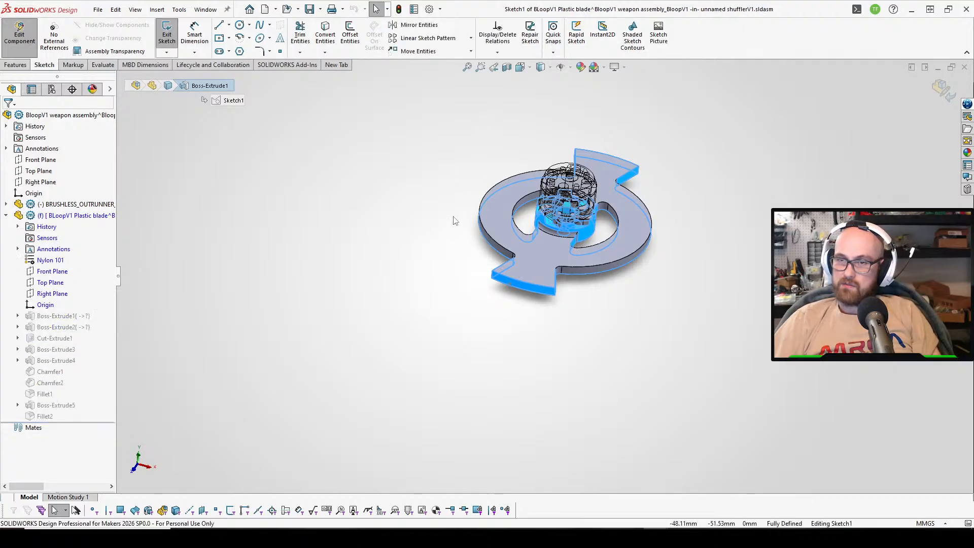
# Set the blade tip's outer arc radius to 78 mm in the Boss-Extrude1 sketch and exit the sketch.
pyautogui.scroll(-2, 751, 237)
pyautogui.scroll(2, 672, 124)
pyautogui.scroll(-2, 570, 142)
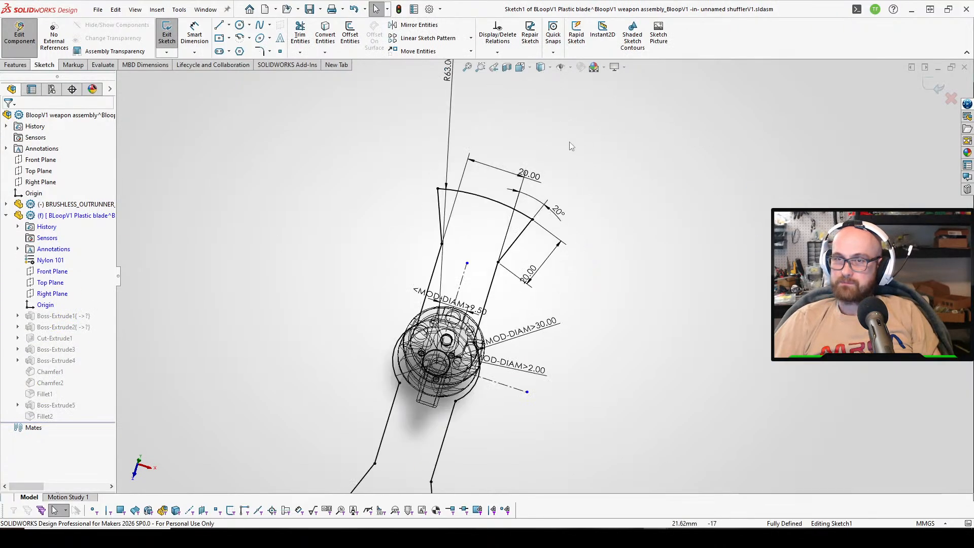
pyautogui.scroll(2, 555, 267)
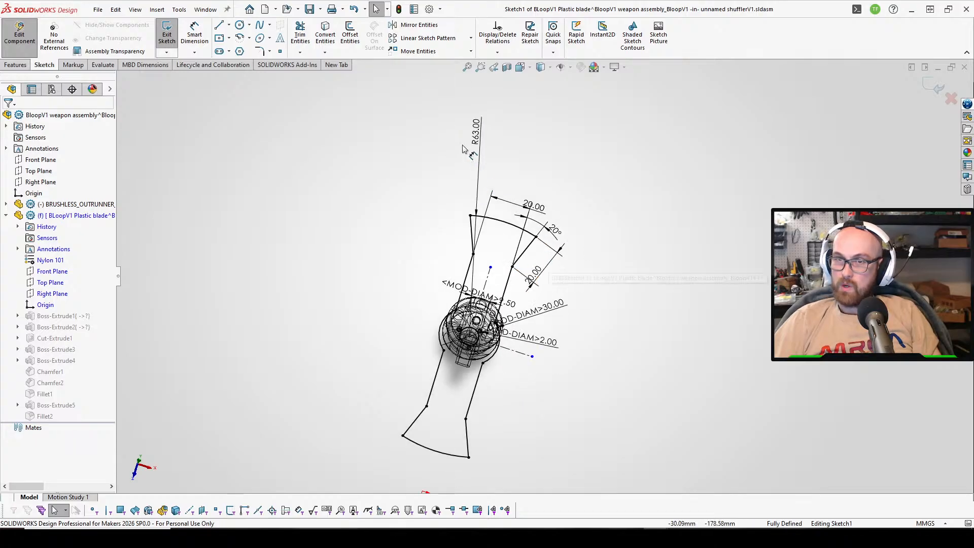
pyautogui.moveTo(472, 133); pyautogui.dragTo(566, 139)
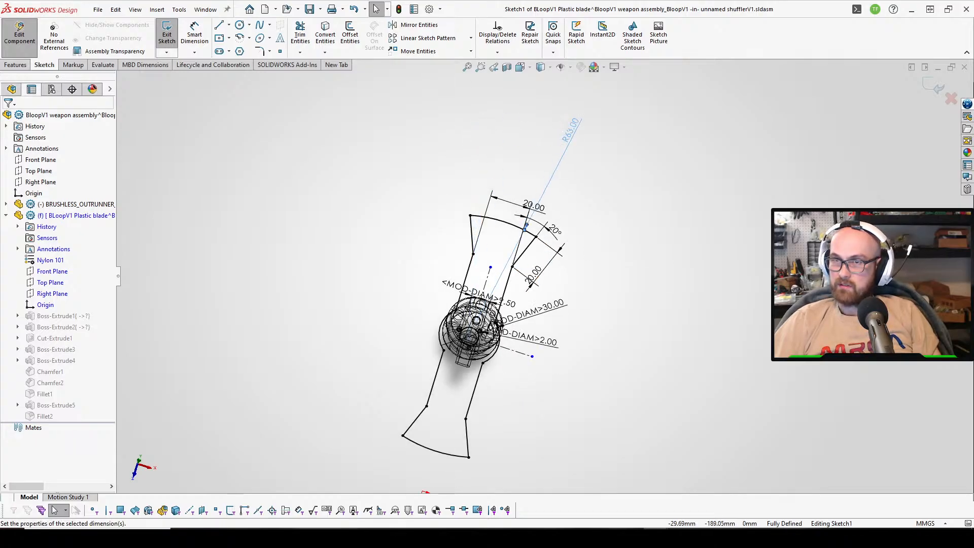
pyautogui.doubleClick(566, 139)
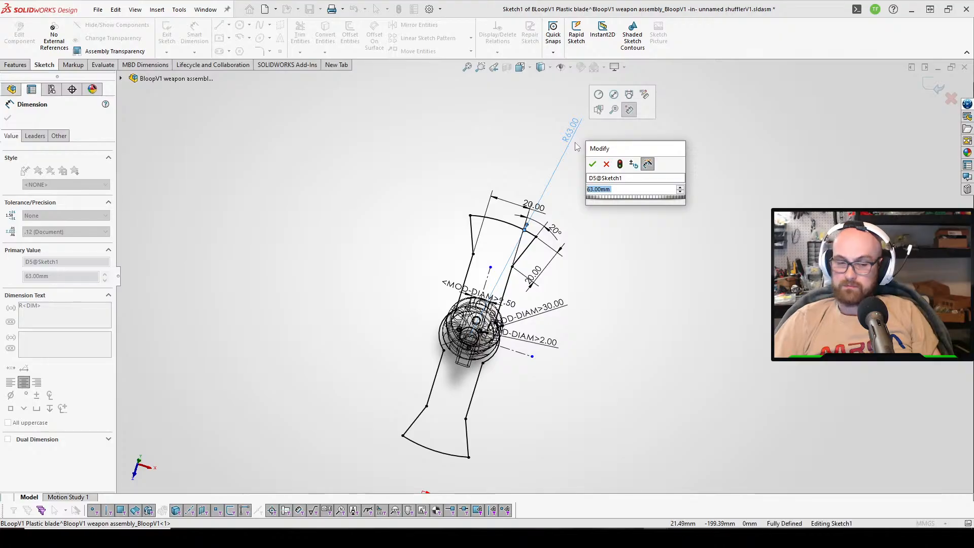
pyautogui.press('End')
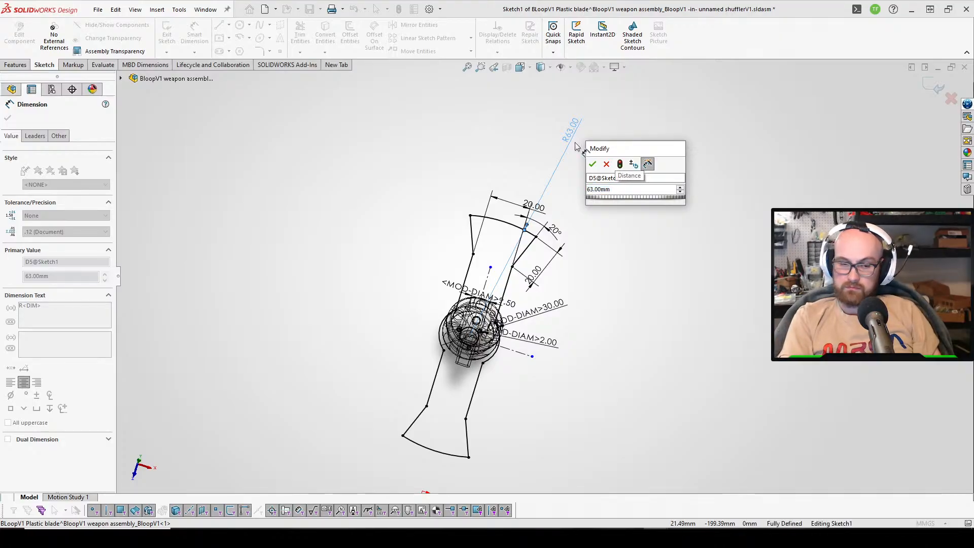
pyautogui.write('+')
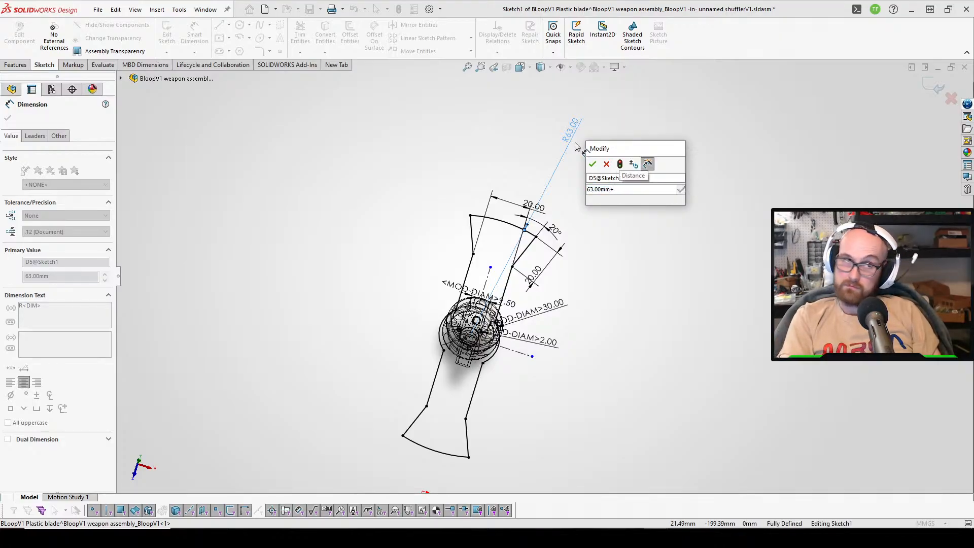
pyautogui.write('15')
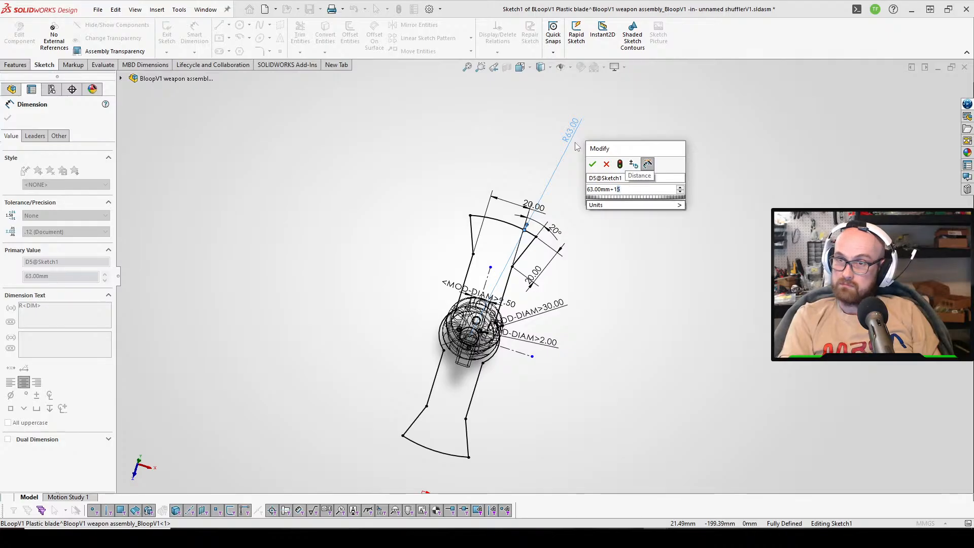
pyautogui.press('Return')
pyautogui.click(623, 223)
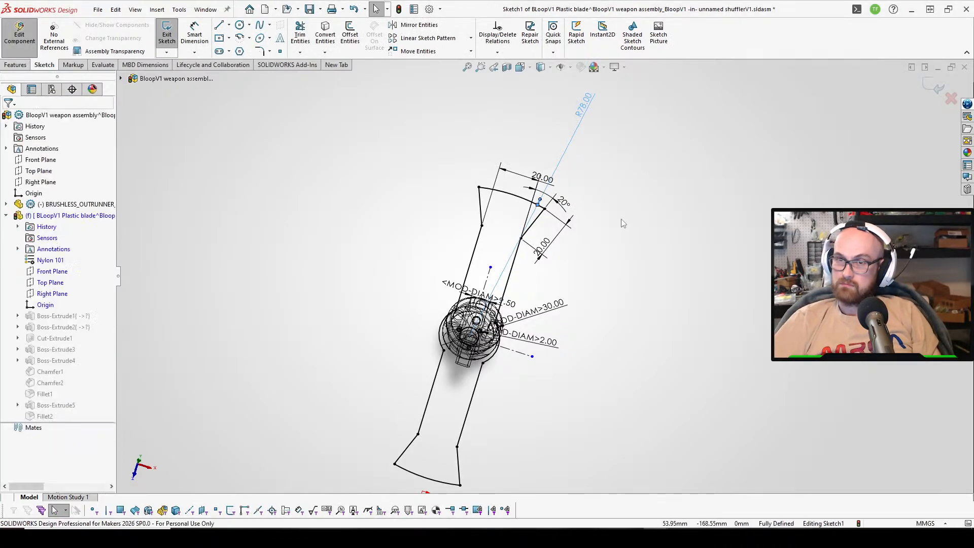
pyautogui.click(166, 35)
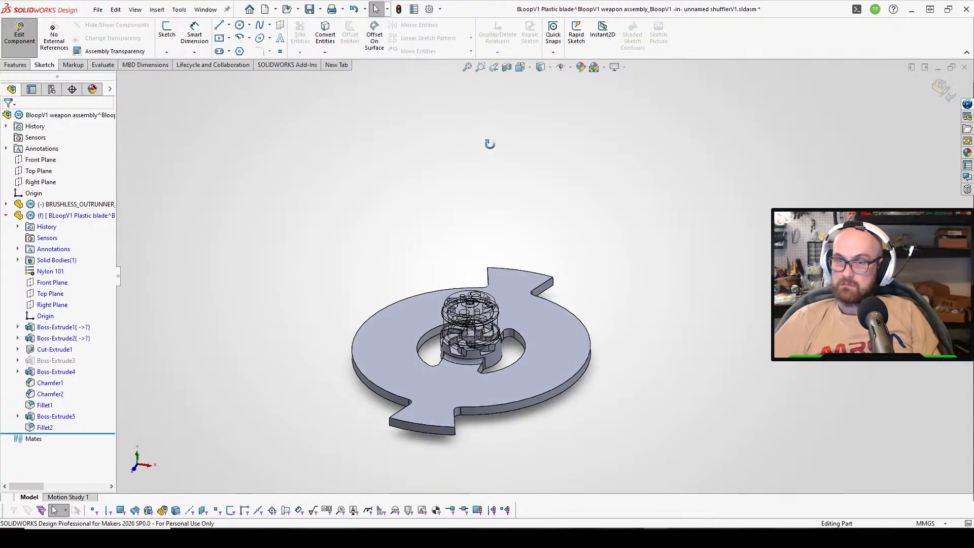
pyautogui.moveTo(490, 144); pyautogui.dragTo(501, 215, button='middle')
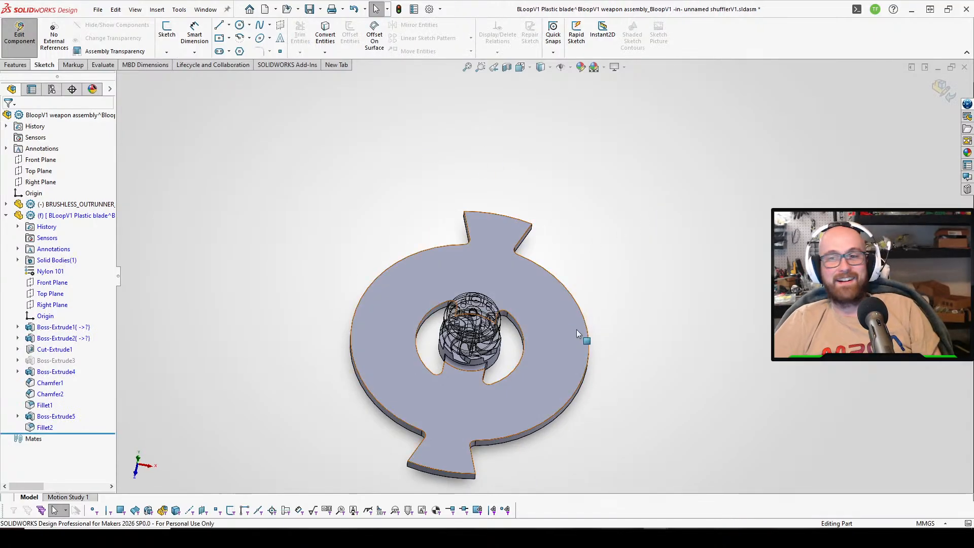
pyautogui.moveTo(547, 388)
pyautogui.mouseDown(button='middle')
pyautogui.moveTo(539, 393)
pyautogui.moveTo(548, 406)
pyautogui.mouseUp(button='middle')
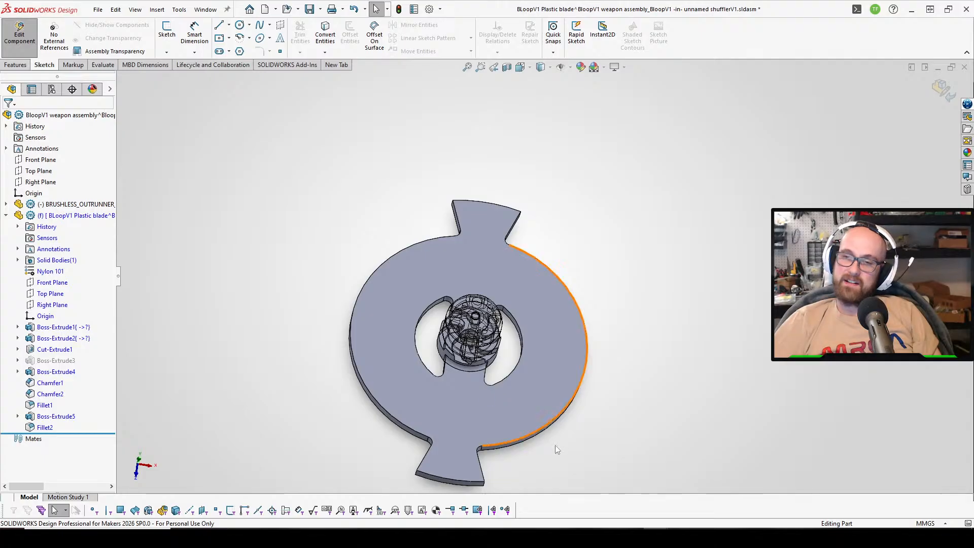
pyautogui.click(556, 368)
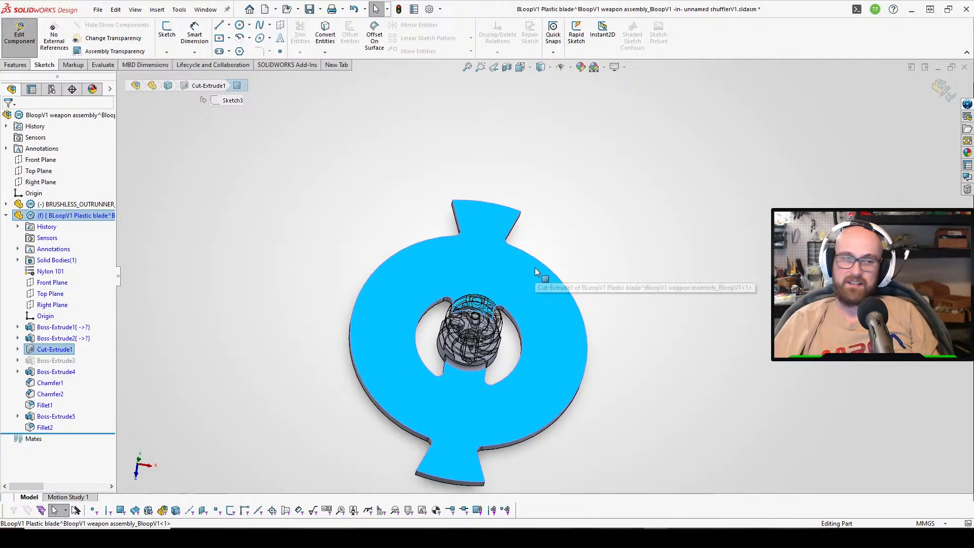
pyautogui.click(637, 294)
pyautogui.moveTo(557, 285); pyautogui.dragTo(546, 356, button='middle')
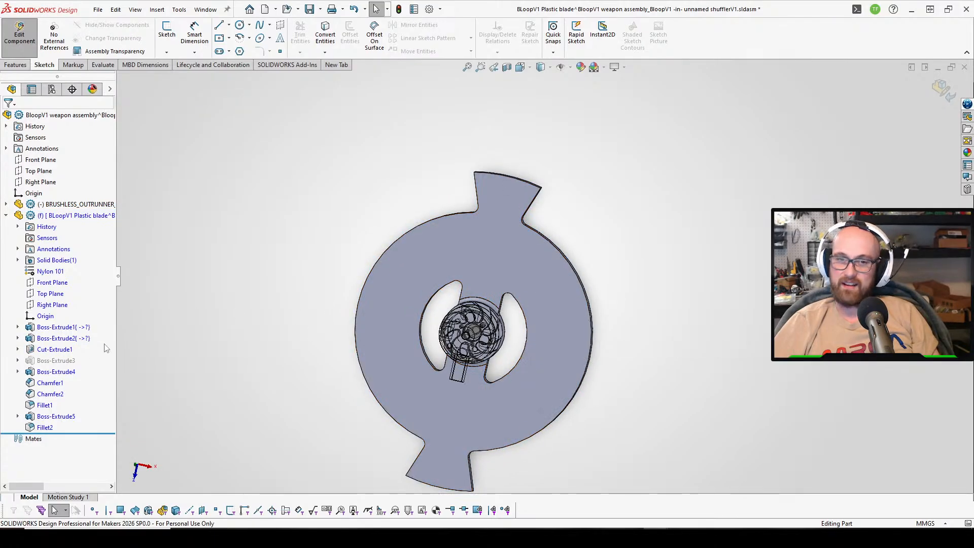
# Open the sketch of the blade's ring extrusion and move the inner circle's diameter dimension outside the outer circle.
pyautogui.click(39, 374)
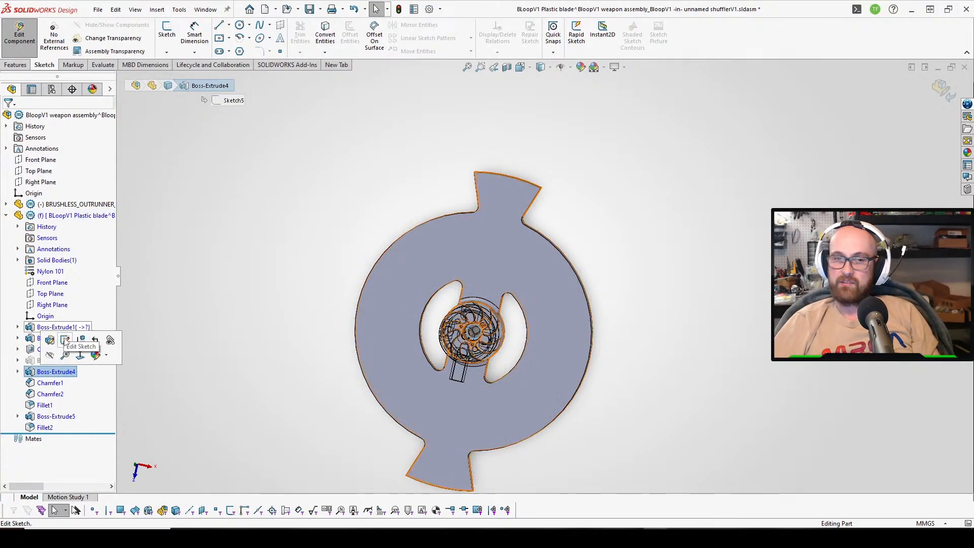
pyautogui.click(65, 342)
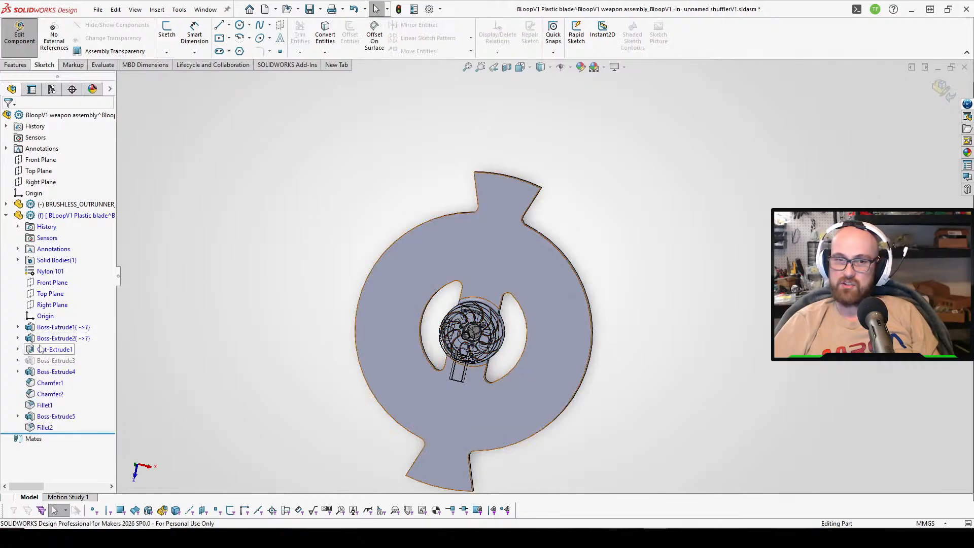
pyautogui.click(40, 330)
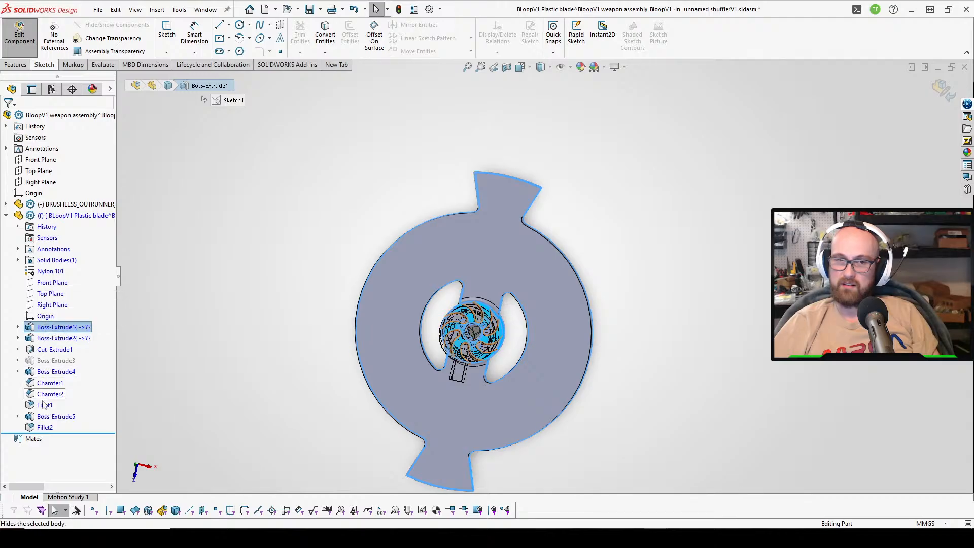
pyautogui.click(45, 417)
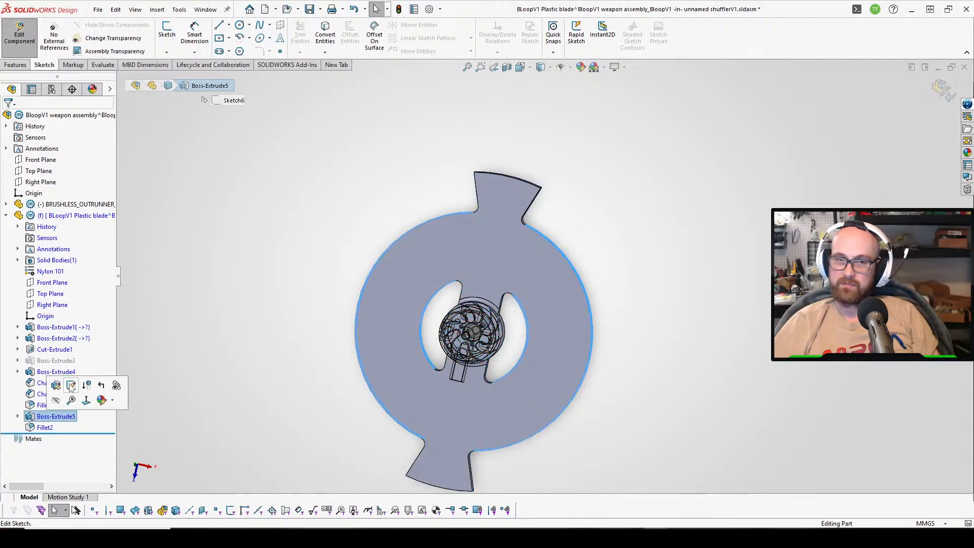
pyautogui.click(70, 385)
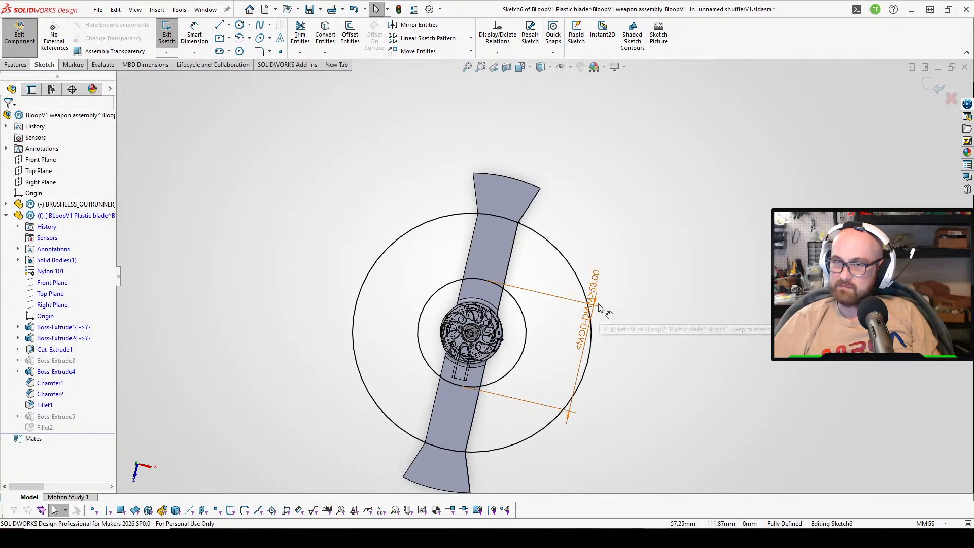
pyautogui.moveTo(599, 307); pyautogui.dragTo(632, 305)
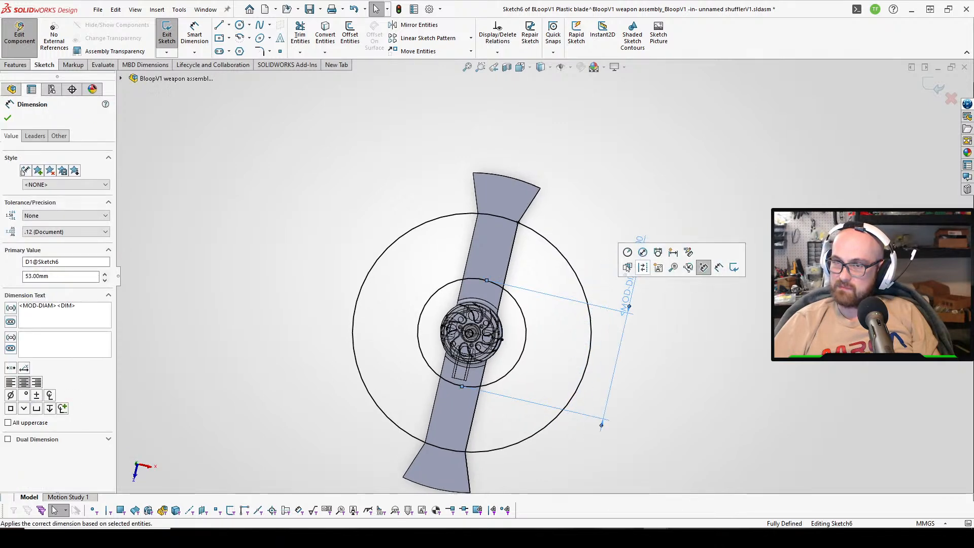
pyautogui.click(734, 205)
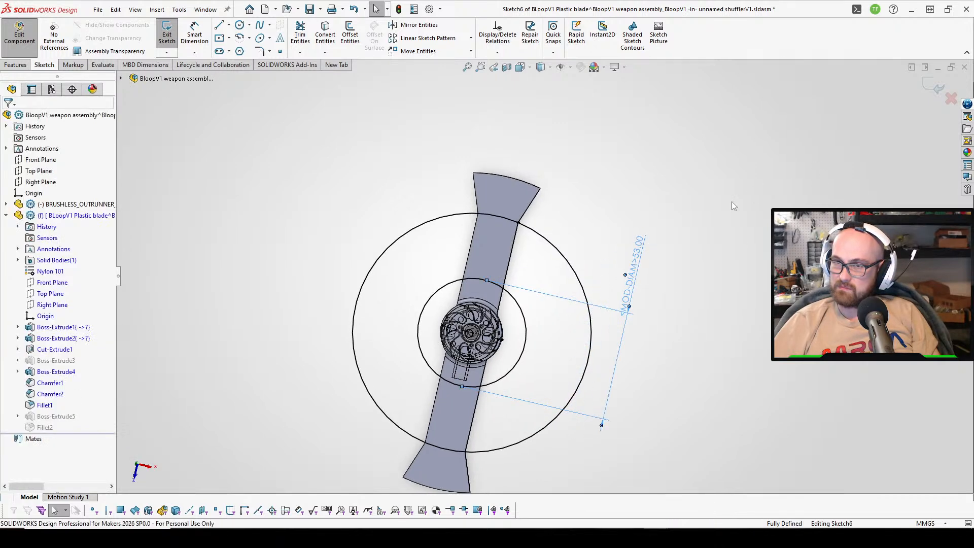
# Set the ring's inner circle diameter to 60 mm and exit the sketch.
pyautogui.doubleClick(639, 257)
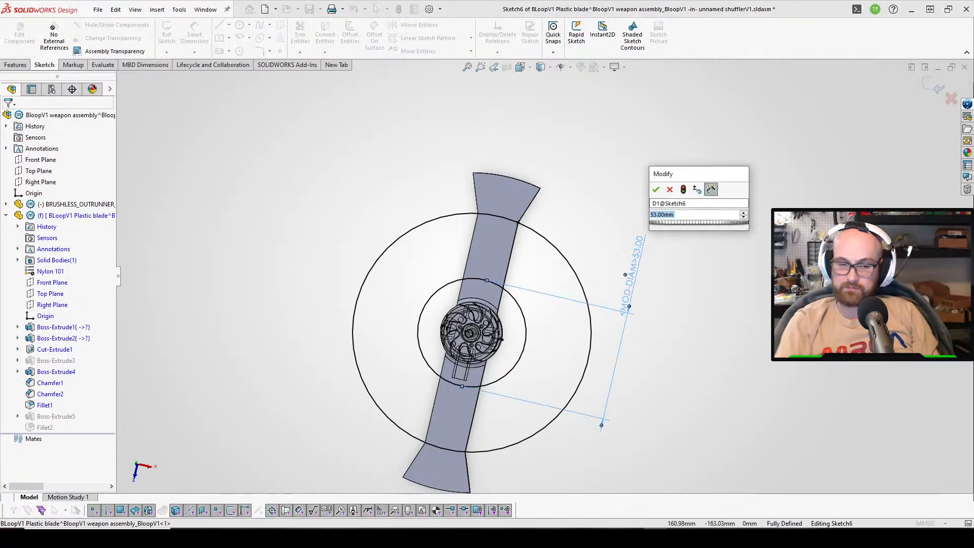
pyautogui.write('60')
pyautogui.press('Return')
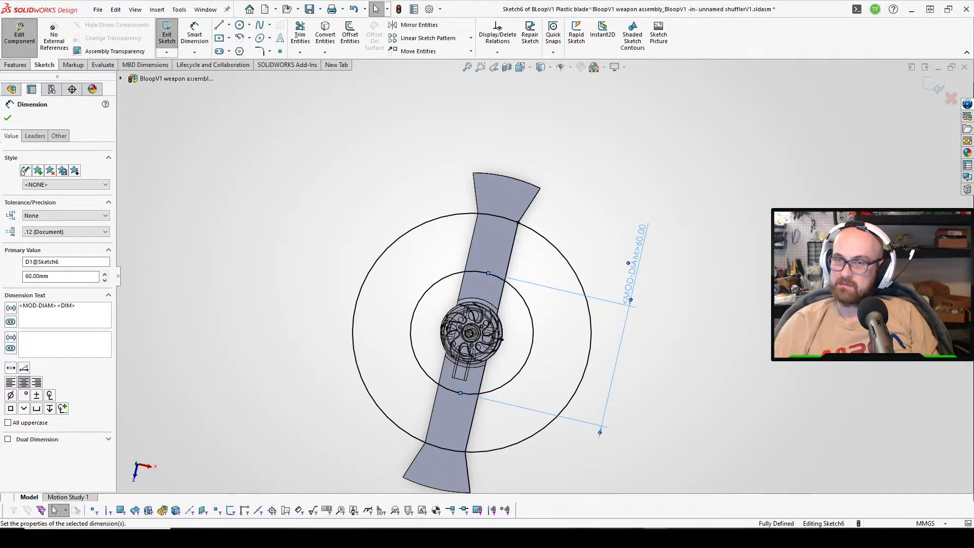
pyautogui.click(740, 221)
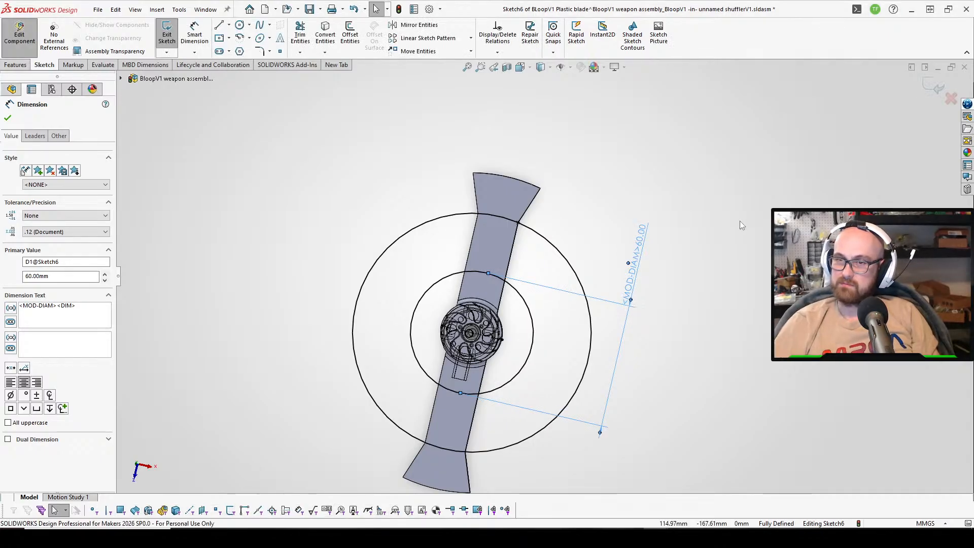
pyautogui.click(167, 31)
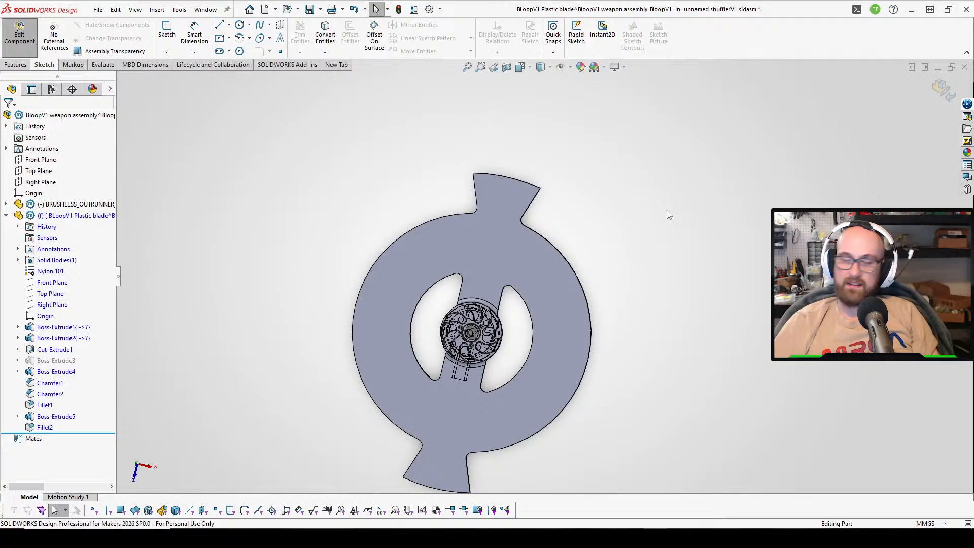
# Reopen the ring's sketch, set the inner circle diameter to 65 mm, and exit the sketch.
pyautogui.click(65, 415)
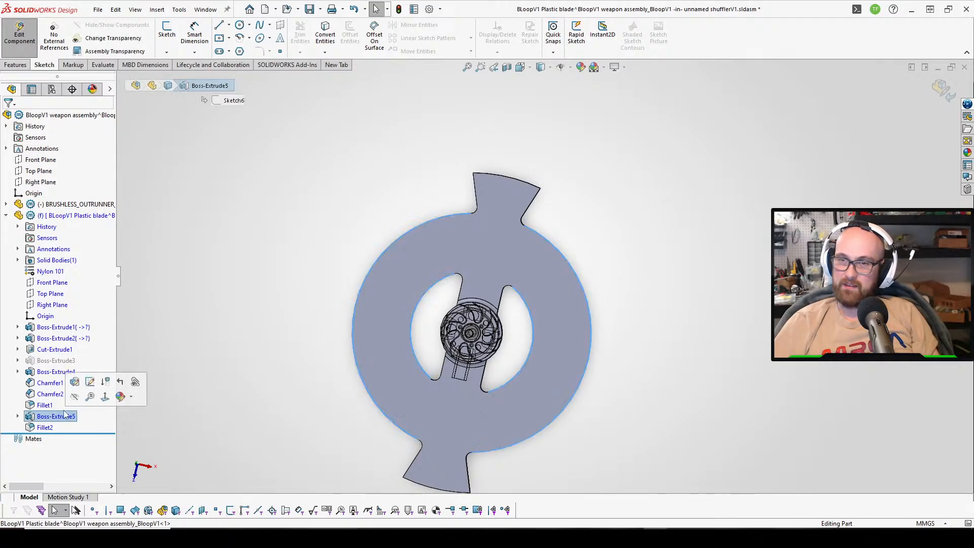
pyautogui.click(89, 382)
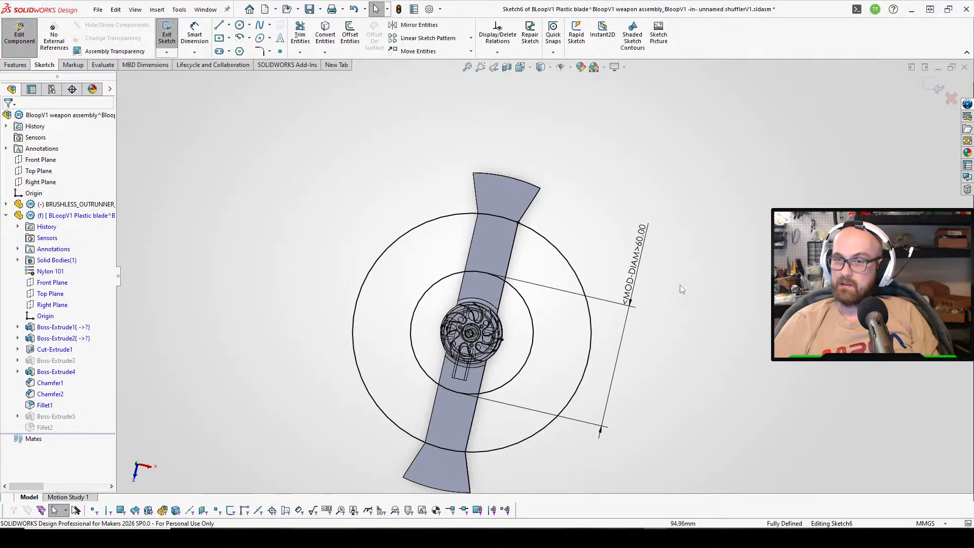
pyautogui.doubleClick(640, 257)
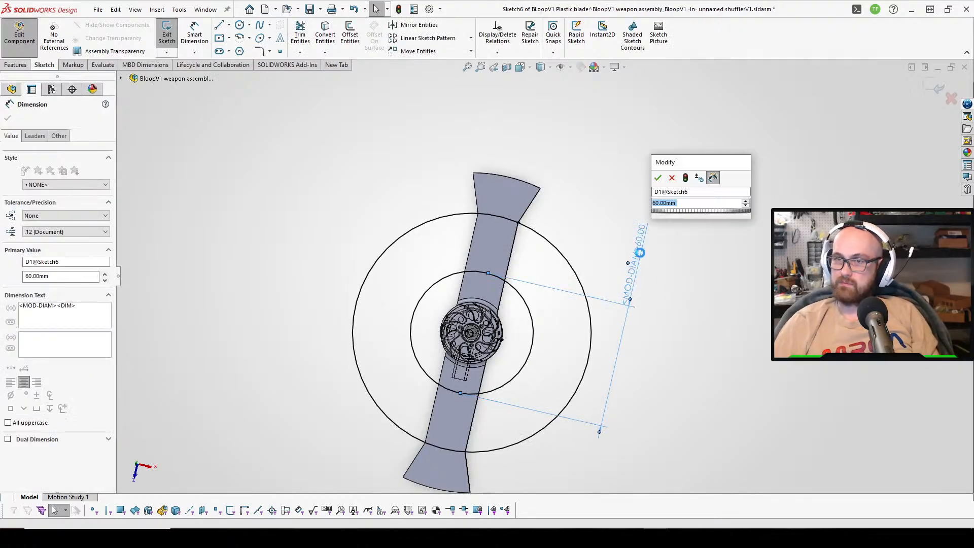
pyautogui.write('65')
pyautogui.press('Return')
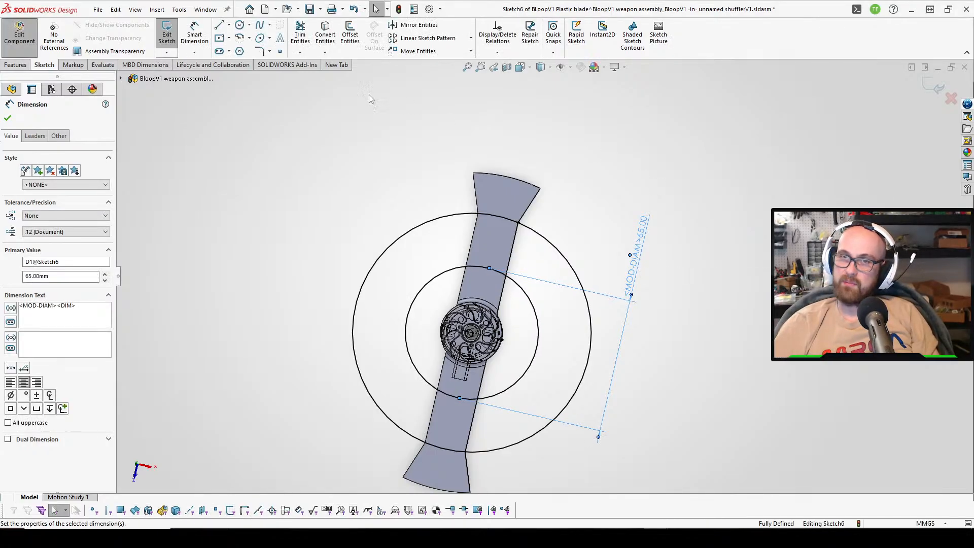
pyautogui.click(8, 118)
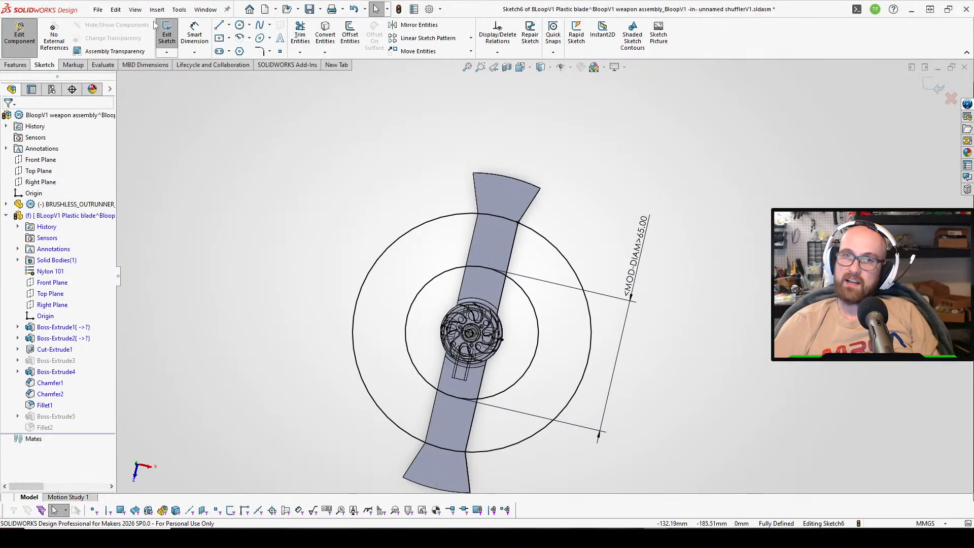
pyautogui.click(170, 22)
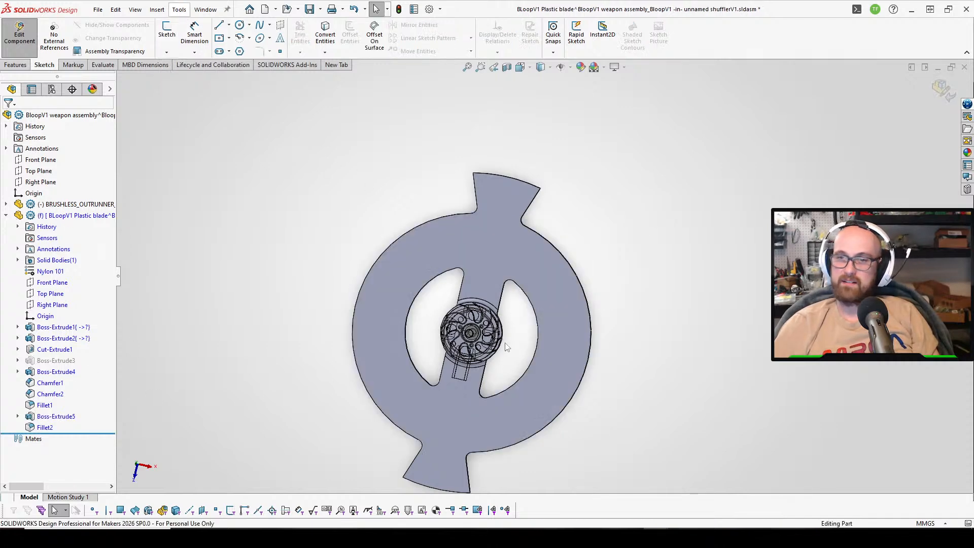
# Finish editing the plastic blade within the assembly and save the weapon assembly with all modified documents.
pyautogui.moveTo(506, 347); pyautogui.dragTo(500, 440, button='middle')
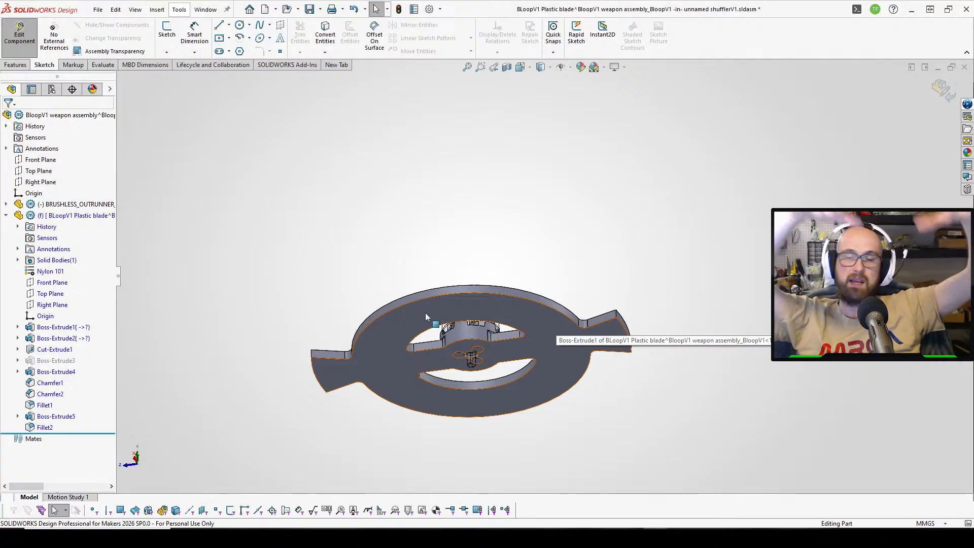
pyautogui.moveTo(527, 390); pyautogui.dragTo(495, 256, button='middle')
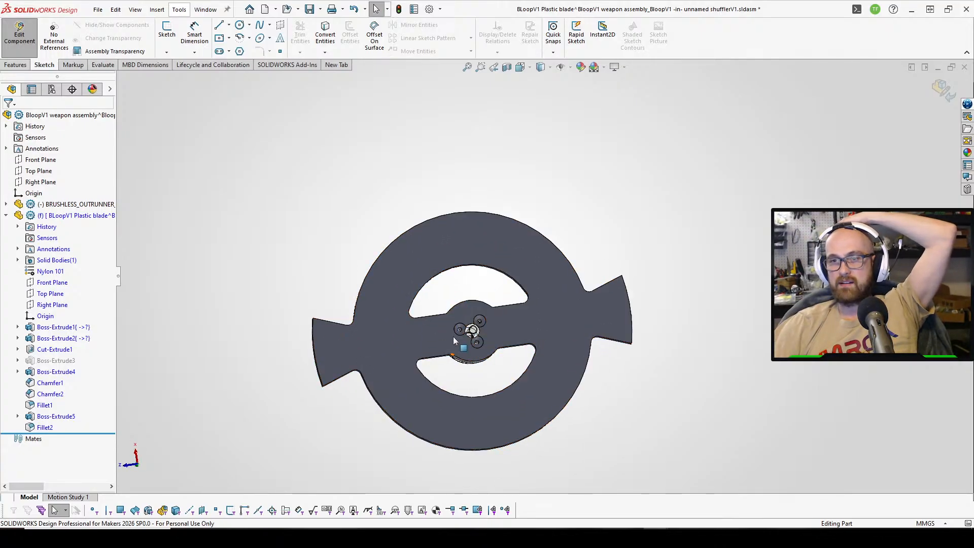
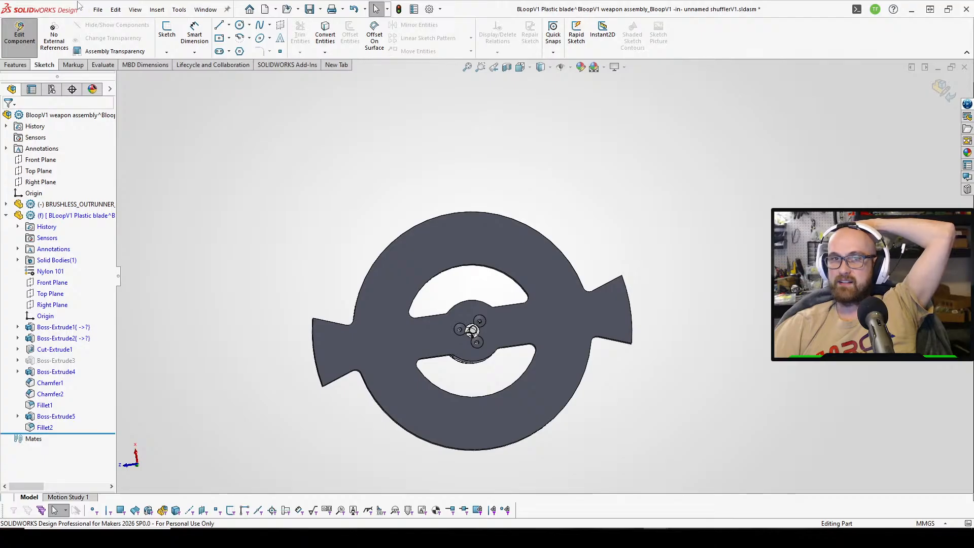
pyautogui.click(19, 33)
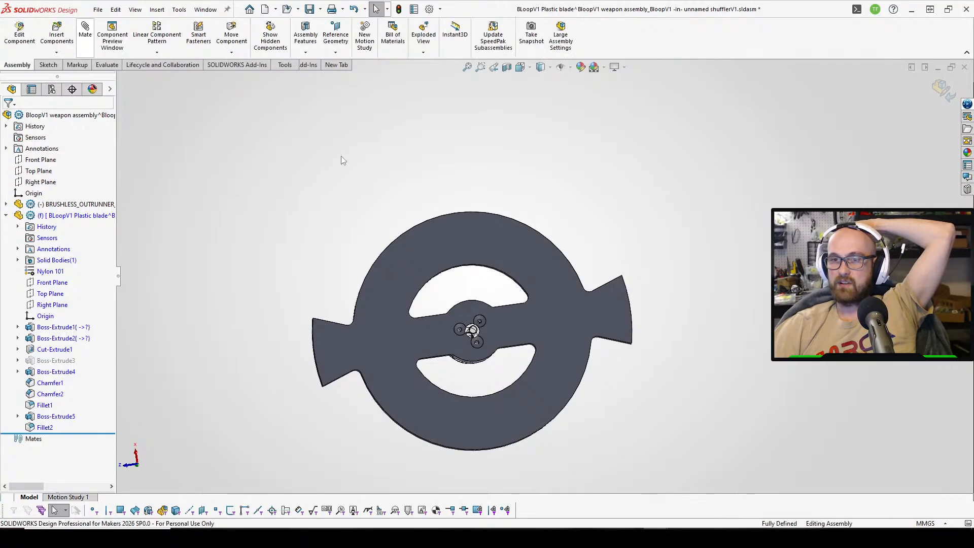
pyautogui.click(312, 9)
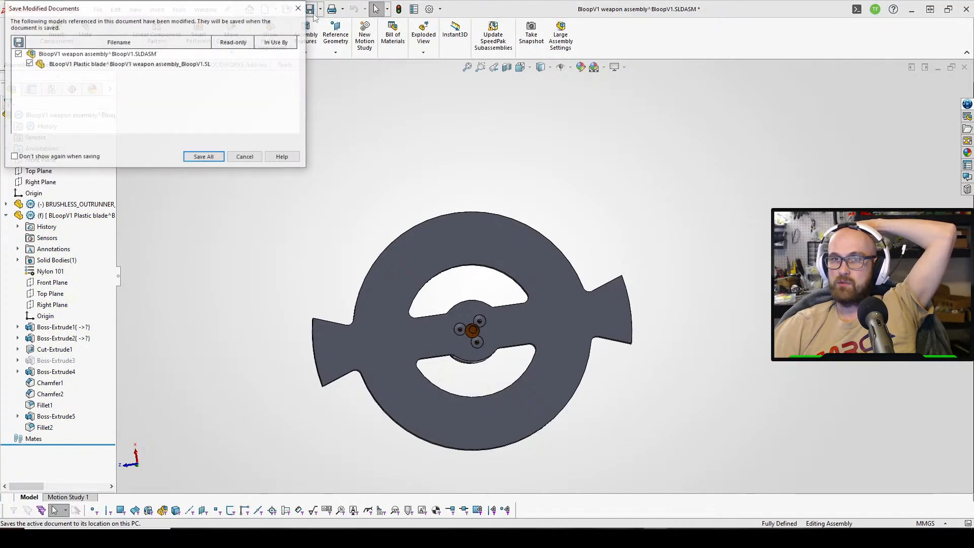
pyautogui.click(190, 158)
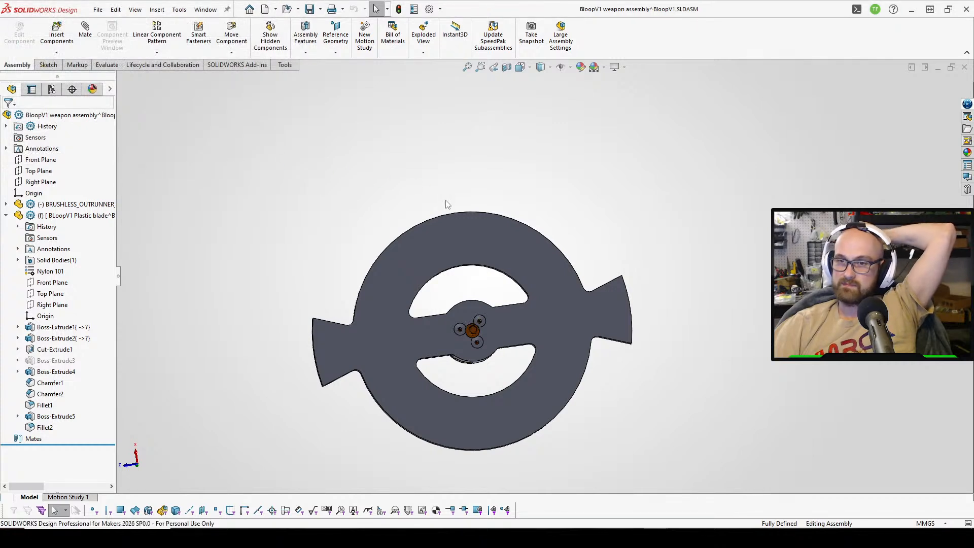
# Examine the weapon assembly from above, below and the side, checking the ring blade, its openings and the motor fit.
pyautogui.moveTo(447, 203); pyautogui.dragTo(486, 485, button='middle')
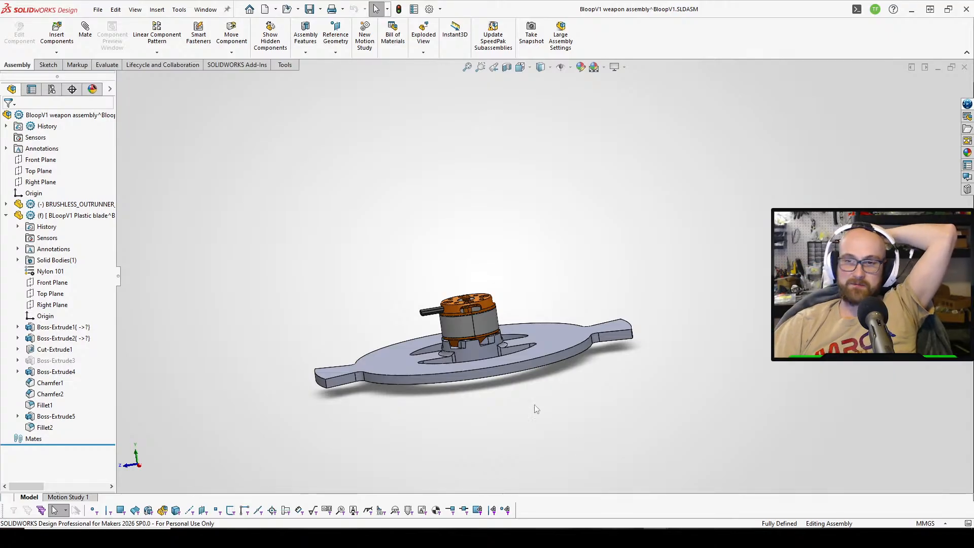
pyautogui.moveTo(469, 372); pyautogui.dragTo(537, 507, button='middle')
pyautogui.scroll(-2, 522, 406)
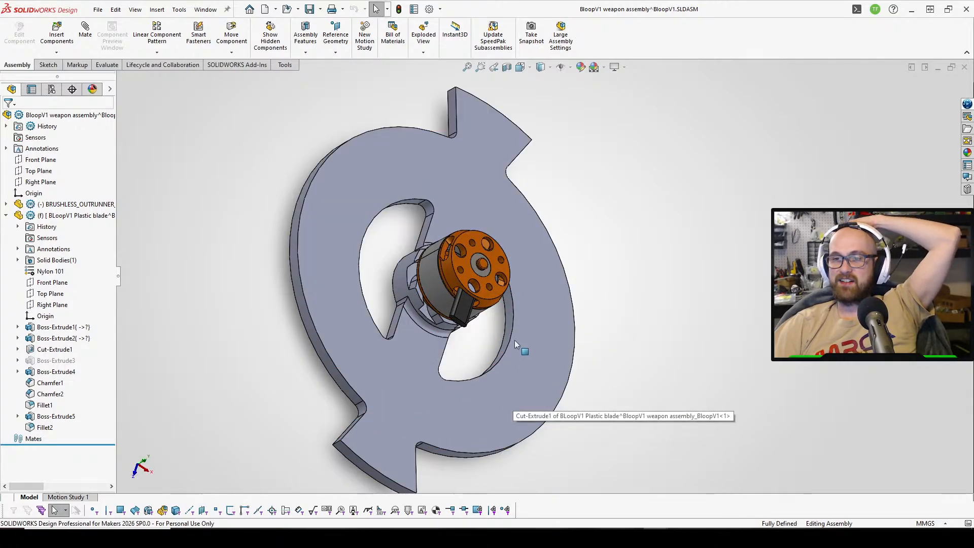
pyautogui.moveTo(514, 340); pyautogui.dragTo(531, 225, button='middle')
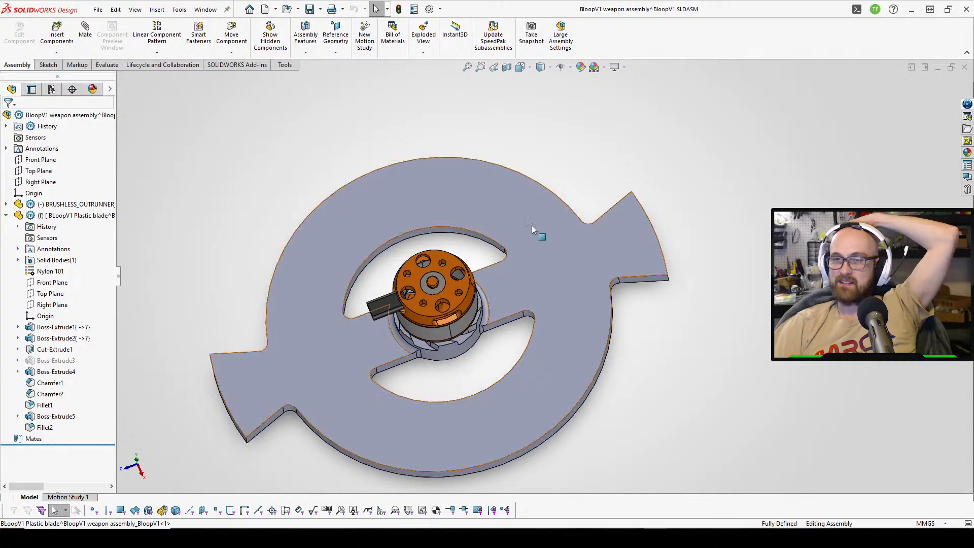
pyautogui.click(474, 164)
pyautogui.click(670, 292)
pyautogui.moveTo(568, 310); pyautogui.dragTo(527, 55, button='middle')
pyautogui.scroll(-1, 525, 76)
pyautogui.scroll(-2, 422, 352)
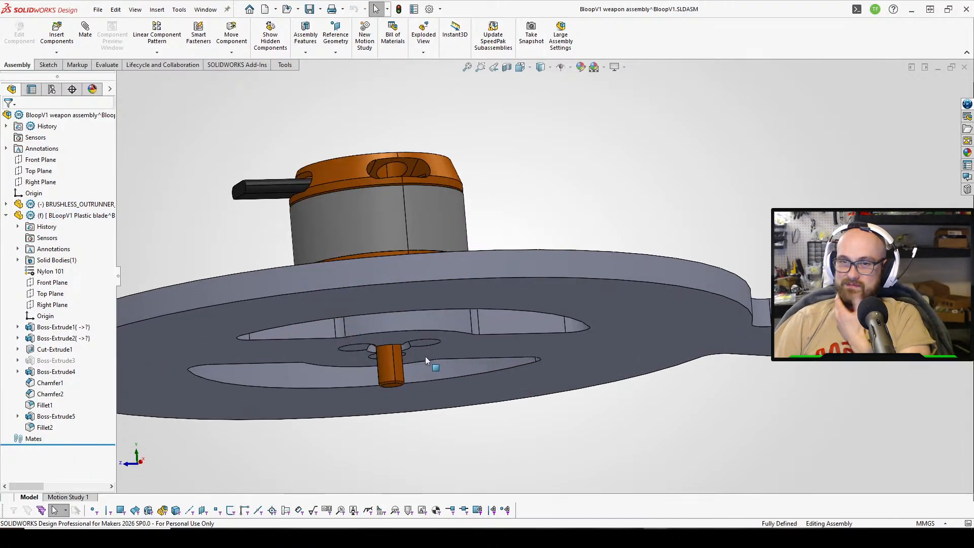
pyautogui.scroll(6, 431, 352)
pyautogui.moveTo(432, 355); pyautogui.dragTo(446, 240, button='middle')
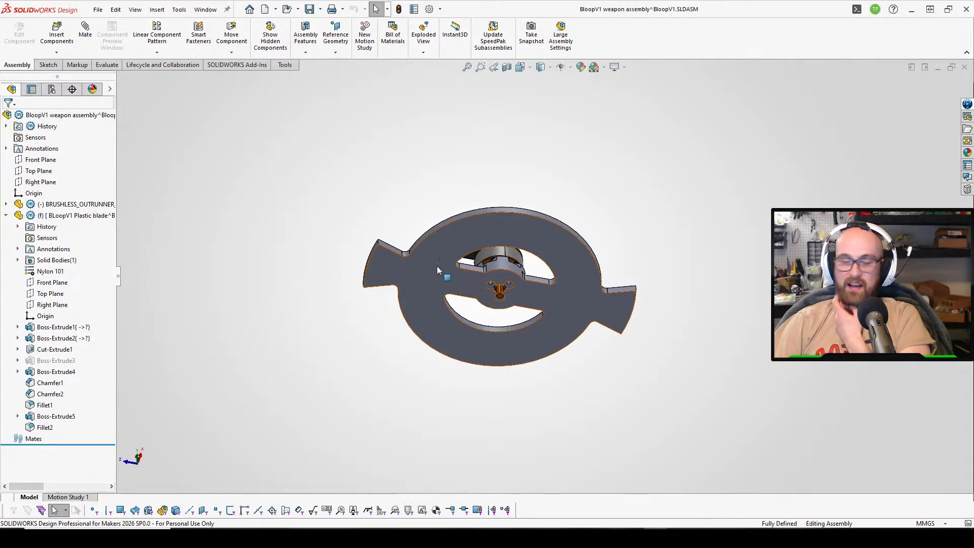
pyautogui.click(531, 233)
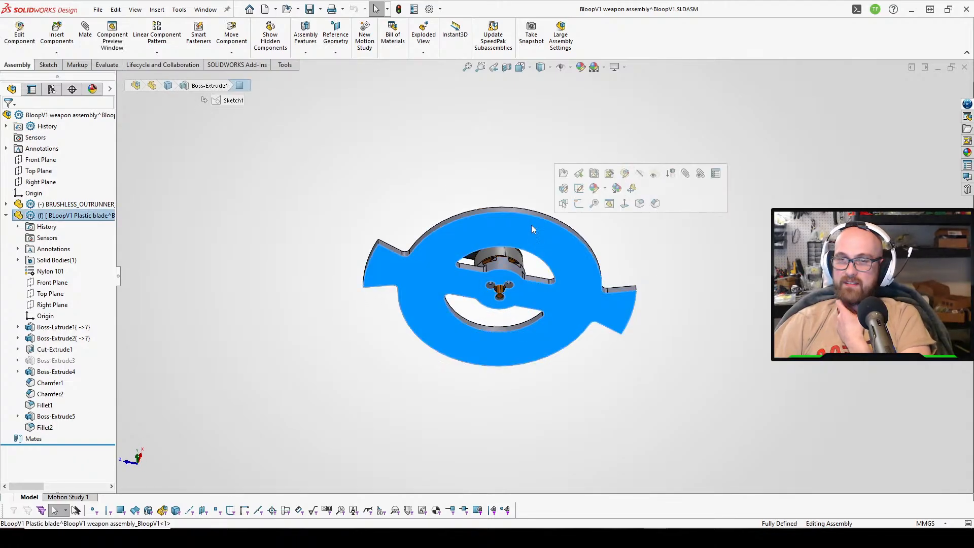
pyautogui.click(524, 168)
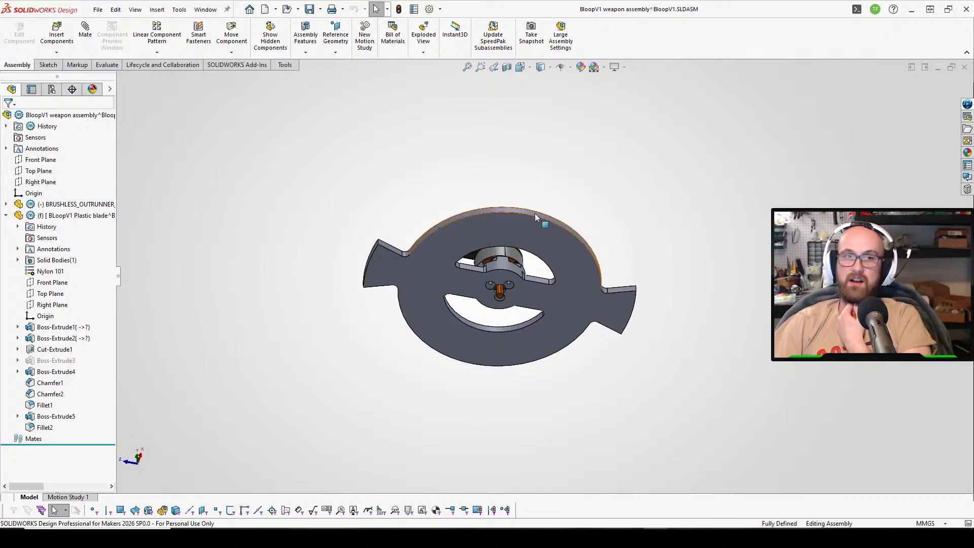
pyautogui.moveTo(536, 214); pyautogui.dragTo(532, 391, button='middle')
pyautogui.scroll(-3, 539, 277)
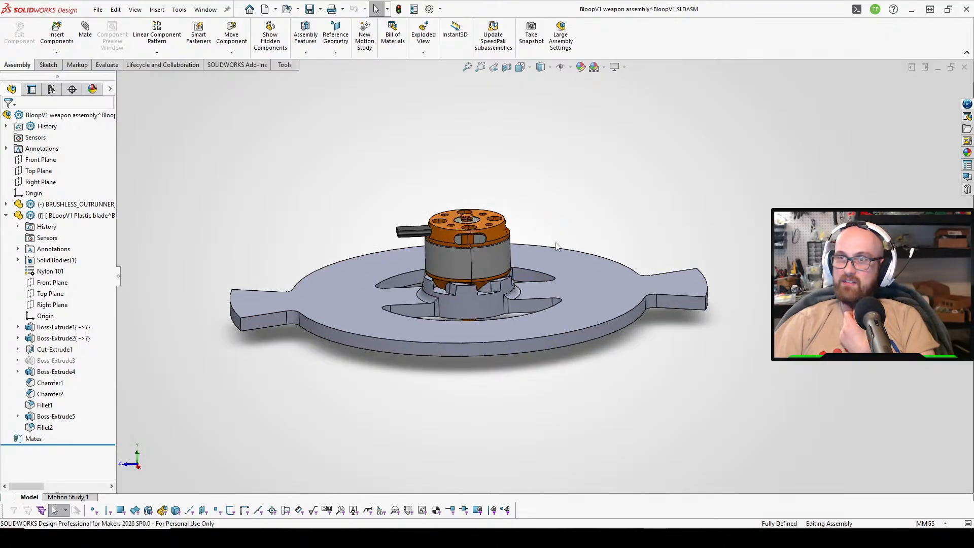
# Check the weapon assembly from below and above, switch back to the main BloopV1 assembly and save it.
pyautogui.moveTo(557, 246); pyautogui.dragTo(508, 101, button='middle')
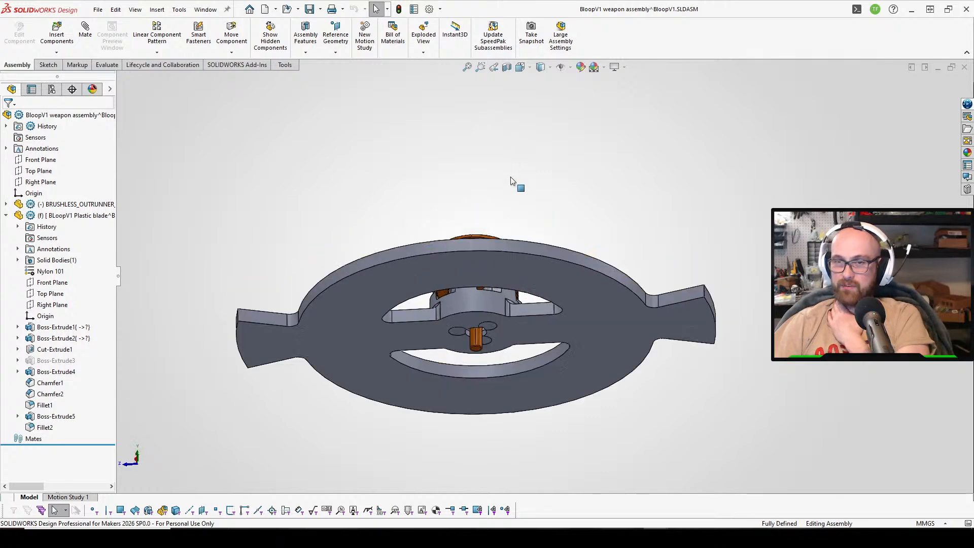
pyautogui.scroll(-4, 469, 212)
pyautogui.scroll(5, 470, 212)
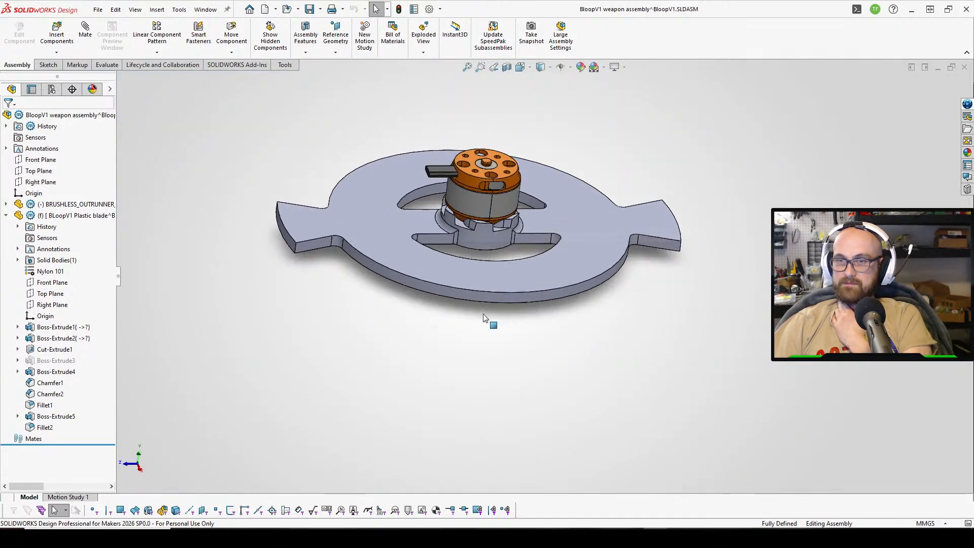
pyautogui.click(422, 494)
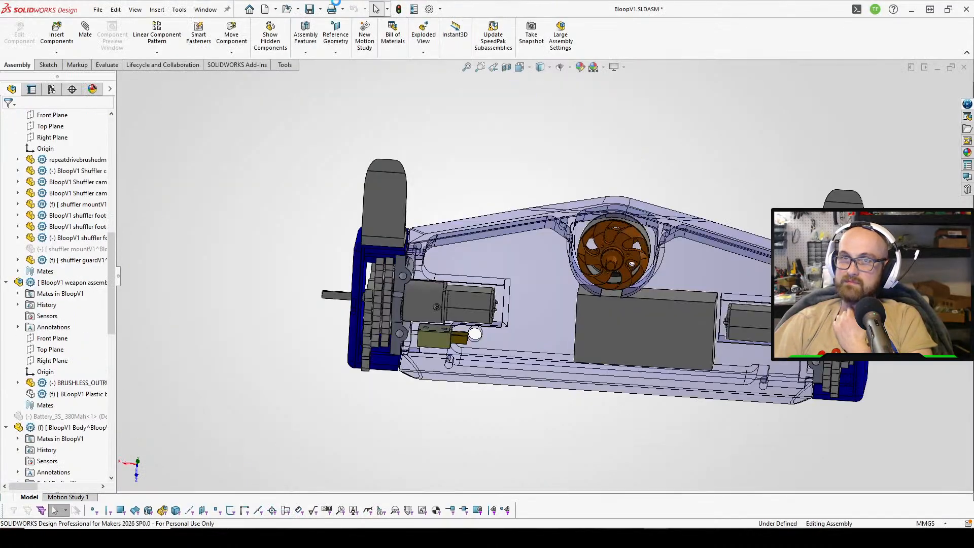
pyautogui.click(308, 7)
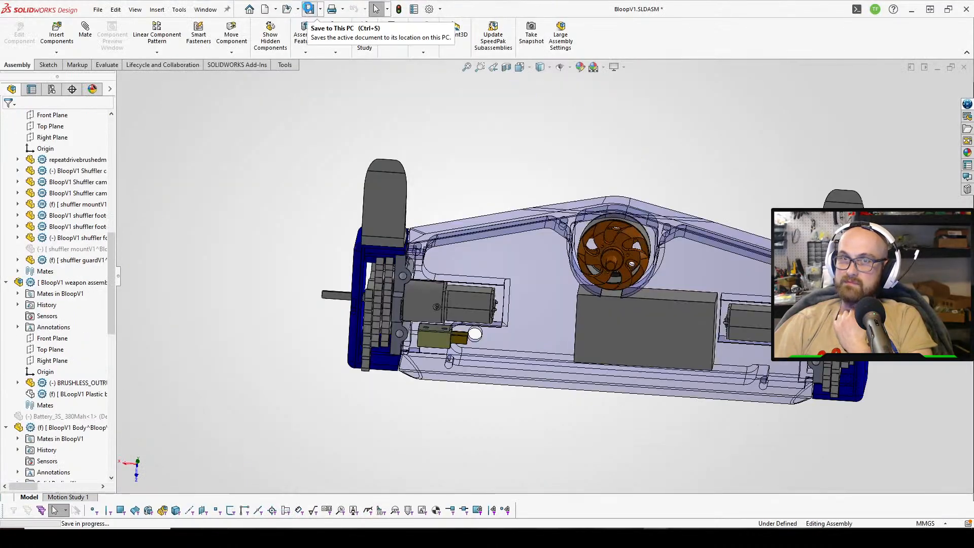
# Show the plastic blade in the robot assembly and turn off the transparency of the body.
pyautogui.click(76, 394)
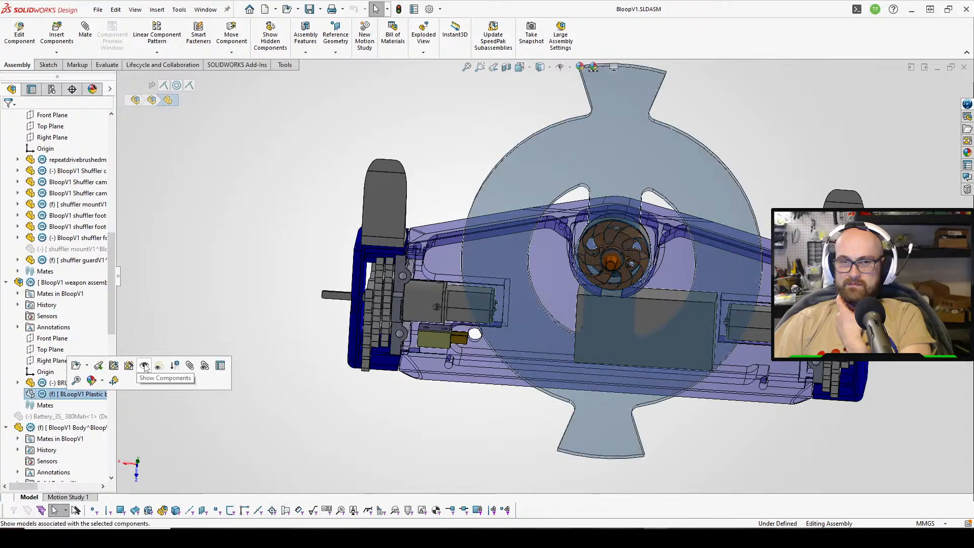
pyautogui.moveTo(748, 196); pyautogui.dragTo(654, 319, button='middle')
pyautogui.scroll(2, 732, 139)
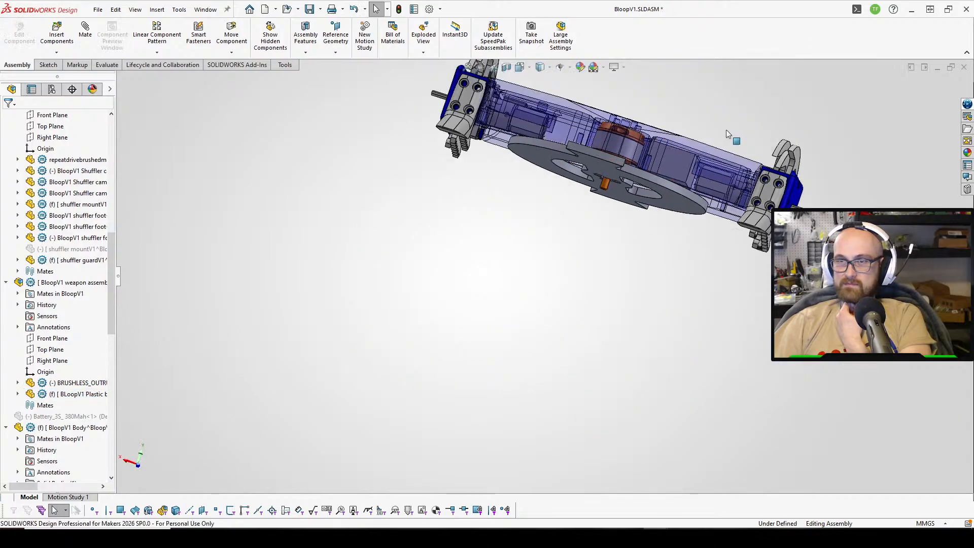
pyautogui.scroll(-5, 730, 142)
pyautogui.rightClick(594, 208)
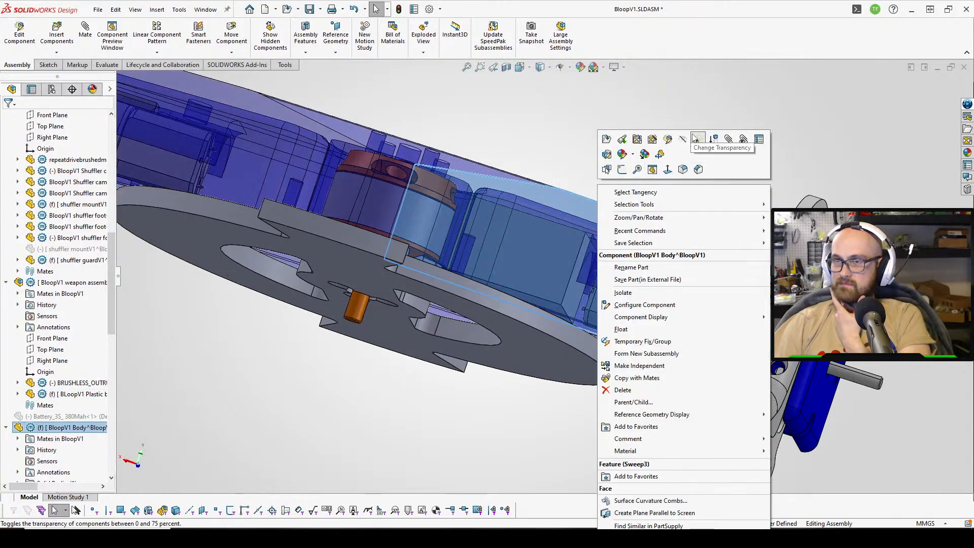
pyautogui.click(692, 135)
# Examine how the ring blade sits on the opaque body from the side, above and below.
pyautogui.moveTo(493, 176); pyautogui.dragTo(535, 151, button='middle')
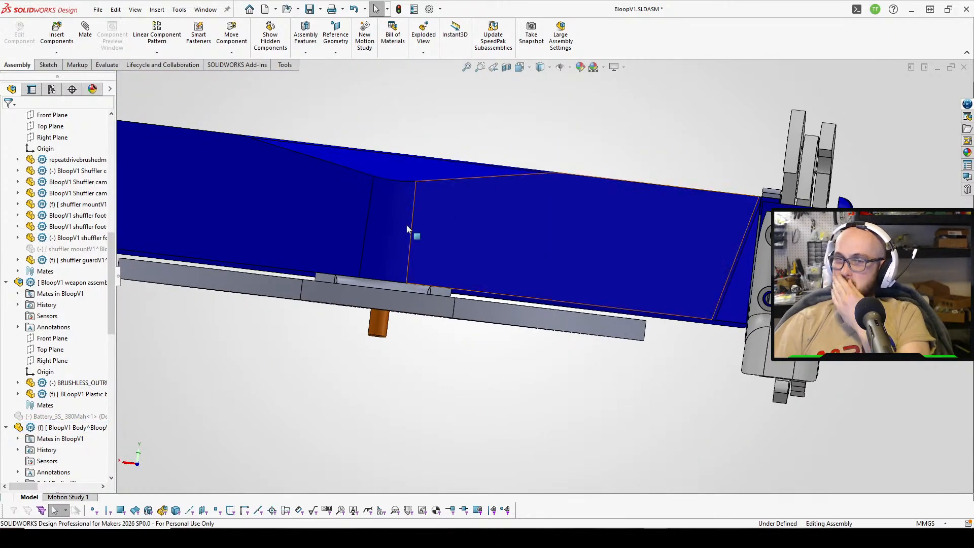
pyautogui.moveTo(407, 227); pyautogui.dragTo(498, 297, button='middle')
pyautogui.scroll(2, 482, 303)
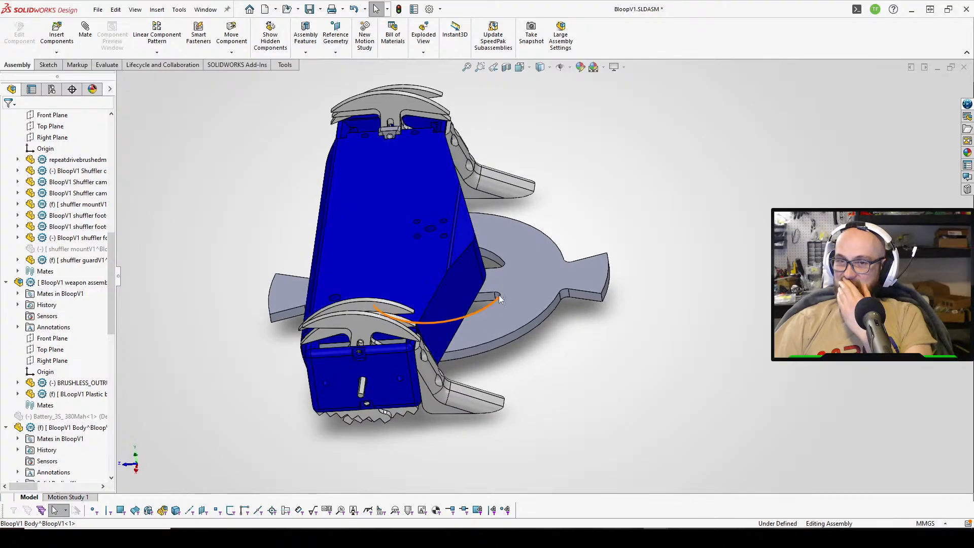
pyautogui.moveTo(560, 239); pyautogui.dragTo(502, 2, button='middle')
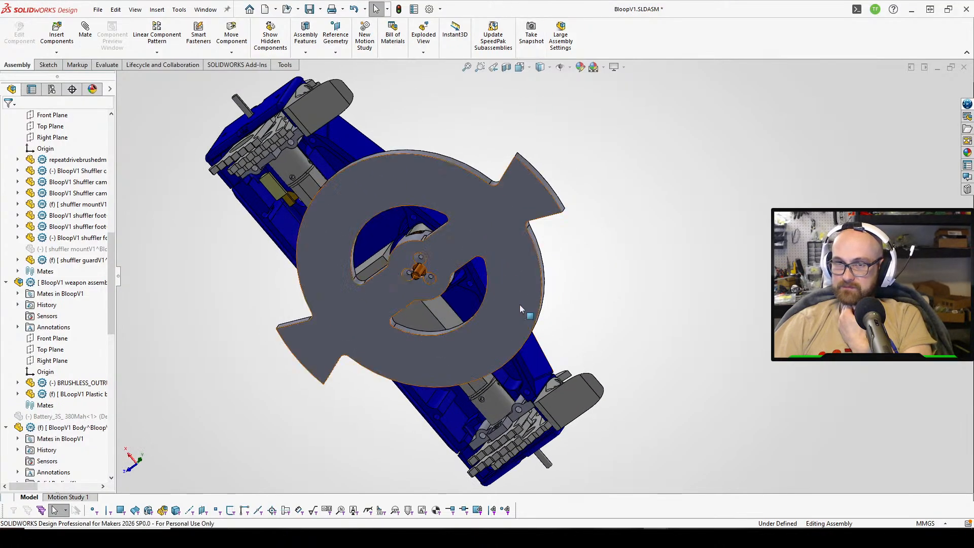
pyautogui.moveTo(522, 304); pyautogui.dragTo(478, 258, button='middle')
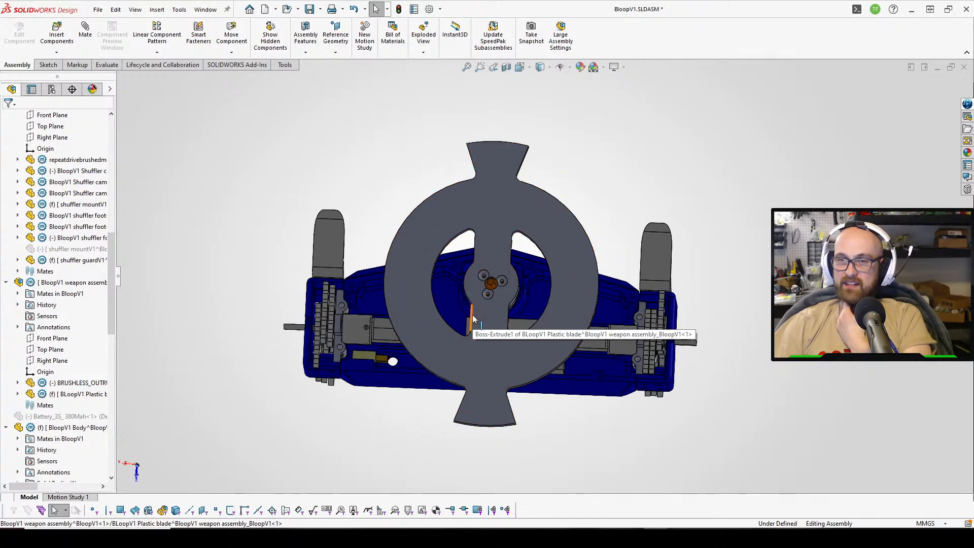
pyautogui.click(449, 380)
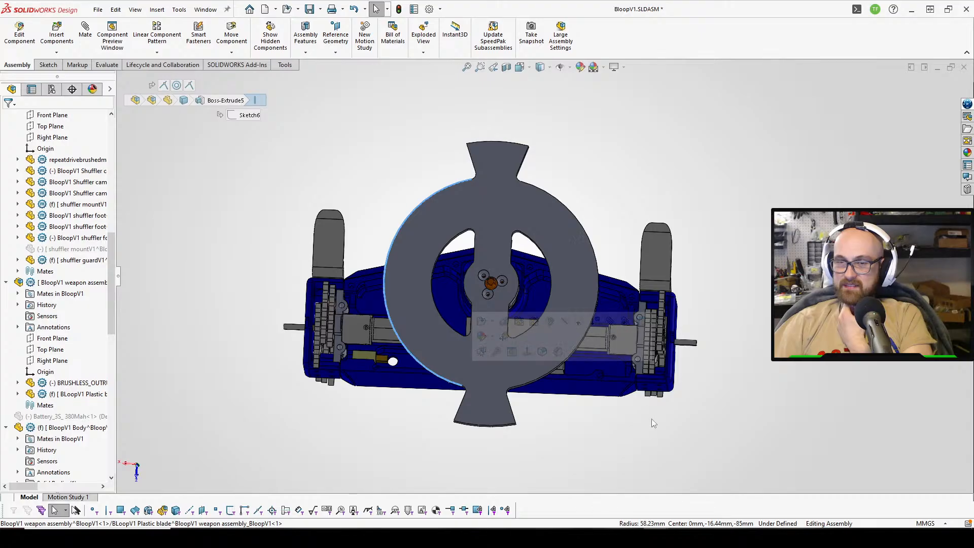
pyautogui.click(610, 455)
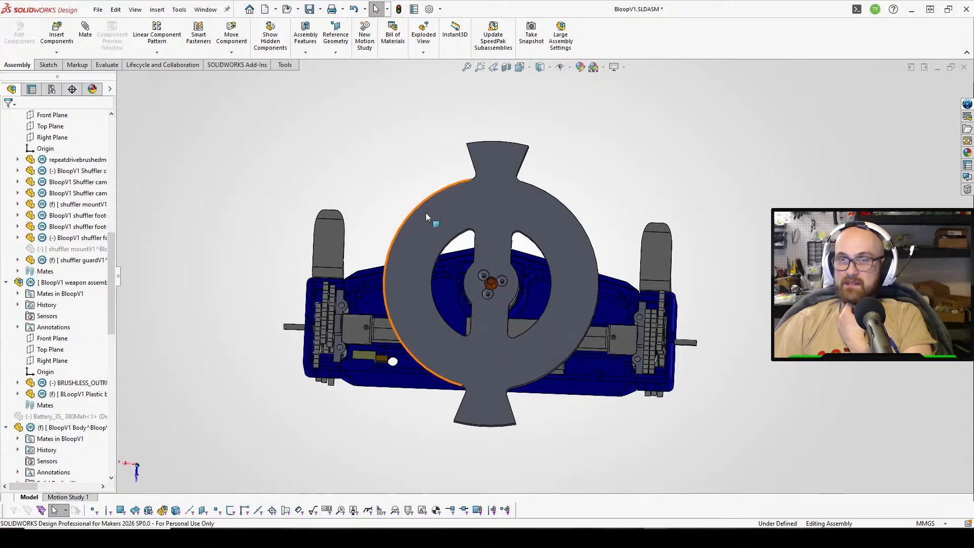
# Sketch a circle of about 78 mm radius on the blade's flat face, centred on the motor shaft and reaching the blade tips.
pyautogui.click(48, 64)
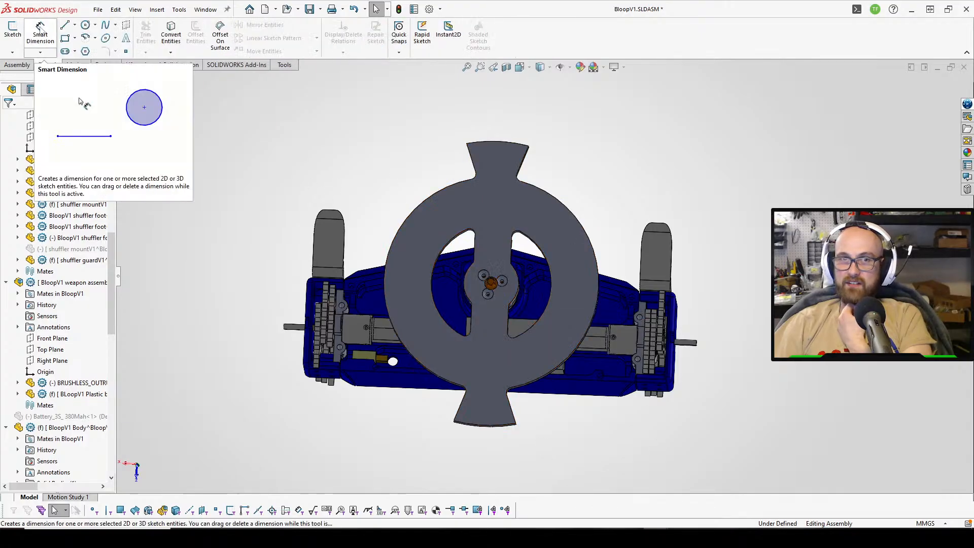
pyautogui.click(20, 31)
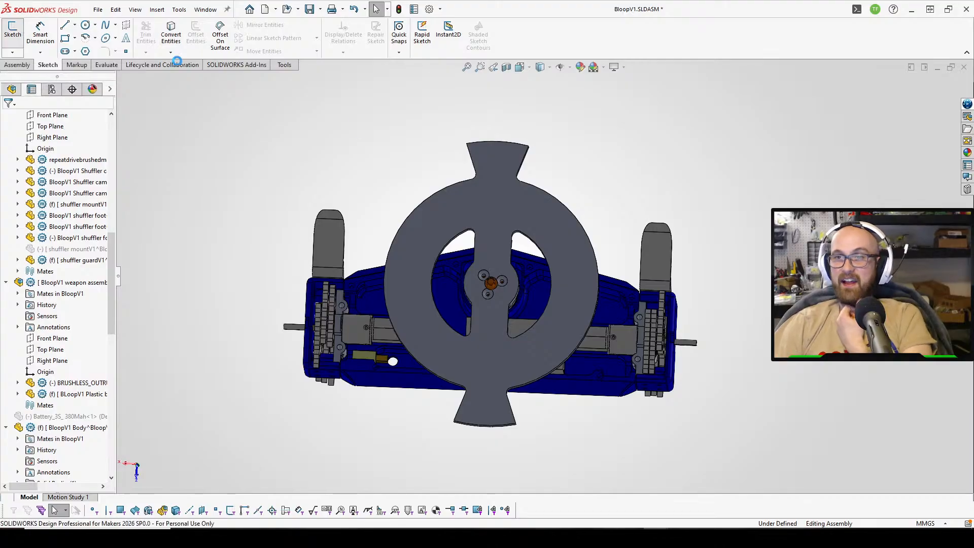
pyautogui.click(499, 180)
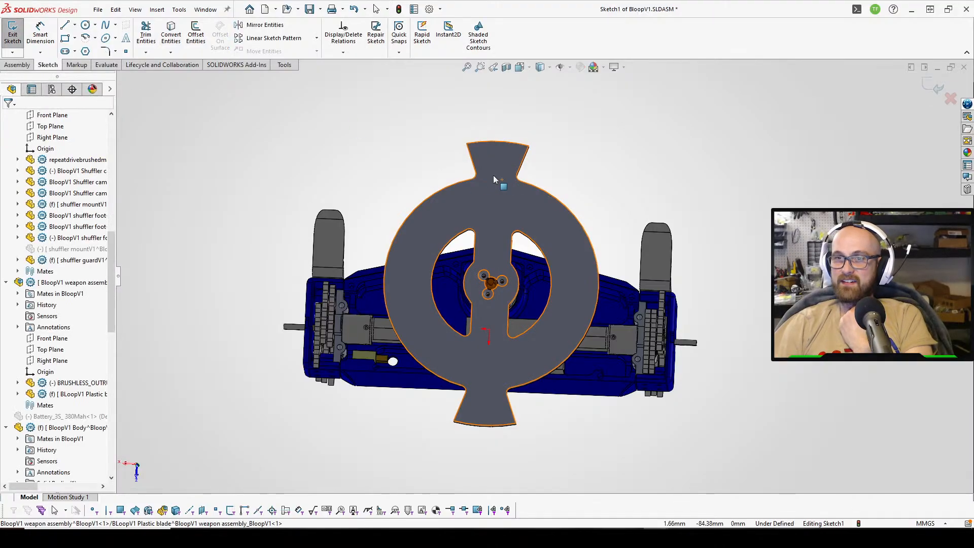
pyautogui.click(95, 25)
pyautogui.click(88, 38)
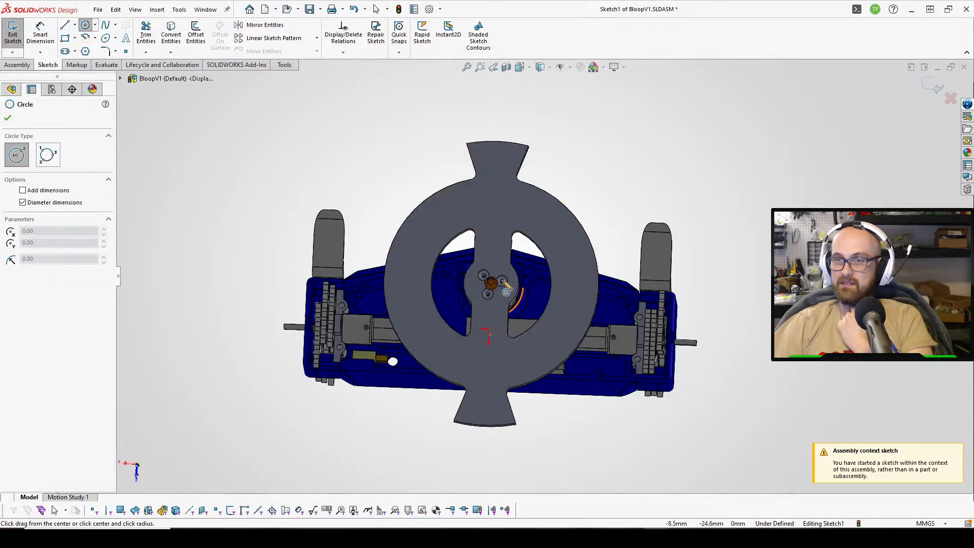
pyautogui.scroll(-8, 494, 287)
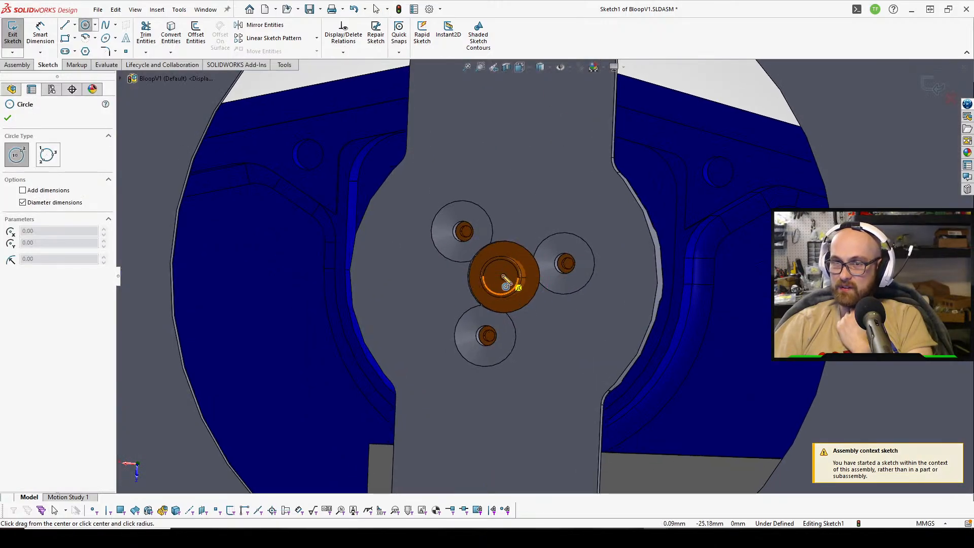
pyautogui.click(504, 279)
pyautogui.scroll(10, 505, 279)
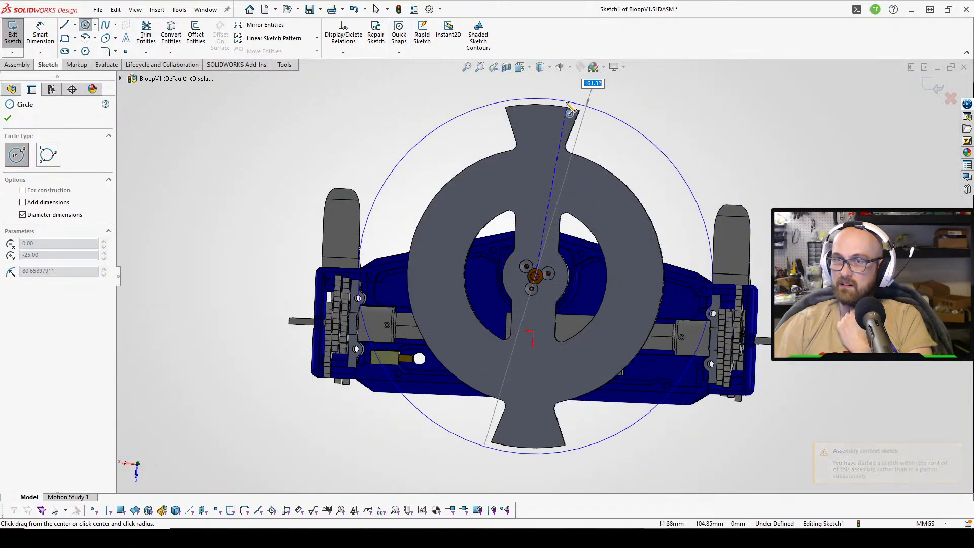
pyautogui.click(569, 111)
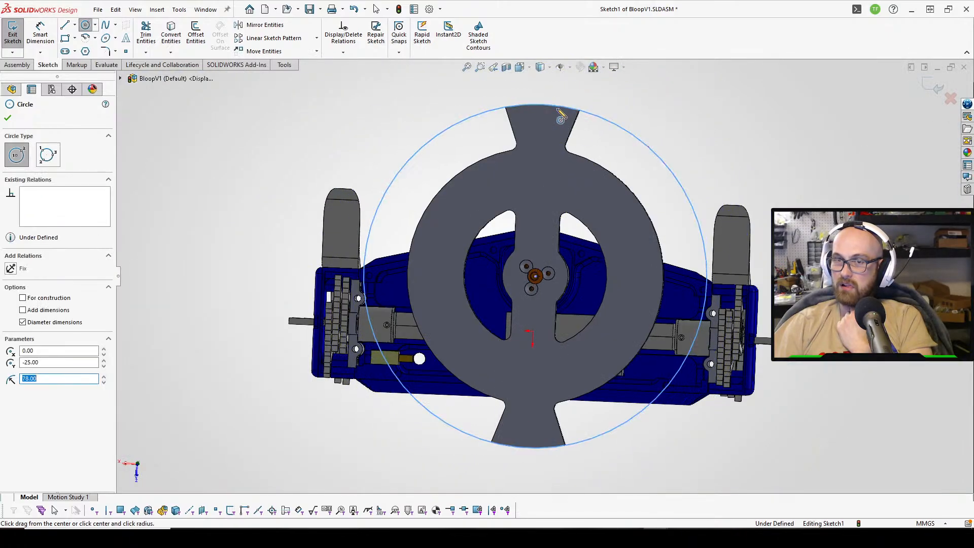
pyautogui.rightClick(586, 133)
pyautogui.click(613, 142)
# Examine the blade's swing circle from the front and above for clearance to the shuffler forks and body.
pyautogui.moveTo(619, 147); pyautogui.dragTo(618, 388, button='middle')
pyautogui.scroll(-2, 617, 388)
pyautogui.moveTo(583, 339); pyautogui.dragTo(575, 375, button='middle')
pyautogui.moveTo(637, 364); pyautogui.dragTo(582, 396, button='middle')
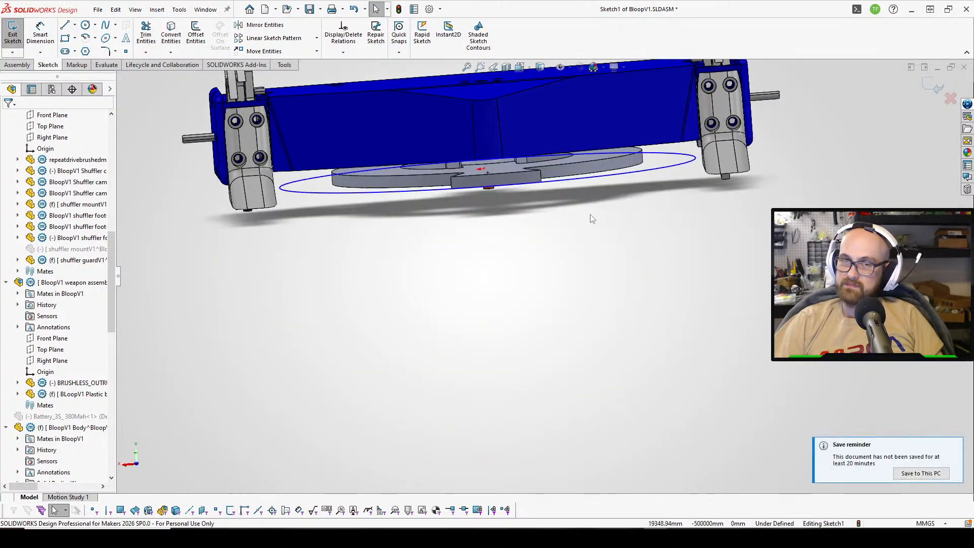
pyautogui.moveTo(592, 219); pyautogui.dragTo(581, 190, button='middle')
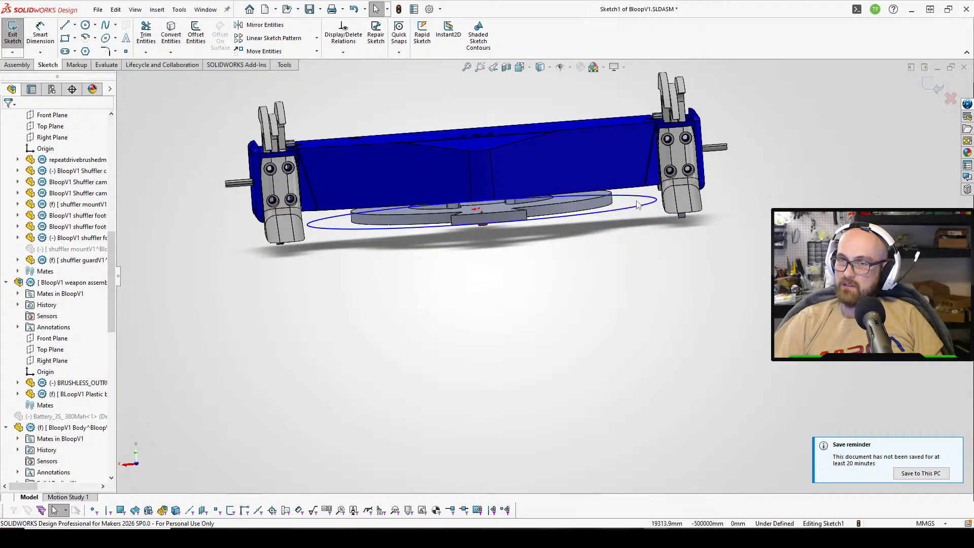
pyautogui.moveTo(615, 226); pyautogui.dragTo(624, 416, button='middle')
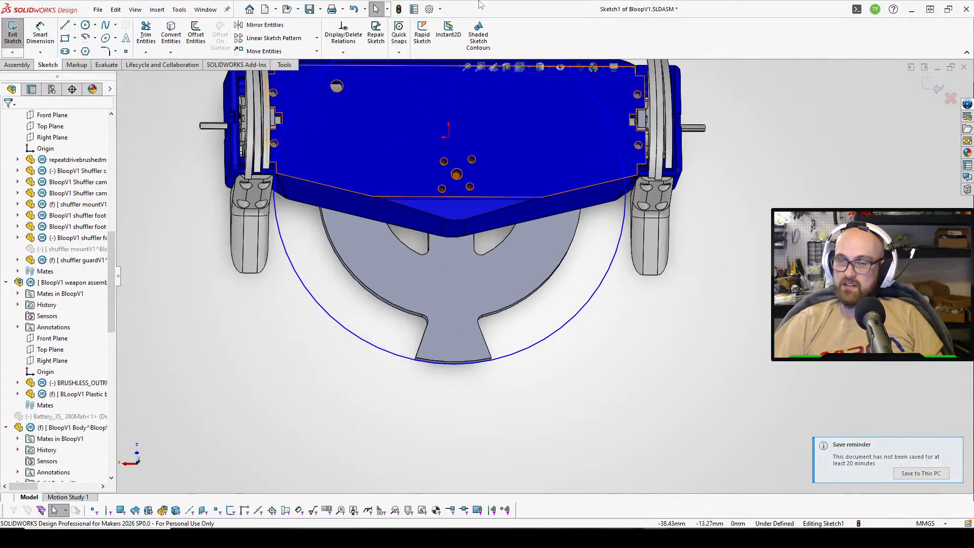
pyautogui.scroll(2, 496, 250)
pyautogui.scroll(2, 496, 249)
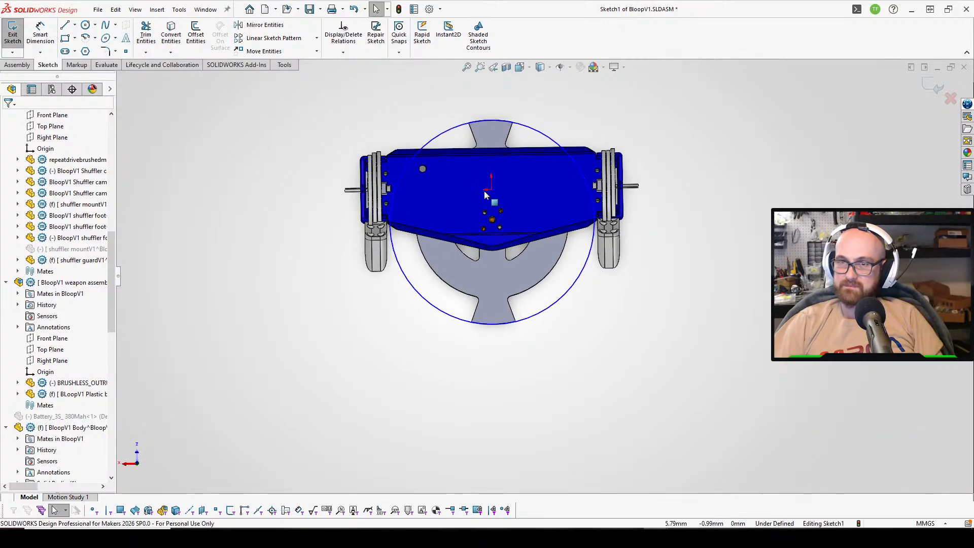
pyautogui.scroll(2, 495, 209)
pyautogui.scroll(-5, 571, 315)
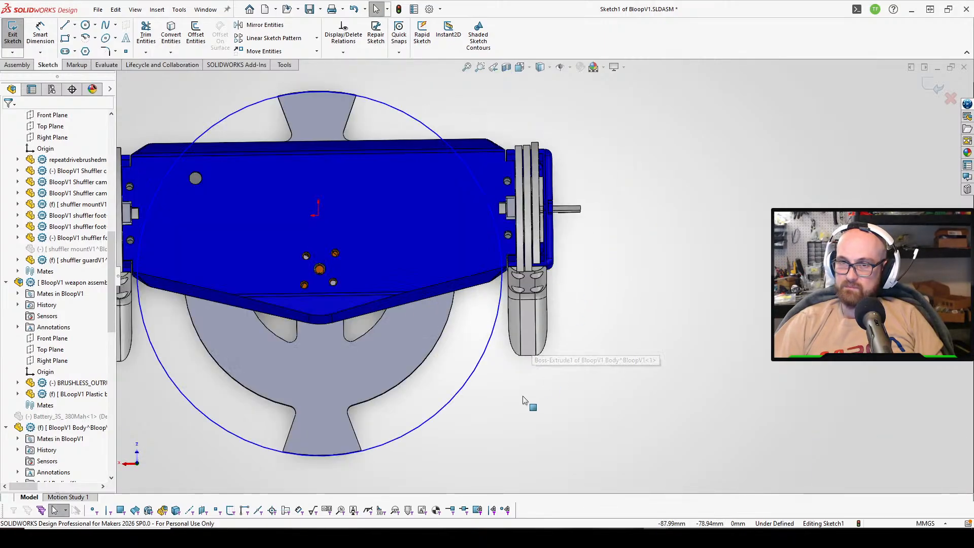
# Delete the swing circle and exit the sketch.
pyautogui.moveTo(526, 402); pyautogui.dragTo(446, 398, button='middle')
pyautogui.click(458, 406)
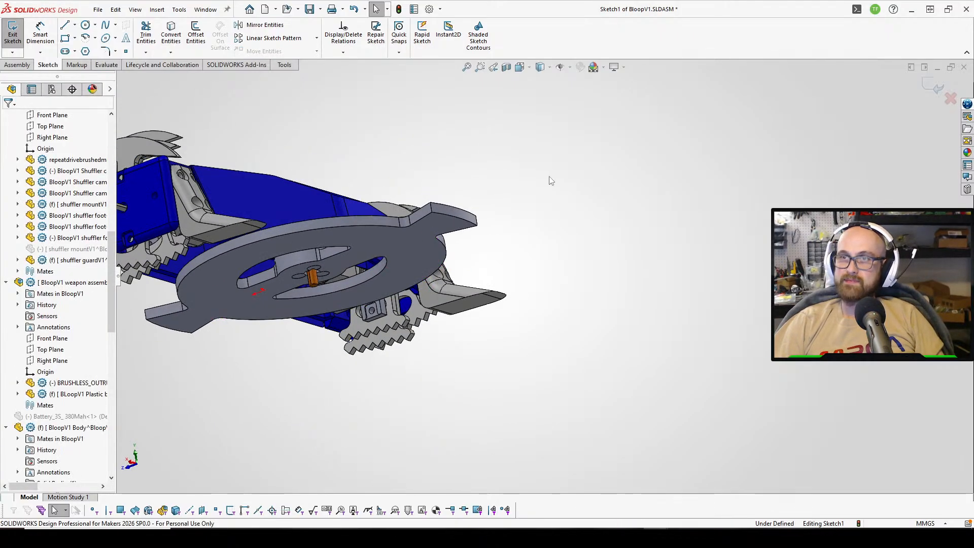
pyautogui.click(15, 36)
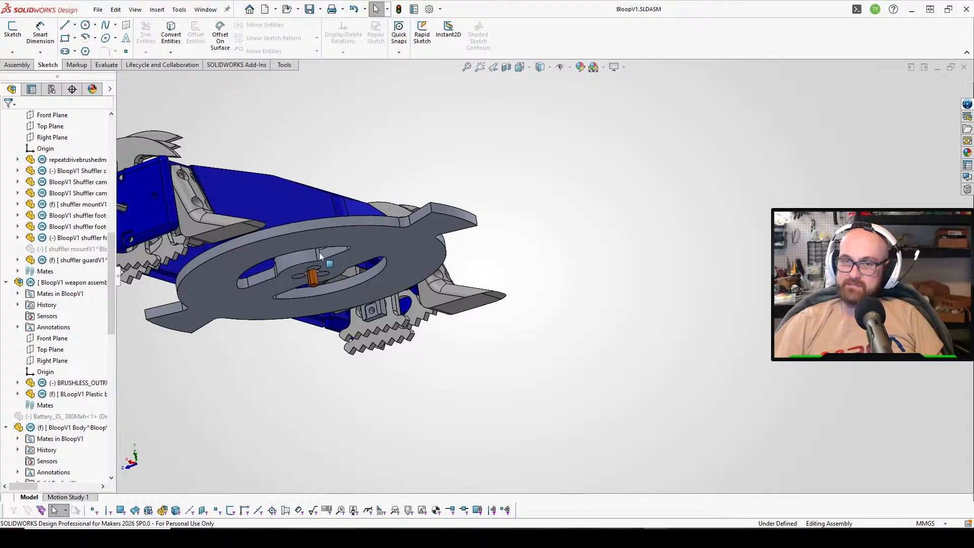
# Examine the underside of the robot, checking the gap between the ring blade and the body, battery and drive motors.
pyautogui.hotkey('ctrl', '8')
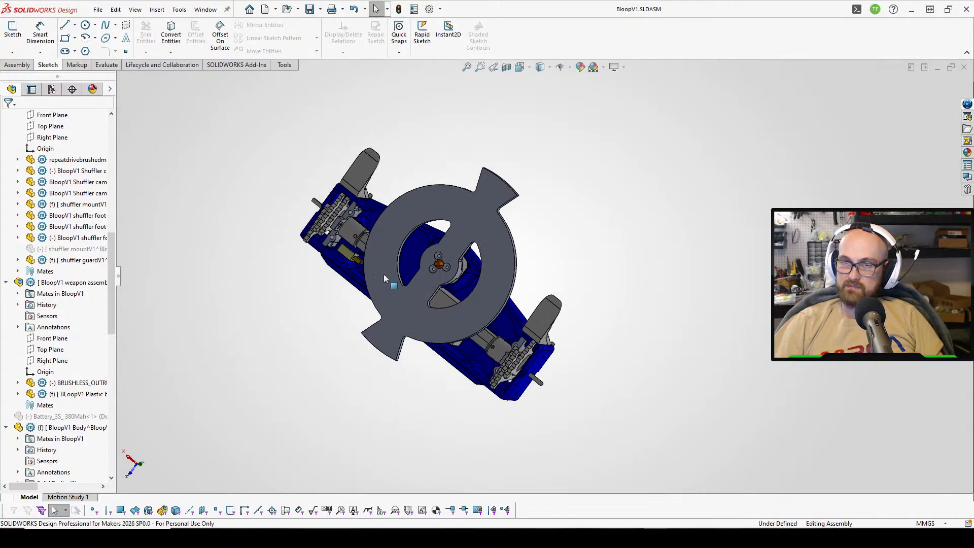
pyautogui.scroll(-5, 386, 274)
pyautogui.moveTo(454, 217); pyautogui.dragTo(485, 276, button='middle')
pyautogui.scroll(3, 557, 72)
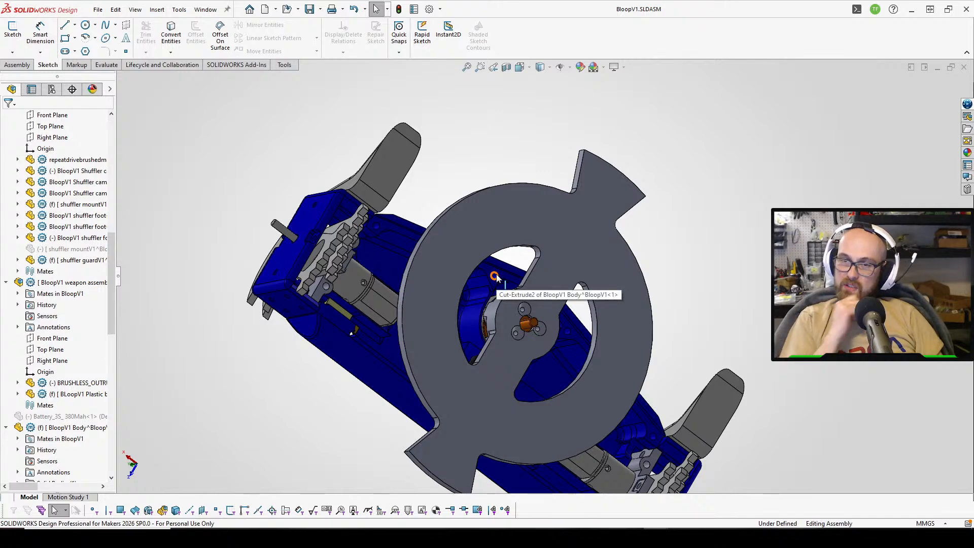
pyautogui.moveTo(494, 276); pyautogui.dragTo(544, 287, button='middle')
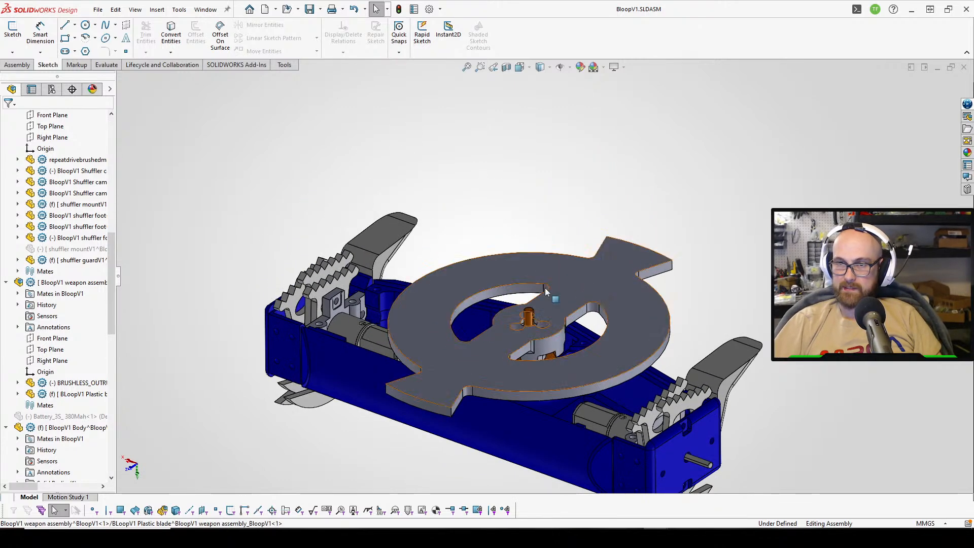
pyautogui.scroll(-3, 544, 287)
pyautogui.moveTo(553, 342)
pyautogui.mouseDown(button='middle')
pyautogui.moveTo(563, 284)
pyautogui.moveTo(549, 184)
pyautogui.moveTo(557, 132)
pyautogui.moveTo(550, 217)
pyautogui.moveTo(554, 203)
pyautogui.moveTo(728, 84)
pyautogui.moveTo(515, 304)
pyautogui.moveTo(373, 309)
pyautogui.moveTo(394, 330)
pyautogui.mouseUp(button='middle')
pyautogui.scroll(-3, 563, 284)
pyautogui.scroll(-3, 554, 202)
pyautogui.scroll(3, 728, 84)
pyautogui.scroll(-3, 583, 237)
pyautogui.scroll(3, 583, 238)
pyautogui.scroll(-3, 395, 330)
pyautogui.moveTo(387, 283); pyautogui.dragTo(311, 309, button='middle')
pyautogui.scroll(3, 311, 309)
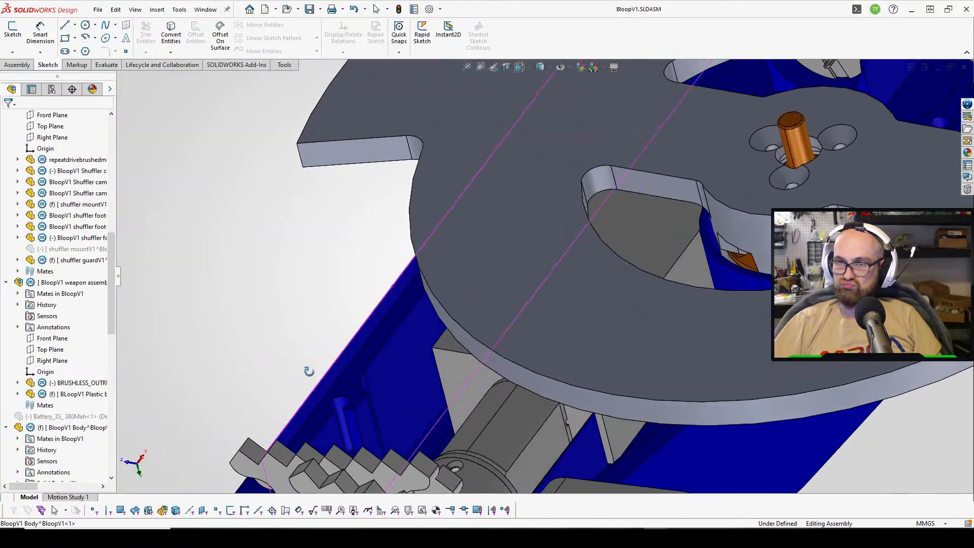
pyautogui.scroll(-3, 482, 346)
pyautogui.scroll(2, 590, 313)
pyautogui.moveTo(593, 315); pyautogui.dragTo(471, 372, button='middle')
pyautogui.scroll(-2, 563, 345)
pyautogui.scroll(-1, 583, 348)
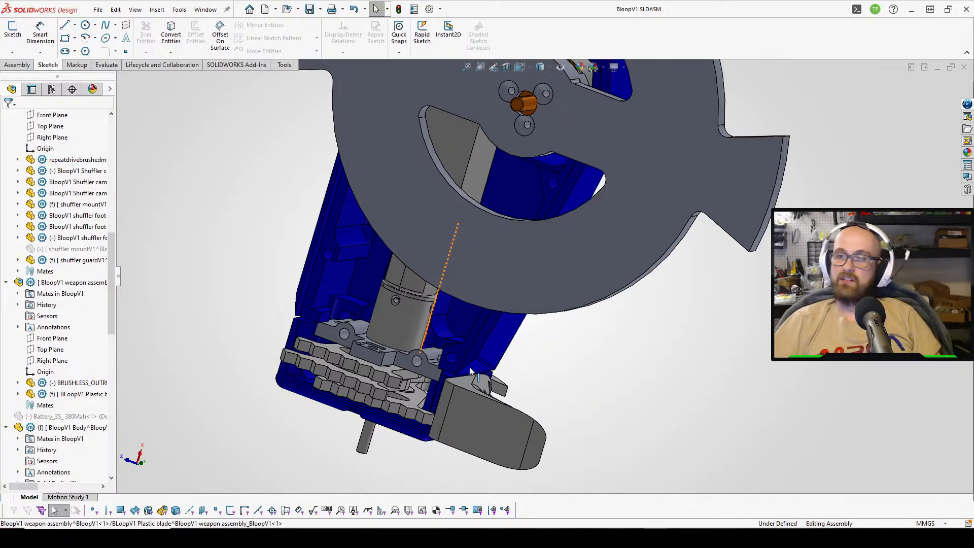
pyautogui.moveTo(471, 372); pyautogui.dragTo(267, 184, button='middle')
# Measure the distance between the battery's face beneath the ring blade and the edge face of the body wall.
pyautogui.press('m')
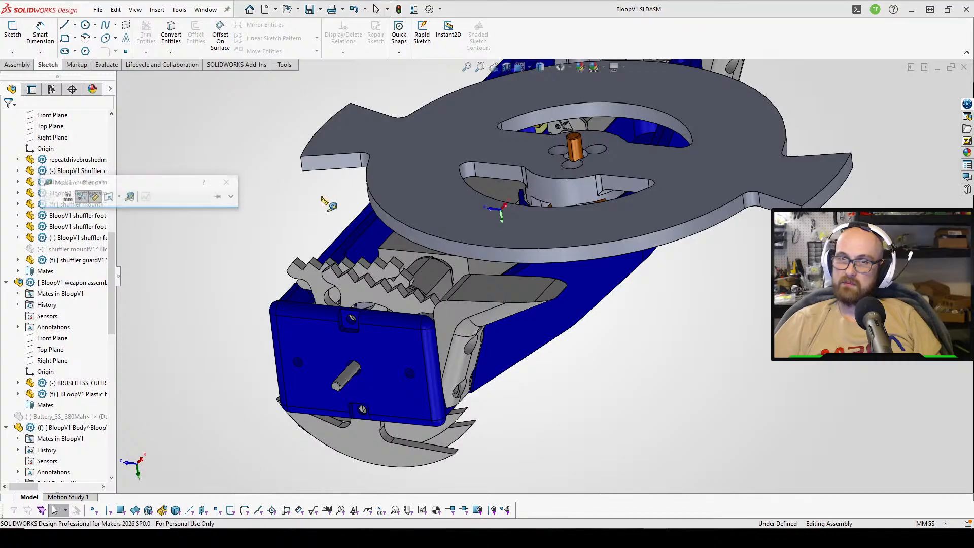
pyautogui.scroll(-4, 213, 235)
pyautogui.click(450, 252)
pyautogui.click(404, 233)
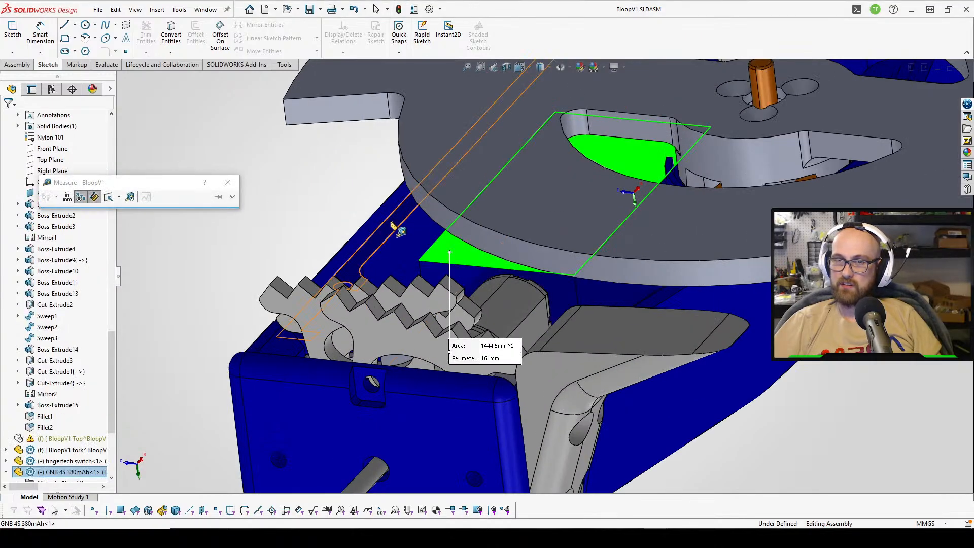
pyautogui.moveTo(404, 233); pyautogui.dragTo(470, 253, button='middle')
pyautogui.scroll(3, 413, 224)
pyautogui.scroll(3, 619, 383)
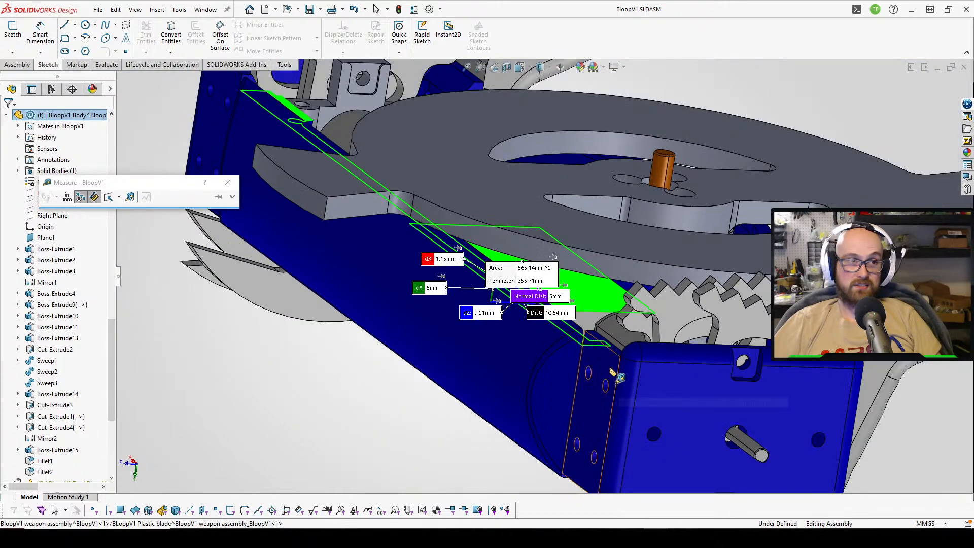
# Examine the measured gap between the battery and the body wall up close, and end the measurement.
pyautogui.scroll(-2, 622, 262)
pyautogui.moveTo(614, 265); pyautogui.dragTo(597, 321, button='middle')
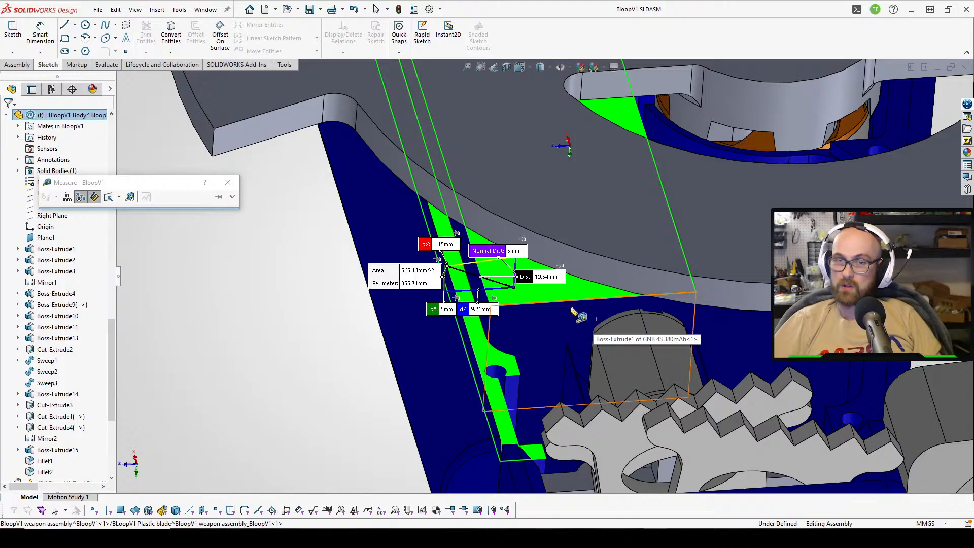
pyautogui.click(228, 181)
pyautogui.click(326, 364)
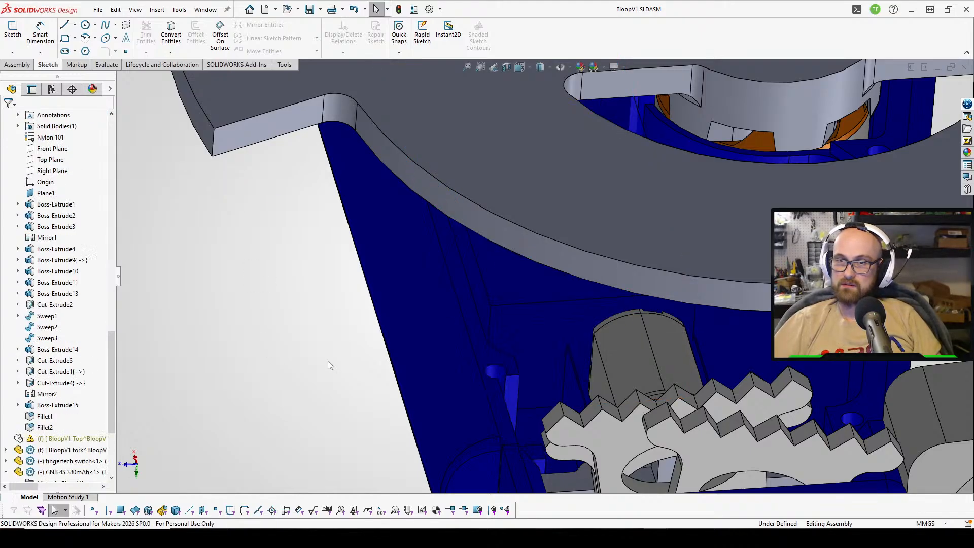
# Examine the robot from several sides, focusing on the shuffler pod, its feet and the screw holes of the front fork beside the pod.
pyautogui.scroll(2, 350, 359)
pyautogui.moveTo(402, 279); pyautogui.dragTo(400, 203, button='middle')
pyautogui.scroll(3, 677, 282)
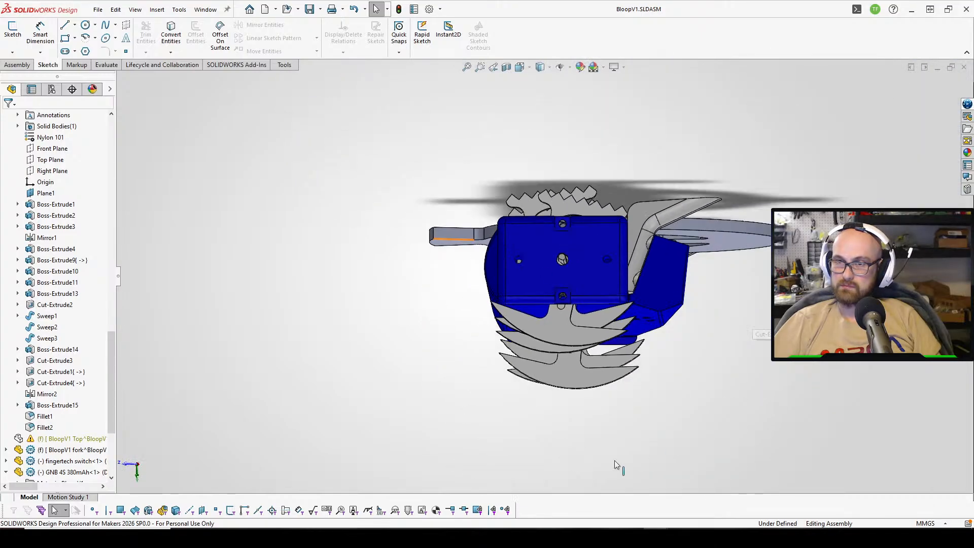
pyautogui.moveTo(613, 460); pyautogui.dragTo(665, 362, button='middle')
pyautogui.scroll(-3, 527, 411)
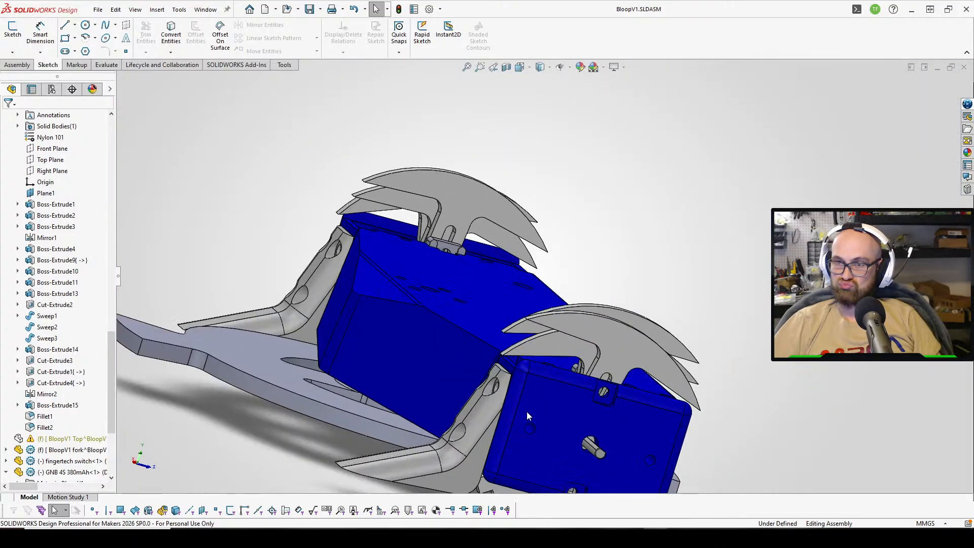
pyautogui.scroll(2, 603, 381)
pyautogui.moveTo(610, 380); pyautogui.dragTo(543, 340, button='middle')
pyautogui.scroll(-3, 613, 413)
pyautogui.scroll(3, 558, 396)
pyautogui.scroll(-2, 563, 410)
pyautogui.scroll(1, 562, 408)
pyautogui.scroll(-3, 543, 344)
pyautogui.scroll(3, 511, 306)
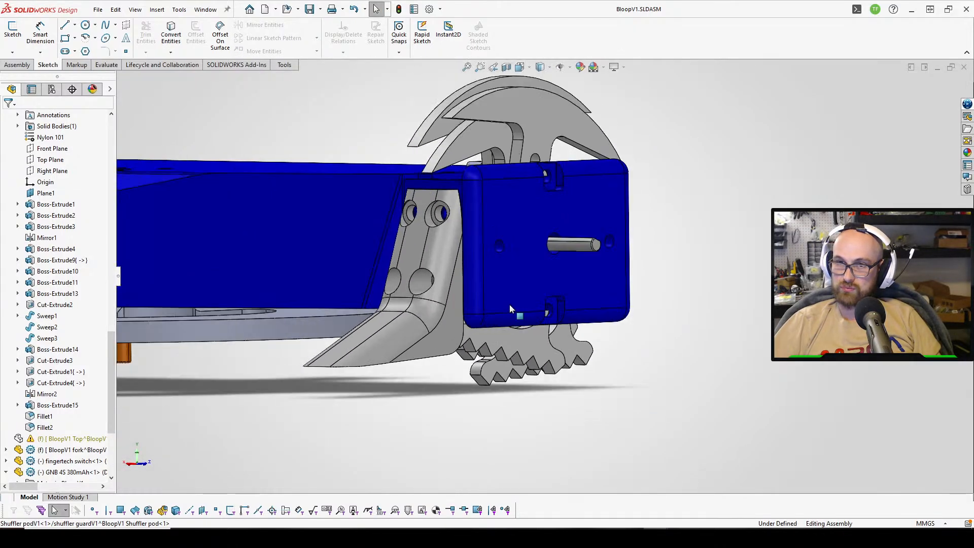
pyautogui.moveTo(509, 303); pyautogui.dragTo(540, 320, button='middle')
pyautogui.scroll(-3, 449, 112)
pyautogui.moveTo(449, 116); pyautogui.dragTo(375, 276, button='middle')
pyautogui.scroll(-4, 407, 196)
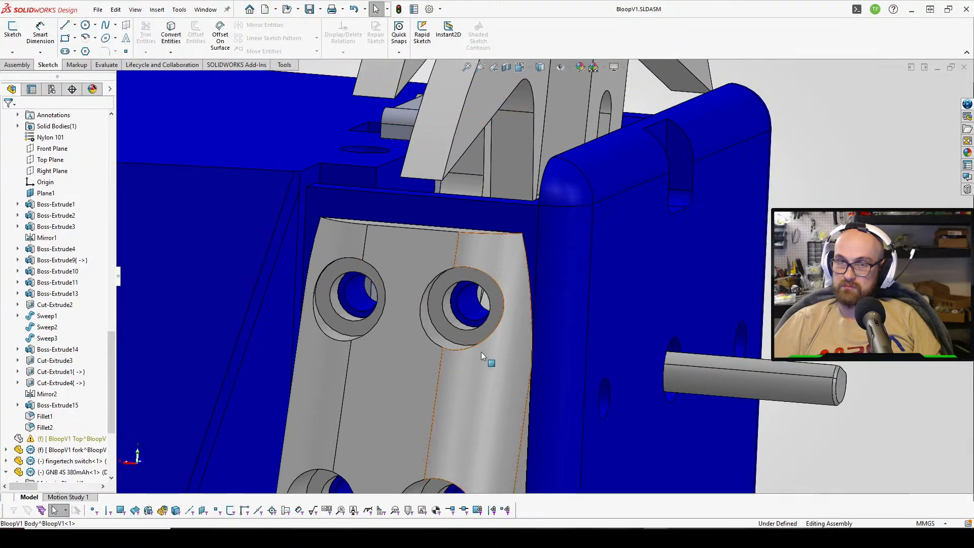
# Switch to the Shuffler pod assembly and open the shuffler mount part for editing in context.
pyautogui.moveTo(655, 537)
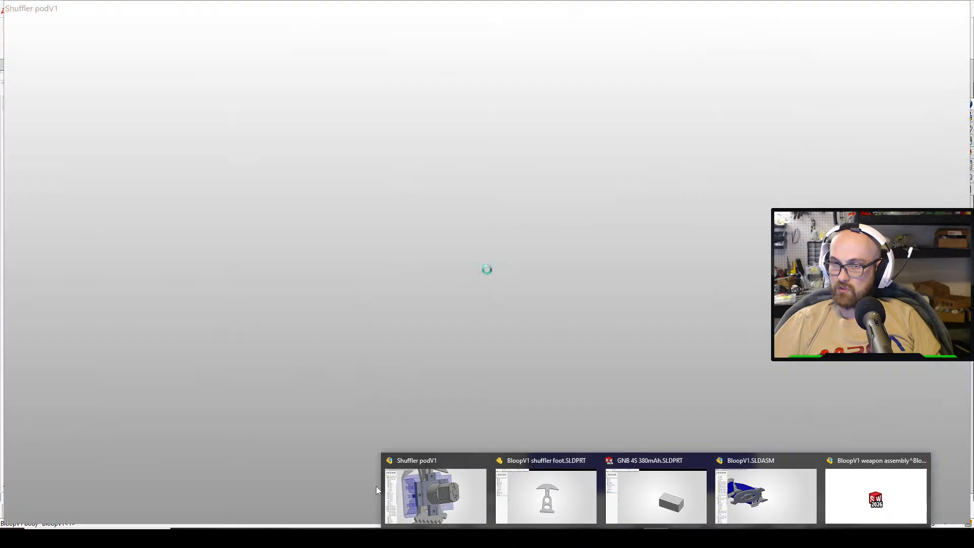
pyautogui.click(405, 494)
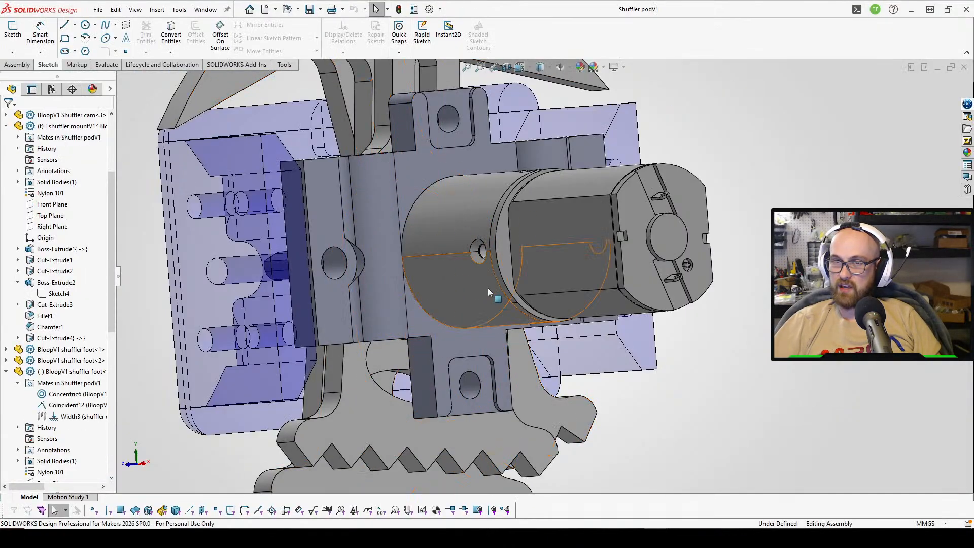
pyautogui.moveTo(488, 288); pyautogui.dragTo(446, 290, button='middle')
pyautogui.scroll(2, 383, 250)
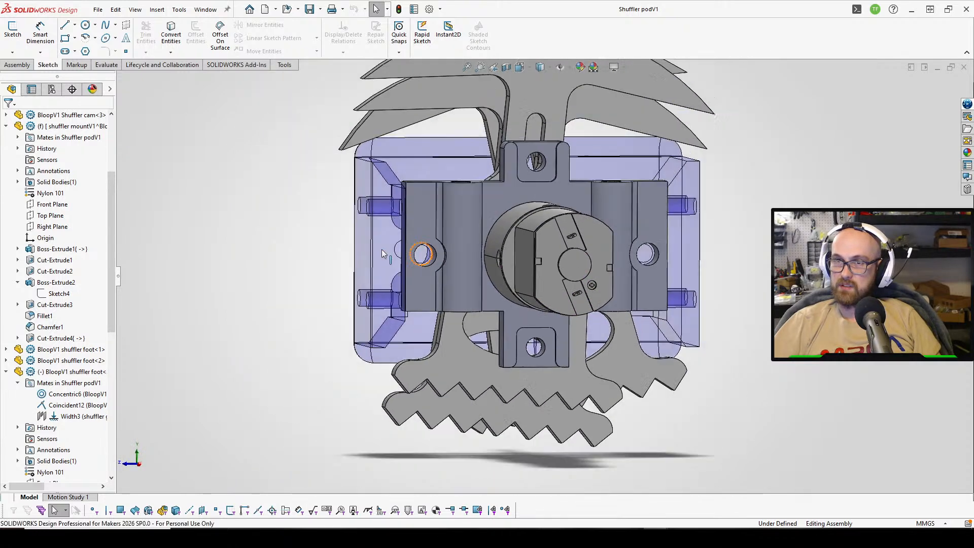
pyautogui.moveTo(464, 180); pyautogui.dragTo(478, 184, button='middle')
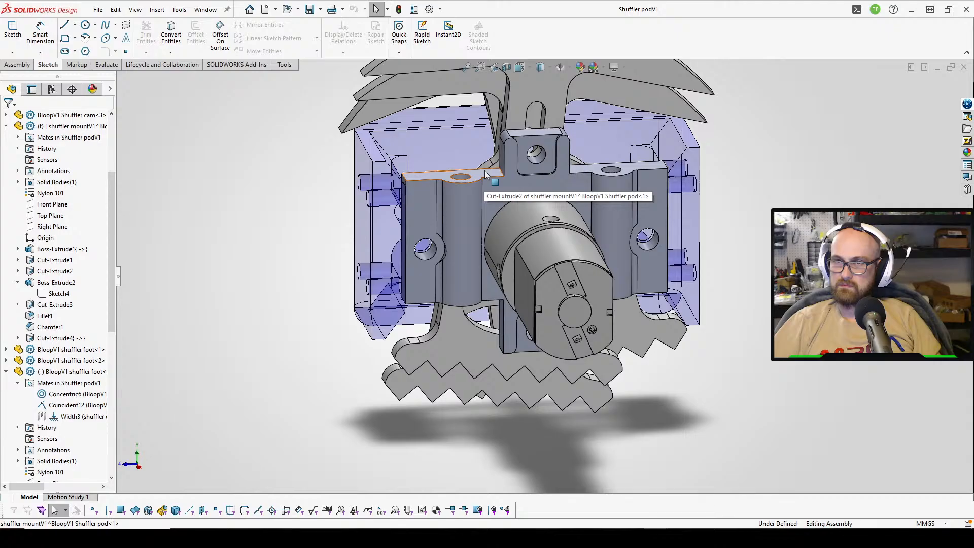
pyautogui.click(485, 171)
pyautogui.click(266, 233)
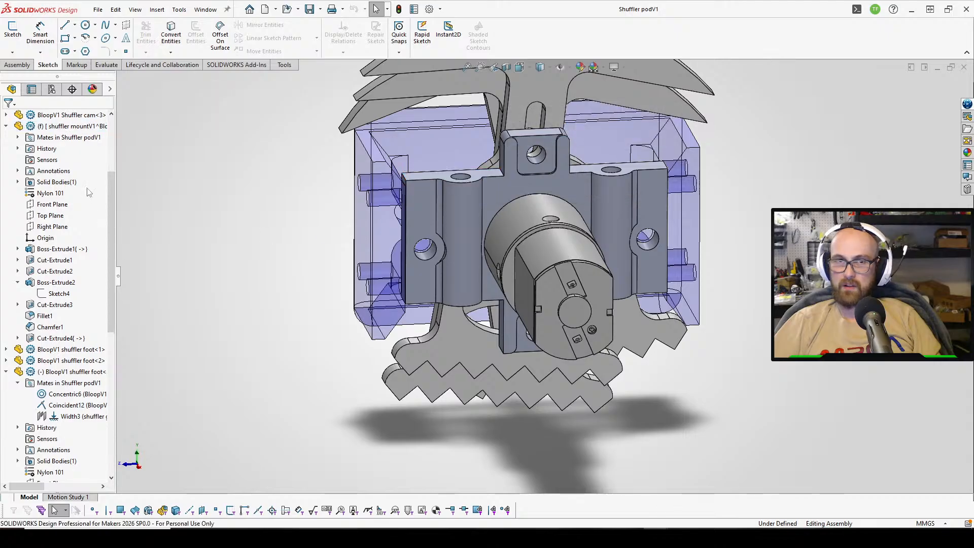
pyautogui.click(492, 189)
pyautogui.click(578, 196)
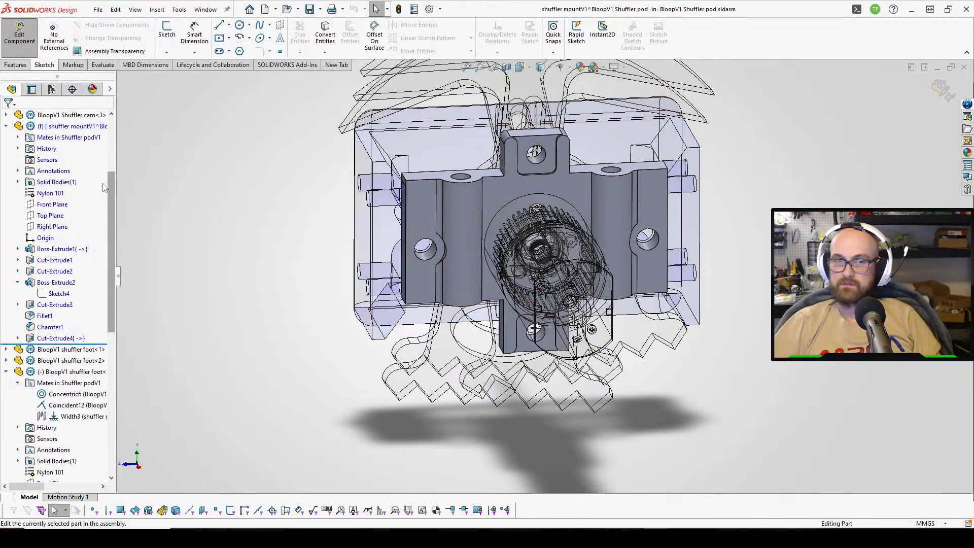
# Edit the sketch of the mount's corner cuts (Cut-Extrude2), set the upper corner cut height to 7 mm and exit the sketch.
pyautogui.click(45, 304)
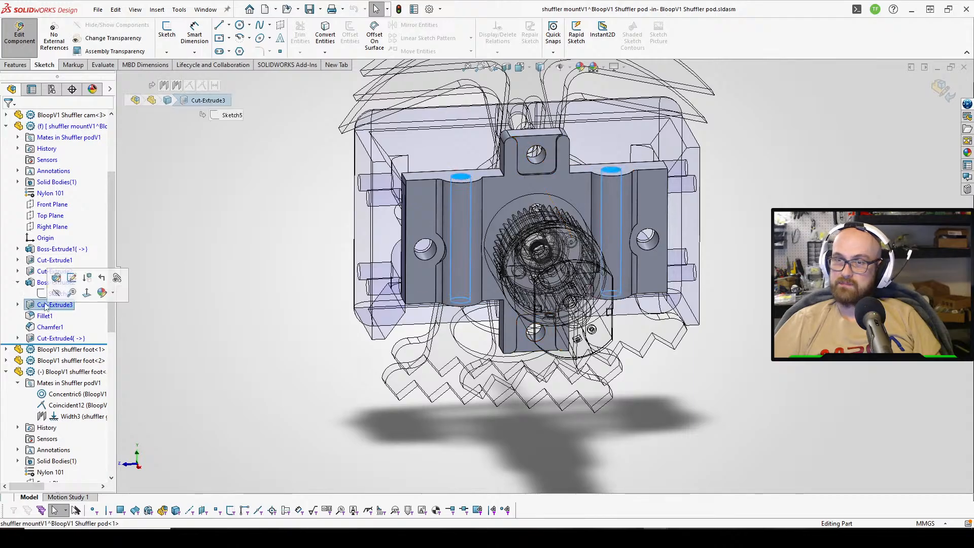
pyautogui.click(51, 260)
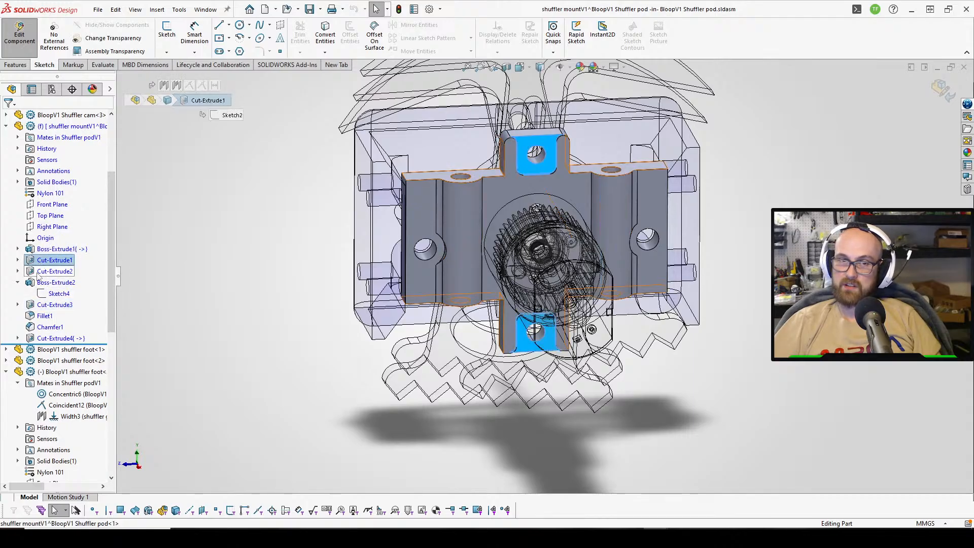
pyautogui.click(40, 272)
pyautogui.click(66, 242)
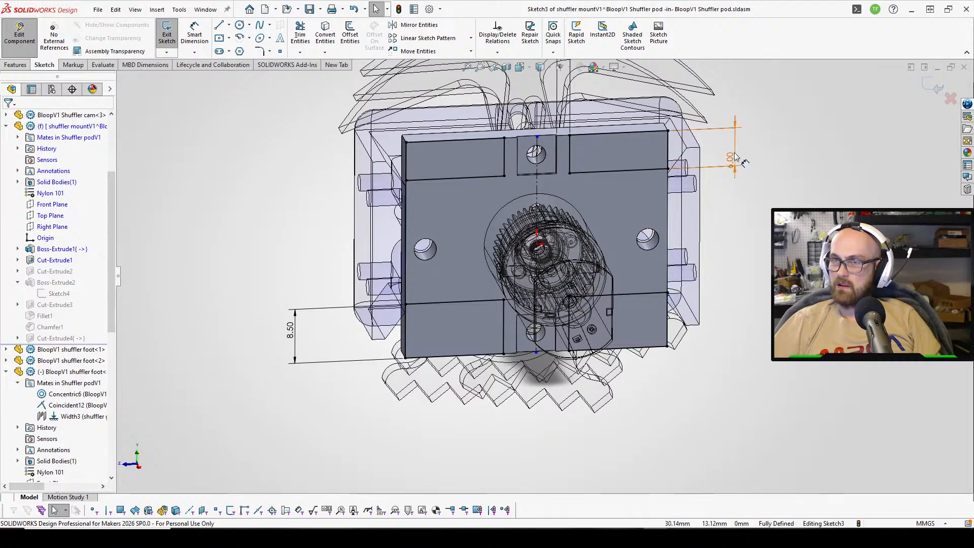
pyautogui.click(737, 158)
pyautogui.write('7')
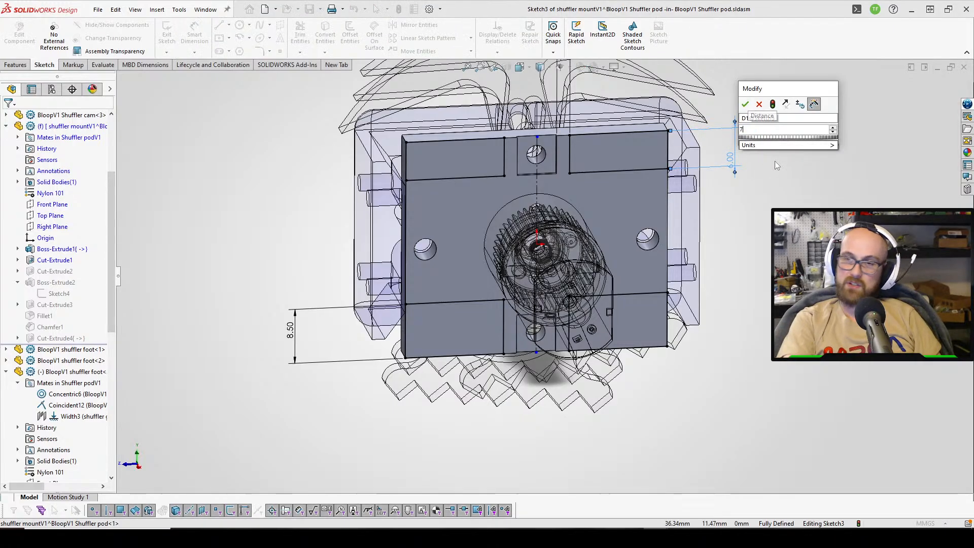
pyautogui.press('Return')
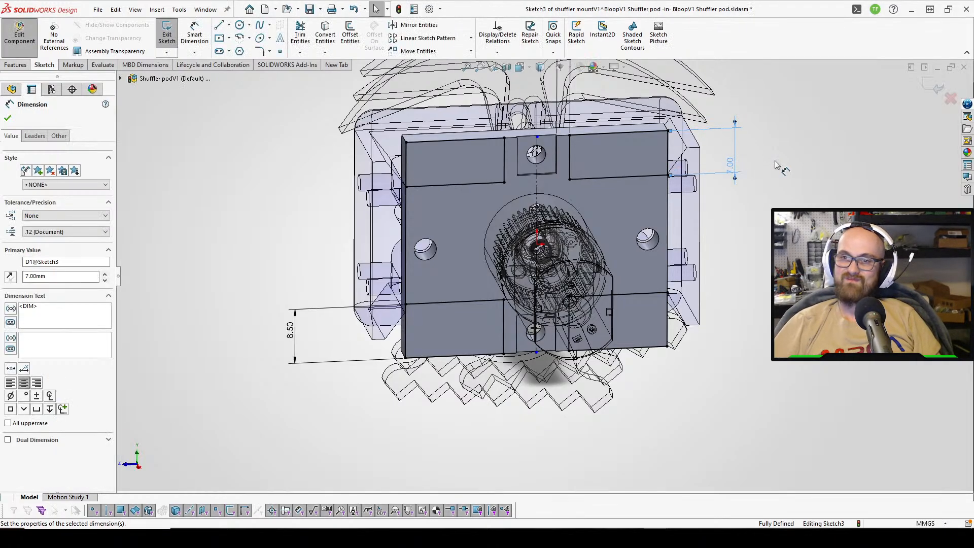
pyautogui.press('Escape')
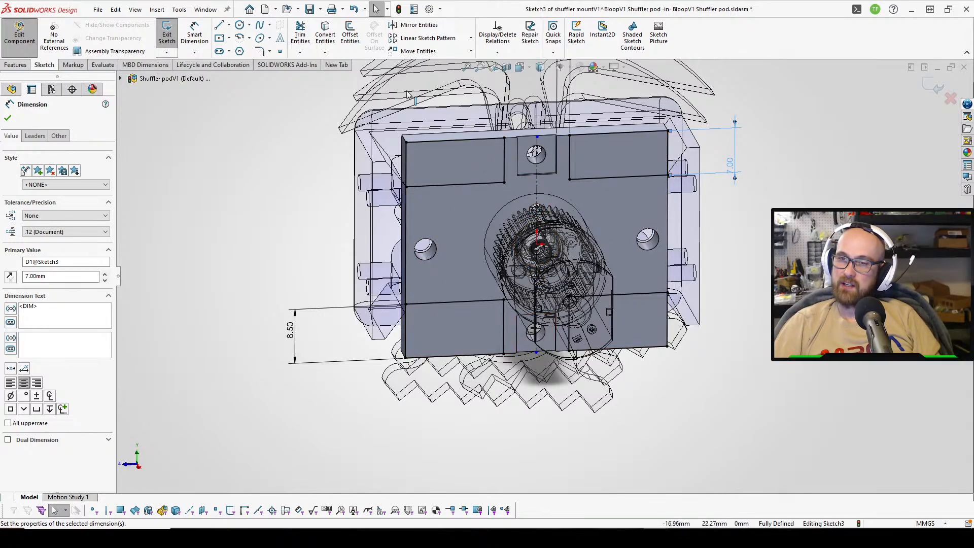
pyautogui.moveTo(662, 206); pyautogui.dragTo(654, 154, button='middle')
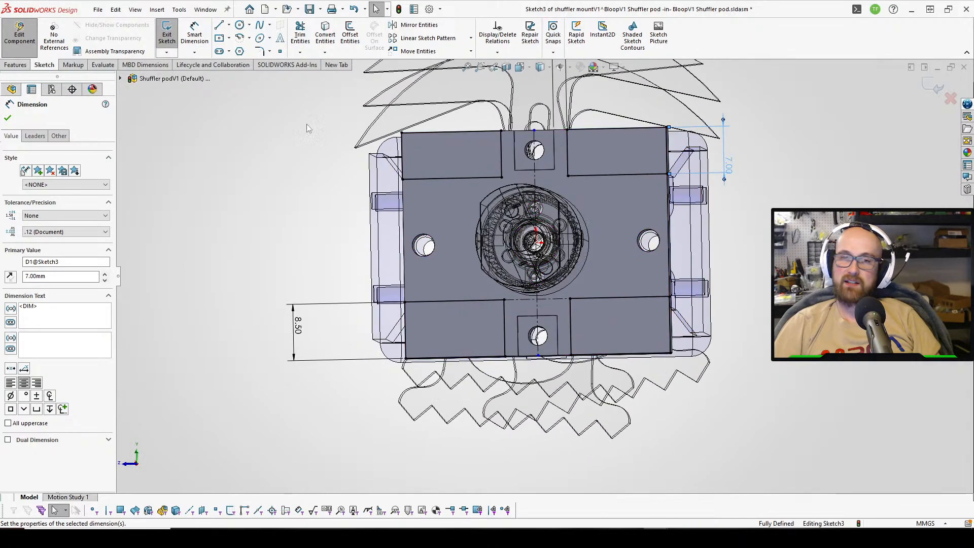
pyautogui.click(7, 118)
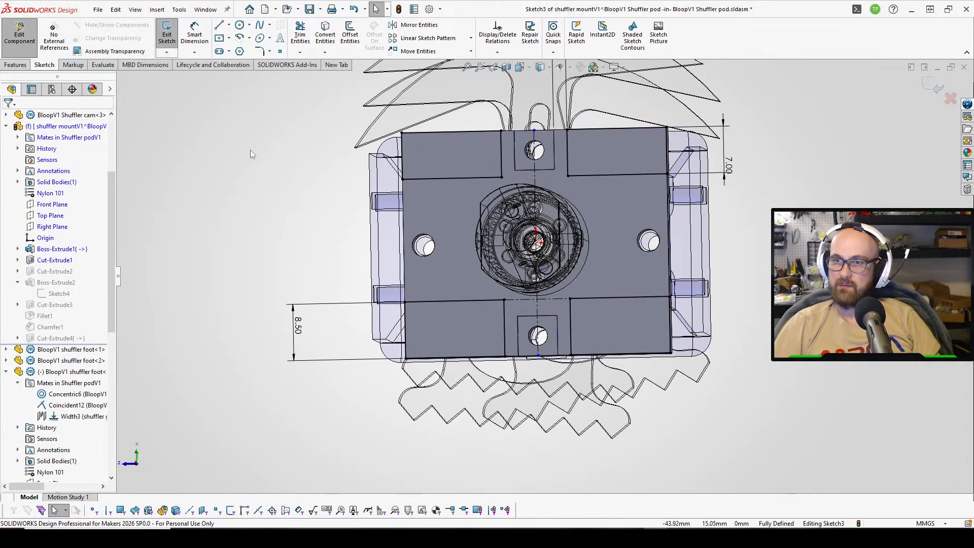
pyautogui.click(166, 33)
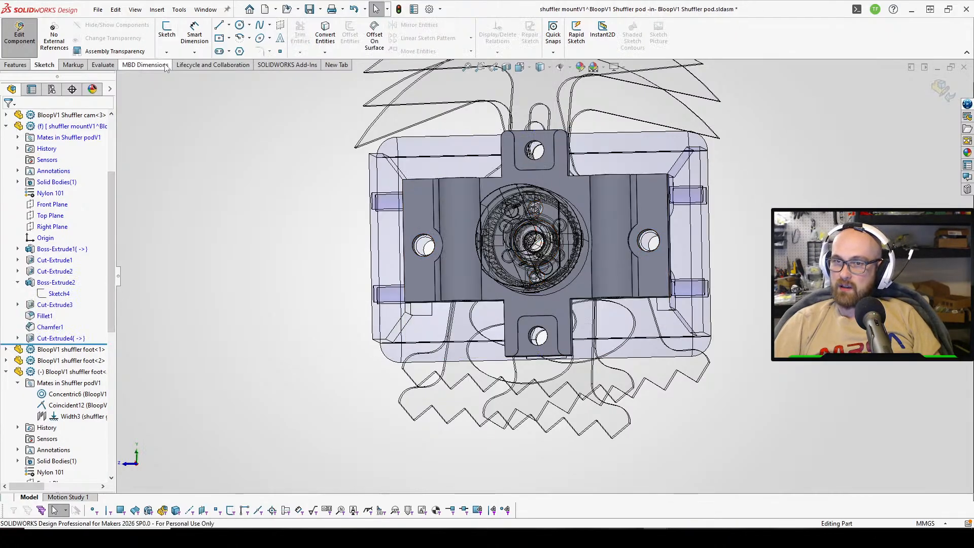
pyautogui.moveTo(531, 209); pyautogui.dragTo(603, 198, button='middle')
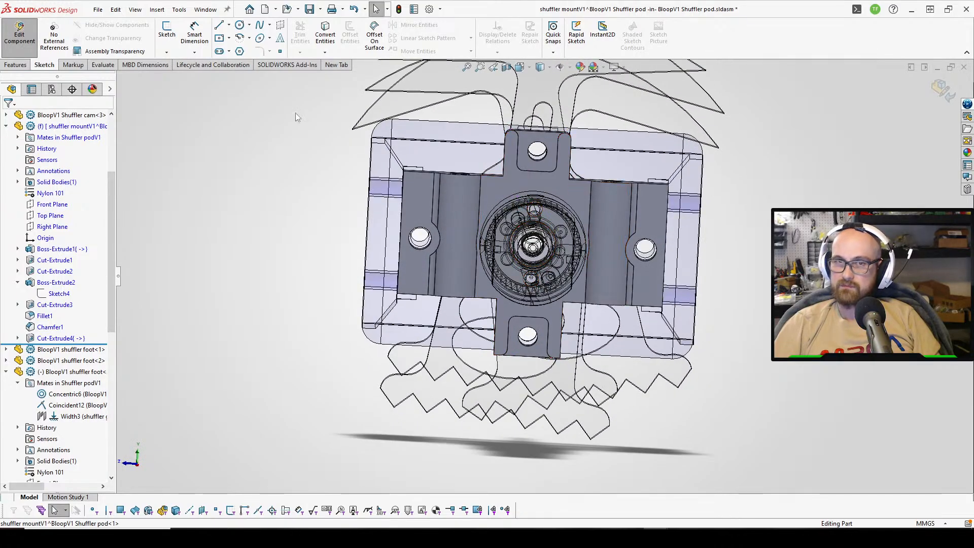
pyautogui.click(56, 305)
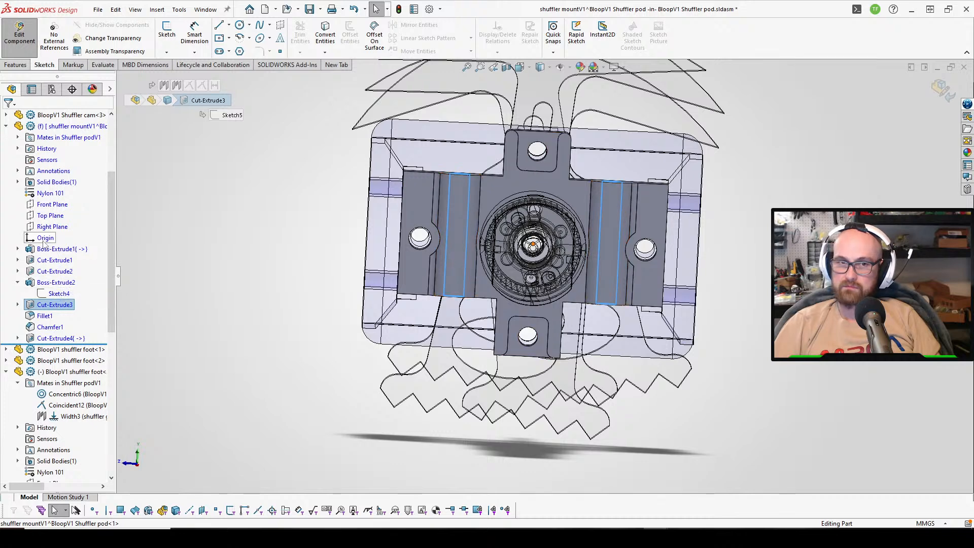
pyautogui.click(54, 271)
pyautogui.click(53, 260)
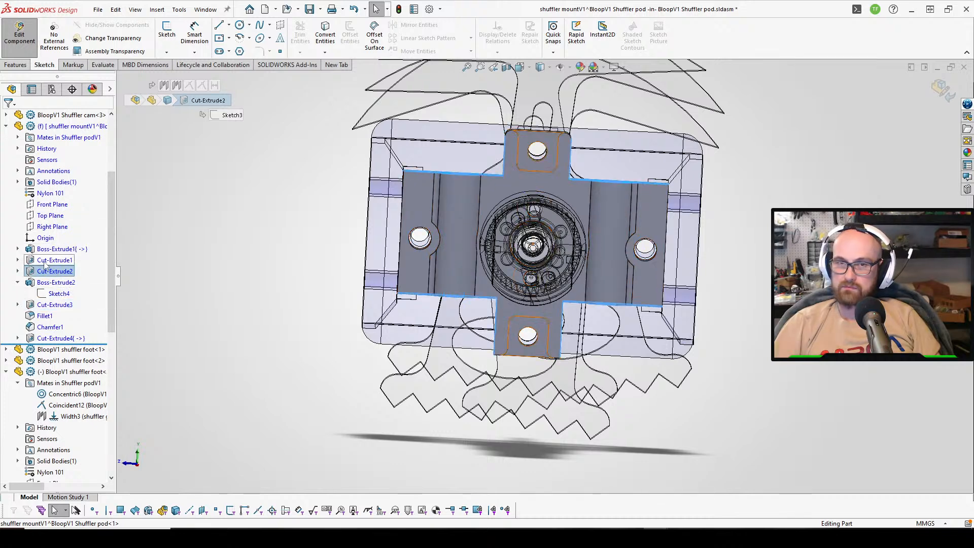
pyautogui.click(77, 236)
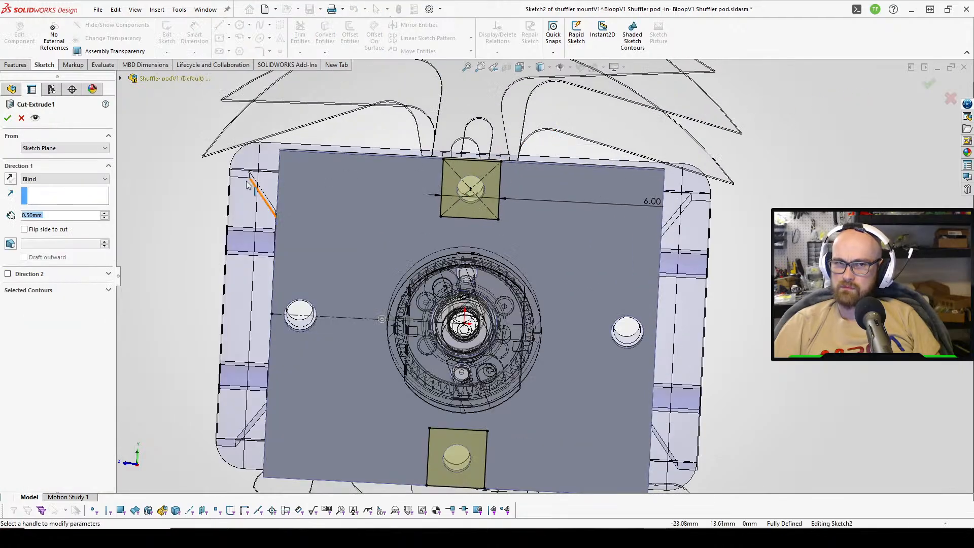
pyautogui.click(22, 118)
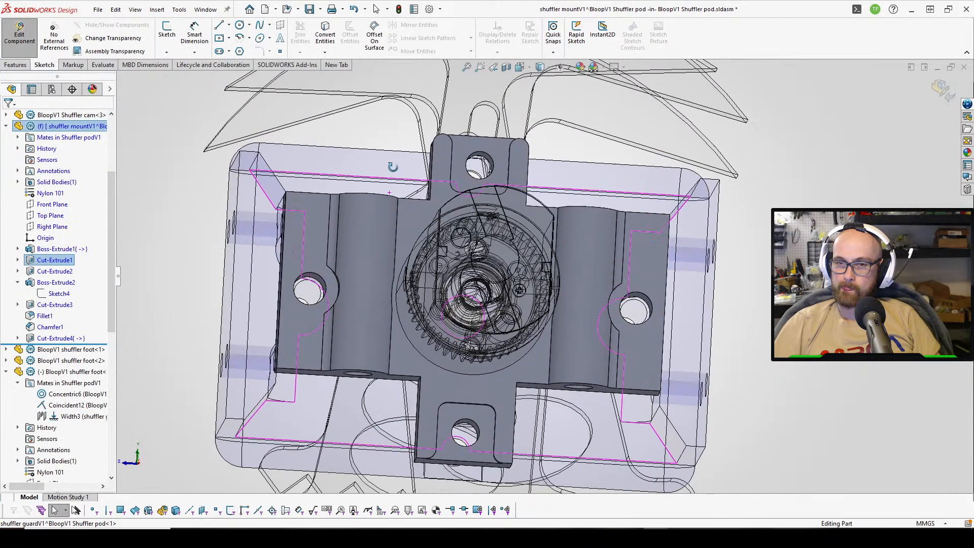
# Open the sketch of the mount's circular clearance cut (Cut-Extrude4) and draw a rectangle about 1 by 3.3 mm at one ledge's upper end.
pyautogui.click(52, 338)
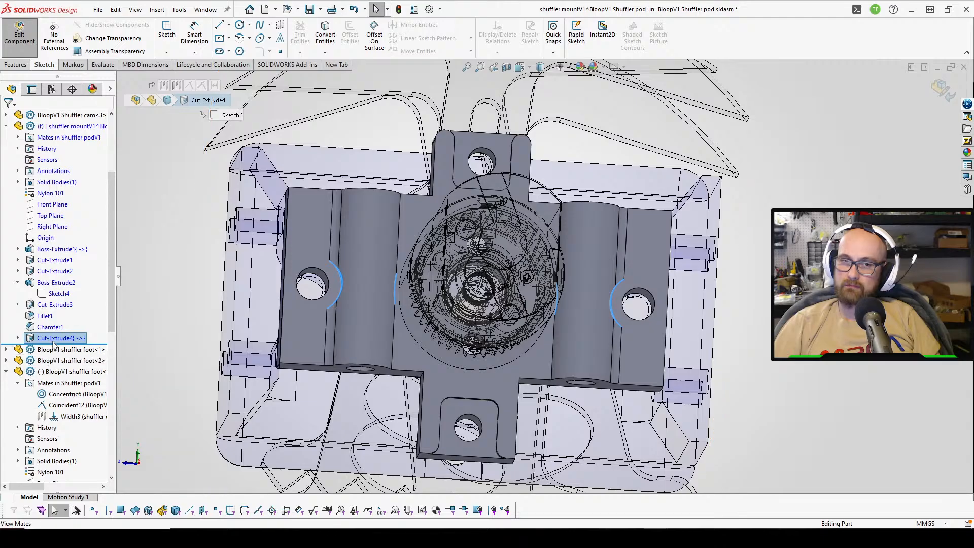
pyautogui.rightClick(59, 338)
pyautogui.click(79, 304)
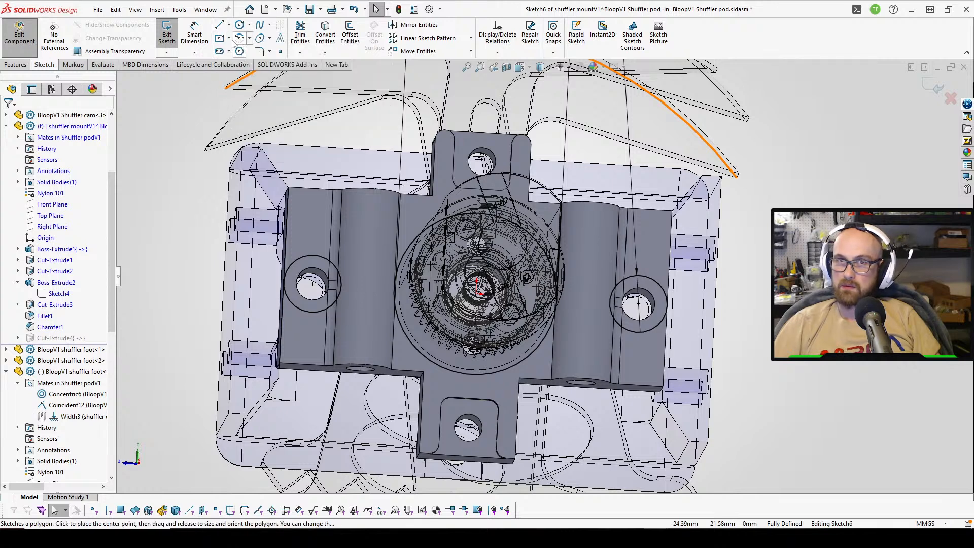
pyautogui.click(231, 39)
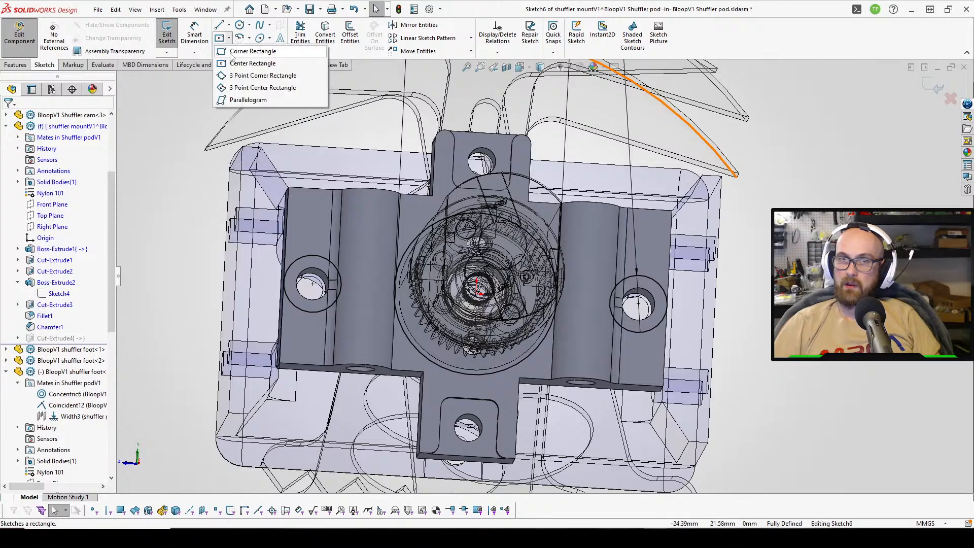
pyautogui.click(232, 52)
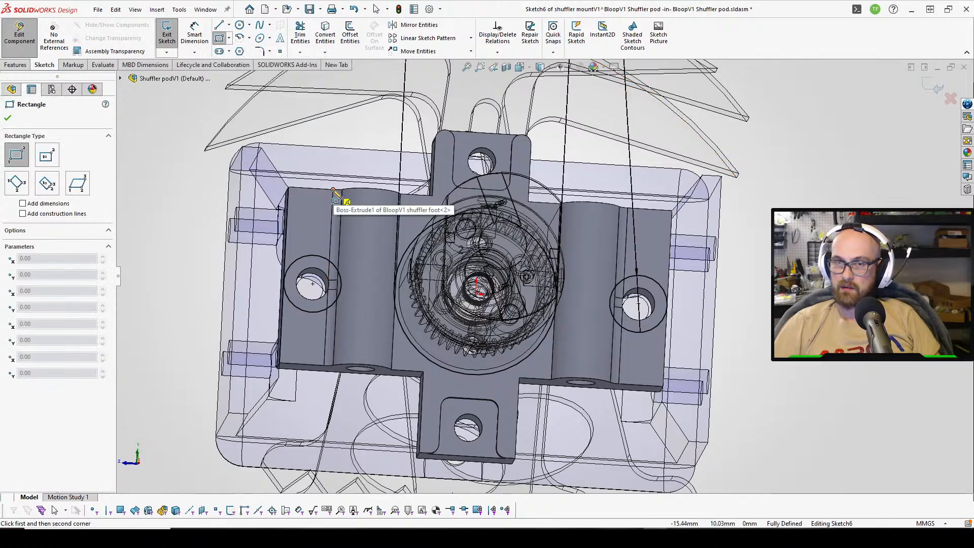
pyautogui.click(333, 190)
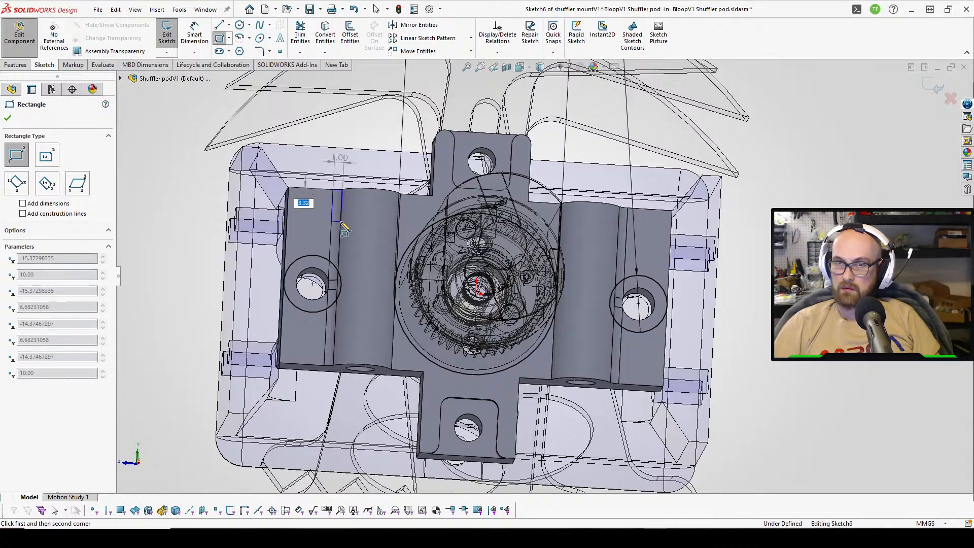
pyautogui.click(342, 223)
# Draw a matching rectangle about 3.3 mm tall at the upper end of the opposite ledge, starting from the ledge's top edge.
pyautogui.scroll(-4, 684, 225)
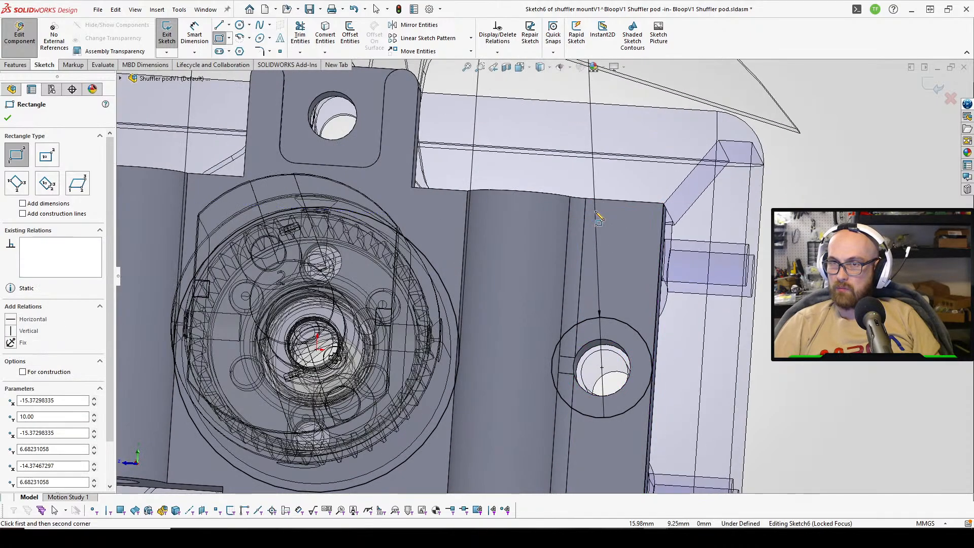
pyautogui.click(585, 198)
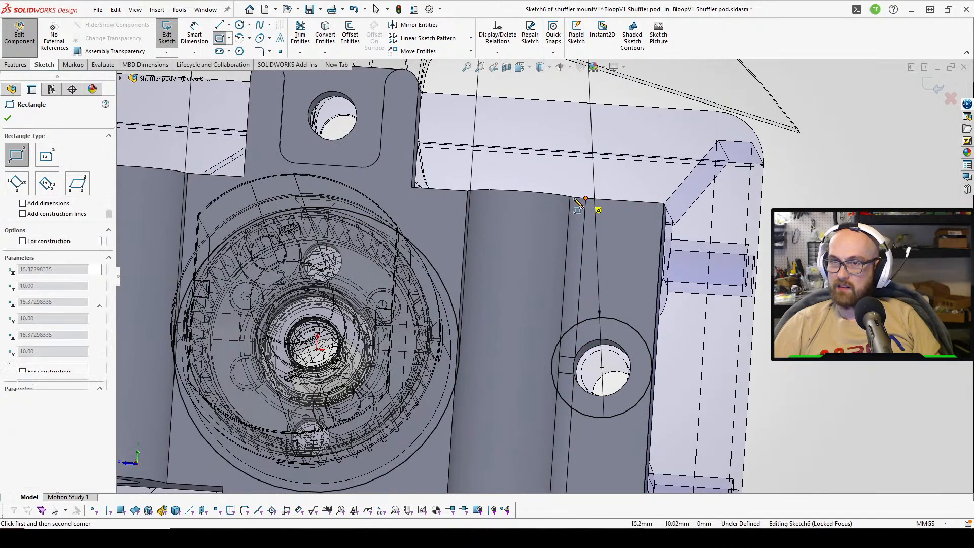
pyautogui.click(565, 253)
pyautogui.rightClick(564, 253)
pyautogui.click(590, 257)
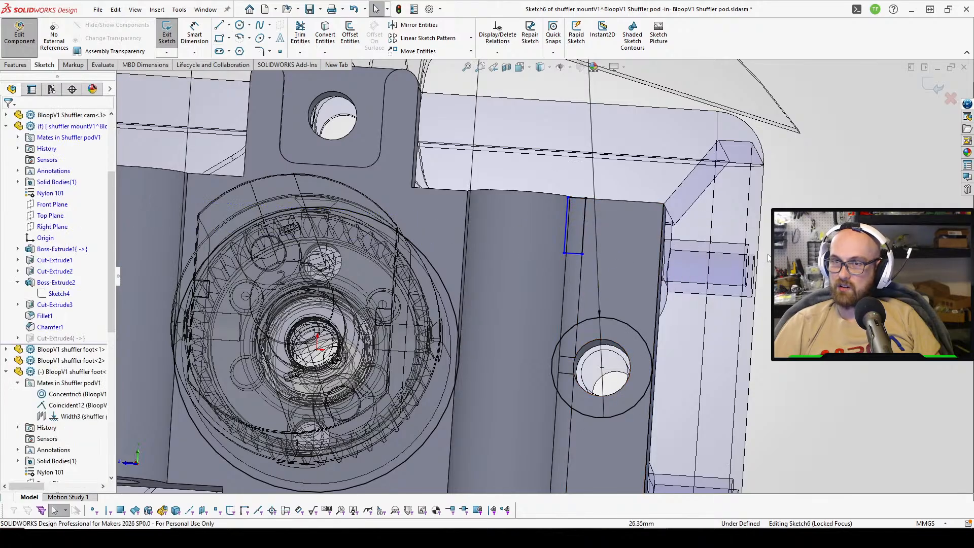
pyautogui.click(568, 231)
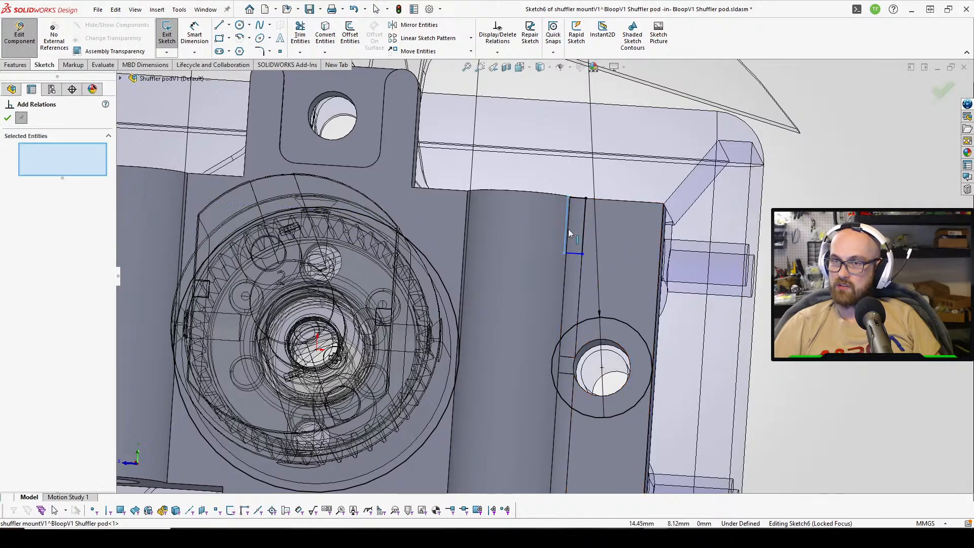
pyautogui.moveTo(570, 231); pyautogui.dragTo(550, 232, button='middle')
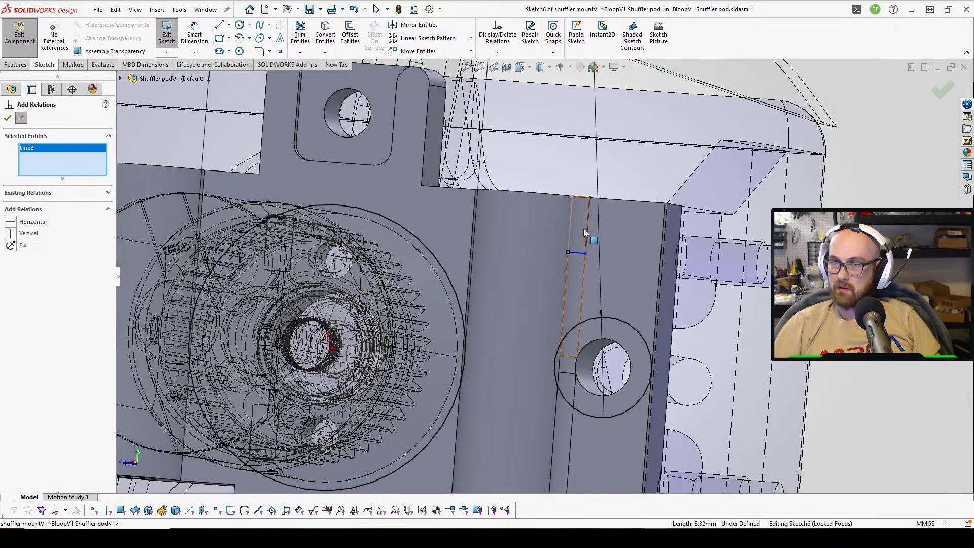
pyautogui.scroll(-5, 572, 226)
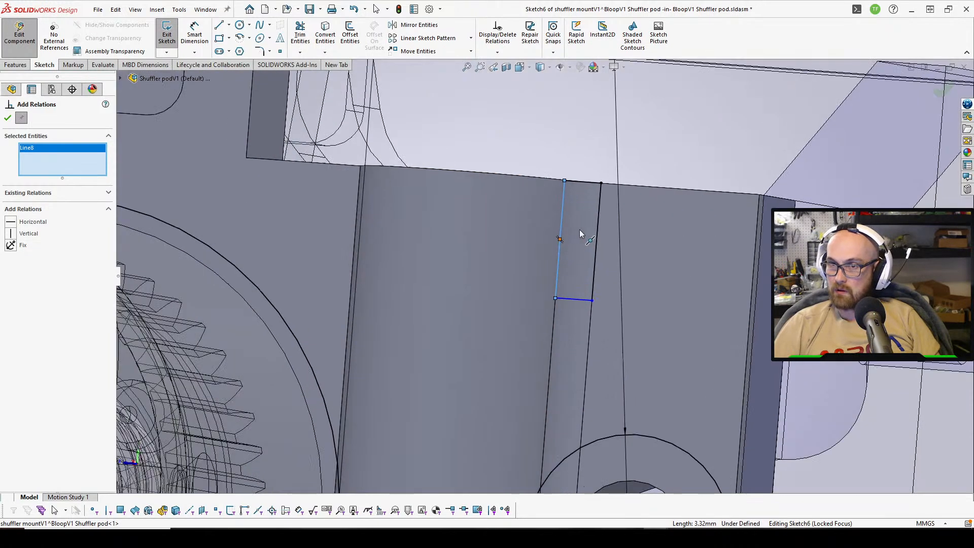
pyautogui.click(562, 229)
pyautogui.press('Escape')
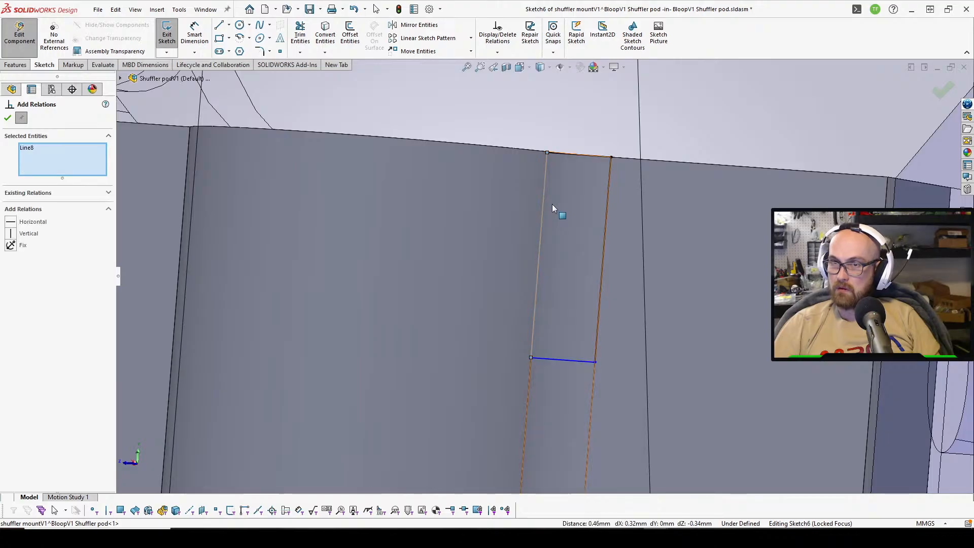
pyautogui.moveTo(537, 204); pyautogui.dragTo(500, 204)
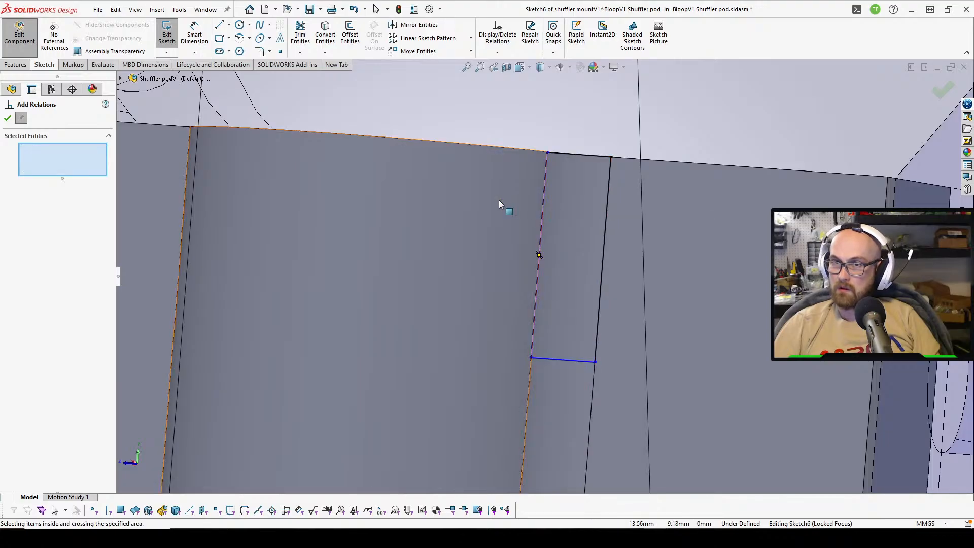
pyautogui.click(7, 118)
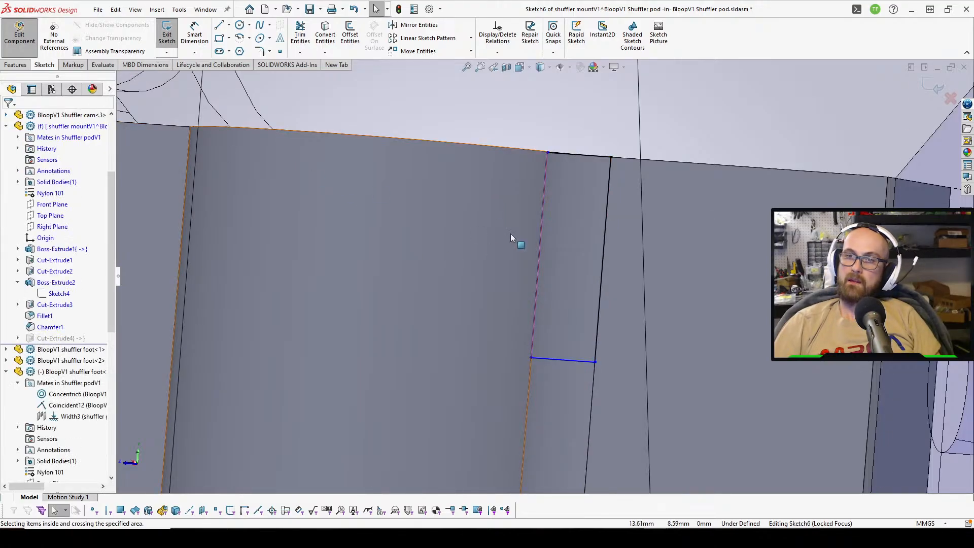
# Pull the new rectangle's inner vertical side off the ledge and make it collinear with the ledge's inner edge.
pyautogui.click(541, 213)
pyautogui.scroll(5, 497, 207)
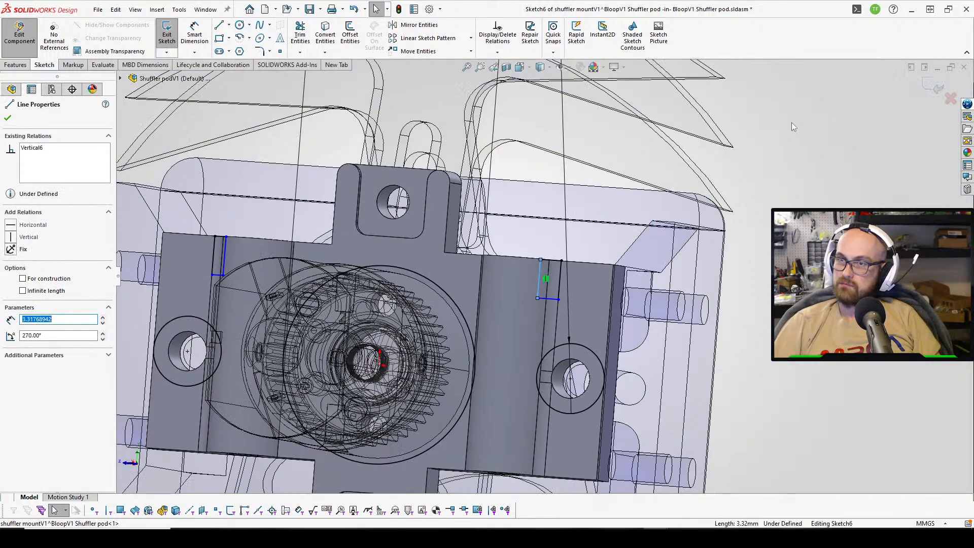
pyautogui.moveTo(795, 127); pyautogui.dragTo(751, 131, button='right')
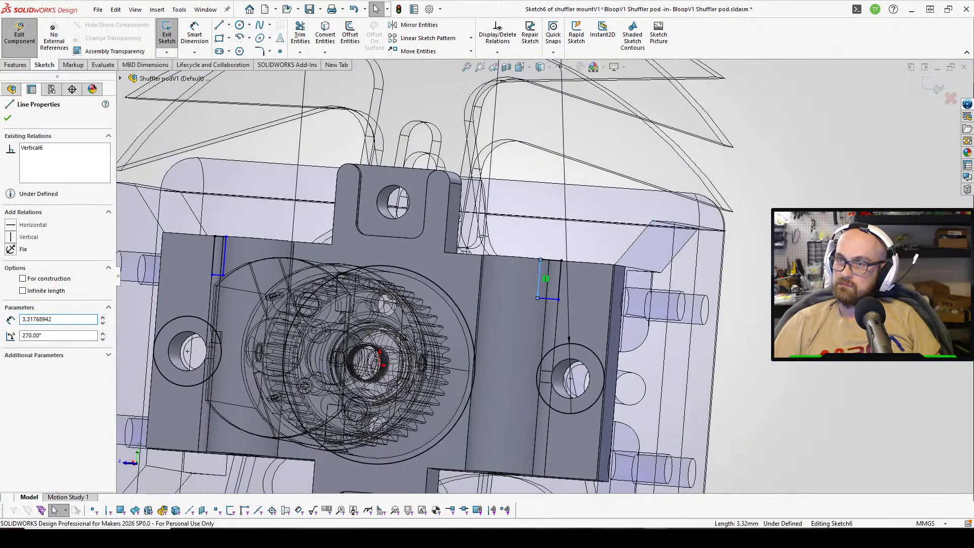
pyautogui.scroll(-3, 536, 283)
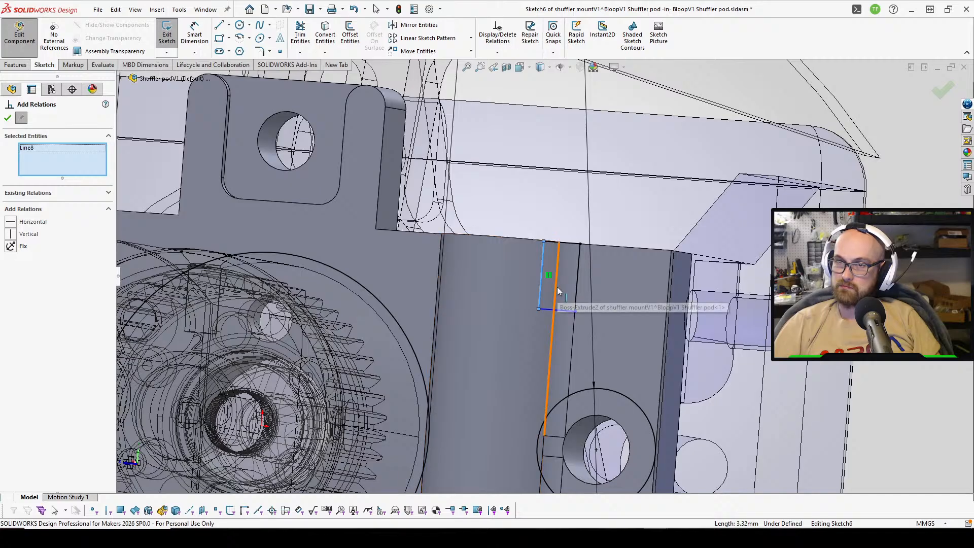
pyautogui.click(555, 289)
pyautogui.click(10, 222)
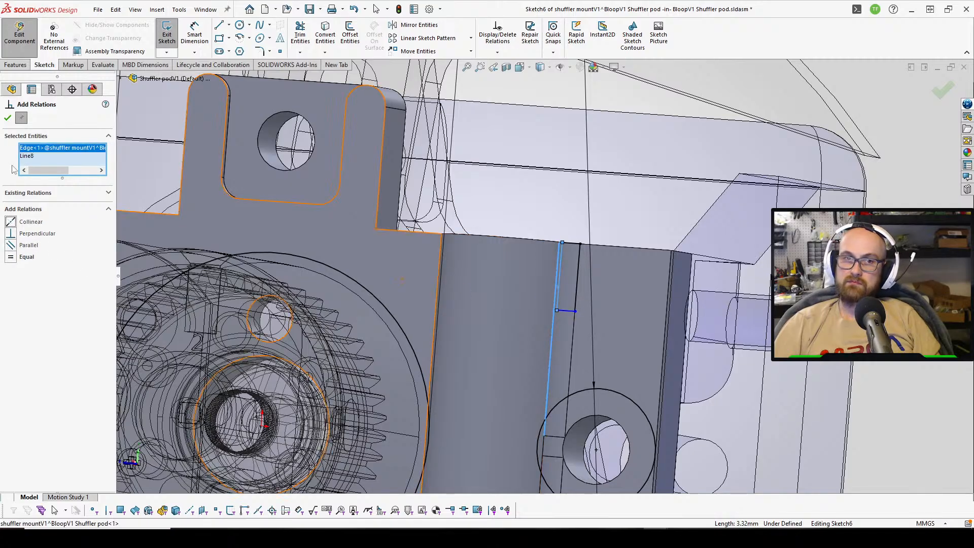
pyautogui.click(8, 117)
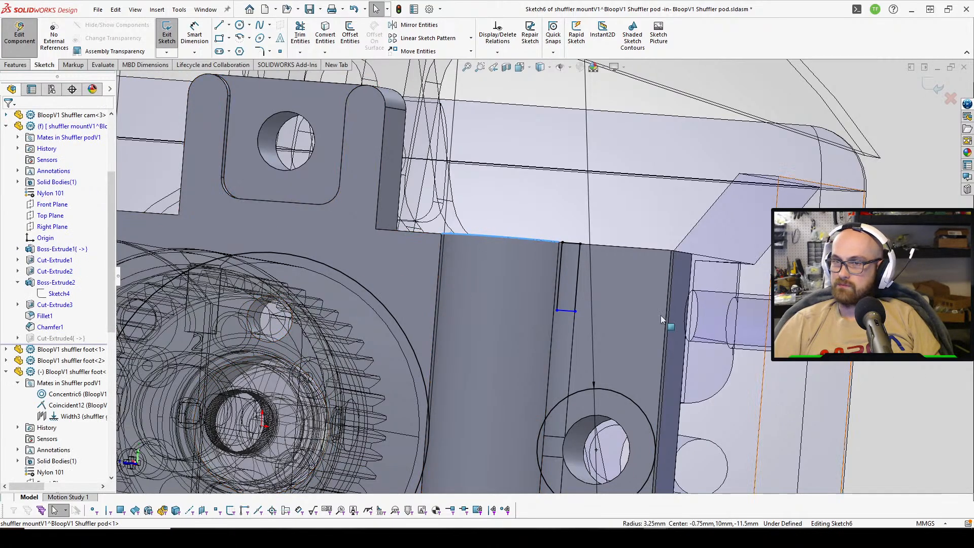
# Pull the first rectangle's inner vertical side away and make it collinear with the inner edge of its ledge.
pyautogui.scroll(2, 555, 282)
pyautogui.hotkey('ctrl', '8')
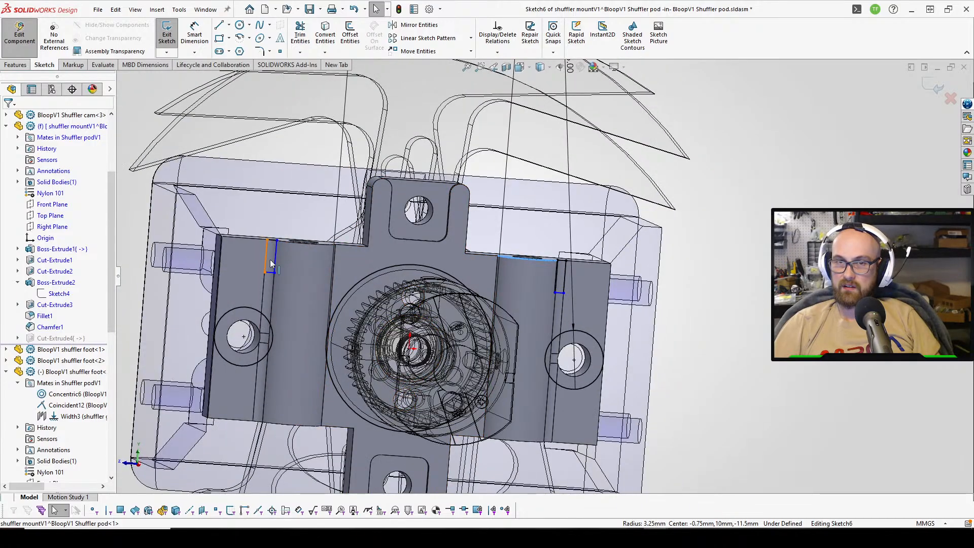
pyautogui.moveTo(279, 256); pyautogui.dragTo(296, 257)
pyautogui.press('a')
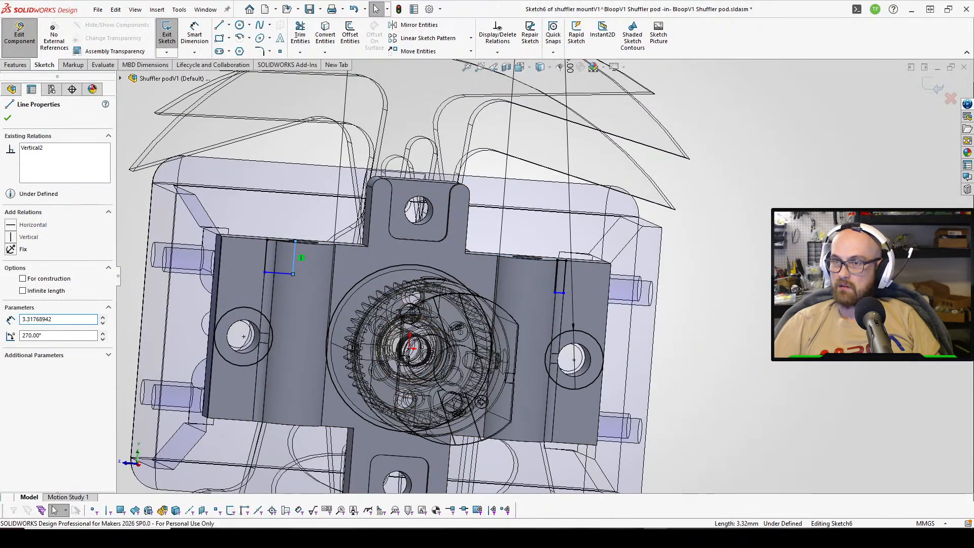
pyautogui.scroll(-3, 324, 279)
pyautogui.click(243, 237)
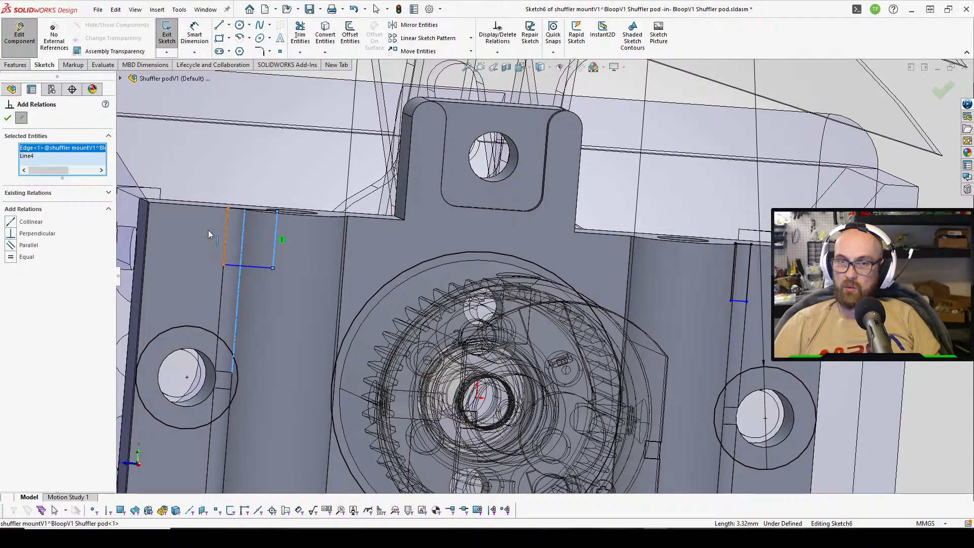
pyautogui.click(11, 223)
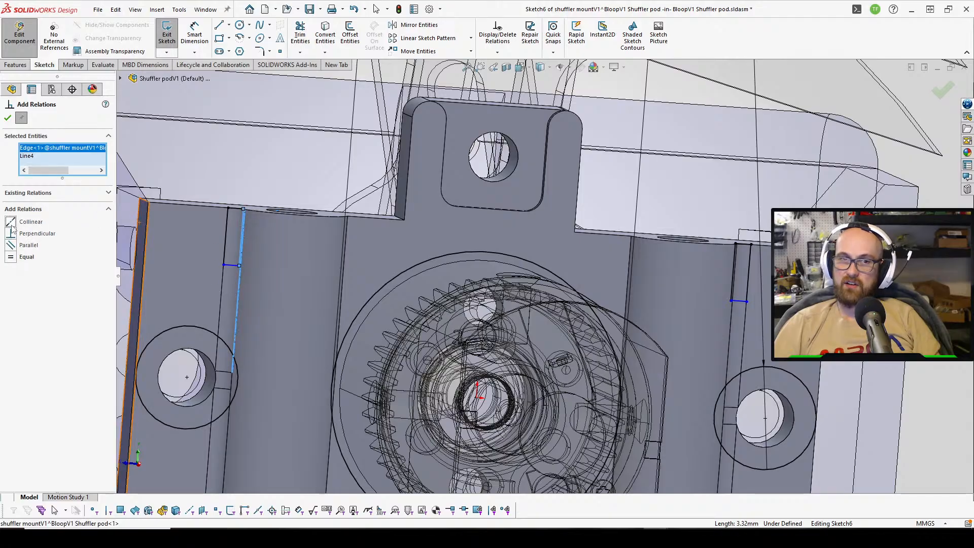
pyautogui.click(7, 118)
# Make the lower sides of the two rectangles collinear with each other.
pyautogui.press('Return')
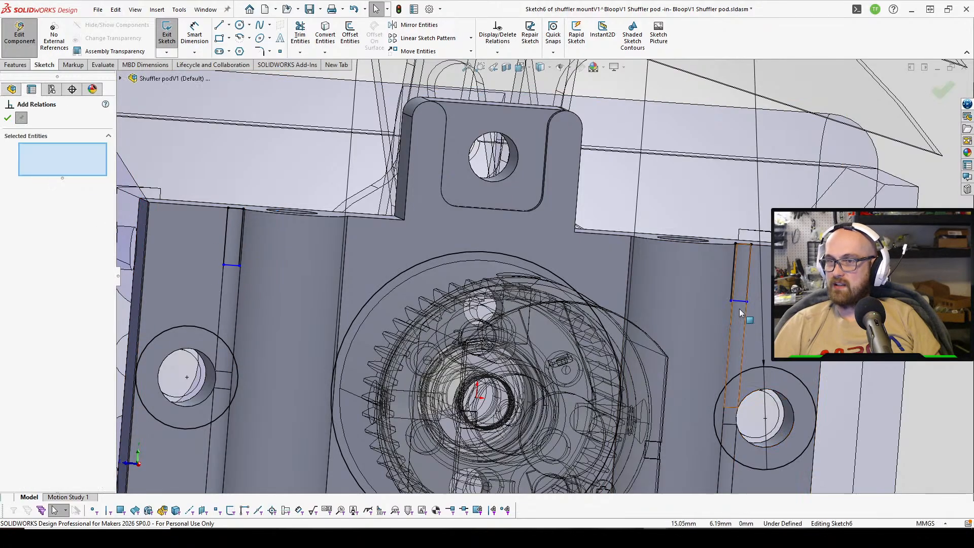
pyautogui.click(739, 305)
pyautogui.click(231, 270)
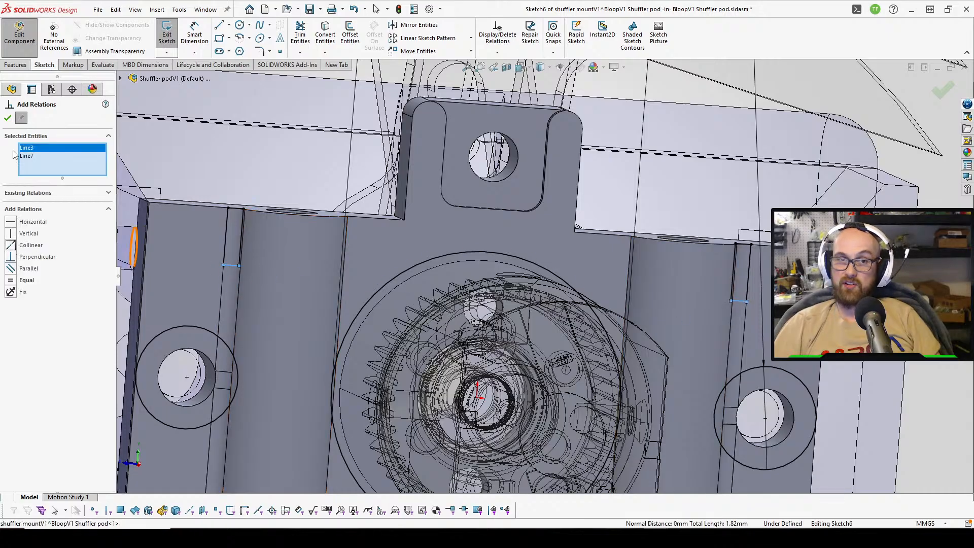
pyautogui.click(8, 118)
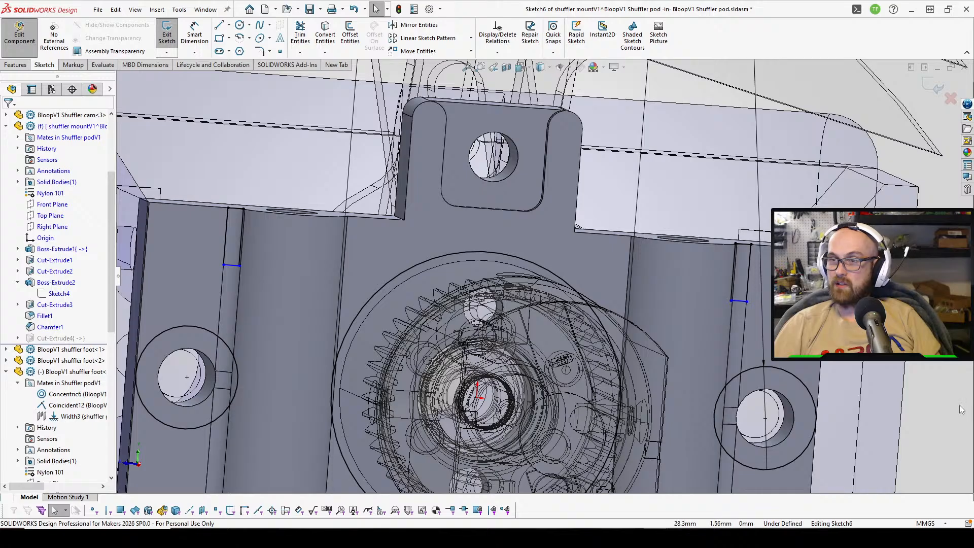
# Dimension the first rectangle's height between its lower and upper sides and set it to 3 mm.
pyautogui.press('d')
pyautogui.click(233, 266)
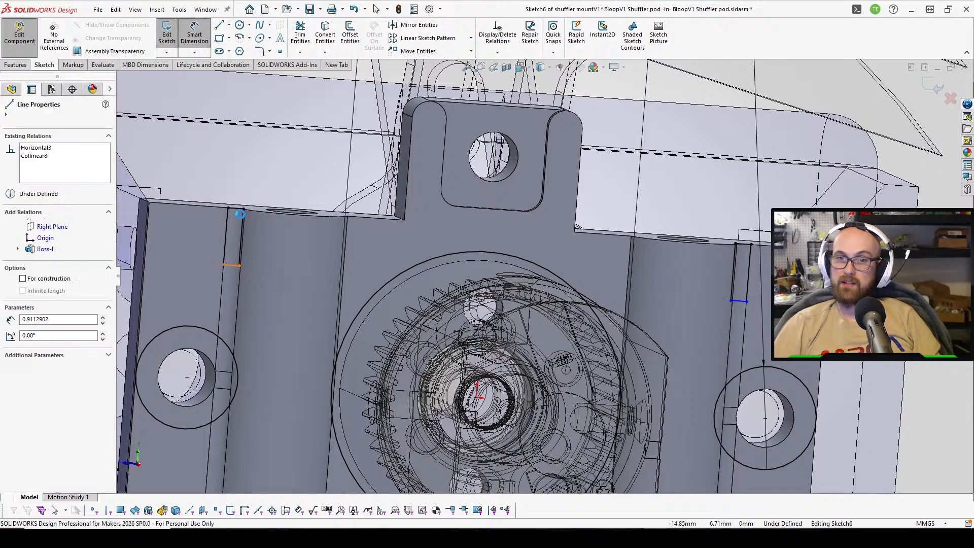
pyautogui.click(237, 208)
pyautogui.click(200, 243)
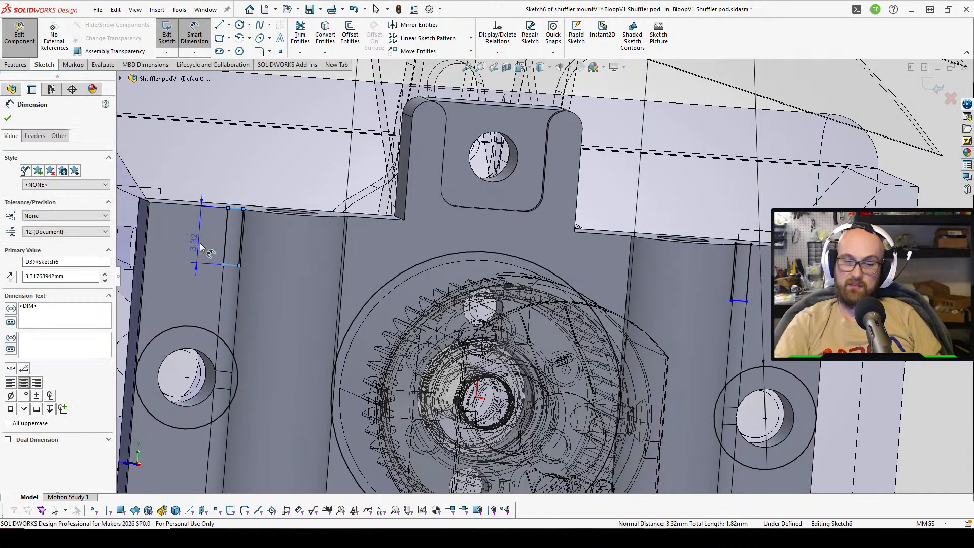
pyautogui.write('3')
pyautogui.press('Return')
# Exit the clearance cut sketch and finish editing the shuffler mount to return to the pod assembly.
pyautogui.scroll(3, 545, 275)
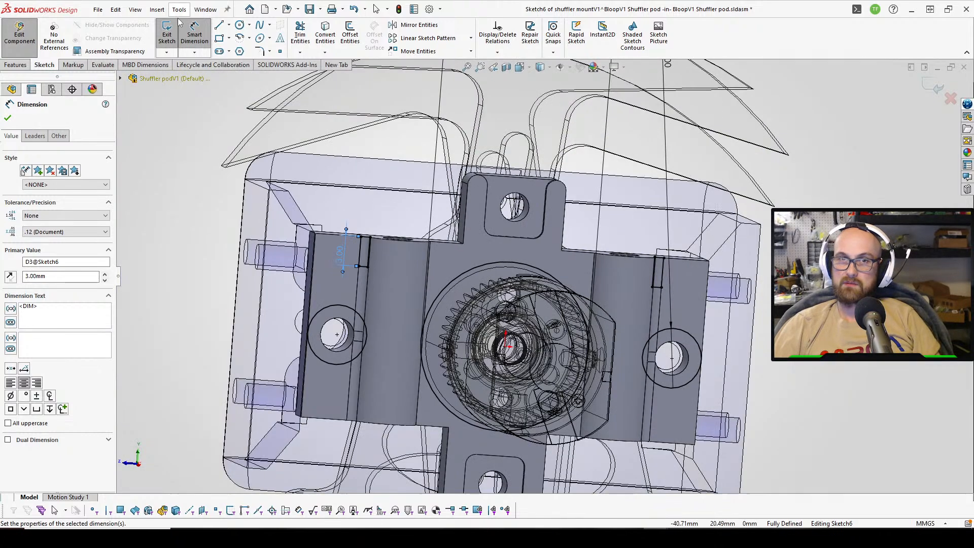
pyautogui.click(169, 30)
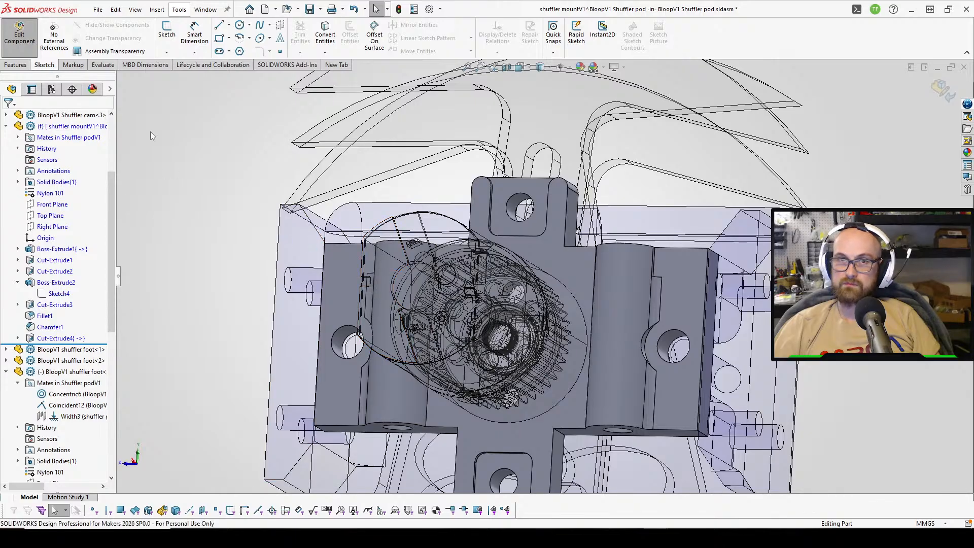
pyautogui.click(19, 34)
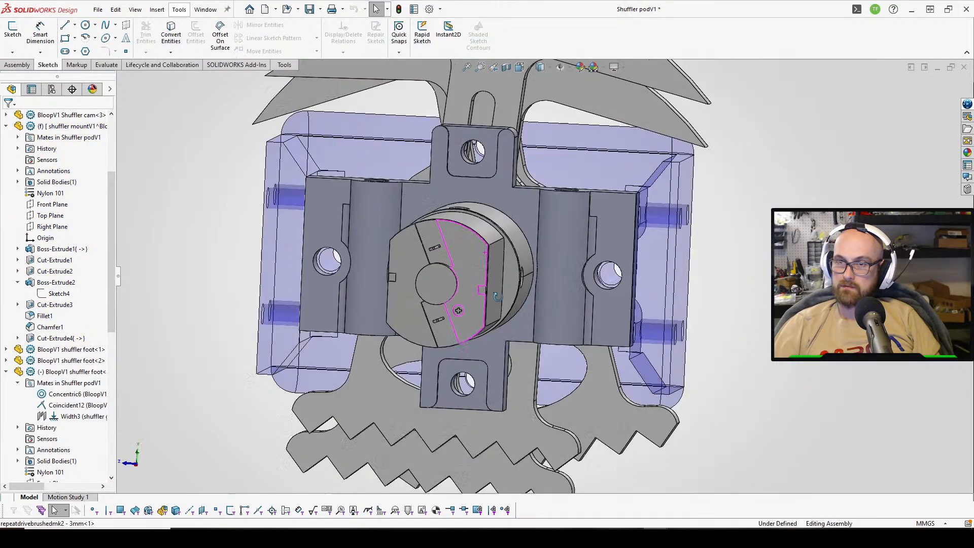
pyautogui.moveTo(498, 296); pyautogui.dragTo(534, 185, button='middle')
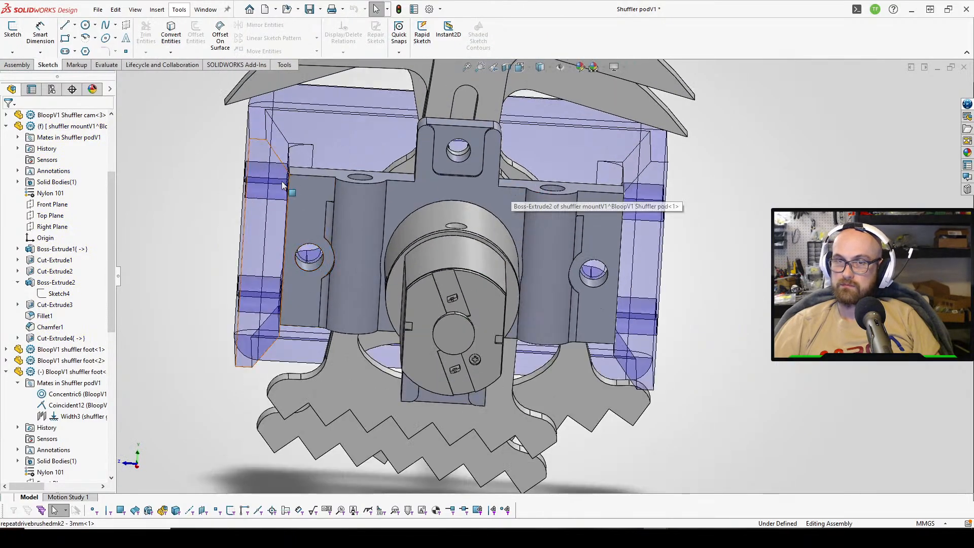
# Save the Shuffler pod assembly together with the modified shuffler mount and shuffler guard parts.
pyautogui.click(309, 9)
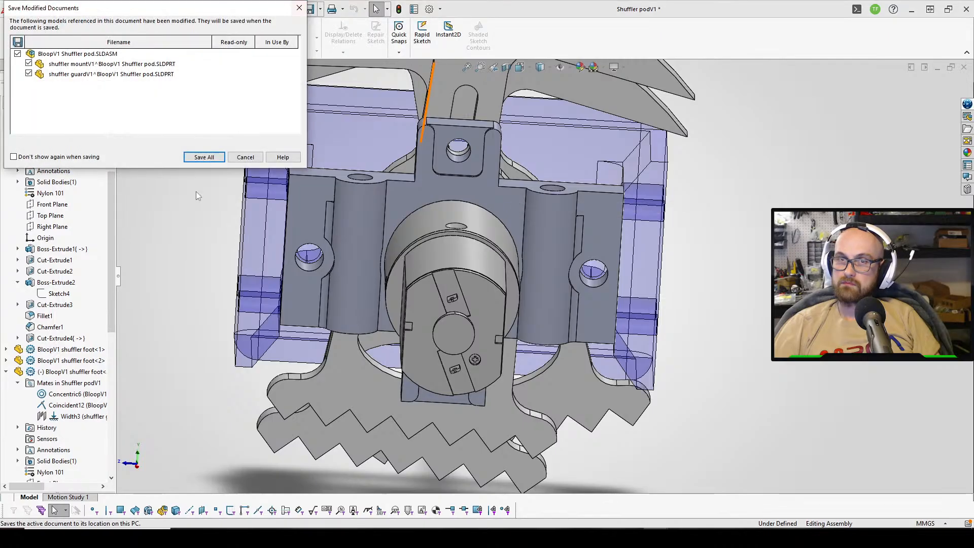
pyautogui.click(204, 157)
pyautogui.click(513, 240)
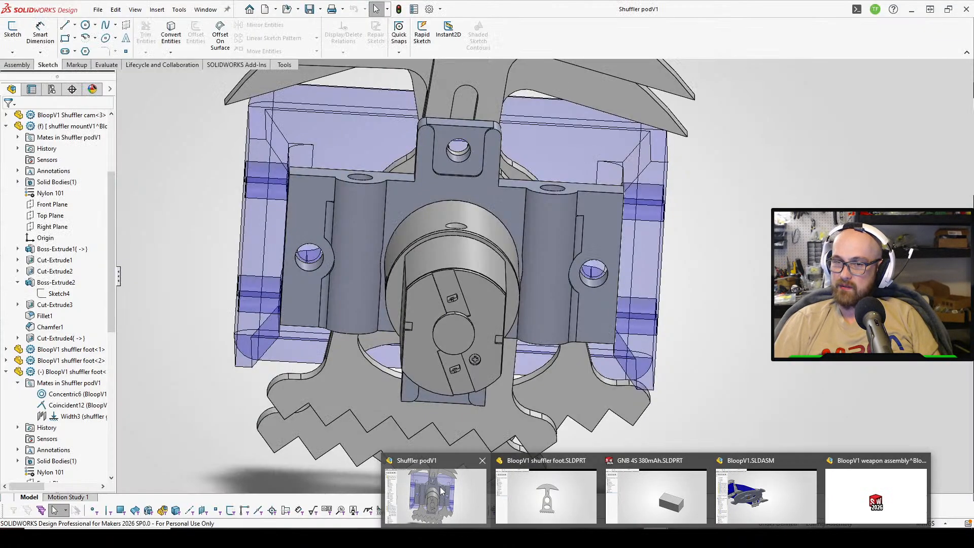
# Examine the shuffler pod from several sides, including the feet, the motor and the shaft side.
pyautogui.scroll(5, 670, 150)
pyautogui.scroll(-3, 562, 181)
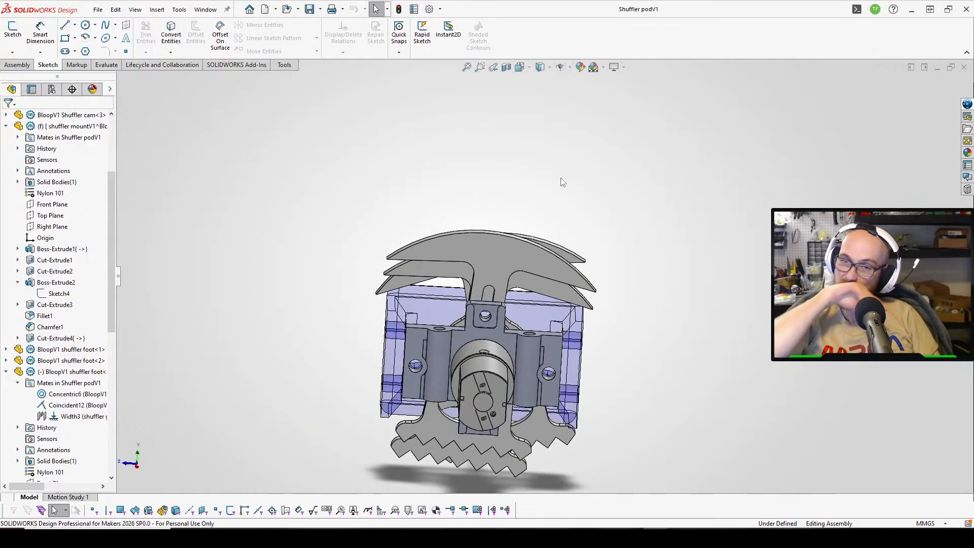
pyautogui.moveTo(512, 159); pyautogui.dragTo(589, 269, button='middle')
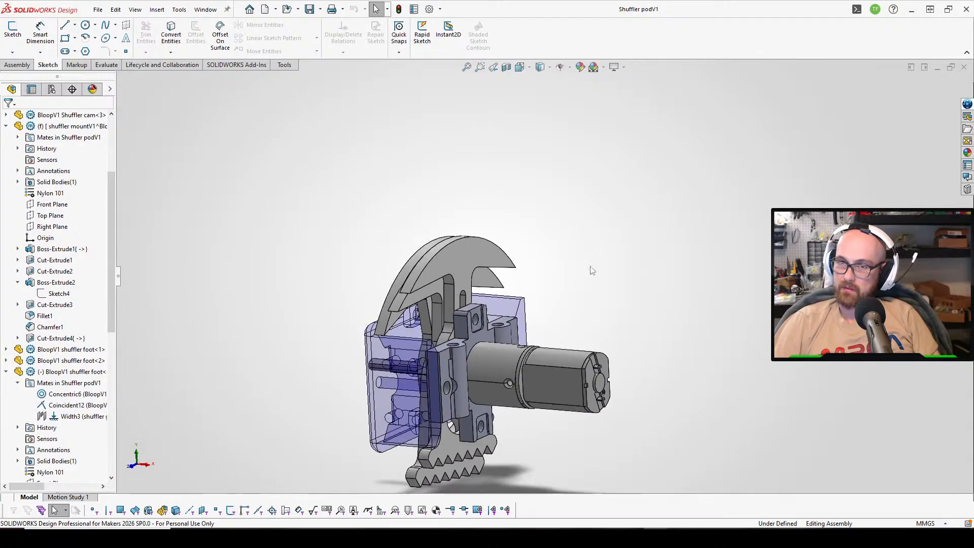
pyautogui.scroll(-3, 501, 275)
pyautogui.moveTo(424, 264); pyautogui.dragTo(509, 237, button='middle')
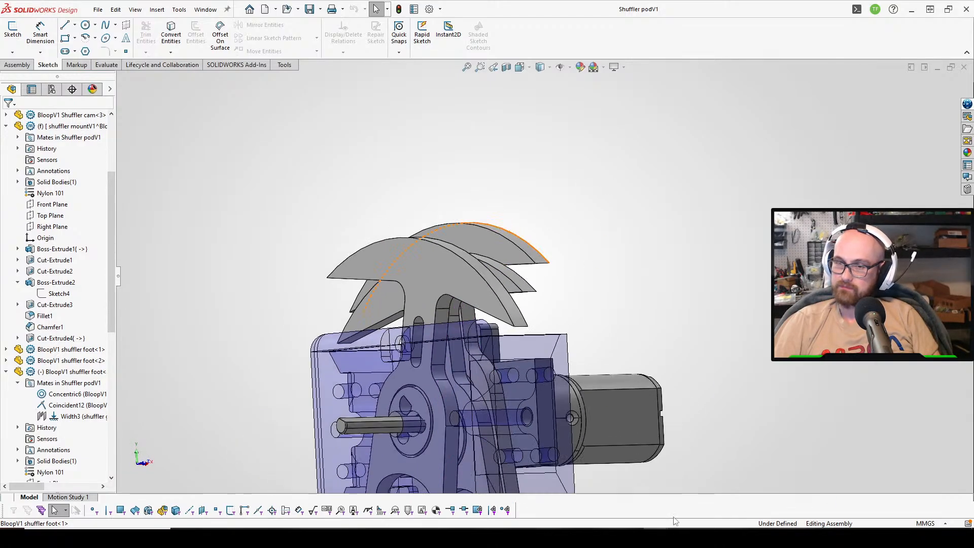
pyautogui.click(655, 537)
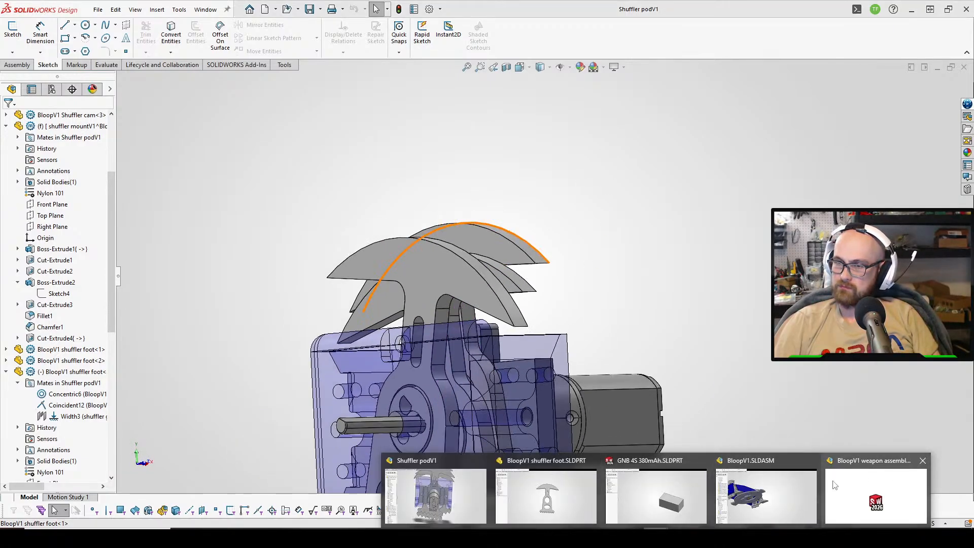
pyautogui.moveTo(749, 477)
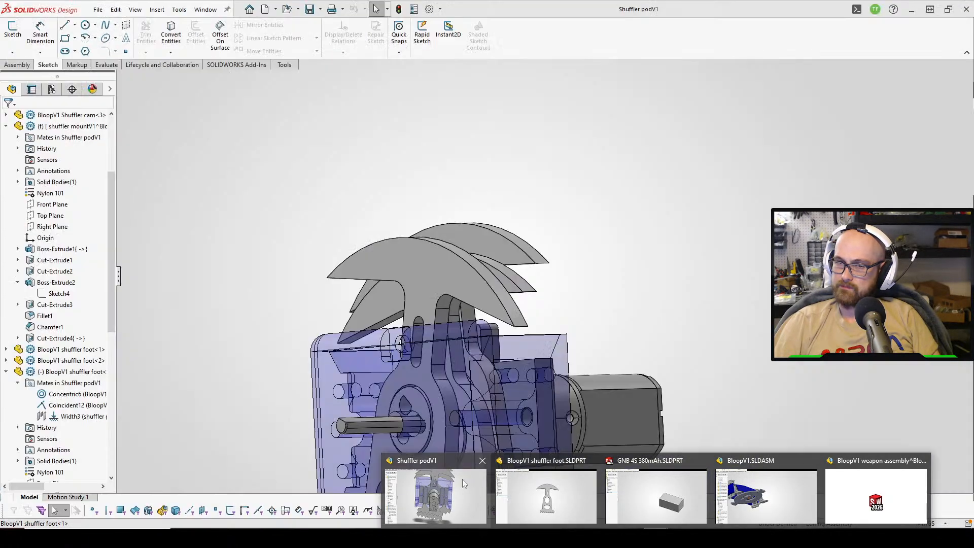
pyautogui.moveTo(479, 389); pyautogui.dragTo(499, 383, button='middle')
pyautogui.scroll(-1, 498, 383)
pyautogui.scroll(1, 499, 384)
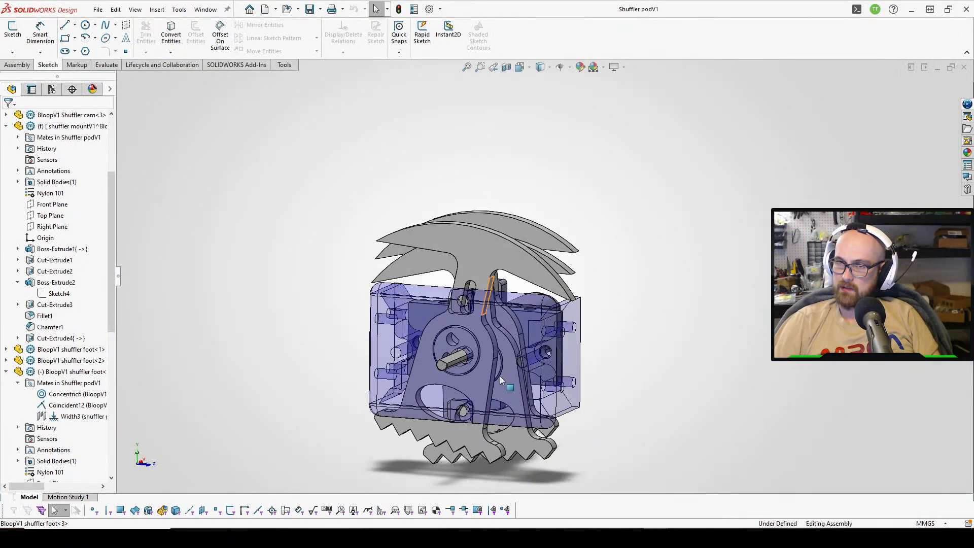
# Switch to the BloopV1 assembly and examine the fork, the body and both shuffler pods from several angles.
pyautogui.scroll(-1, 499, 383)
pyautogui.moveTo(655, 536)
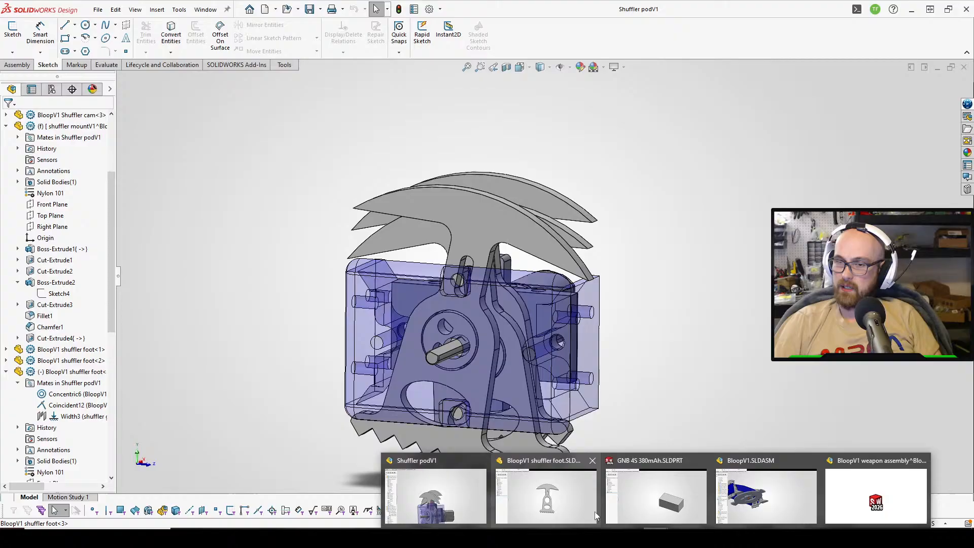
pyautogui.click(771, 478)
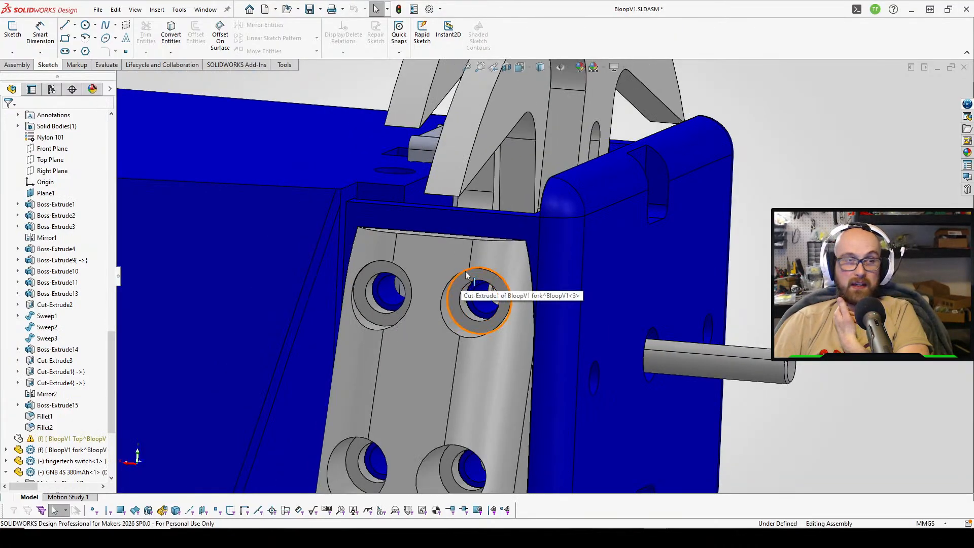
pyautogui.scroll(5, 460, 275)
pyautogui.moveTo(460, 275); pyautogui.dragTo(440, 282, button='middle')
pyautogui.moveTo(524, 225); pyautogui.dragTo(557, 238, button='middle')
pyautogui.scroll(-1, 553, 238)
pyautogui.scroll(5, 393, 246)
pyautogui.scroll(-5, 346, 244)
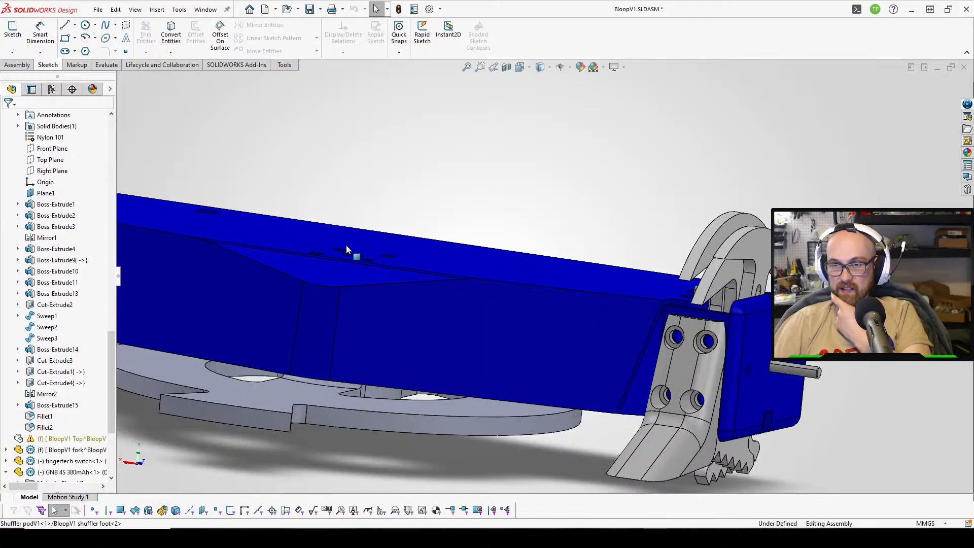
pyautogui.moveTo(346, 244); pyautogui.dragTo(370, 263, button='middle')
pyautogui.scroll(6, 398, 267)
pyautogui.scroll(-4, 386, 270)
pyautogui.scroll(4, 387, 269)
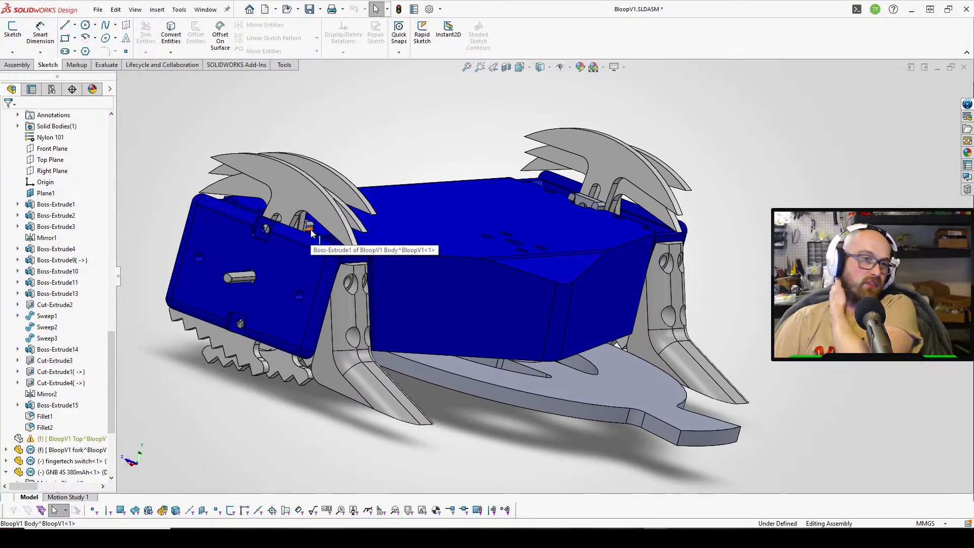
# Examine the robot from above at one end, checking how the shuffler pod and its feet sit beside the body and blade.
pyautogui.scroll(-1, 323, 238)
pyautogui.moveTo(324, 236); pyautogui.dragTo(406, 288, button='middle')
pyautogui.click(337, 199)
pyautogui.click(630, 292)
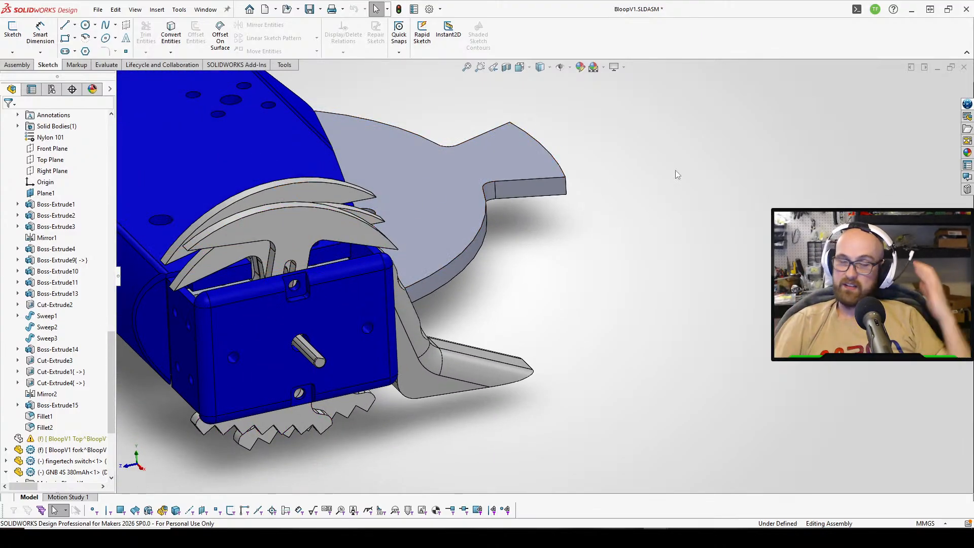
pyautogui.scroll(2, 735, 182)
pyautogui.scroll(2, 405, 218)
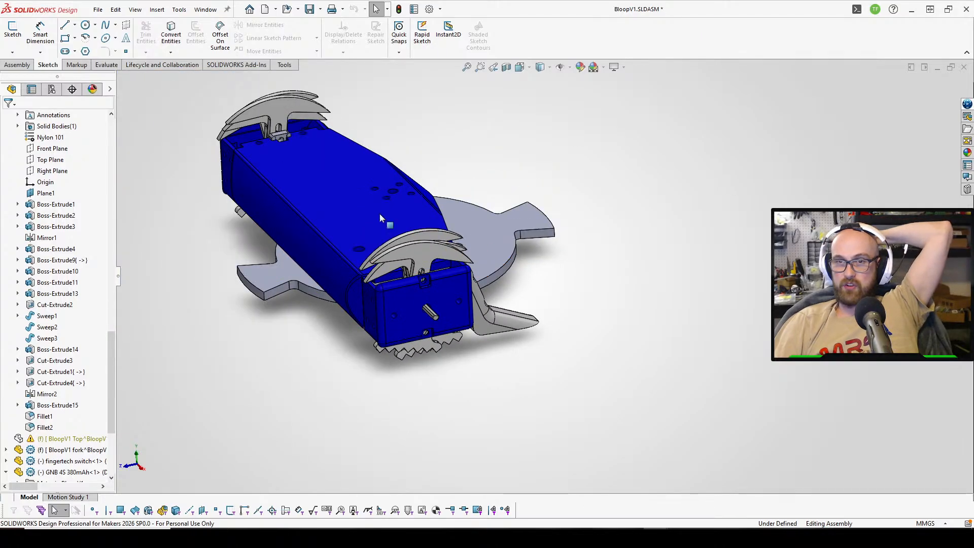
pyautogui.moveTo(380, 213); pyautogui.dragTo(392, 215, button='middle')
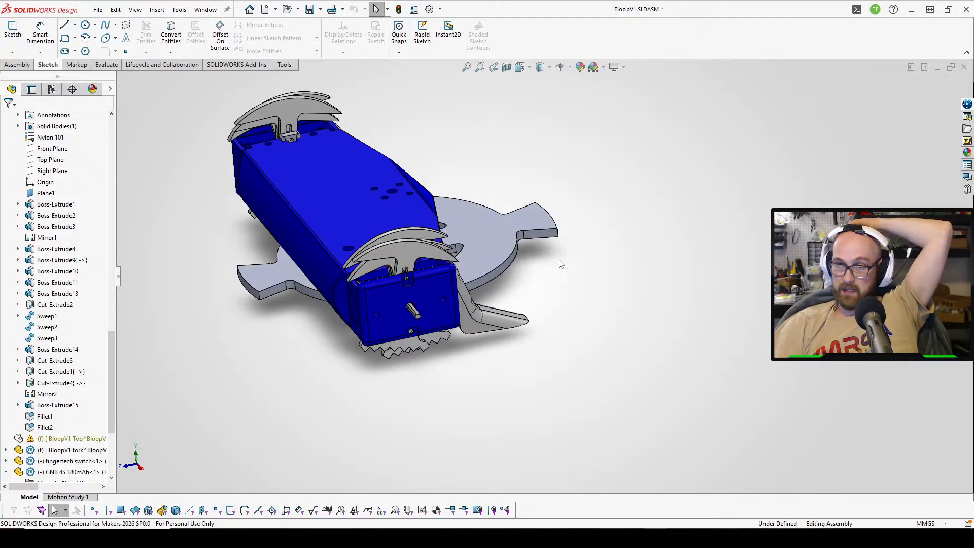
pyautogui.click(403, 256)
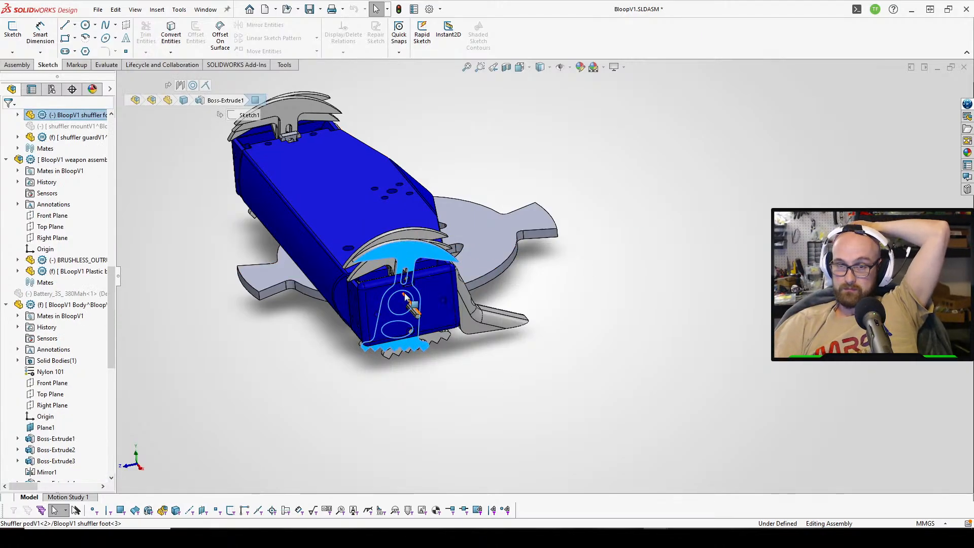
pyautogui.scroll(-3, 406, 297)
pyautogui.press('Escape')
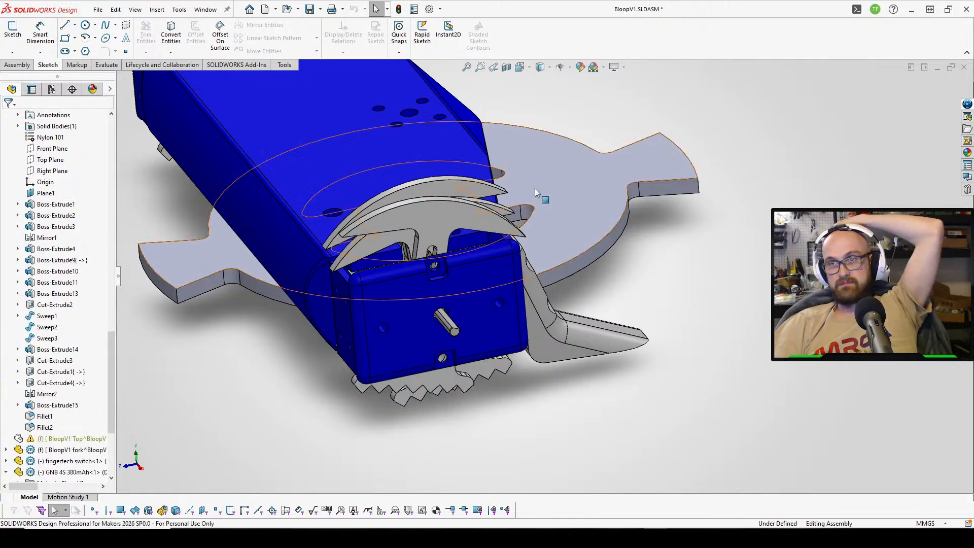
# Save the BloopV1 assembly with its modified body part, keeping the virtual components inside the assembly.
pyautogui.click(306, 13)
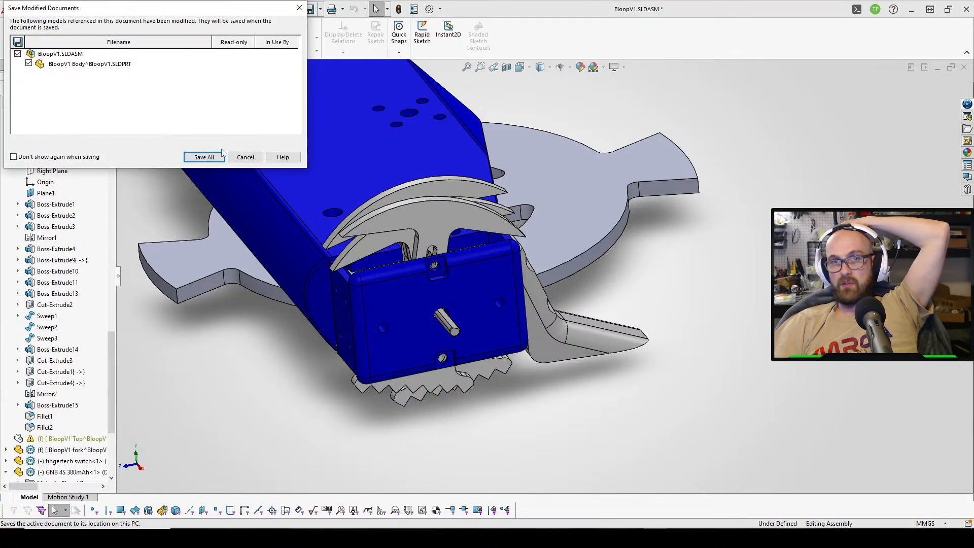
pyautogui.click(212, 155)
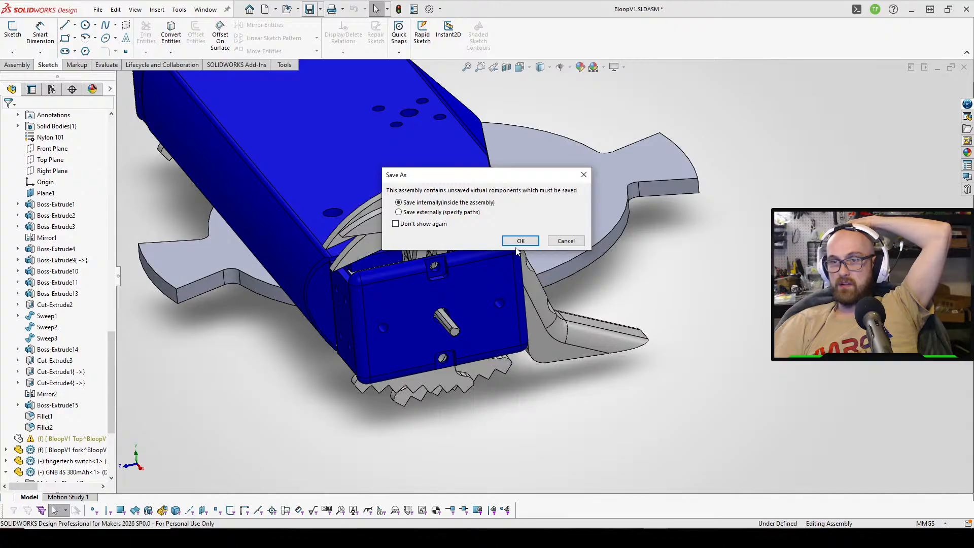
pyautogui.click(517, 249)
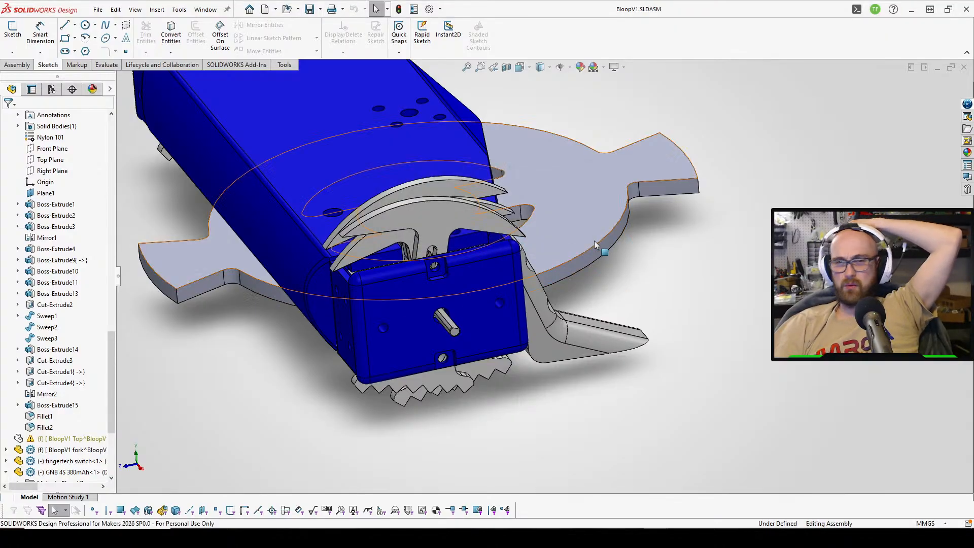
# Inspect the shuffler foot and the shuffler guard's corner, and view the robot from the end, top and side.
pyautogui.click(433, 224)
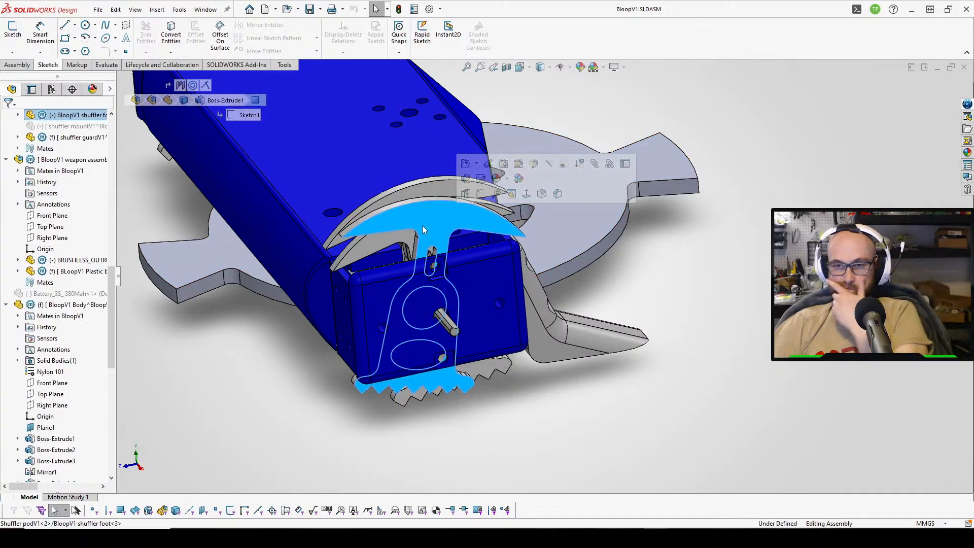
pyautogui.moveTo(759, 268); pyautogui.dragTo(757, 232, button='middle')
pyautogui.scroll(-2, 734, 246)
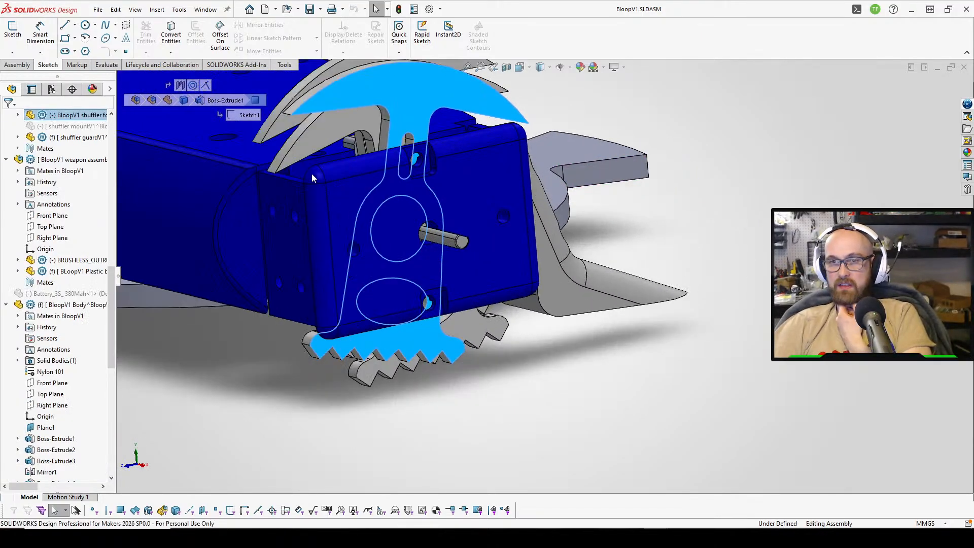
pyautogui.scroll(-2, 307, 150)
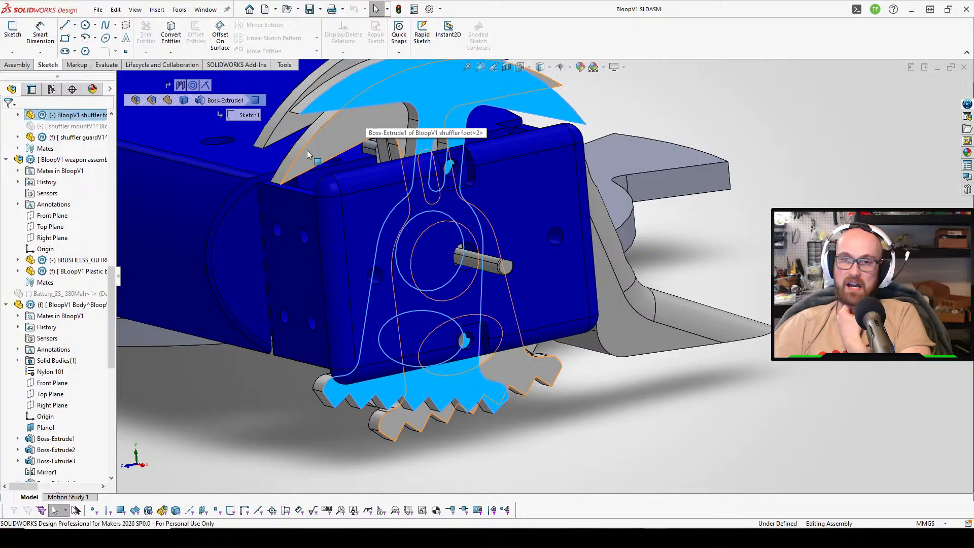
pyautogui.click(307, 193)
pyautogui.moveTo(309, 194); pyautogui.dragTo(356, 206, button='middle')
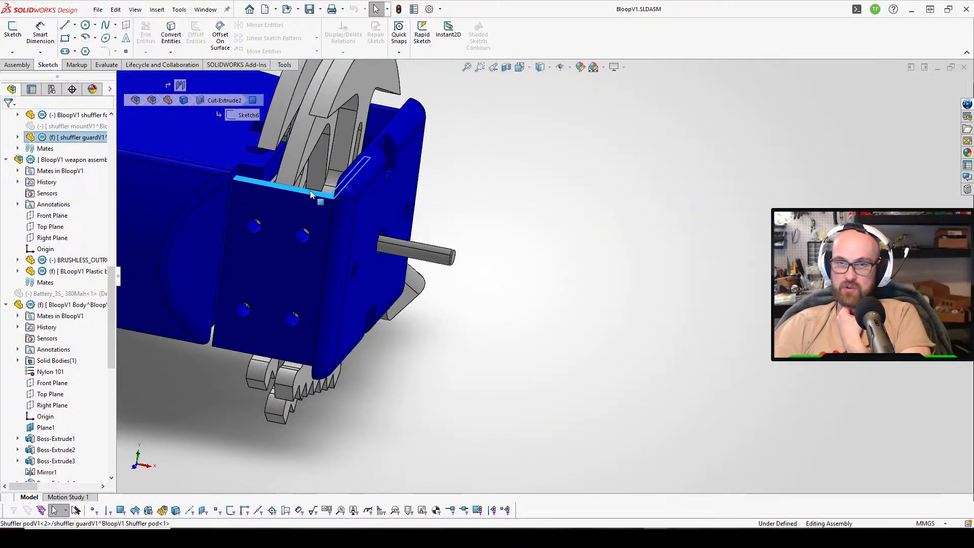
pyautogui.click(530, 193)
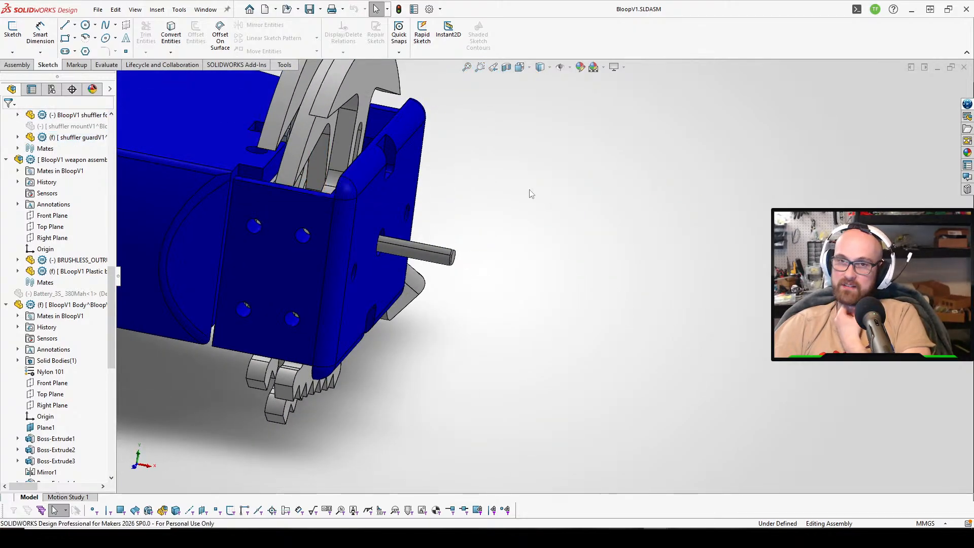
pyautogui.moveTo(524, 168); pyautogui.dragTo(442, 160, button='middle')
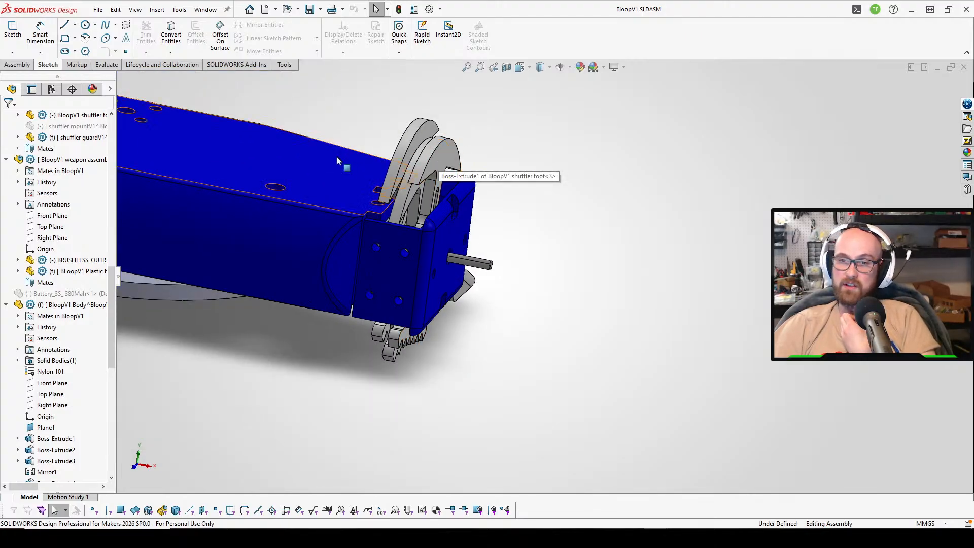
pyautogui.moveTo(336, 156); pyautogui.dragTo(412, 216, button='middle')
pyautogui.scroll(-4, 411, 216)
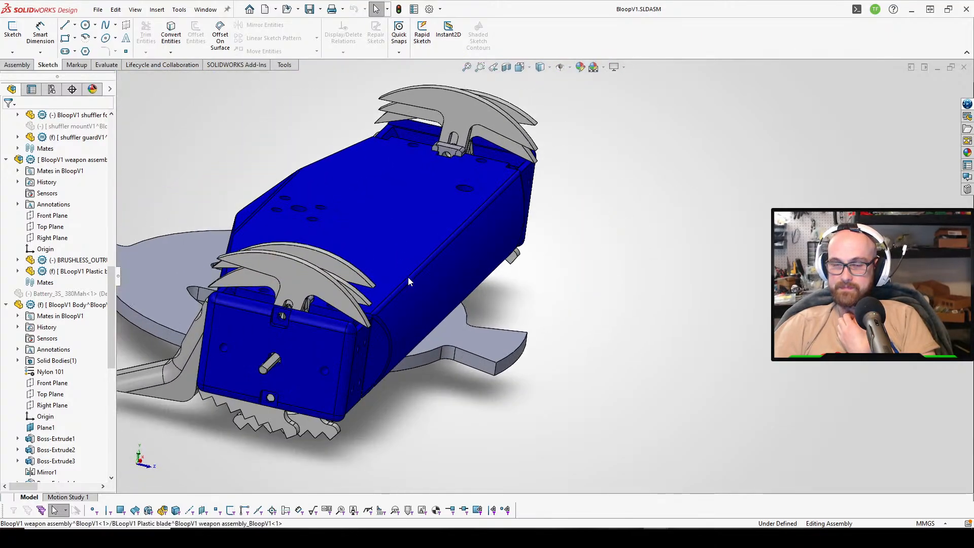
pyautogui.scroll(-3, 413, 289)
pyautogui.moveTo(415, 294); pyautogui.dragTo(389, 273, button='middle')
pyautogui.scroll(1, 389, 274)
pyautogui.scroll(-1, 444, 337)
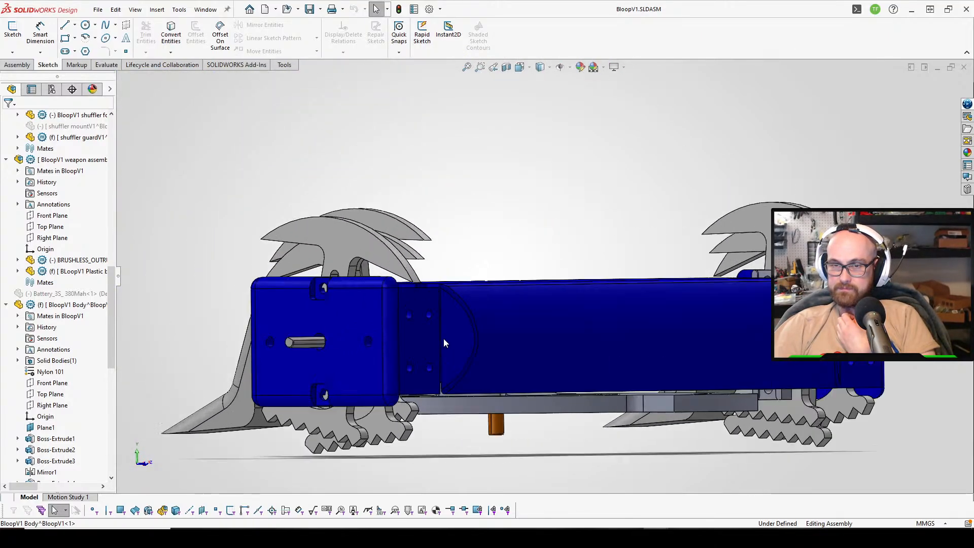
pyautogui.moveTo(450, 339)
pyautogui.mouseDown(button='middle')
pyautogui.moveTo(625, 329)
pyautogui.moveTo(550, 332)
pyautogui.moveTo(598, 341)
pyautogui.moveTo(660, 413)
pyautogui.mouseUp(button='middle')
# Start editing the weapon assembly's plastic blade in place and identify what its extrude and cut features shape.
pyautogui.click(652, 425)
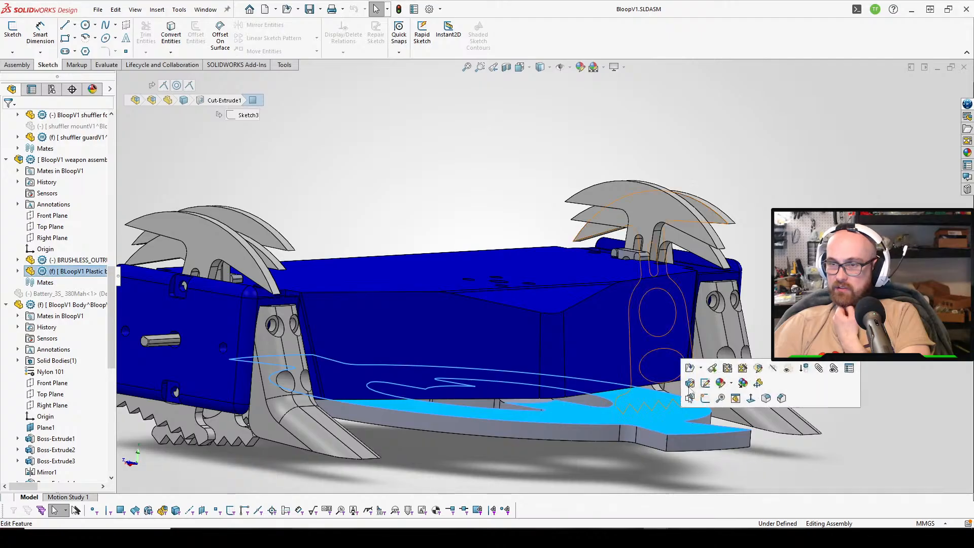
pyautogui.click(756, 371)
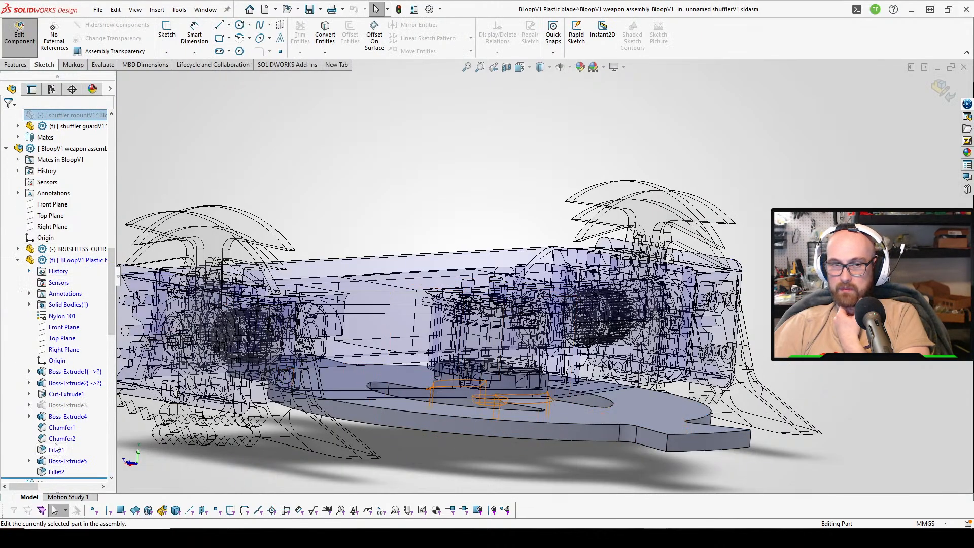
pyautogui.click(63, 400)
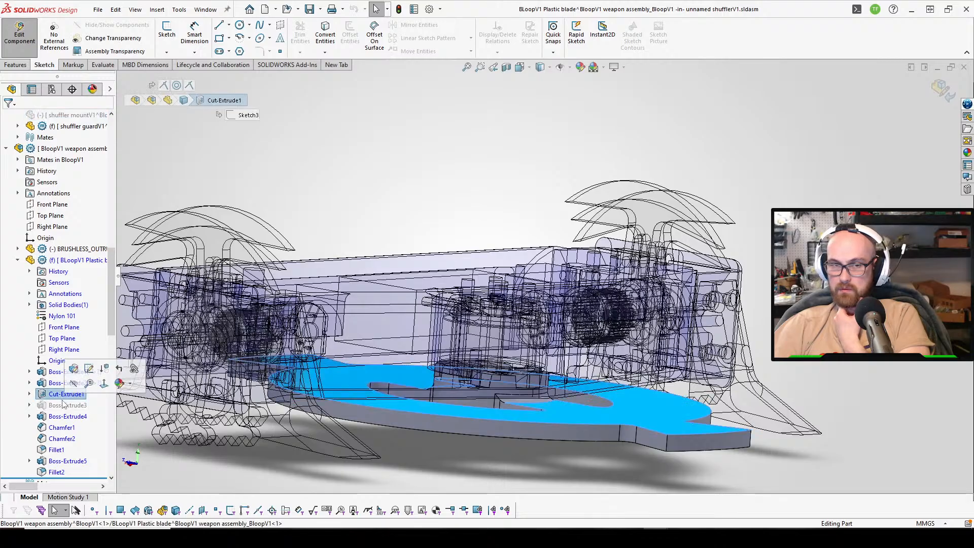
pyautogui.click(67, 416)
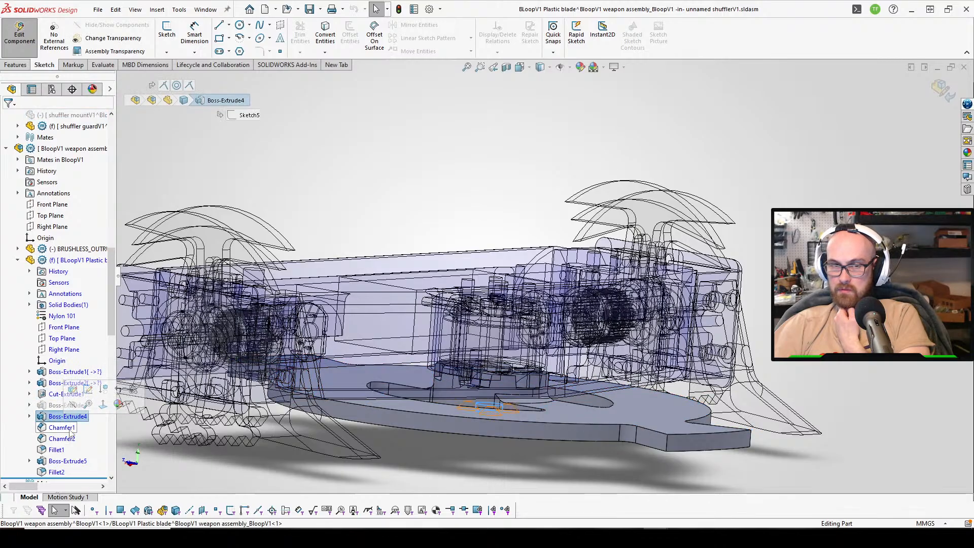
pyautogui.click(64, 460)
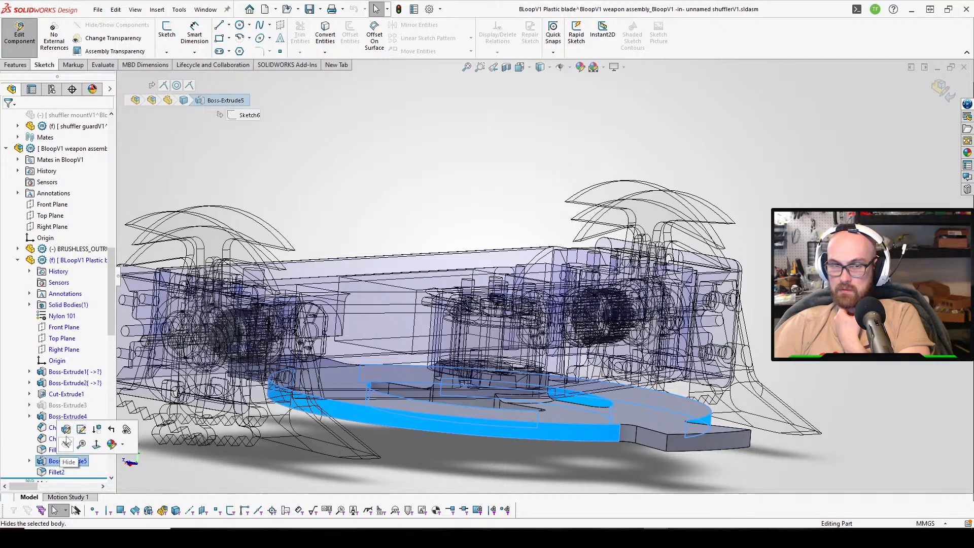
pyautogui.click(51, 384)
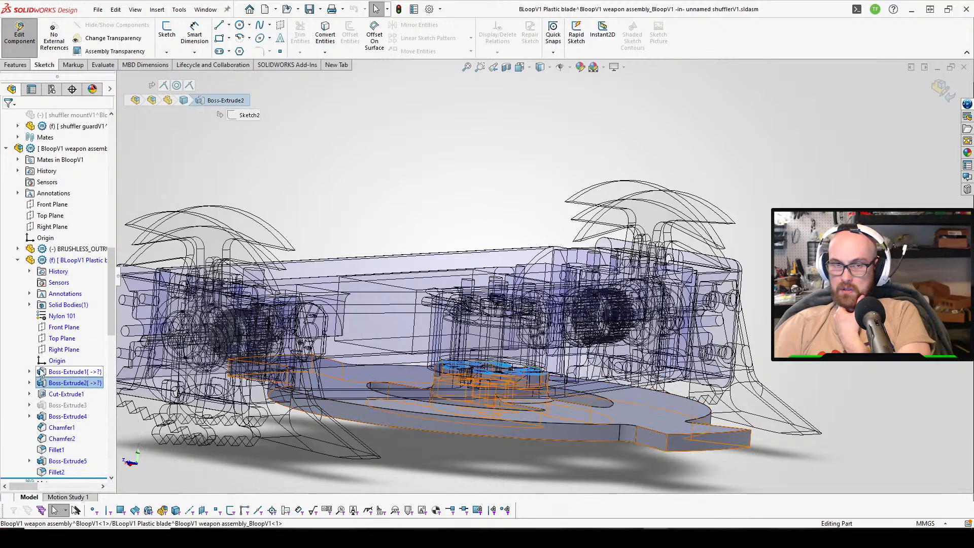
pyautogui.click(57, 372)
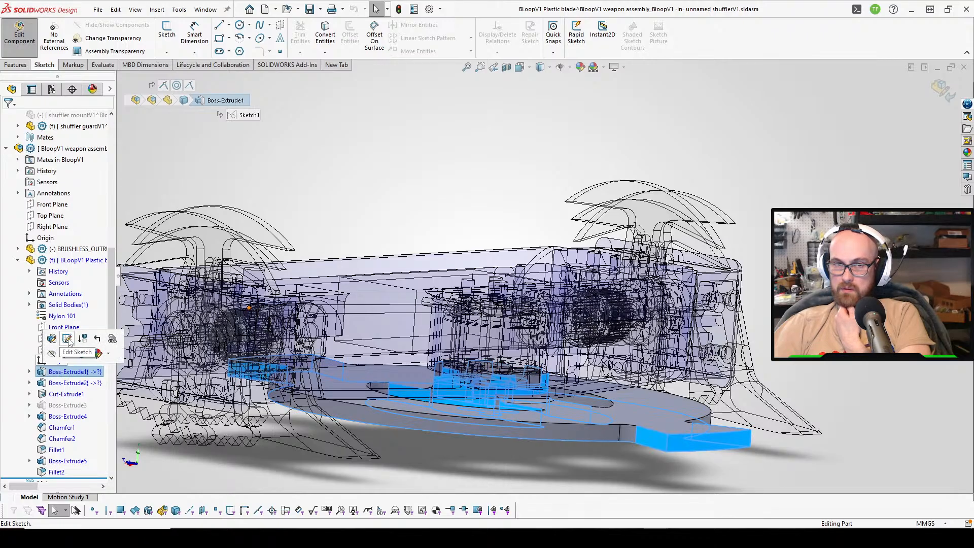
# Review the blade's Boss-Extrude1 definition and its depth from the side, then close it without changing any values.
pyautogui.click(52, 339)
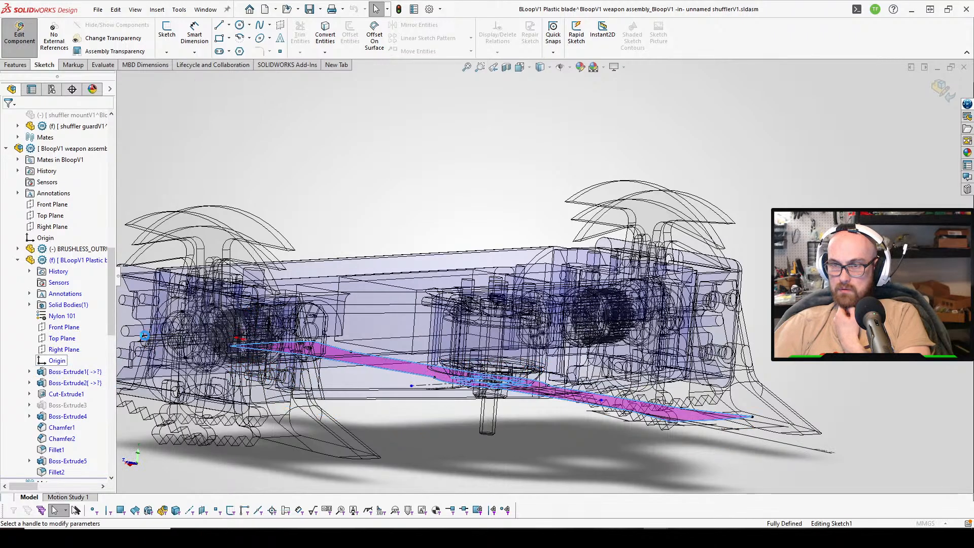
pyautogui.moveTo(446, 320); pyautogui.dragTo(570, 313, button='middle')
pyautogui.scroll(-2, 431, 377)
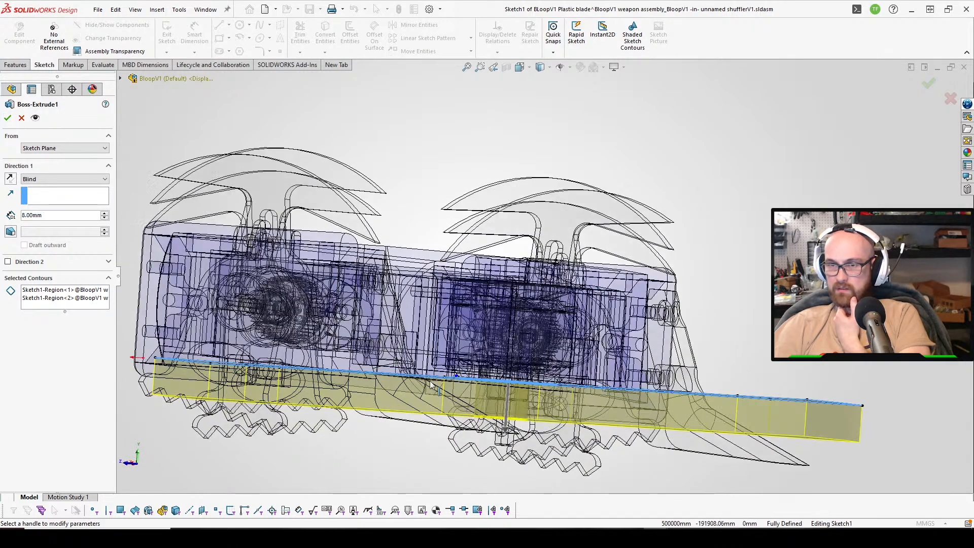
pyautogui.scroll(2, 474, 388)
pyautogui.moveTo(478, 407); pyautogui.dragTo(518, 392, button='middle')
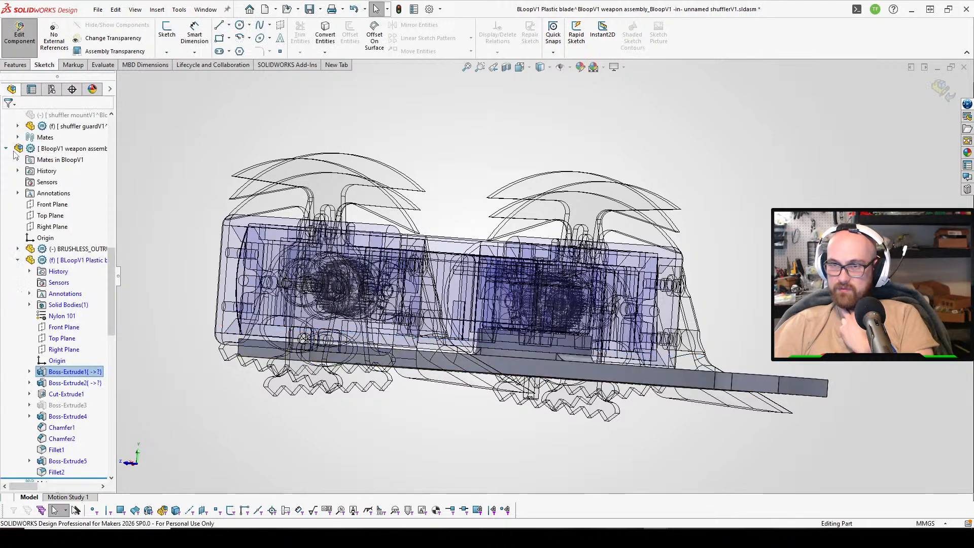
# Review the plastic blade's remaining extrude, cut, chamfer and fillet features, including Cut-Extrude1's definition.
pyautogui.click(73, 384)
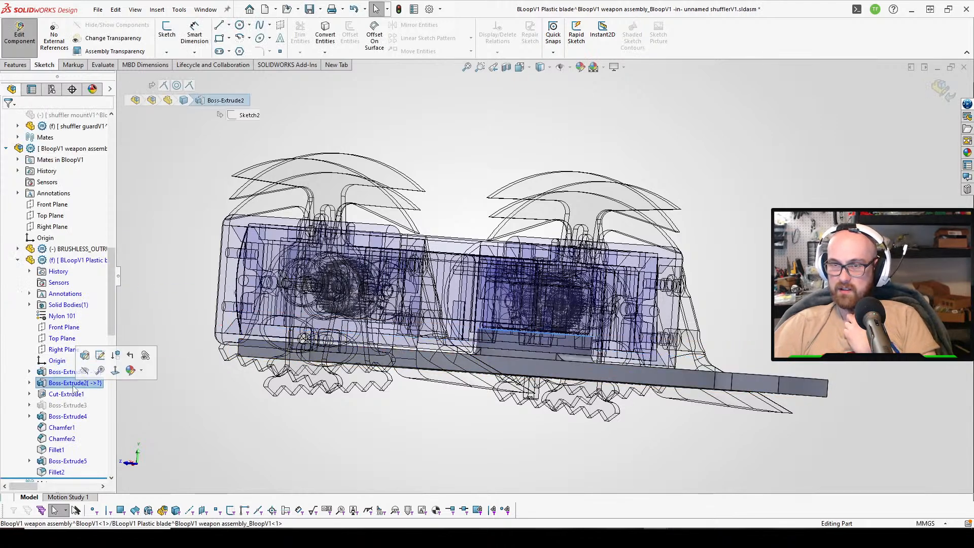
pyautogui.click(63, 394)
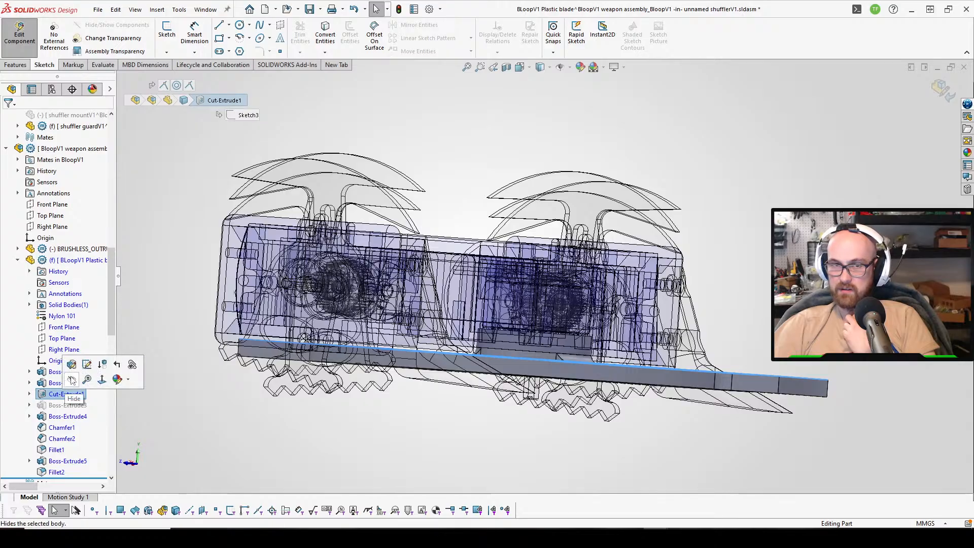
pyautogui.click(73, 367)
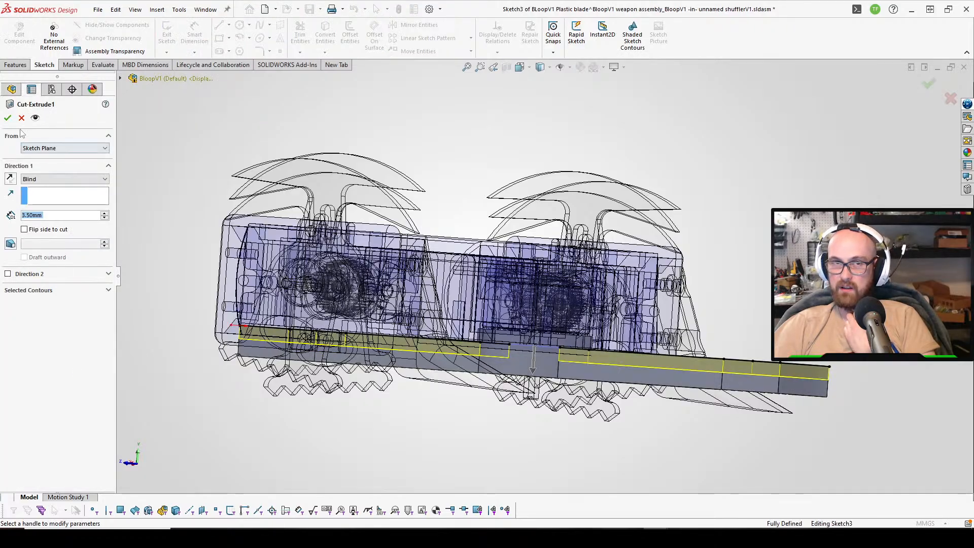
pyautogui.click(8, 117)
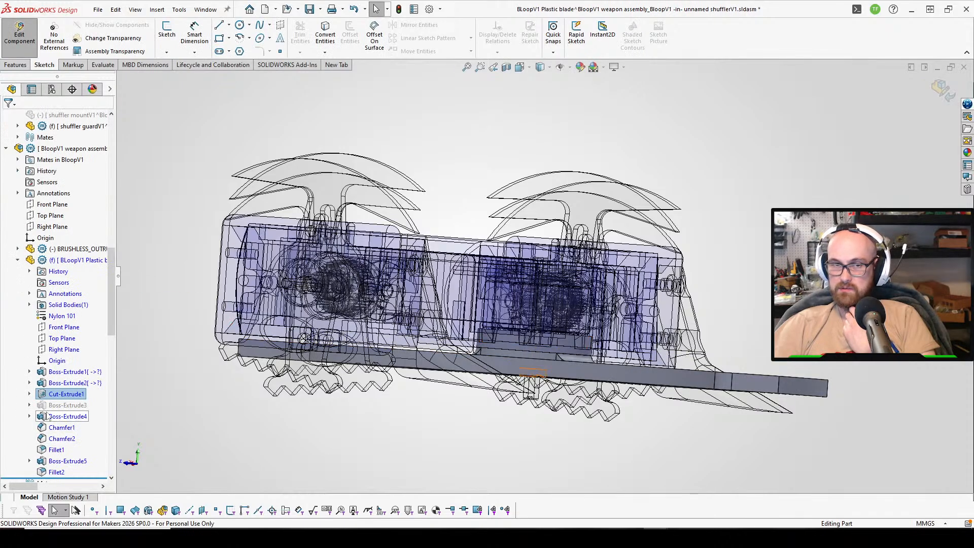
pyautogui.click(56, 416)
pyautogui.click(63, 438)
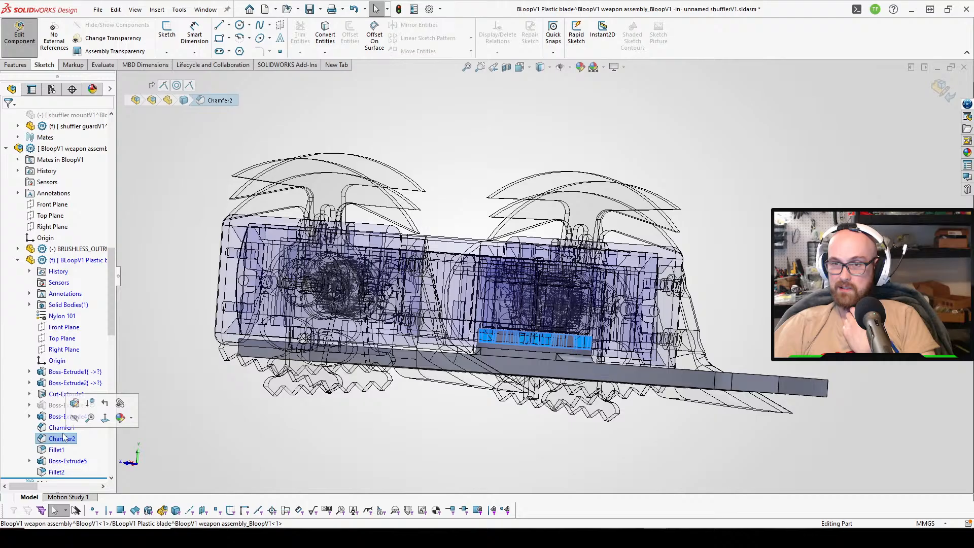
pyautogui.click(61, 460)
pyautogui.click(56, 472)
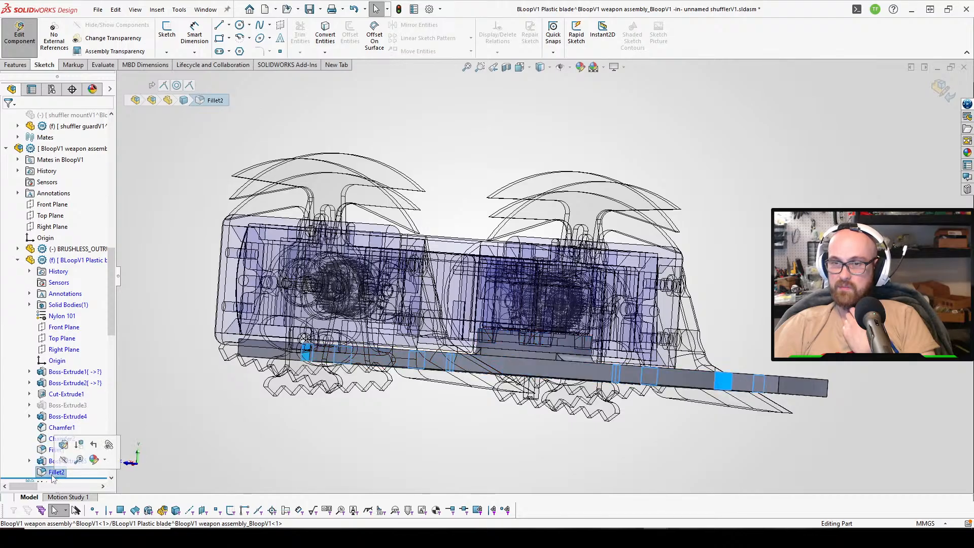
# Set the depth of the plastic blade's Boss-Extrude1 to 10 mm.
pyautogui.click(65, 371)
pyautogui.click(68, 345)
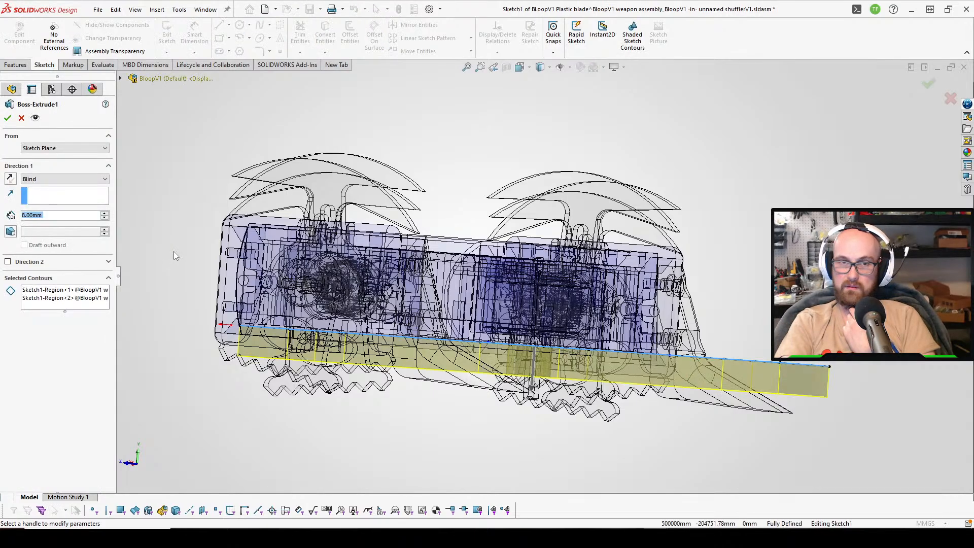
pyautogui.write('10')
pyautogui.press('Return')
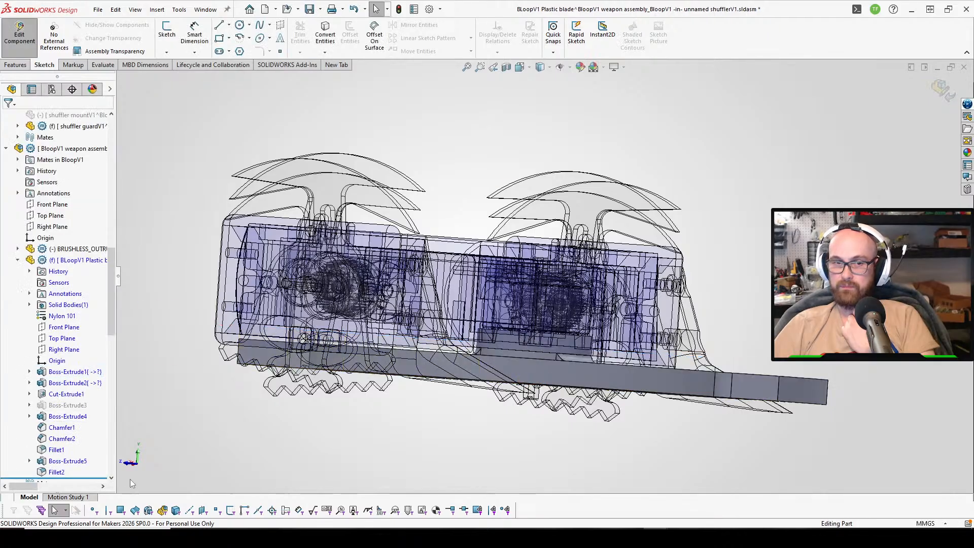
pyautogui.moveTo(664, 229); pyautogui.dragTo(693, 350, button='middle')
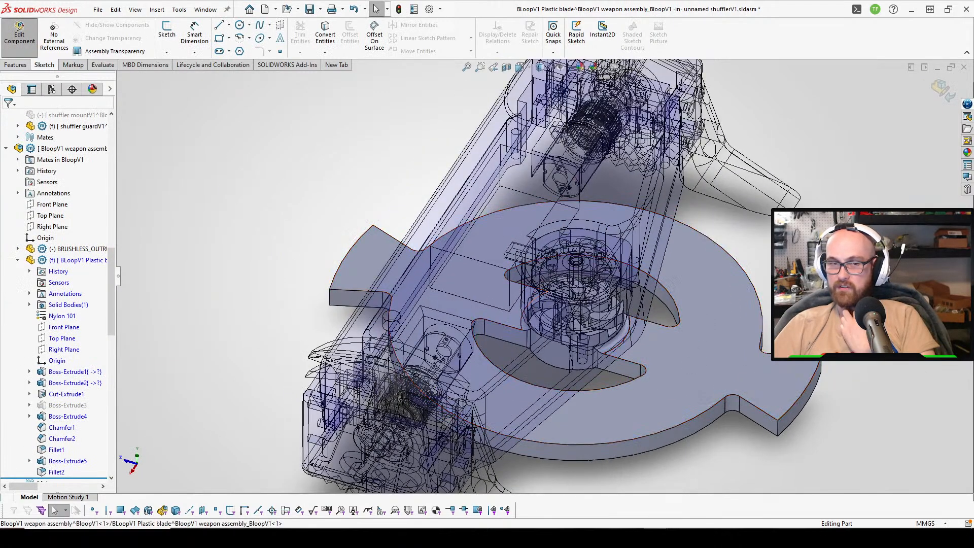
# Check the end condition and target face of the blade's ring extrusion, Boss-Extrude5, keeping its settings.
pyautogui.click(68, 460)
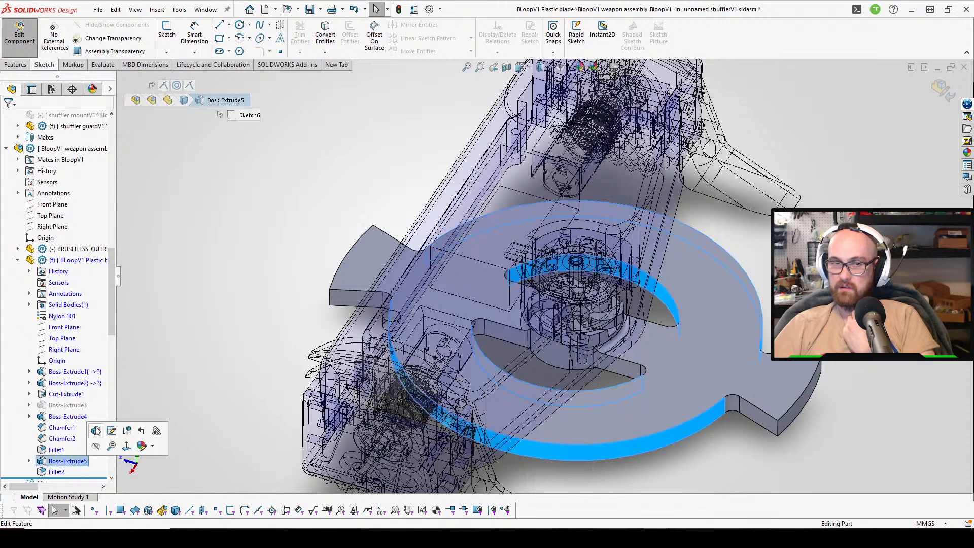
pyautogui.click(94, 427)
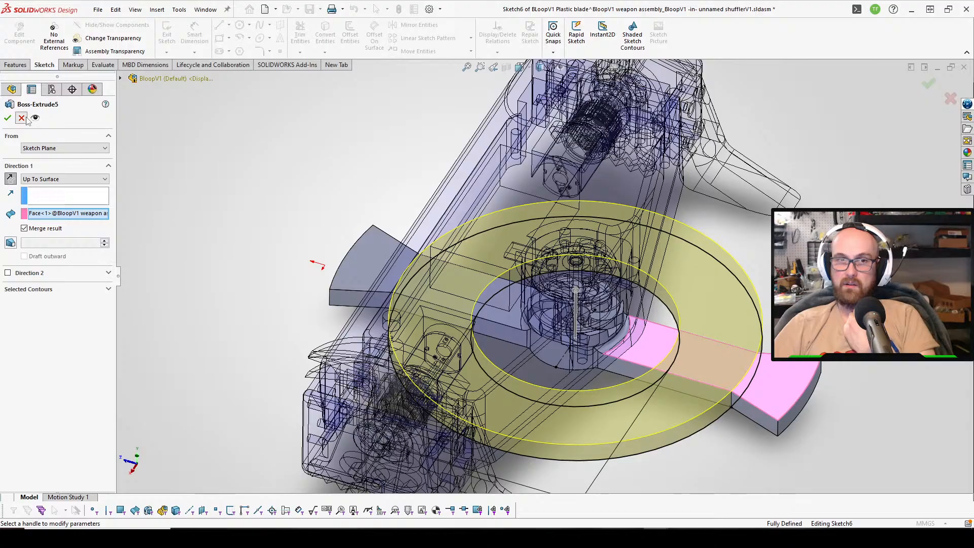
pyautogui.click(7, 117)
# Set the inner circle's diameter to 69 mm in the sketch of the blade's ring extrusion and finish editing the part in place.
pyautogui.click(65, 460)
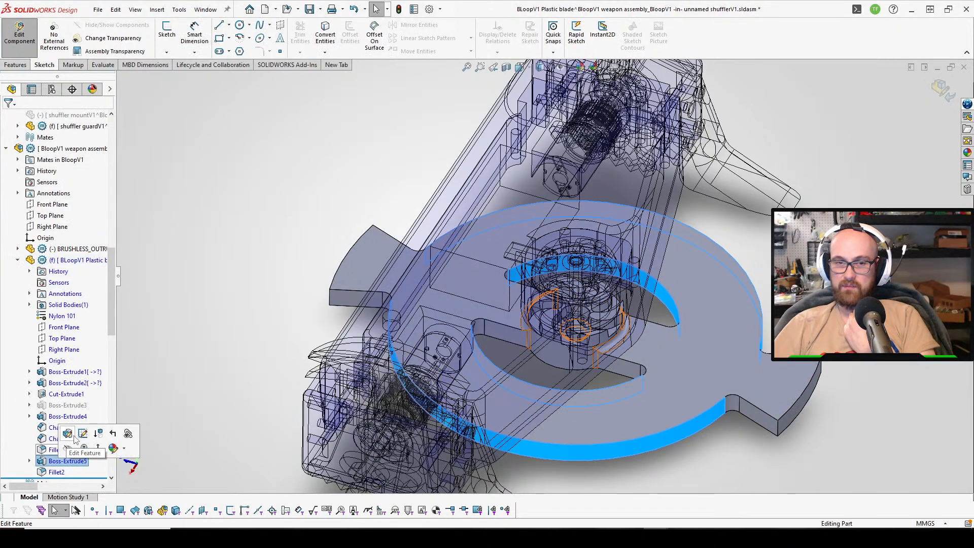
pyautogui.click(83, 432)
pyautogui.press('f')
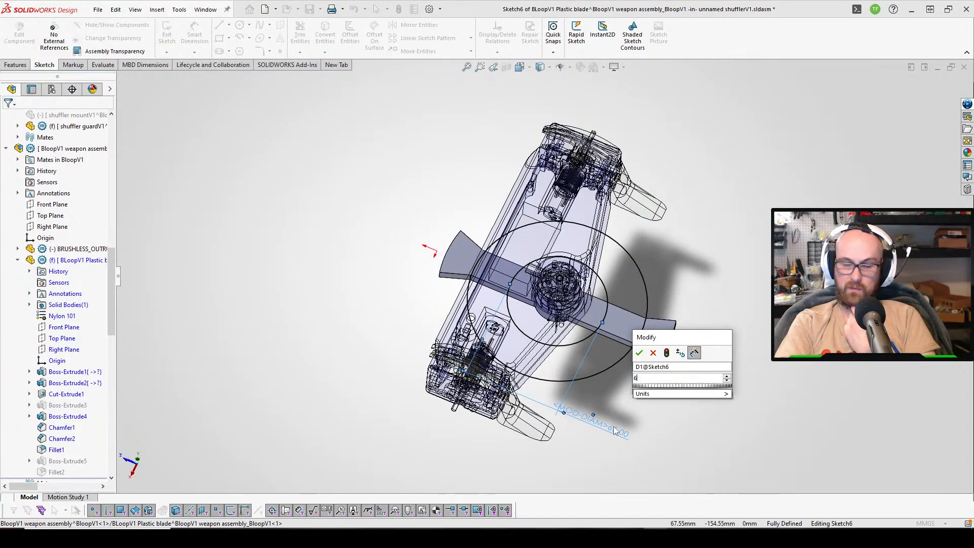
pyautogui.press('Return')
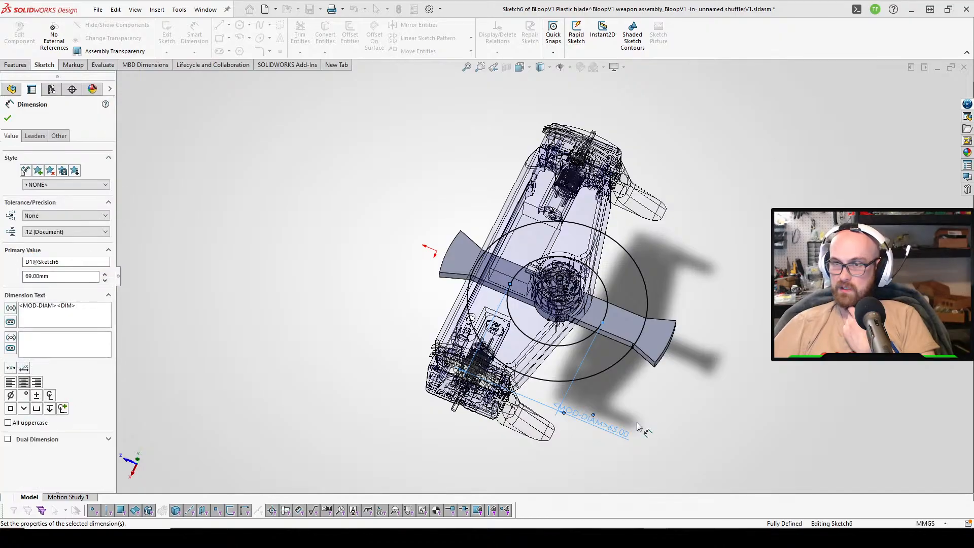
pyautogui.click(166, 31)
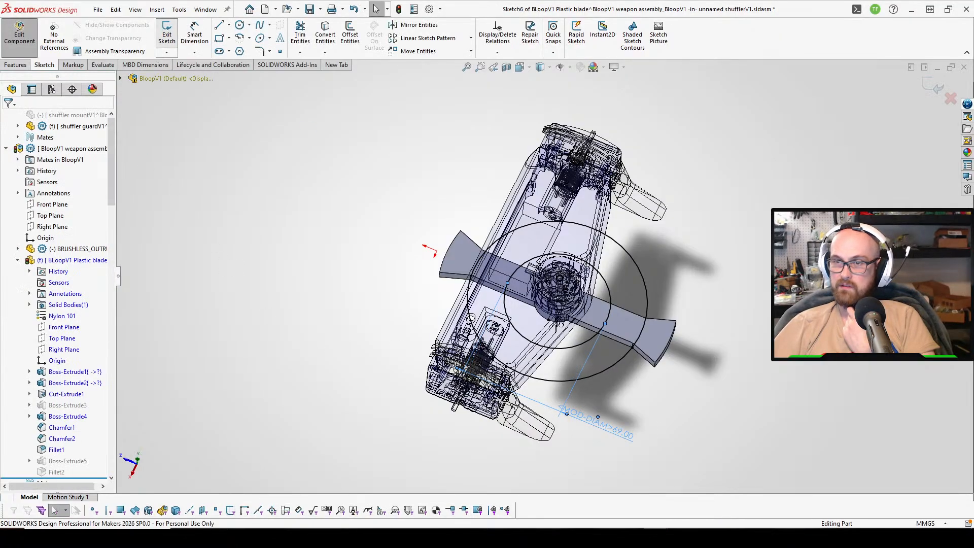
pyautogui.moveTo(719, 313); pyautogui.dragTo(722, 225, button='middle')
pyautogui.scroll(2, 722, 224)
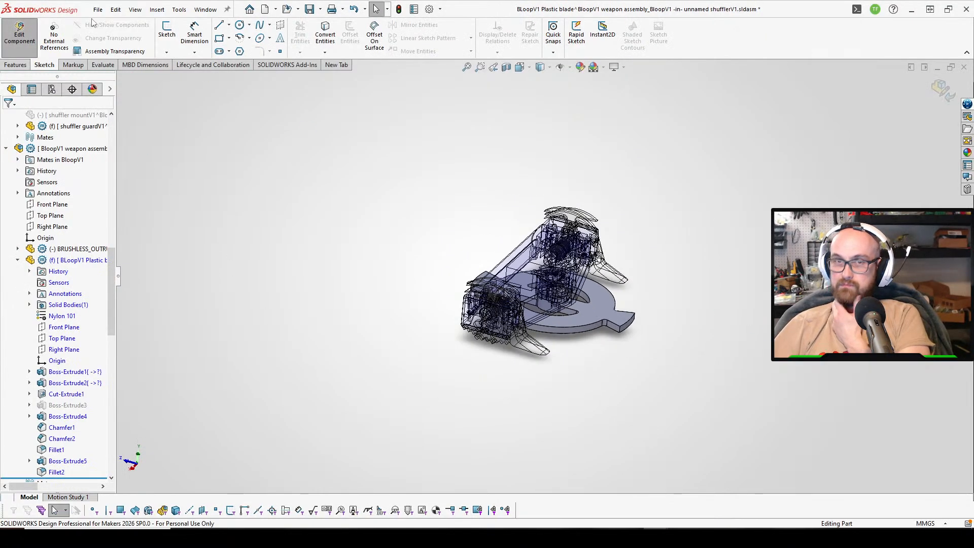
pyautogui.click(22, 39)
# Inspect the thickened blade's clearance to the body, fork and shuffler feet from the side.
pyautogui.scroll(2, 571, 391)
pyautogui.scroll(-5, 571, 391)
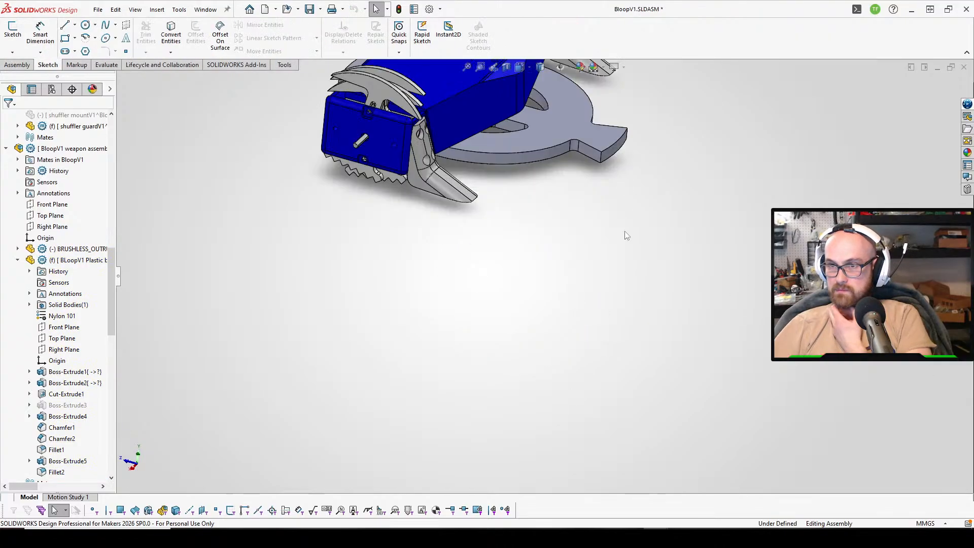
pyautogui.scroll(-4, 625, 230)
pyautogui.scroll(6, 605, 132)
pyautogui.scroll(-5, 604, 131)
pyautogui.moveTo(406, 224); pyautogui.dragTo(356, 159, button='middle')
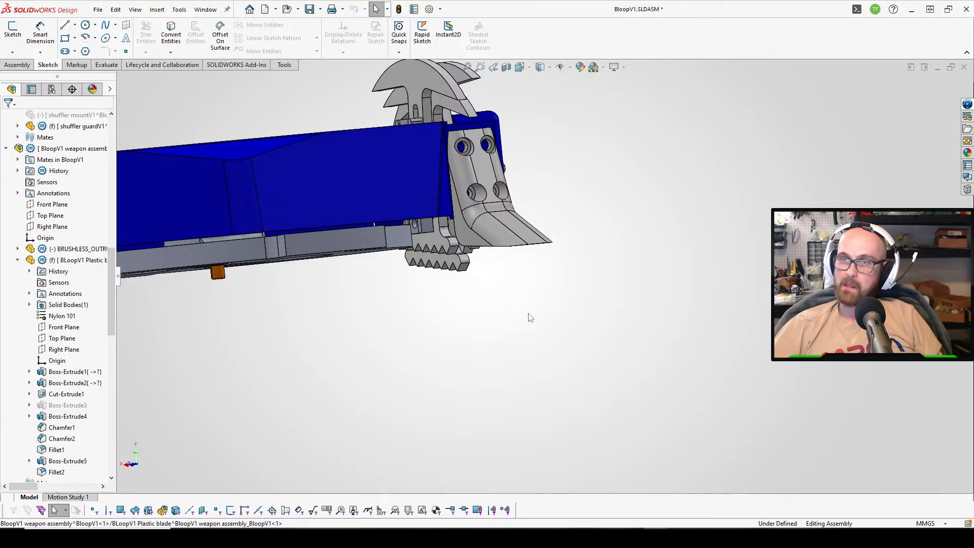
# Save the BloopV1 assembly together with the modified plastic blade and weapon assembly.
pyautogui.click(308, 10)
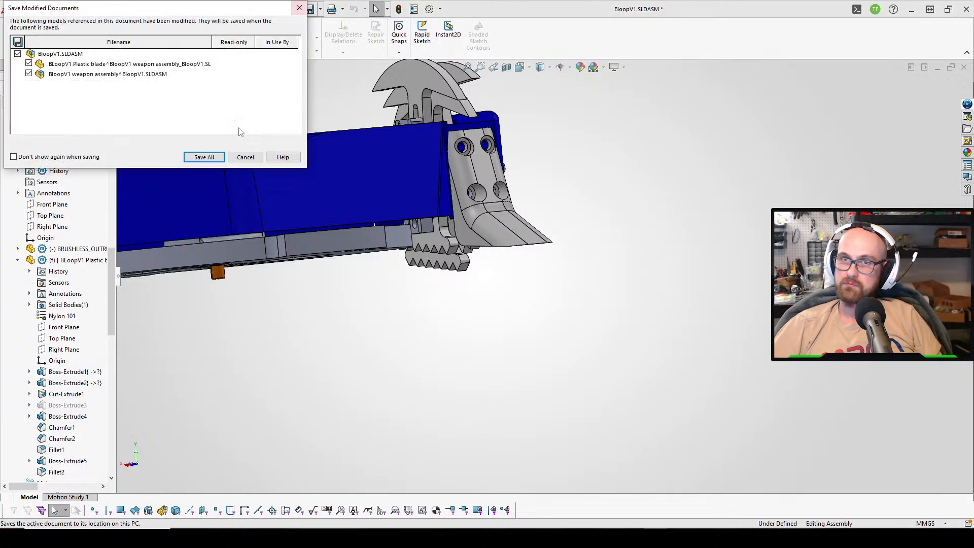
pyautogui.click(264, 157)
pyautogui.click(520, 242)
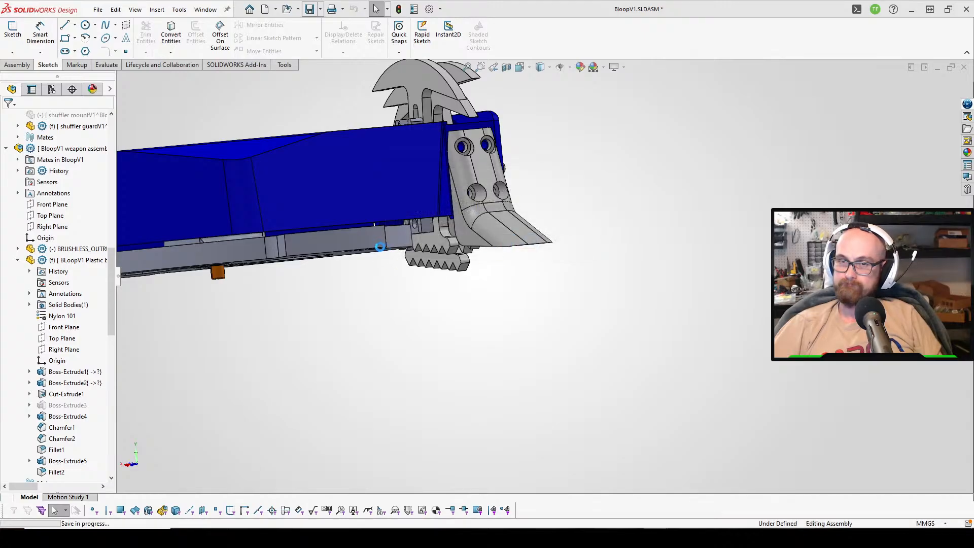
# Examine how the blade sits beneath the body, between the forks and above the shuffler feet, from several angles.
pyautogui.scroll(-1, 360, 249)
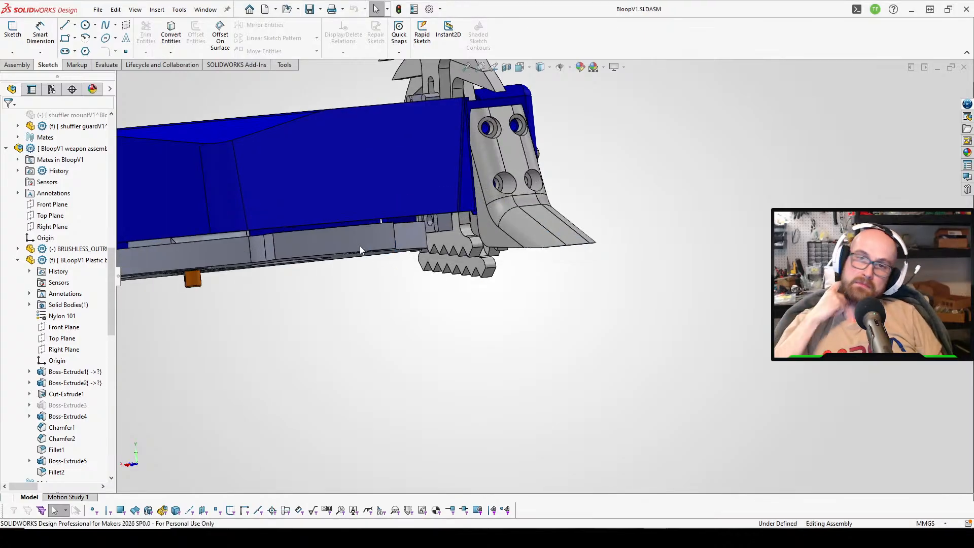
pyautogui.moveTo(360, 245); pyautogui.dragTo(327, 169, button='middle')
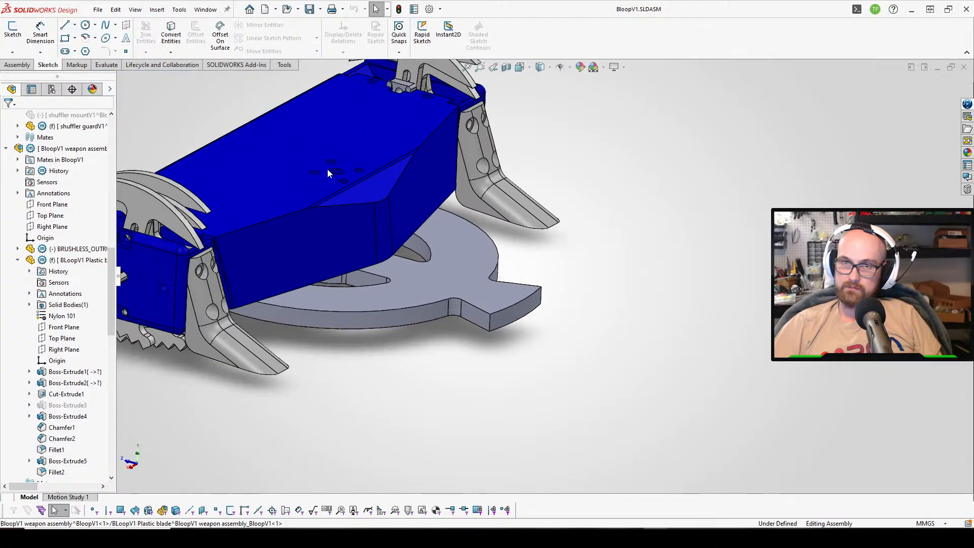
pyautogui.scroll(-1, 327, 169)
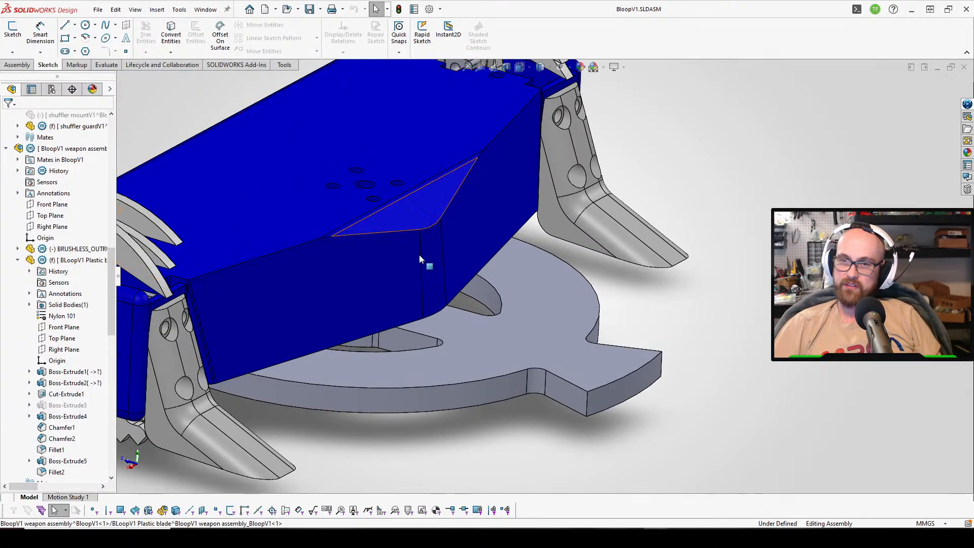
pyautogui.moveTo(419, 257); pyautogui.dragTo(545, 390, button='middle')
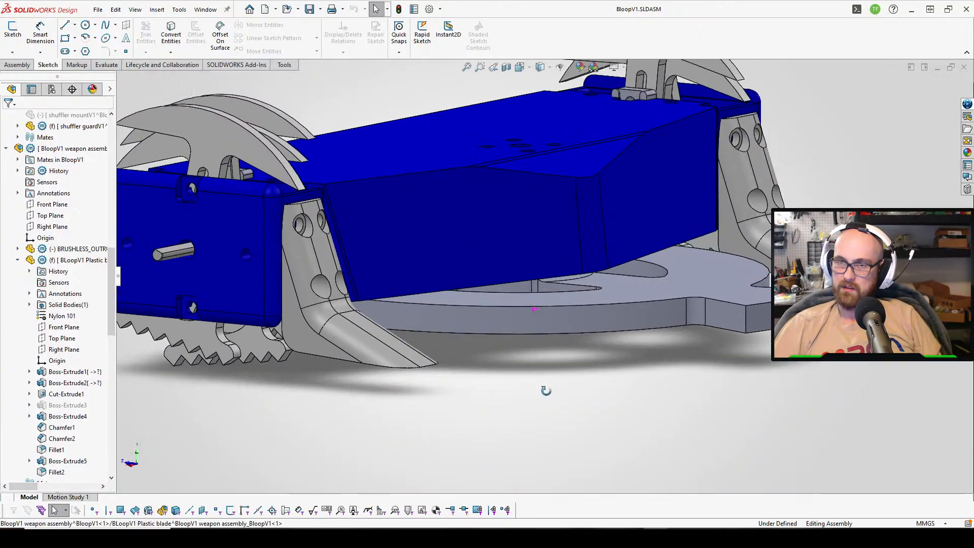
pyautogui.scroll(-2, 527, 282)
pyautogui.scroll(4, 527, 281)
pyautogui.moveTo(519, 272); pyautogui.dragTo(560, 247, button='middle')
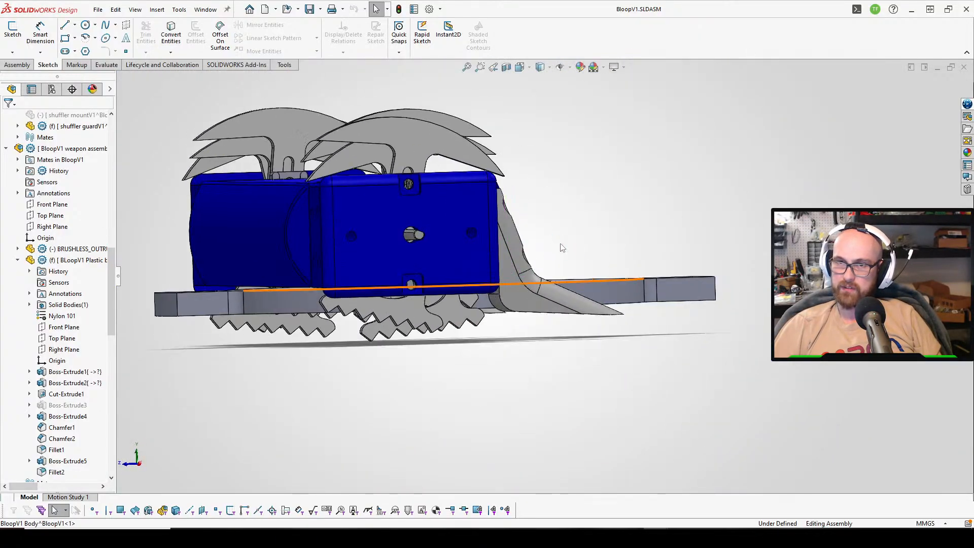
pyautogui.scroll(-1, 562, 247)
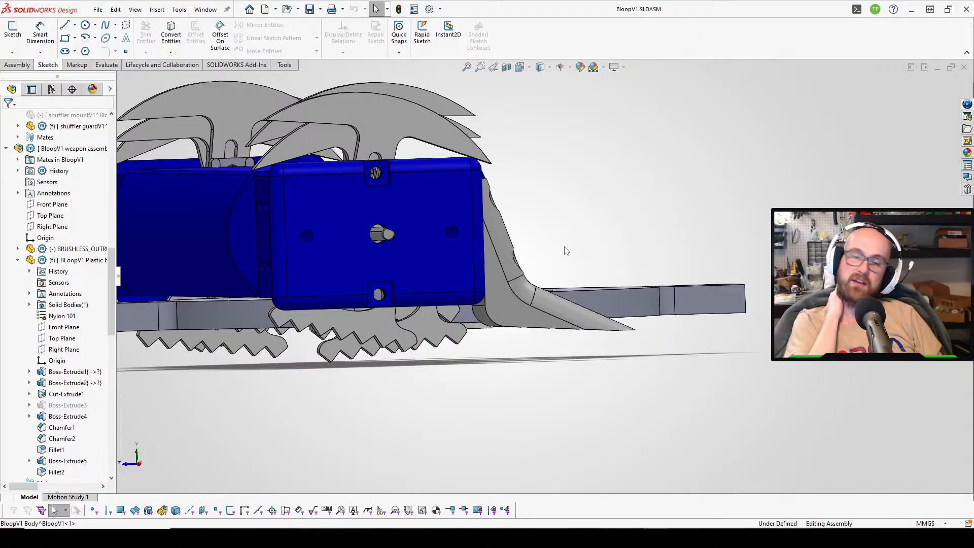
pyautogui.moveTo(563, 210); pyautogui.dragTo(458, 228, button='middle')
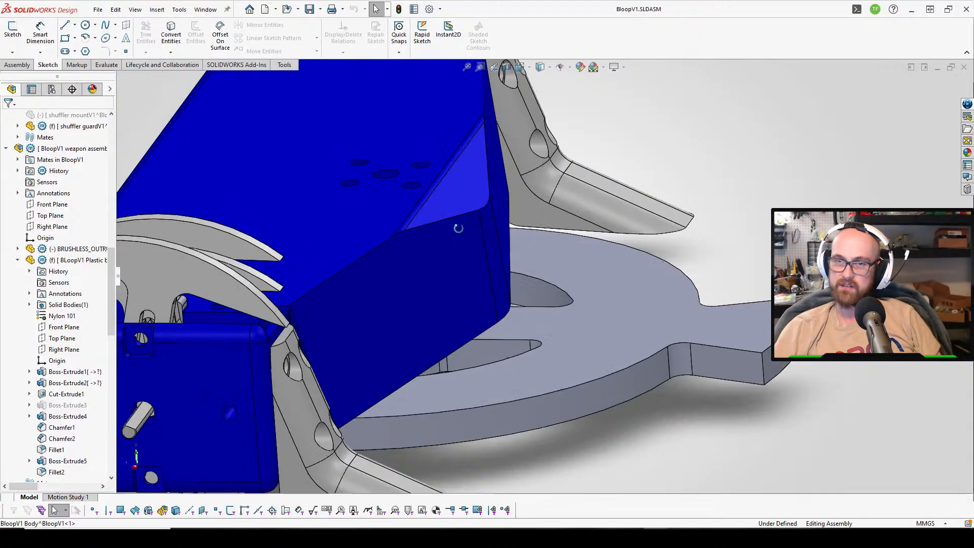
pyautogui.scroll(4, 466, 242)
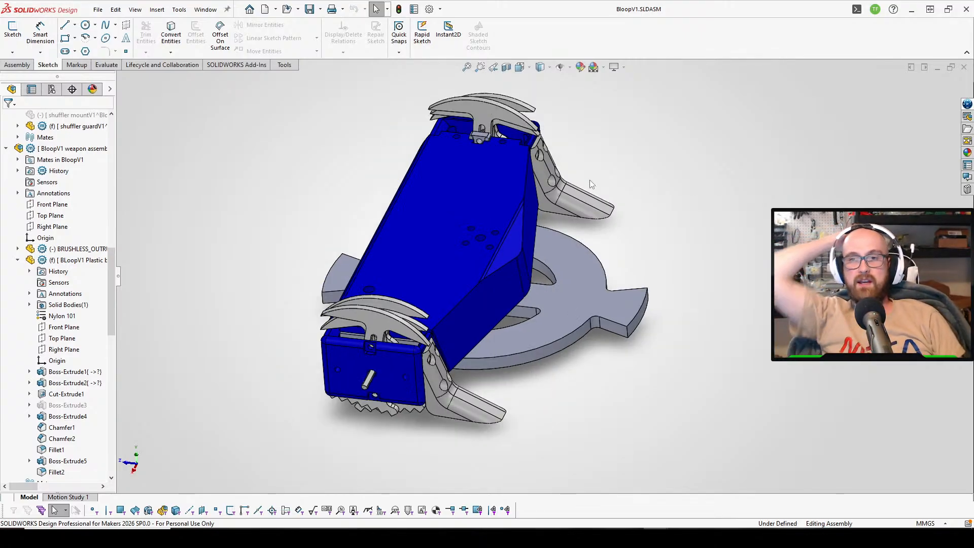
# Inspect the mirrored fork and the shuffler guard's end face, and view the robot from above and from the end.
pyautogui.click(589, 179)
pyautogui.moveTo(482, 177); pyautogui.dragTo(528, 191, button='middle')
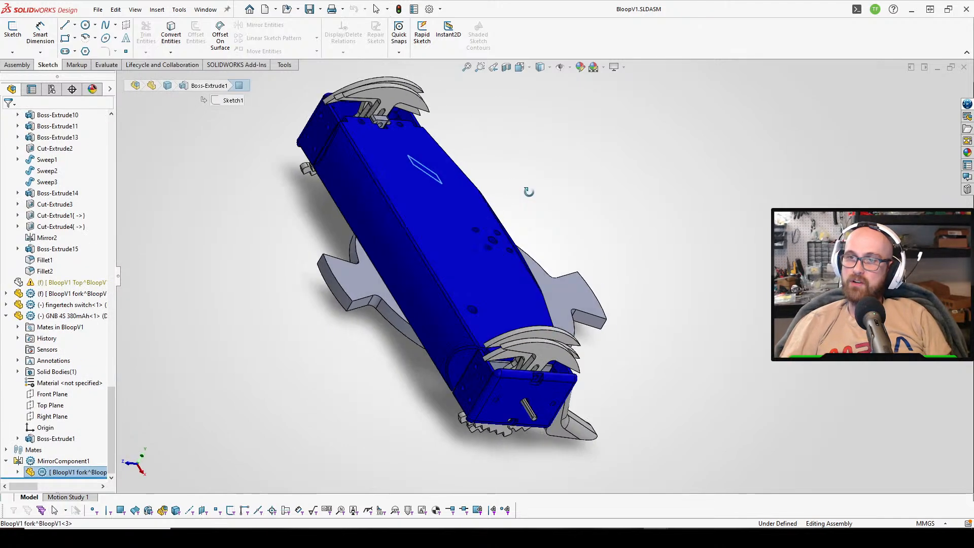
pyautogui.click(325, 131)
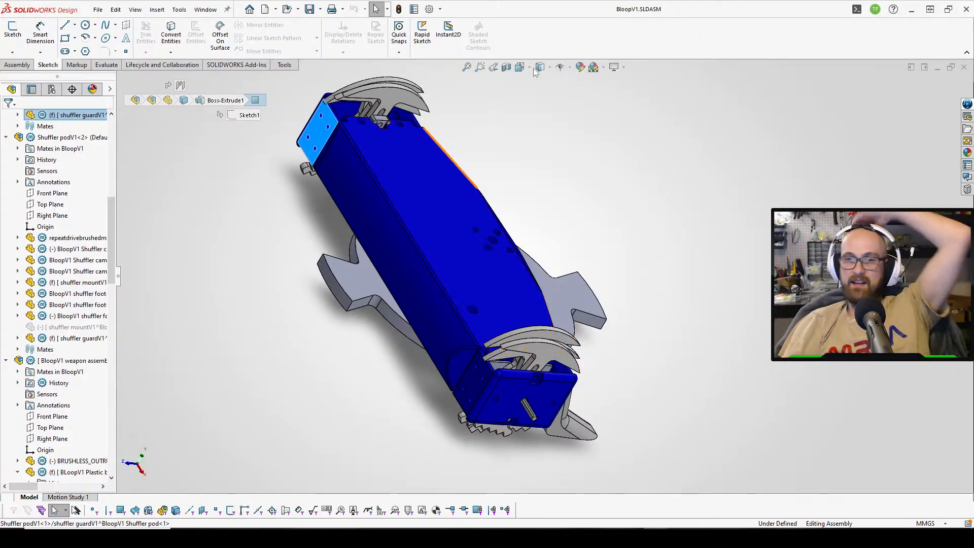
pyautogui.moveTo(496, 398); pyautogui.dragTo(463, 304, button='middle')
pyautogui.click(776, 443)
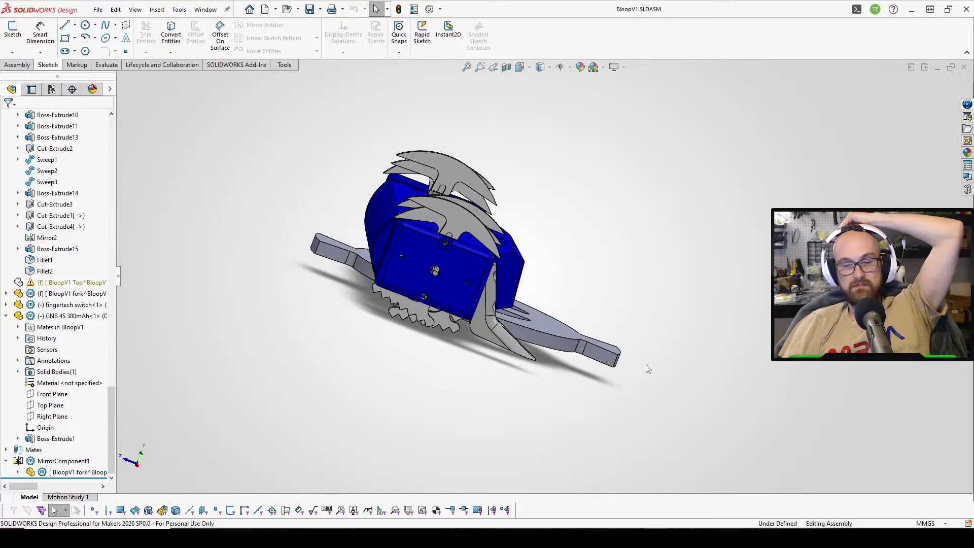
# Look over the blade's underside, then the body's upper face and the fork mounting on the complete robot.
pyautogui.scroll(-1, 646, 365)
pyautogui.scroll(-2, 429, 304)
pyautogui.moveTo(431, 300); pyautogui.dragTo(579, 363, button='middle')
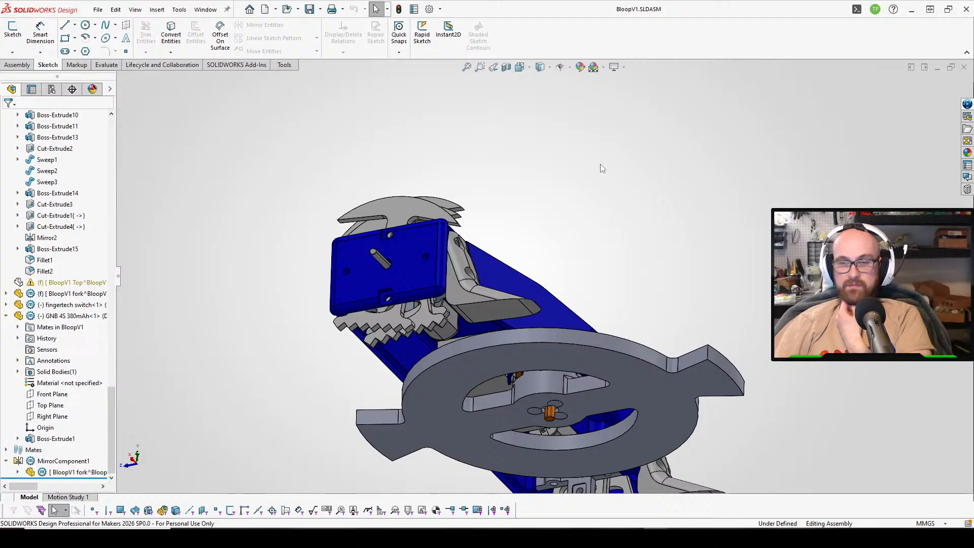
pyautogui.moveTo(600, 164); pyautogui.dragTo(535, 205, button='middle')
pyautogui.scroll(-5, 537, 213)
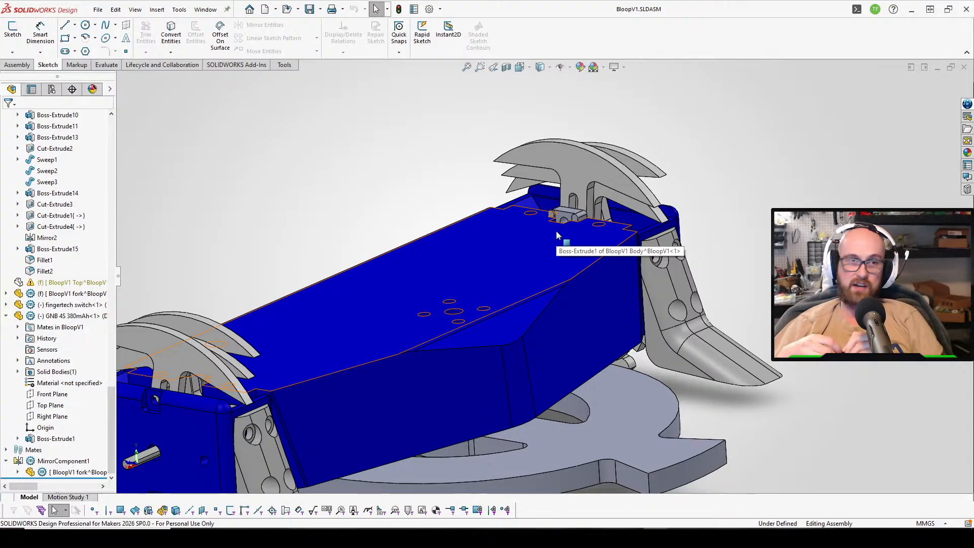
pyautogui.click(618, 307)
pyautogui.click(823, 192)
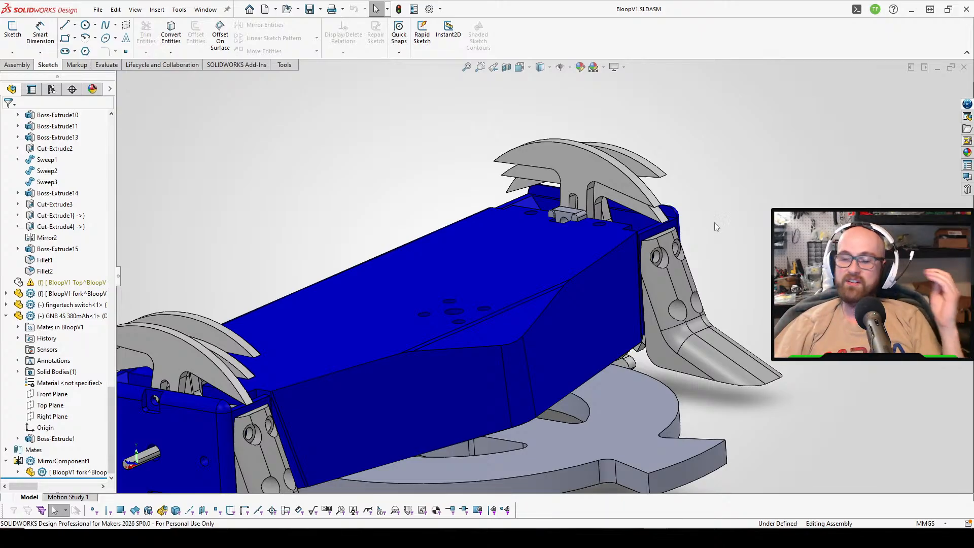
pyautogui.scroll(1, 715, 221)
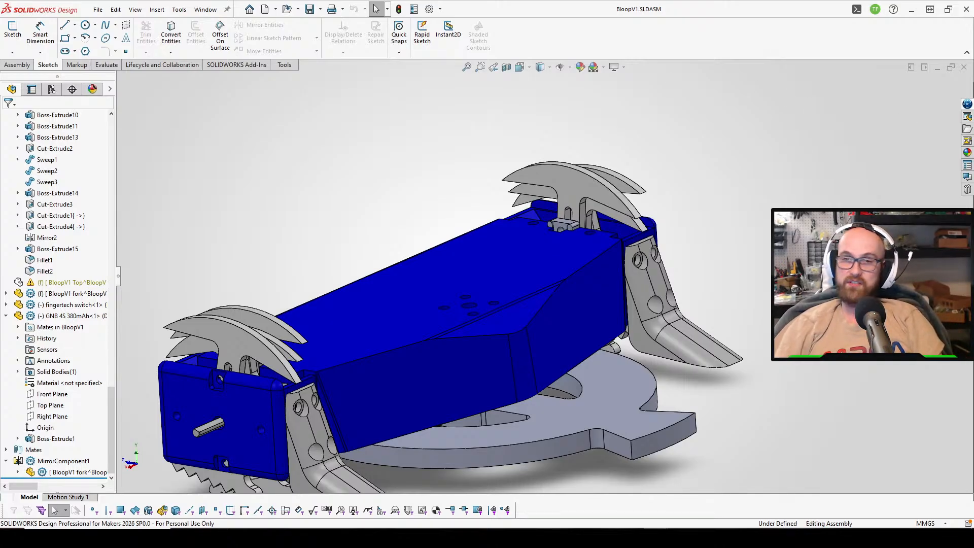
# Examine the body's front faces and the blade's openings and hub from above and from below.
pyautogui.scroll(3, 412, 418)
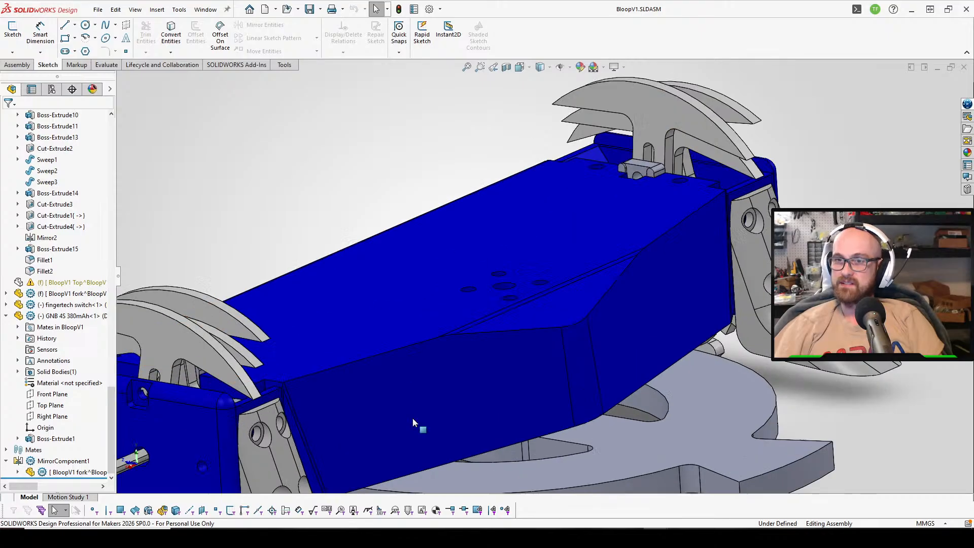
pyautogui.scroll(2, 565, 374)
pyautogui.click(562, 372)
pyautogui.scroll(-3, 609, 269)
pyautogui.moveTo(609, 269); pyautogui.dragTo(534, 223, button='middle')
pyautogui.scroll(3, 532, 312)
pyautogui.scroll(-4, 497, 396)
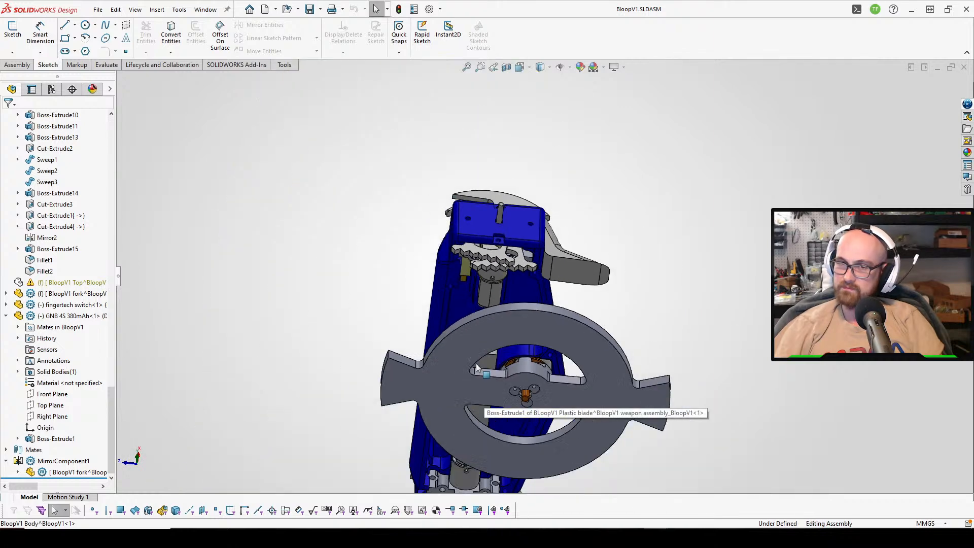
# Inspect the blade's underside, its edge-on spacing from the body, and the forks on the complete robot.
pyautogui.moveTo(475, 364); pyautogui.dragTo(557, 264, button='middle')
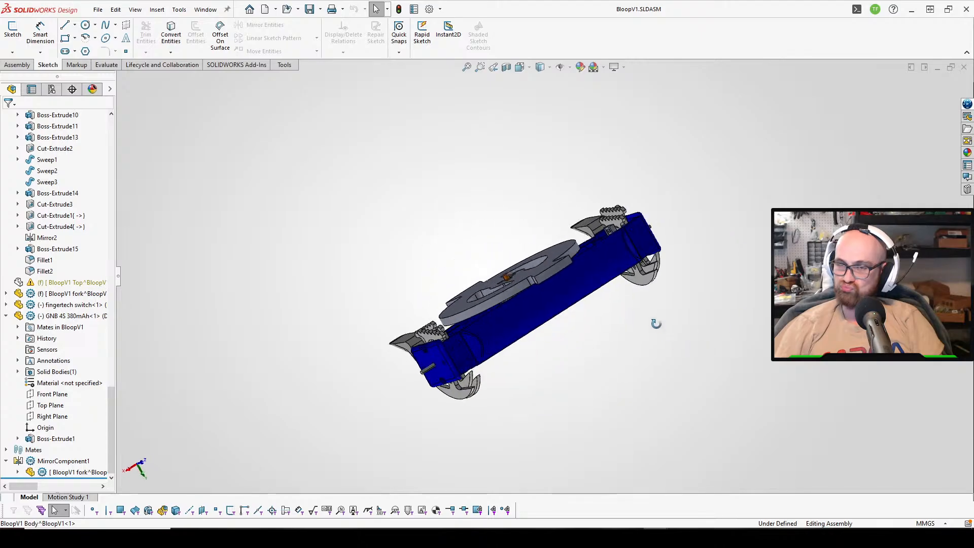
pyautogui.scroll(6, 557, 264)
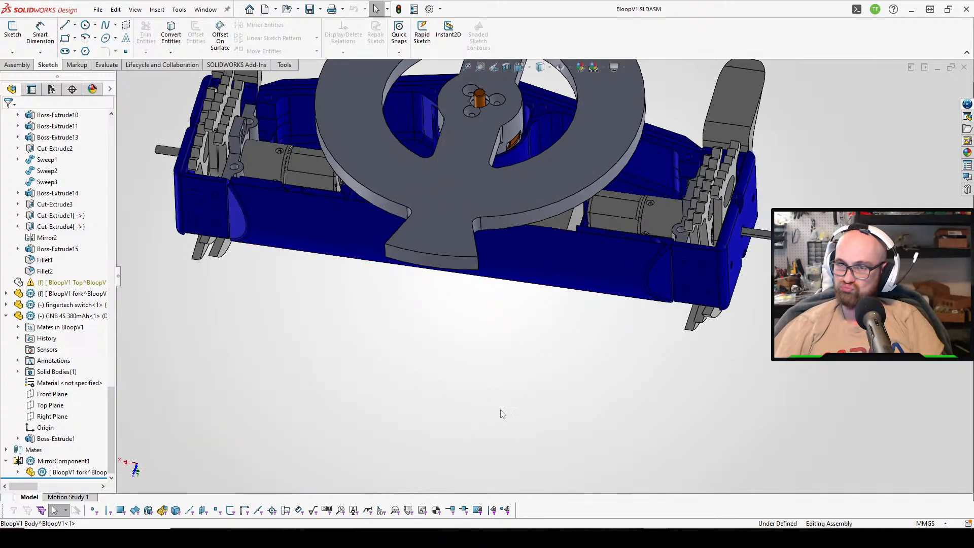
pyautogui.moveTo(501, 414); pyautogui.dragTo(578, 163, button='middle')
pyautogui.moveTo(701, 310); pyautogui.dragTo(542, 162, button='middle')
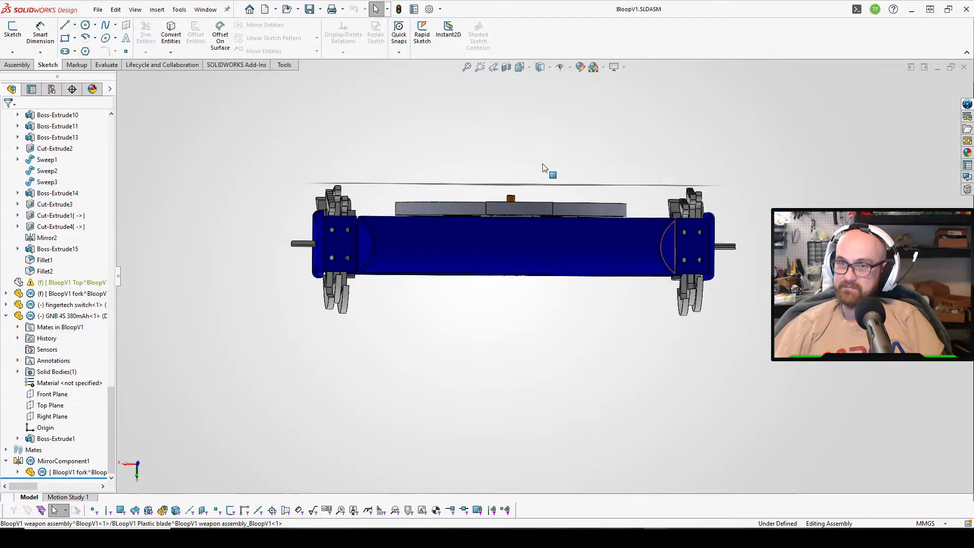
pyautogui.scroll(3, 528, 183)
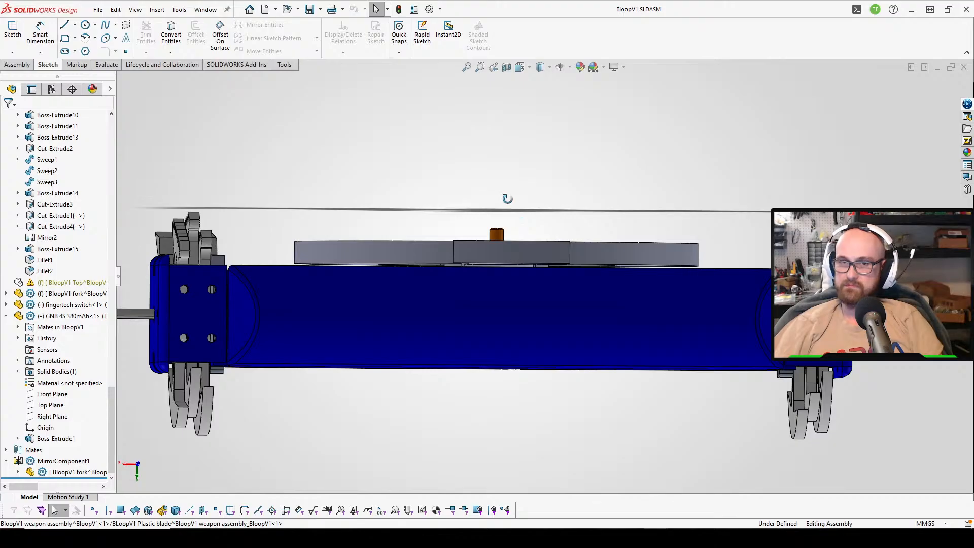
pyautogui.moveTo(507, 198); pyautogui.dragTo(532, 394, button='middle')
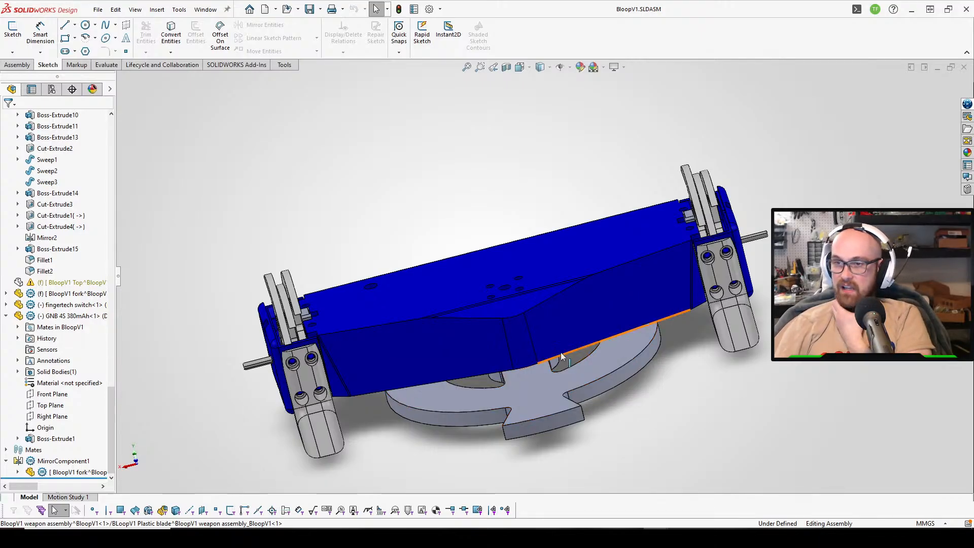
# Edit the BloopV1 fork in the context of the assembly and open the sketch of its Boss-Extrude1.
pyautogui.hotkey('ctrl', '4')
pyautogui.click(426, 366)
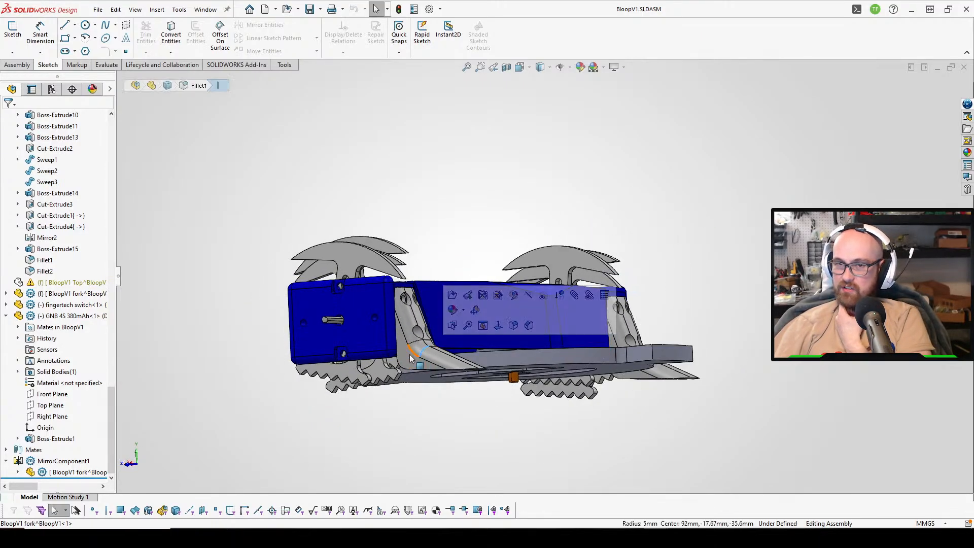
pyautogui.click(495, 300)
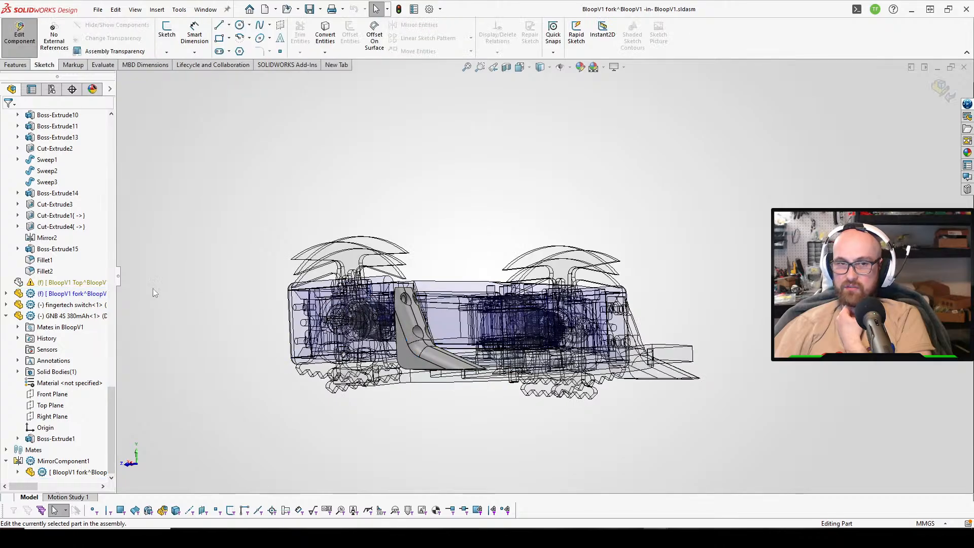
pyautogui.click(6, 293)
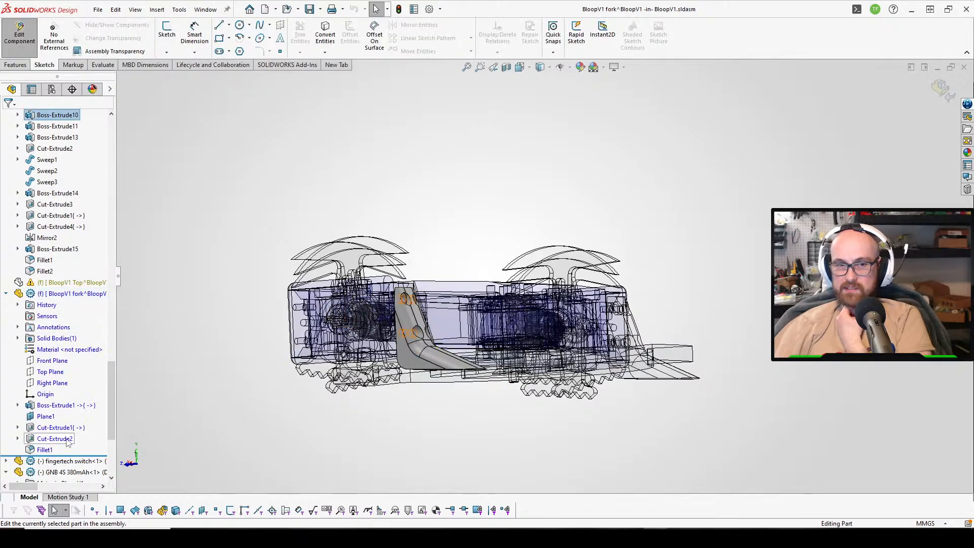
pyautogui.click(58, 405)
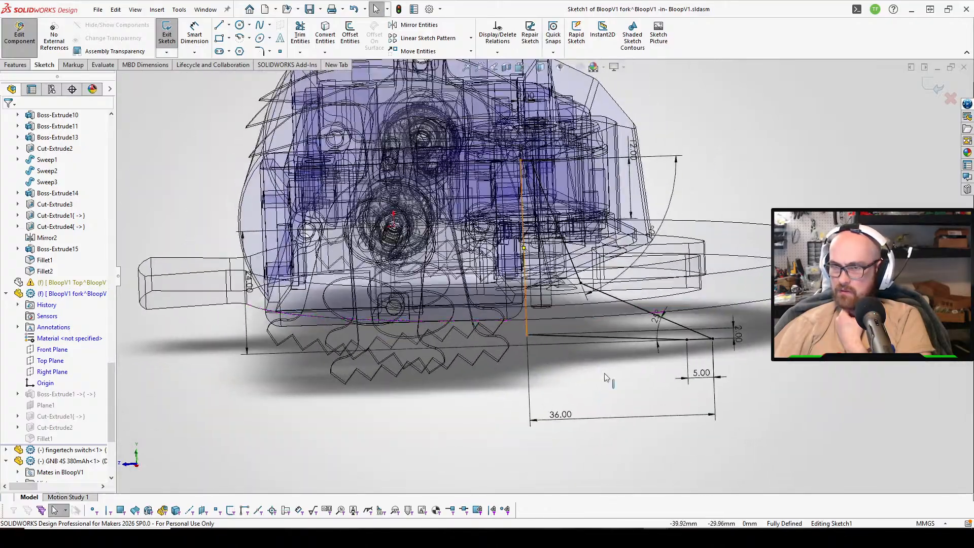
# Try a 30° angle for the sloping upper edge of the fork's toe, and undo the change.
pyautogui.scroll(-3, 647, 354)
pyautogui.click(669, 304)
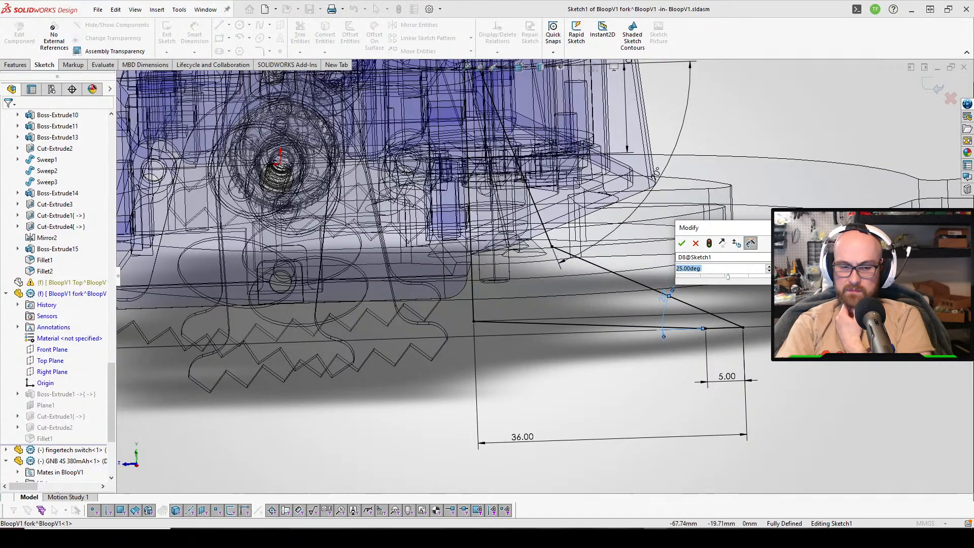
pyautogui.press('Return')
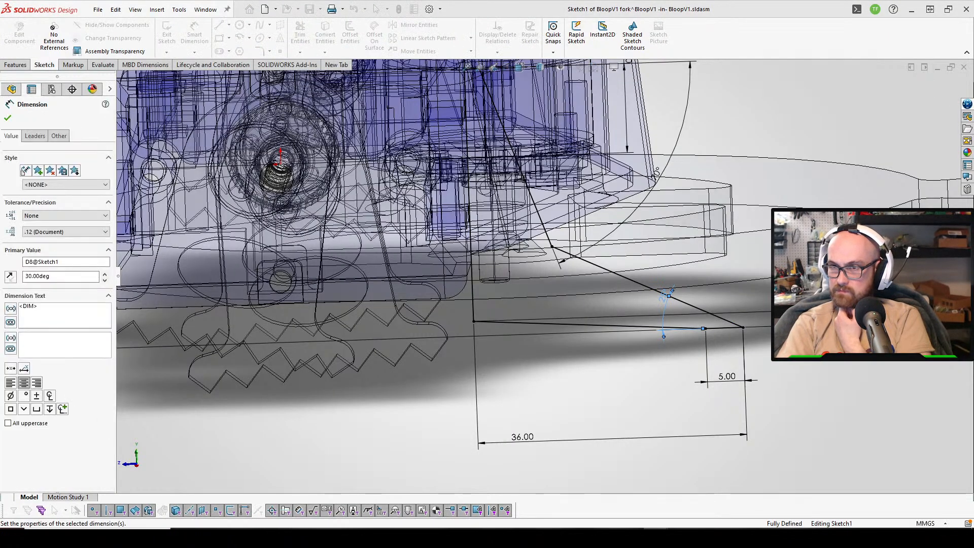
pyautogui.hotkey('ctrl', 'z')
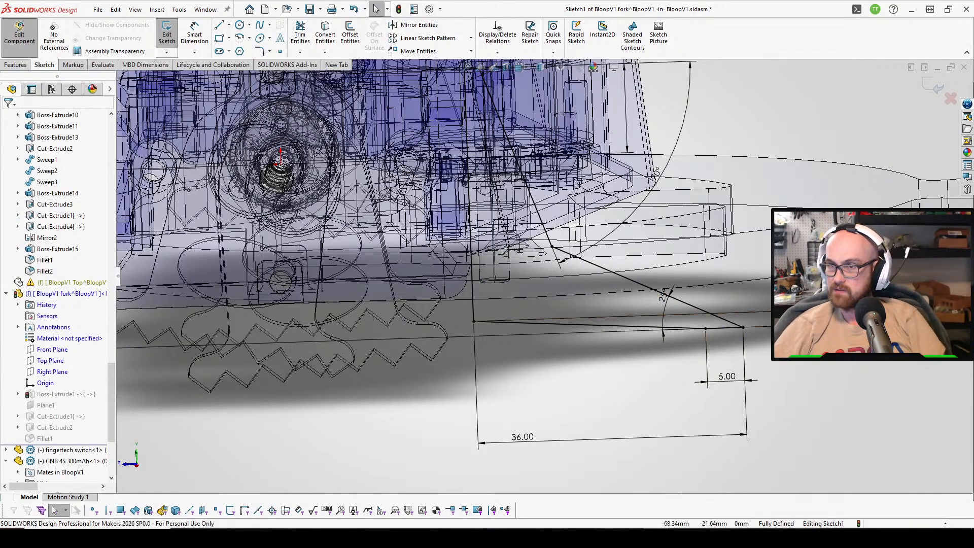
# Try 5 mm and 6 mm for the rear underside height in the fork profile, exit the sketch and check the shape.
pyautogui.doubleClick(795, 310)
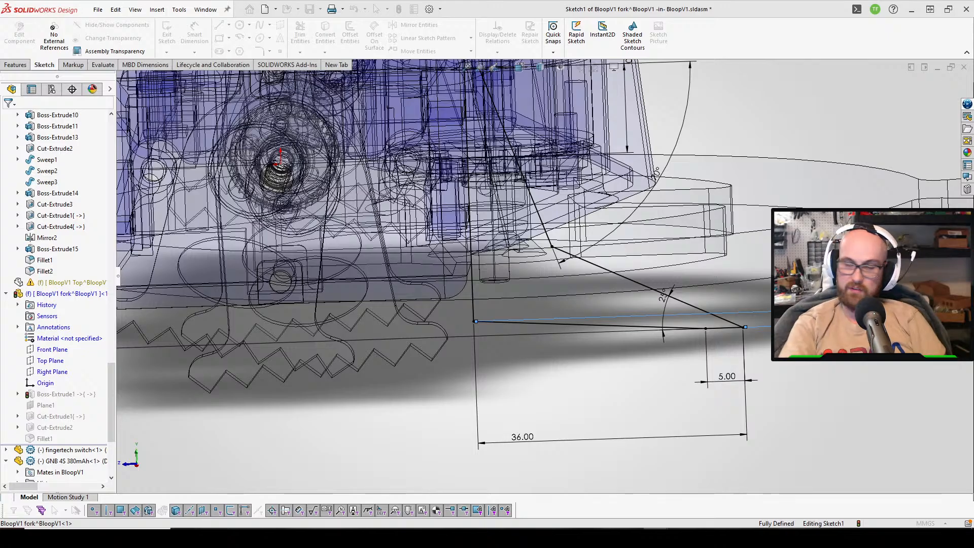
pyautogui.press('Return')
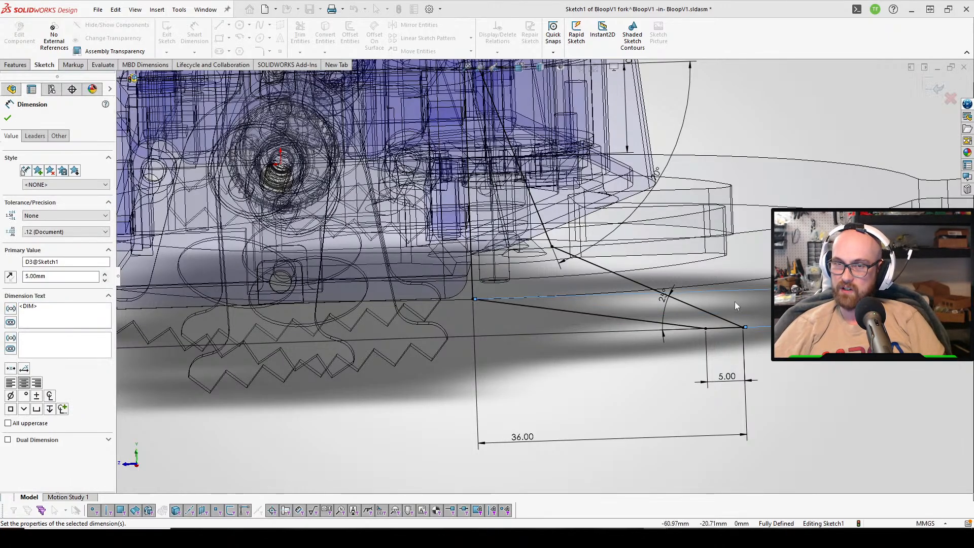
pyautogui.scroll(-2, 509, 282)
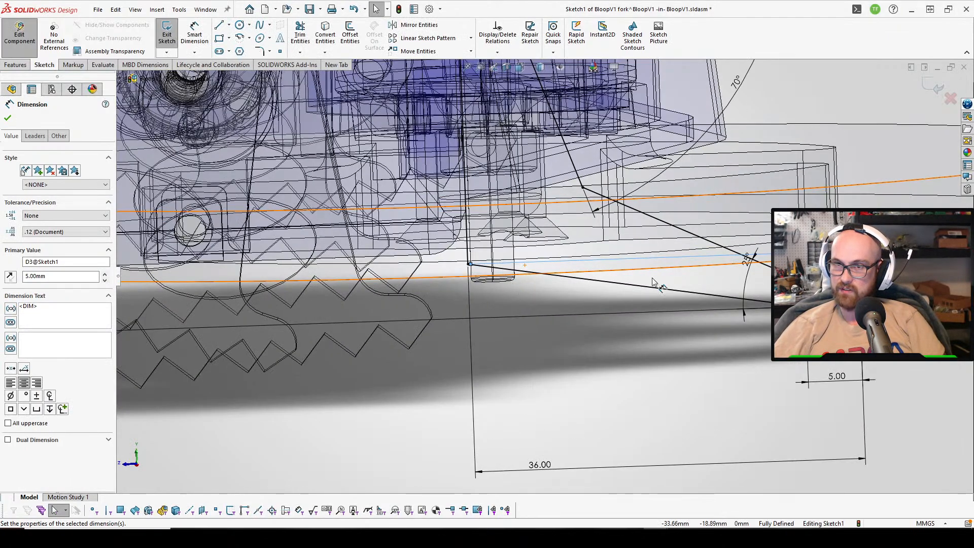
pyautogui.doubleClick(857, 278)
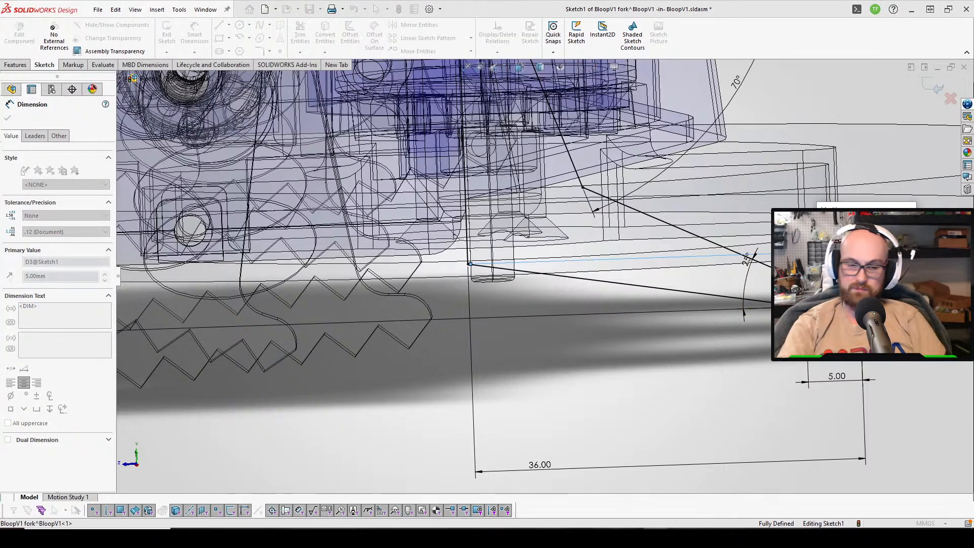
pyautogui.write('6')
pyautogui.press('Return')
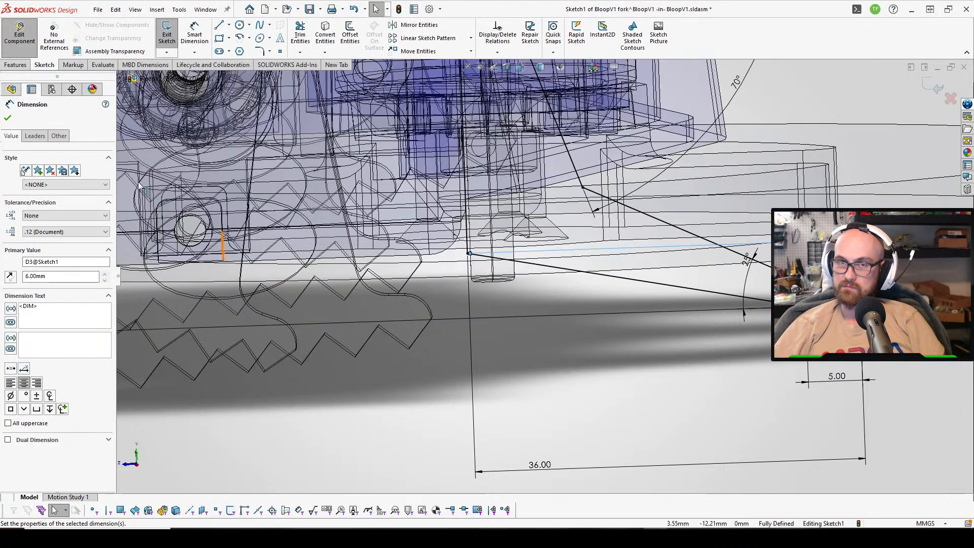
pyautogui.click(167, 31)
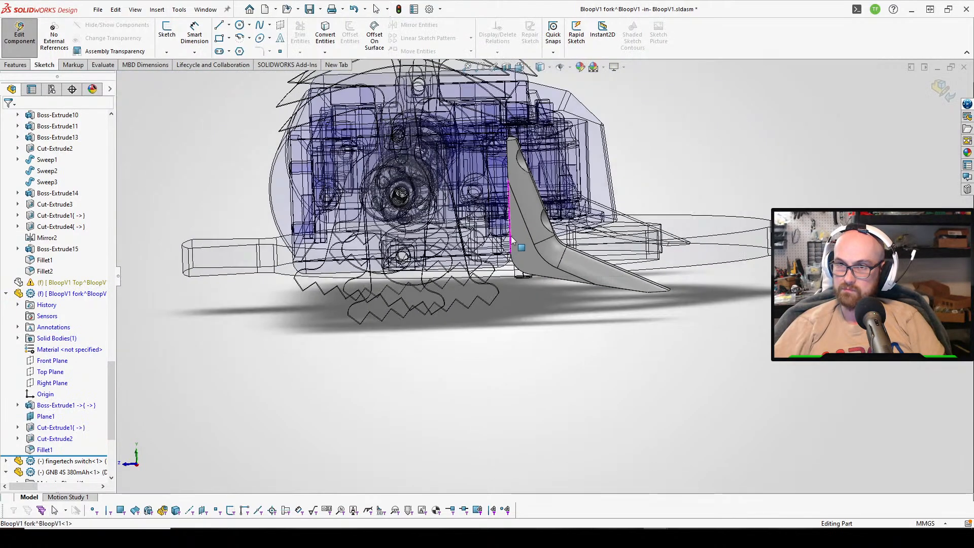
pyautogui.scroll(-3, 510, 234)
pyautogui.moveTo(519, 262); pyautogui.dragTo(422, 295, button='middle')
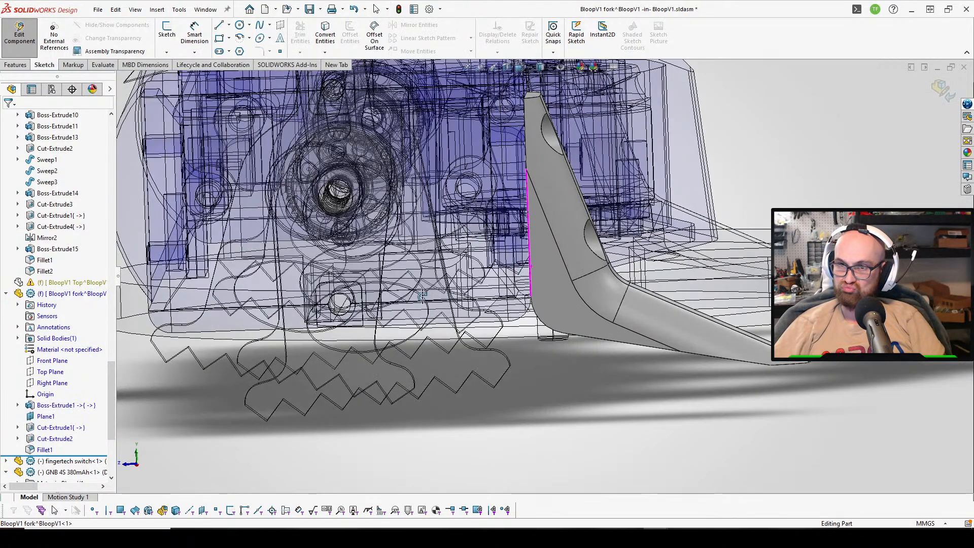
# Reopen the fork's Boss-Extrude1 sketch and set the rear underside height to 8 mm.
pyautogui.click(66, 405)
pyautogui.click(87, 391)
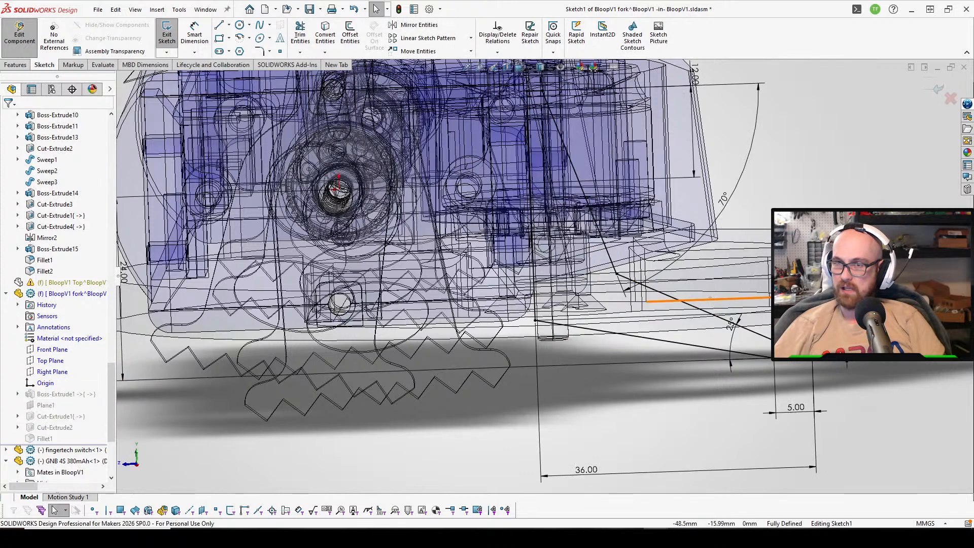
pyautogui.doubleClick(845, 333)
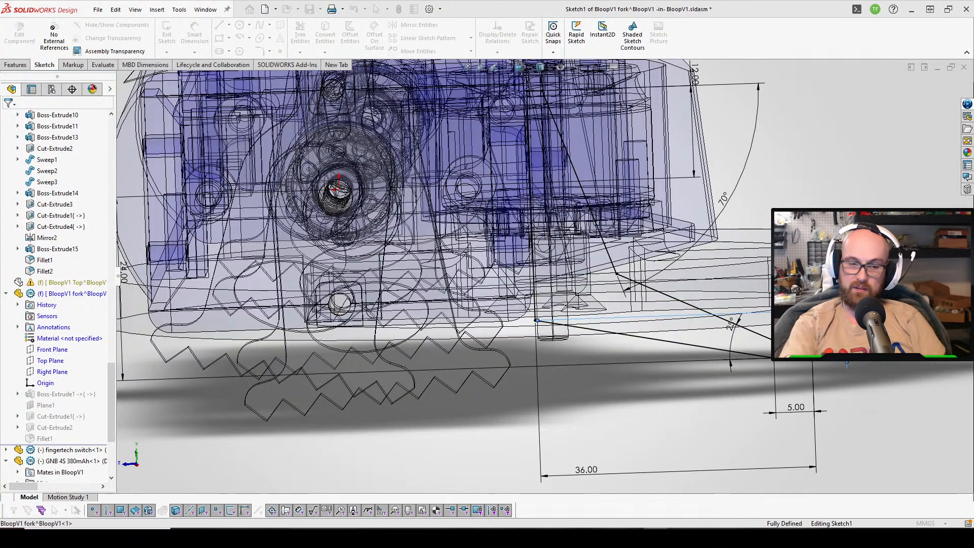
pyautogui.write('8.00mm')
pyautogui.press('Return')
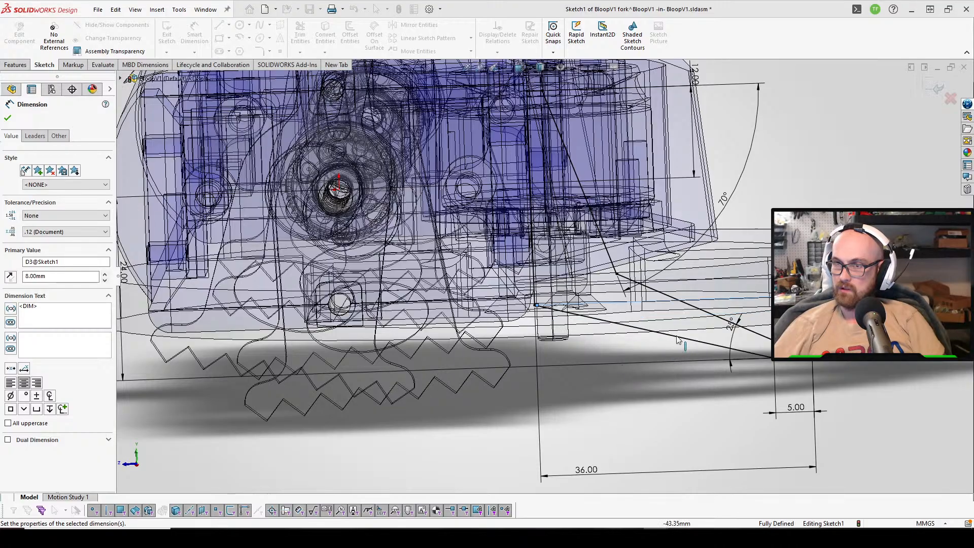
# Set the angle of the toe's upper edge to 30°, exit the sketch and dismiss the rebuild error report.
pyautogui.doubleClick(728, 327)
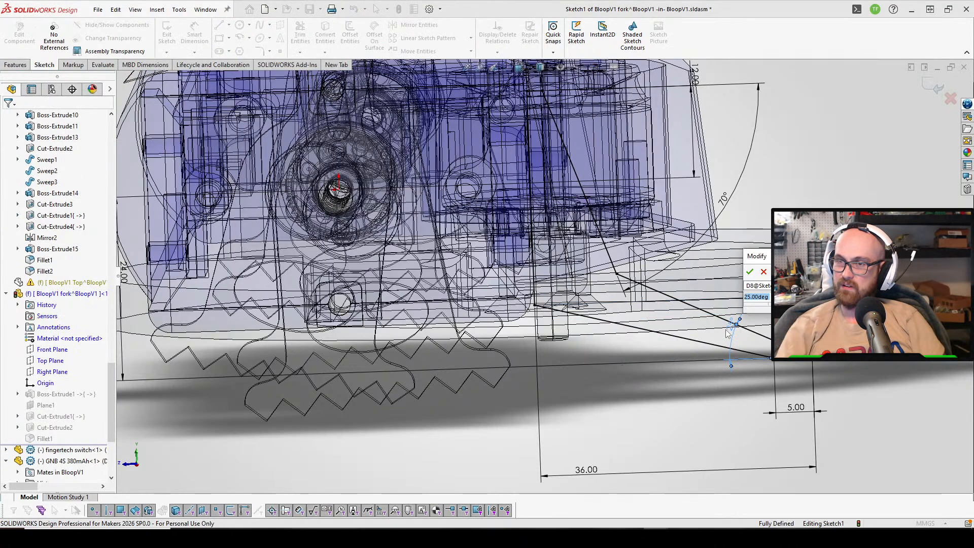
pyautogui.write('20')
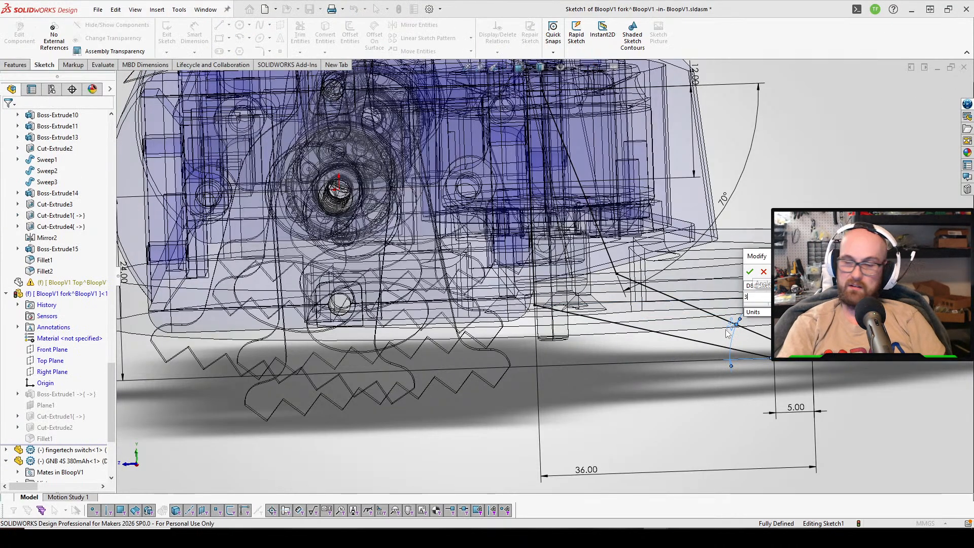
pyautogui.press('Return')
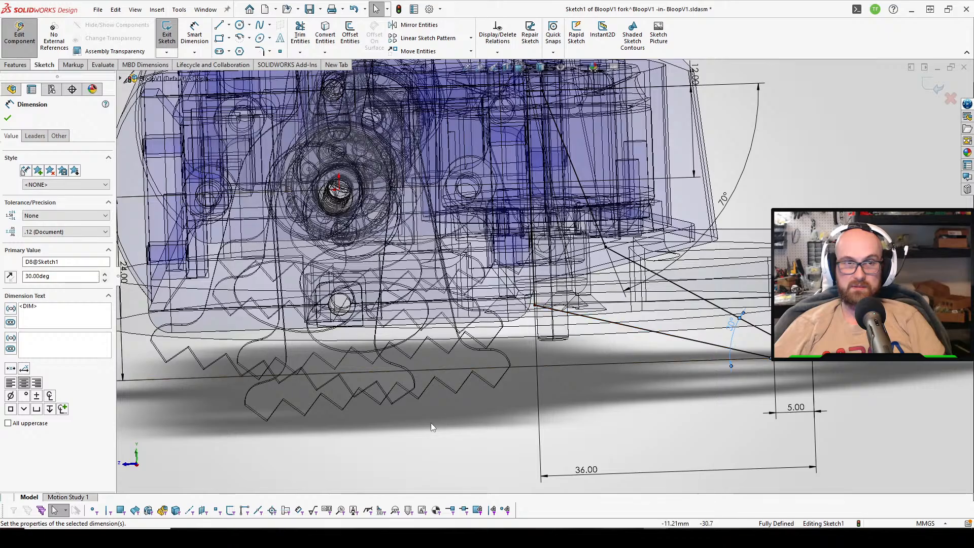
pyautogui.click(387, 458)
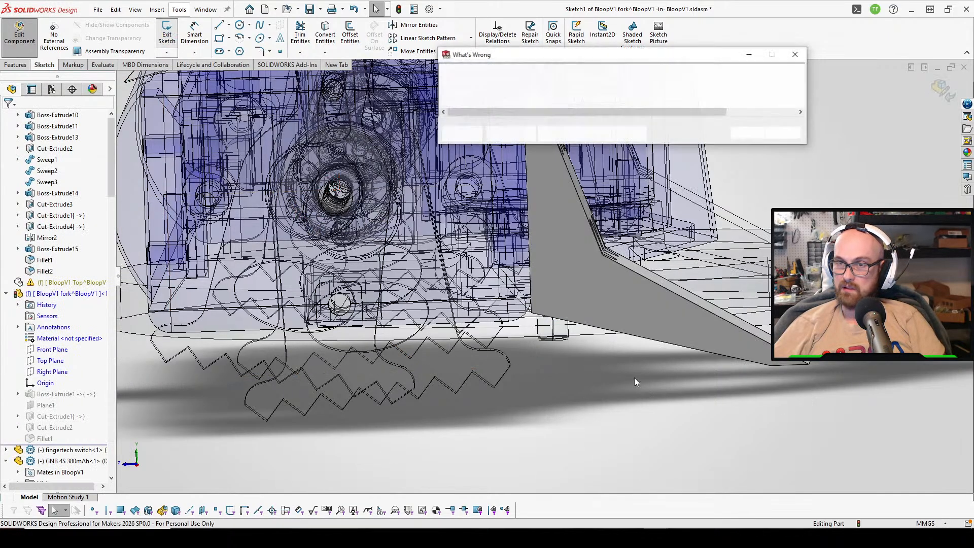
pyautogui.click(749, 135)
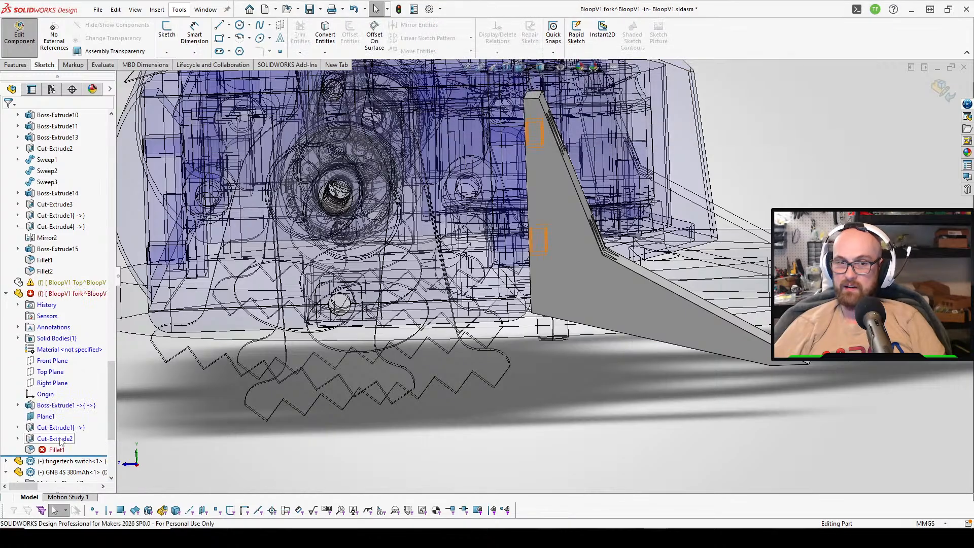
# Edit the fork's Fillet1 and remove the lower rear heel edge from the edges to fillet.
pyautogui.click(49, 450)
pyautogui.click(55, 416)
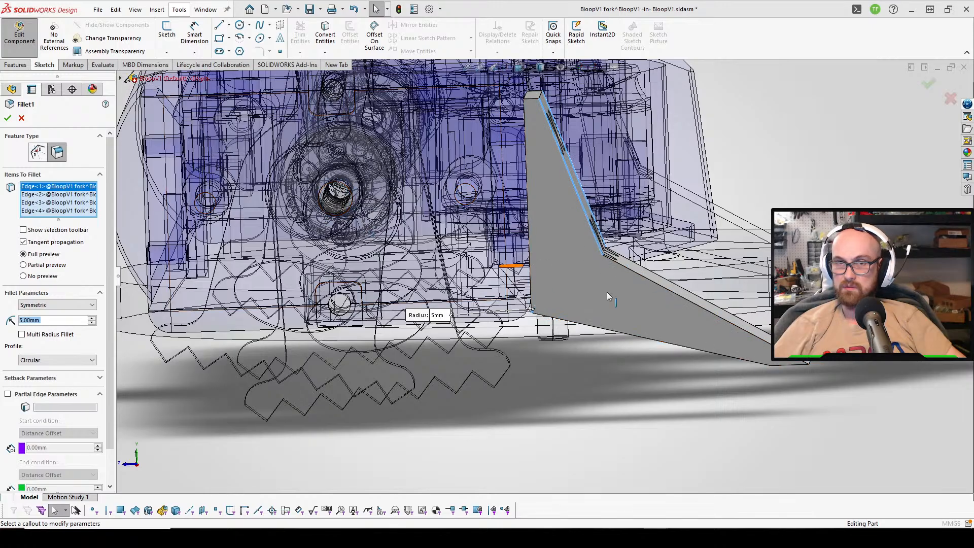
pyautogui.moveTo(553, 322); pyautogui.dragTo(537, 352, button='middle')
pyautogui.click(538, 302)
pyautogui.scroll(-1, 654, 167)
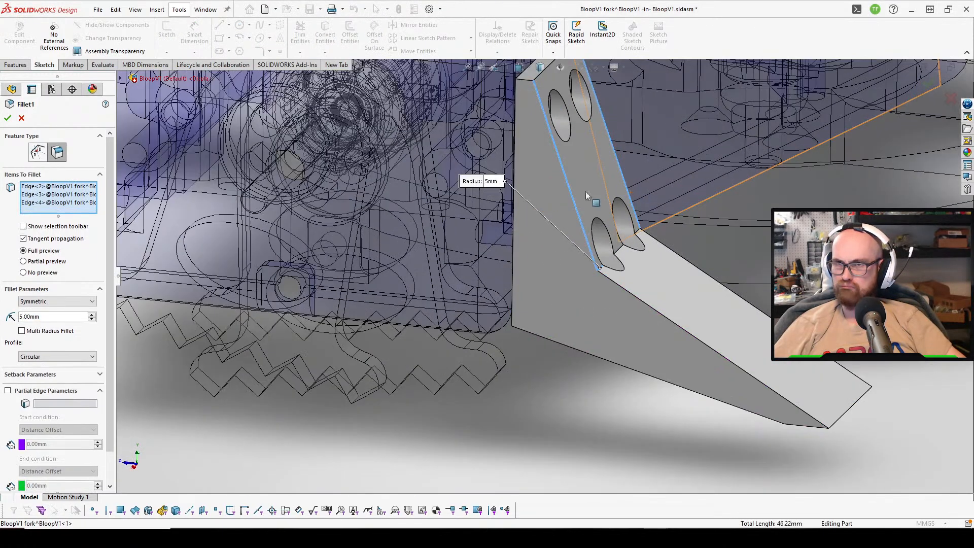
# Try a 3 mm radius for the fork's Fillet1 and settle on 2 mm.
pyautogui.scroll(-2, 776, 266)
pyautogui.moveTo(555, 272); pyautogui.dragTo(513, 284, button='middle')
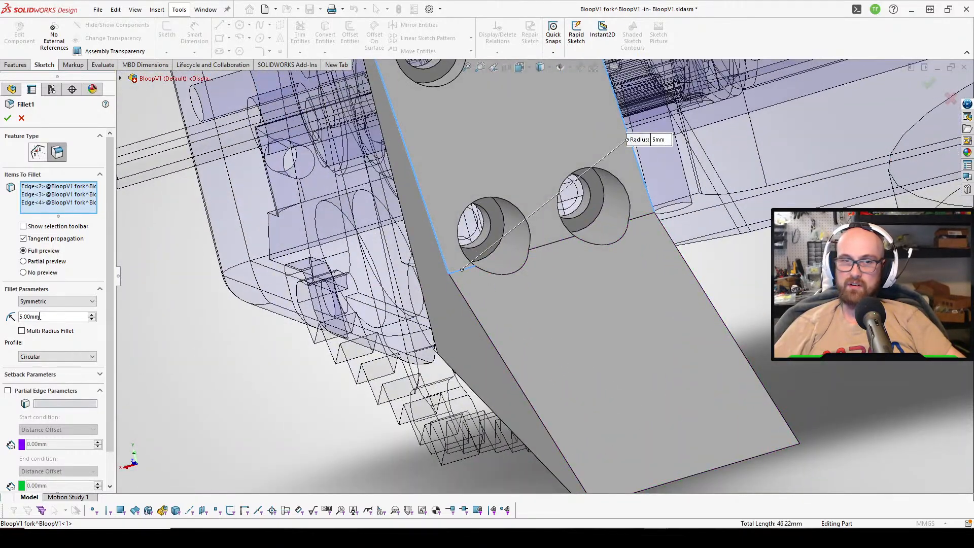
pyautogui.write('3')
pyautogui.press('Return')
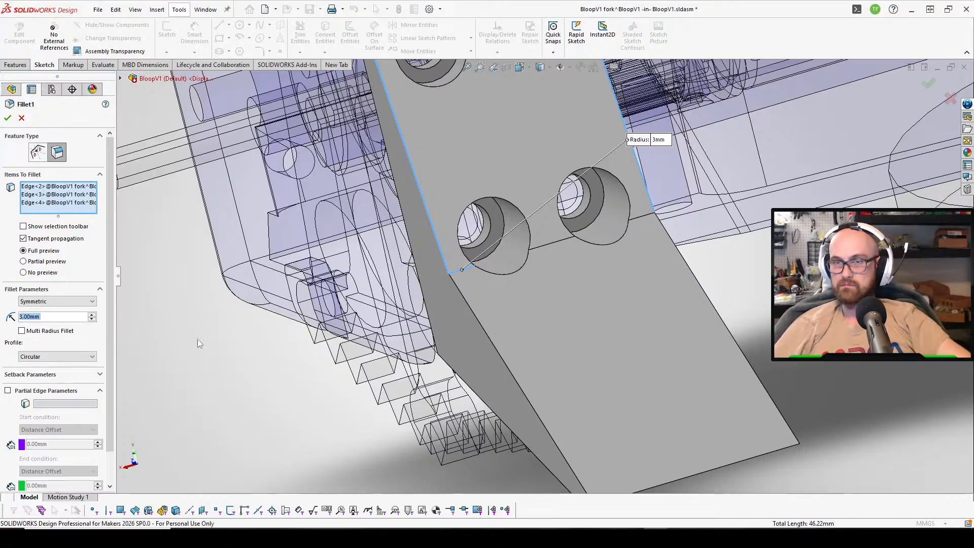
pyautogui.write('2')
pyautogui.press('Return')
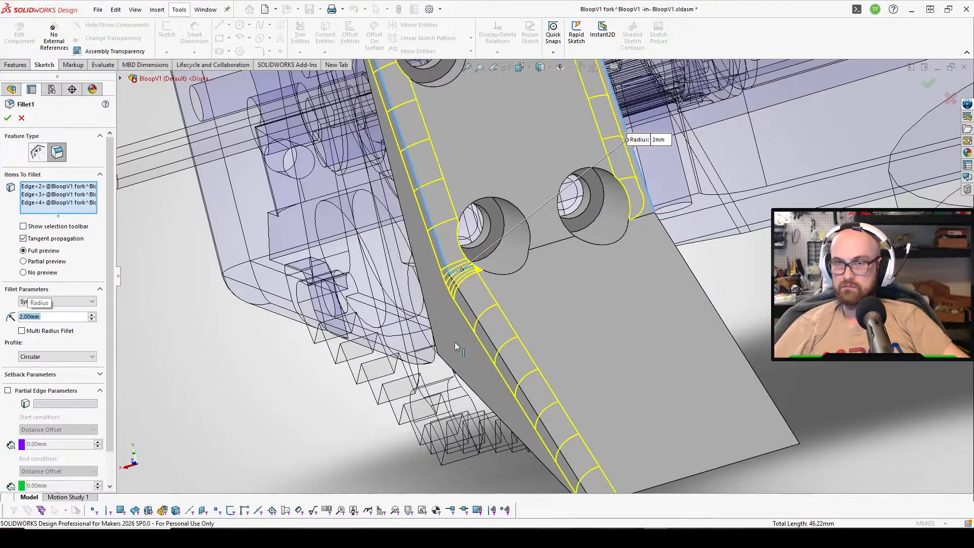
# Add the toe's remaining upper side edge and the lower rear heel edge to the fillet and accept it.
pyautogui.moveTo(455, 342); pyautogui.dragTo(602, 326, button='middle')
pyautogui.click(722, 324)
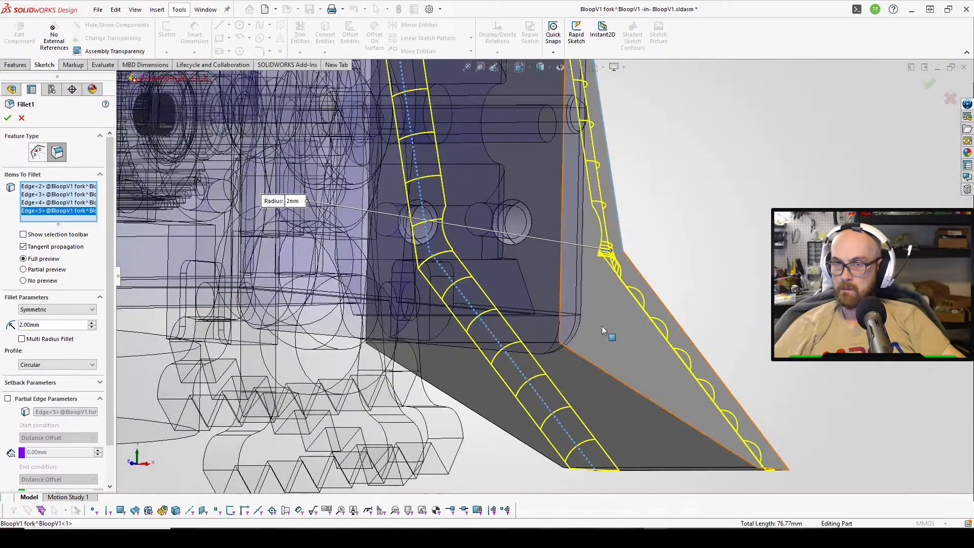
pyautogui.click(538, 347)
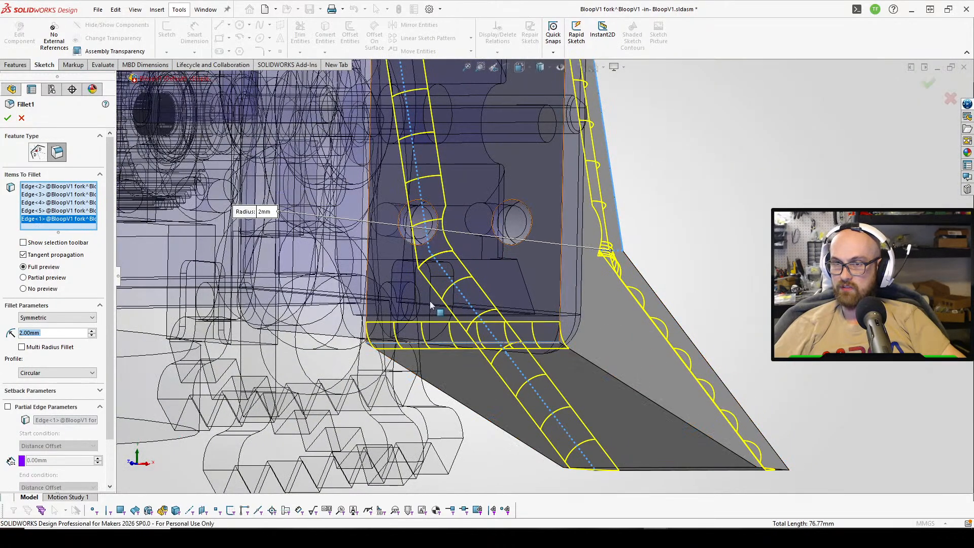
pyautogui.click(7, 118)
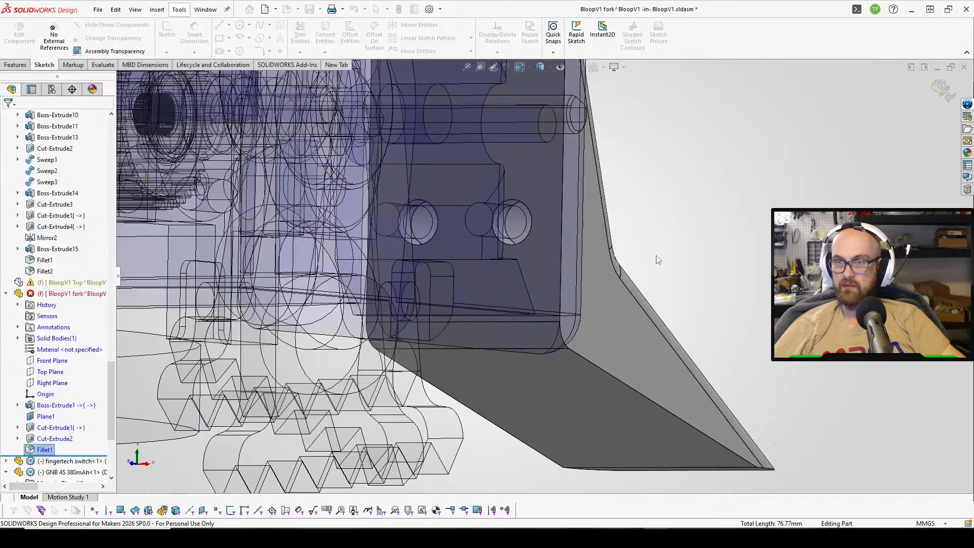
# Finish editing the fork in the assembly and save all modified documents, keeping the virtual components inside the assembly.
pyautogui.moveTo(446, 284); pyautogui.dragTo(498, 300, button='middle')
pyautogui.scroll(2, 521, 358)
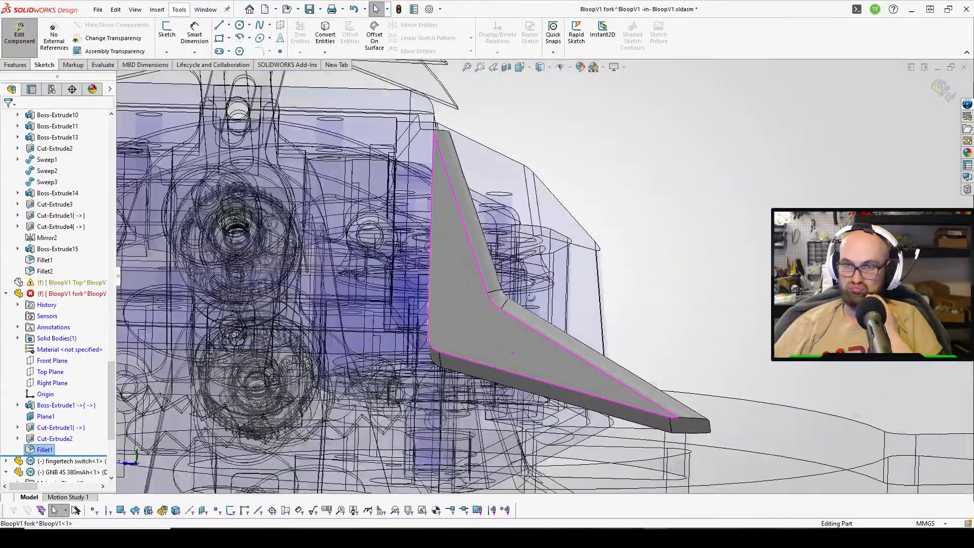
pyautogui.scroll(-4, 497, 300)
pyautogui.moveTo(373, 351); pyautogui.dragTo(324, 372, button='middle')
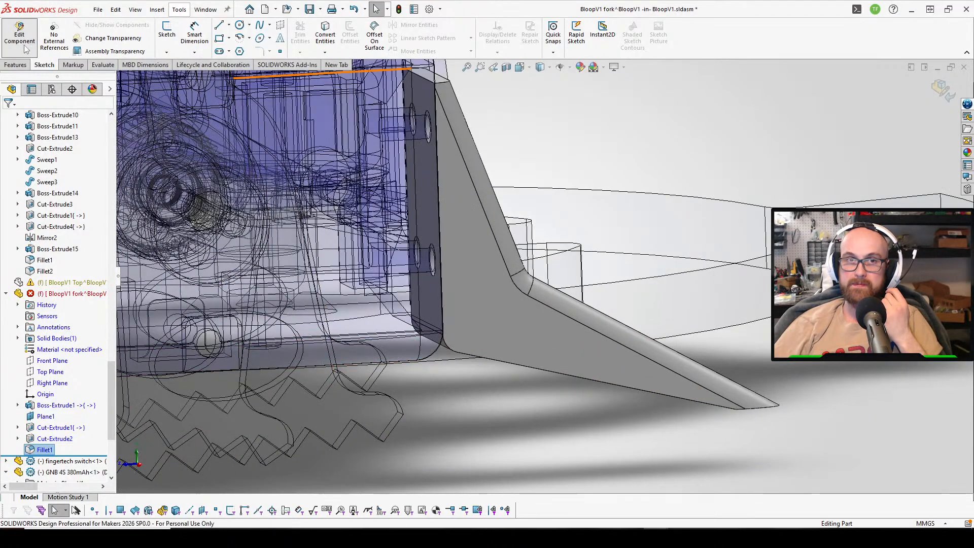
pyautogui.press('f')
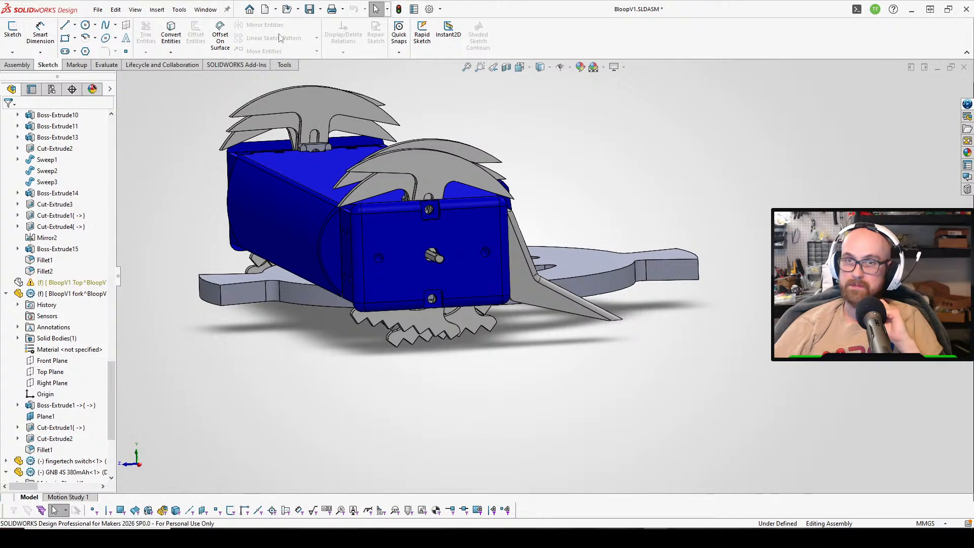
pyautogui.click(309, 8)
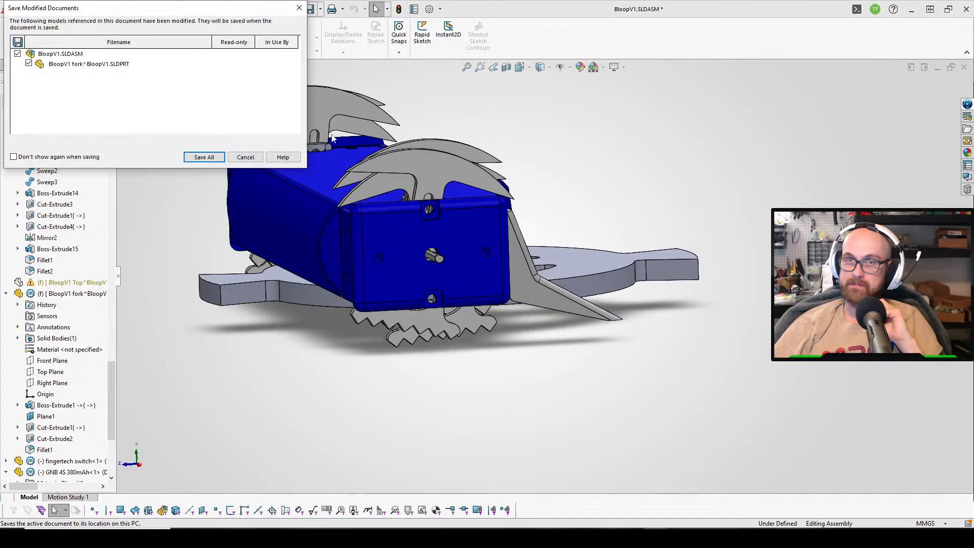
pyautogui.click(203, 157)
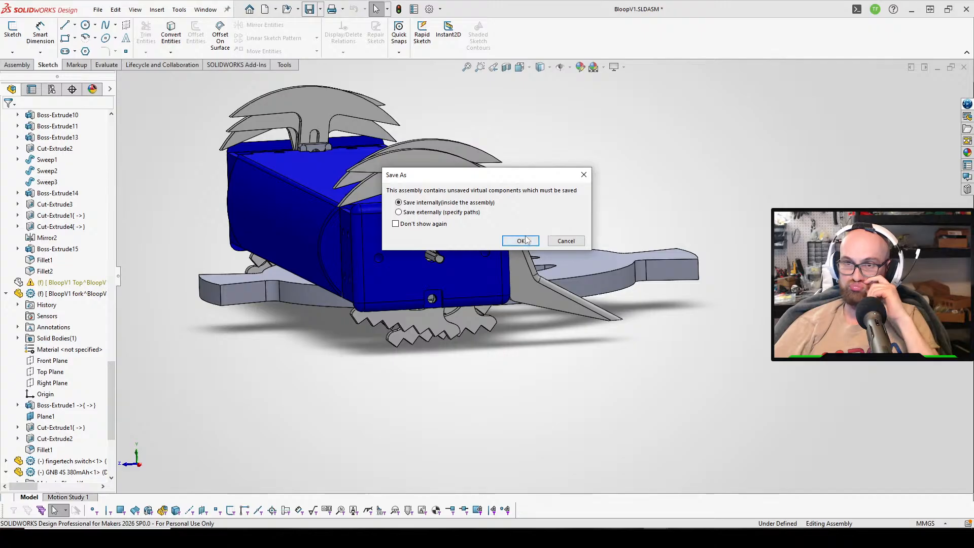
pyautogui.click(521, 240)
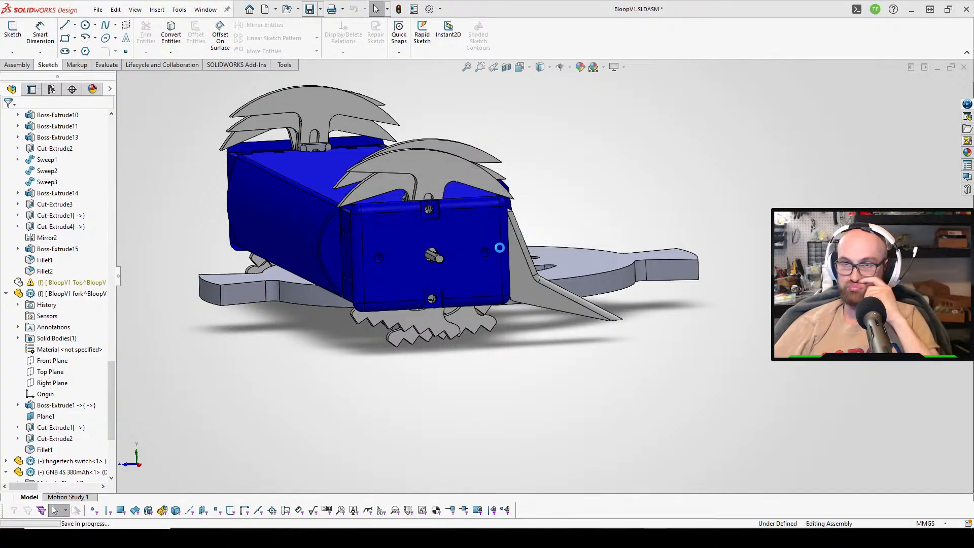
# Switch to the BloopV1 shuffler foot part and review its Boss-Extrude1 thickness settings.
pyautogui.moveTo(472, 213); pyautogui.dragTo(500, 225, button='middle')
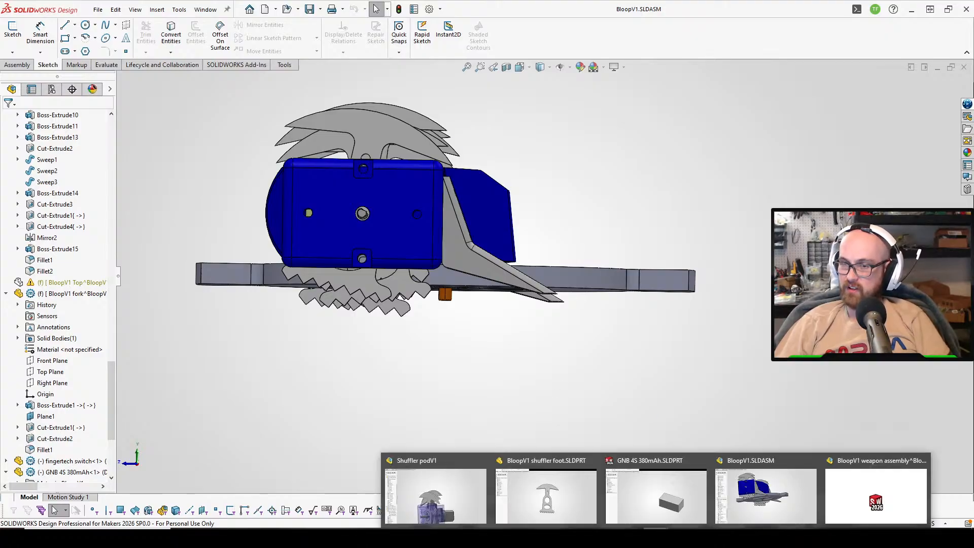
pyautogui.click(564, 480)
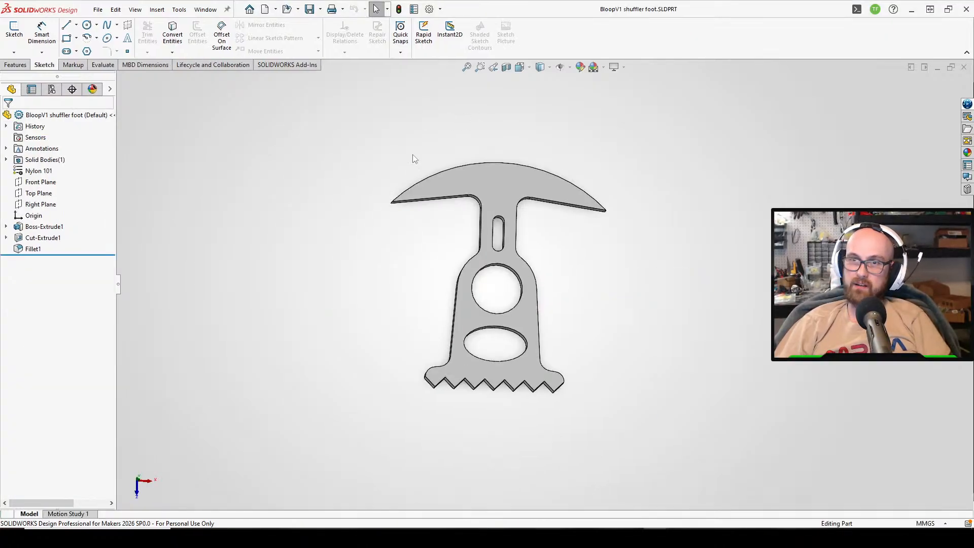
pyautogui.rightClick(515, 176)
pyautogui.click(526, 149)
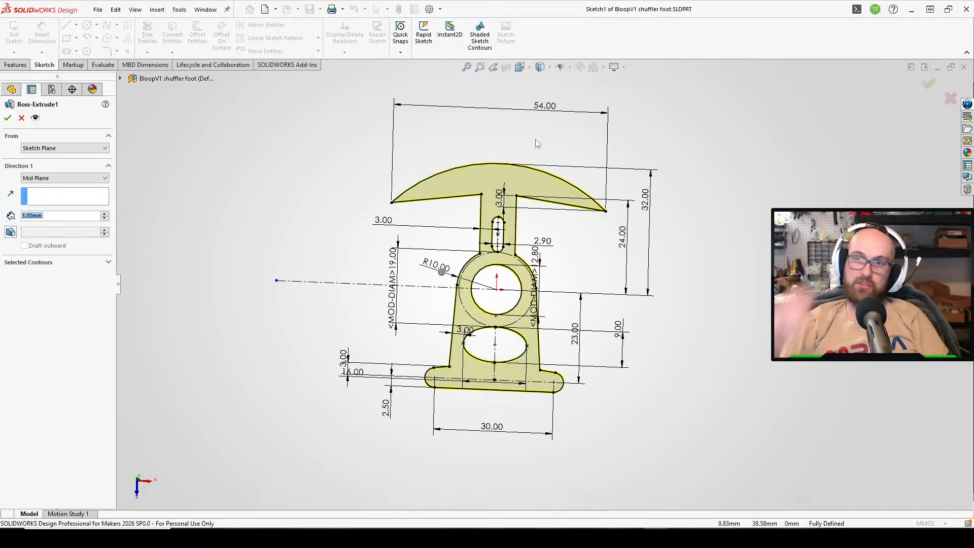
pyautogui.click(8, 119)
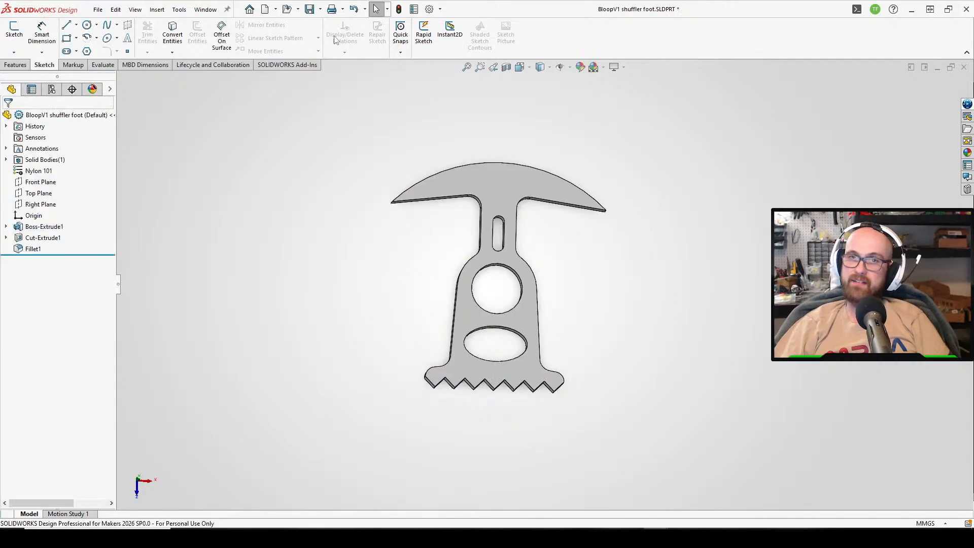
# Export the shuffler foot as an STL file named BloopV2 shuffler foot in the Bloop folder inside the desktop's STL folder.
pyautogui.click(321, 10)
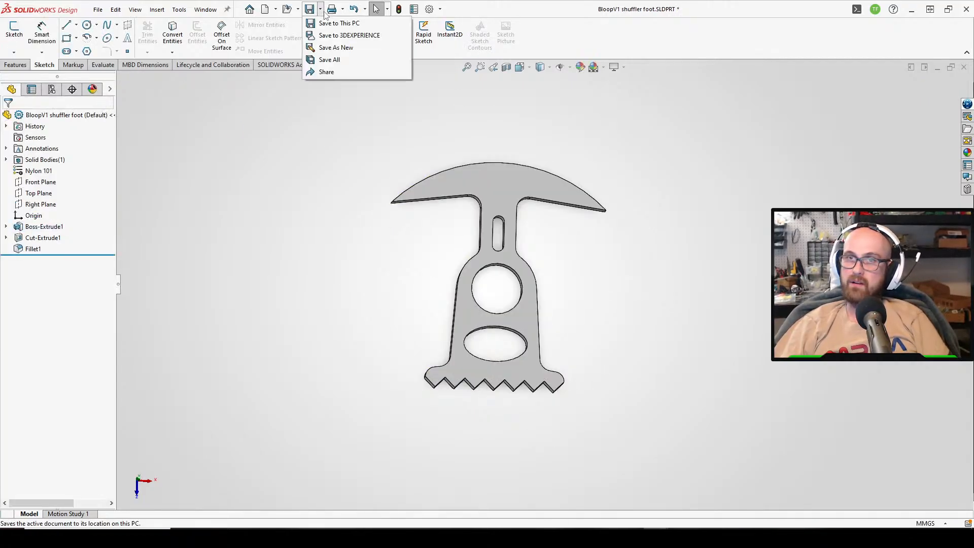
pyautogui.click(338, 48)
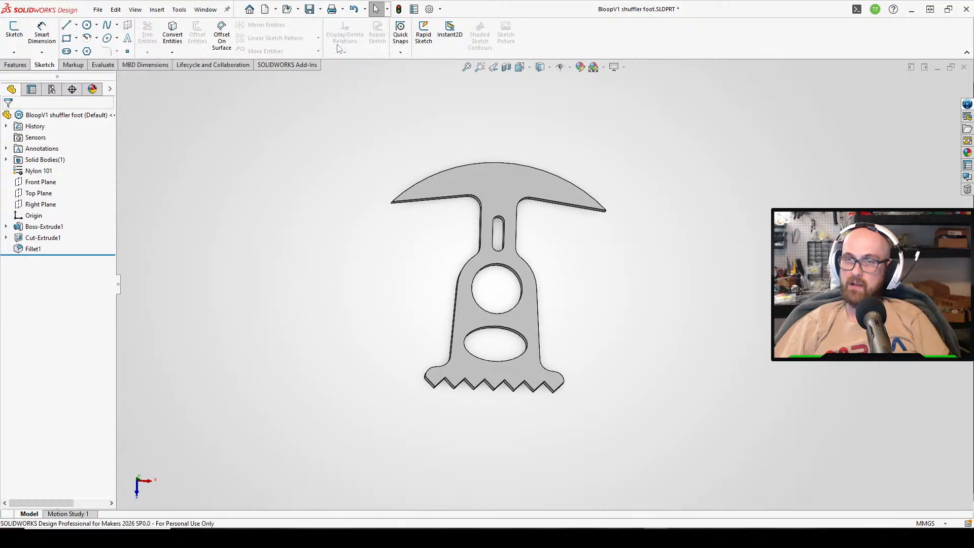
pyautogui.click(629, 422)
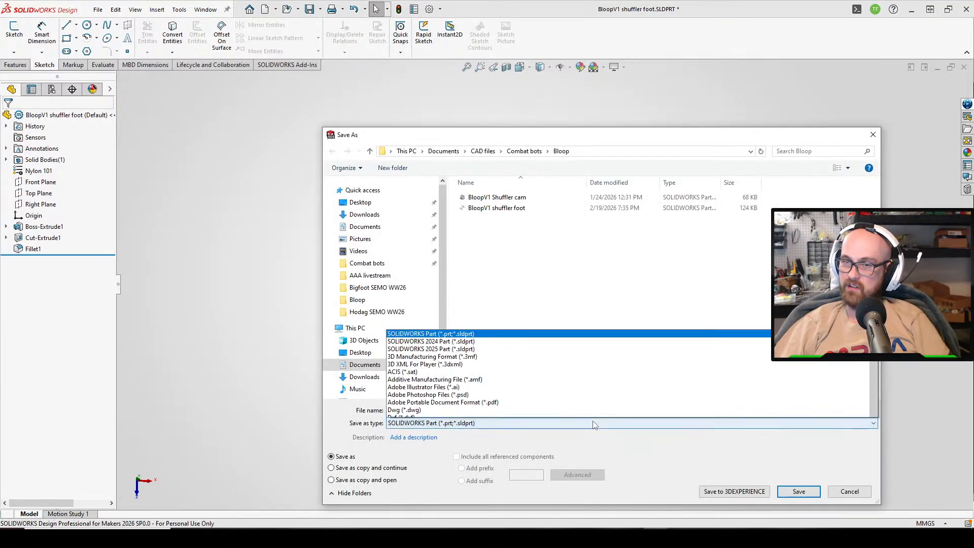
pyautogui.click(501, 414)
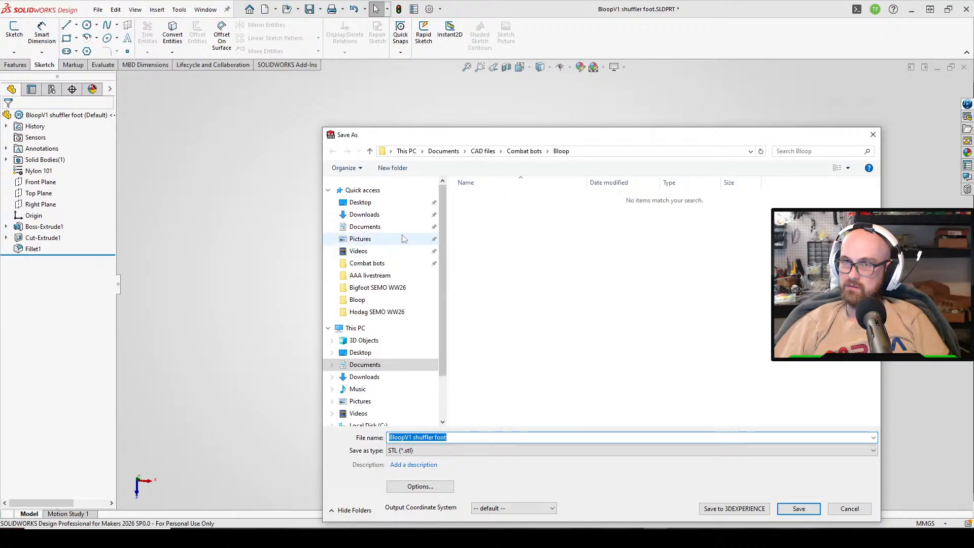
pyautogui.click(385, 206)
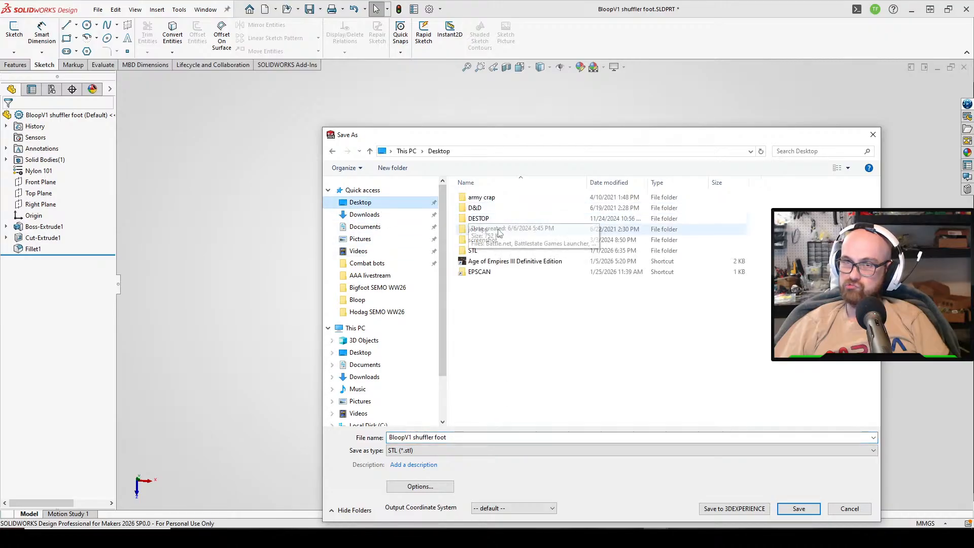
pyautogui.doubleClick(497, 249)
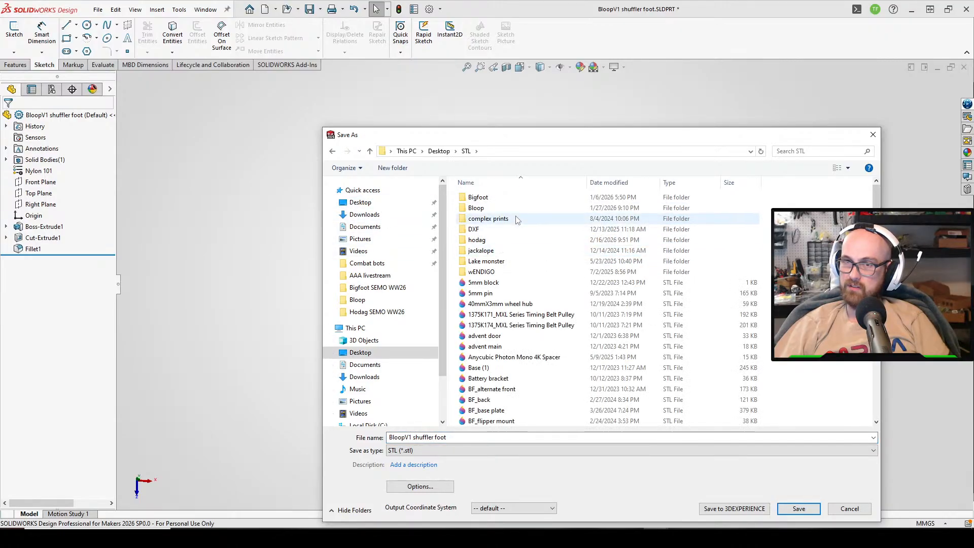
pyautogui.doubleClick(512, 207)
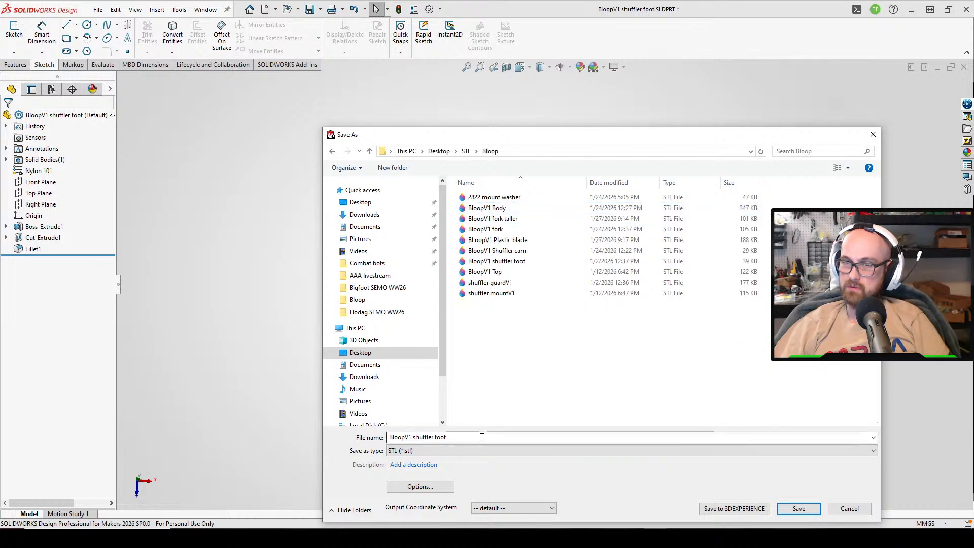
pyautogui.click(412, 436)
pyautogui.press('BackSpace')
pyautogui.write('2')
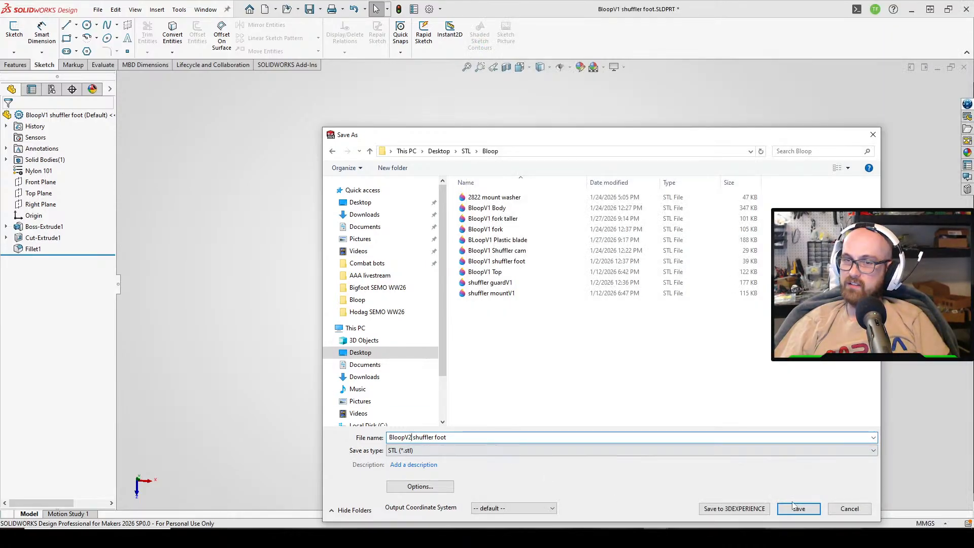
pyautogui.click(792, 509)
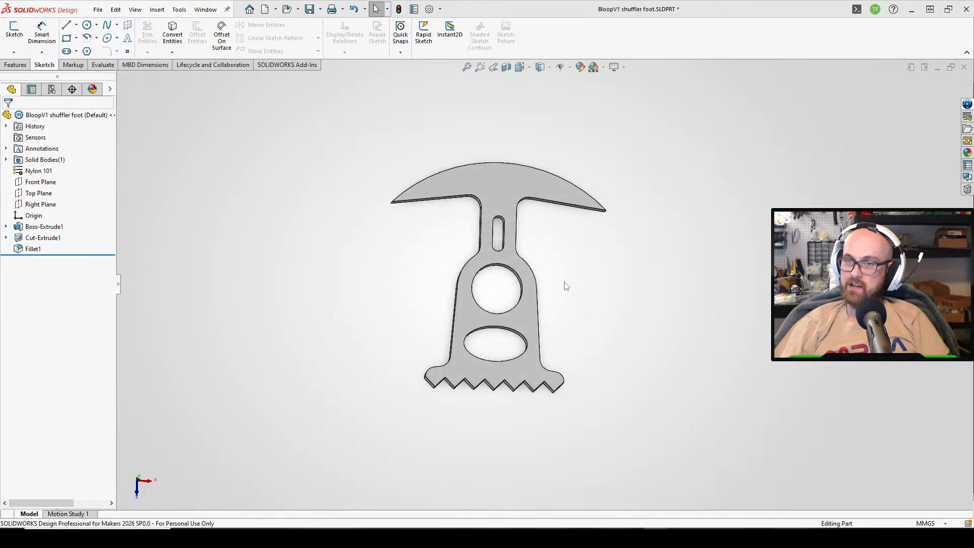
# Switch to PrusaSlicer, dismiss the system info request and choose the Overture Super PLA+ filament preset.
pyautogui.click(508, 287)
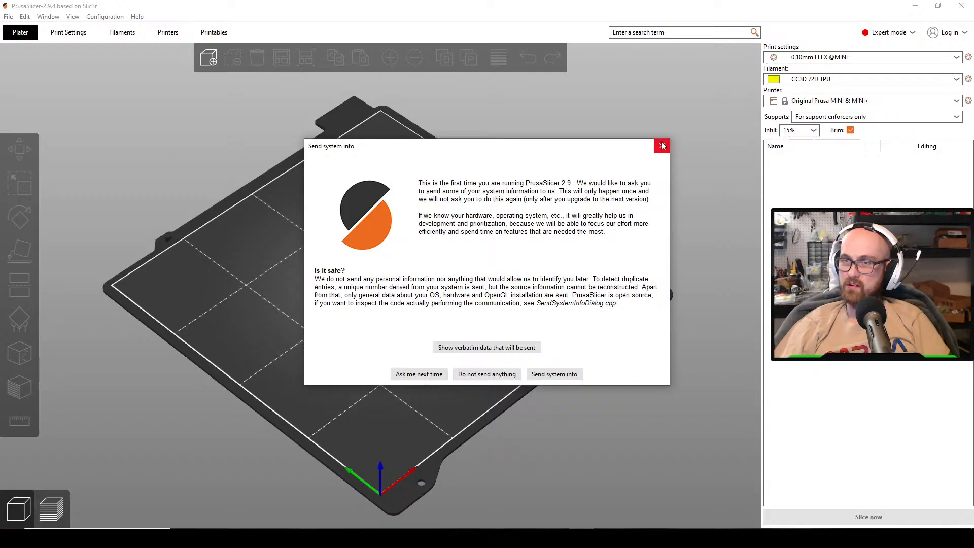
pyautogui.click(661, 145)
pyautogui.click(882, 79)
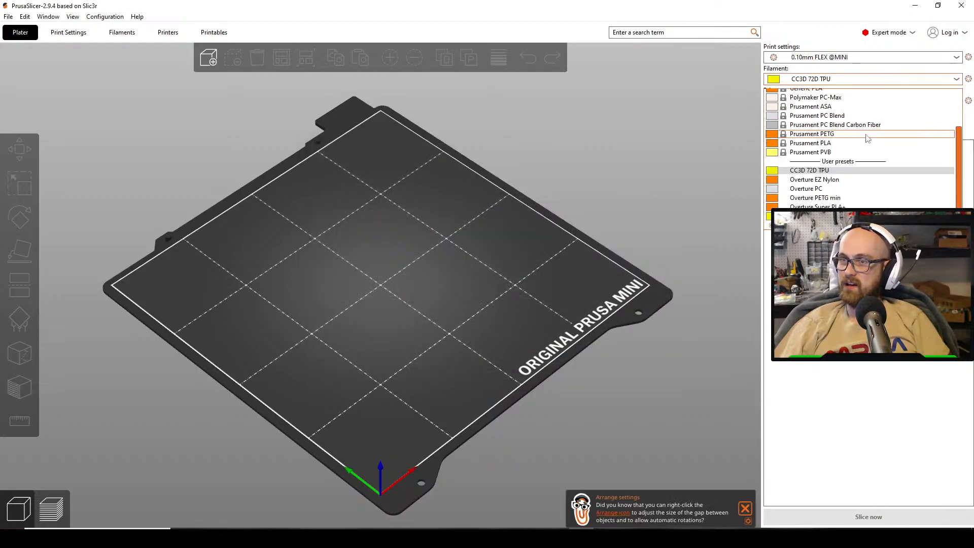
pyautogui.scroll(-2, 862, 142)
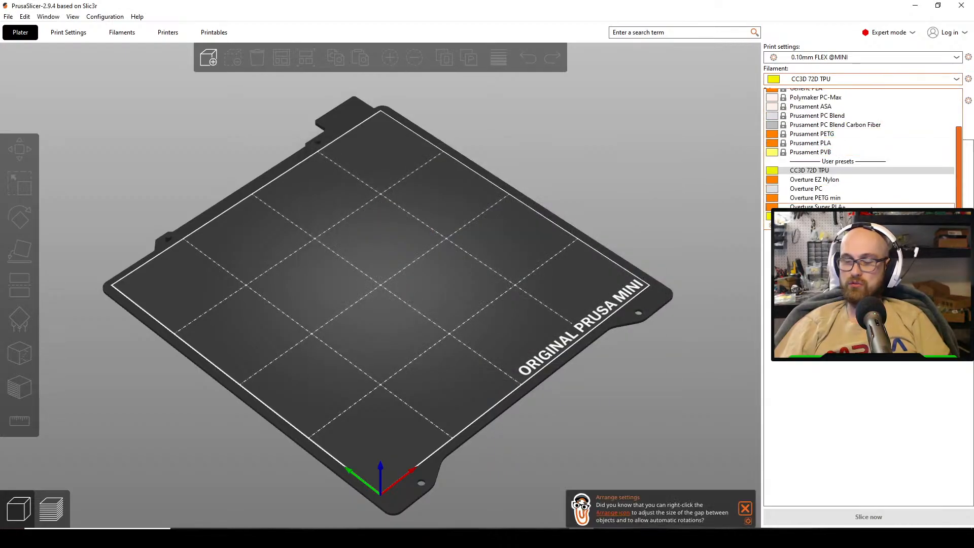
pyautogui.click(862, 171)
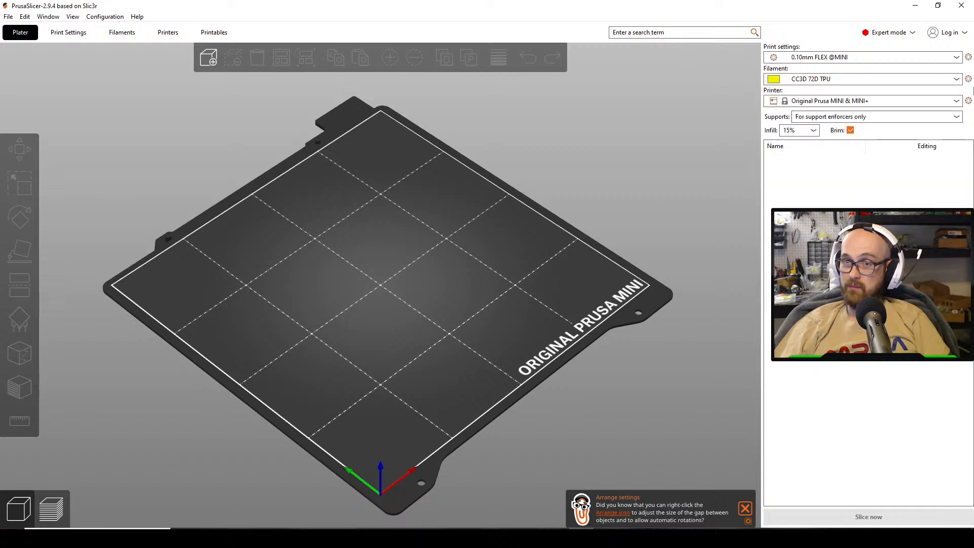
pyautogui.click(898, 80)
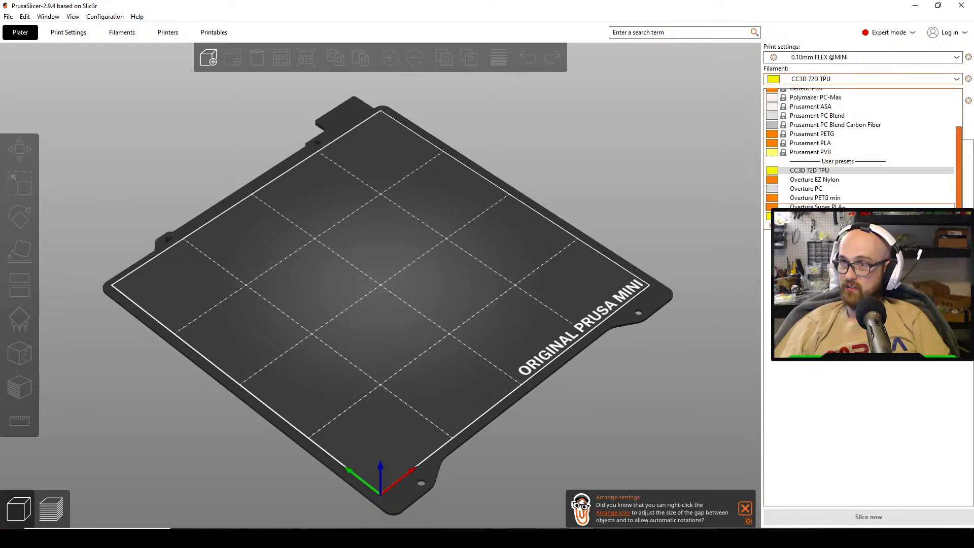
pyautogui.click(831, 202)
# Try the Overture PETG MIN print settings and settle on the Standard detail preset.
pyautogui.click(933, 57)
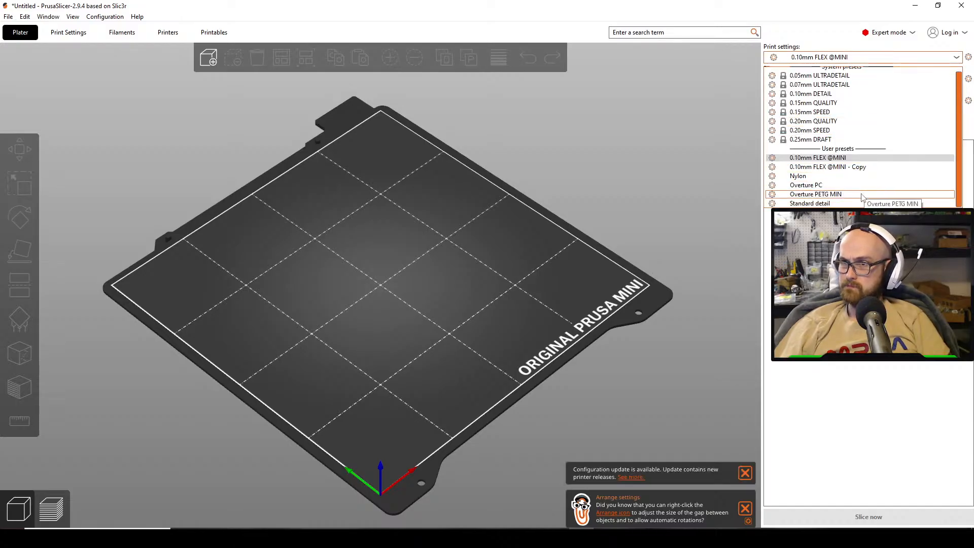
pyautogui.click(861, 195)
pyautogui.click(829, 58)
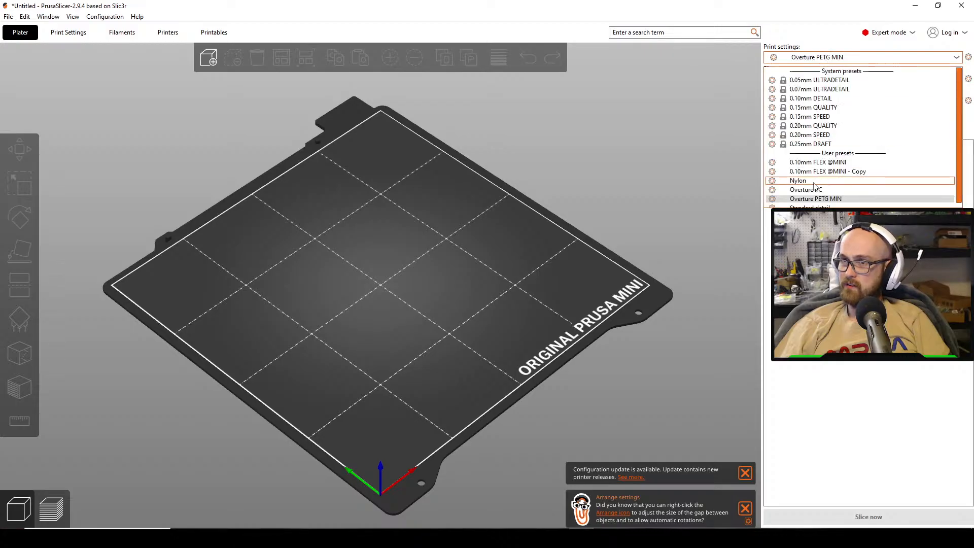
pyautogui.click(811, 208)
# Load BloopV2 shuffler foot.STL onto the print bed, lay it on its broad flat face and deselect it.
pyautogui.moveTo(680, 244); pyautogui.dragTo(637, 252)
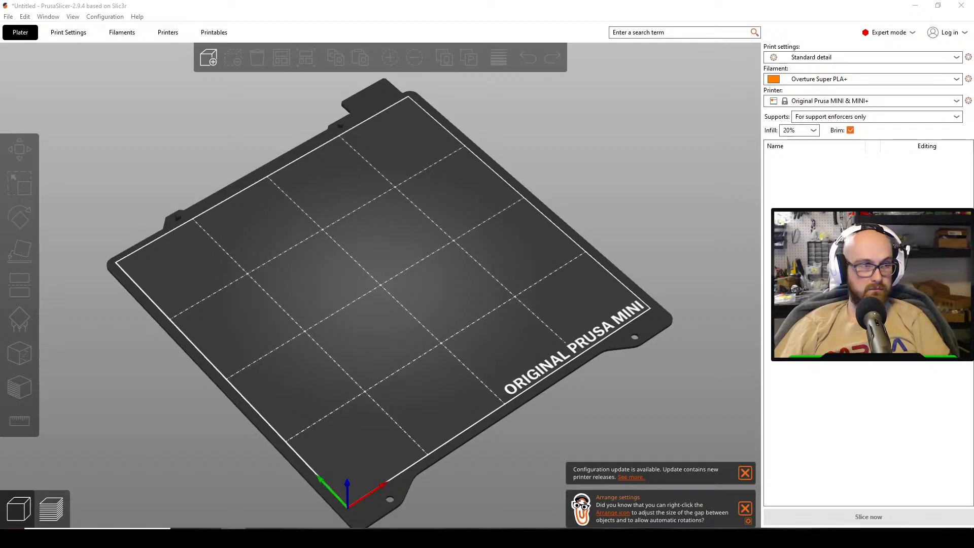
pyautogui.moveTo(496, 203); pyautogui.dragTo(335, 224)
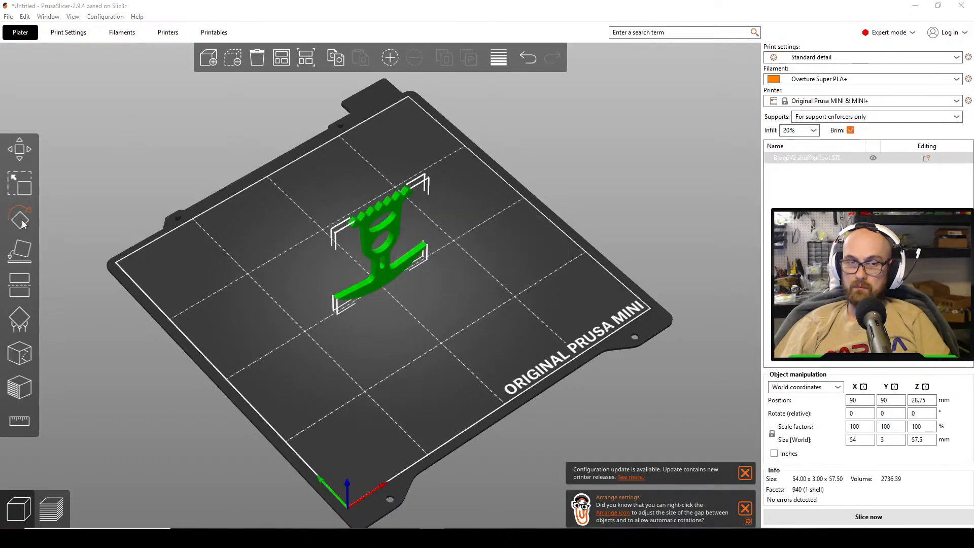
pyautogui.click(19, 250)
pyautogui.click(378, 241)
pyautogui.press('Escape')
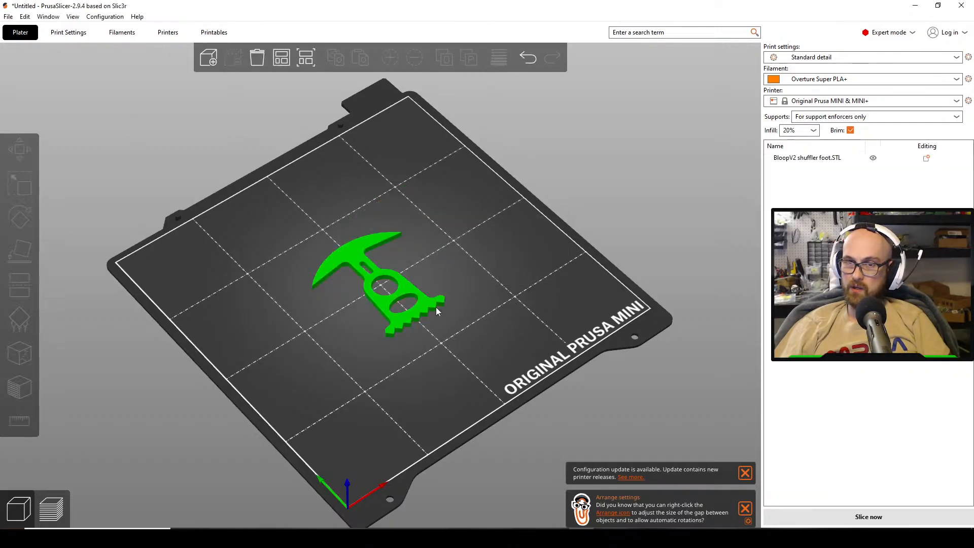
# Duplicate the shuffler foot three times and auto-arrange the four feet on the print bed.
pyautogui.click(436, 306)
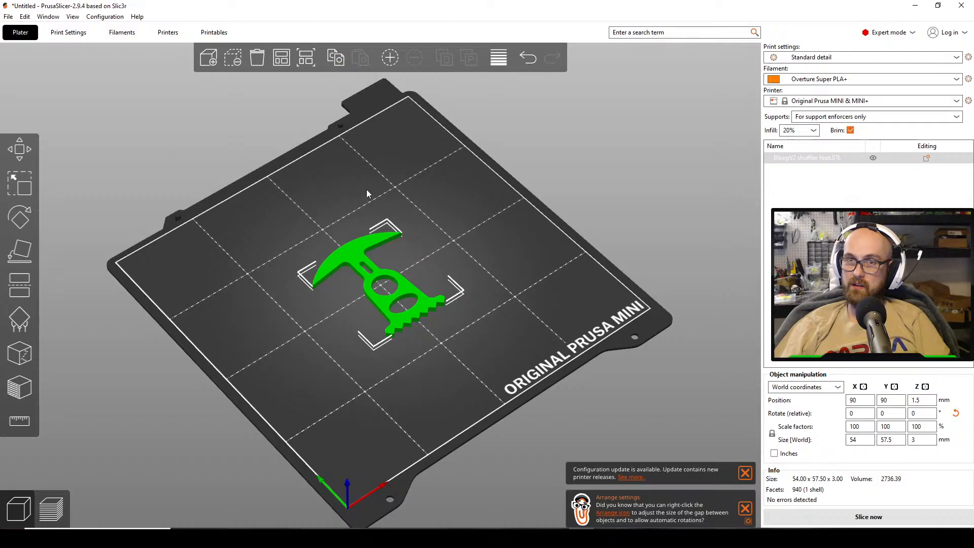
pyautogui.click(334, 60)
pyautogui.click(363, 60)
pyautogui.click(363, 60)
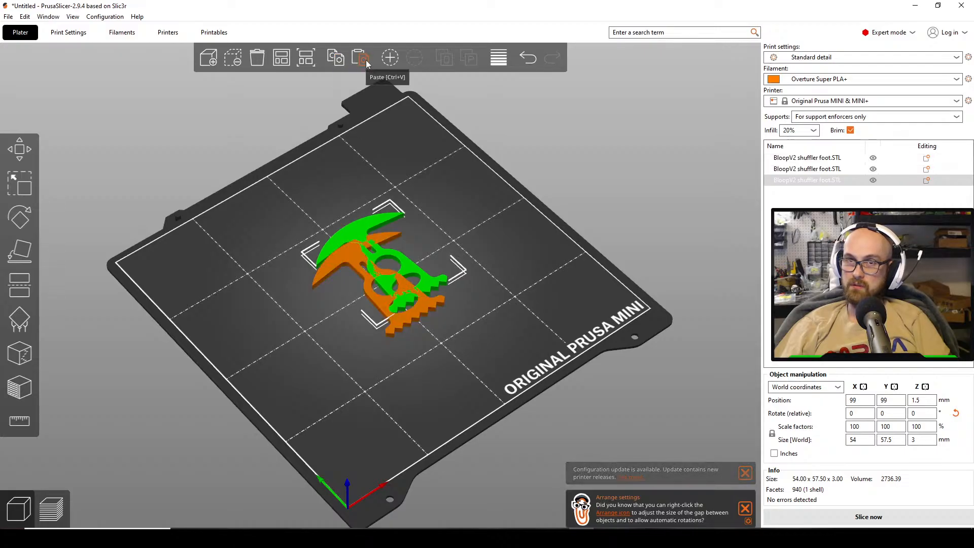
pyautogui.click(363, 60)
pyautogui.click(305, 58)
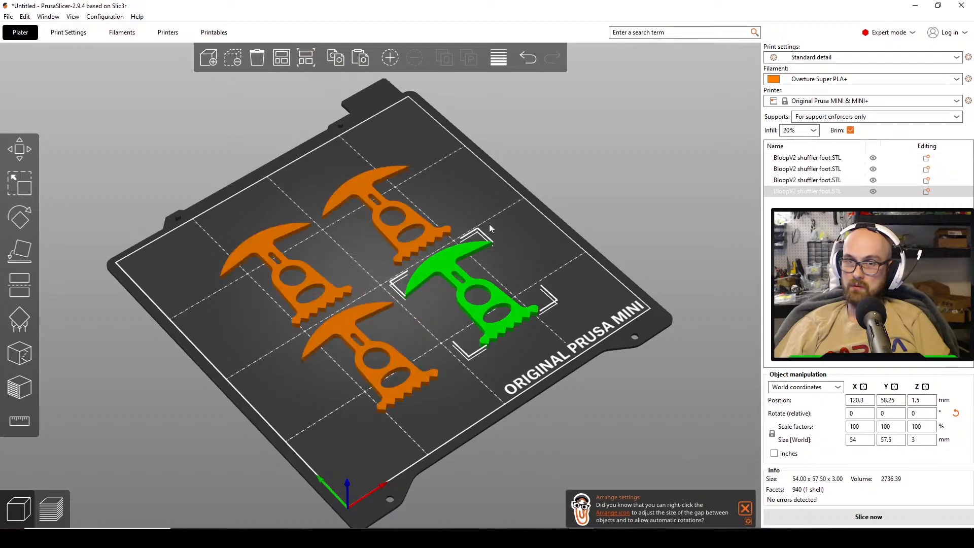
# Rotate the back-right shuffler foot 180° about the vertical axis so its serrated edge faces the back of the bed.
pyautogui.press('1')
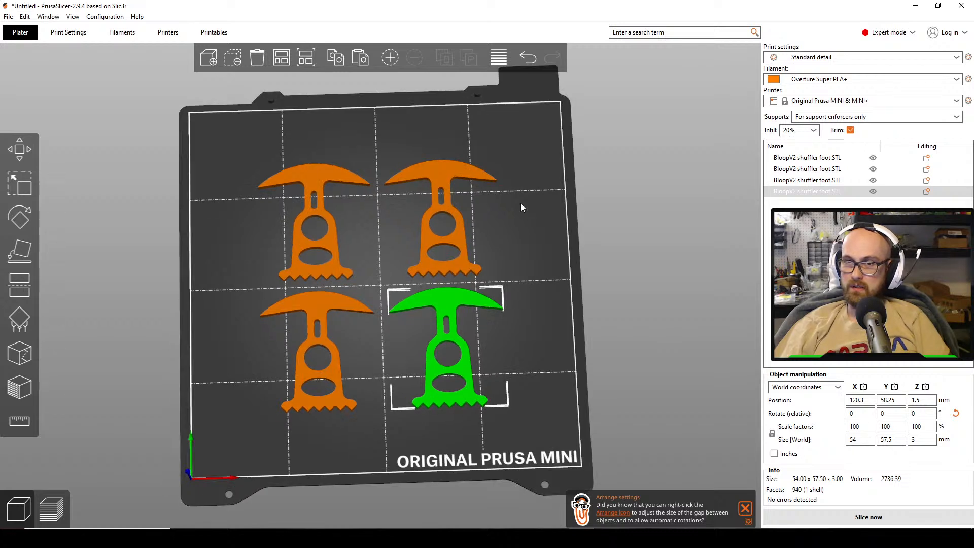
pyautogui.click(521, 203)
pyautogui.click(447, 199)
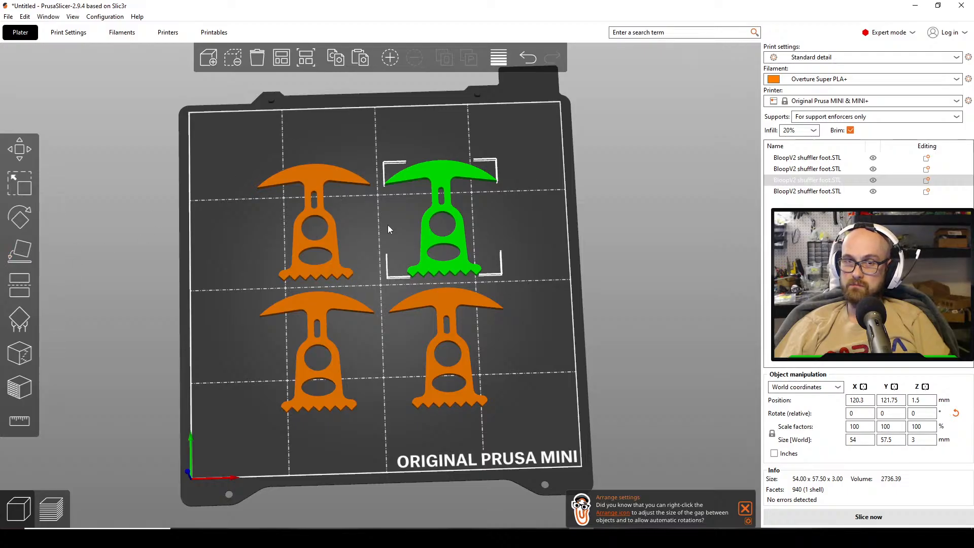
pyautogui.click(35, 217)
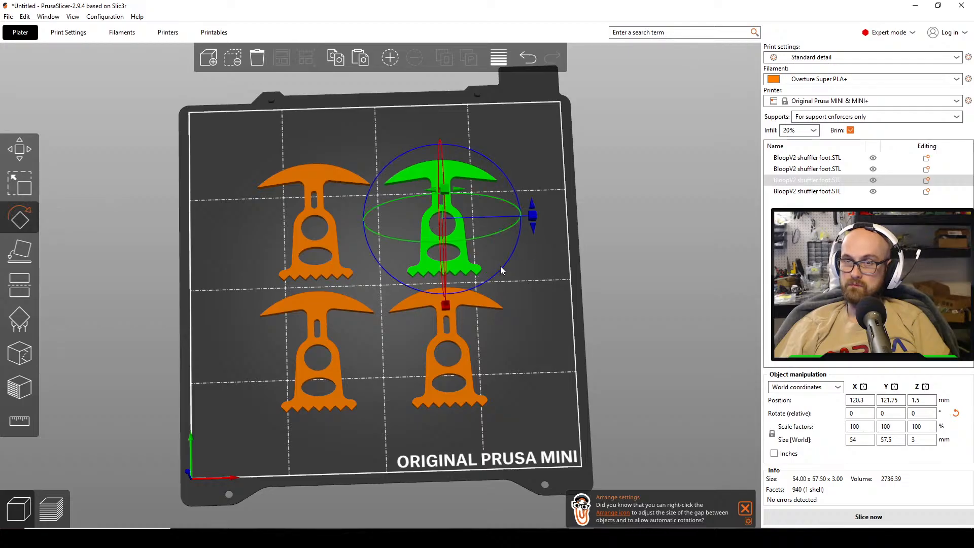
pyautogui.click(533, 227)
pyautogui.click(457, 218)
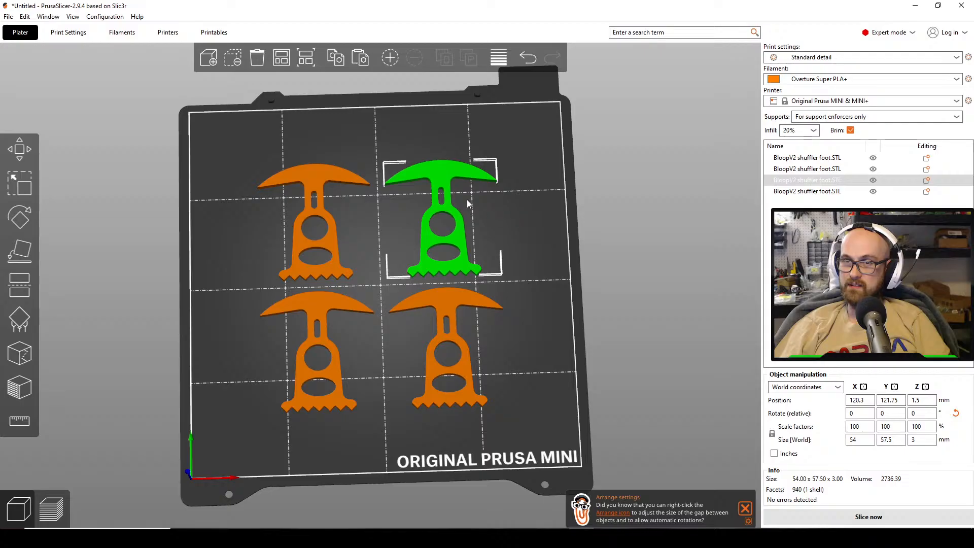
pyautogui.click(19, 217)
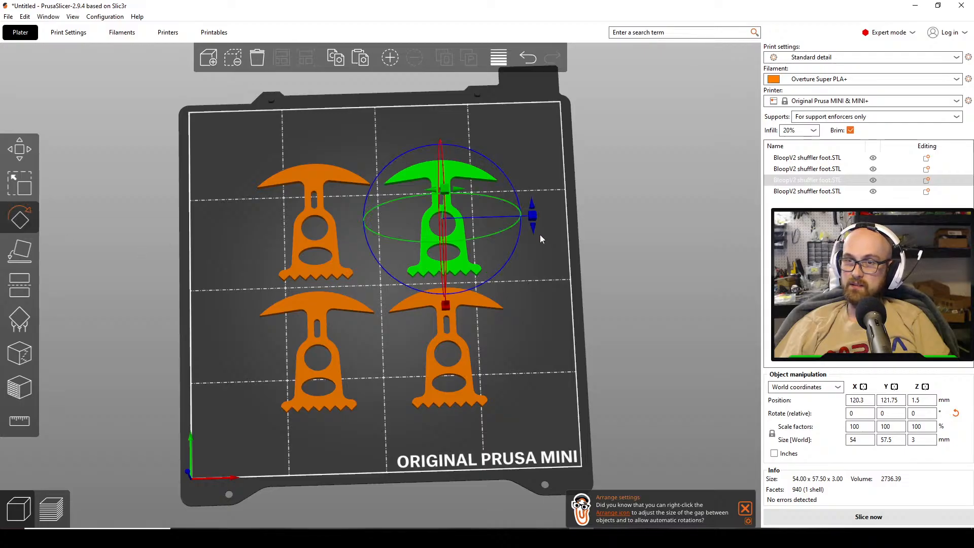
pyautogui.moveTo(536, 229); pyautogui.dragTo(416, 226)
pyautogui.click(644, 221)
pyautogui.click(452, 198)
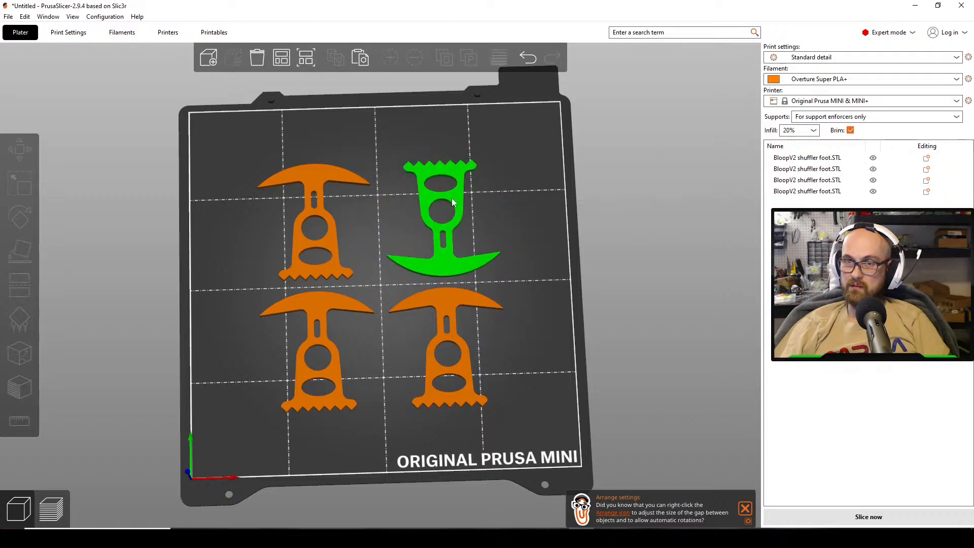
# Paste two copies of the flipped shuffler foot and auto-arrange all six feet on the bed.
pyautogui.click(337, 57)
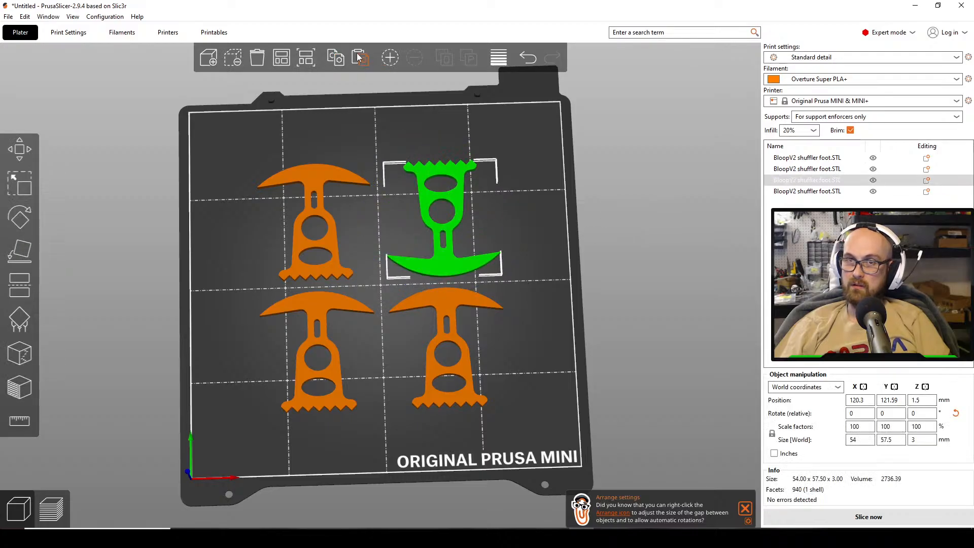
pyautogui.hotkey('ctrl', 'v')
pyautogui.click(306, 57)
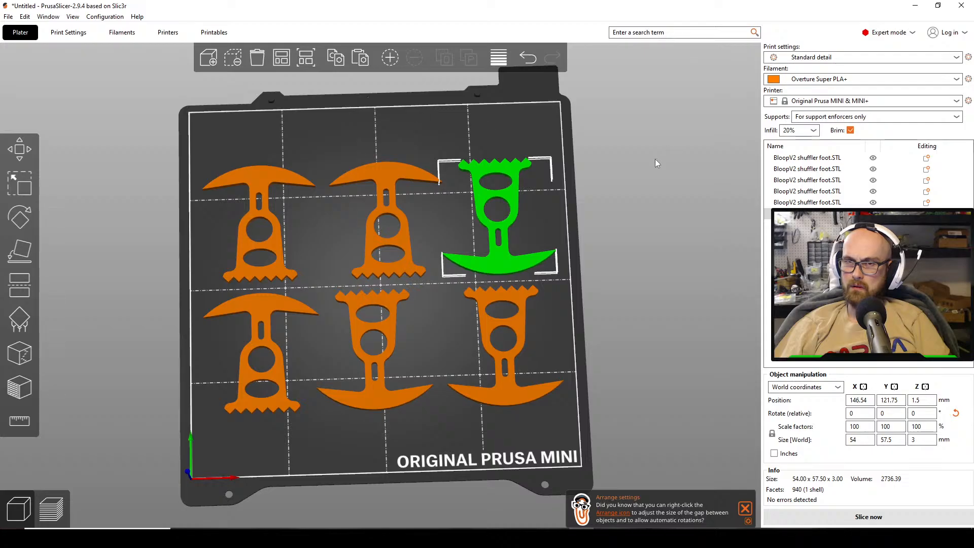
pyautogui.click(632, 230)
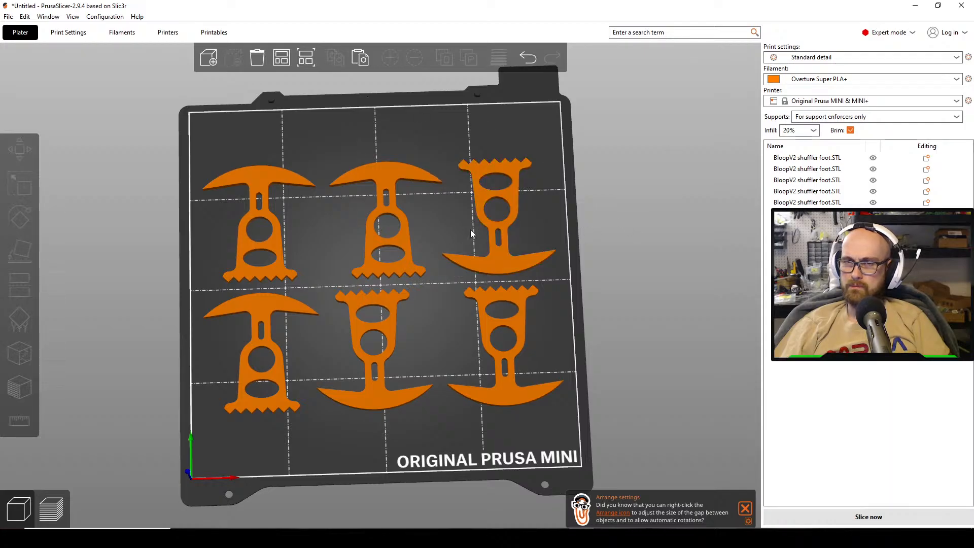
# Swap feet within both rows so upright and flipped shuffler feet alternate, with the front row mirroring the back row.
pyautogui.moveTo(470, 229); pyautogui.dragTo(516, 226)
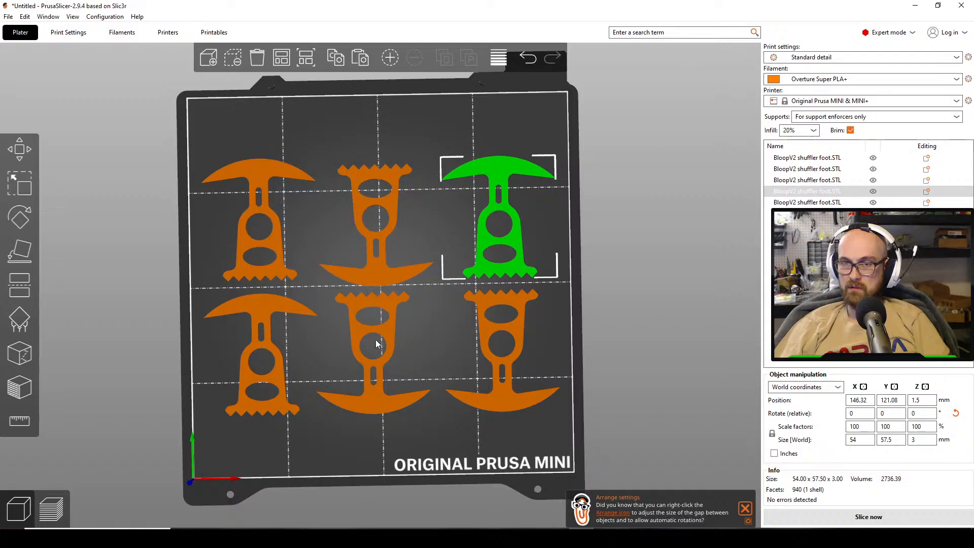
pyautogui.click(361, 364)
pyautogui.moveTo(363, 365); pyautogui.dragTo(380, 374)
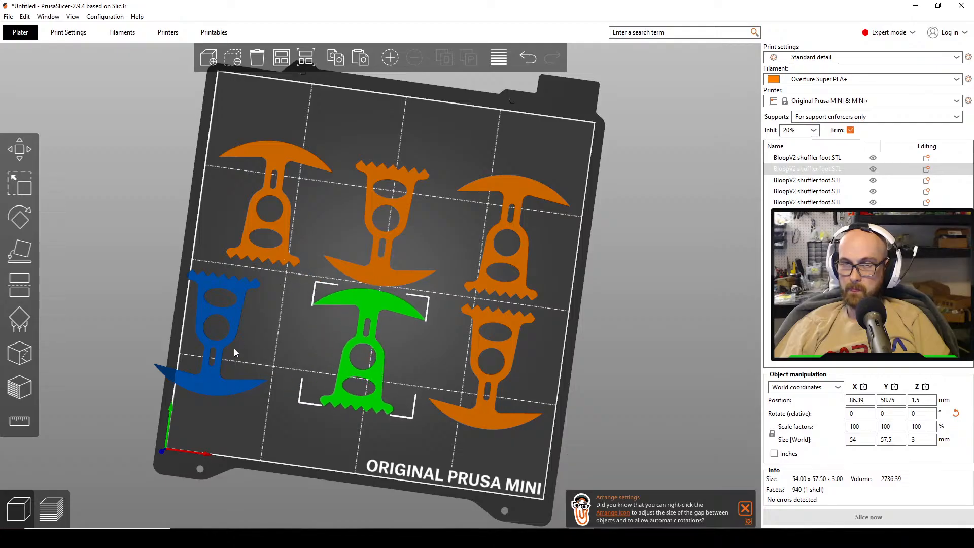
pyautogui.moveTo(233, 348); pyautogui.dragTo(304, 361)
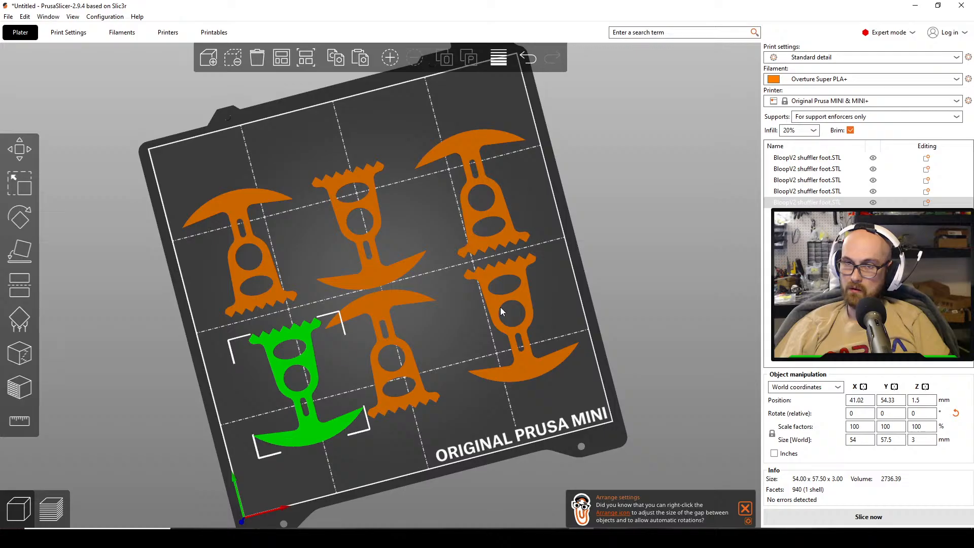
# Move the four outer shuffler feet inward around the middle column so all six sit closely nested without overlapping.
pyautogui.moveTo(524, 327); pyautogui.dragTo(494, 335)
pyautogui.moveTo(575, 275); pyautogui.dragTo(493, 255)
pyautogui.click(515, 250)
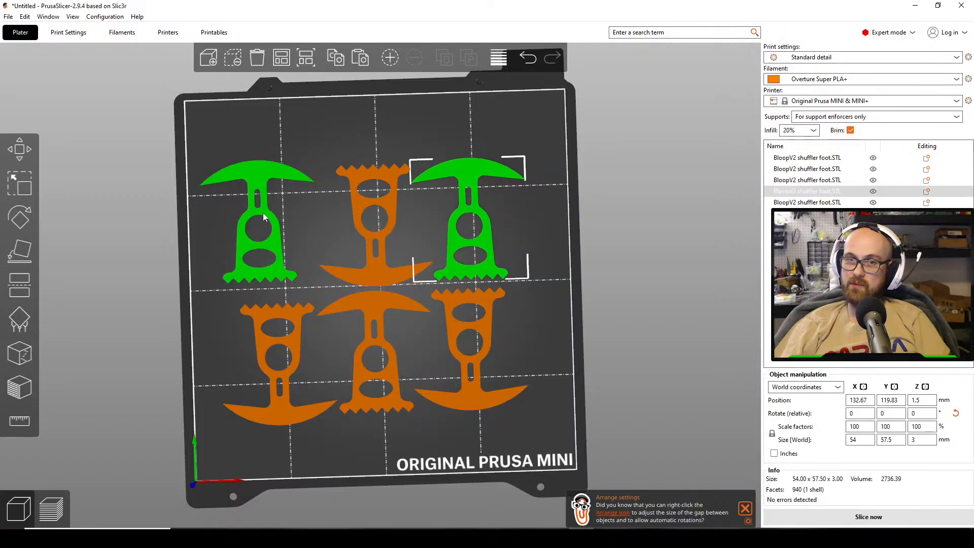
pyautogui.moveTo(266, 212); pyautogui.dragTo(285, 217)
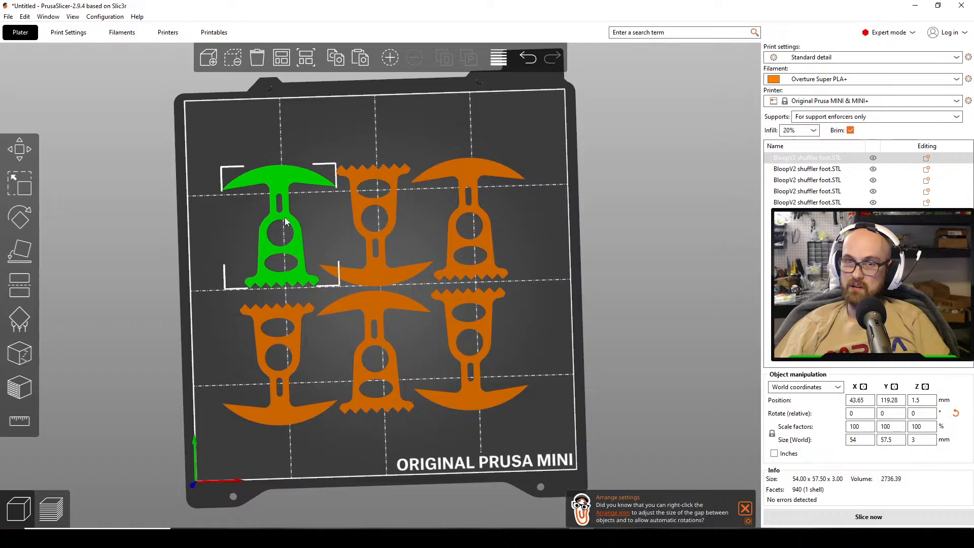
pyautogui.click(302, 330)
pyautogui.moveTo(303, 329); pyautogui.dragTo(305, 321)
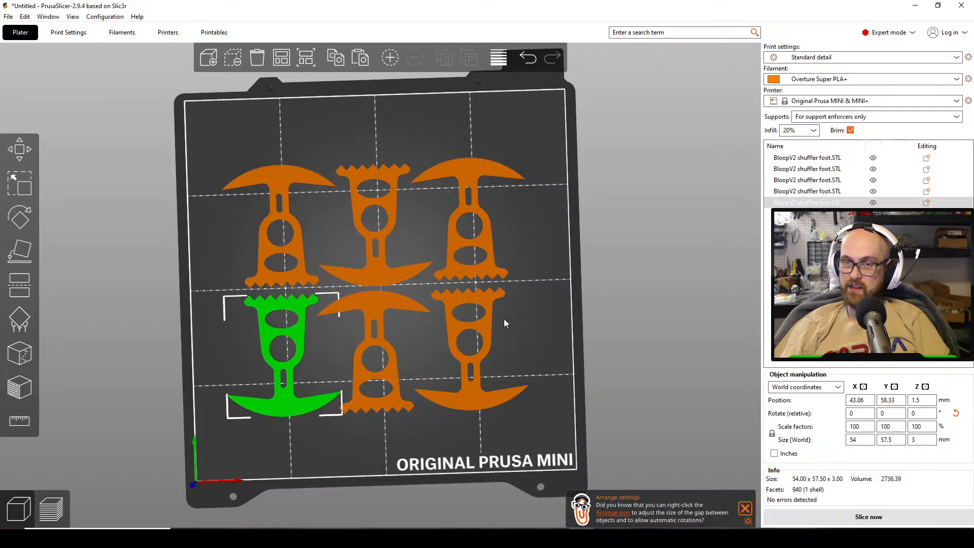
pyautogui.moveTo(473, 328); pyautogui.dragTo(470, 324)
pyautogui.moveTo(474, 260); pyautogui.dragTo(495, 260)
pyautogui.click(492, 260)
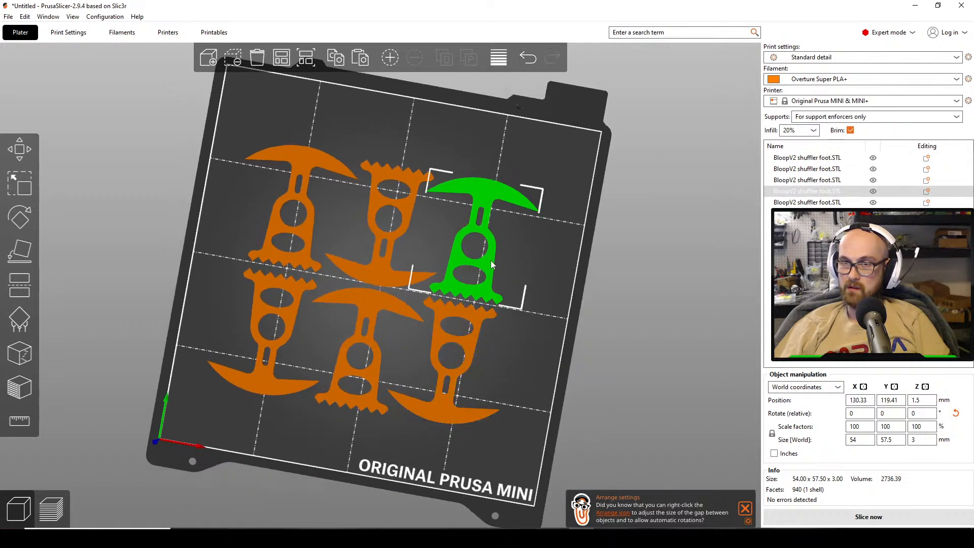
pyautogui.click(299, 224)
pyautogui.click(585, 254)
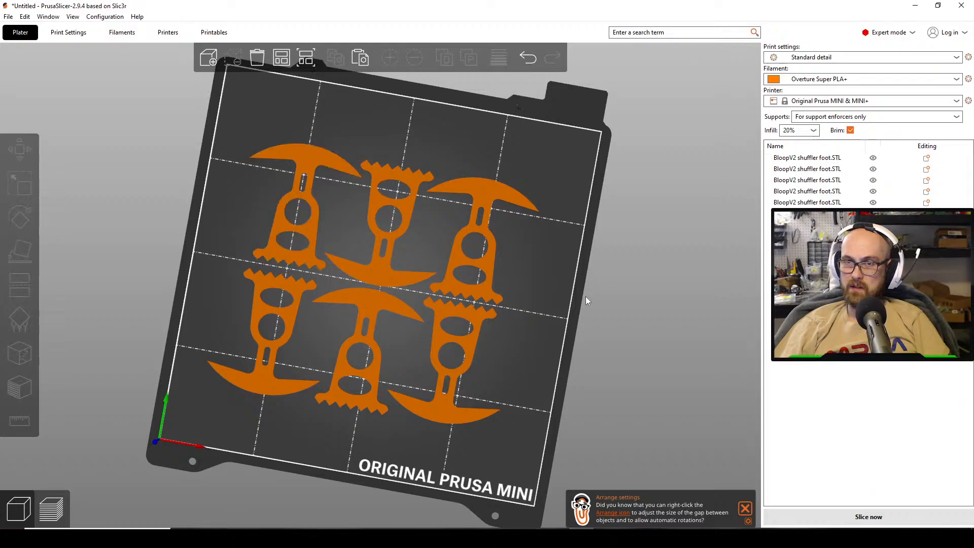
# Set the first layer height to 0.3 mm and the layer height to 0.2 mm in the print settings.
pyautogui.moveTo(586, 296); pyautogui.dragTo(589, 242)
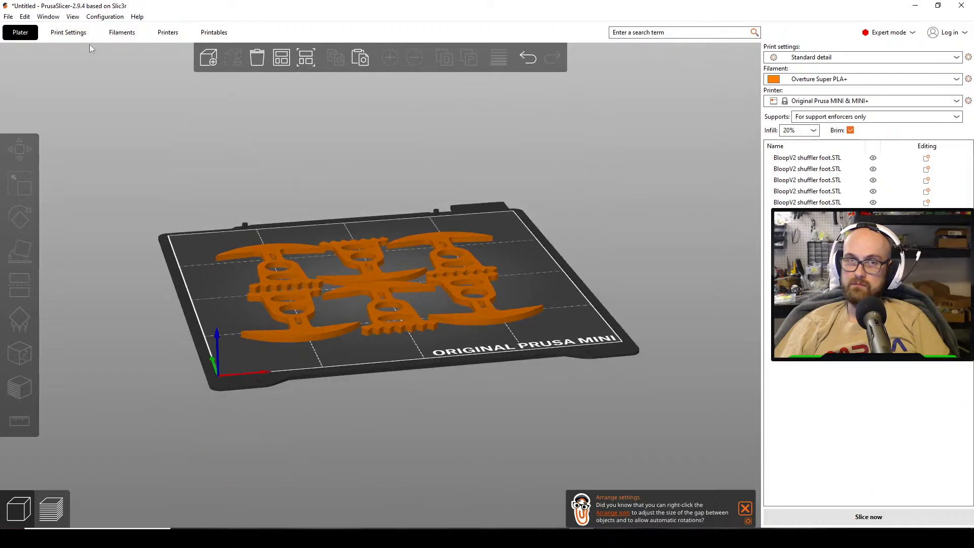
pyautogui.click(81, 33)
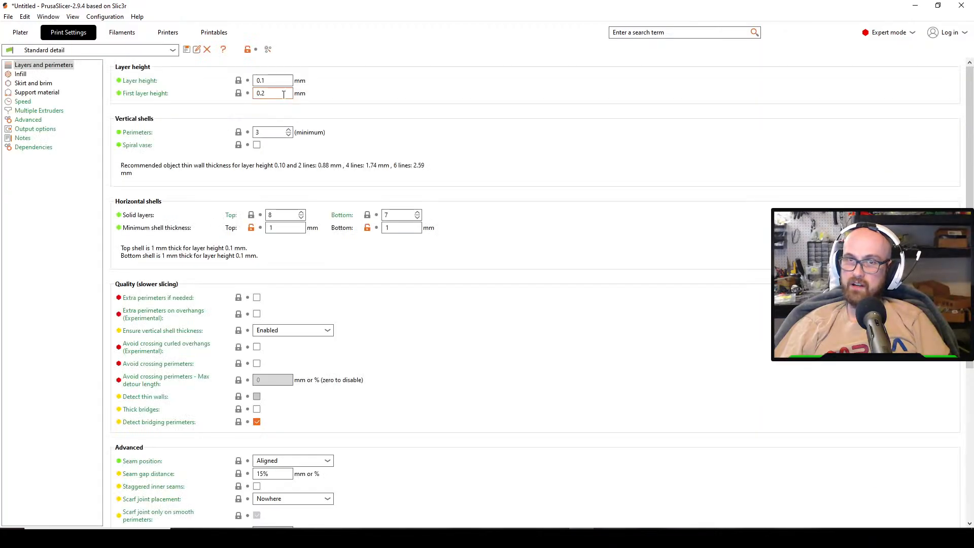
pyautogui.click(283, 94)
pyautogui.press('BackSpace')
pyautogui.write('3')
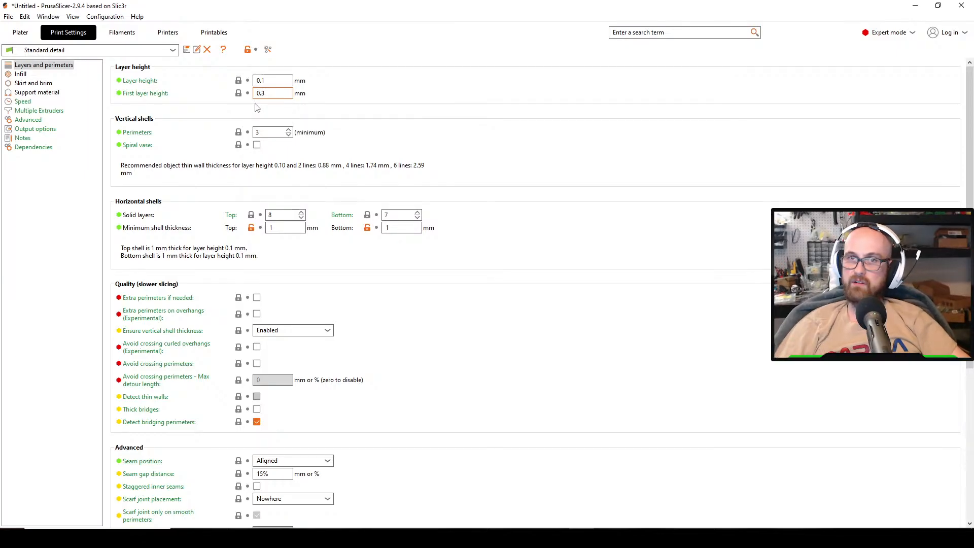
pyautogui.click(279, 82)
pyautogui.press('BackSpace')
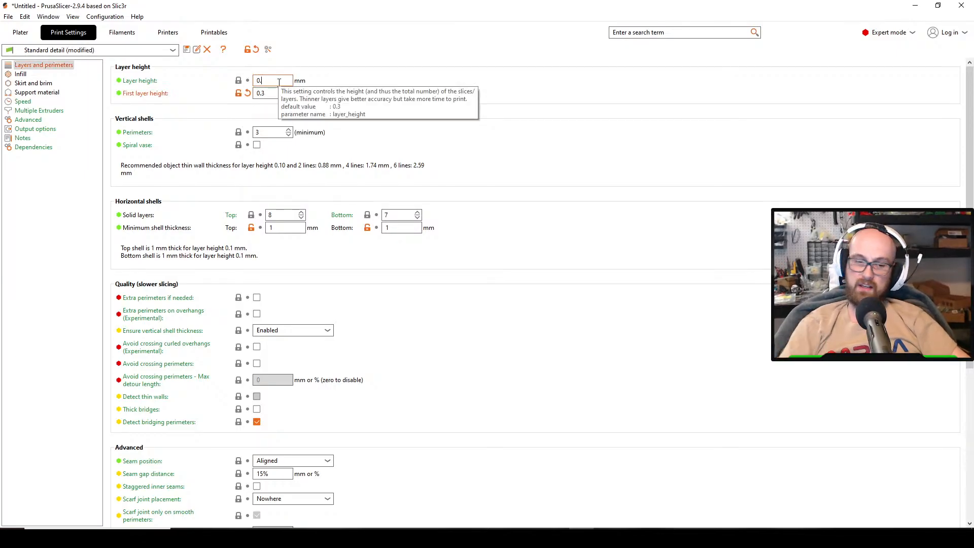
pyautogui.write('2')
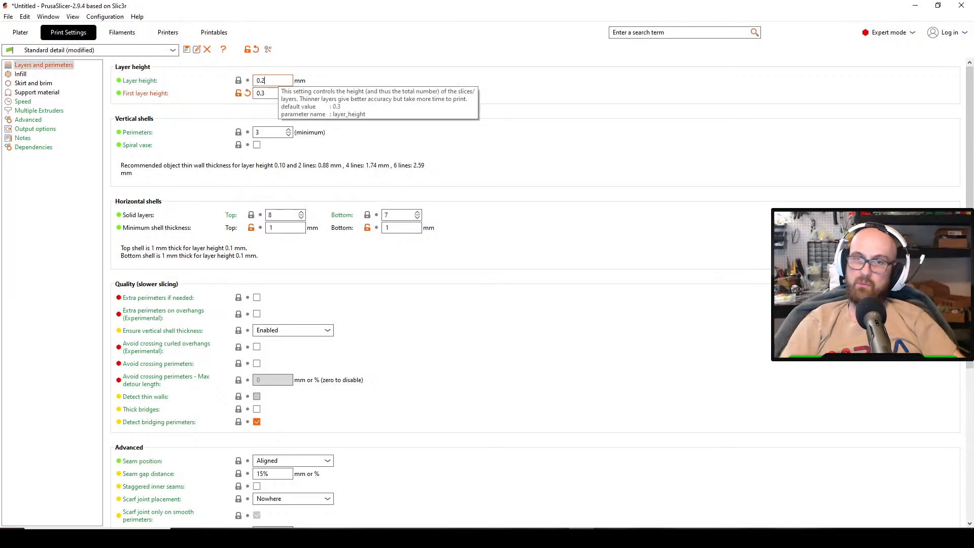
# Reduce the perimeters to 1 and set the minimum top and bottom shell thickness to 2 mm.
pyautogui.click(288, 135)
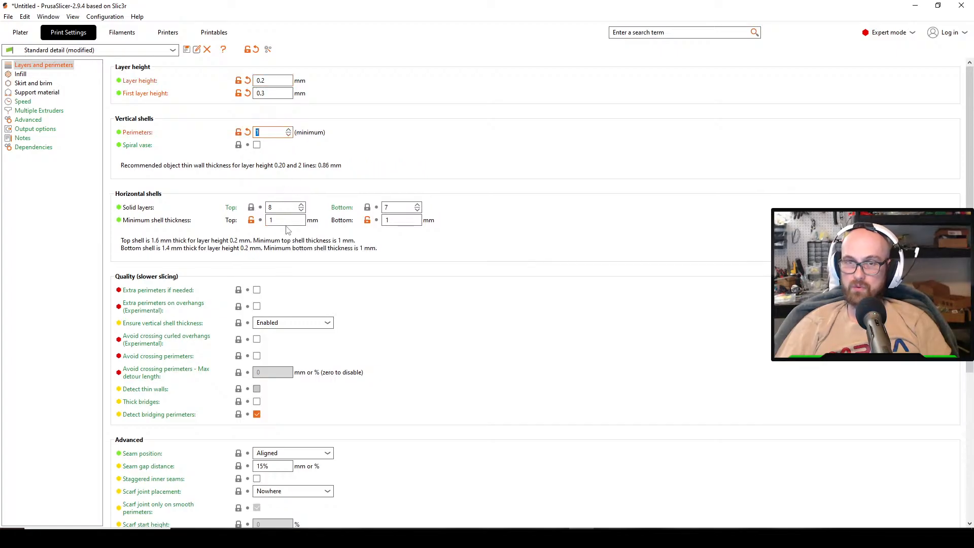
pyautogui.press('BackSpace')
pyautogui.write('2')
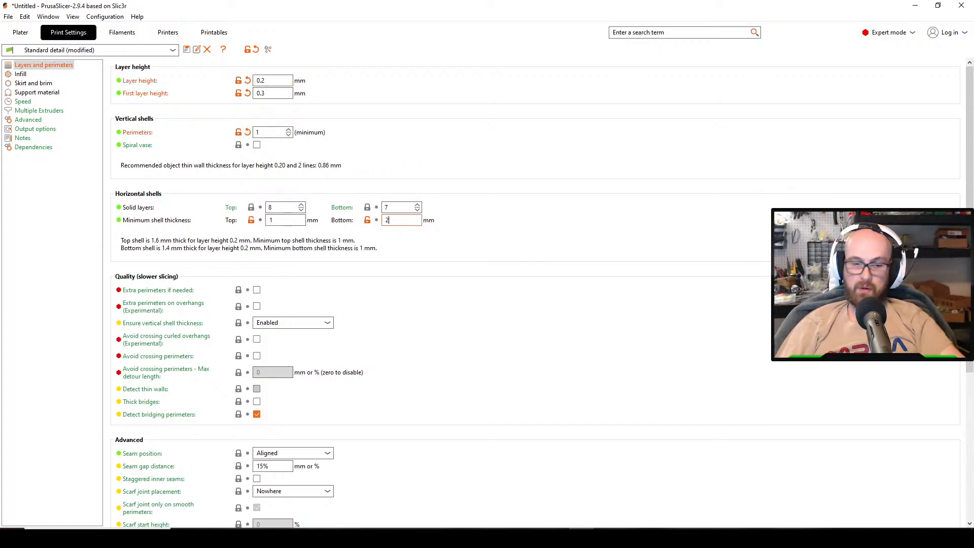
pyautogui.click(290, 221)
pyautogui.press('BackSpace')
pyautogui.write('2')
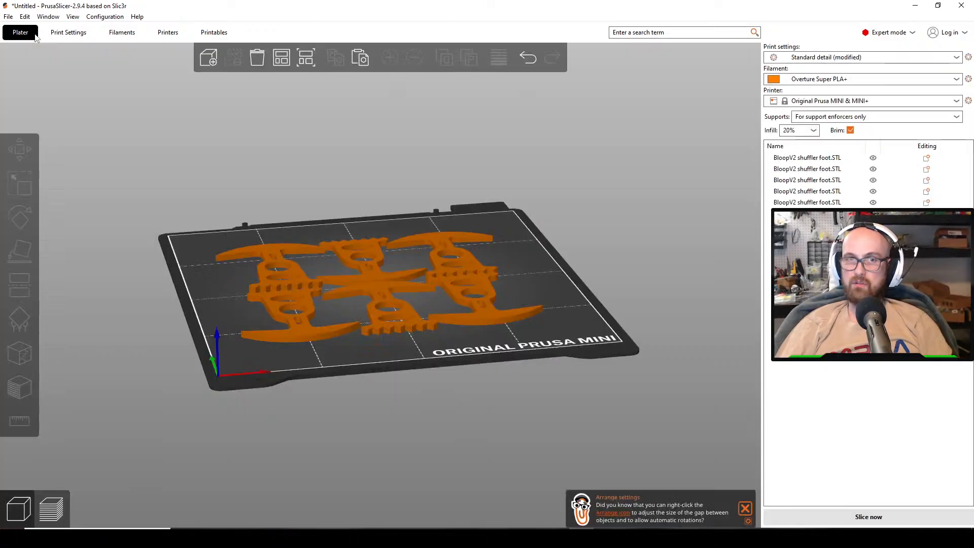
# Return to the print bed and slice the six shuffler feet with the modified Standard detail settings.
pyautogui.click(35, 34)
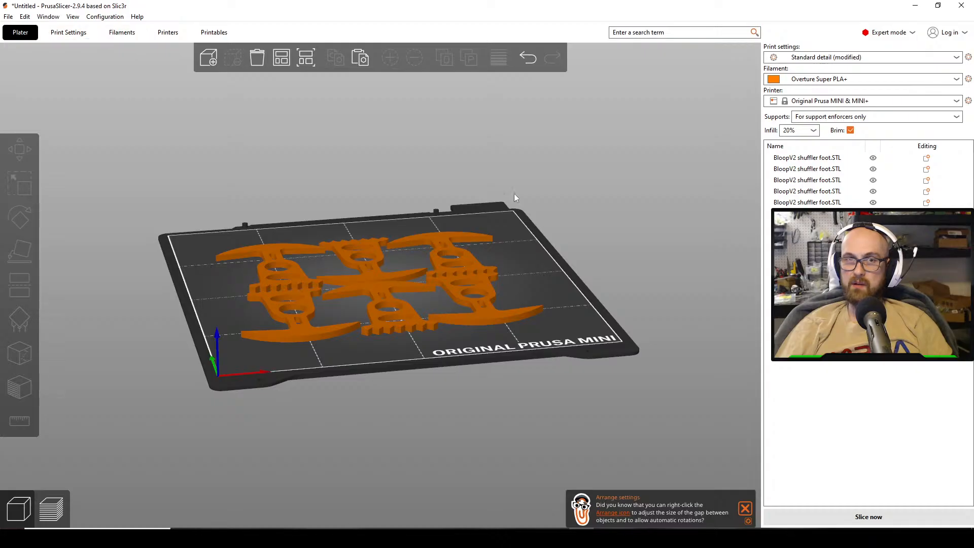
pyautogui.click(856, 519)
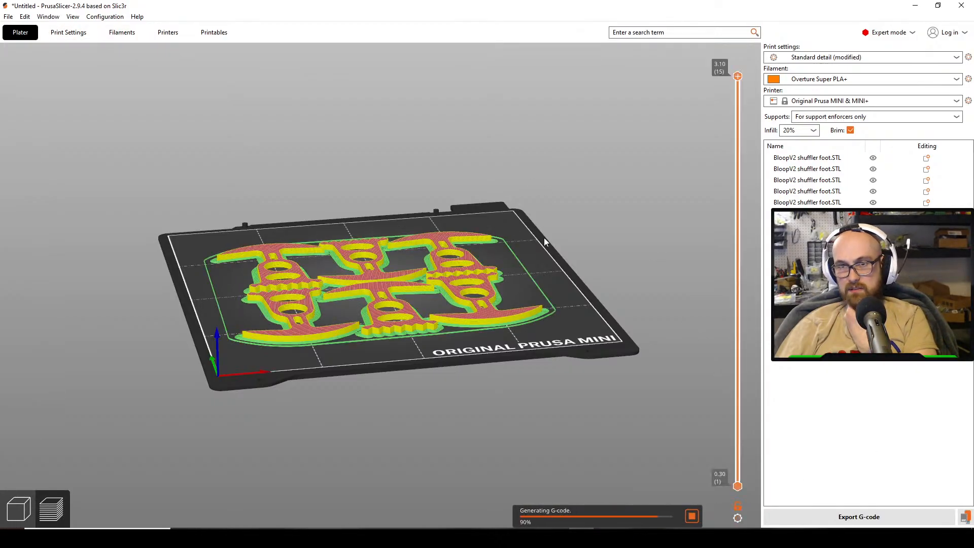
# Examine the sliced preview of the six feet from several angles, checking the brims, the spacing and the estimated printing time.
pyautogui.moveTo(544, 237); pyautogui.dragTo(557, 305)
pyautogui.scroll(2, 494, 279)
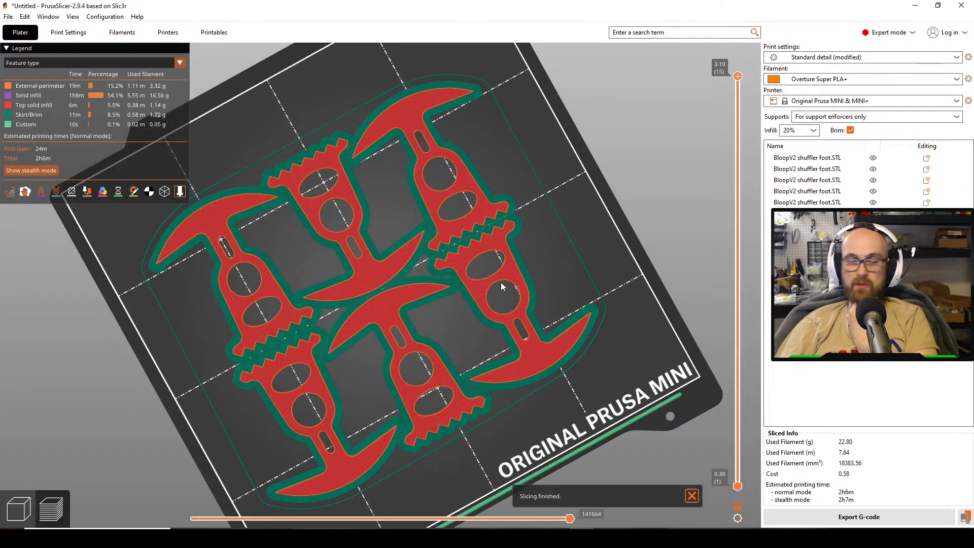
pyautogui.moveTo(511, 271); pyautogui.dragTo(459, 260)
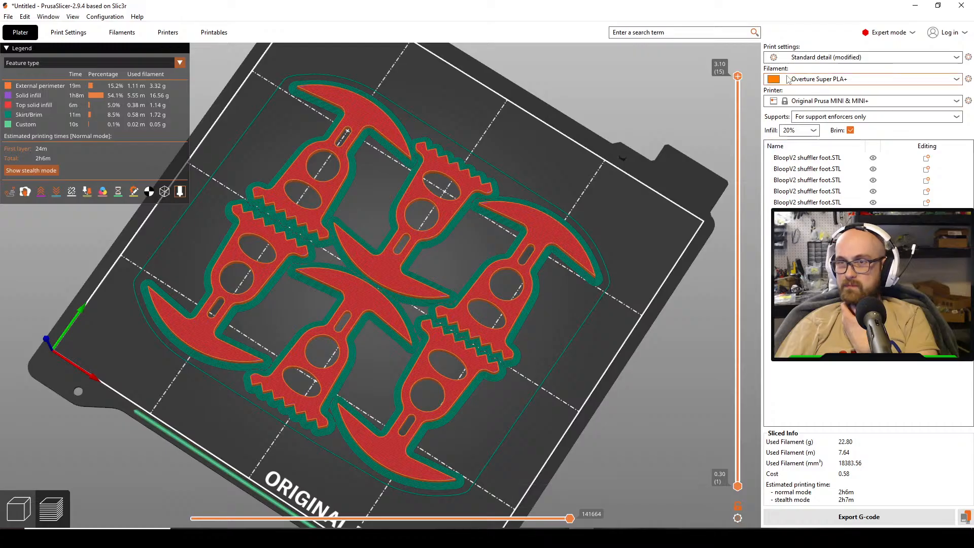
pyautogui.moveTo(742, 79)
pyautogui.moveTo(744, 81); pyautogui.dragTo(718, 3)
pyautogui.moveTo(646, 288); pyautogui.dragTo(579, 376)
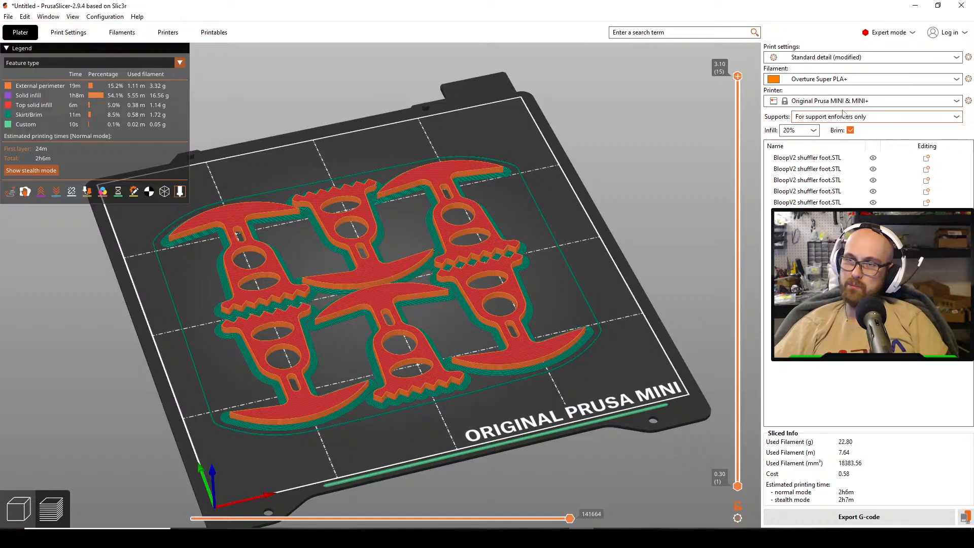
pyautogui.moveTo(552, 203); pyautogui.dragTo(525, 214)
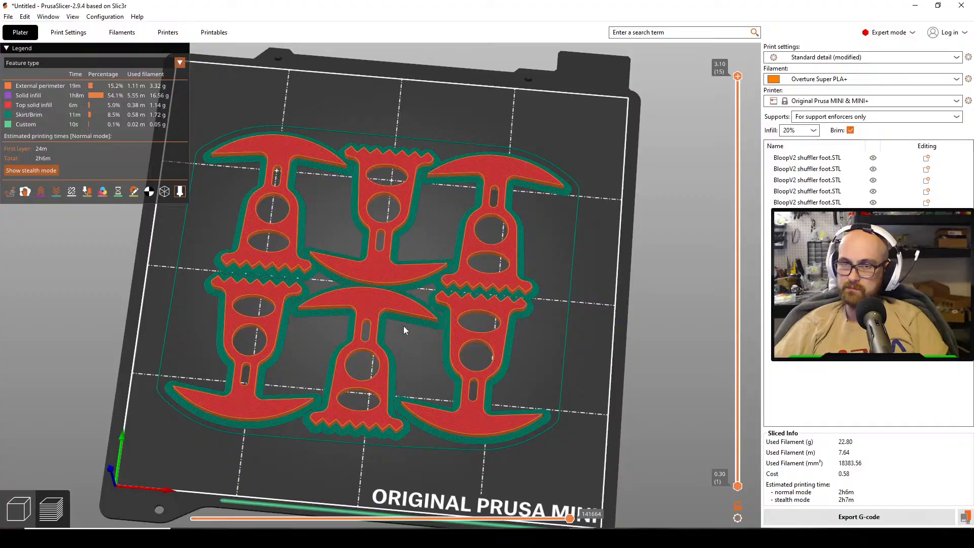
pyautogui.moveTo(332, 345); pyautogui.dragTo(448, 347)
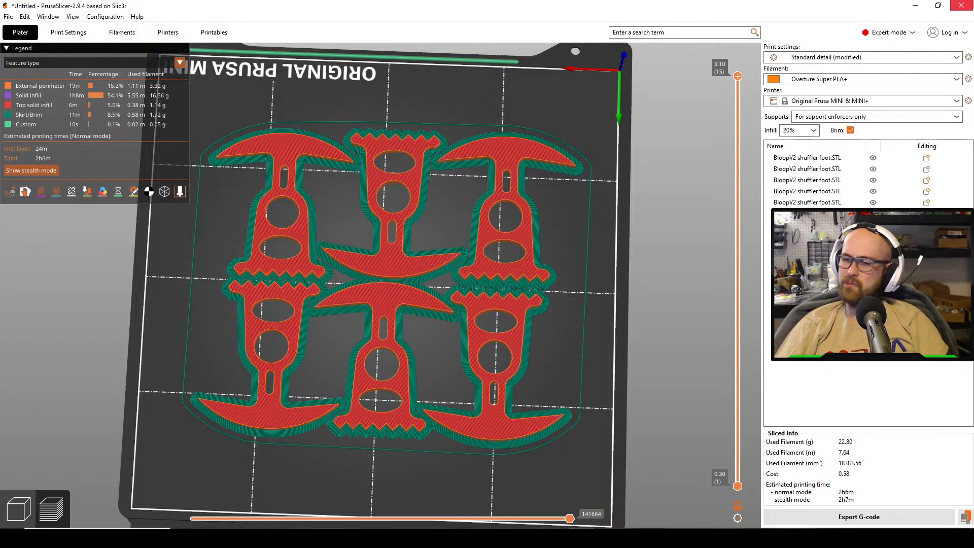
# Export the six-foot G-code to the CENTON (E:) drive under its suggested file name and safely eject the drive.
pyautogui.click(964, 516)
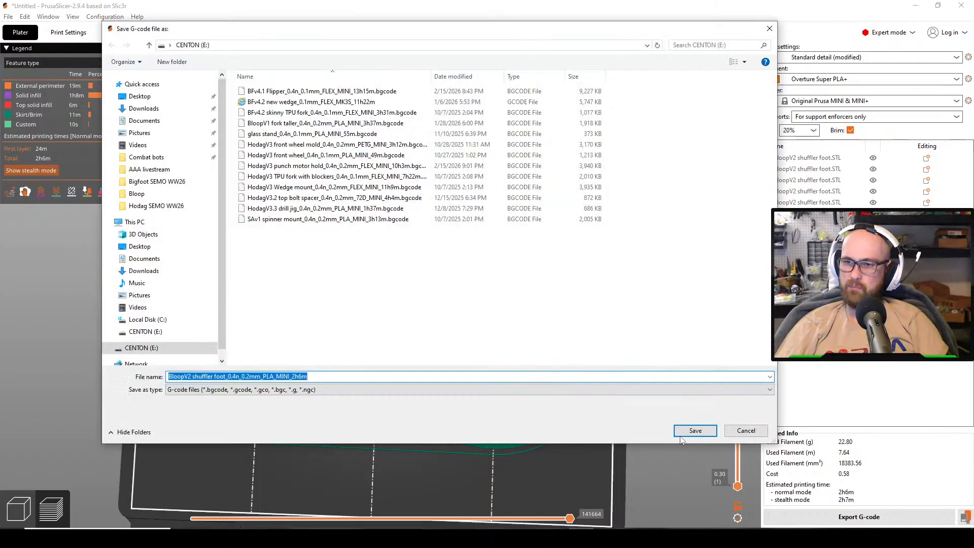
pyautogui.click(685, 432)
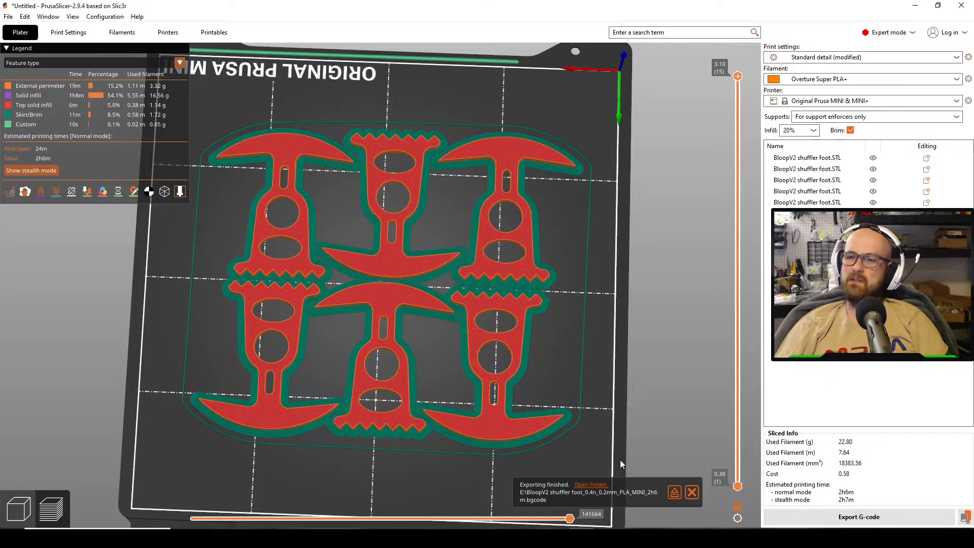
pyautogui.click(673, 491)
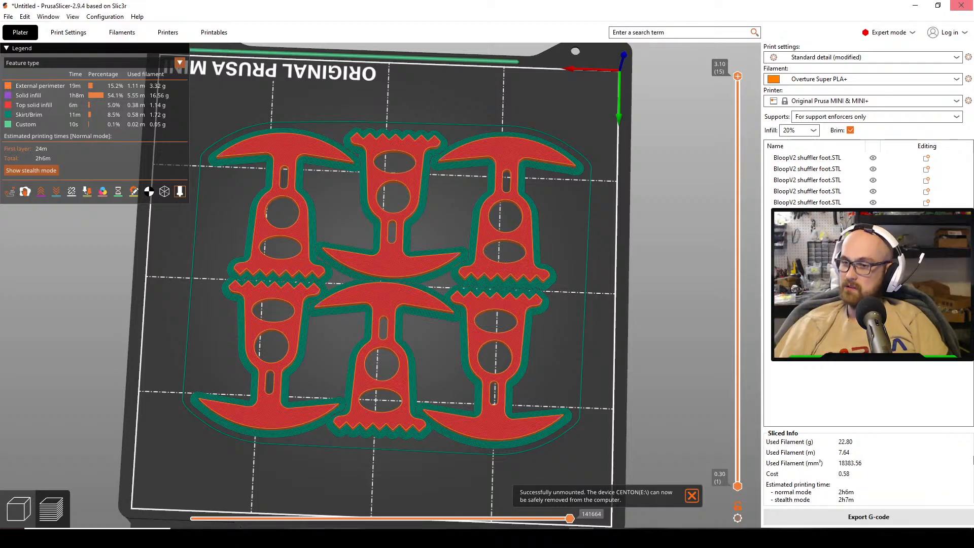
# Check the February and March 2026 dates in the system calendar.
pyautogui.click(931, 538)
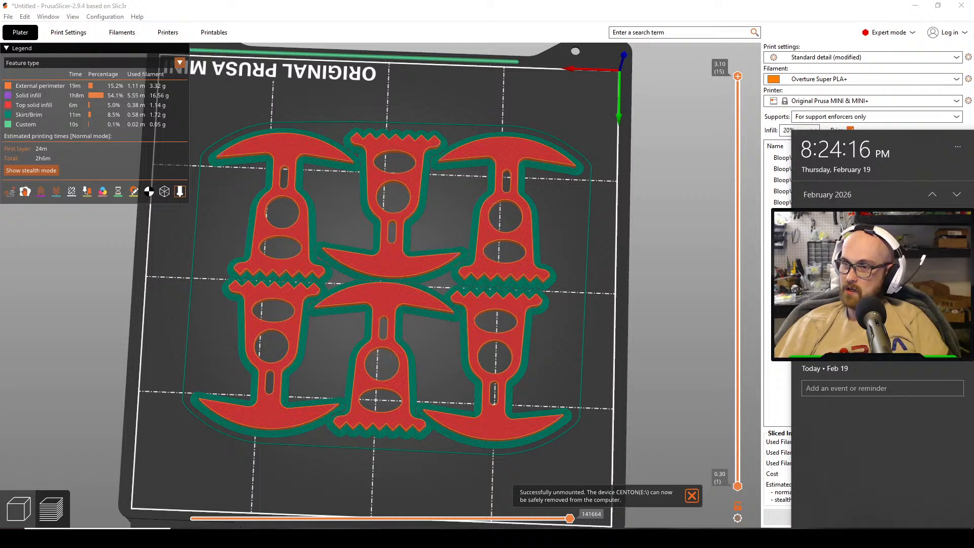
pyautogui.scroll(-1, 882, 284)
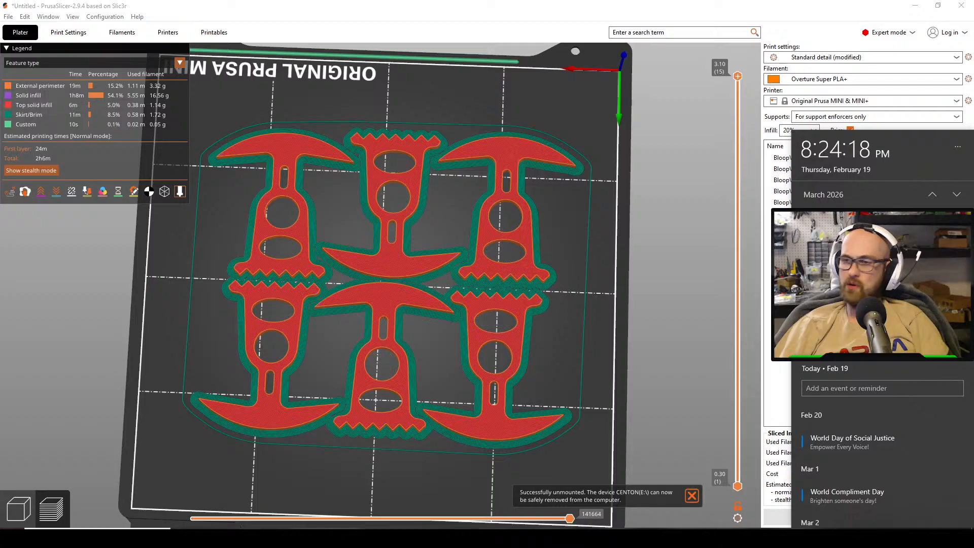
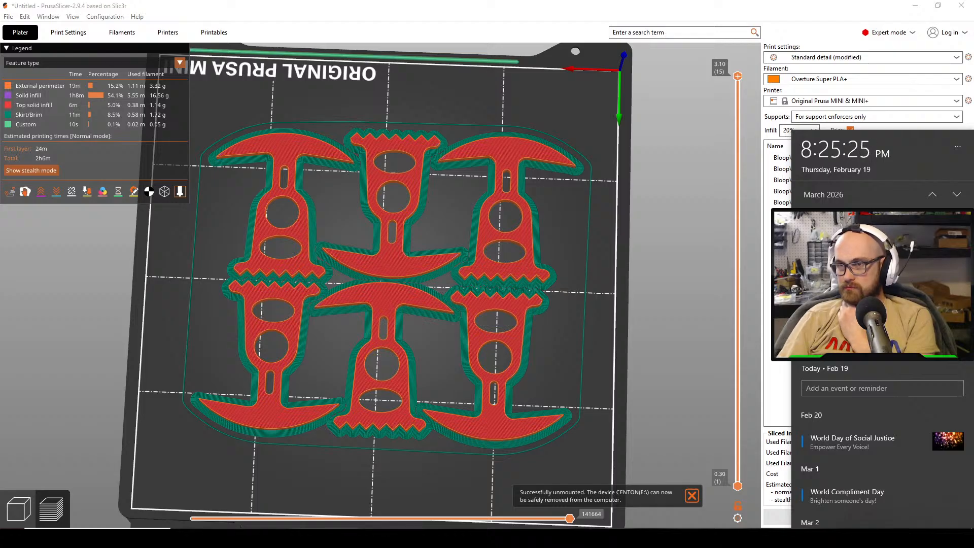
pyautogui.scroll(2, 883, 284)
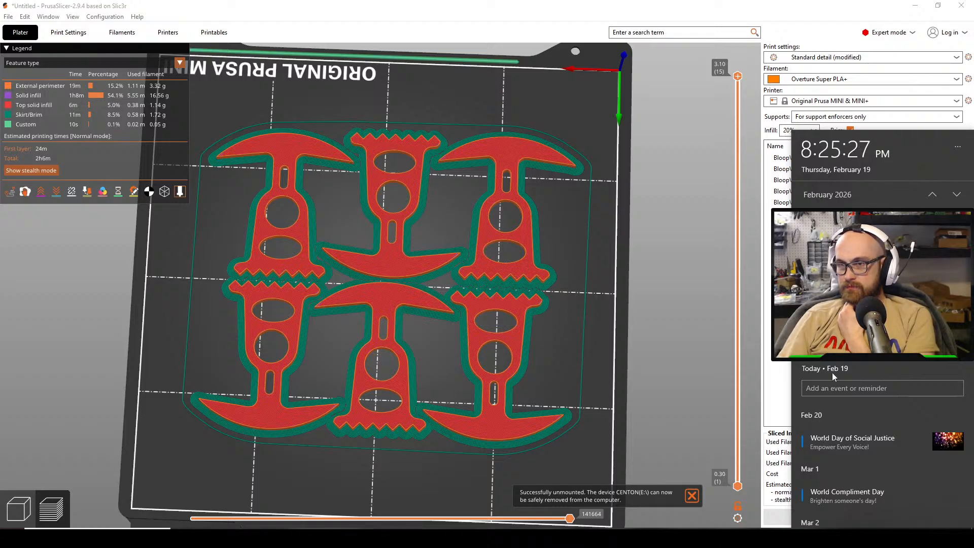
pyautogui.click(781, 362)
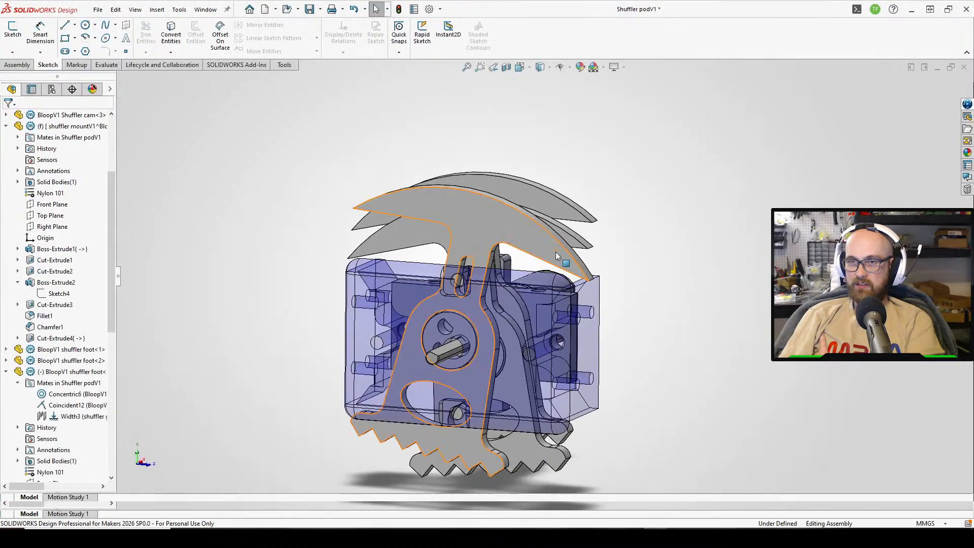
# Switch to the BloopV1 assembly in SOLIDWORKS and examine the whole robot from the side, front and above.
pyautogui.scroll(2, 545, 267)
pyautogui.scroll(-1, 544, 333)
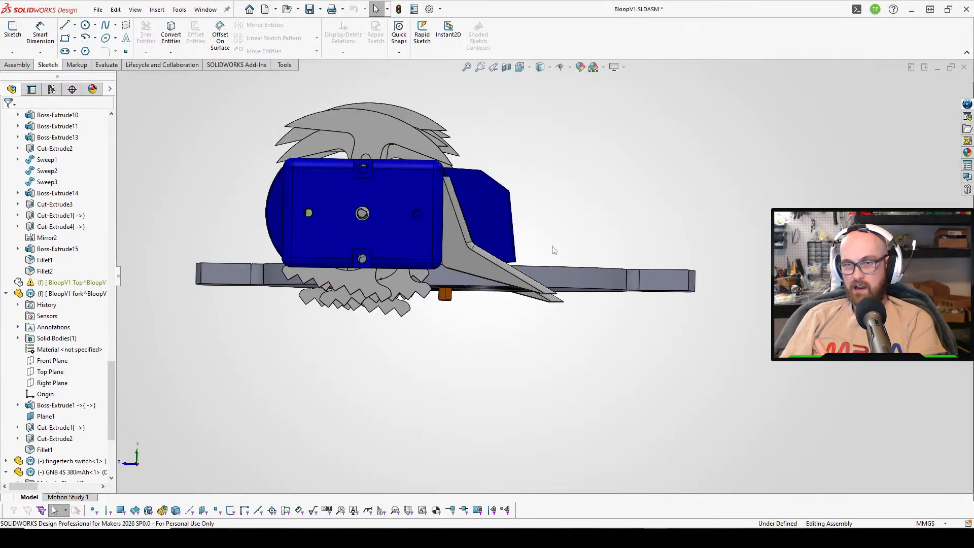
pyautogui.moveTo(526, 228); pyautogui.dragTo(501, 302, button='middle')
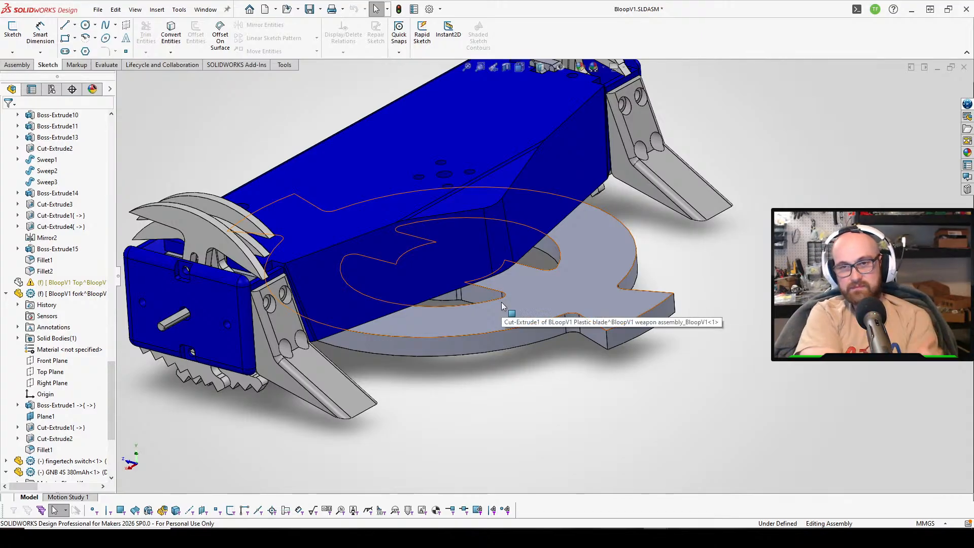
pyautogui.press('z')
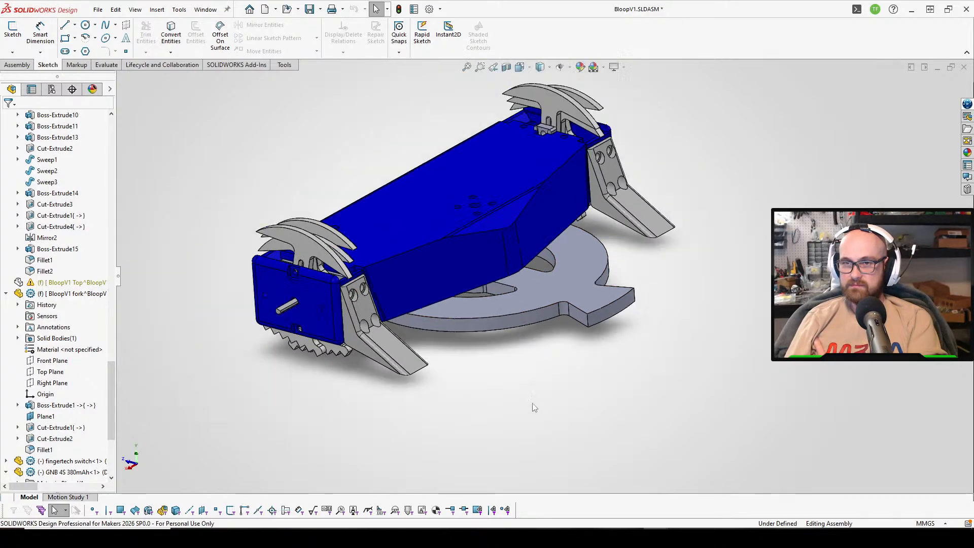
pyautogui.moveTo(534, 407); pyautogui.dragTo(459, 269, button='middle')
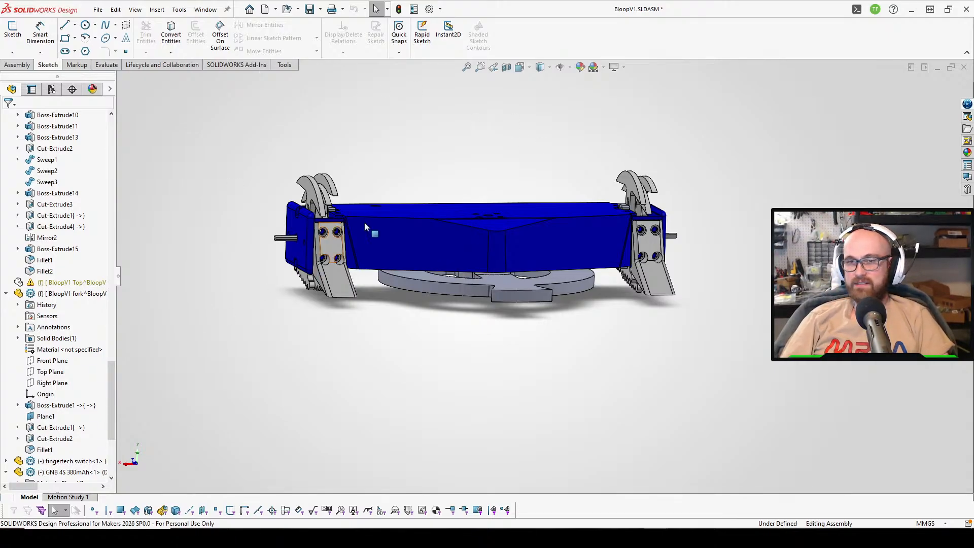
pyautogui.moveTo(364, 223); pyautogui.dragTo(409, 179, button='middle')
pyautogui.scroll(-2, 379, 269)
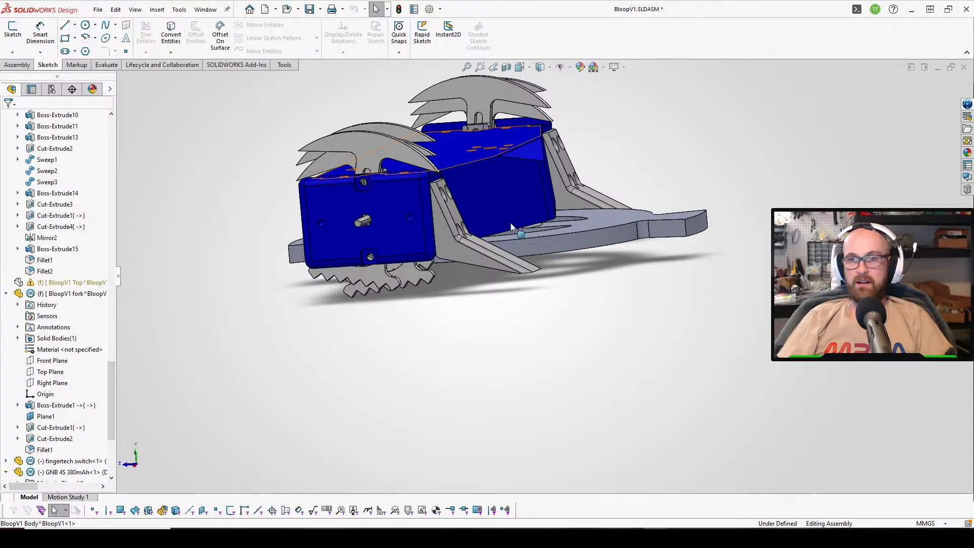
pyautogui.scroll(1, 513, 227)
pyautogui.moveTo(525, 227); pyautogui.dragTo(430, 465, button='middle')
pyautogui.scroll(-2, 575, 218)
pyautogui.moveTo(575, 195); pyautogui.dragTo(578, 26, button='middle')
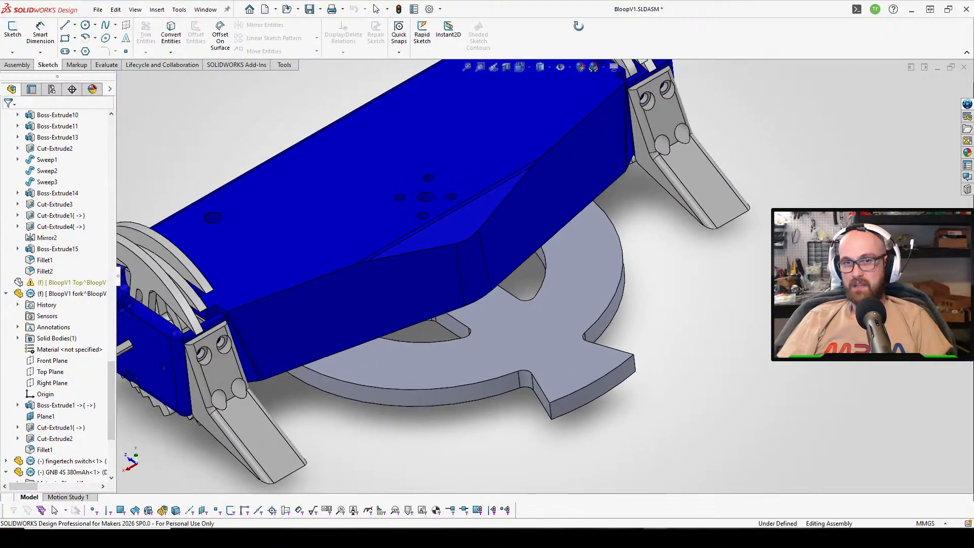
pyautogui.scroll(2, 497, 140)
pyautogui.moveTo(681, 96); pyautogui.dragTo(691, 72, button='middle')
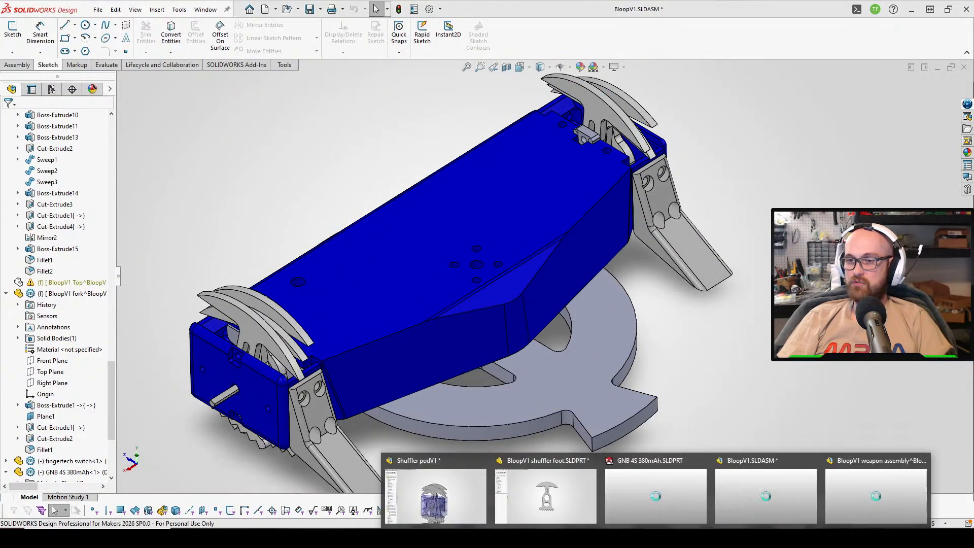
# Save the Shuffler podV1 assembly and move its outermost shuffler foot around the cam.
pyautogui.click(436, 488)
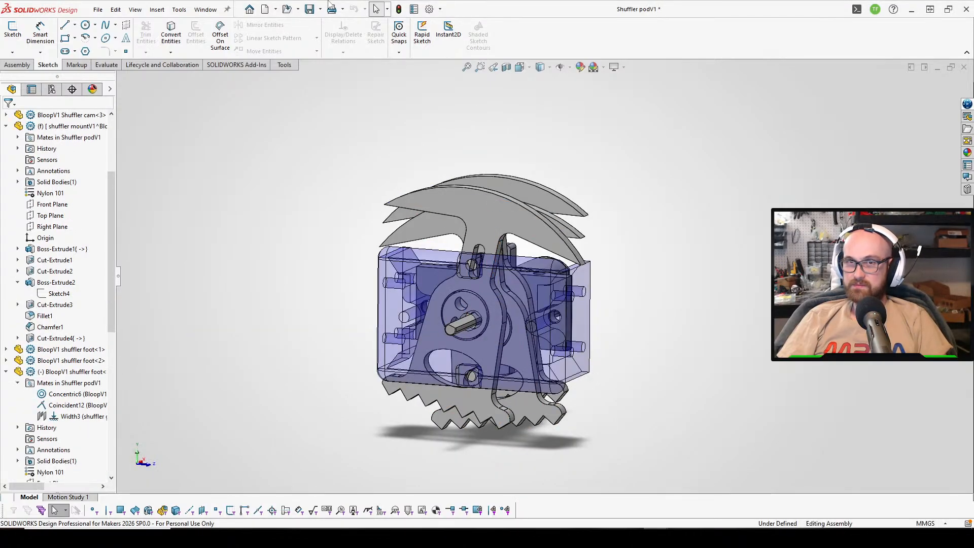
pyautogui.click(309, 8)
pyautogui.click(204, 156)
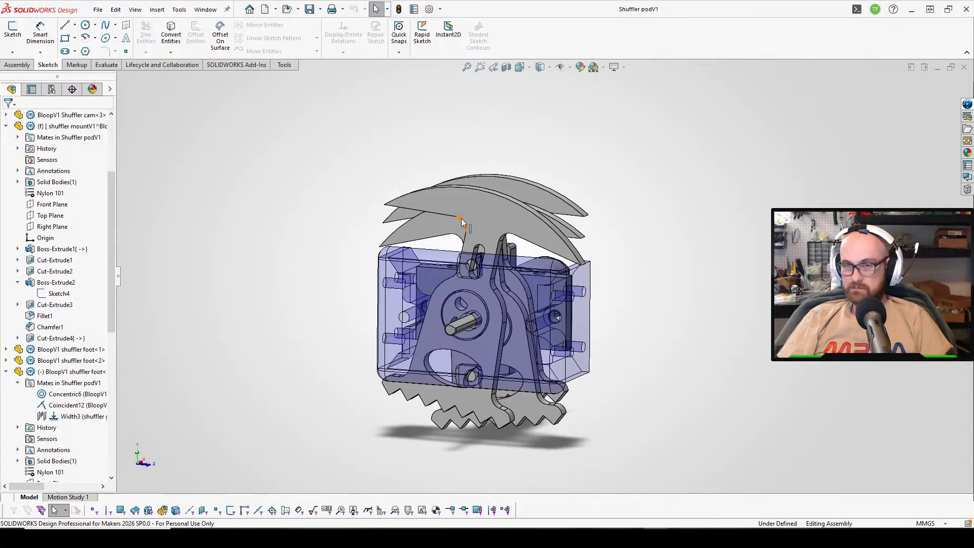
pyautogui.moveTo(478, 228); pyautogui.dragTo(583, 472)
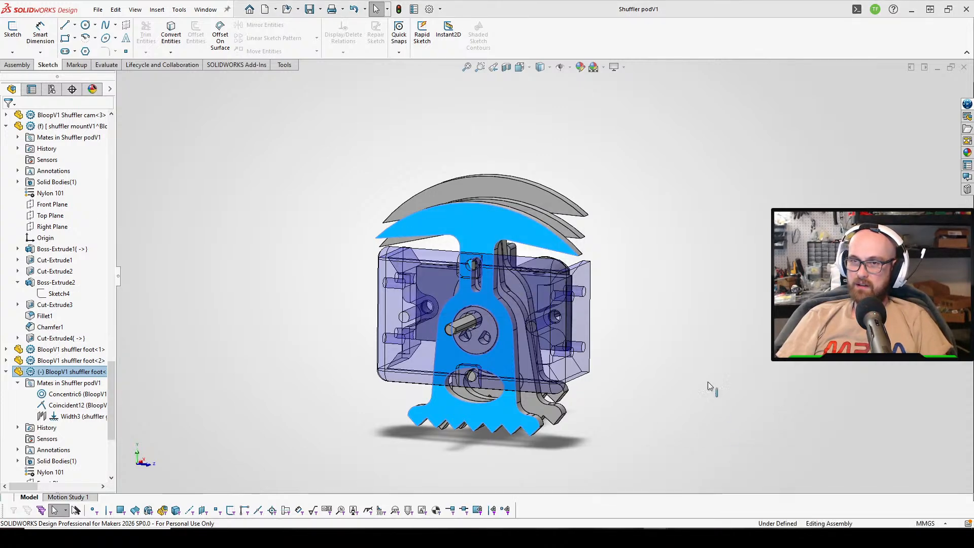
# Return to the BloopV1 assembly and examine how the shuffler feet, body and forks sit relative to the weapon blade.
pyautogui.hotkey('ctrl', 'Tab')
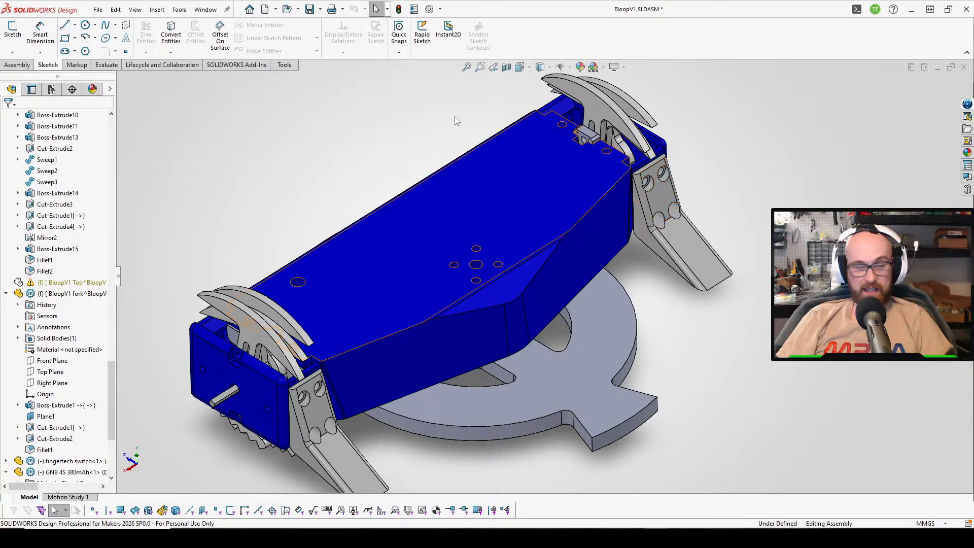
pyautogui.moveTo(454, 120); pyautogui.dragTo(338, 309, button='middle')
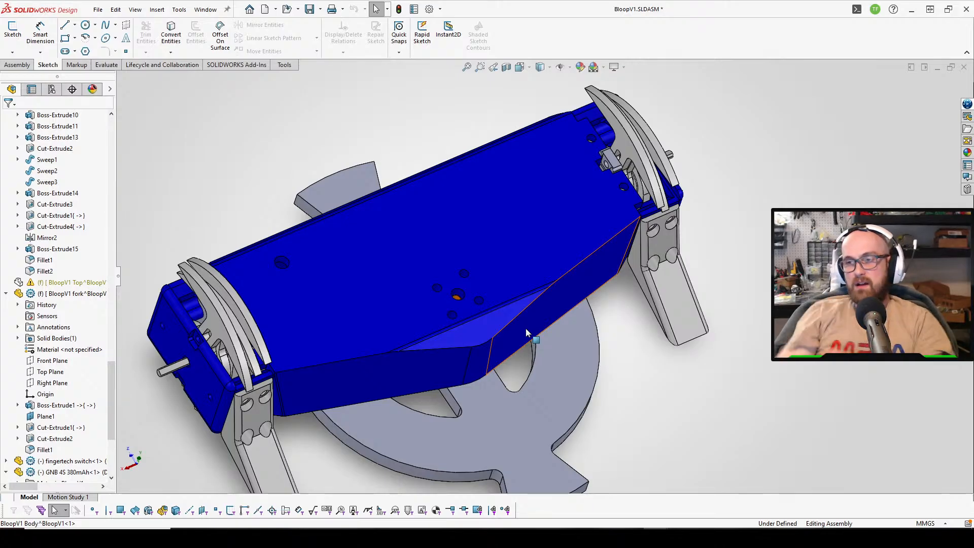
pyautogui.moveTo(549, 324); pyautogui.dragTo(516, 318, button='middle')
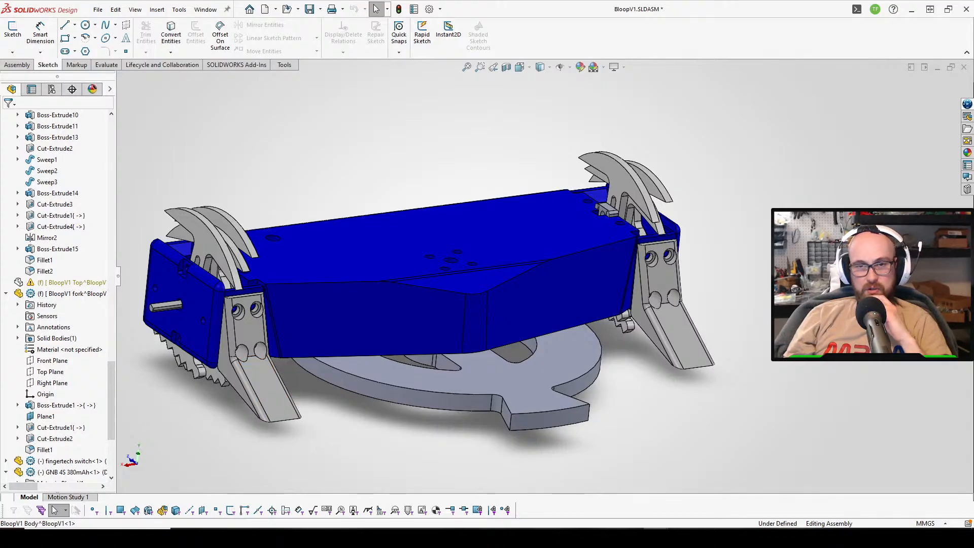
pyautogui.moveTo(541, 401); pyautogui.dragTo(553, 352, button='middle')
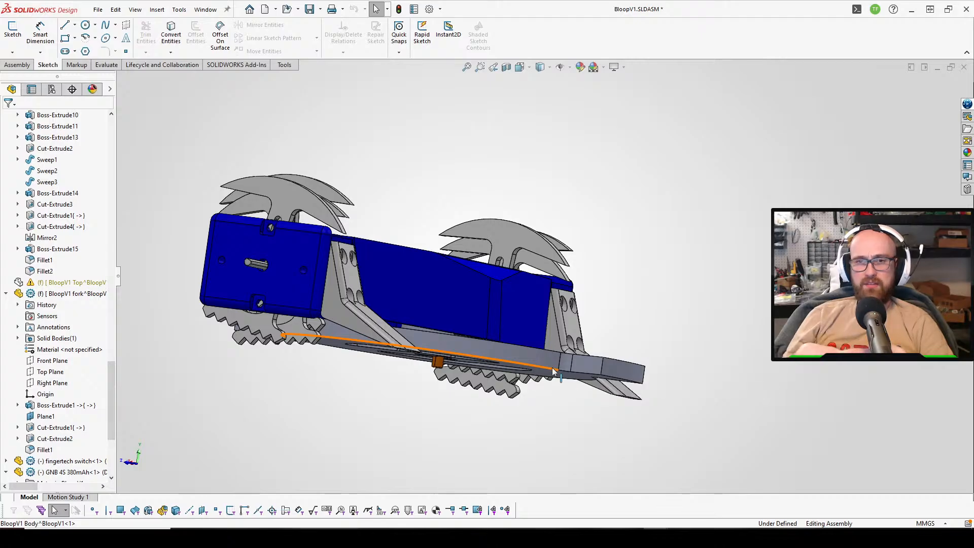
pyautogui.click(262, 226)
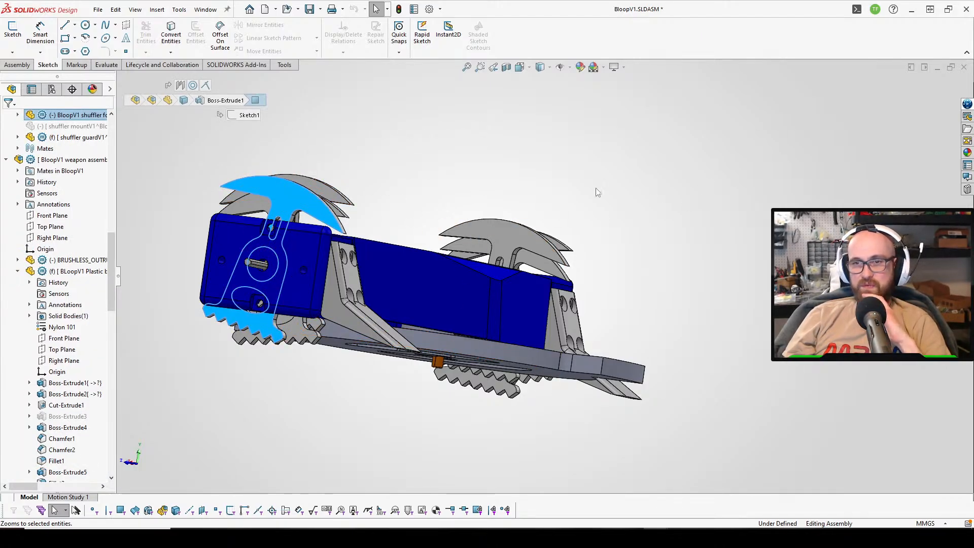
pyautogui.moveTo(596, 188); pyautogui.dragTo(592, 261, button='middle')
pyautogui.scroll(-1, 590, 261)
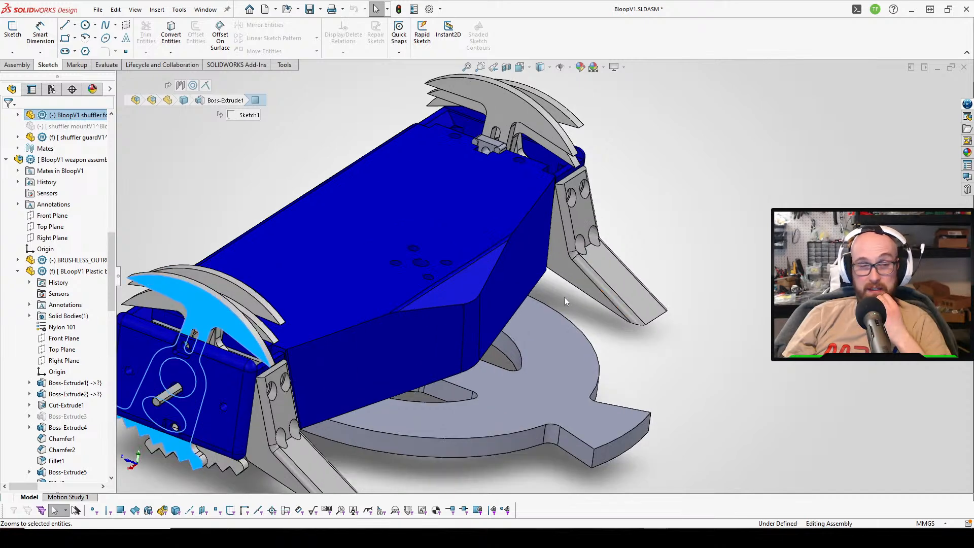
pyautogui.click(738, 330)
# Examine the robot's underside around the plastic blade, the weapon motor shaft and the shuffler drive.
pyautogui.moveTo(320, 414); pyautogui.dragTo(375, 360, button='middle')
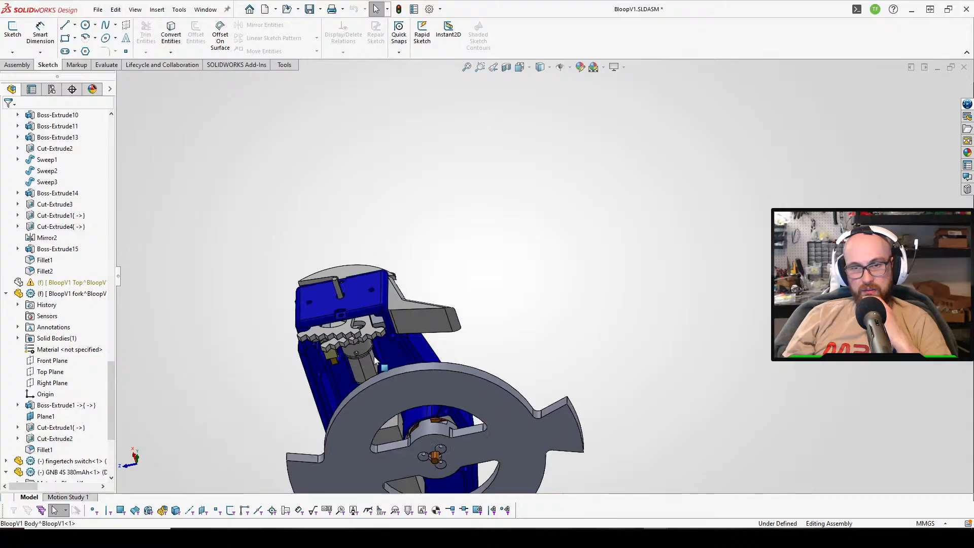
pyautogui.scroll(-4, 377, 397)
pyautogui.scroll(2, 377, 397)
pyautogui.scroll(-1, 377, 398)
pyautogui.scroll(1, 377, 398)
pyautogui.moveTo(606, 391); pyautogui.dragTo(615, 307, button='middle')
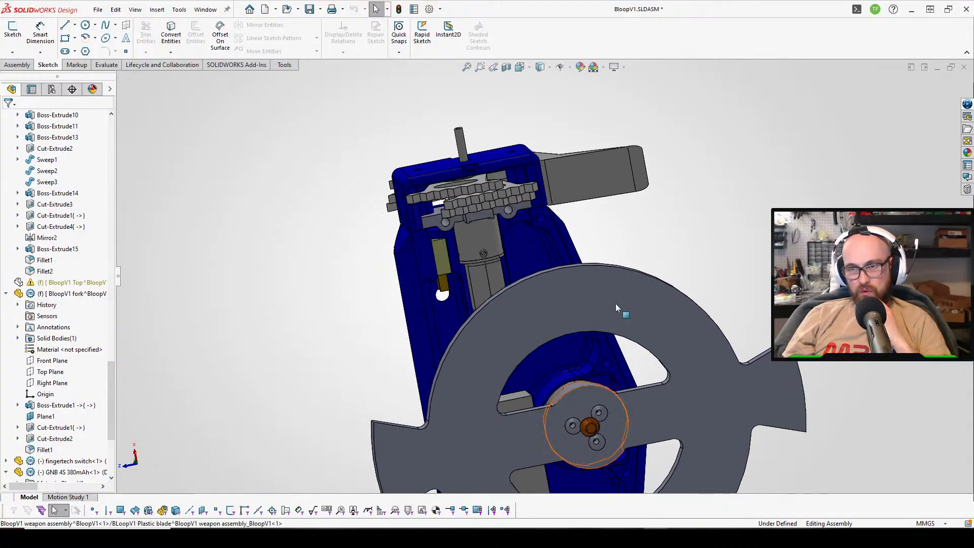
pyautogui.click(592, 428)
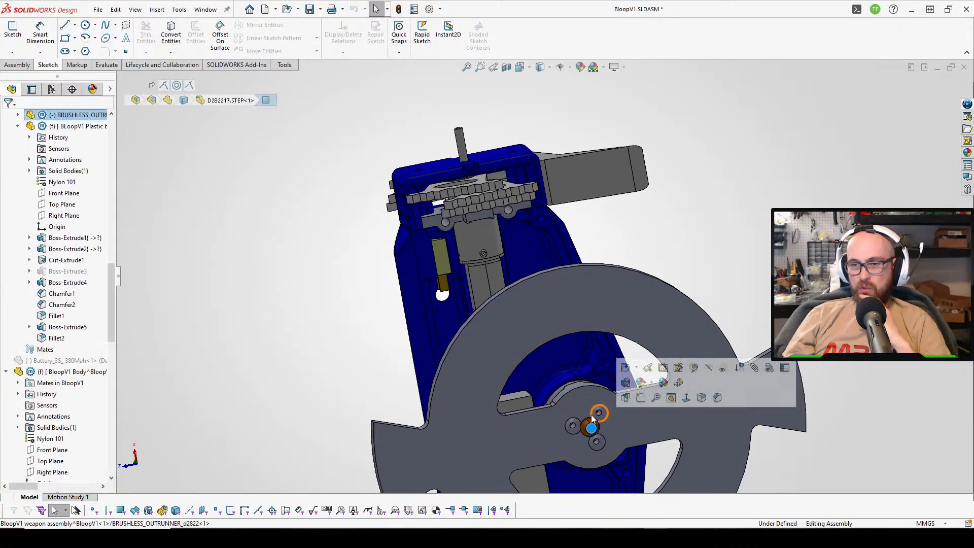
pyautogui.moveTo(592, 428); pyautogui.dragTo(565, 369, button='middle')
pyautogui.scroll(-2, 566, 374)
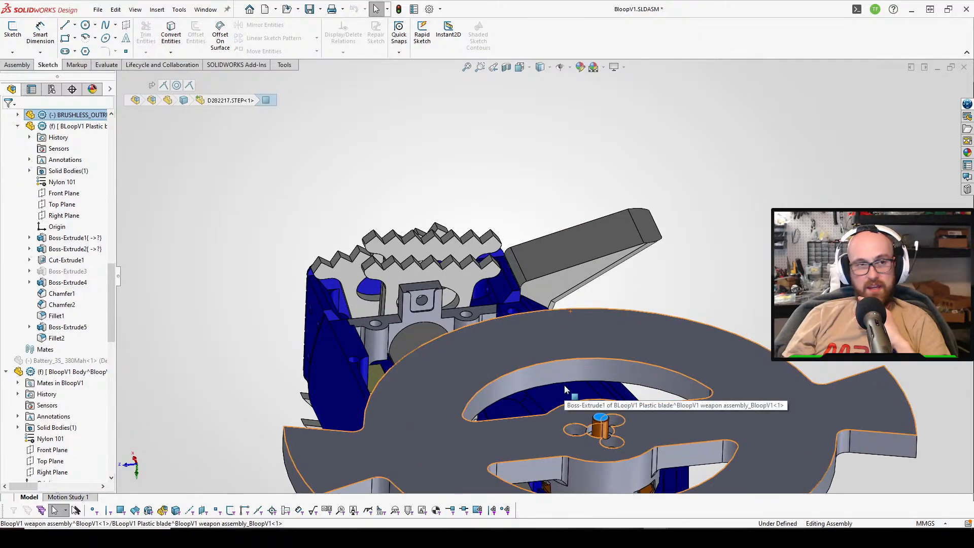
# Examine the shuffler pod, drive motor and fork mounting at the robot's end, and view the full assembly in trimetric orientation.
pyautogui.moveTo(628, 311); pyautogui.dragTo(556, 413, button='middle')
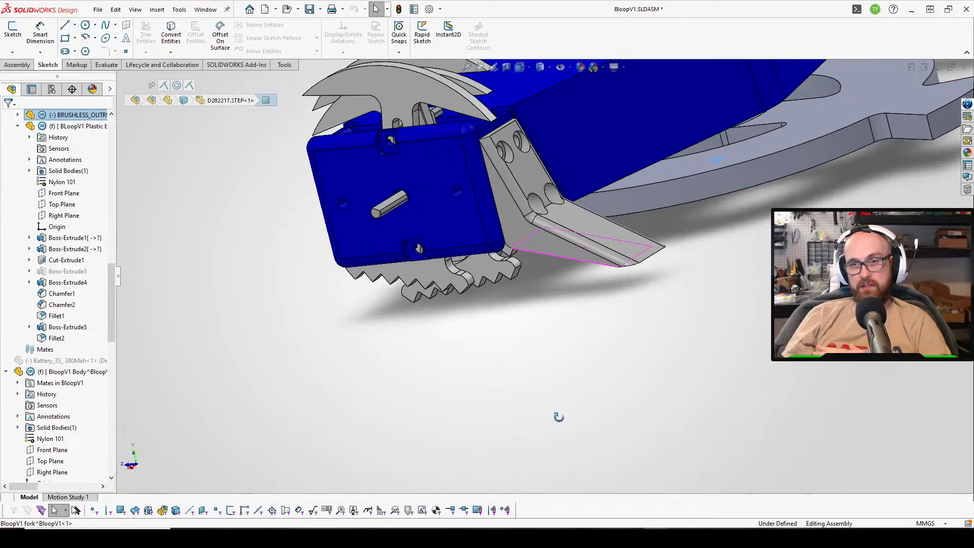
pyautogui.moveTo(598, 346); pyautogui.dragTo(528, 226, button='middle')
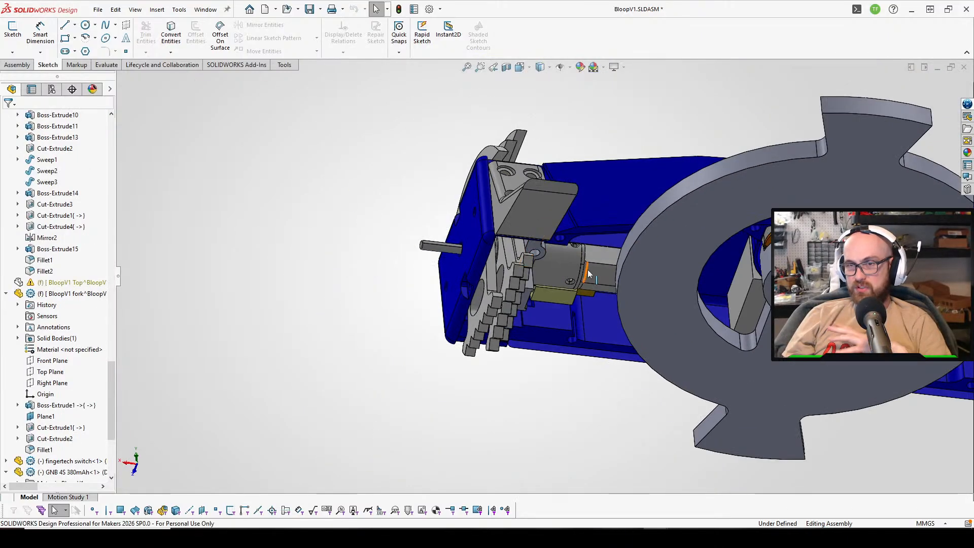
pyautogui.click(595, 252)
pyautogui.moveTo(594, 253); pyautogui.dragTo(560, 360, button='middle')
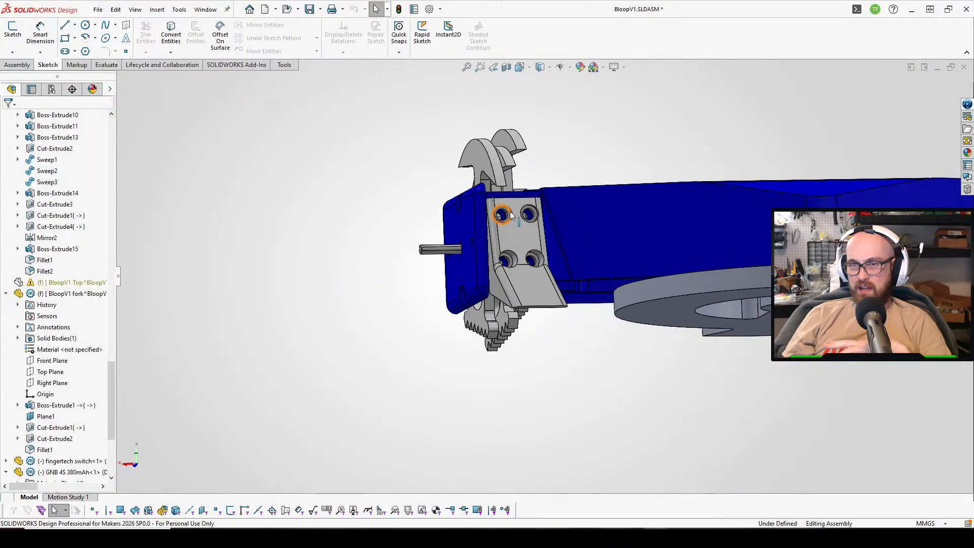
pyautogui.moveTo(502, 217); pyautogui.dragTo(537, 313, button='middle')
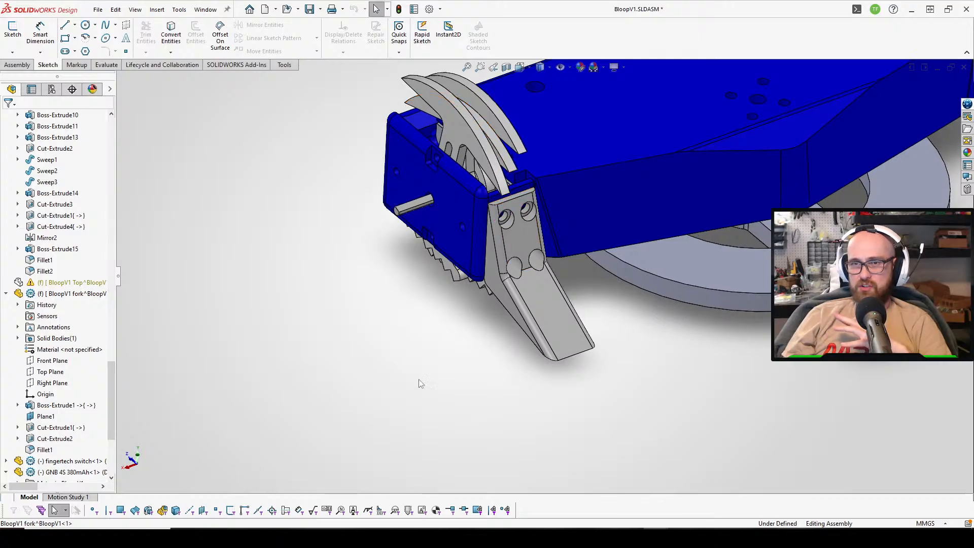
pyautogui.hotkey('ctrl', '4')
pyautogui.hotkey('ctrl', '7')
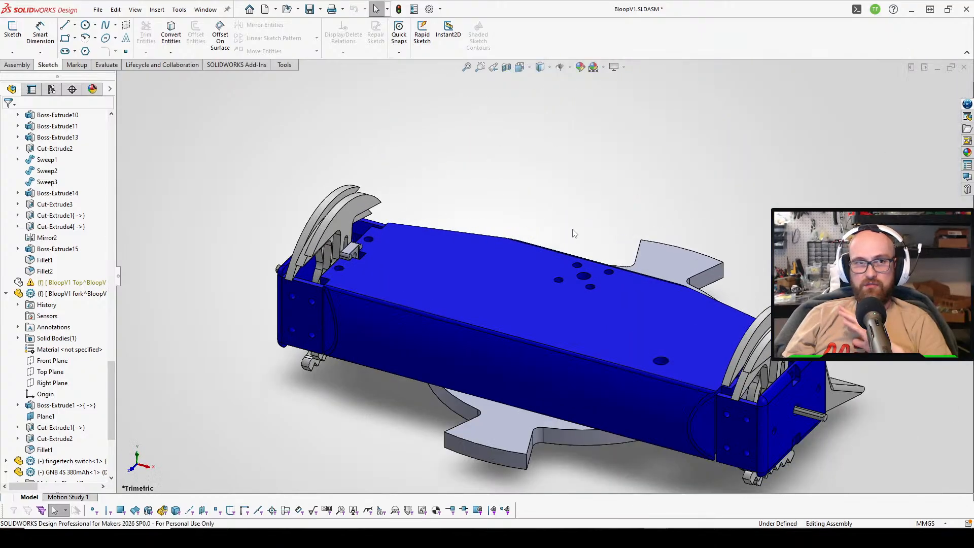
pyautogui.scroll(-2, 834, 329)
pyautogui.moveTo(831, 324); pyautogui.dragTo(326, 278, button='middle')
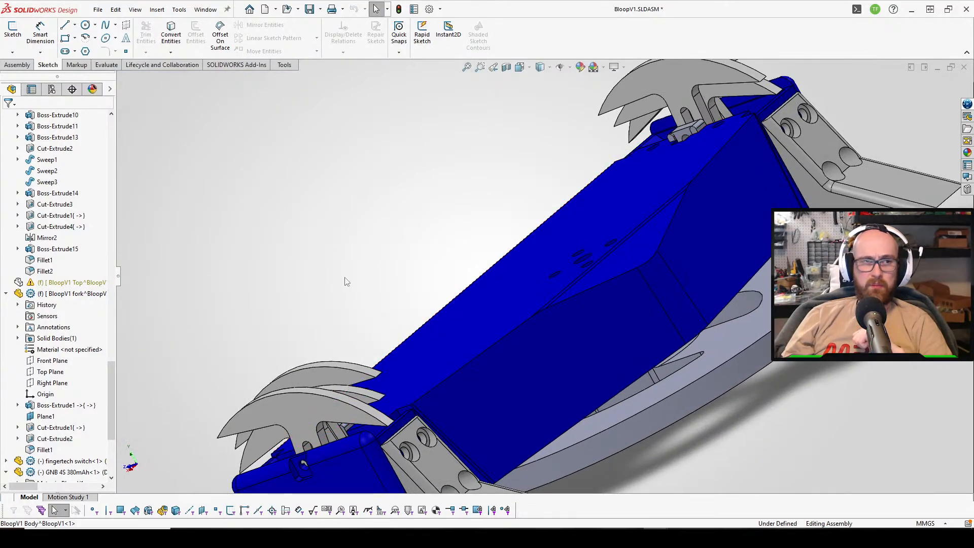